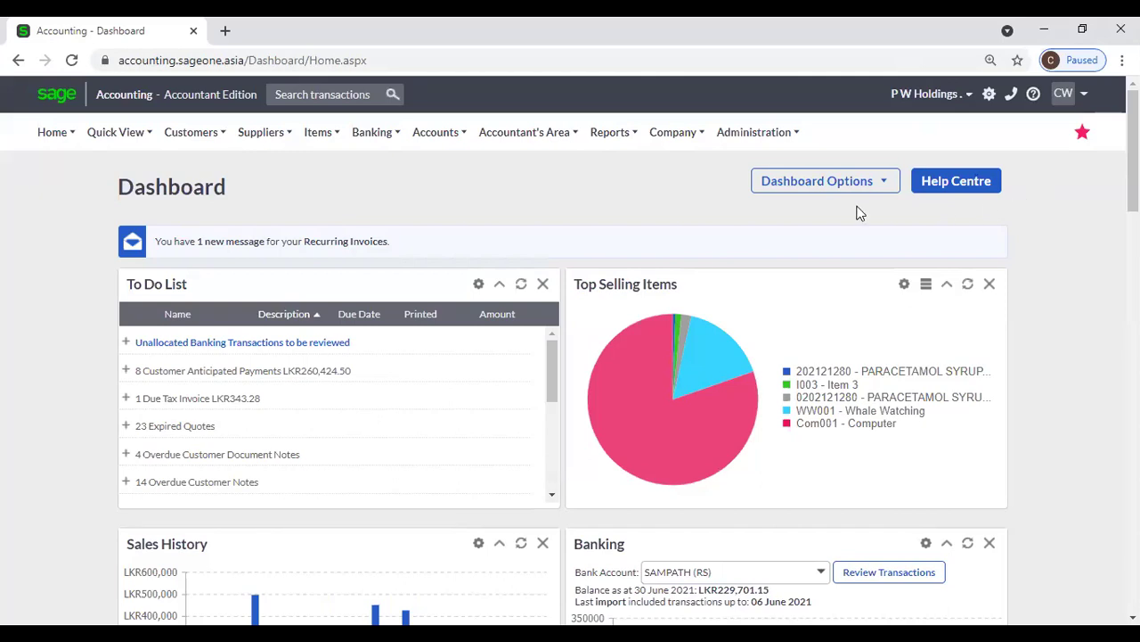
# - Open a blank record for adding a new inventory item
pyautogui.click(321, 134)
pyautogui.moveTo(318, 147)
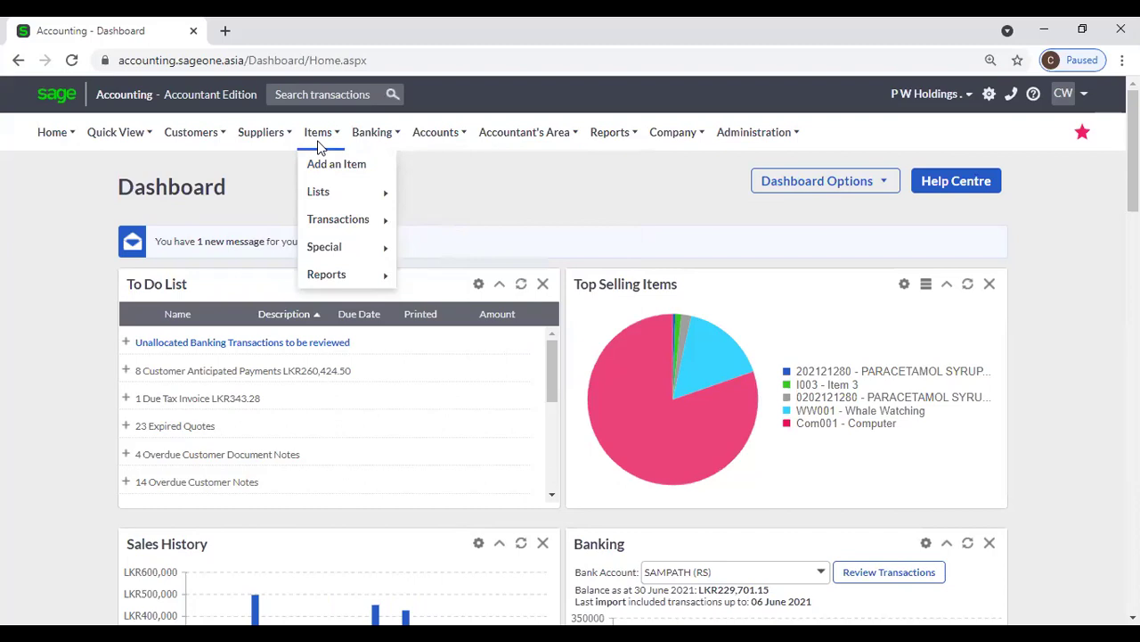
pyautogui.click(344, 173)
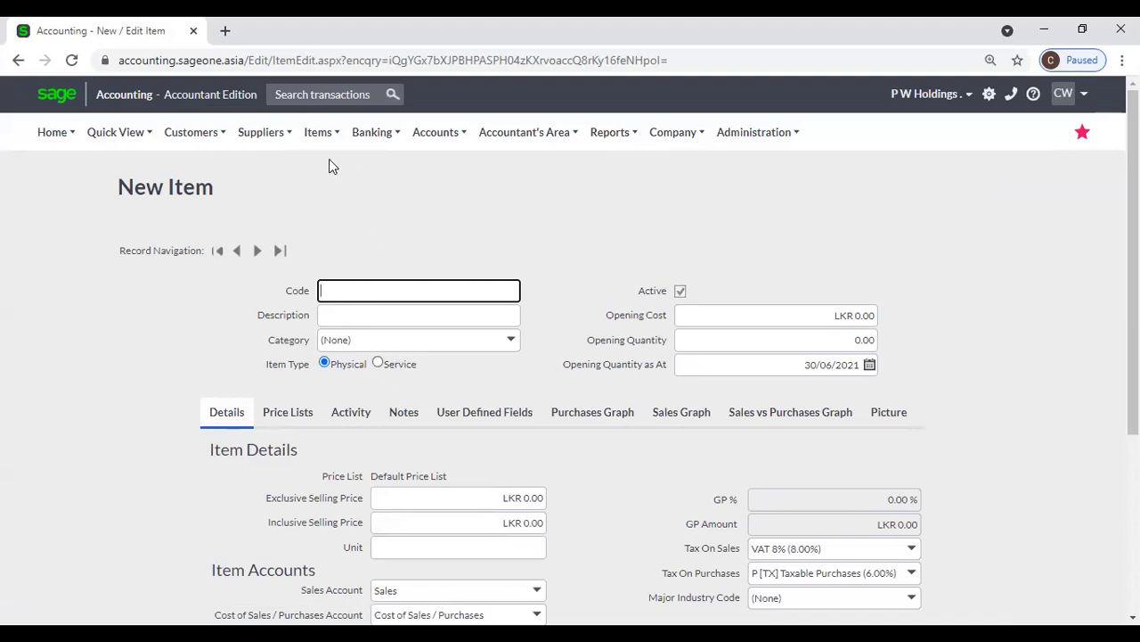
pyautogui.moveTo(324, 150)
pyautogui.moveTo(330, 191)
# - Switch the new item's type to Service and back to Physical to compare the fields each type offers
pyautogui.click(325, 367)
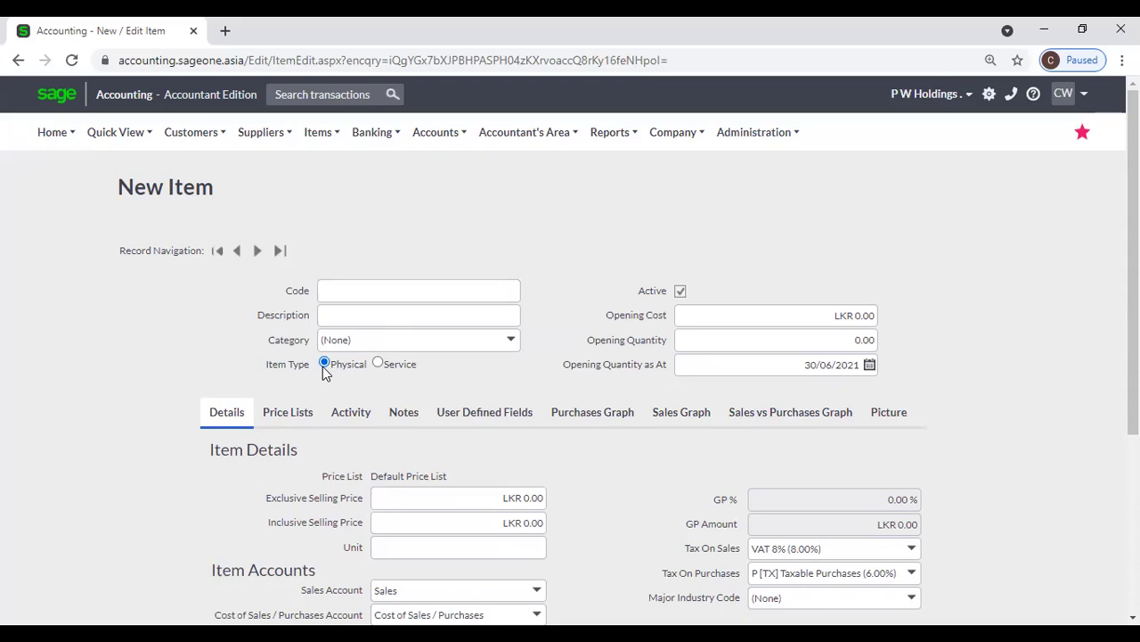
pyautogui.click(378, 365)
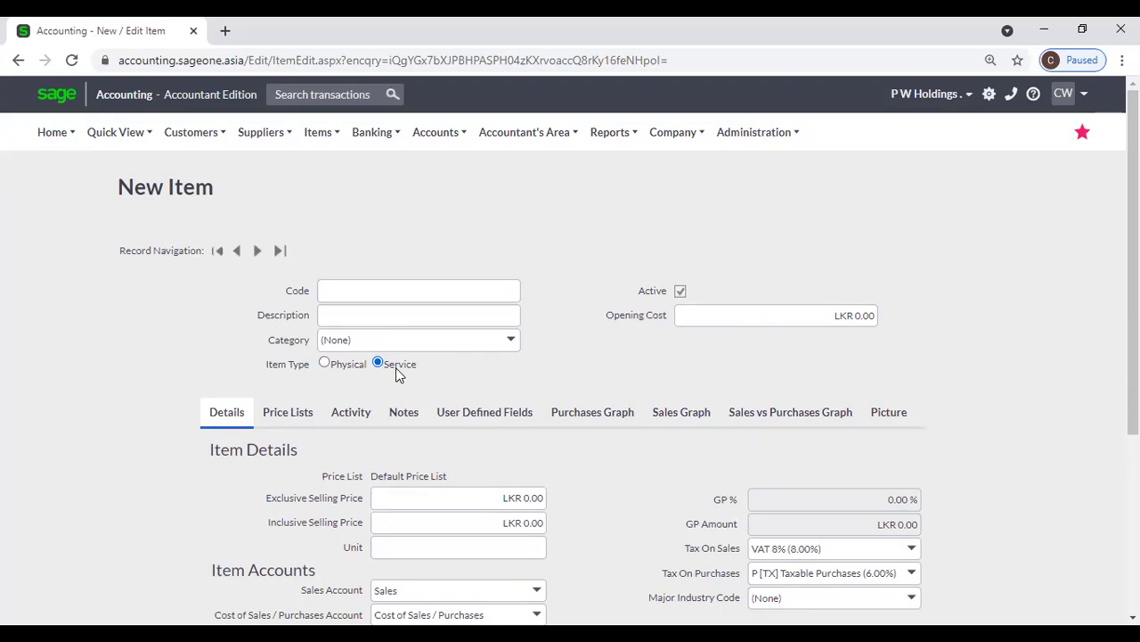
pyautogui.click(350, 373)
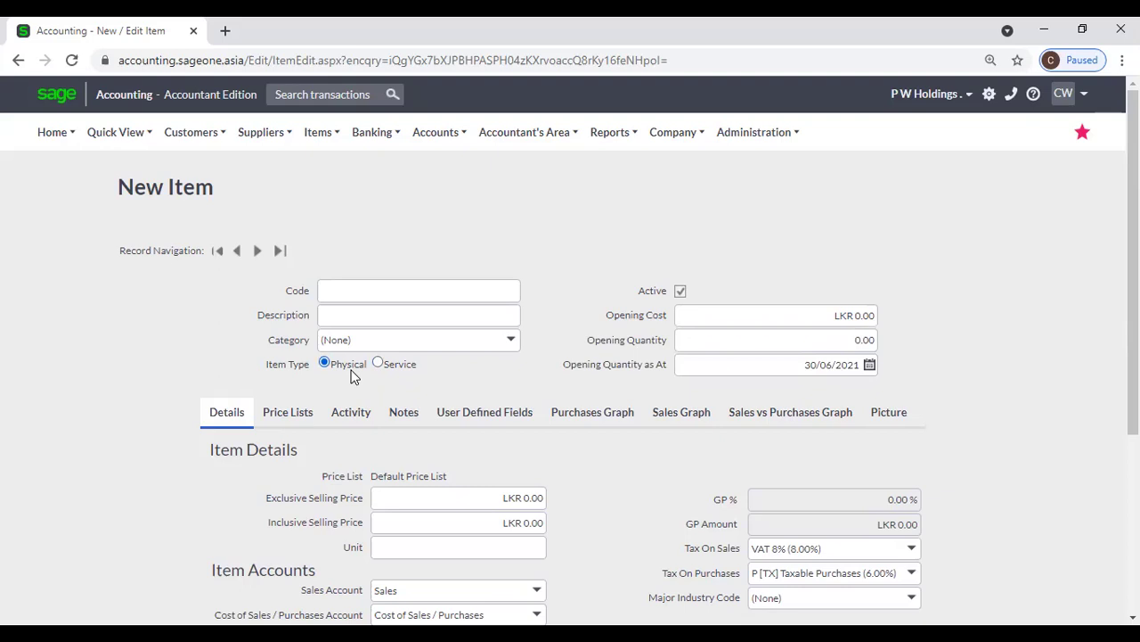
# - Enter A00001 as the new item's code
pyautogui.click(353, 291)
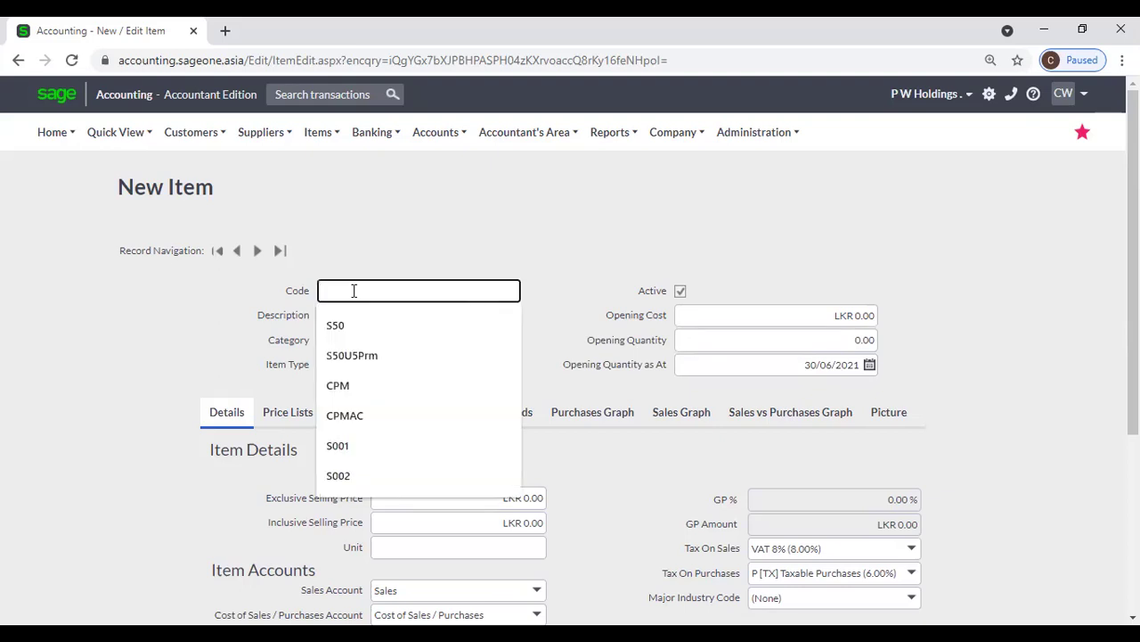
pyautogui.write('A')
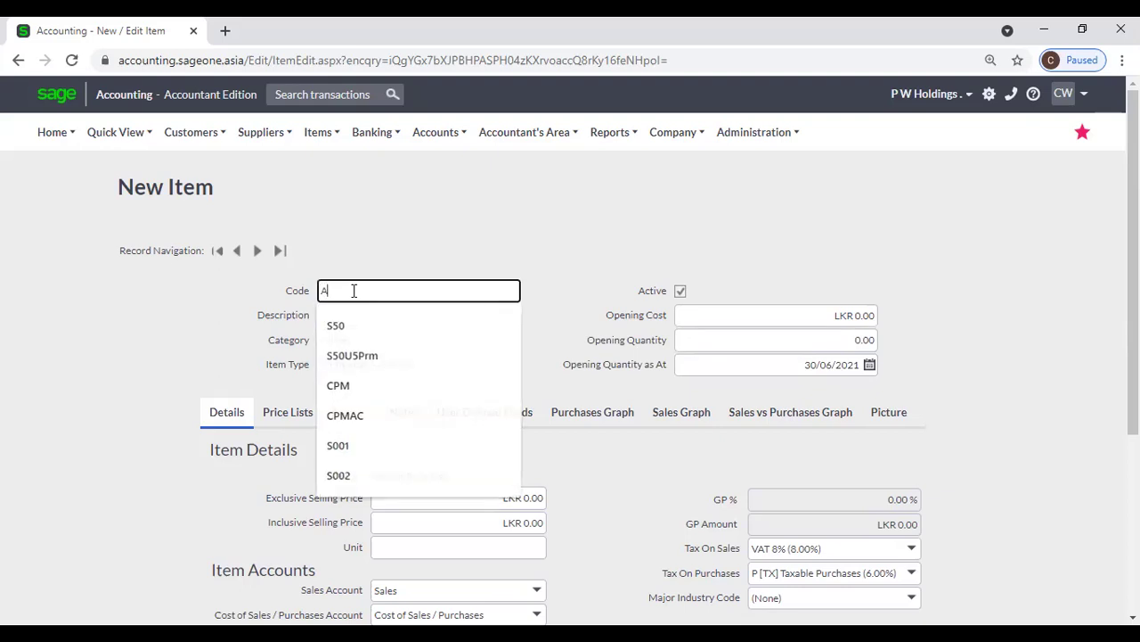
pyautogui.write('00001')
pyautogui.press('Tab')
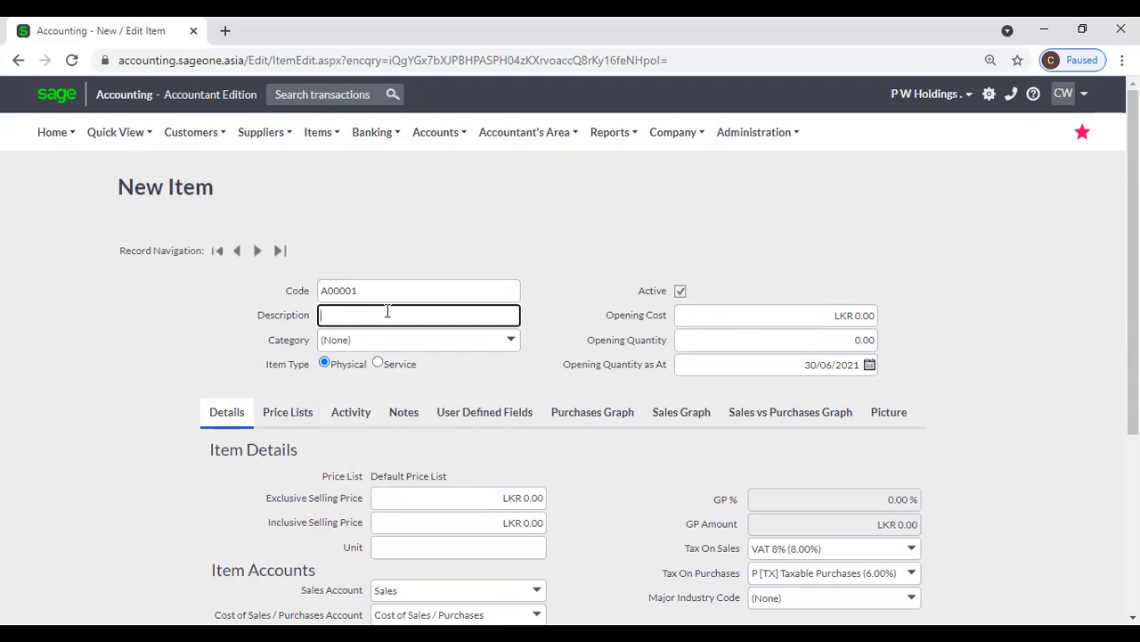
# - Enter Computer as the new item's description
pyautogui.write('C')
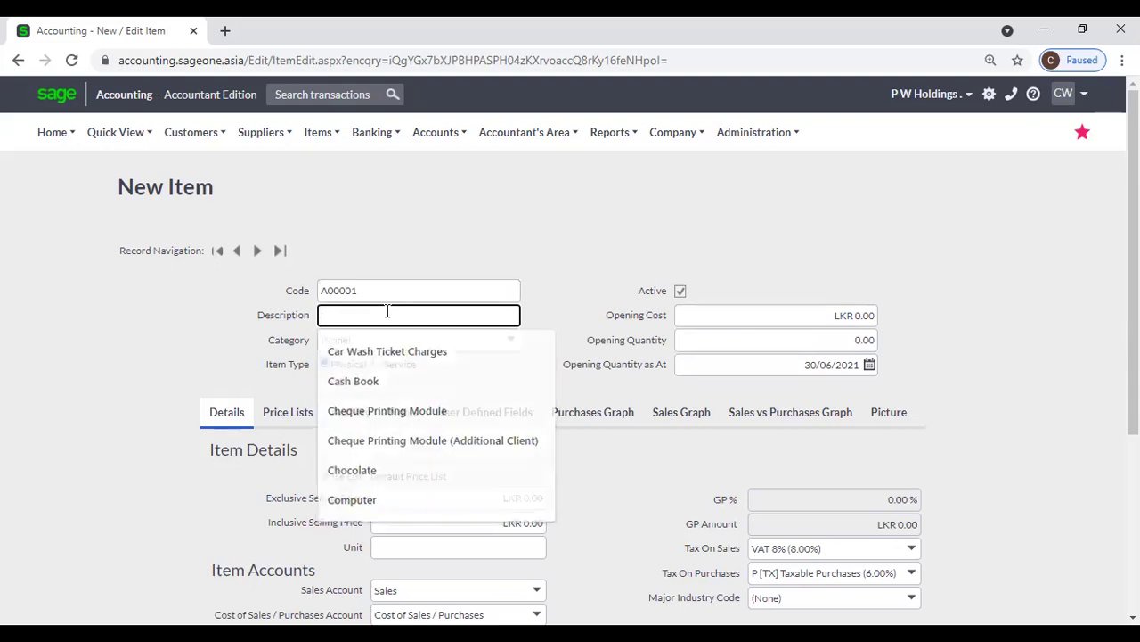
pyautogui.write('Accoun')
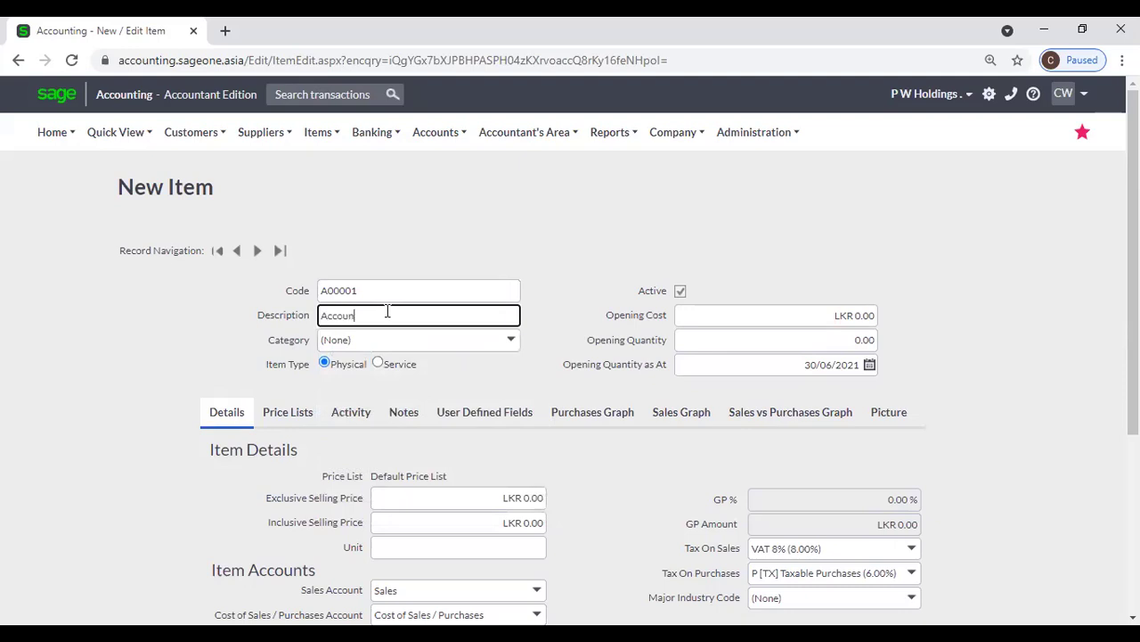
pyautogui.press('BackSpace')
pyautogui.press('BackSpace')
pyautogui.press('BackSpace')
pyautogui.press('BackSpace')
pyautogui.press('BackSpace')
pyautogui.press('BackSpace')
pyautogui.write('Co')
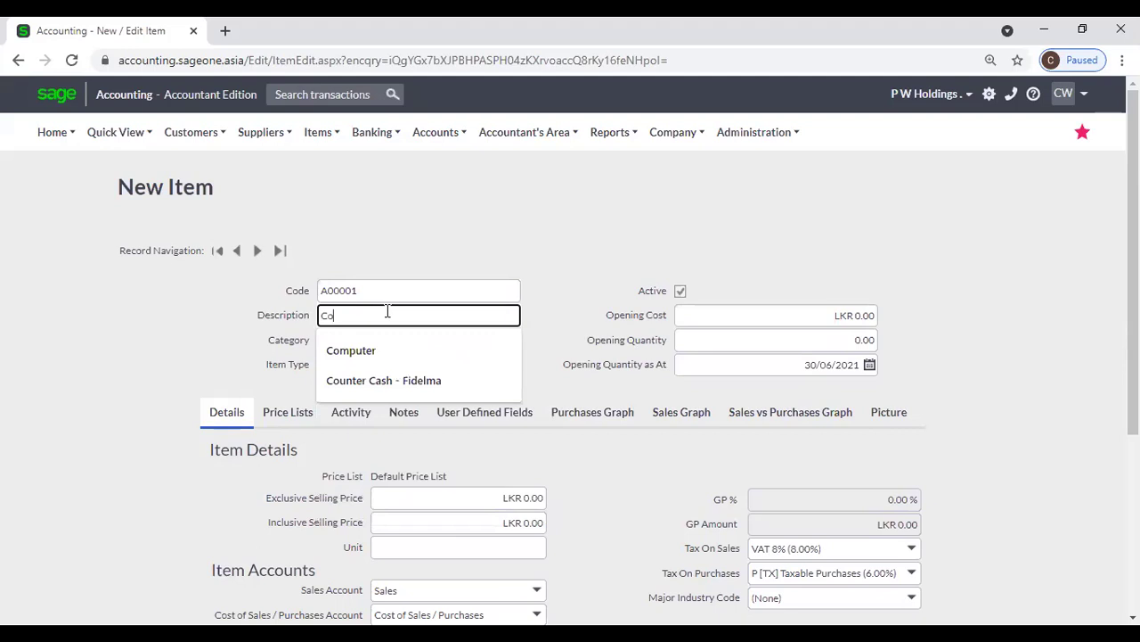
pyautogui.write('mputer')
pyautogui.press('Tab')
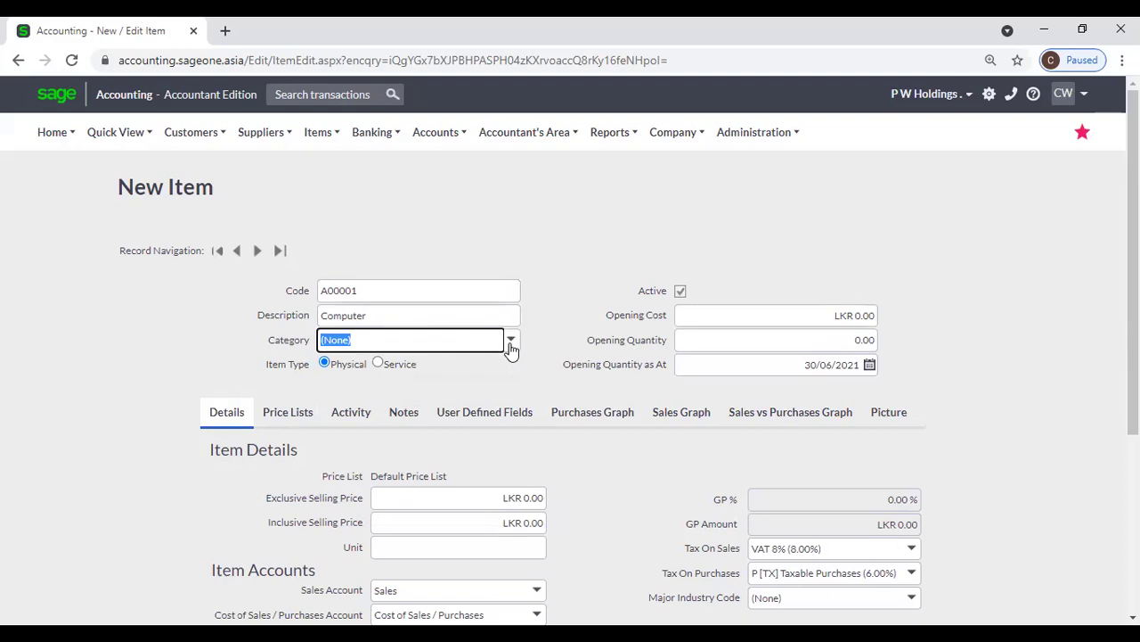
# - Duplicate the browser tab, open the Sales by Item report in it and view the starting item category choices
pyautogui.rightClick(89, 38)
pyautogui.click(134, 153)
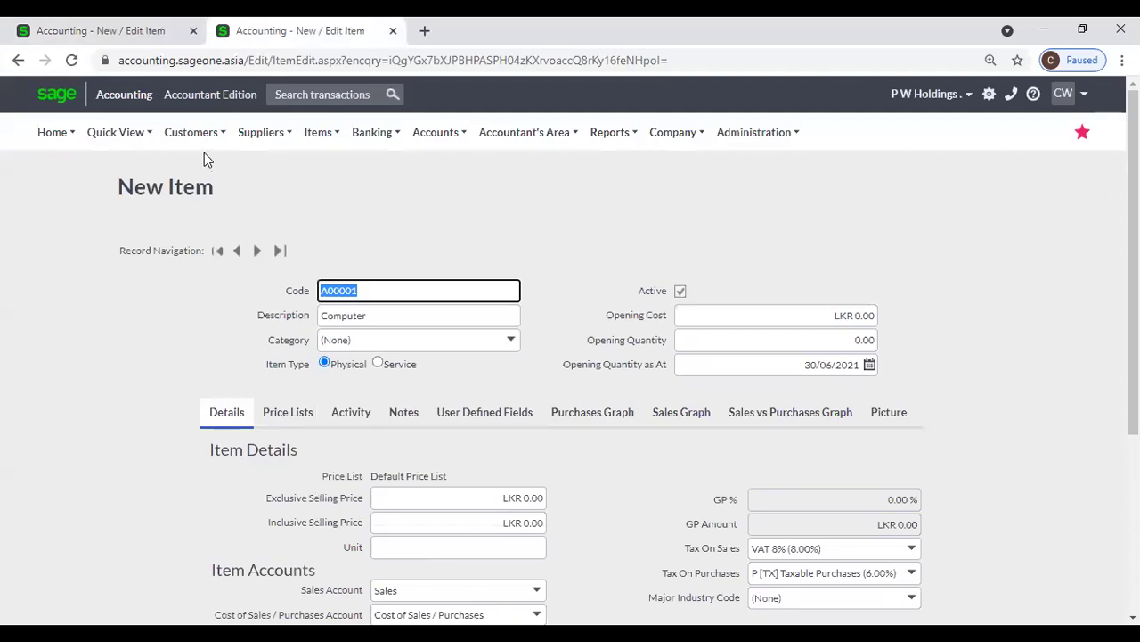
pyautogui.moveTo(210, 133)
pyautogui.moveTo(318, 132)
pyautogui.moveTo(332, 272)
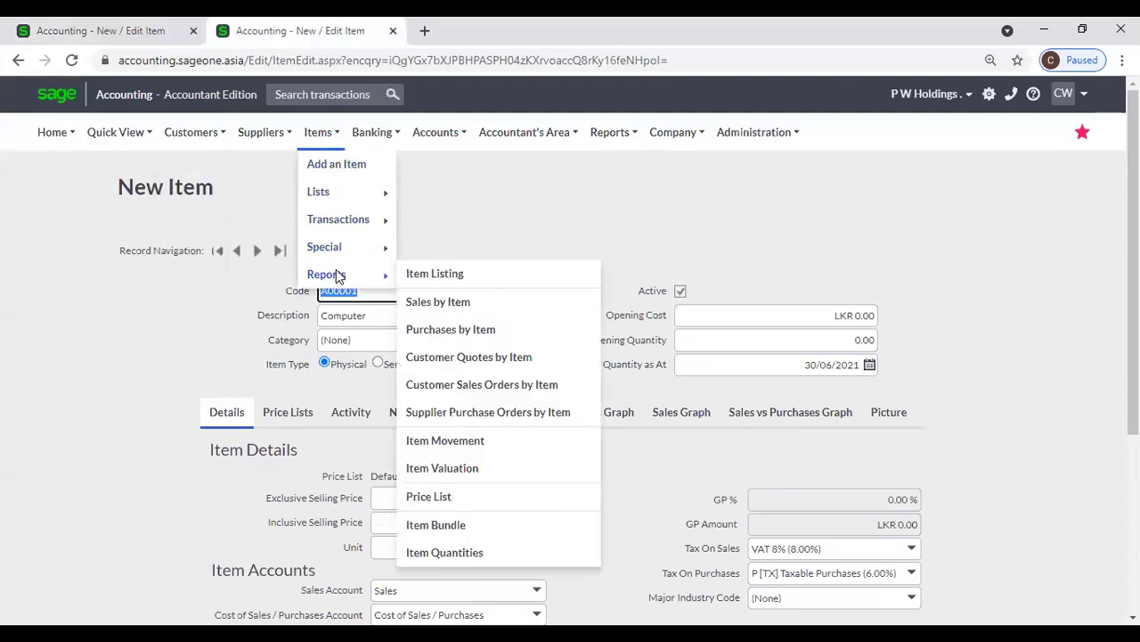
pyautogui.click(466, 303)
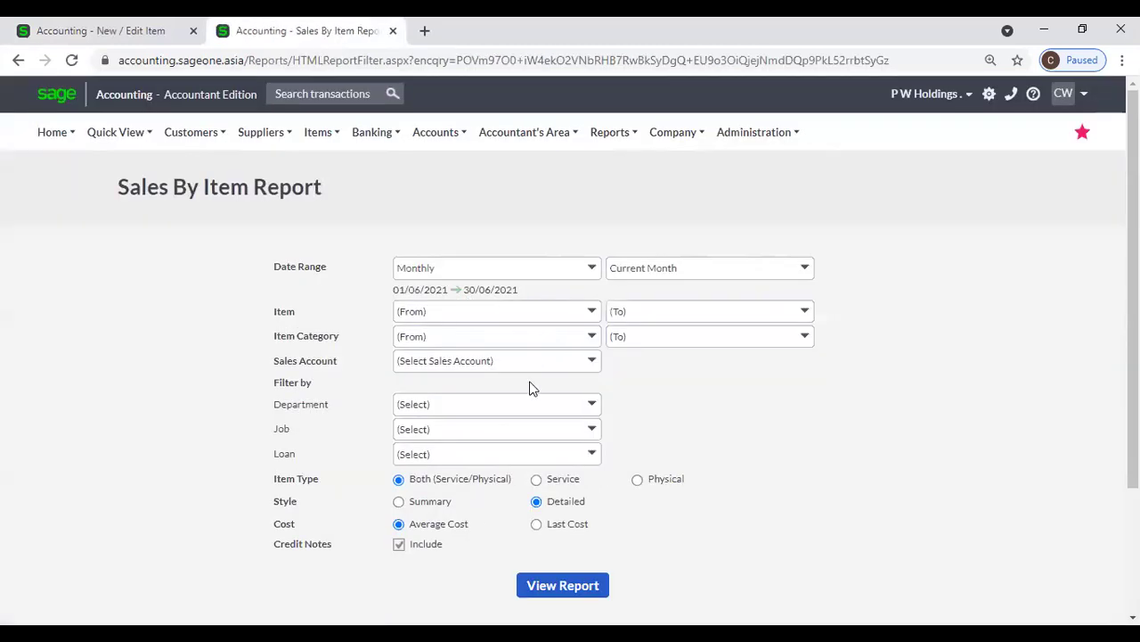
pyautogui.click(594, 336)
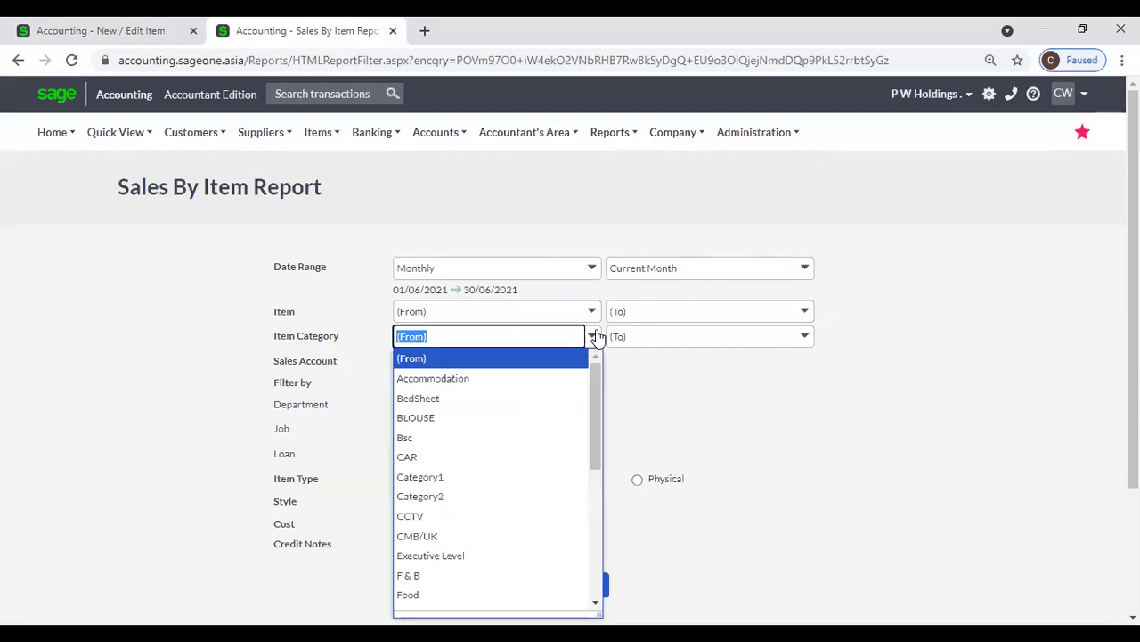
# - Return to the new item, set its category to Accommodation and compare it with the report's item category filter
pyautogui.click(117, 36)
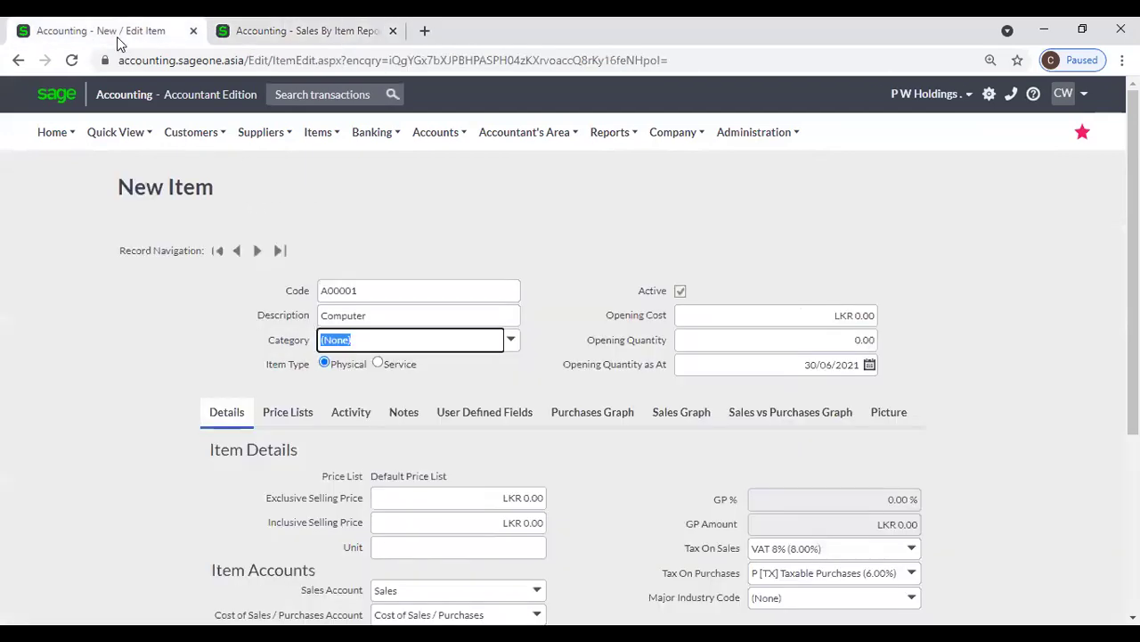
pyautogui.click(82, 340)
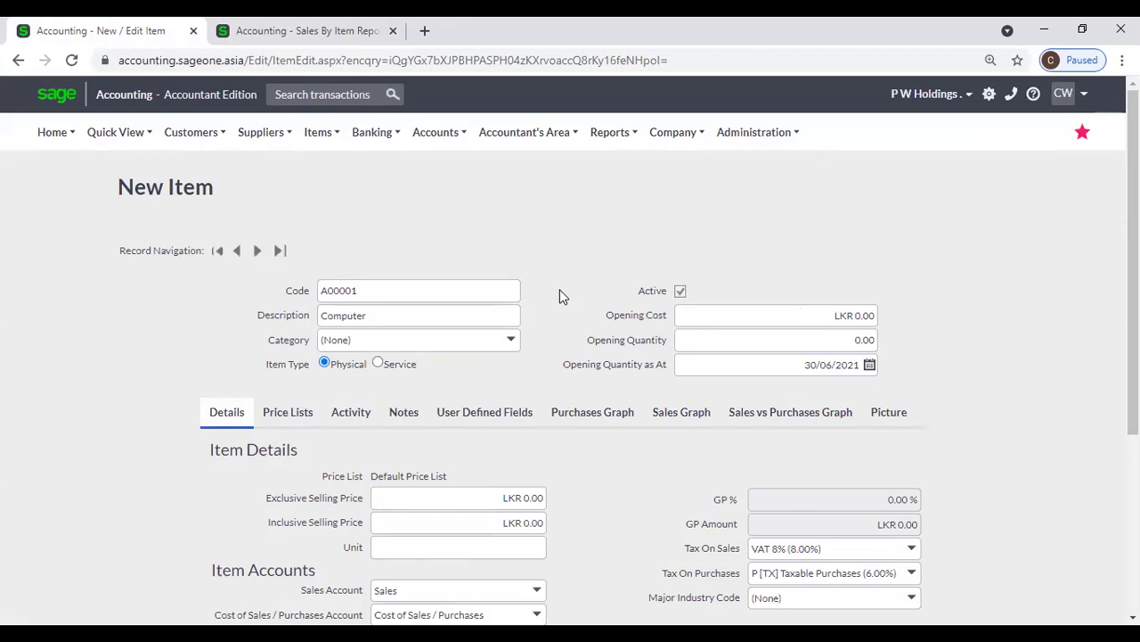
pyautogui.click(512, 340)
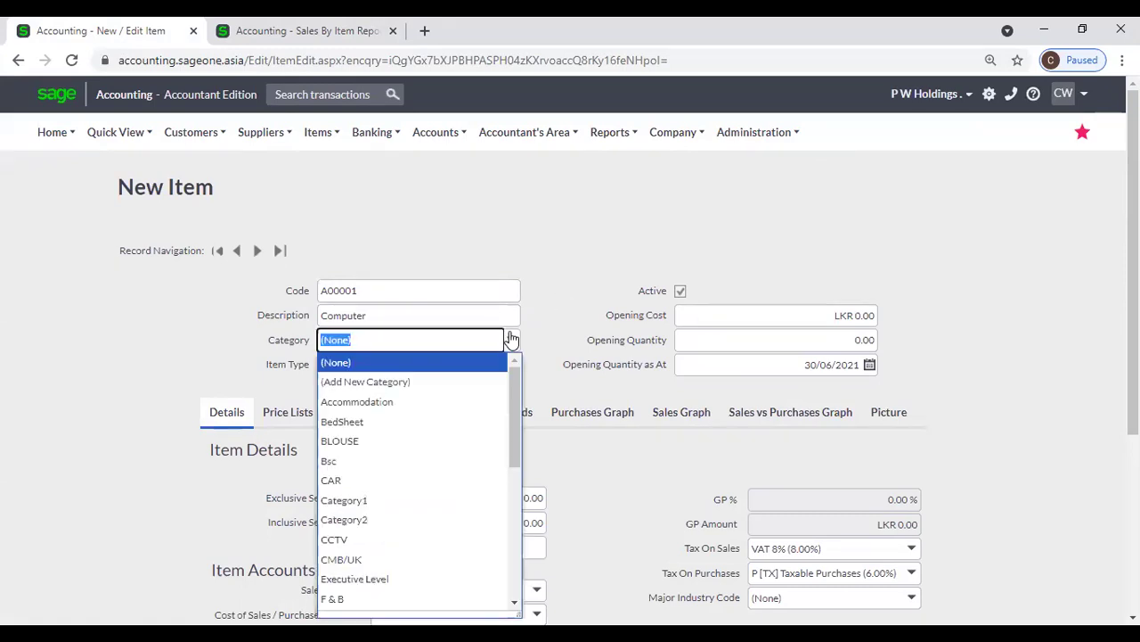
pyautogui.click(489, 401)
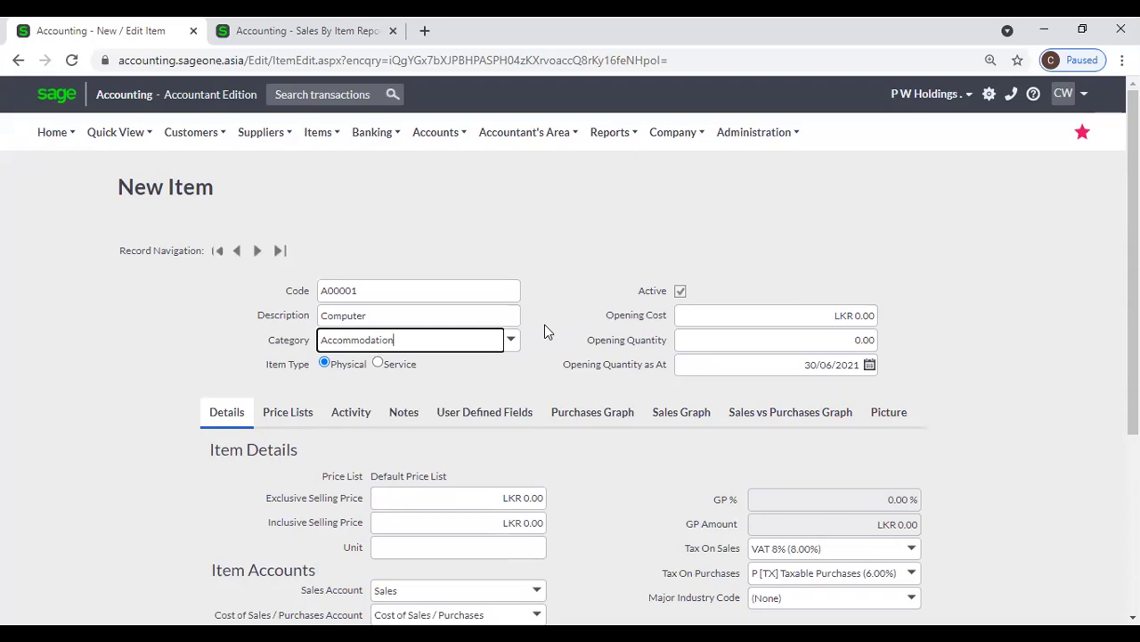
pyautogui.click(331, 40)
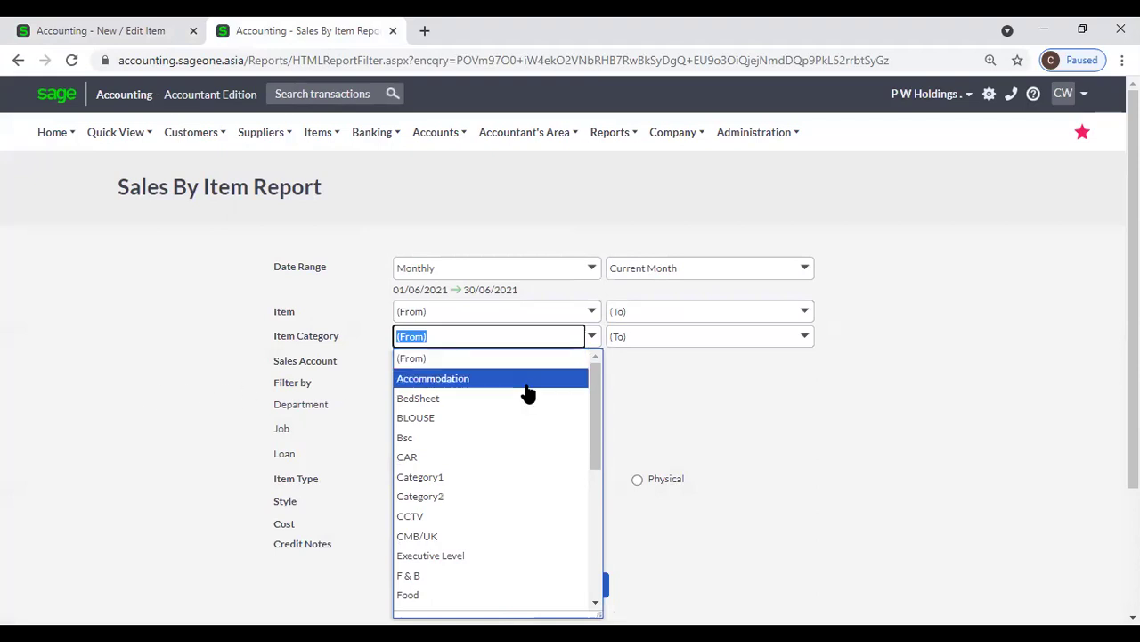
pyautogui.click(97, 29)
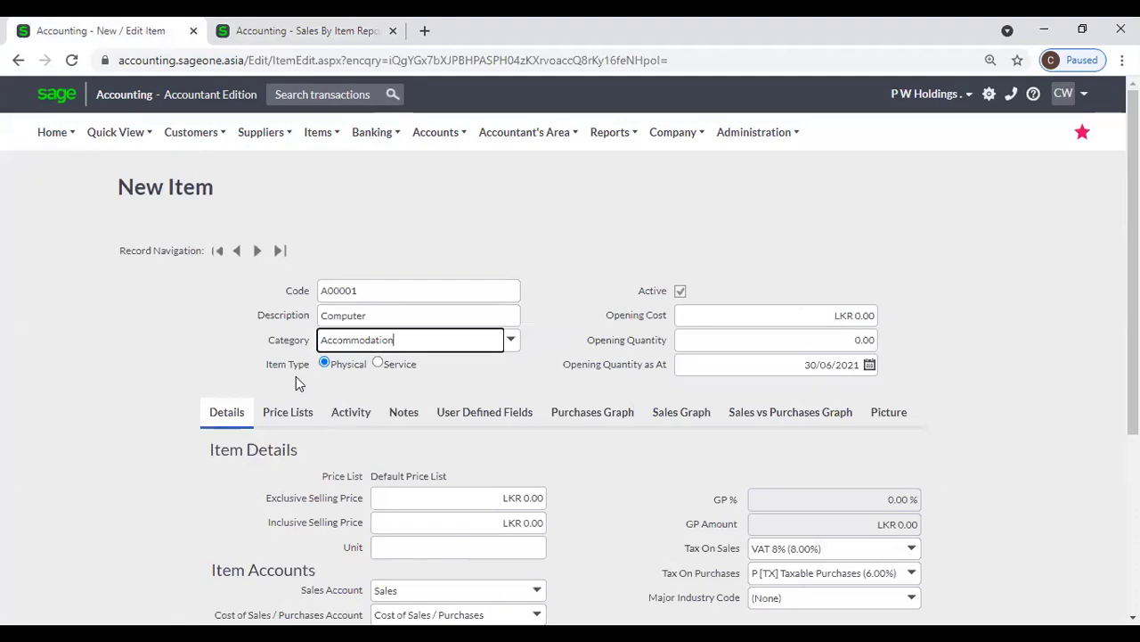
# - Alternate the item type between Service and Physical to examine the opening quantity fields, finishing on Physical
pyautogui.click(378, 364)
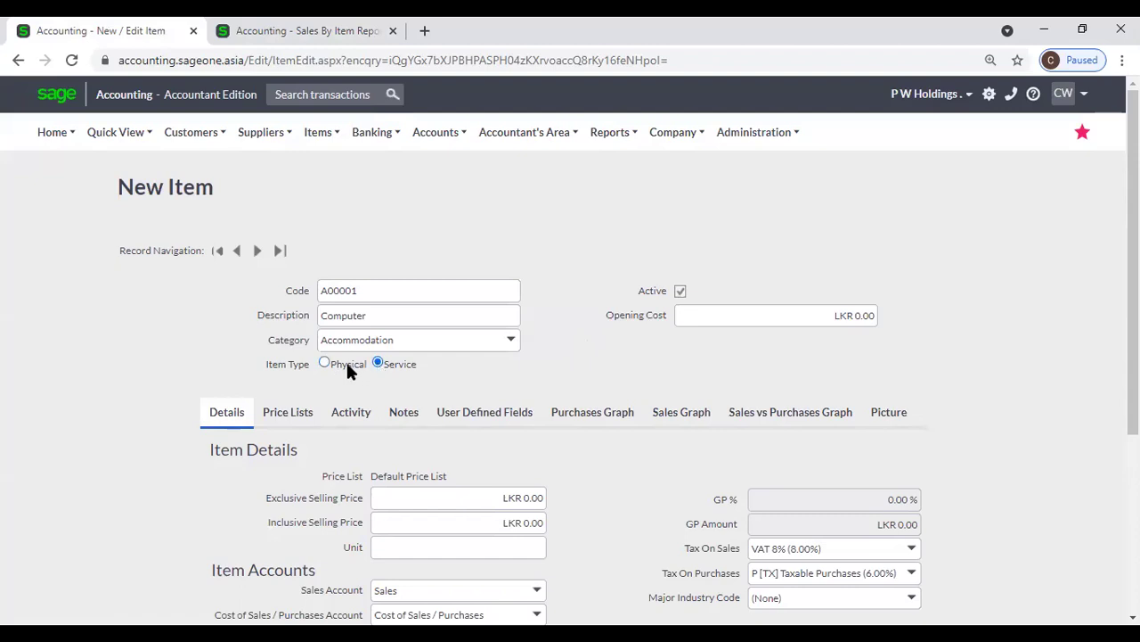
pyautogui.click(349, 367)
pyautogui.click(396, 365)
pyautogui.click(349, 365)
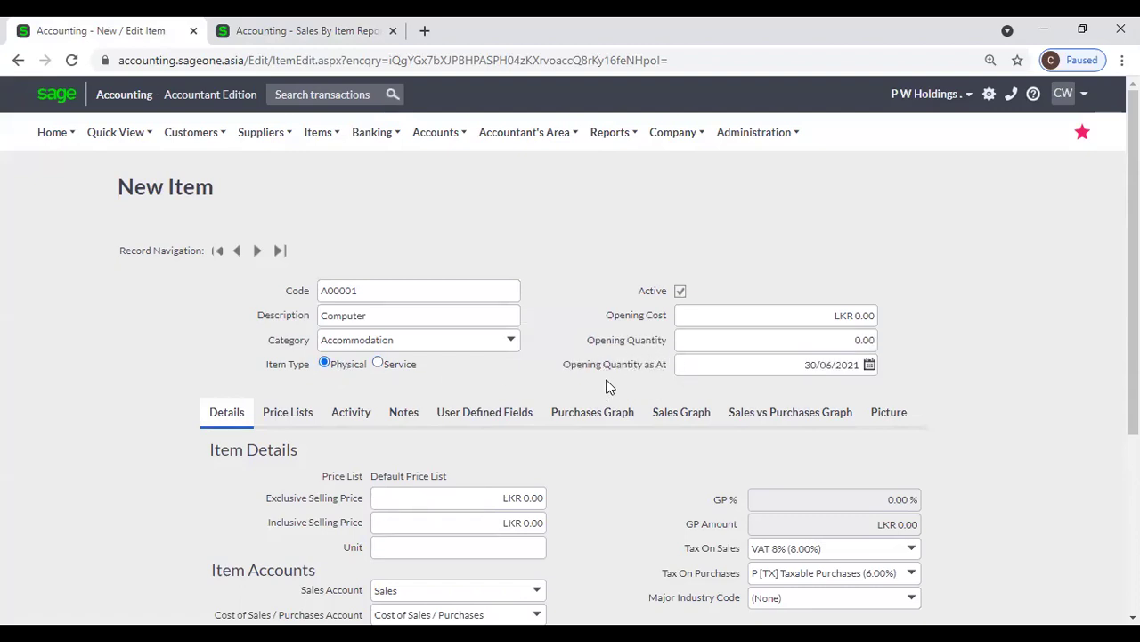
pyautogui.click(386, 367)
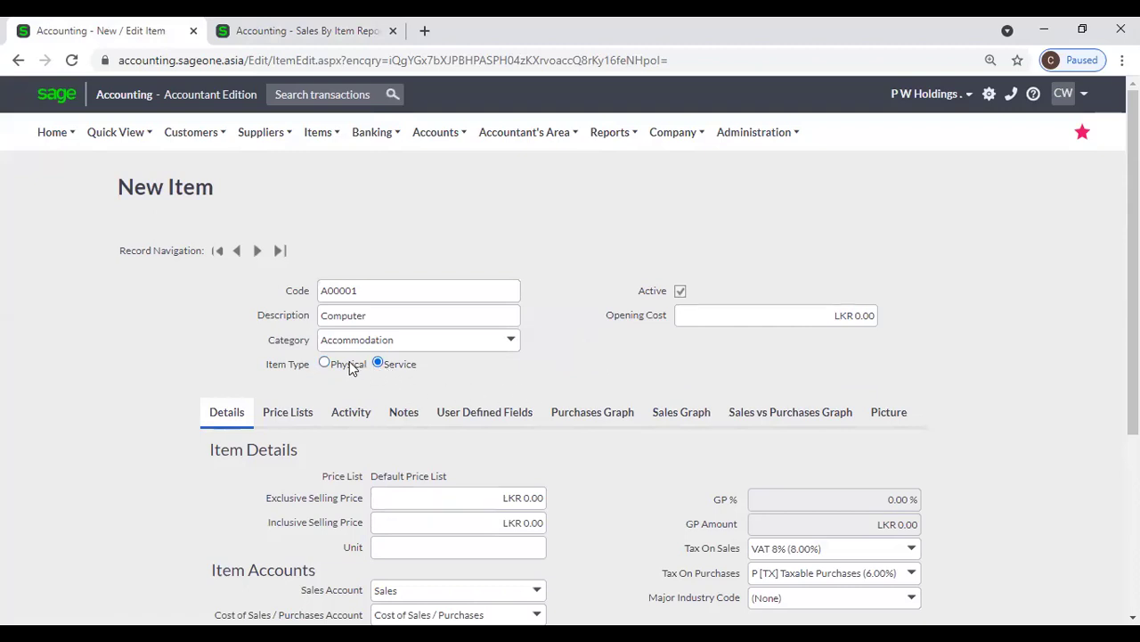
pyautogui.click(351, 365)
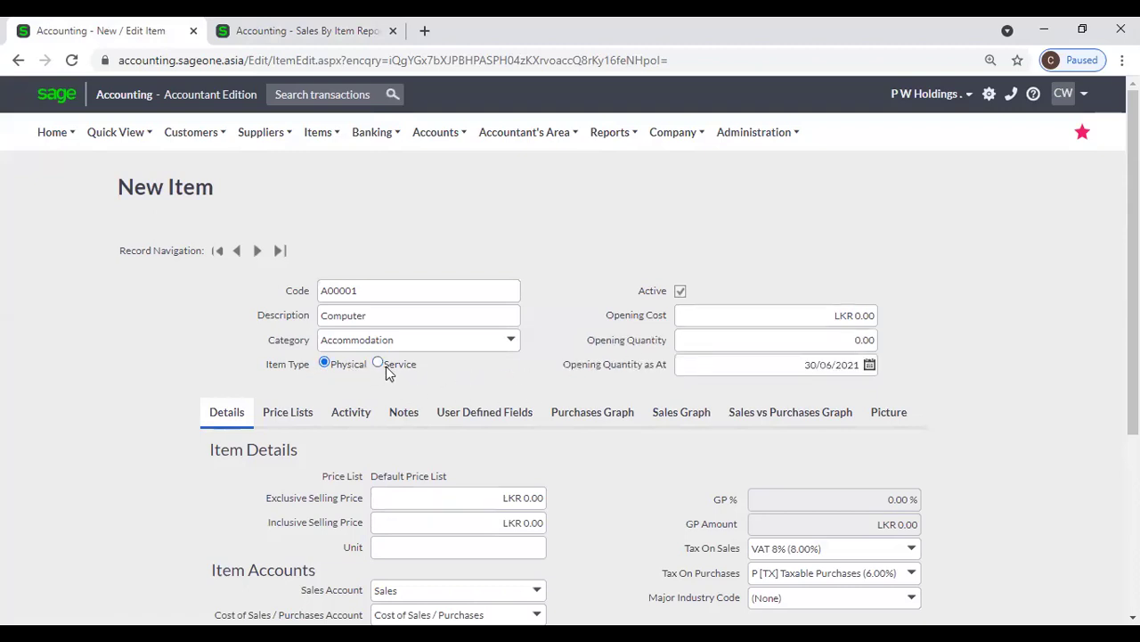
pyautogui.click(739, 339)
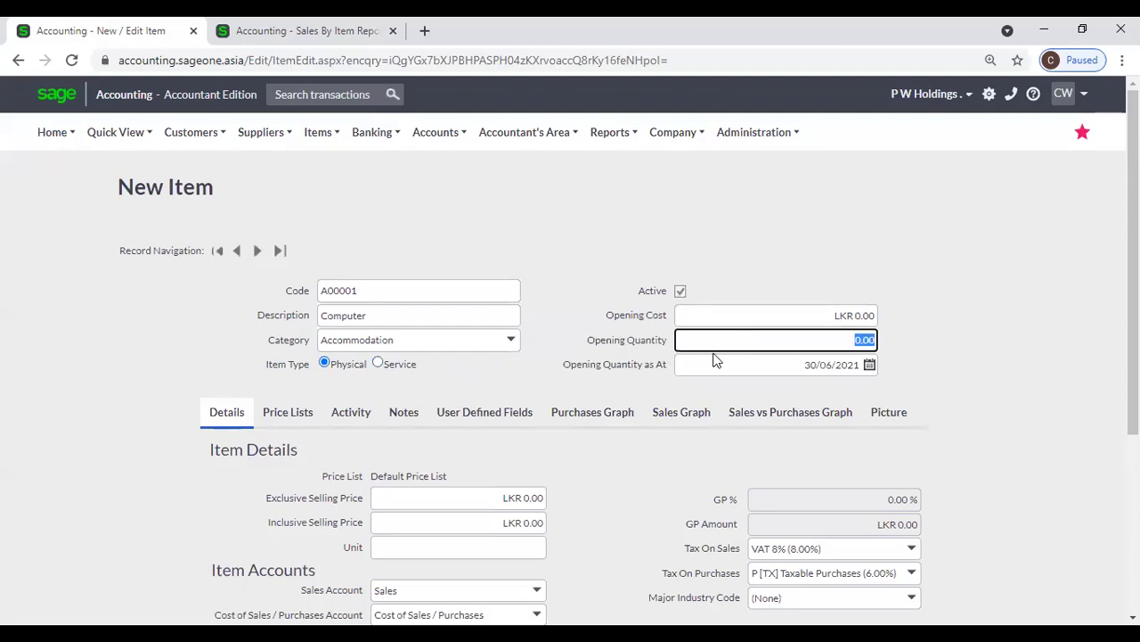
pyautogui.click(711, 361)
pyautogui.click(378, 364)
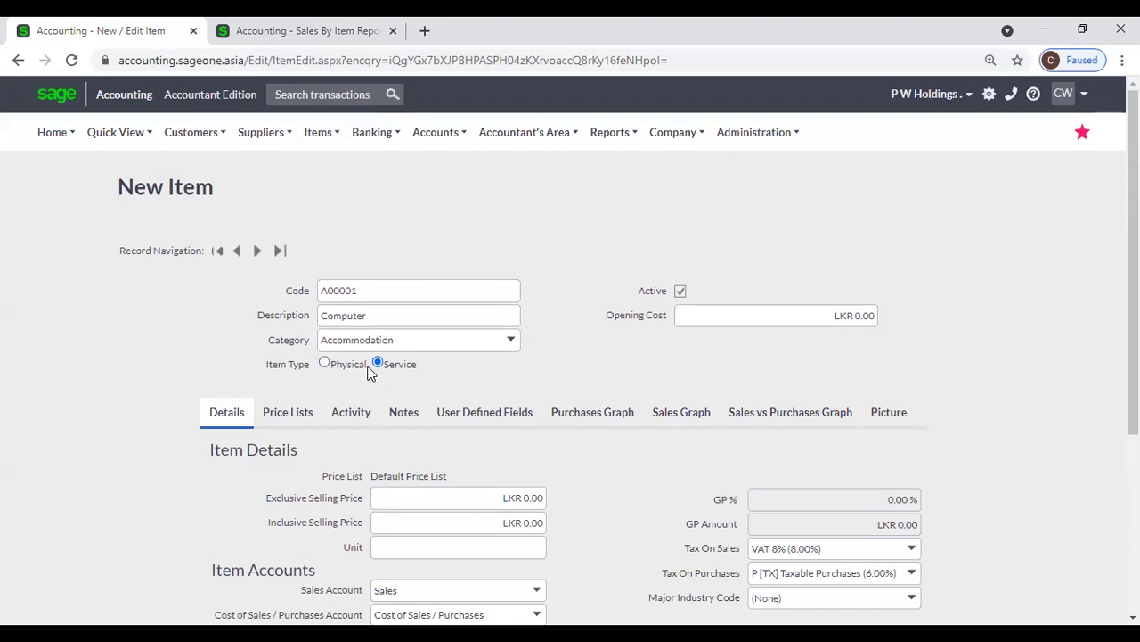
pyautogui.click(339, 368)
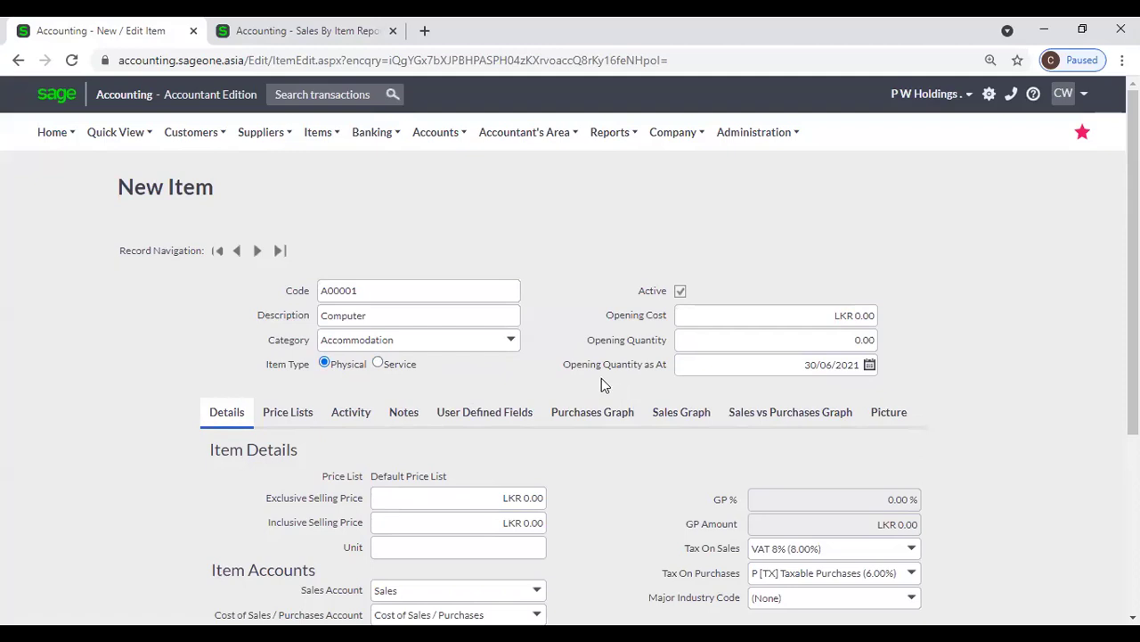
# - Review the new item's opening cost, opening quantity and opening quantity date fields
pyautogui.scroll(-1, 590, 383)
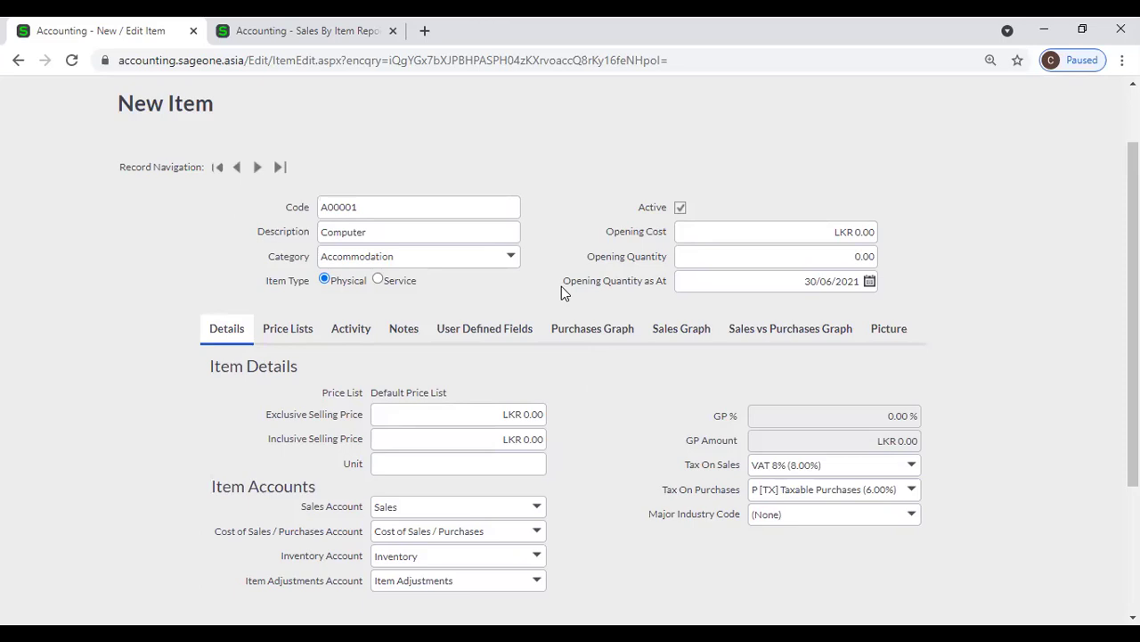
pyautogui.click(698, 231)
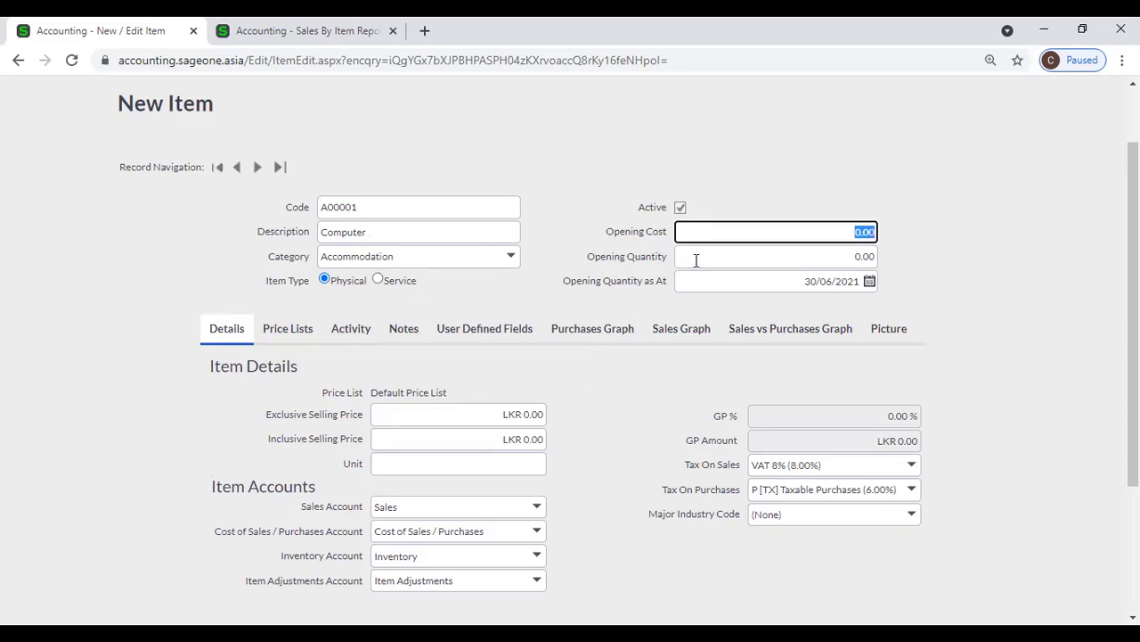
pyautogui.click(696, 257)
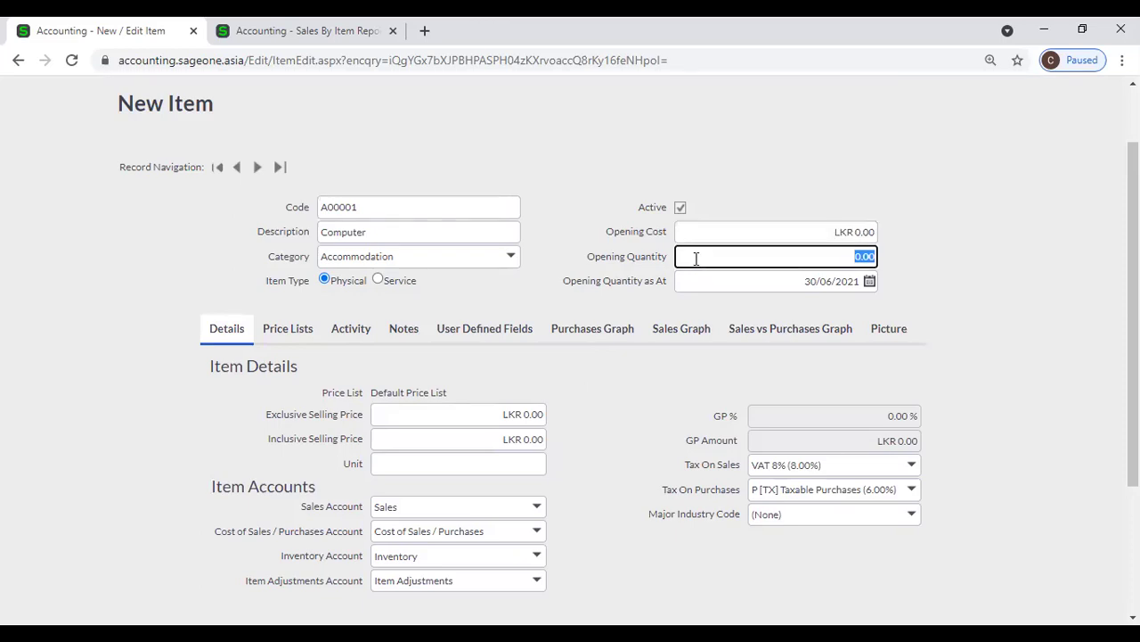
pyautogui.click(699, 281)
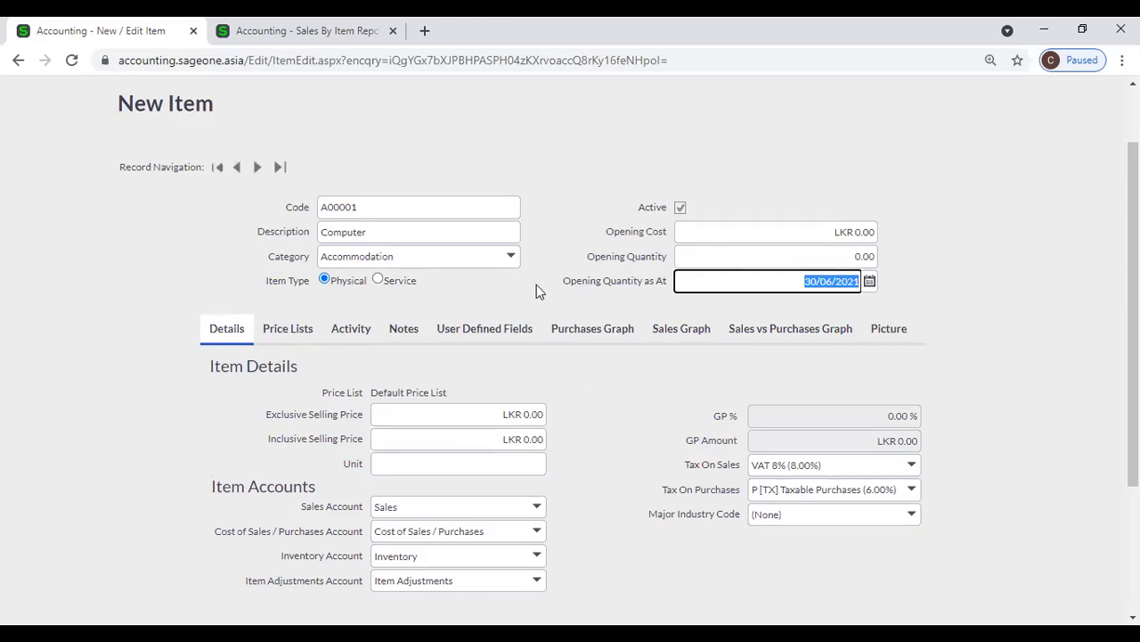
pyautogui.click(588, 365)
# - Set the item's exclusive selling price to 10000 and check it against the inclusive selling price
pyautogui.scroll(-1, 588, 359)
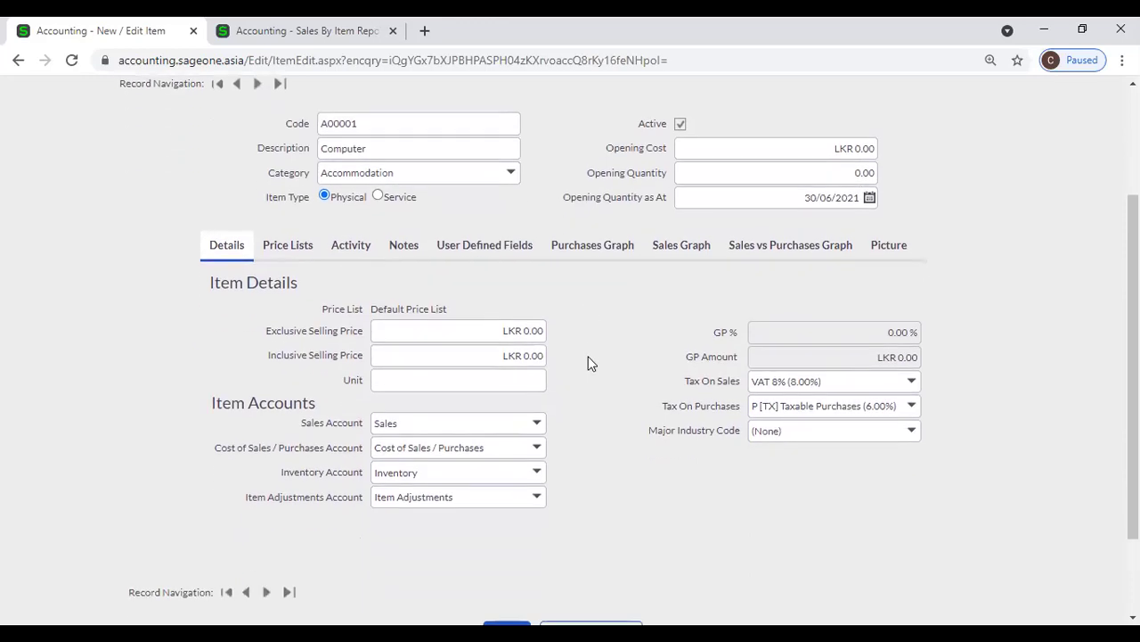
pyautogui.click(426, 331)
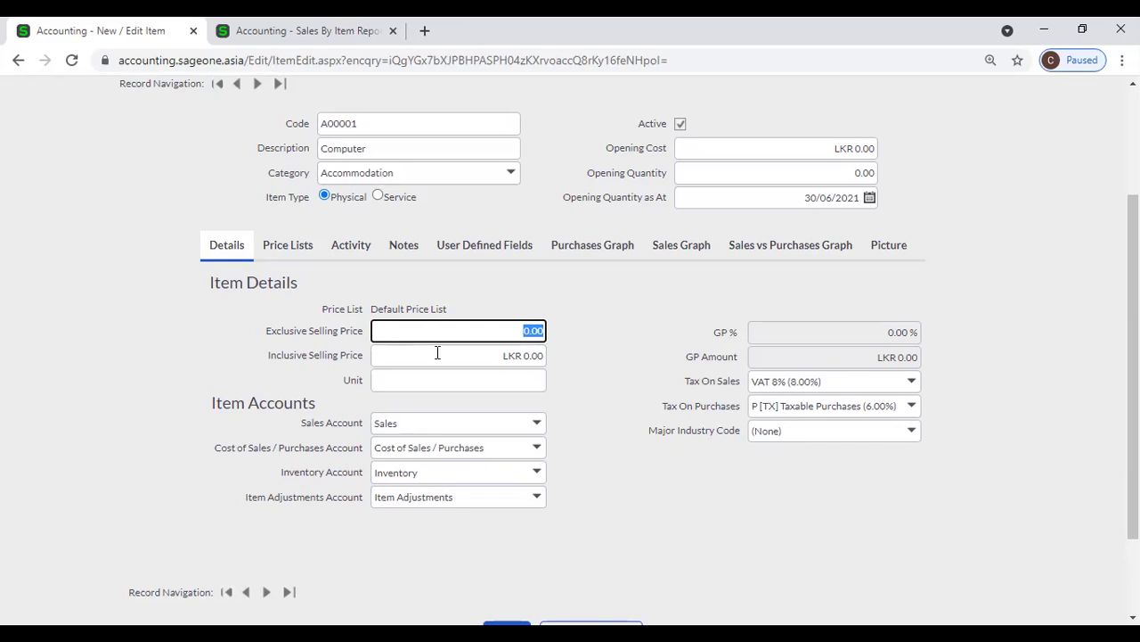
pyautogui.click(438, 354)
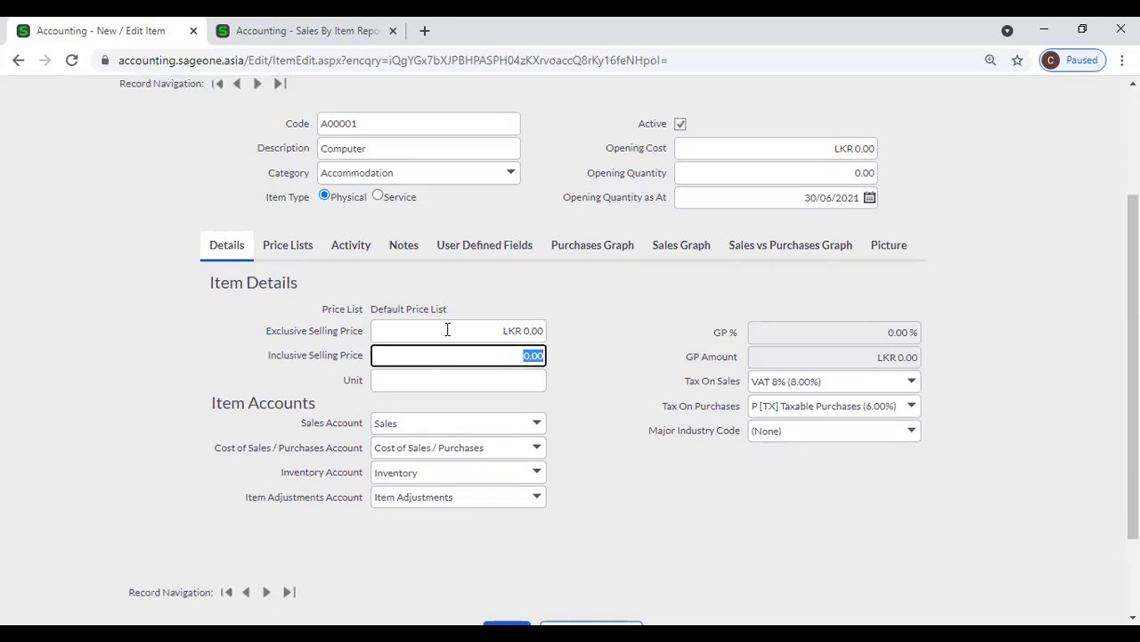
pyautogui.click(448, 330)
pyautogui.write('1')
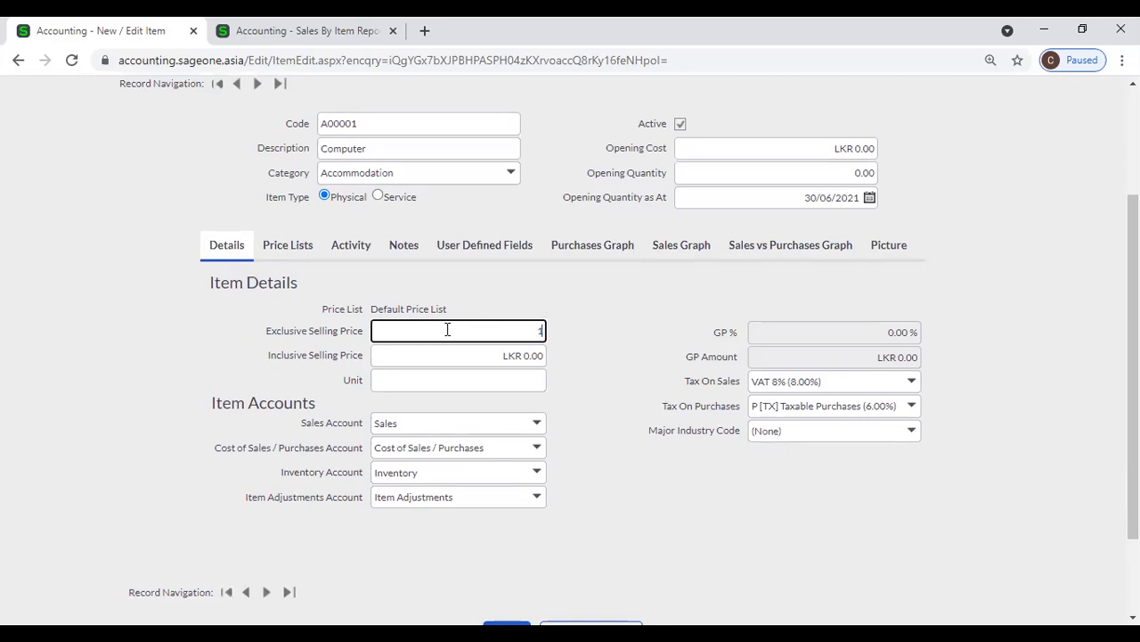
pyautogui.write('0000')
pyautogui.press('Tab')
pyautogui.click(594, 323)
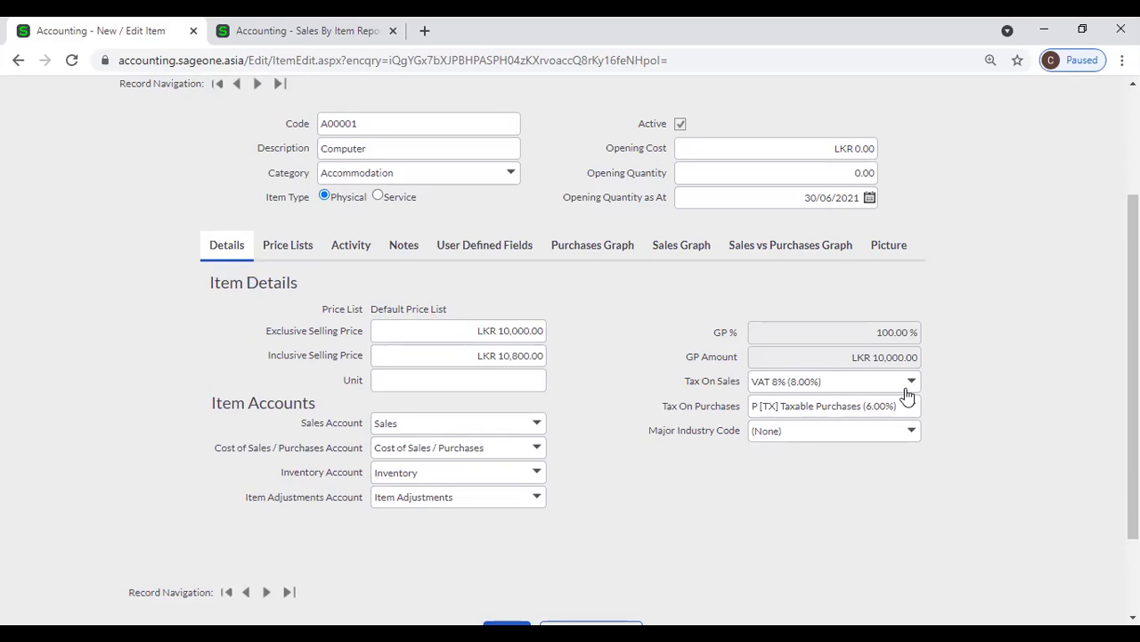
pyautogui.click(505, 327)
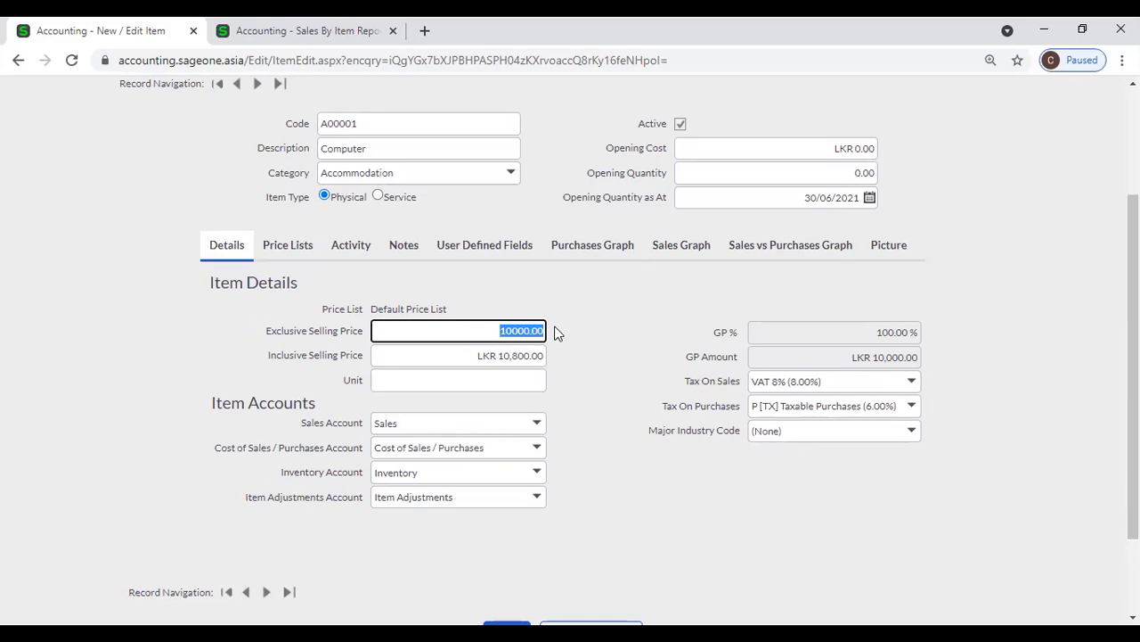
pyautogui.press('Tab')
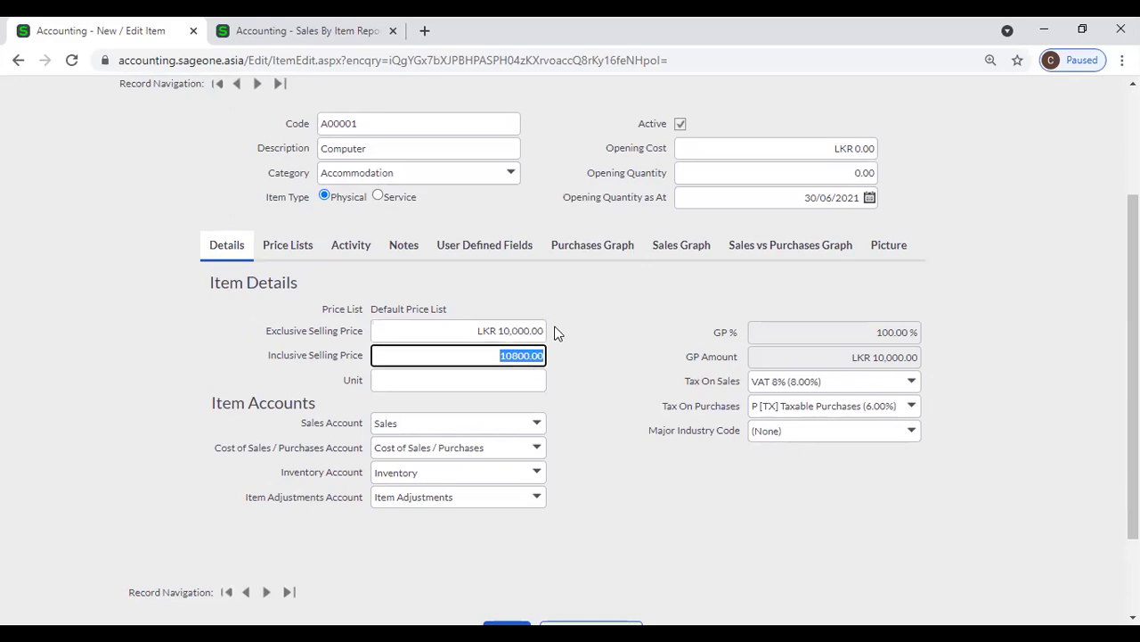
pyautogui.click(605, 338)
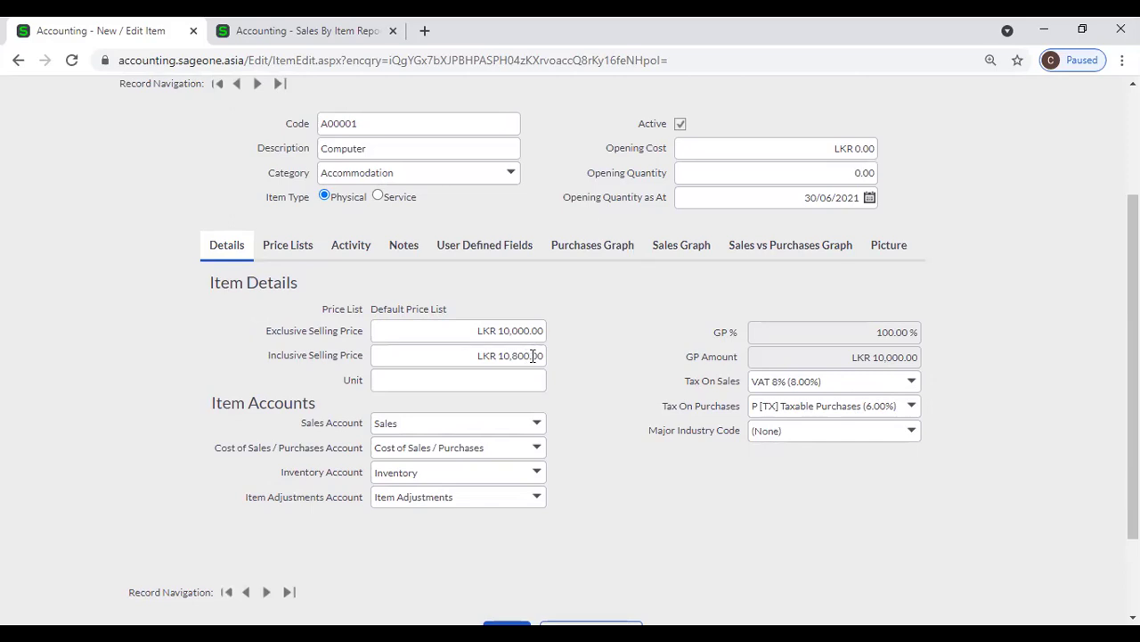
# - Set the item's unit to Room
pyautogui.click(501, 378)
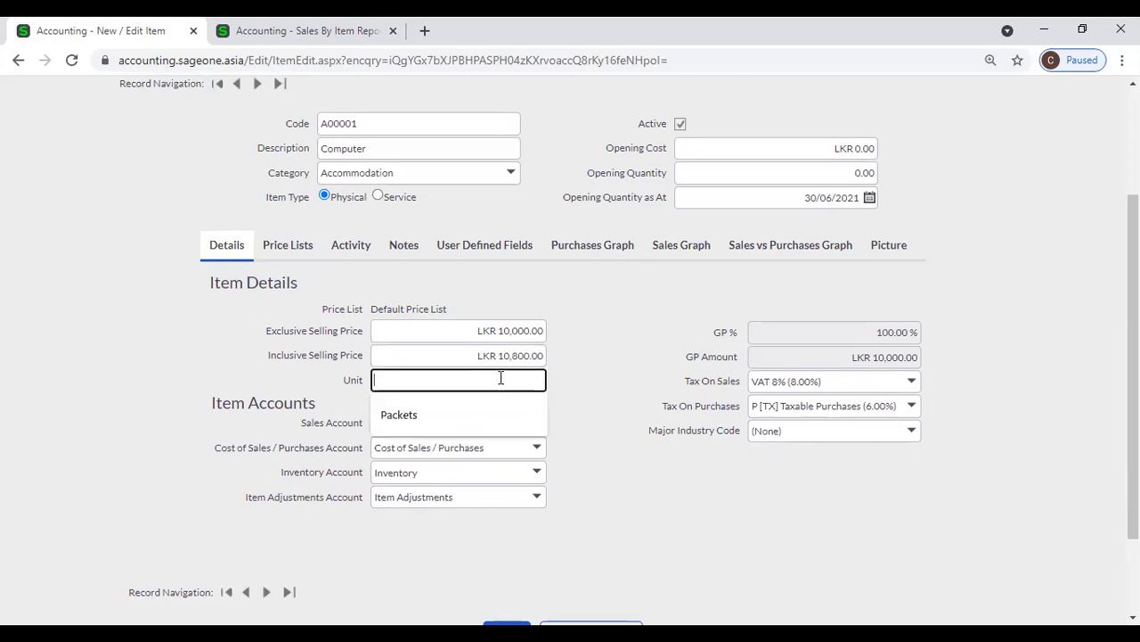
pyautogui.click(598, 360)
pyautogui.click(518, 372)
pyautogui.write('Room')
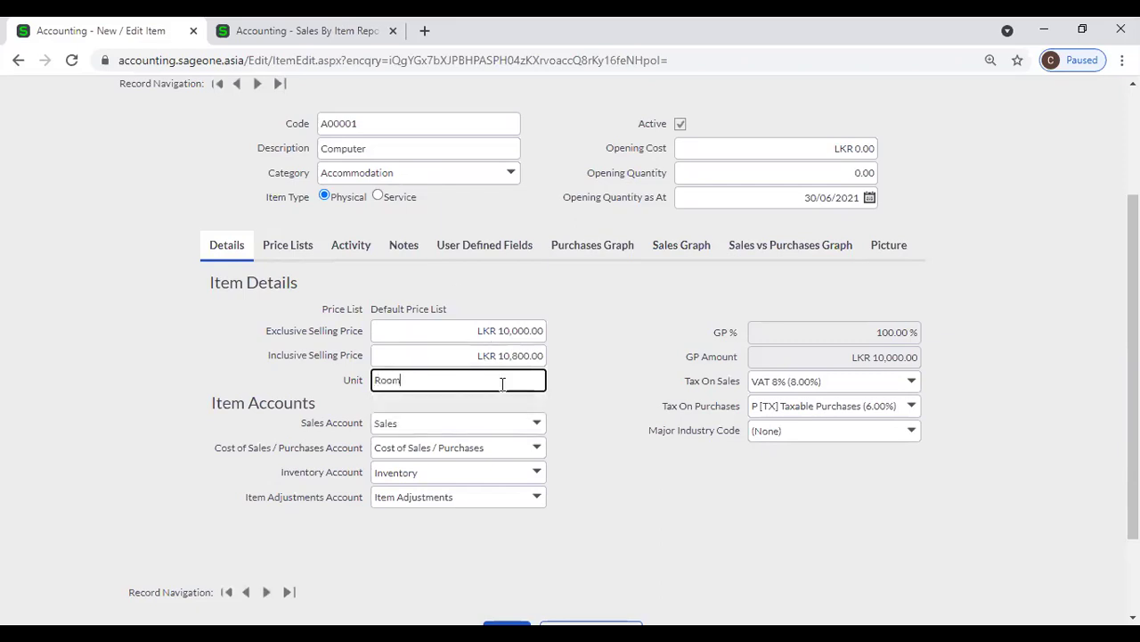
pyautogui.click(613, 409)
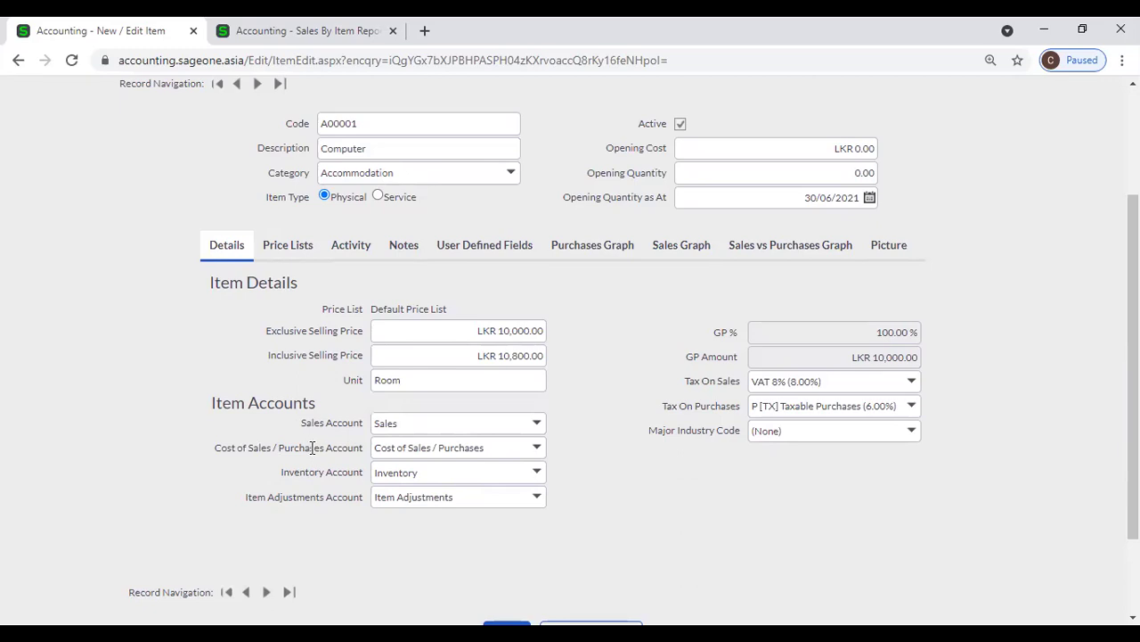
# - Switch to the Sales By Item Report browser tab and open My Profile to view the registration and current package details
pyautogui.scroll(3, 316, 448)
pyautogui.click(250, 35)
pyautogui.moveTo(677, 133)
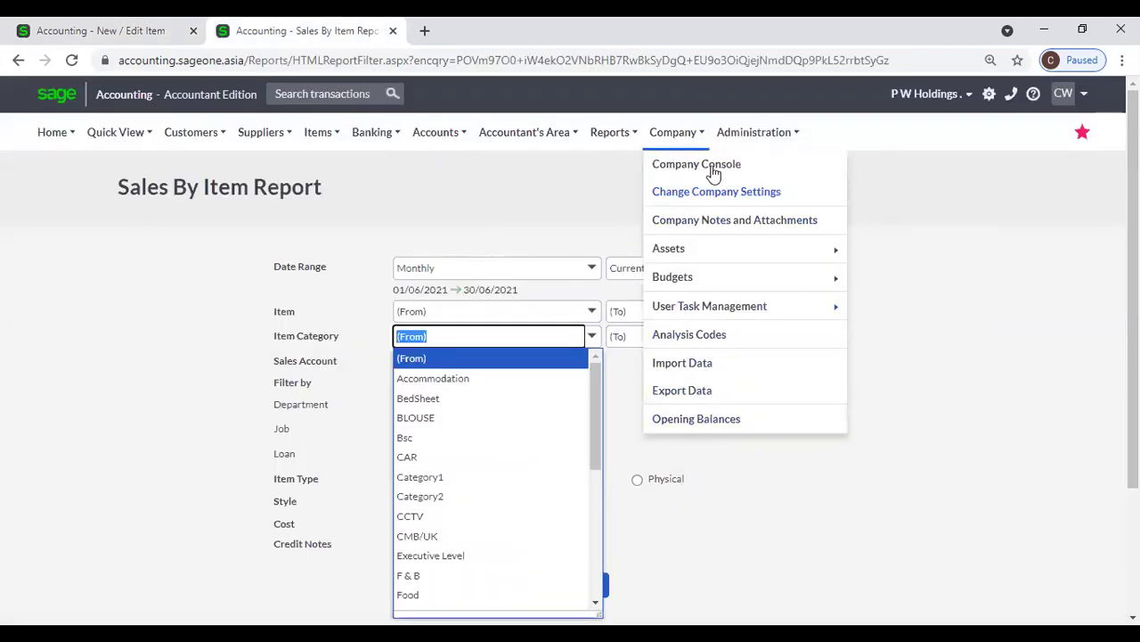
pyautogui.moveTo(754, 132)
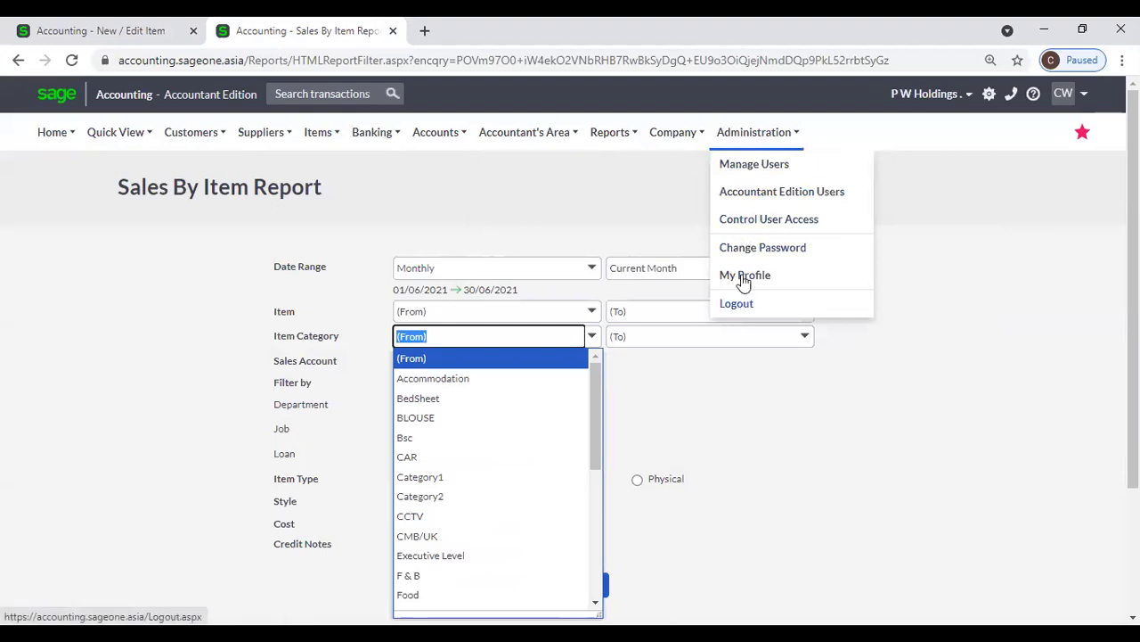
pyautogui.click(745, 277)
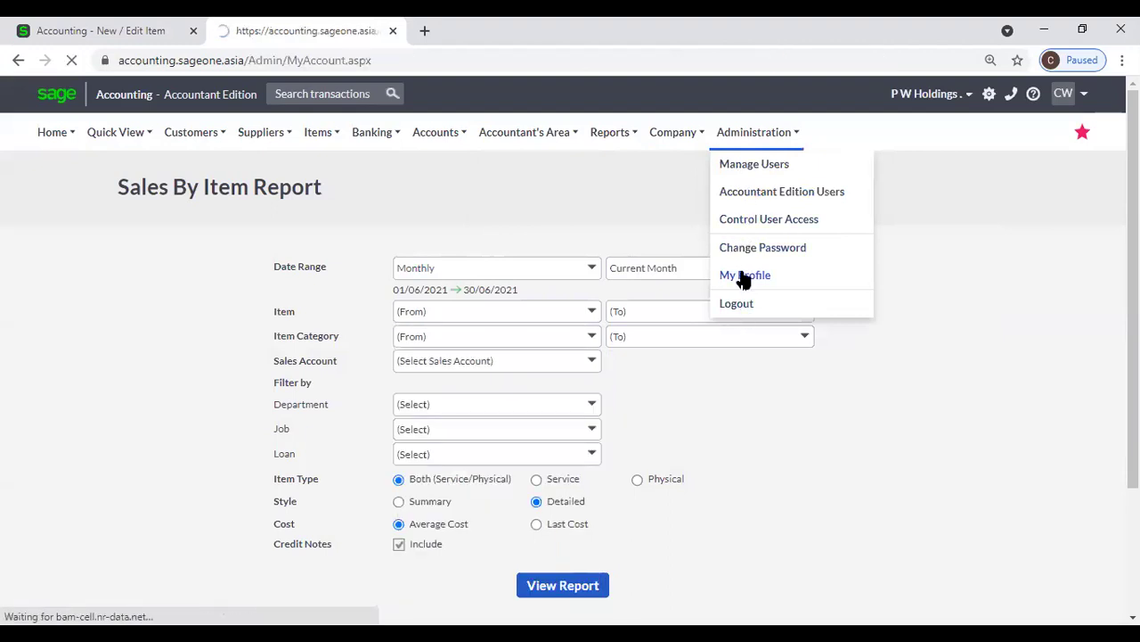
pyautogui.scroll(-1, 614, 339)
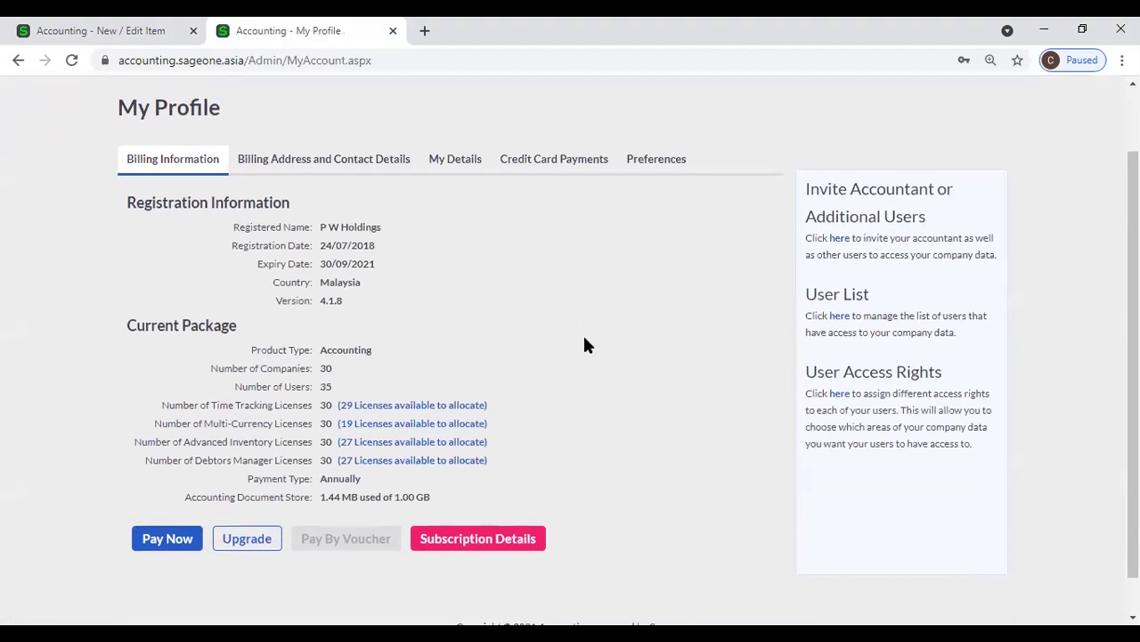
# - Open the subscription upgrade options and examine the monthly pricing of the Advanced Inventory module
pyautogui.click(238, 540)
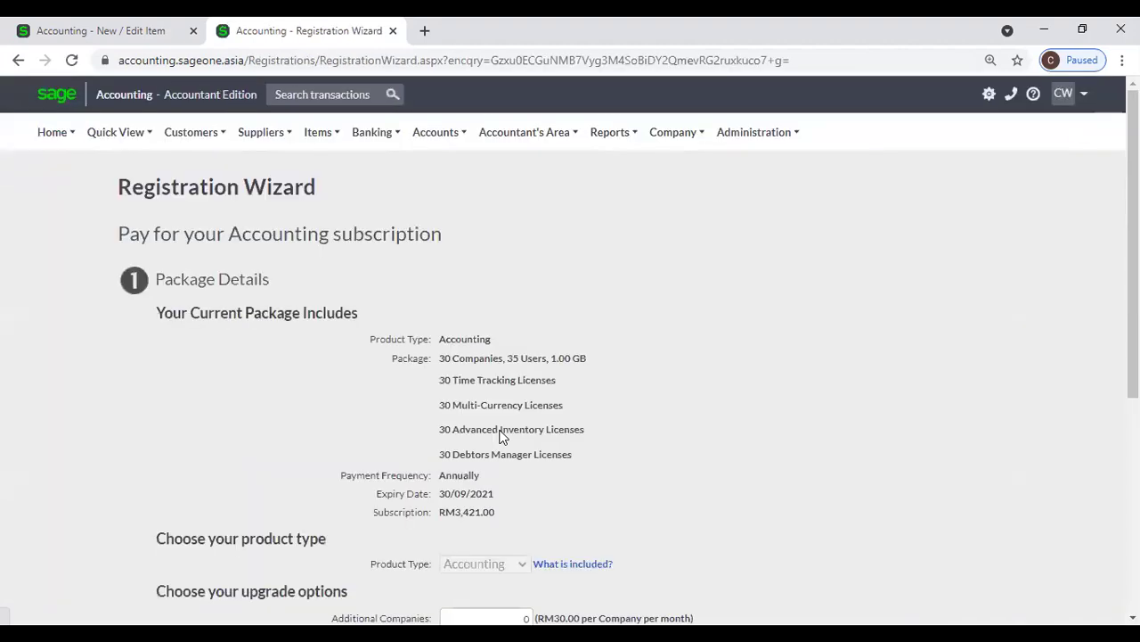
pyautogui.scroll(-1, 499, 437)
pyautogui.scroll(-3, 499, 436)
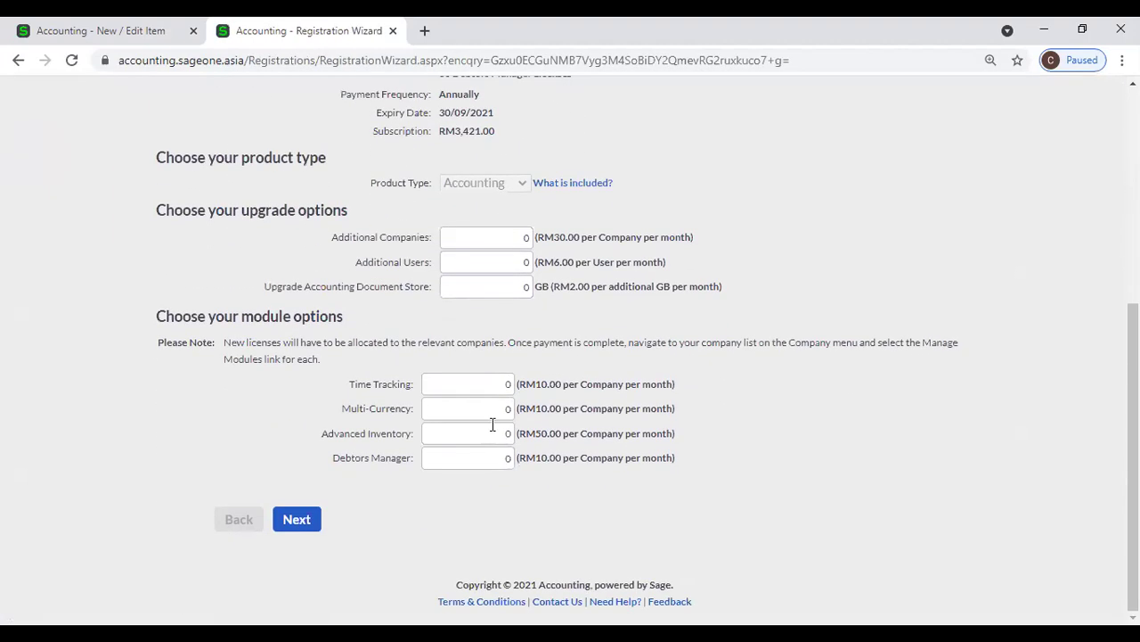
pyautogui.click(489, 433)
# - Return to the new item, view its available sales accounts and compare its item accounts with the subscription package page
pyautogui.click(107, 31)
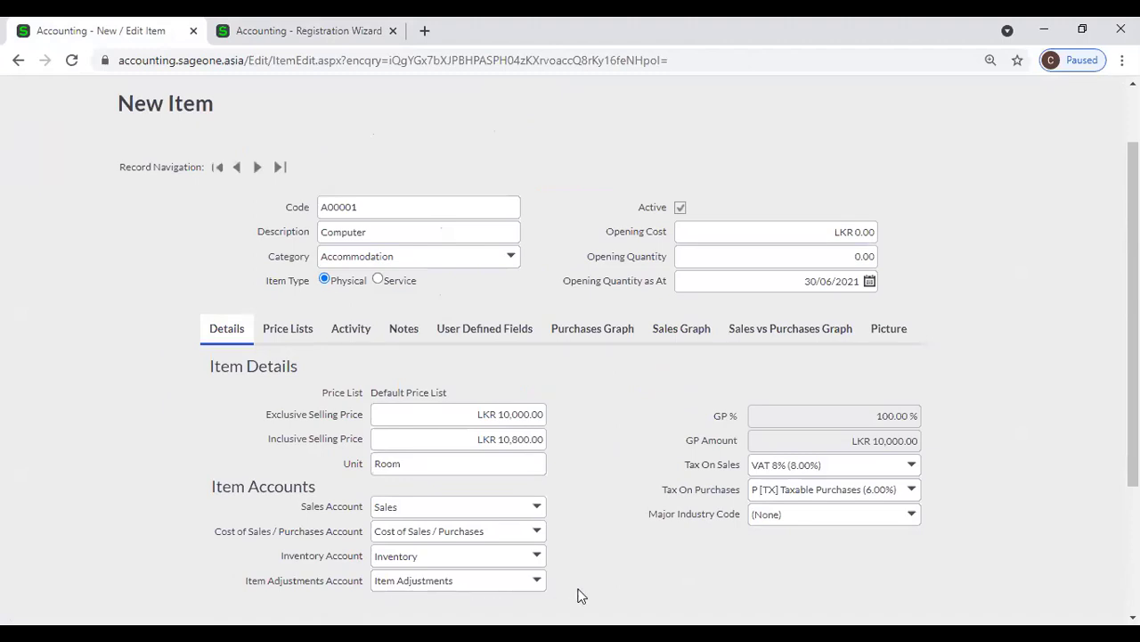
pyautogui.scroll(-1, 578, 595)
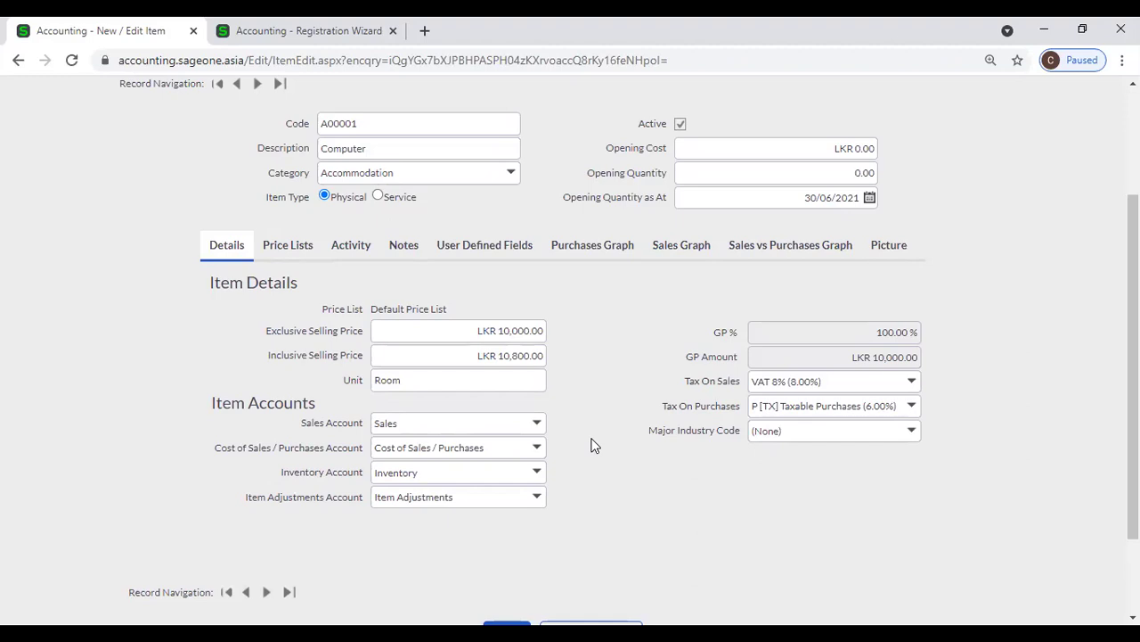
pyautogui.click(538, 424)
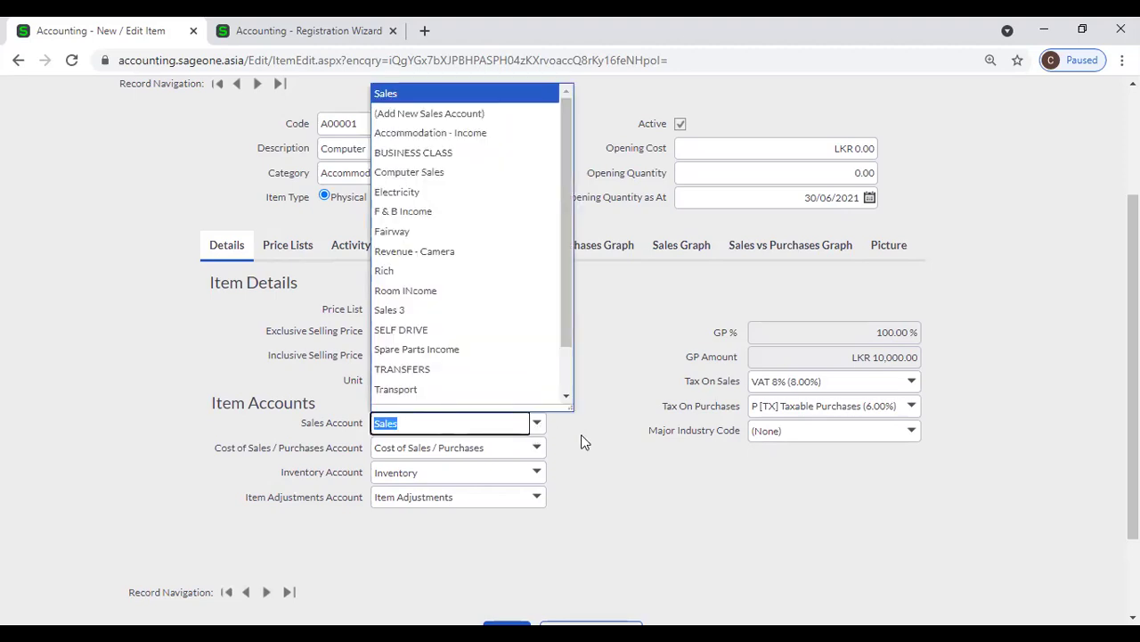
pyautogui.click(580, 440)
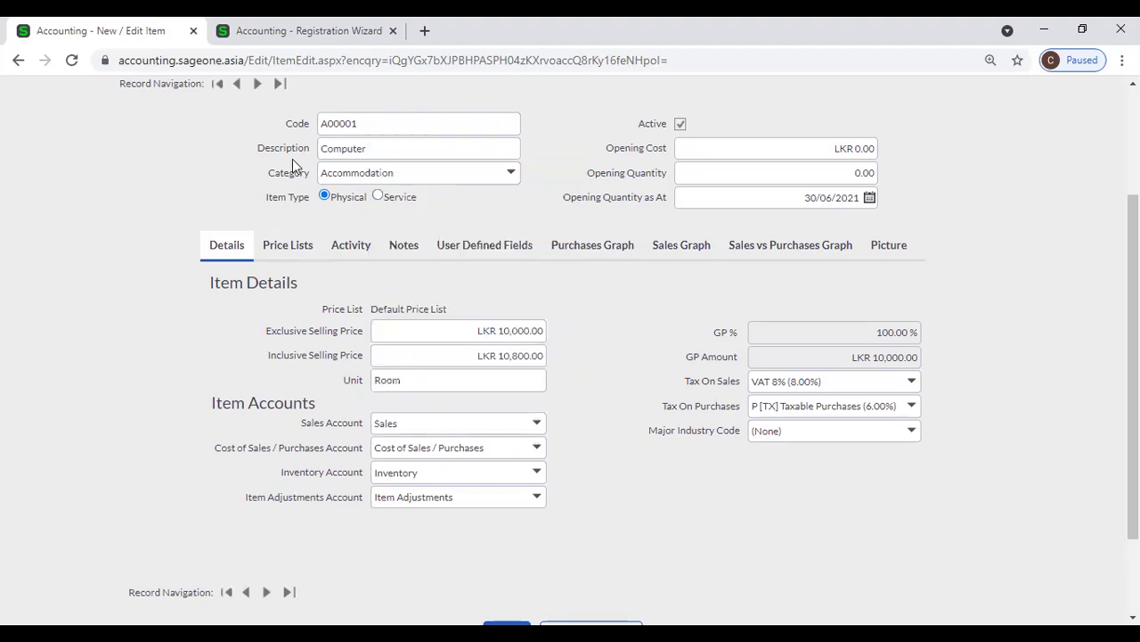
pyautogui.click(298, 32)
pyautogui.scroll(4, 231, 262)
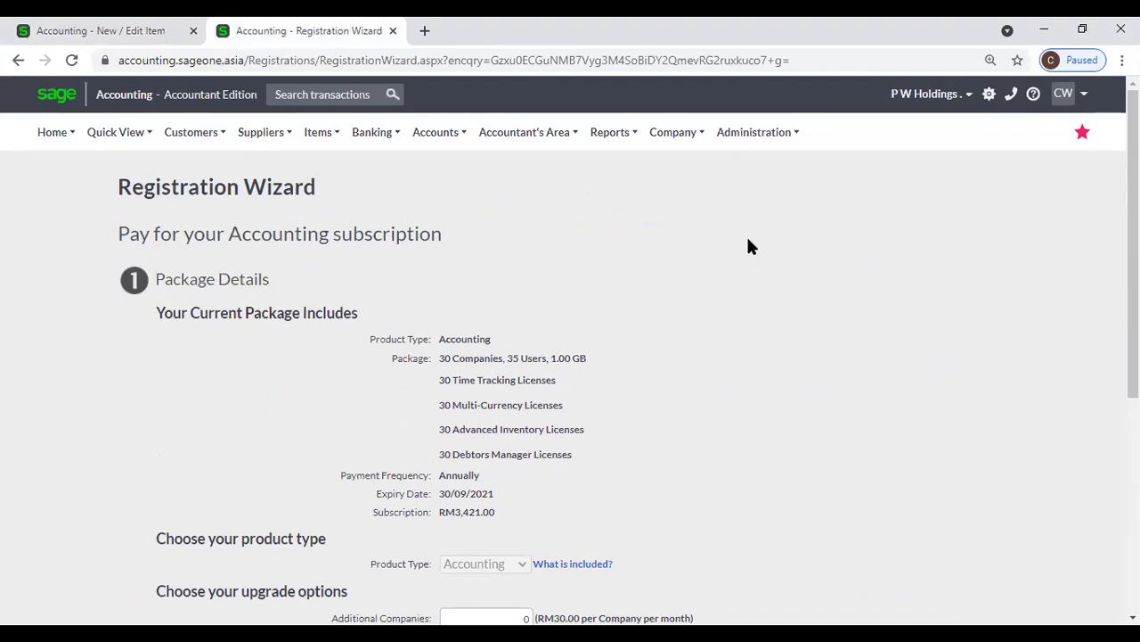
pyautogui.click(103, 30)
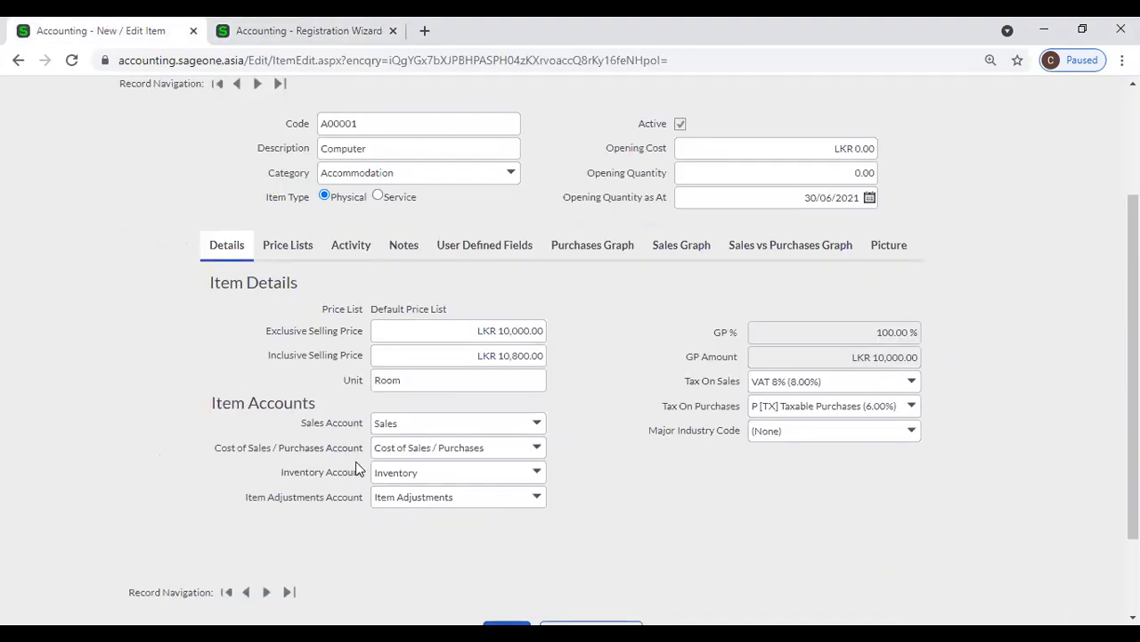
# - Enter 1 additional Advanced Inventory license in the subscription module options
pyautogui.click(306, 31)
pyautogui.scroll(-5, 573, 371)
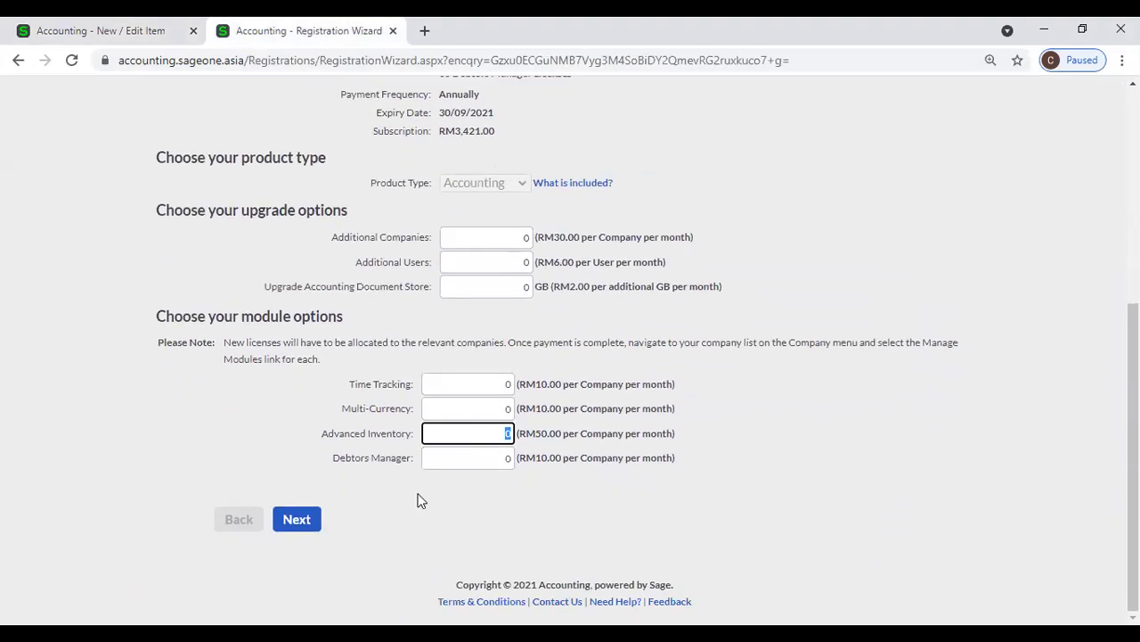
pyautogui.click(490, 435)
pyautogui.press('BackSpace')
pyautogui.write('1')
# - Open the Profit and Loss report options from the financial statements reports
pyautogui.scroll(4, 313, 204)
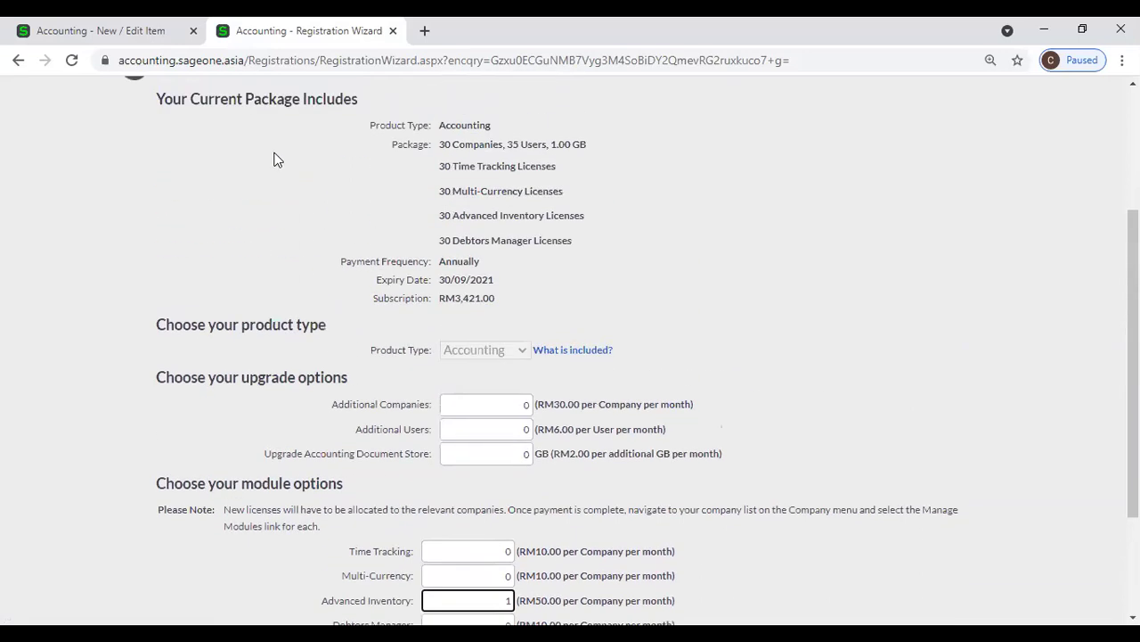
pyautogui.moveTo(611, 134)
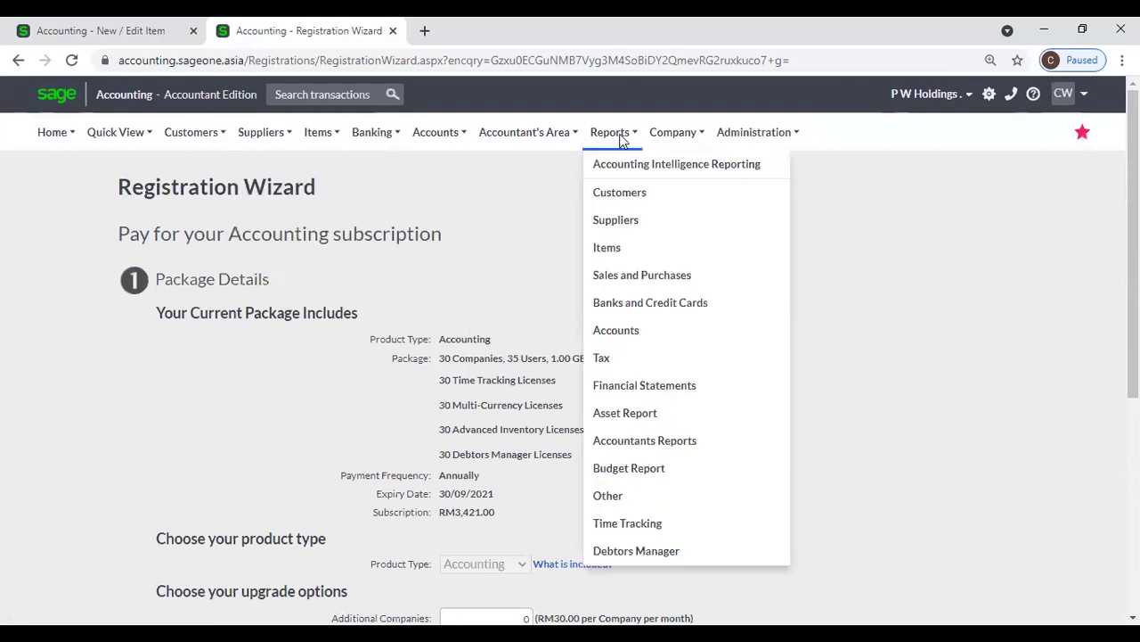
pyautogui.click(644, 389)
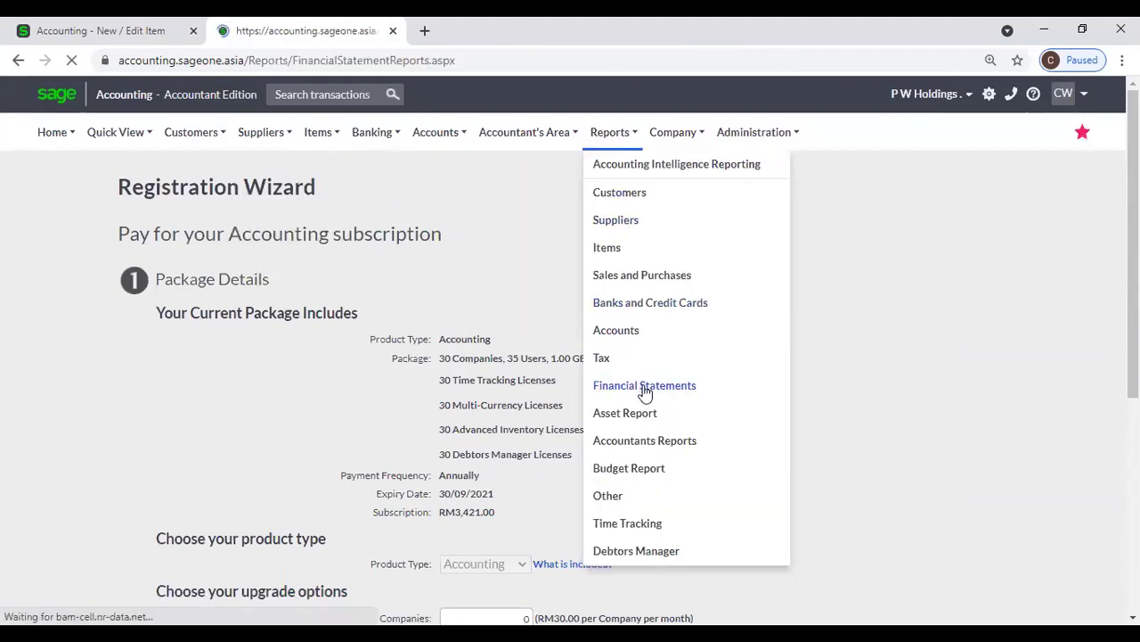
pyautogui.click(263, 271)
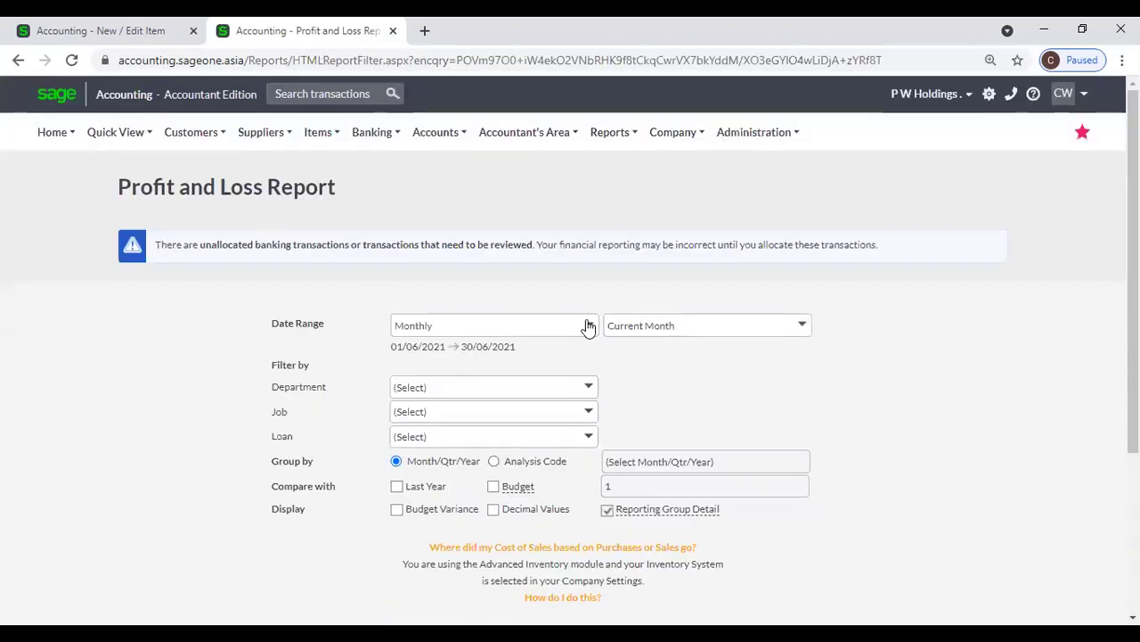
# - Generate the Profit and Loss report with the date range set to All and review its Sales accounts
pyautogui.click(588, 327)
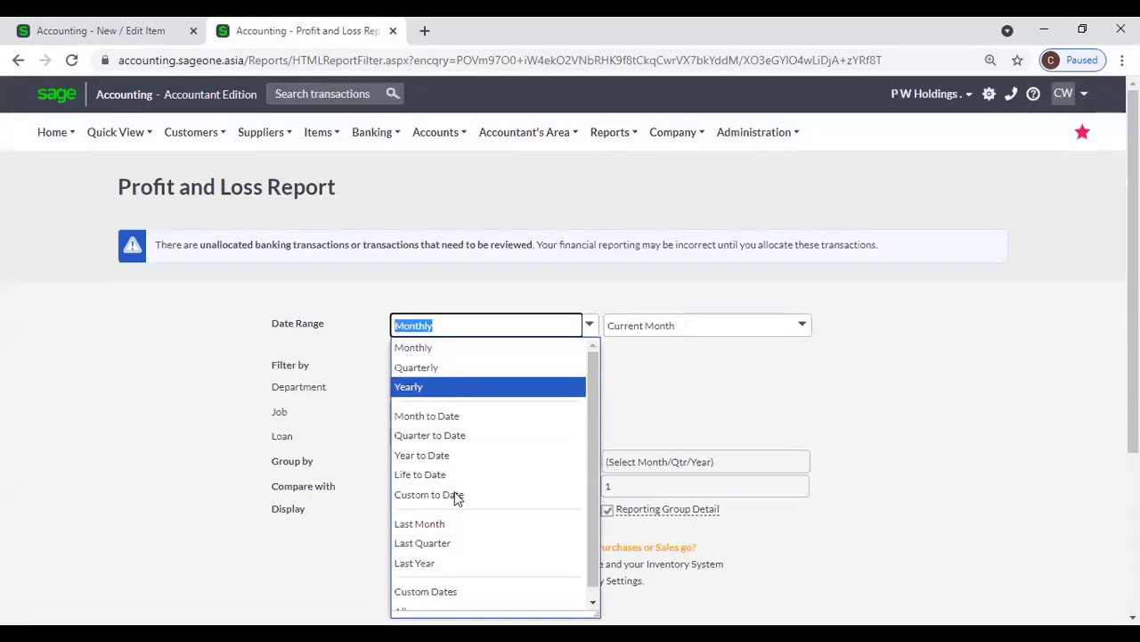
pyautogui.scroll(-1, 429, 579)
pyautogui.click(425, 600)
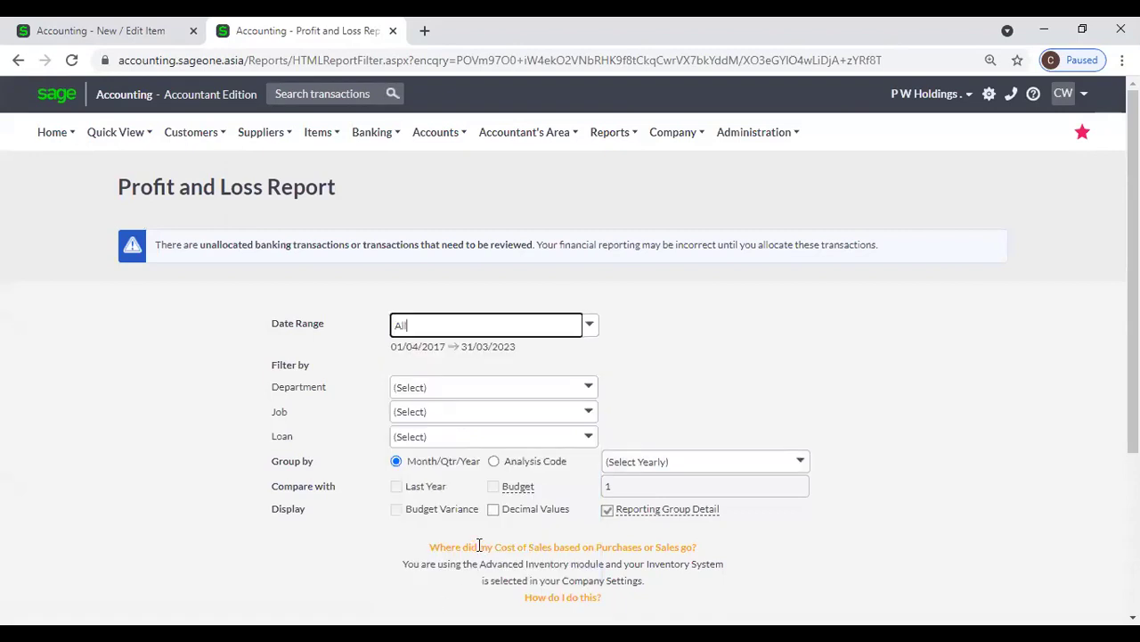
pyautogui.scroll(-3, 507, 513)
pyautogui.click(542, 420)
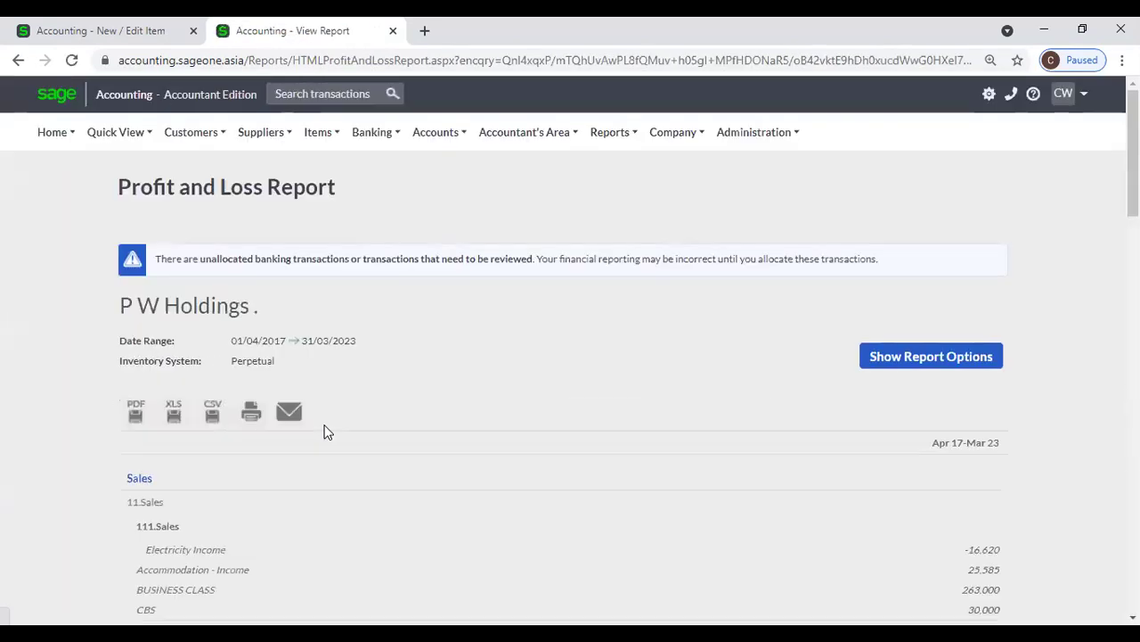
pyautogui.scroll(-2, 378, 419)
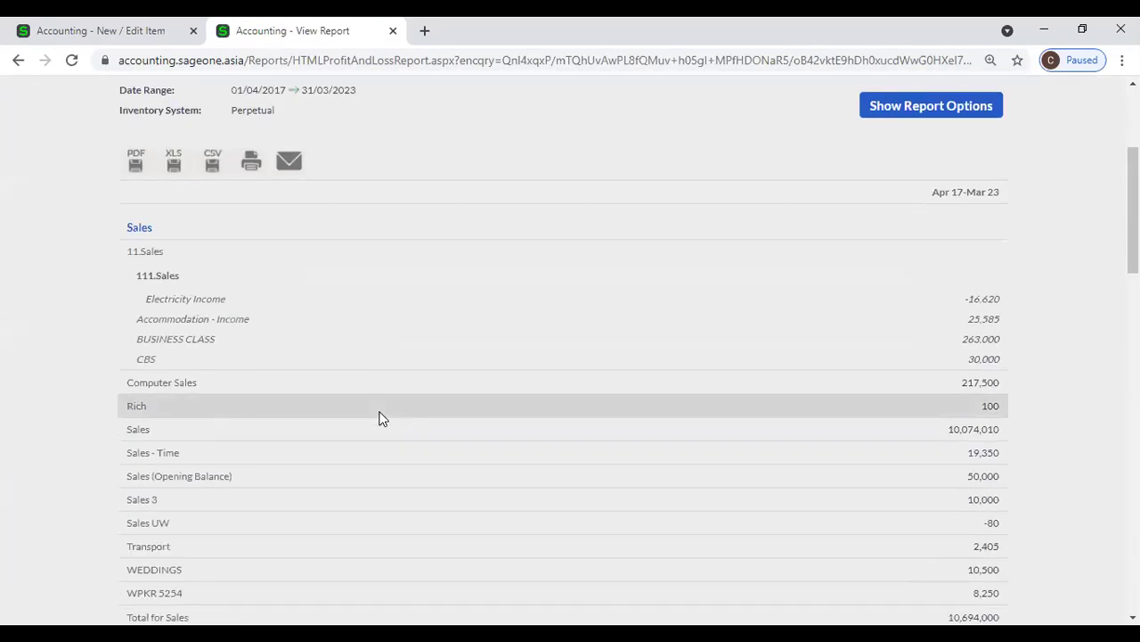
pyautogui.scroll(-1, 379, 419)
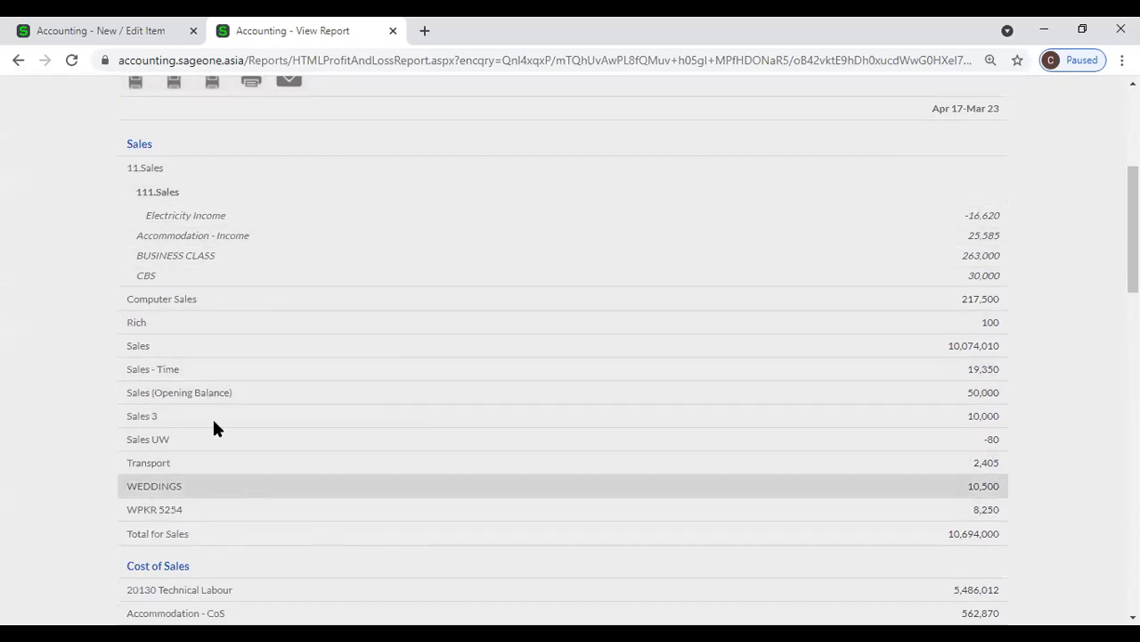
# - Compare the new item's available sales accounts with the Sales accounts listed in the Profit and Loss report
pyautogui.click(127, 29)
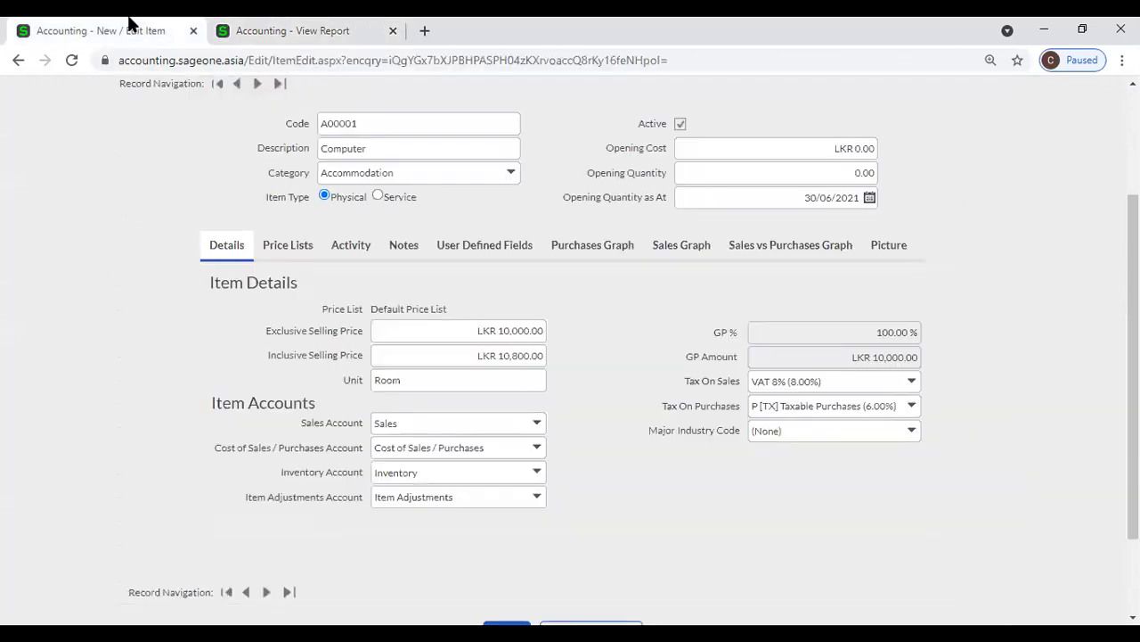
pyautogui.click(536, 424)
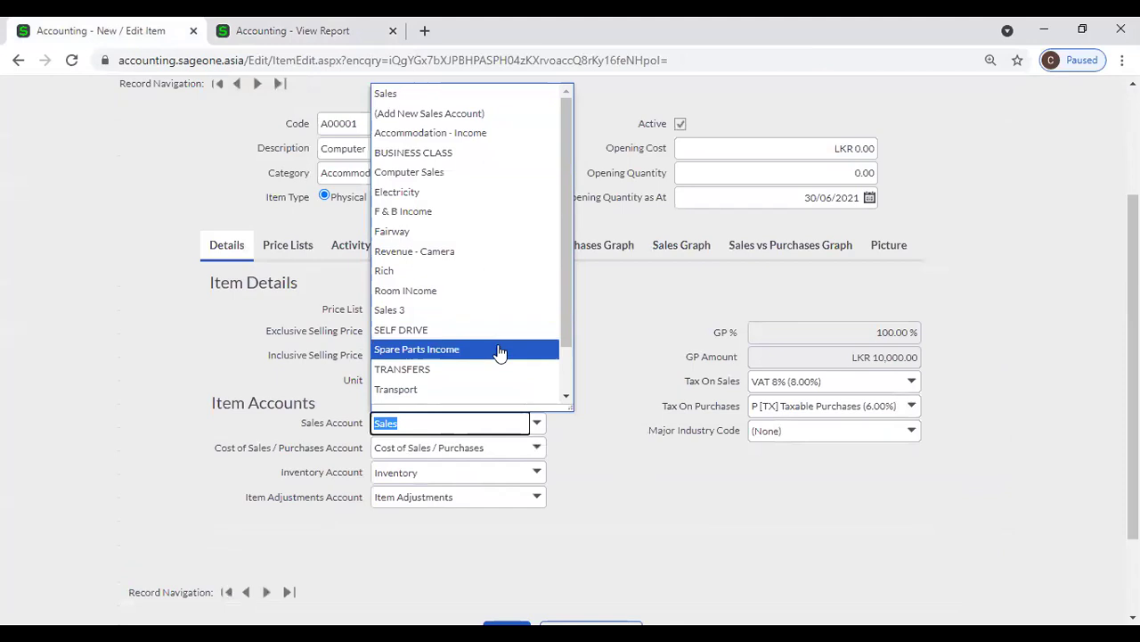
pyautogui.scroll(-1, 499, 351)
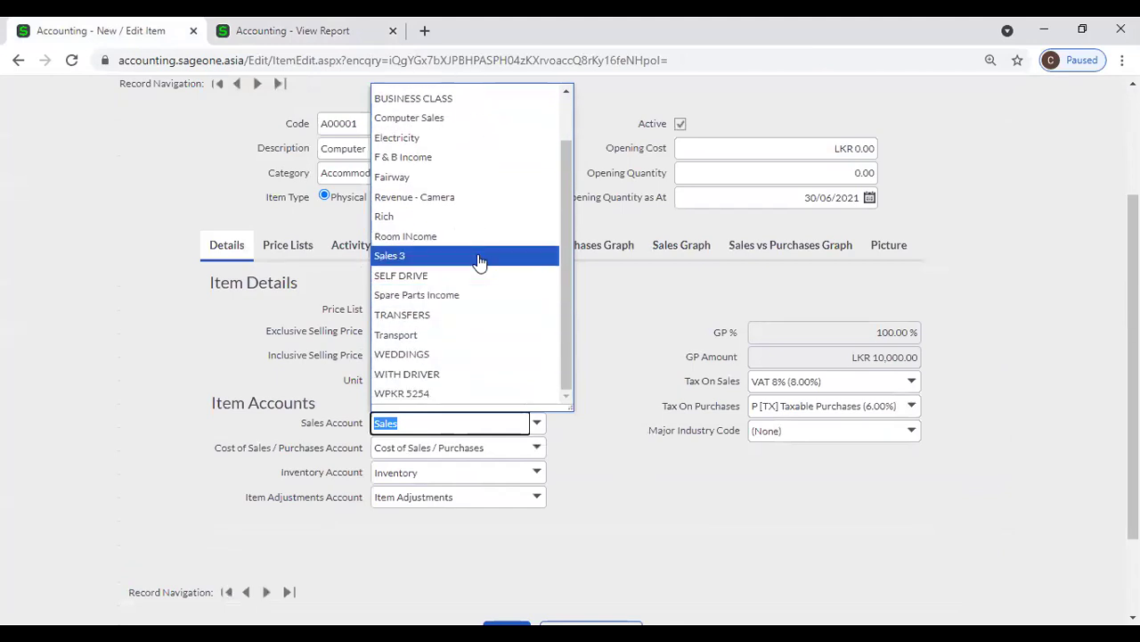
pyautogui.click(610, 456)
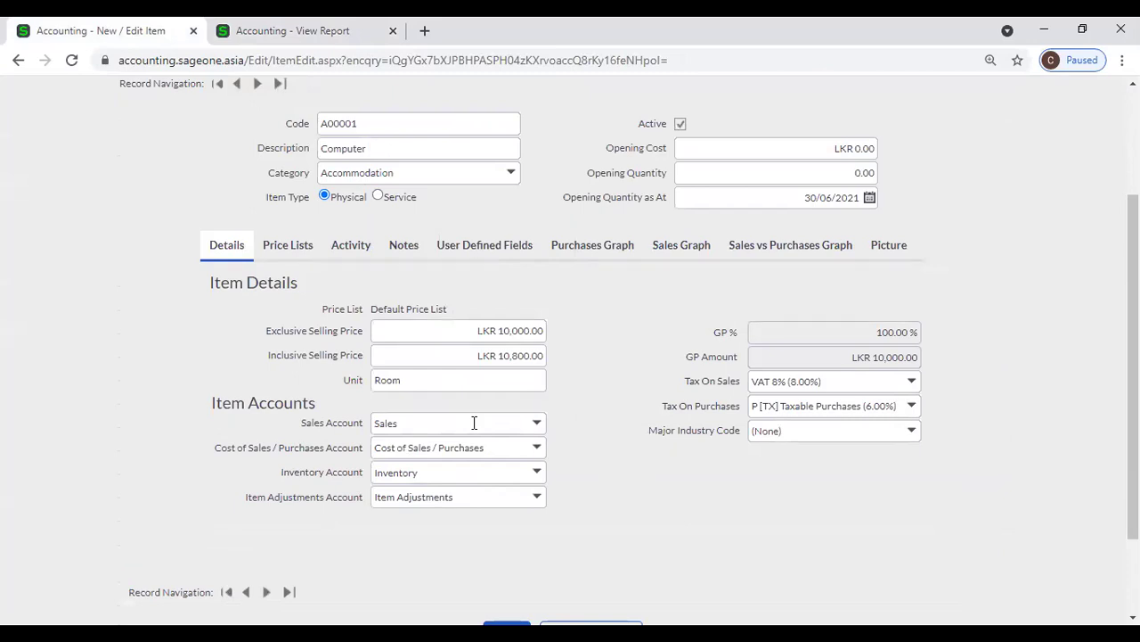
pyautogui.click(301, 32)
pyautogui.click(122, 39)
pyautogui.click(287, 40)
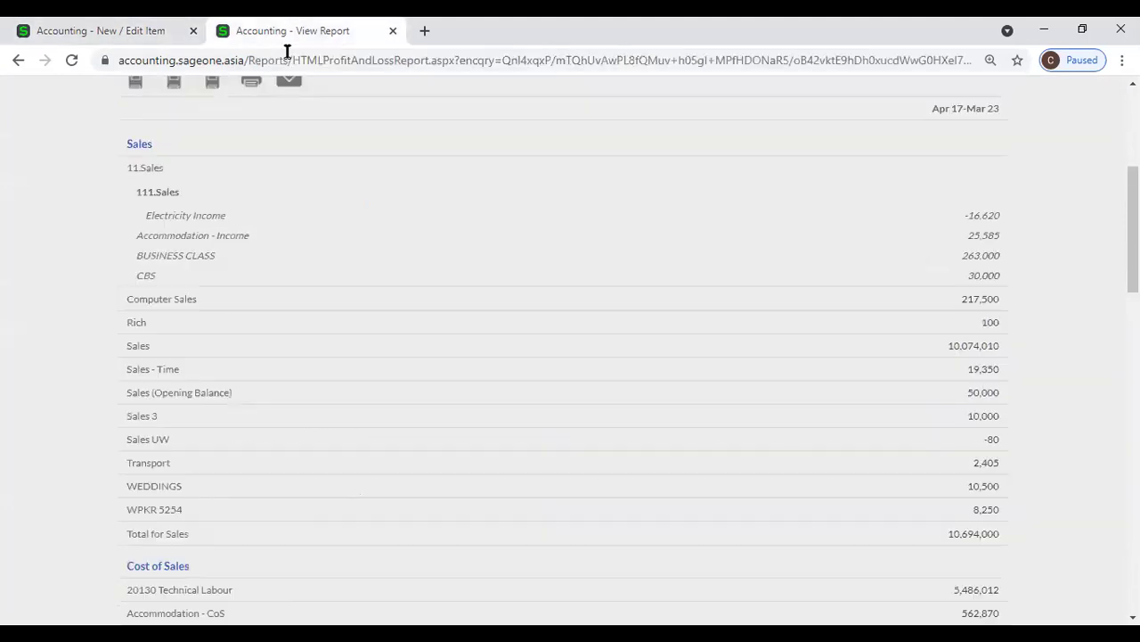
pyautogui.click(79, 34)
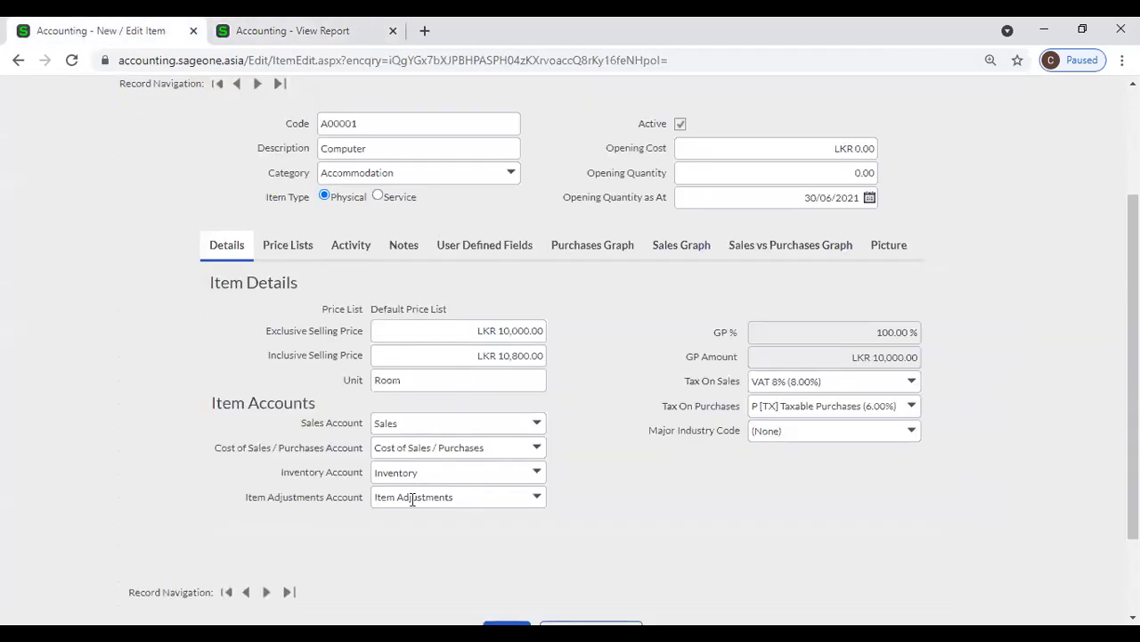
# - Refresh the Profit and Loss report for the All date range with Reporting Group Detail turned off
pyautogui.click(300, 38)
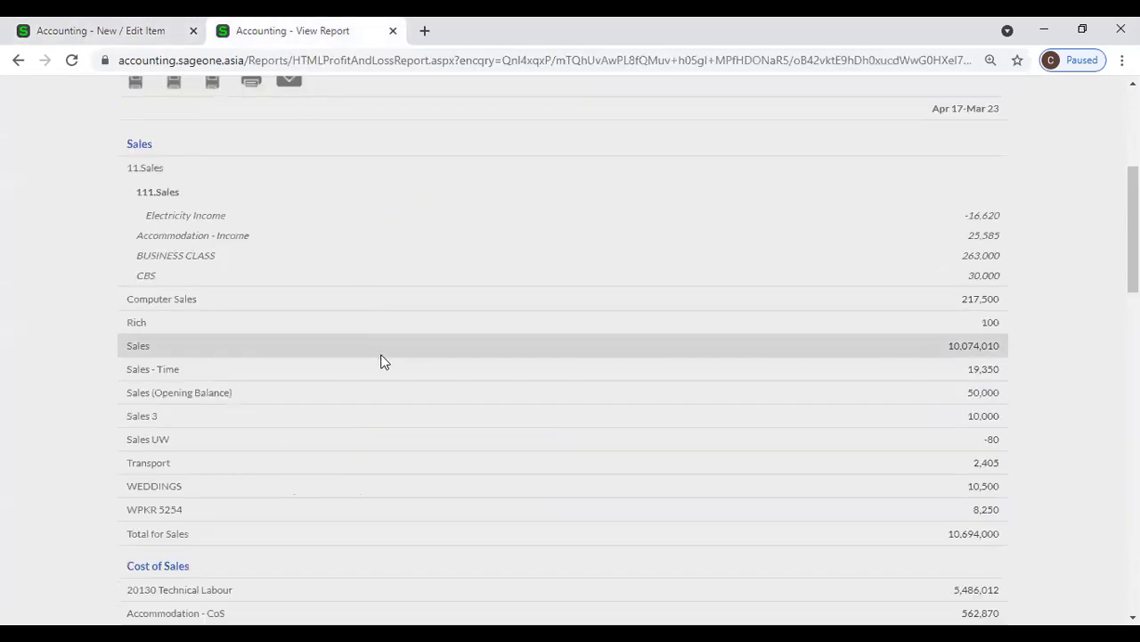
pyautogui.scroll(2, 384, 361)
pyautogui.scroll(1, 381, 361)
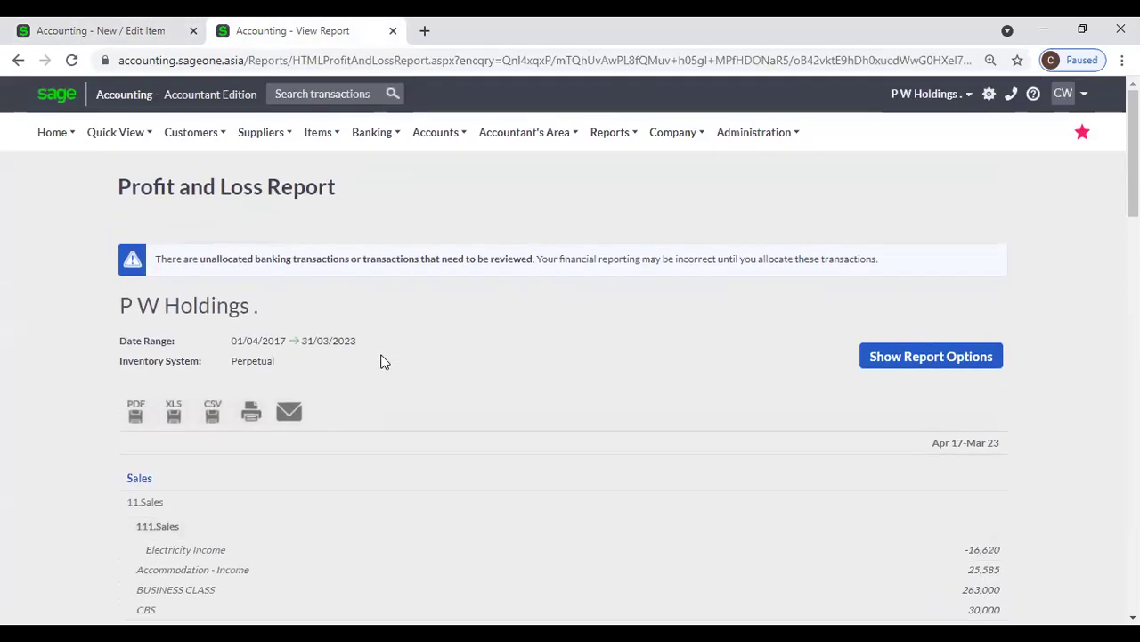
pyautogui.scroll(-1, 380, 360)
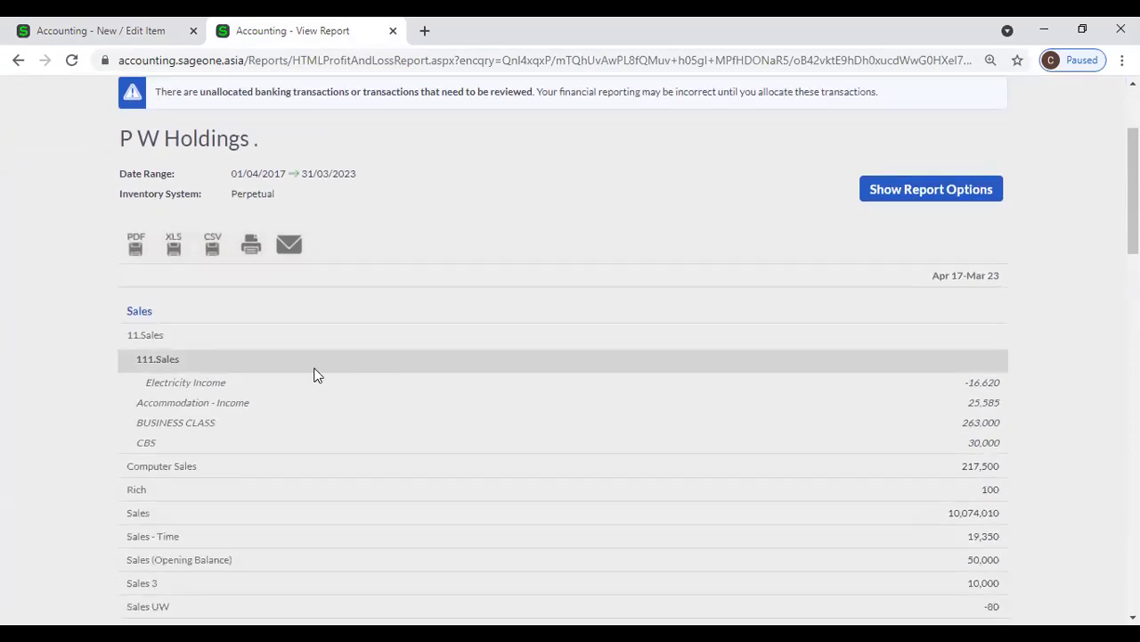
pyautogui.click(913, 194)
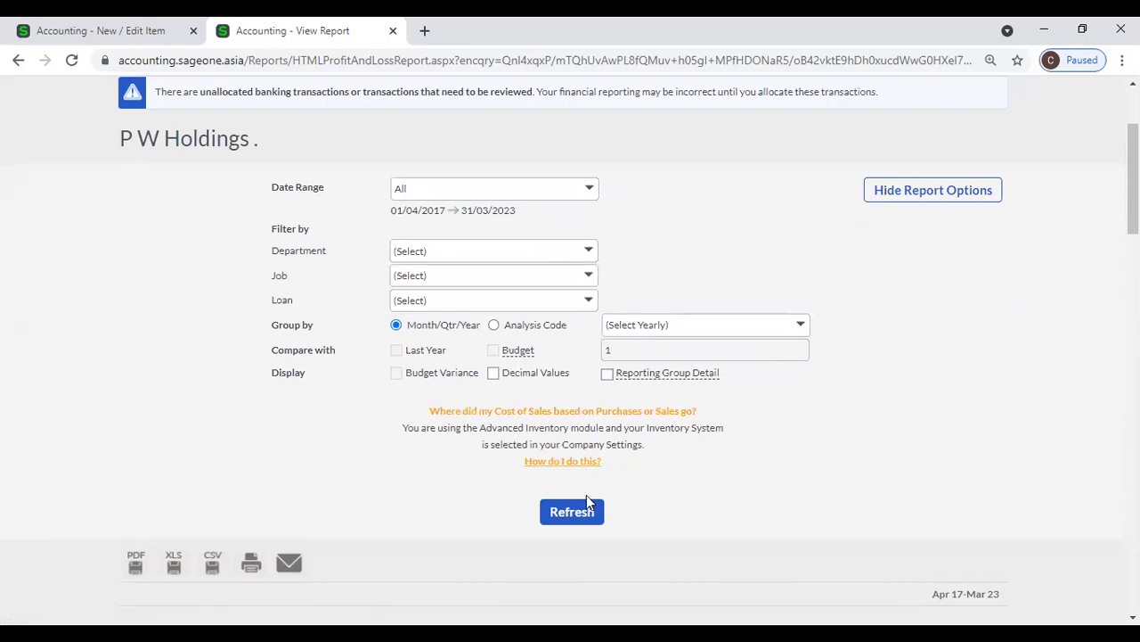
pyautogui.click(579, 508)
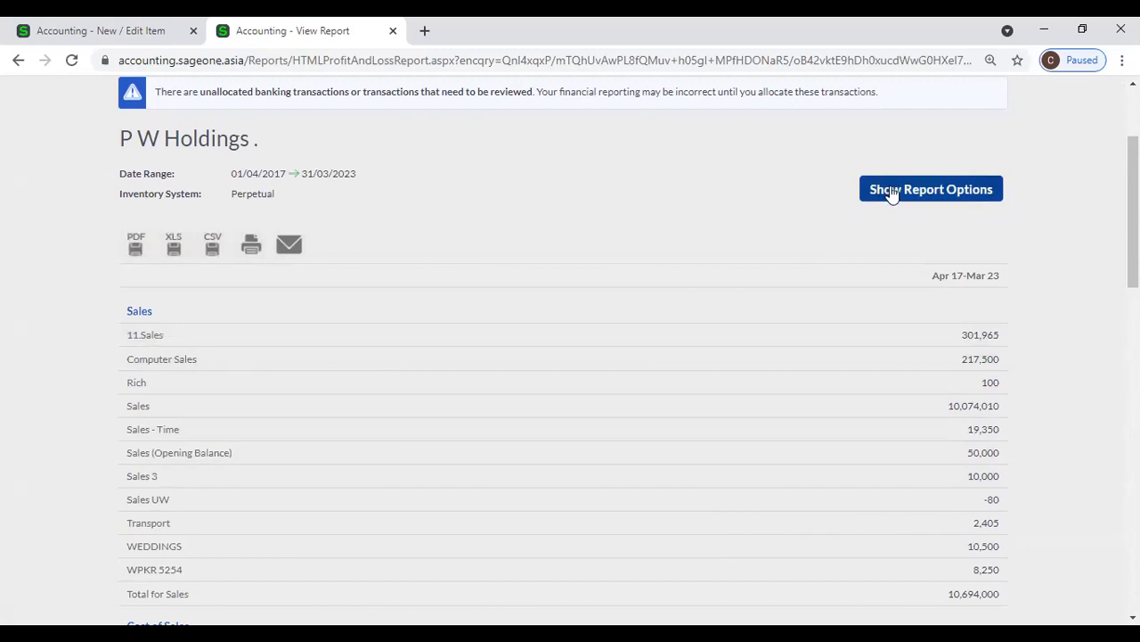
# - Return to the new item and view the accounts available for its sales account
pyautogui.click(108, 29)
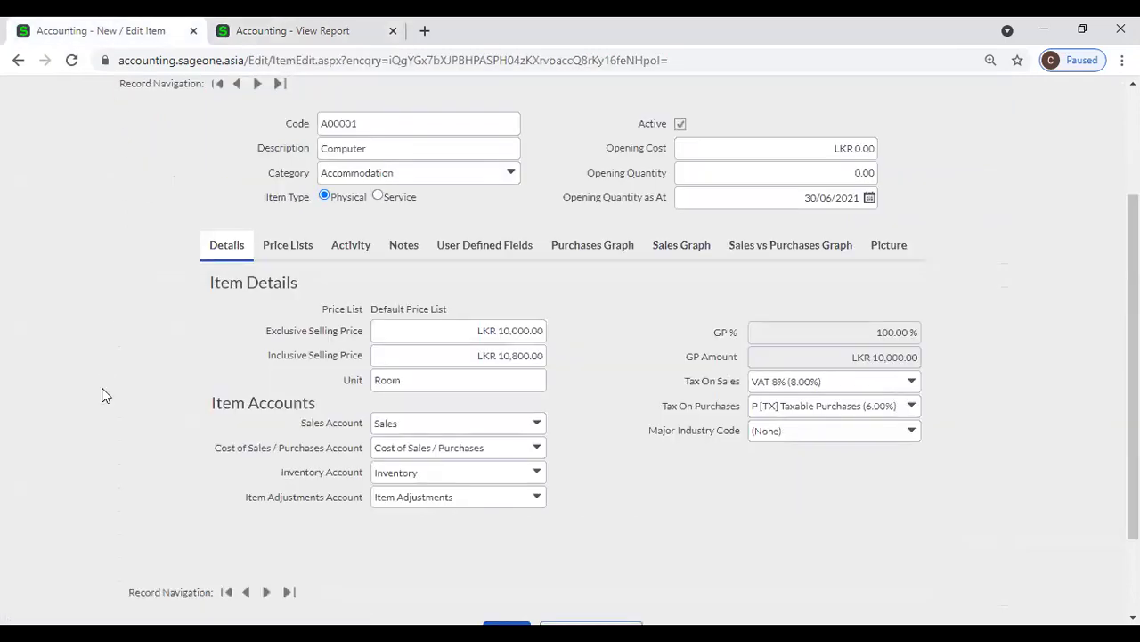
pyautogui.scroll(1, 105, 398)
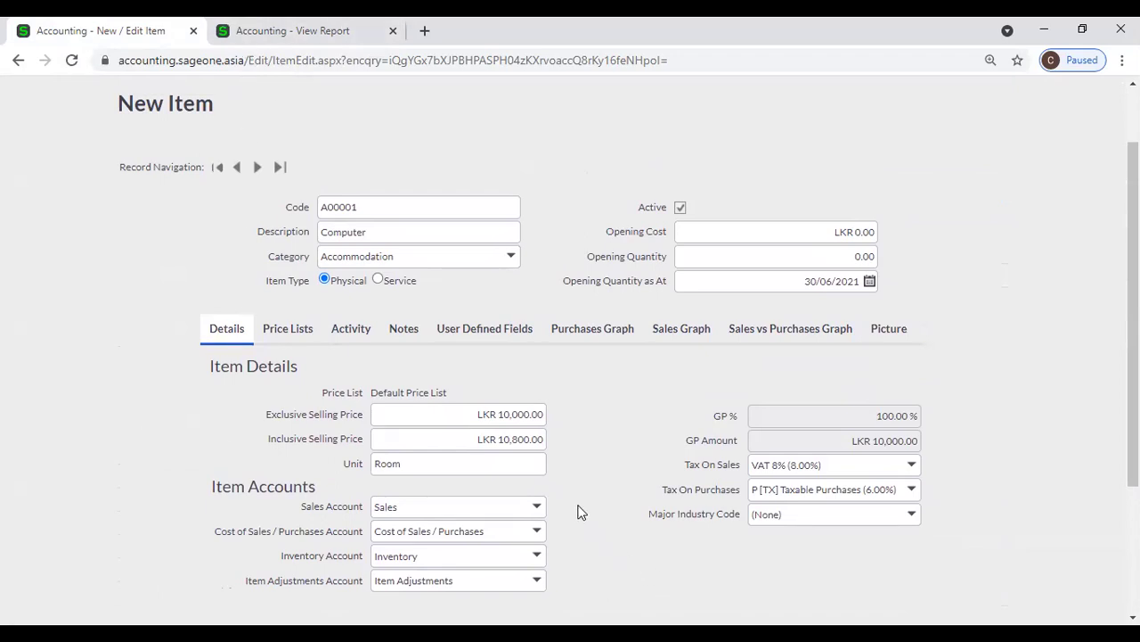
pyautogui.click(539, 508)
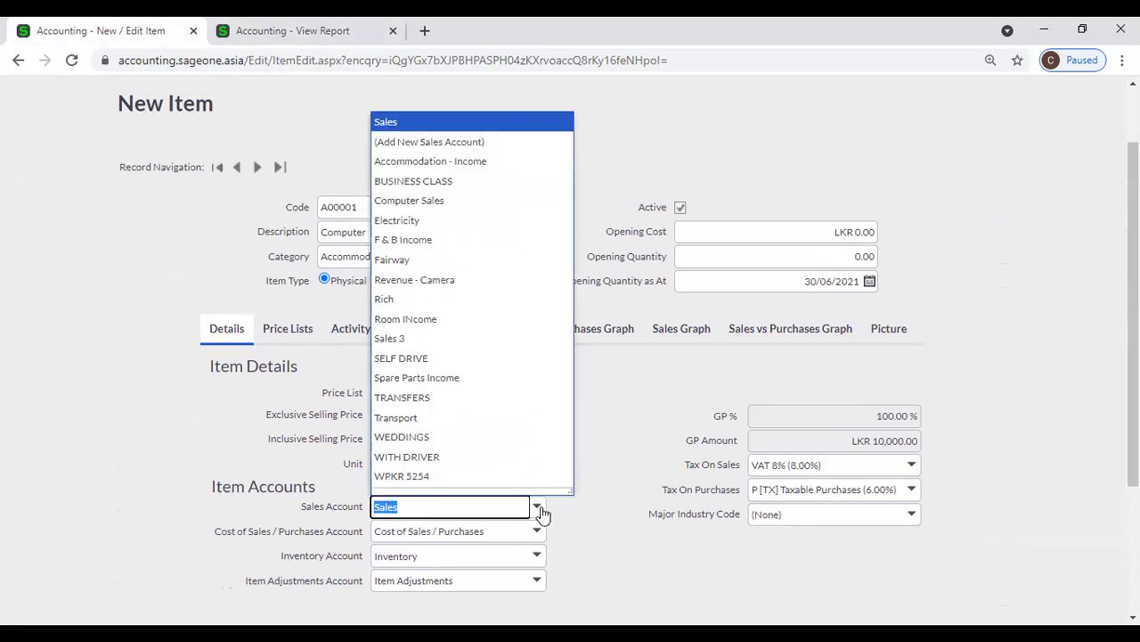
pyautogui.click(541, 512)
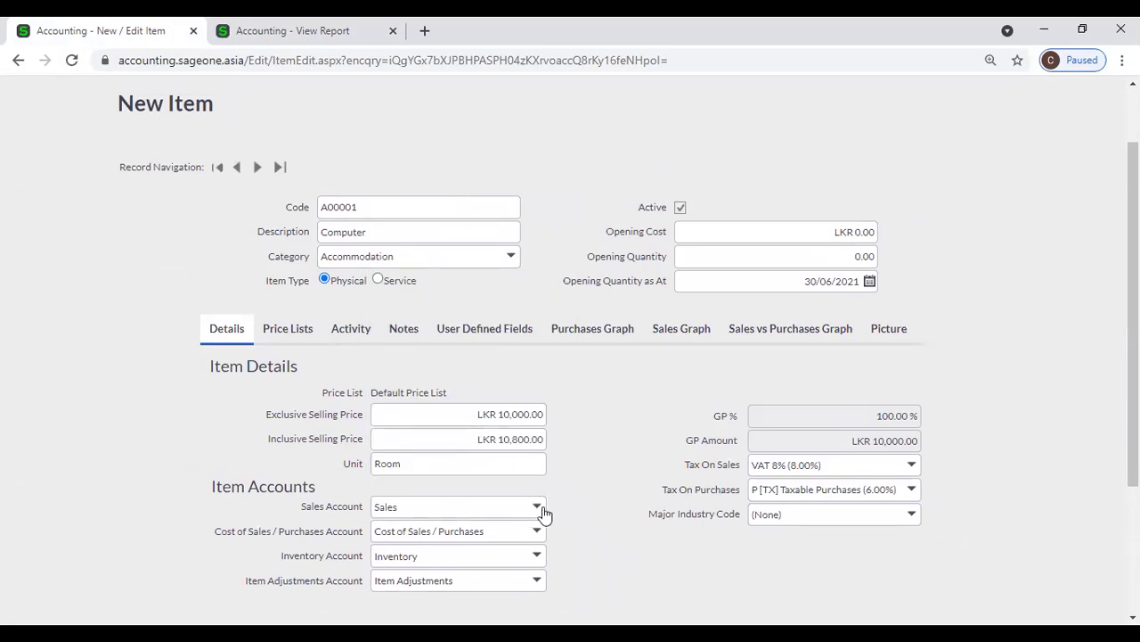
# - Change the new item's description to 2 BR
pyautogui.doubleClick(397, 236)
pyautogui.write('@BR')
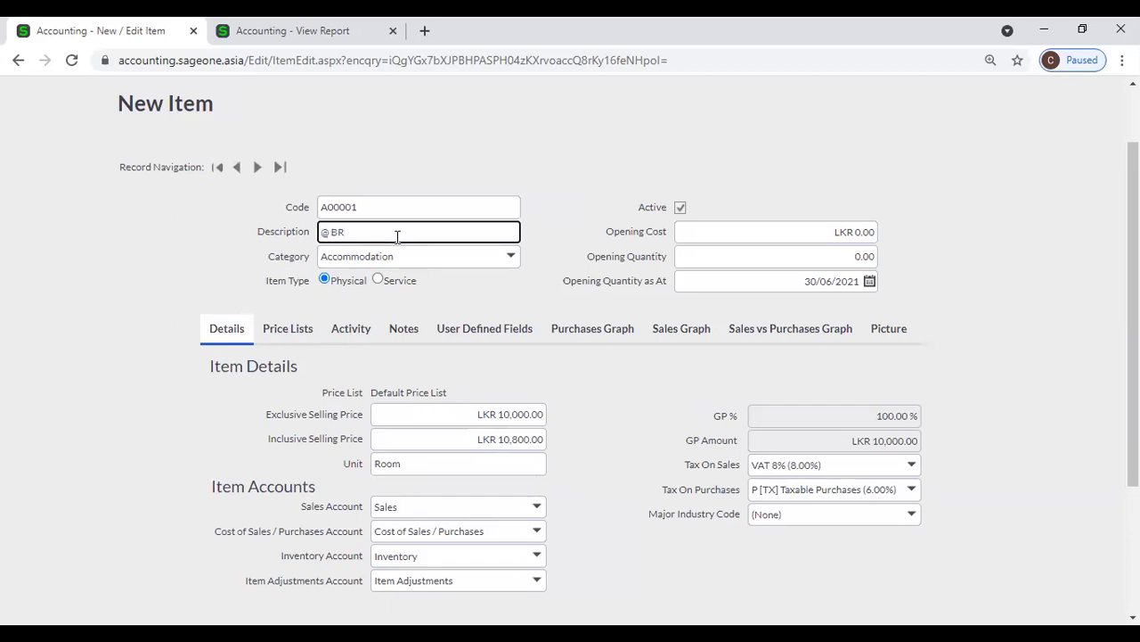
pyautogui.press('BackSpace')
pyautogui.write('2')
pyautogui.click(511, 162)
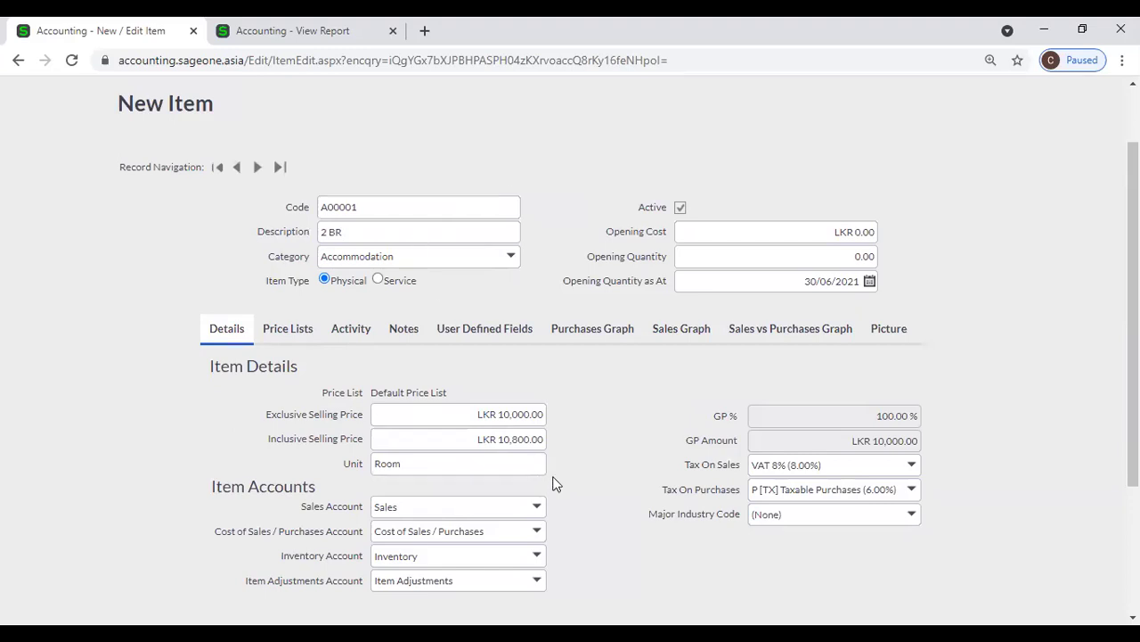
# - Set the item's sales account to Accommodation - Income and check the Sales section of the Profit and Loss report
pyautogui.click(537, 506)
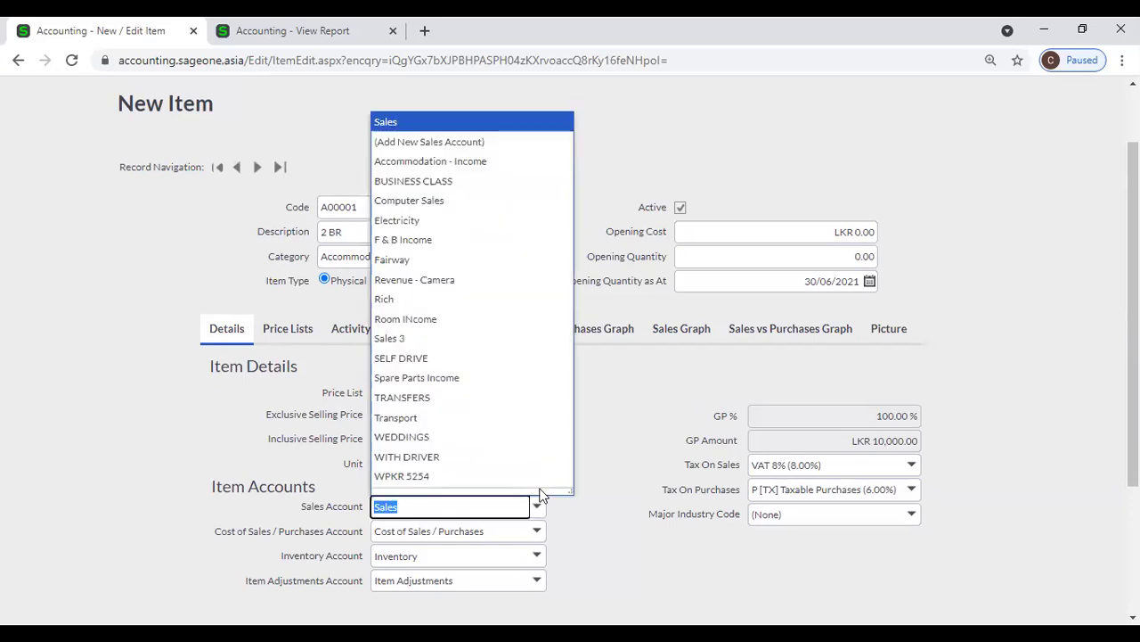
pyautogui.click(425, 161)
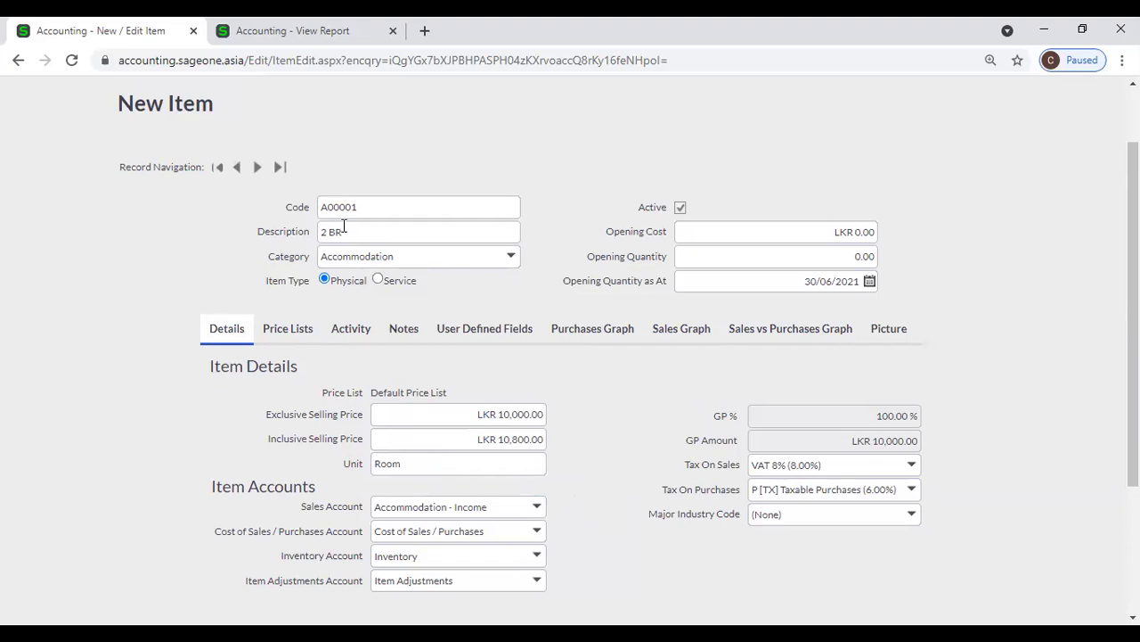
pyautogui.click(263, 32)
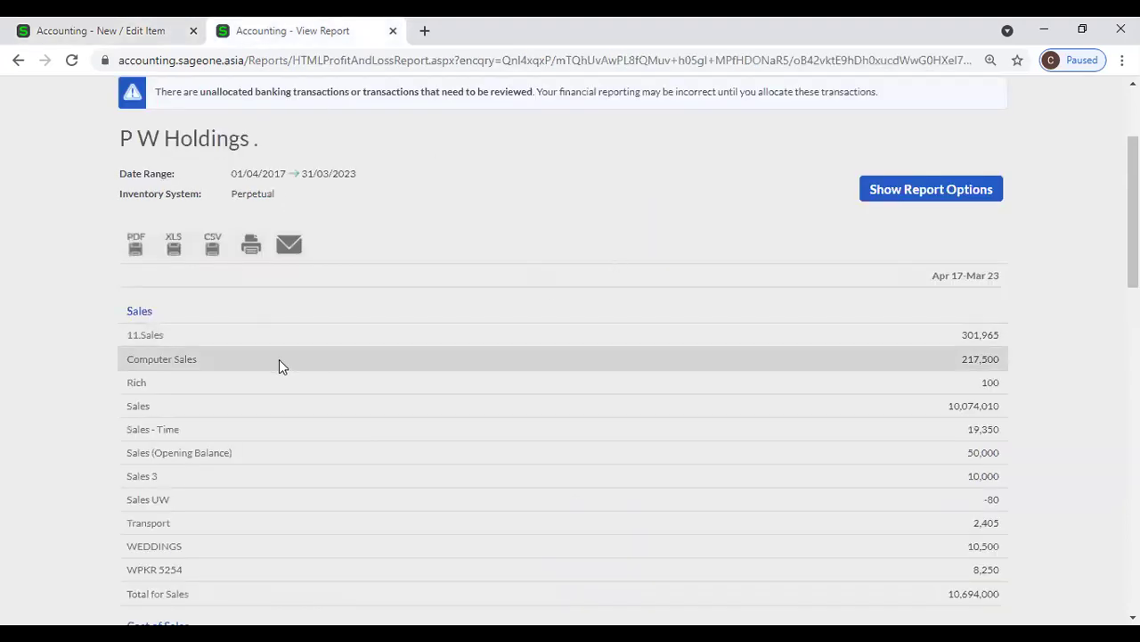
pyautogui.click(126, 29)
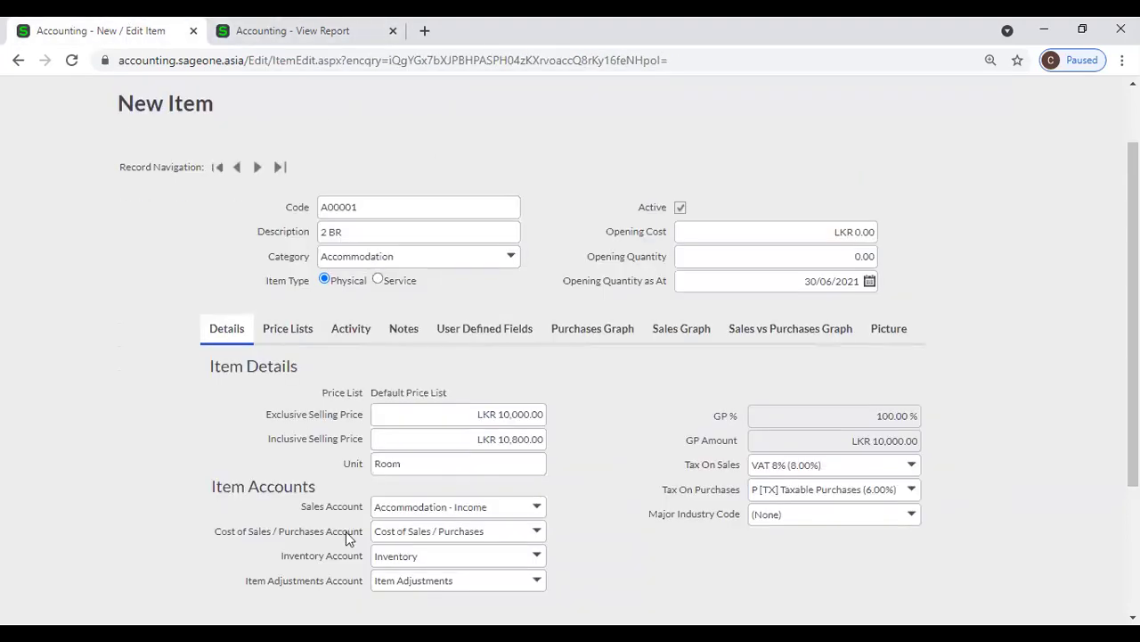
pyautogui.click(287, 32)
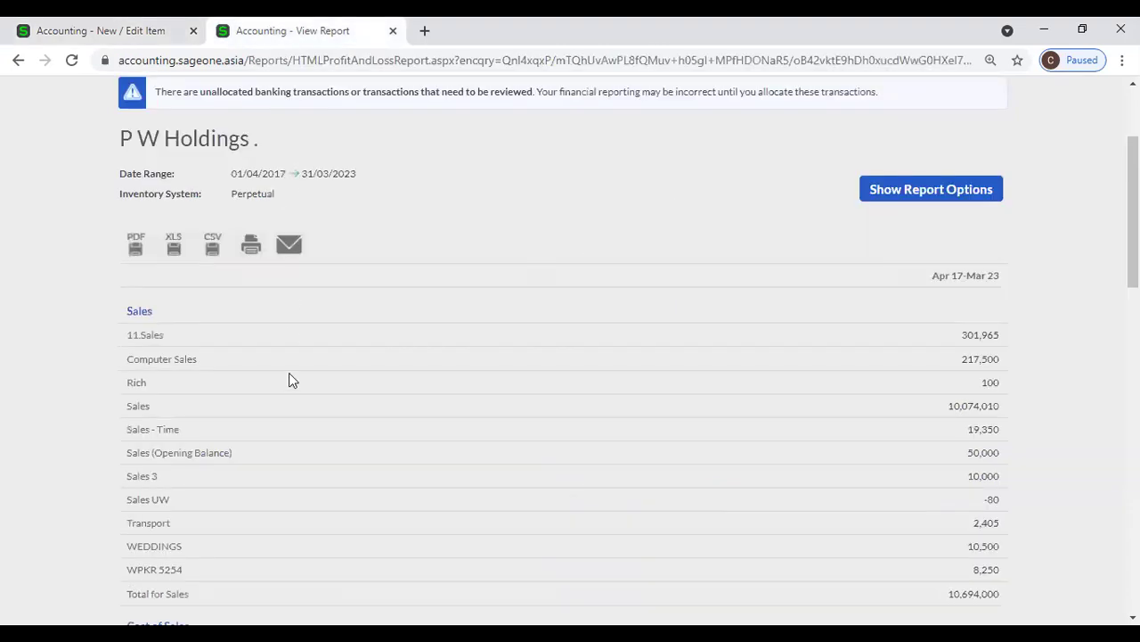
pyautogui.click(77, 31)
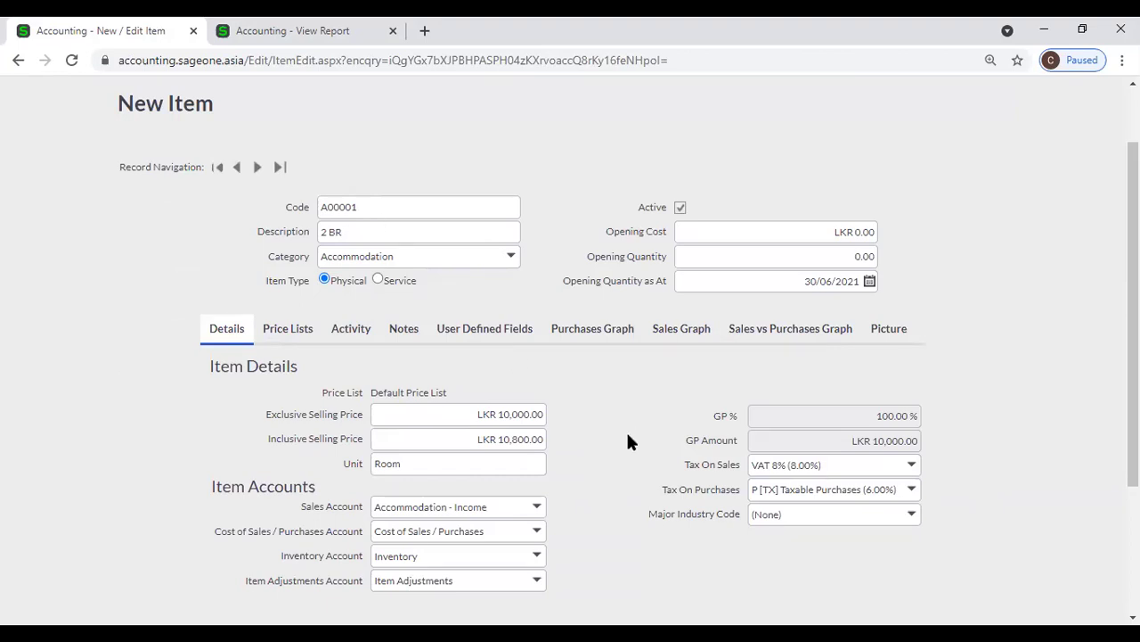
# - Try F & B Income as the item's sales account, comparing it with the Profit and Loss report, and restore Accommodation - Income
pyautogui.click(537, 508)
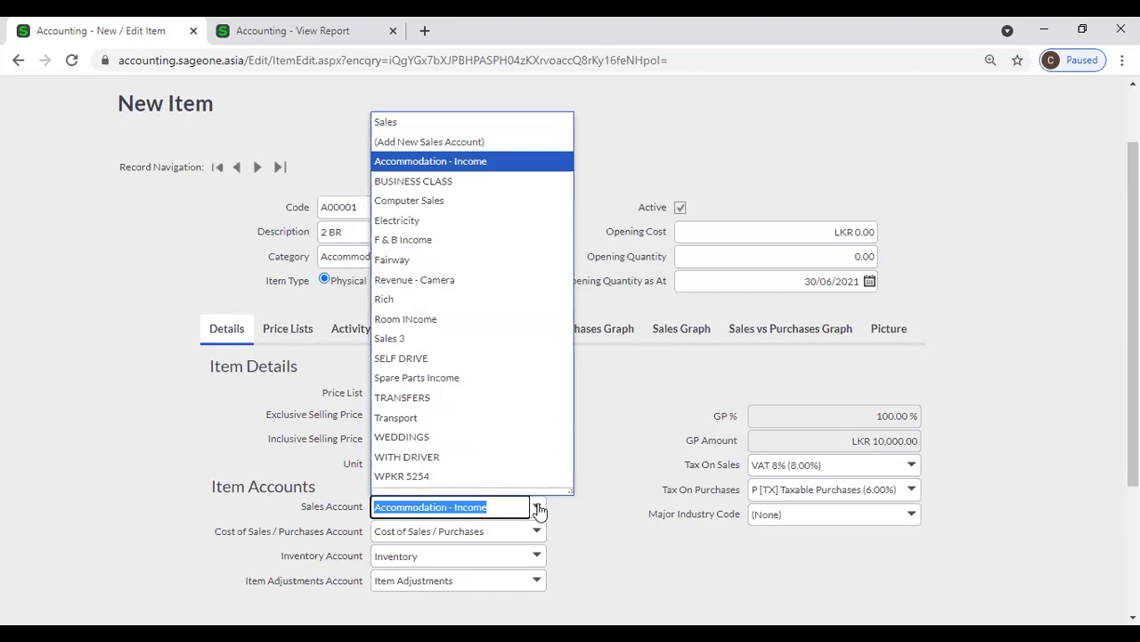
pyautogui.click(473, 240)
pyautogui.click(267, 30)
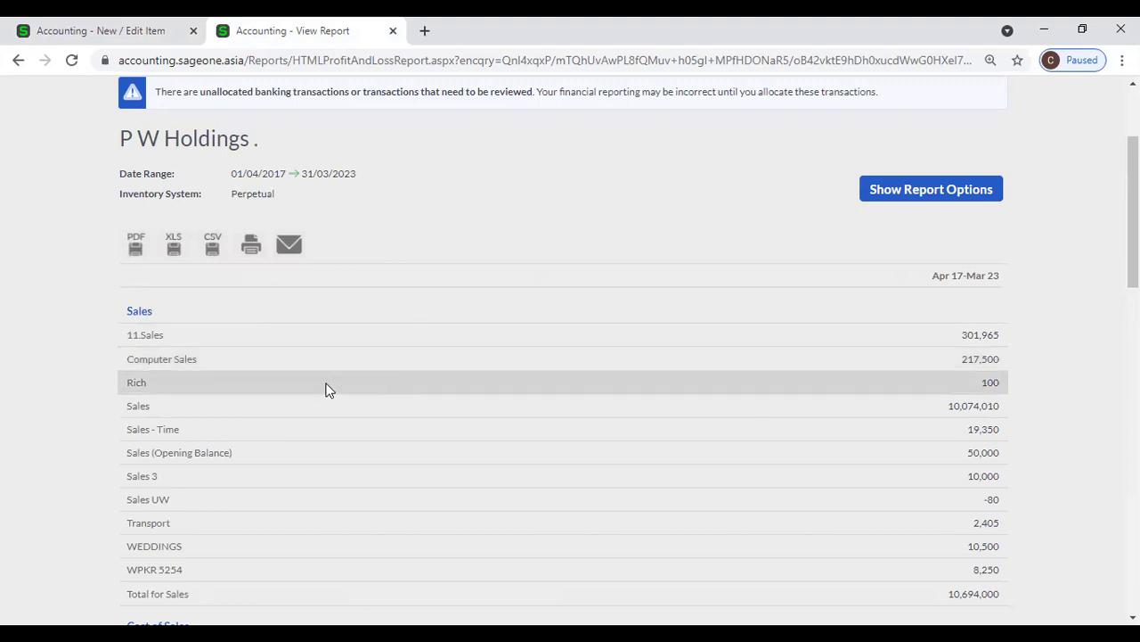
pyautogui.click(63, 28)
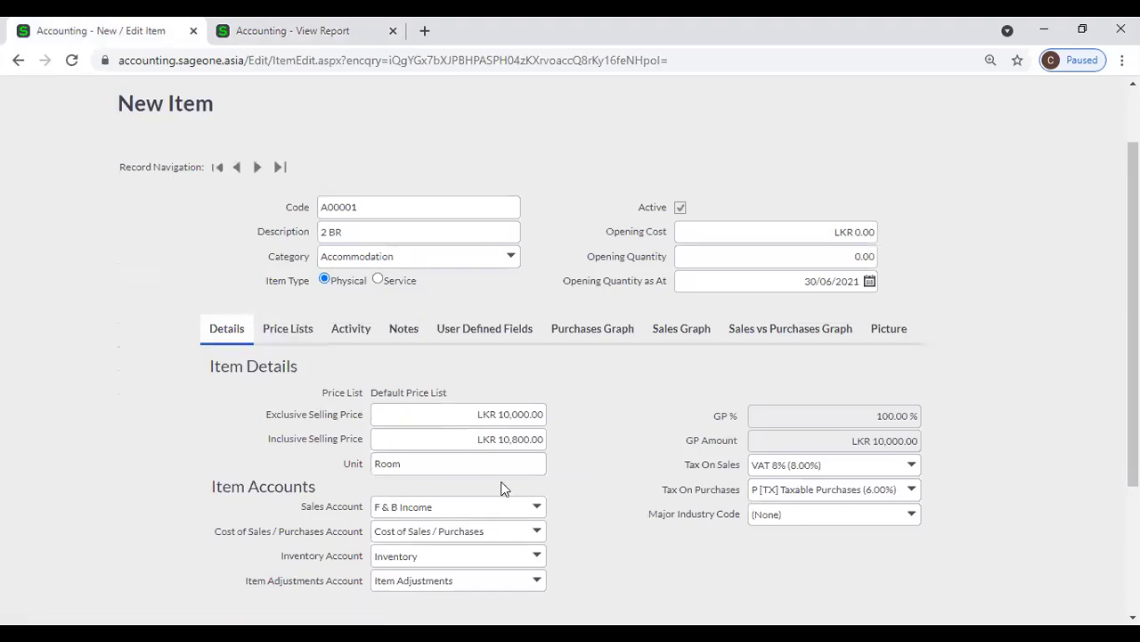
pyautogui.click(536, 508)
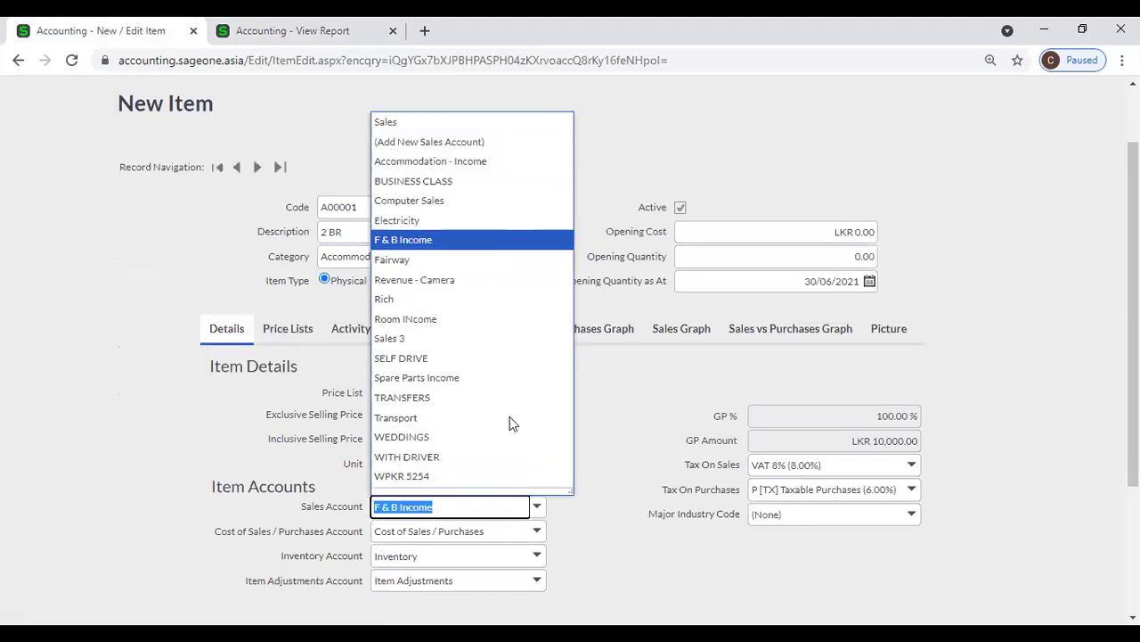
pyautogui.click(451, 161)
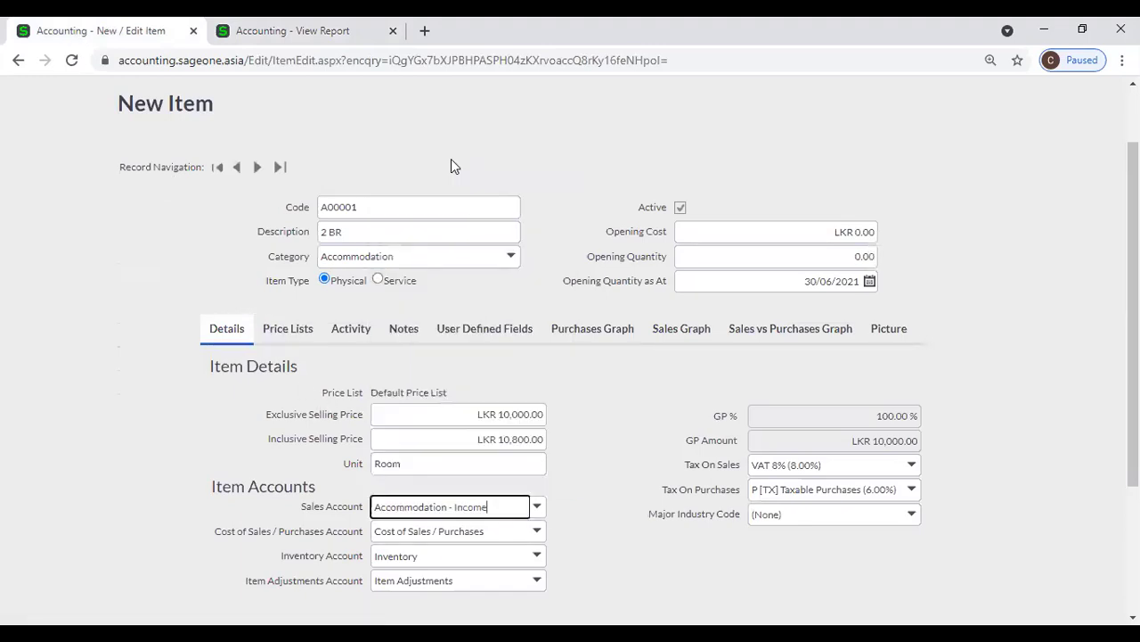
# - Compare the new item's account assignments with the Sales and Cost of Sales sections of the Profit and Loss report
pyautogui.click(226, 36)
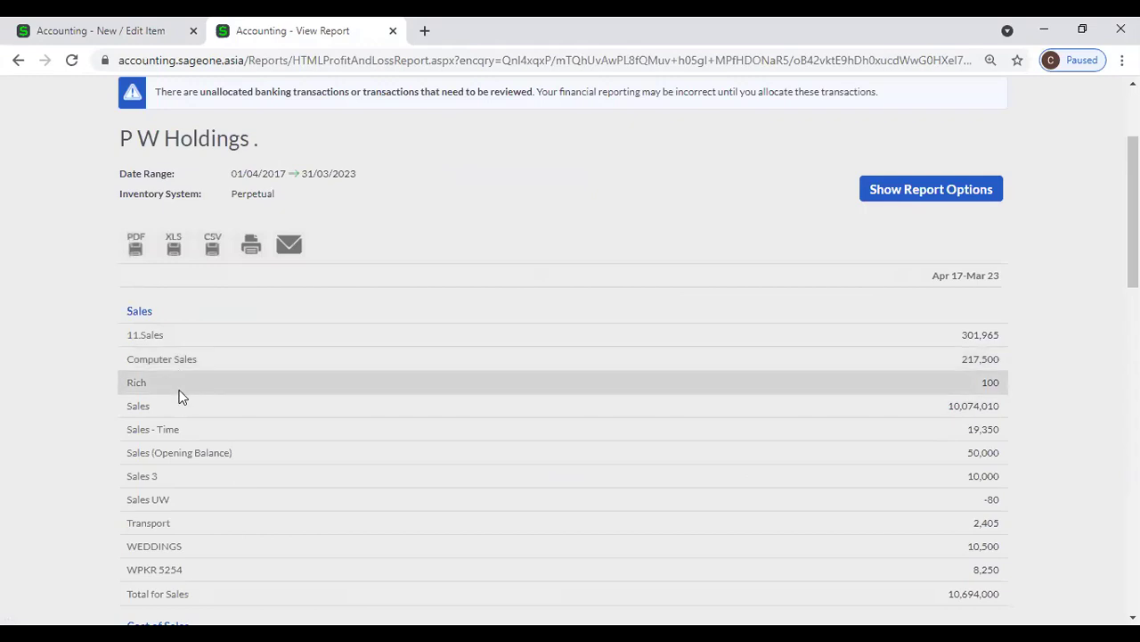
pyautogui.click(97, 34)
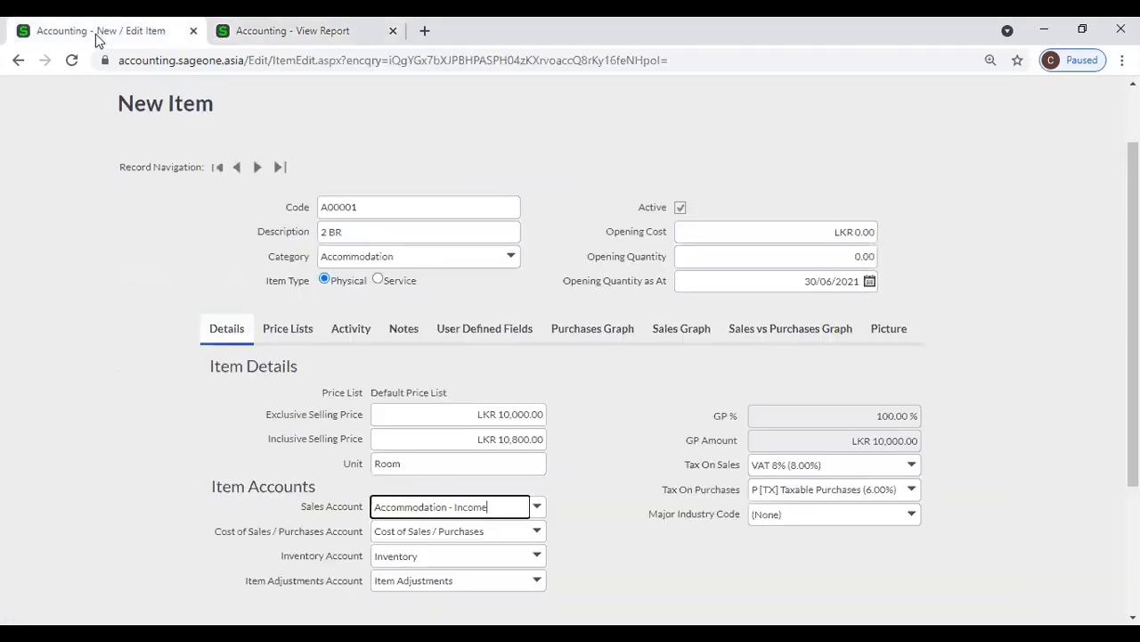
pyautogui.click(267, 30)
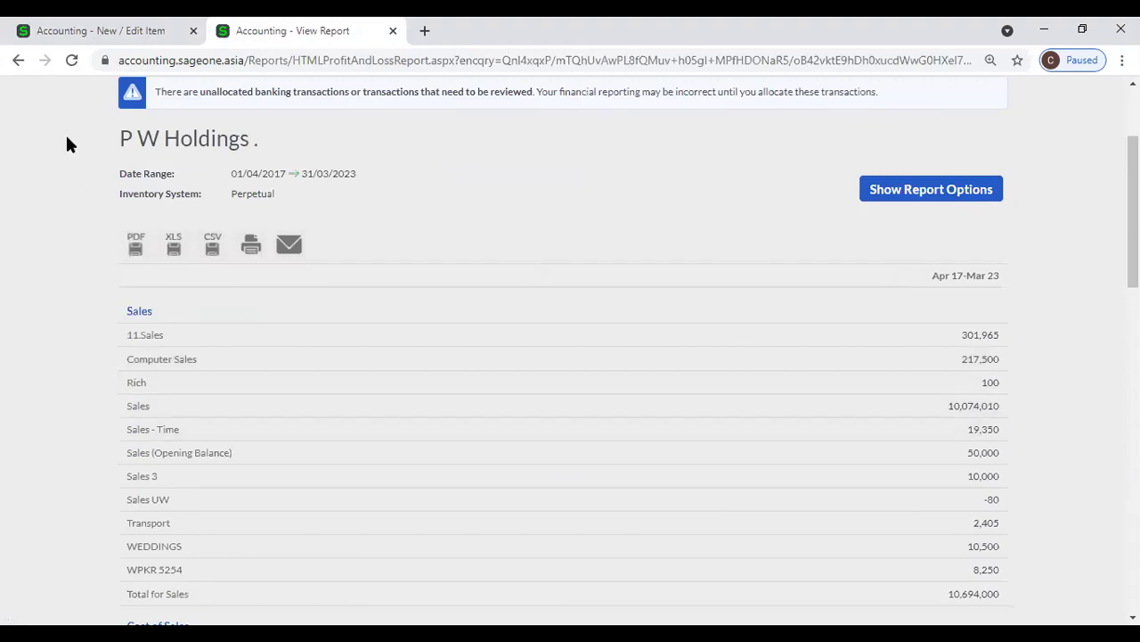
pyautogui.click(114, 30)
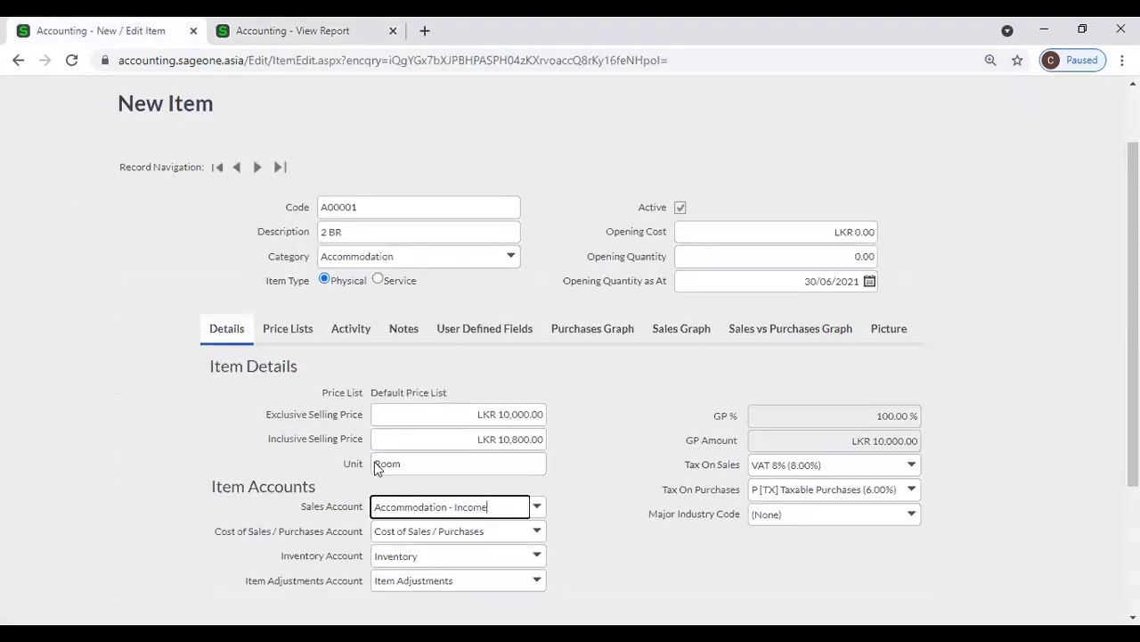
pyautogui.click(223, 28)
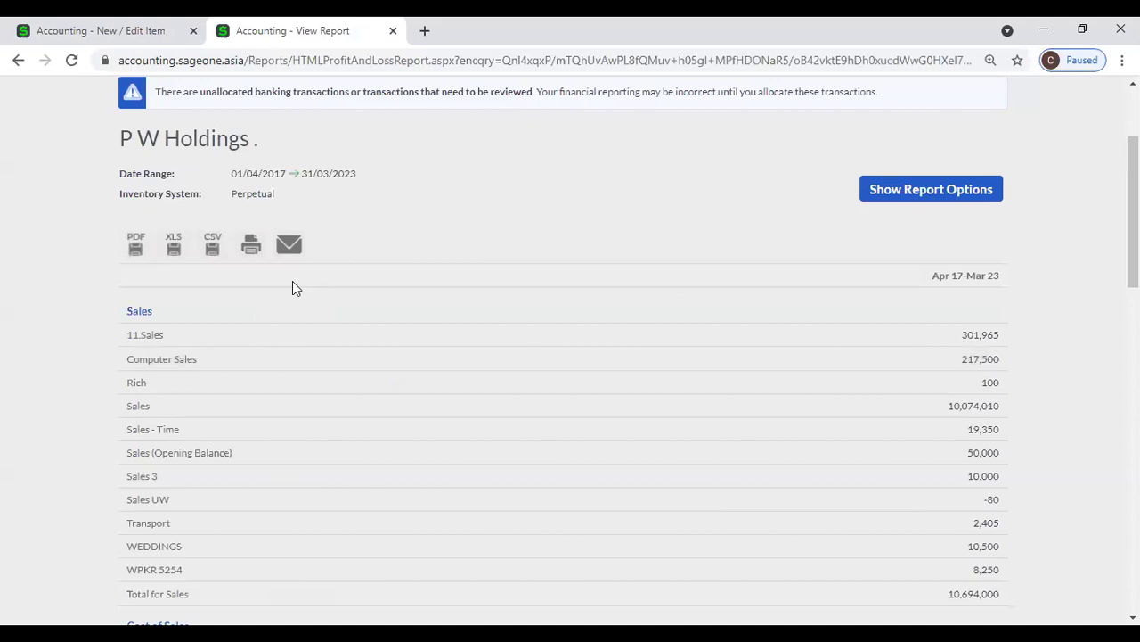
pyautogui.scroll(2, 294, 284)
pyautogui.scroll(-3, 319, 298)
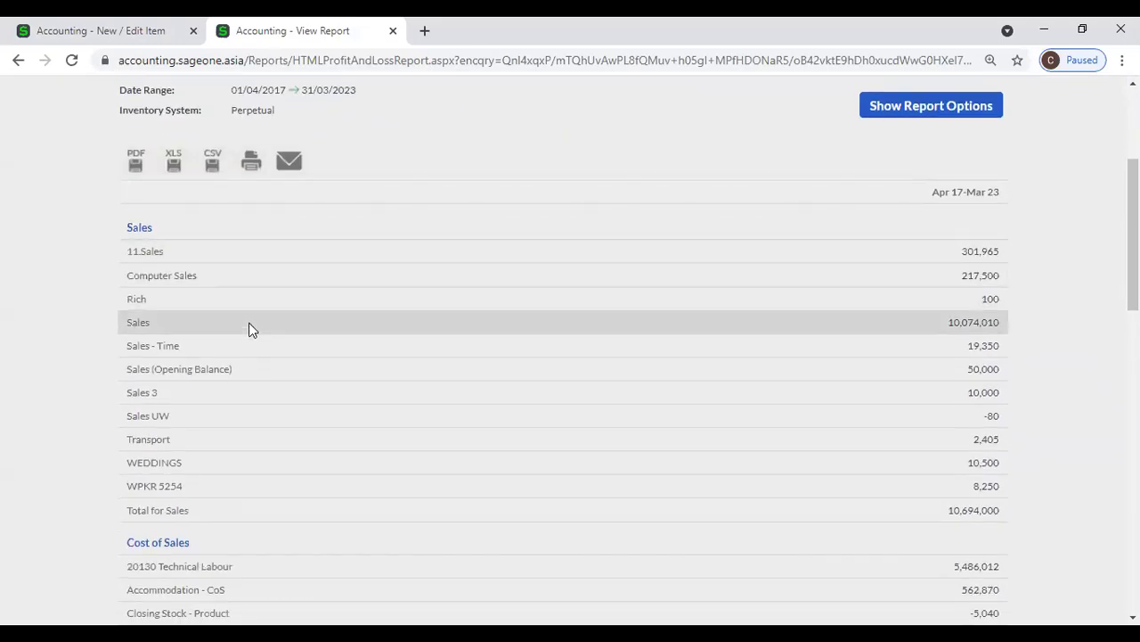
pyautogui.click(129, 34)
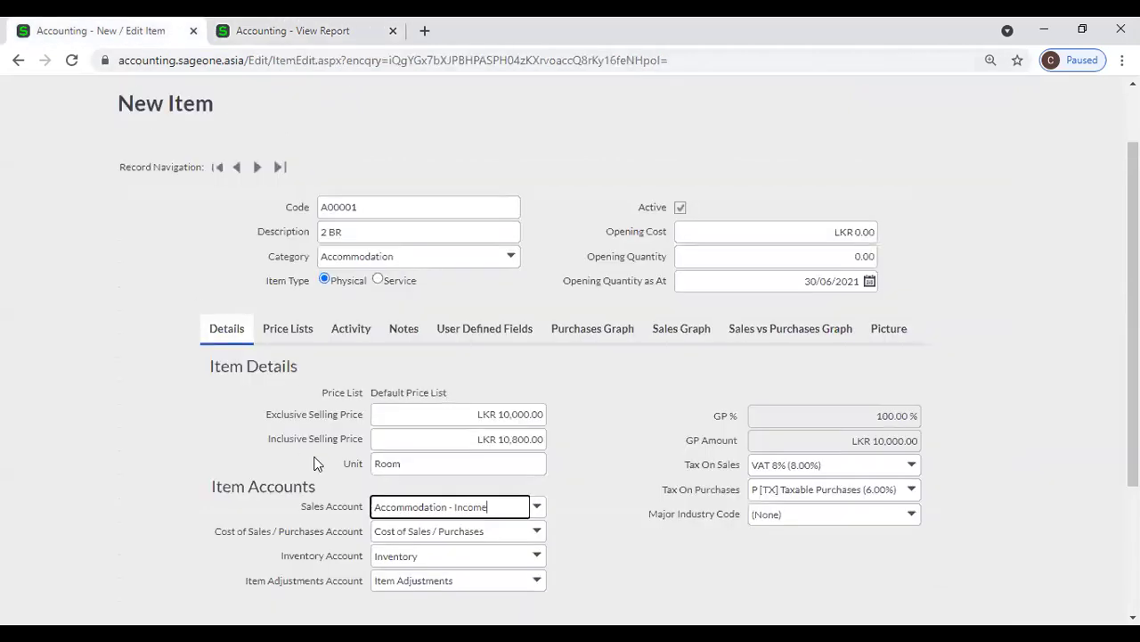
# - Set the item's sales account to Sales and check the Sales section of the Profit and Loss report
pyautogui.click(534, 506)
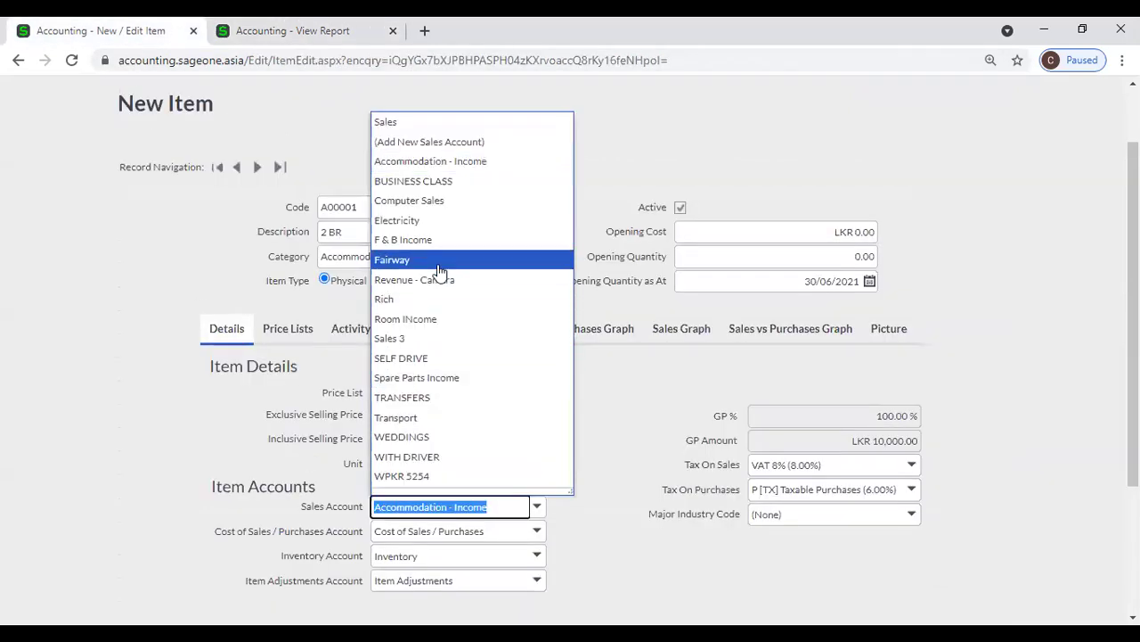
pyautogui.click(411, 121)
pyautogui.click(306, 40)
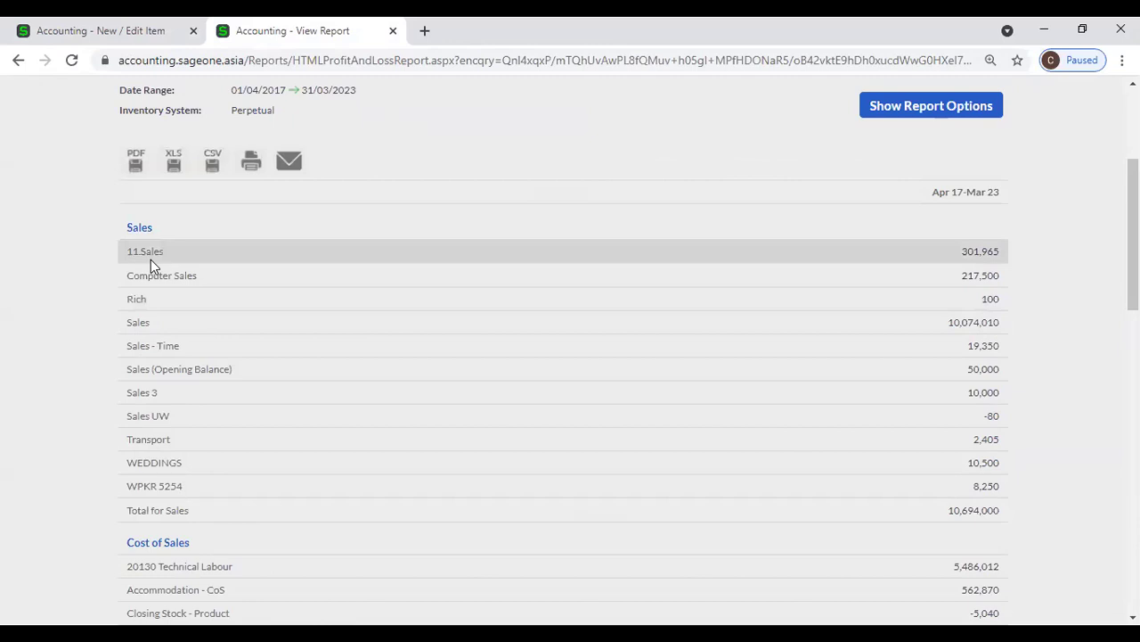
pyautogui.click(104, 32)
pyautogui.click(98, 390)
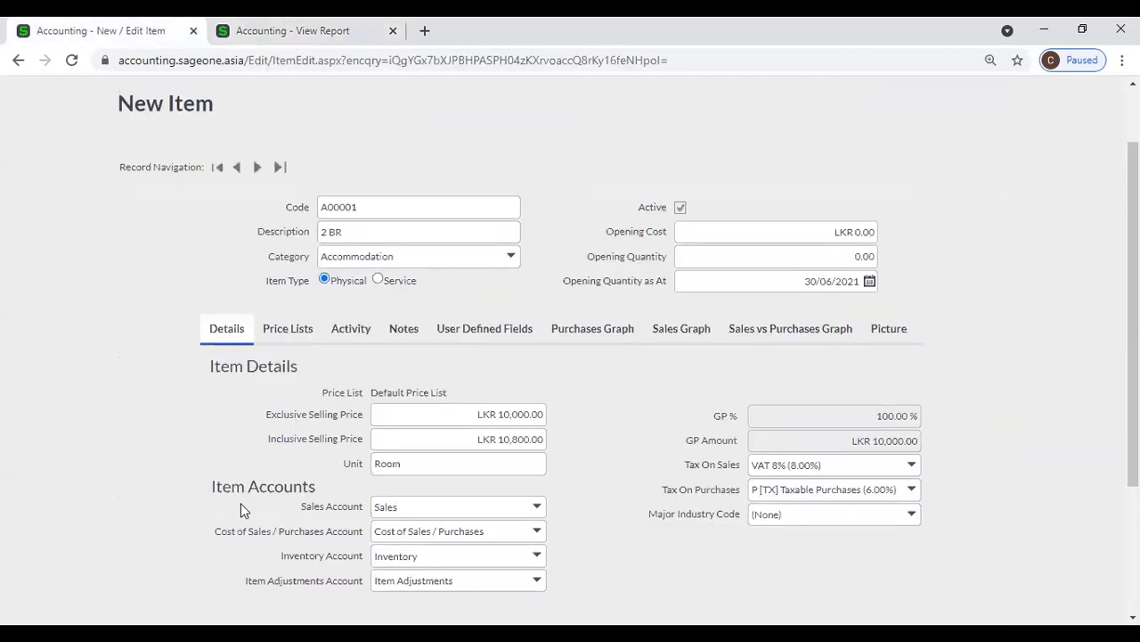
# - Review the cost of sales account choices and compare them with the Cost of Sales section of the Profit and Loss report
pyautogui.click(538, 532)
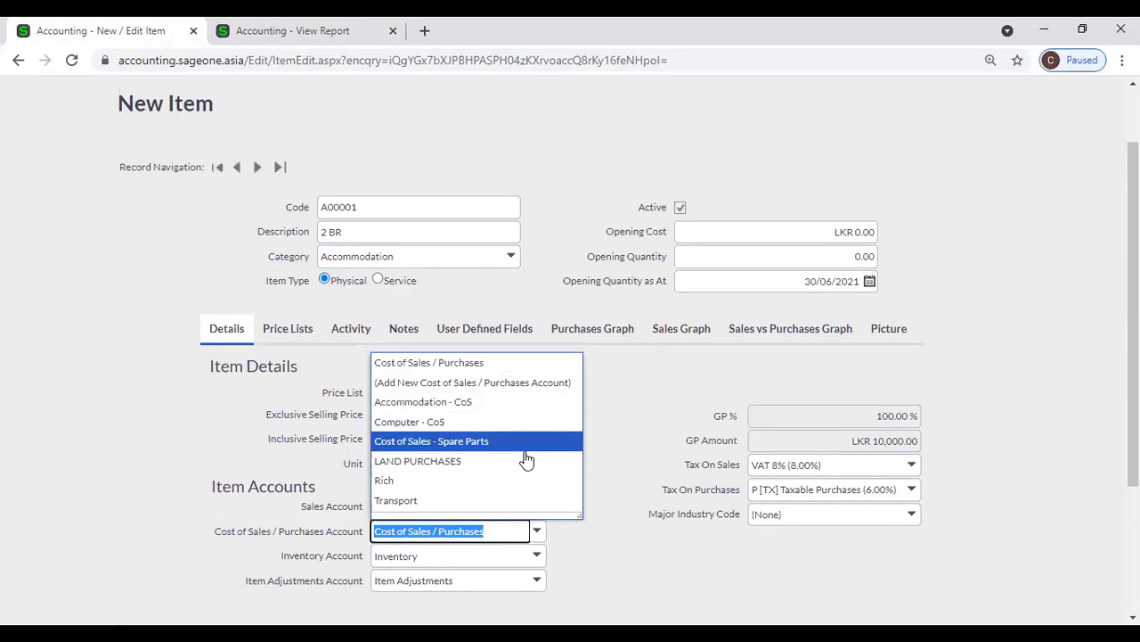
pyautogui.scroll(-1, 527, 461)
pyautogui.click(600, 491)
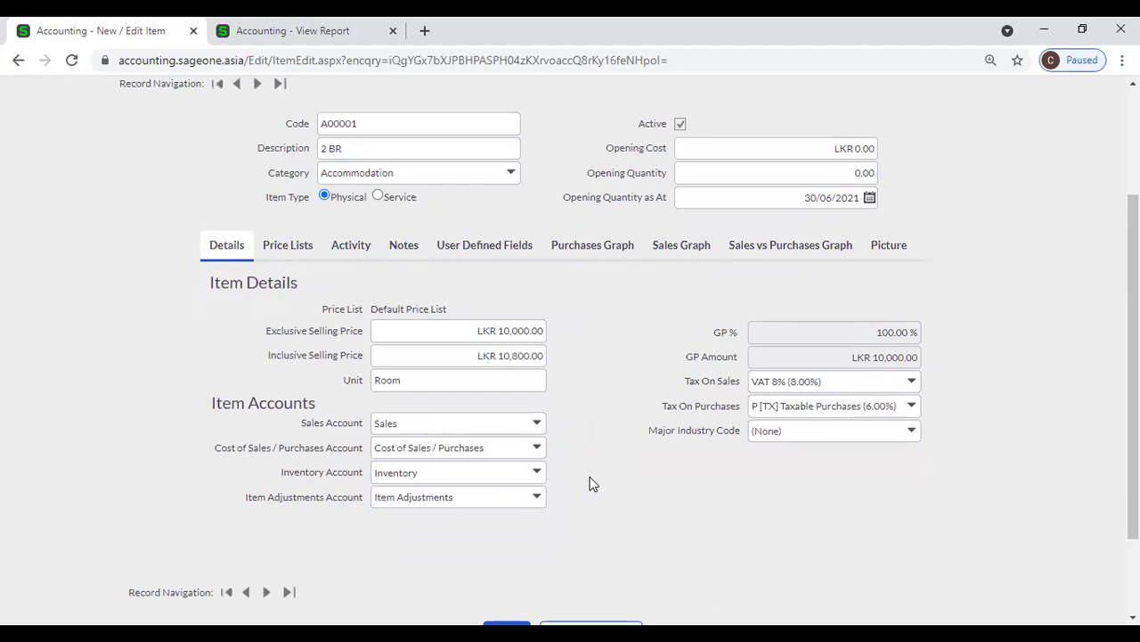
pyautogui.click(339, 31)
pyautogui.scroll(-2, 321, 428)
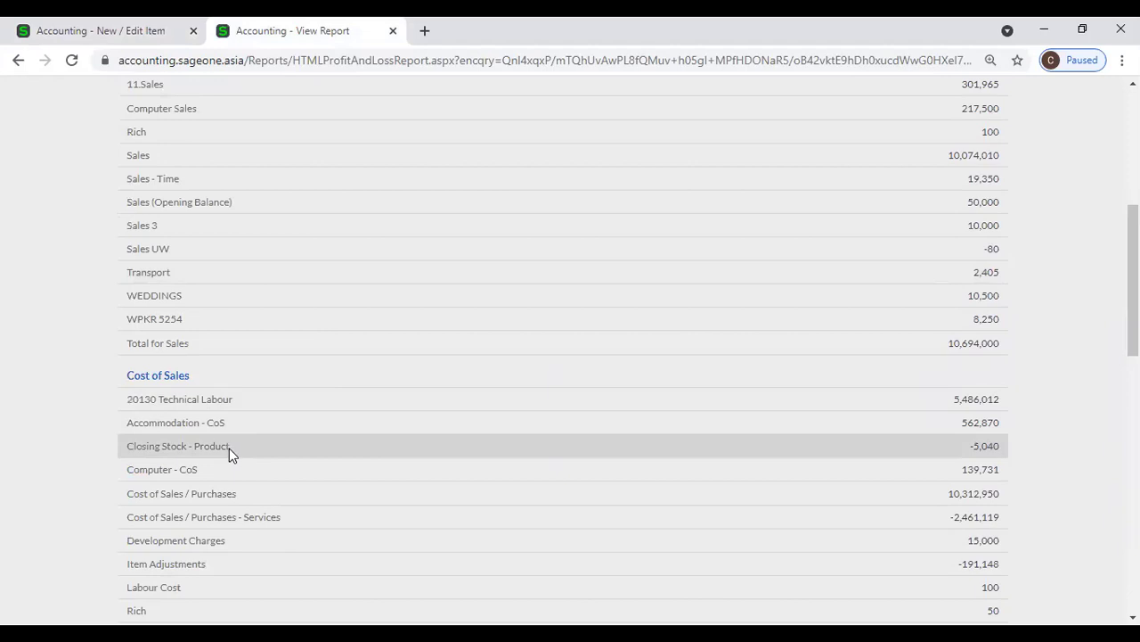
pyautogui.click(114, 32)
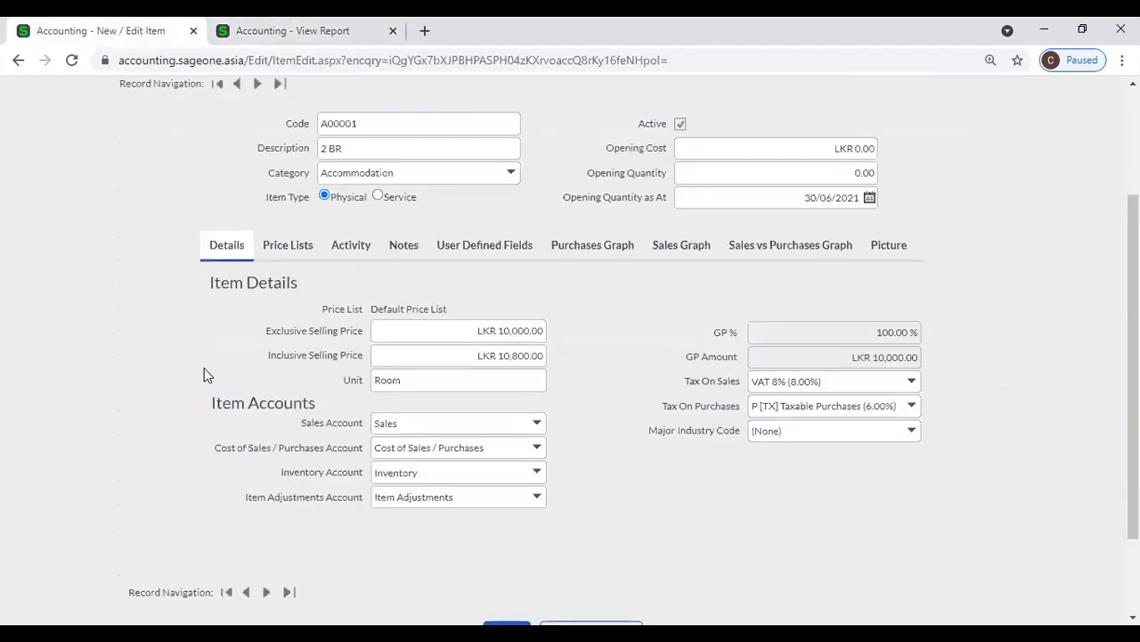
# - Examine the item's inventory account choices and the available account lists, including Item Accounts
pyautogui.click(537, 473)
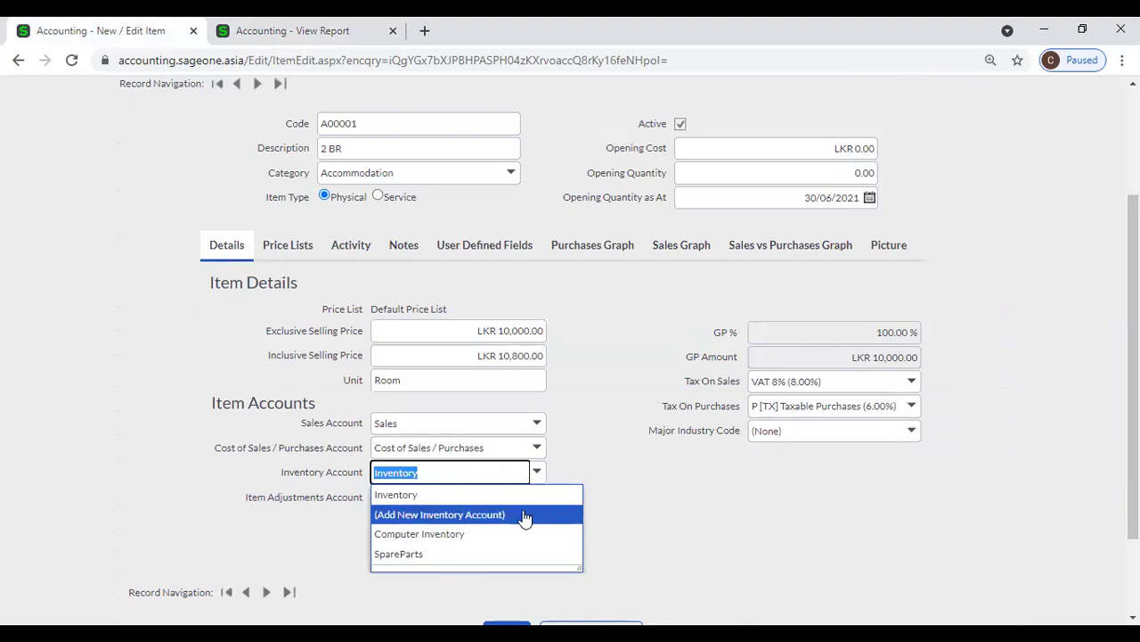
pyautogui.scroll(1, 670, 545)
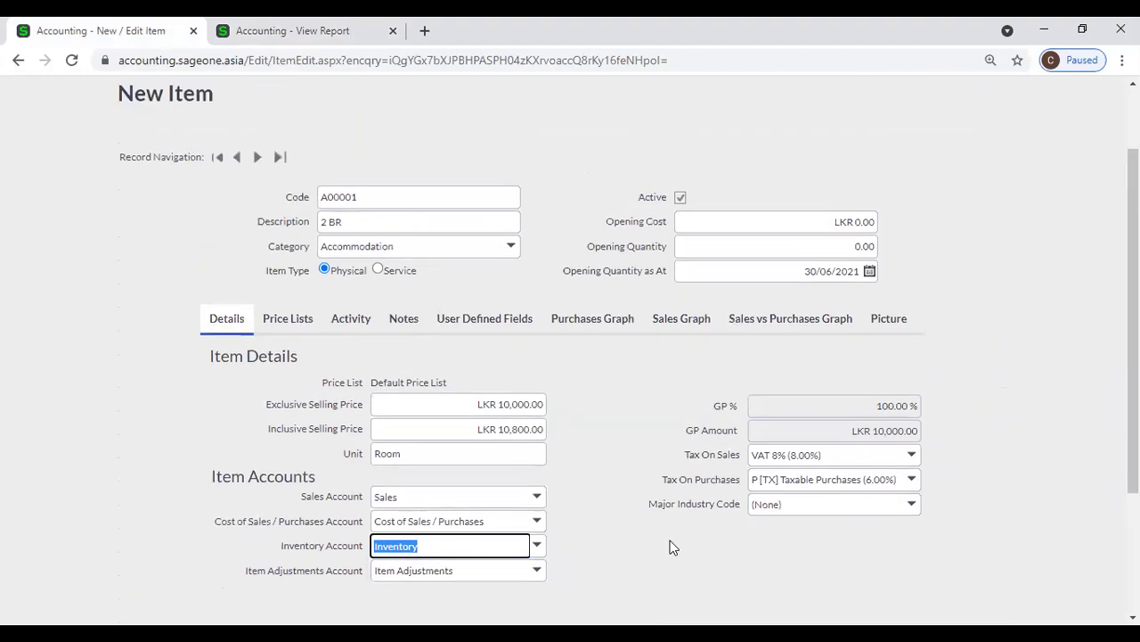
pyautogui.click(537, 556)
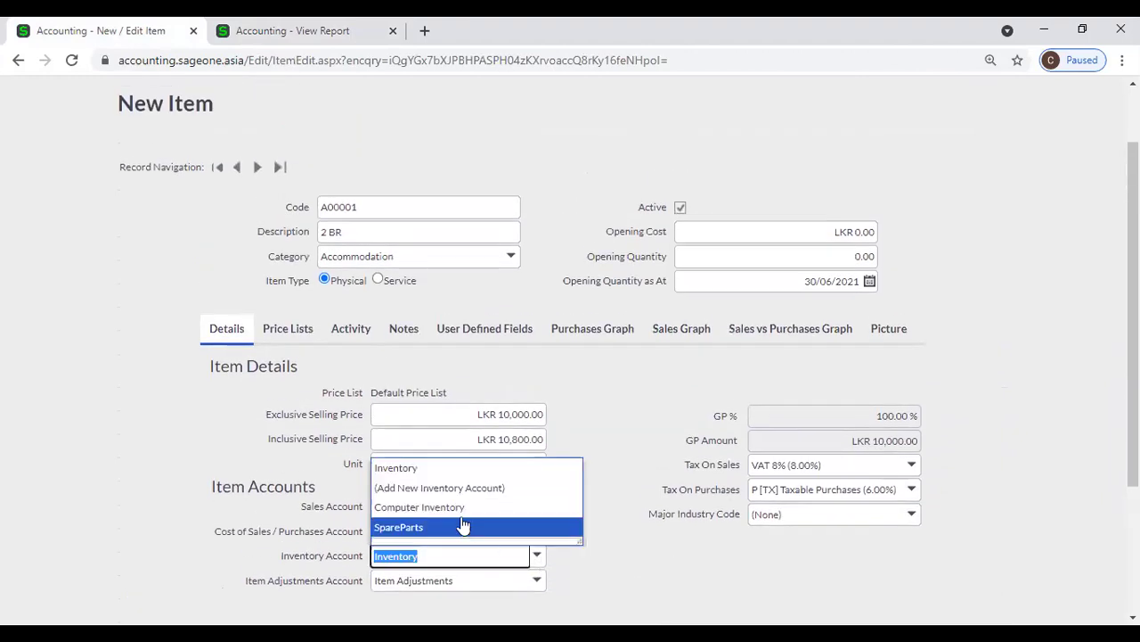
pyautogui.scroll(1, 479, 370)
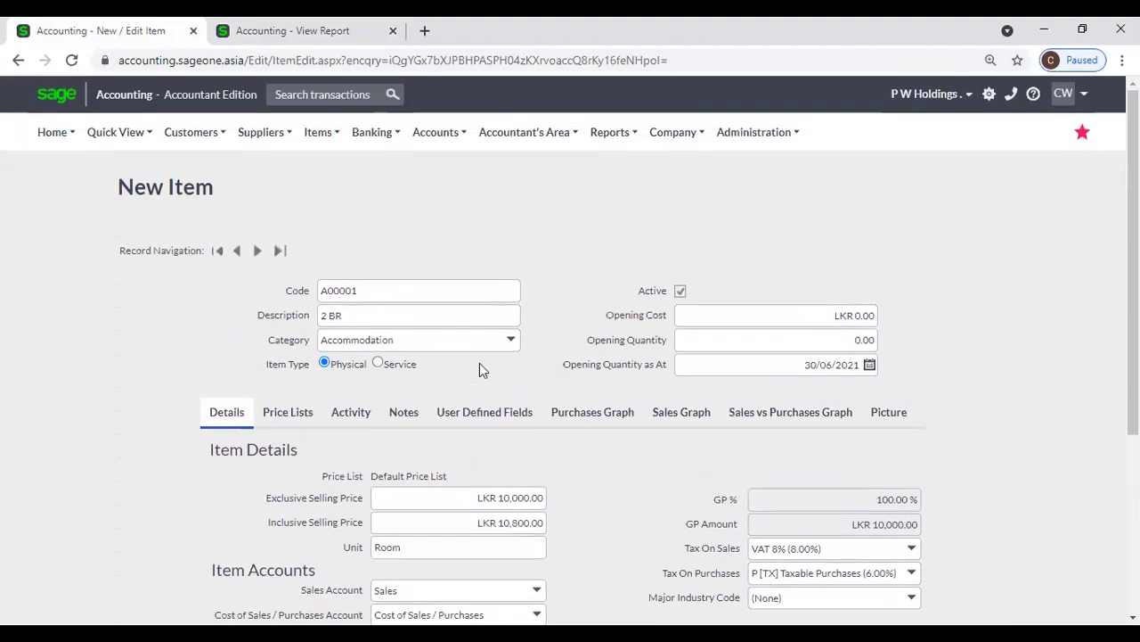
pyautogui.click(434, 141)
pyautogui.moveTo(438, 197)
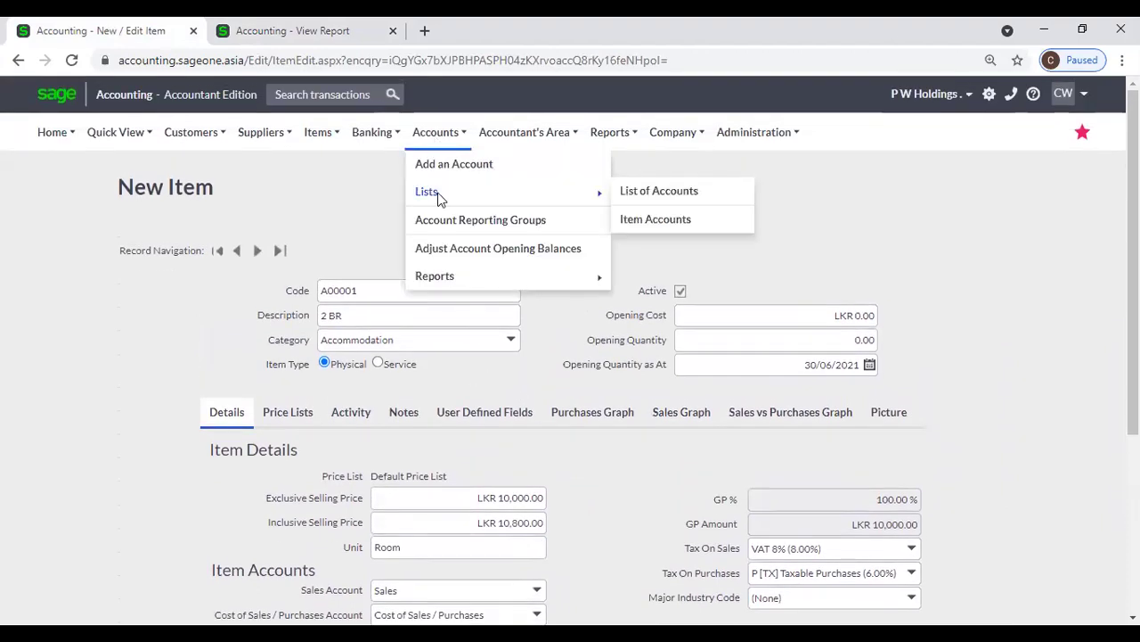
pyautogui.moveTo(449, 136)
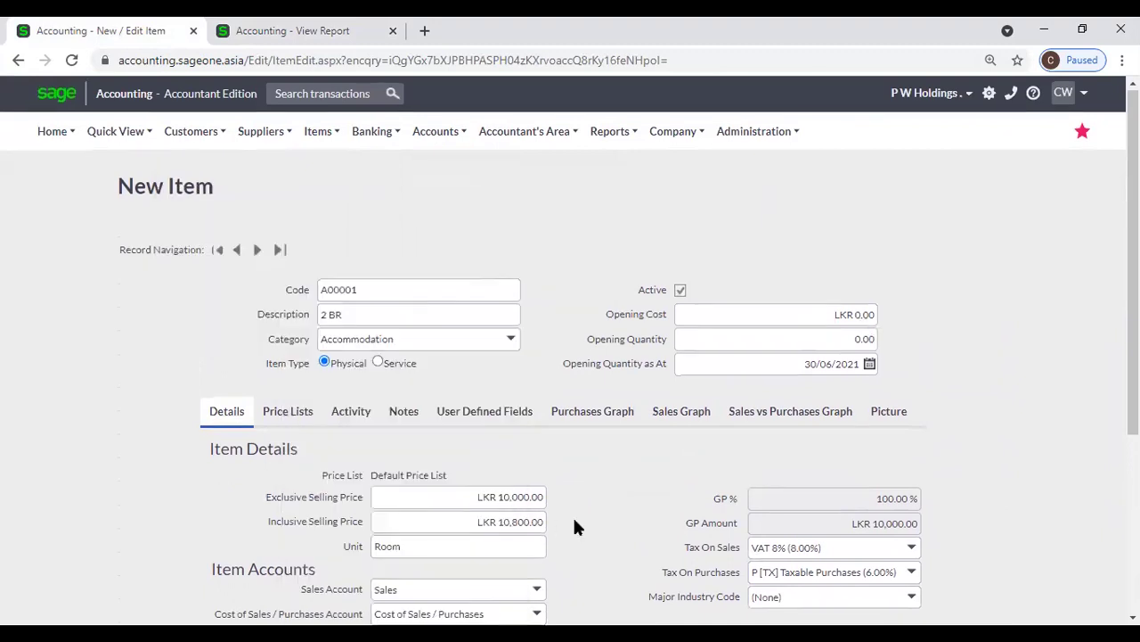
# - Review the choices for the item's sales, cost of sales and inventory accounts, including the options for adding new accounts
pyautogui.scroll(-3, 571, 517)
pyautogui.click(537, 341)
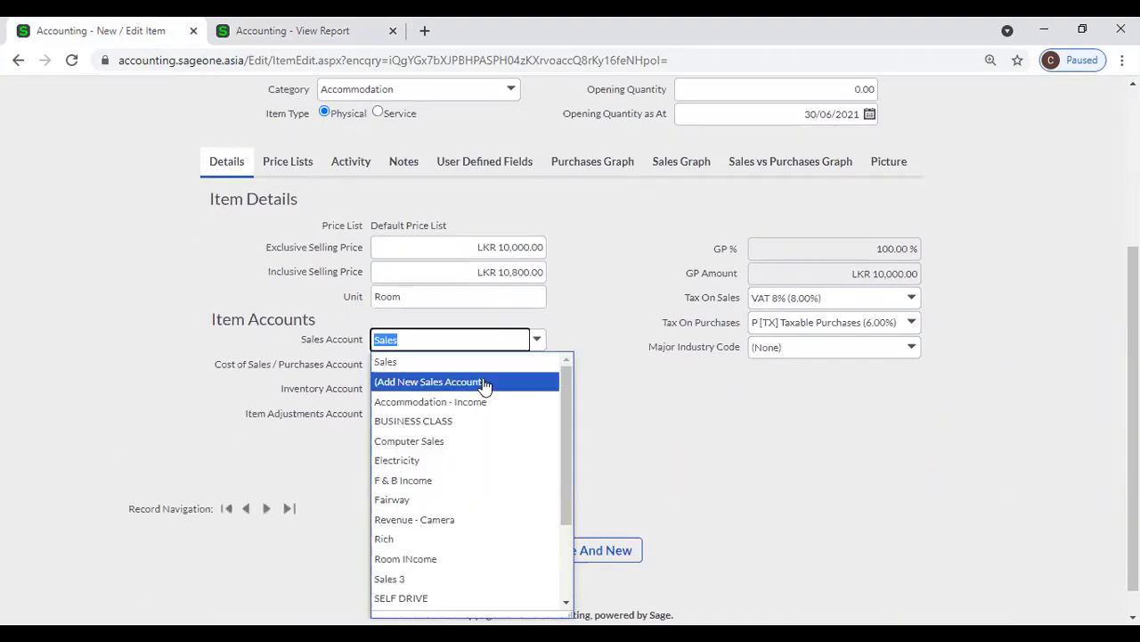
pyautogui.click(598, 331)
pyautogui.click(536, 364)
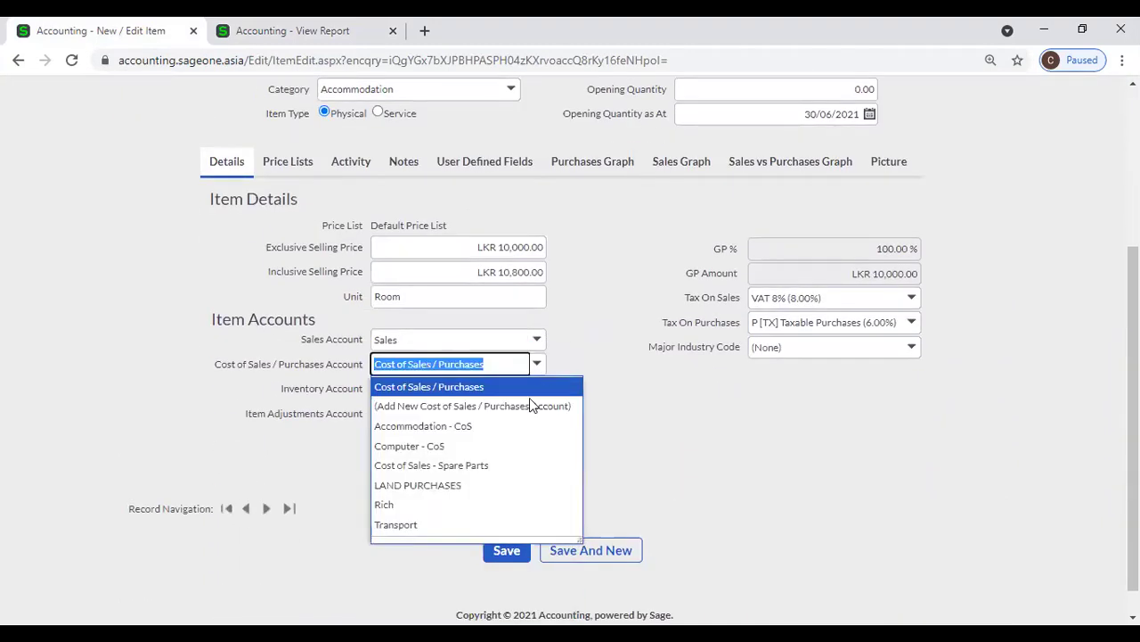
pyautogui.click(662, 425)
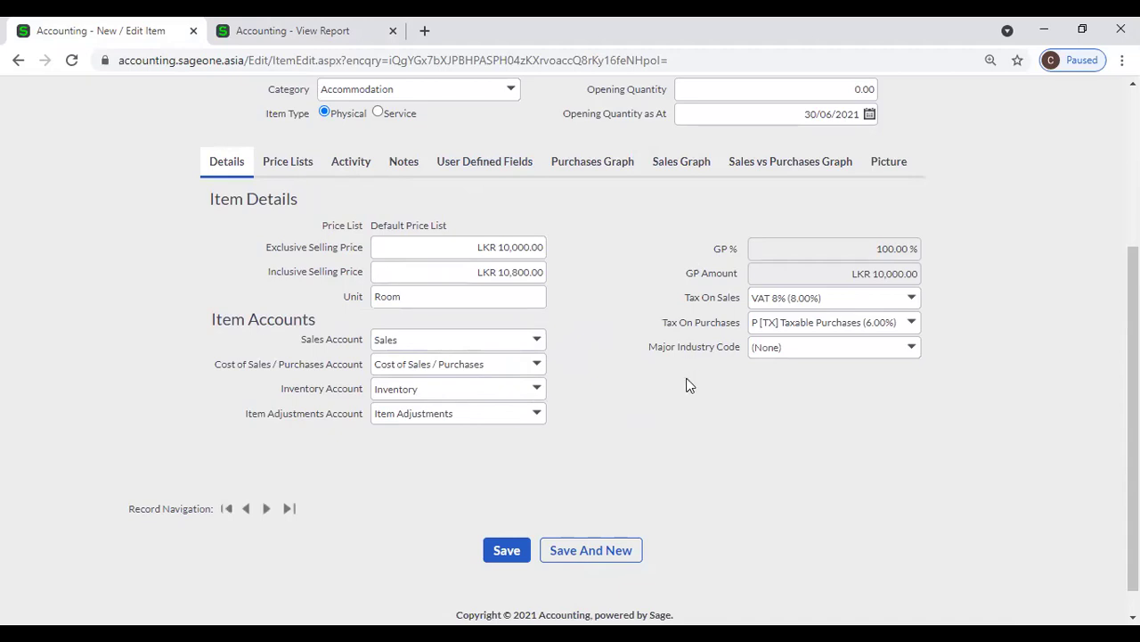
pyautogui.scroll(2, 665, 330)
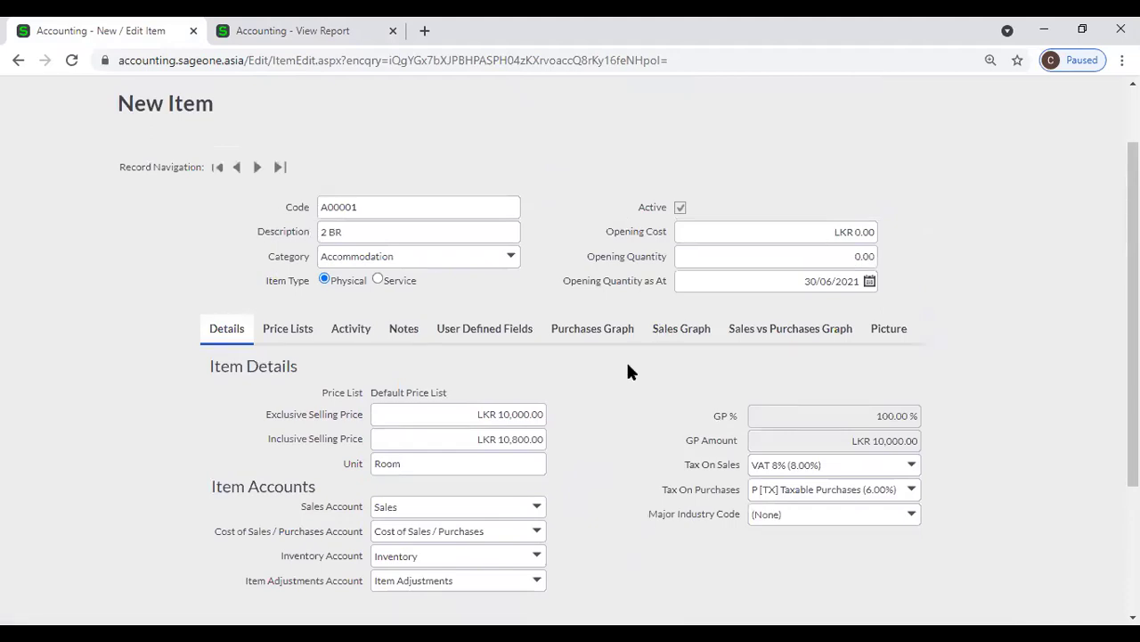
pyautogui.scroll(-1, 628, 368)
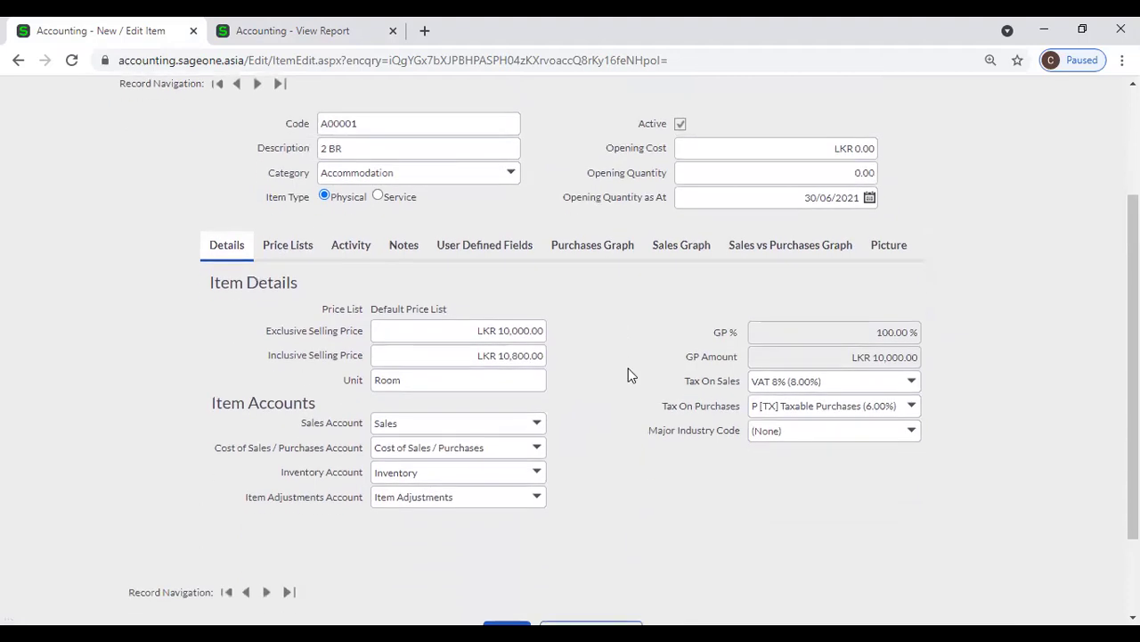
pyautogui.click(541, 473)
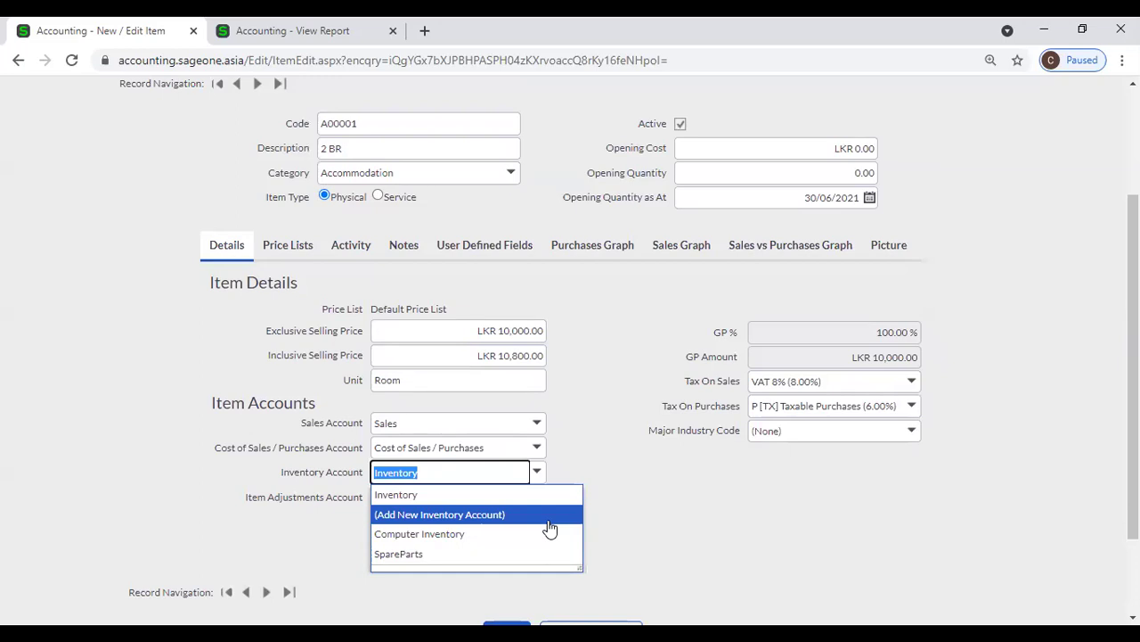
pyautogui.click(663, 521)
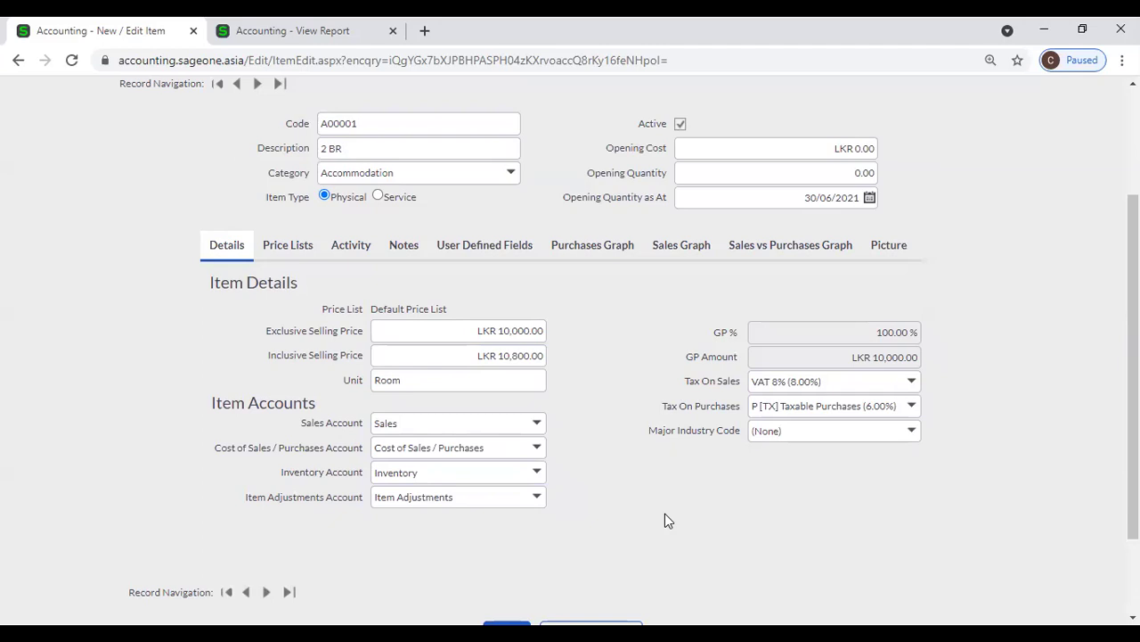
# - Examine the account choices available for the item's adjustments account
pyautogui.click(534, 508)
pyautogui.click(608, 506)
pyautogui.click(543, 500)
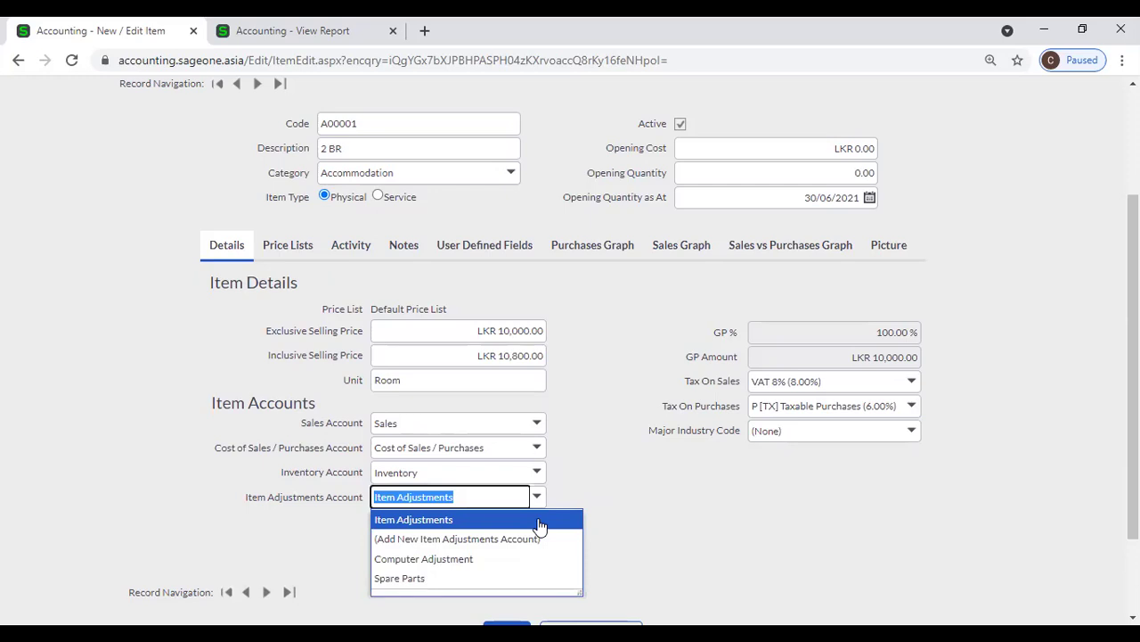
pyautogui.click(623, 499)
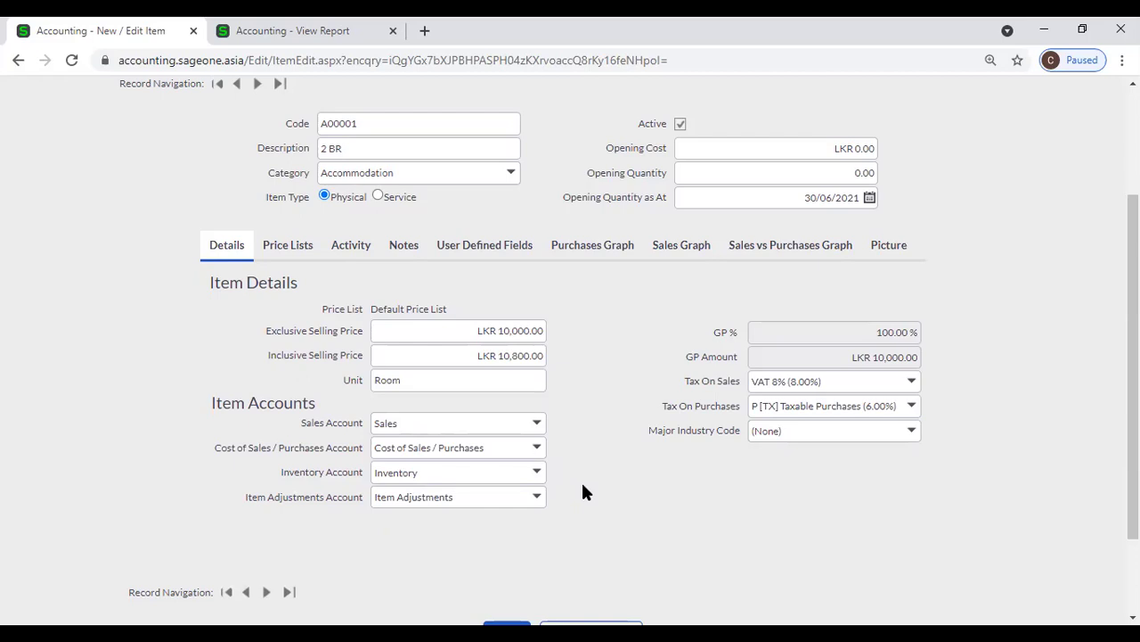
pyautogui.click(539, 498)
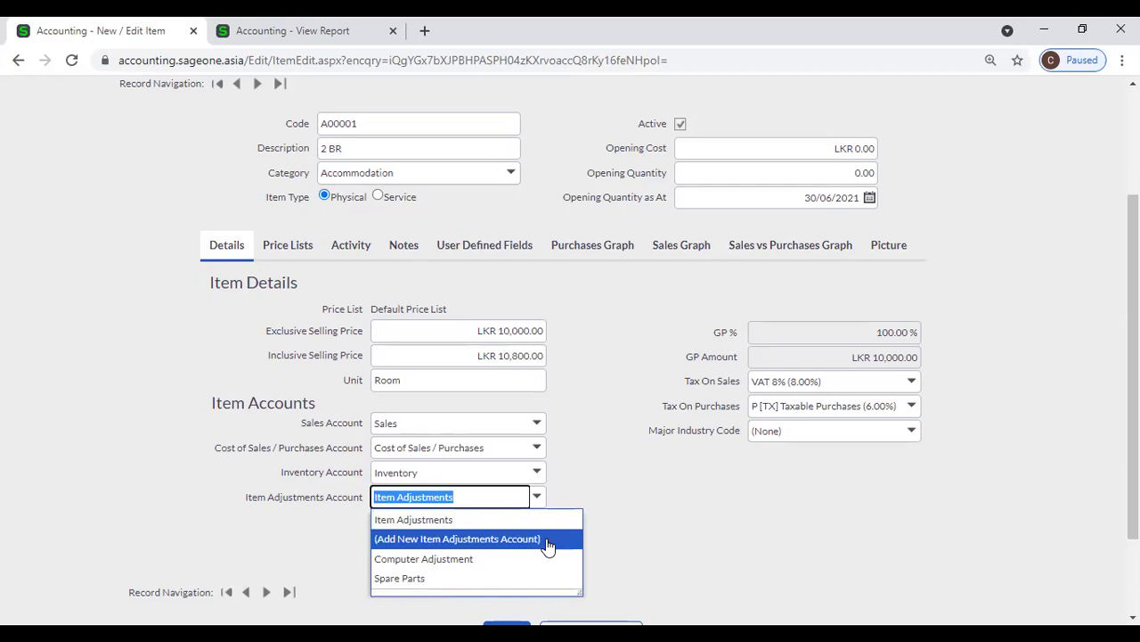
pyautogui.click(649, 543)
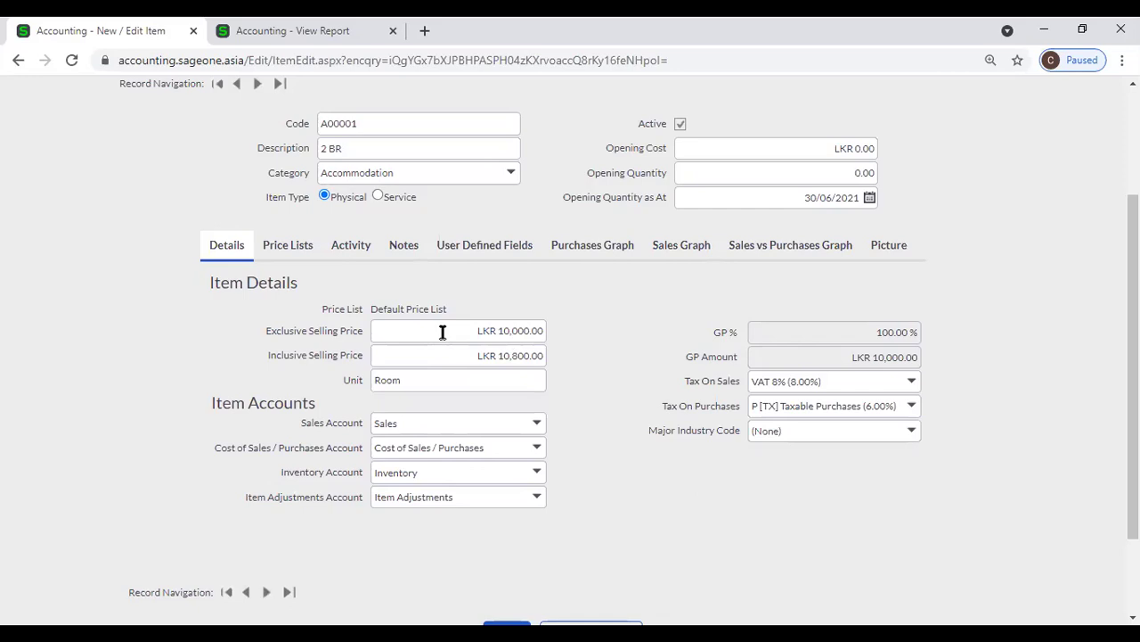
# - Set the item's opening cost to LKR 6,000.00
pyautogui.click(802, 172)
pyautogui.click(802, 149)
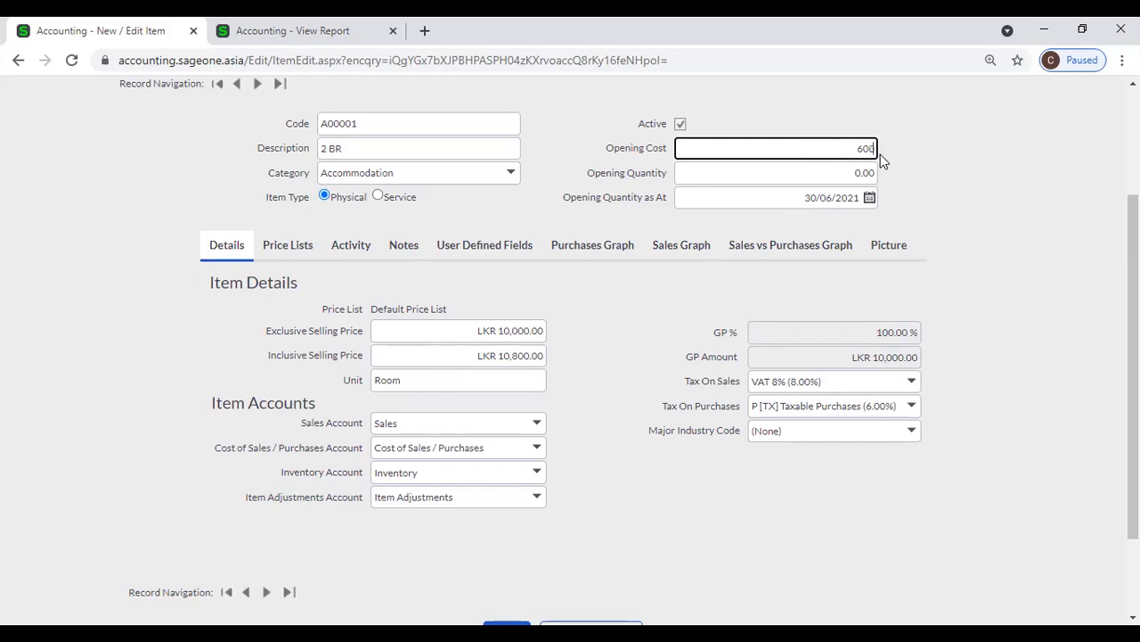
pyautogui.press('Tab')
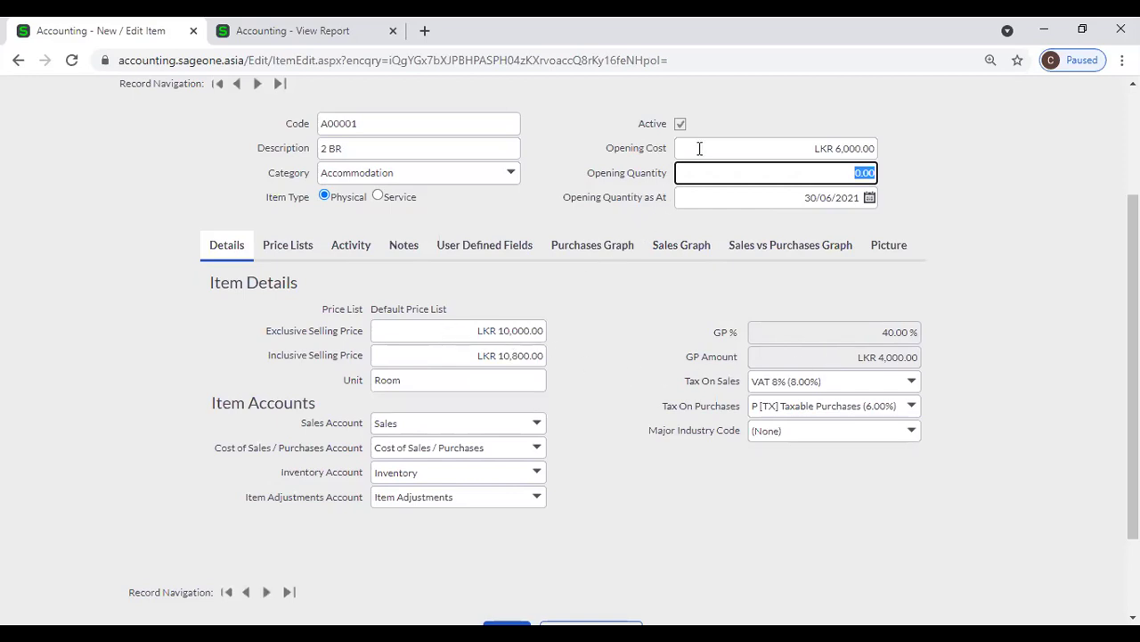
pyautogui.click(434, 331)
pyautogui.click(621, 322)
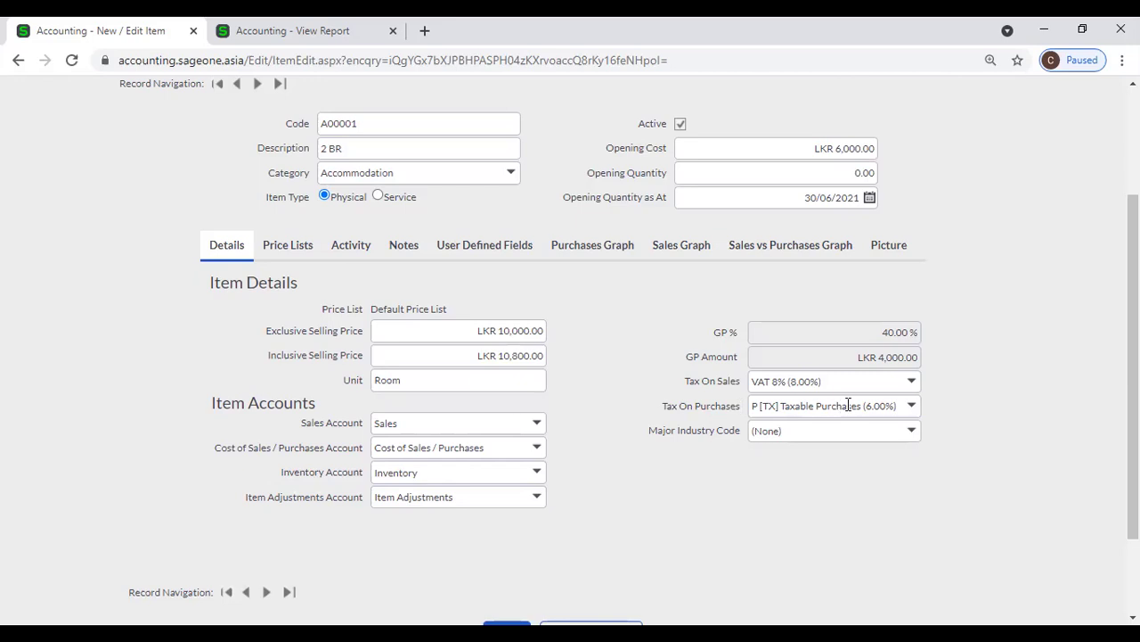
# - Review the item's choices for tax on sales, tax on purchases and major industry code, and look over the completed form
pyautogui.click(913, 381)
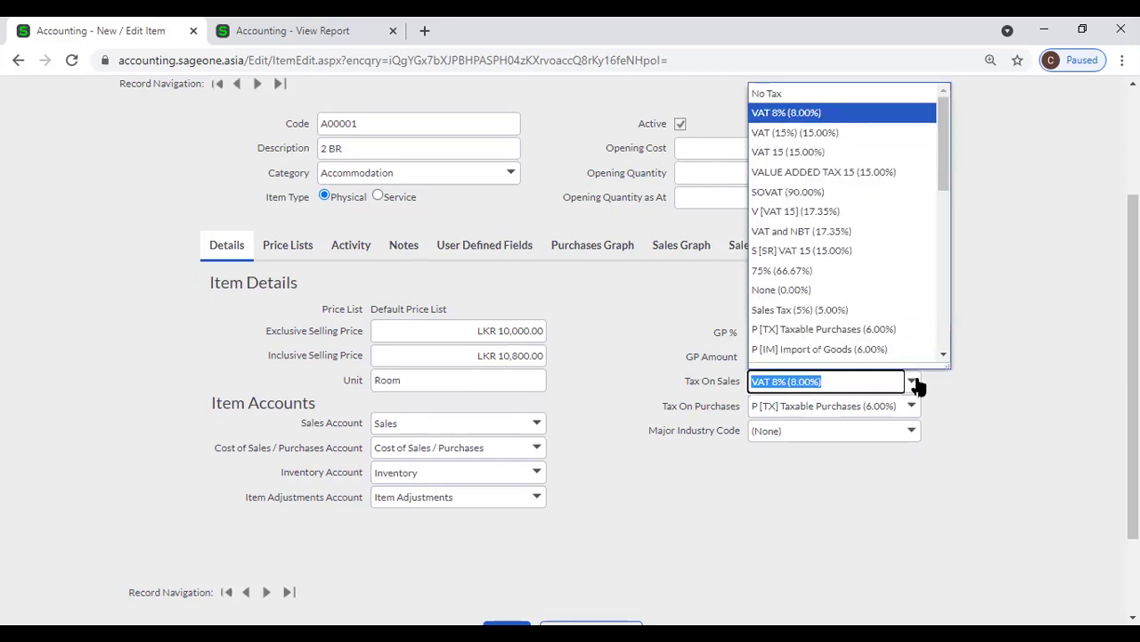
pyautogui.click(958, 393)
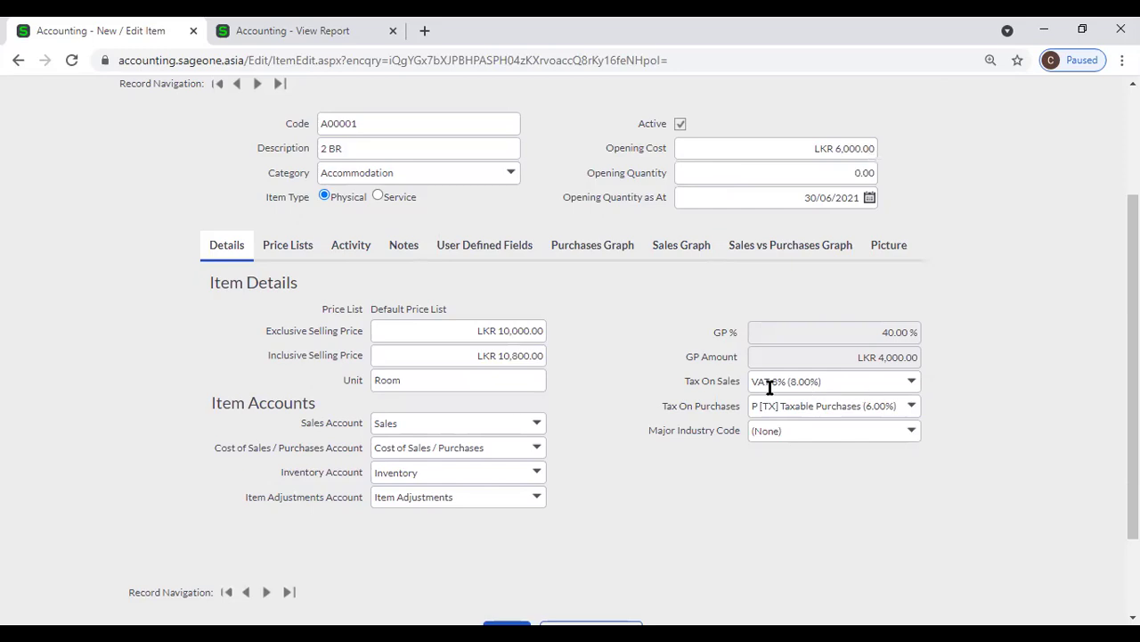
pyautogui.click(913, 408)
pyautogui.click(1007, 442)
pyautogui.click(912, 431)
pyautogui.click(994, 429)
pyautogui.scroll(-1, 853, 468)
pyautogui.scroll(1, 853, 468)
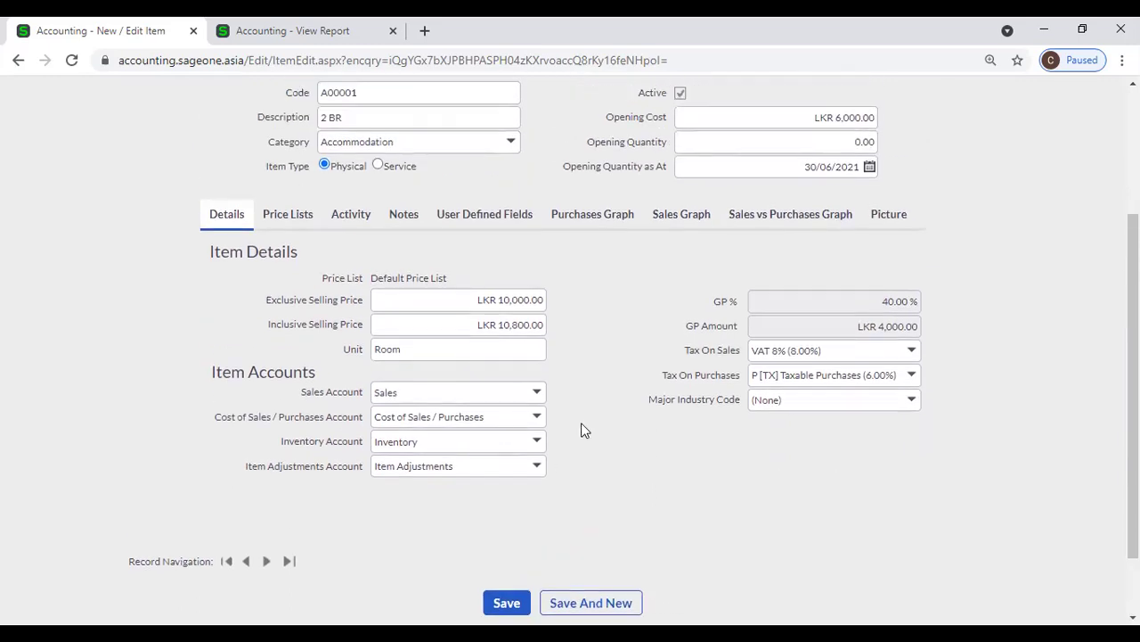
pyautogui.scroll(1, 581, 424)
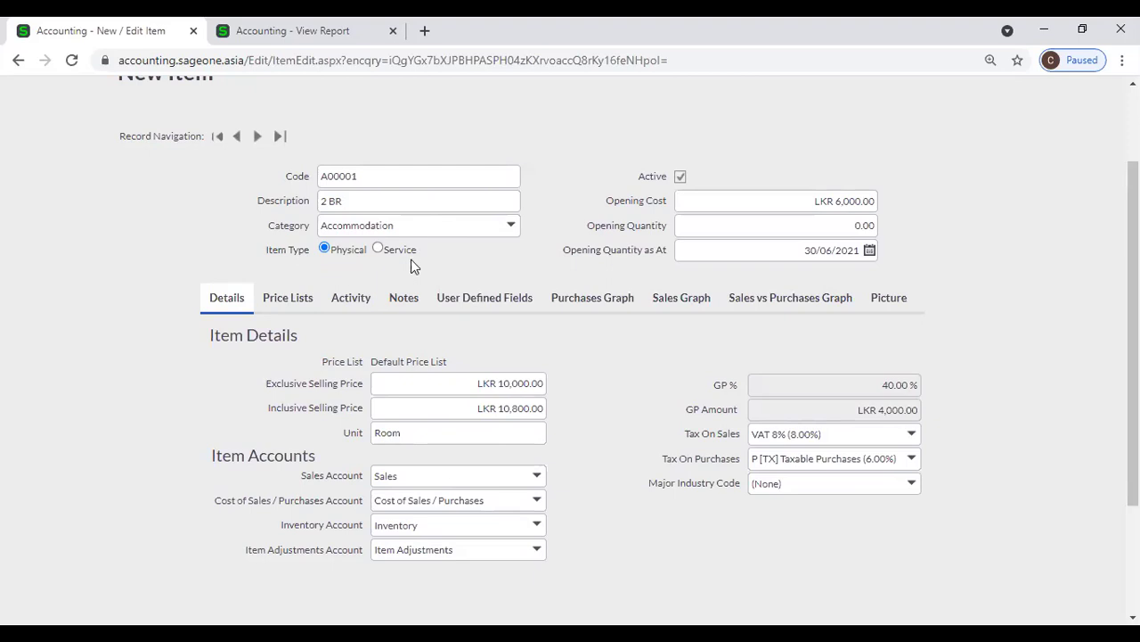
pyautogui.scroll(-1, 410, 266)
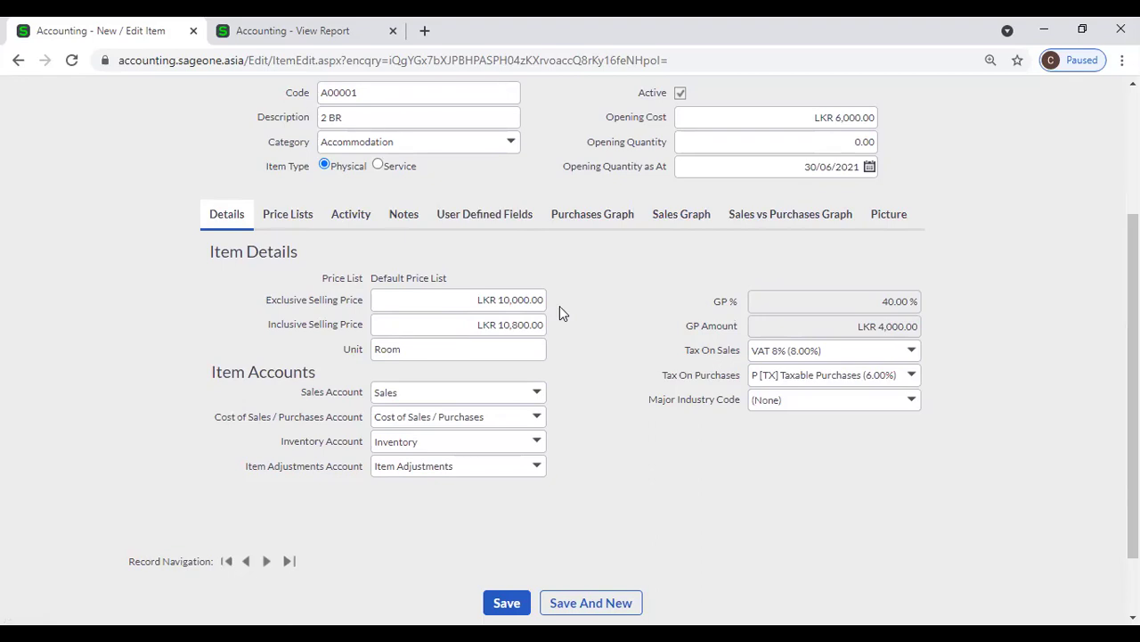
# - Change the item type to Service, comparing its item account fields with those of the Physical type
pyautogui.click(379, 167)
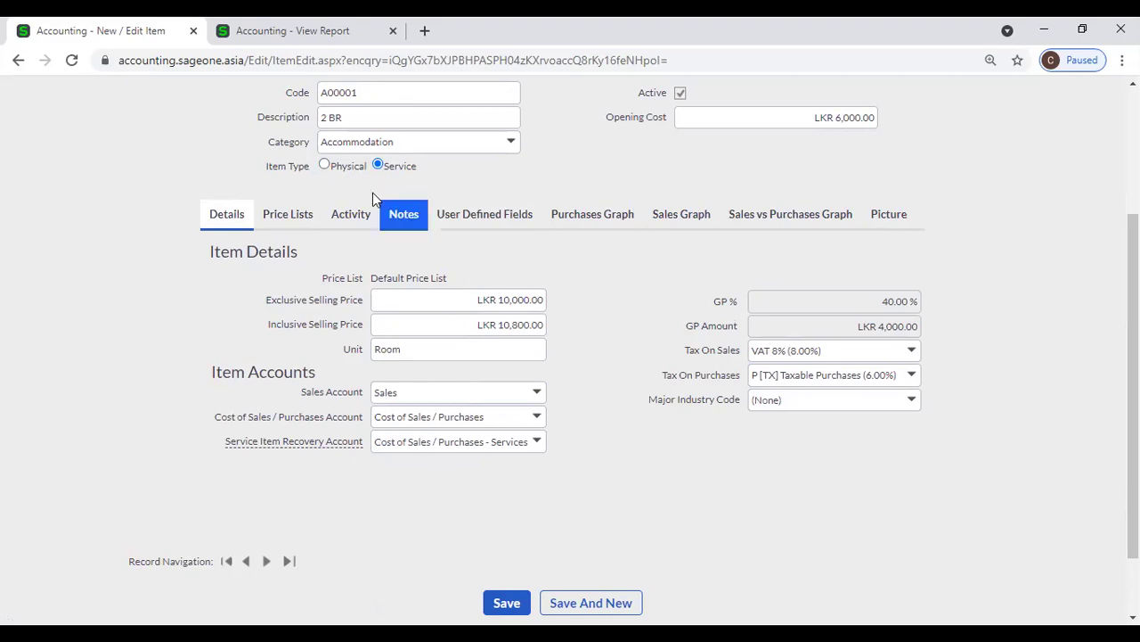
pyautogui.click(345, 164)
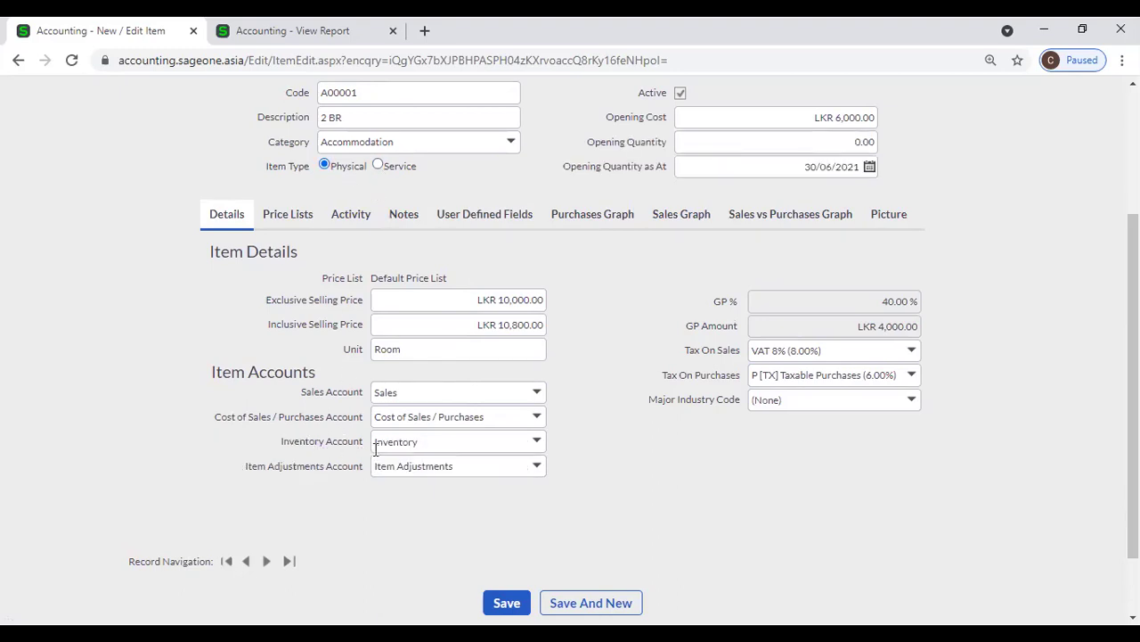
pyautogui.click(379, 167)
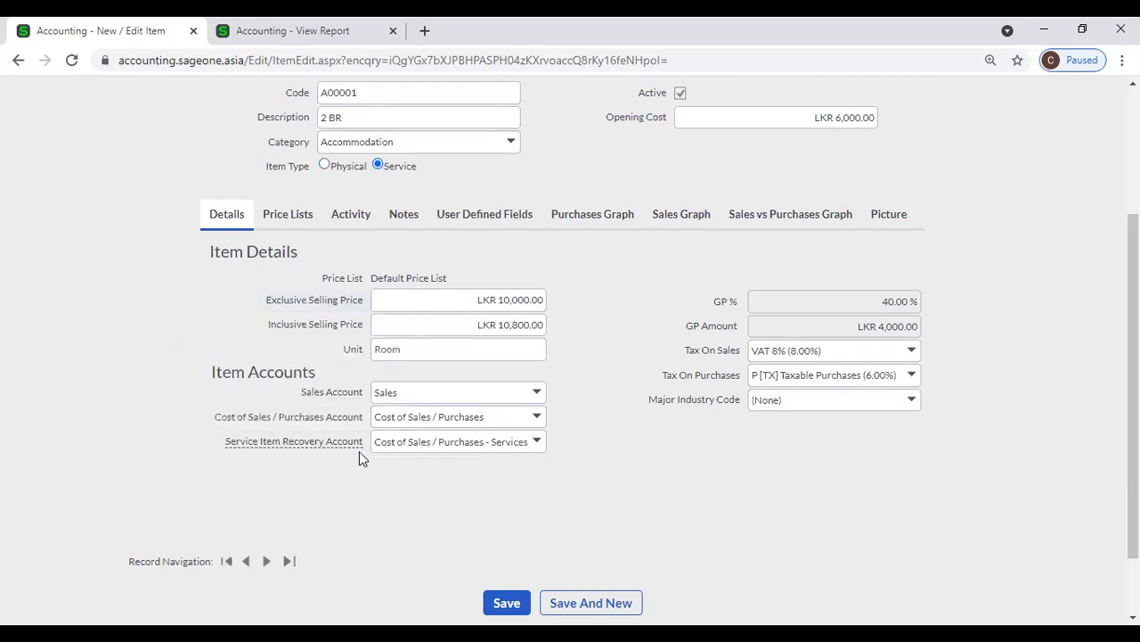
# - Compare the item accounts once more, set the item type to Physical and save the item without an opening quantity
pyautogui.click(325, 164)
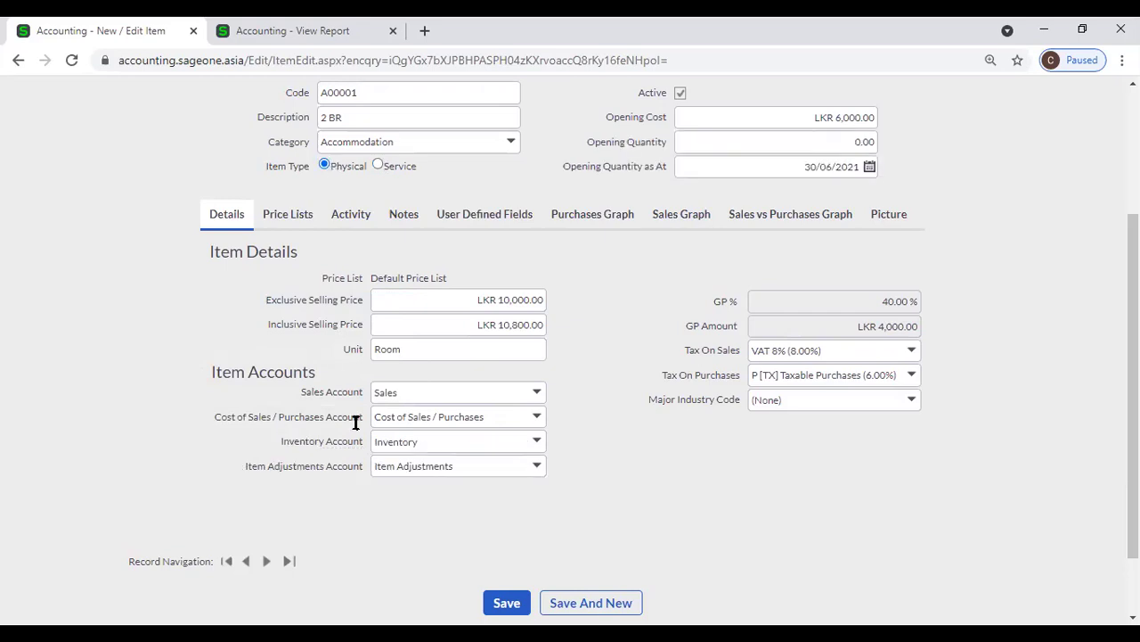
pyautogui.click(378, 166)
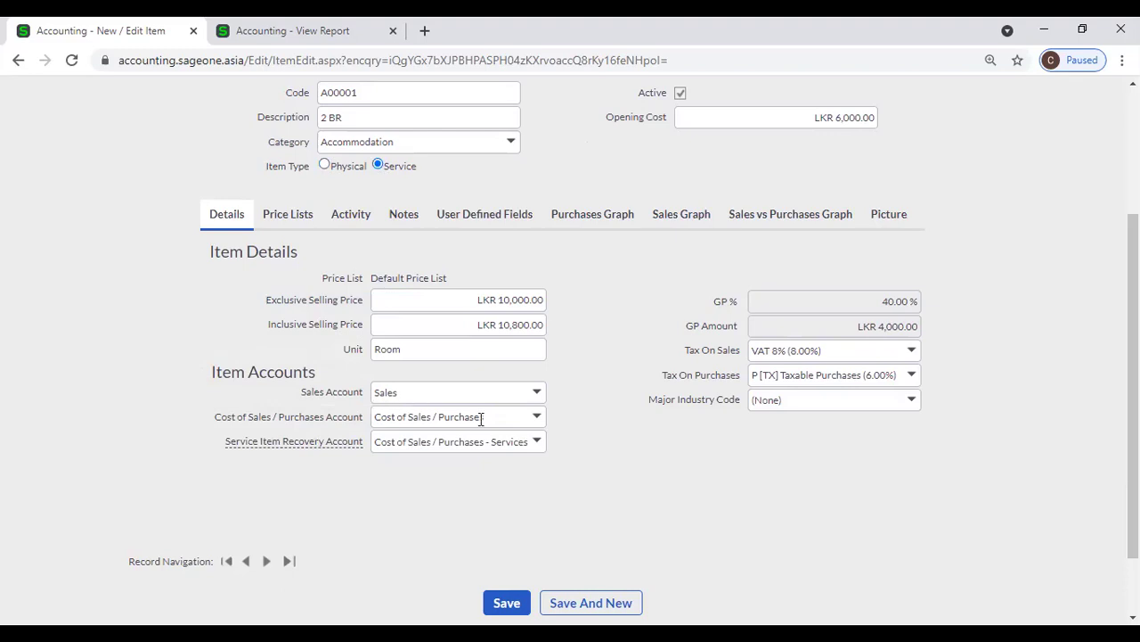
pyautogui.moveTo(303, 443)
pyautogui.click(506, 602)
pyautogui.click(324, 166)
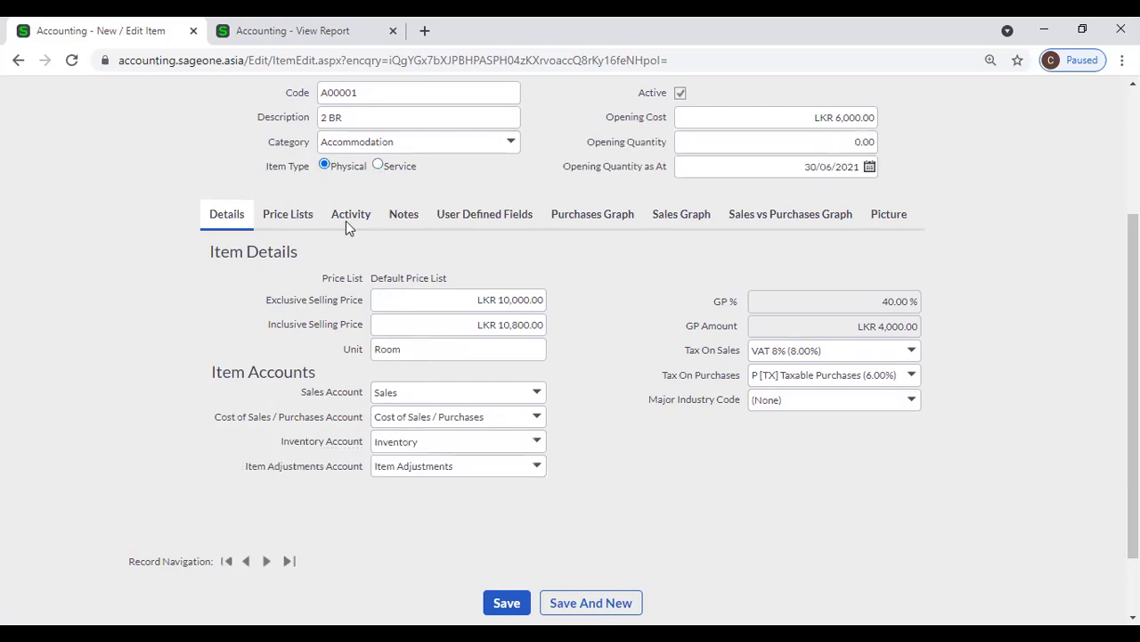
pyautogui.click(504, 603)
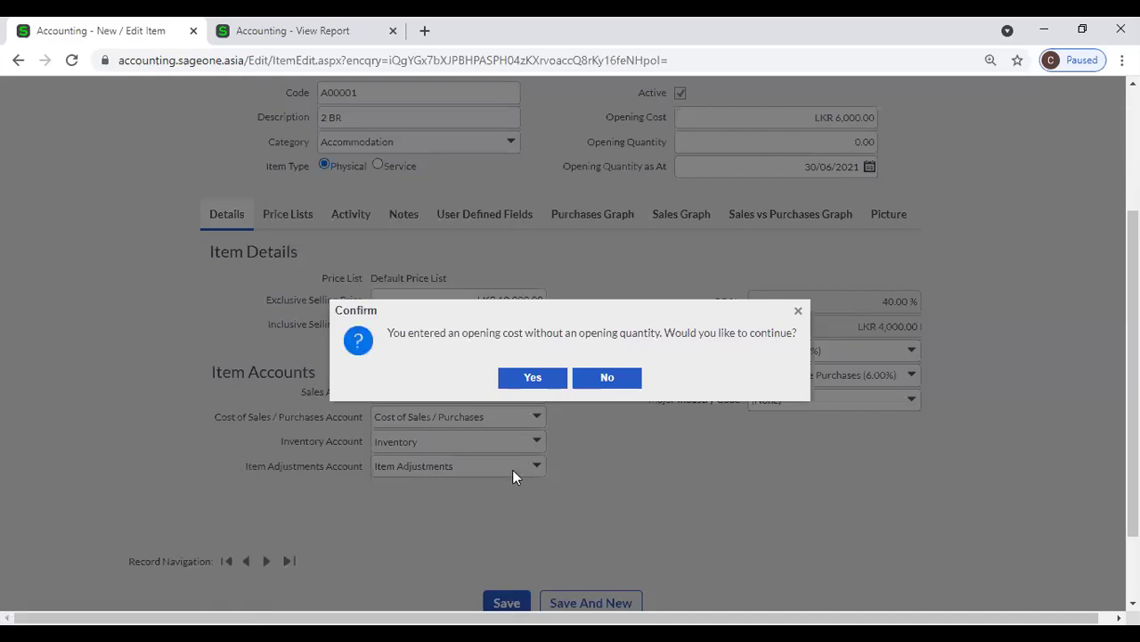
pyautogui.click(528, 381)
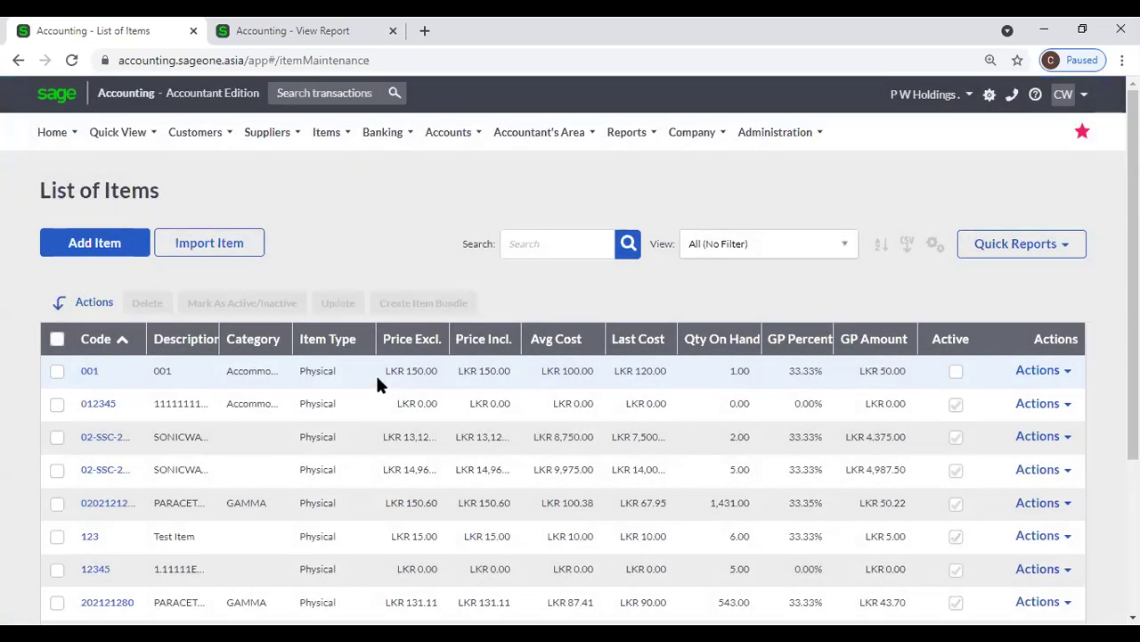
# - Search the list of items for A000 and open item A00001
pyautogui.scroll(-3, 202, 493)
pyautogui.scroll(3, 203, 493)
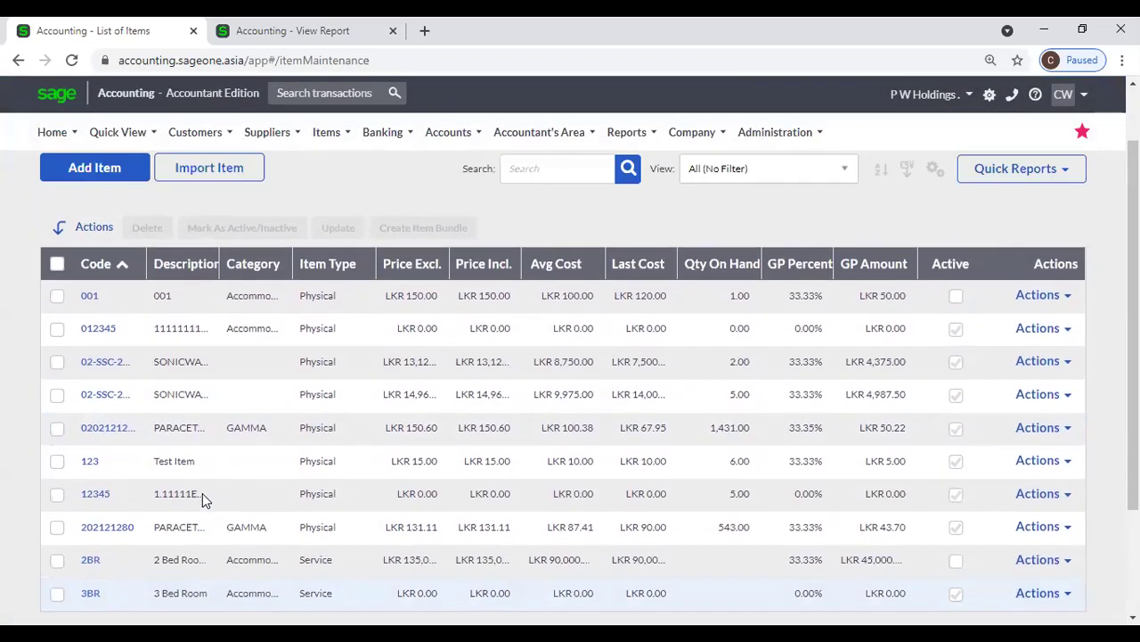
pyautogui.scroll(-2, 202, 500)
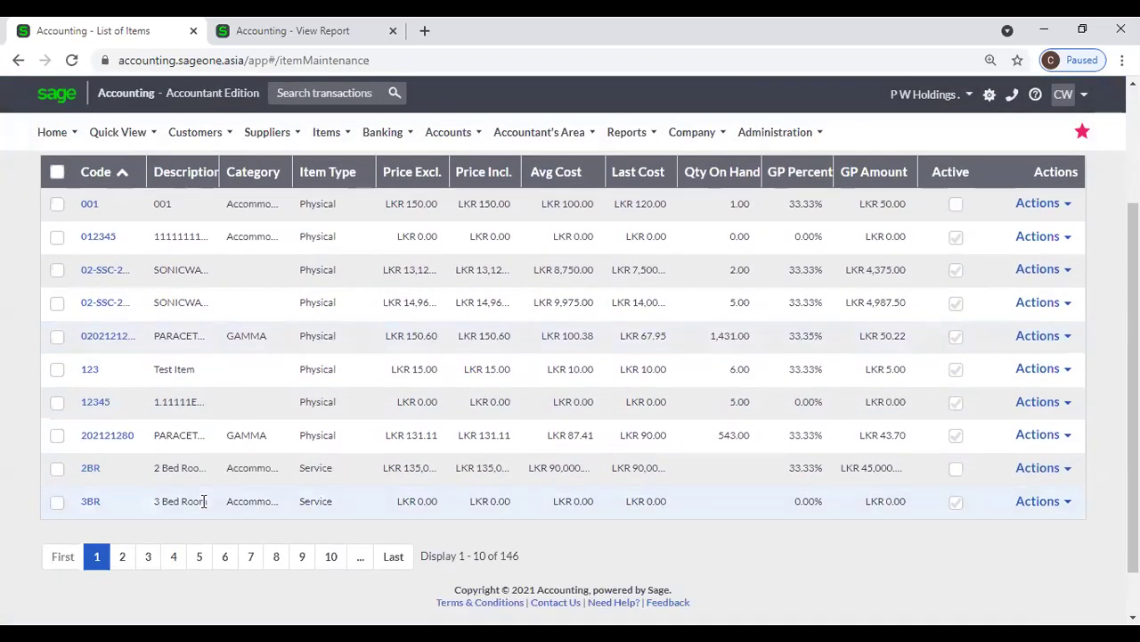
pyautogui.scroll(2, 305, 370)
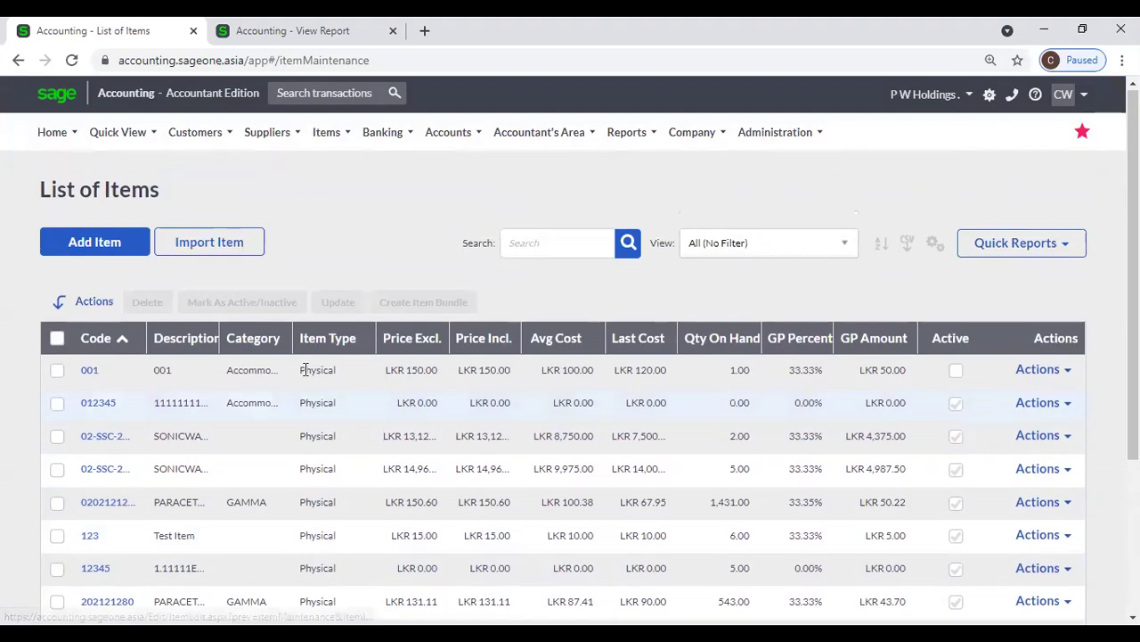
pyautogui.click(560, 247)
pyautogui.write('Ad00')
pyautogui.press('Return')
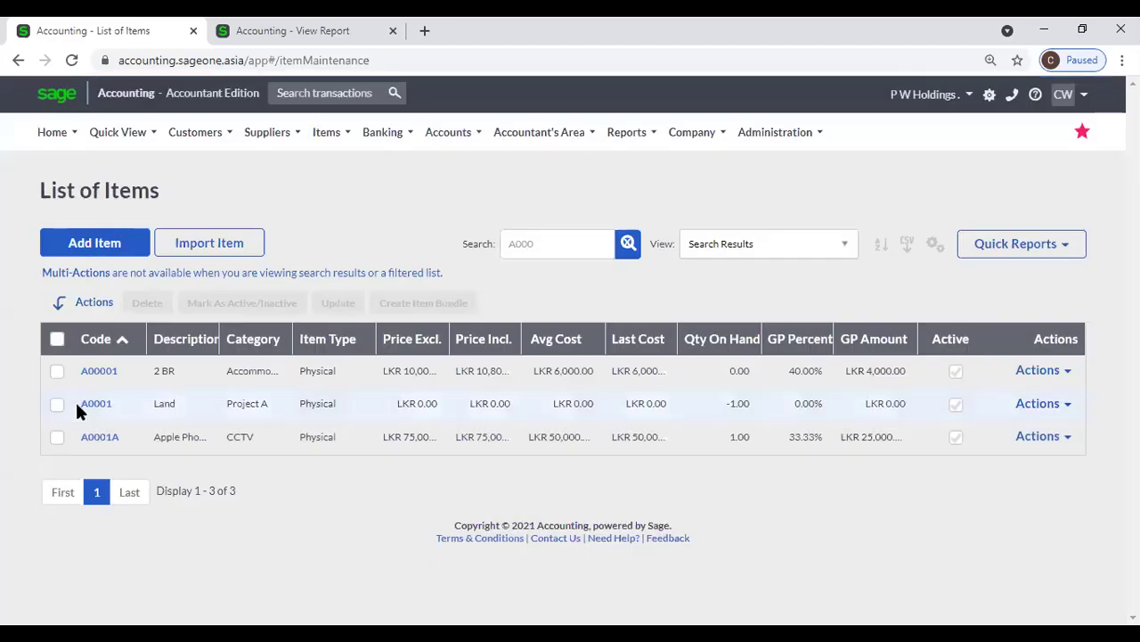
pyautogui.click(104, 378)
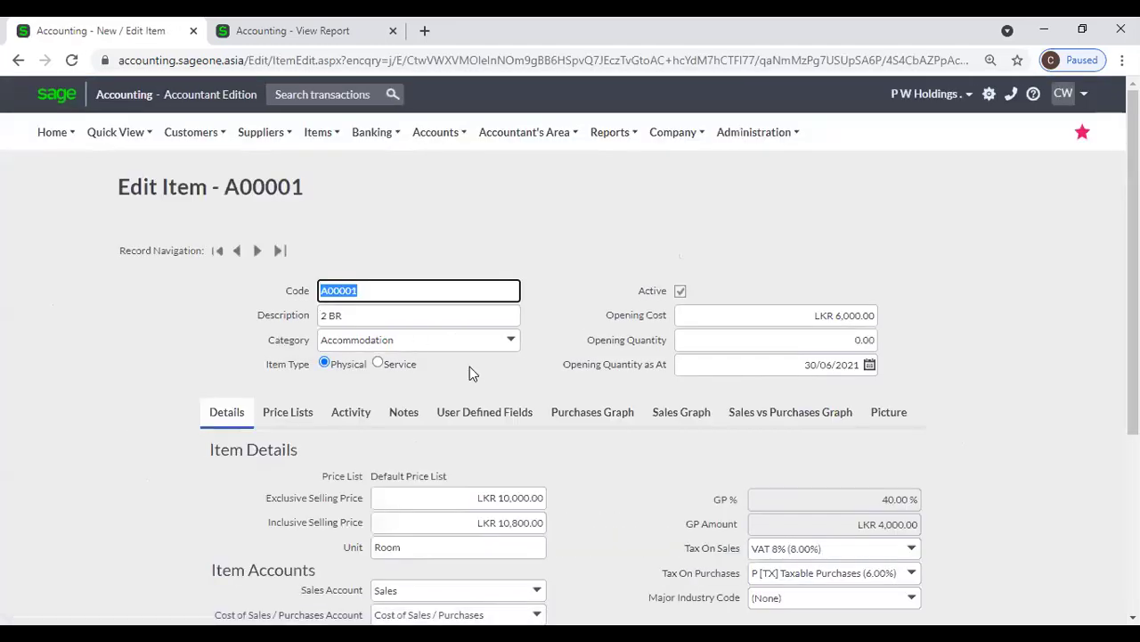
# - Look over the saved item's details and display its selling prices per price list
pyautogui.click(470, 374)
pyautogui.scroll(-2, 418, 363)
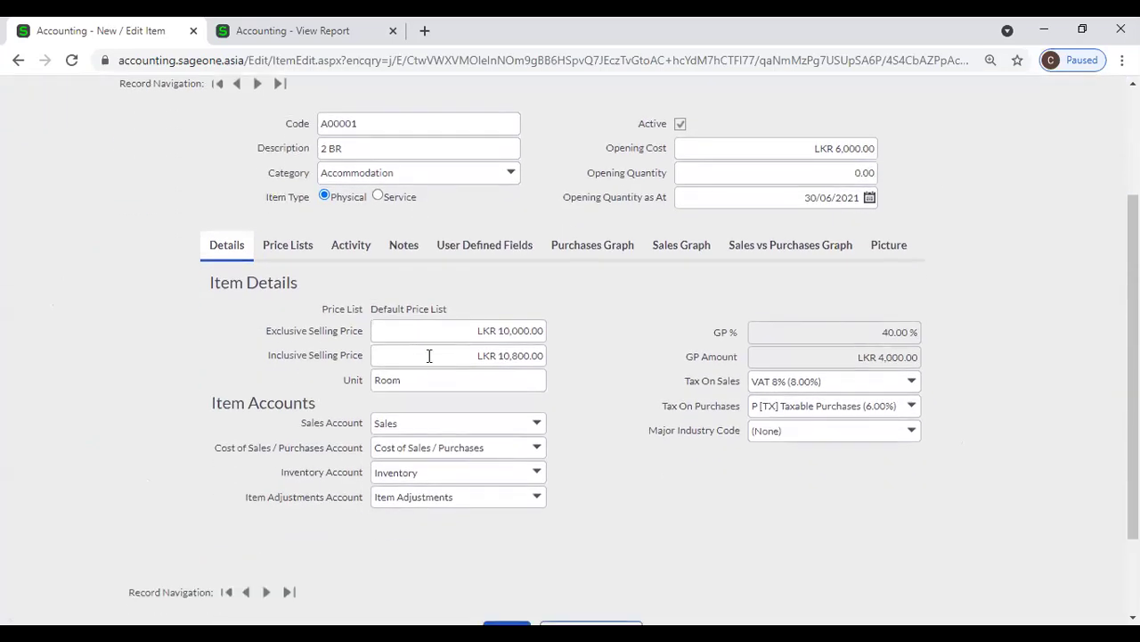
pyautogui.click(294, 254)
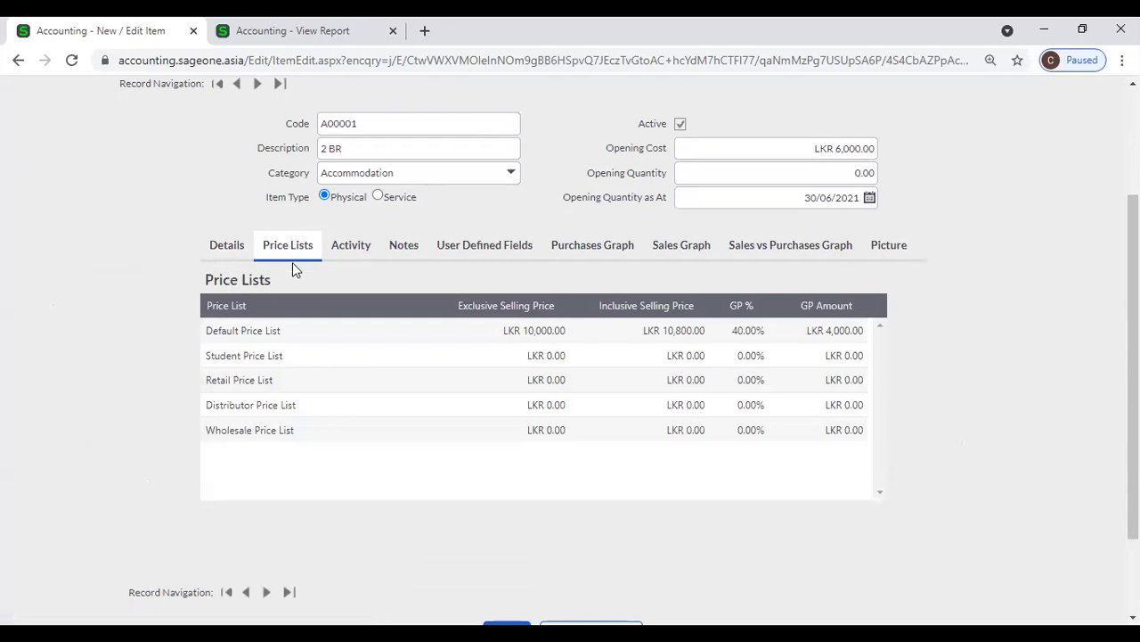
pyautogui.scroll(2, 307, 330)
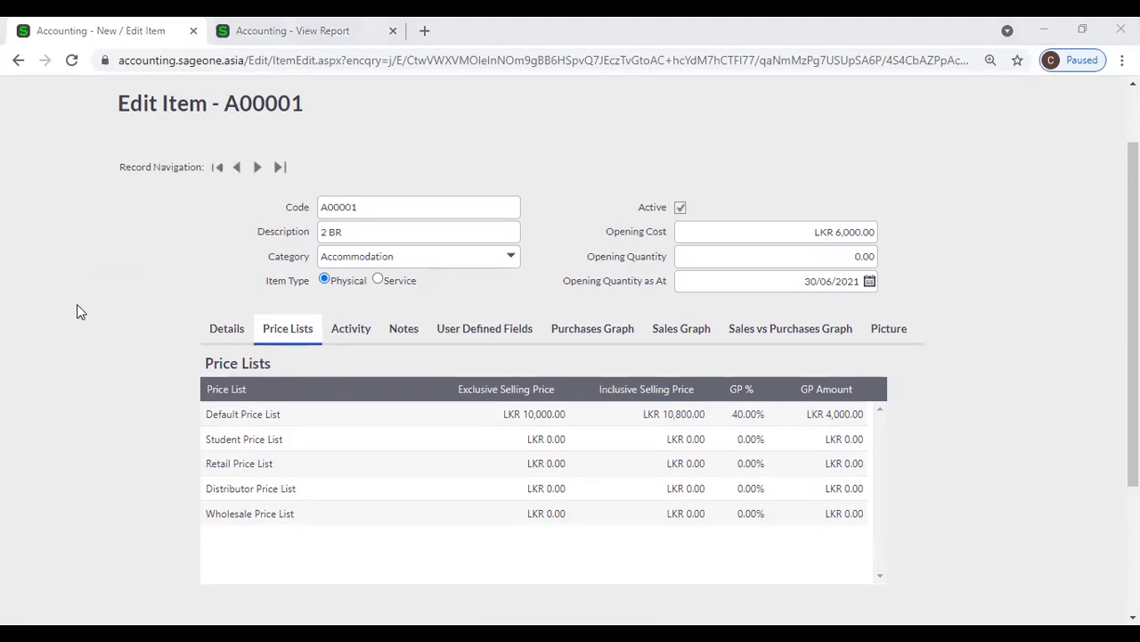
# - Open the company's general item settings in the other browser tab and examine the price lists defined there
pyautogui.click(225, 43)
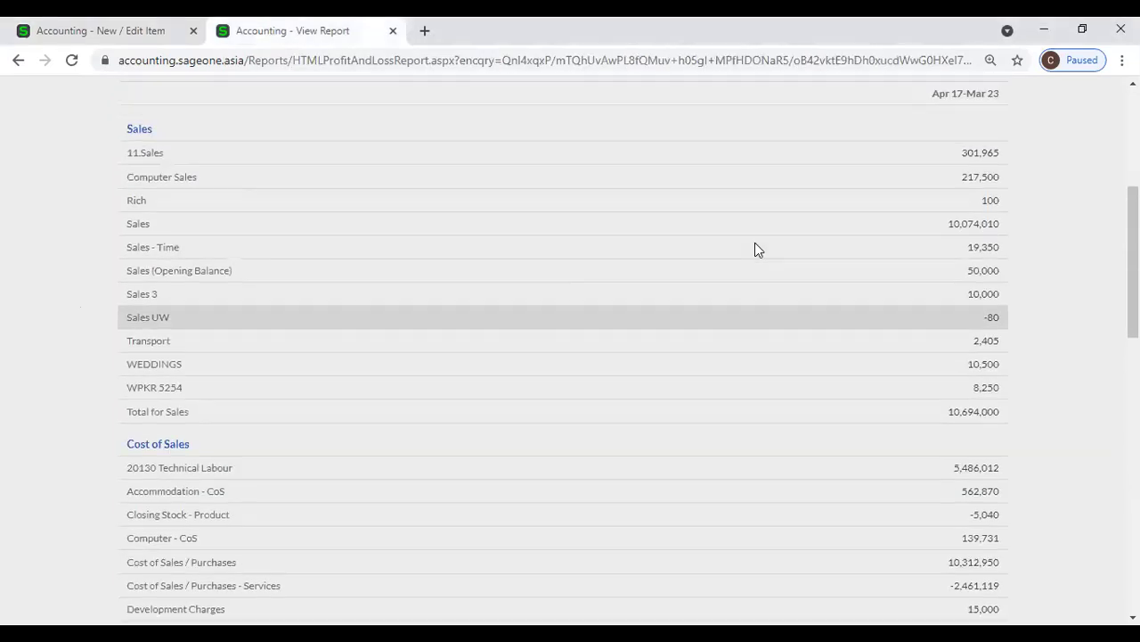
pyautogui.scroll(5, 754, 243)
pyautogui.moveTo(673, 132)
pyautogui.click(674, 193)
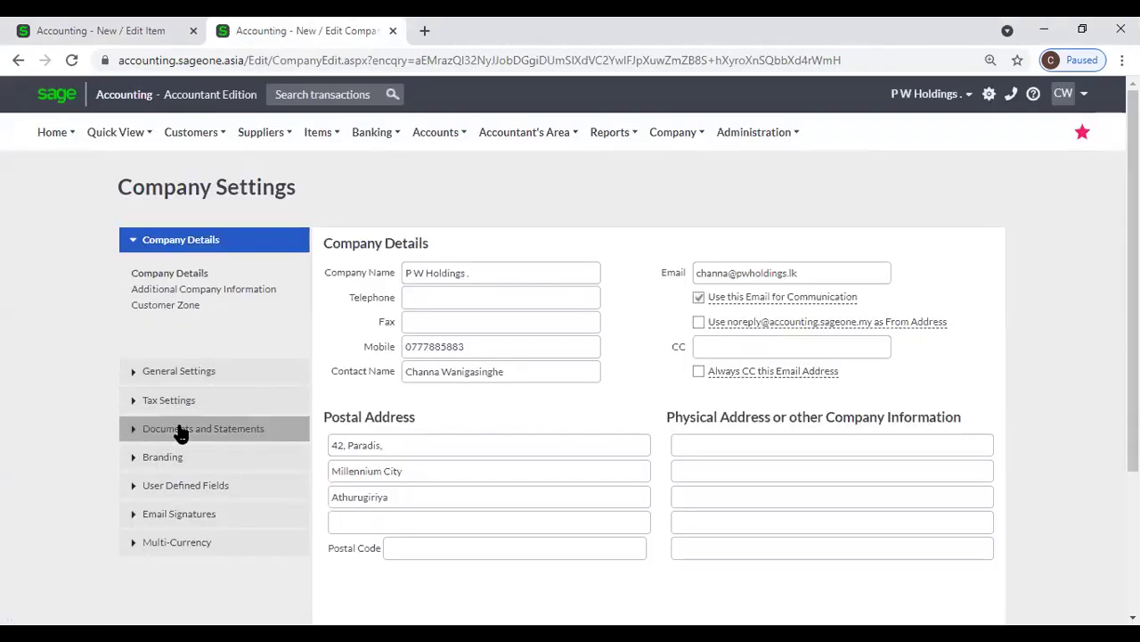
pyautogui.click(178, 374)
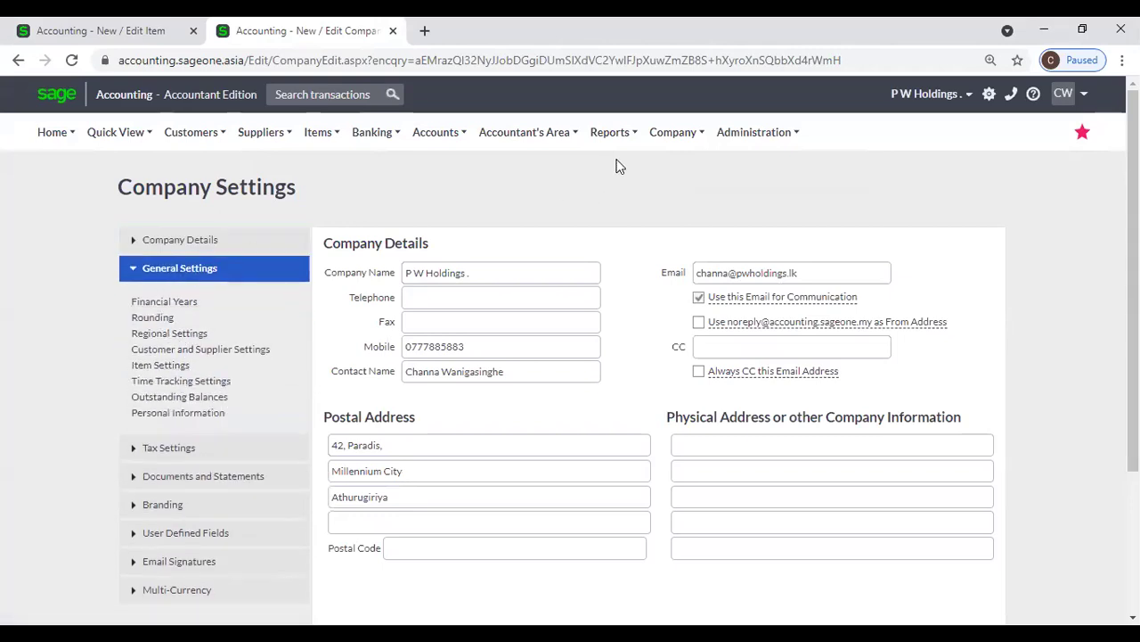
pyautogui.click(675, 133)
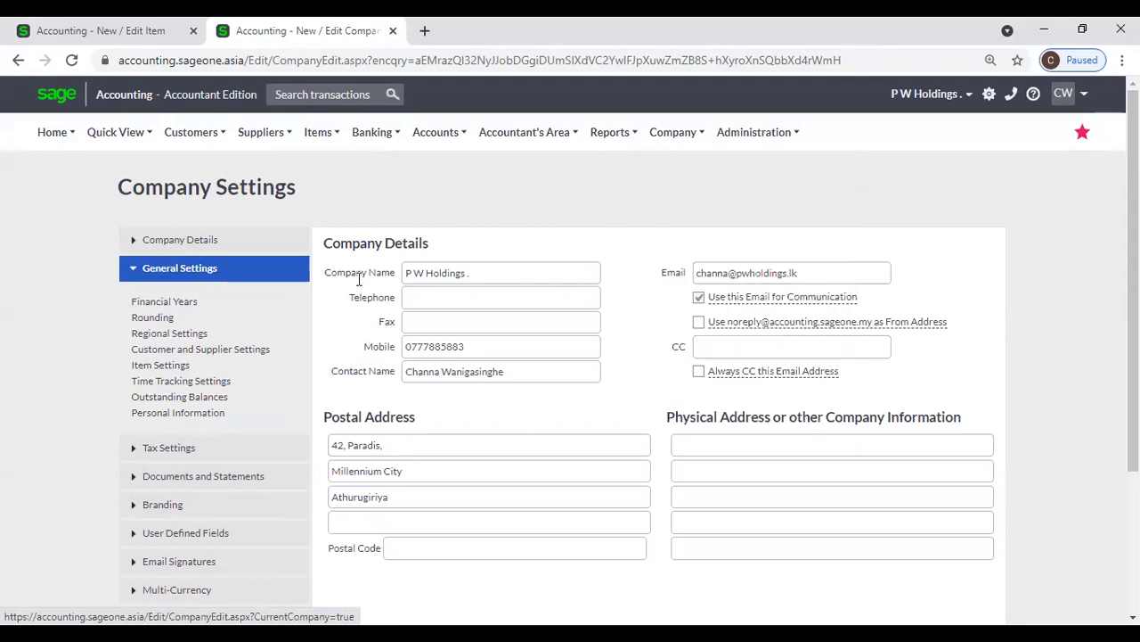
pyautogui.click(163, 270)
pyautogui.click(163, 270)
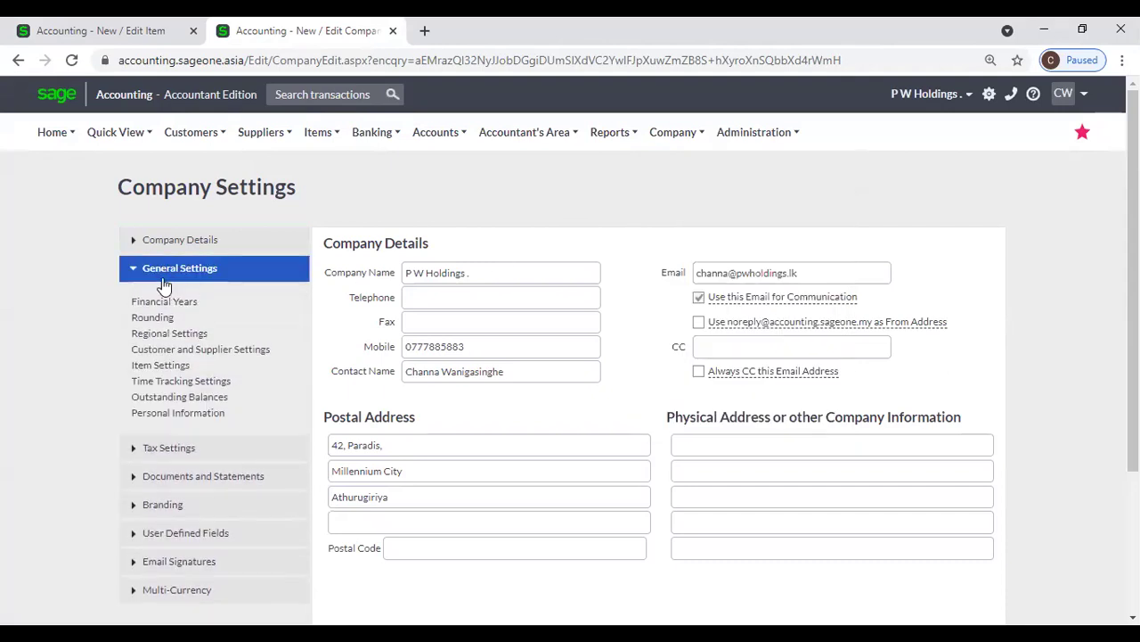
pyautogui.click(163, 367)
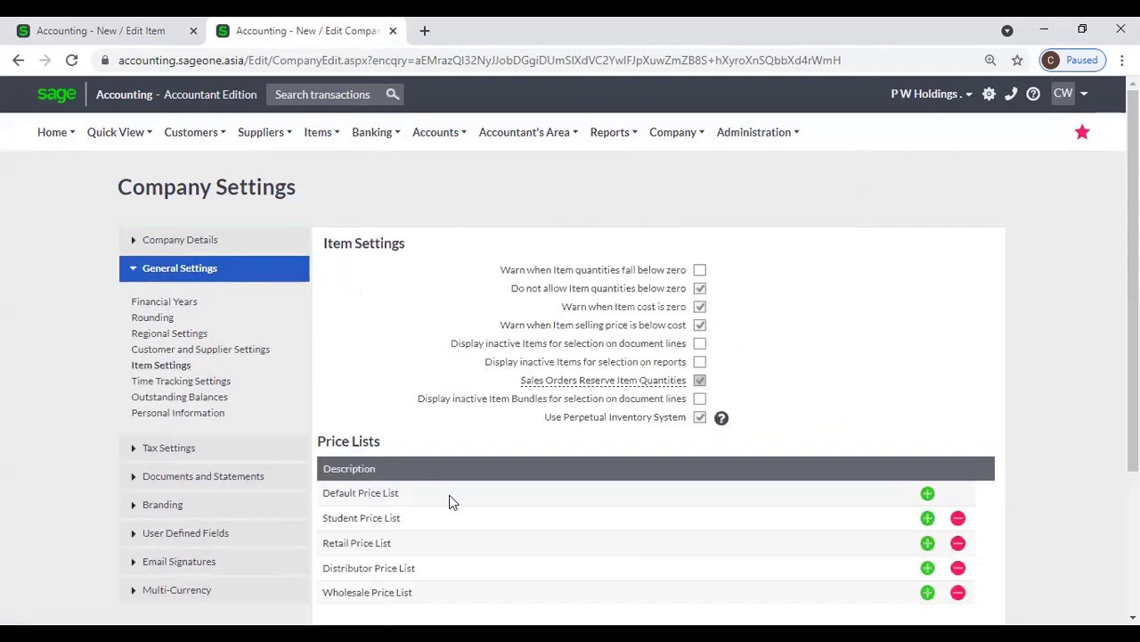
pyautogui.scroll(-2, 449, 494)
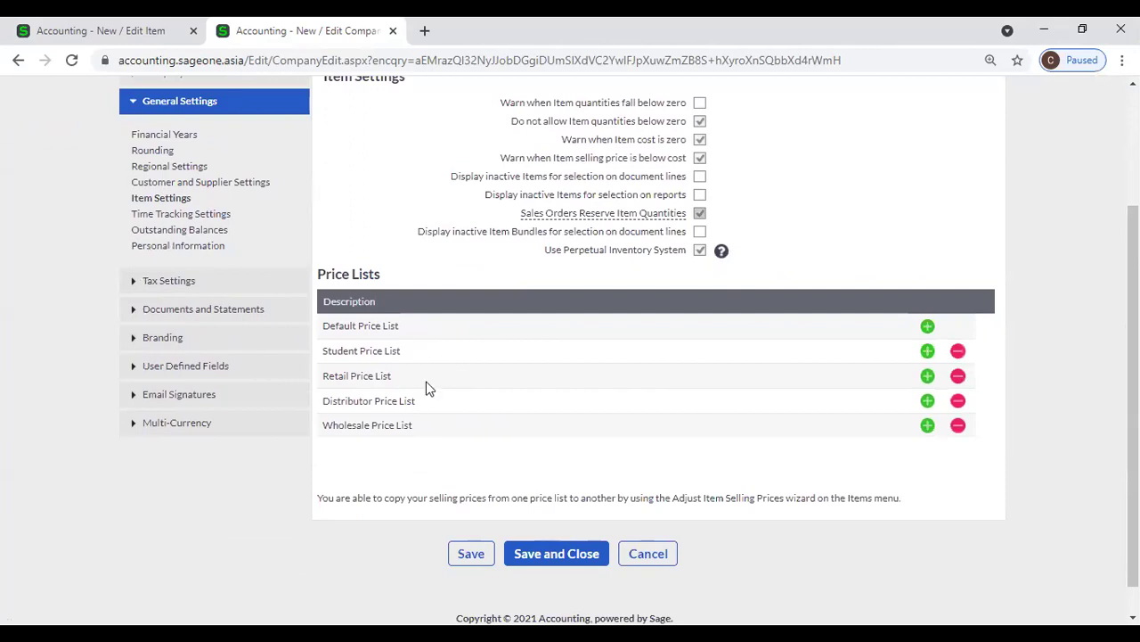
# - Set item A00001's exclusive selling prices to LKR 15,000 for Retail, LKR 12,000 for Wholesale and LKR 13,000 for Distributor
pyautogui.click(127, 30)
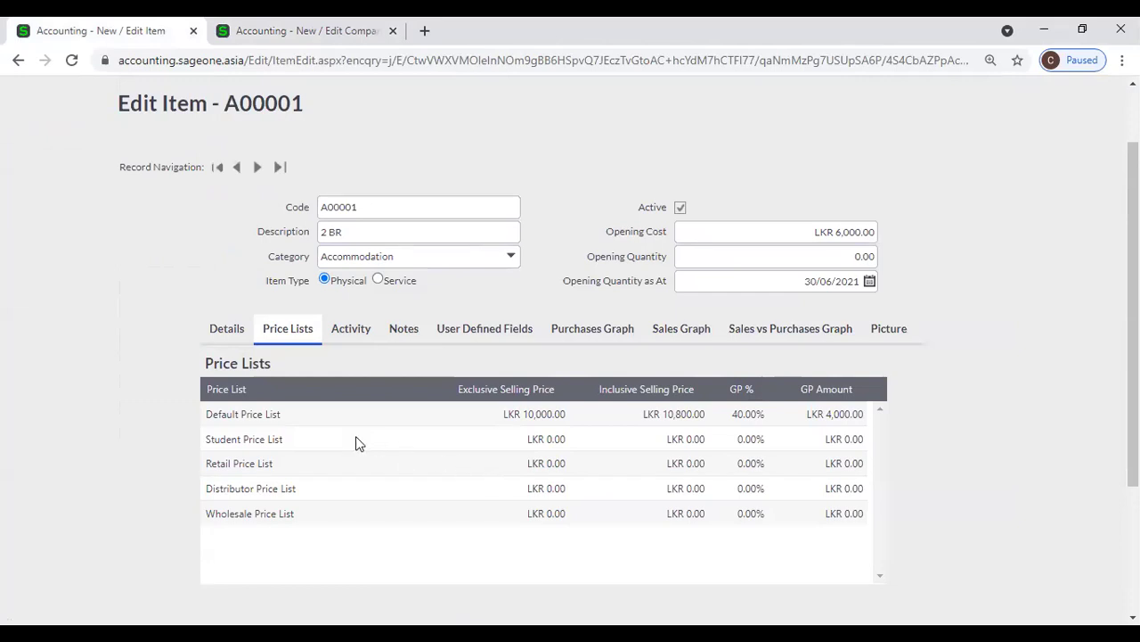
pyautogui.click(505, 463)
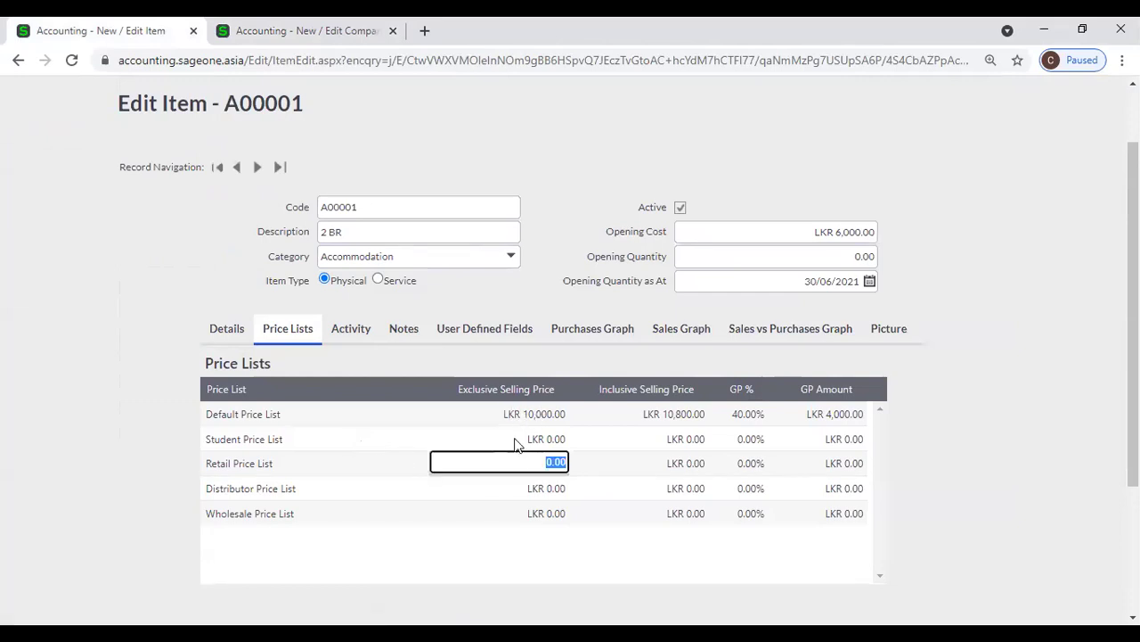
pyautogui.write('15000')
pyautogui.click(542, 515)
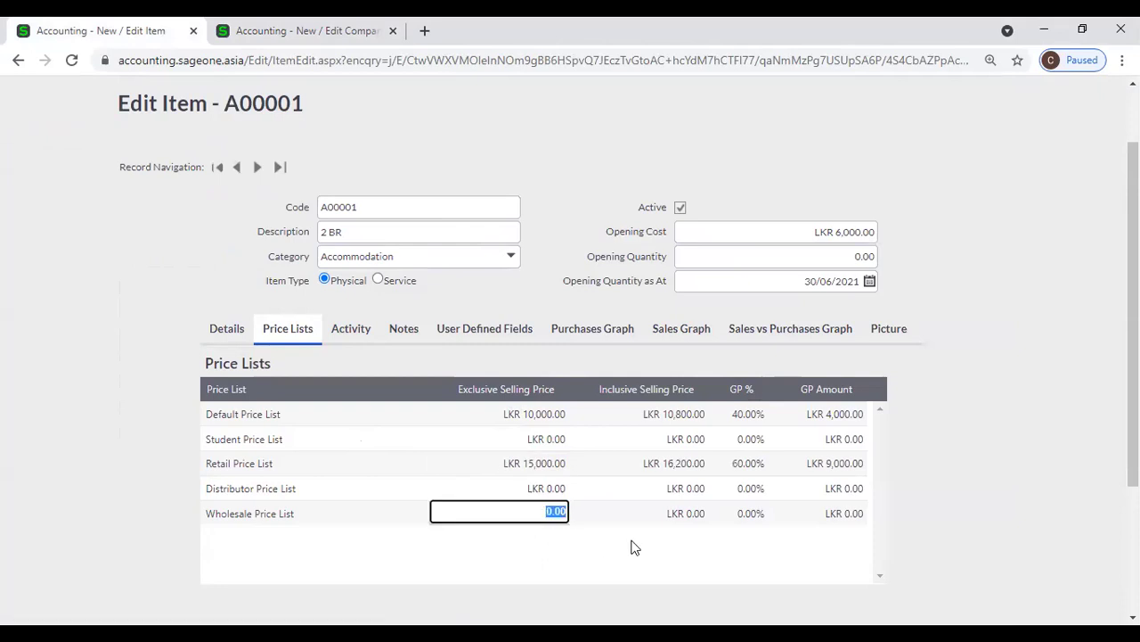
pyautogui.write('12,000')
pyautogui.click(540, 497)
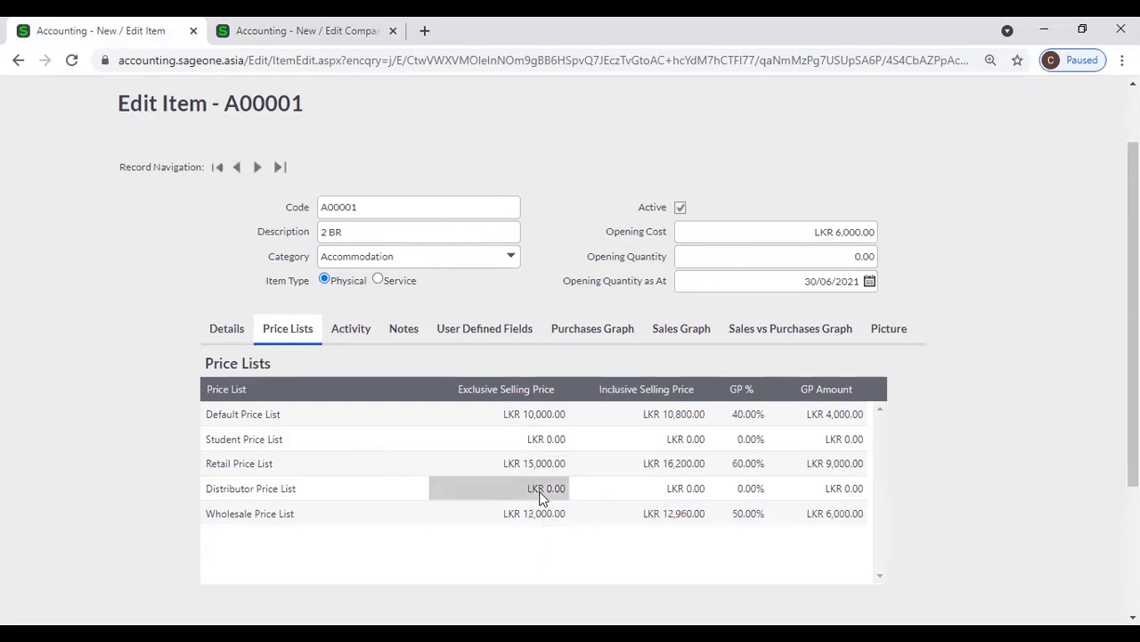
pyautogui.write('13,00')
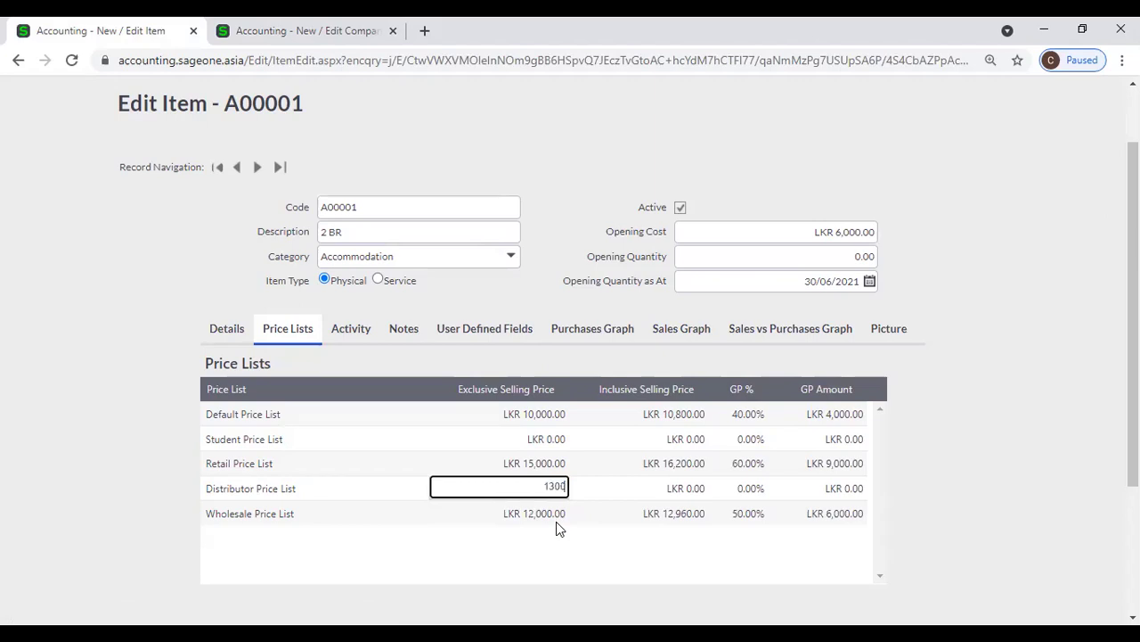
pyautogui.write('0')
pyautogui.press('Tab')
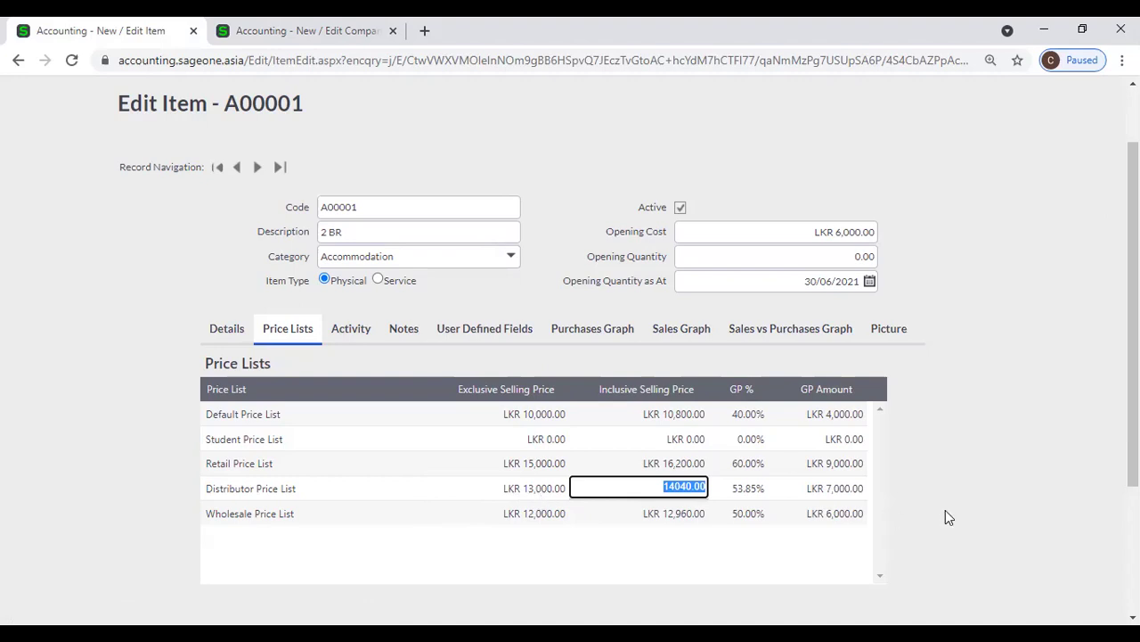
pyautogui.press('Return')
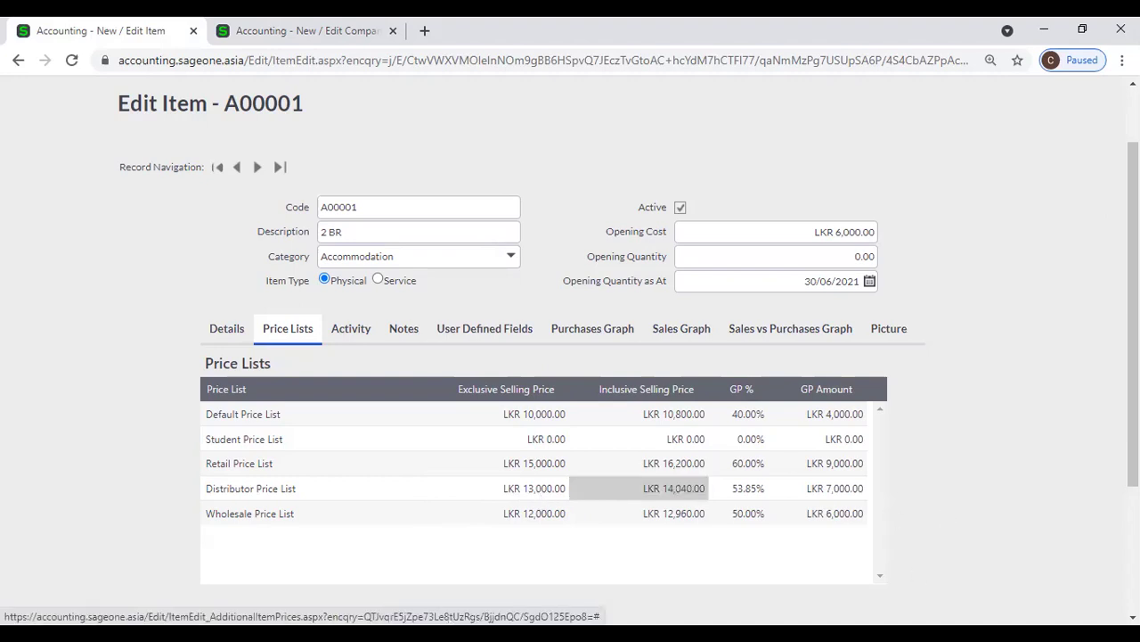
# - Start a new customer record in the other browser tab and examine the choices for its default price list
pyautogui.click(262, 36)
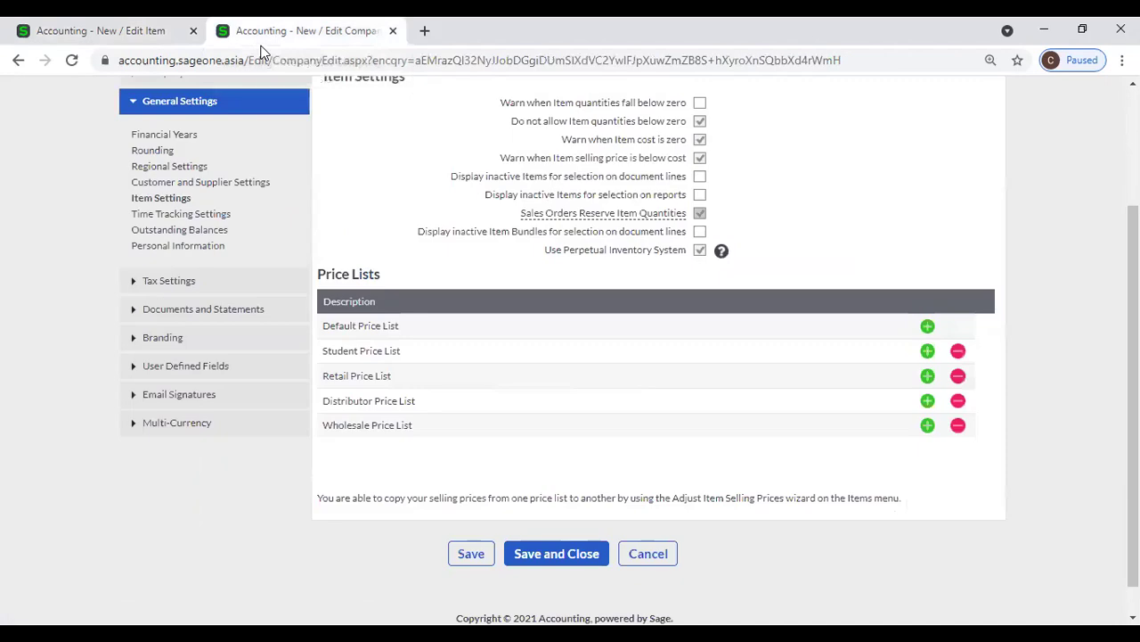
pyautogui.scroll(3, 235, 198)
pyautogui.moveTo(193, 146)
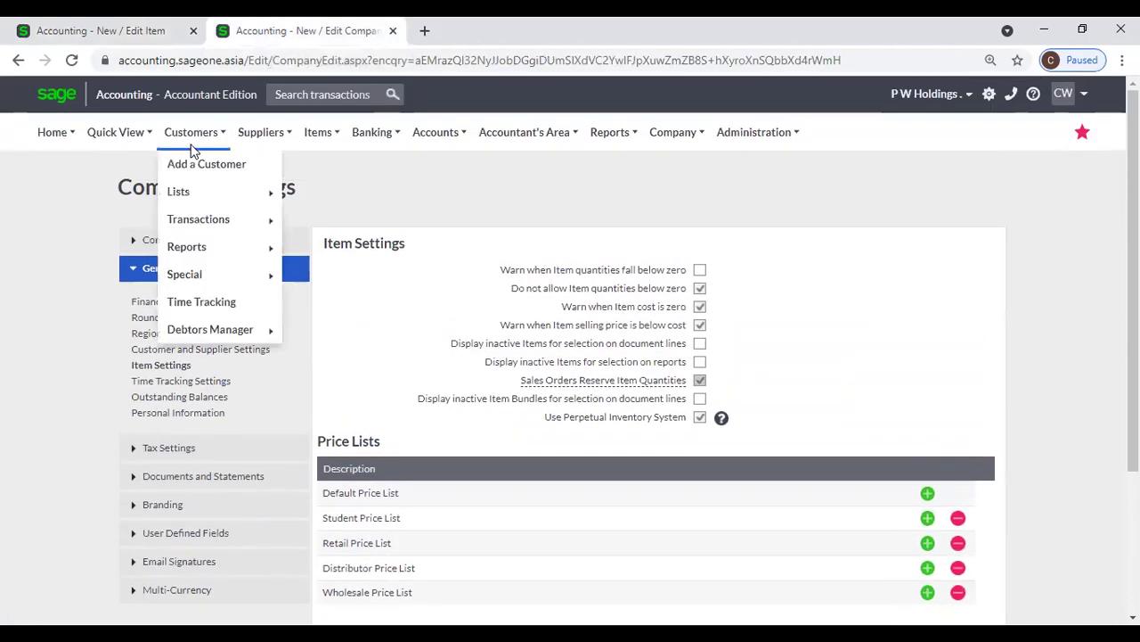
pyautogui.click(193, 170)
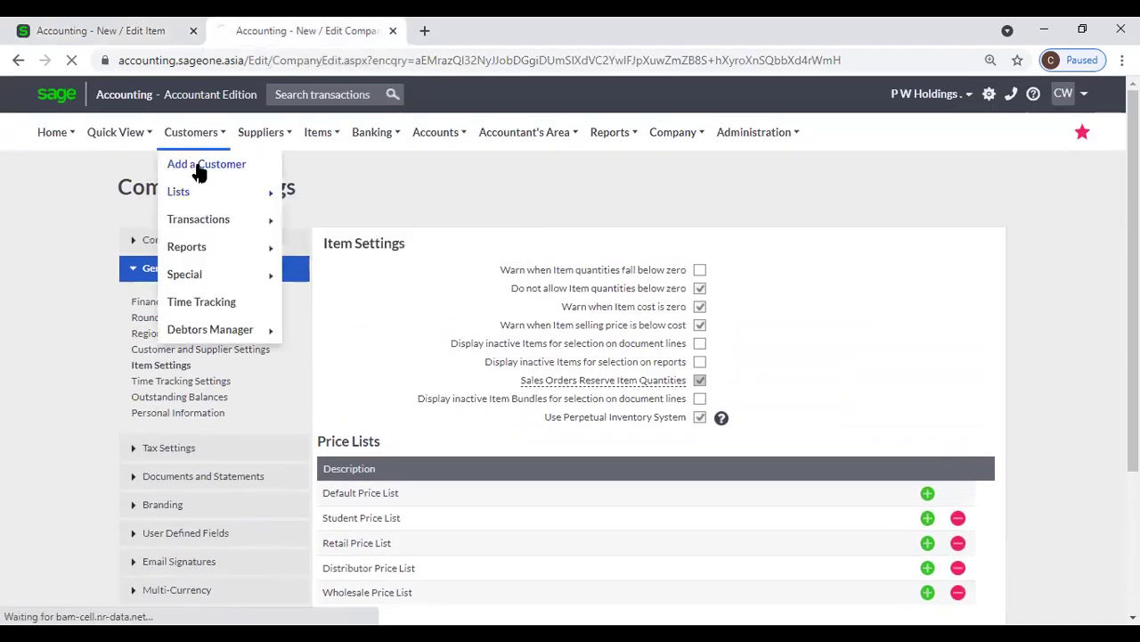
pyautogui.scroll(-5, 852, 360)
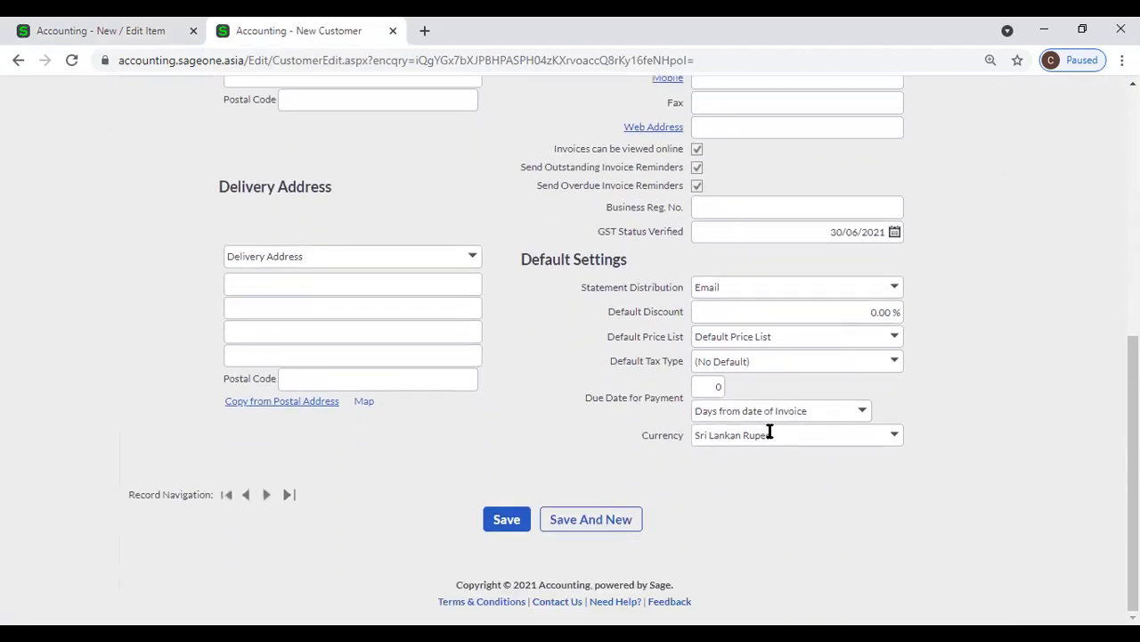
pyautogui.click(892, 337)
pyautogui.click(893, 336)
# - Review item A00001's prices per price list again, then return to the new customer's default settings
pyautogui.click(64, 29)
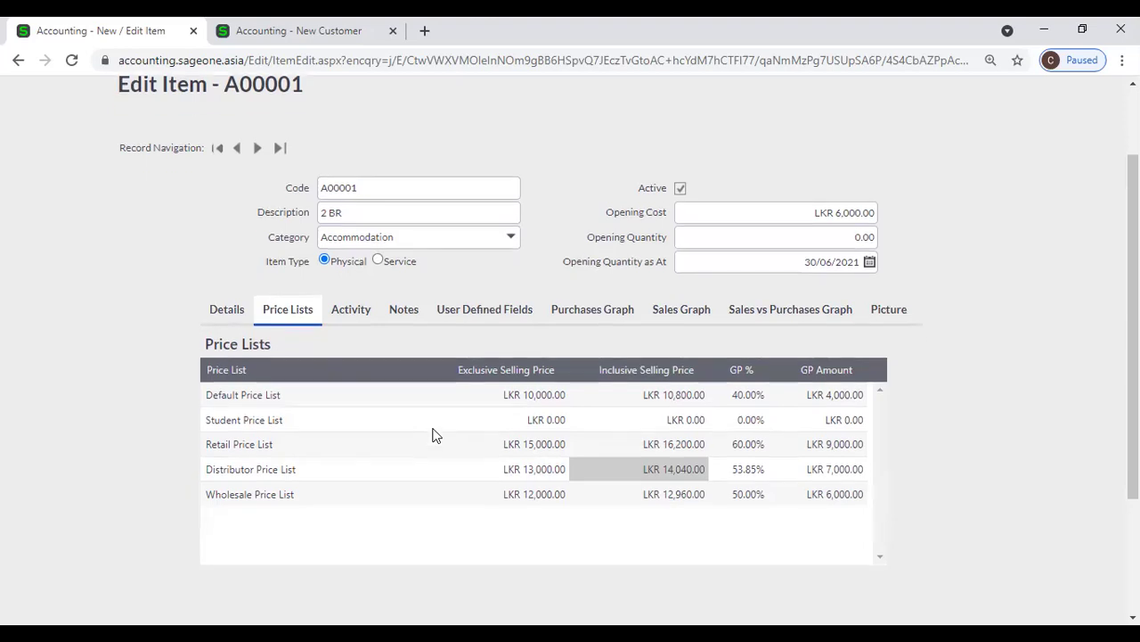
pyautogui.scroll(-2, 436, 435)
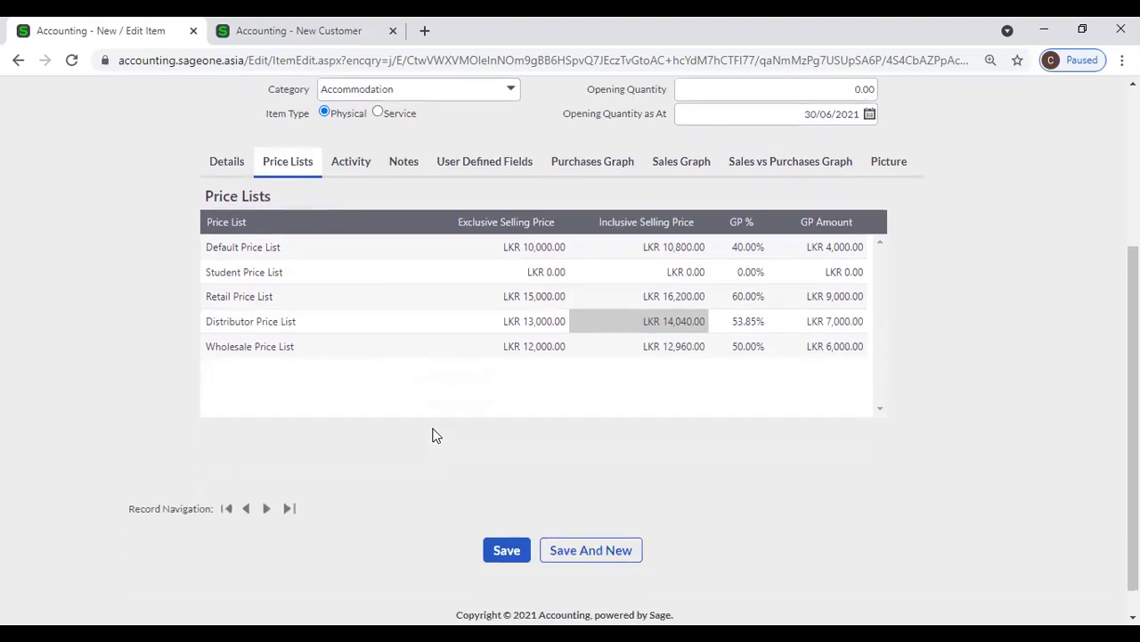
pyautogui.scroll(2, 436, 434)
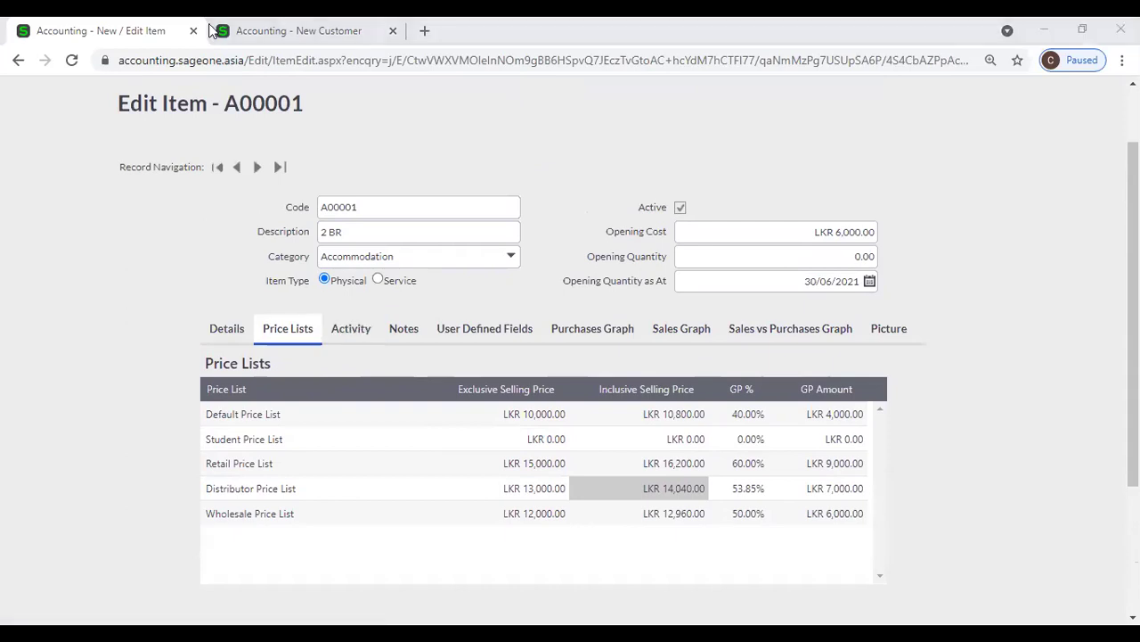
pyautogui.click(279, 32)
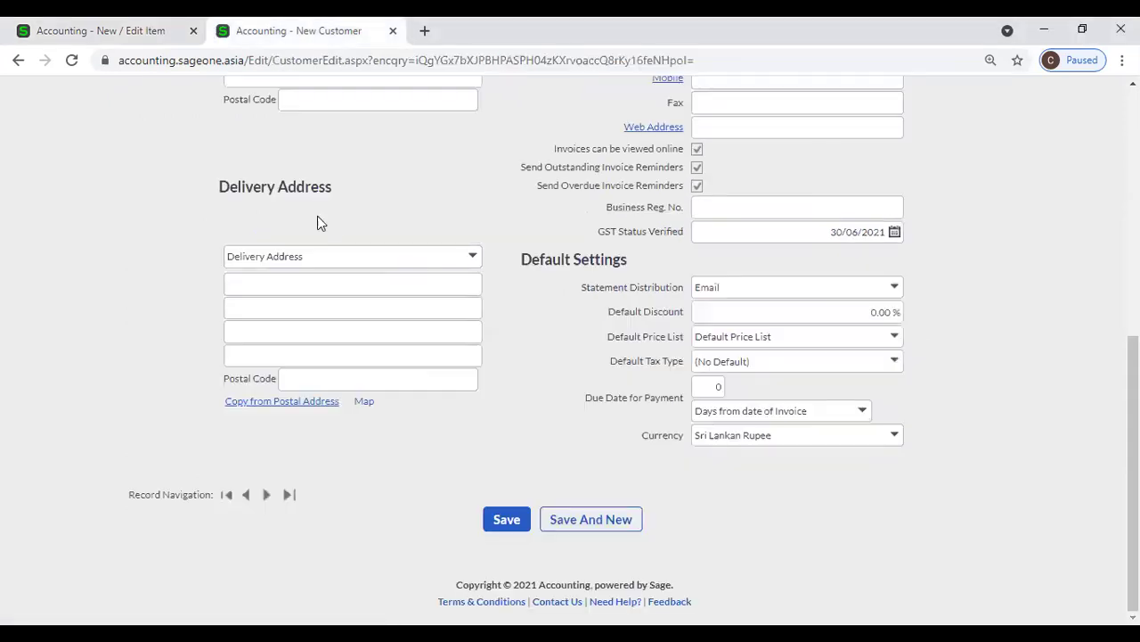
# - Set item A00001's exclusive selling price for the Student Price List to LKR 14,000
pyautogui.click(115, 24)
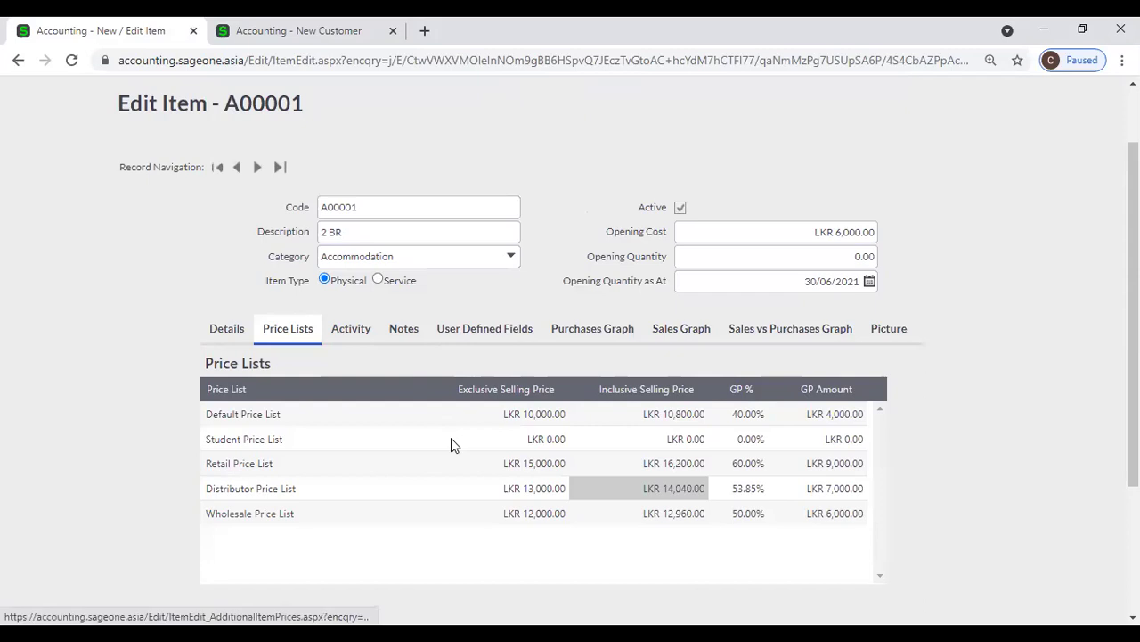
pyautogui.click(532, 443)
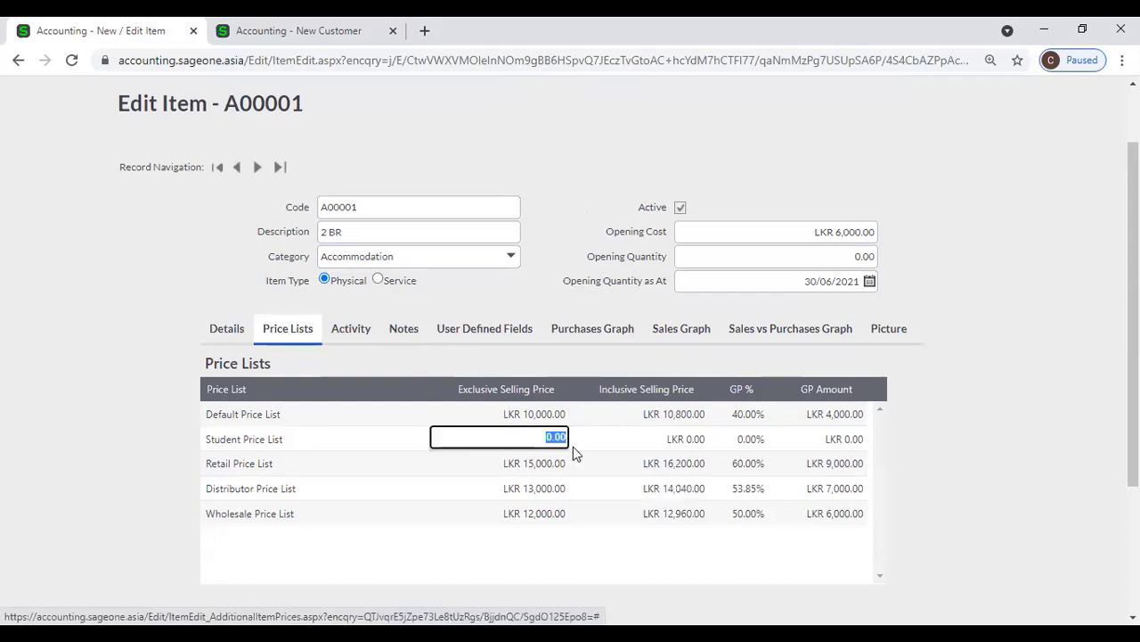
pyautogui.write('14000')
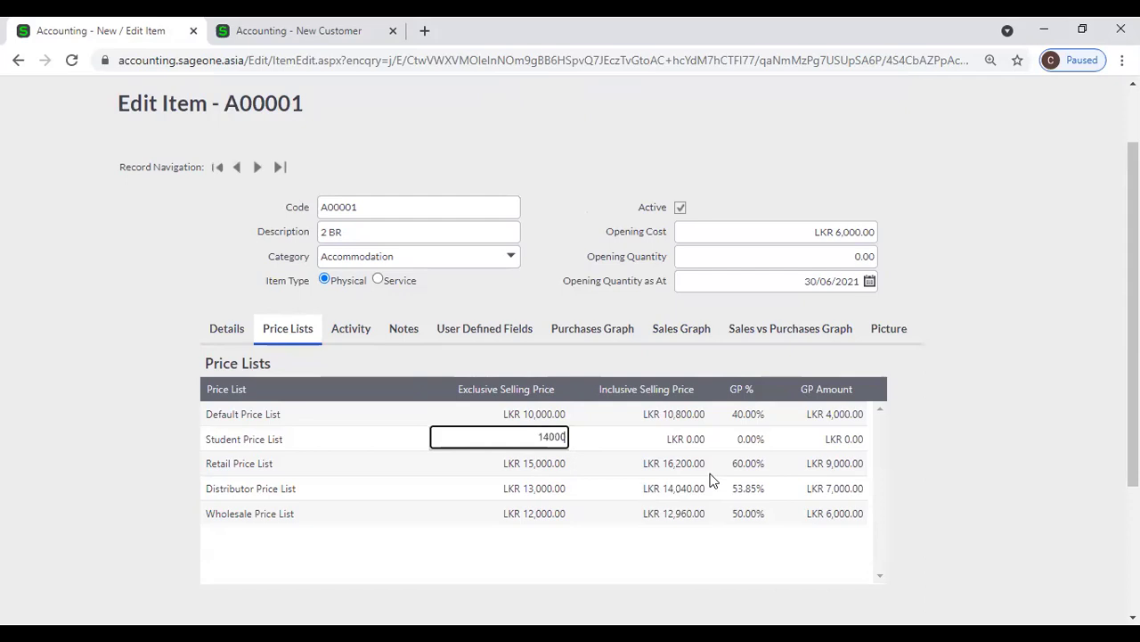
pyautogui.press('Tab')
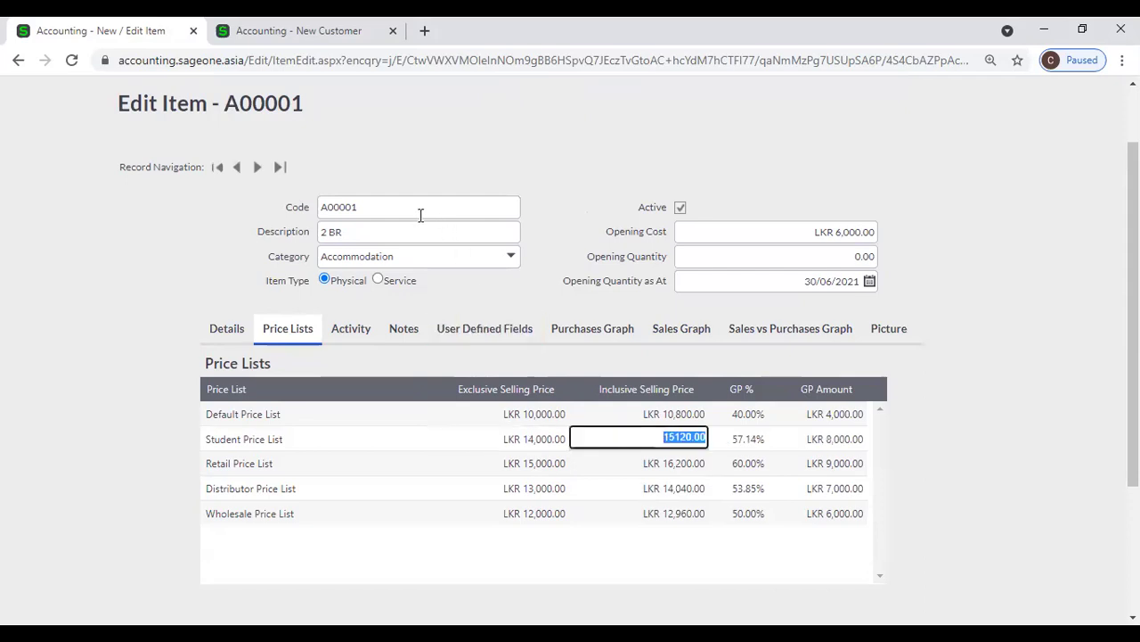
pyautogui.click(557, 202)
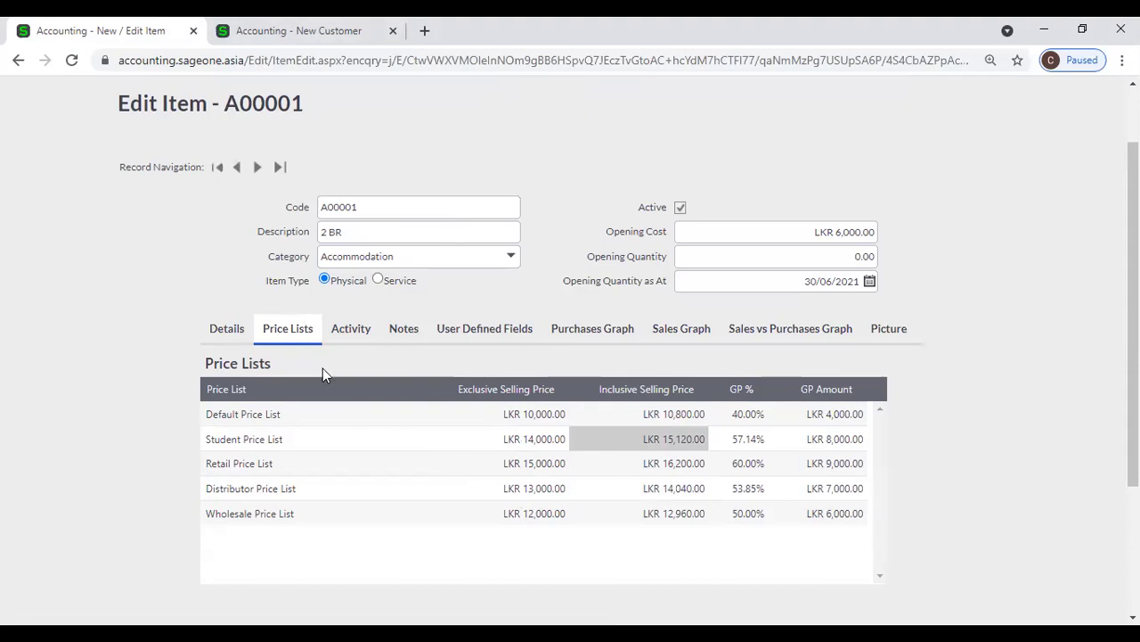
pyautogui.scroll(-2, 323, 368)
pyautogui.click(495, 519)
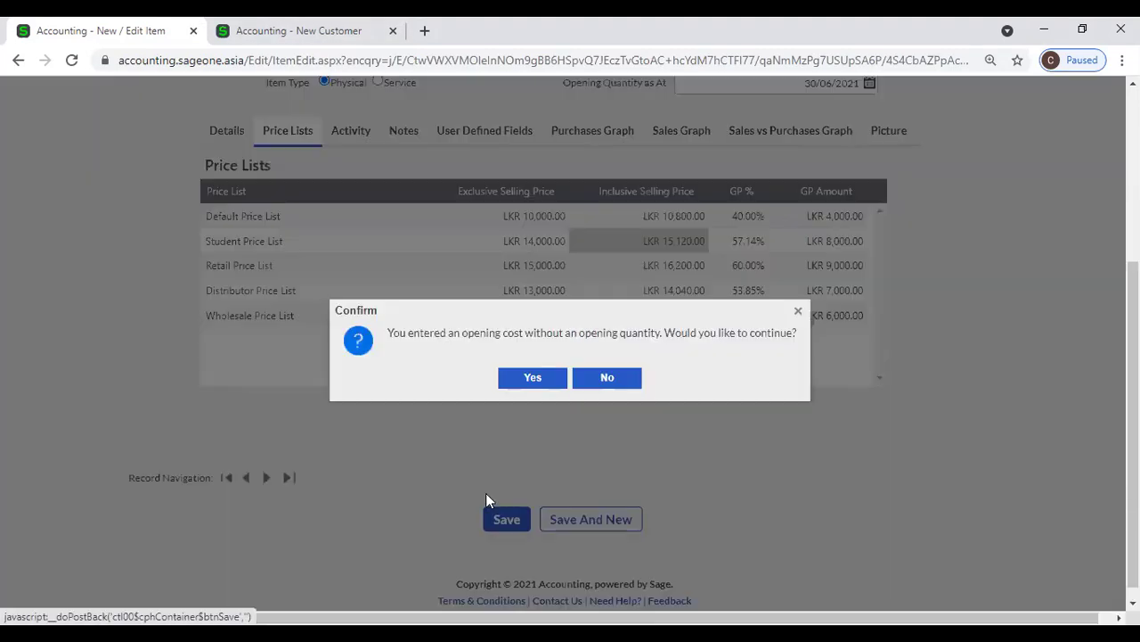
pyautogui.click(537, 380)
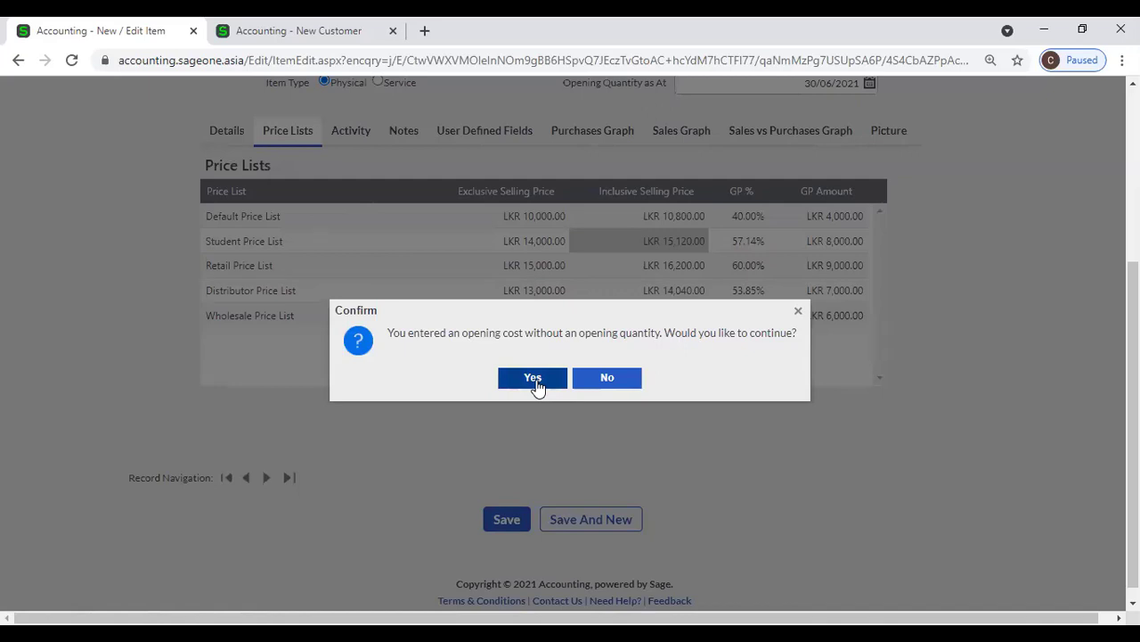
pyautogui.click(621, 387)
# - Set item A00001's opening quantity to 10 and save the item
pyautogui.scroll(1, 497, 295)
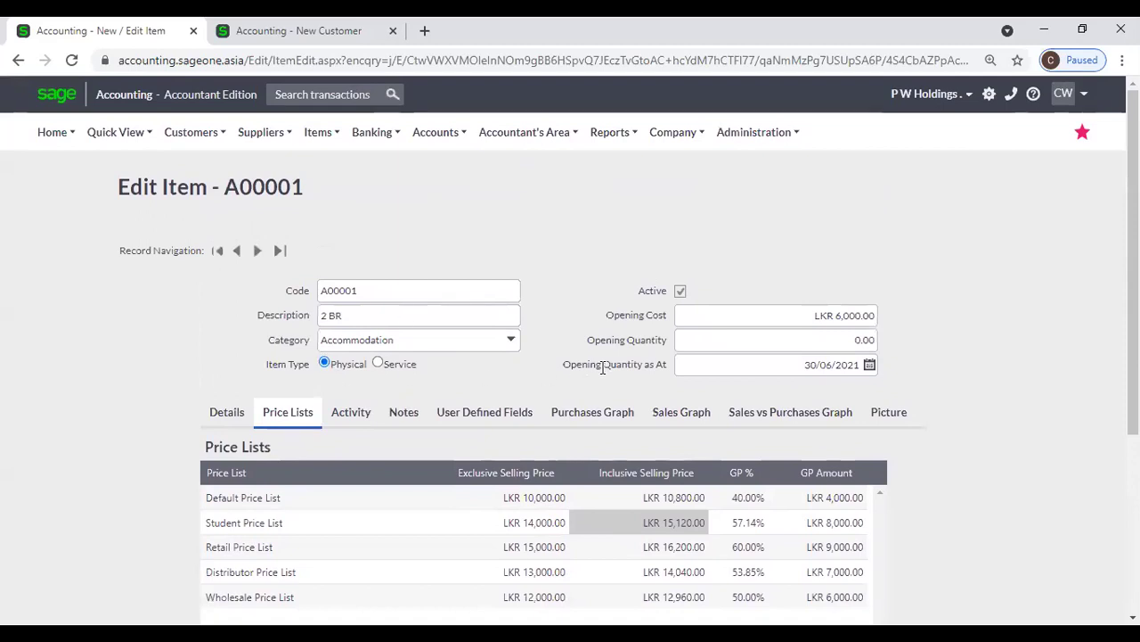
pyautogui.click(795, 338)
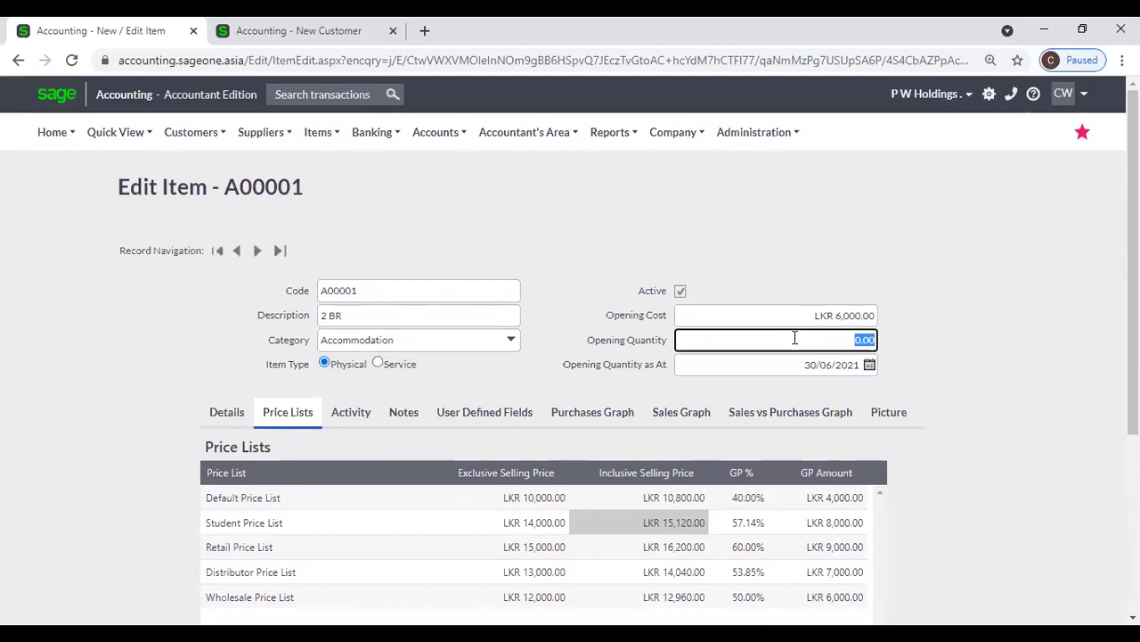
pyautogui.write('10')
pyautogui.press('Tab')
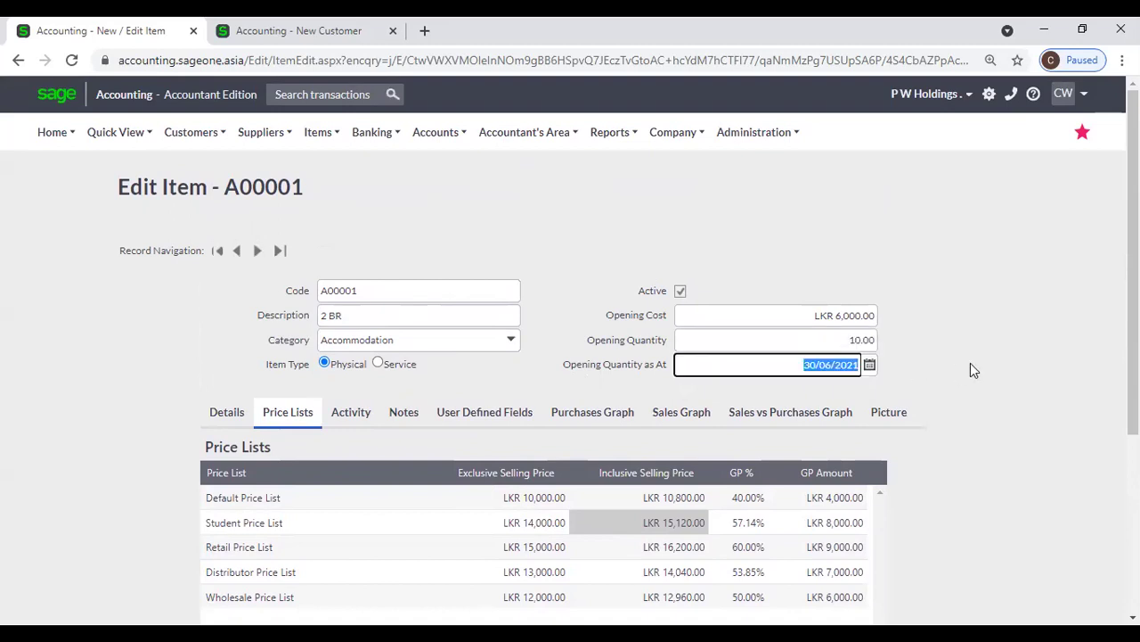
pyautogui.scroll(-3, 971, 363)
pyautogui.click(507, 549)
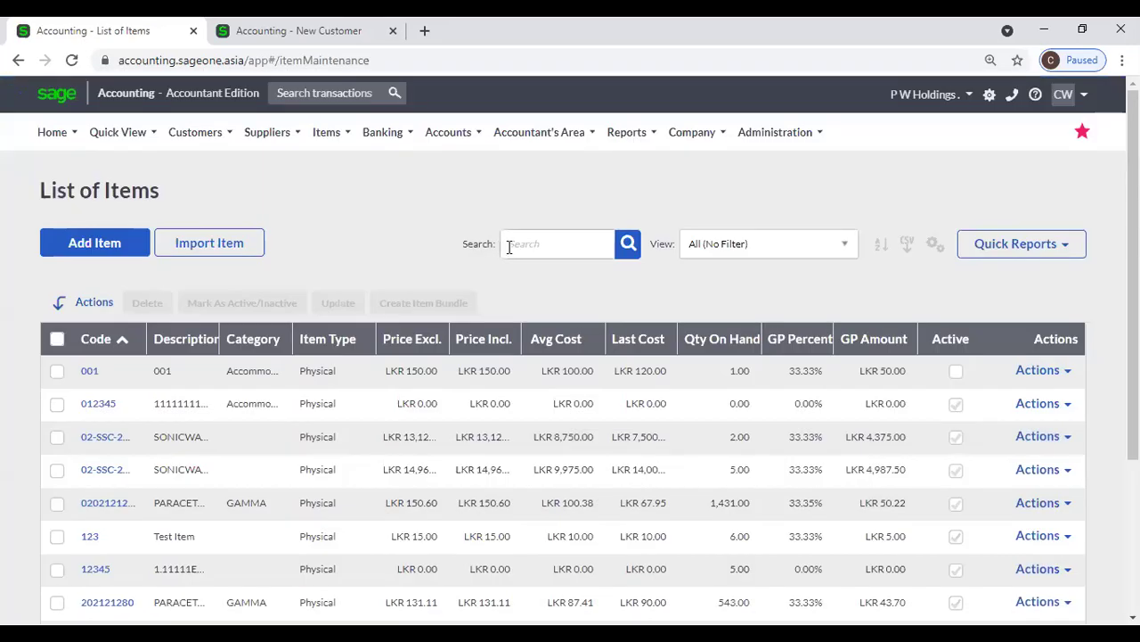
# - Search the item list for A0001, and broaden the search to A000
pyautogui.click(534, 249)
pyautogui.write('A0001')
pyautogui.press('Return')
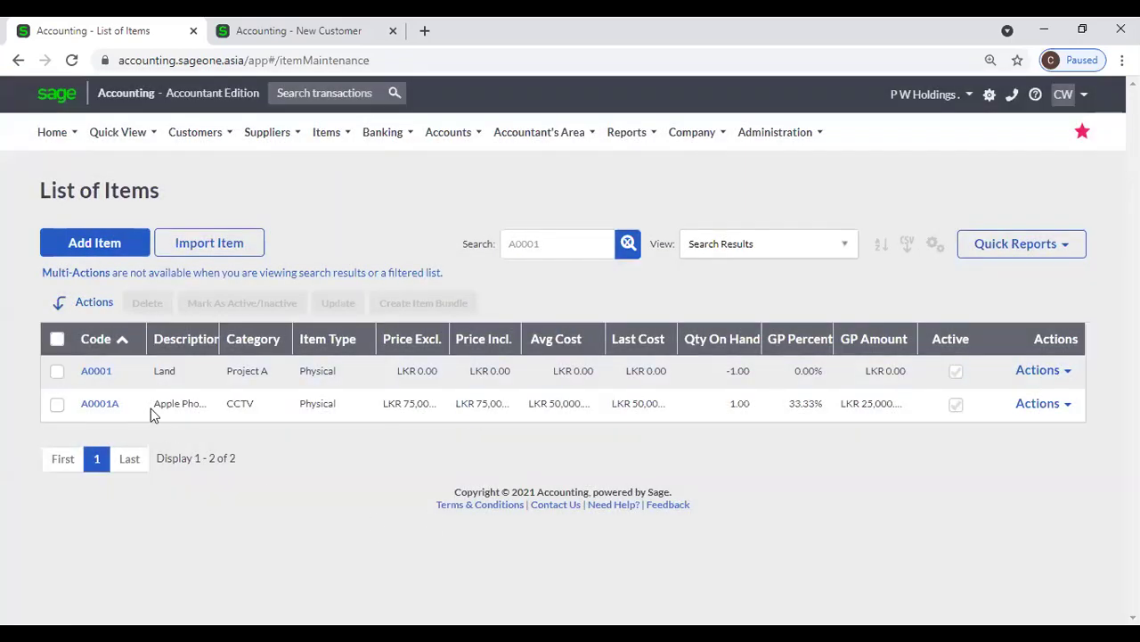
pyautogui.click(563, 242)
pyautogui.press('BackSpace')
pyautogui.press('Return')
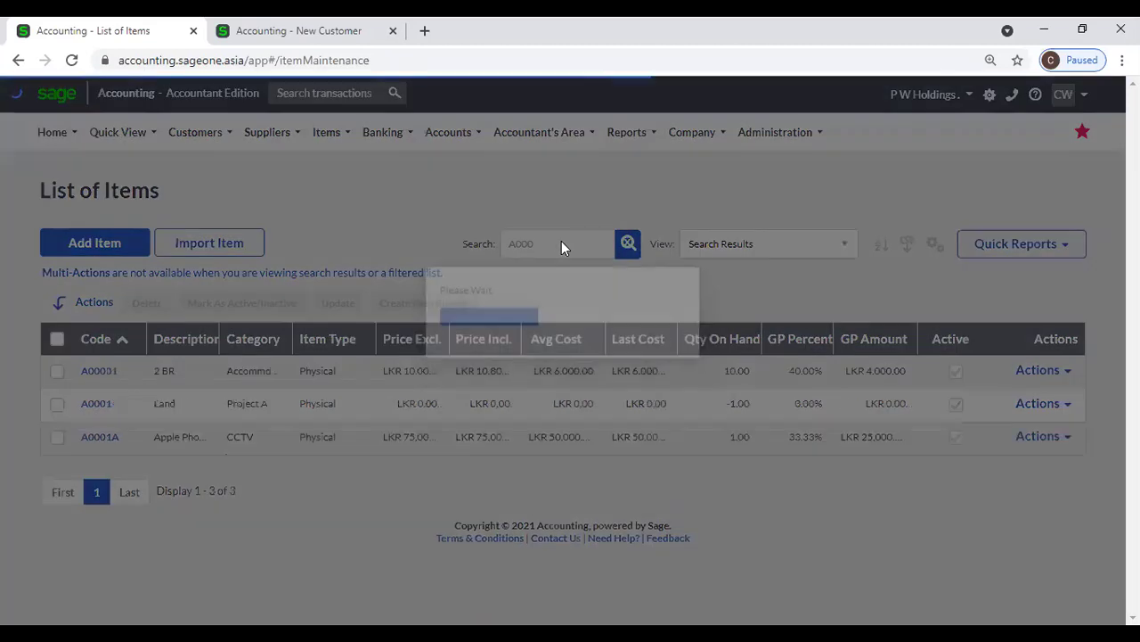
# - Open item A00001 from the search results and review its prices per price list
pyautogui.click(102, 373)
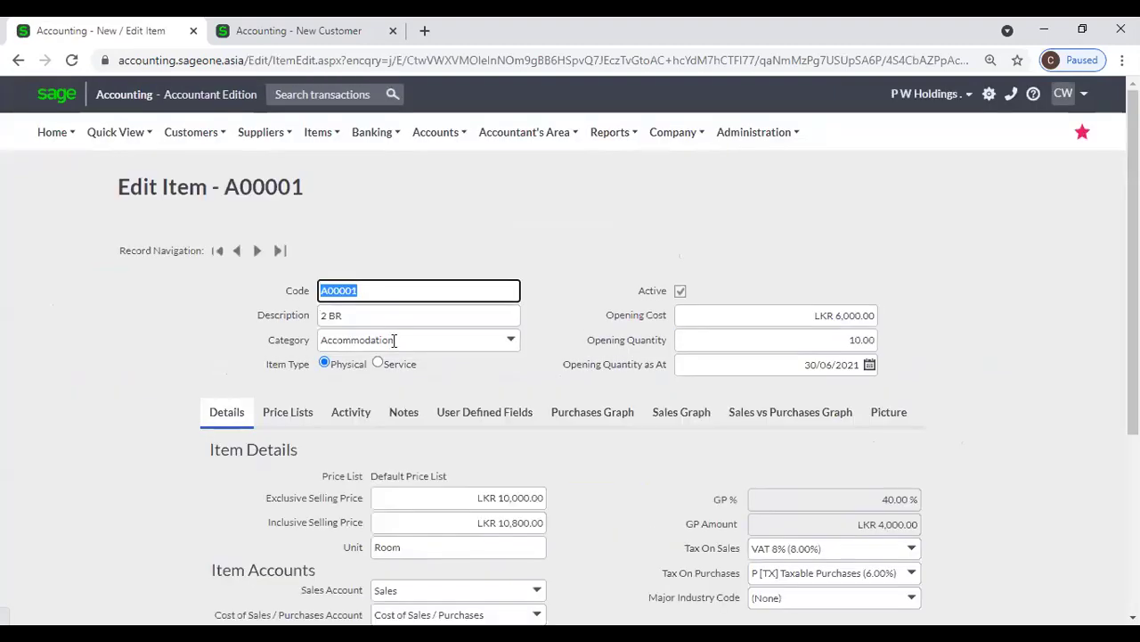
pyautogui.click(294, 412)
pyautogui.scroll(-2, 401, 415)
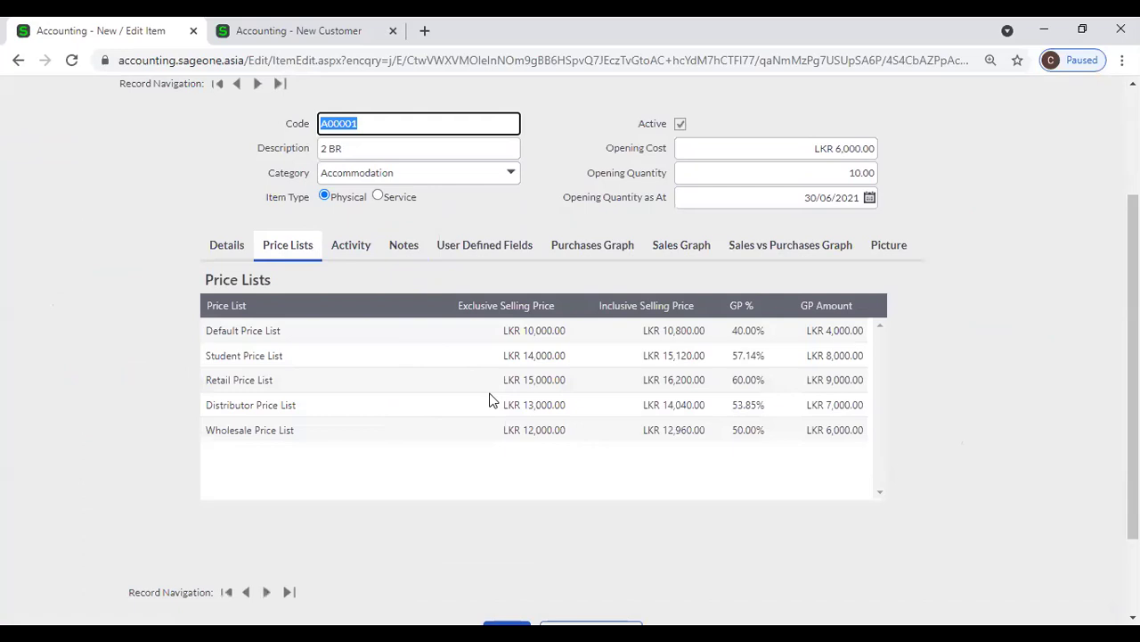
# - Open the list of customers in the other browser tab
pyautogui.hotkey('ctrl', 'Tab')
pyautogui.scroll(1, 264, 162)
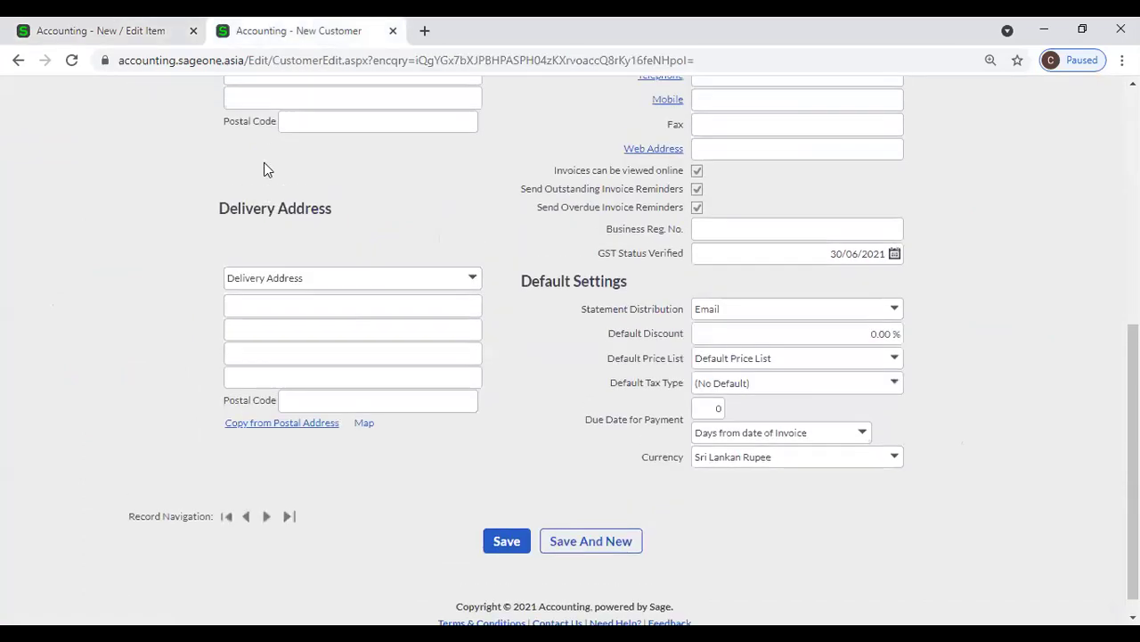
pyautogui.scroll(10, 264, 169)
pyautogui.click(190, 132)
pyautogui.moveTo(198, 189)
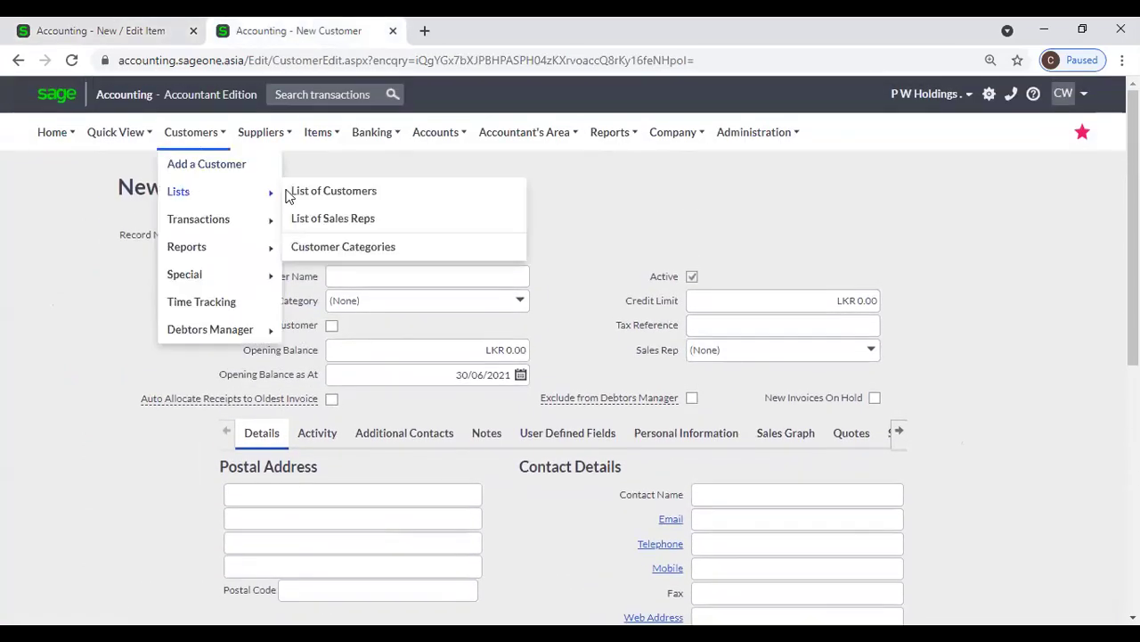
pyautogui.click(305, 193)
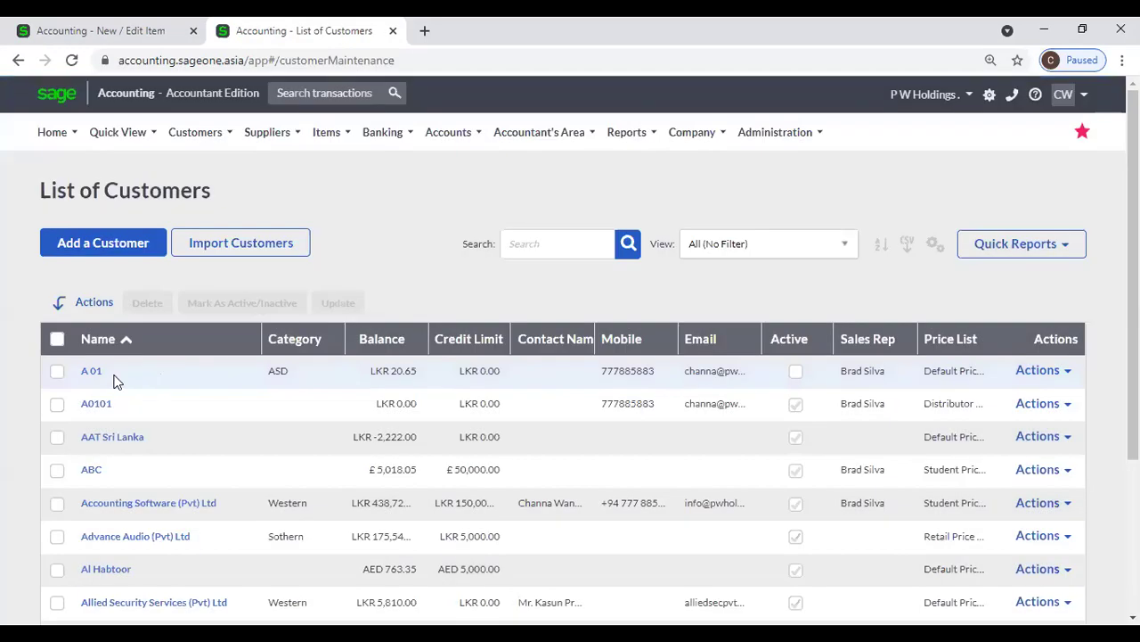
# - View customer A 01's record, return to the customer list and widen the Price List column to read each customer's price list
pyautogui.click(93, 376)
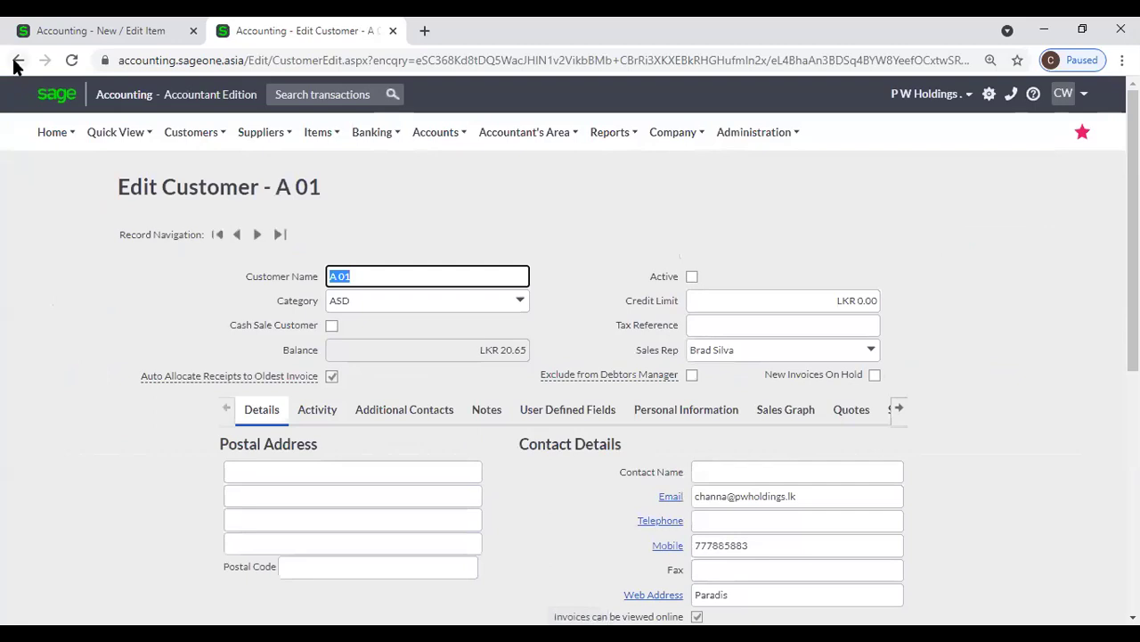
pyautogui.click(16, 60)
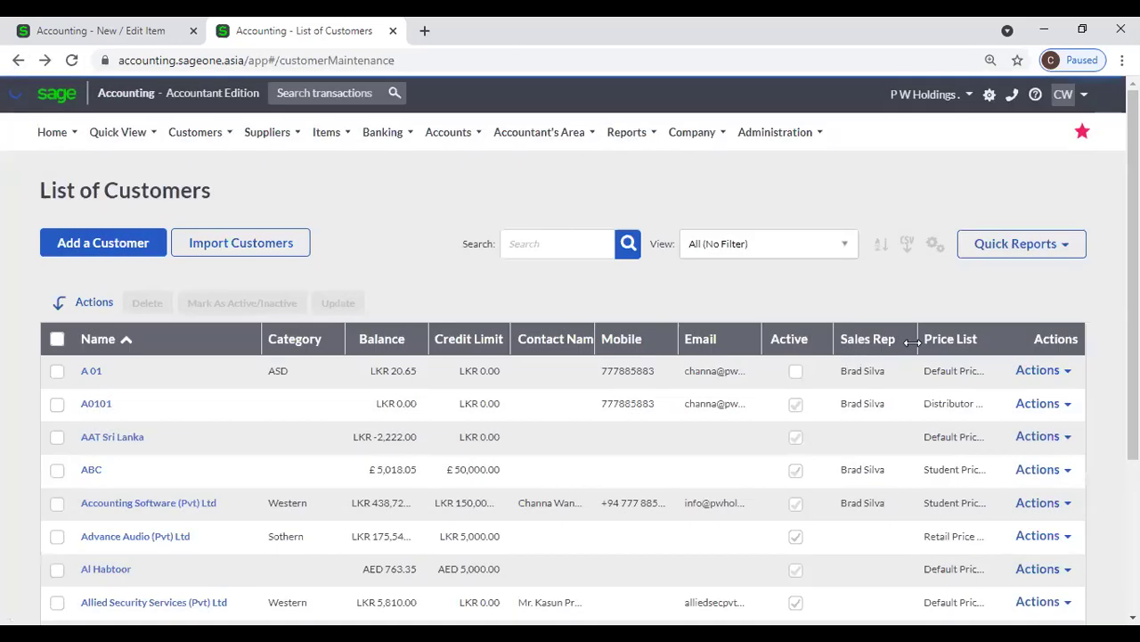
pyautogui.moveTo(912, 342); pyautogui.dragTo(894, 342)
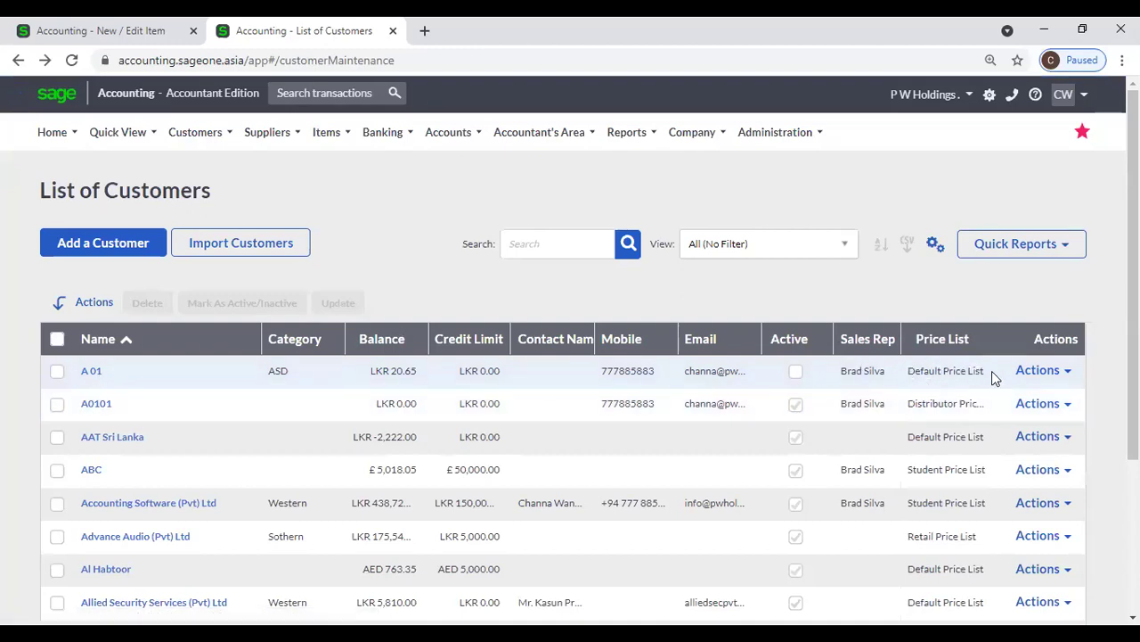
# - Start an invoice for customer A 01 and add item A00001 to its first line
pyautogui.click(1062, 373)
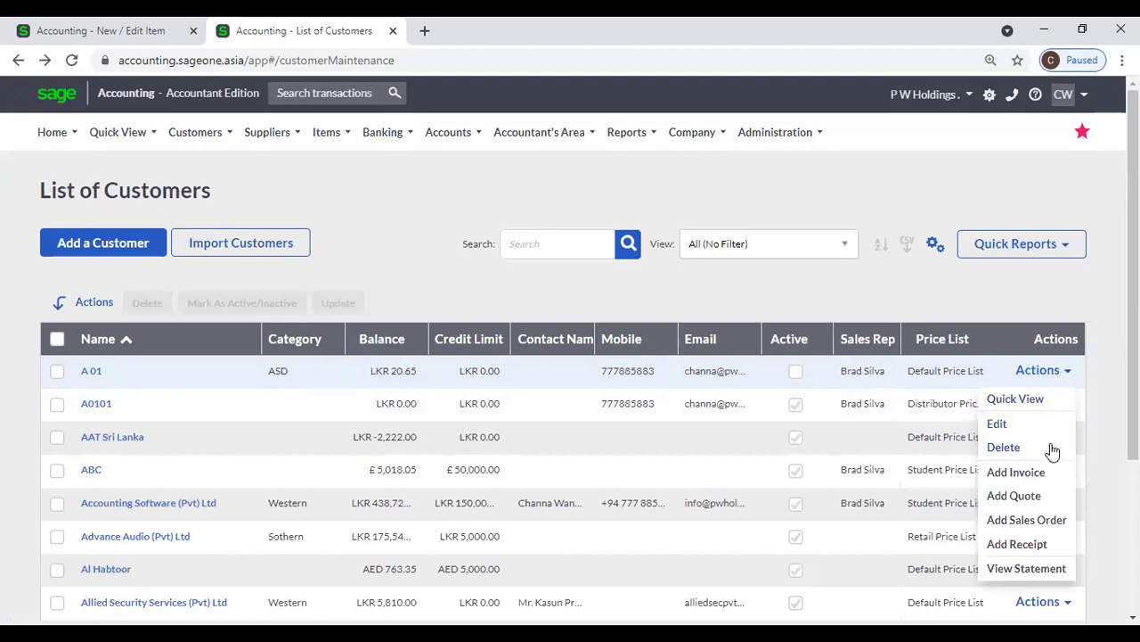
pyautogui.click(1046, 477)
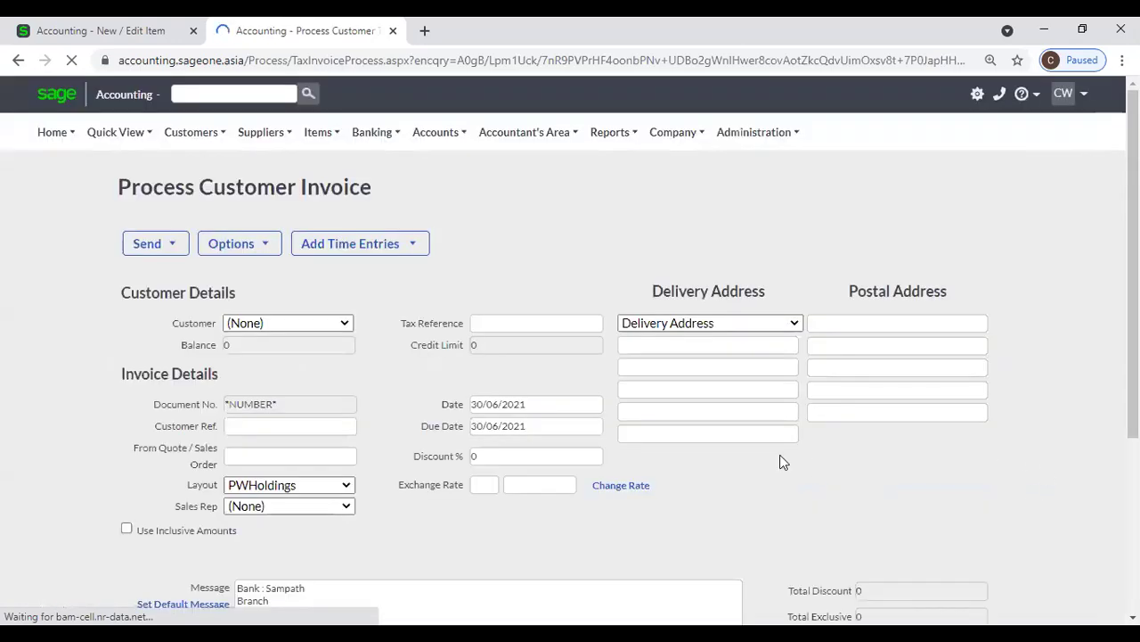
pyautogui.scroll(-3, 483, 365)
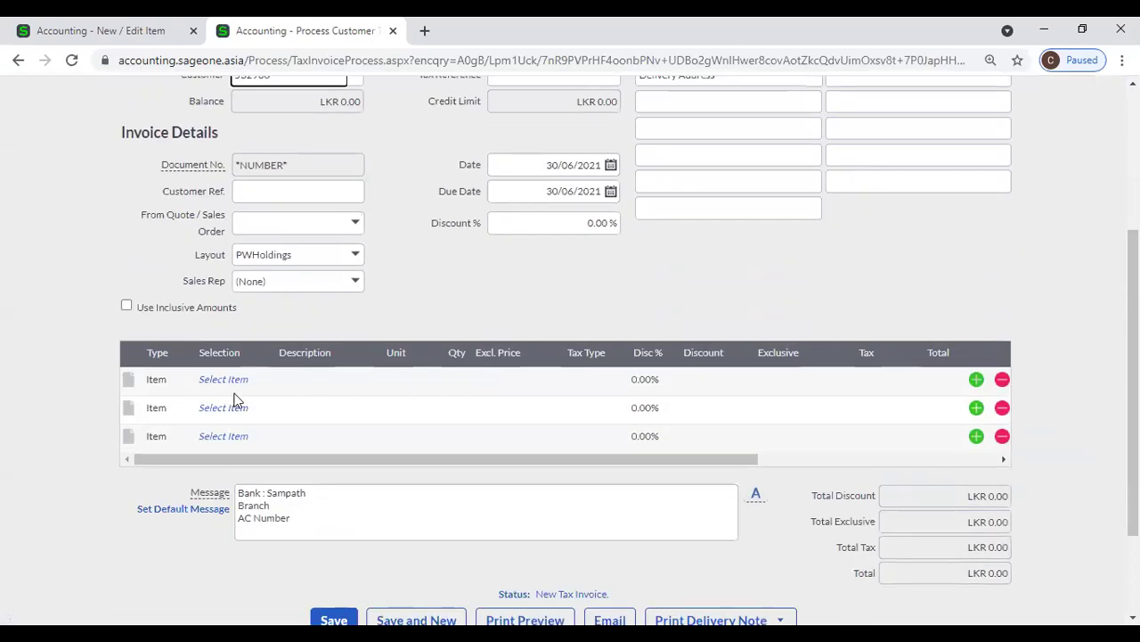
pyautogui.click(550, 398)
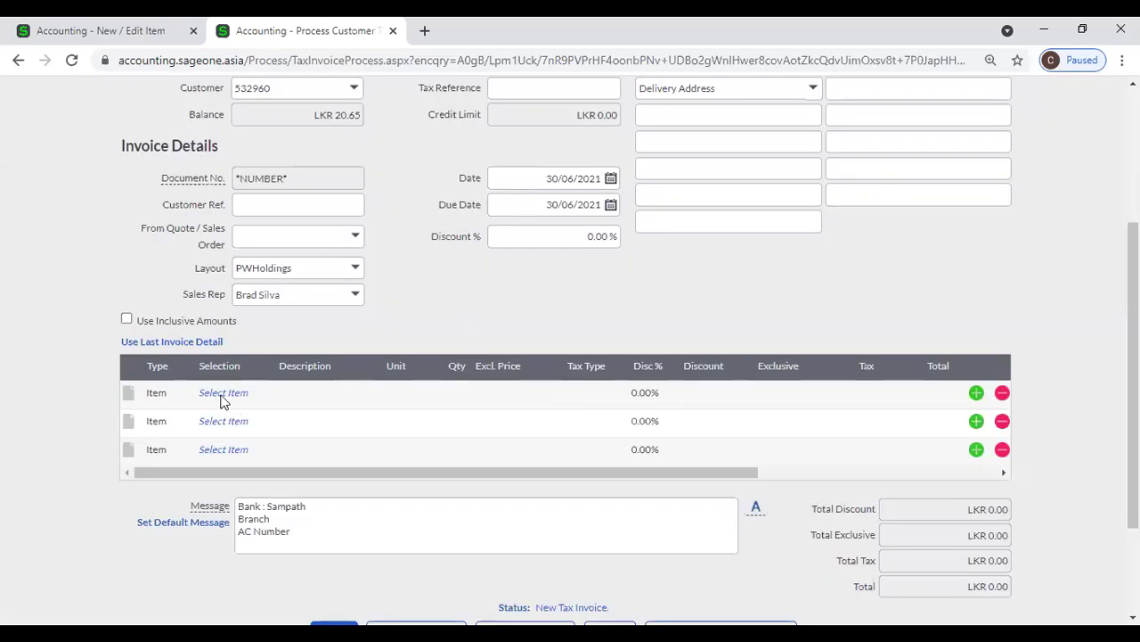
pyautogui.click(223, 393)
pyautogui.write('A')
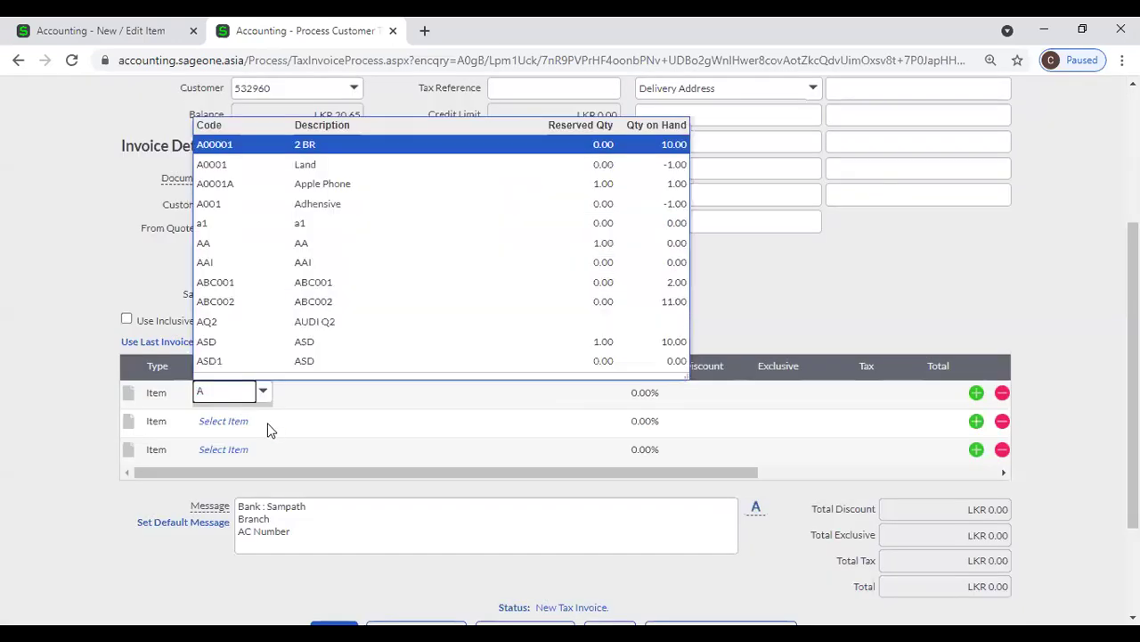
pyautogui.write('0')
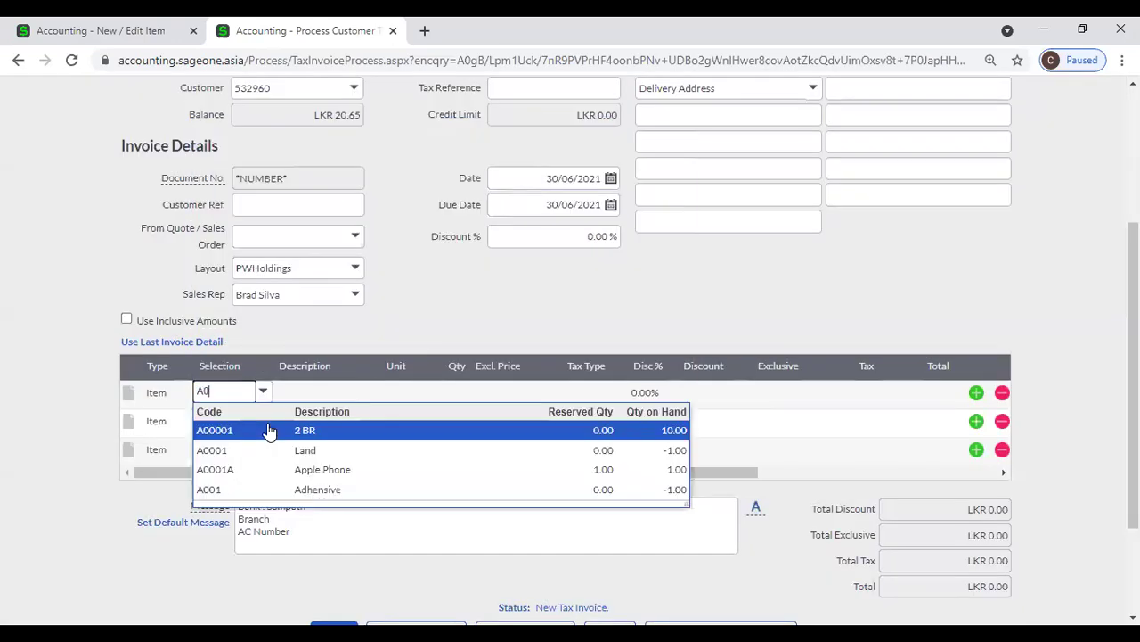
pyautogui.click(326, 437)
pyautogui.press('Tab')
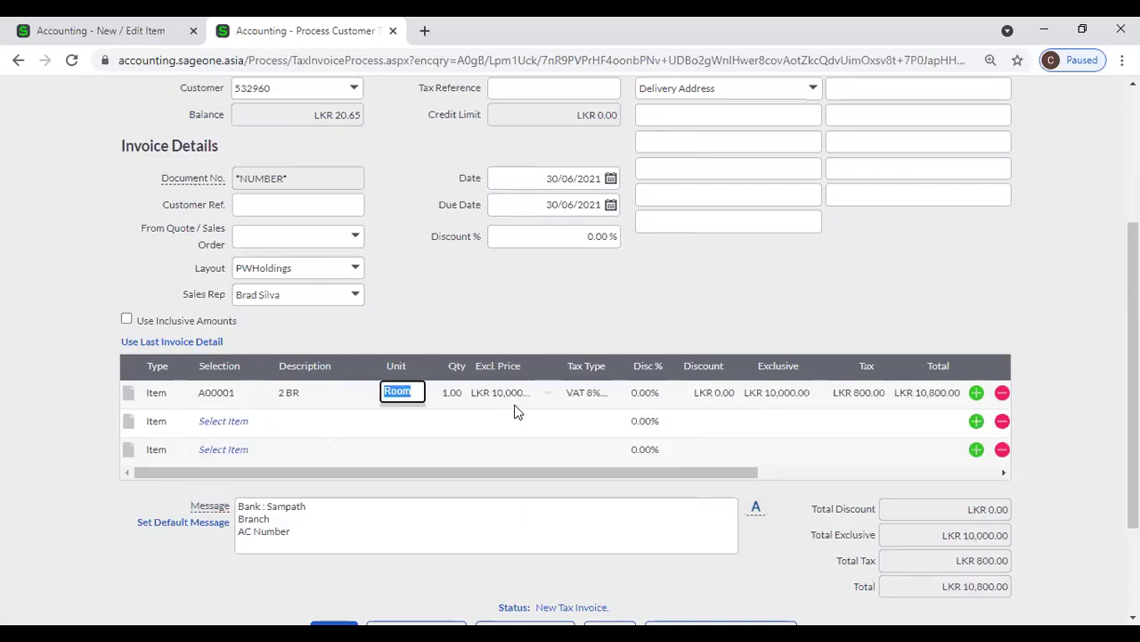
# - Compare the invoice line's price with item A00001's prices per price list in the other browser tab
pyautogui.click(167, 34)
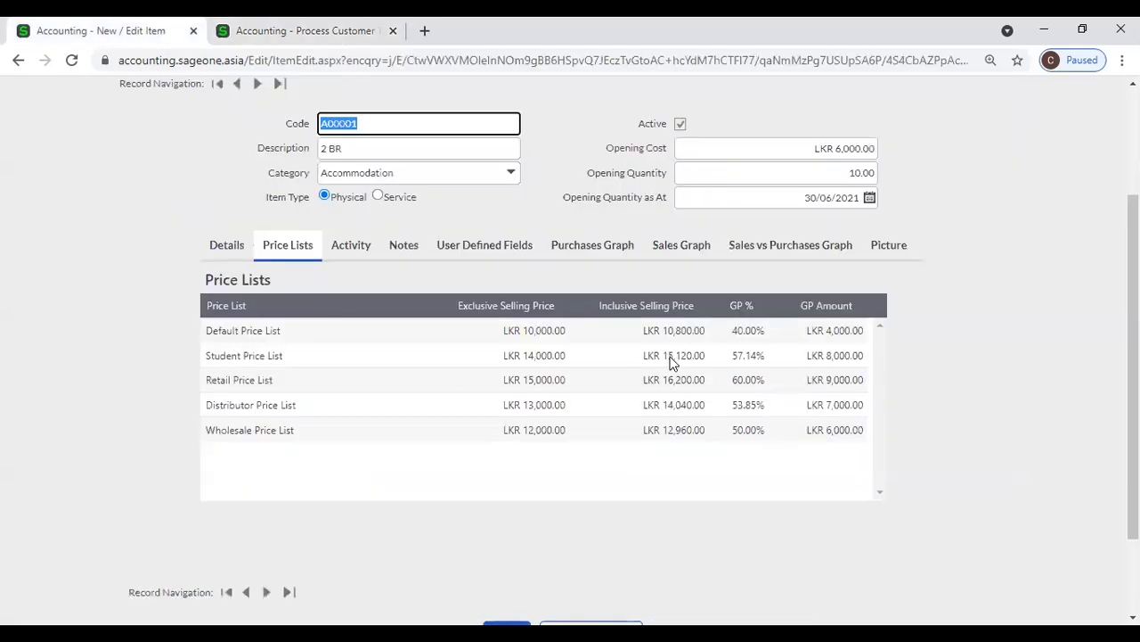
pyautogui.click(225, 40)
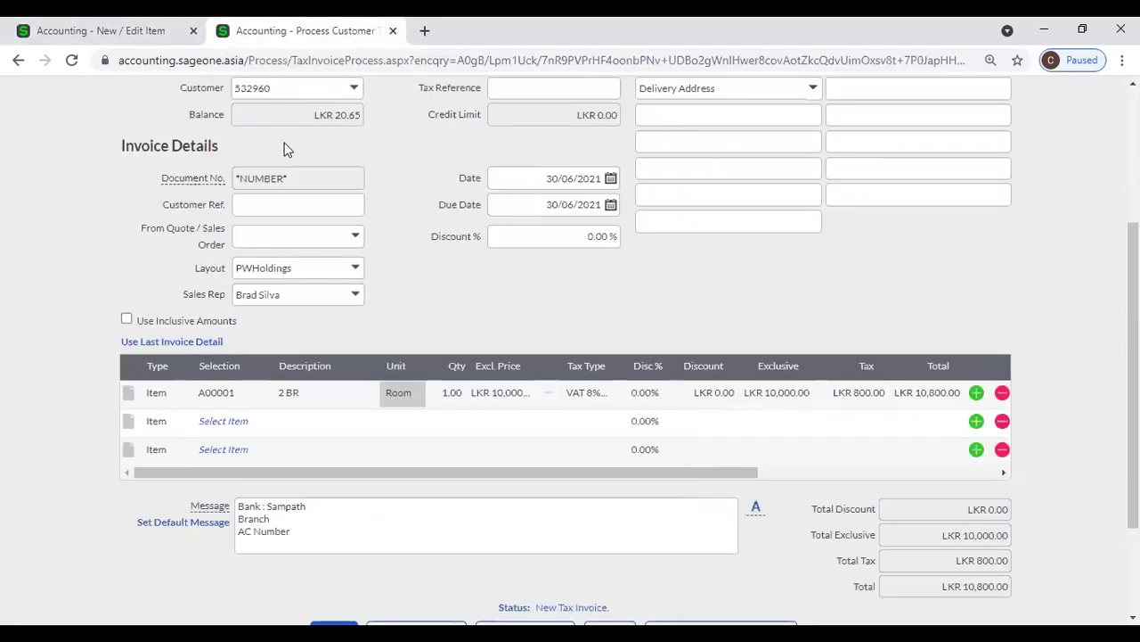
pyautogui.scroll(1, 285, 147)
pyautogui.scroll(-2, 280, 214)
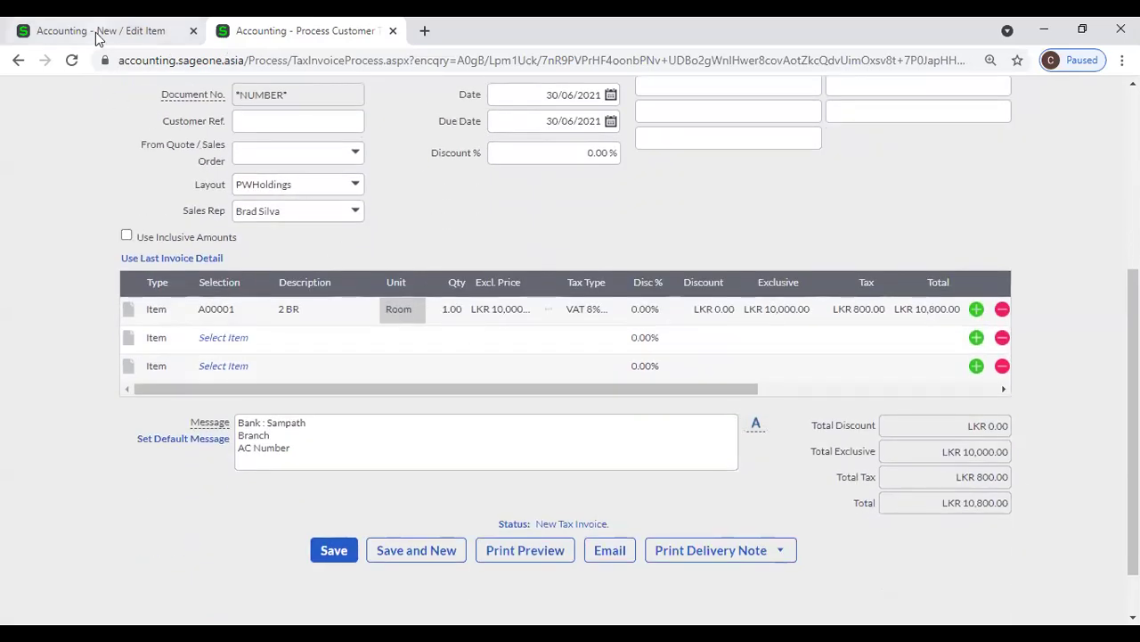
# - Abandon the unsaved invoice and start a new one for customer A0101 from the customer list
pyautogui.click(17, 60)
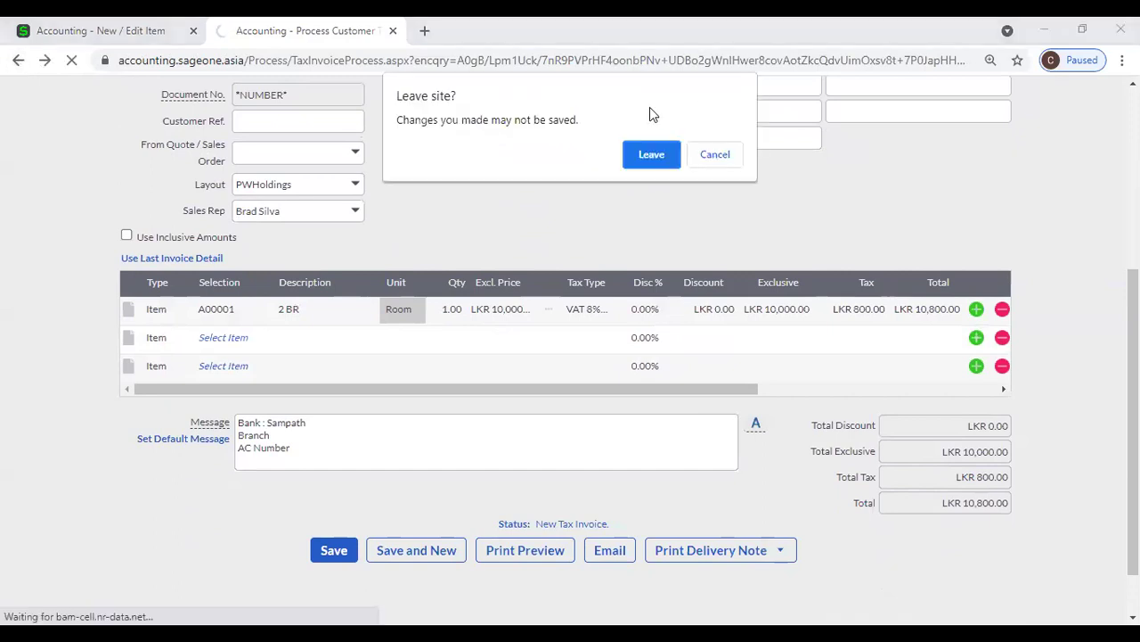
pyautogui.click(657, 161)
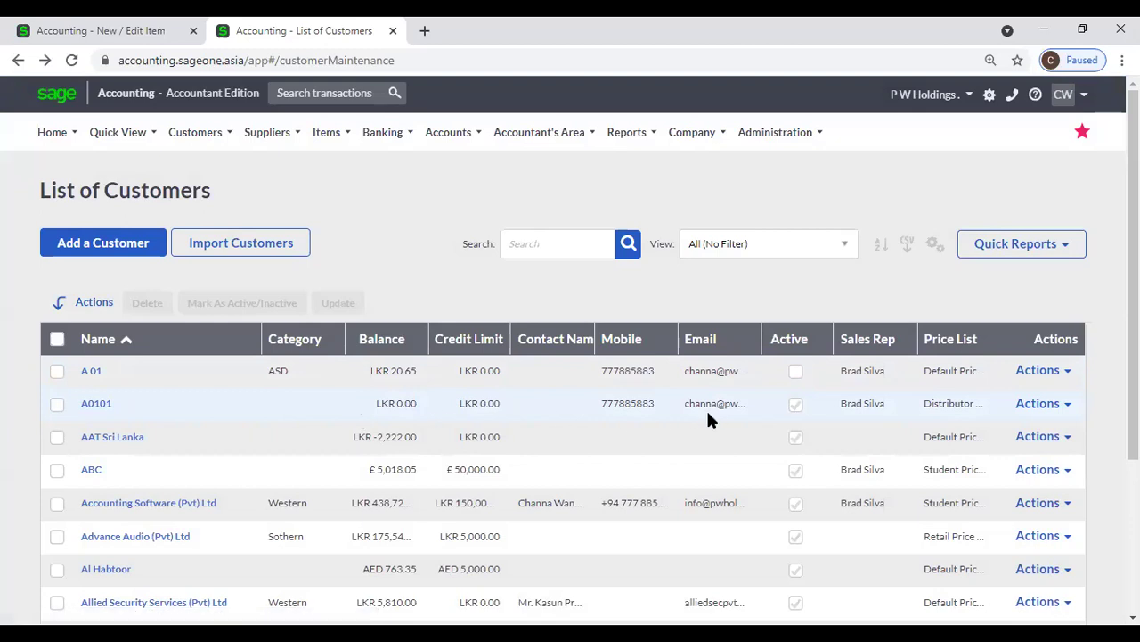
pyautogui.click(1063, 407)
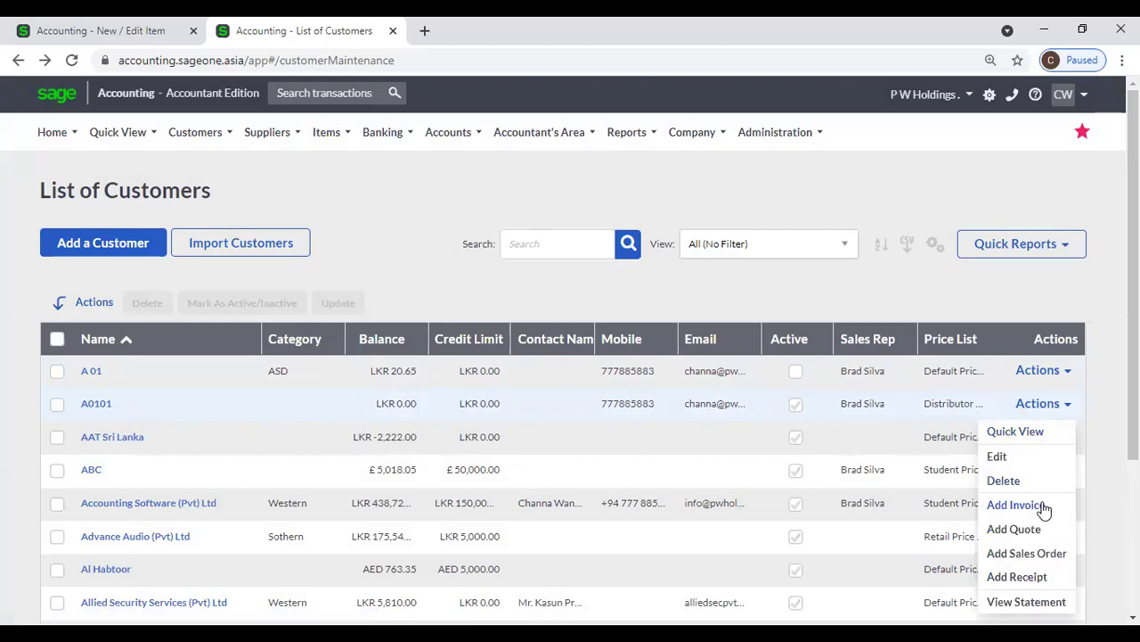
pyautogui.click(1016, 505)
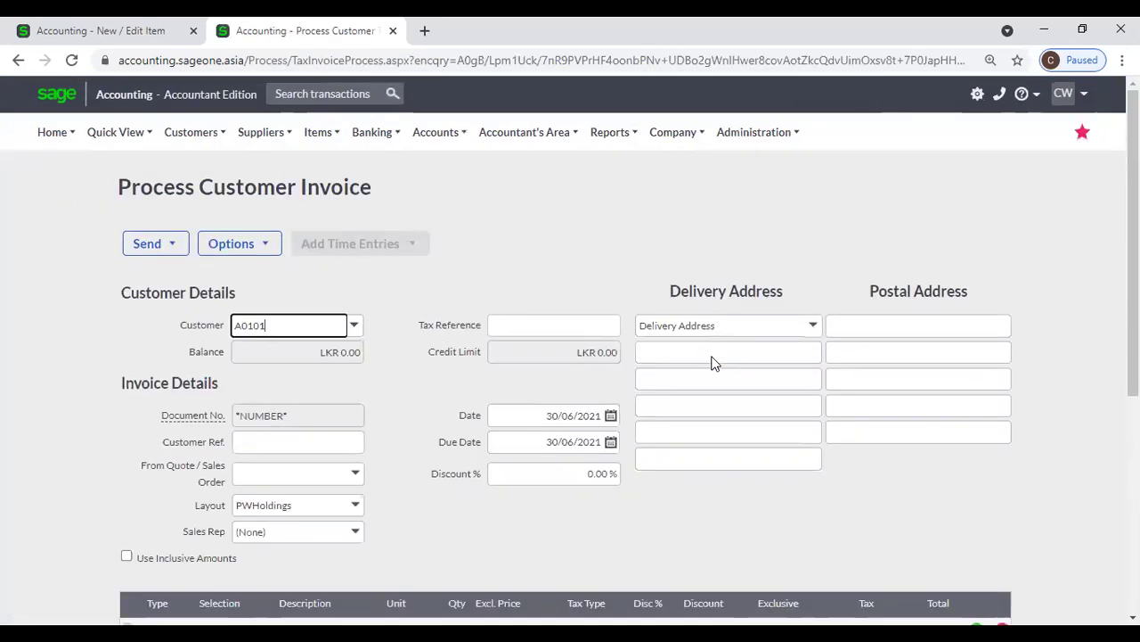
# - Add item A00001 (2 BR) to the first line of customer A0101's invoice
pyautogui.scroll(-2, 713, 363)
pyautogui.scroll(-2, 713, 364)
pyautogui.click(231, 295)
pyautogui.write('a')
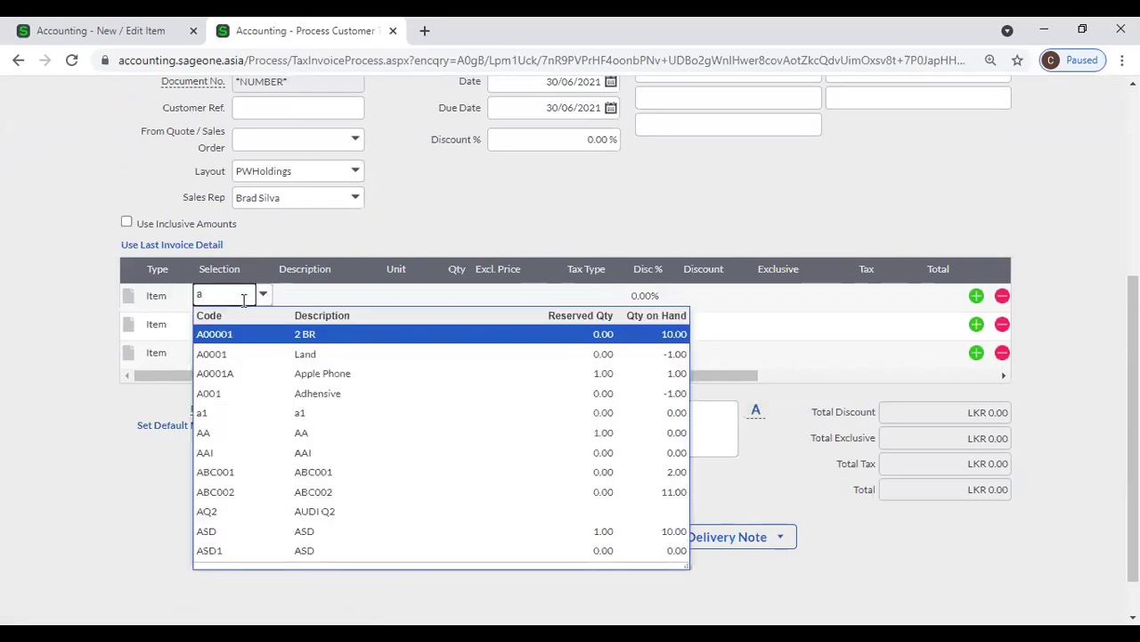
pyautogui.click(260, 333)
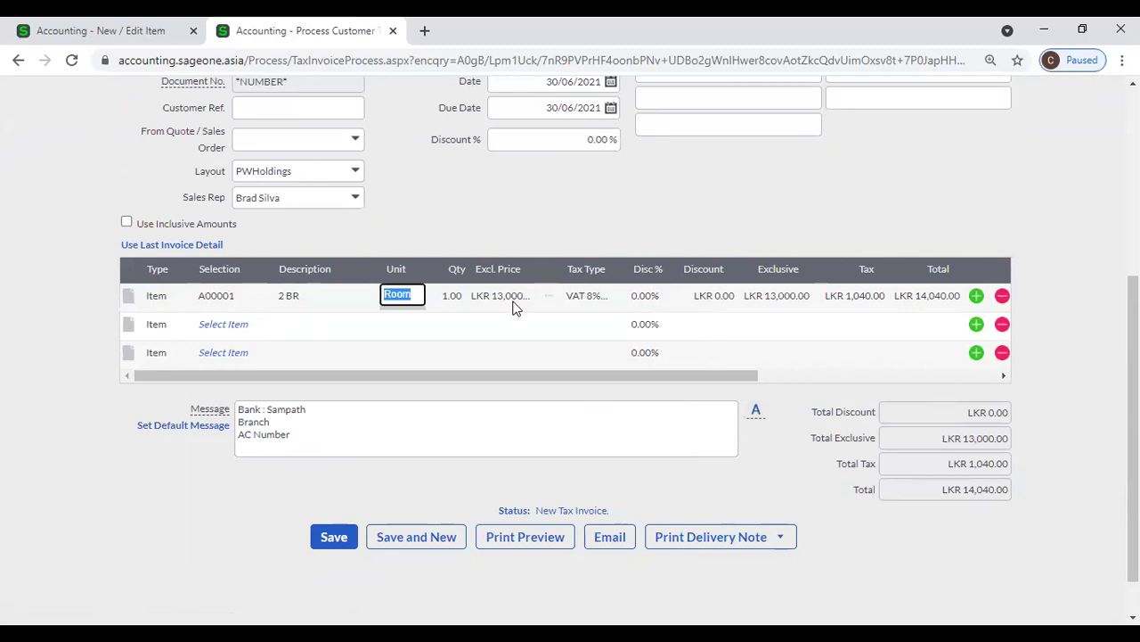
# - Compare the invoice line's price with item A00001's Distributor Price List price in the other browser tab
pyautogui.click(84, 30)
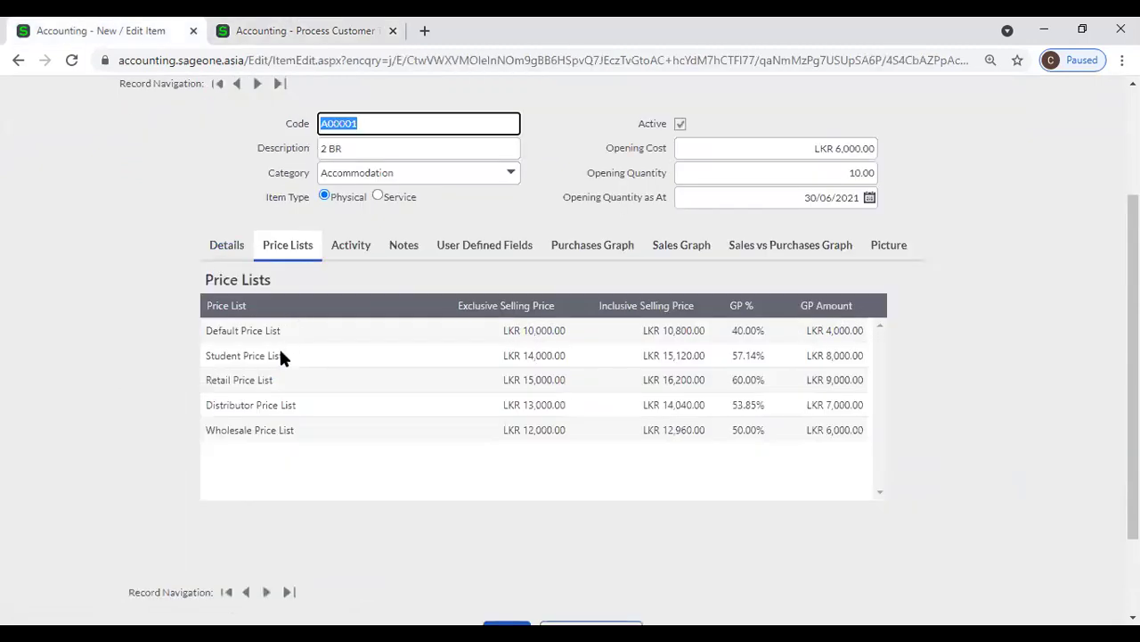
pyautogui.click(552, 405)
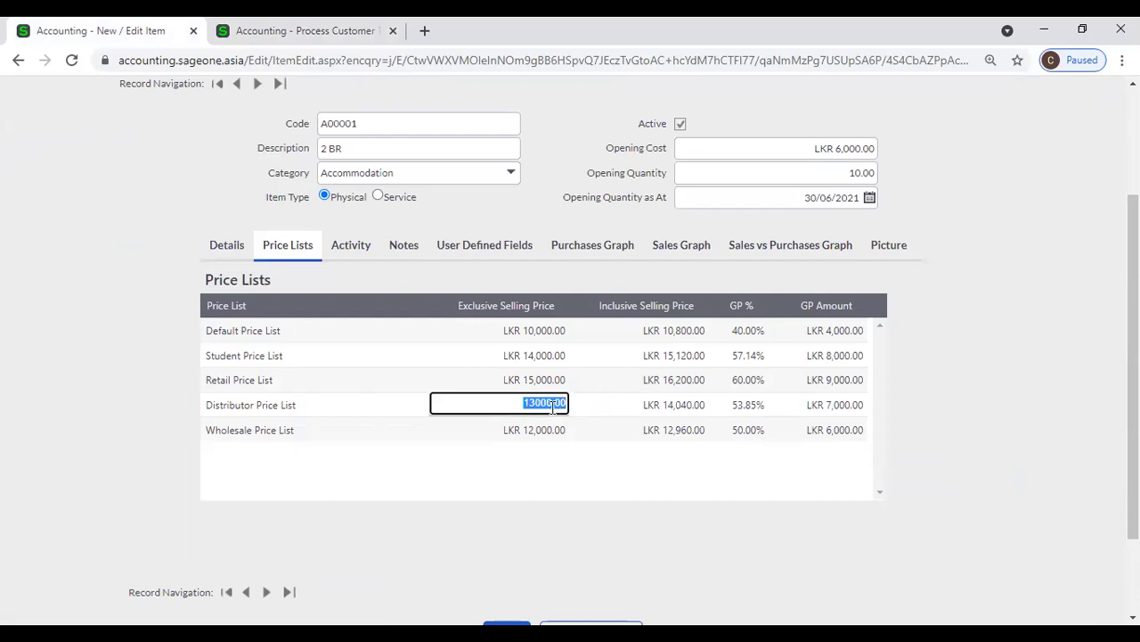
pyautogui.click(256, 32)
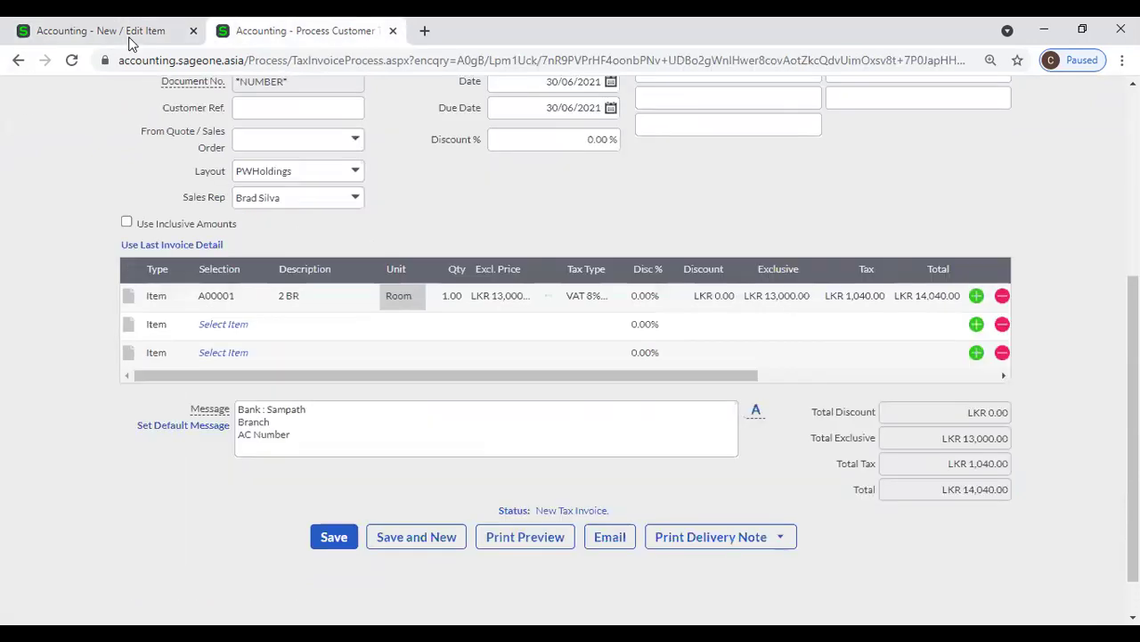
# - Abandon customer A0101's unsaved invoice and start a new one for customer ABC from the customer list
pyautogui.click(17, 60)
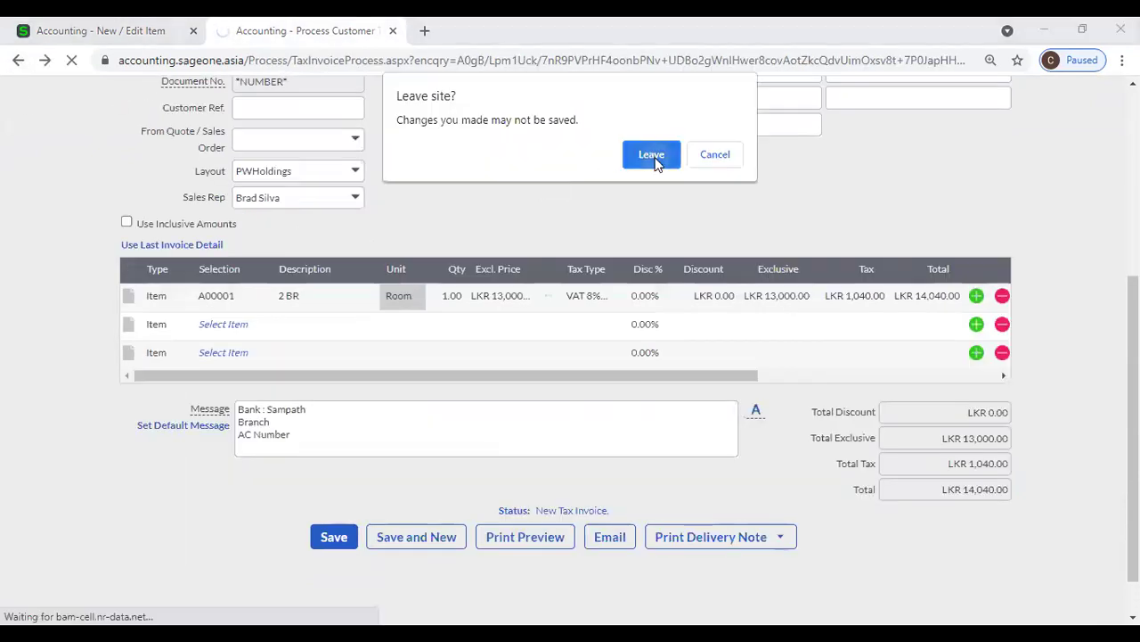
pyautogui.click(649, 153)
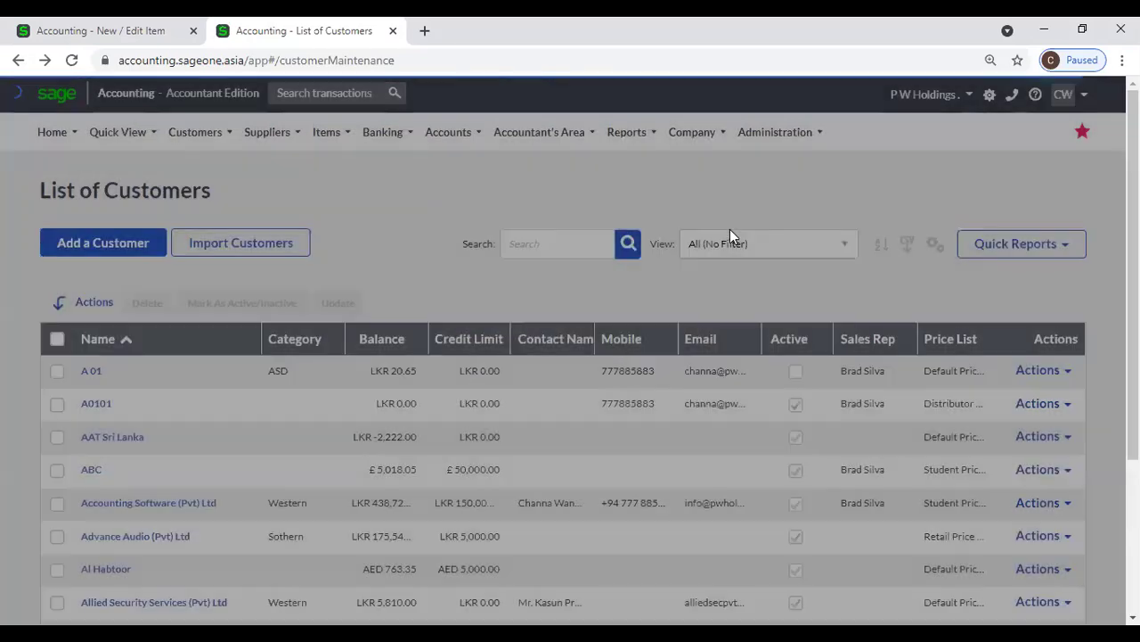
pyautogui.scroll(-1, 729, 229)
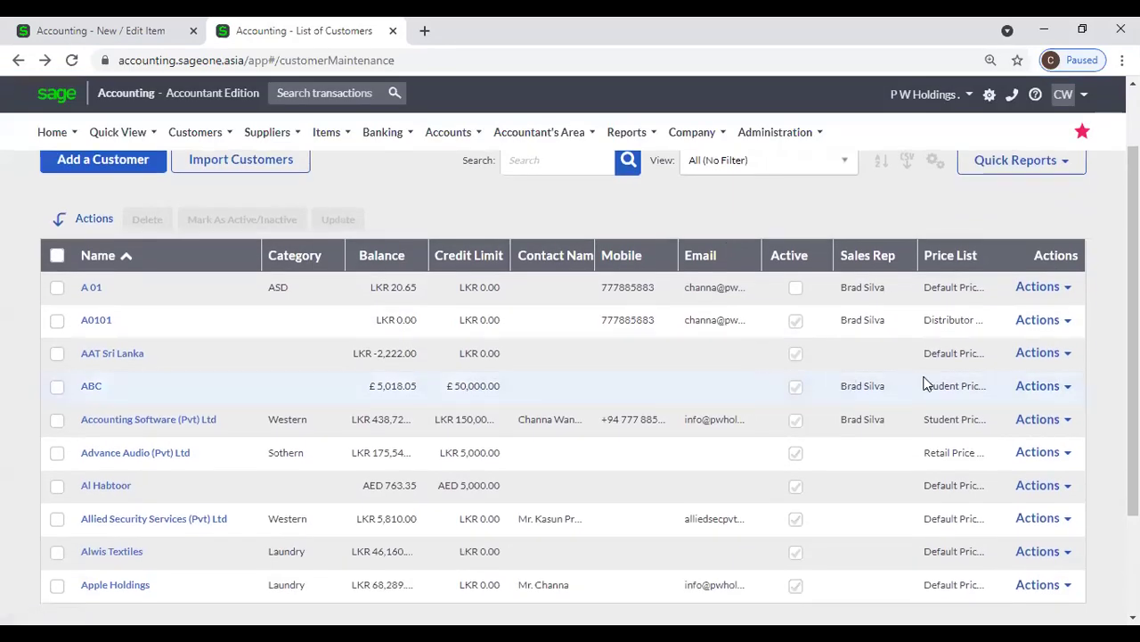
pyautogui.click(1067, 389)
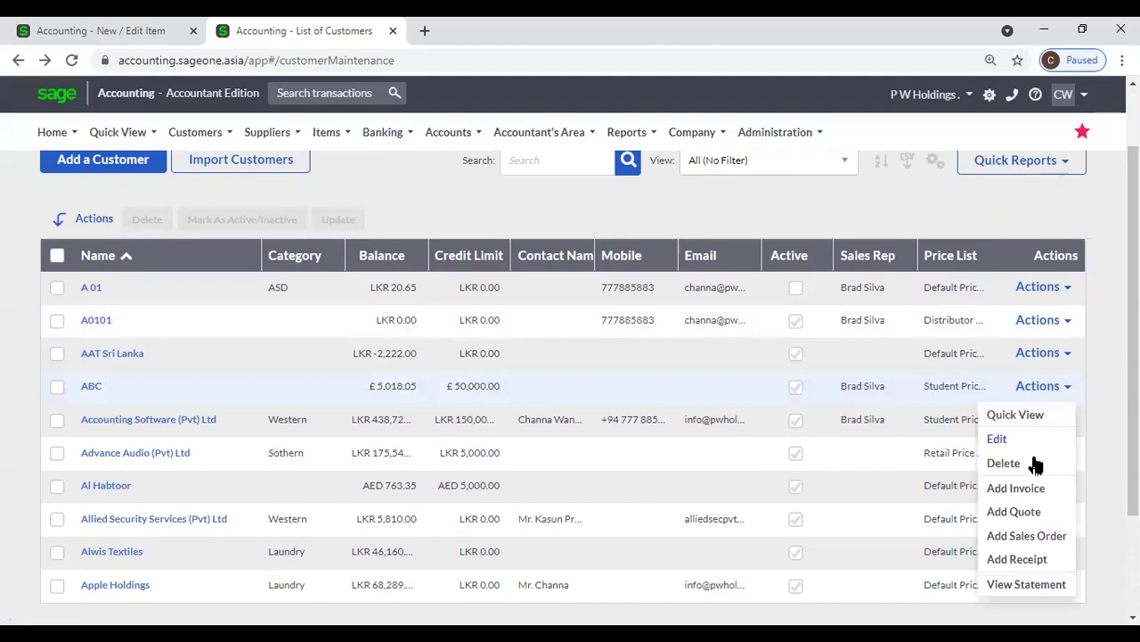
pyautogui.click(1025, 488)
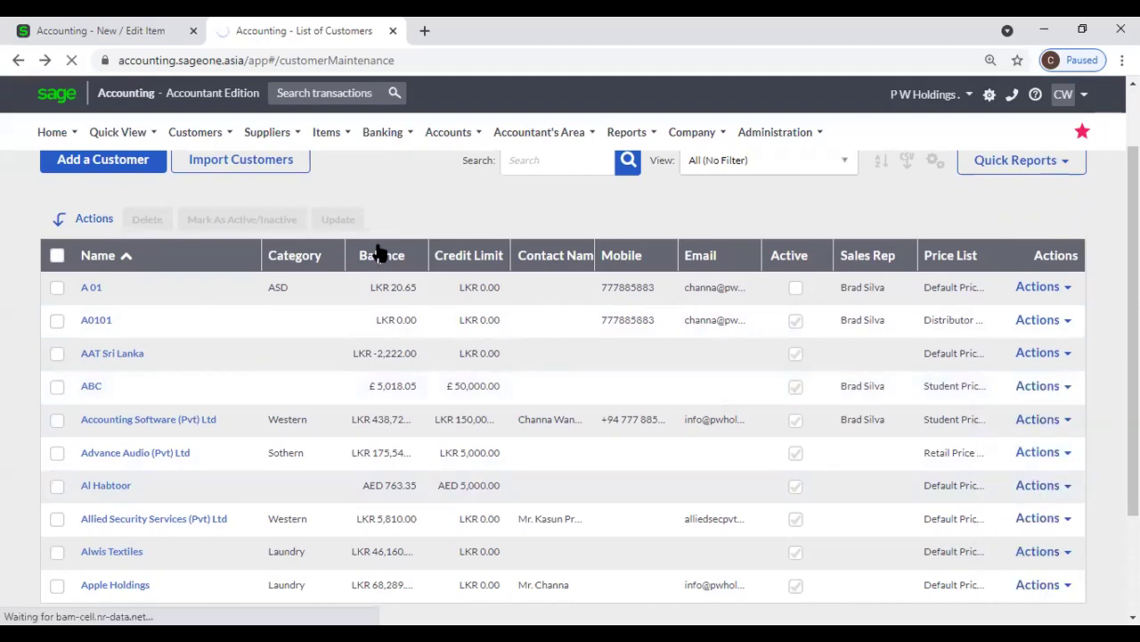
# - Add item A00001 to the first line of customer ABC's invoice and check the price and exchange rate
pyautogui.scroll(-3, 377, 249)
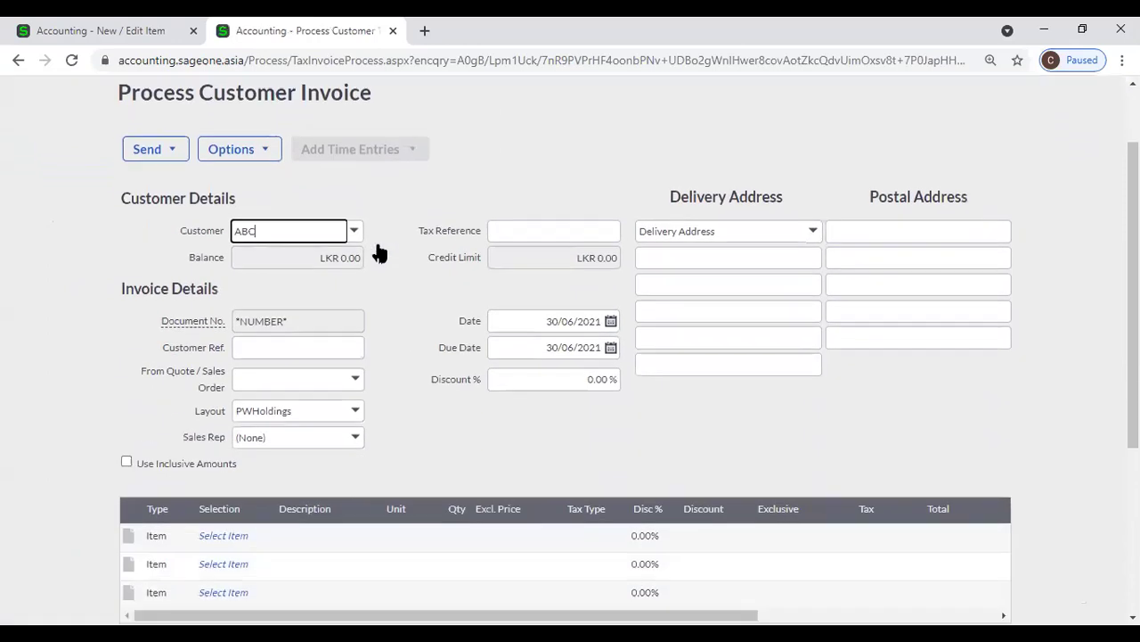
pyautogui.write('a')
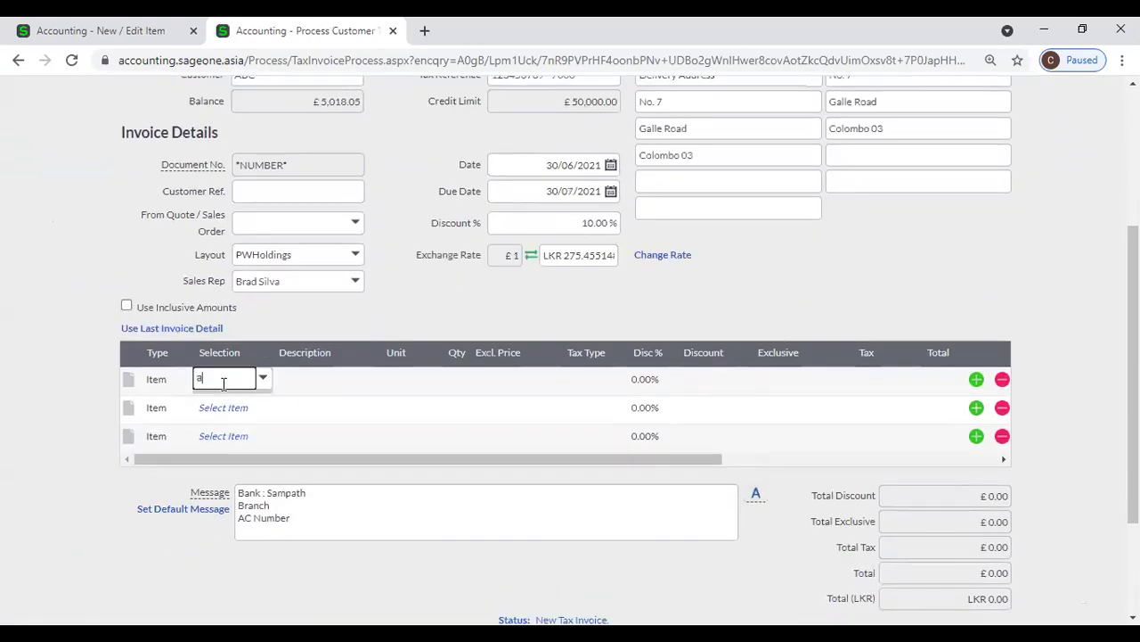
pyautogui.click(279, 133)
pyautogui.press('Tab')
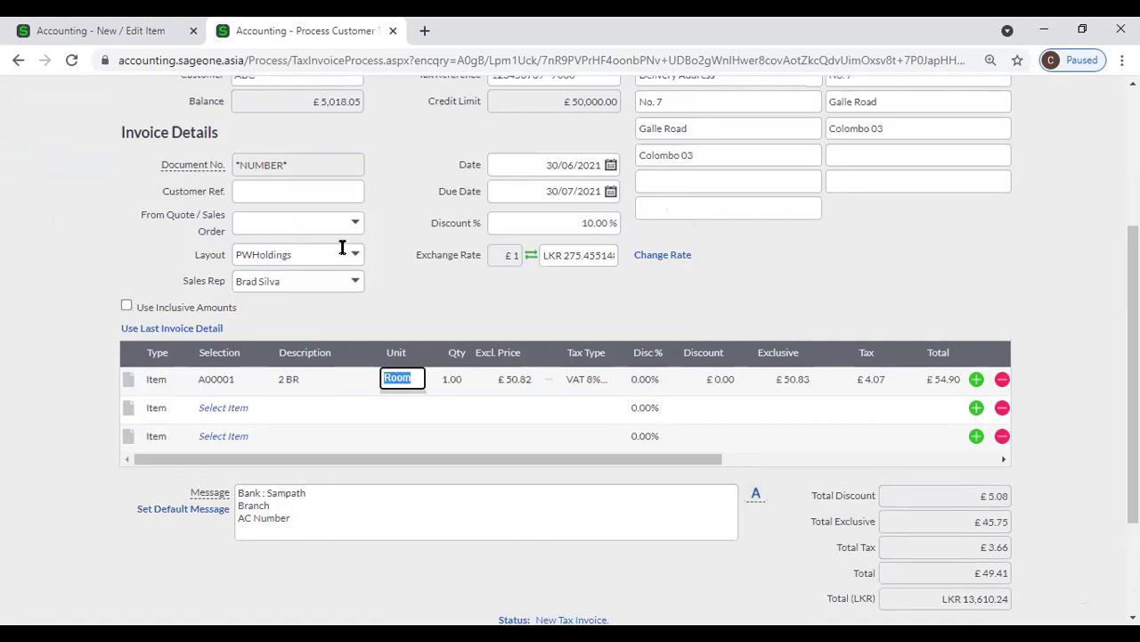
pyautogui.scroll(1, 527, 285)
pyautogui.scroll(1, 565, 357)
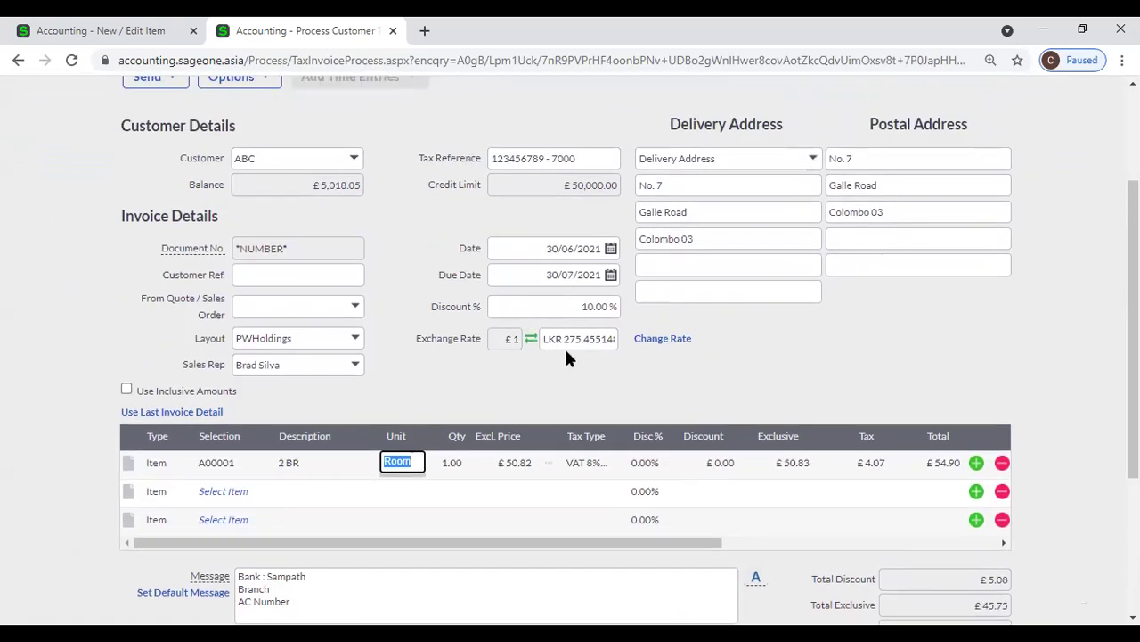
# - Abandon customer ABC's unsaved invoice and start a new one for Accounting Software (Pvt) Ltd from the customer list
pyautogui.click(17, 60)
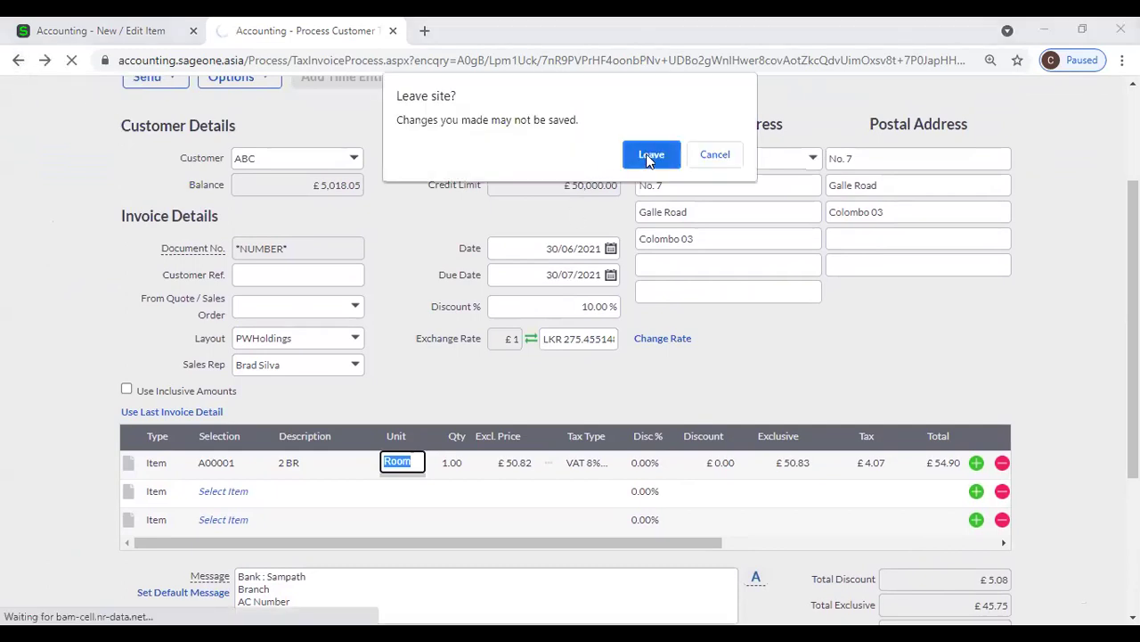
pyautogui.click(649, 154)
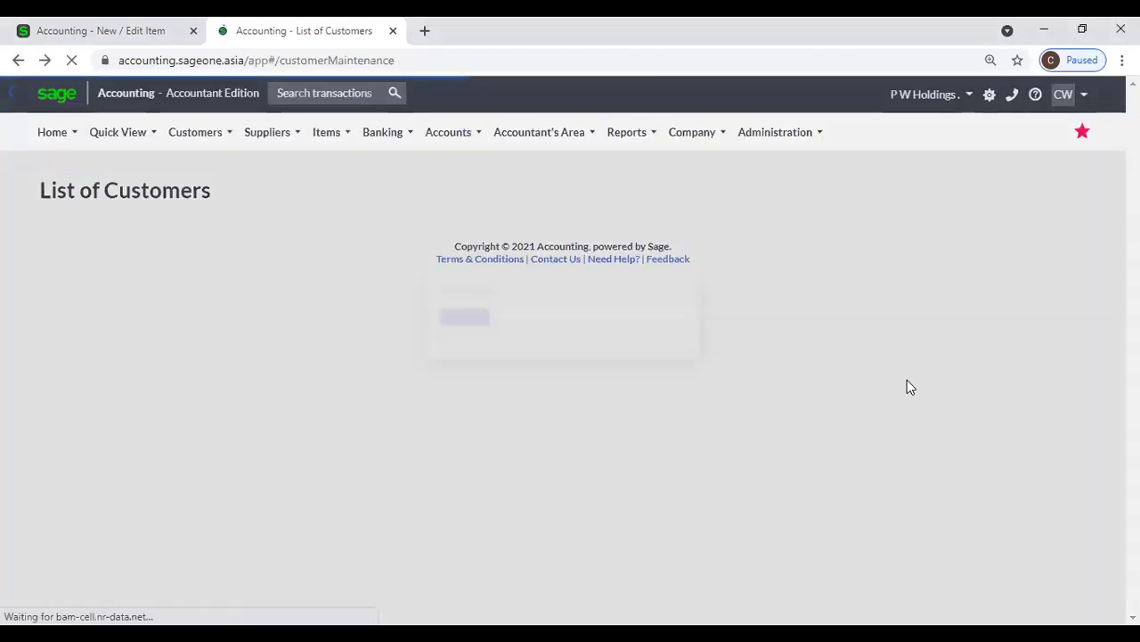
pyautogui.scroll(-3, 1011, 361)
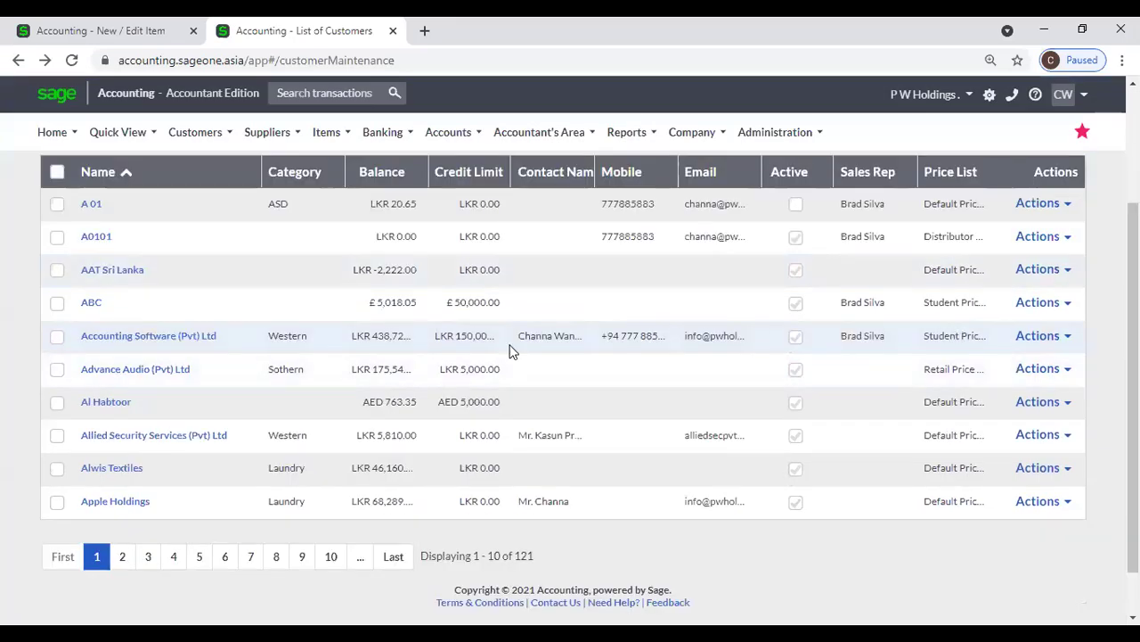
pyautogui.click(1065, 343)
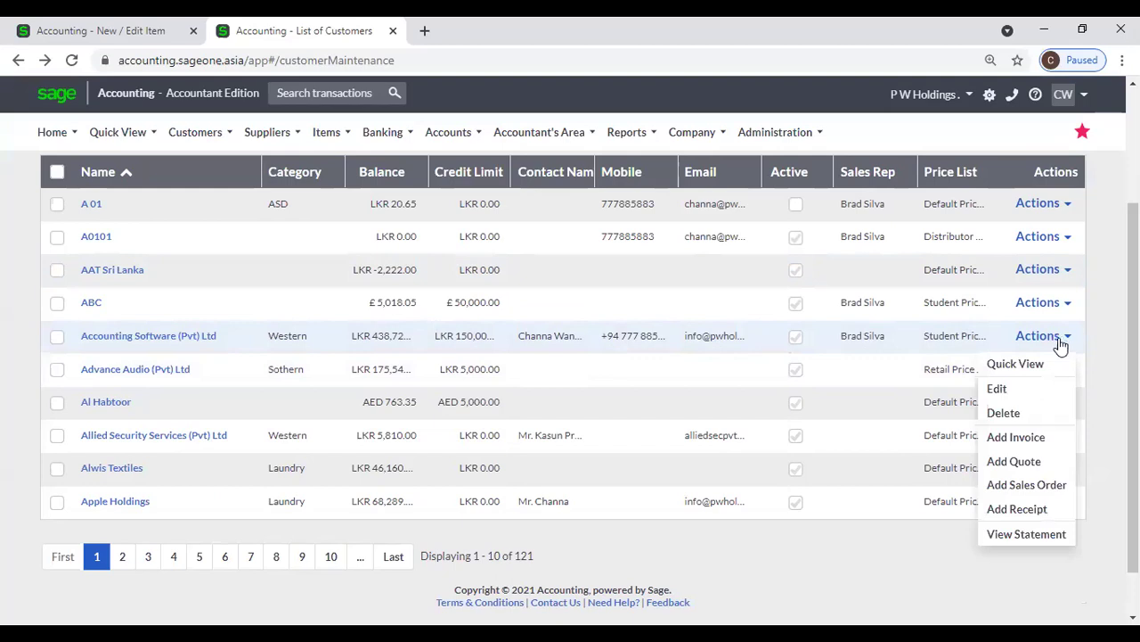
pyautogui.click(1018, 439)
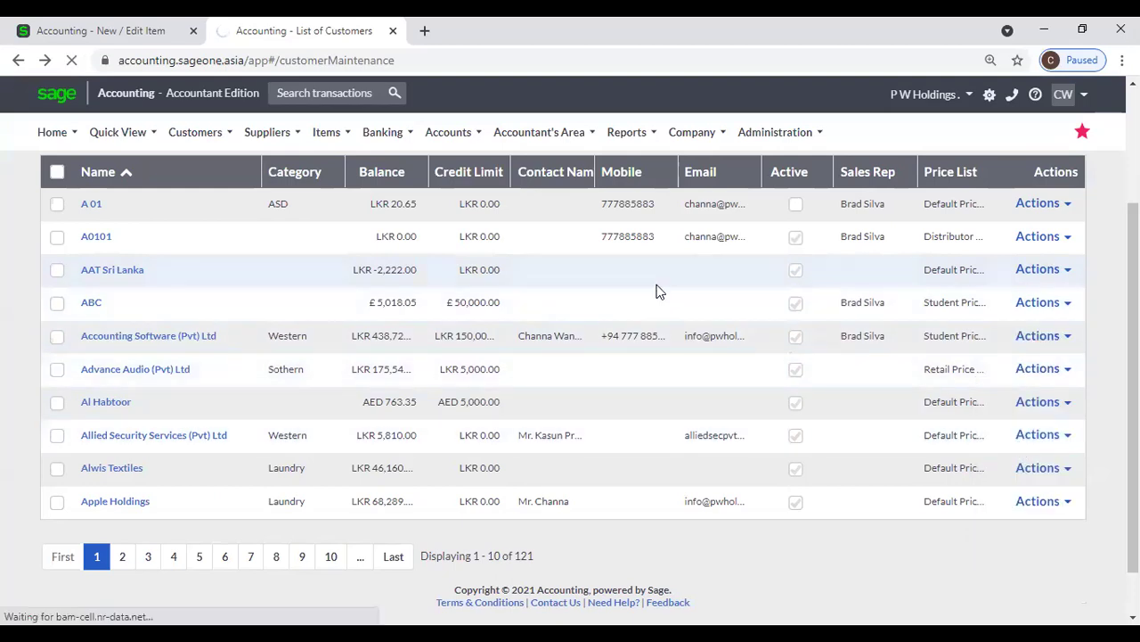
# - Add item A00001 to the first line of the Accounting Software (Pvt) Ltd invoice
pyautogui.scroll(-4, 657, 291)
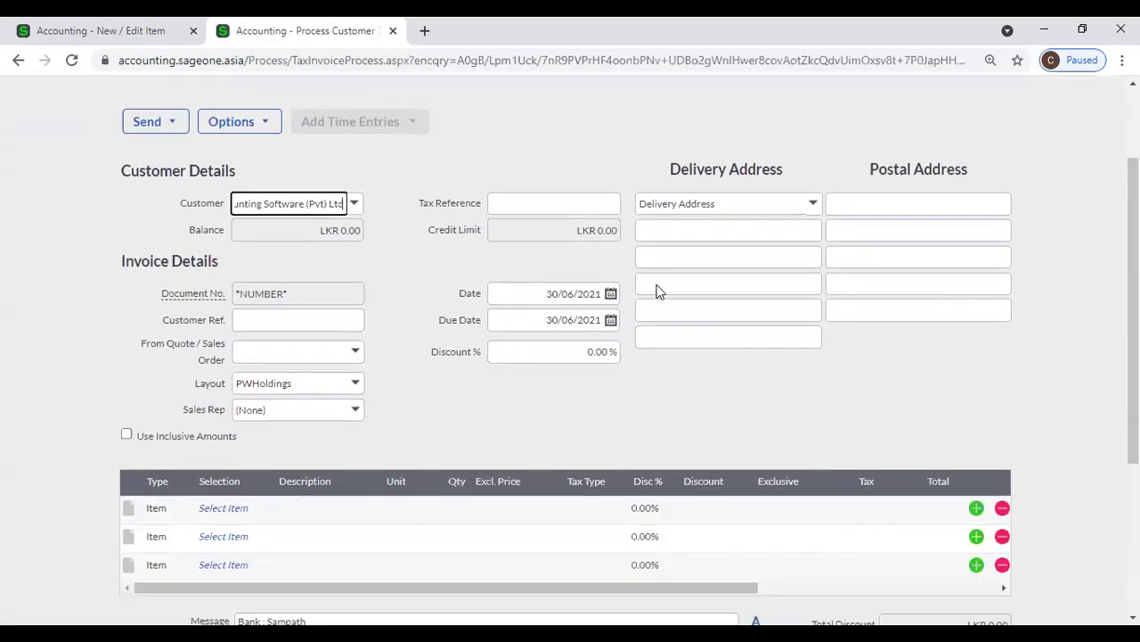
pyautogui.click(219, 299)
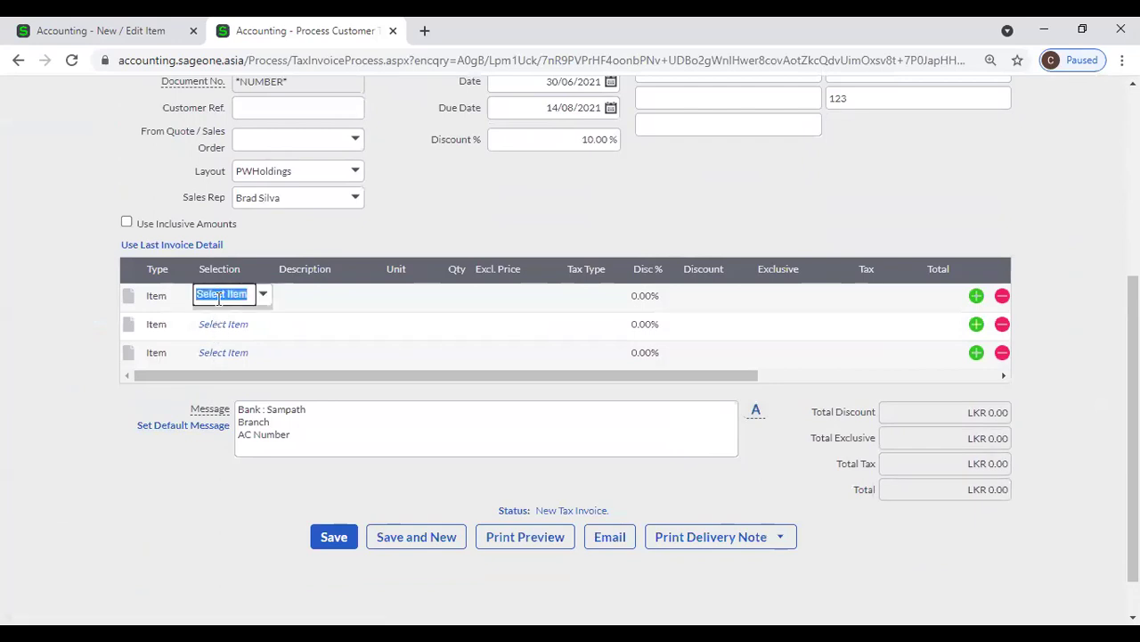
pyautogui.write('a0')
pyautogui.press('Return')
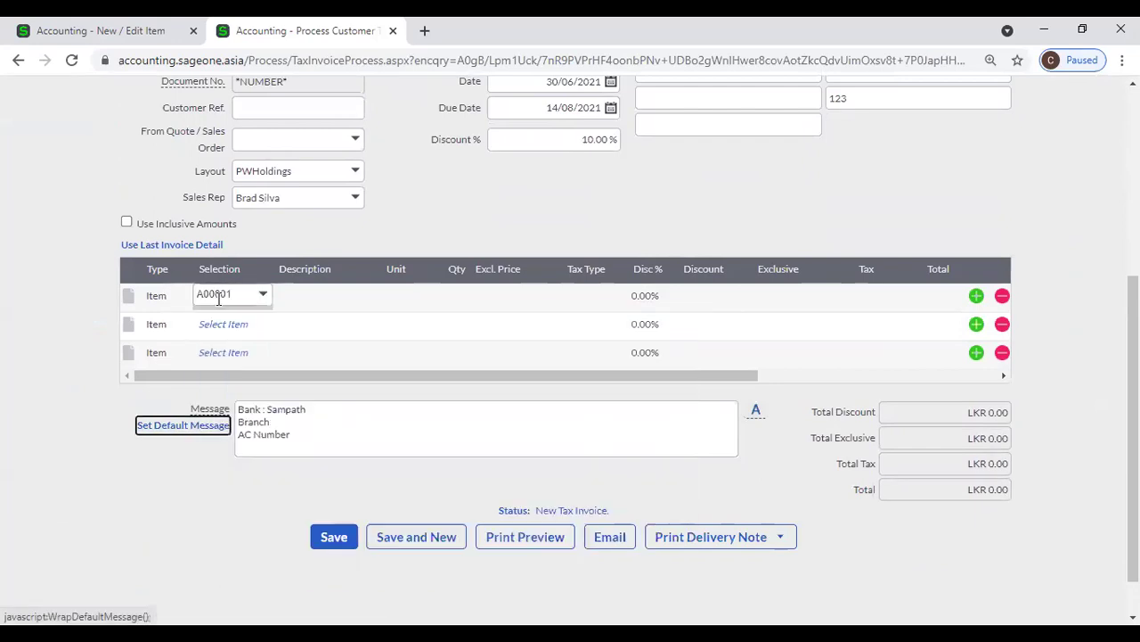
# - Compare the invoice line's exclusive price with item A00001's Student Price List price, and close the unsaved invoice's browser tab without saving
pyautogui.click(513, 307)
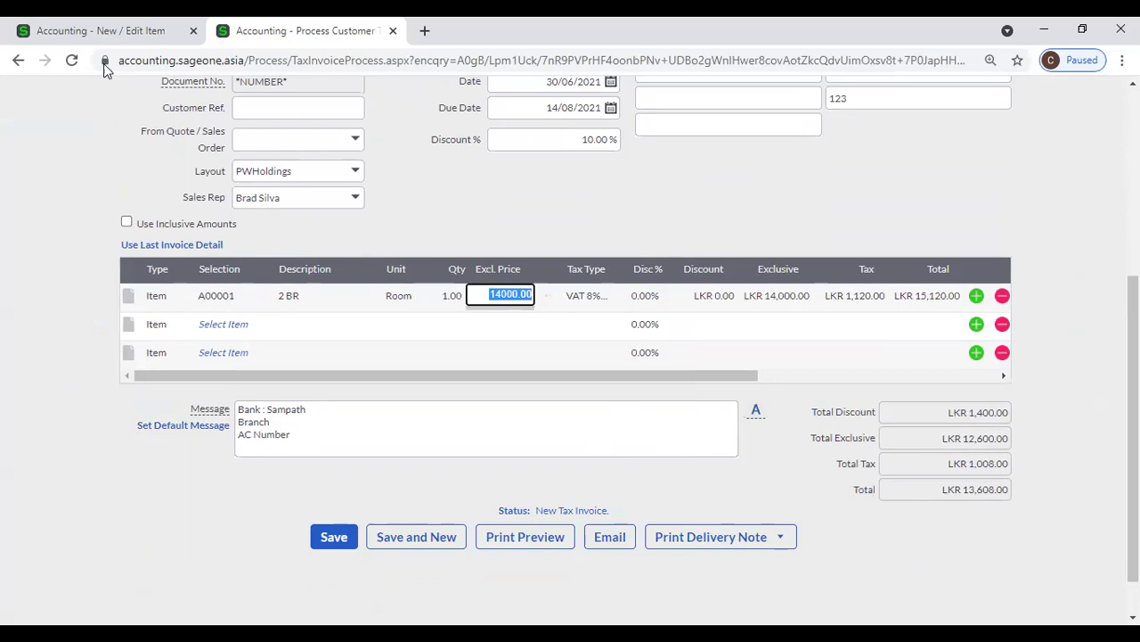
pyautogui.click(71, 30)
pyautogui.click(528, 355)
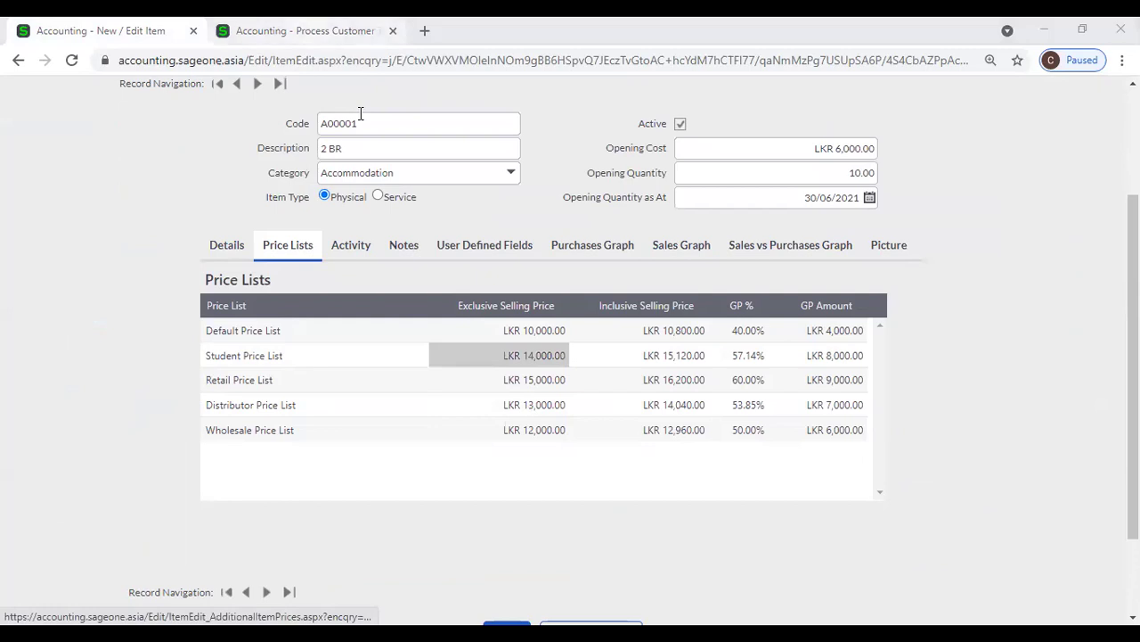
pyautogui.click(307, 31)
pyautogui.click(393, 32)
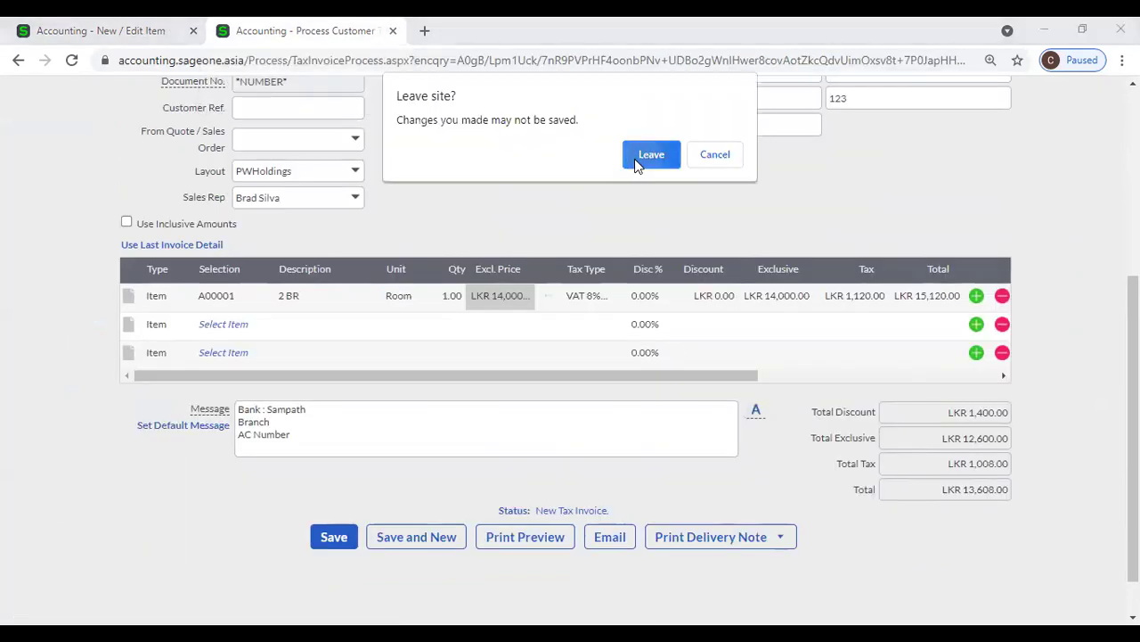
pyautogui.click(635, 158)
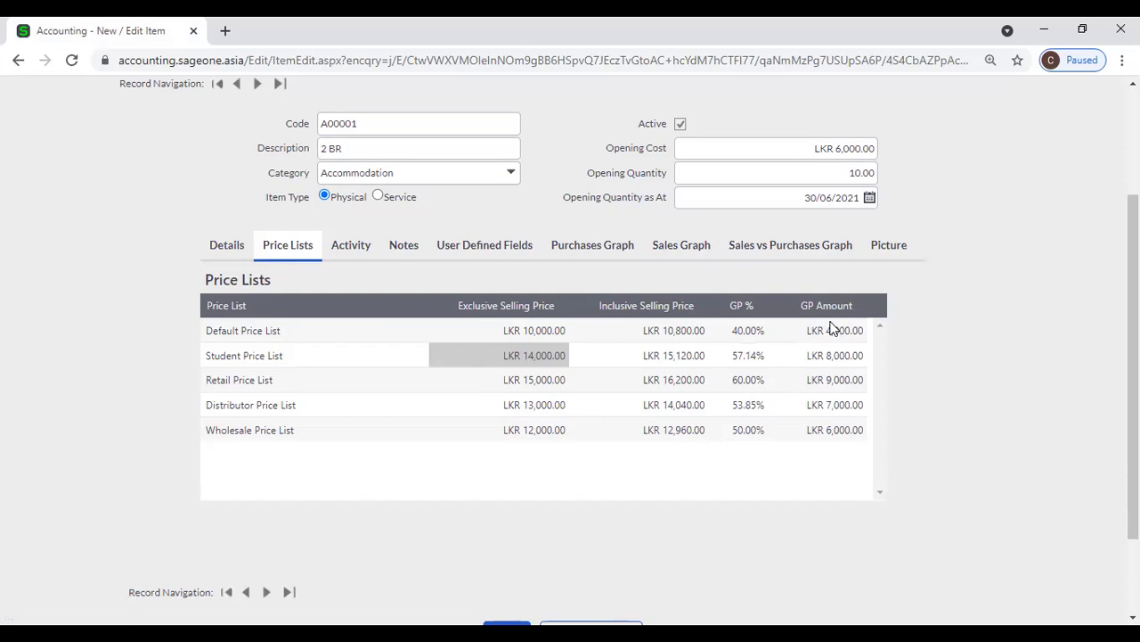
# - View item A00001's activity and go to the list of items
pyautogui.click(365, 247)
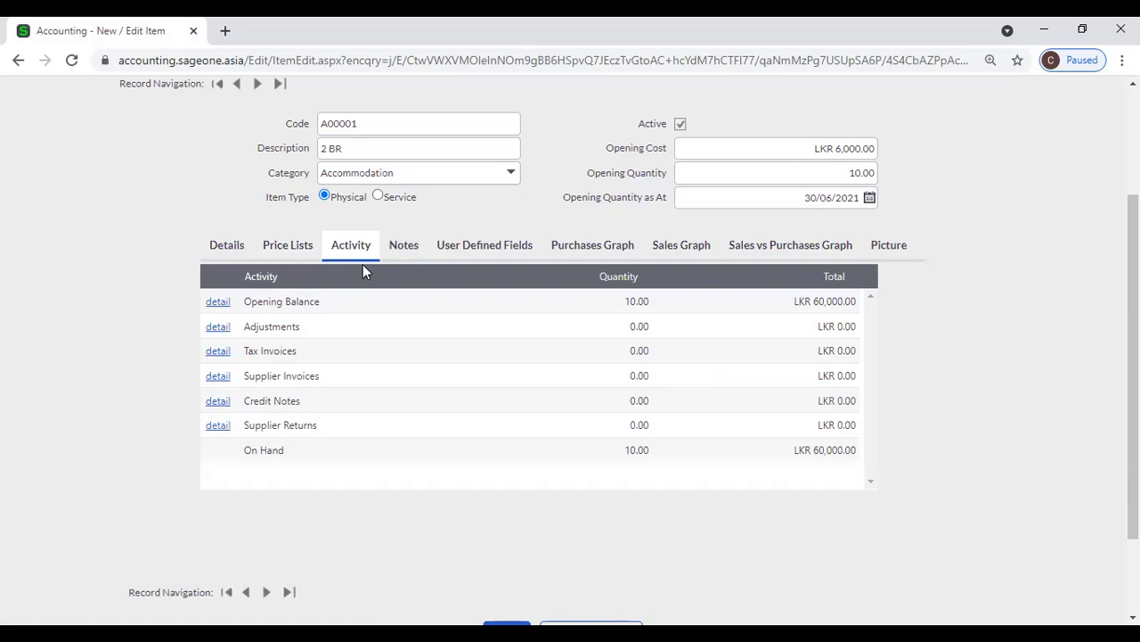
pyautogui.scroll(2, 384, 352)
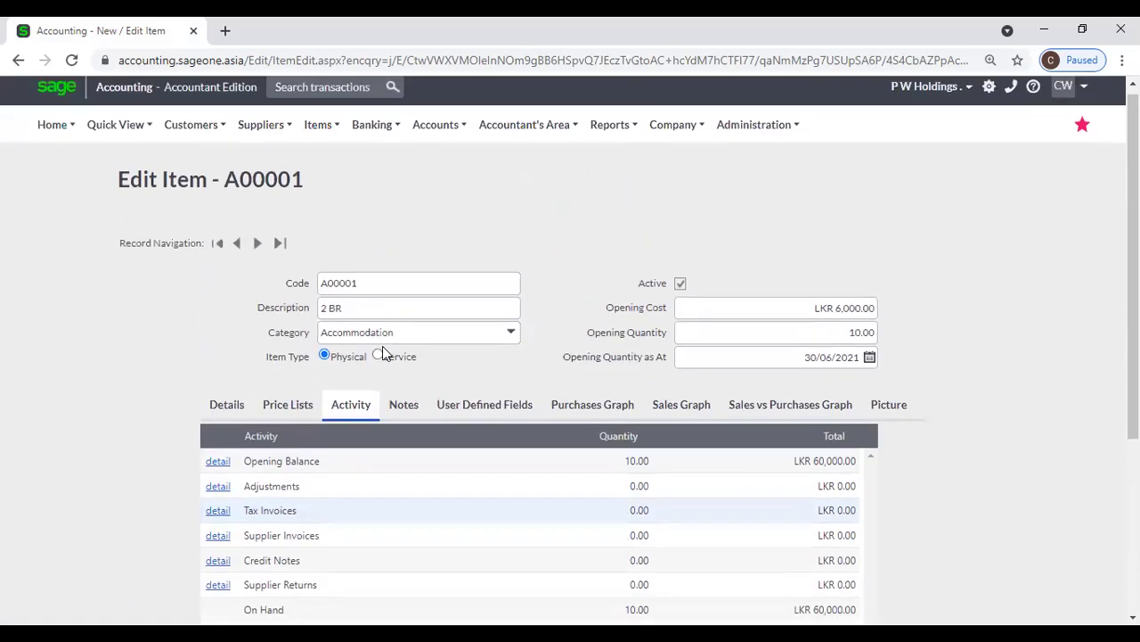
pyautogui.moveTo(317, 134)
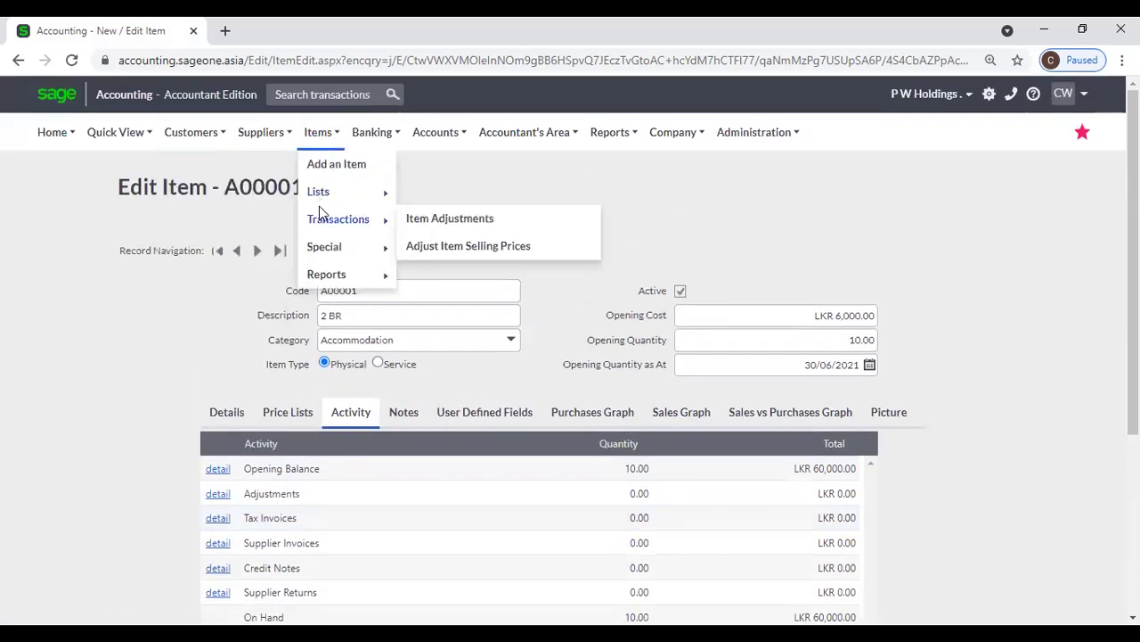
pyautogui.moveTo(356, 192)
pyautogui.click(446, 201)
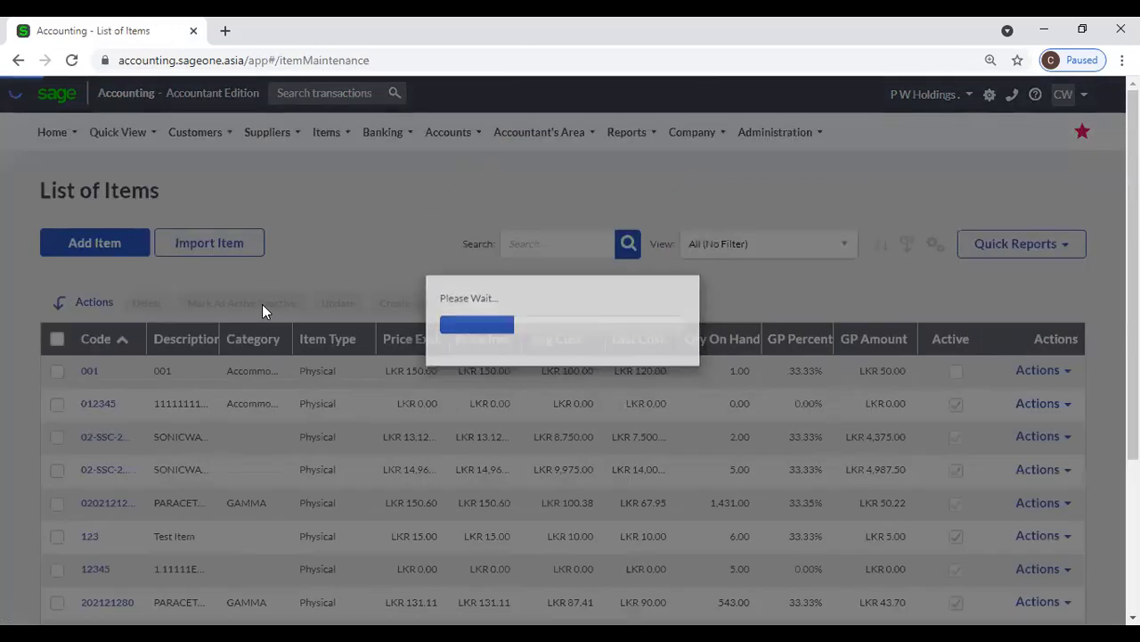
pyautogui.scroll(-1, 262, 310)
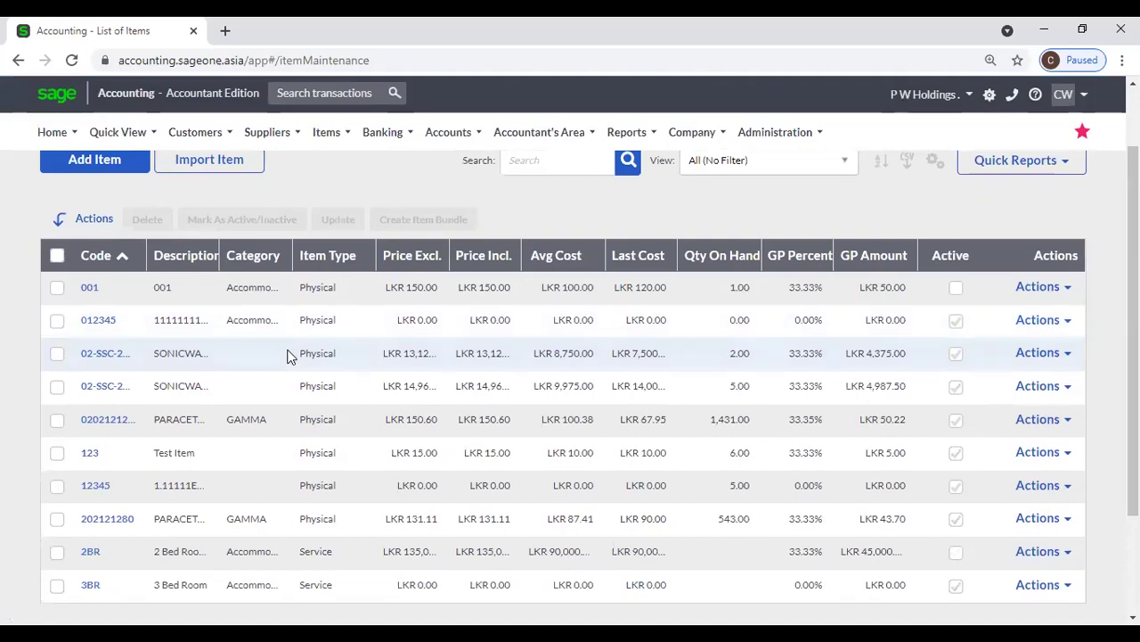
pyautogui.click(102, 426)
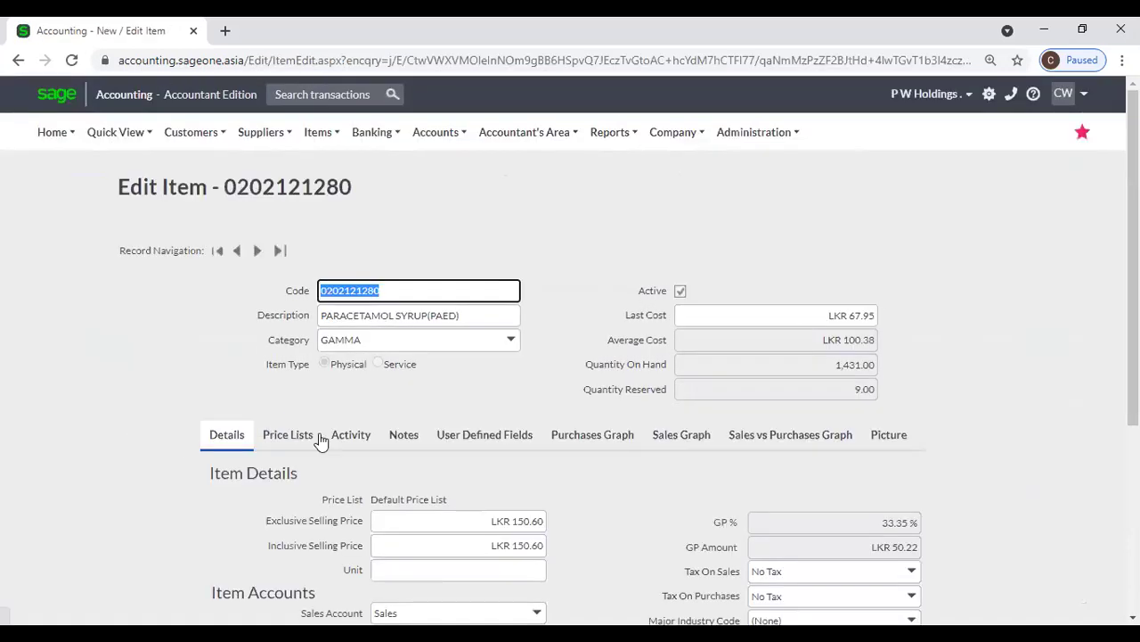
pyautogui.click(351, 434)
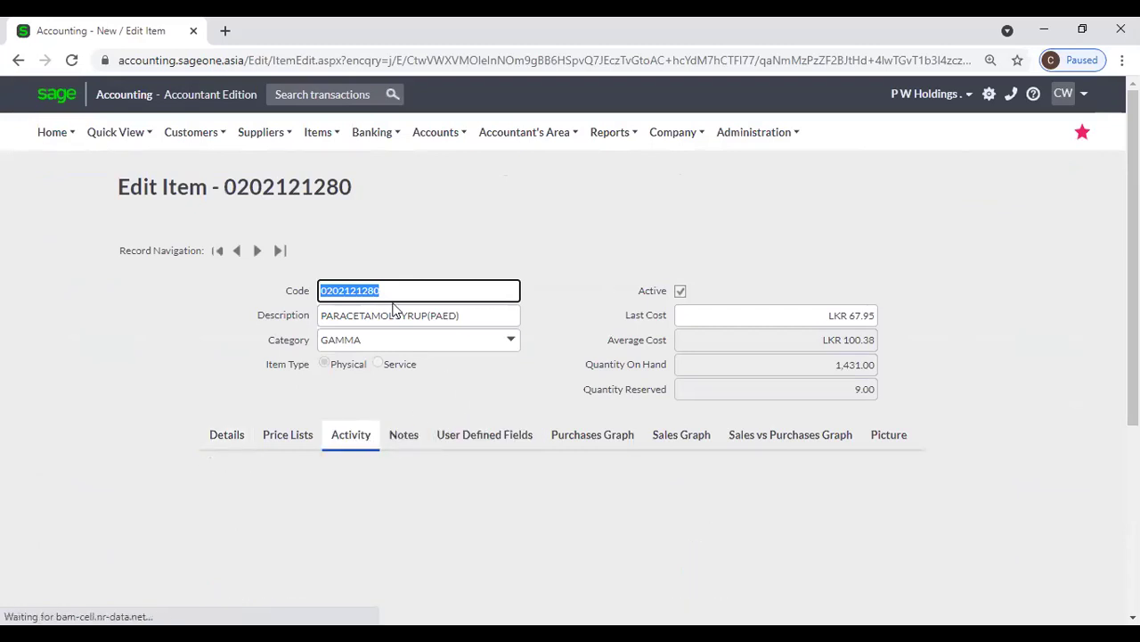
pyautogui.scroll(-2, 412, 344)
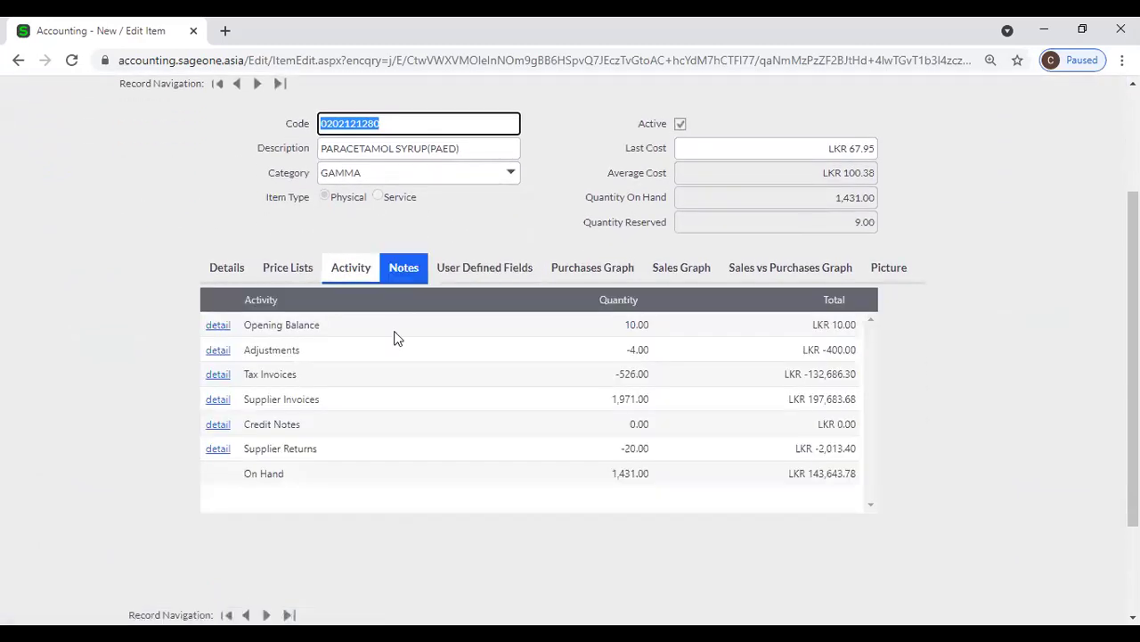
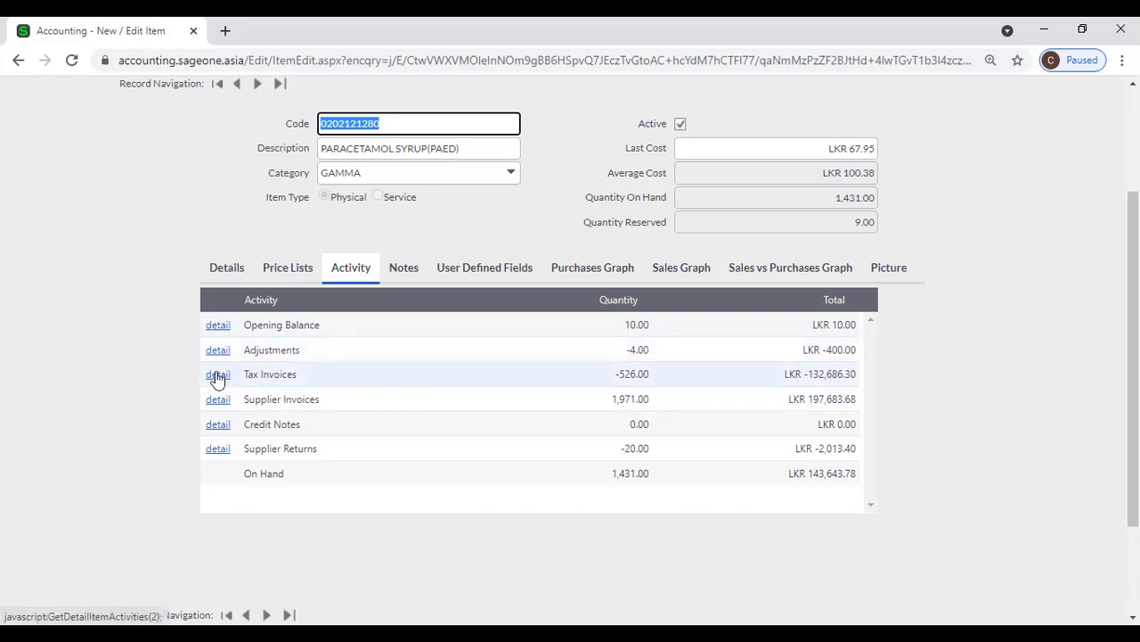
pyautogui.click(218, 375)
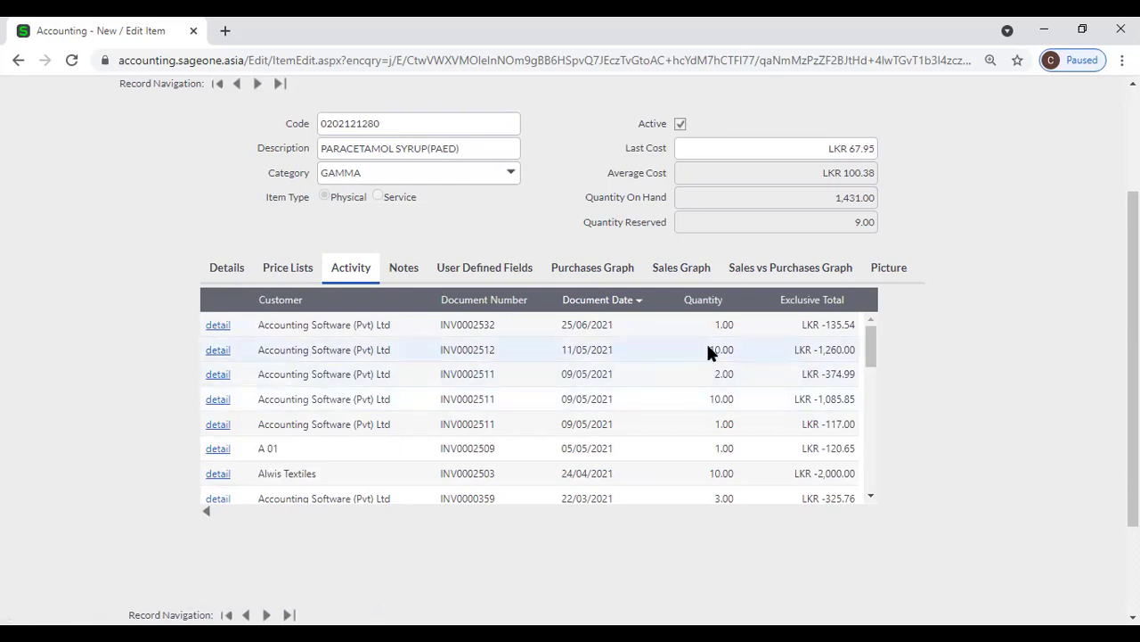
pyautogui.scroll(-1, 710, 357)
pyautogui.scroll(2, 707, 369)
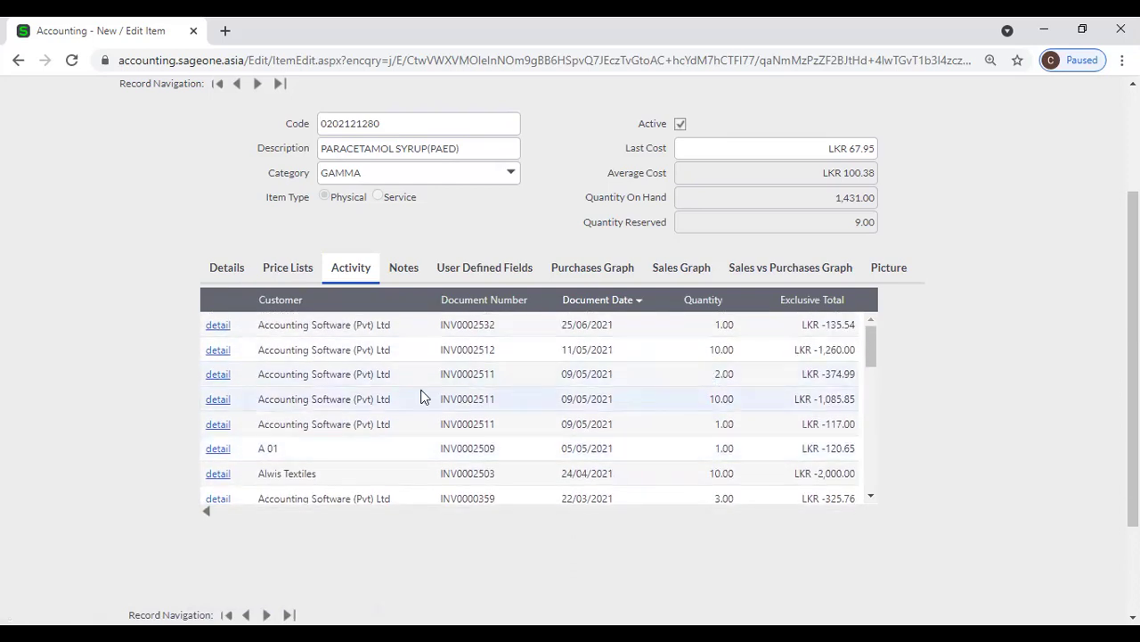
pyautogui.scroll(2, 222, 474)
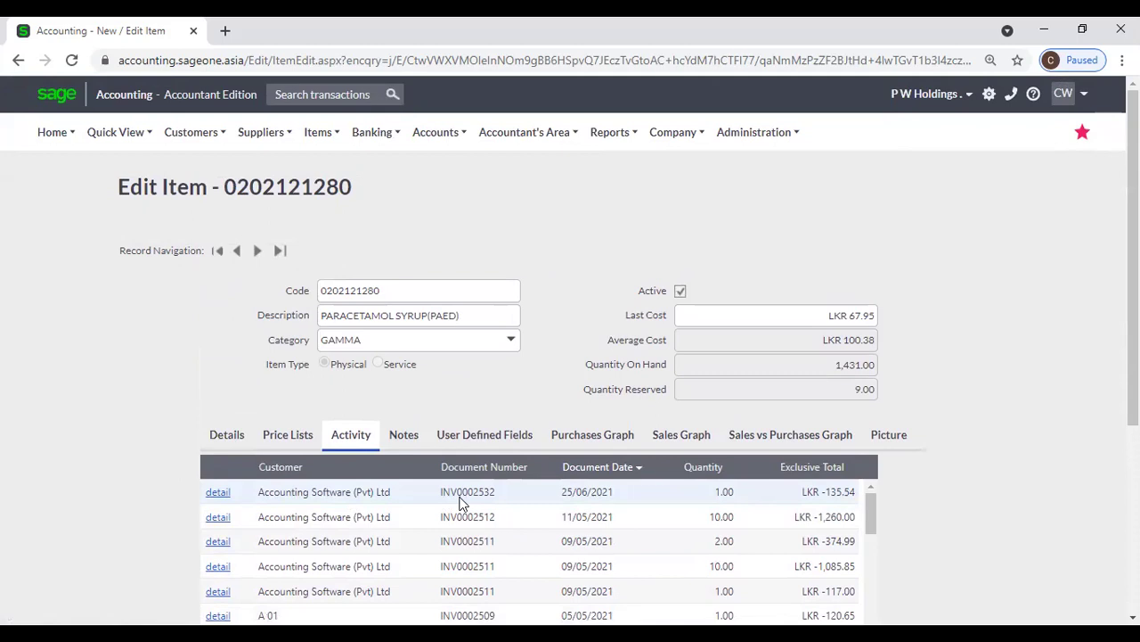
# - View the item's notes and examine the action date, subject and note entry fields without filling them in
pyautogui.click(403, 435)
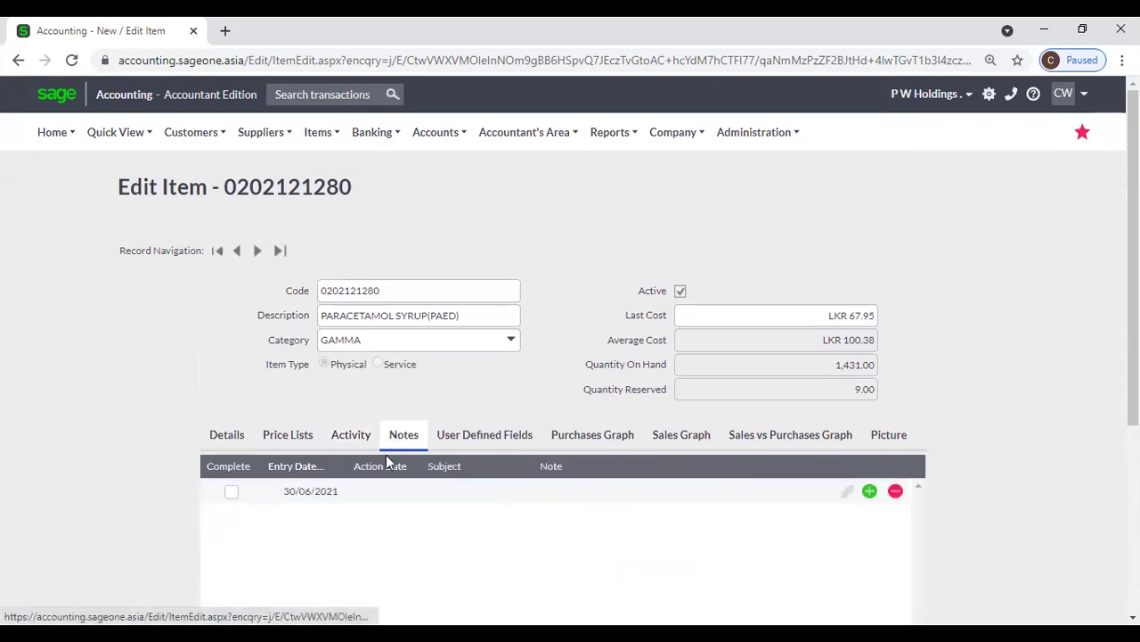
pyautogui.scroll(-2, 392, 467)
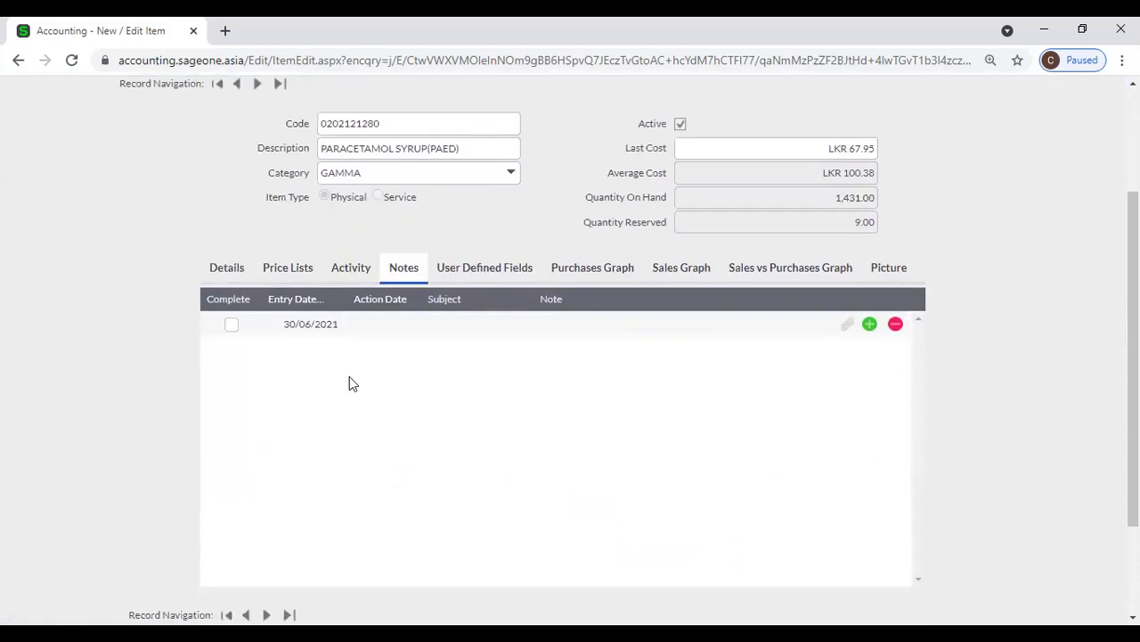
pyautogui.click(396, 323)
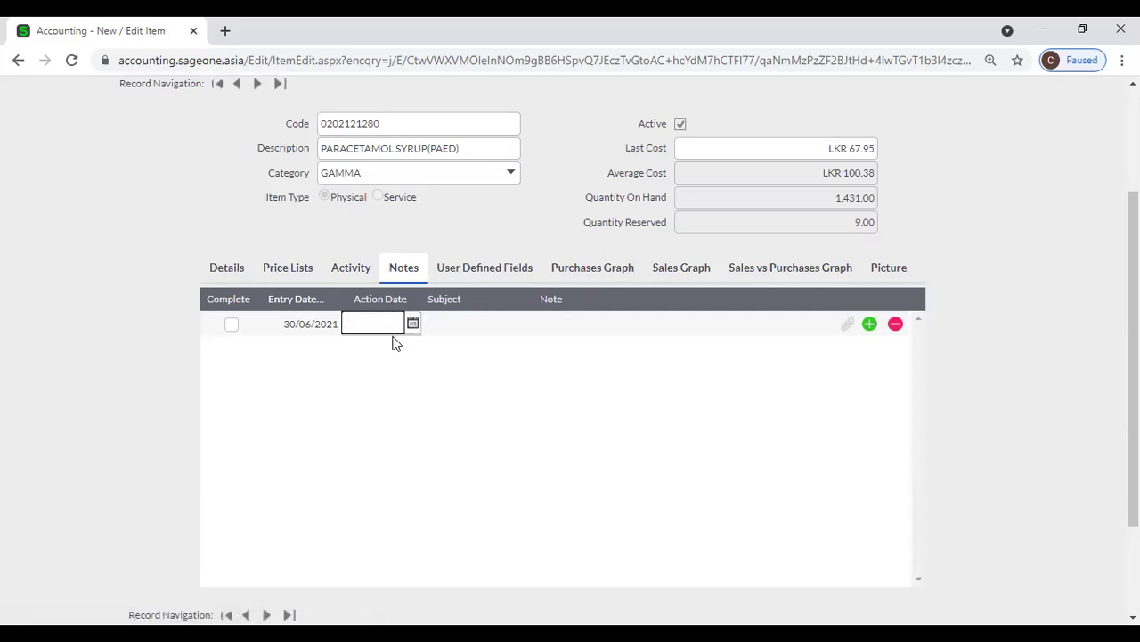
pyautogui.click(466, 328)
pyautogui.click(573, 327)
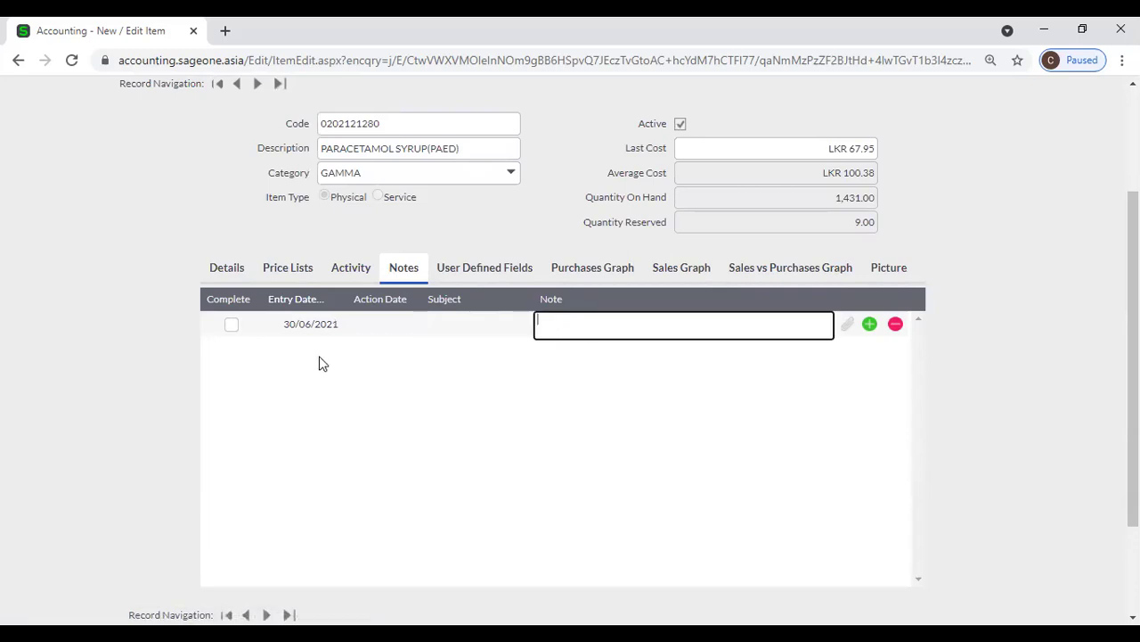
pyautogui.click(384, 323)
pyautogui.scroll(2, 311, 304)
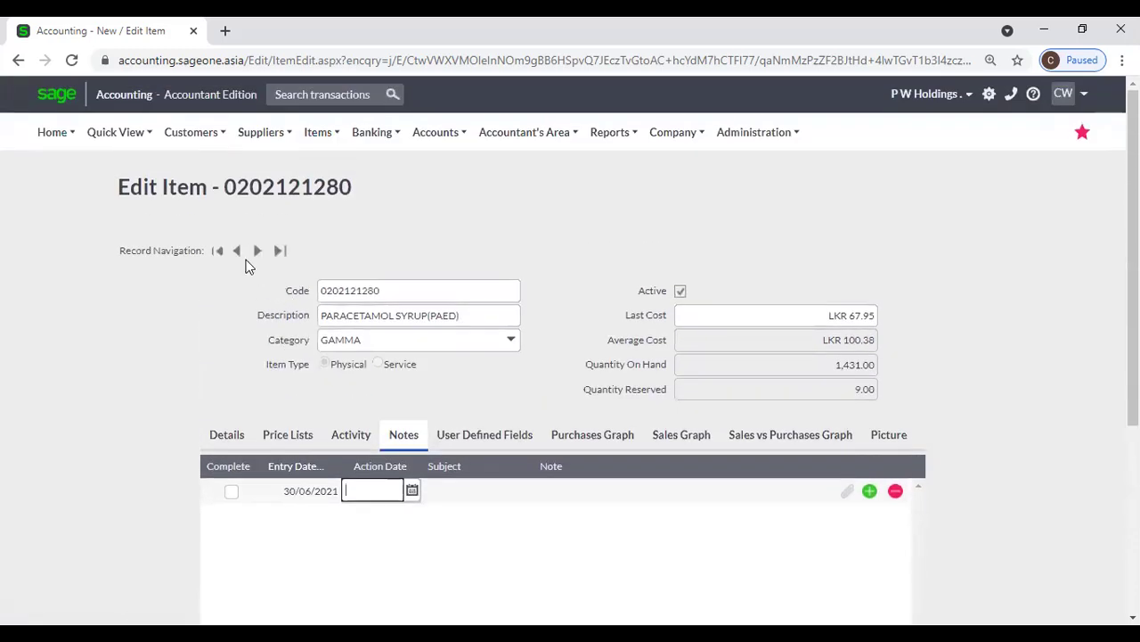
pyautogui.moveTo(63, 143)
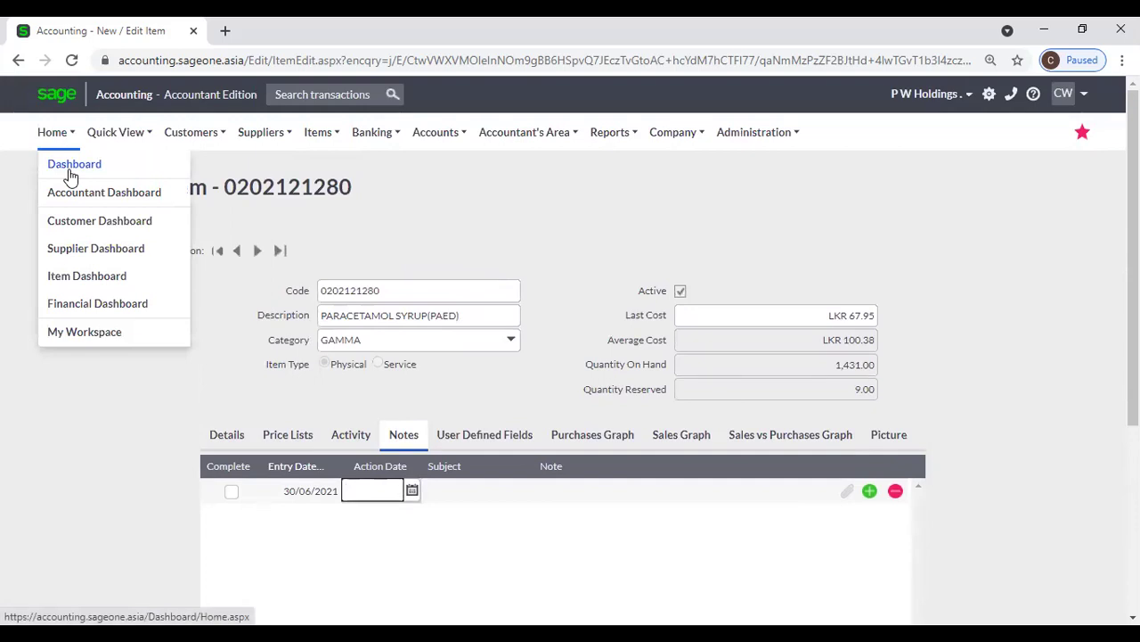
# - Review the item's user-defined fields and its general details, ending on the user-defined fields
pyautogui.click(509, 437)
pyautogui.scroll(-2, 510, 437)
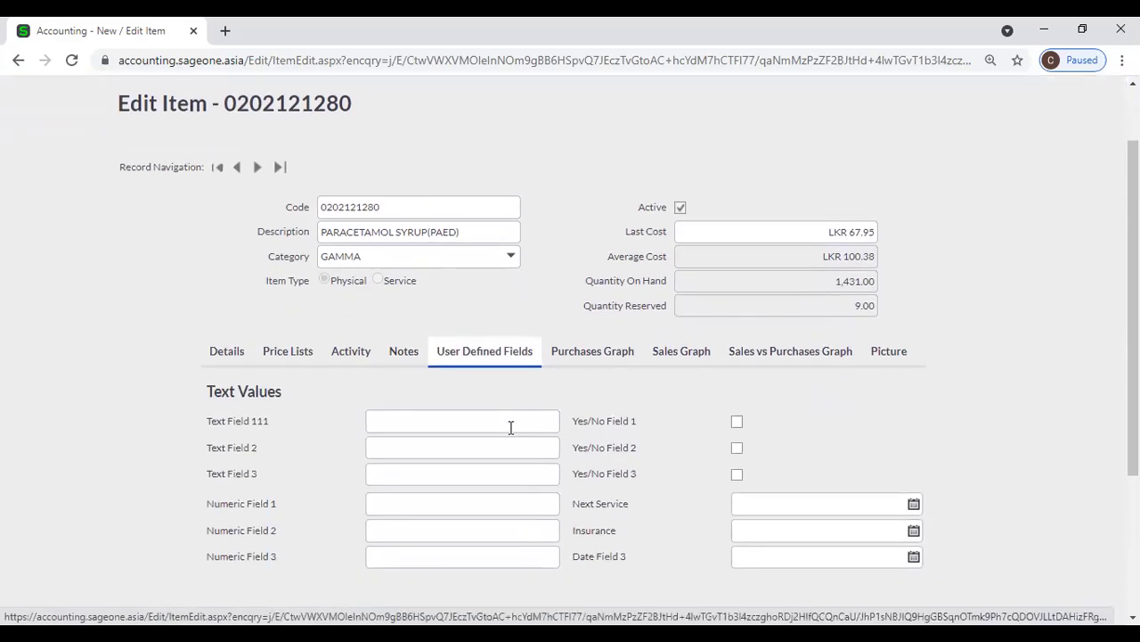
pyautogui.click(228, 270)
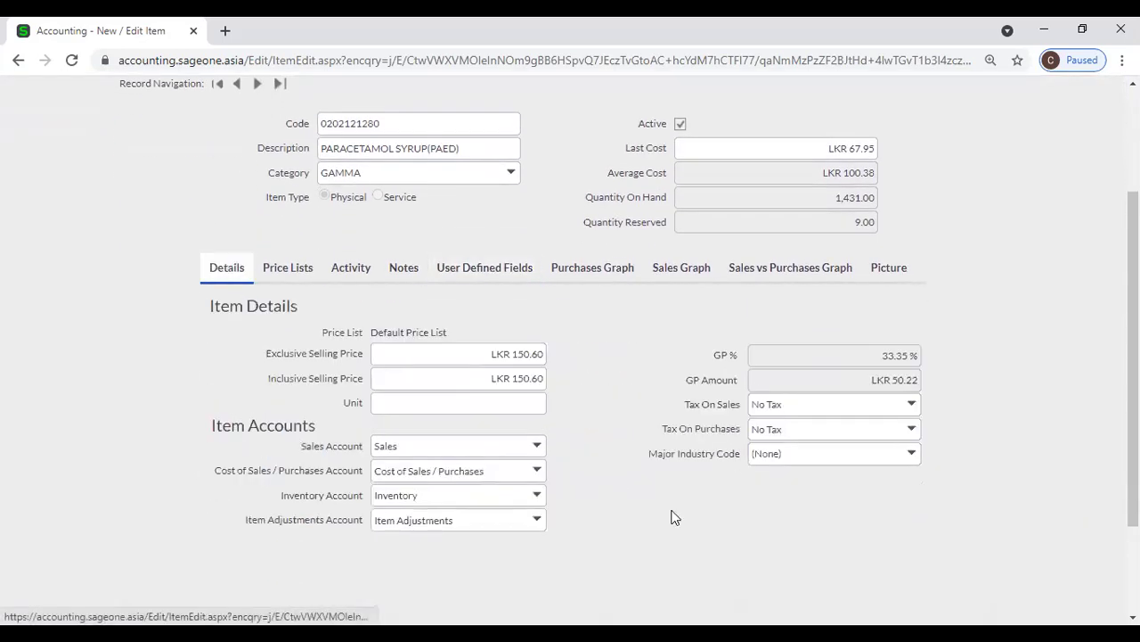
pyautogui.click(459, 267)
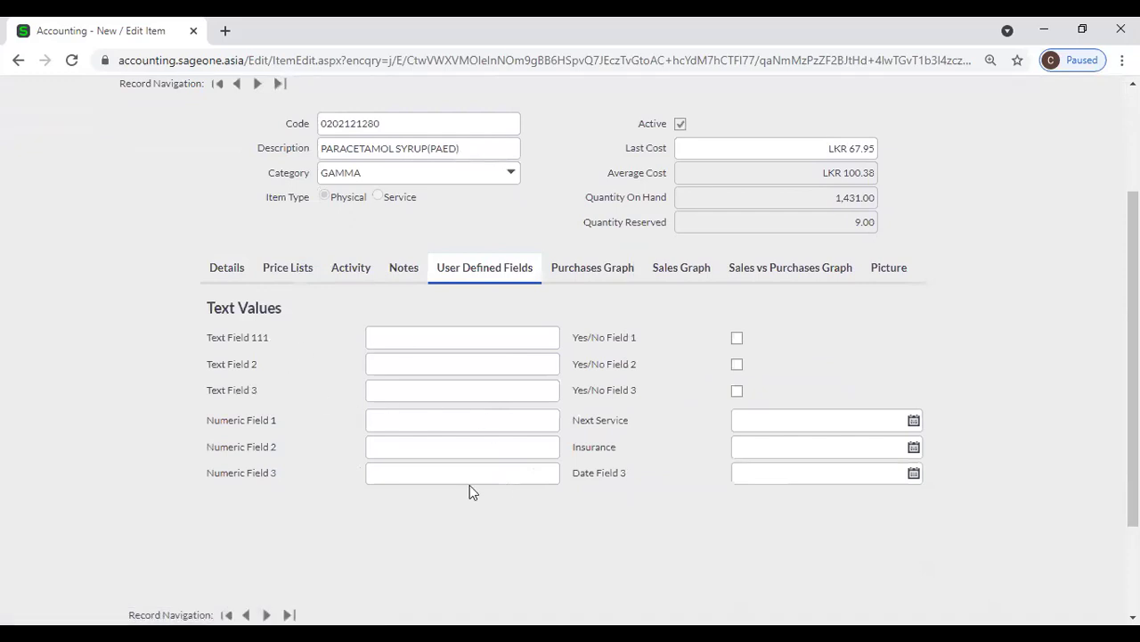
# - Duplicate the item's browser tab and open the company settings for item user-defined fields in the copy
pyautogui.rightClick(72, 28)
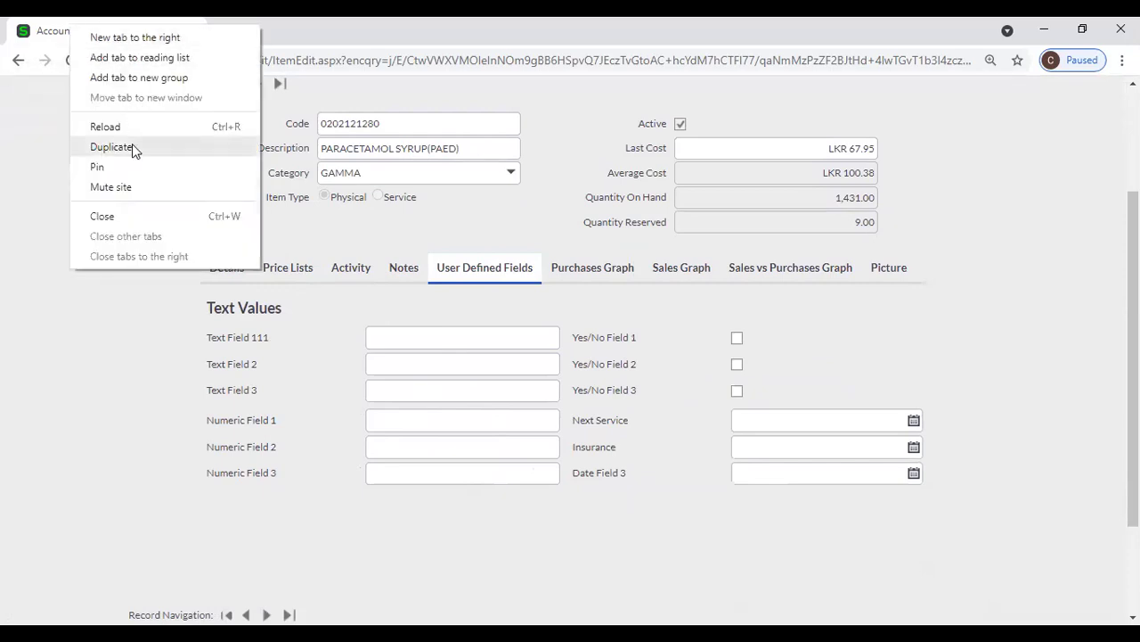
pyautogui.click(132, 146)
pyautogui.click(112, 23)
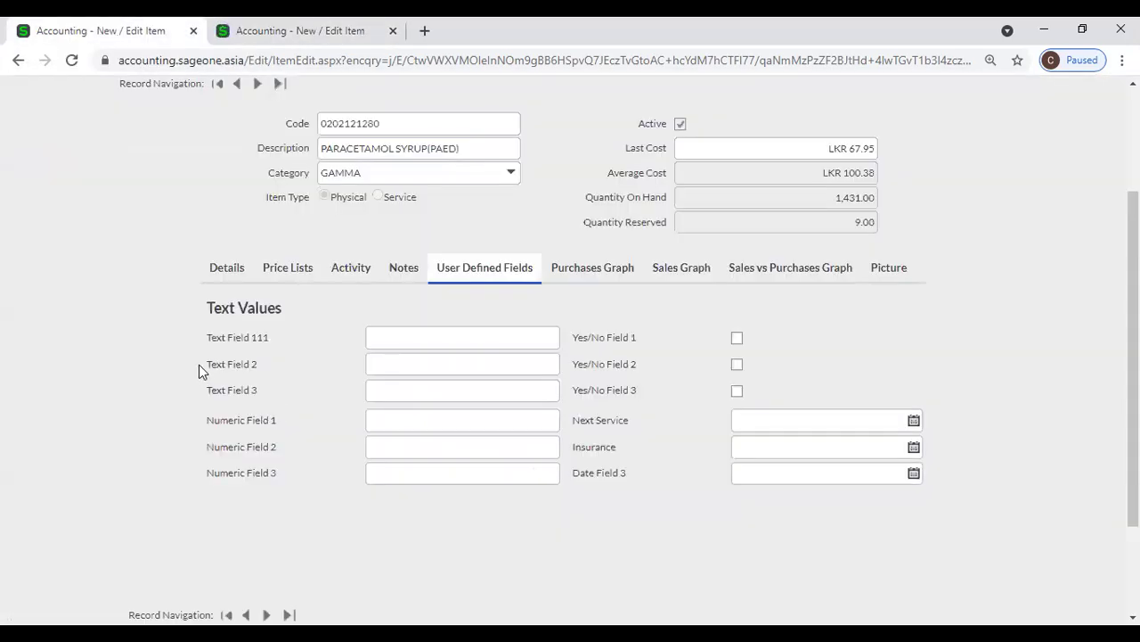
pyautogui.click(312, 30)
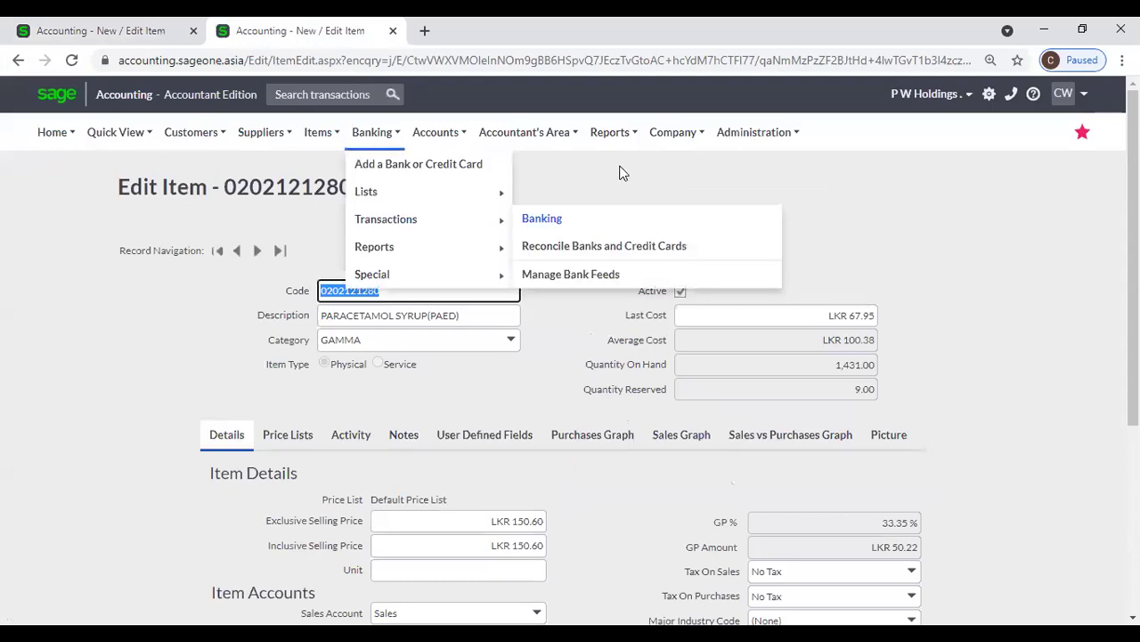
pyautogui.moveTo(673, 134)
pyautogui.click(678, 191)
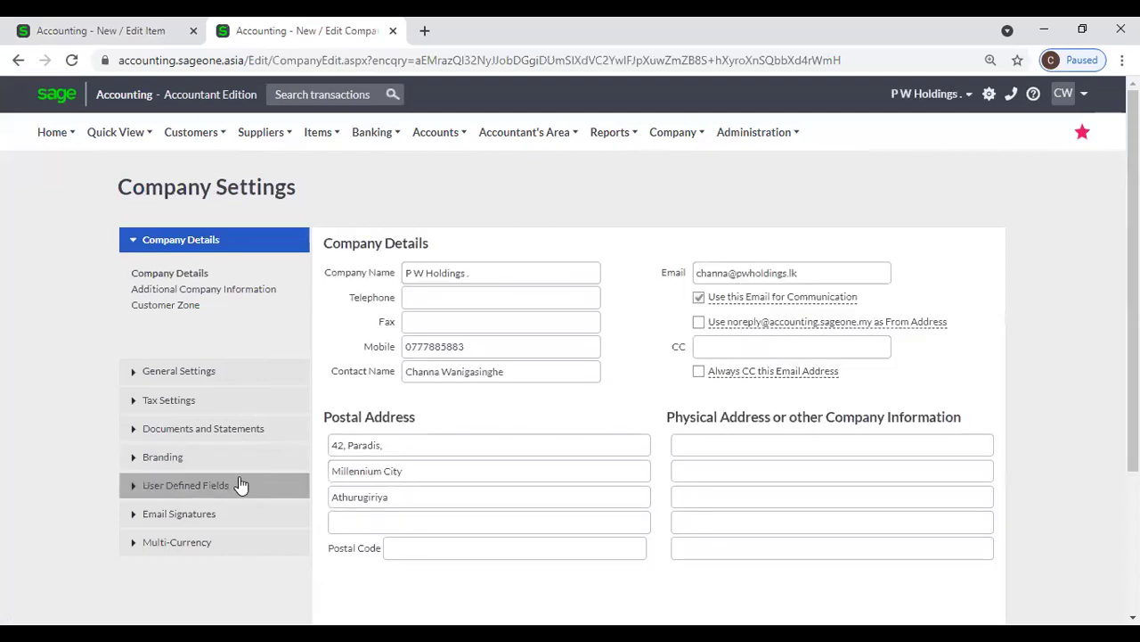
pyautogui.click(241, 484)
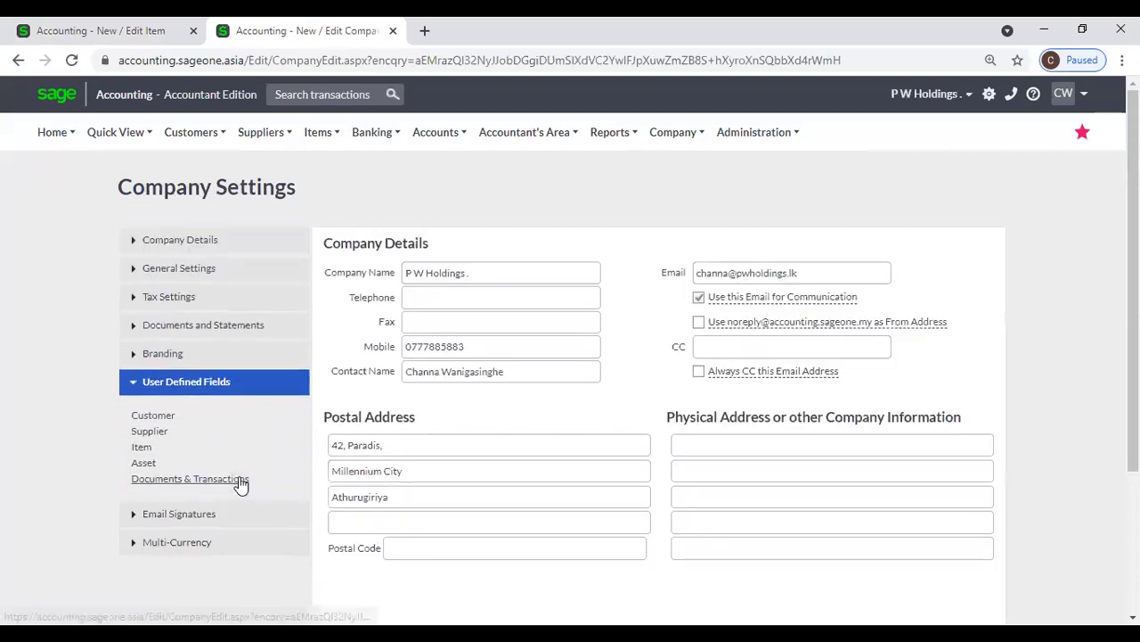
pyautogui.click(142, 449)
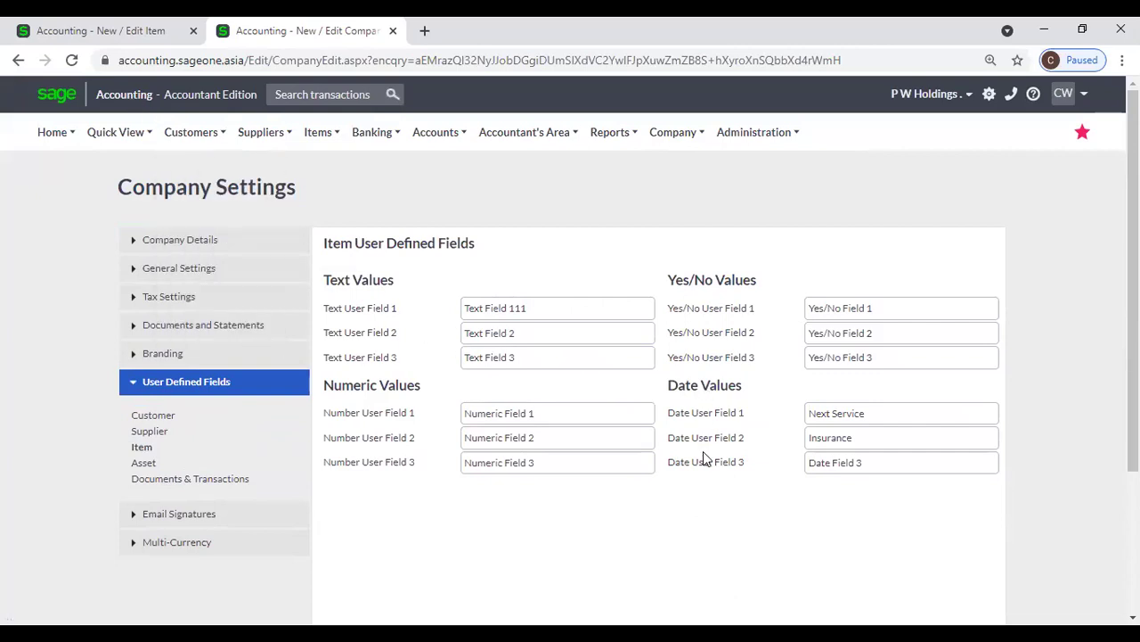
# - Compare the Next Service label on the item record with Date User Field 1 in the company settings
pyautogui.click(111, 34)
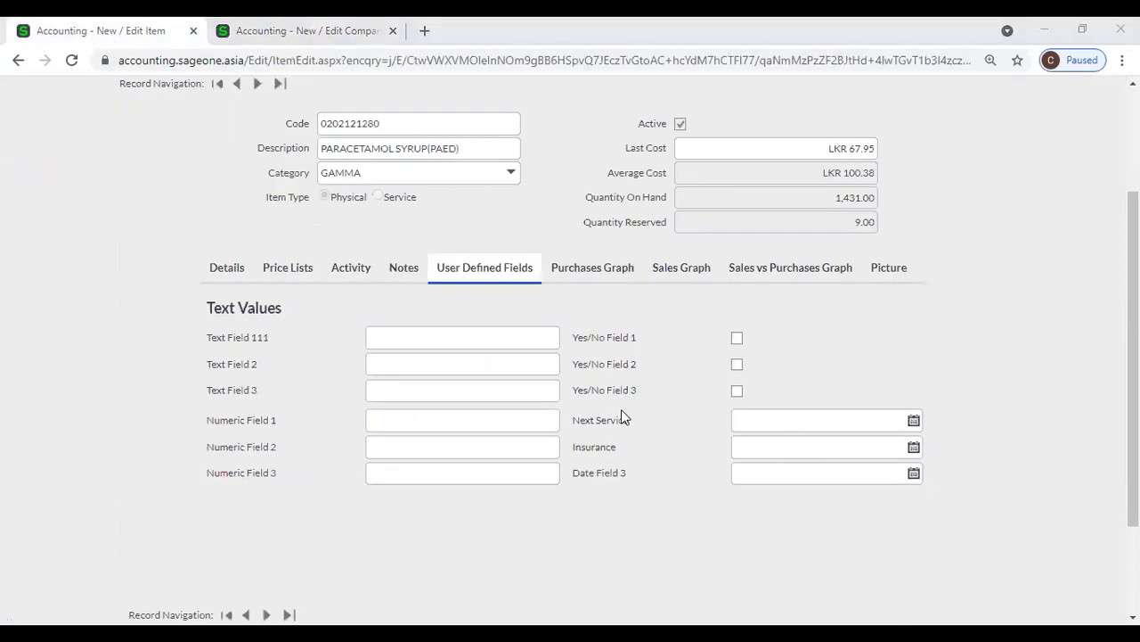
pyautogui.doubleClick(584, 419)
pyautogui.click(307, 31)
pyautogui.tripleClick(832, 413)
pyautogui.click(98, 30)
pyautogui.click(608, 418)
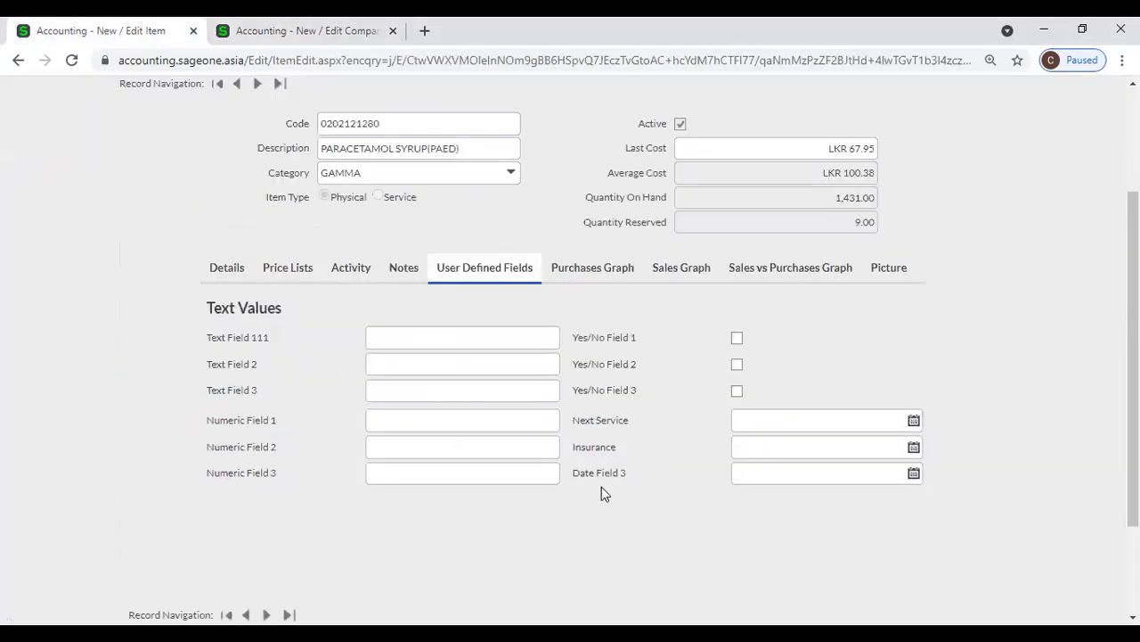
# - View the item's purchases graph, sales graph and sales versus purchases graph
pyautogui.click(595, 268)
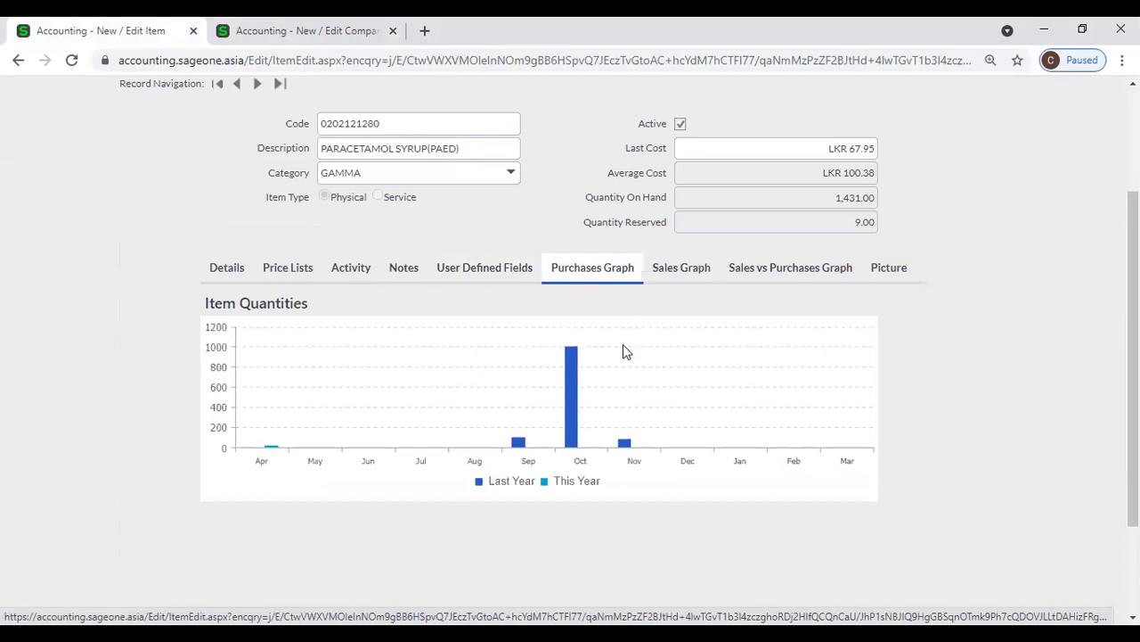
pyautogui.moveTo(572, 404)
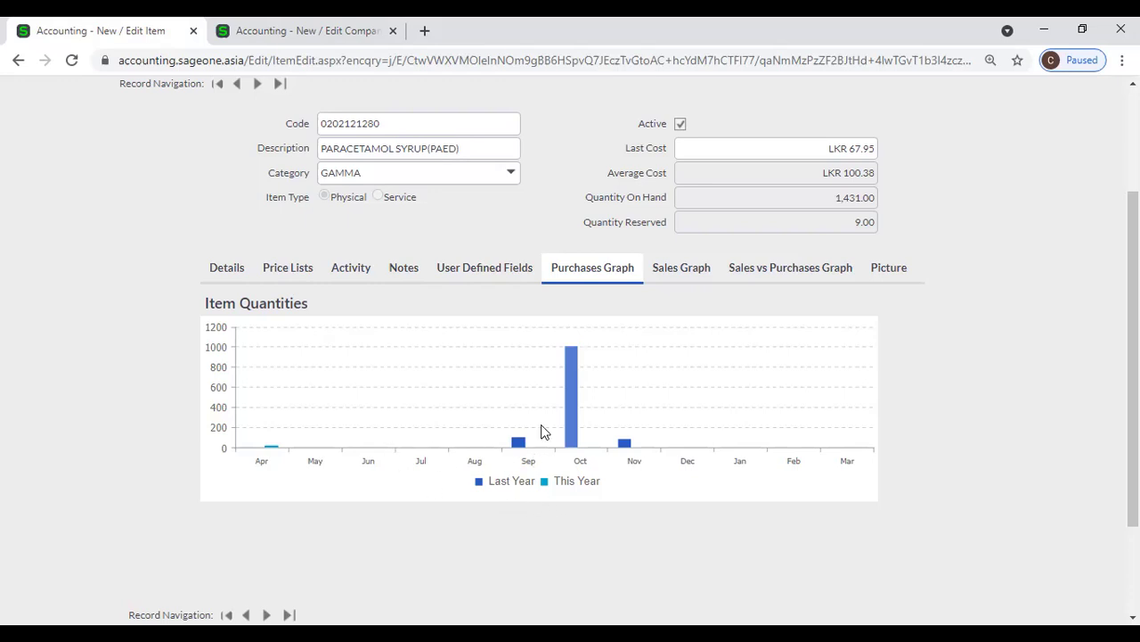
pyautogui.click(686, 272)
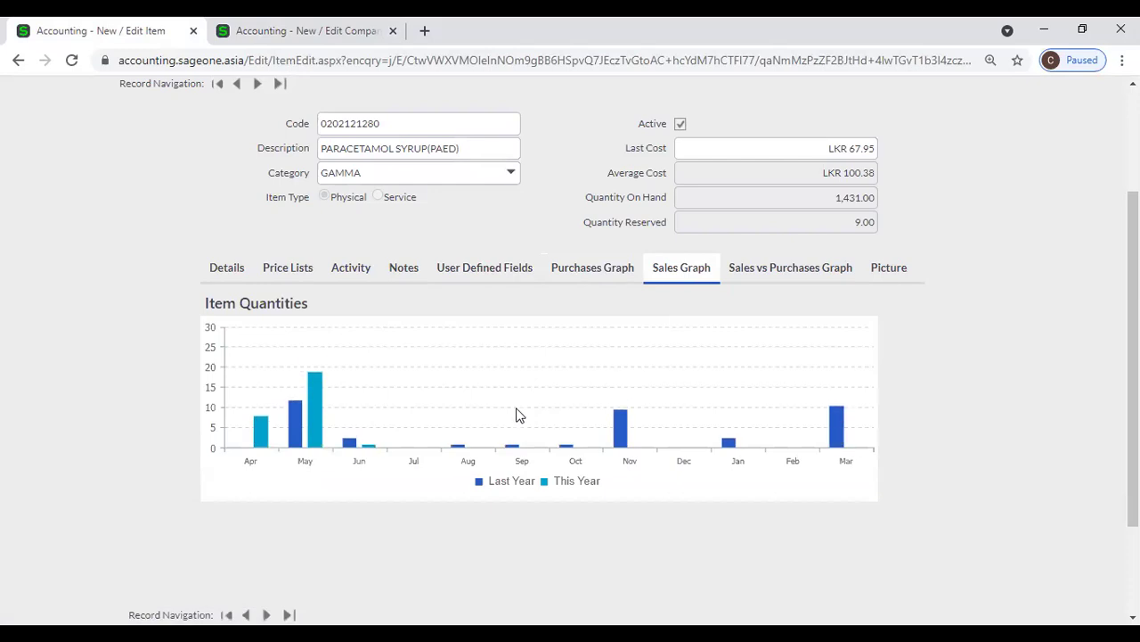
pyautogui.click(775, 273)
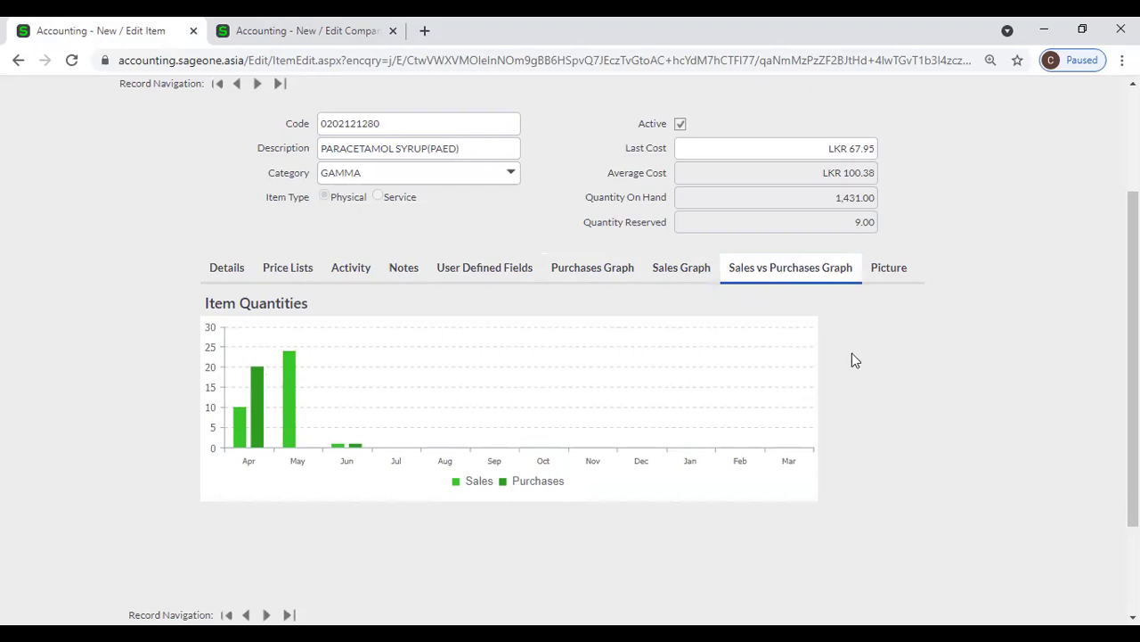
# - View the item's picture section and examine its upload option, supported formats and size limit
pyautogui.click(903, 272)
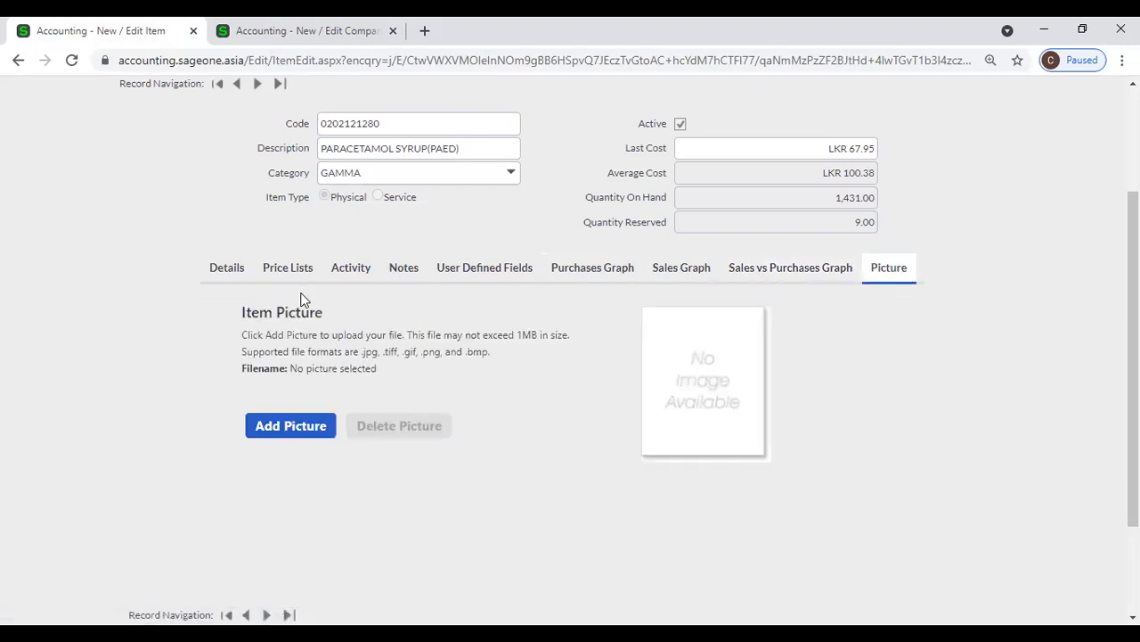
pyautogui.click(280, 439)
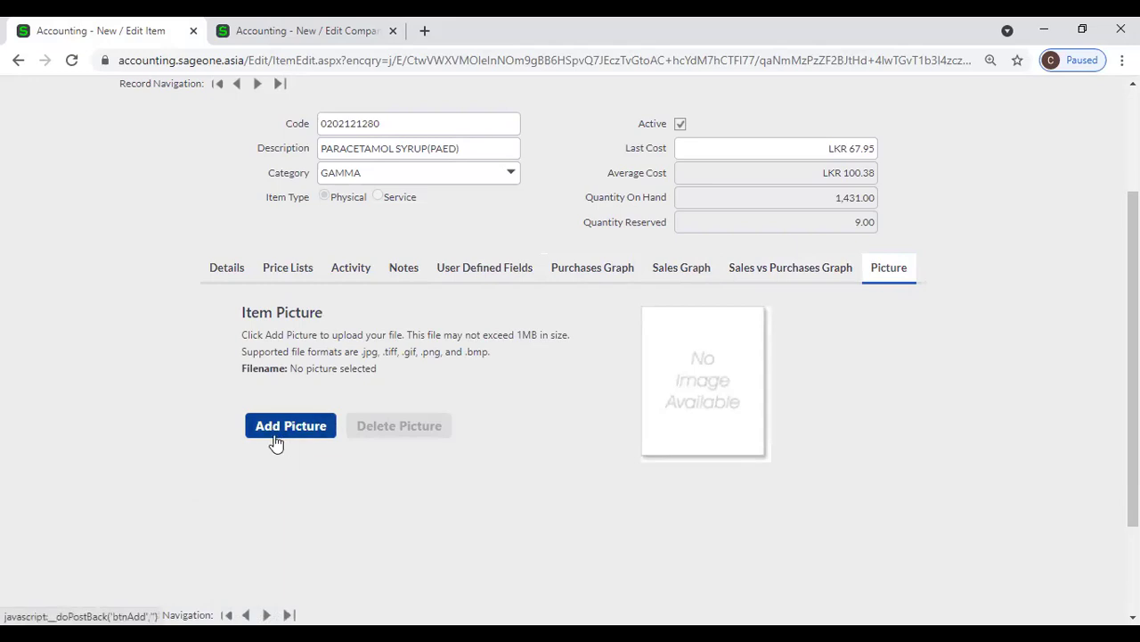
pyautogui.scroll(-2, 586, 481)
pyautogui.scroll(2, 616, 460)
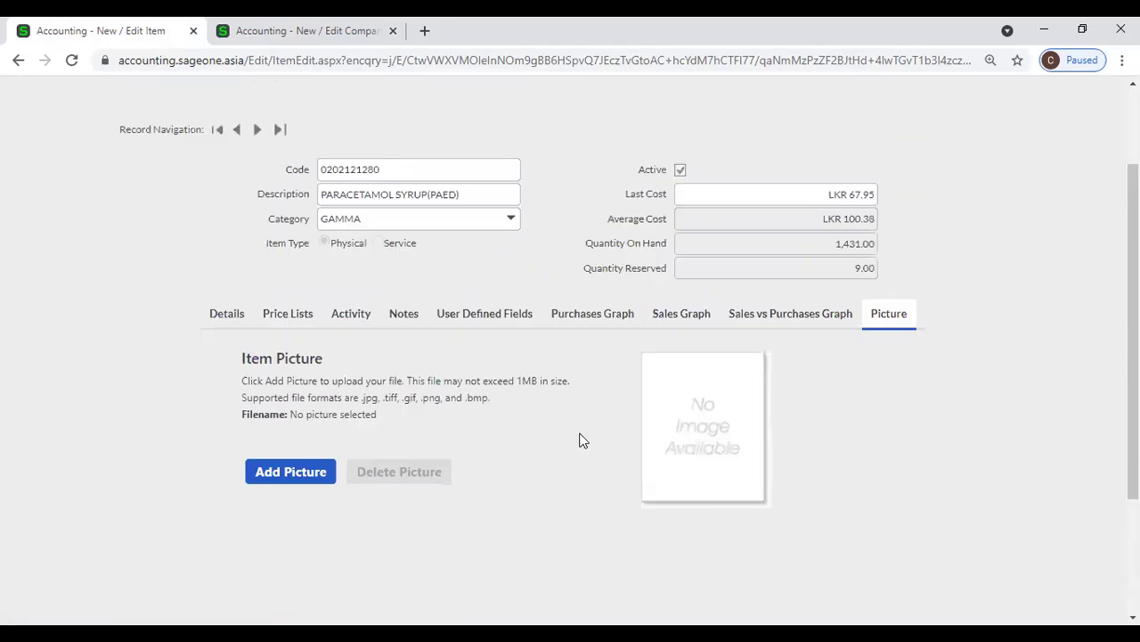
pyautogui.scroll(1, 580, 441)
pyautogui.scroll(-2, 578, 443)
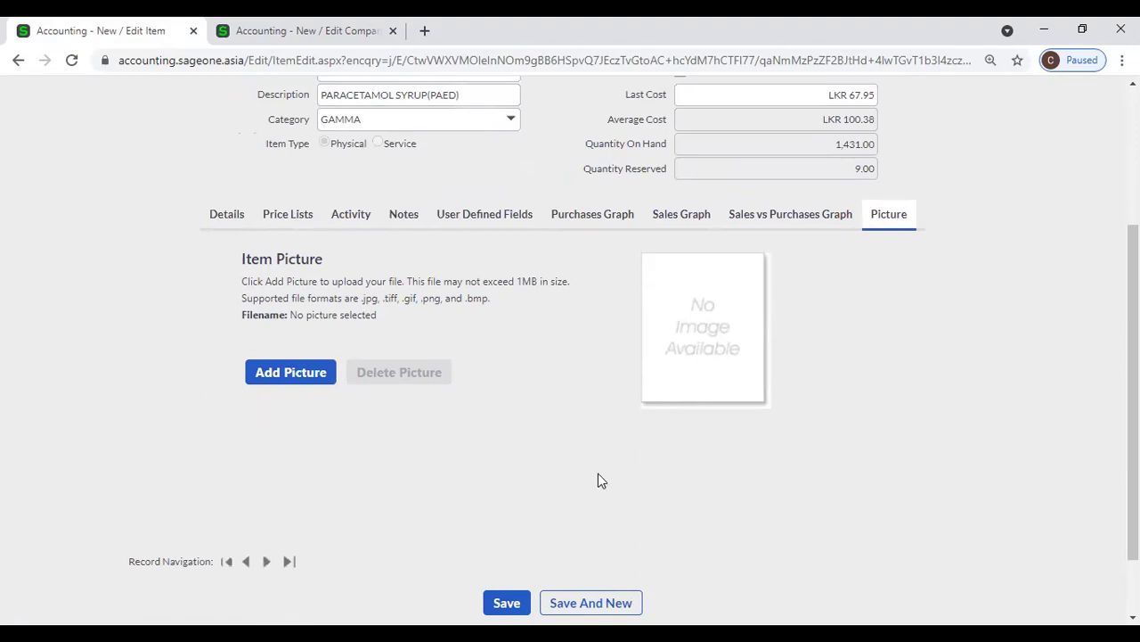
pyautogui.scroll(1, 598, 478)
pyautogui.scroll(1, 598, 480)
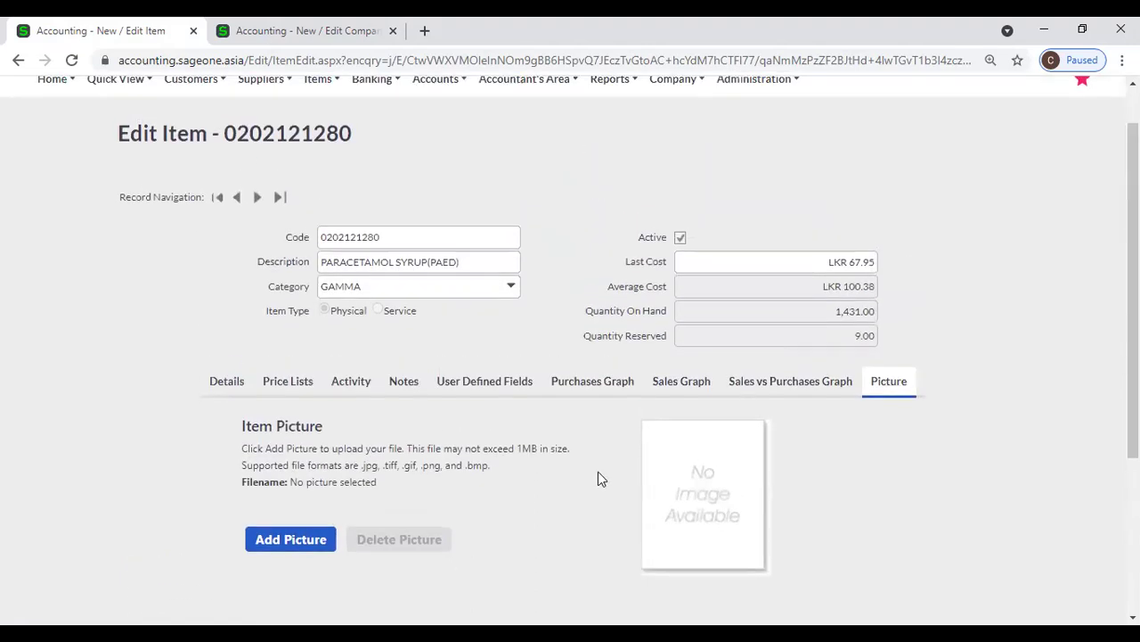
pyautogui.scroll(1, 597, 479)
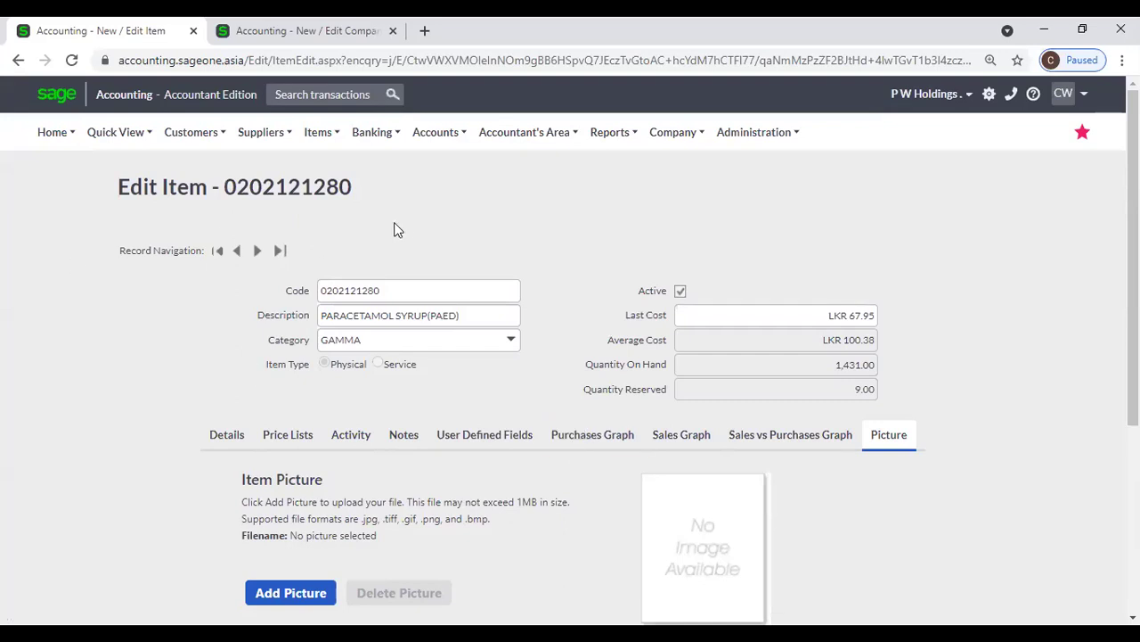
# - Go to the list of items and open its grid customisation settings
pyautogui.moveTo(310, 142)
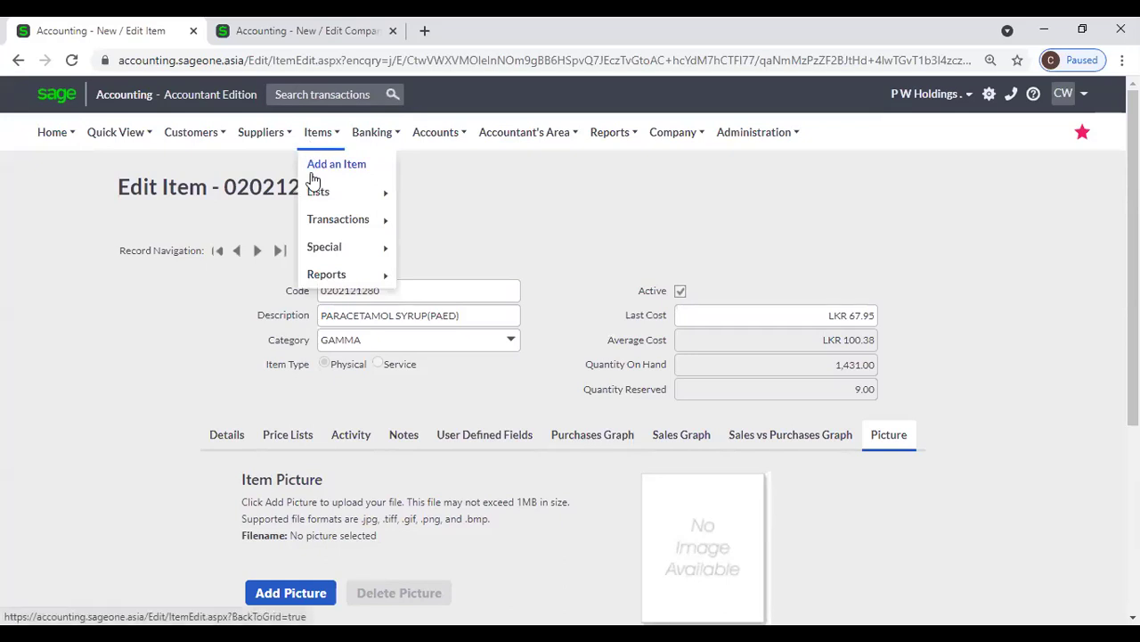
pyautogui.moveTo(322, 181)
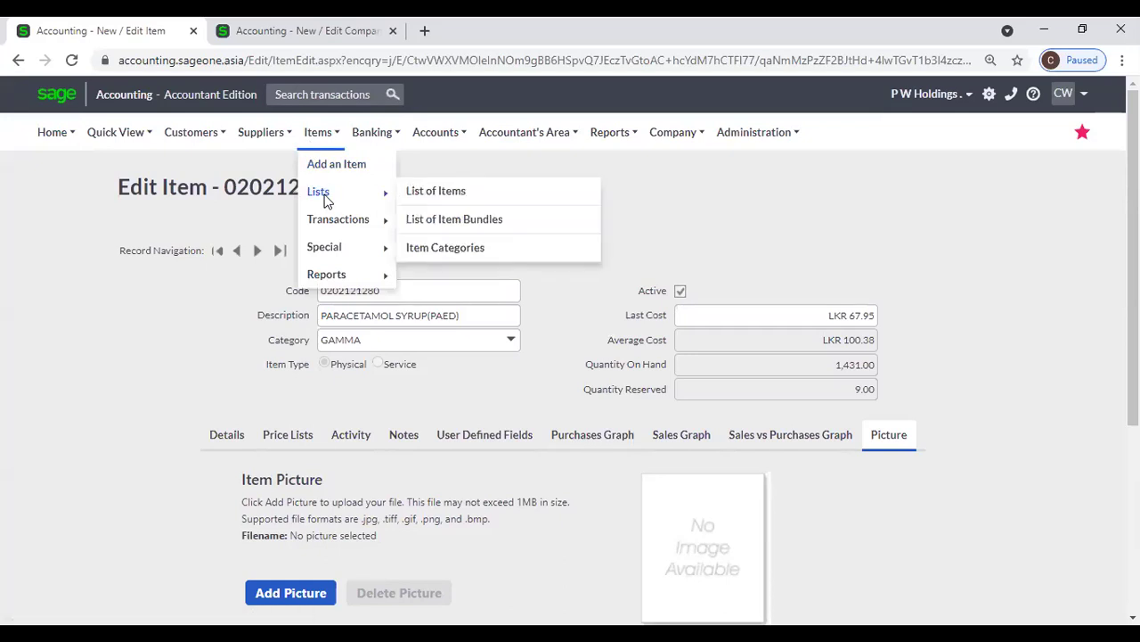
pyautogui.click(415, 191)
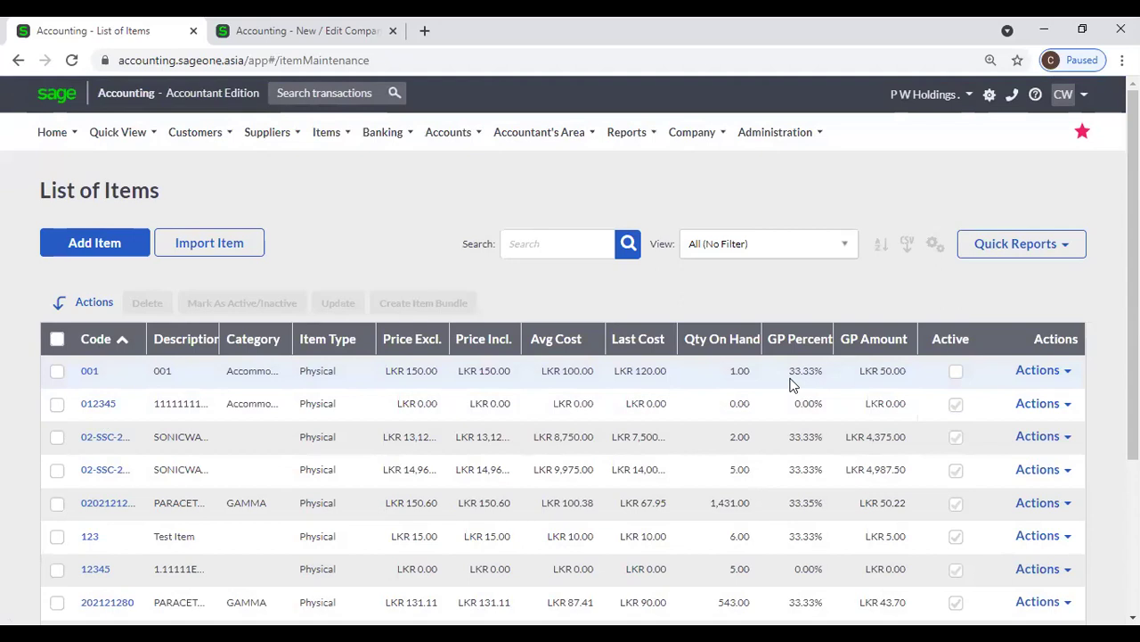
pyautogui.click(934, 248)
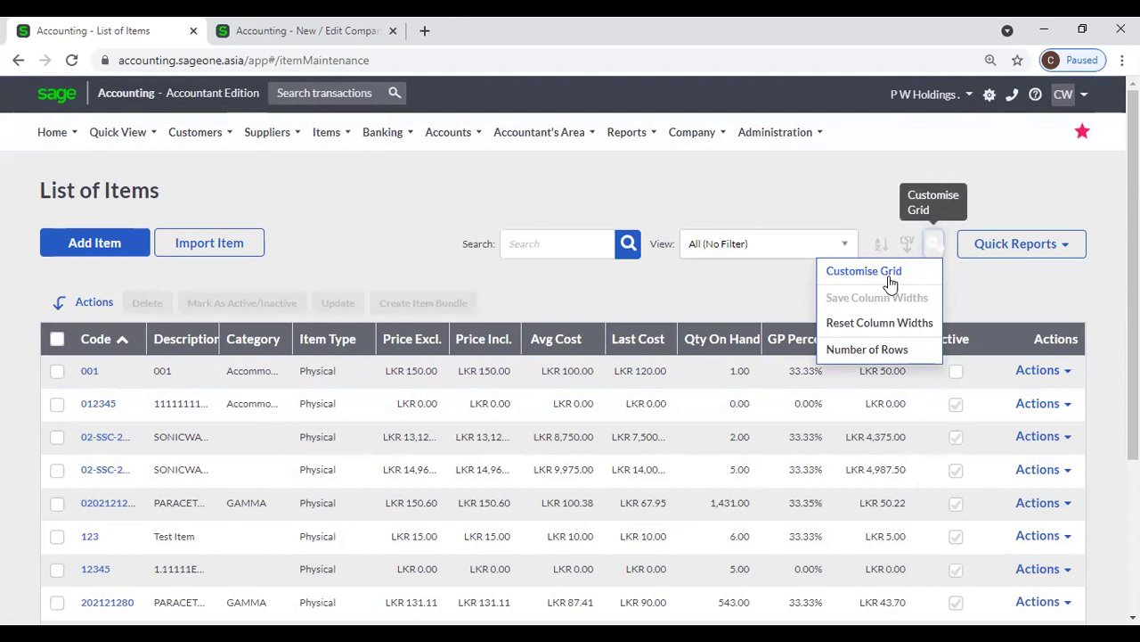
pyautogui.click(889, 275)
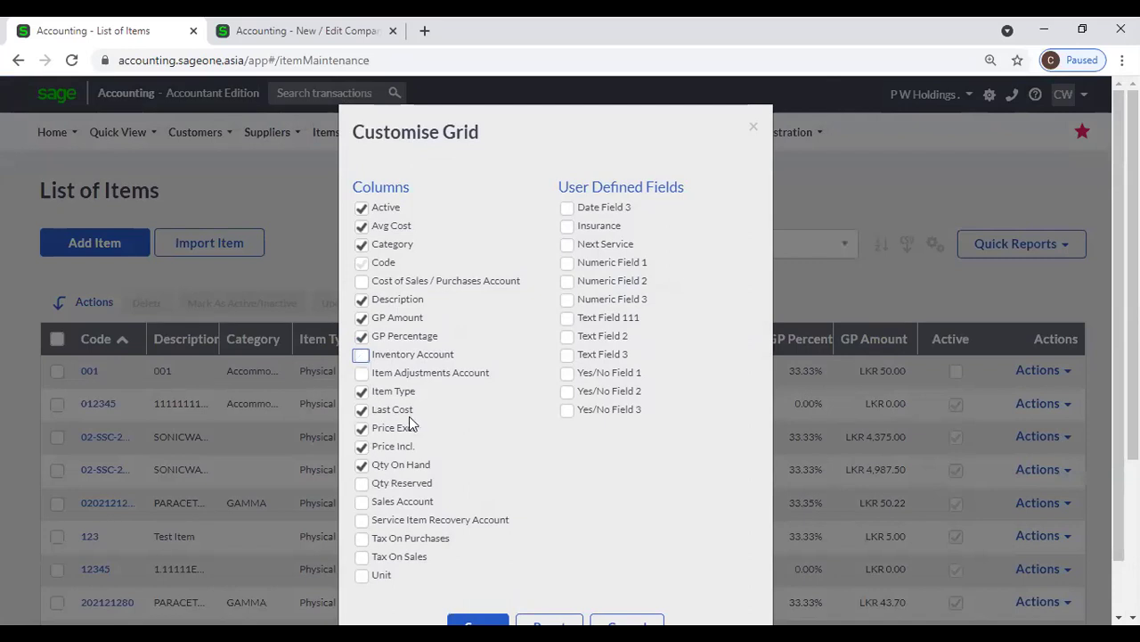
# - Save the grid customisation and review the columns shown in the list of items
pyautogui.scroll(-1, 411, 425)
pyautogui.click(475, 567)
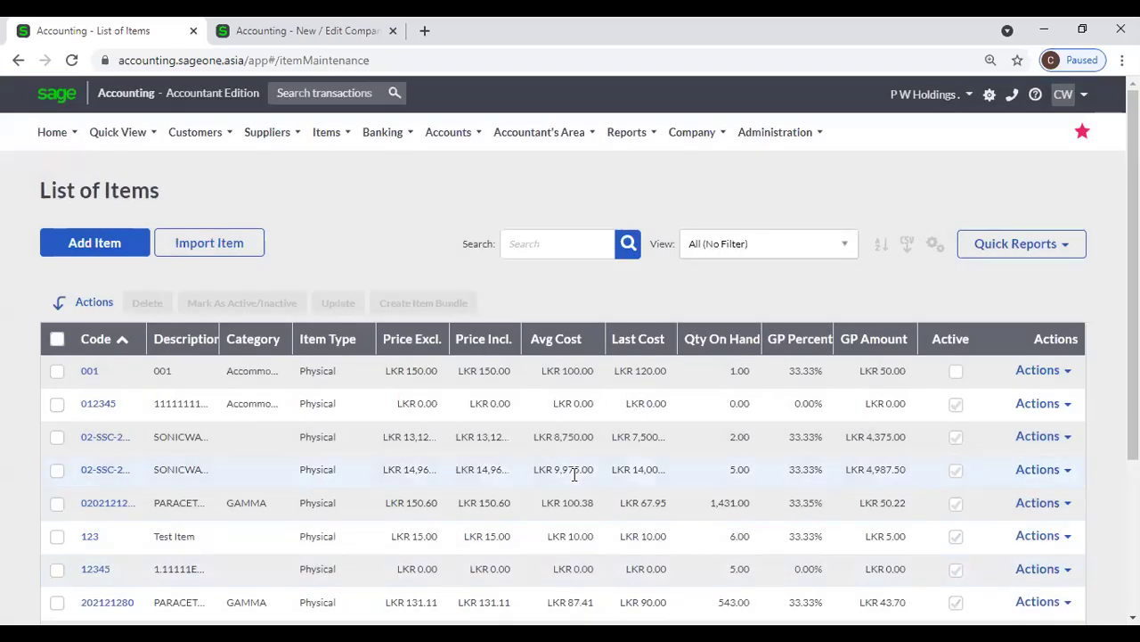
pyautogui.scroll(-1, 573, 475)
pyautogui.scroll(1, 573, 475)
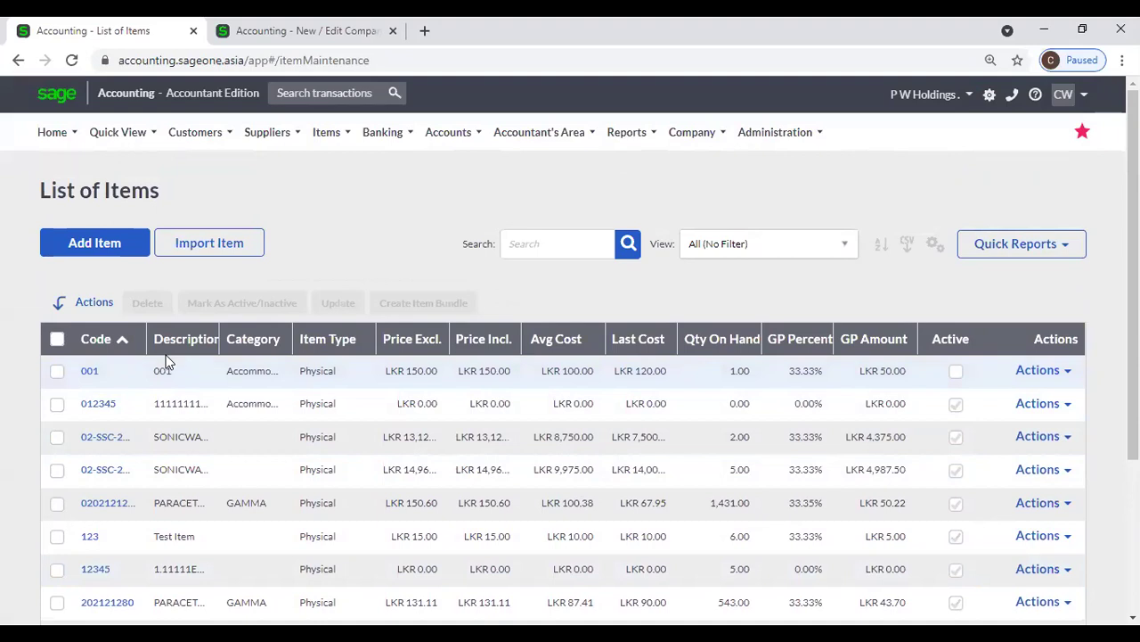
# - Sort the item list by code in descending order and back to ascending, and check the list's view filter
pyautogui.click(124, 342)
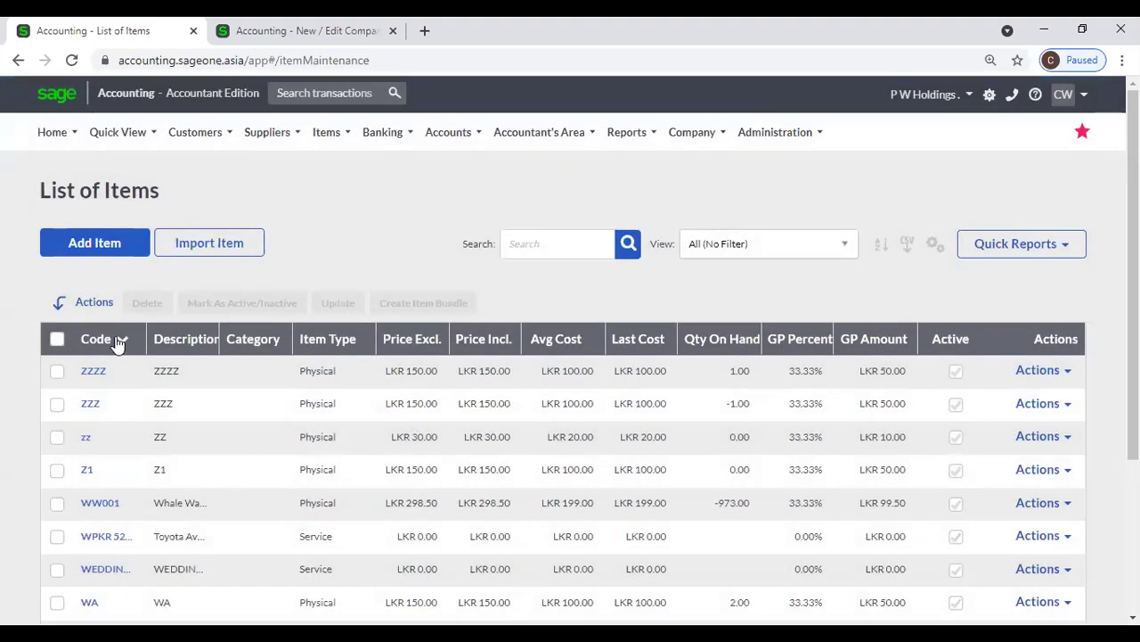
pyautogui.click(116, 339)
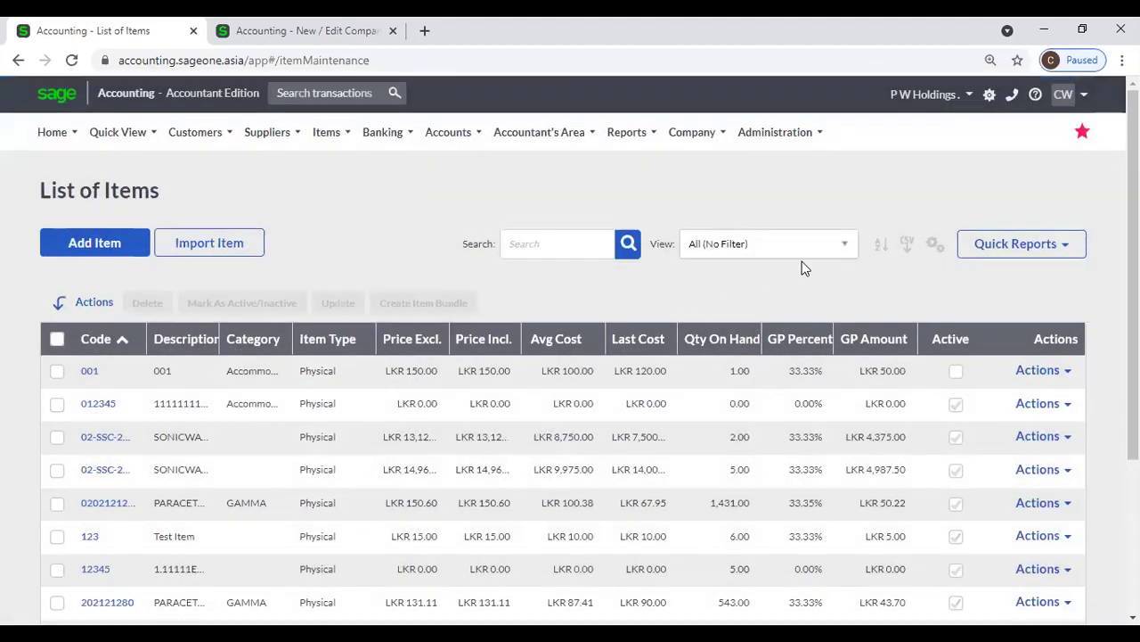
pyautogui.click(820, 255)
pyautogui.click(913, 294)
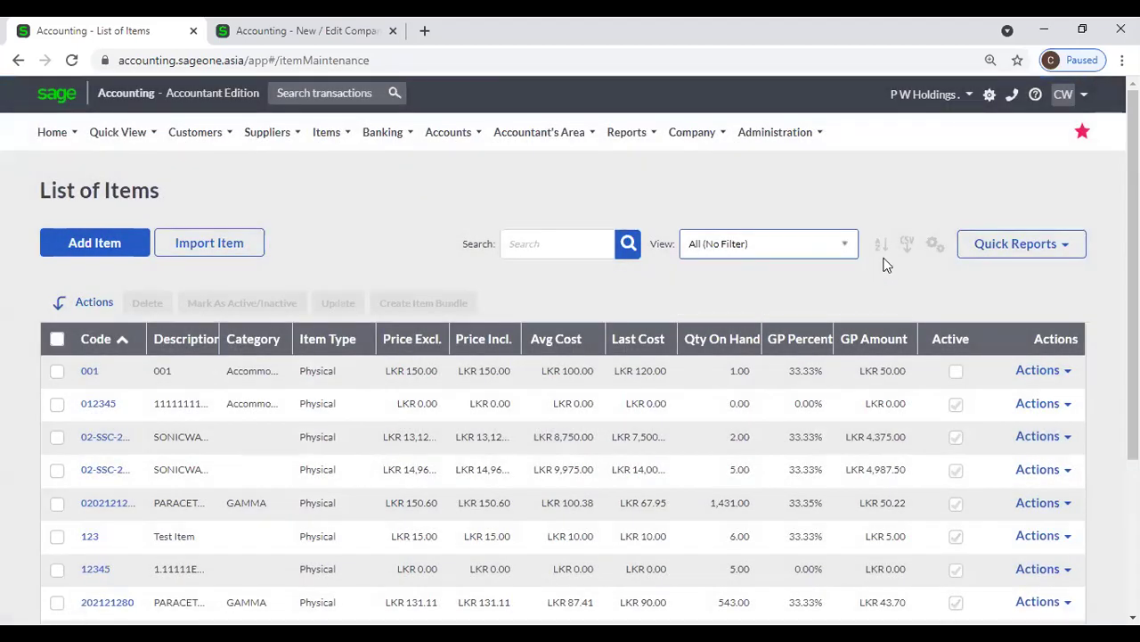
pyautogui.click(853, 246)
pyautogui.click(770, 294)
# - Search the item list for 123, check the view filter options, and clear the search
pyautogui.click(587, 234)
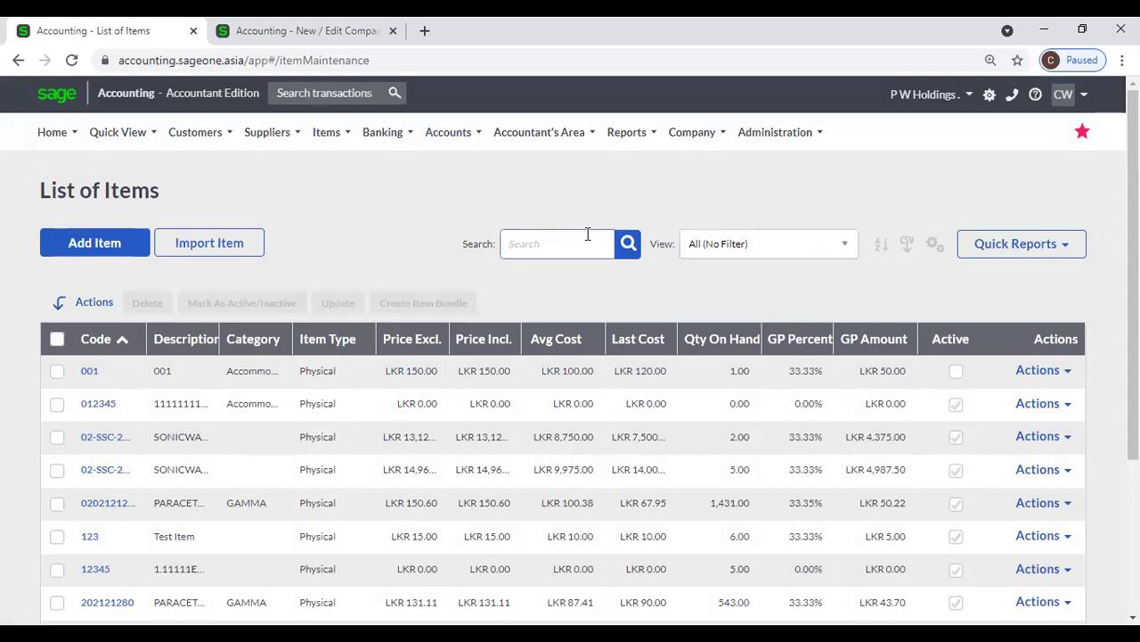
pyautogui.write('123')
pyautogui.press('Return')
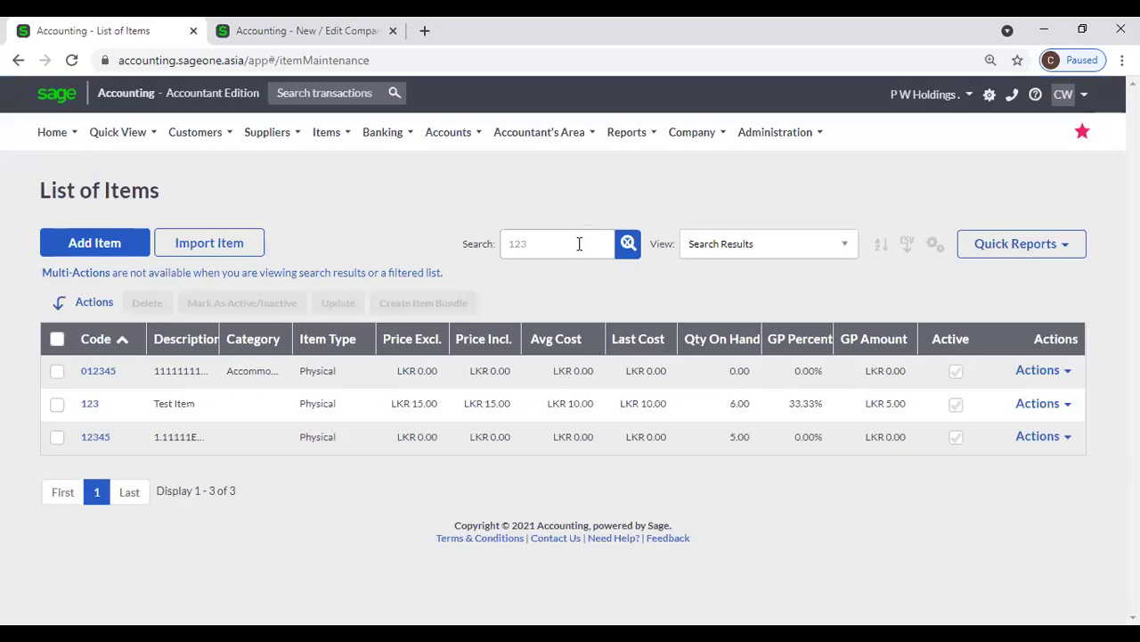
pyautogui.click(710, 253)
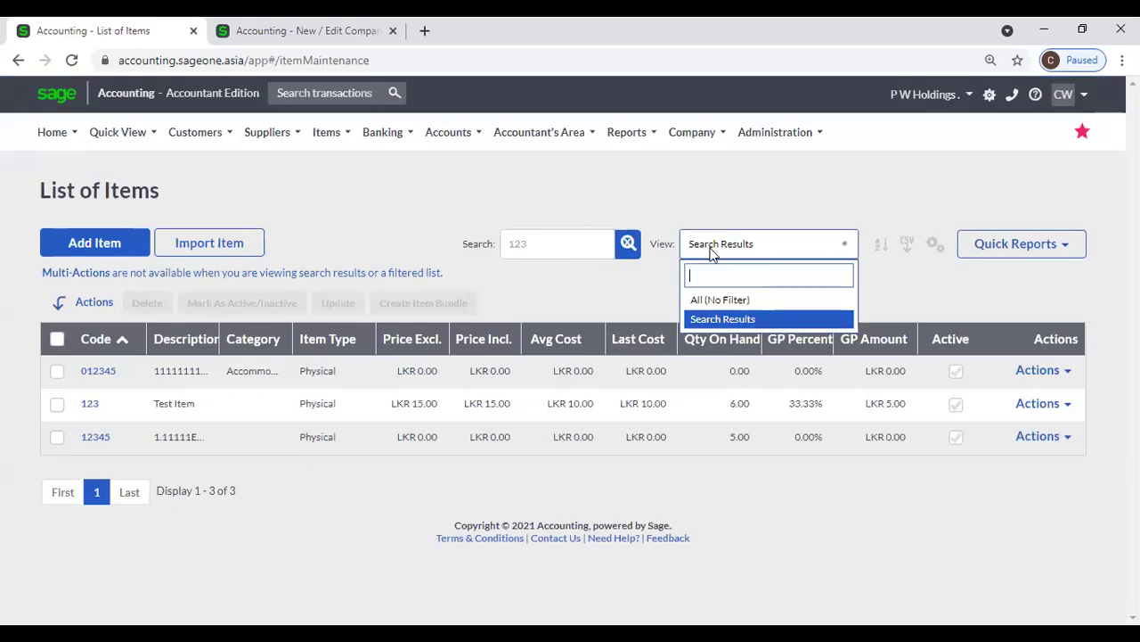
pyautogui.click(629, 248)
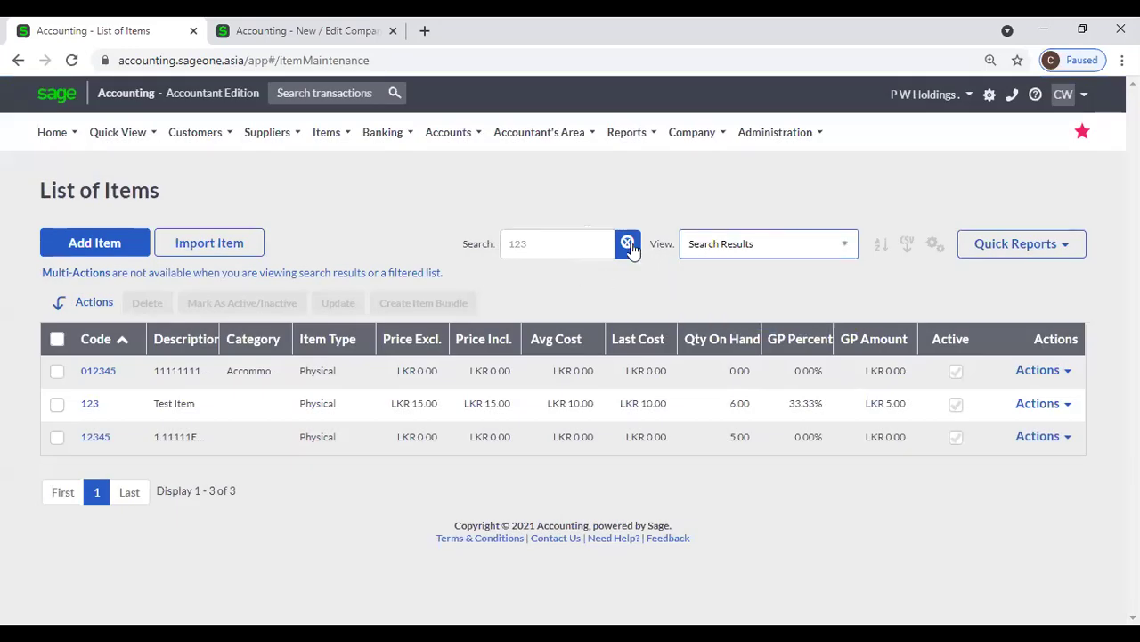
pyautogui.click(627, 246)
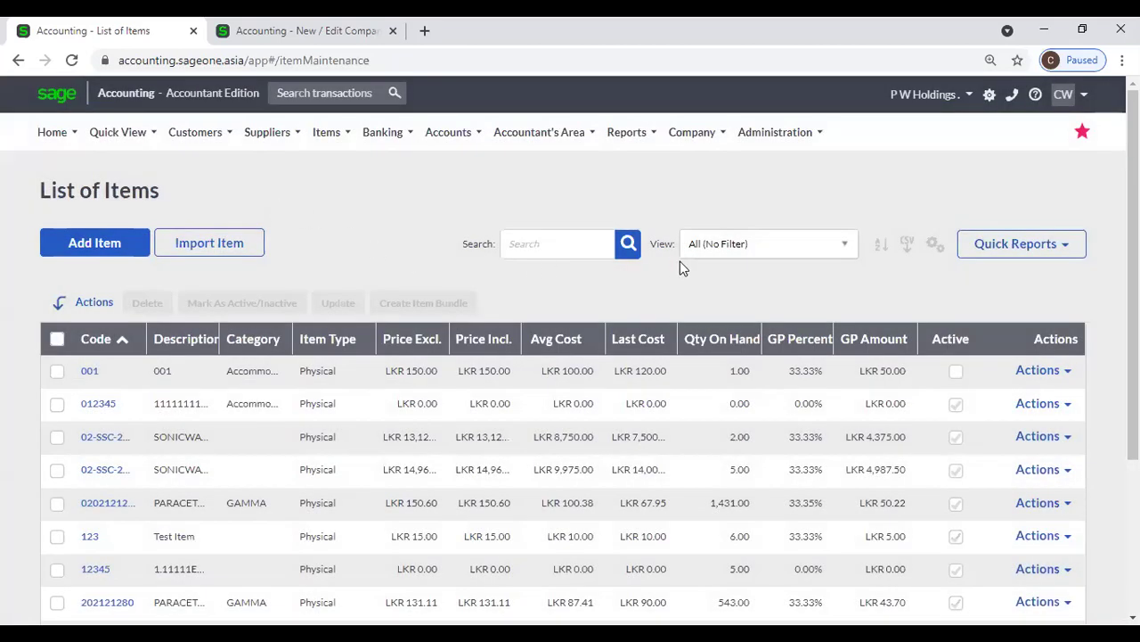
pyautogui.click(712, 251)
pyautogui.click(670, 195)
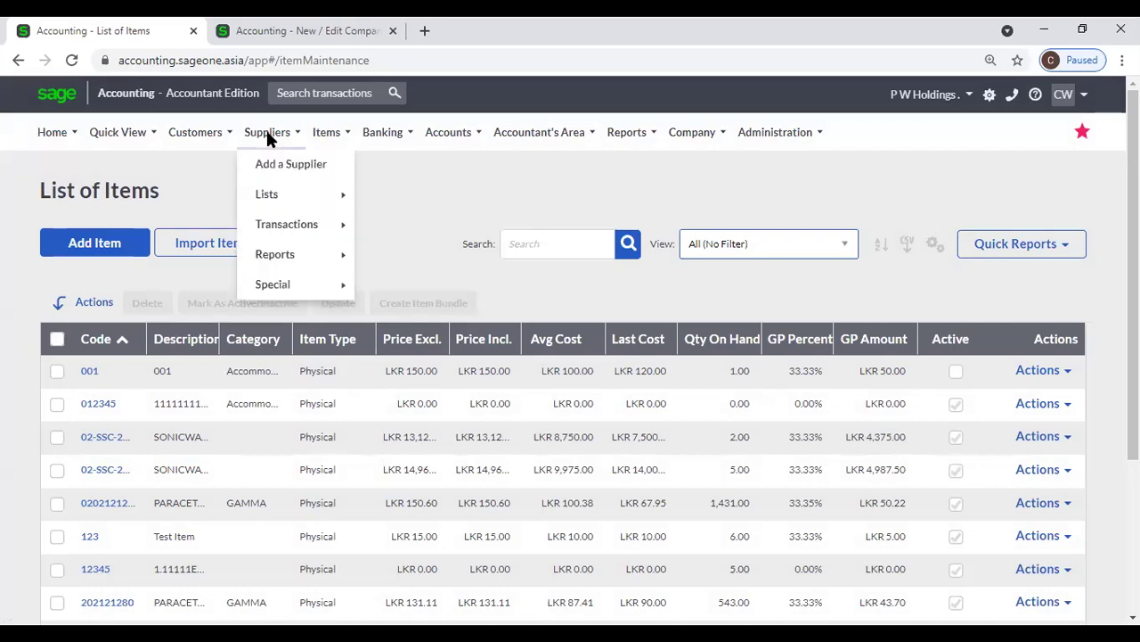
# - Open the list of item bundles
pyautogui.moveTo(325, 136)
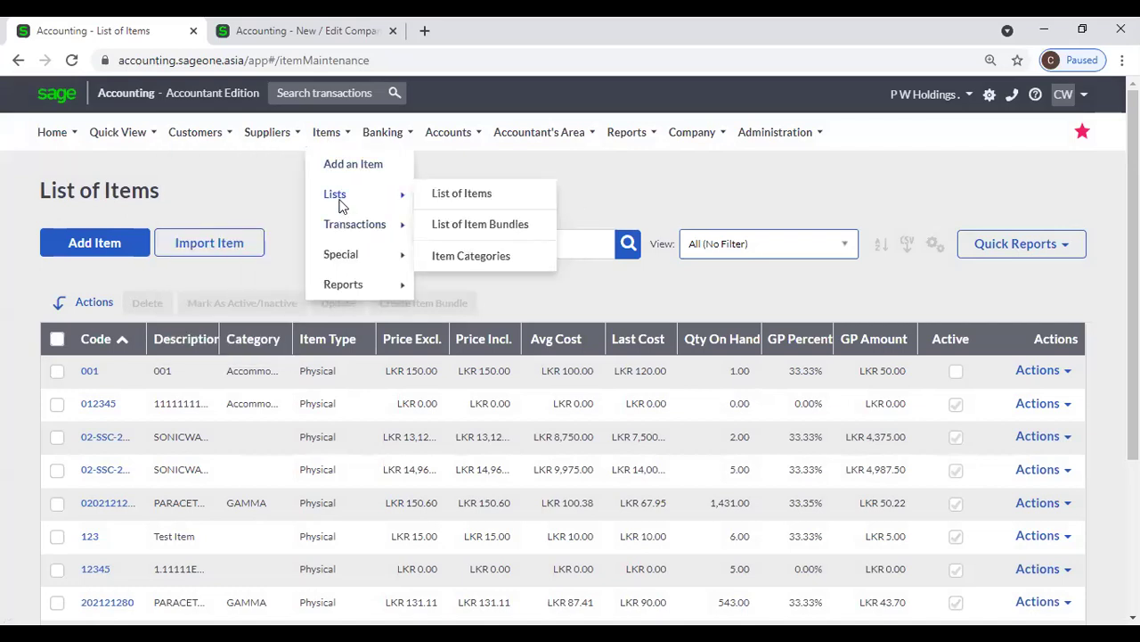
pyautogui.click(456, 228)
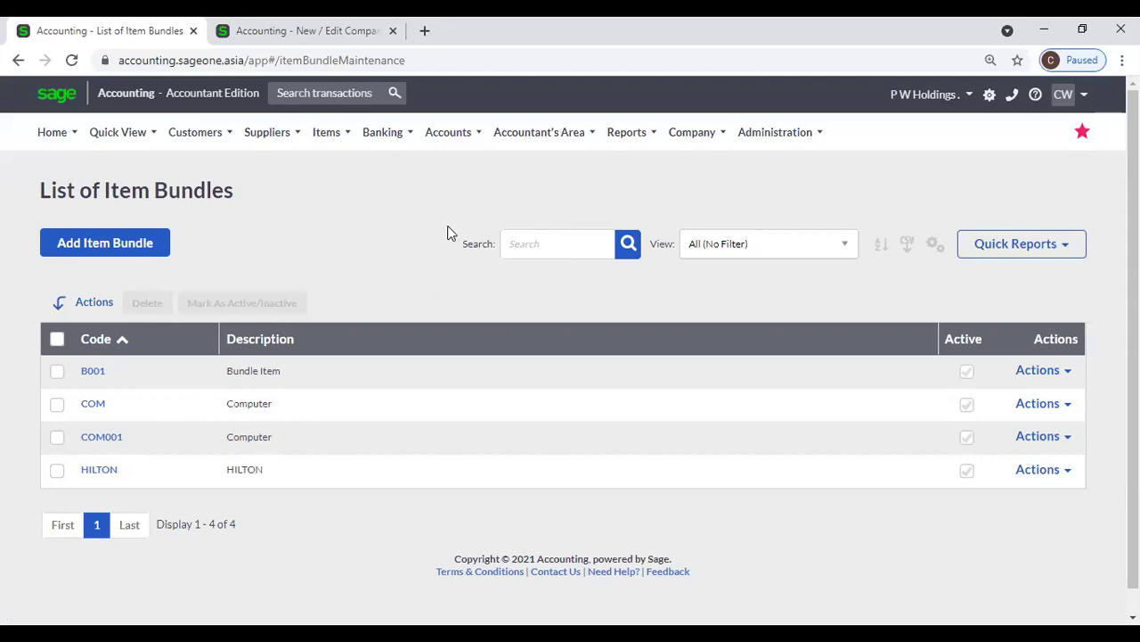
# - In the second browser tab, open the customer tax invoices and start a new tax invoice
pyautogui.click(357, 41)
pyautogui.moveTo(194, 152)
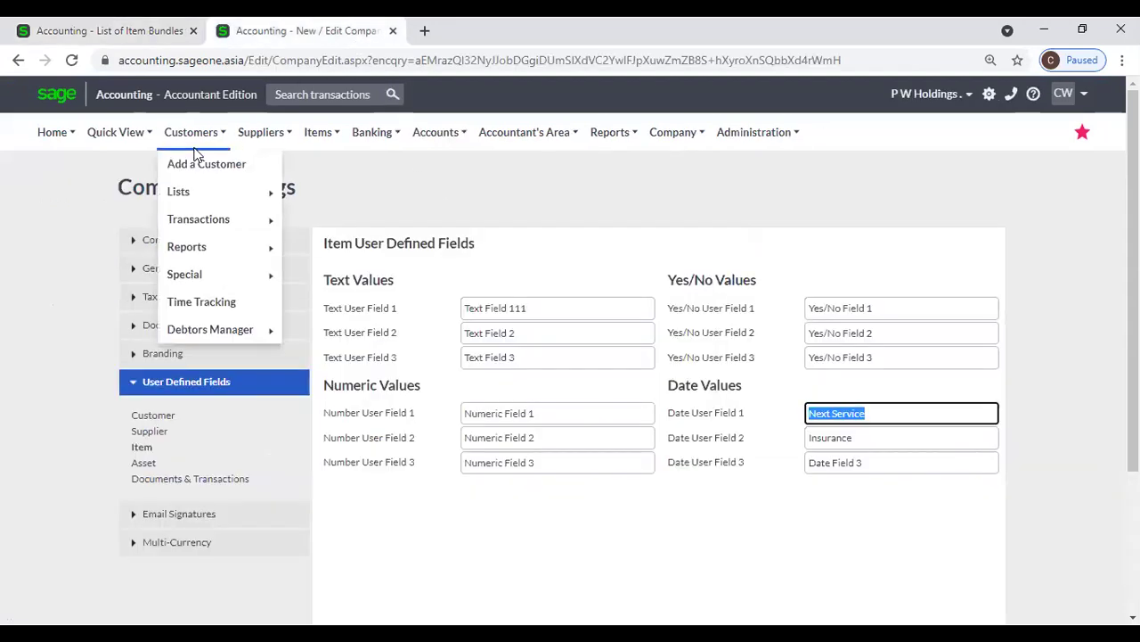
pyautogui.moveTo(215, 227)
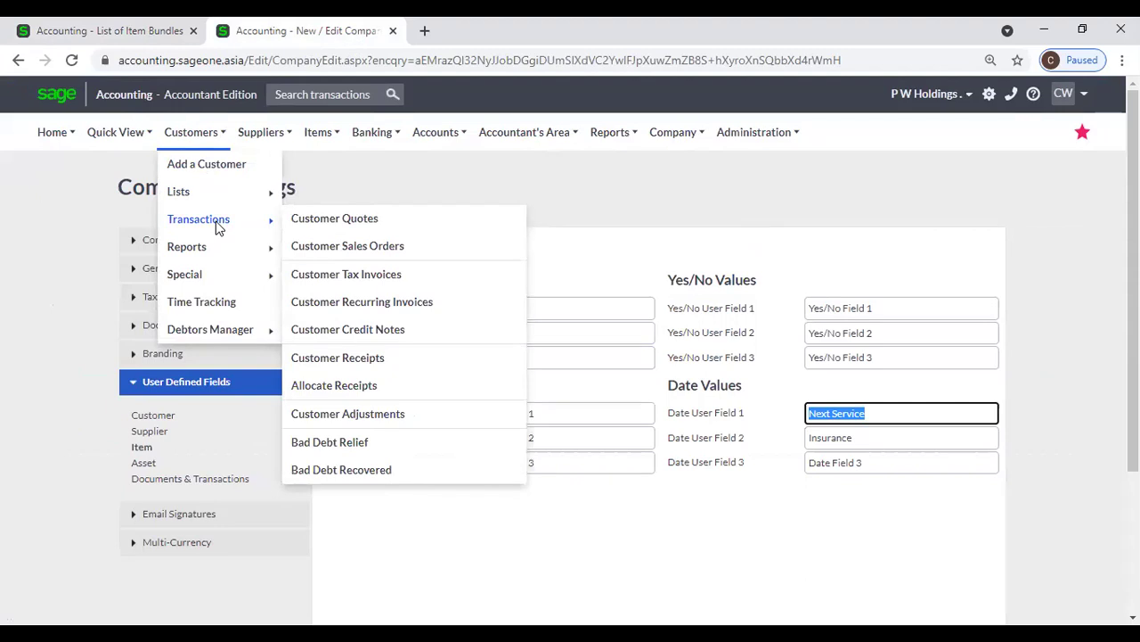
pyautogui.click(395, 273)
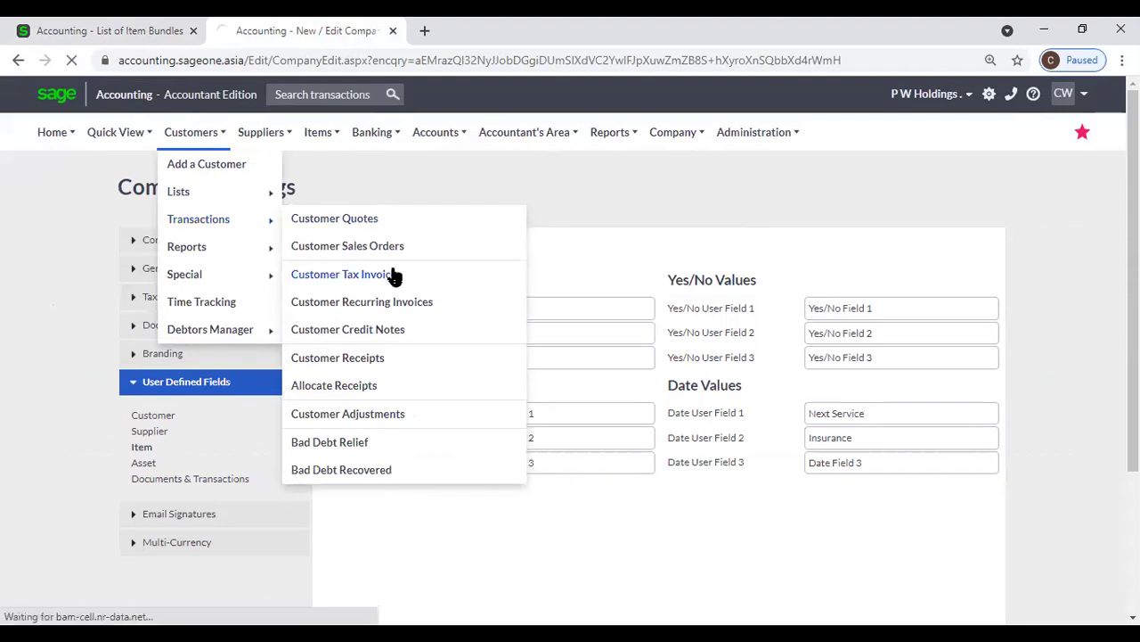
pyautogui.click(140, 32)
pyautogui.moveTo(195, 131)
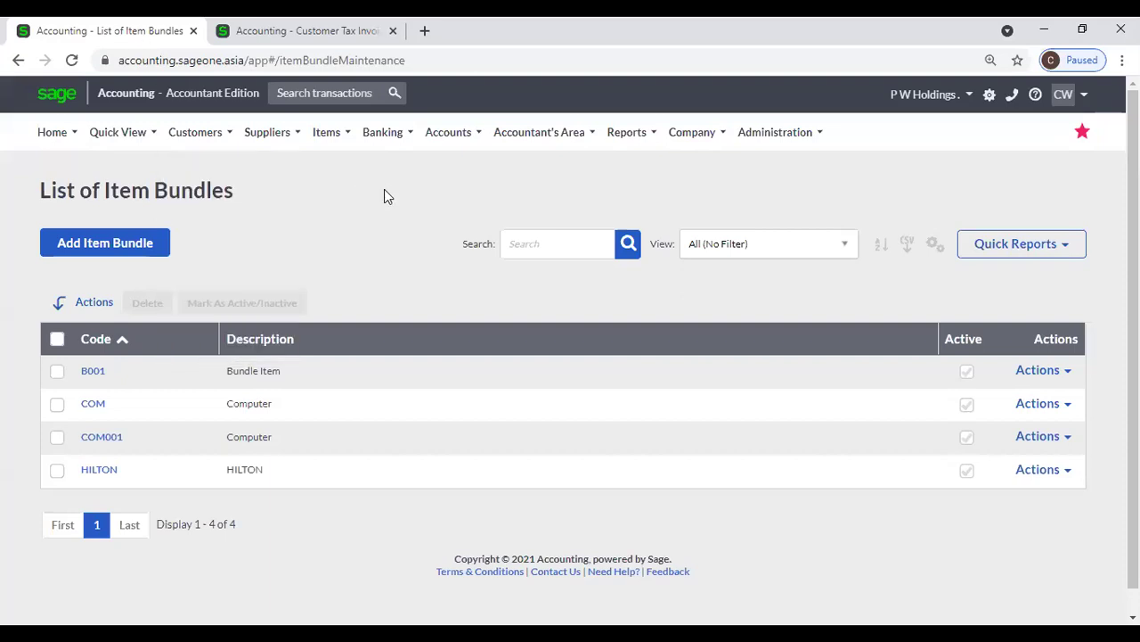
pyautogui.click(267, 34)
pyautogui.moveTo(326, 131)
pyautogui.moveTo(398, 209)
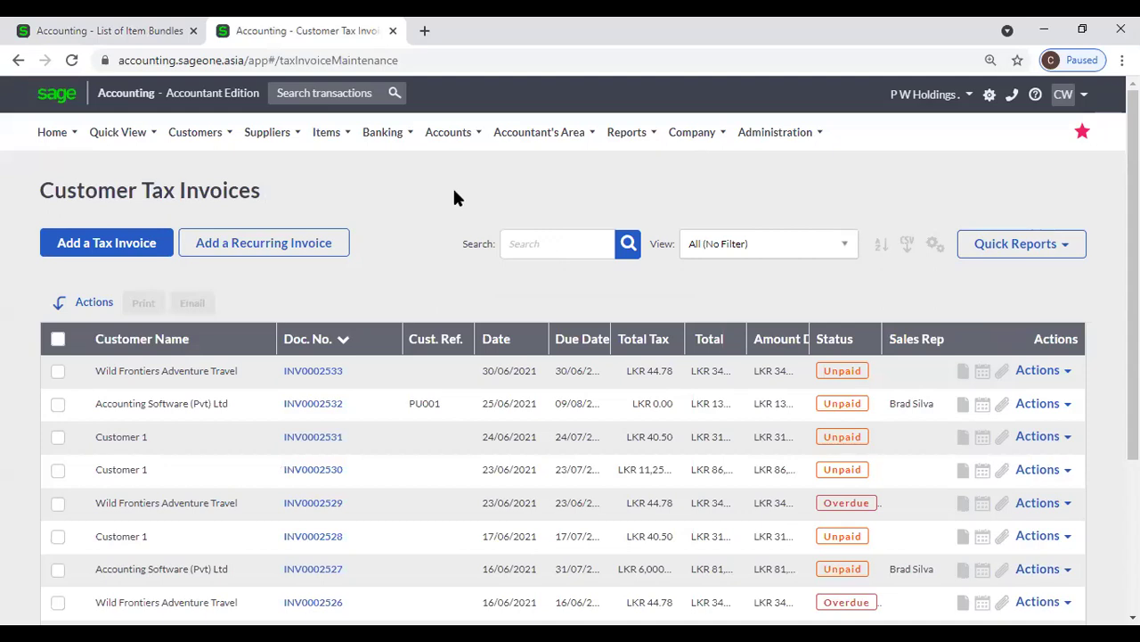
pyautogui.click(80, 255)
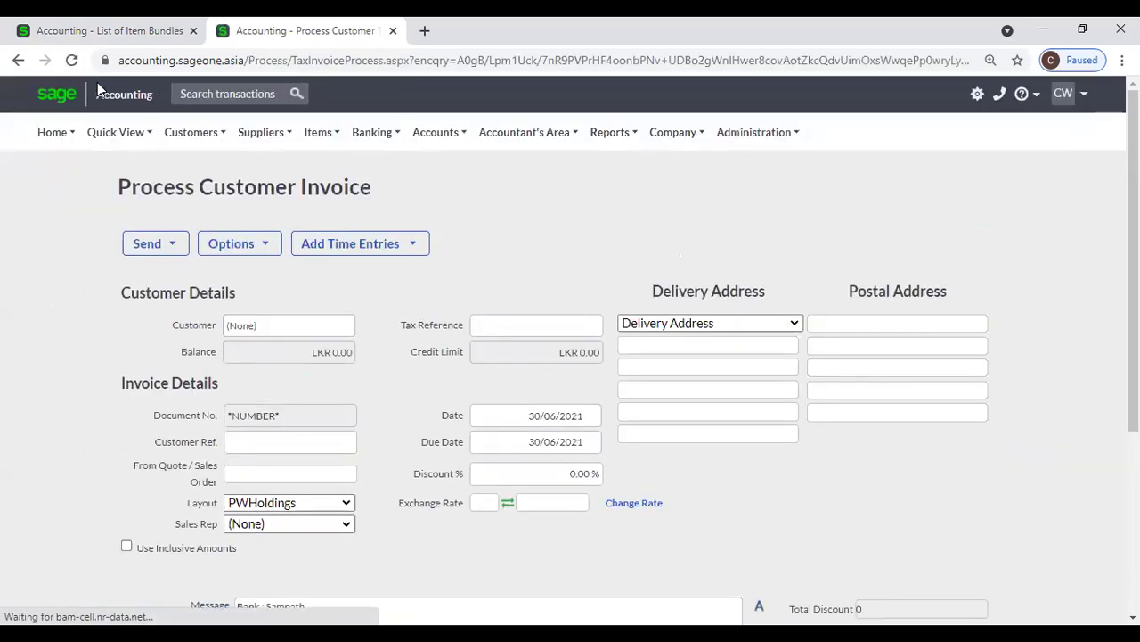
# - Return to the item bundle list, open bundle COM001 for editing, and check its code and description
pyautogui.click(98, 34)
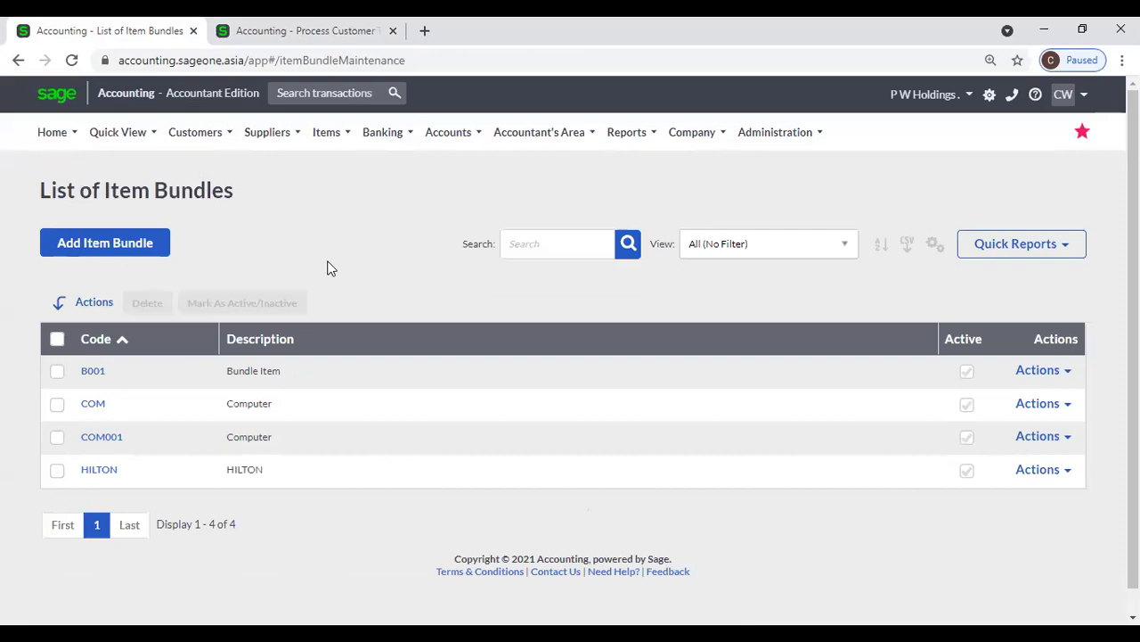
pyautogui.click(116, 437)
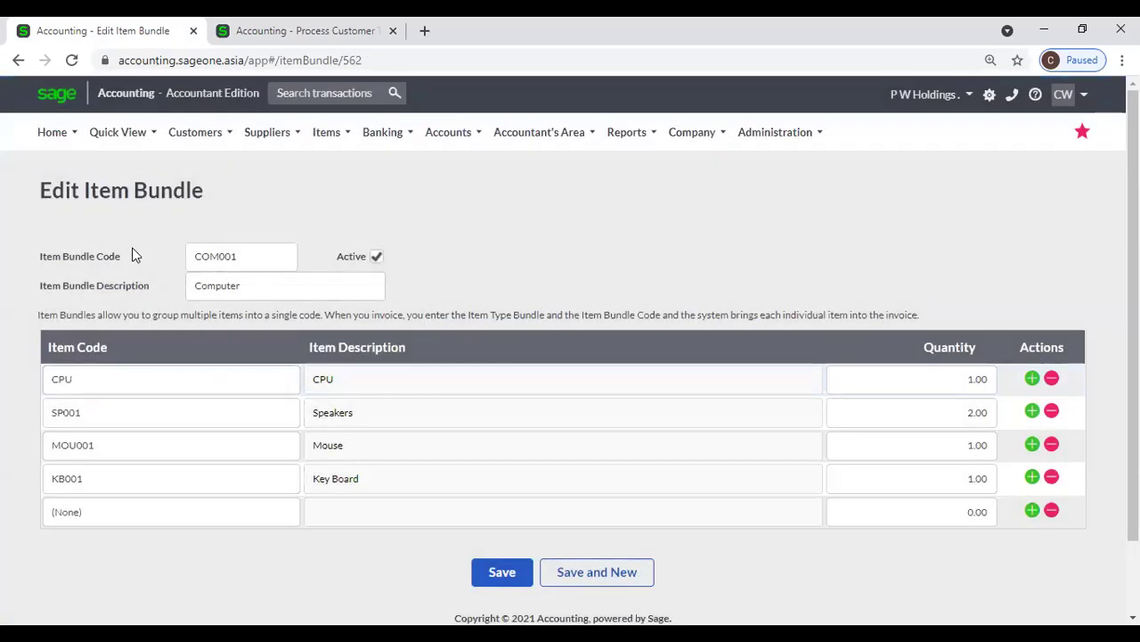
pyautogui.doubleClick(244, 255)
pyautogui.click(244, 258)
pyautogui.click(247, 280)
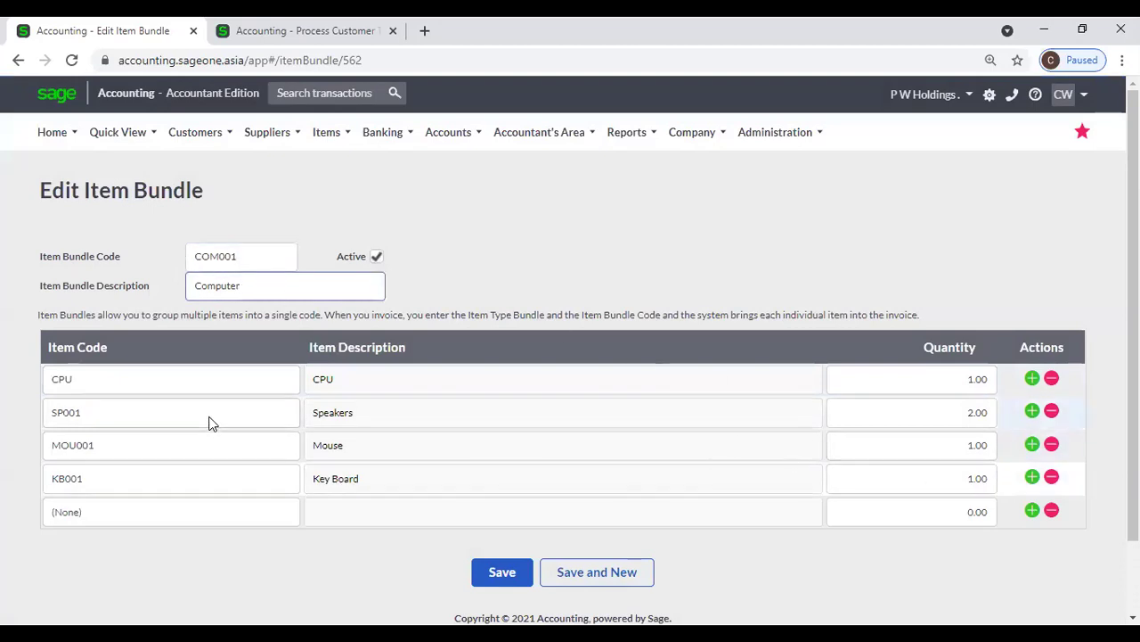
# - Add item Com001 (Computer) on the bundle's empty line, and remove that line again
pyautogui.click(256, 515)
pyautogui.click(257, 513)
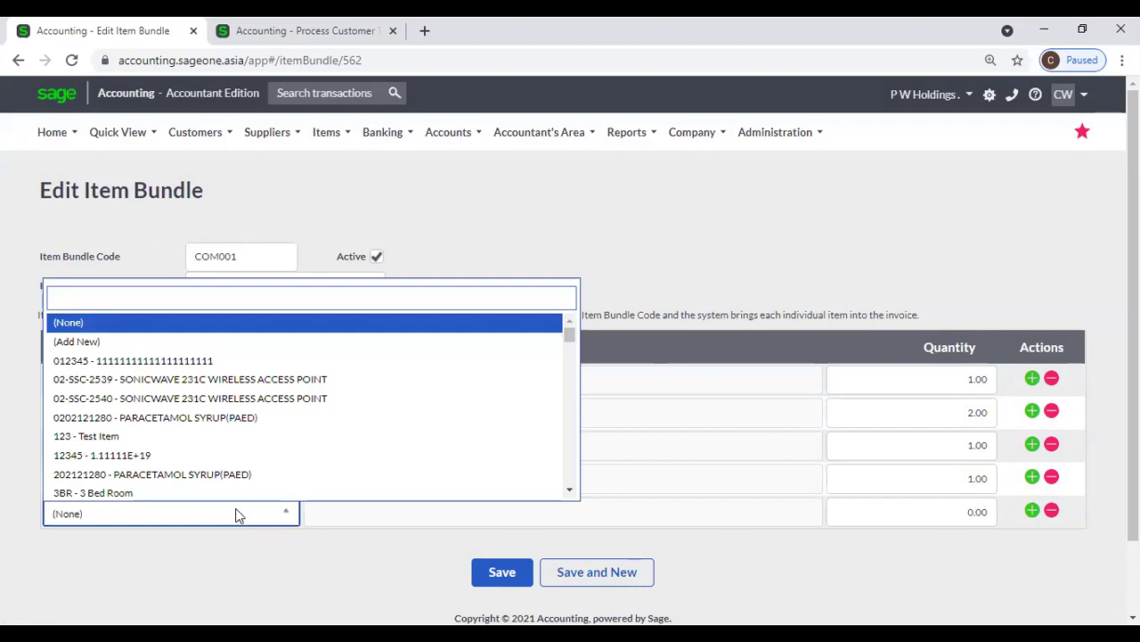
pyautogui.scroll(-3, 212, 435)
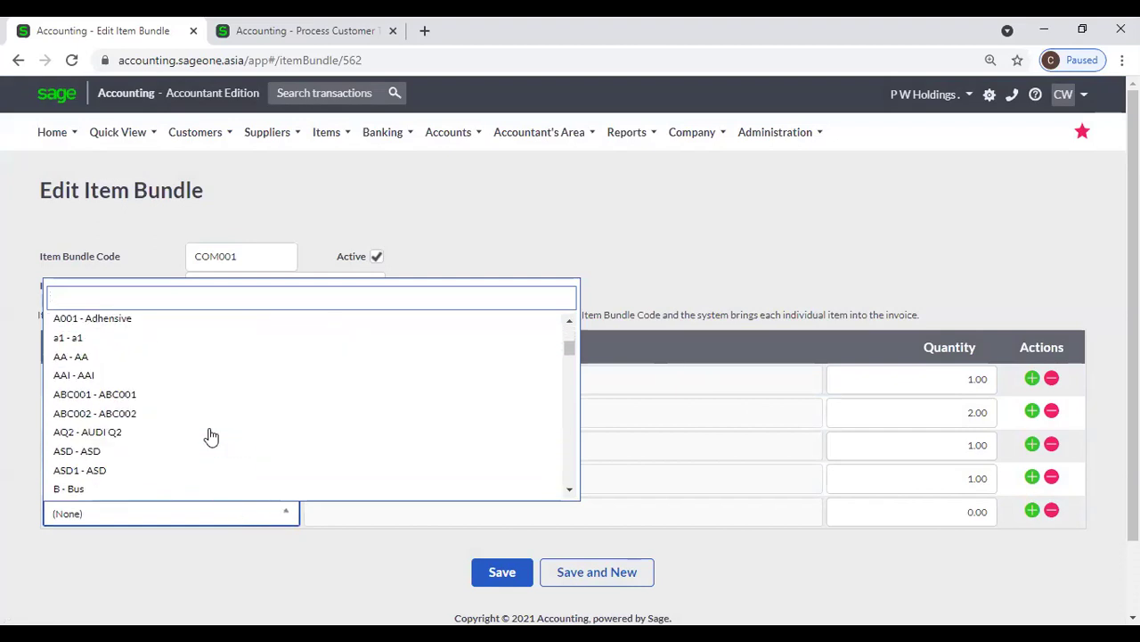
pyautogui.scroll(-3, 211, 436)
pyautogui.scroll(-2, 211, 435)
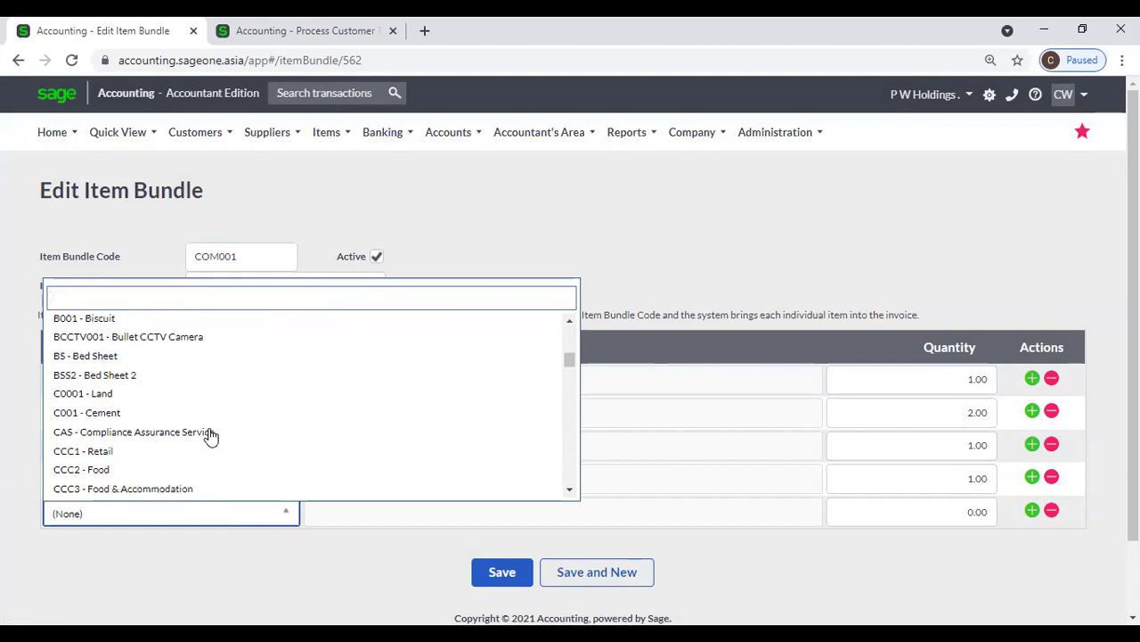
pyautogui.scroll(-2, 185, 456)
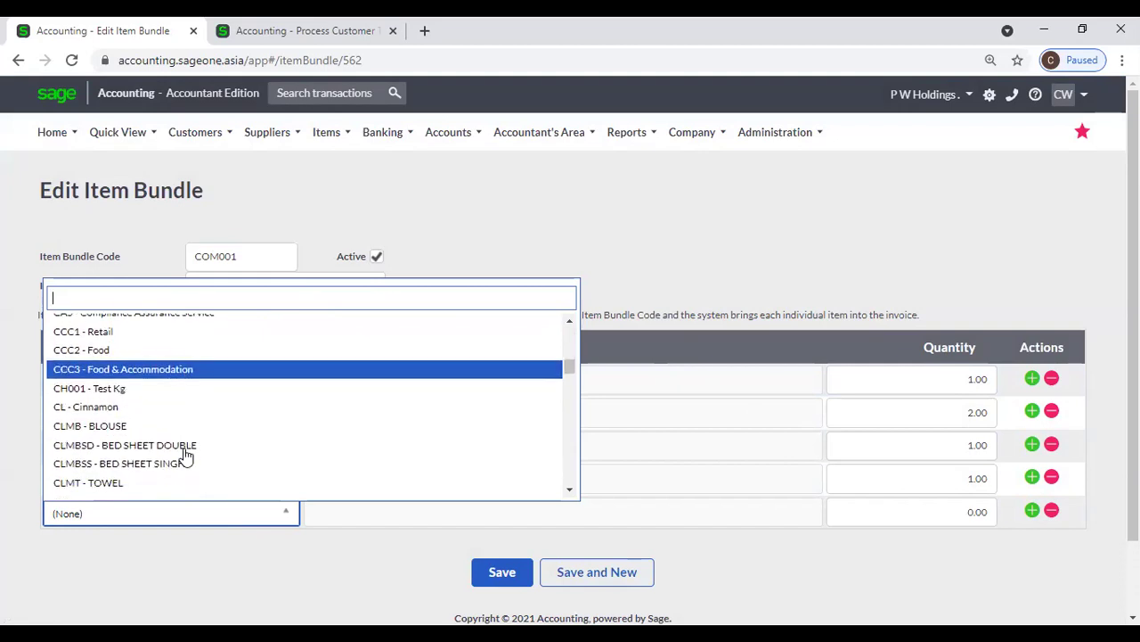
pyautogui.scroll(-2, 184, 456)
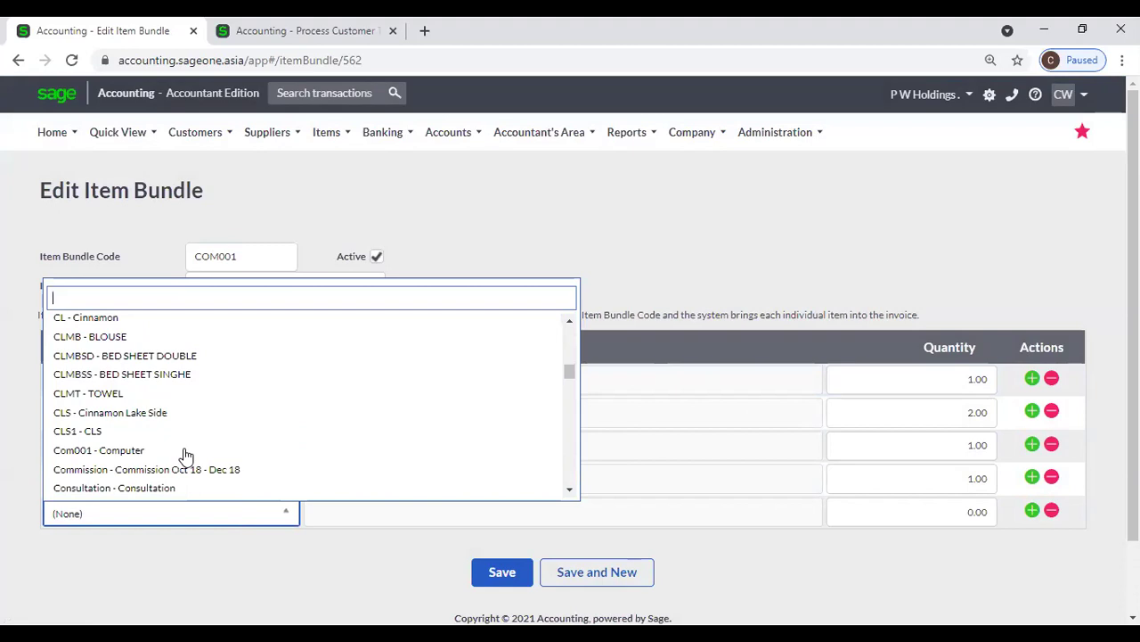
pyautogui.click(166, 451)
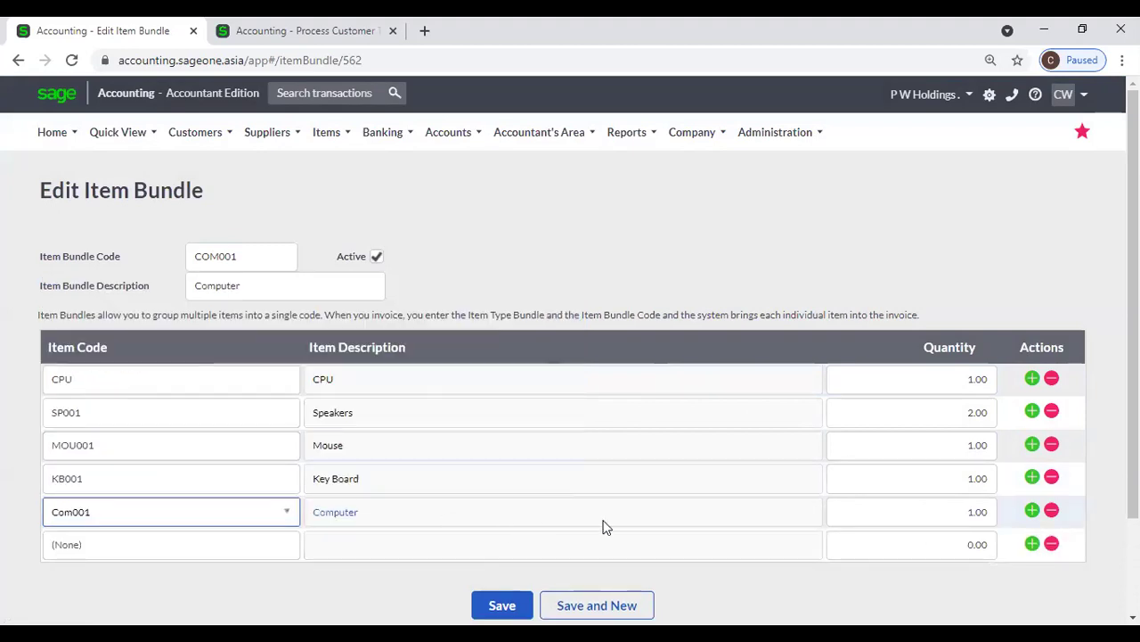
pyautogui.click(1051, 510)
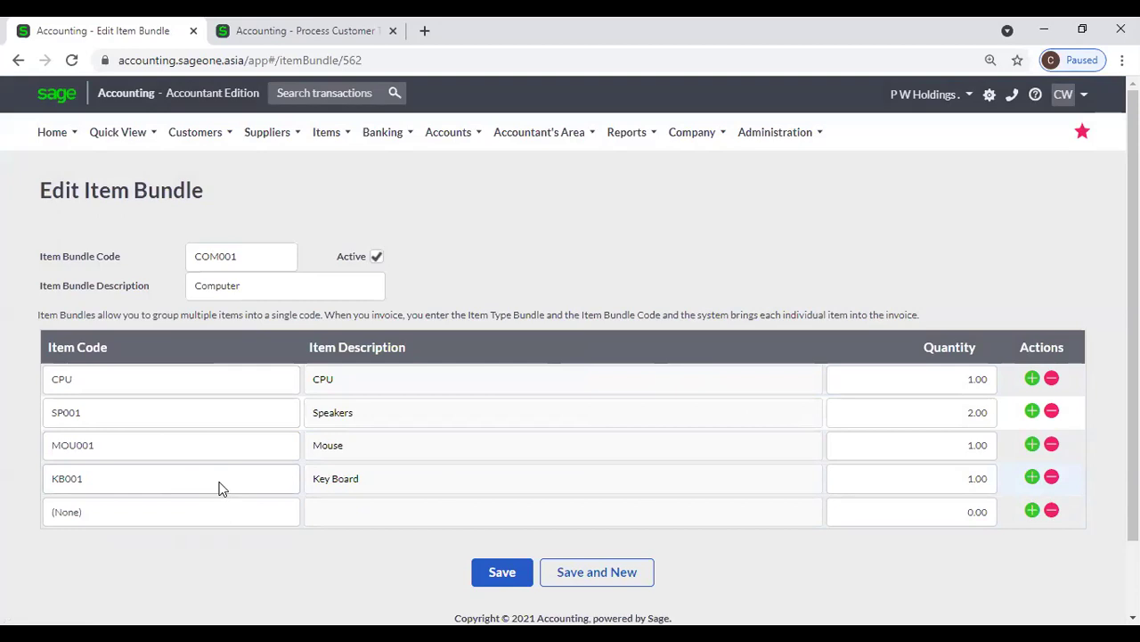
# - Add item MON (Monitor) to bundle COM001 and save the bundle
pyautogui.click(265, 519)
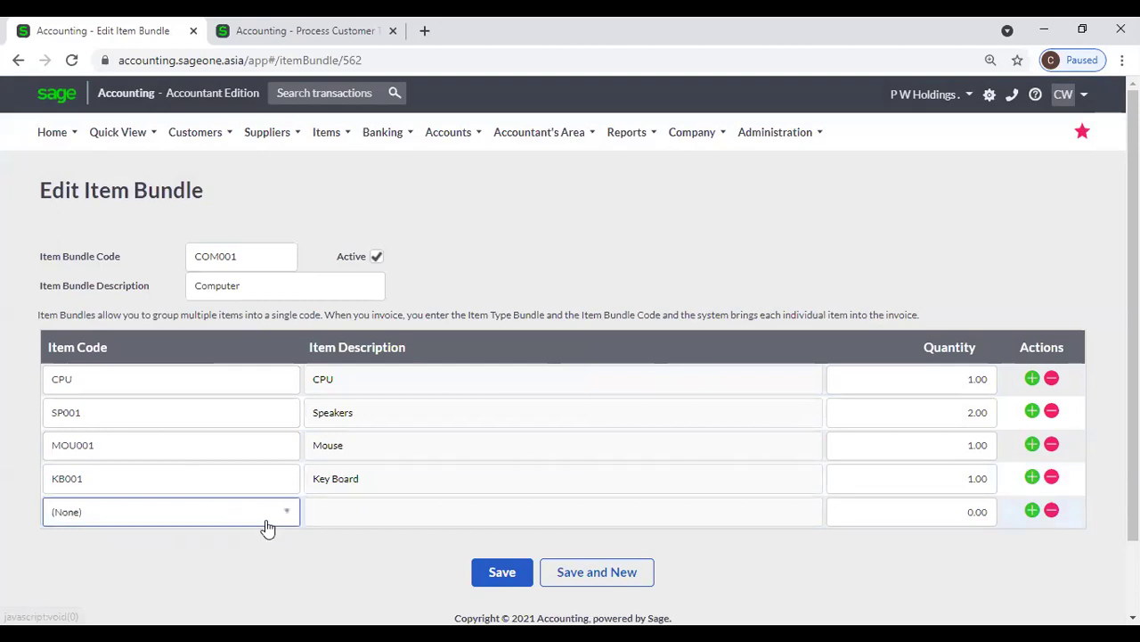
pyautogui.write('m')
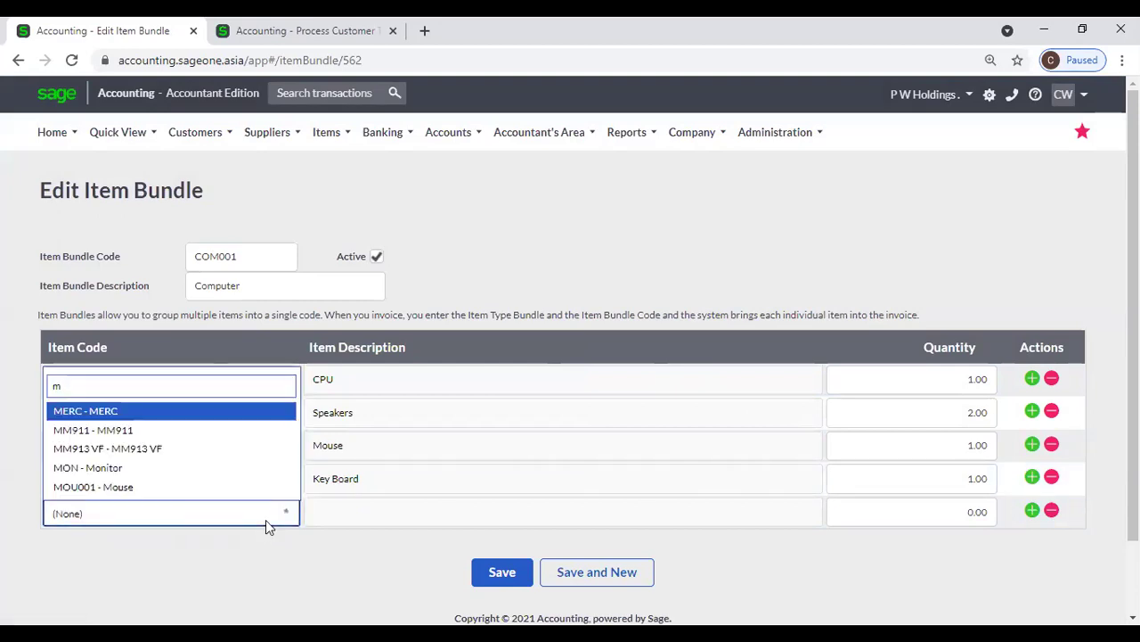
pyautogui.click(237, 471)
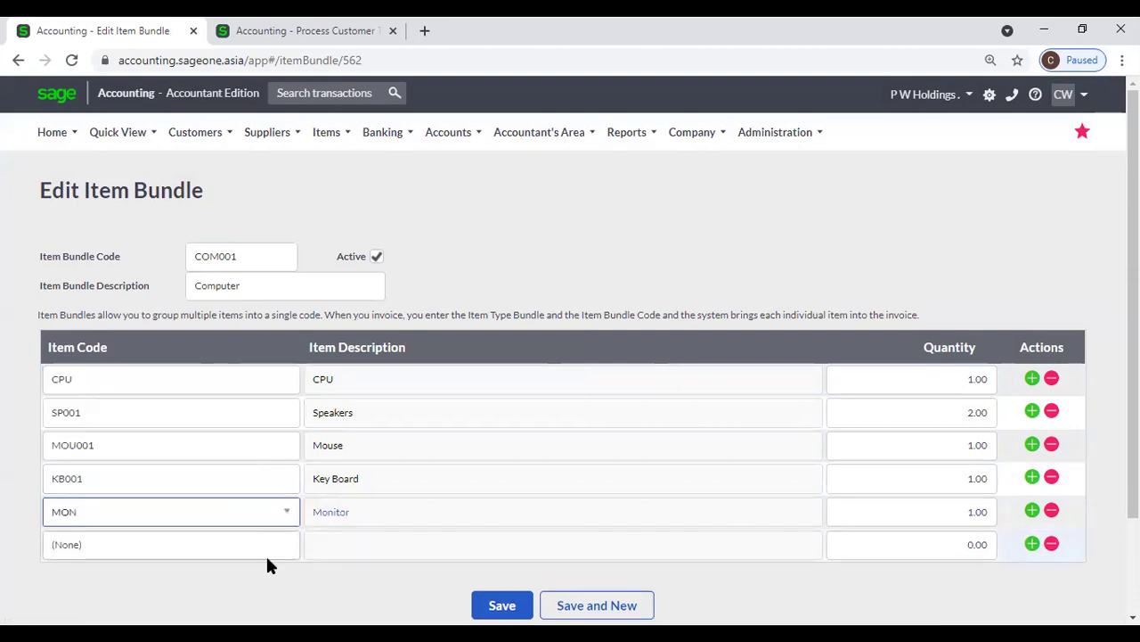
pyautogui.click(909, 515)
pyautogui.click(895, 601)
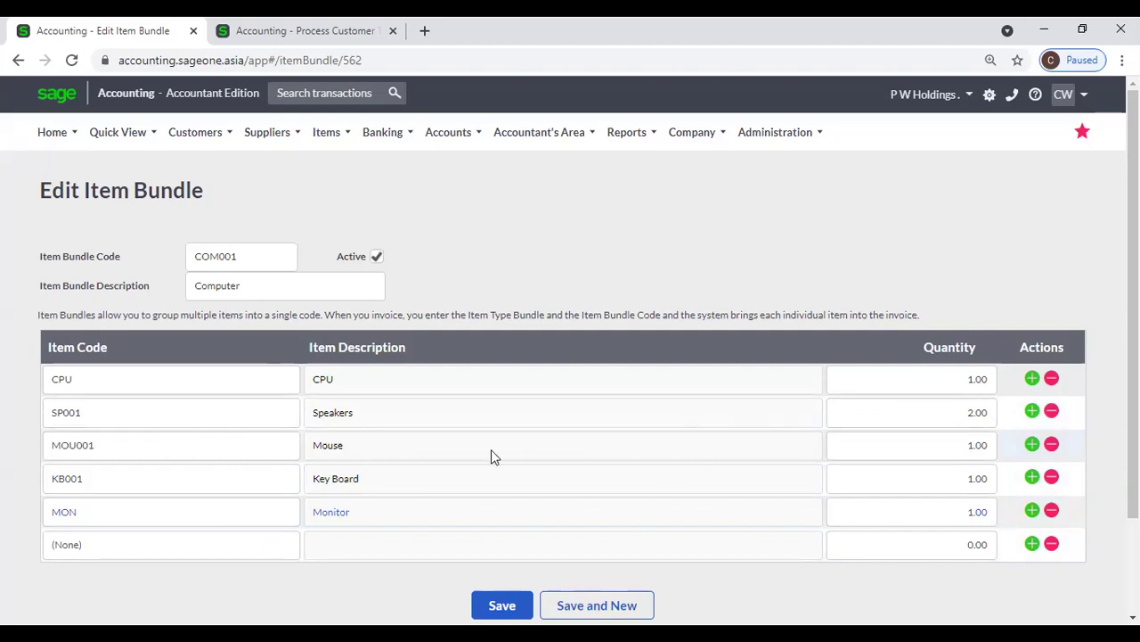
pyautogui.click(475, 606)
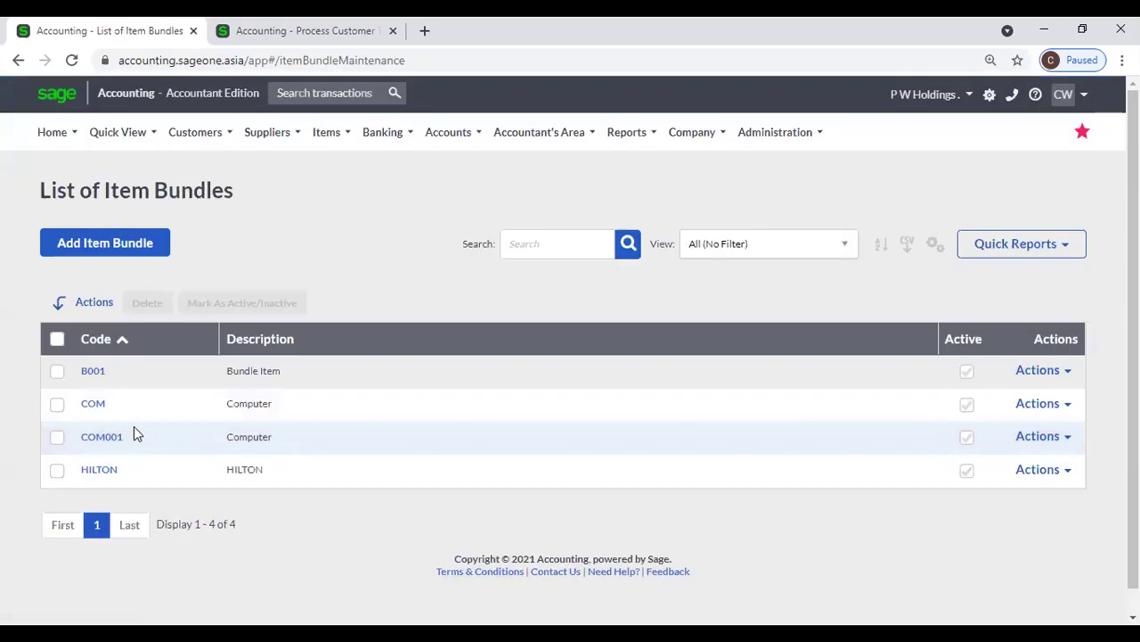
# - Switch to the new tax invoice in the second browser tab, reload it, and select Accounting Software (Pvt) Ltd as the customer
pyautogui.click(227, 45)
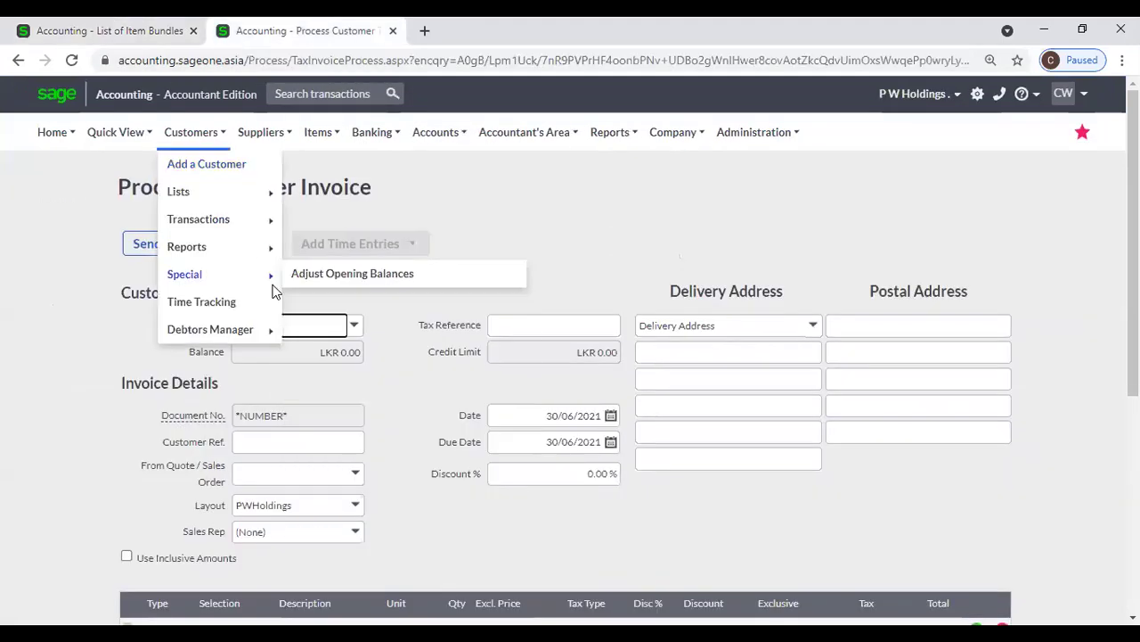
pyautogui.click(353, 327)
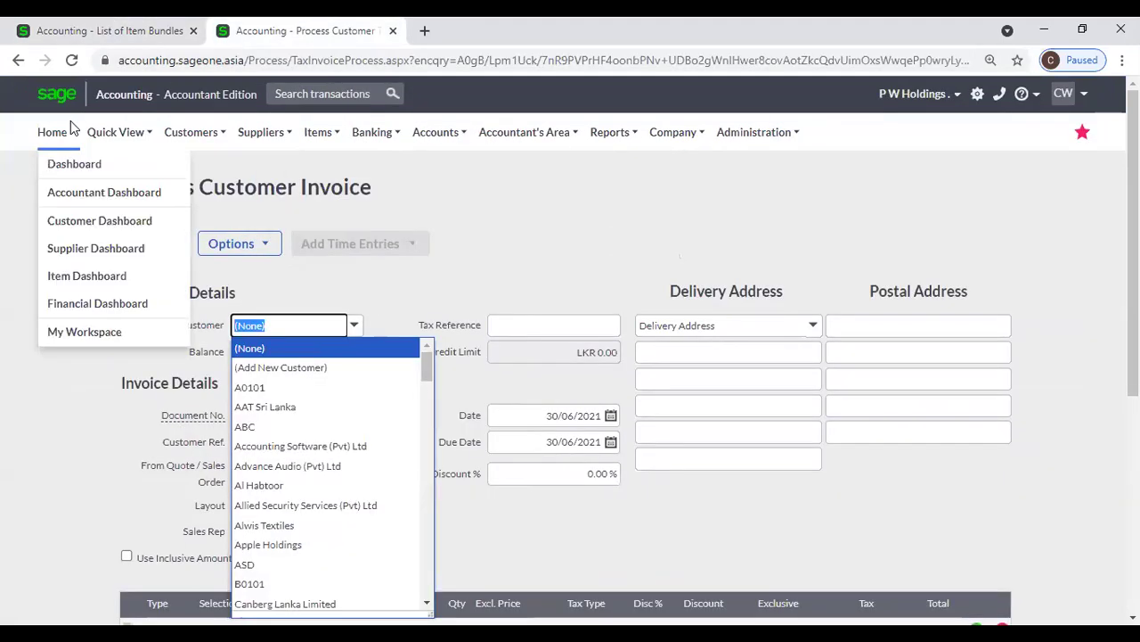
pyautogui.click(72, 61)
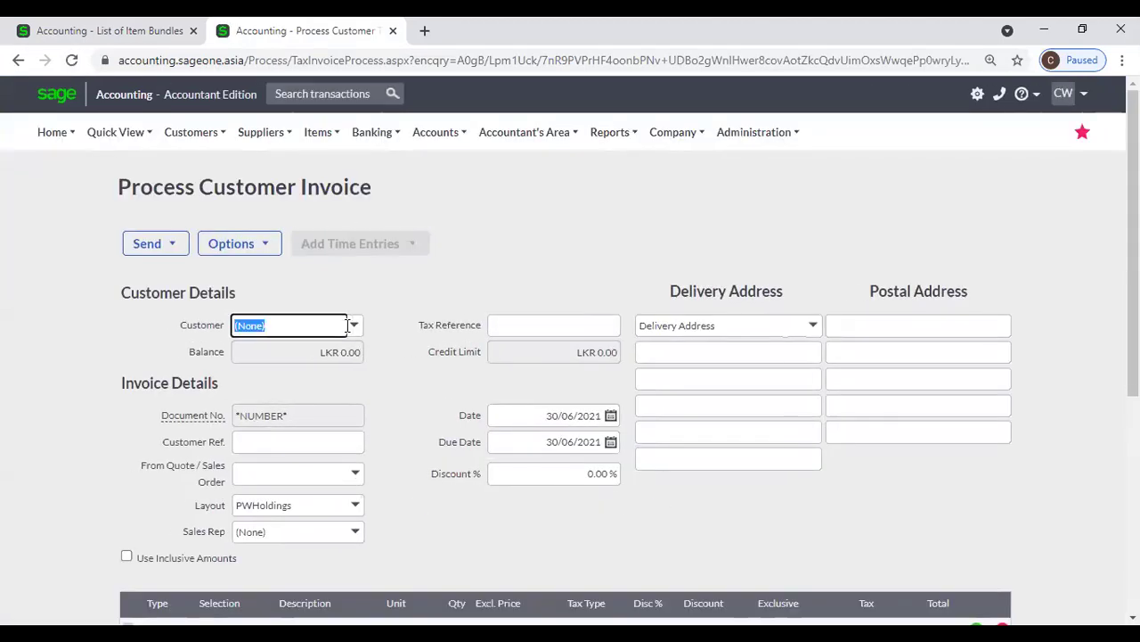
pyautogui.click(353, 327)
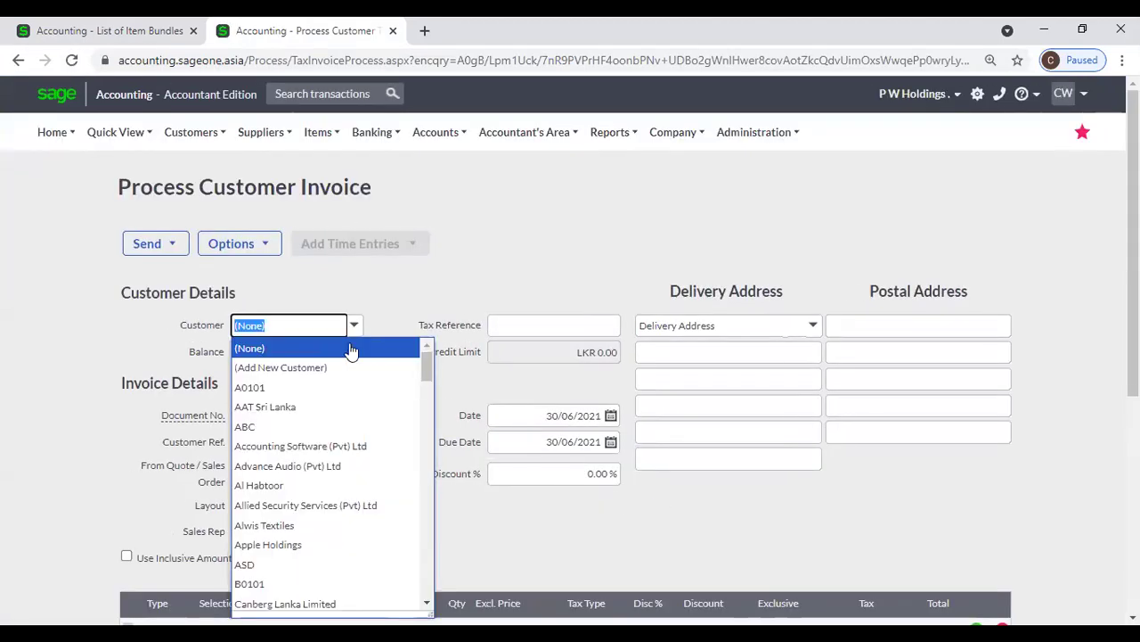
pyautogui.click(346, 448)
pyautogui.click(590, 381)
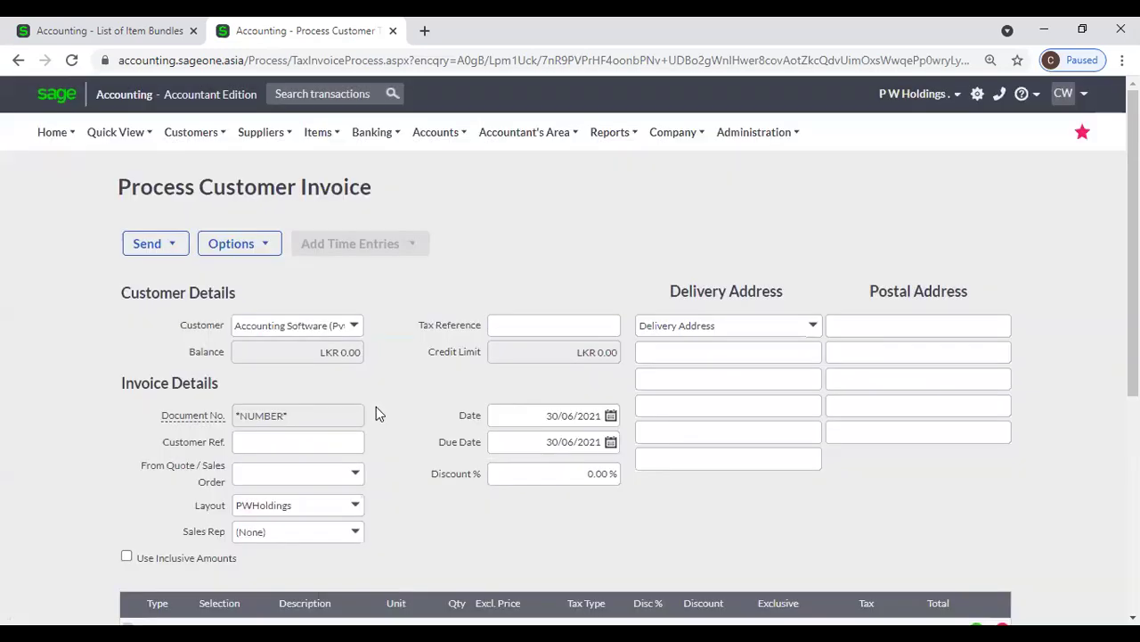
# - Set the first invoice line's type to Bundle and select bundle COM (Computer) on it
pyautogui.scroll(-3, 376, 407)
pyautogui.click(169, 463)
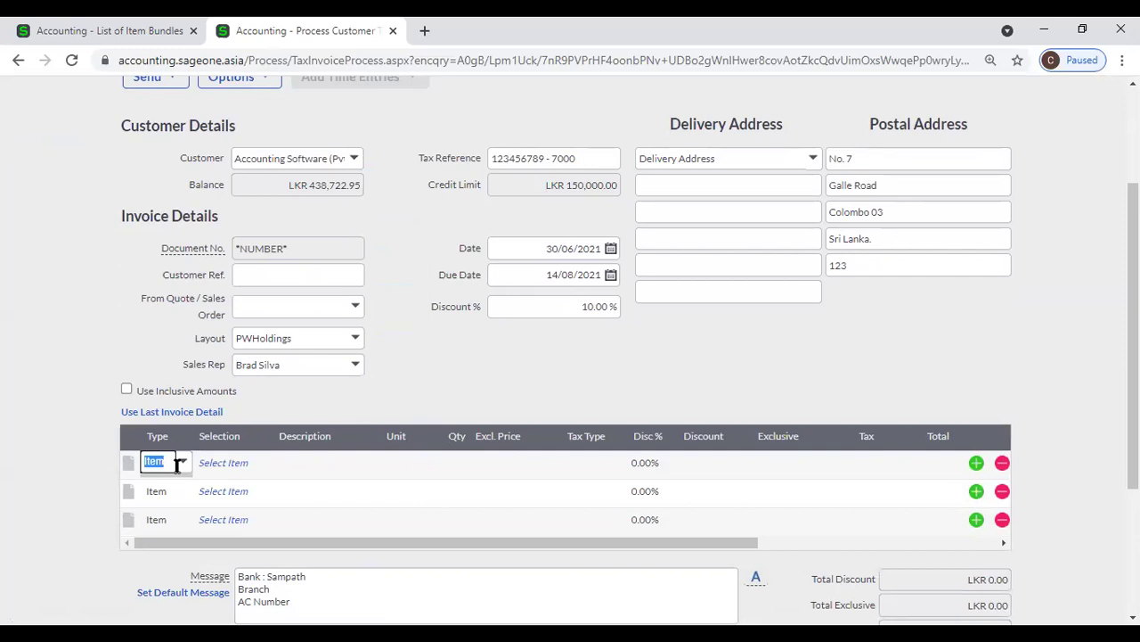
pyautogui.click(180, 463)
pyautogui.click(197, 540)
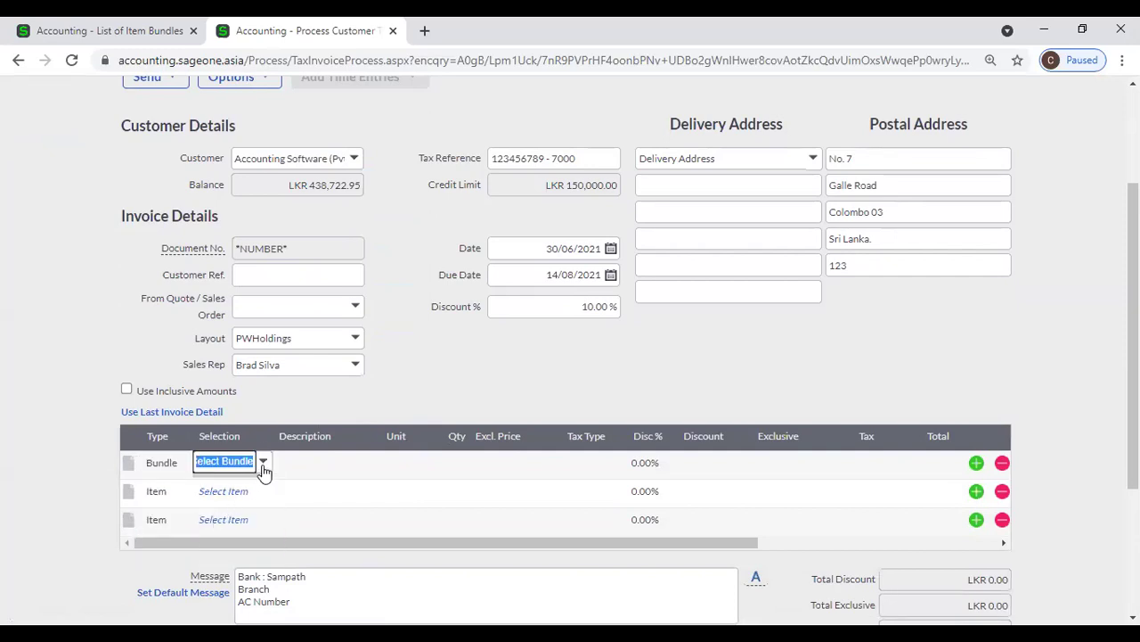
pyautogui.click(263, 462)
pyautogui.click(273, 503)
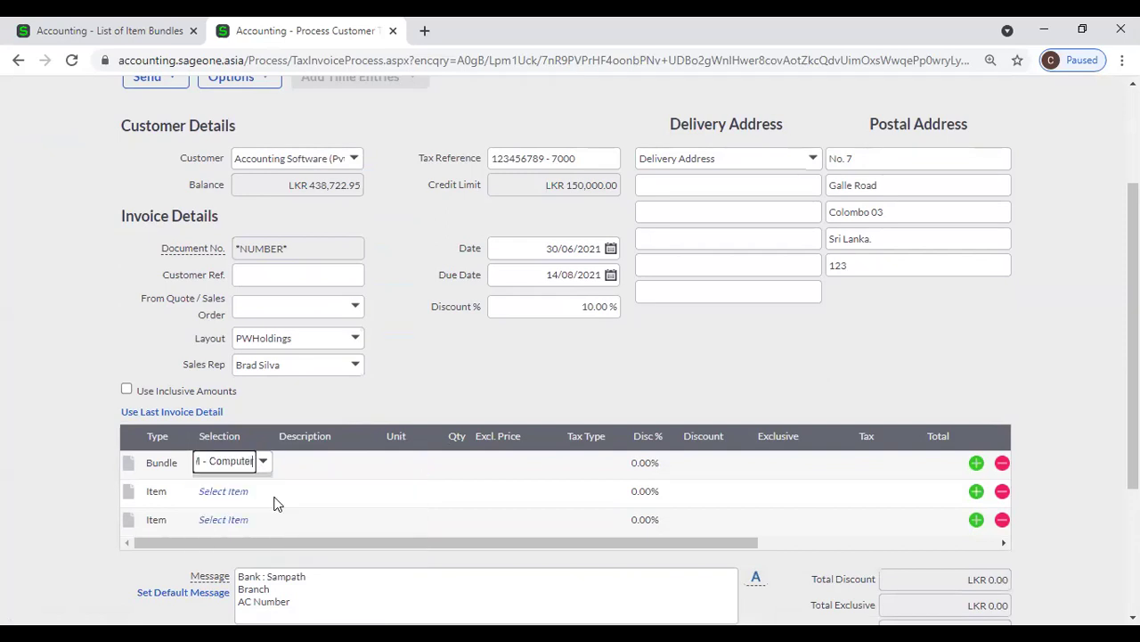
pyautogui.press('Tab')
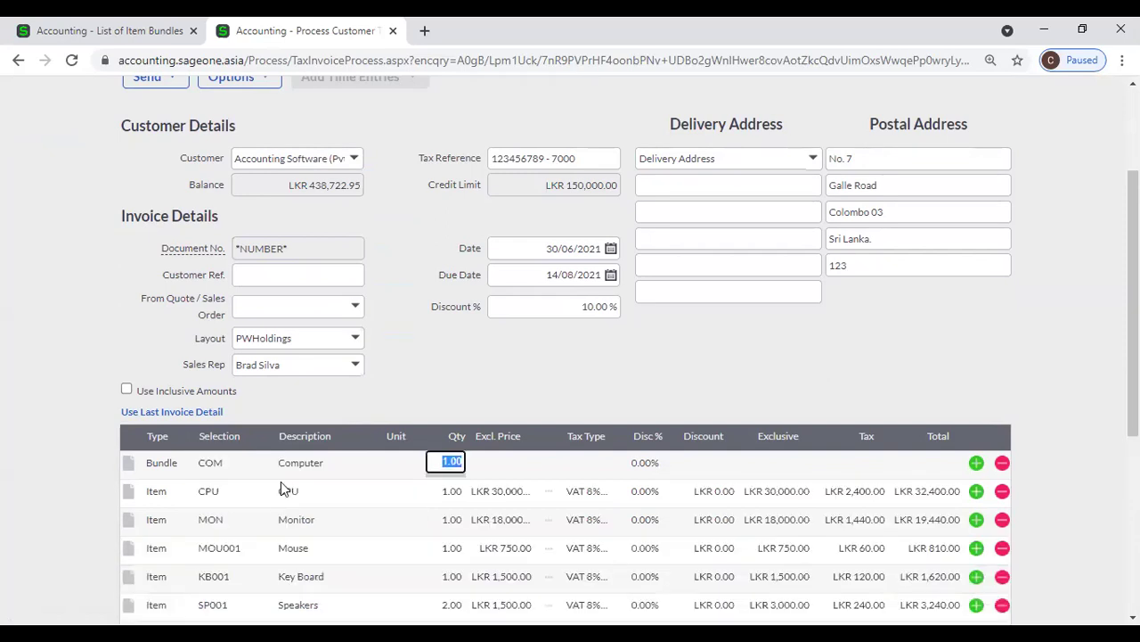
# - Try to set the COM bundle's quantity to 2 on the invoice
pyautogui.scroll(-2, 448, 401)
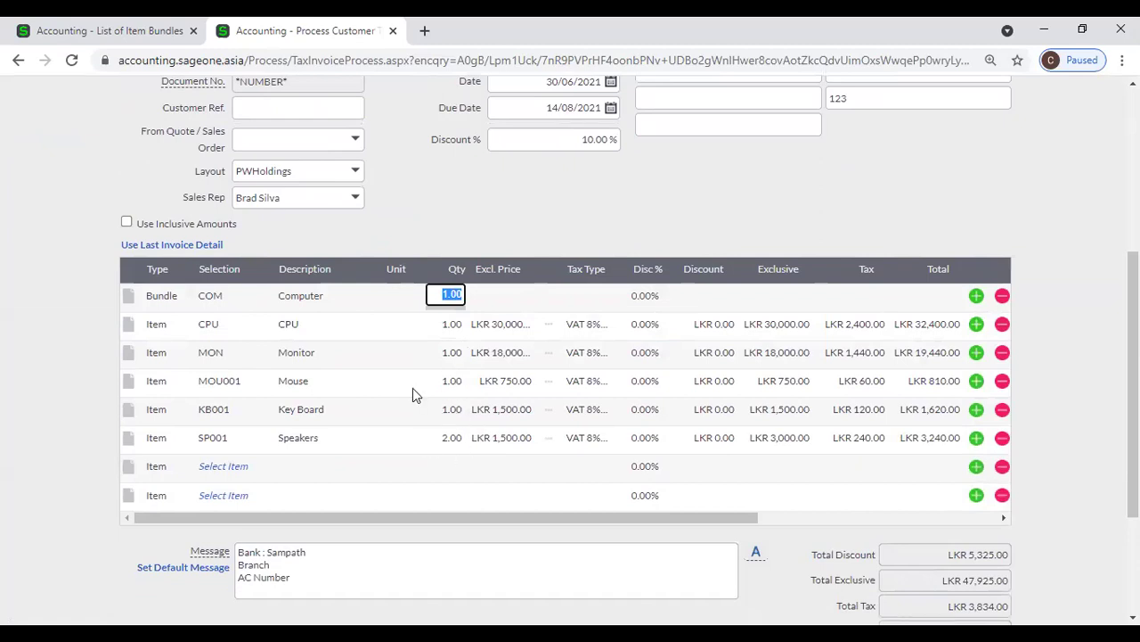
pyautogui.click(237, 297)
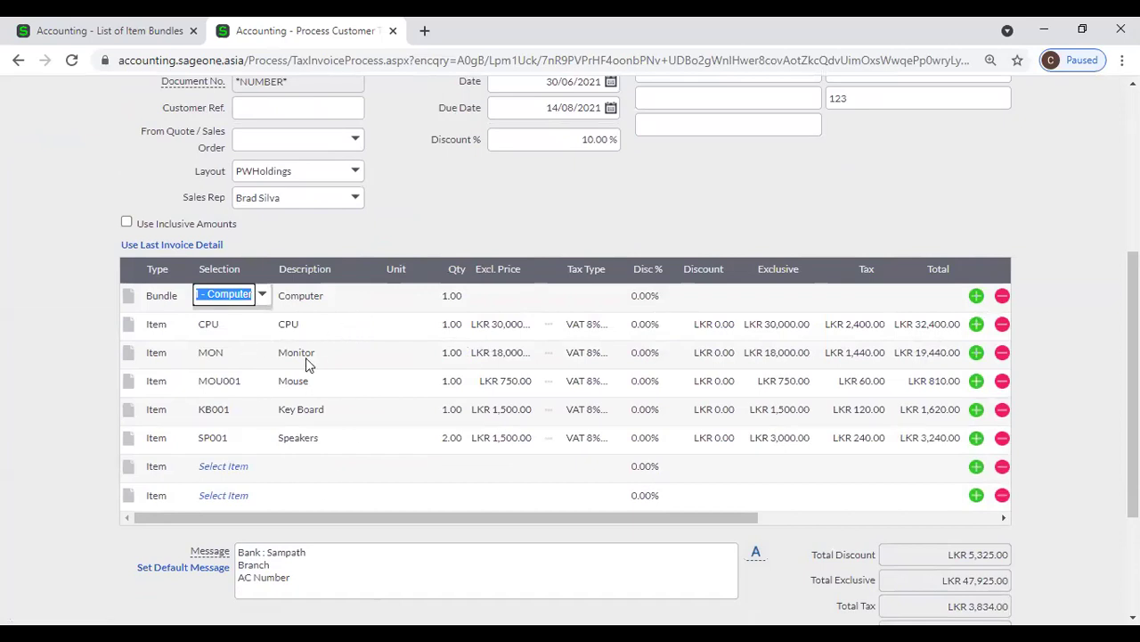
pyautogui.click(441, 300)
pyautogui.write('2')
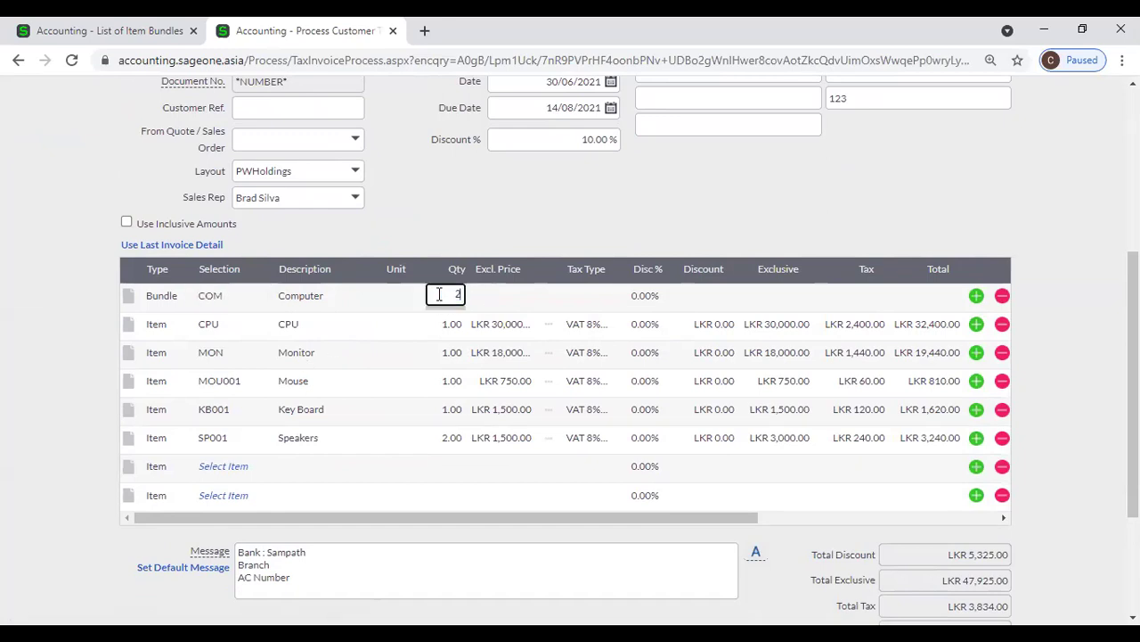
pyautogui.press('Tab')
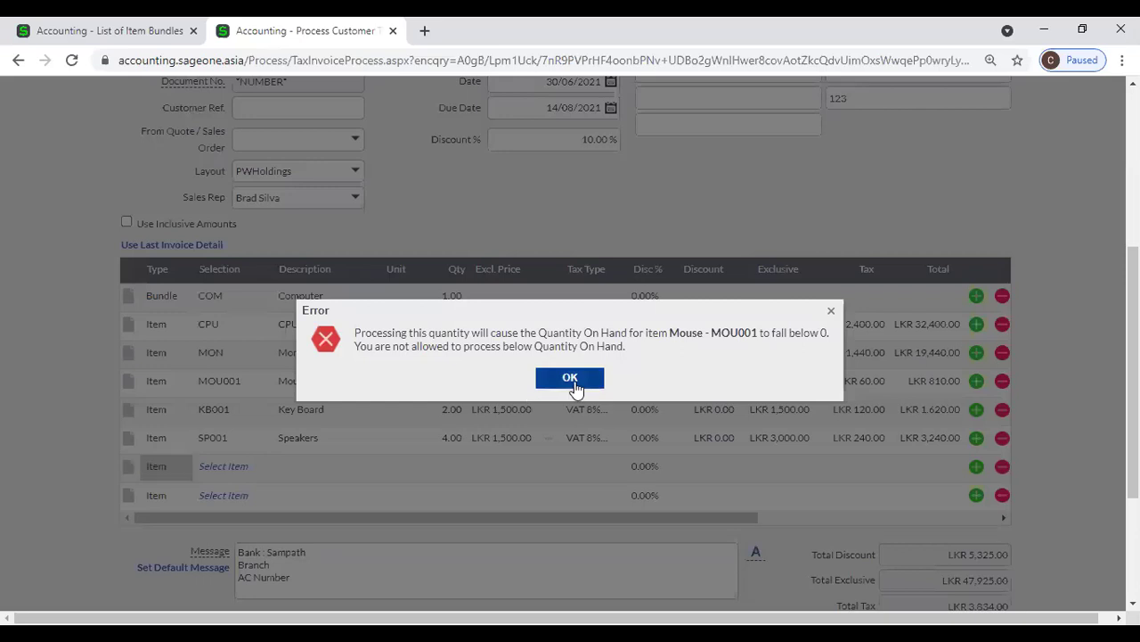
pyautogui.click(573, 381)
# - Discard the unsaved invoice, open the customer quotes, and start a new quote
pyautogui.scroll(5, 365, 248)
pyautogui.click(191, 132)
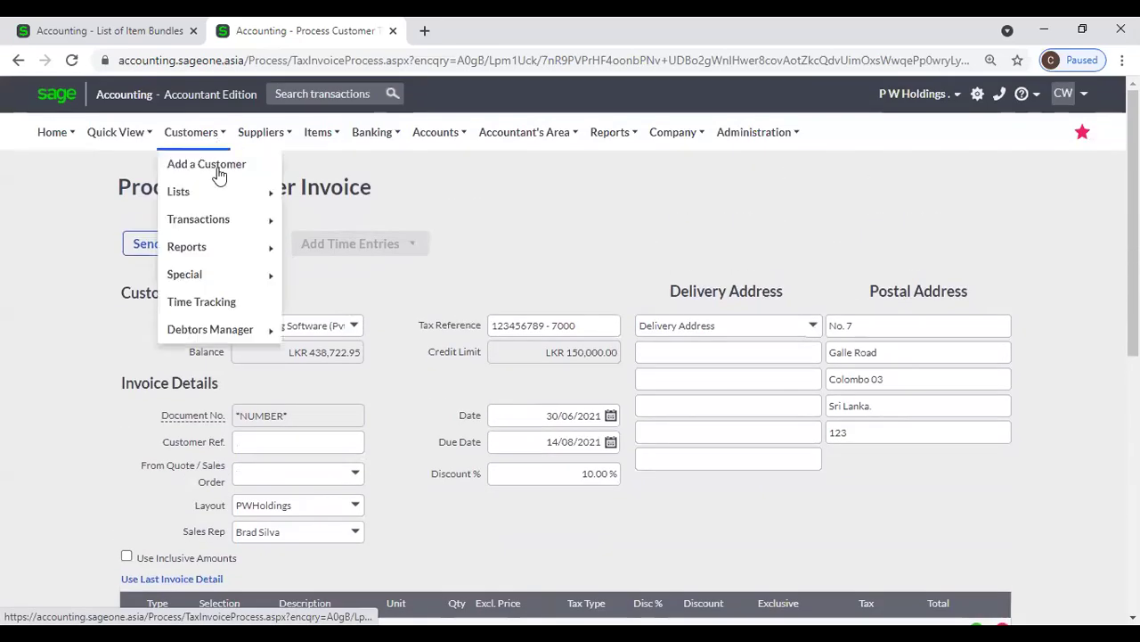
pyautogui.moveTo(218, 220)
pyautogui.click(318, 221)
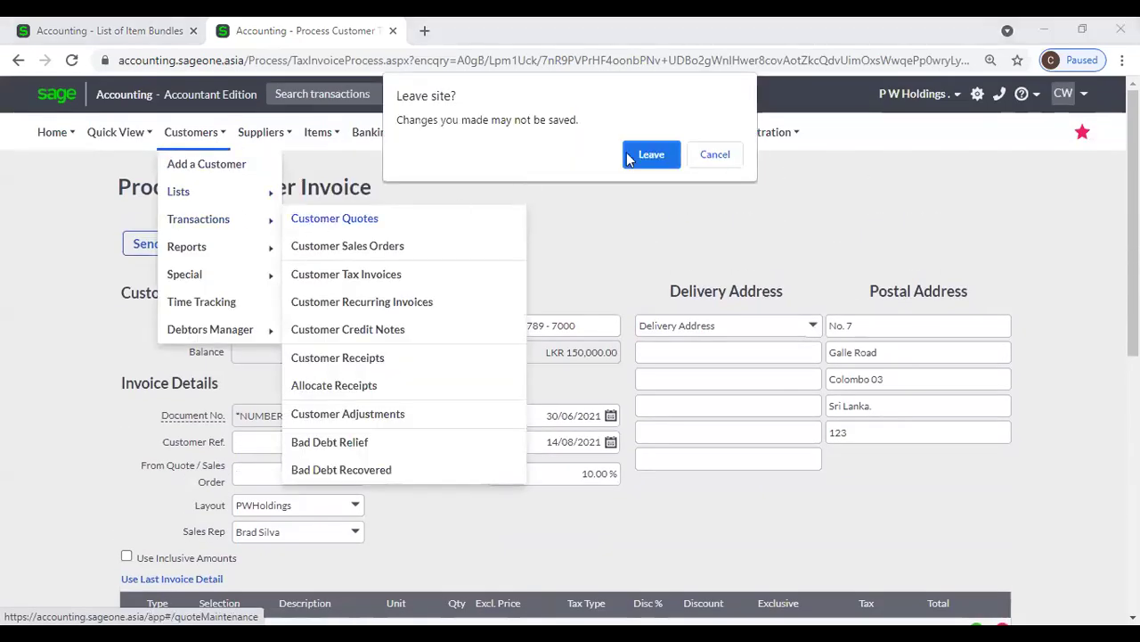
pyautogui.click(646, 152)
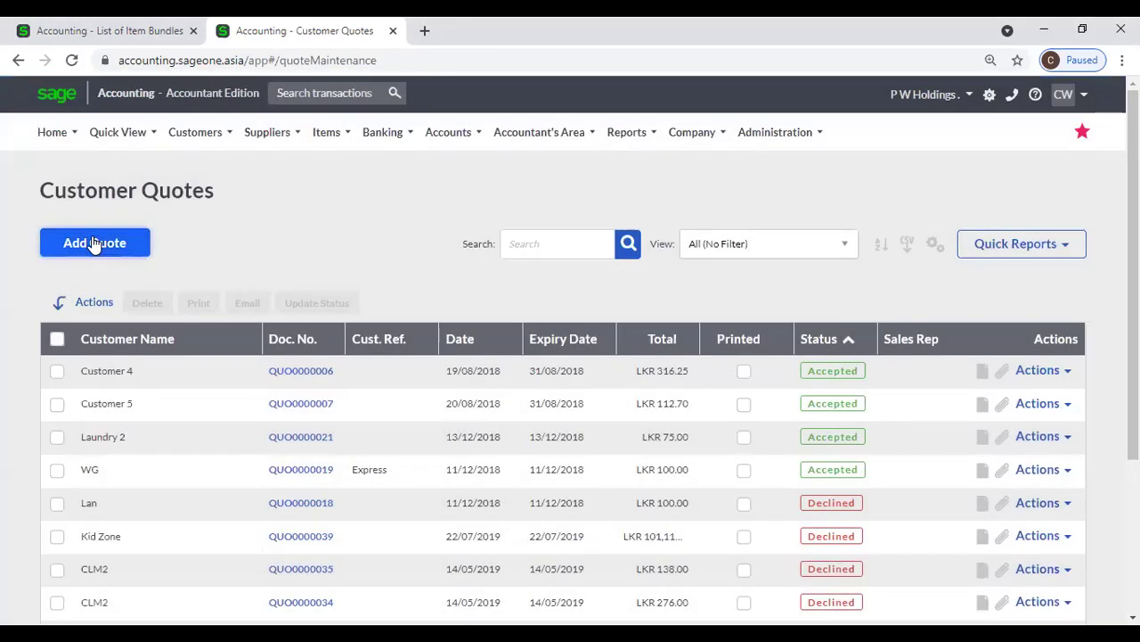
pyautogui.click(129, 243)
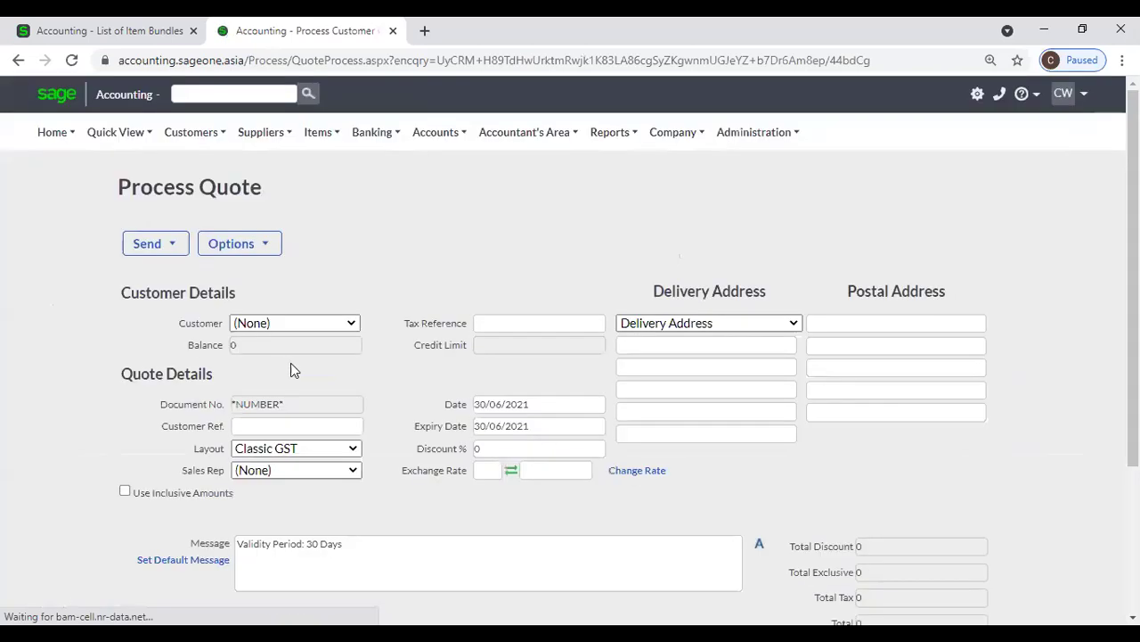
# - Select Accounting Software (Pvt) Ltd as the quote's customer
pyautogui.write('A0')
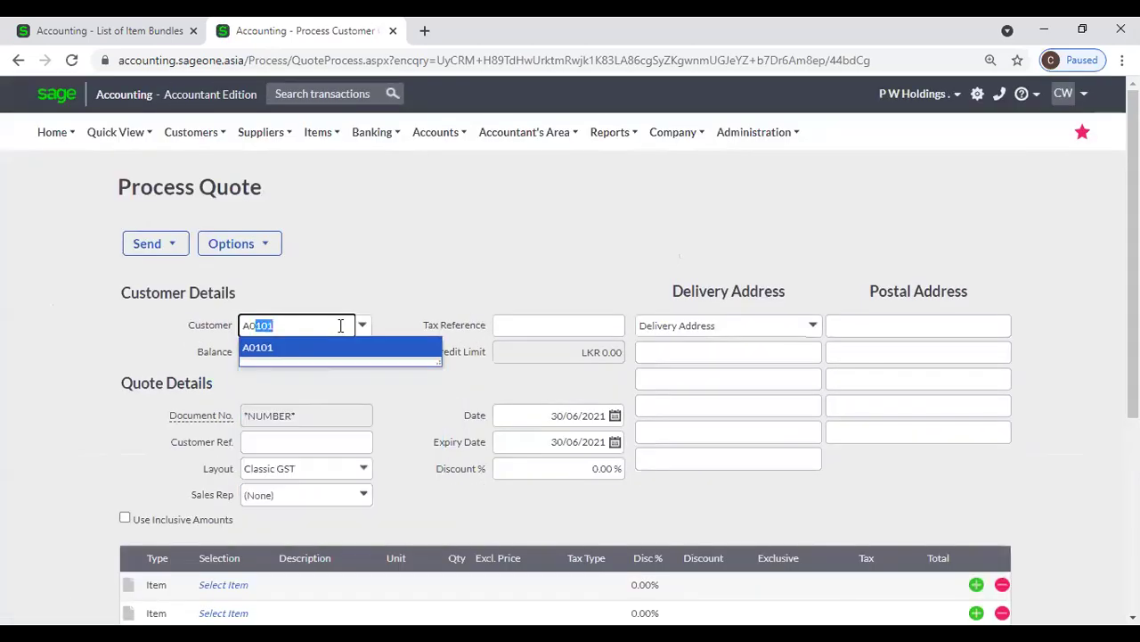
pyautogui.press('BackSpace')
pyautogui.press('BackSpace')
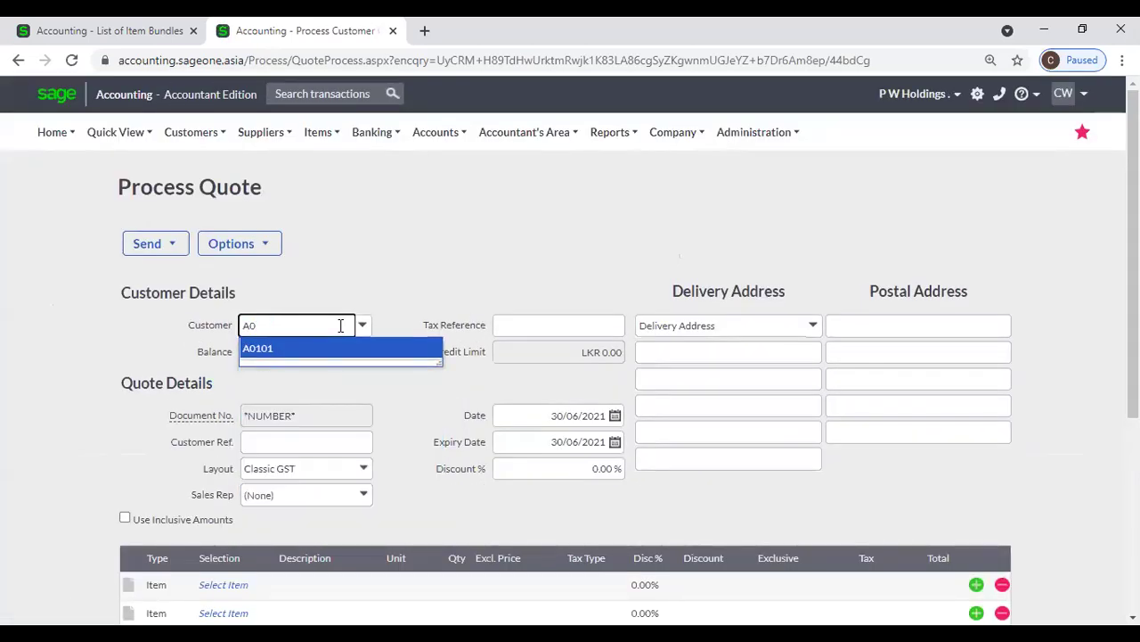
pyautogui.write('c')
pyautogui.press('Tab')
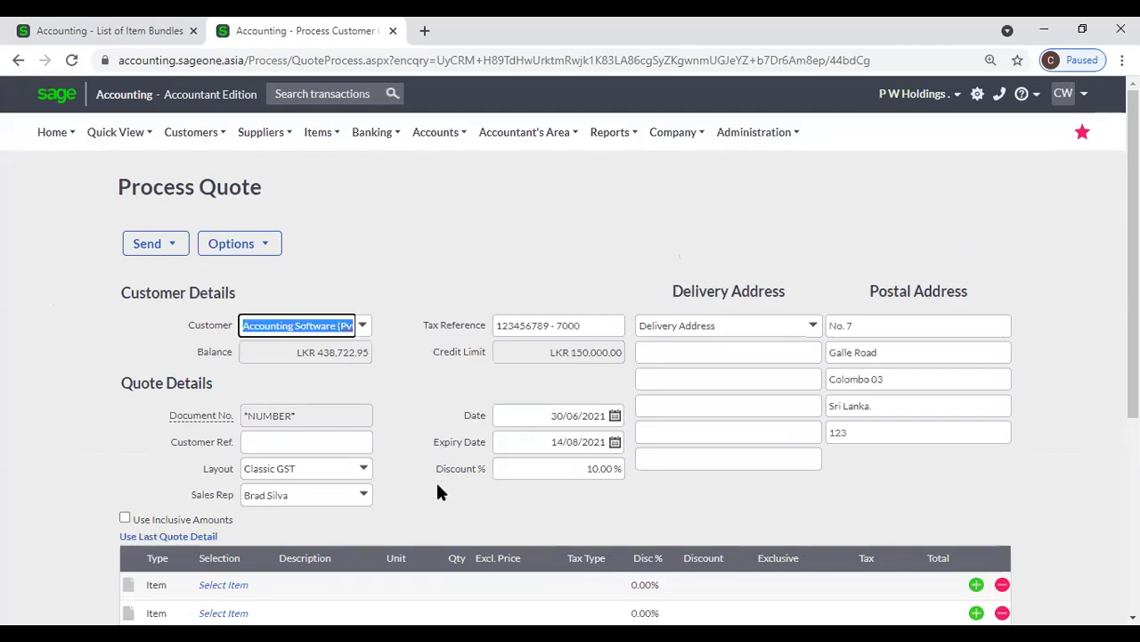
# - Set the first quote line's type to Bundle and select bundle COM (Computer) on it
pyautogui.scroll(-2, 437, 481)
pyautogui.click(182, 423)
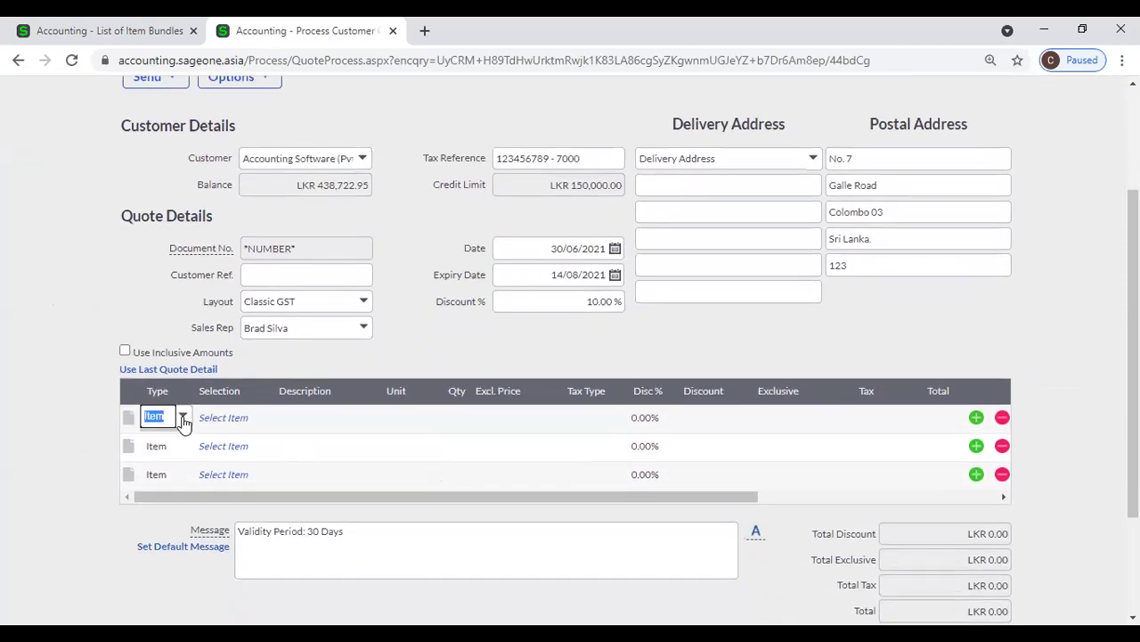
pyautogui.click(183, 421)
pyautogui.click(189, 497)
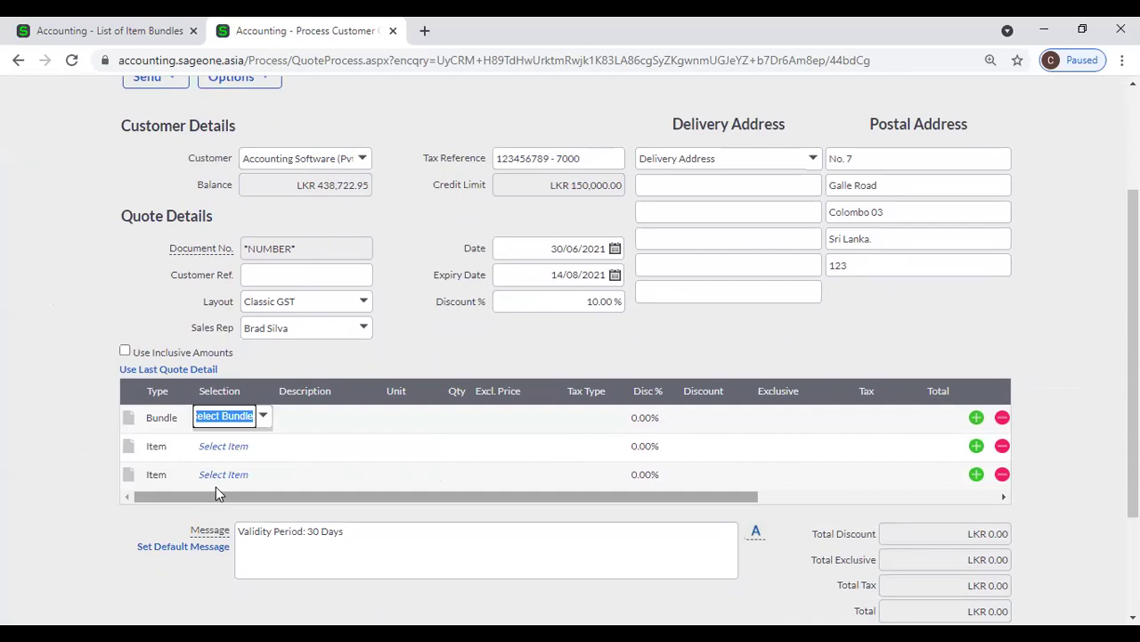
pyautogui.write('c')
pyautogui.click(231, 443)
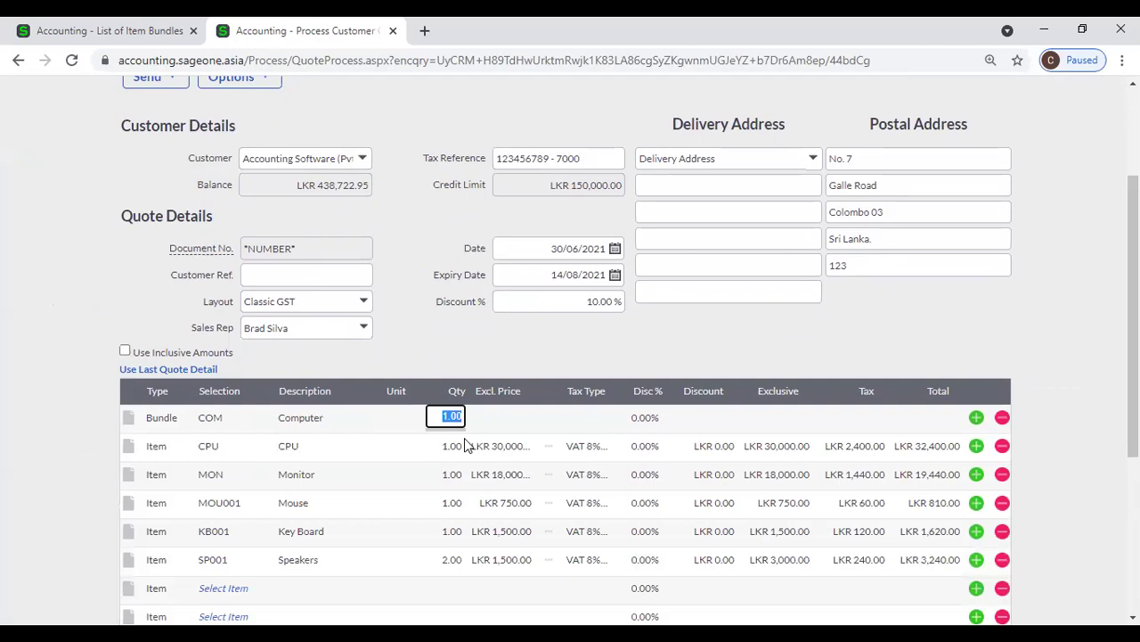
# - Set the COM bundle's quantity to 10 on the quote and check the component lines' quantities
pyautogui.write('10')
pyautogui.press('Tab')
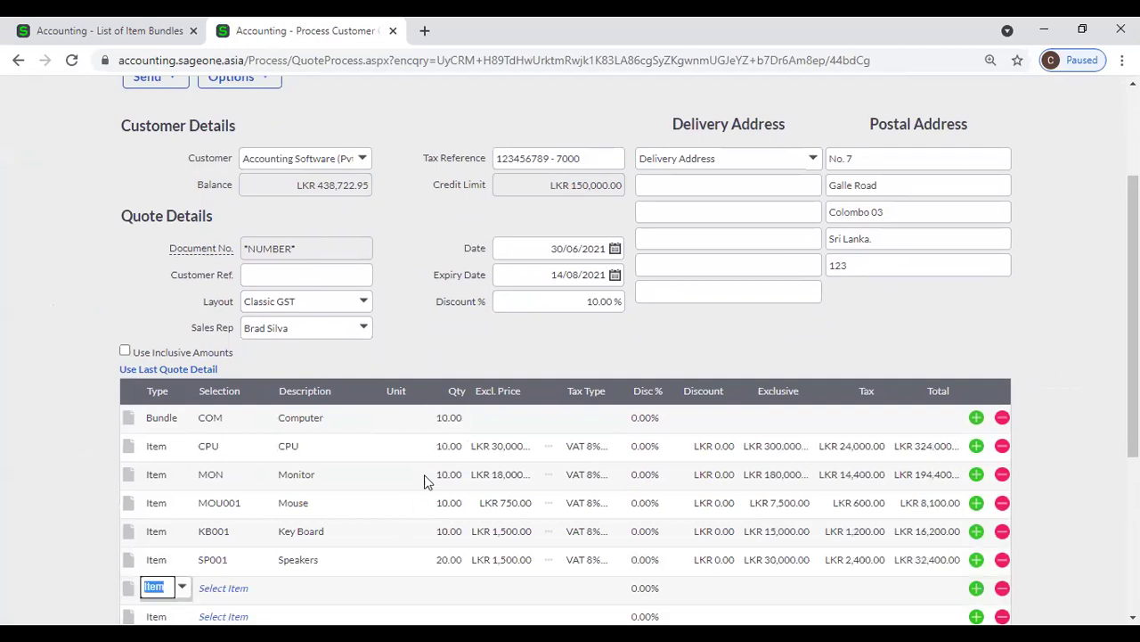
pyautogui.click(451, 418)
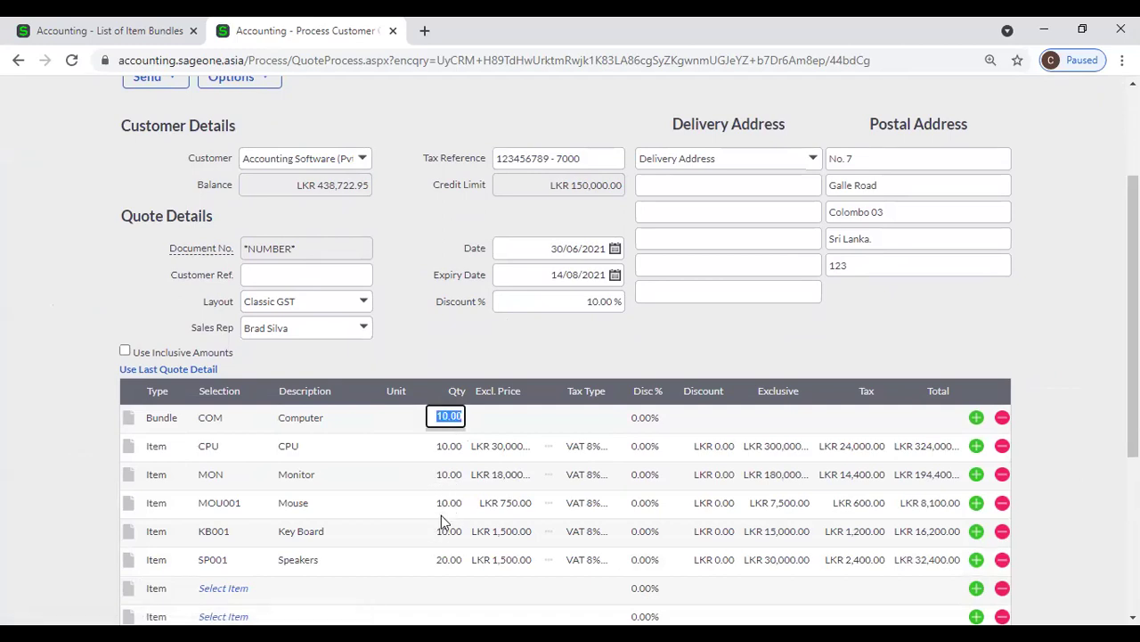
pyautogui.scroll(-1, 439, 518)
pyautogui.scroll(2, 440, 518)
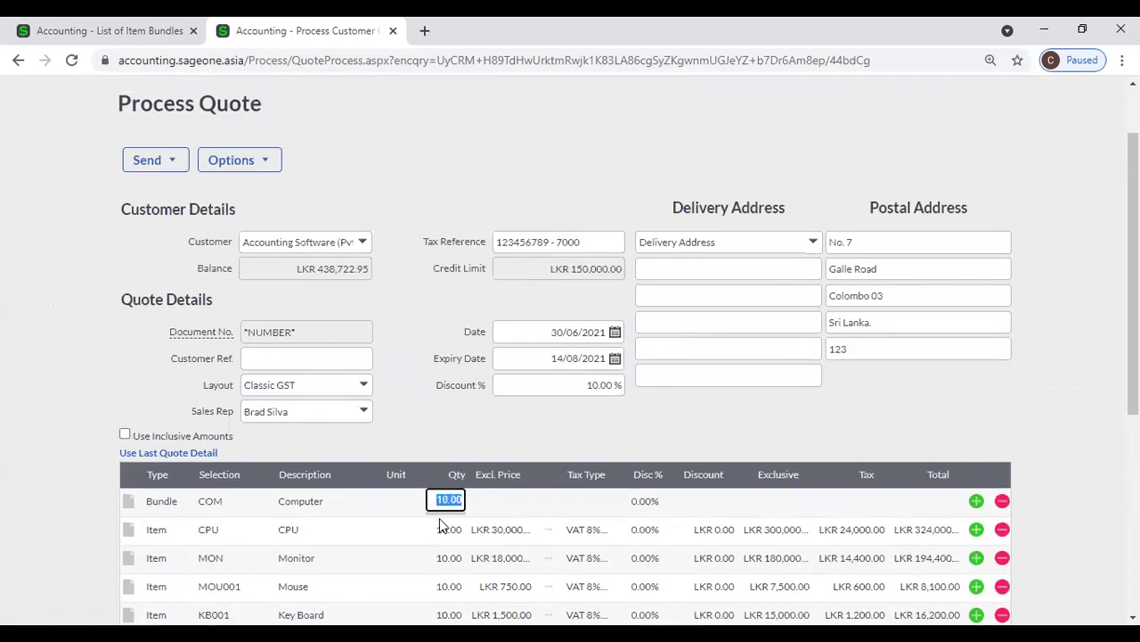
pyautogui.scroll(1, 415, 360)
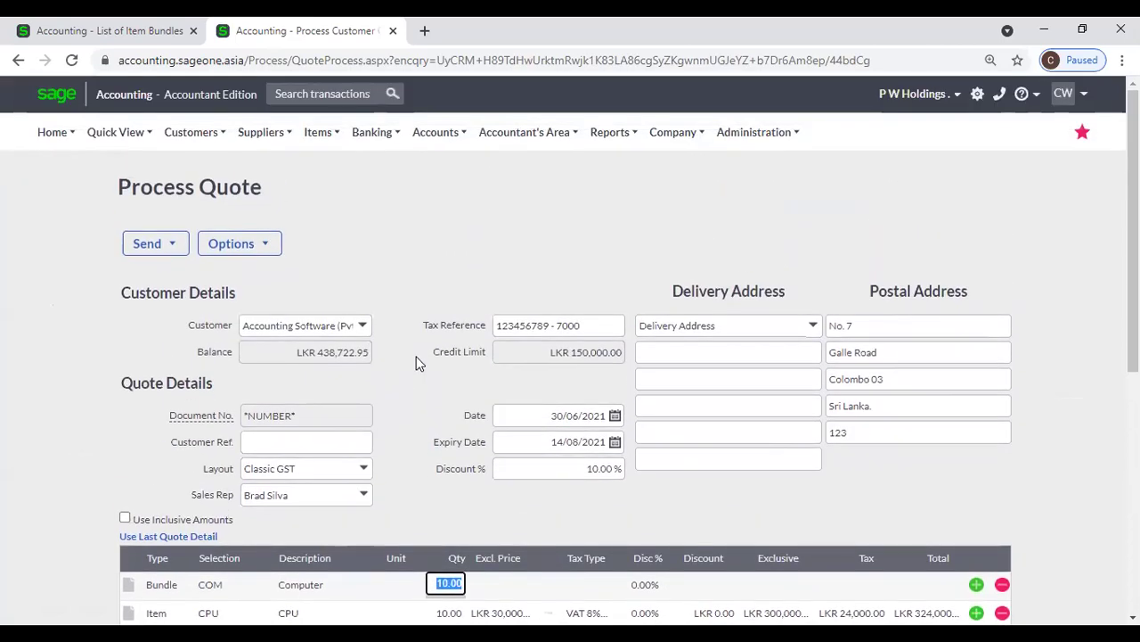
# - Open the list of item categories, leaving the quote without saving it
pyautogui.click(257, 134)
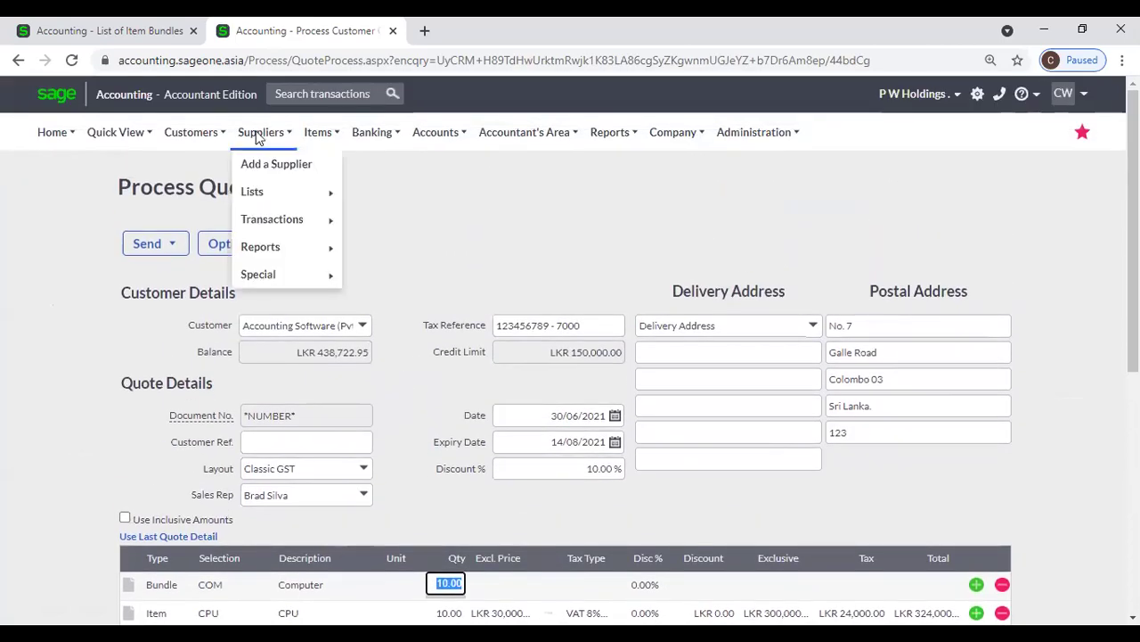
pyautogui.click(318, 132)
pyautogui.moveTo(326, 205)
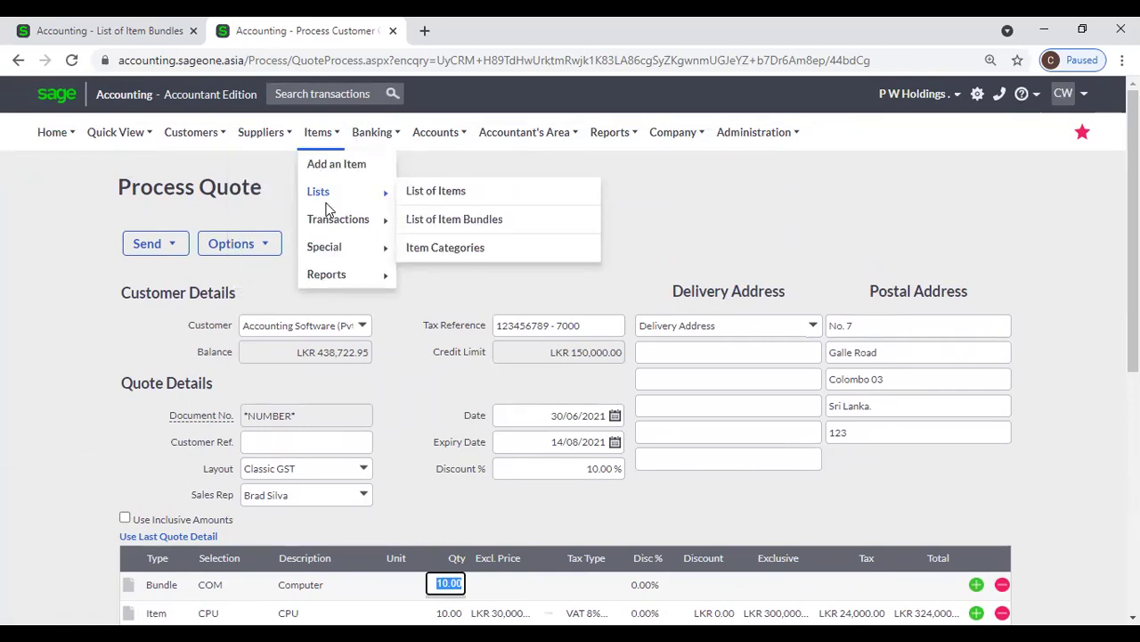
pyautogui.click(443, 254)
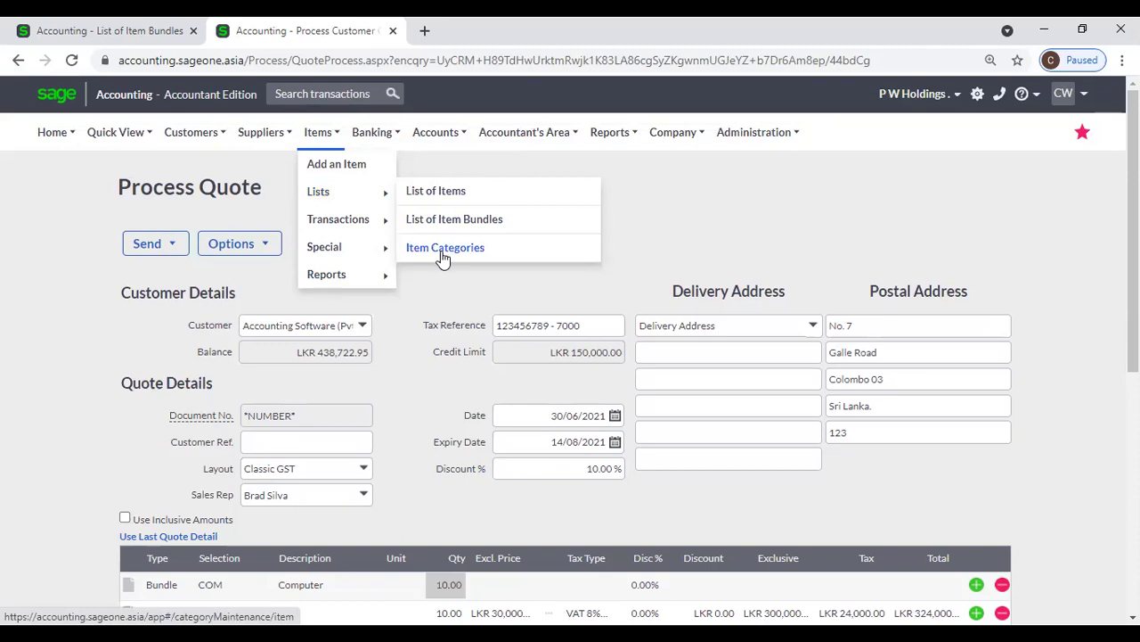
pyautogui.click(648, 160)
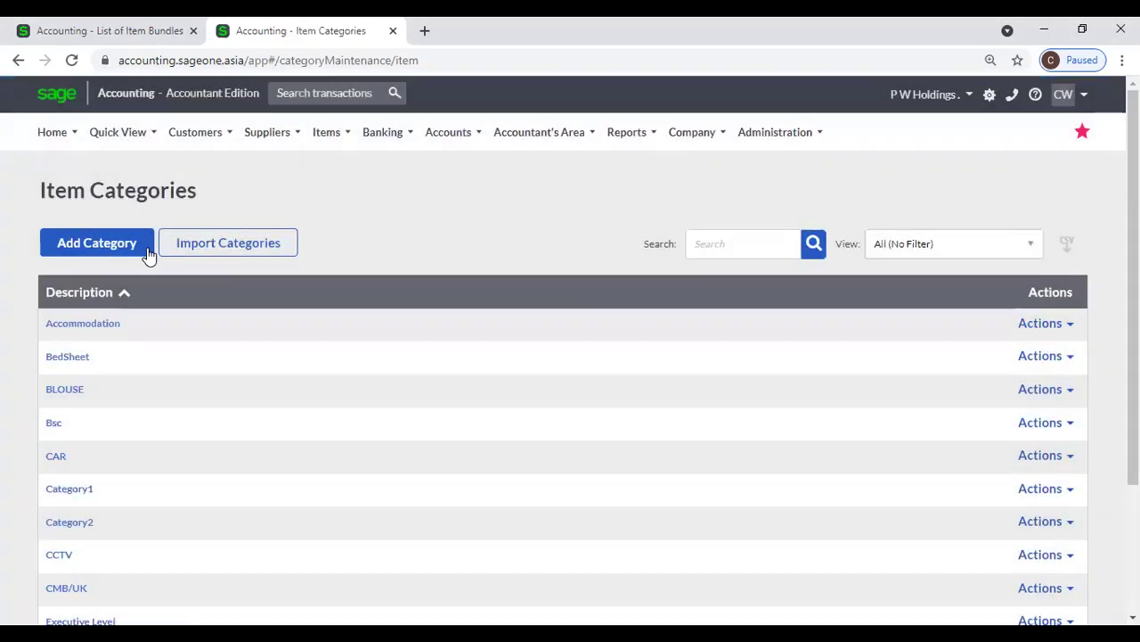
# - Start a new item category with the description Cinnamon, and close its browser tab without saving
pyautogui.click(131, 245)
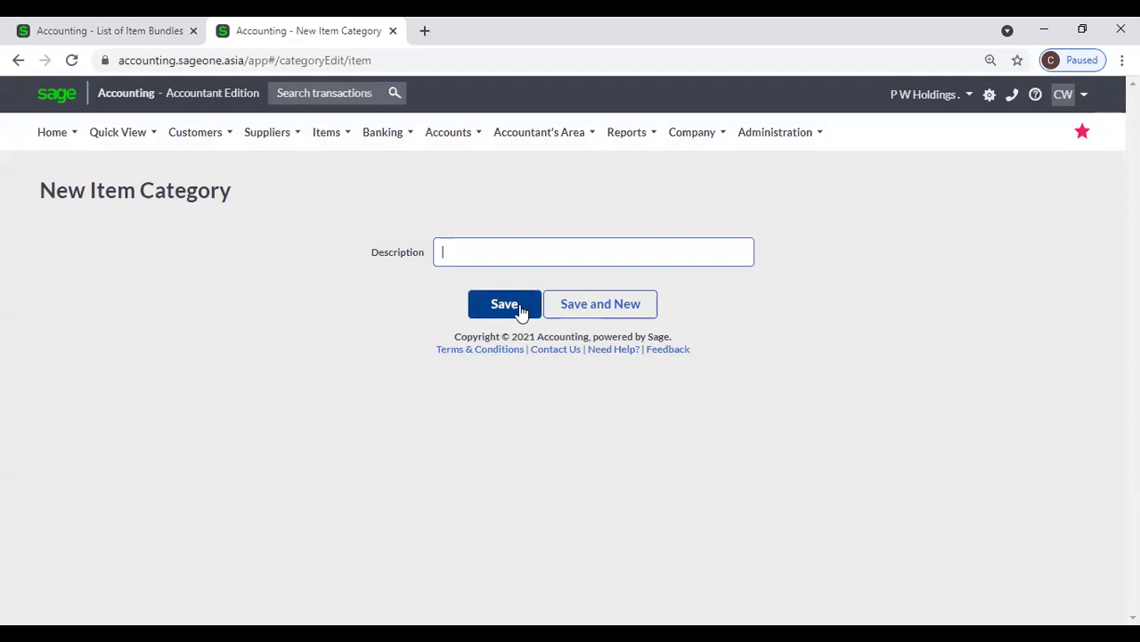
pyautogui.write('Cinnamon')
pyautogui.moveTo(313, 148)
pyautogui.moveTo(328, 200)
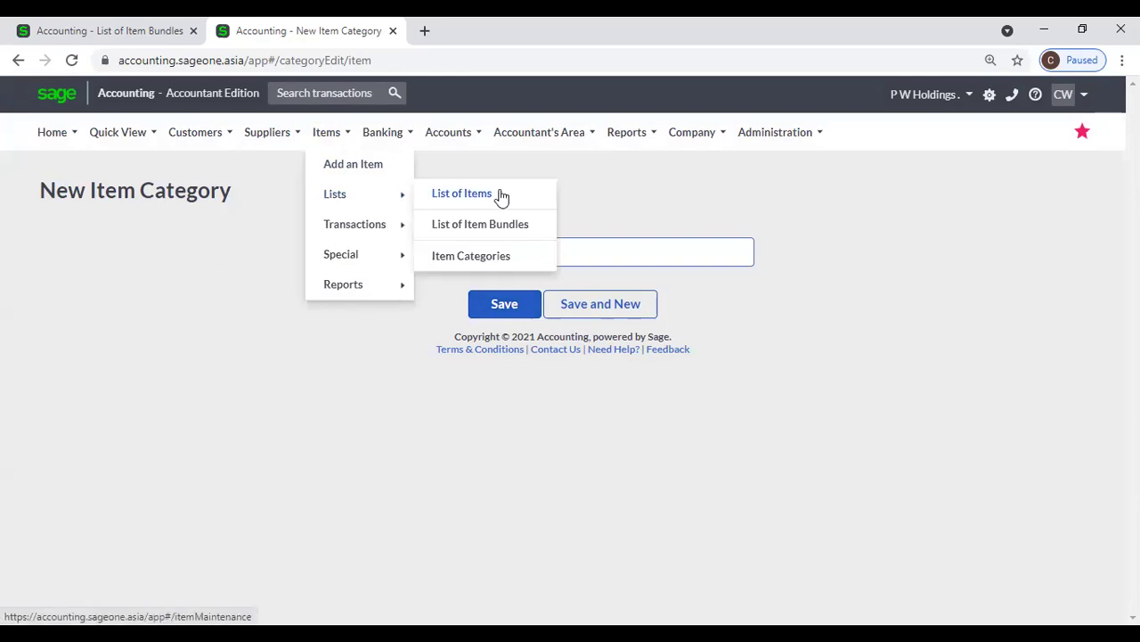
pyautogui.click(581, 190)
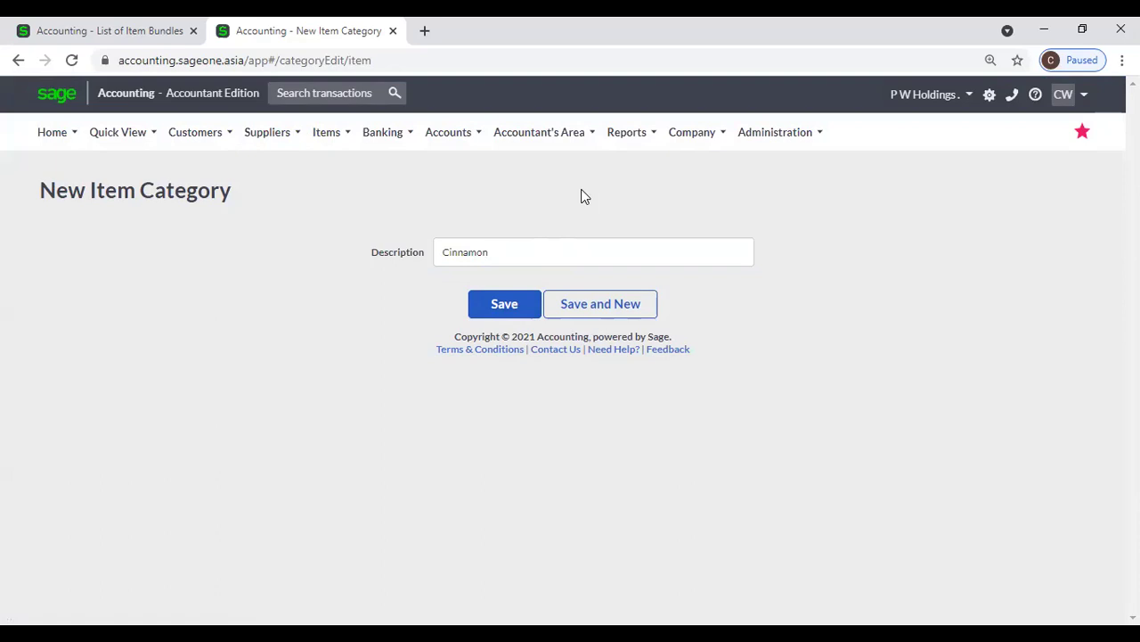
pyautogui.click(392, 30)
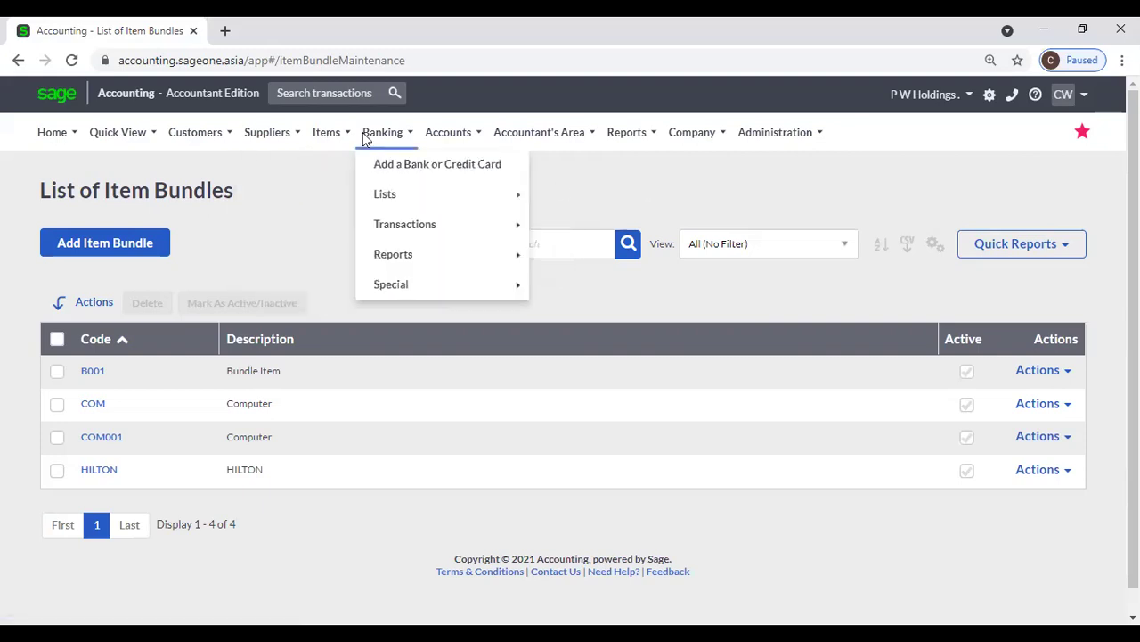
pyautogui.moveTo(333, 195)
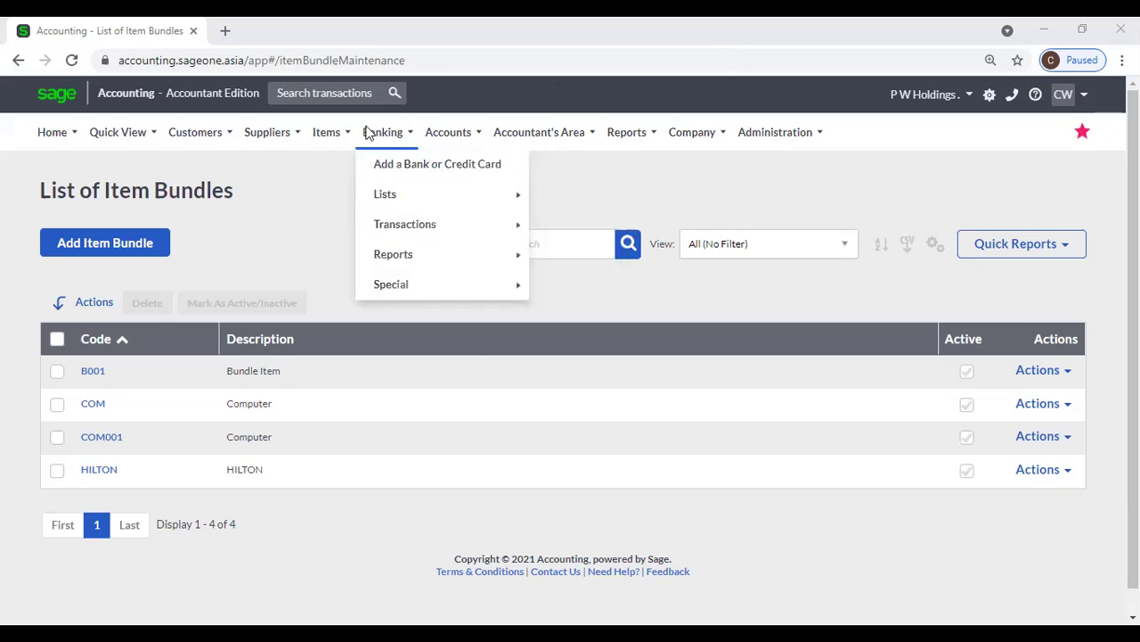
pyautogui.moveTo(341, 133)
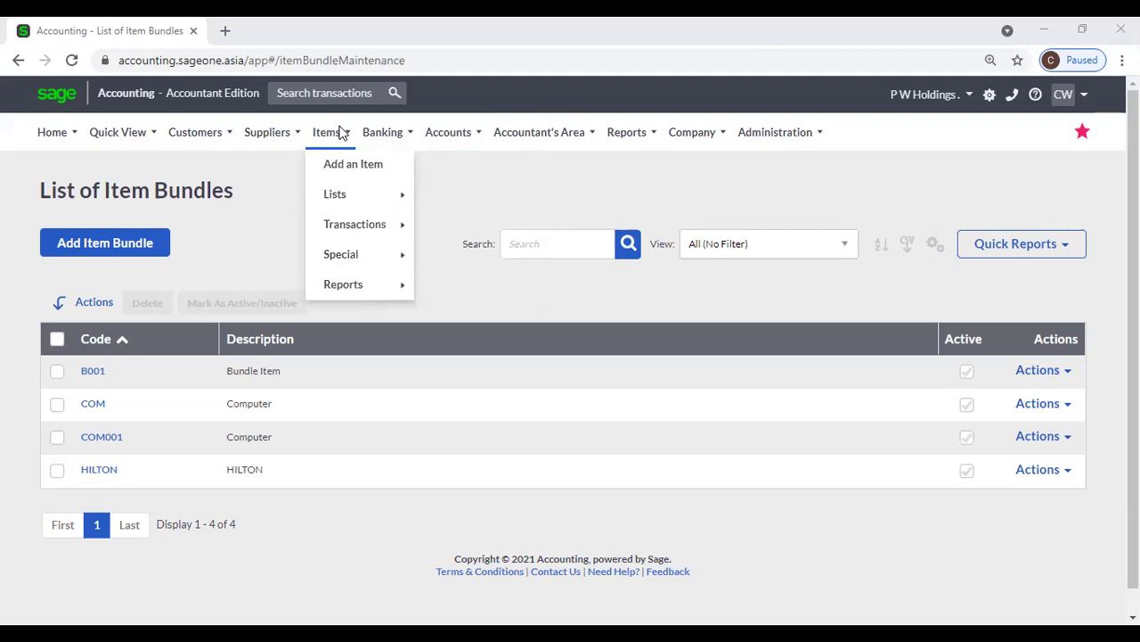
pyautogui.moveTo(330, 233)
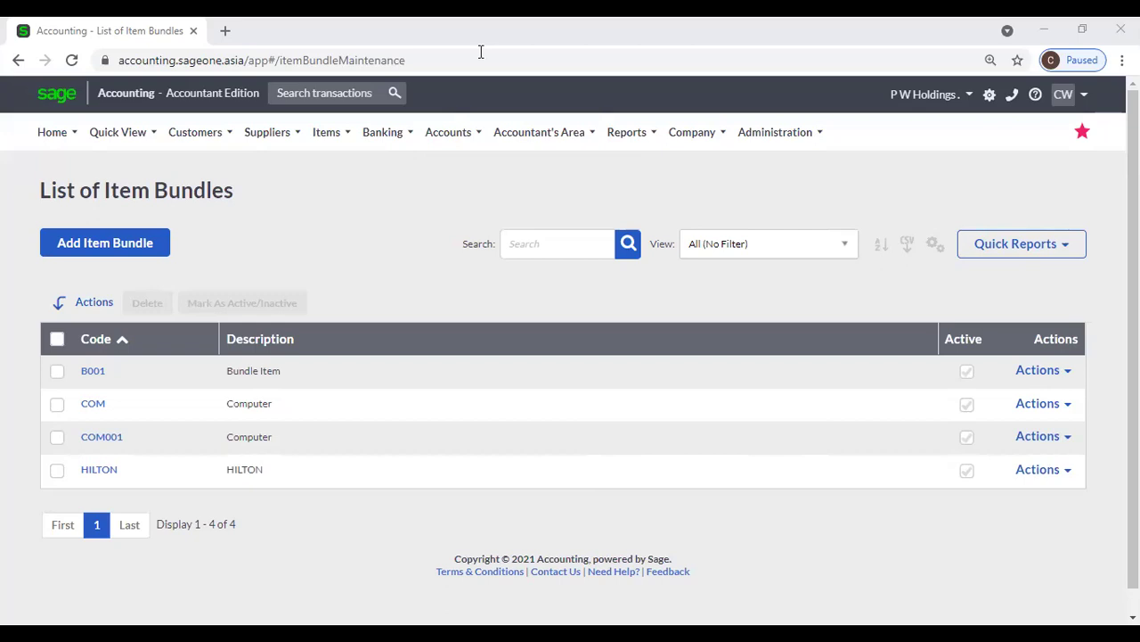
# - Start a new item and set its item type to Service
pyautogui.moveTo(268, 133)
pyautogui.moveTo(288, 223)
pyautogui.click(327, 132)
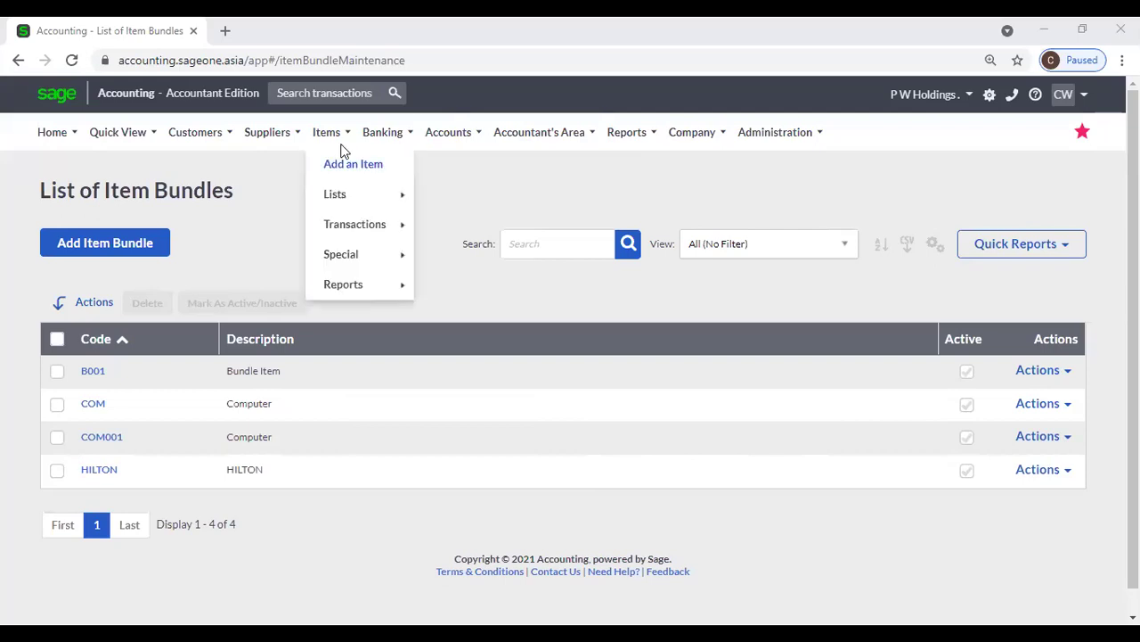
pyautogui.moveTo(357, 223)
pyautogui.click(343, 169)
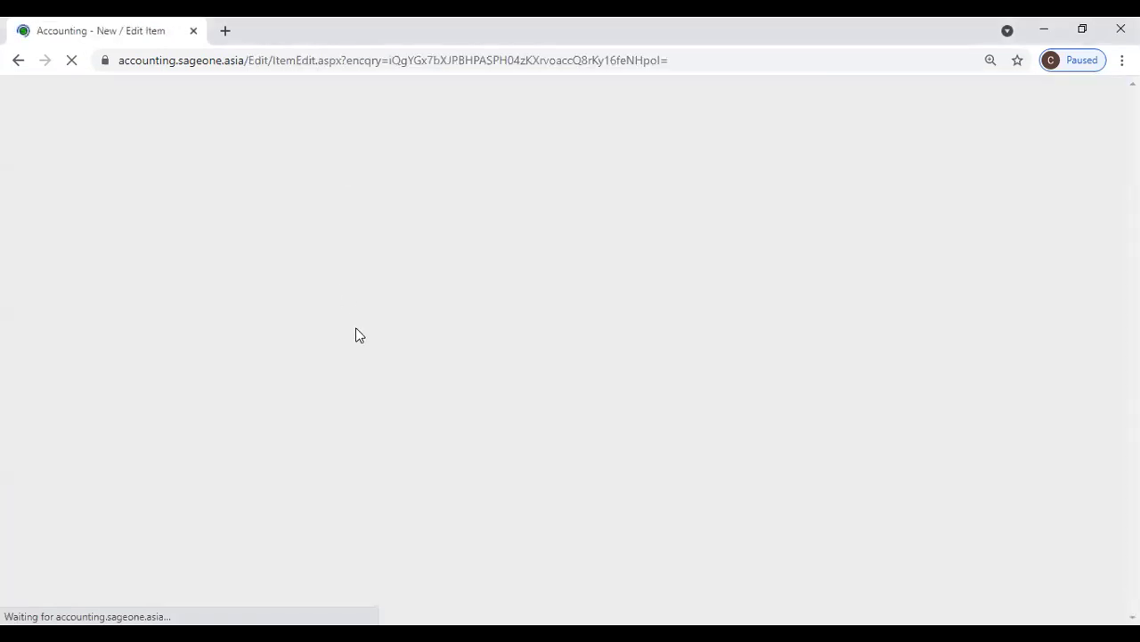
pyautogui.click(382, 363)
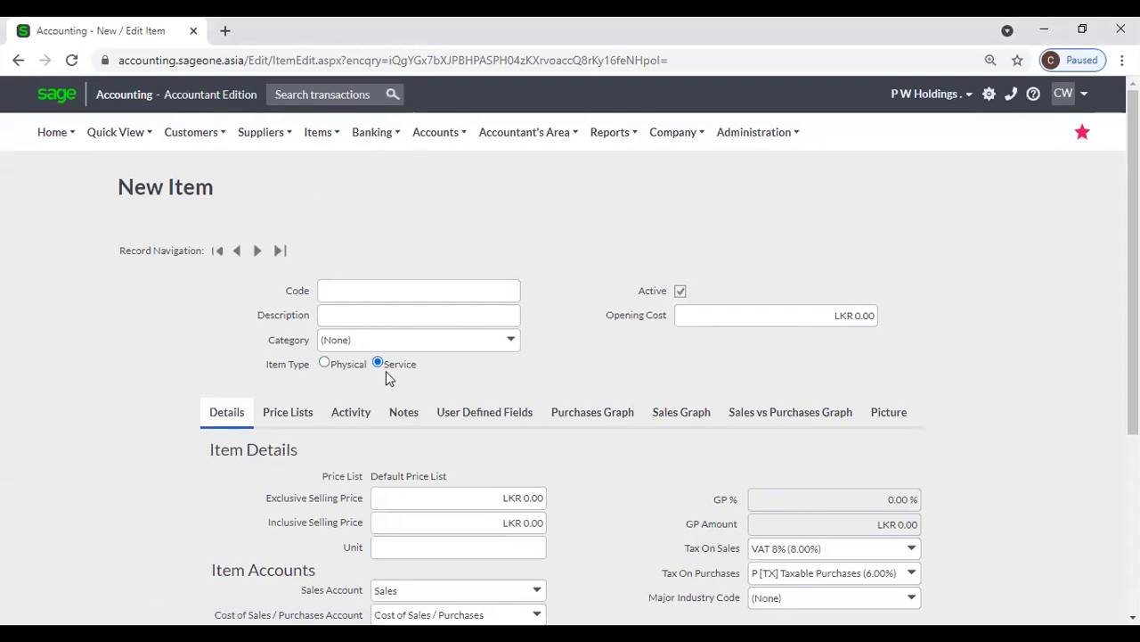
# - Start an item adjustment of the type Quantity on Hand and/or Average Cost and continue to its options
pyautogui.click(311, 136)
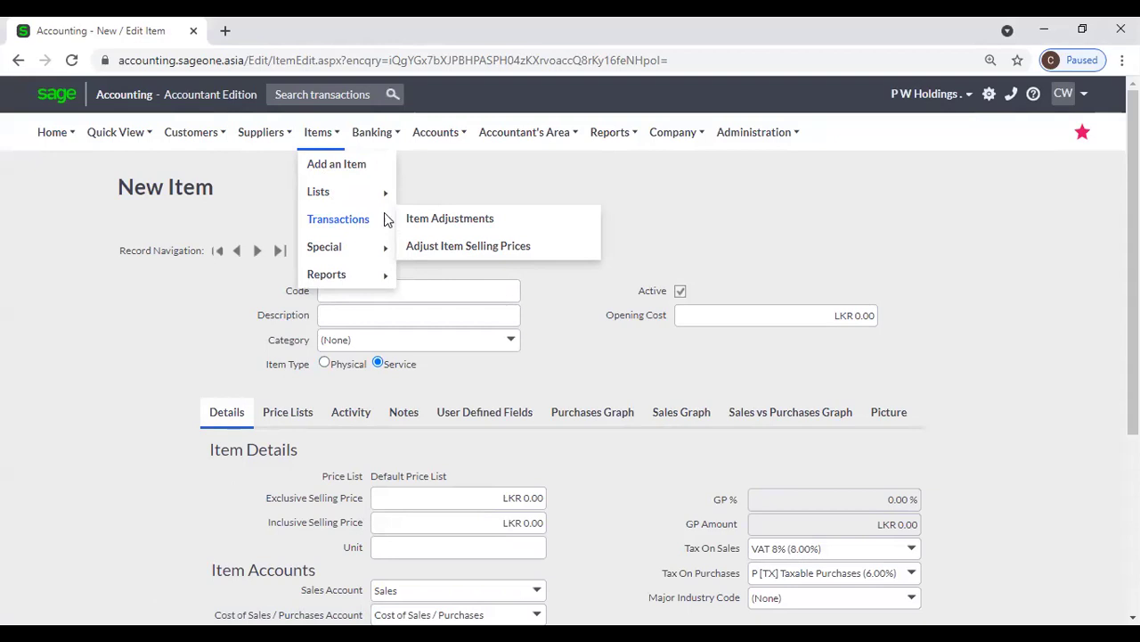
pyautogui.click(415, 220)
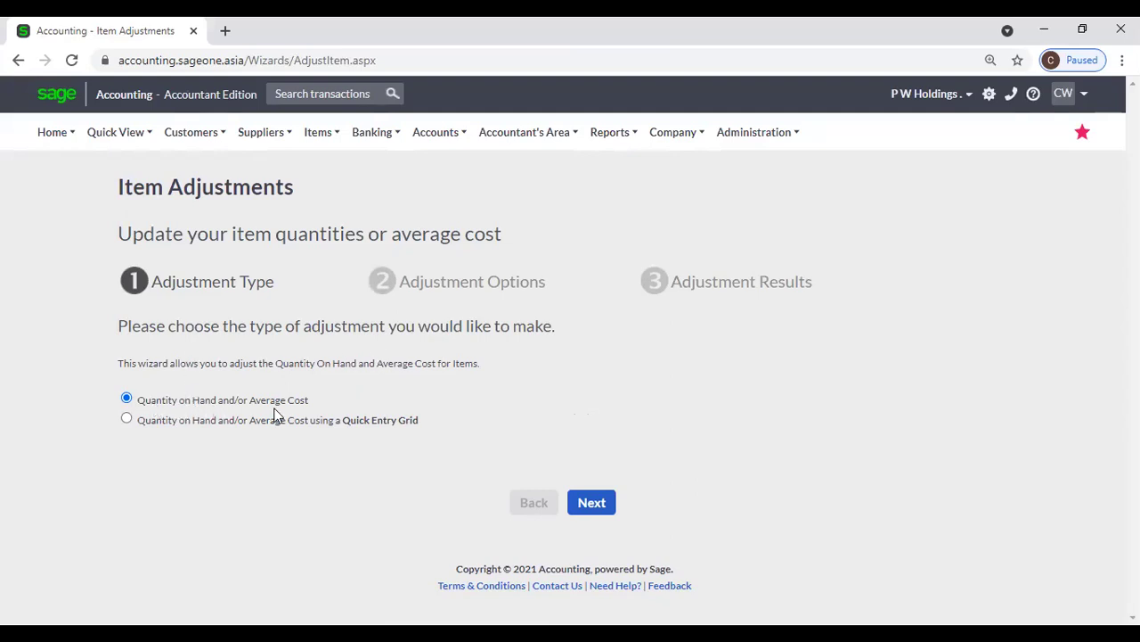
pyautogui.click(126, 420)
pyautogui.click(127, 400)
pyautogui.click(588, 501)
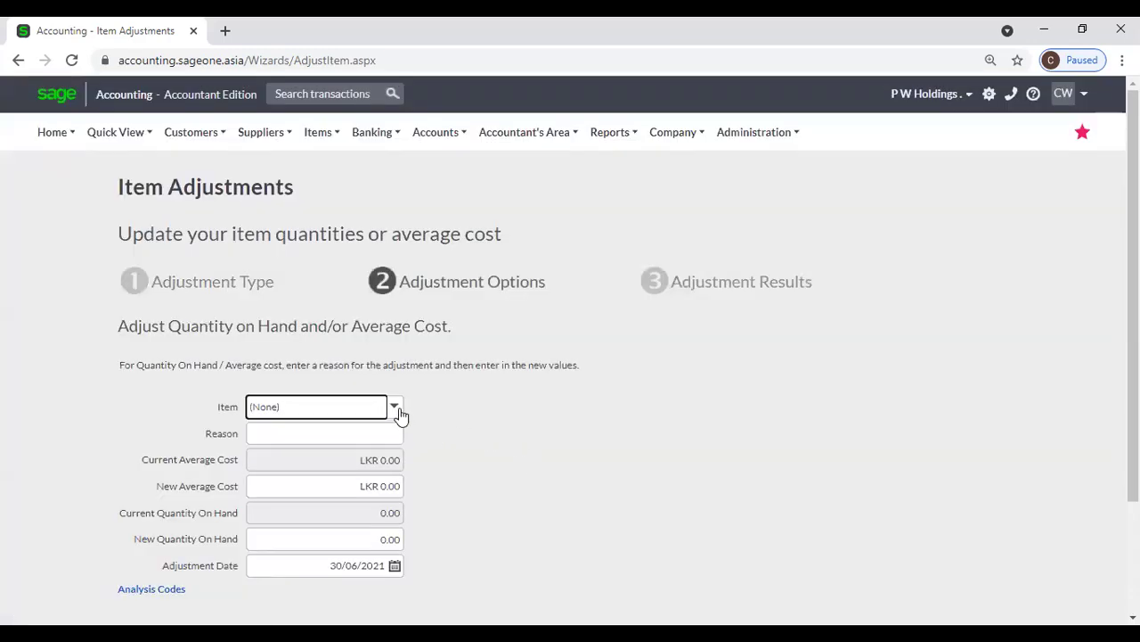
pyautogui.click(400, 413)
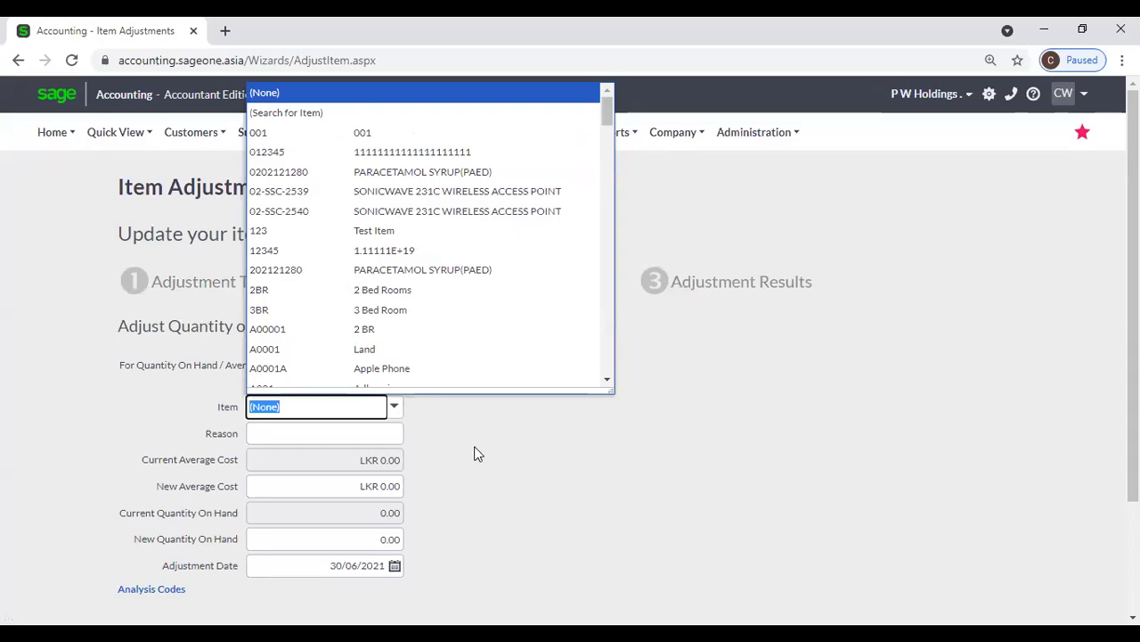
pyautogui.click(474, 452)
pyautogui.click(397, 415)
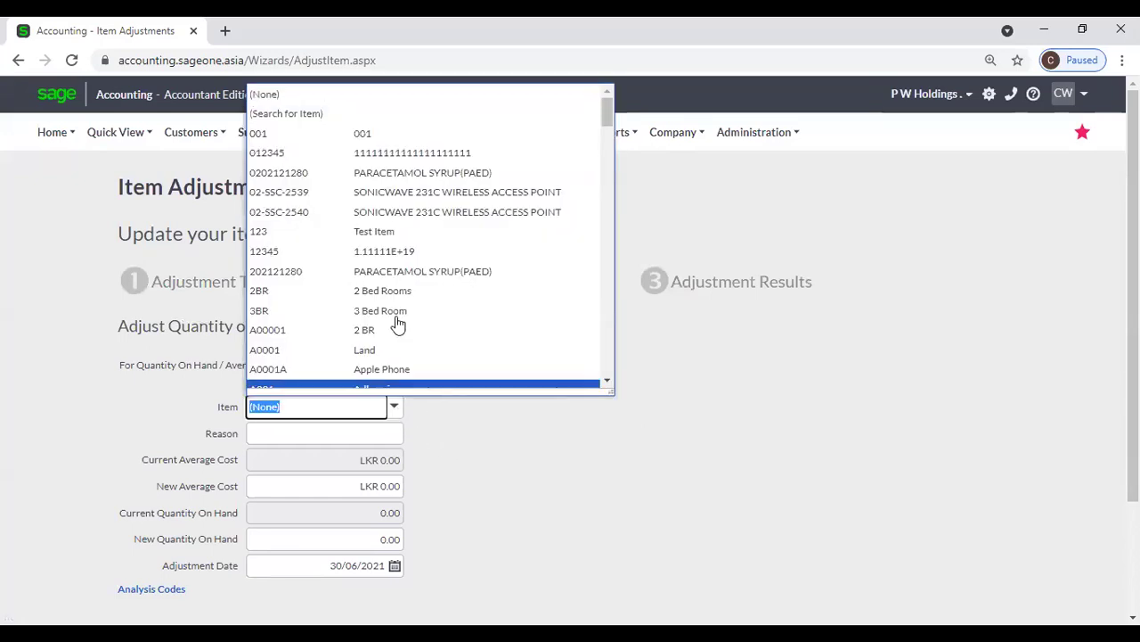
pyautogui.click(391, 181)
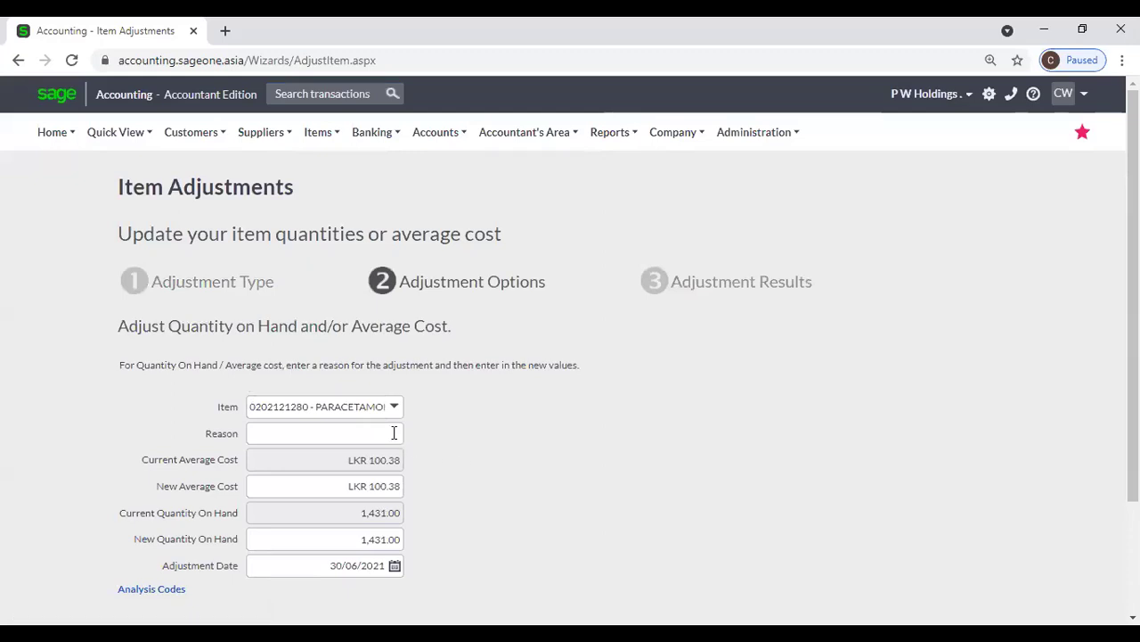
pyautogui.click(395, 433)
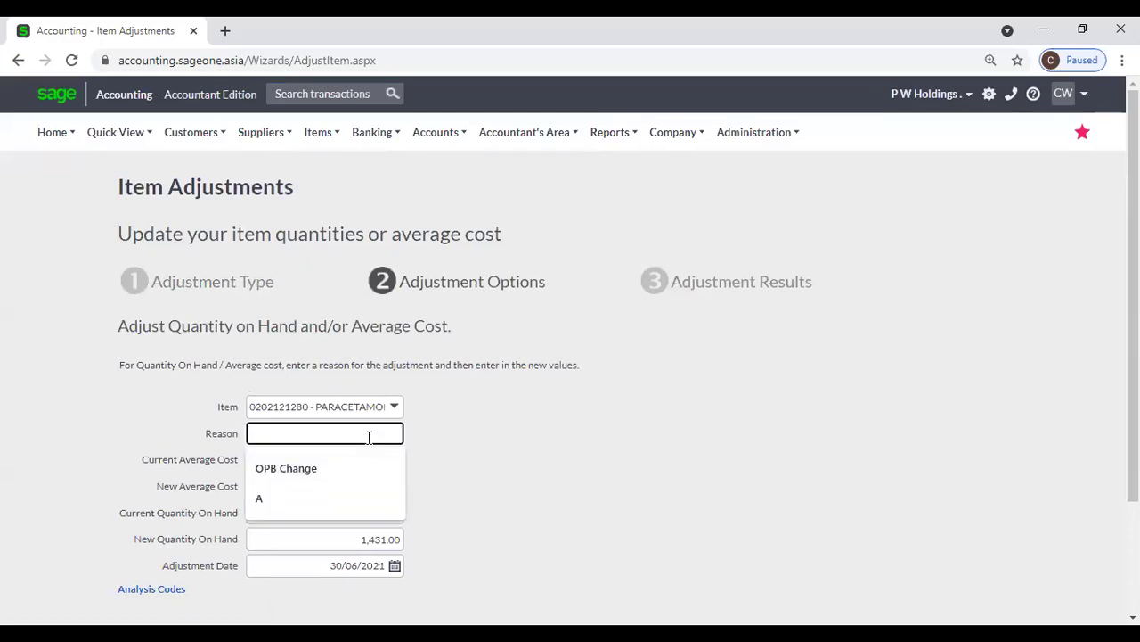
pyautogui.write('Audit')
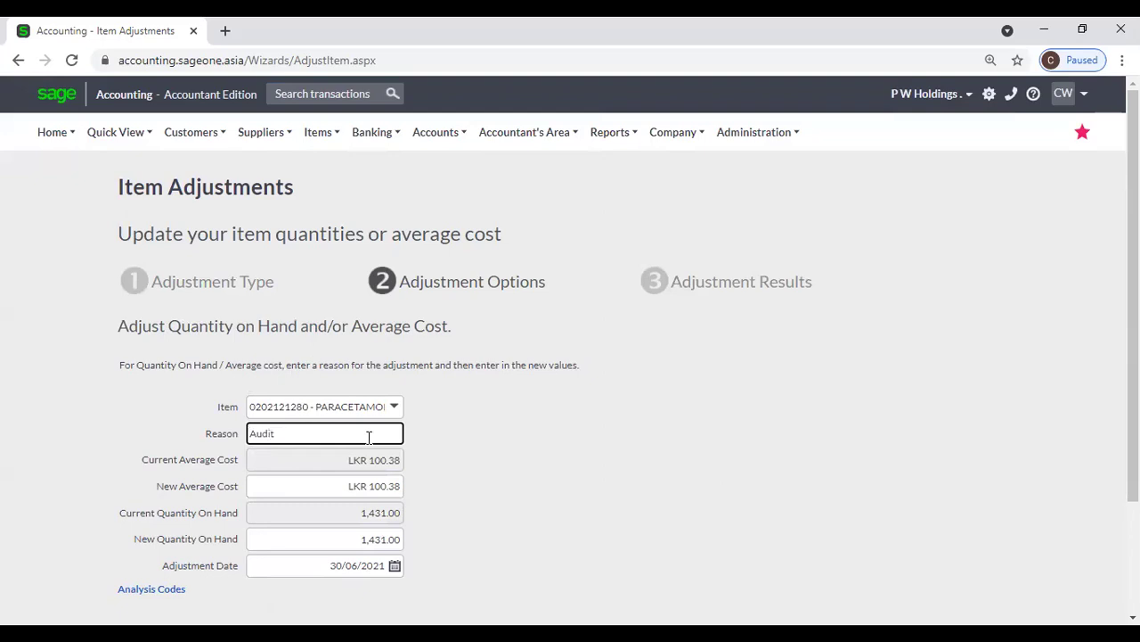
pyautogui.write('Entry')
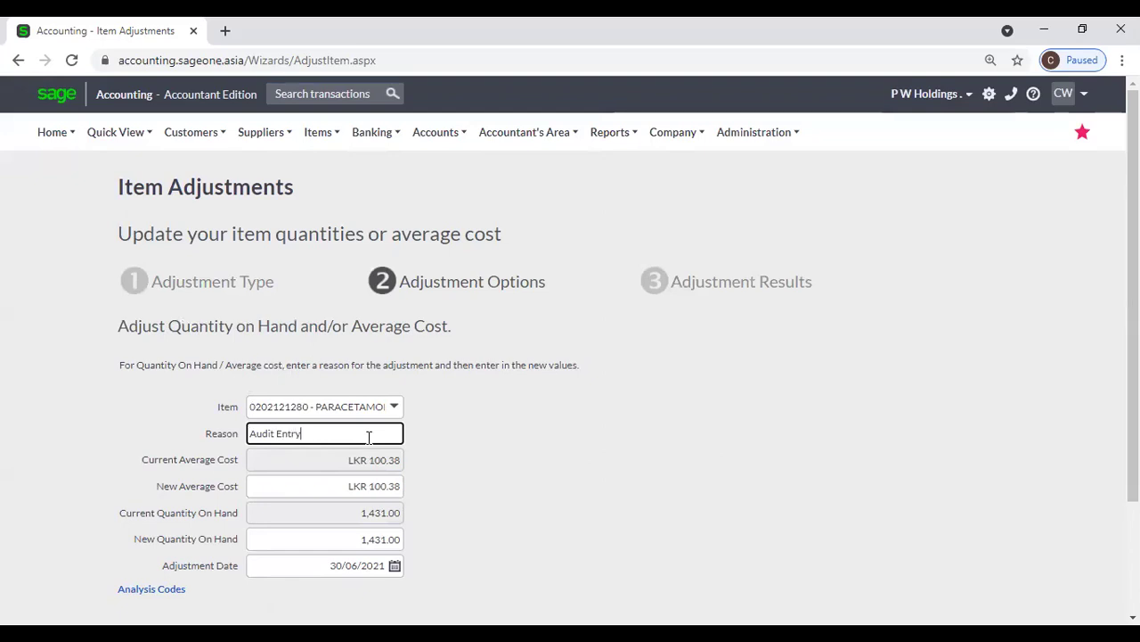
pyautogui.press('Tab')
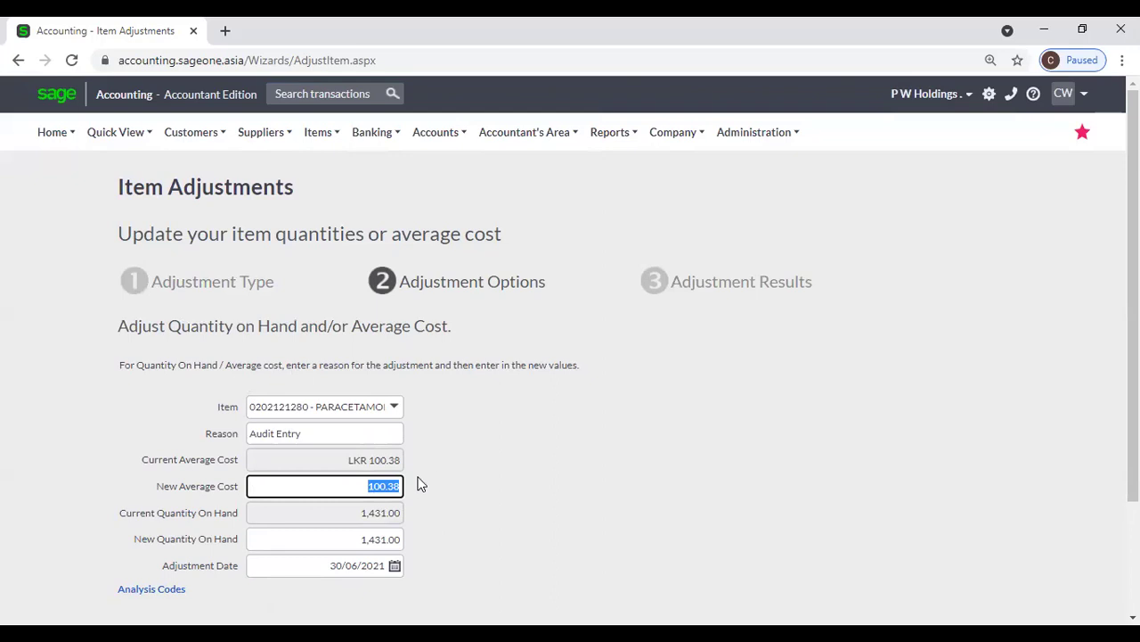
# - Set the paracetamol item's new quantity on hand to 1430, keeping its average cost
pyautogui.press('Tab')
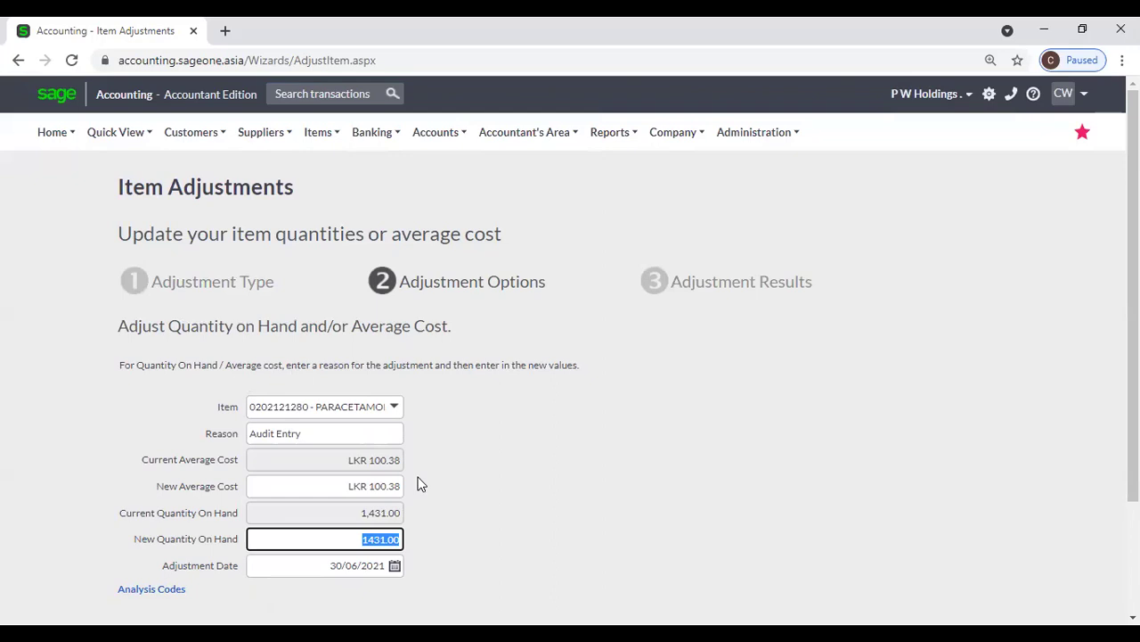
pyautogui.write('14')
pyautogui.write('30')
pyautogui.press('Tab')
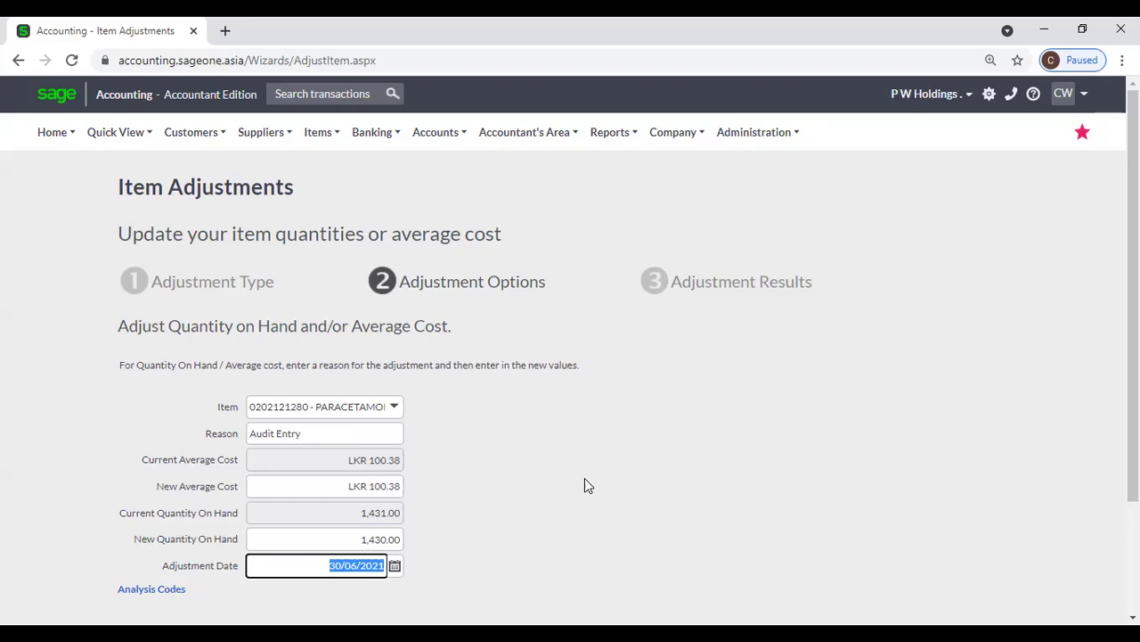
pyautogui.click(390, 539)
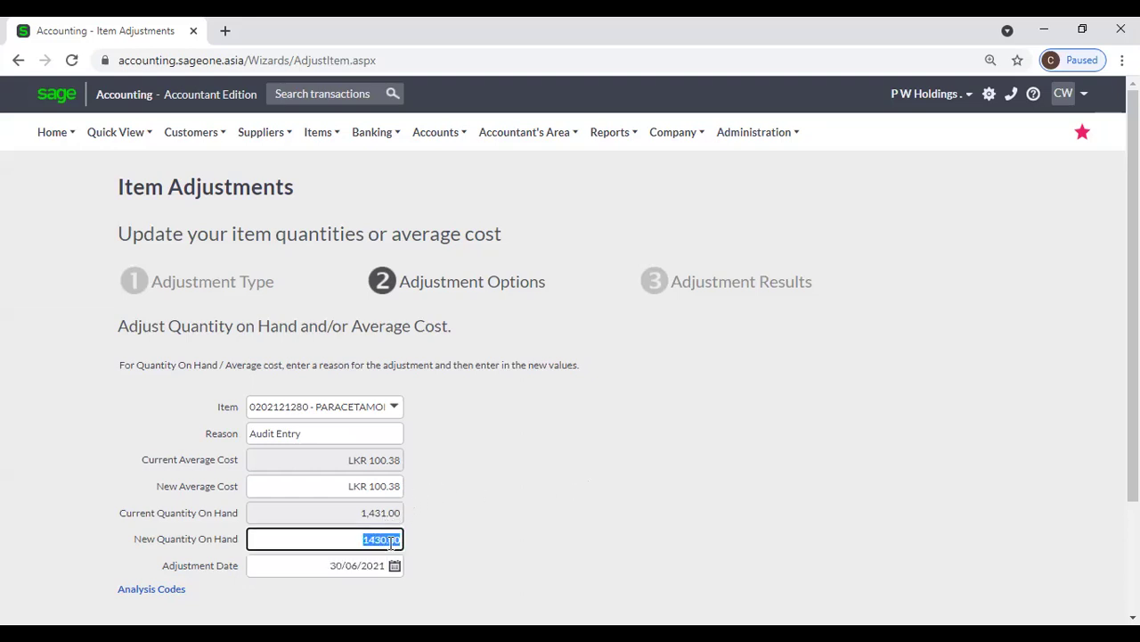
pyautogui.click(446, 547)
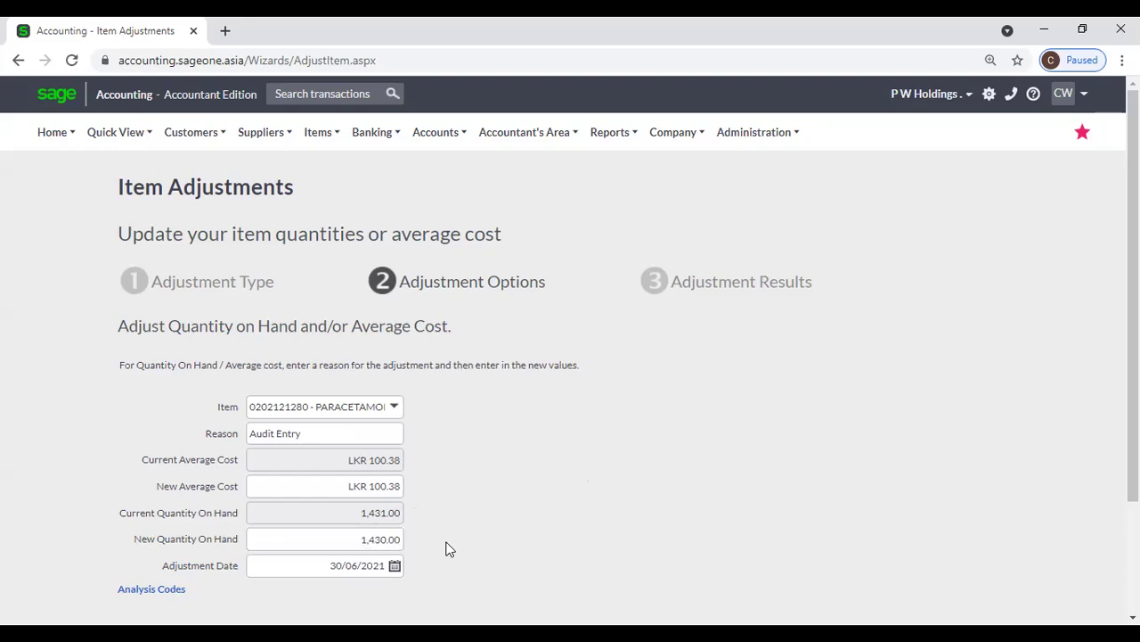
# - Set the adjustment date to 31/3/21
pyautogui.click(393, 567)
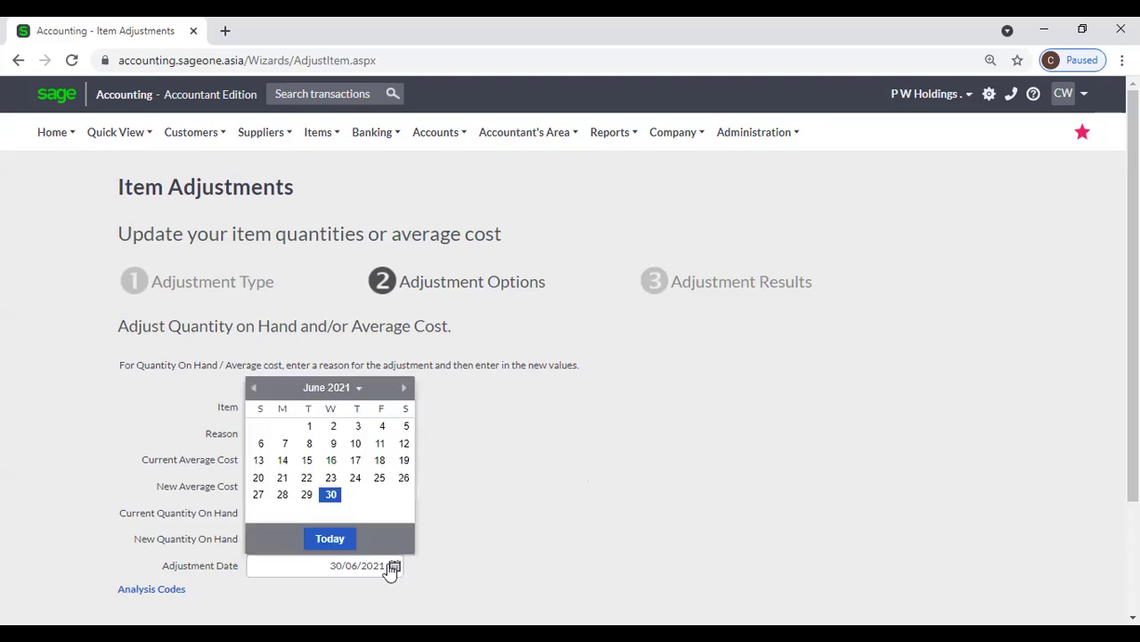
pyautogui.click(467, 512)
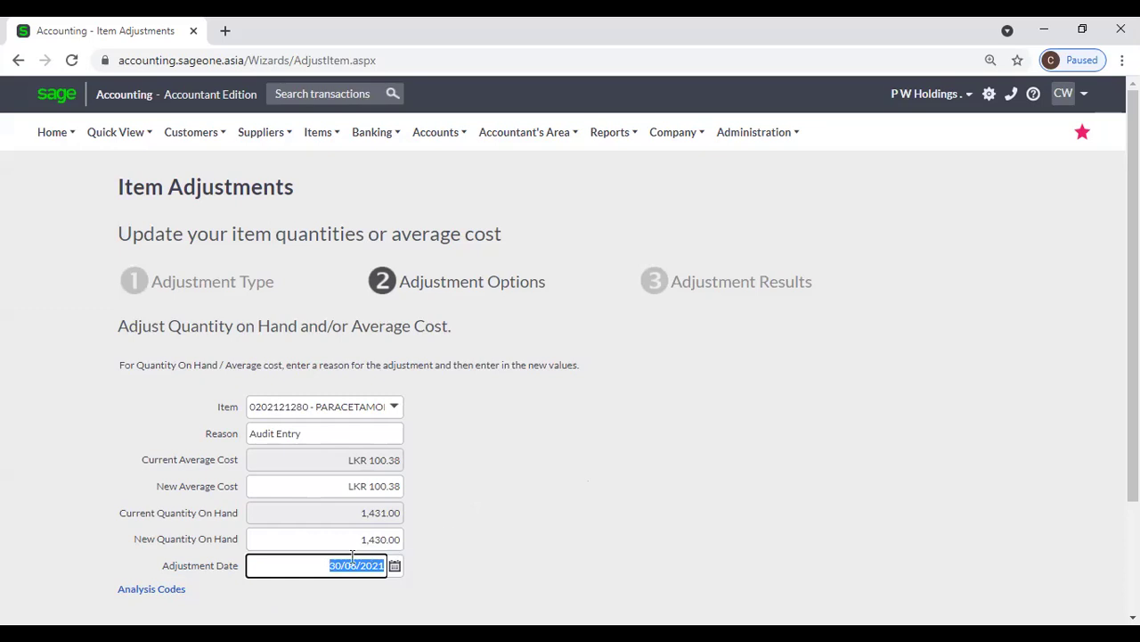
pyautogui.press('BackSpace')
pyautogui.write('31/3/21')
pyautogui.scroll(-2, 435, 565)
pyautogui.press('Tab')
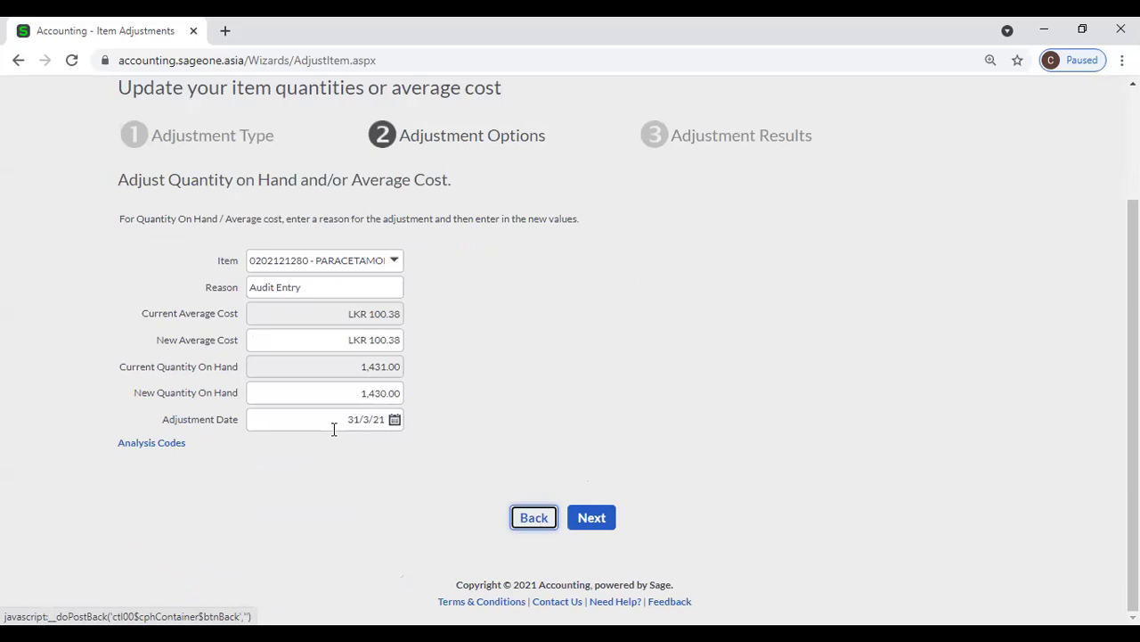
# - Expand the adjustment's analysis codes without choosing any, and complete the adjustment wizard
pyautogui.click(161, 446)
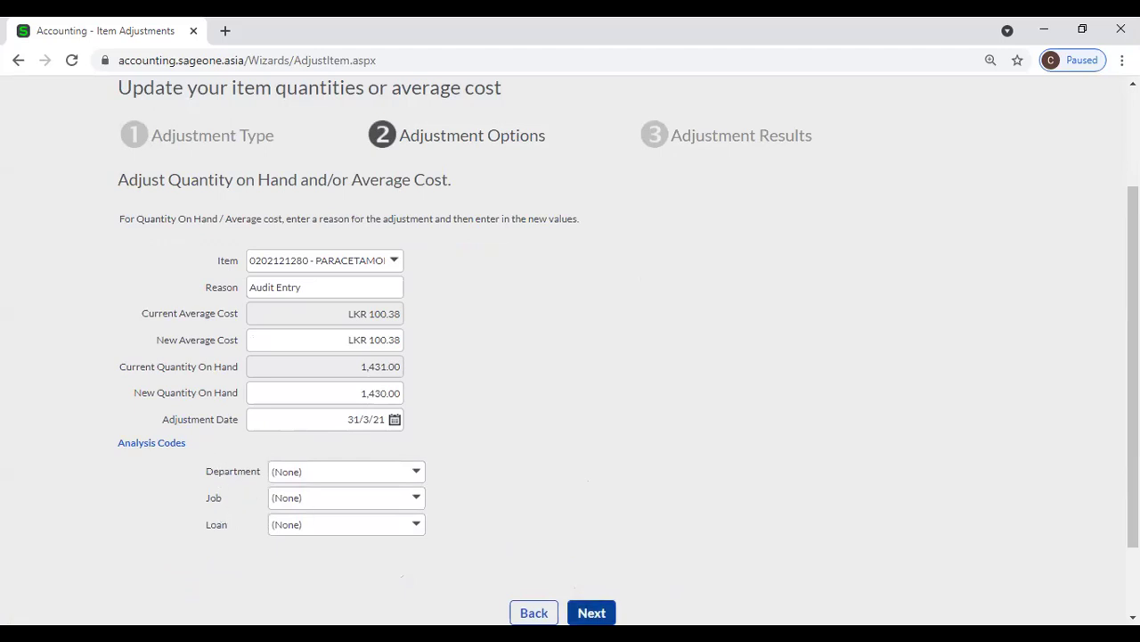
pyautogui.click(592, 612)
pyautogui.click(609, 439)
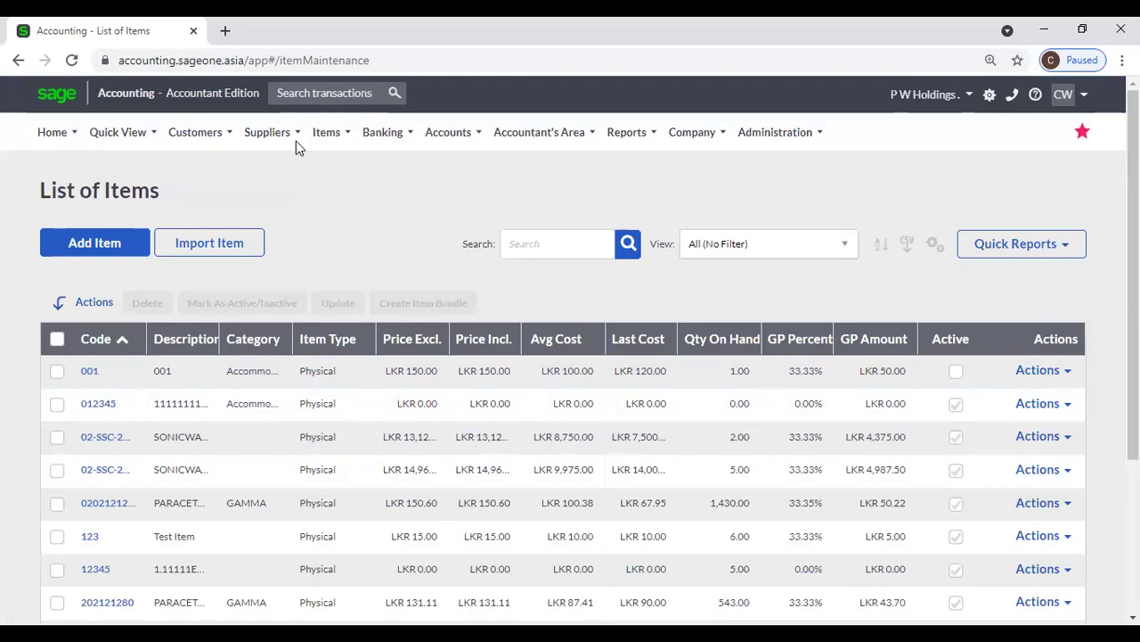
# - Start another item adjustment, this time for quantity on hand and average cost using the Quick Entry Grid
pyautogui.click(327, 132)
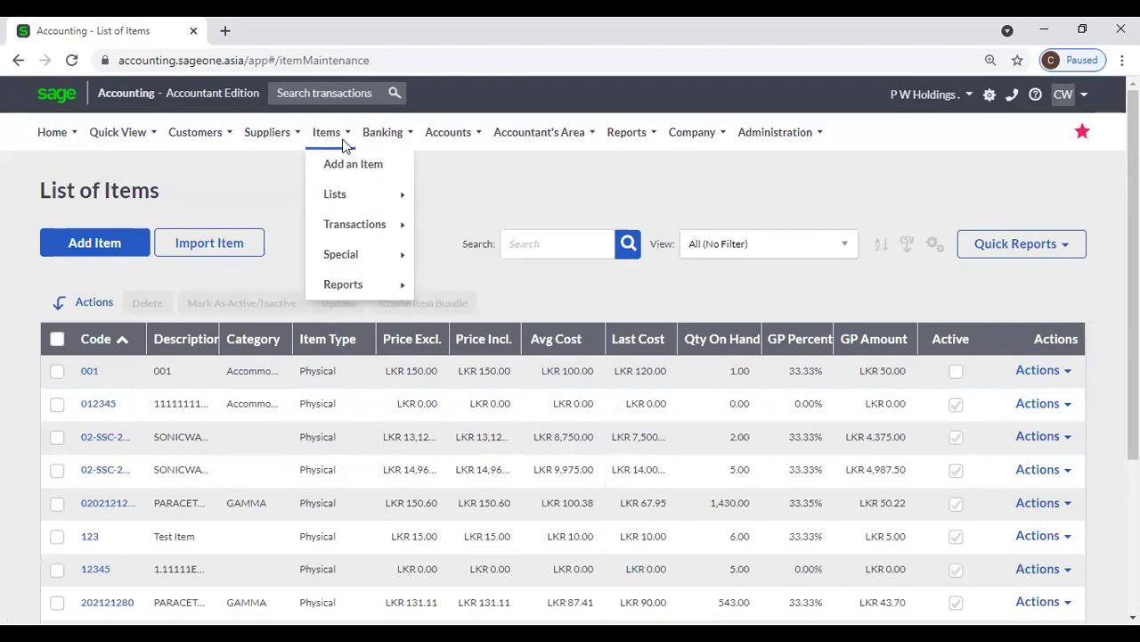
pyautogui.moveTo(349, 225)
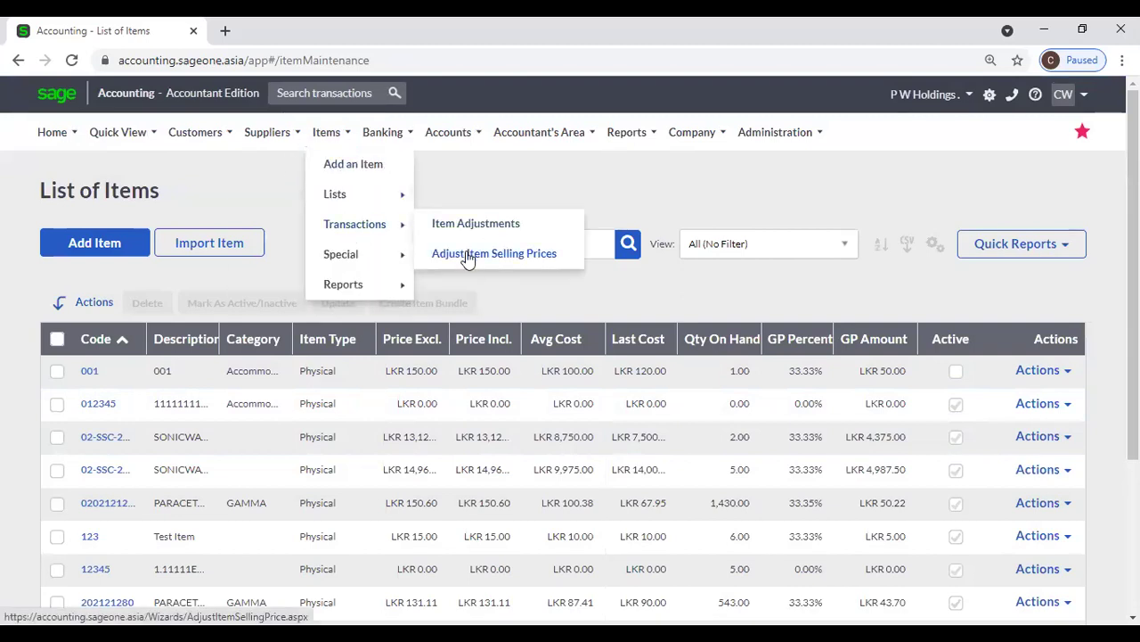
pyautogui.click(466, 223)
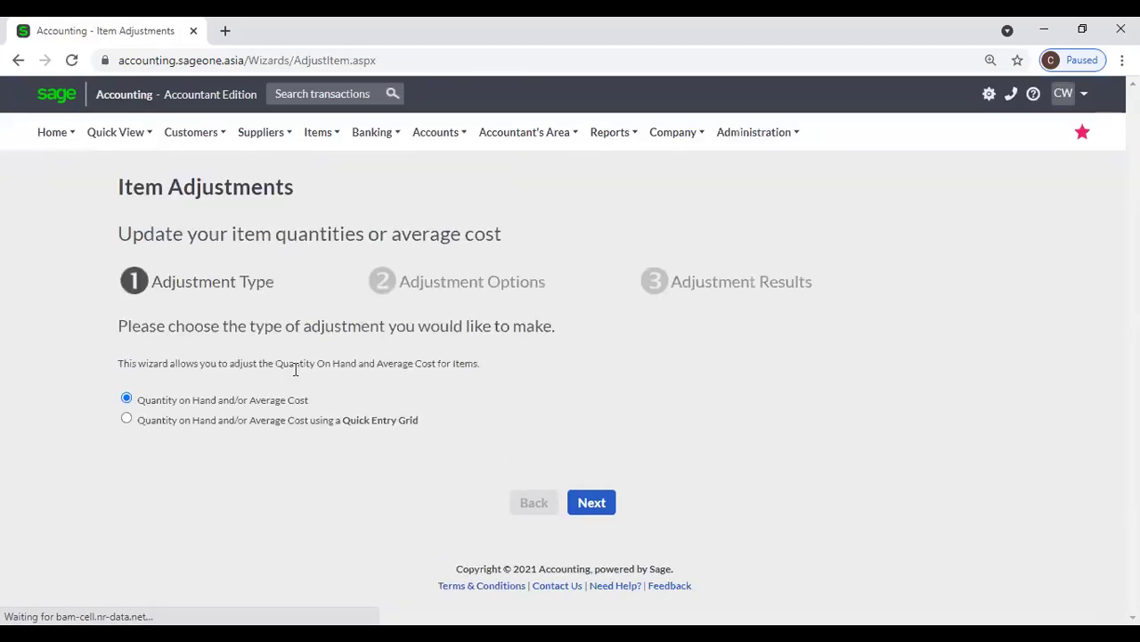
pyautogui.click(127, 420)
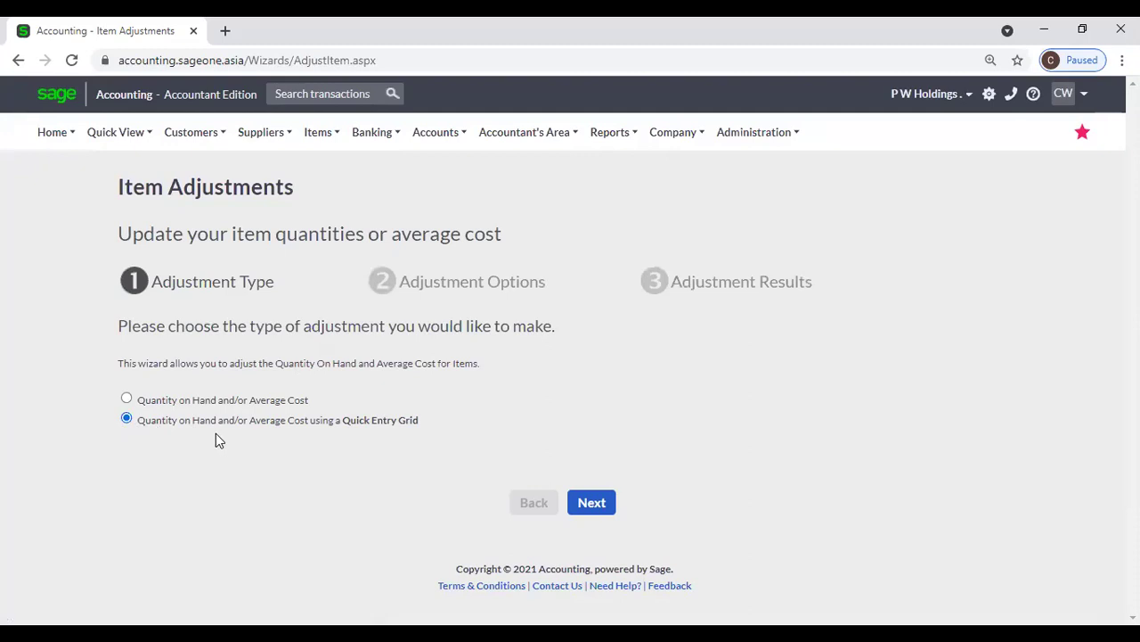
pyautogui.click(601, 508)
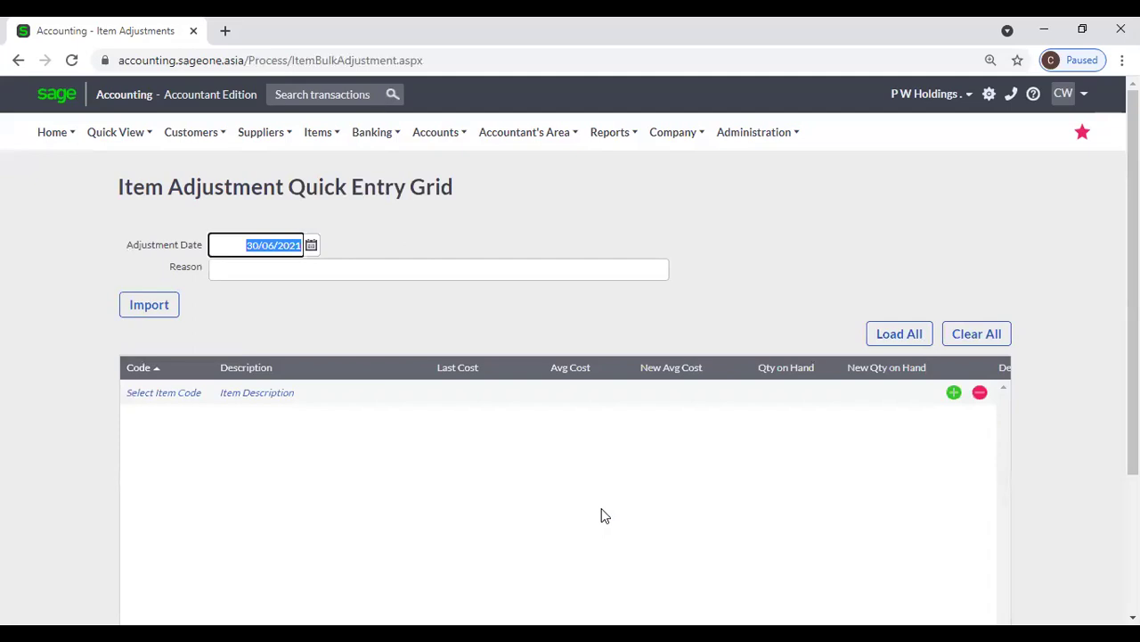
# - Duplicate the browser tab, open the single-item Quantity on Hand and/or Average Cost options in the copy, and compare them with the Quick Entry Grid
pyautogui.rightClick(147, 26)
pyautogui.click(189, 155)
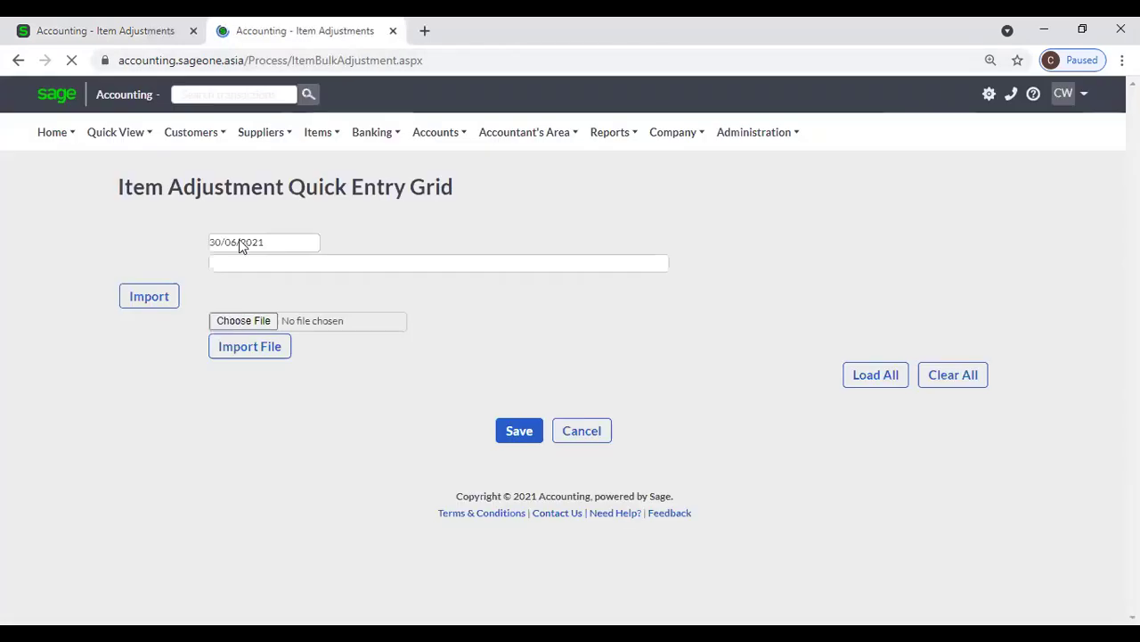
pyautogui.moveTo(318, 134)
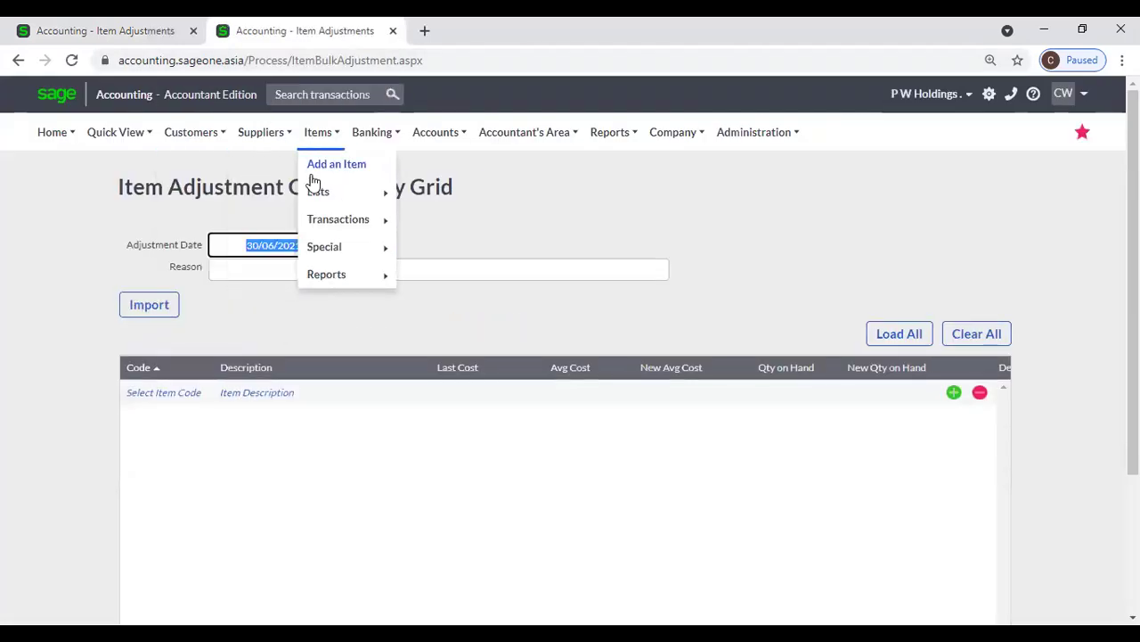
pyautogui.moveTo(334, 219)
pyautogui.click(481, 222)
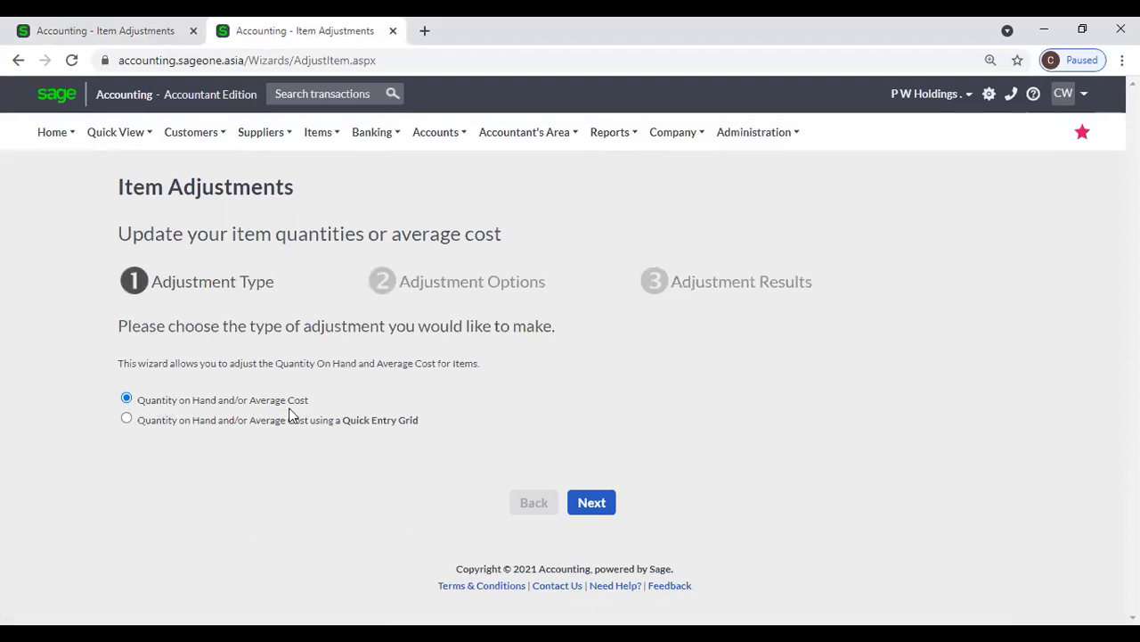
pyautogui.click(591, 502)
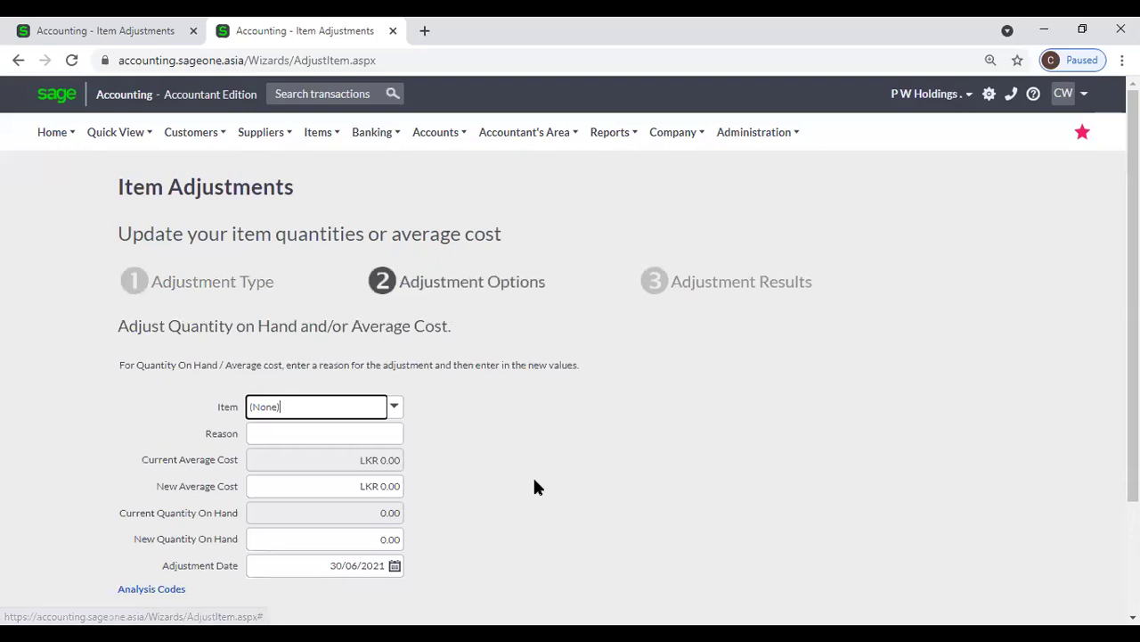
pyautogui.click(145, 31)
pyautogui.click(214, 32)
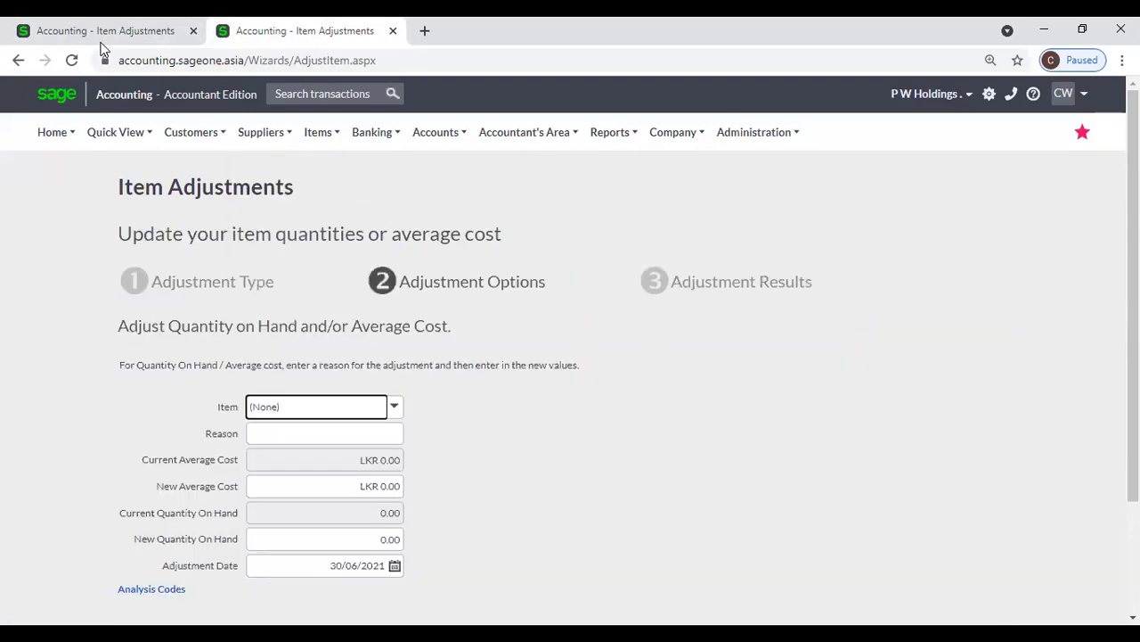
# - Return to the browser tab with the Item Adjustment Quick Entry Grid and look at the Reason field without filling it in
pyautogui.click(89, 36)
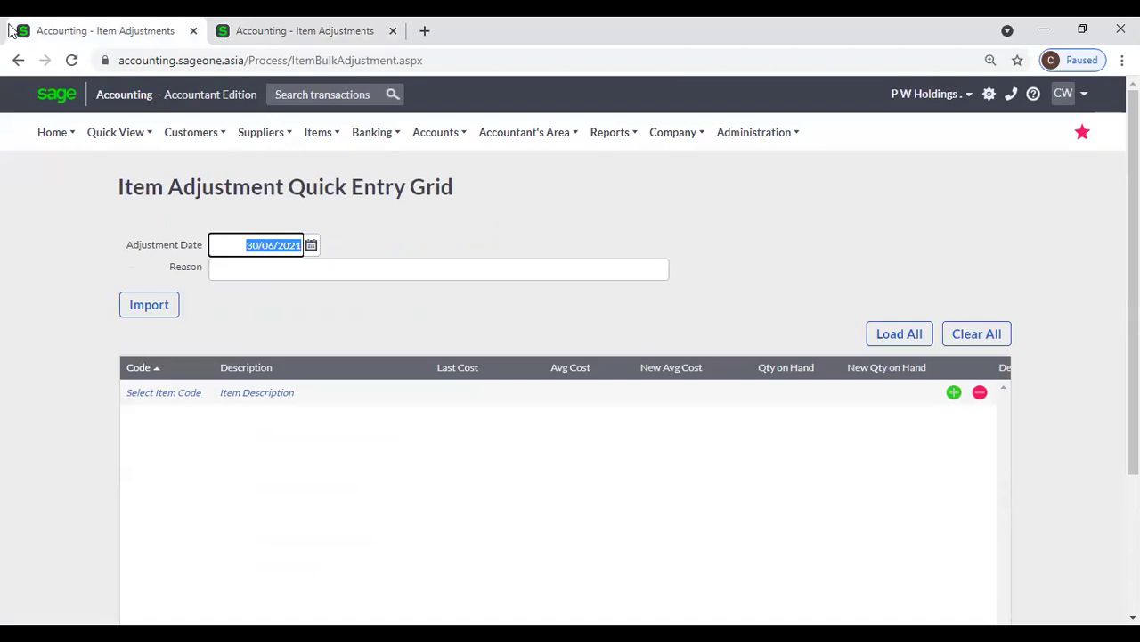
pyautogui.click(287, 265)
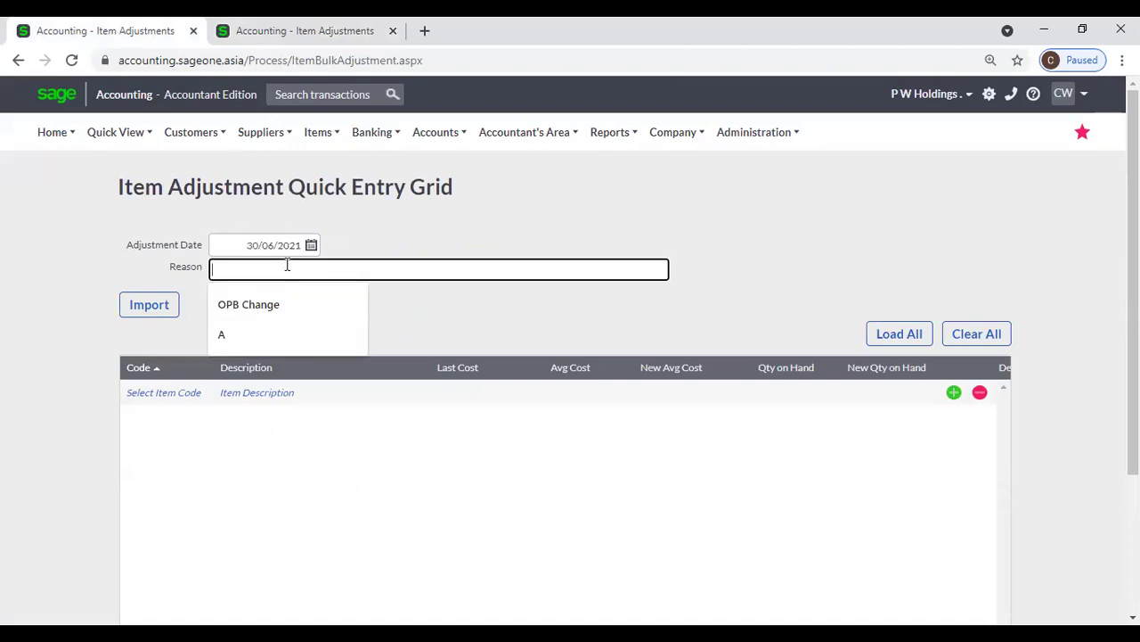
pyautogui.click(518, 201)
pyautogui.click(203, 392)
pyautogui.scroll(-3, 279, 425)
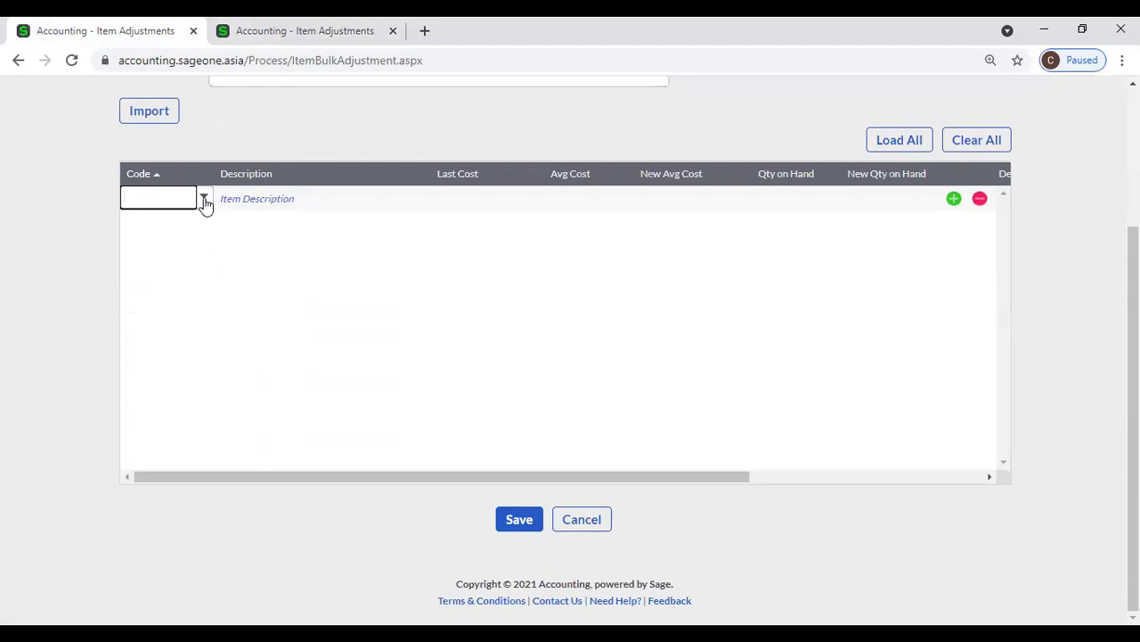
pyautogui.click(203, 198)
pyautogui.click(221, 282)
pyautogui.click(197, 231)
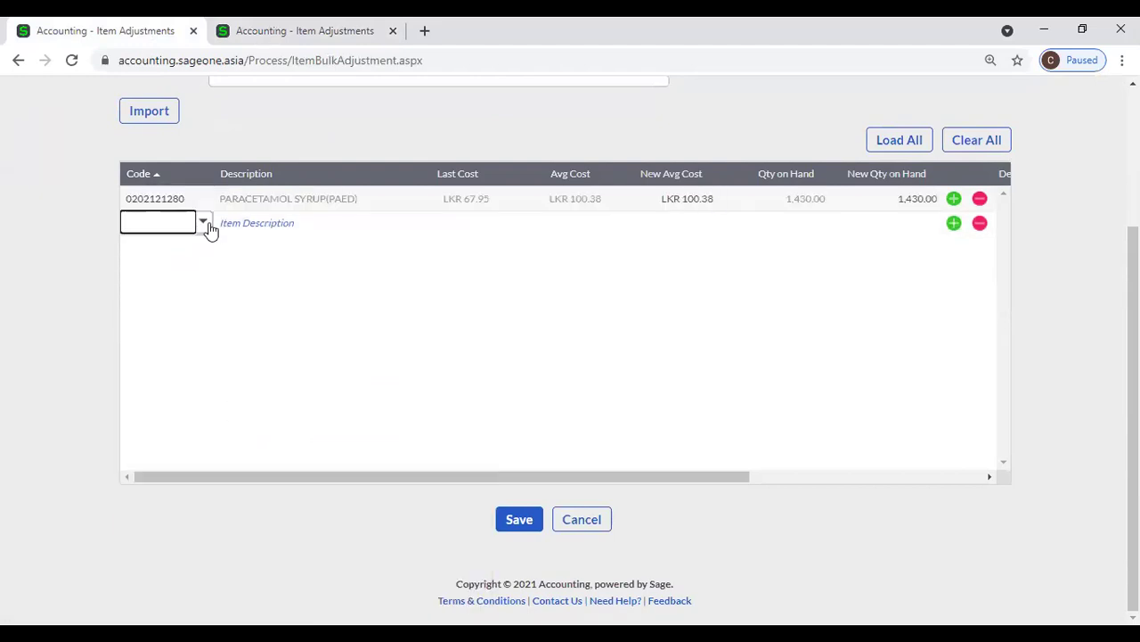
pyautogui.click(207, 225)
pyautogui.click(230, 326)
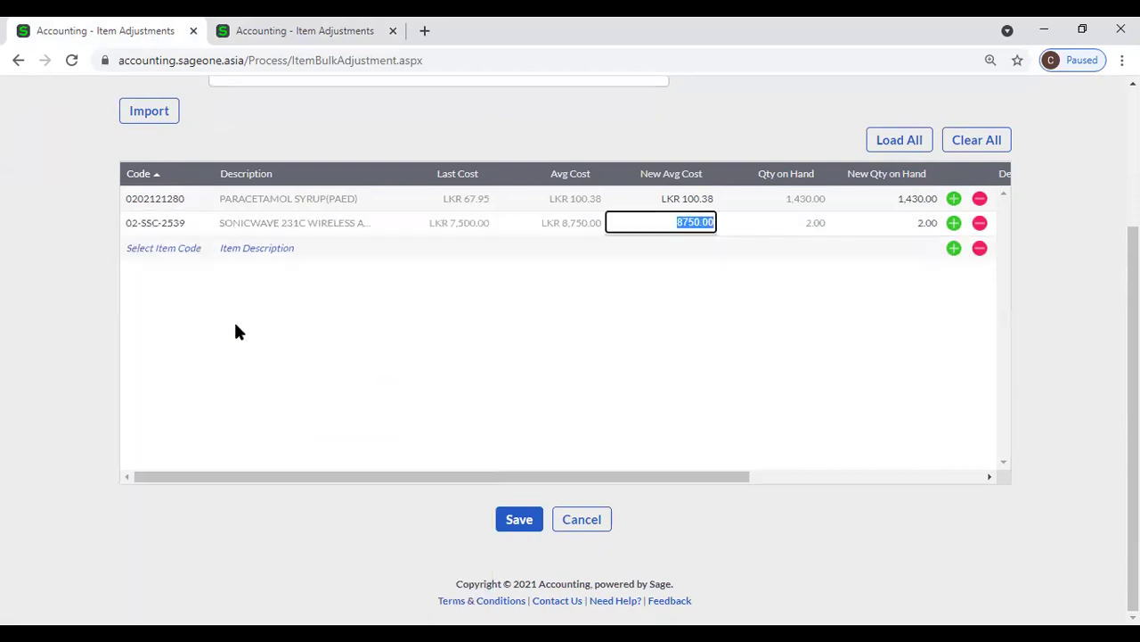
pyautogui.click(980, 223)
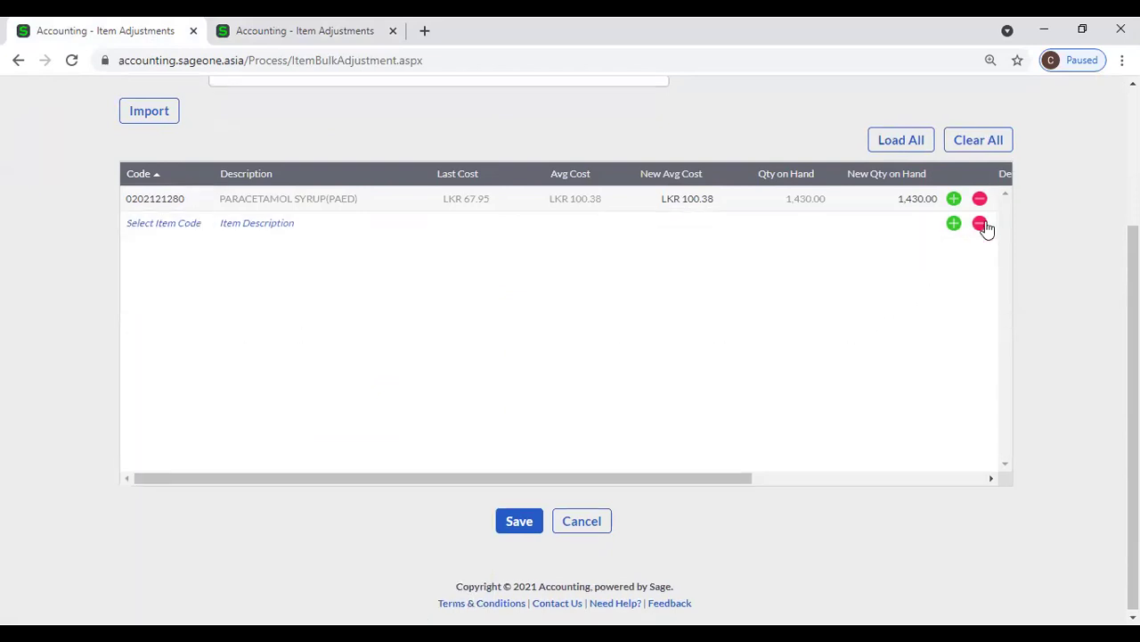
pyautogui.click(980, 199)
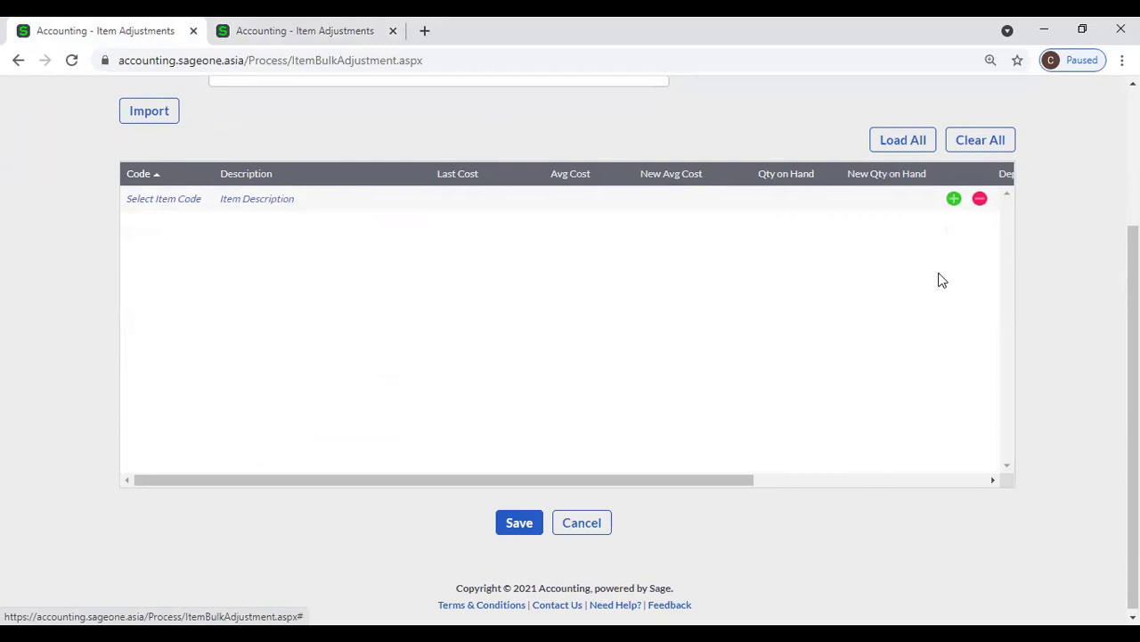
# - Load all items into the quick entry grid and open item 001's new quantity on hand, followed by its new average cost, for editing
pyautogui.click(915, 143)
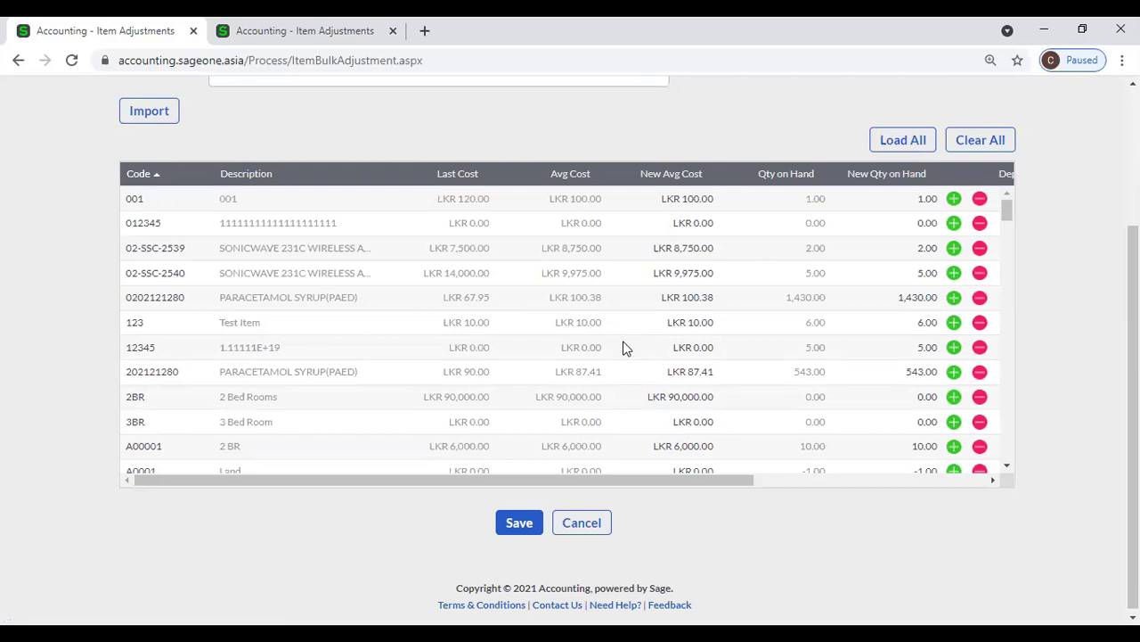
pyautogui.click(886, 196)
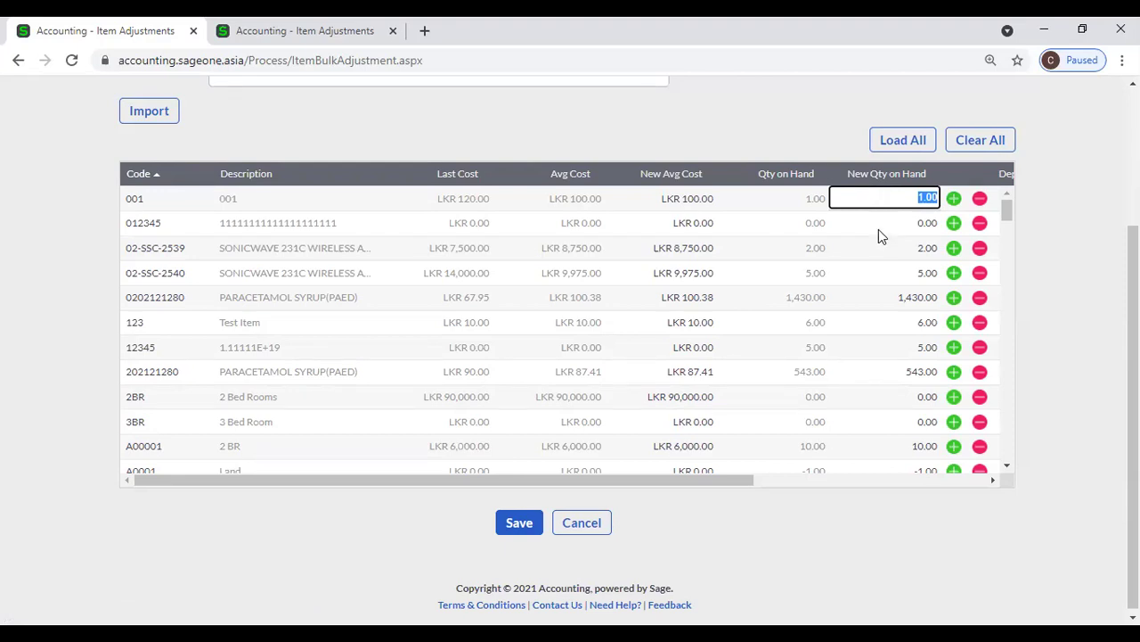
pyautogui.click(701, 198)
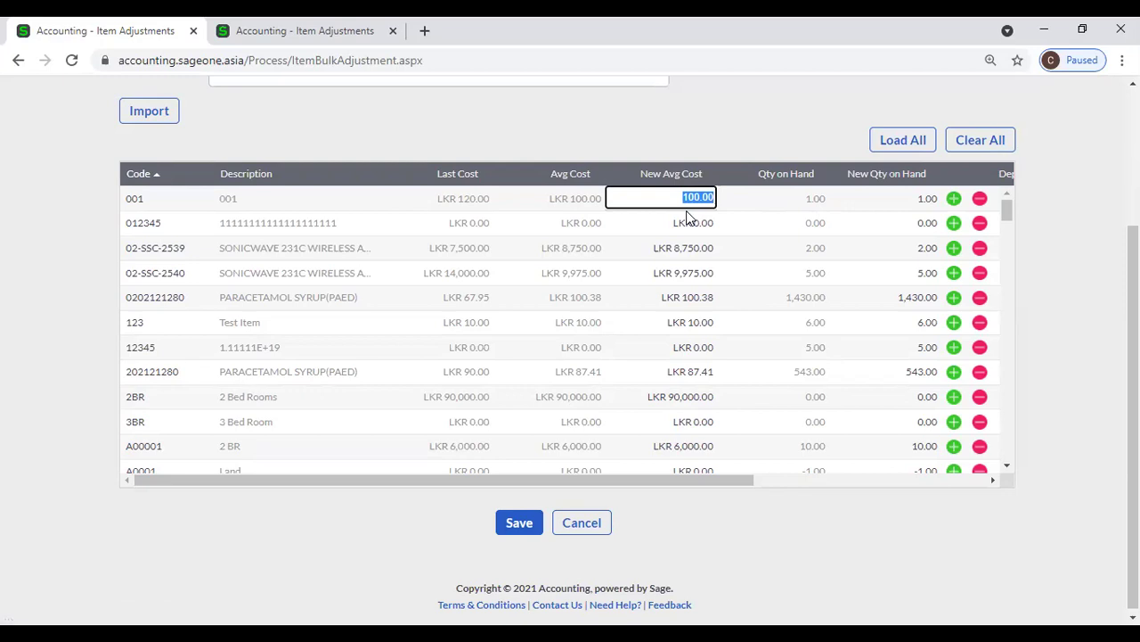
# - Review the department, job and loan columns of the adjustment grid and clear all loaded items from it
pyautogui.moveTo(728, 476); pyautogui.dragTo(961, 478)
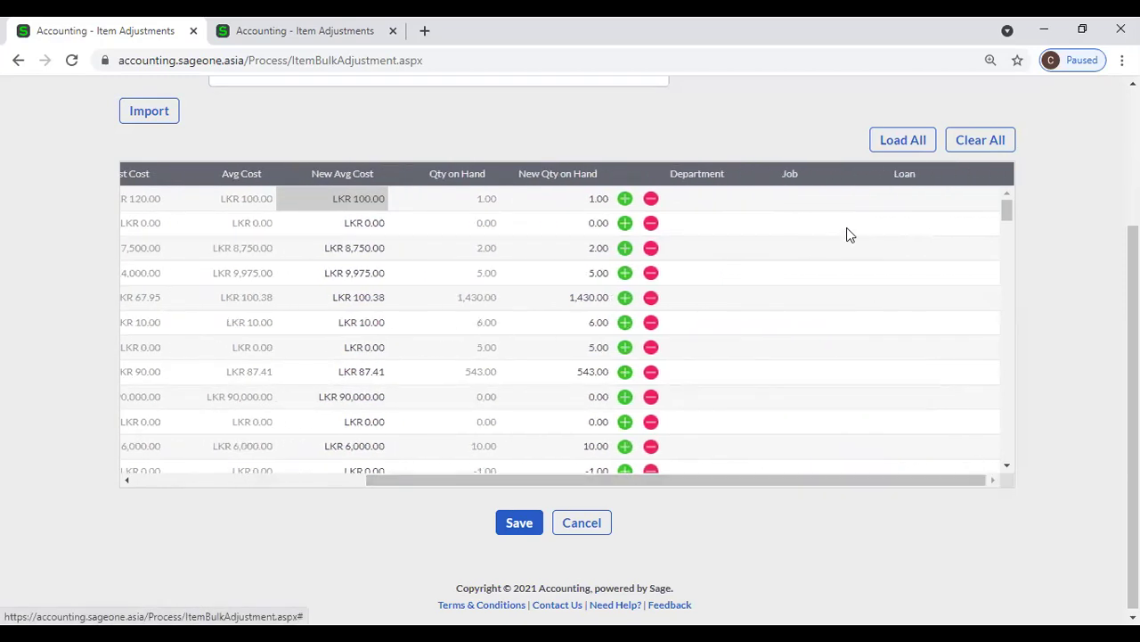
pyautogui.moveTo(766, 478); pyautogui.dragTo(458, 514)
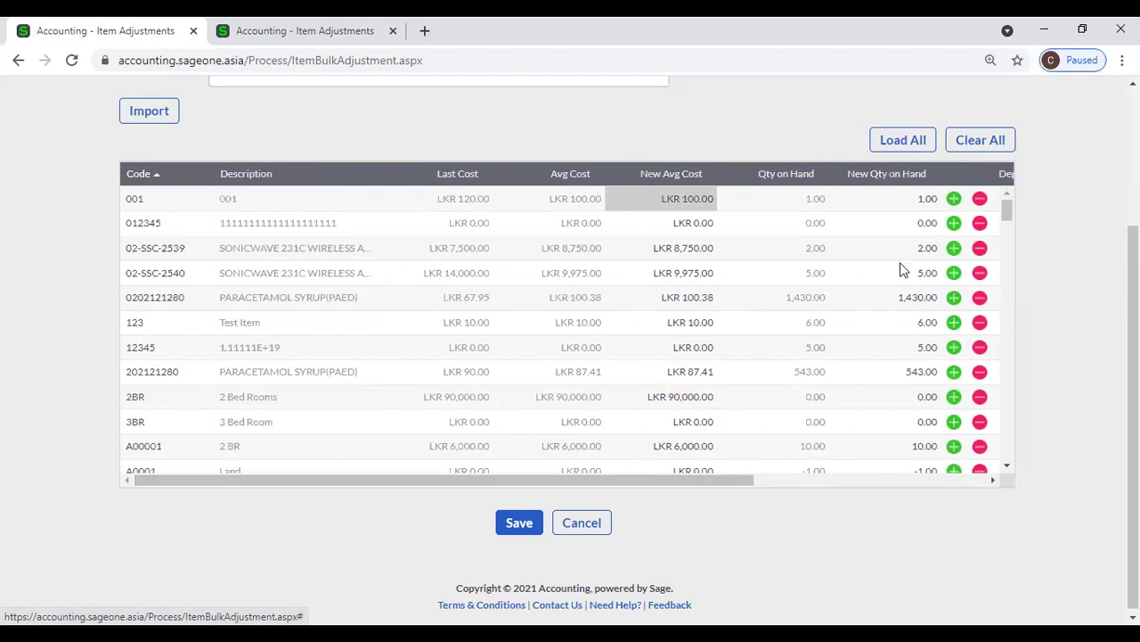
pyautogui.click(980, 147)
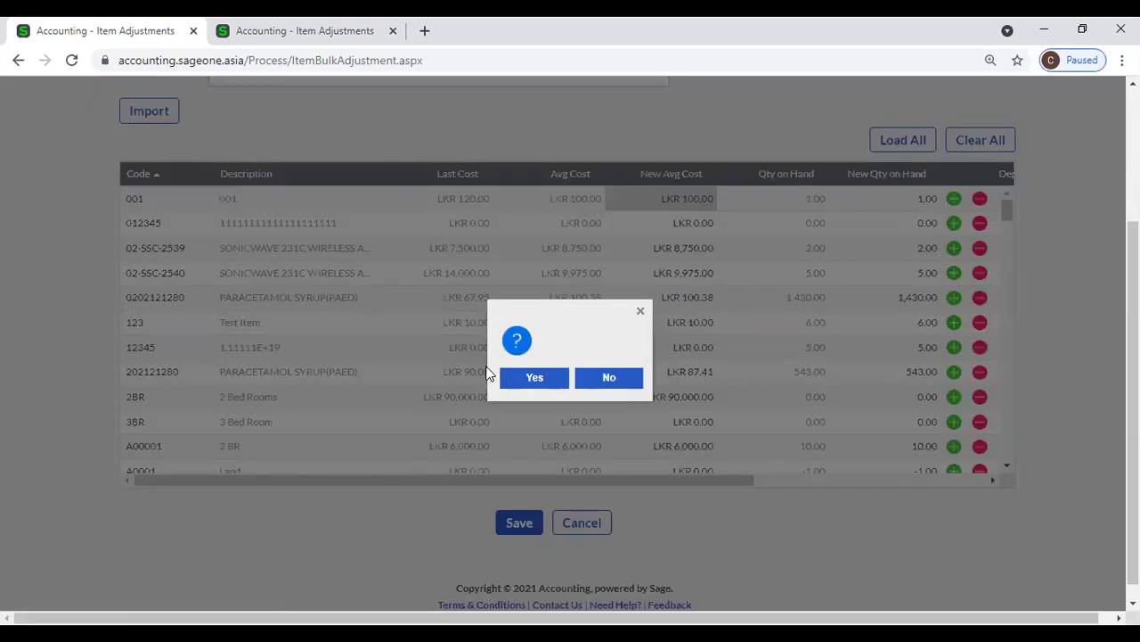
pyautogui.click(529, 379)
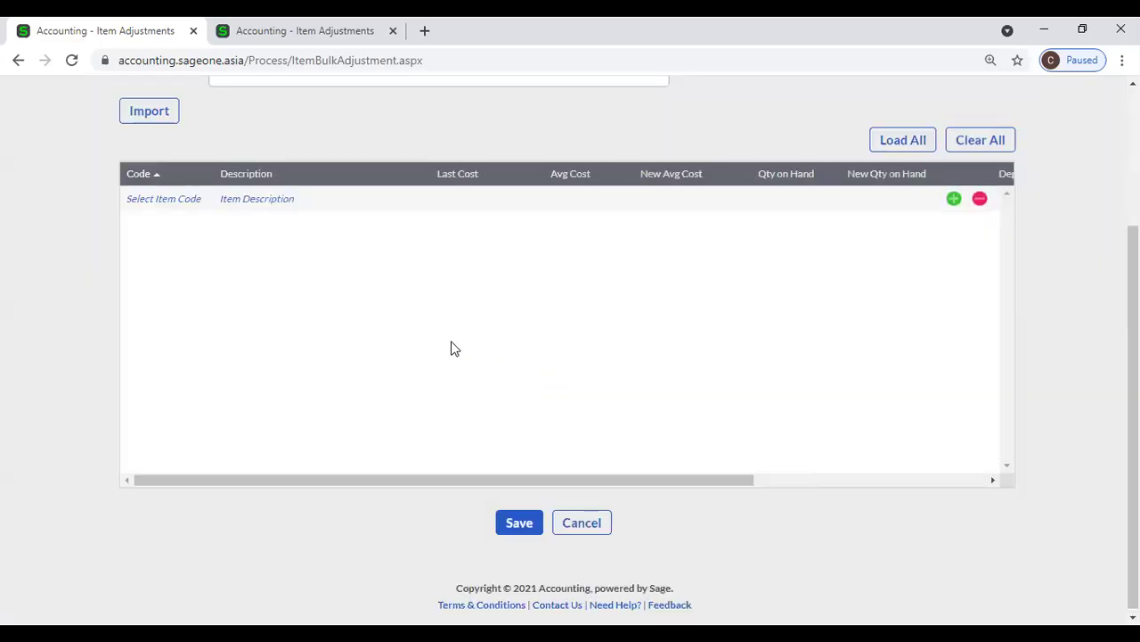
# - Show the file import options for the Item Adjustment Quick Entry Grid
pyautogui.scroll(1, 451, 349)
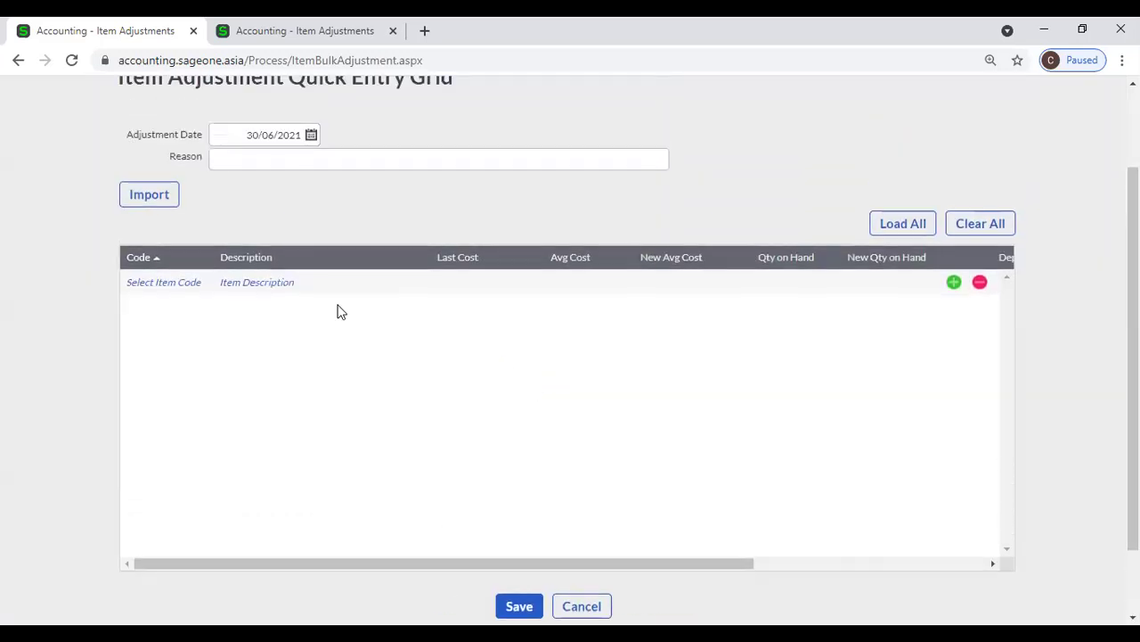
pyautogui.click(138, 204)
pyautogui.scroll(1, 152, 238)
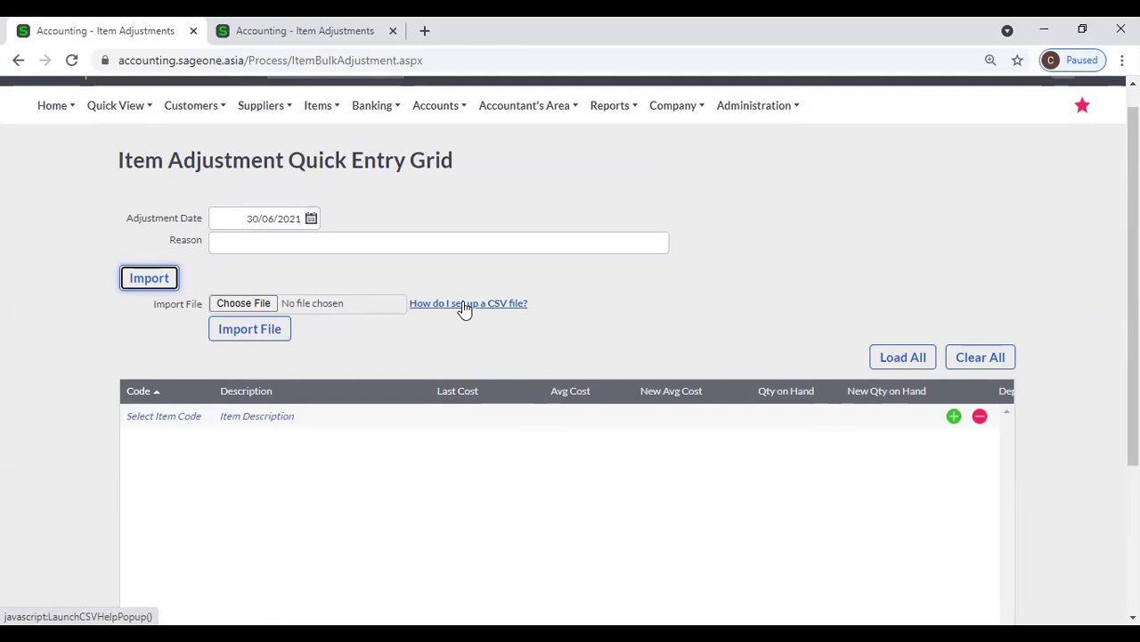
# - In the other browser tab, restart the Item Adjustments wizard and continue with the Quick Entry Grid adjustment type
pyautogui.hotkey('ctrl', 'Tab')
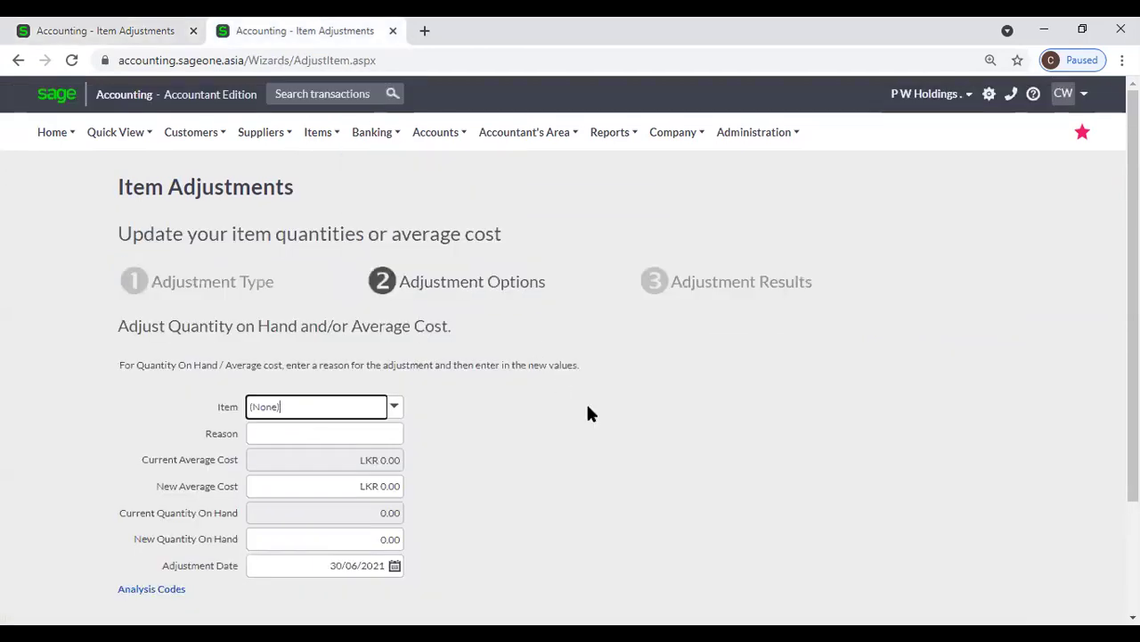
pyautogui.moveTo(253, 154)
pyautogui.moveTo(309, 139)
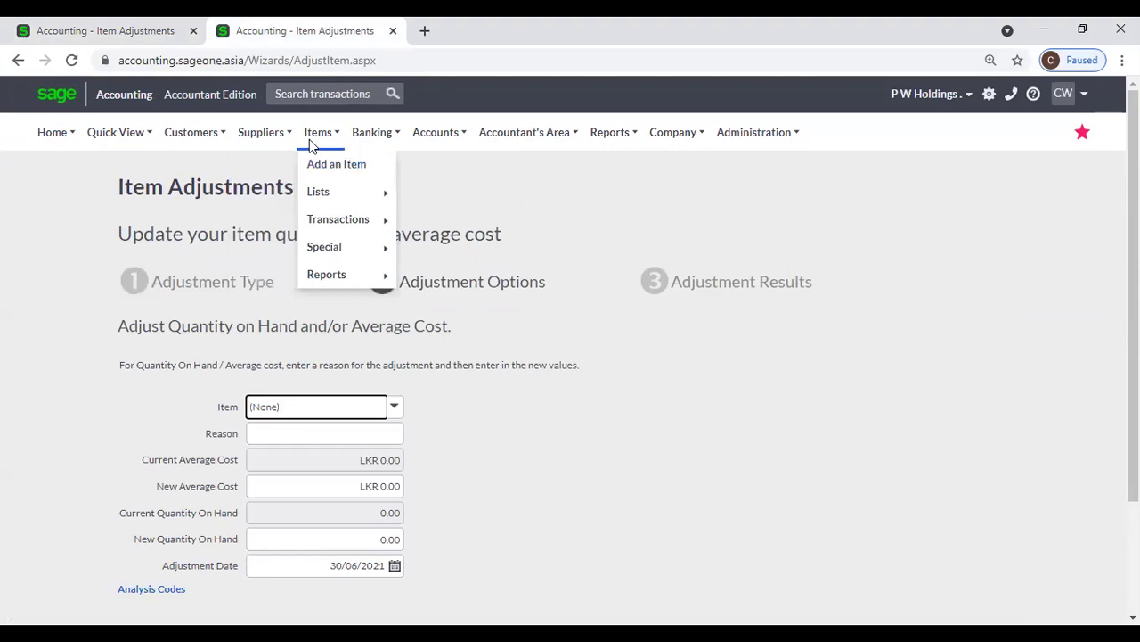
pyautogui.moveTo(339, 224)
pyautogui.click(410, 219)
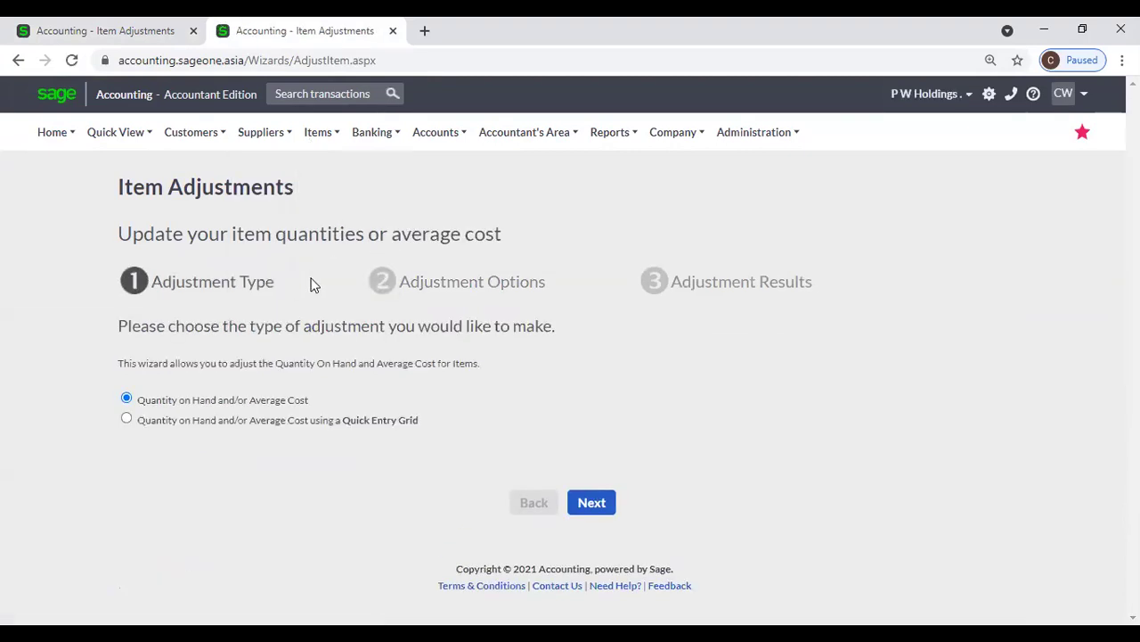
pyautogui.click(223, 421)
pyautogui.click(604, 504)
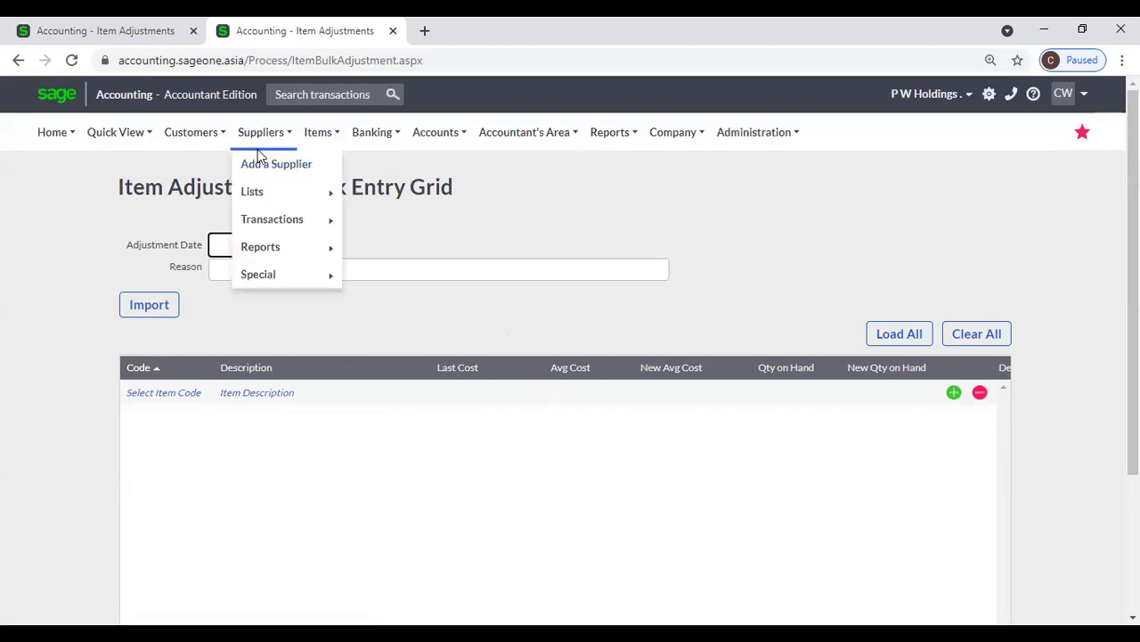
# - Leave the quick entry grid and return to the adjustment type choice of the Item Adjustments wizard
pyautogui.moveTo(312, 138)
pyautogui.moveTo(339, 222)
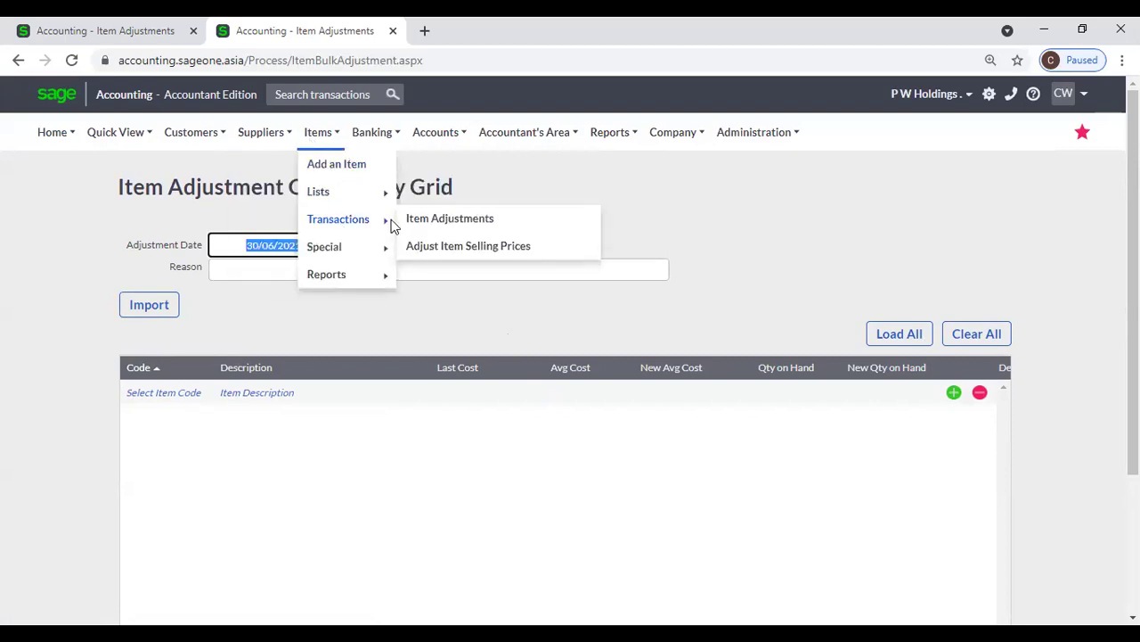
pyautogui.click(469, 223)
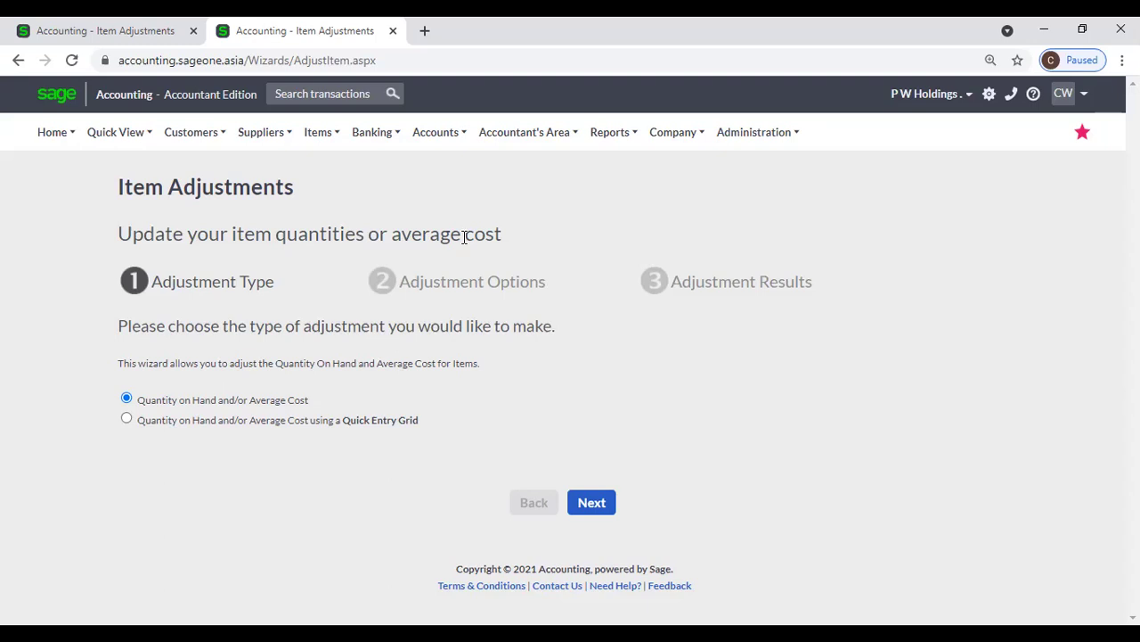
# - Open the Adjust Item Selling Prices wizard and close the leftover Item Adjustments browser tab
pyautogui.moveTo(320, 134)
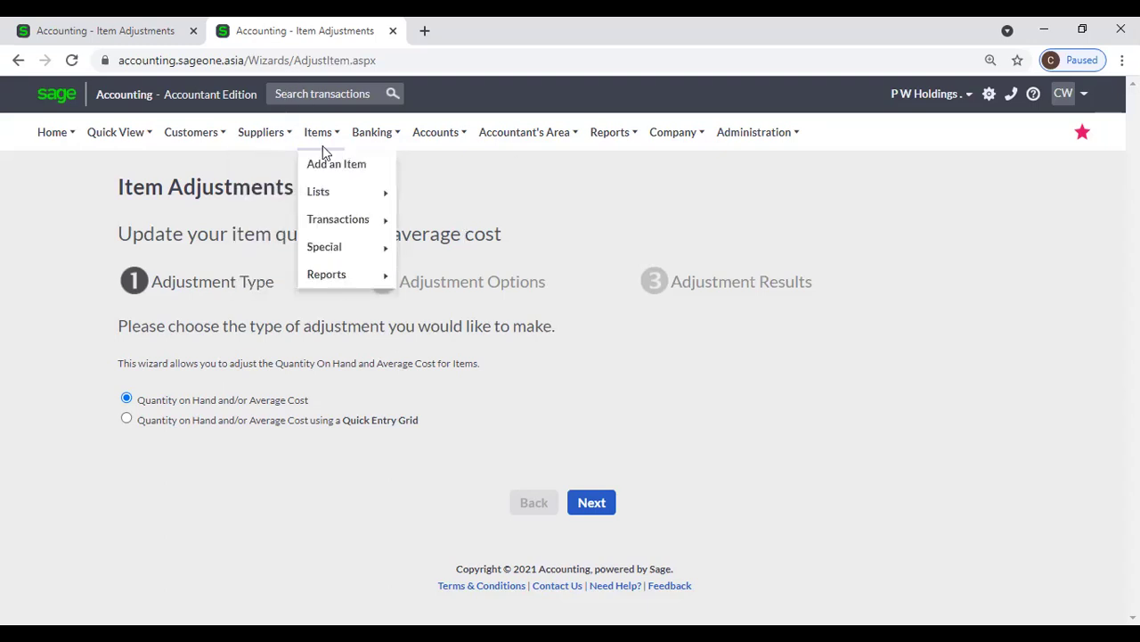
pyautogui.moveTo(342, 221)
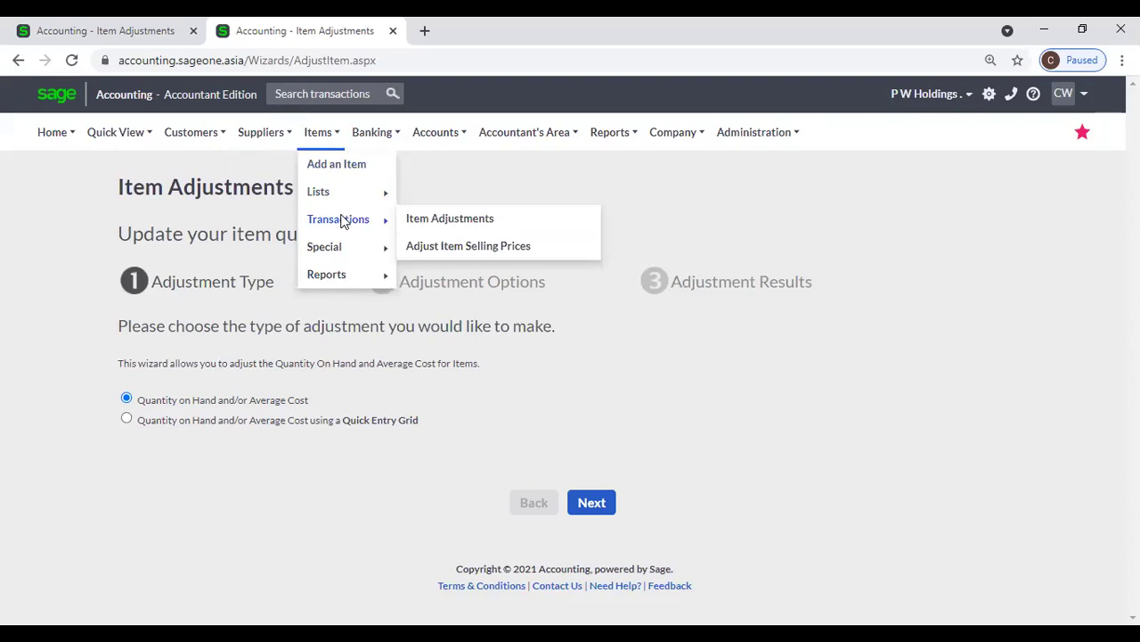
pyautogui.click(539, 249)
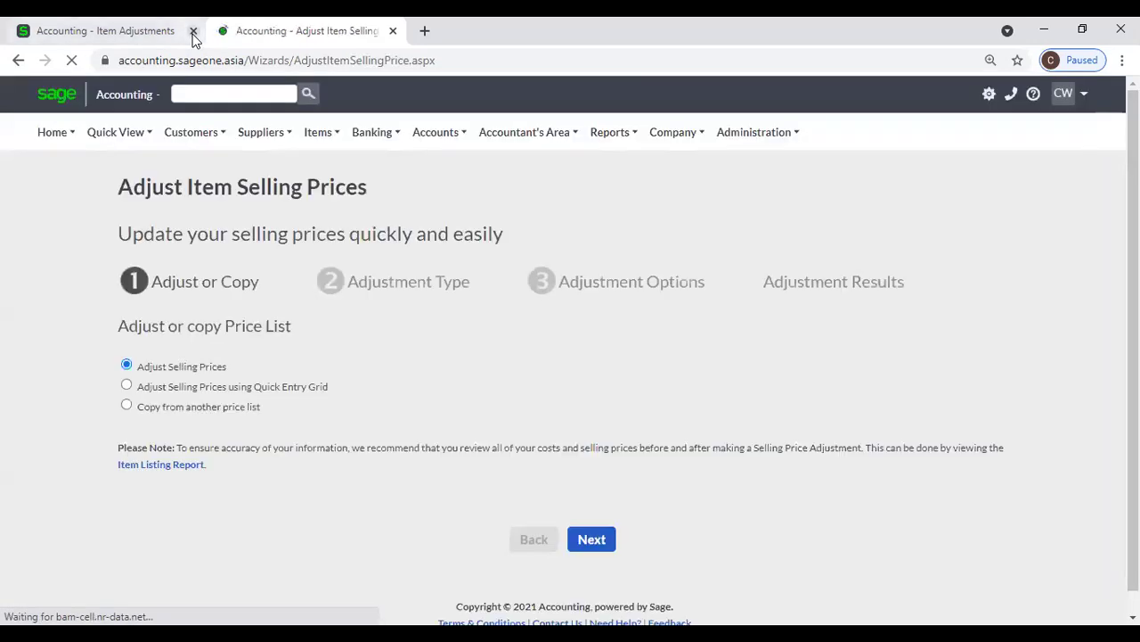
pyautogui.click(193, 33)
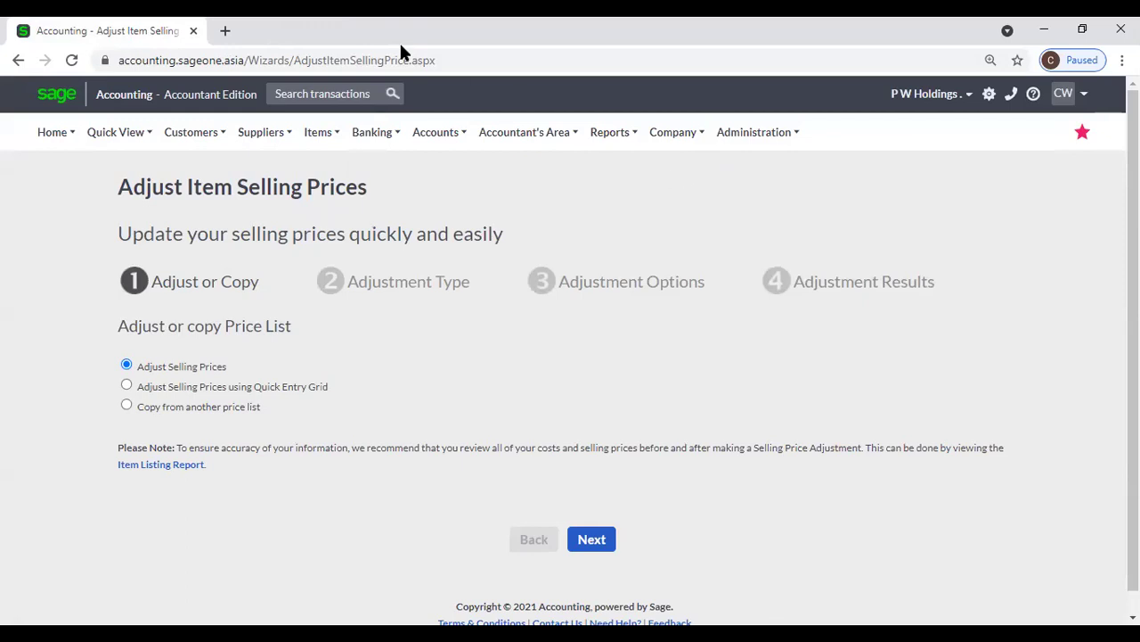
# - Duplicate the Adjust Item Selling Prices browser tab and open the List of Items in the copy
pyautogui.rightClick(96, 32)
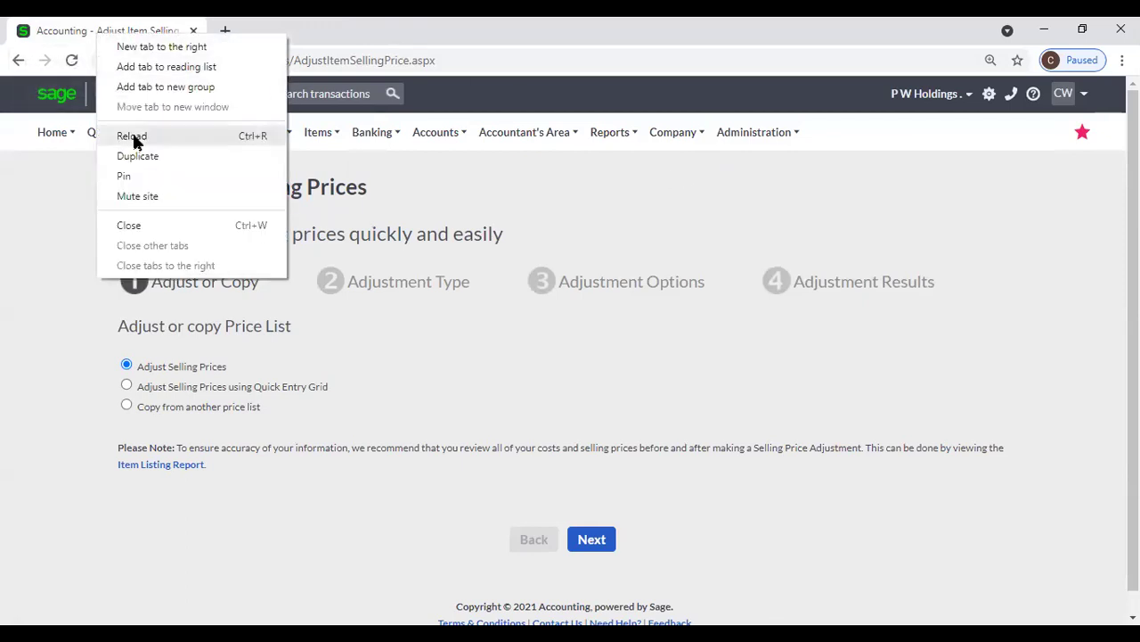
pyautogui.click(145, 155)
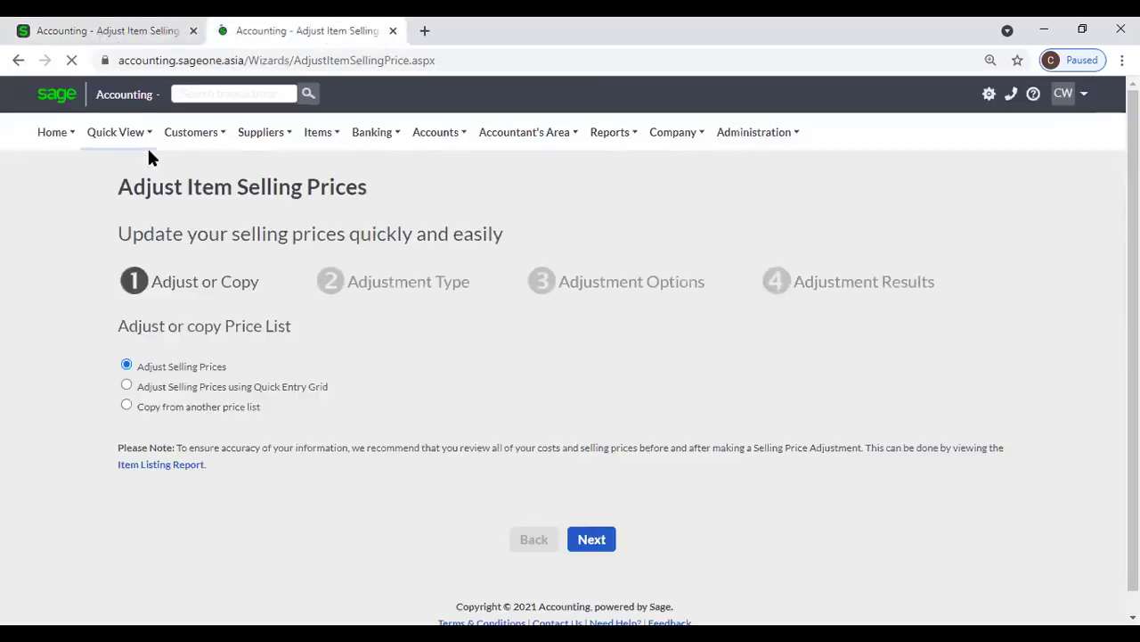
pyautogui.moveTo(190, 133)
pyautogui.moveTo(248, 200)
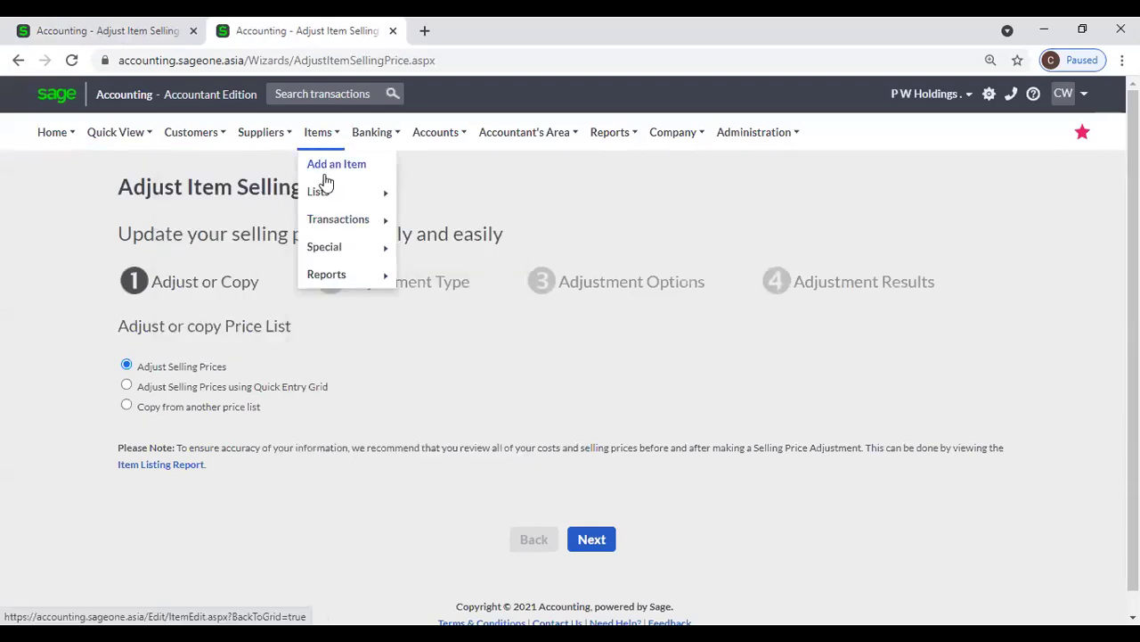
pyautogui.moveTo(384, 191)
pyautogui.click(423, 195)
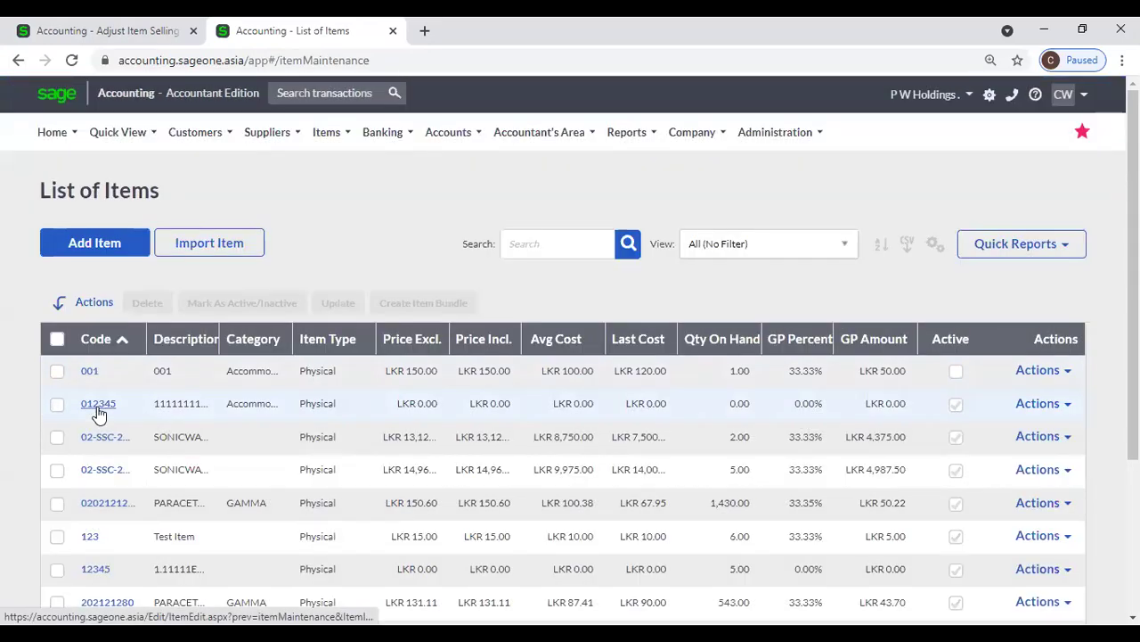
# - Open item 02-SSC-2539 for editing and display its price lists
pyautogui.click(101, 443)
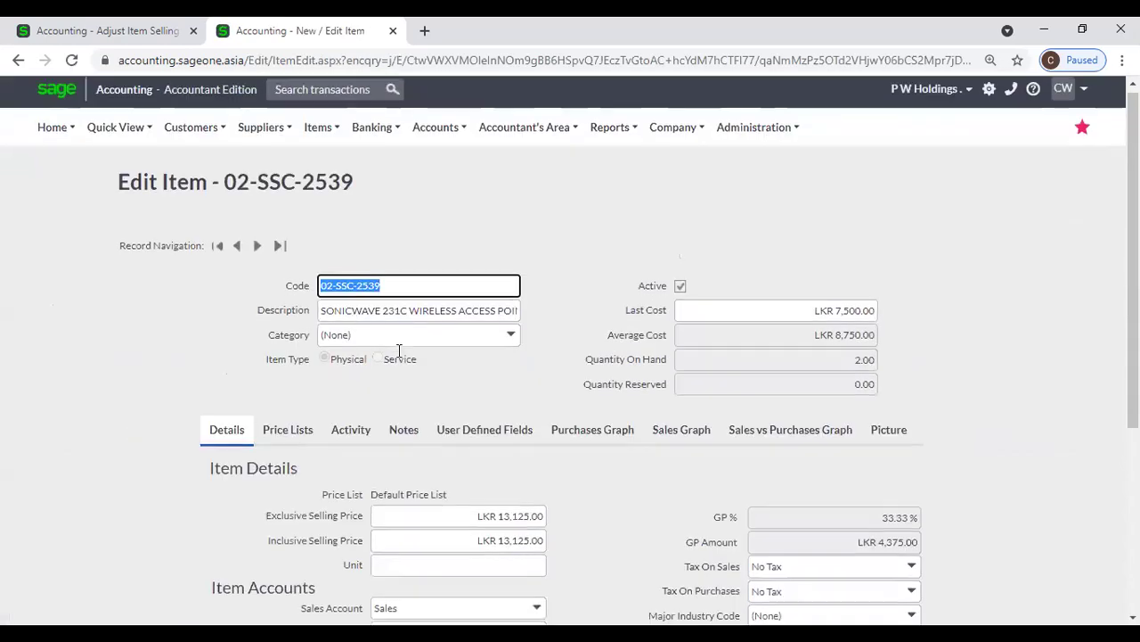
pyautogui.scroll(-2, 334, 299)
pyautogui.click(303, 277)
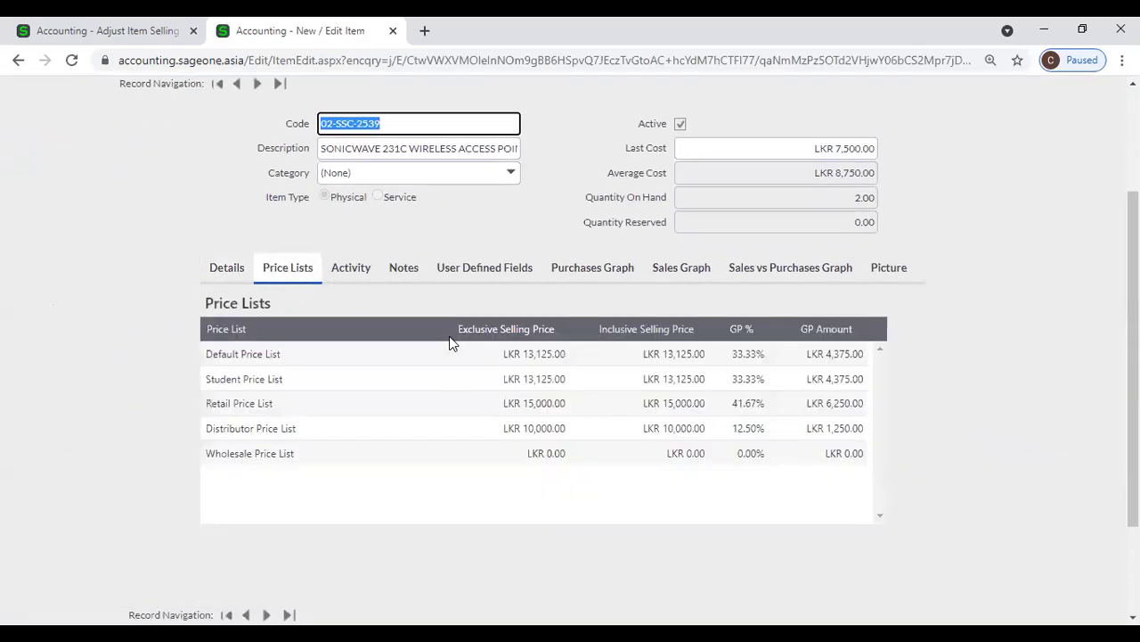
# - Set the item's Student Price List exclusive selling price to 14125.00 and save the item
pyautogui.click(550, 354)
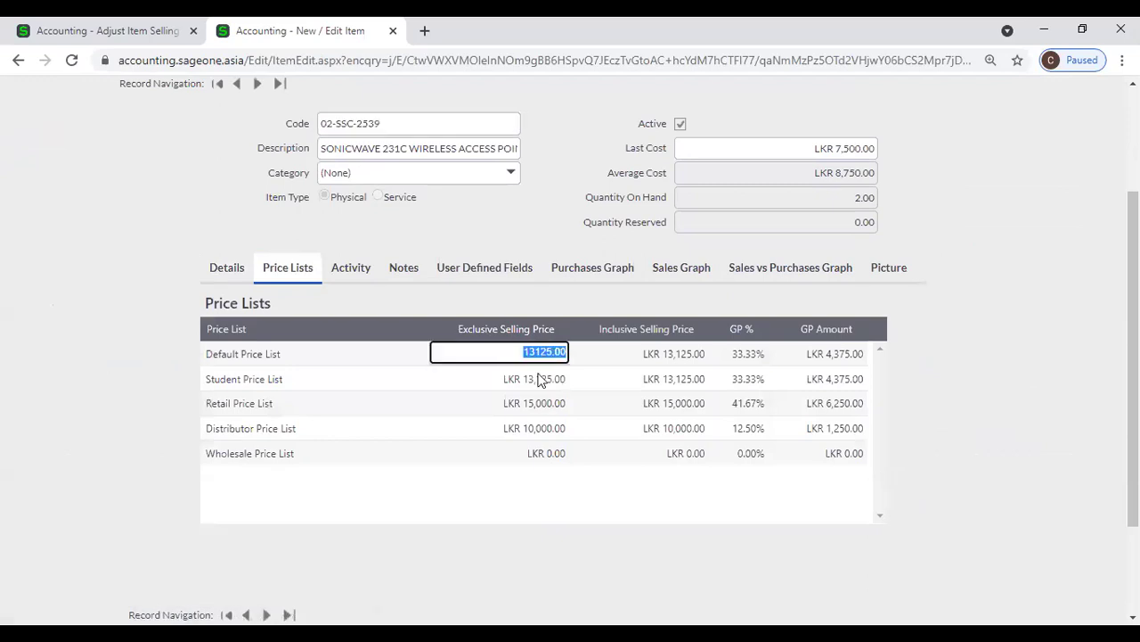
pyautogui.click(540, 382)
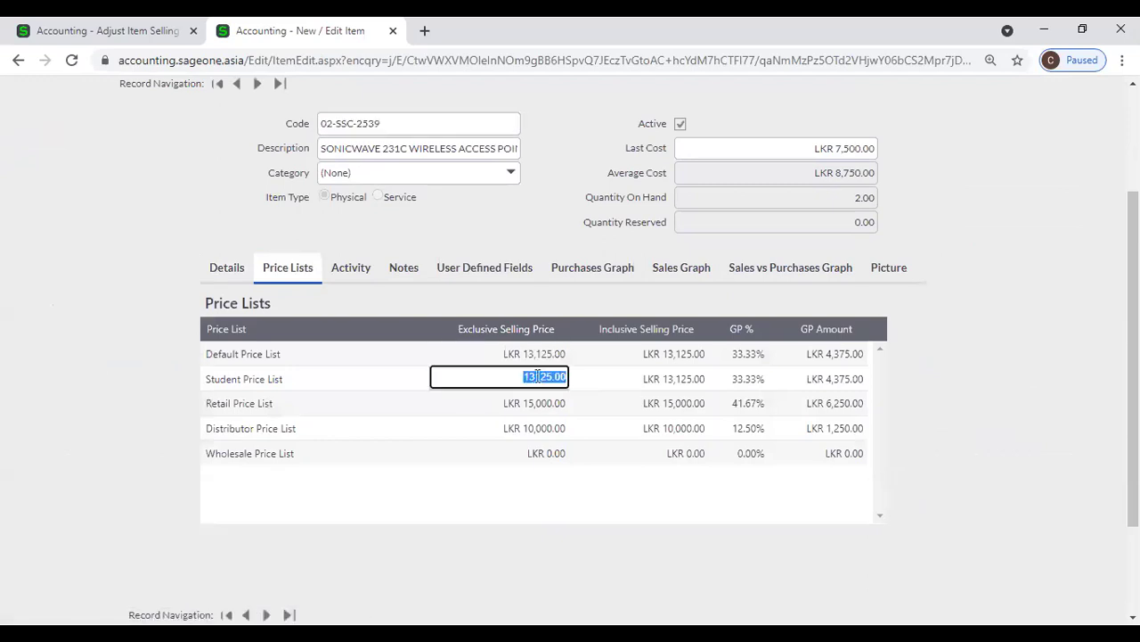
pyautogui.click(526, 376)
pyautogui.press('BackSpace')
pyautogui.write('4')
pyautogui.press('Tab')
pyautogui.scroll(-2, 595, 454)
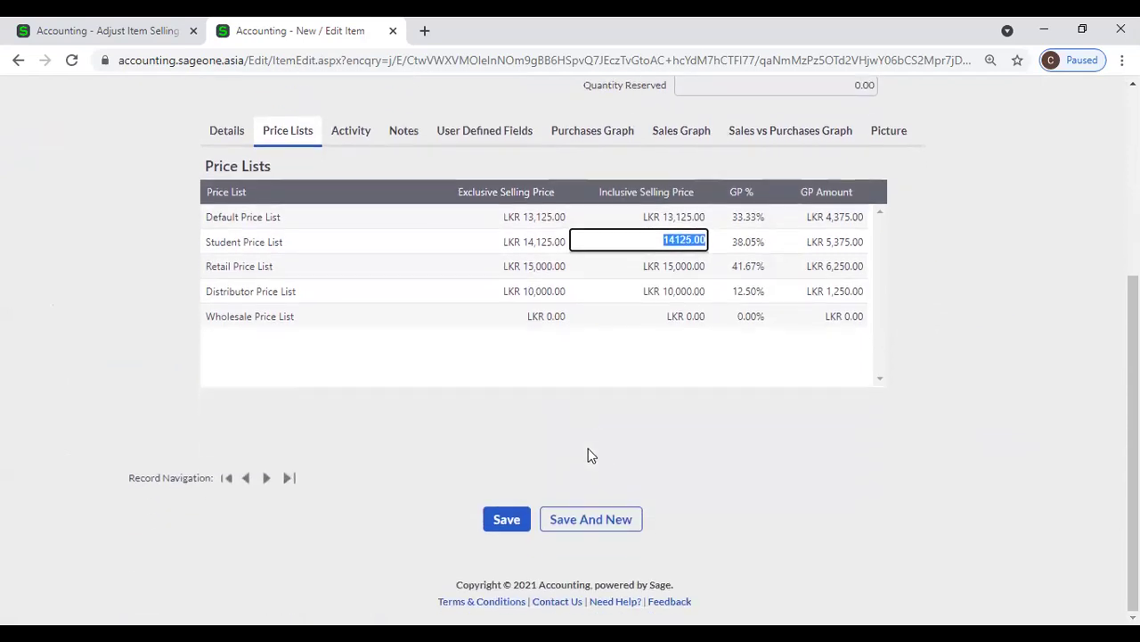
pyautogui.click(506, 519)
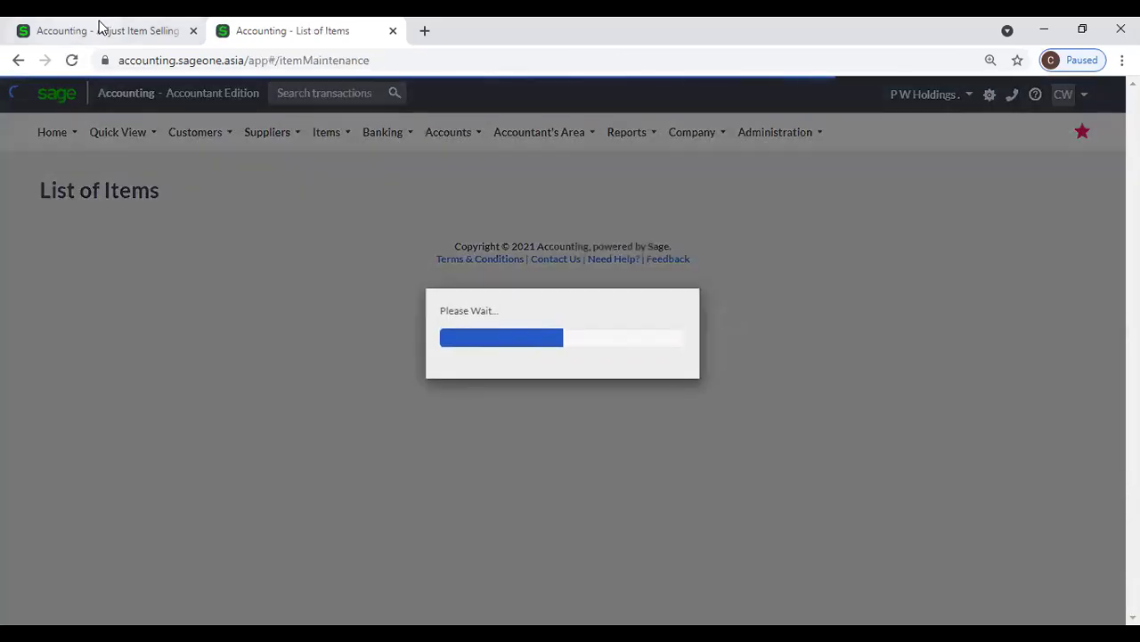
# - Return to the Adjust Item Selling Prices wizard and continue with the Adjust Selling Prices option
pyautogui.click(100, 28)
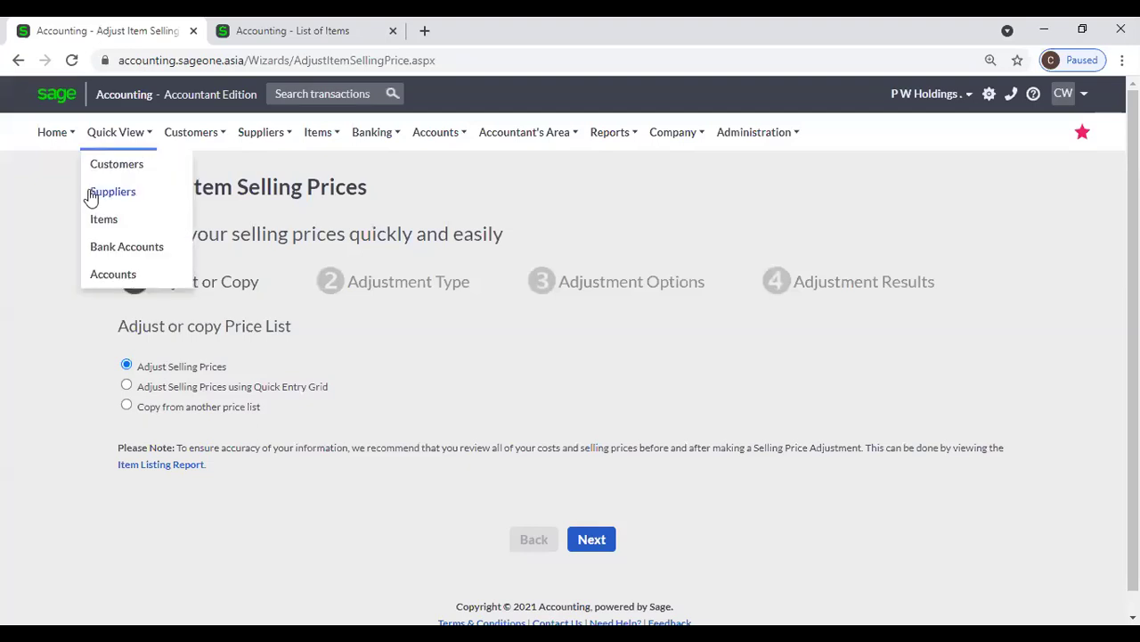
pyautogui.moveTo(331, 133)
pyautogui.moveTo(348, 220)
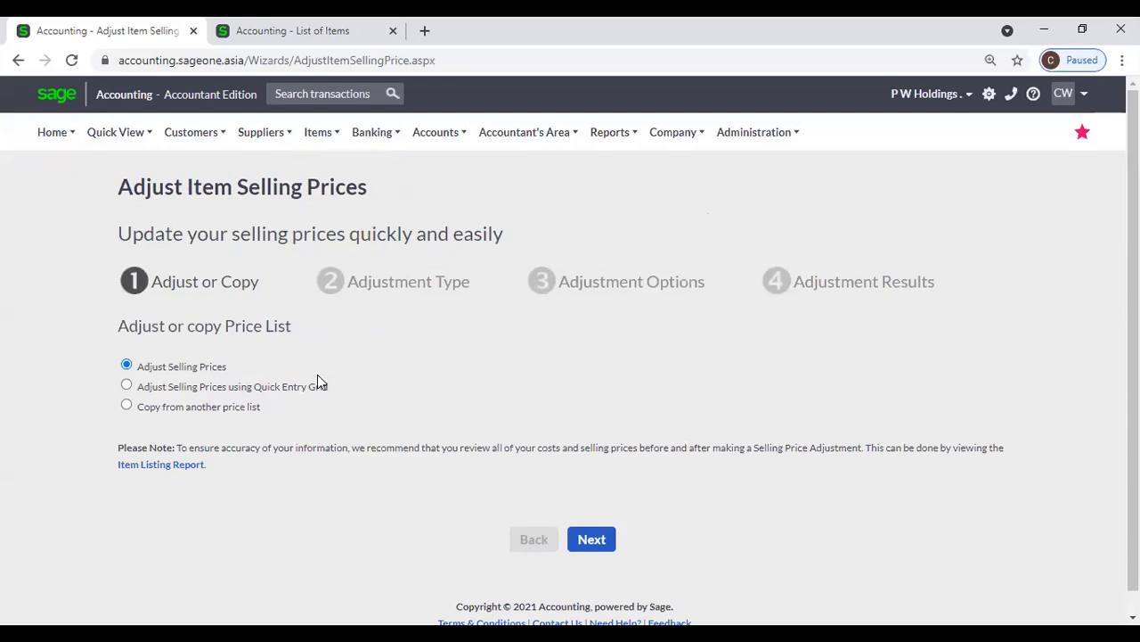
pyautogui.click(600, 539)
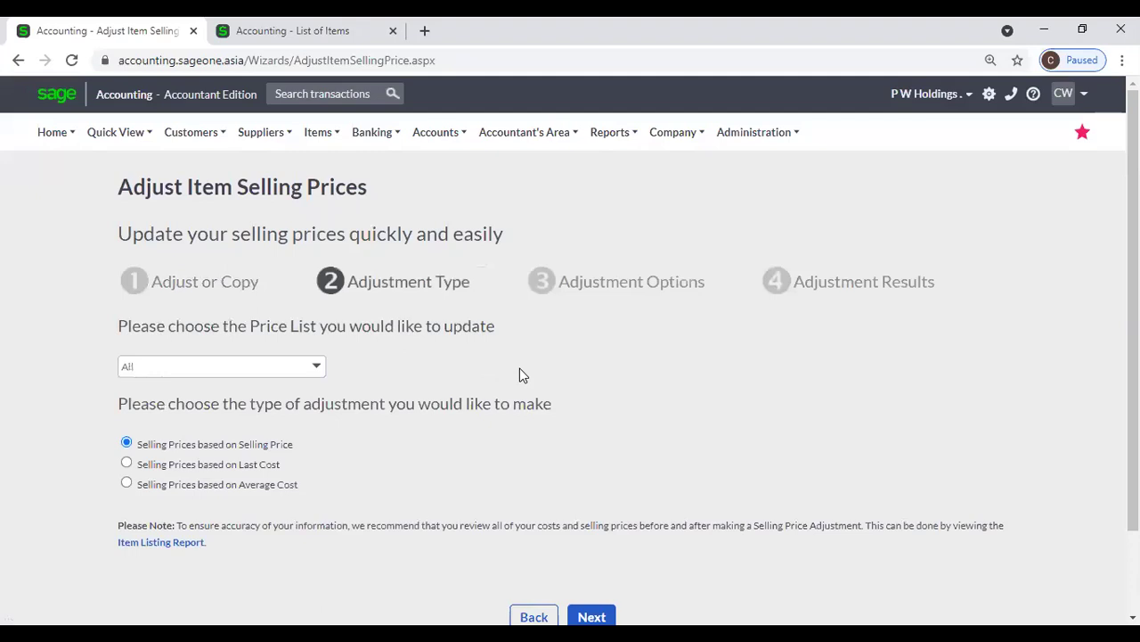
# - Review the available price lists, keep All with Selling Prices based on Selling Price, and continue to the adjustment options
pyautogui.scroll(-2, 357, 330)
pyautogui.click(316, 270)
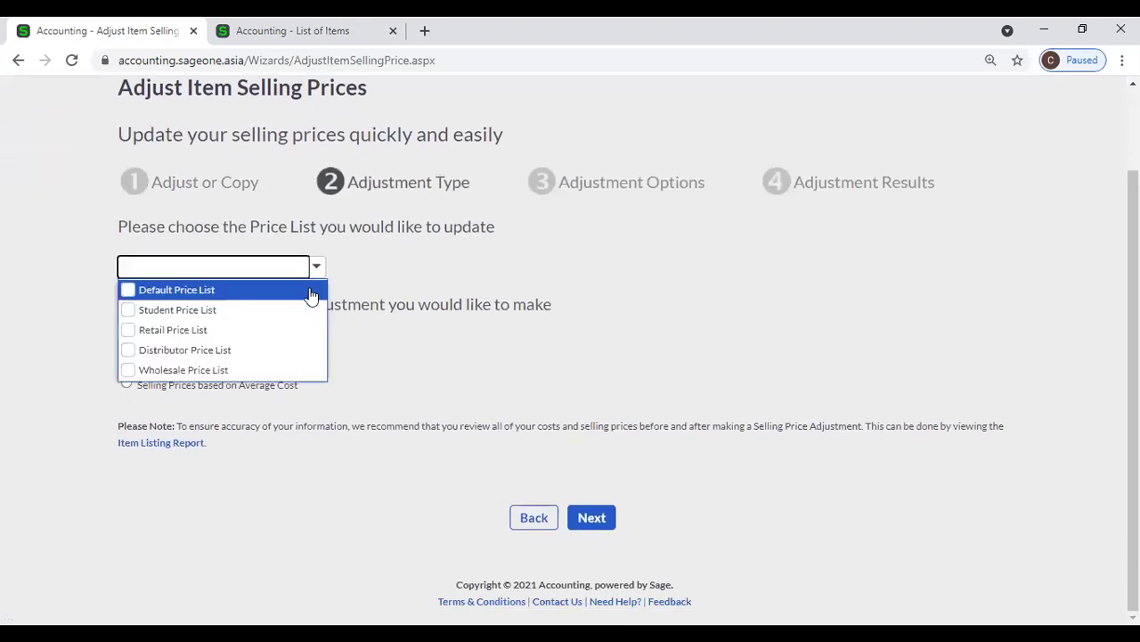
pyautogui.click(352, 267)
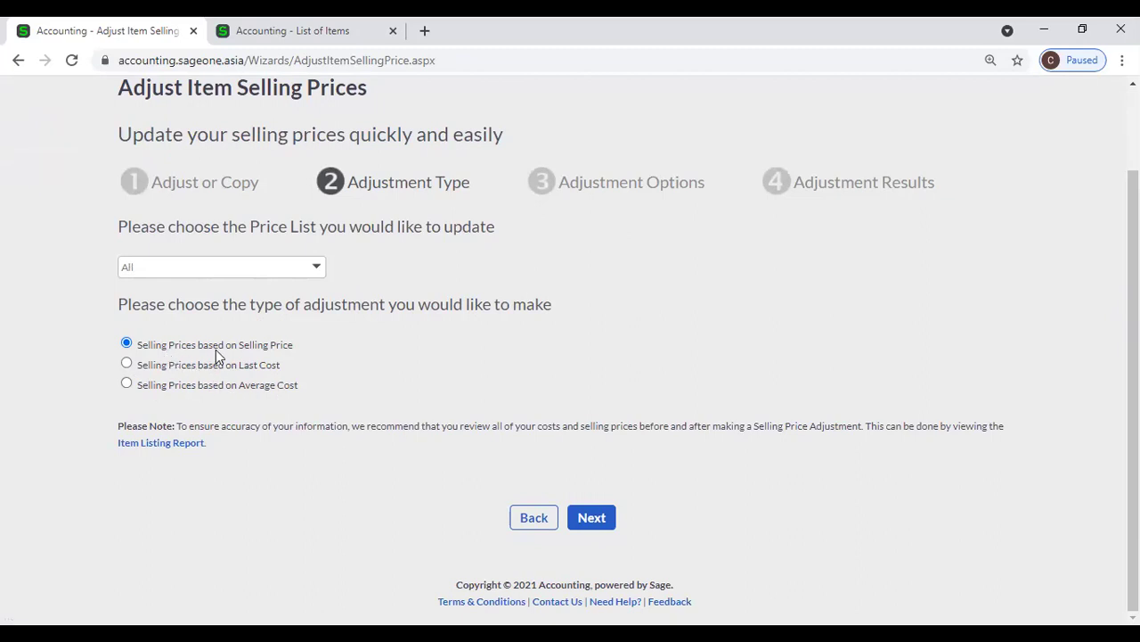
pyautogui.click(589, 520)
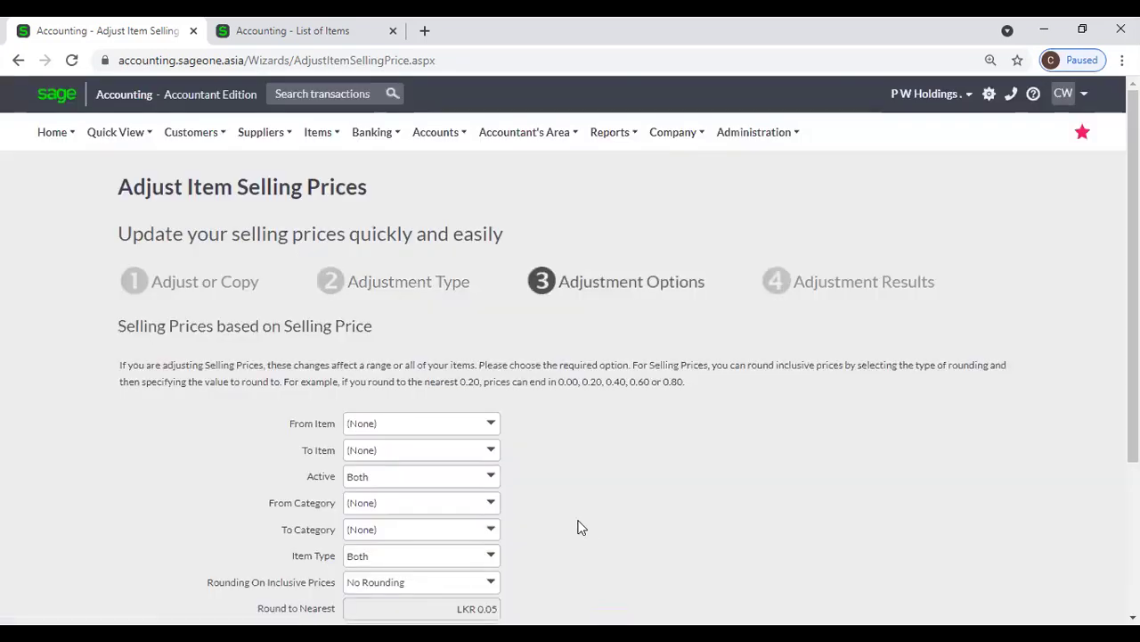
# - Examine the adjustment options and the choices for rounding on inclusive prices
pyautogui.scroll(-2, 517, 437)
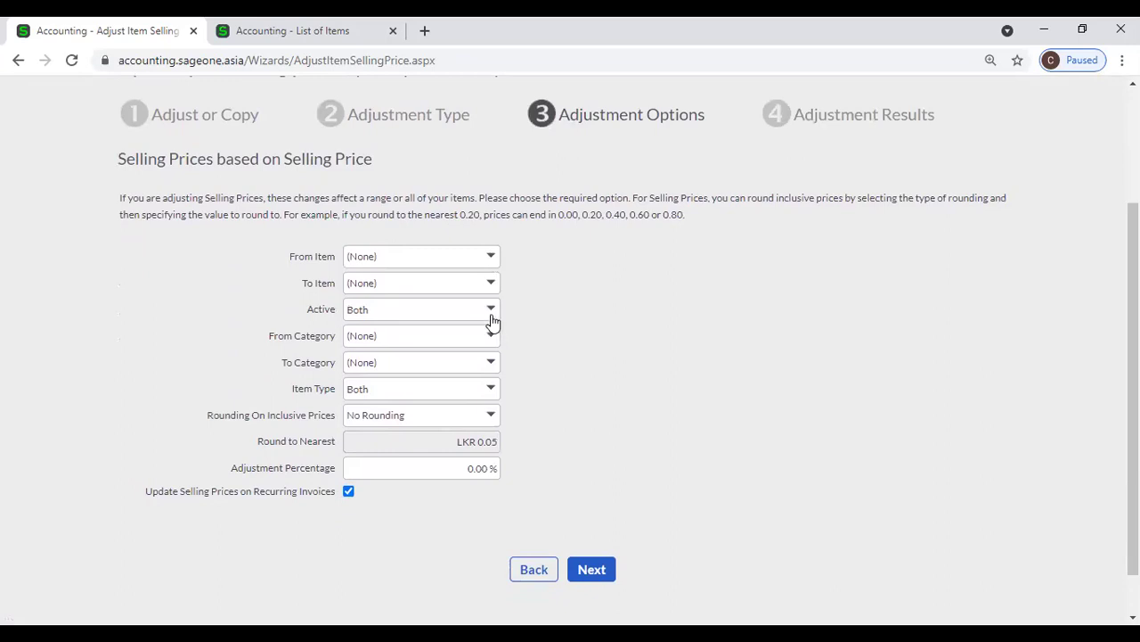
pyautogui.click(493, 418)
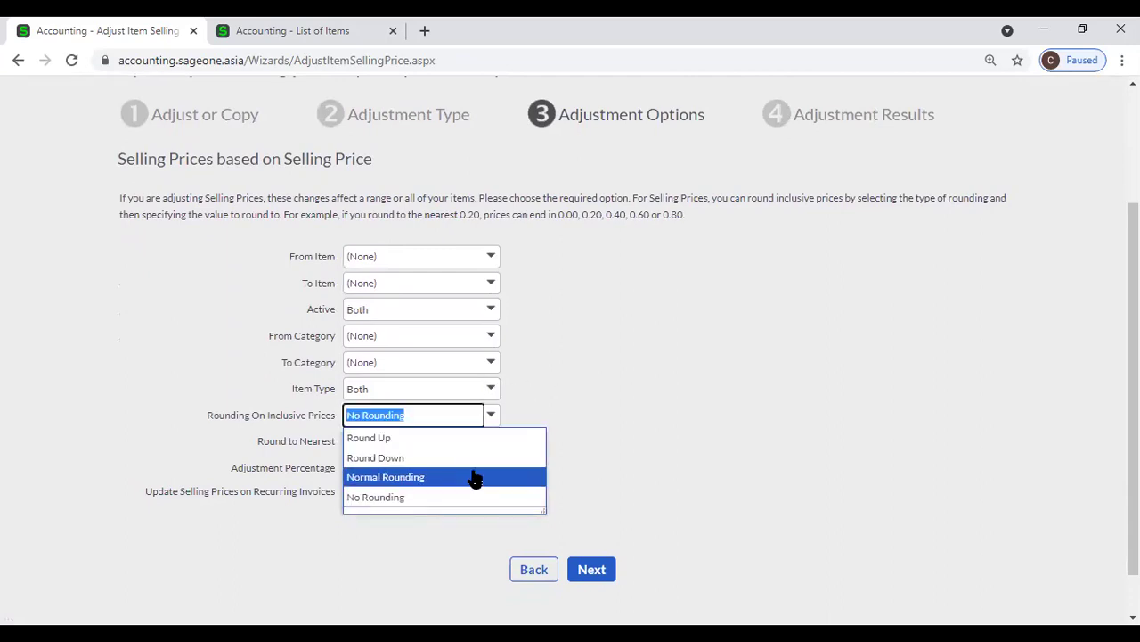
pyautogui.click(656, 389)
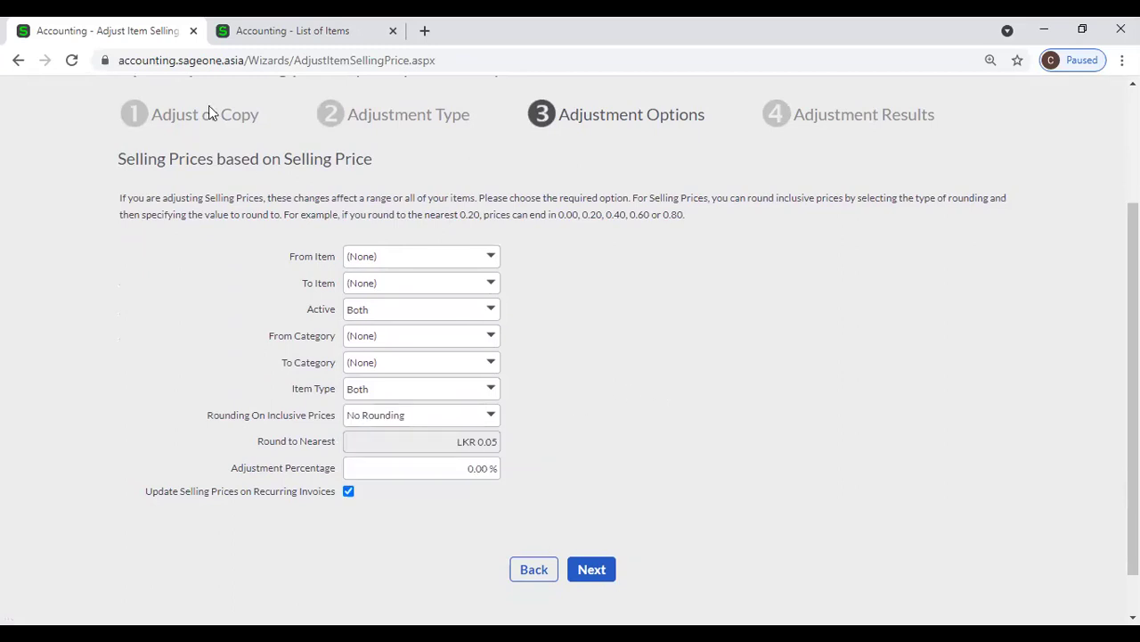
# - Open item 001 from the List of Items, mark it as Active and save it
pyautogui.click(276, 31)
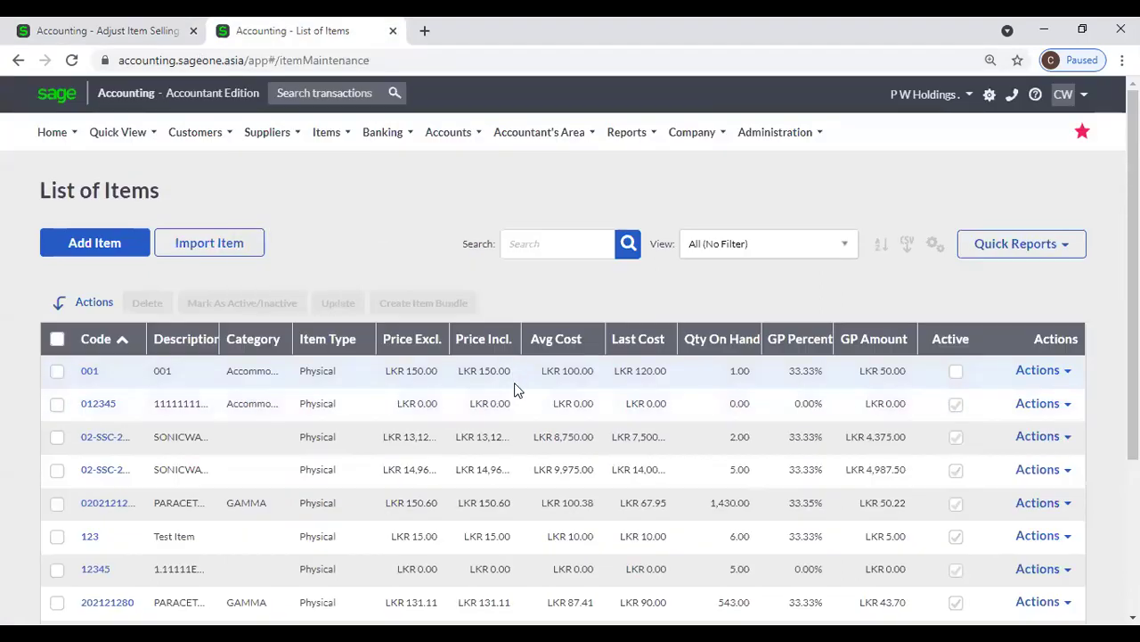
pyautogui.click(56, 438)
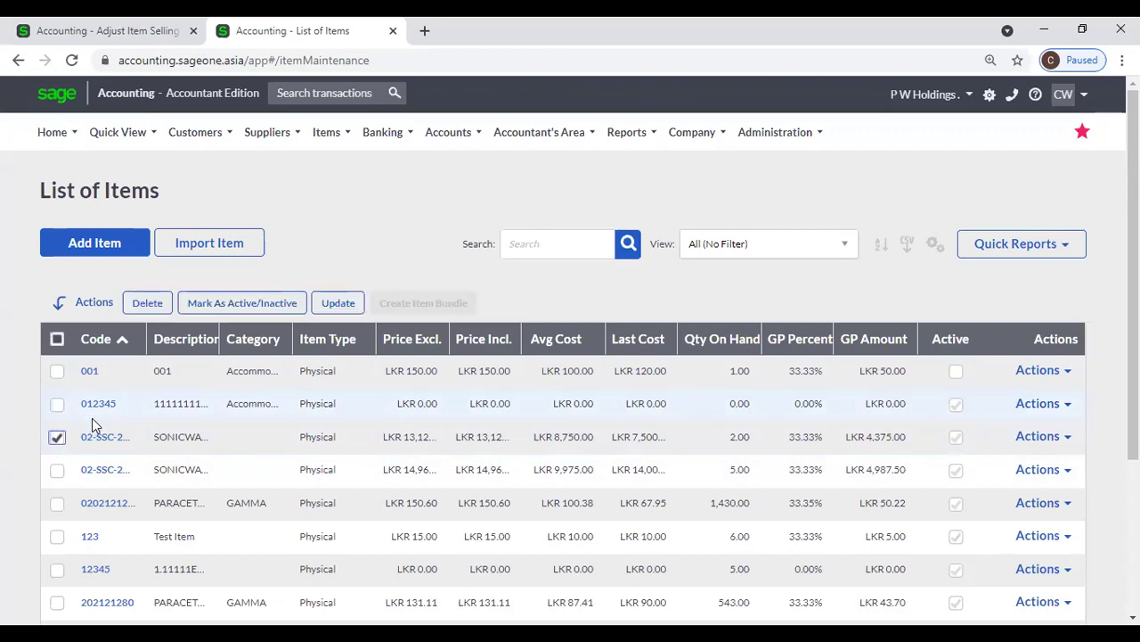
pyautogui.click(56, 440)
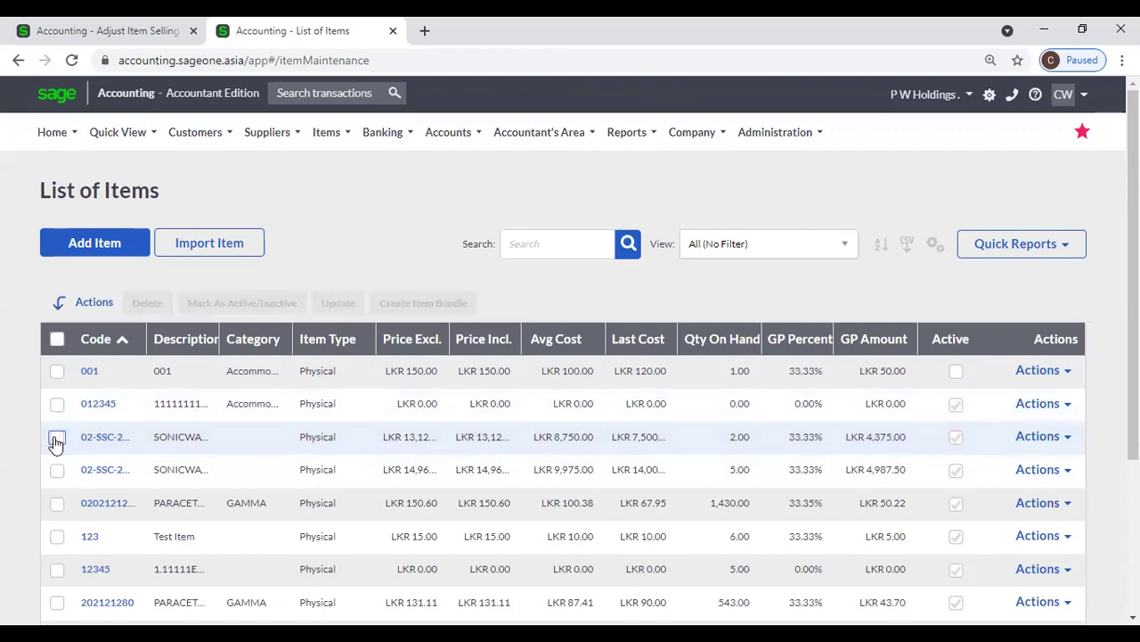
pyautogui.click(91, 372)
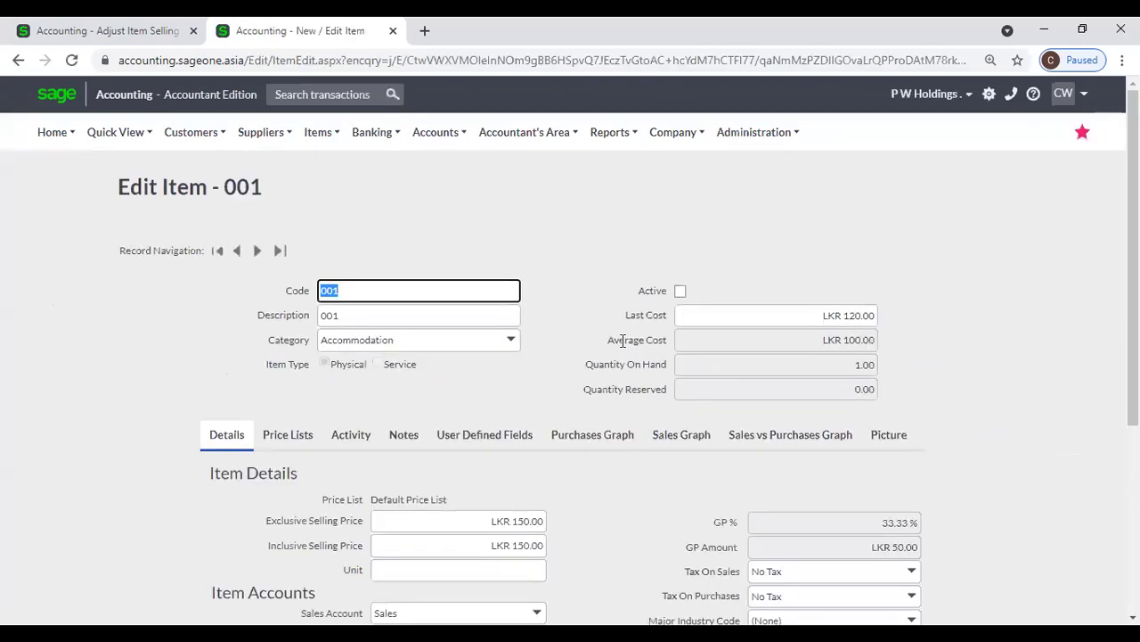
pyautogui.click(680, 291)
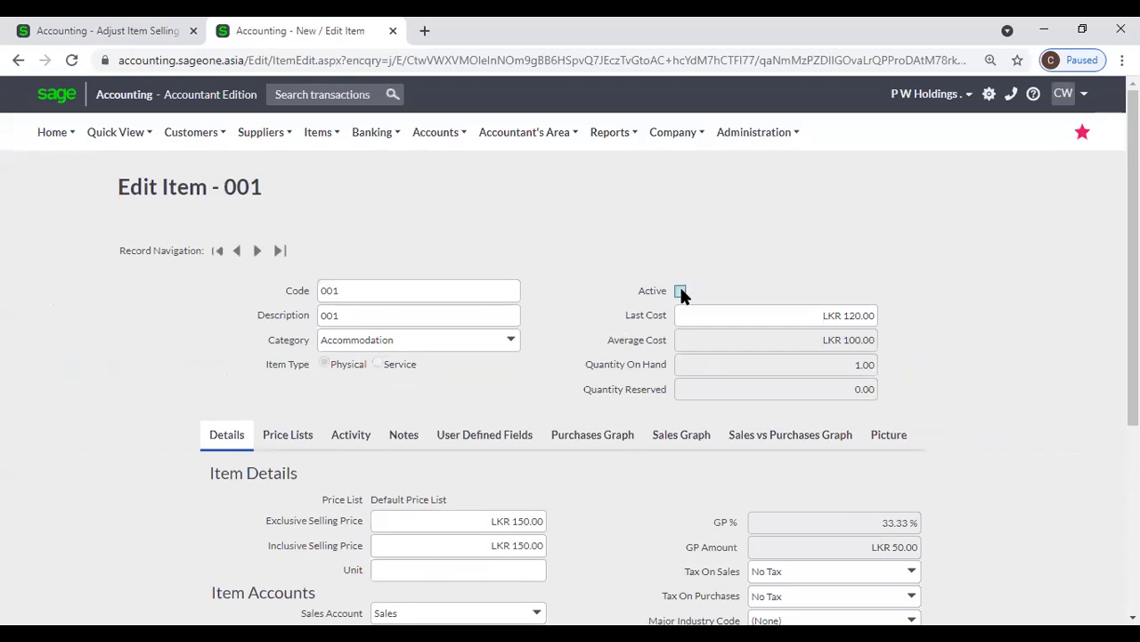
pyautogui.scroll(-3, 568, 432)
pyautogui.click(508, 519)
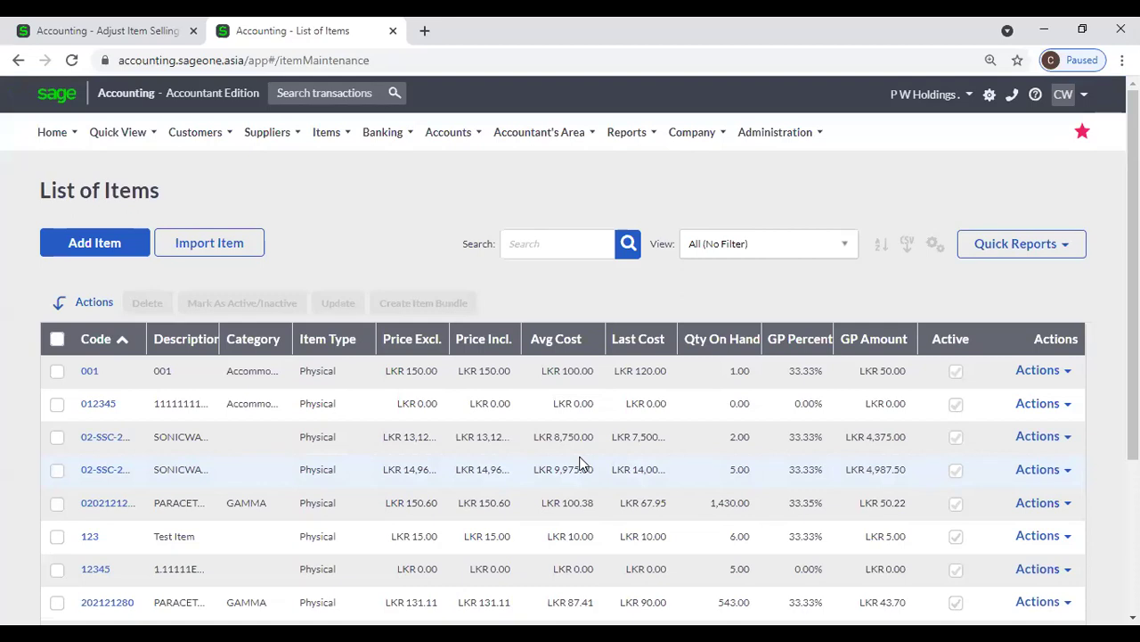
# - Restart the Adjust Item Selling Prices wizard and continue to its options with Adjust Selling Prices, price list All and Selling Prices based on Selling Price
pyautogui.click(149, 30)
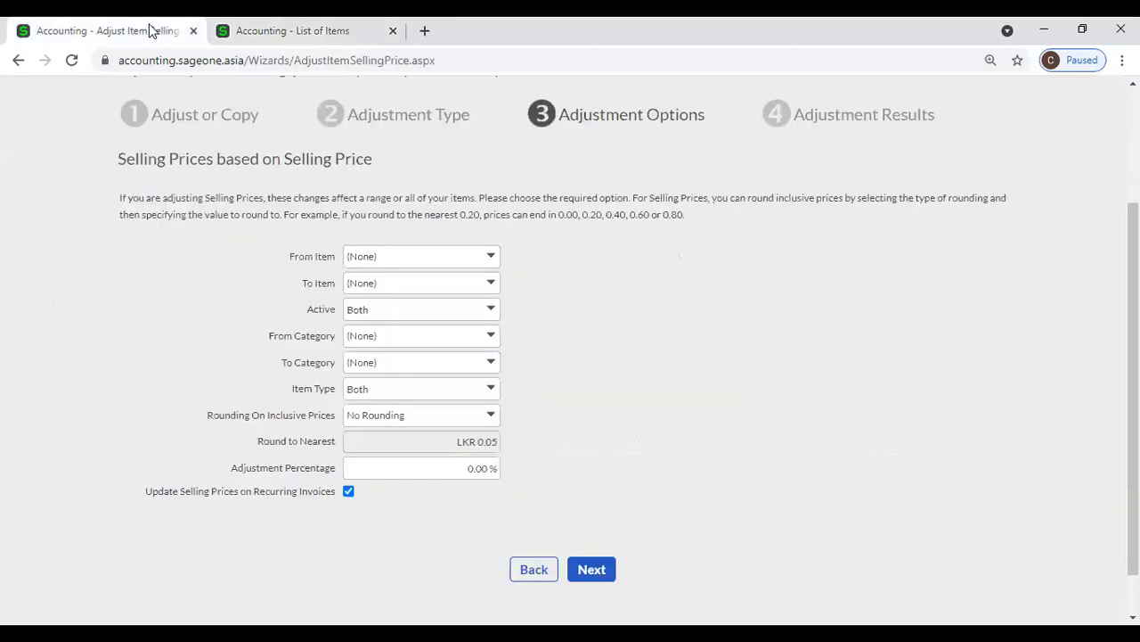
pyautogui.click(19, 60)
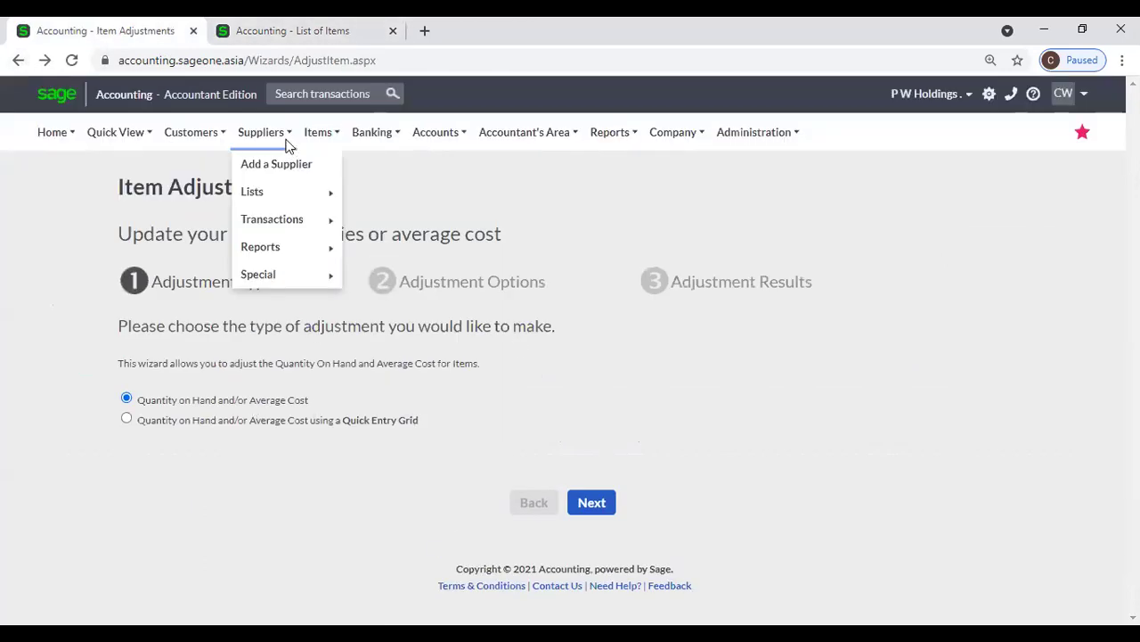
pyautogui.moveTo(318, 132)
pyautogui.moveTo(319, 222)
pyautogui.click(451, 248)
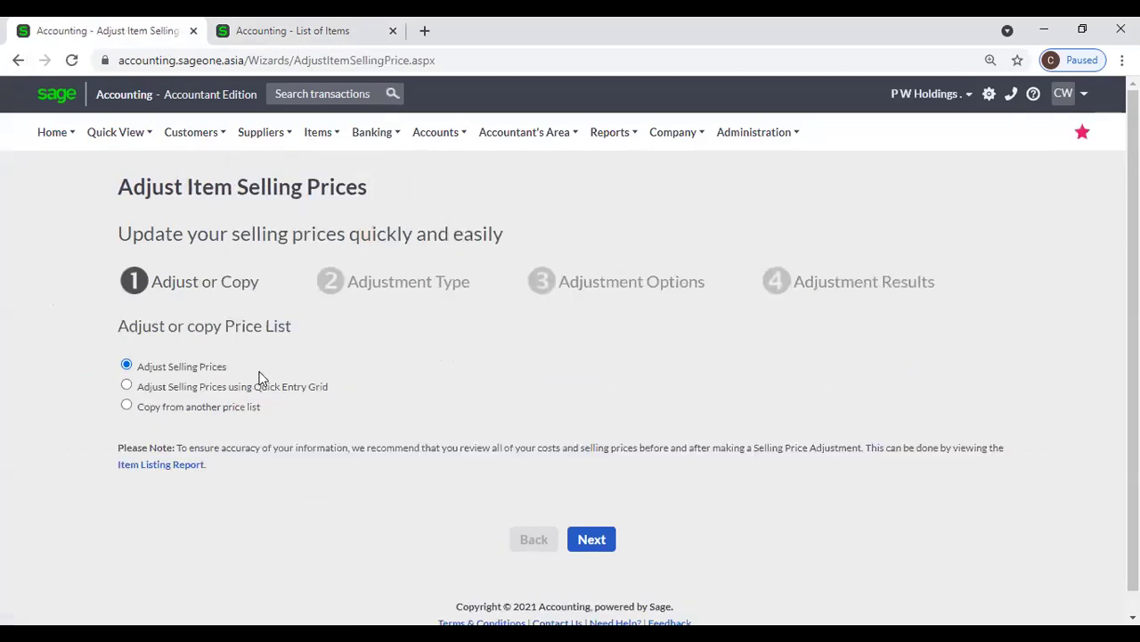
pyautogui.click(590, 540)
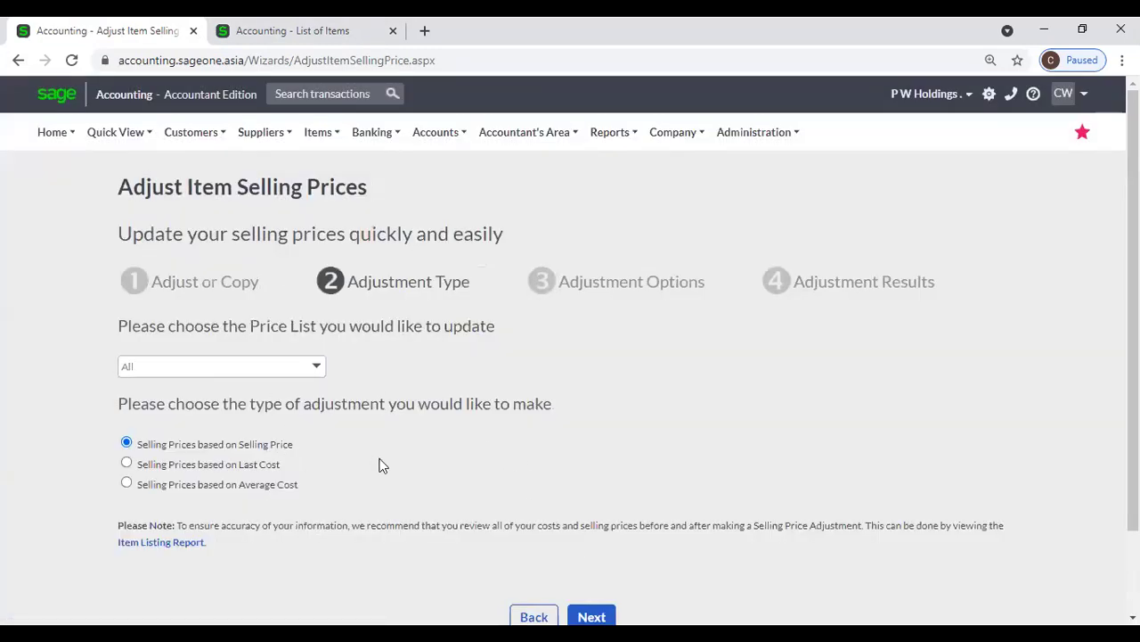
pyautogui.scroll(-2, 380, 463)
pyautogui.click(584, 519)
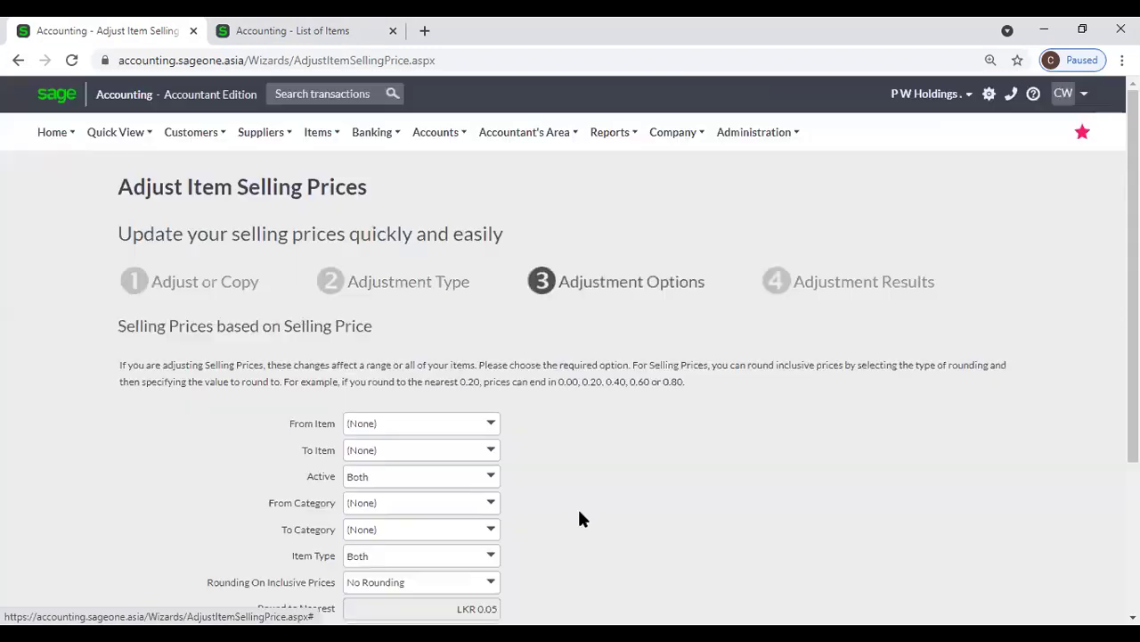
# - Limit the adjustment to item 001 and set the Adjustment Percentage to 10%
pyautogui.click(492, 425)
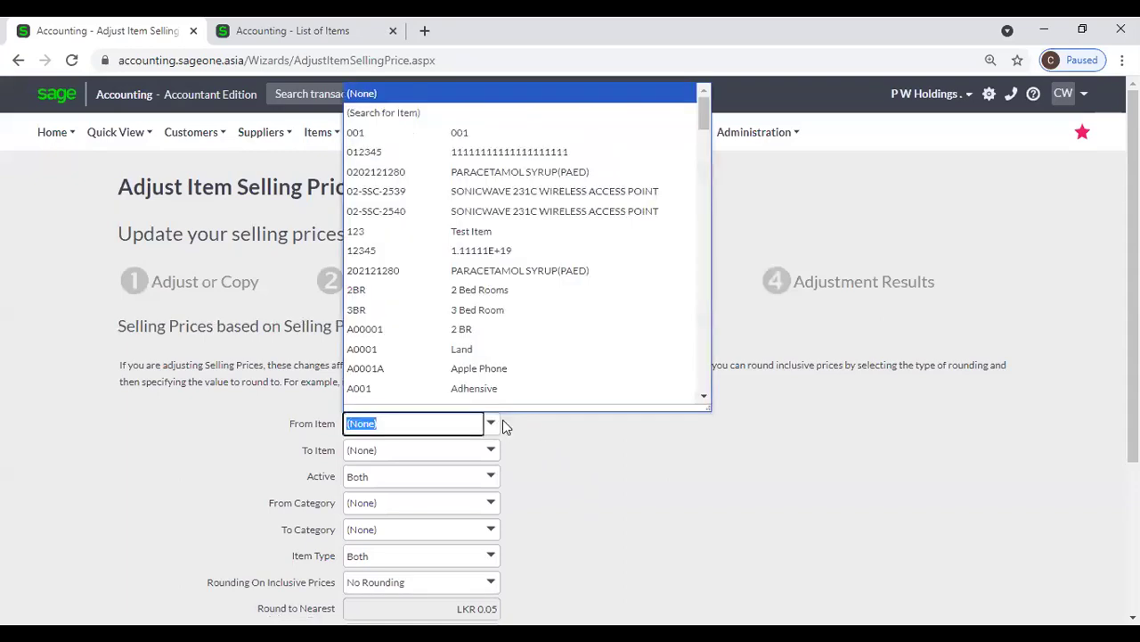
pyautogui.click(534, 136)
pyautogui.scroll(-2, 602, 485)
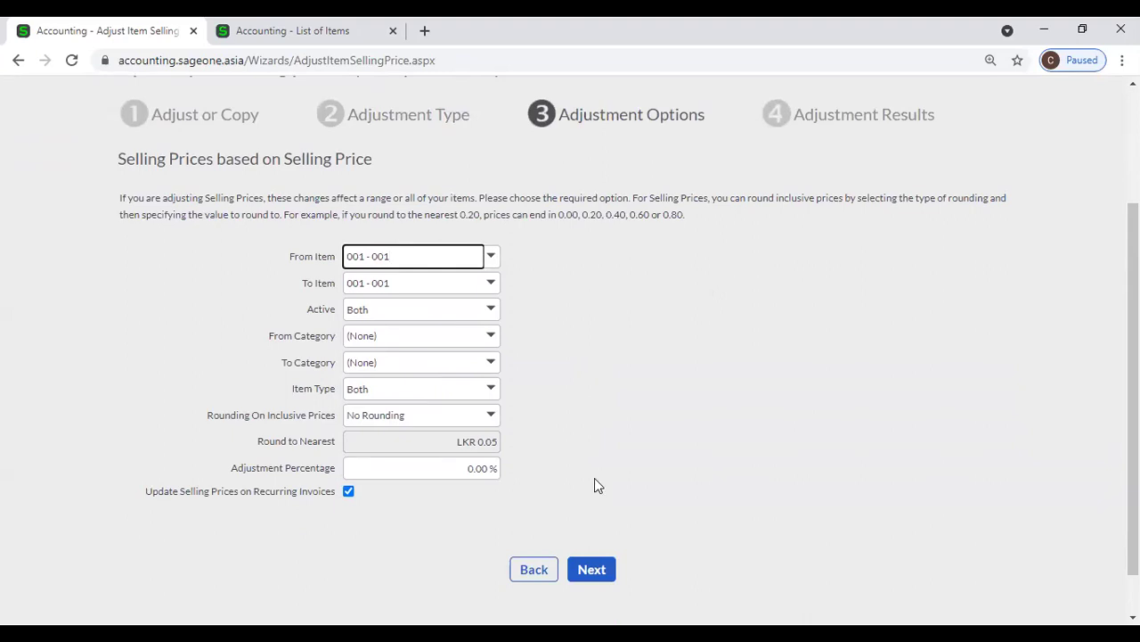
pyautogui.click(430, 466)
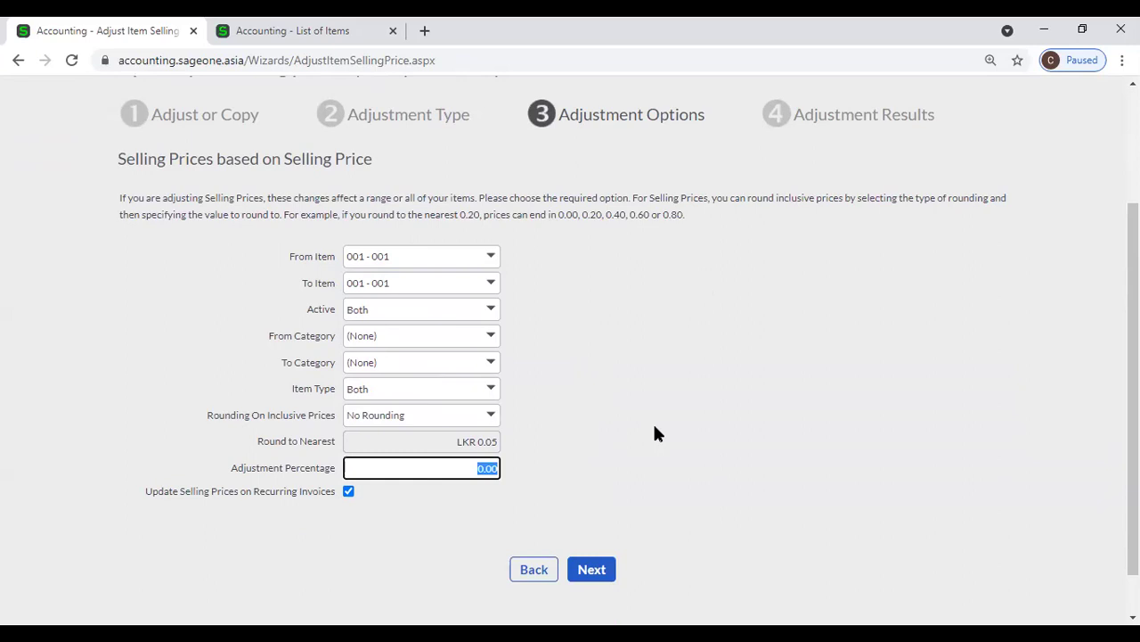
pyautogui.write('10')
pyautogui.press('Tab')
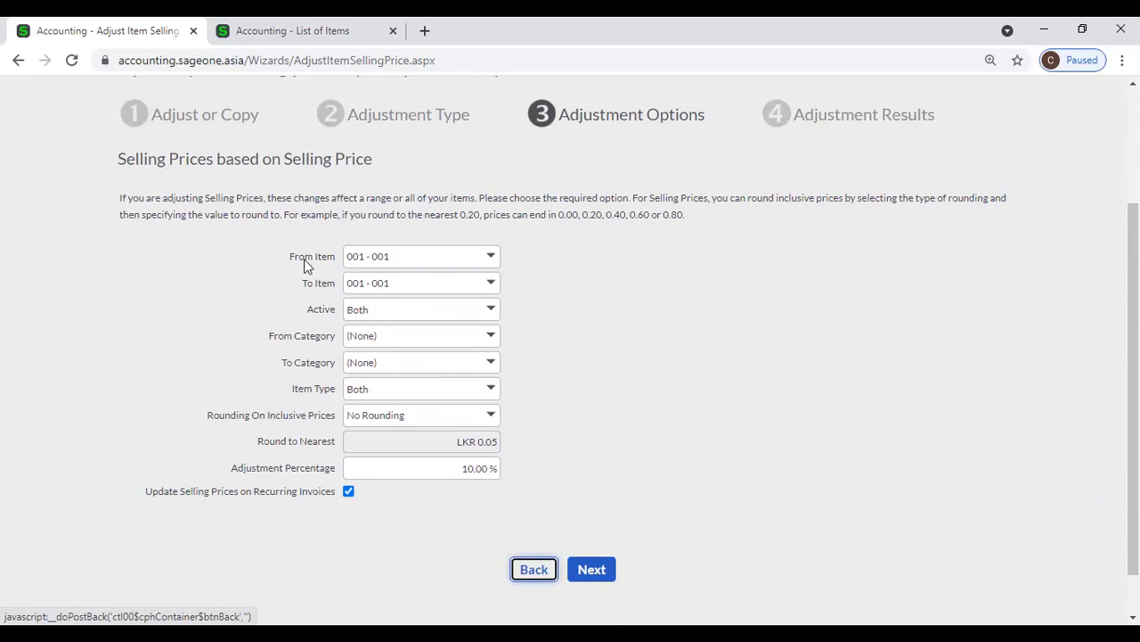
# - Check item 001's price in the List of Items, then run the adjustment to completion and refresh the list
pyautogui.click(287, 32)
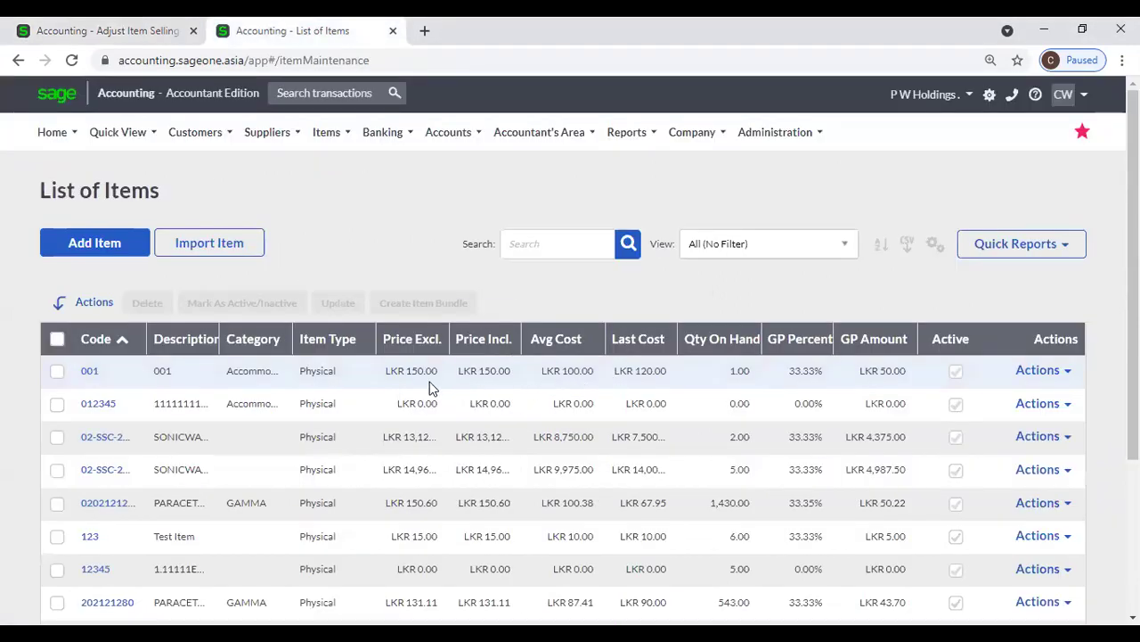
pyautogui.click(114, 32)
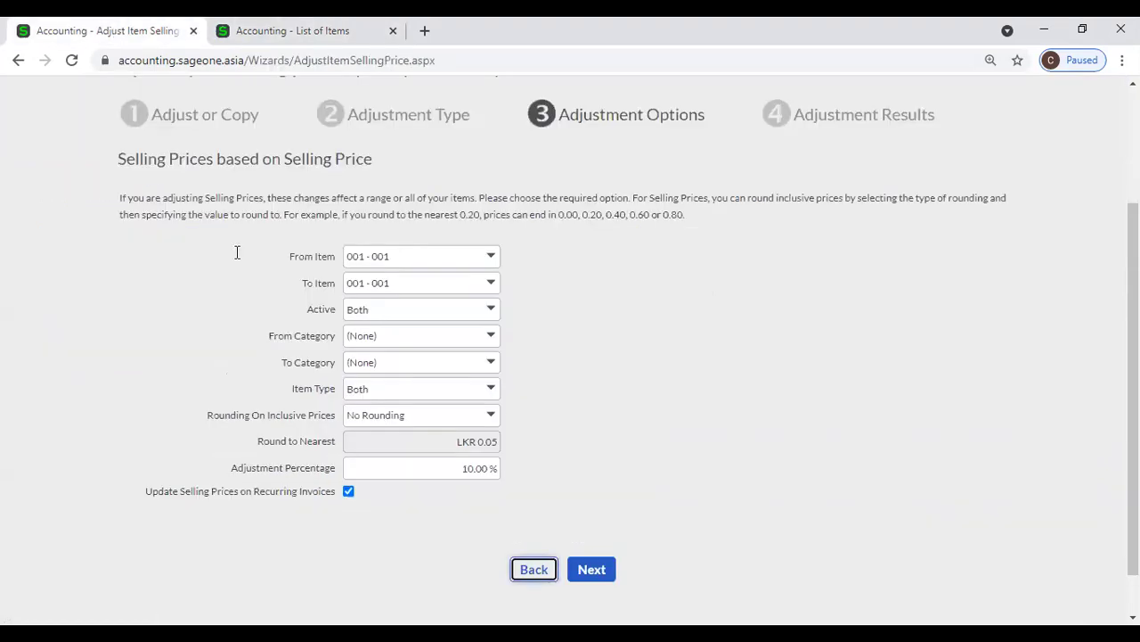
pyautogui.click(590, 569)
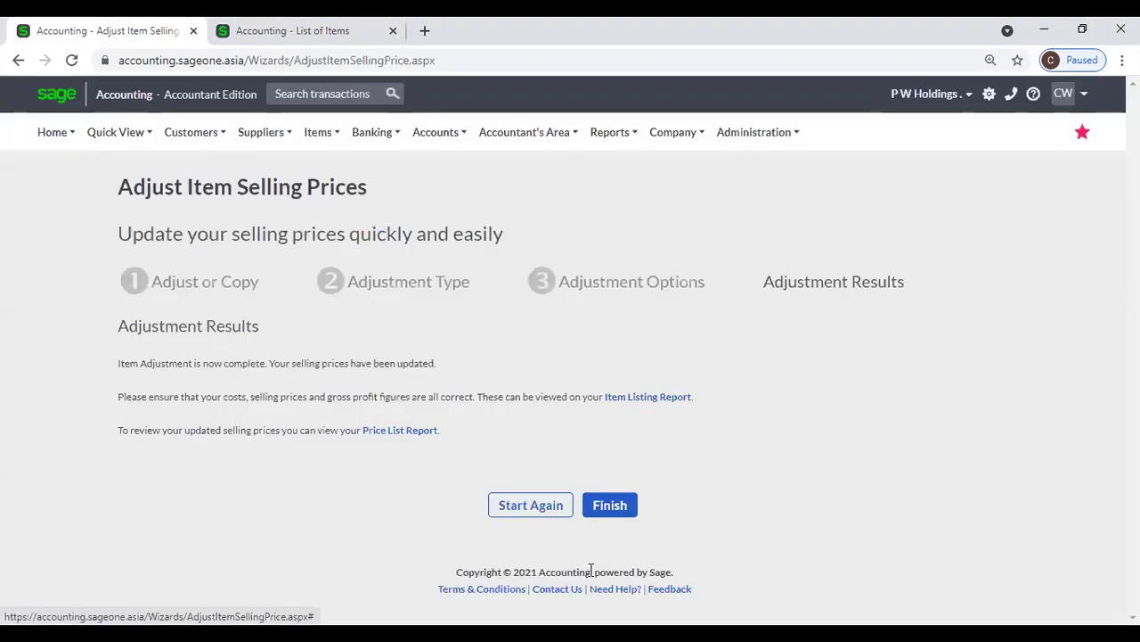
pyautogui.click(592, 506)
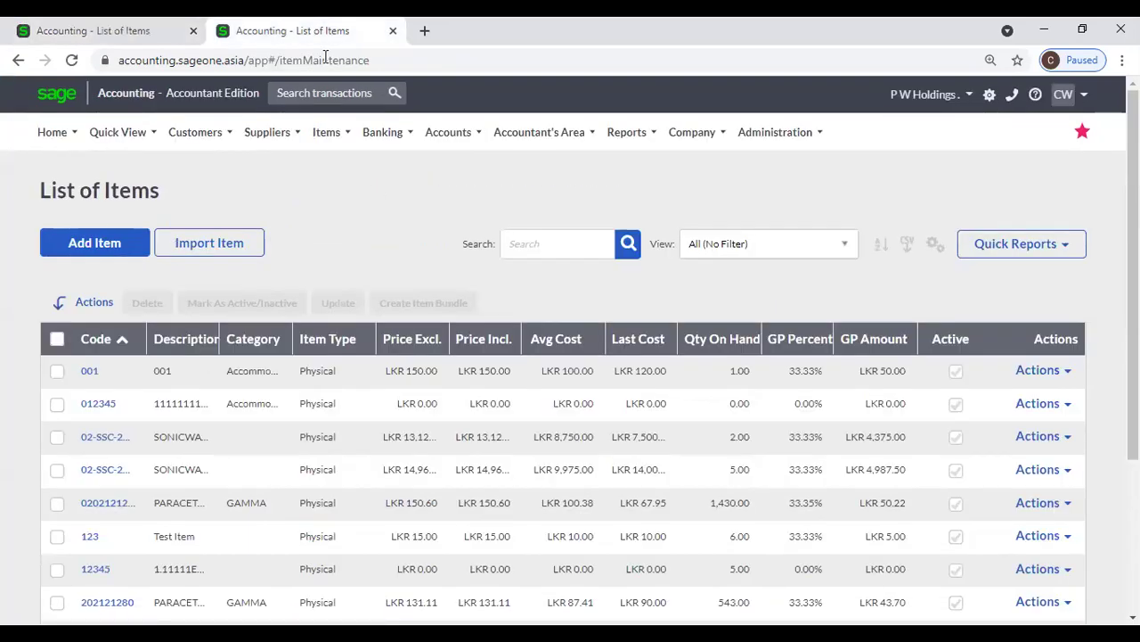
pyautogui.click(75, 61)
pyautogui.click(77, 30)
# - Start another selling price adjustment, keeping price list All and Selling Prices based on Selling Price, and continue to the adjustment options
pyautogui.moveTo(145, 147)
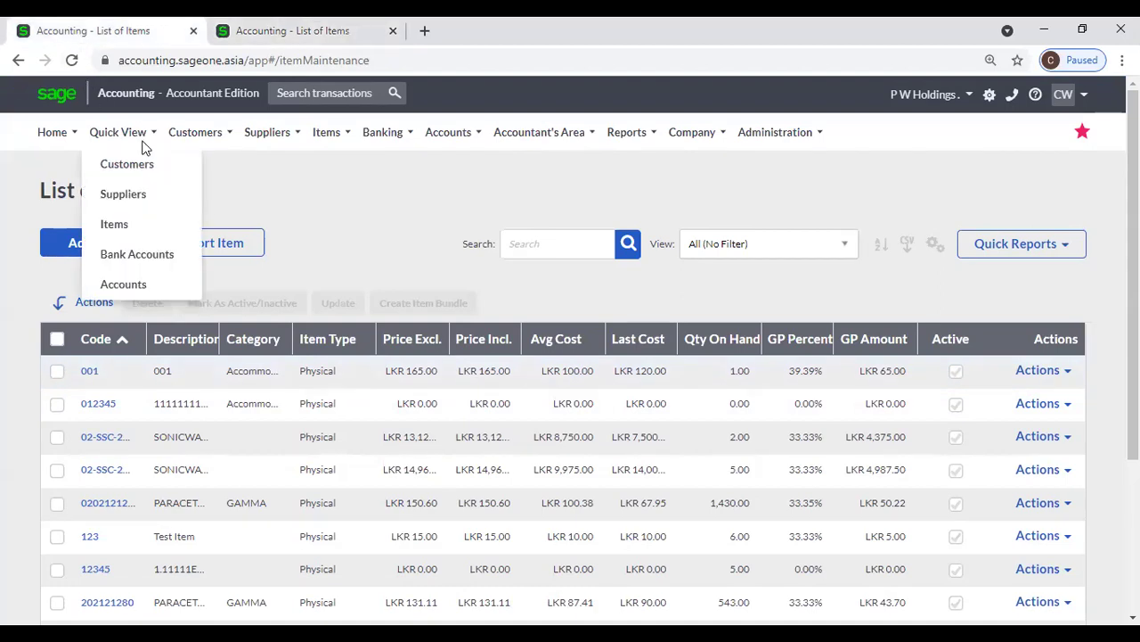
pyautogui.moveTo(326, 136)
pyautogui.moveTo(352, 226)
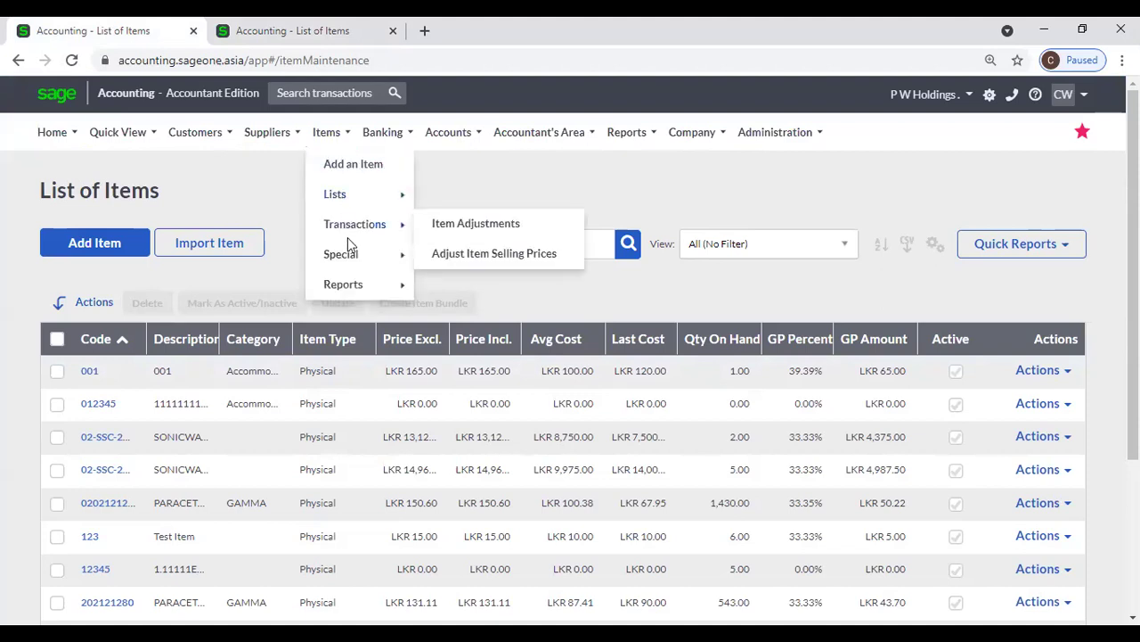
pyautogui.click(489, 254)
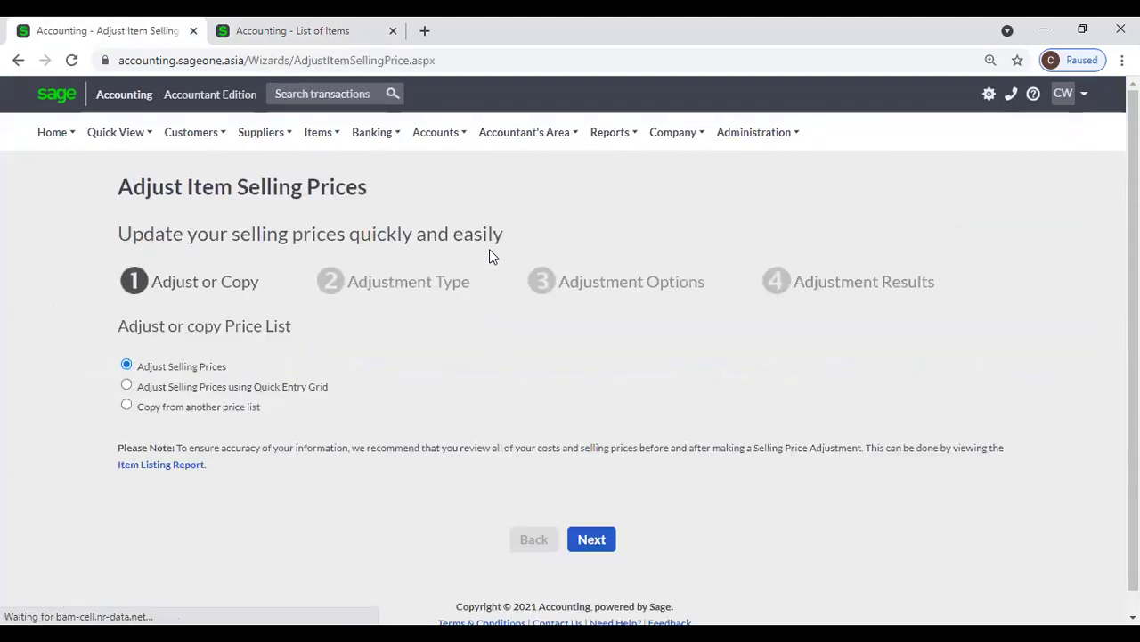
pyautogui.click(591, 539)
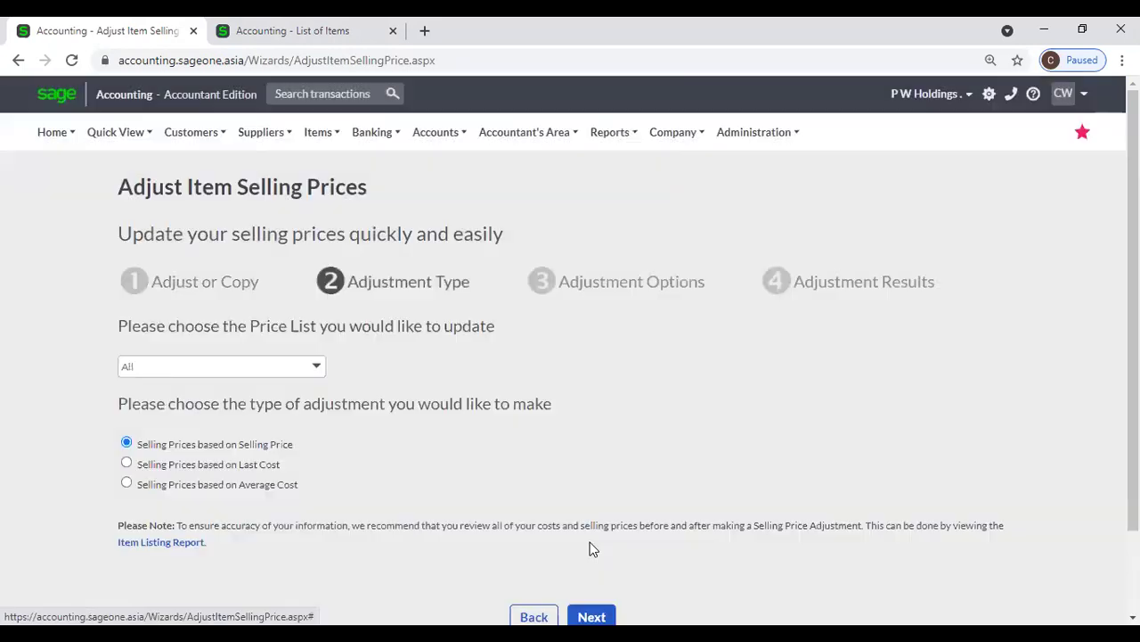
pyautogui.scroll(-1, 544, 535)
pyautogui.click(598, 525)
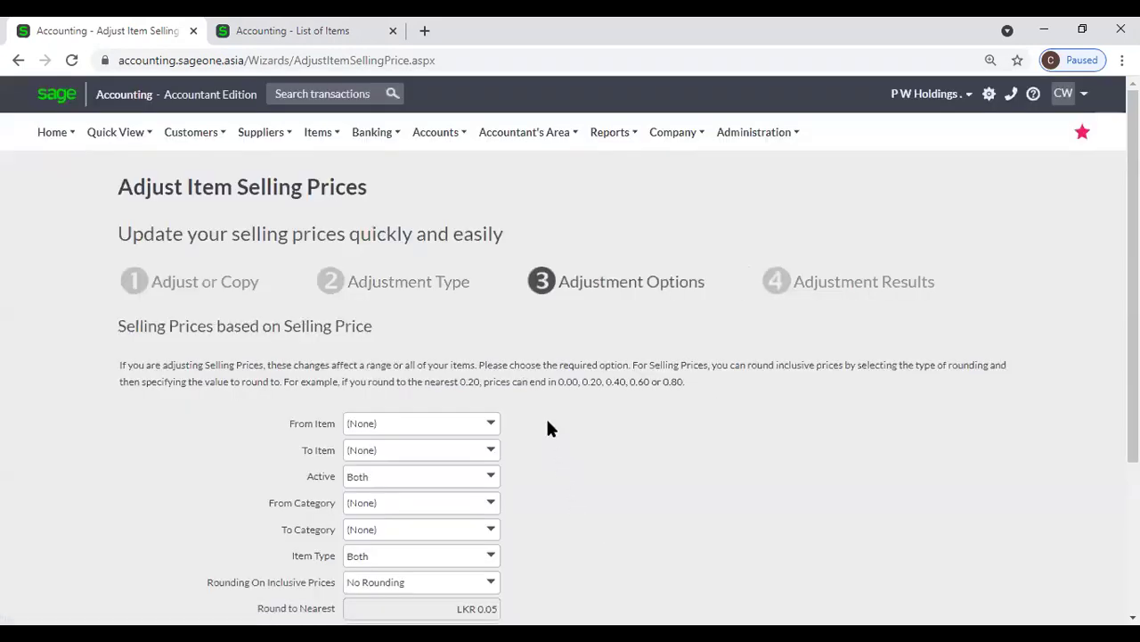
# - Leave the item range at (None) and set the Adjustment Percentage to -10%
pyautogui.scroll(-1, 547, 428)
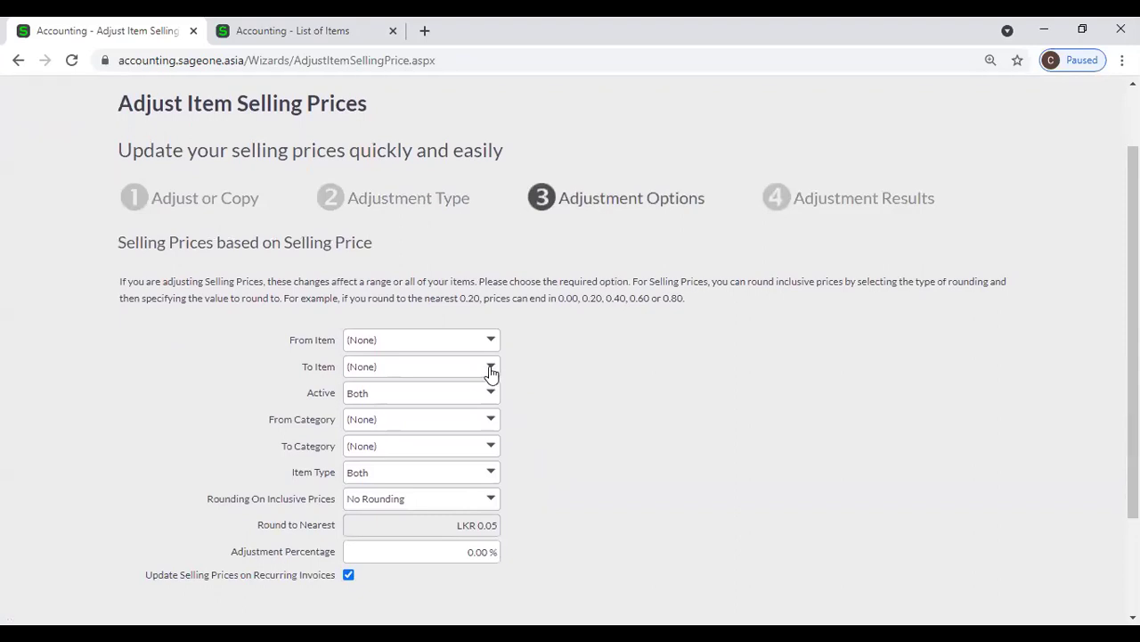
pyautogui.click(444, 553)
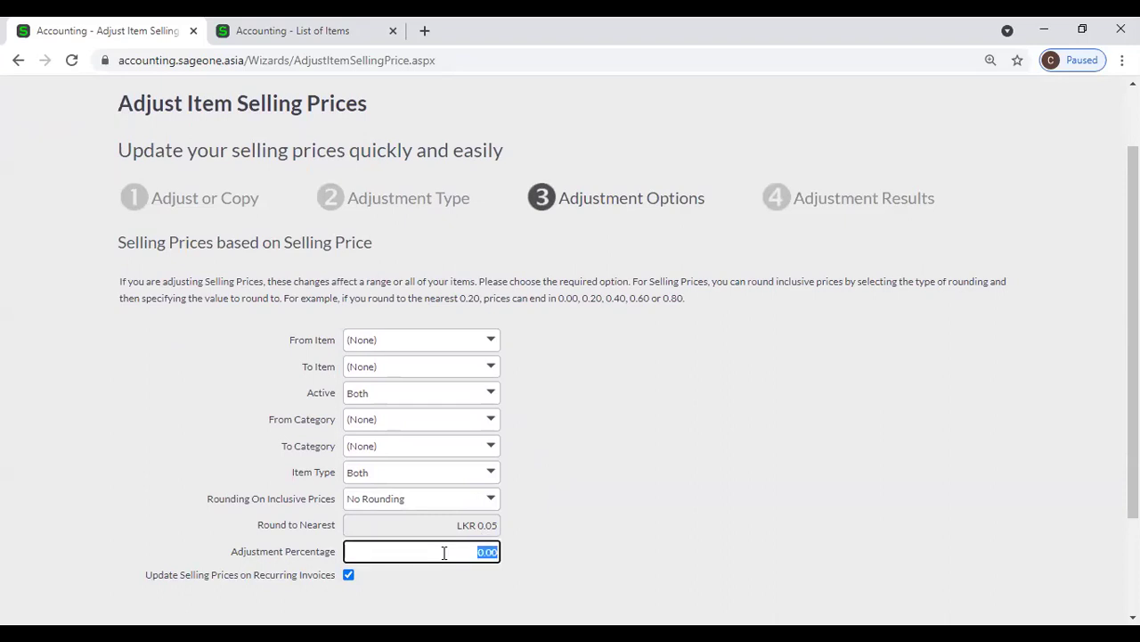
pyautogui.press('BackSpace')
pyautogui.write('-10')
pyautogui.press('Tab')
pyautogui.press('Tab')
# - Apply the -10% adjustment to all items, finish the wizard and refresh the List of Items
pyautogui.click(528, 518)
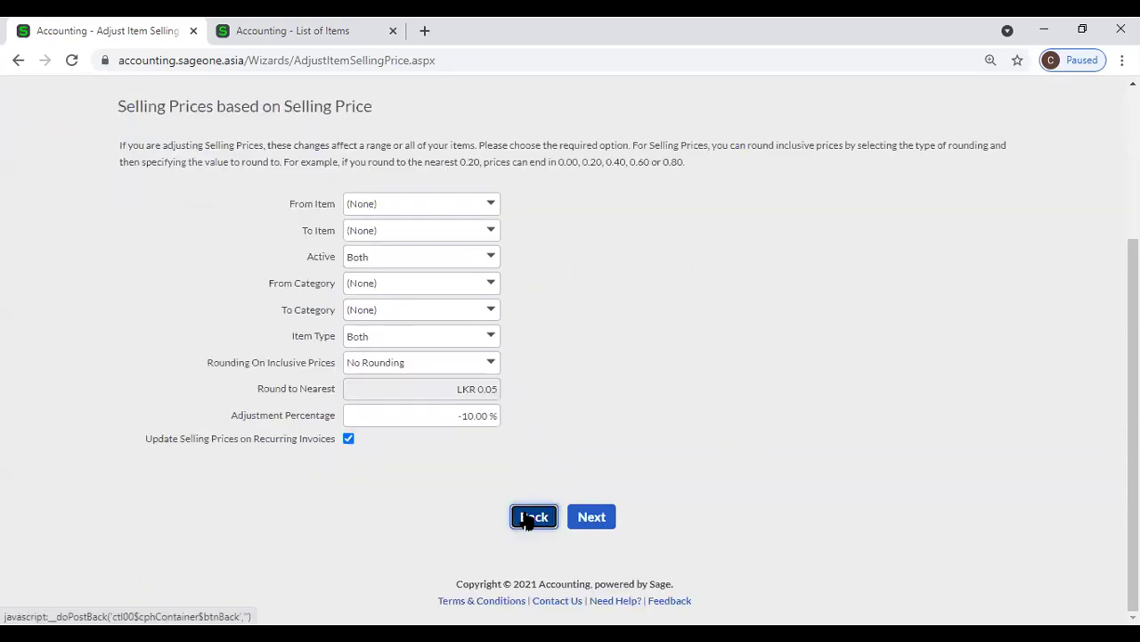
pyautogui.click(608, 524)
pyautogui.moveTo(325, 124)
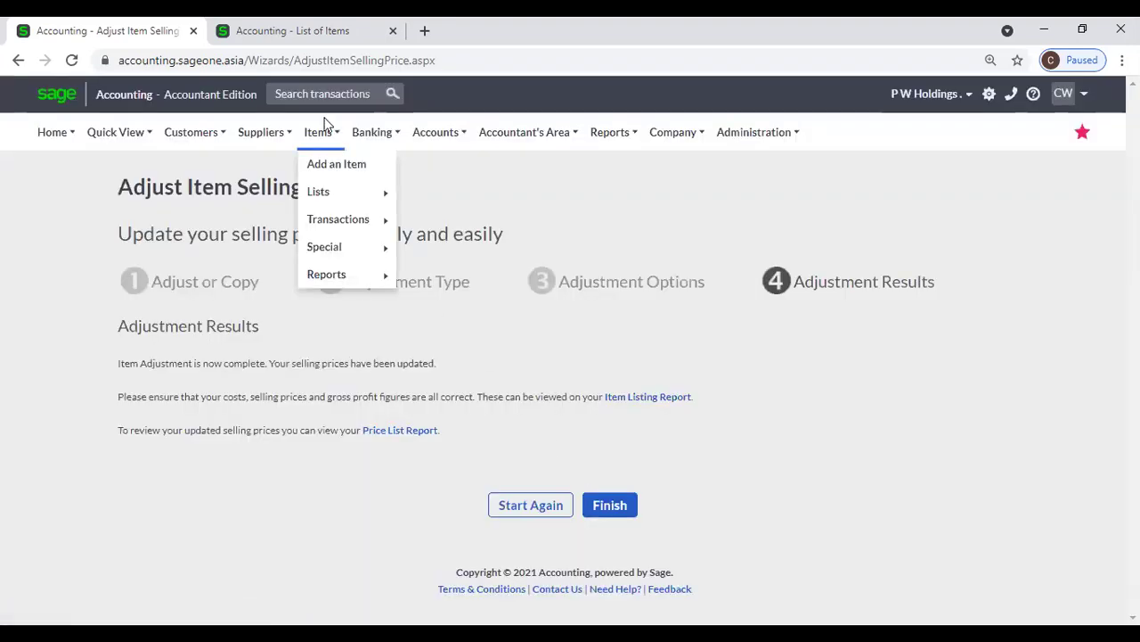
pyautogui.click(597, 509)
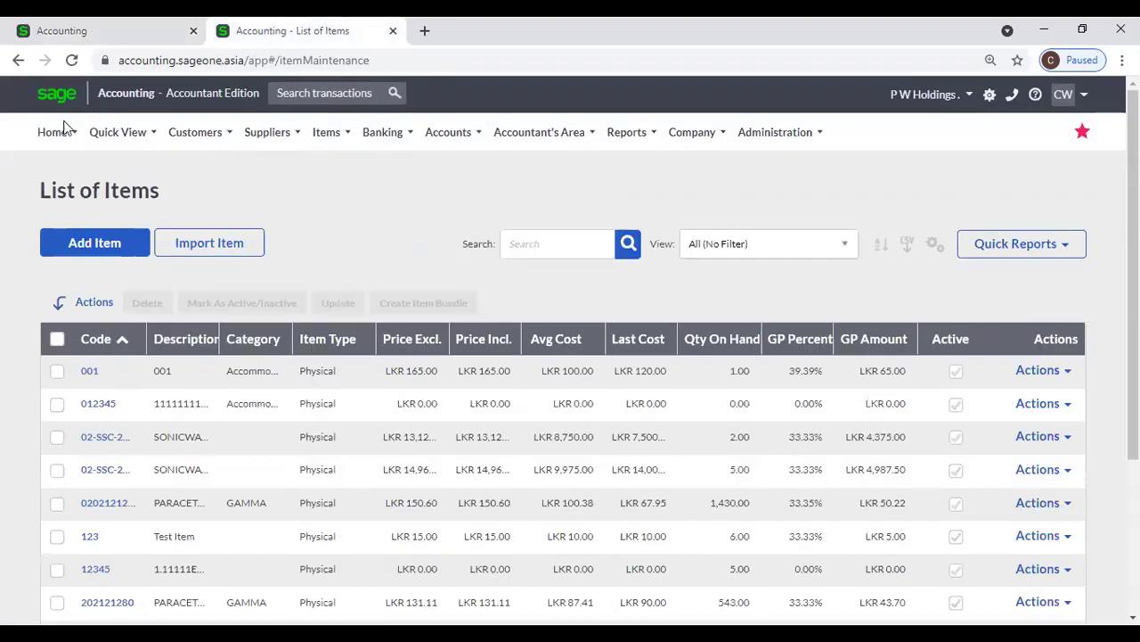
pyautogui.click(66, 63)
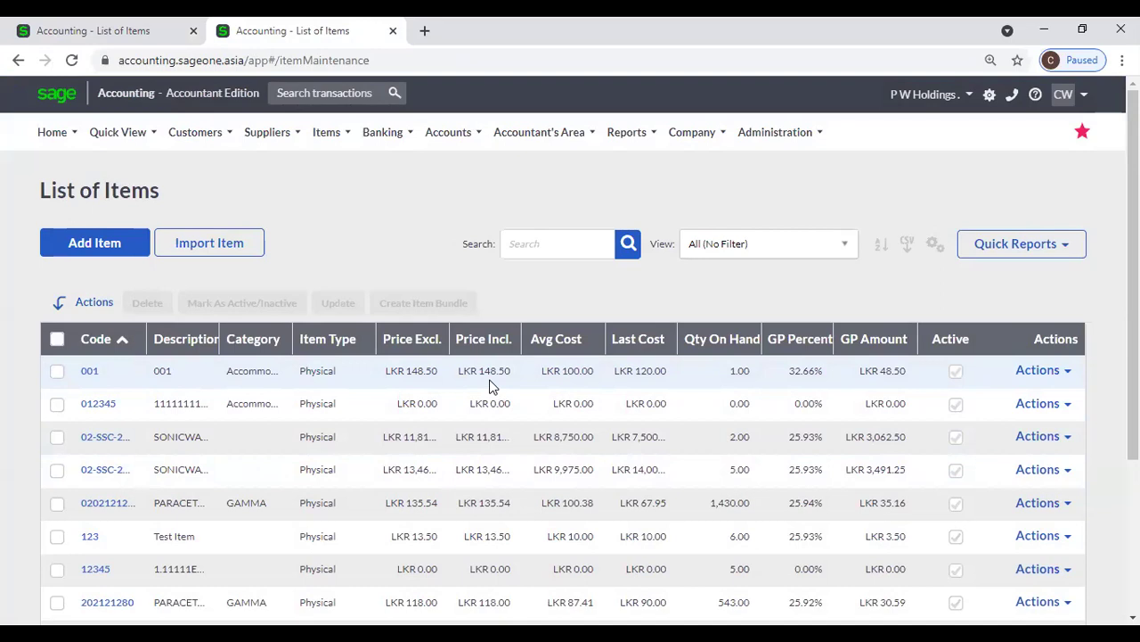
# - Start a new Adjust Selling Prices run for price list All and choose Selling Prices based on Last Cost
pyautogui.moveTo(326, 142)
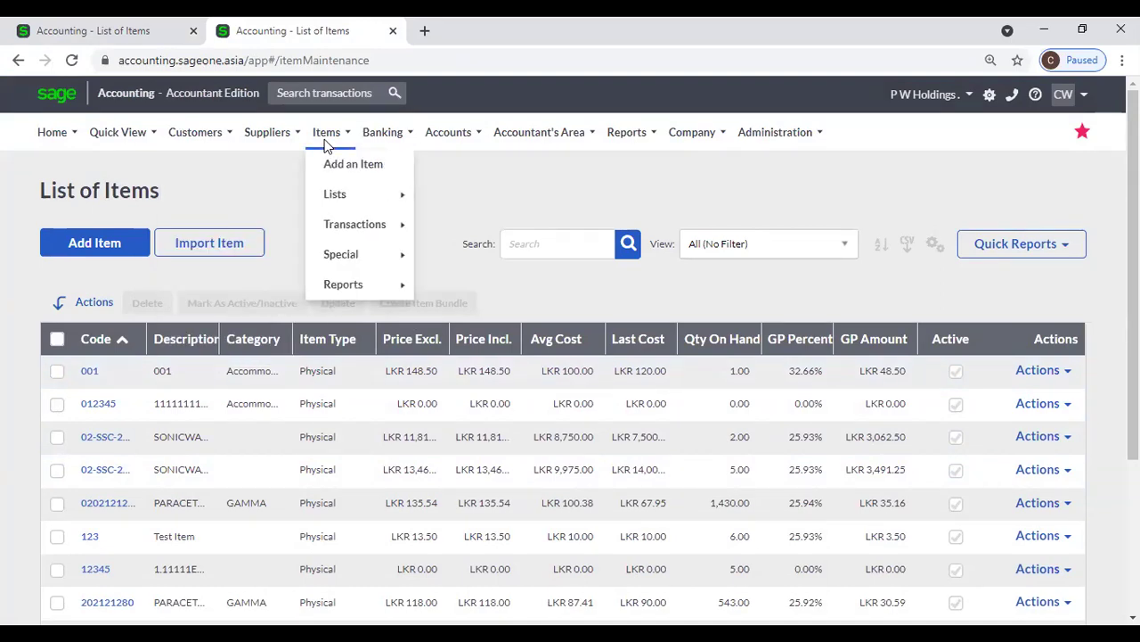
pyautogui.moveTo(337, 228)
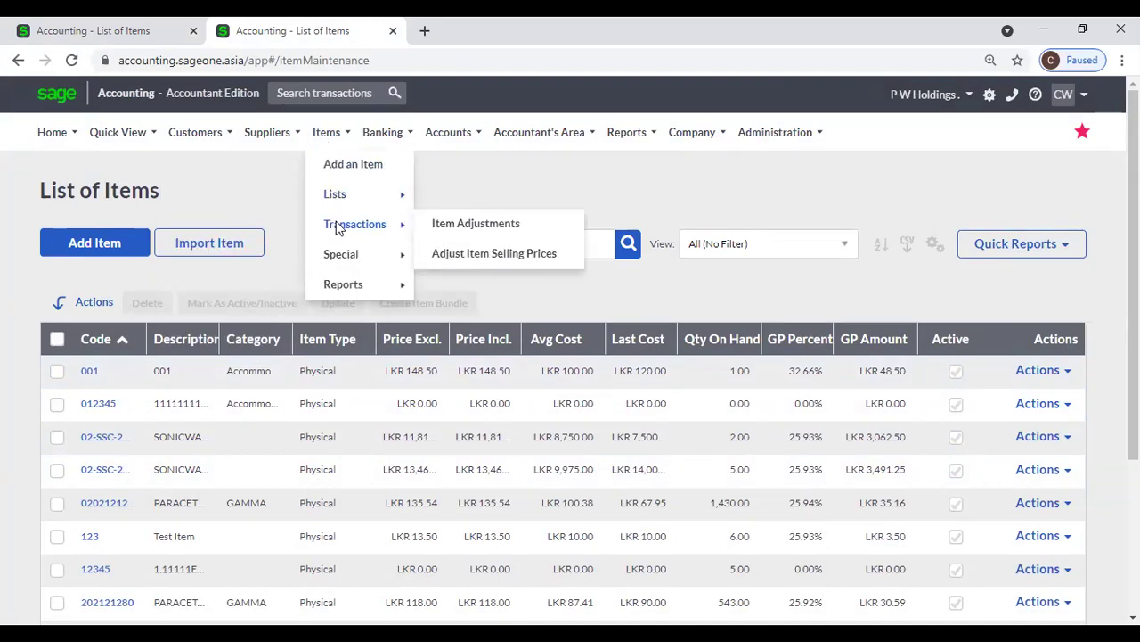
pyautogui.click(472, 257)
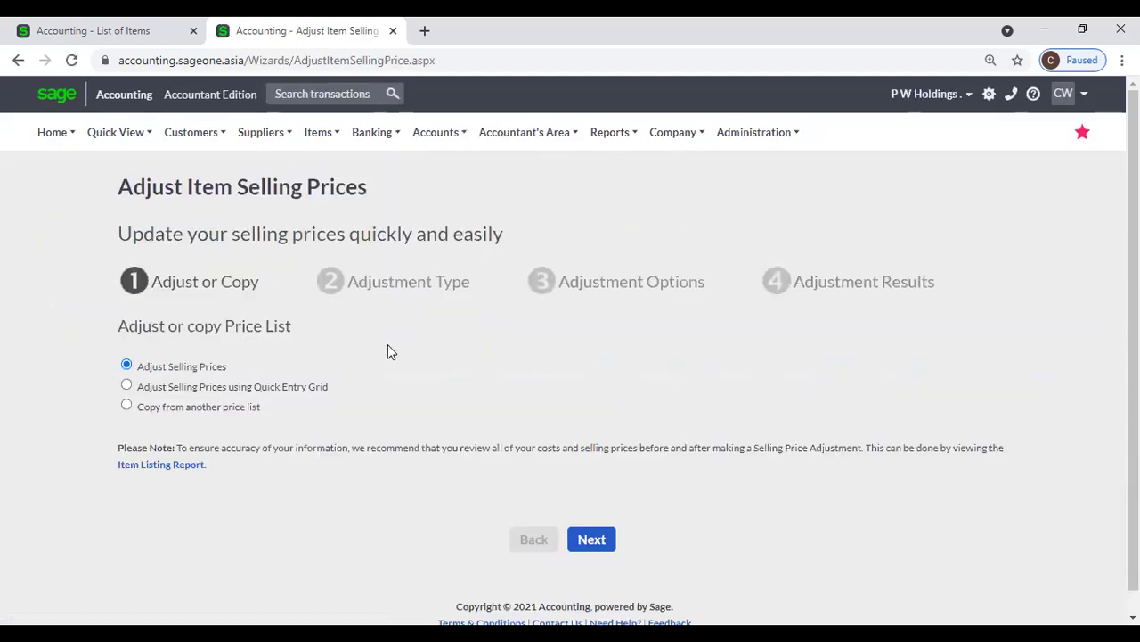
pyautogui.click(587, 540)
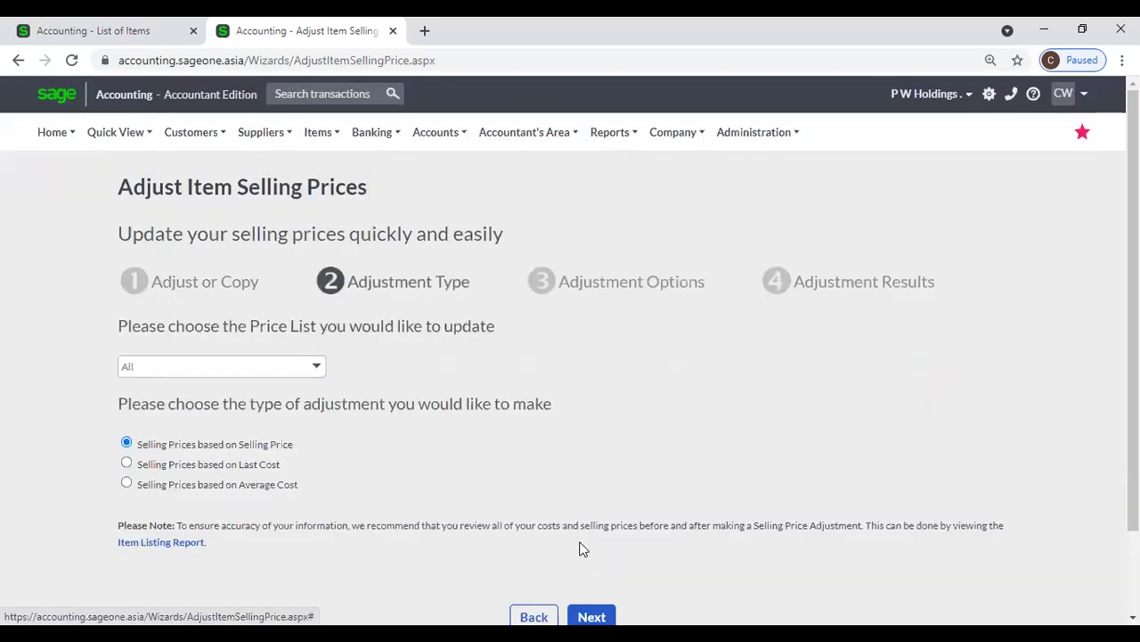
pyautogui.click(214, 467)
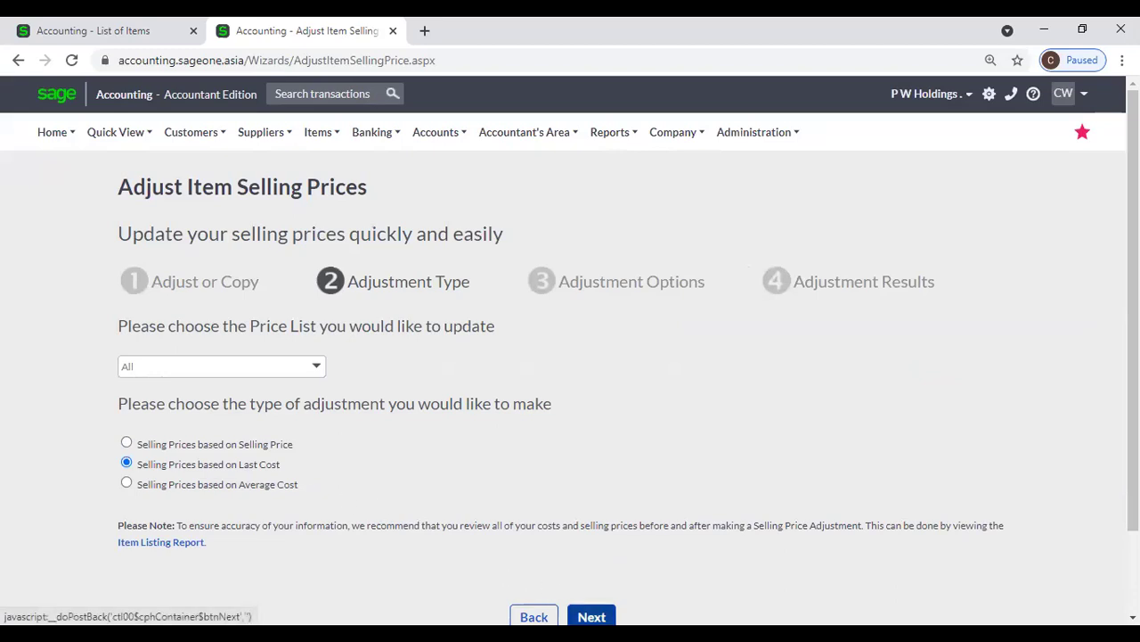
# - Continue to the options for Selling Prices based on Last Cost and limit the item range to item 001
pyautogui.click(592, 616)
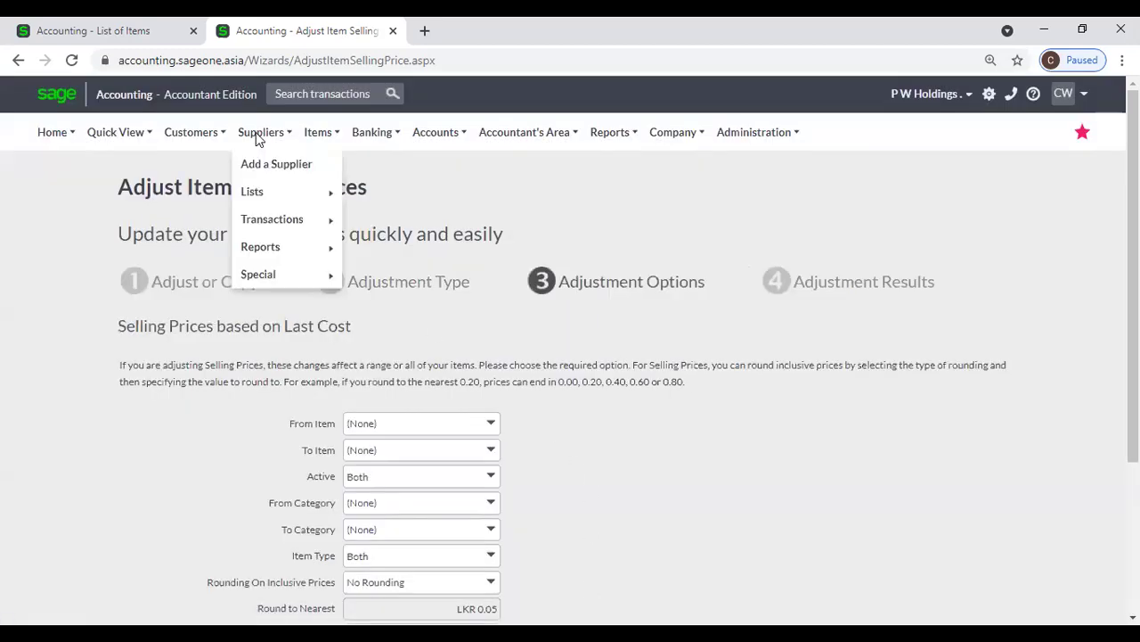
pyautogui.click(491, 425)
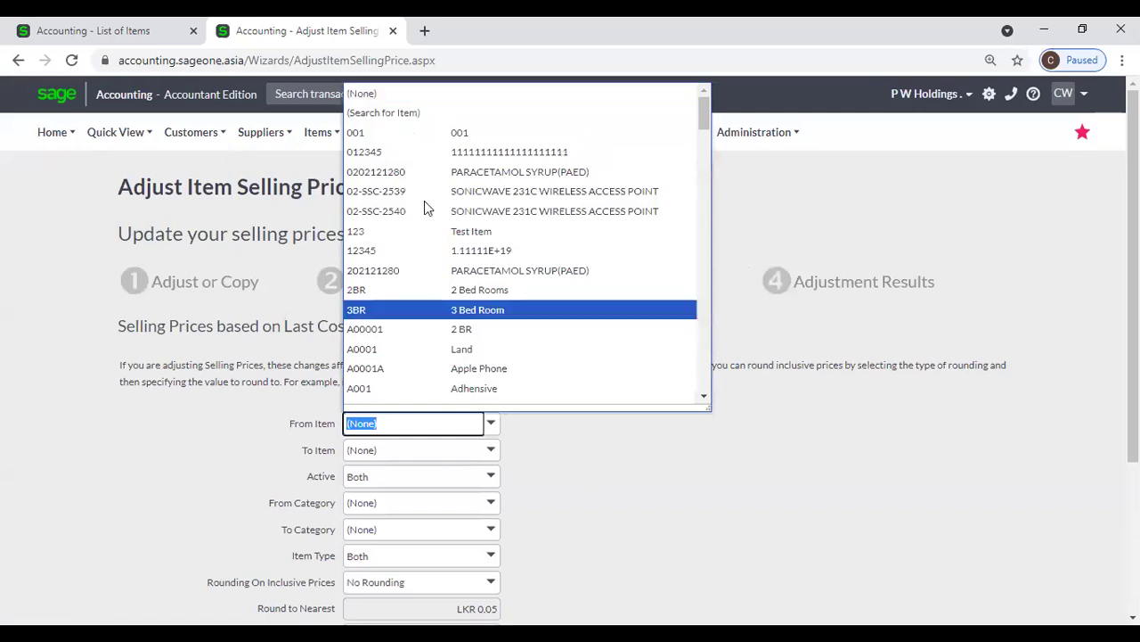
pyautogui.click(486, 134)
pyautogui.moveTo(418, 138)
pyautogui.press('Tab')
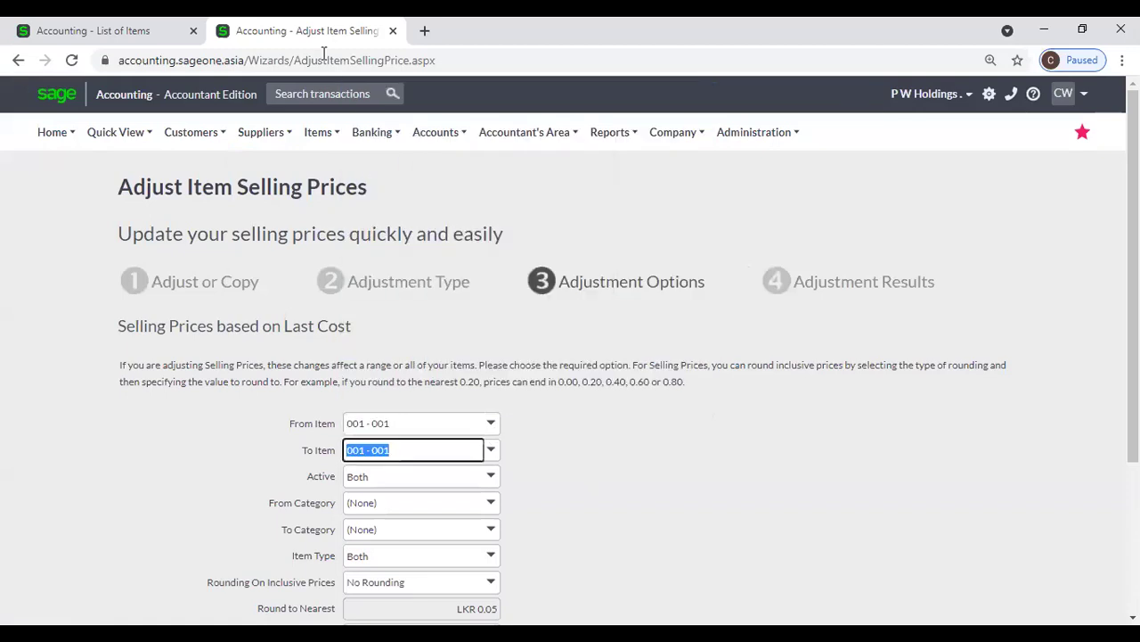
# - Check item 001's last cost in the List of Items and set the Adjustment Percentage to 20%
pyautogui.click(160, 26)
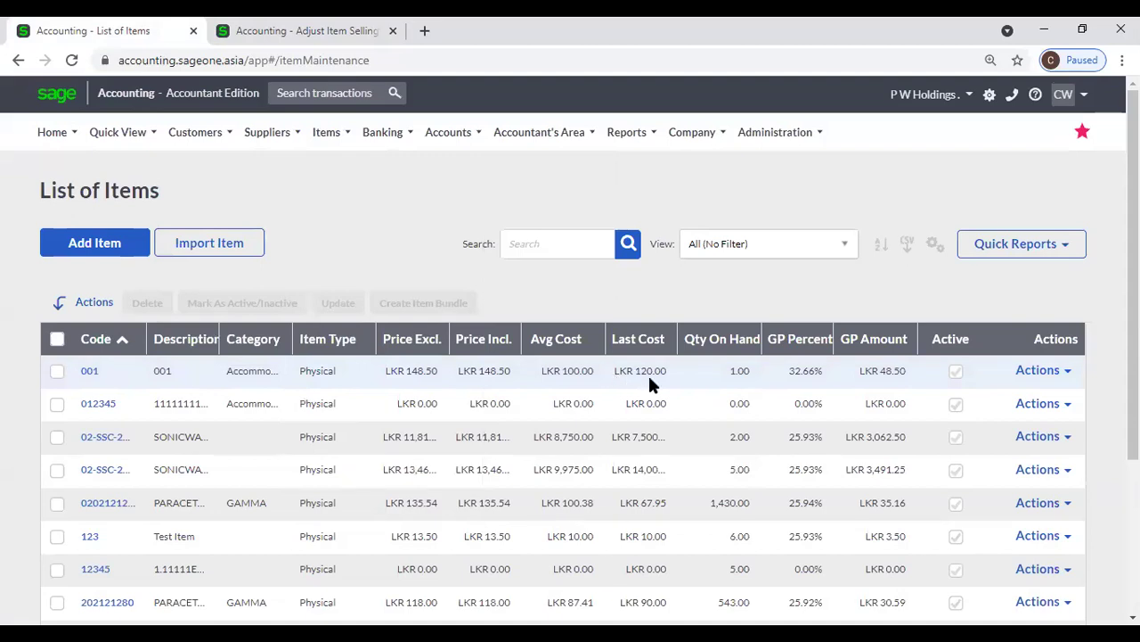
pyautogui.click(208, 28)
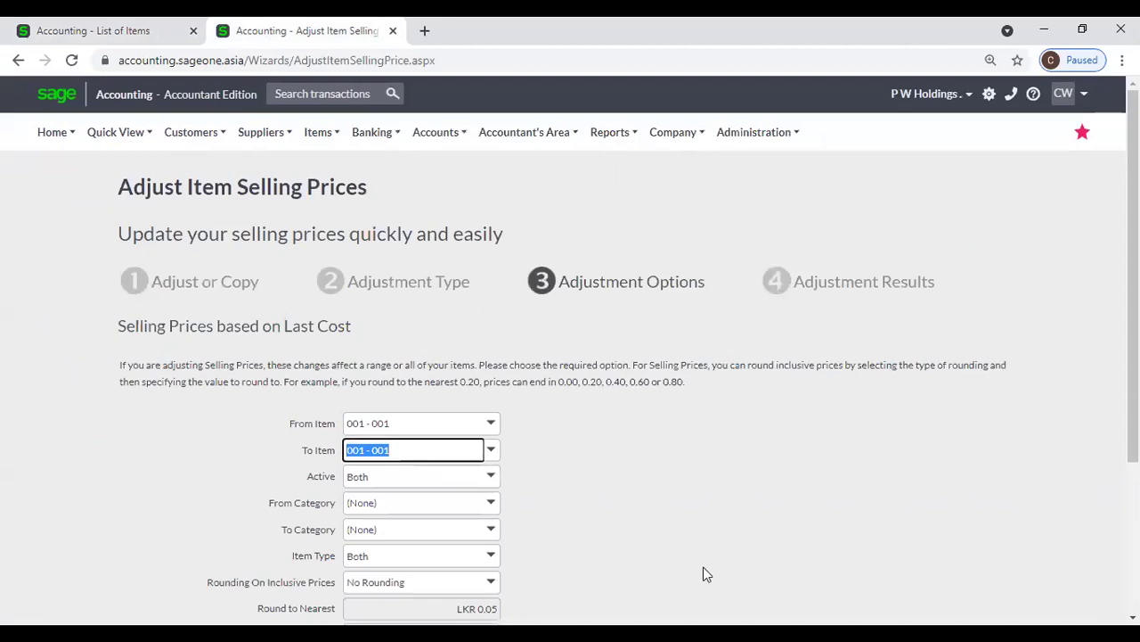
pyautogui.scroll(-2, 539, 432)
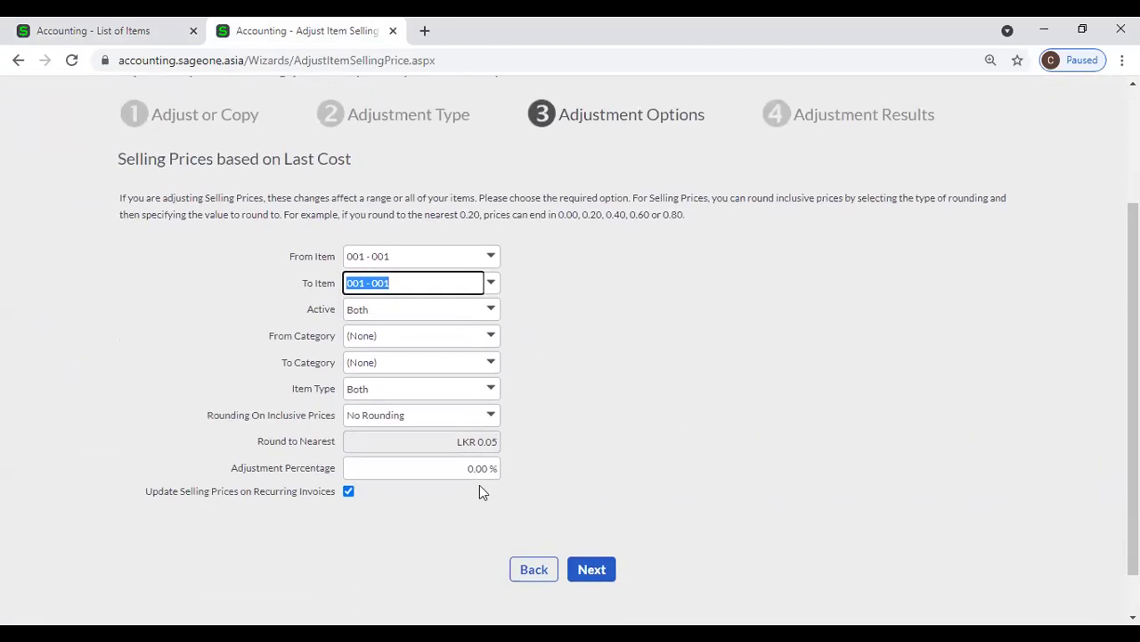
pyautogui.click(456, 466)
pyautogui.press('BackSpace')
pyautogui.write('20')
pyautogui.press('Tab')
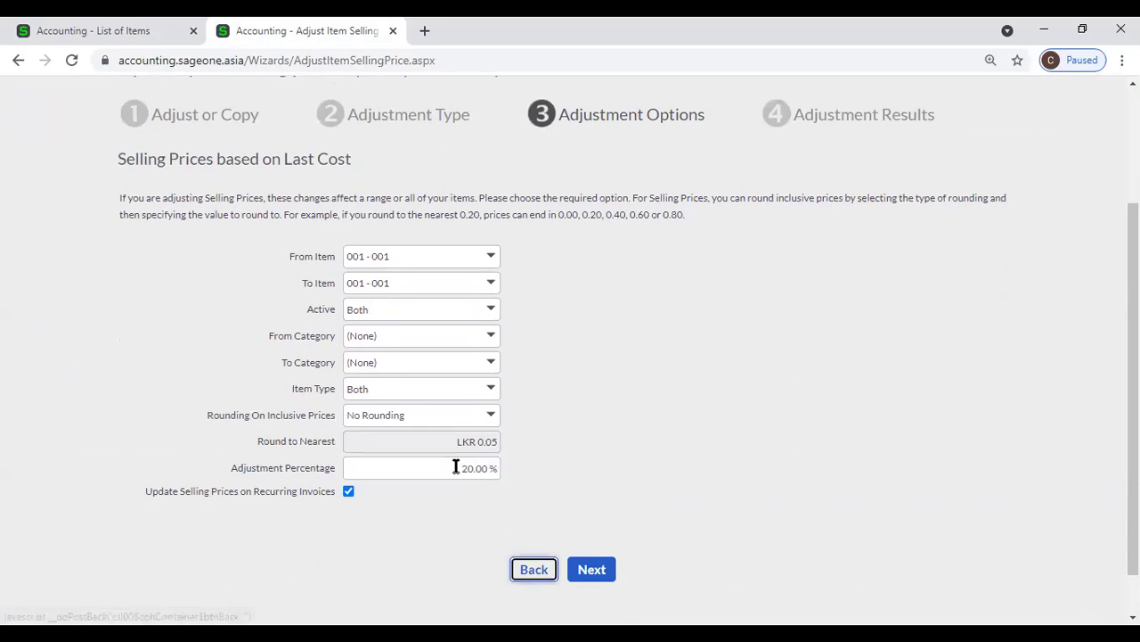
# - Apply the 20% last-cost adjustment to item 001, finish the wizard and refresh the List of Items
pyautogui.click(606, 568)
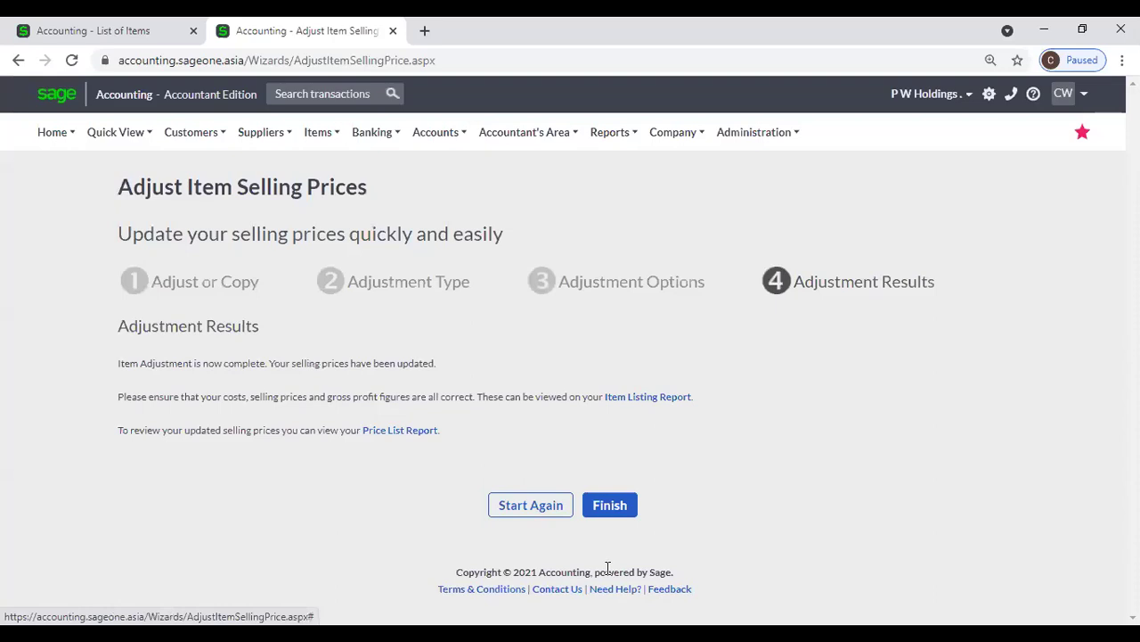
pyautogui.click(602, 507)
pyautogui.click(77, 30)
pyautogui.click(70, 62)
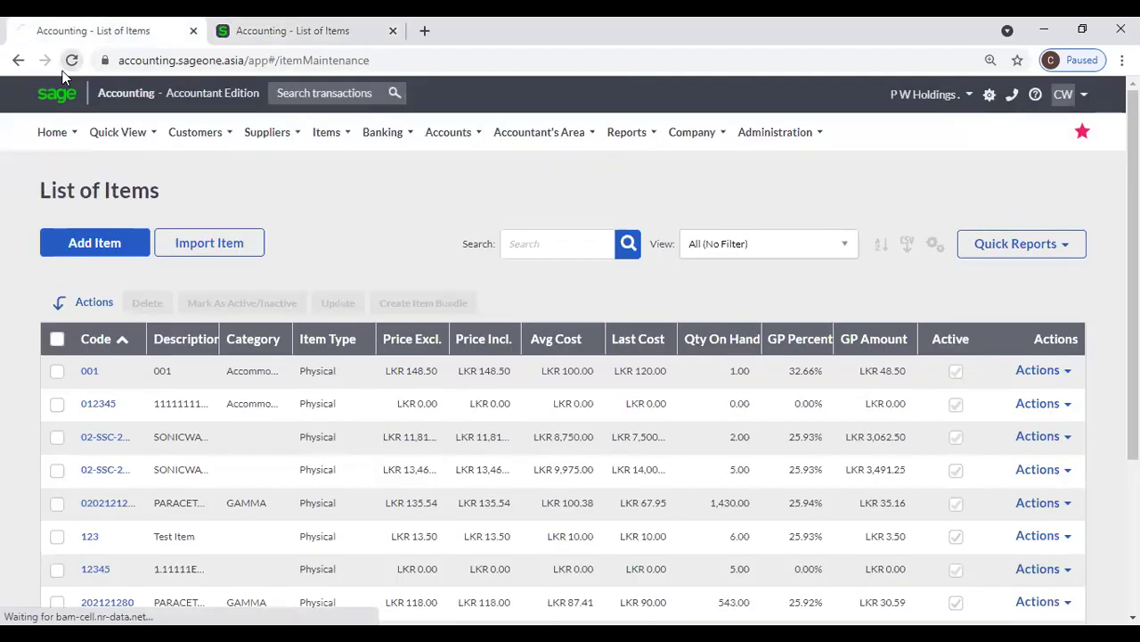
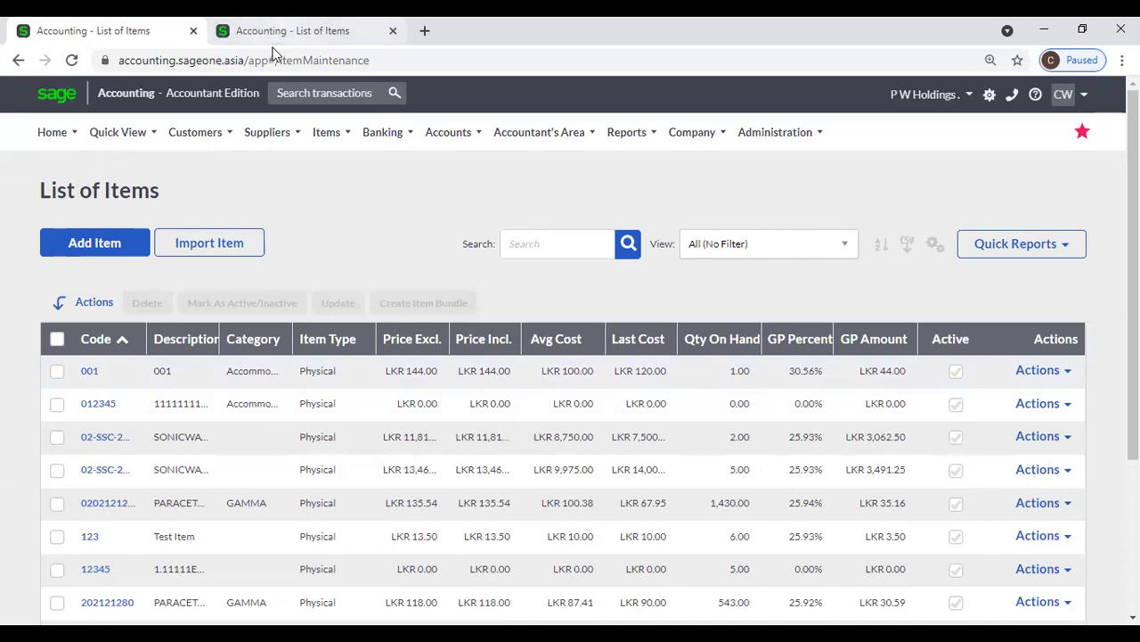
# - Start a new Adjust Selling Prices run for price list All, based on Average Cost, and continue to the adjustment options
pyautogui.moveTo(356, 136)
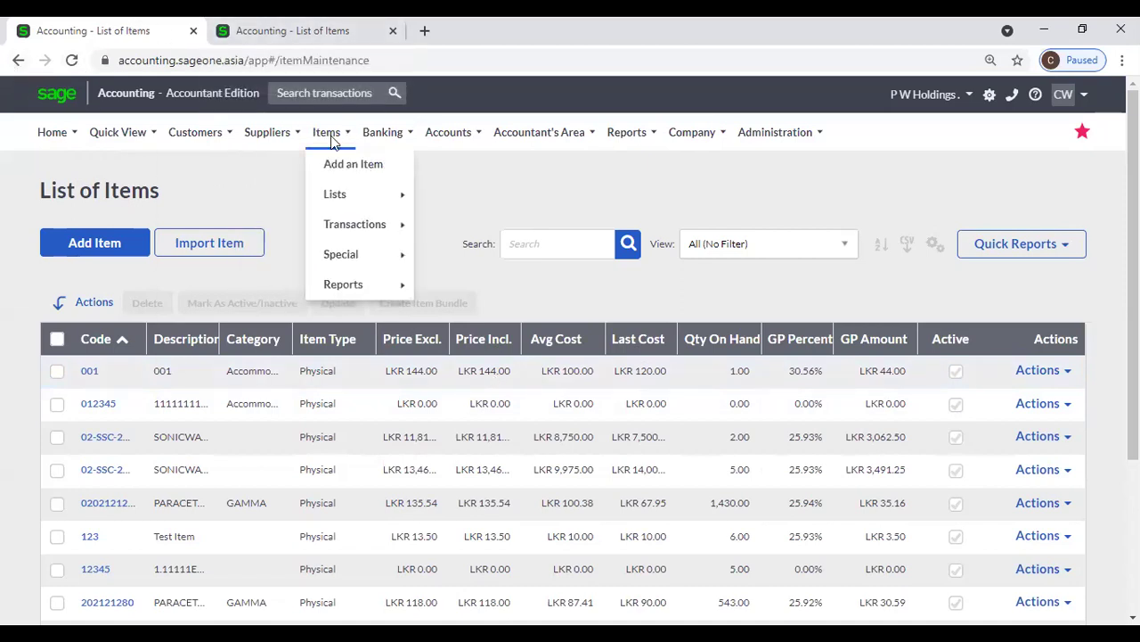
pyautogui.moveTo(346, 230)
pyautogui.click(454, 253)
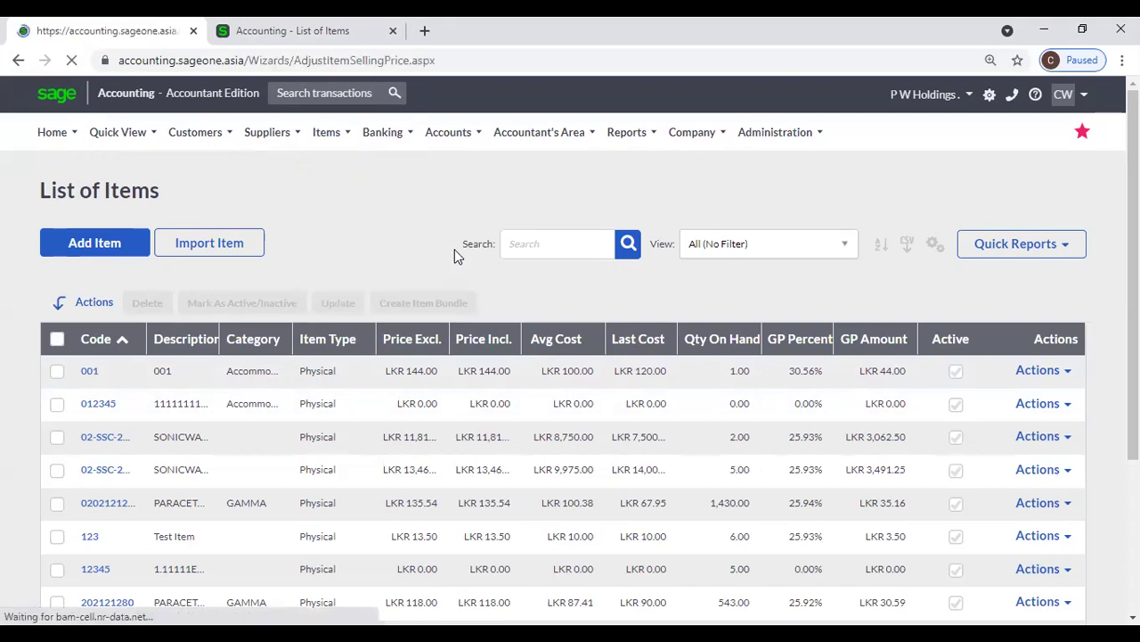
pyautogui.click(603, 544)
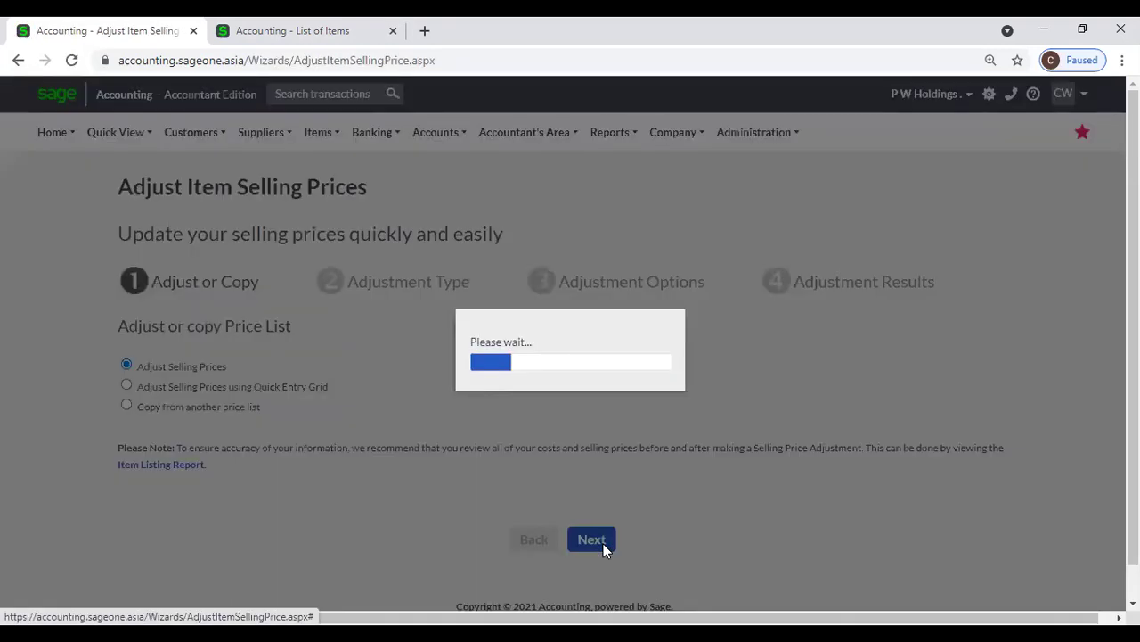
pyautogui.click(127, 483)
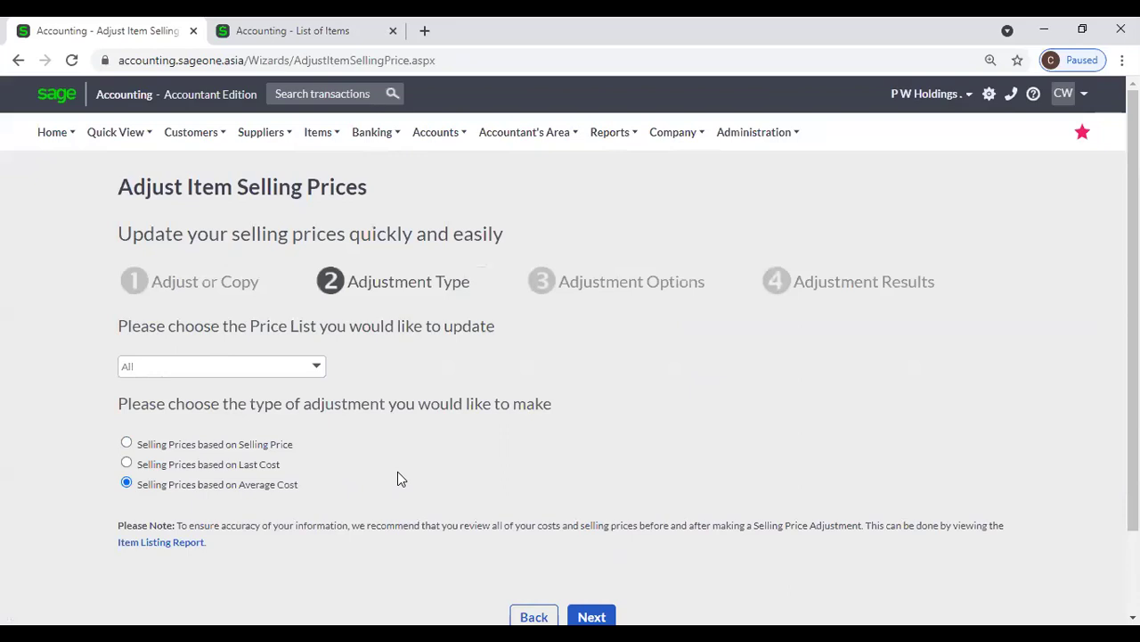
pyautogui.scroll(-2, 397, 472)
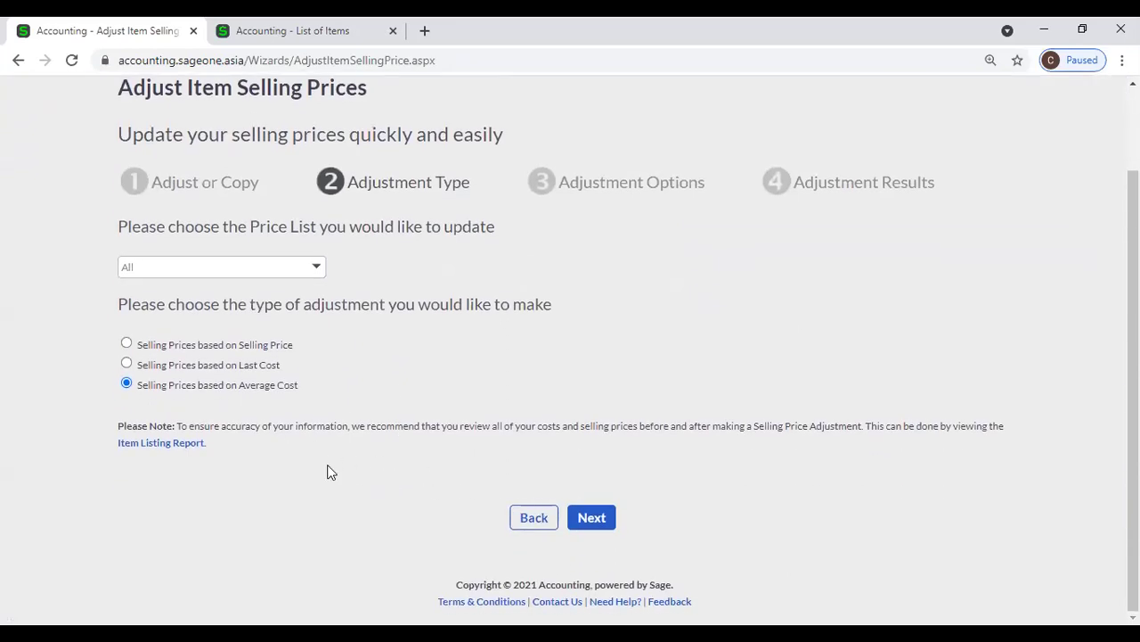
pyautogui.click(592, 518)
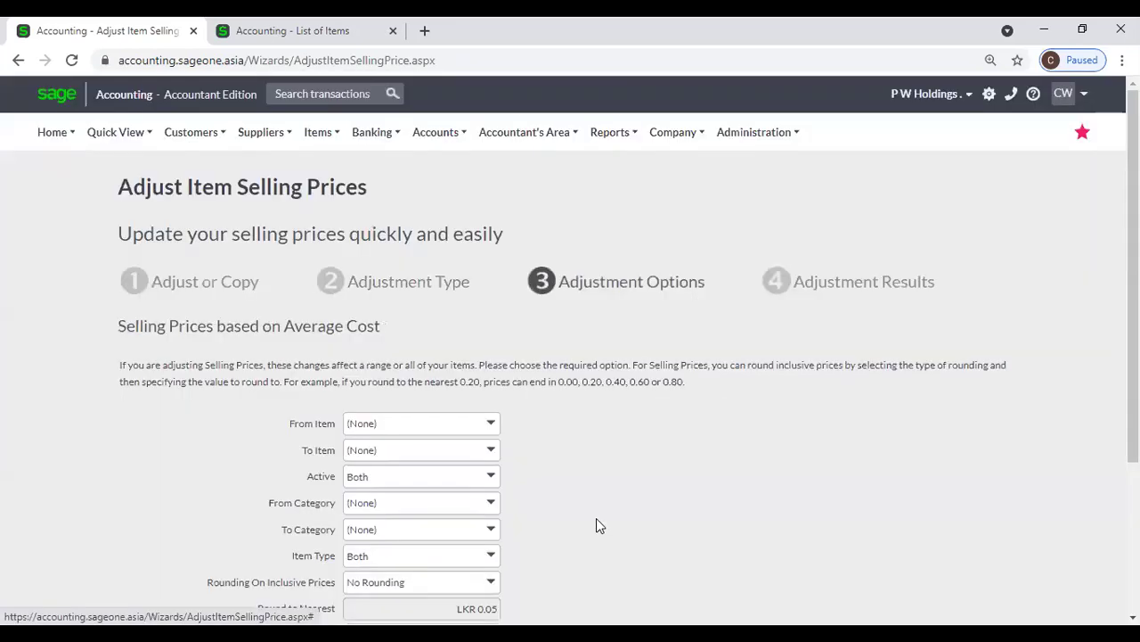
# - Limit the average-cost adjustment to item 001 and check that item's average cost in the List of Items
pyautogui.click(490, 423)
pyautogui.click(418, 133)
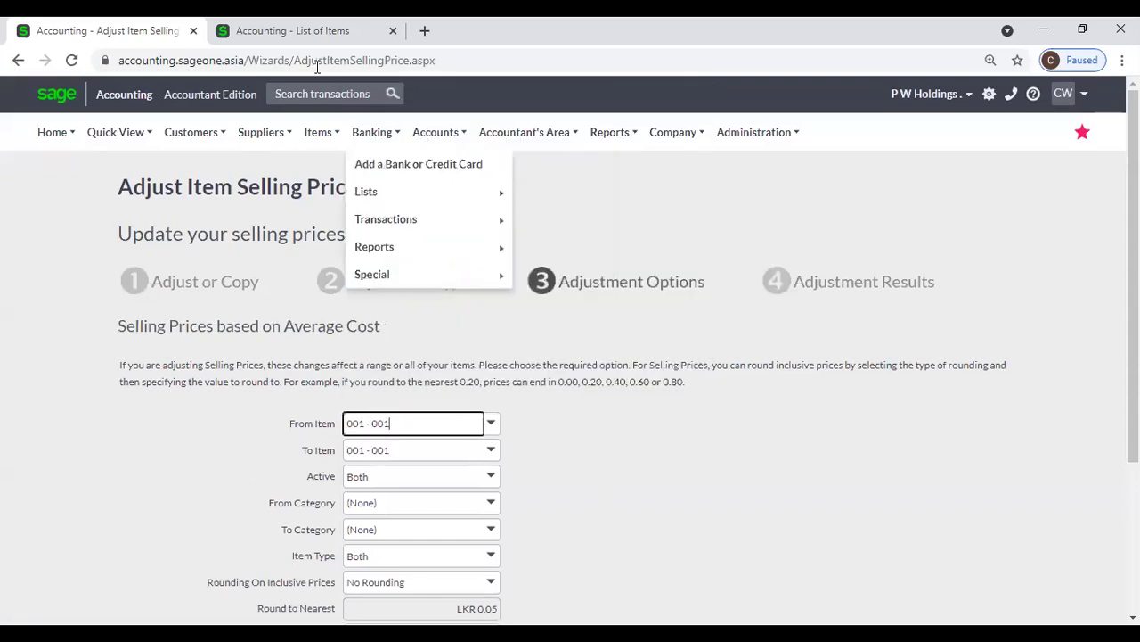
pyautogui.click(294, 31)
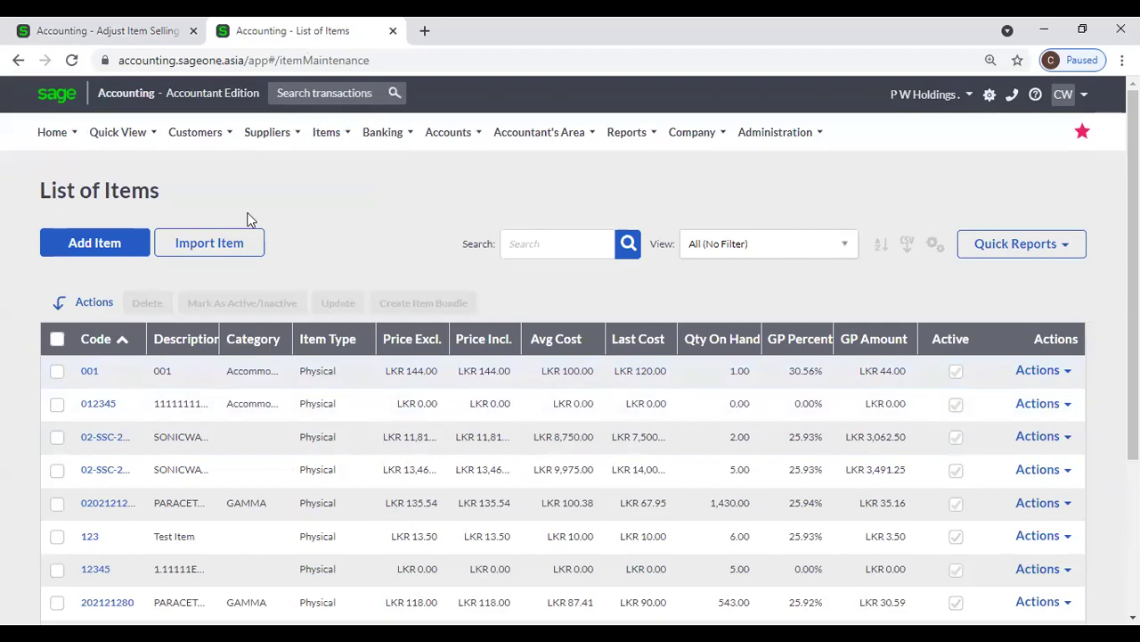
pyautogui.click(98, 30)
# - Set the Adjustment Percentage to 50% for the average-cost adjustment, leaving No Rounding selected
pyautogui.scroll(-2, 594, 530)
pyautogui.scroll(-1, 593, 530)
pyautogui.click(451, 415)
pyautogui.press('BackSpace')
pyautogui.write('50')
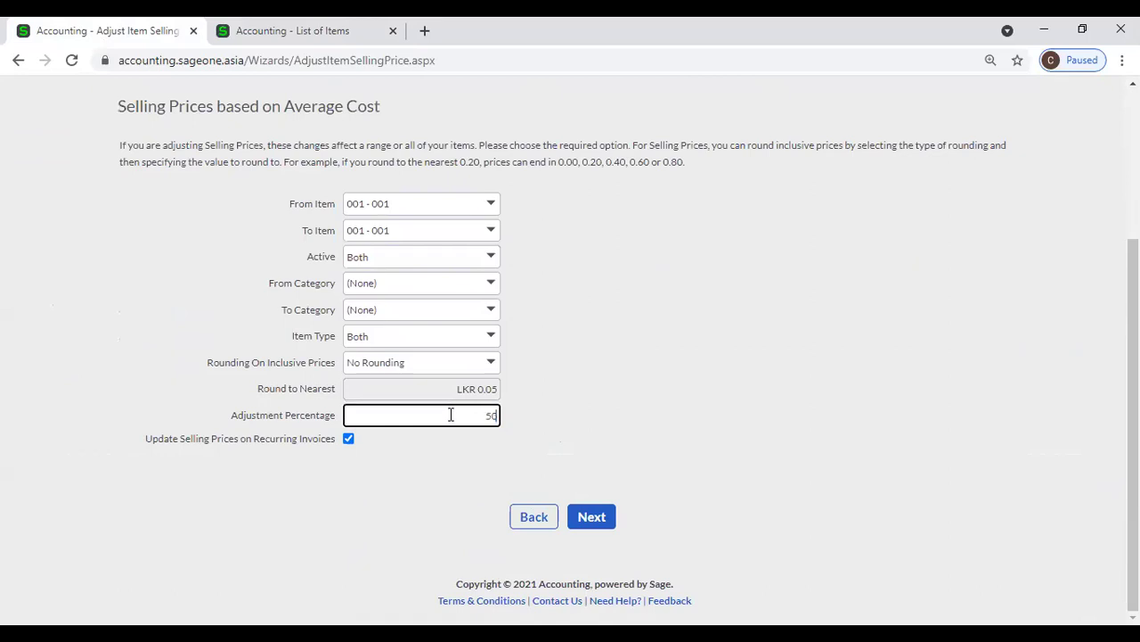
pyautogui.press('Tab')
pyautogui.click(661, 385)
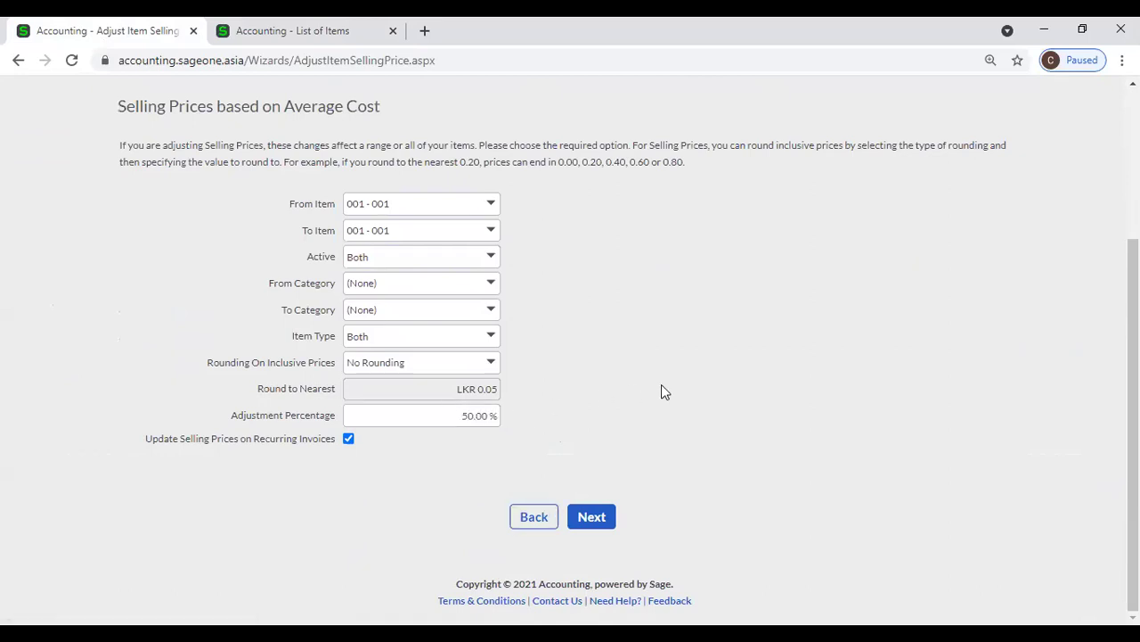
# - Apply the 50% average-cost adjustment to item 001, finish the wizard and refresh the List of Items
pyautogui.click(591, 519)
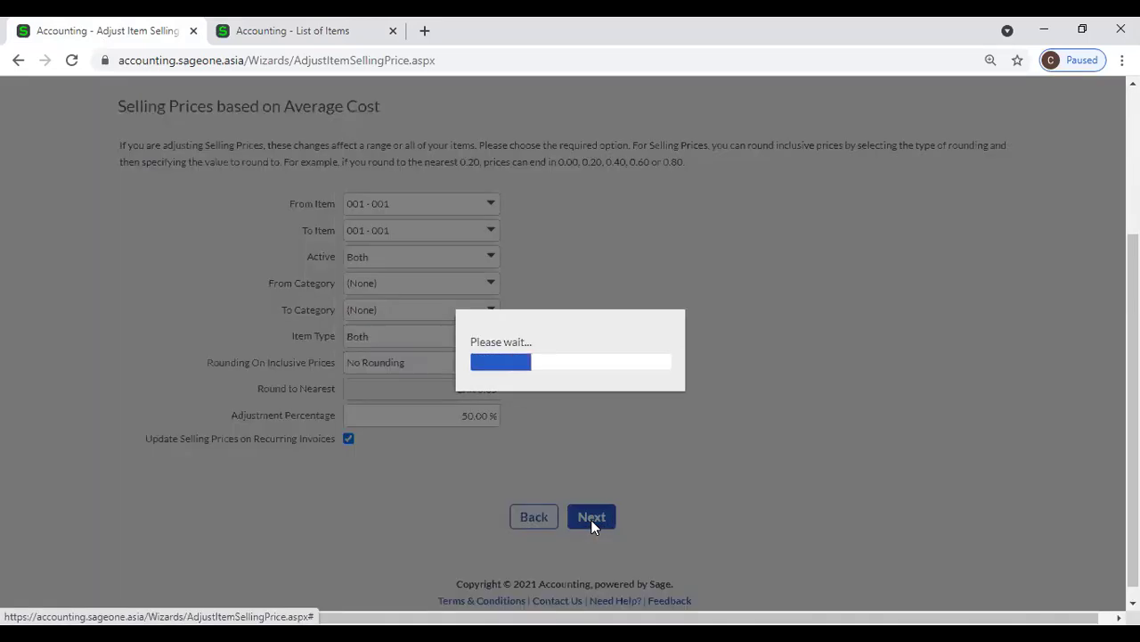
pyautogui.click(594, 513)
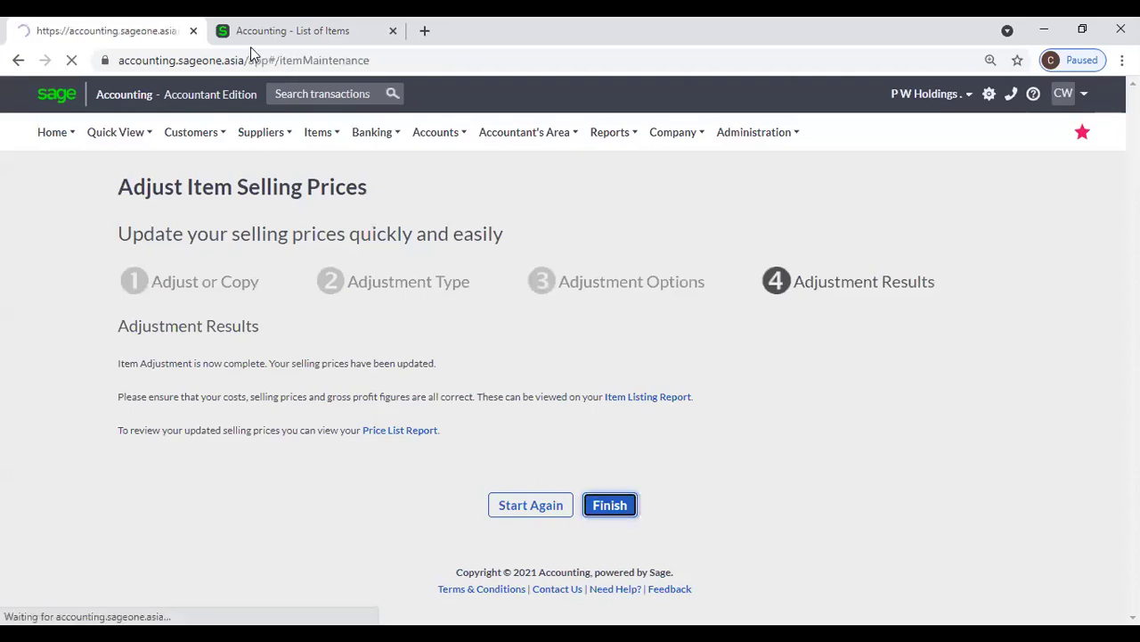
pyautogui.click(250, 43)
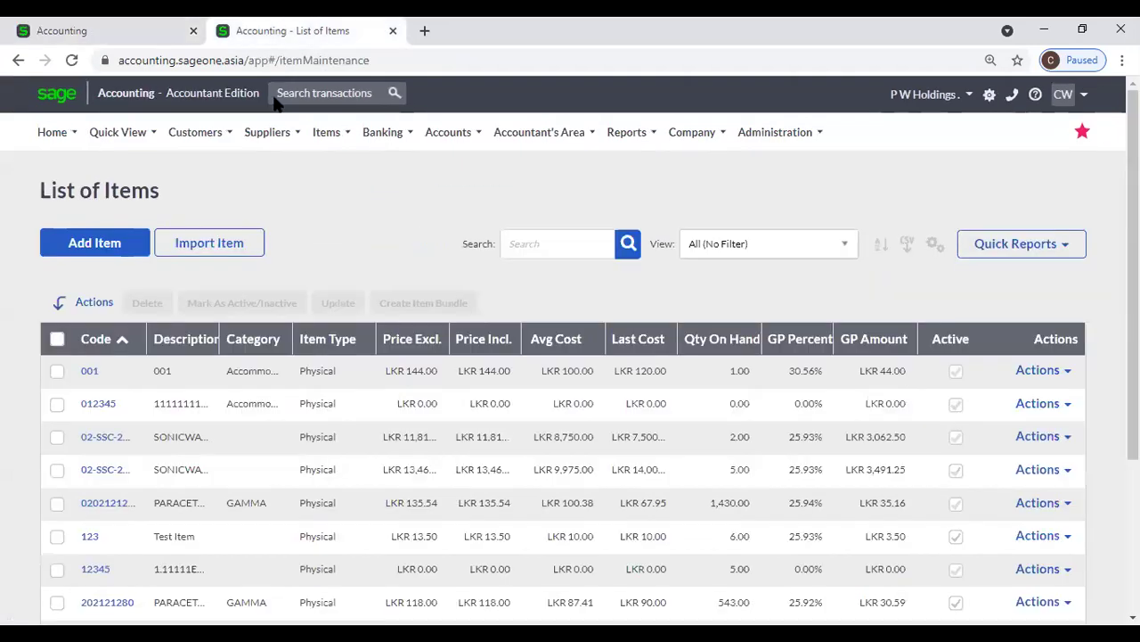
pyautogui.click(72, 60)
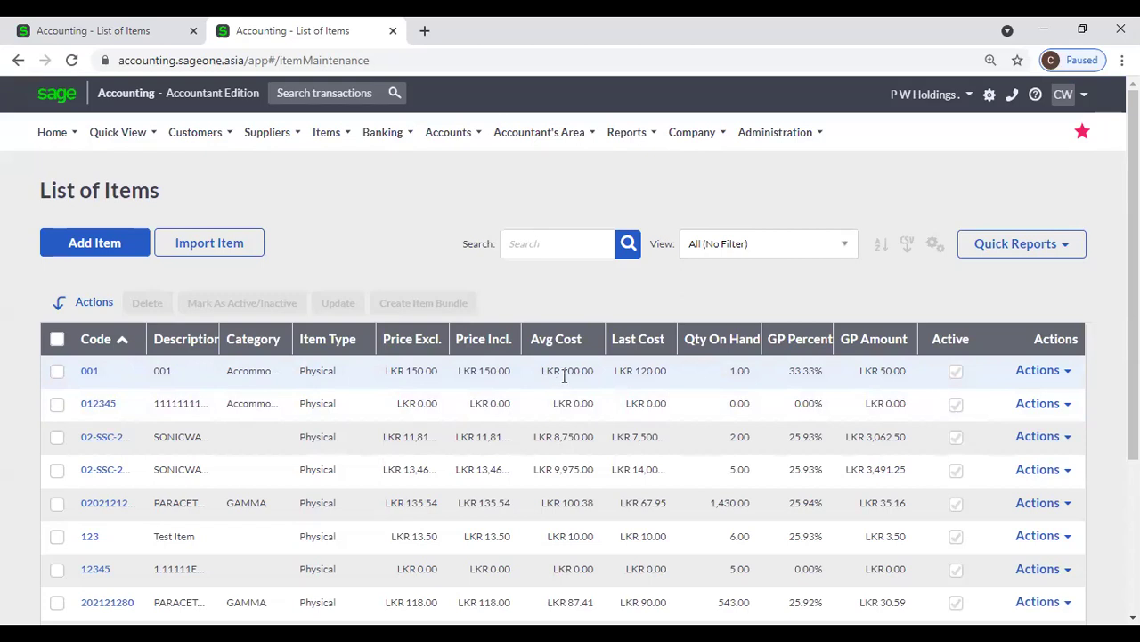
# - Start a selling price adjustment for price list All based on Selling Price and examine the Update Selling Prices on Recurring Invoices option
pyautogui.click(124, 32)
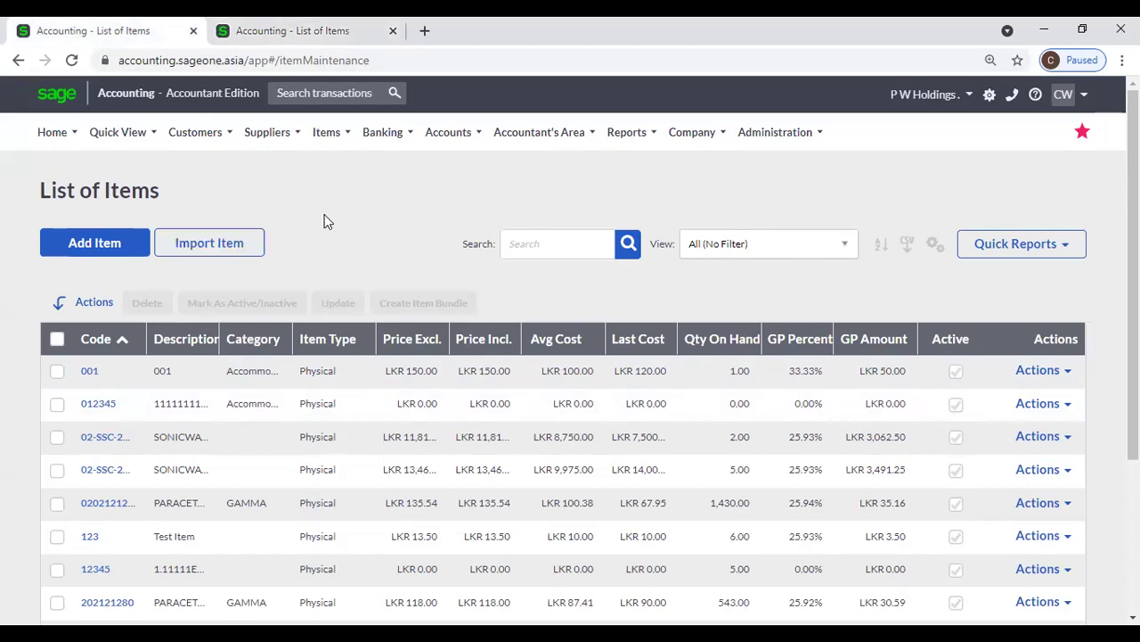
pyautogui.click(347, 135)
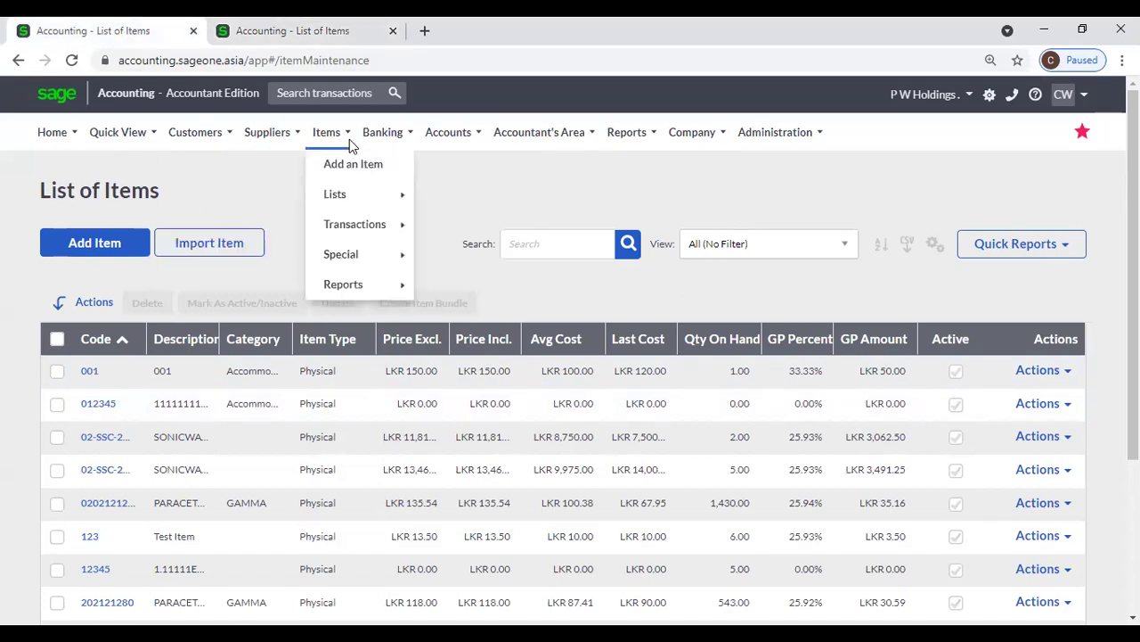
pyautogui.moveTo(344, 228)
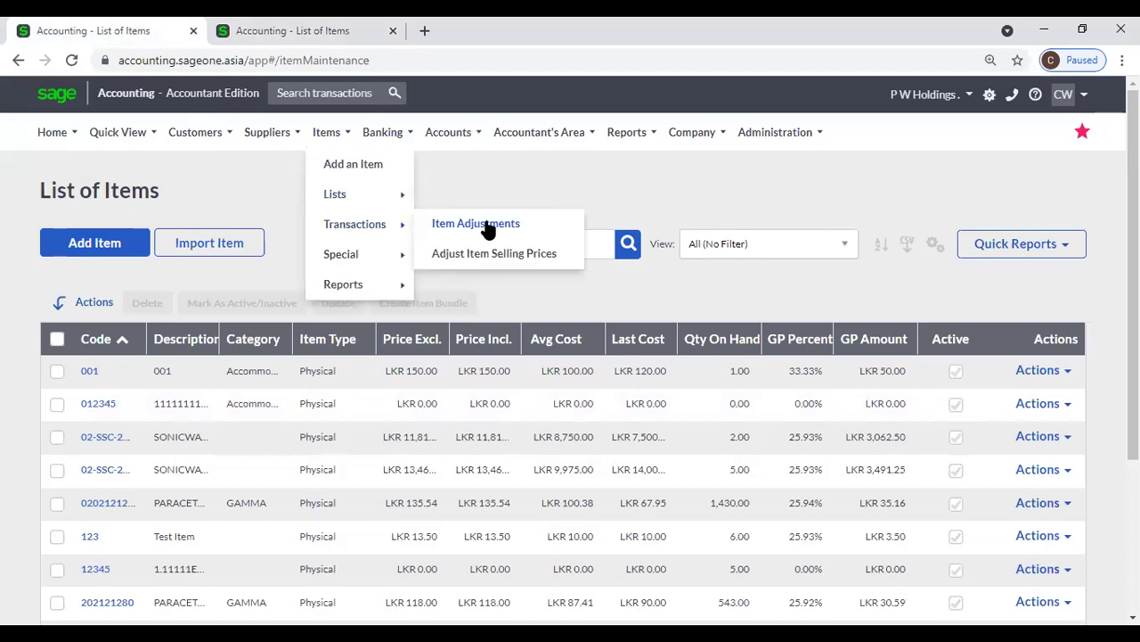
pyautogui.click(488, 258)
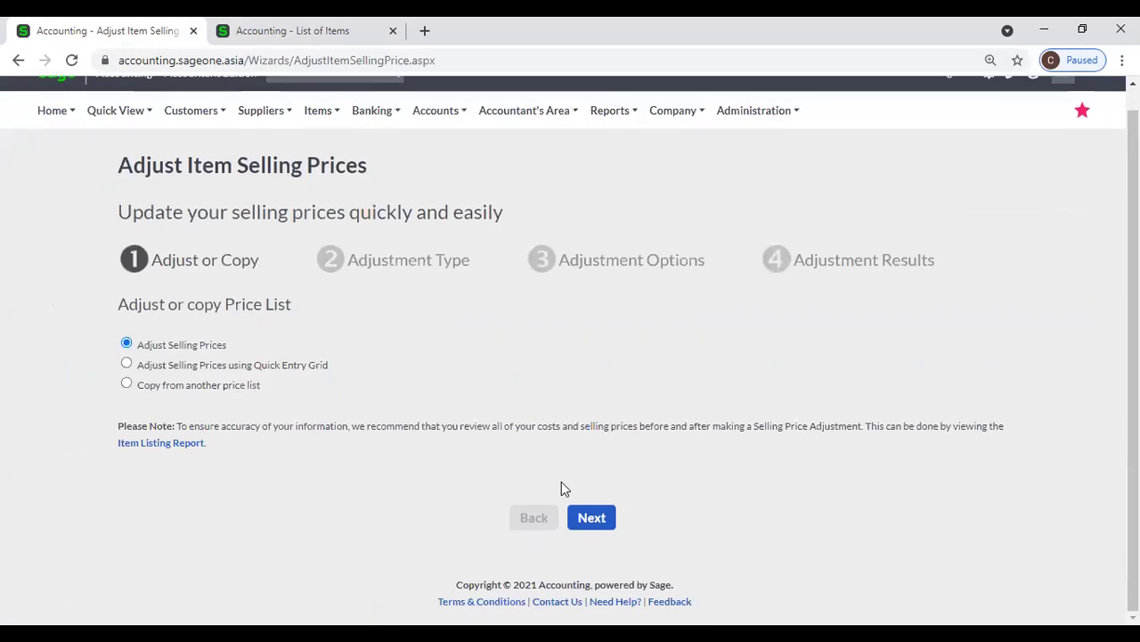
pyautogui.click(590, 517)
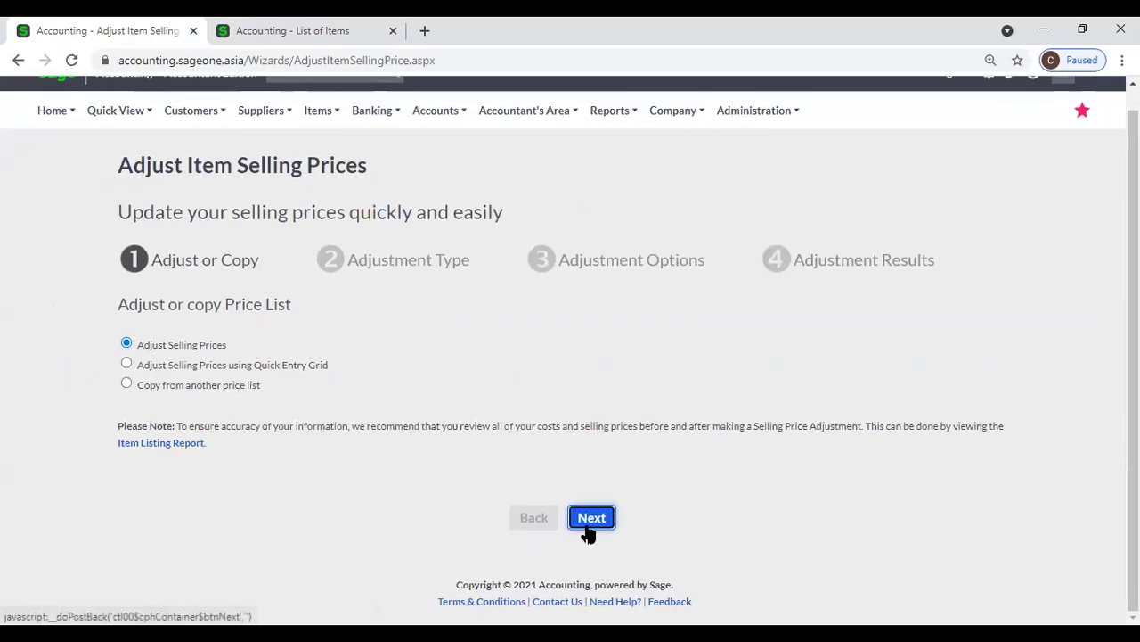
pyautogui.scroll(-2, 548, 490)
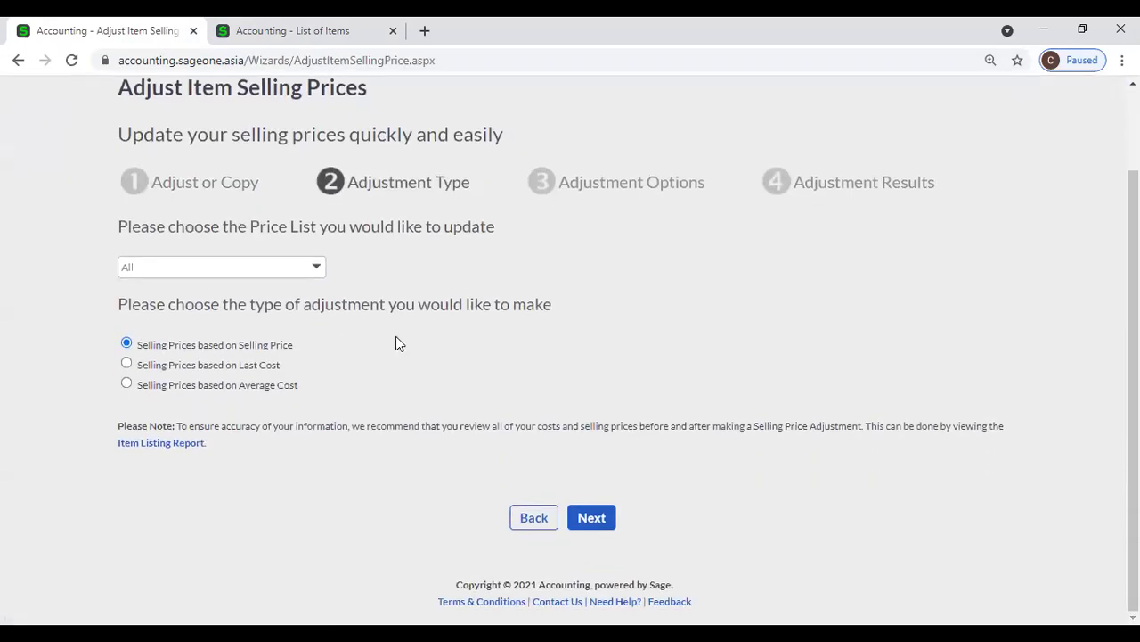
pyautogui.click(591, 519)
pyautogui.scroll(-3, 453, 464)
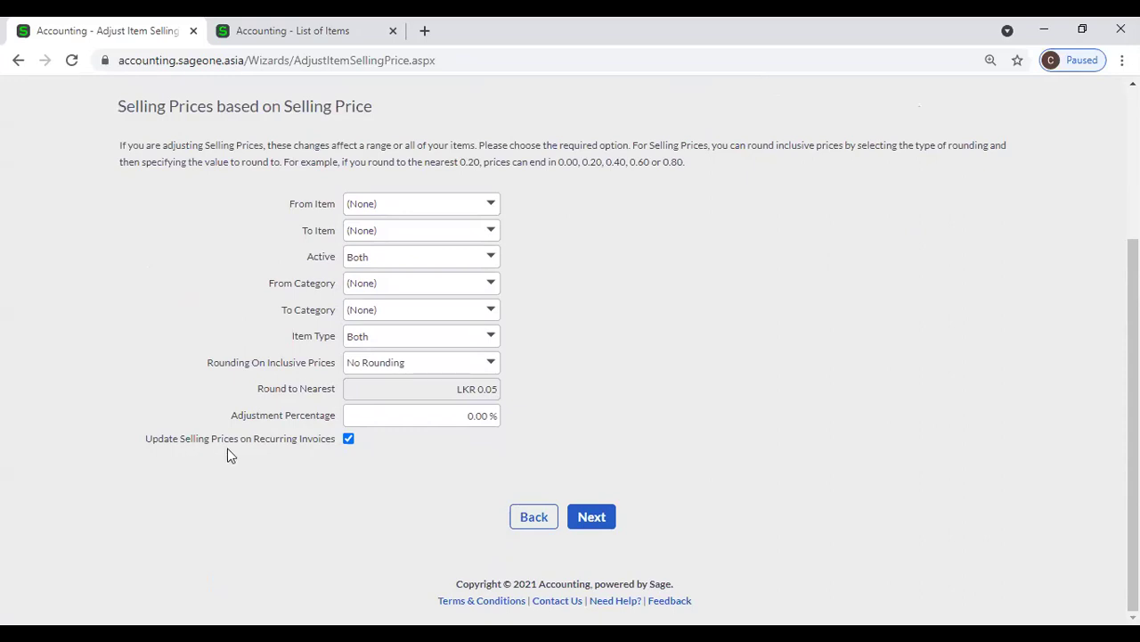
pyautogui.scroll(3, 350, 469)
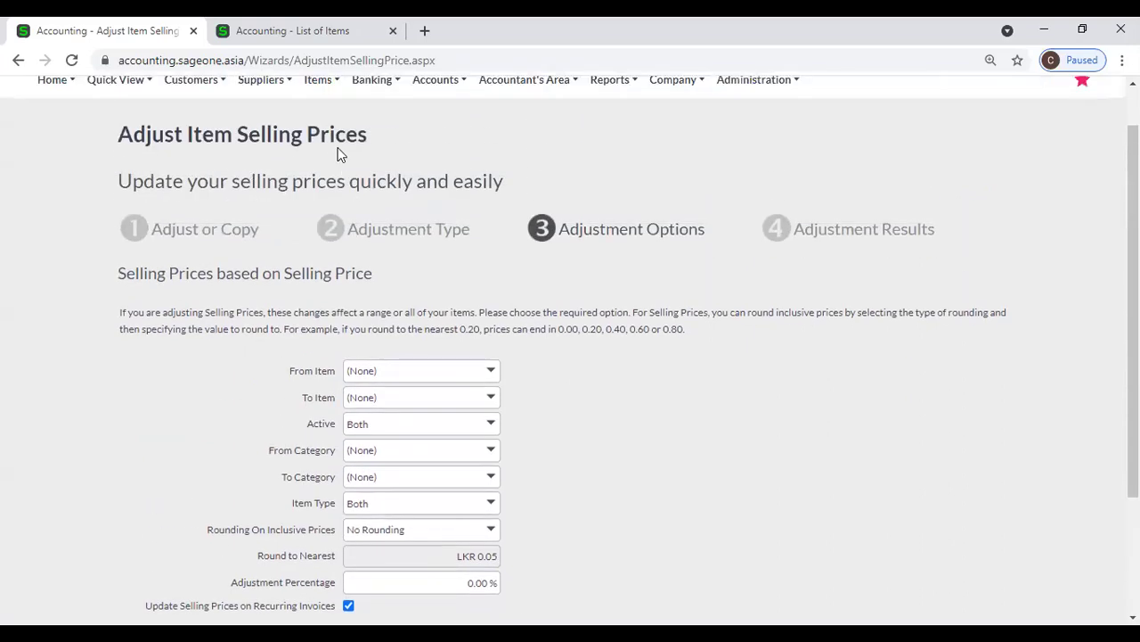
# - Leave the adjustment options open and display the list of customer recurring invoices from the List of Items page
pyautogui.click(294, 30)
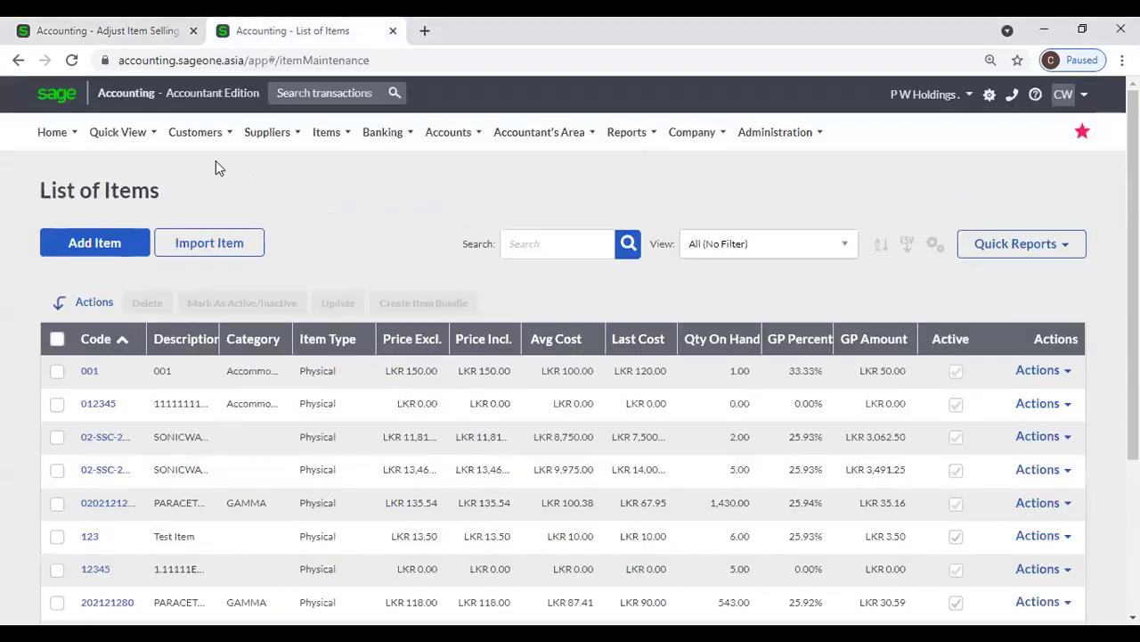
pyautogui.click(195, 132)
pyautogui.moveTo(212, 231)
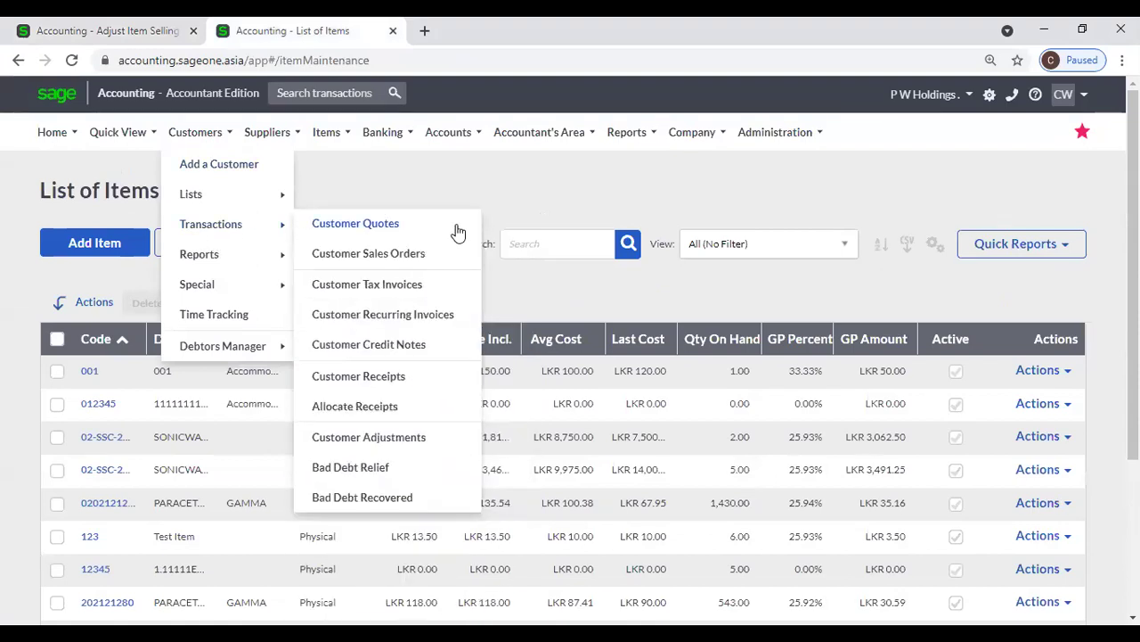
pyautogui.click(444, 319)
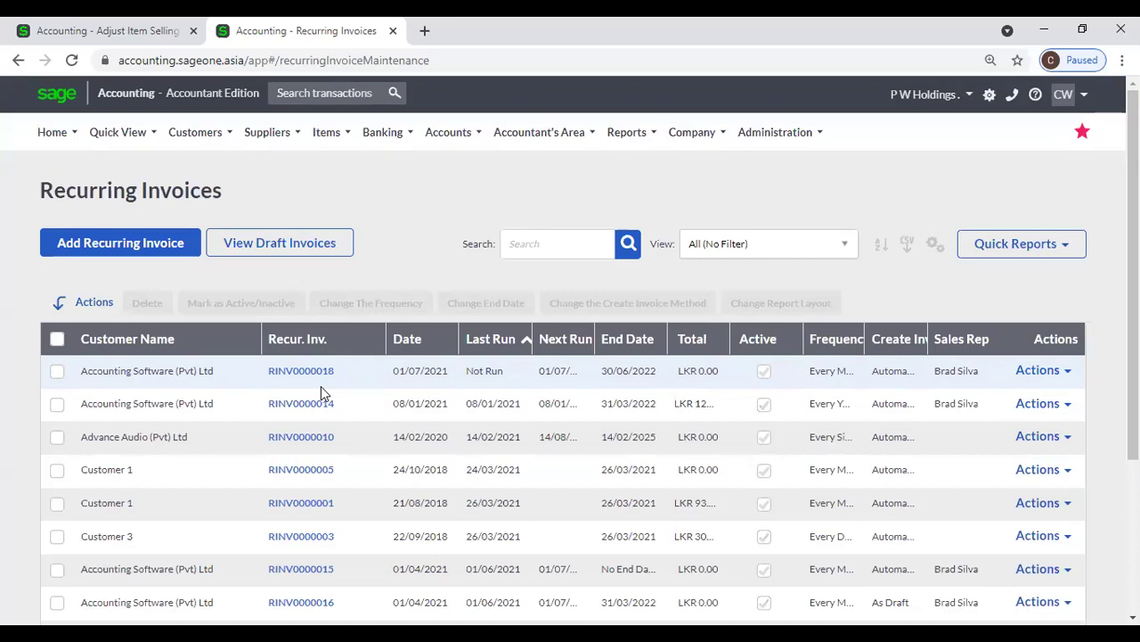
# - Open the first recurring invoice in the list and examine its setup and item line
pyautogui.click(89, 30)
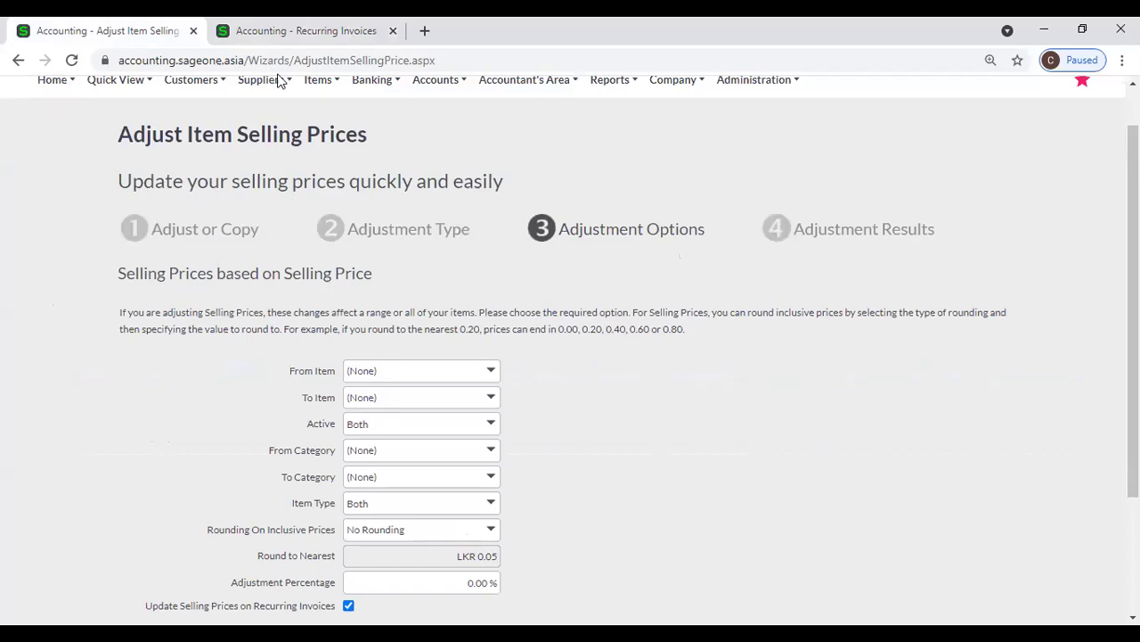
pyautogui.click(276, 42)
pyautogui.click(303, 375)
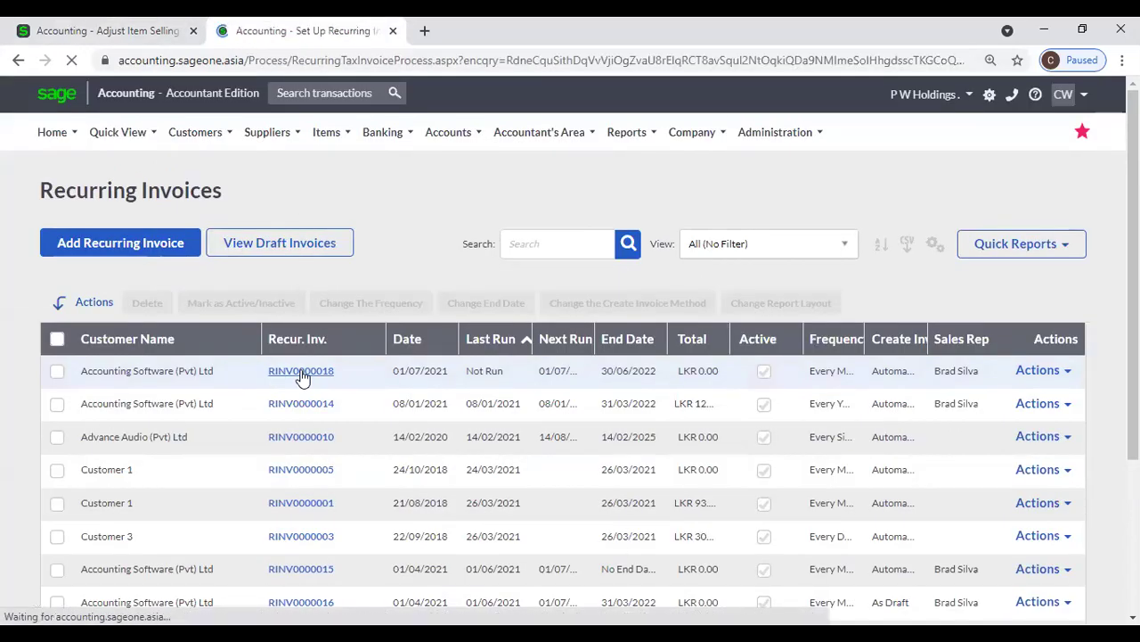
pyautogui.scroll(-2, 428, 477)
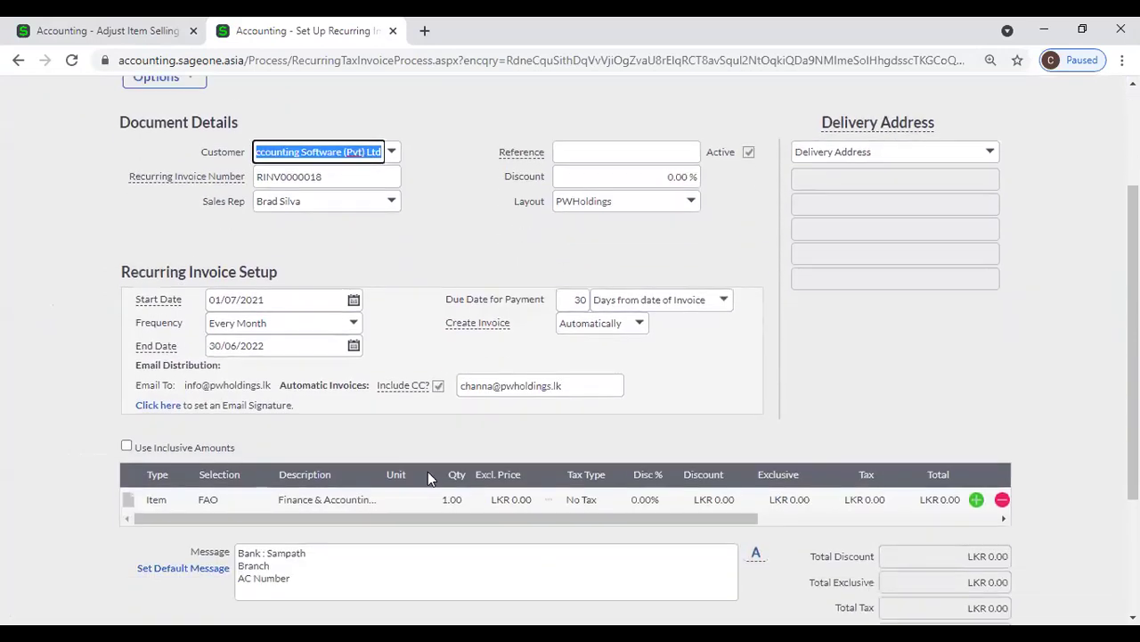
pyautogui.scroll(-1, 327, 422)
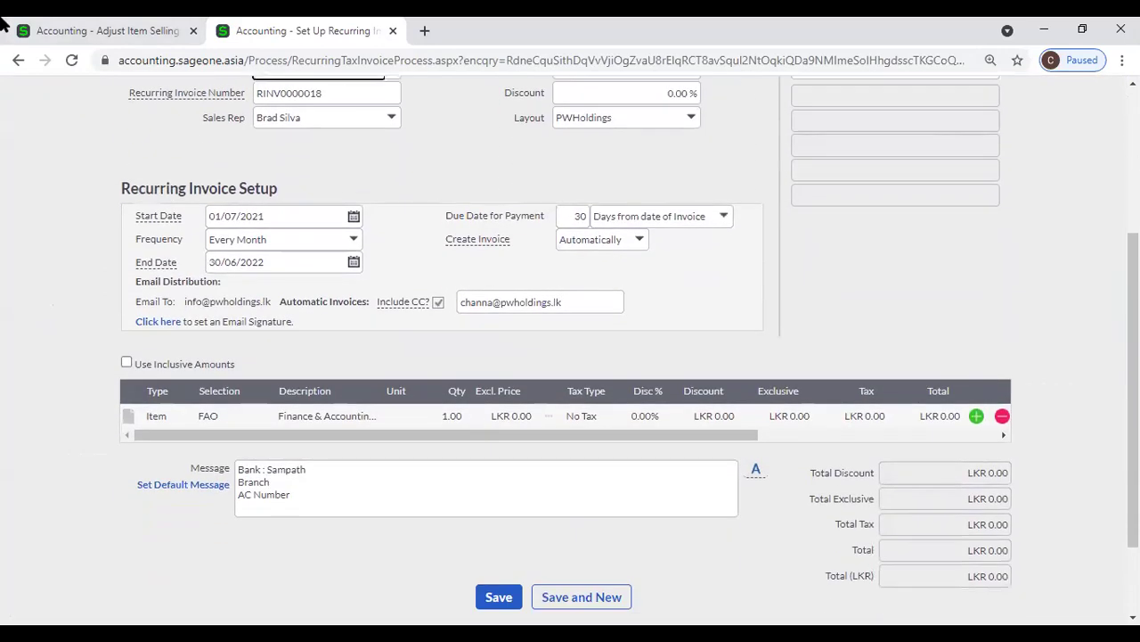
# - Review the recurring invoice update option in the selling price wizard and return the open invoice to the recurring invoices list
pyautogui.click(114, 29)
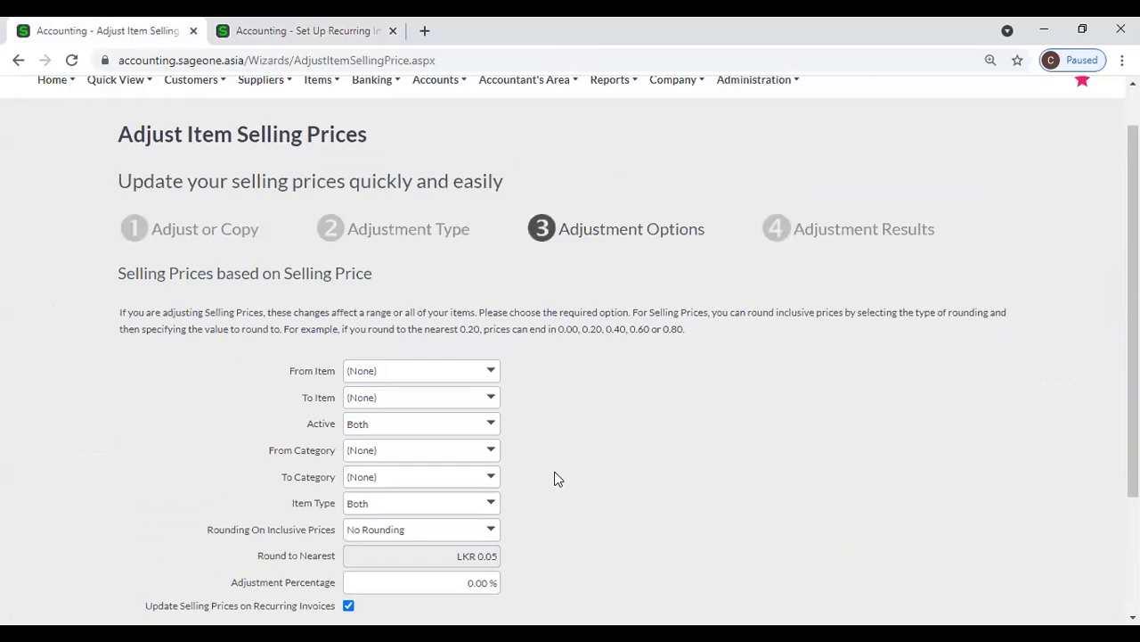
pyautogui.scroll(-2, 555, 480)
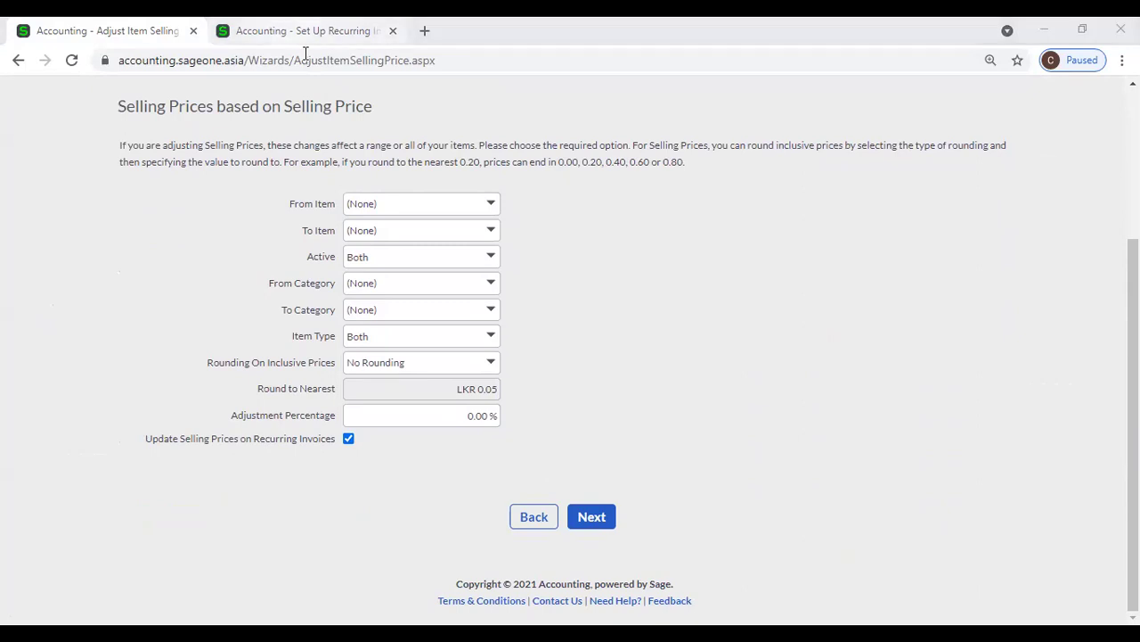
pyautogui.click(227, 32)
pyautogui.click(17, 60)
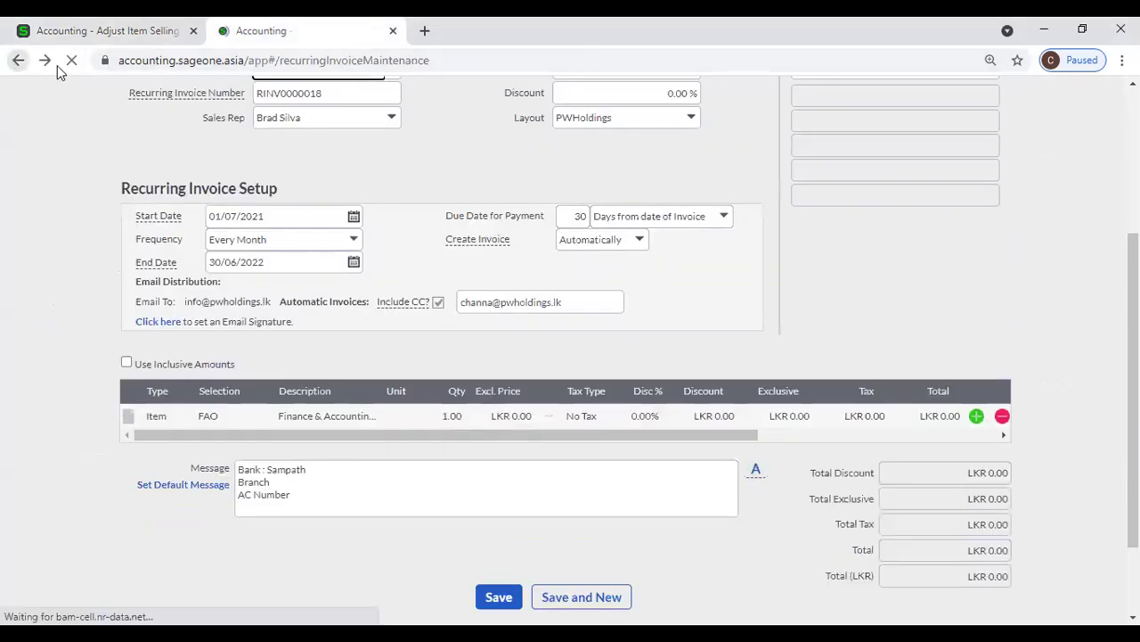
pyautogui.click(79, 33)
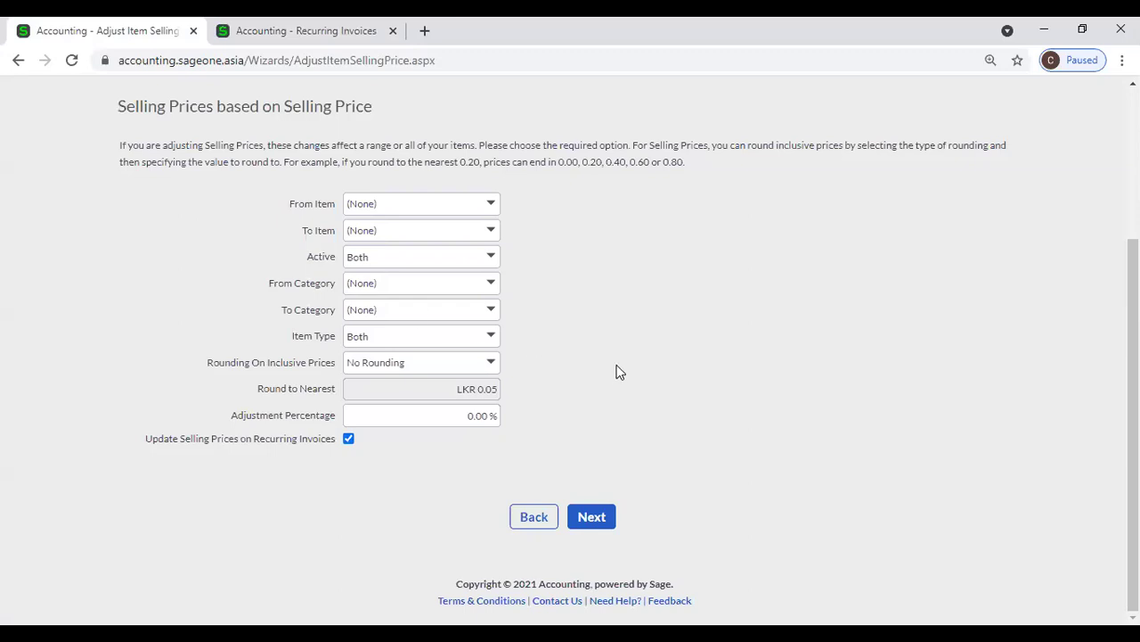
# - Start a new item selling price adjustment using Adjust Selling Prices using Quick Entry Grid
pyautogui.scroll(1, 561, 359)
pyautogui.scroll(2, 412, 153)
pyautogui.moveTo(376, 141)
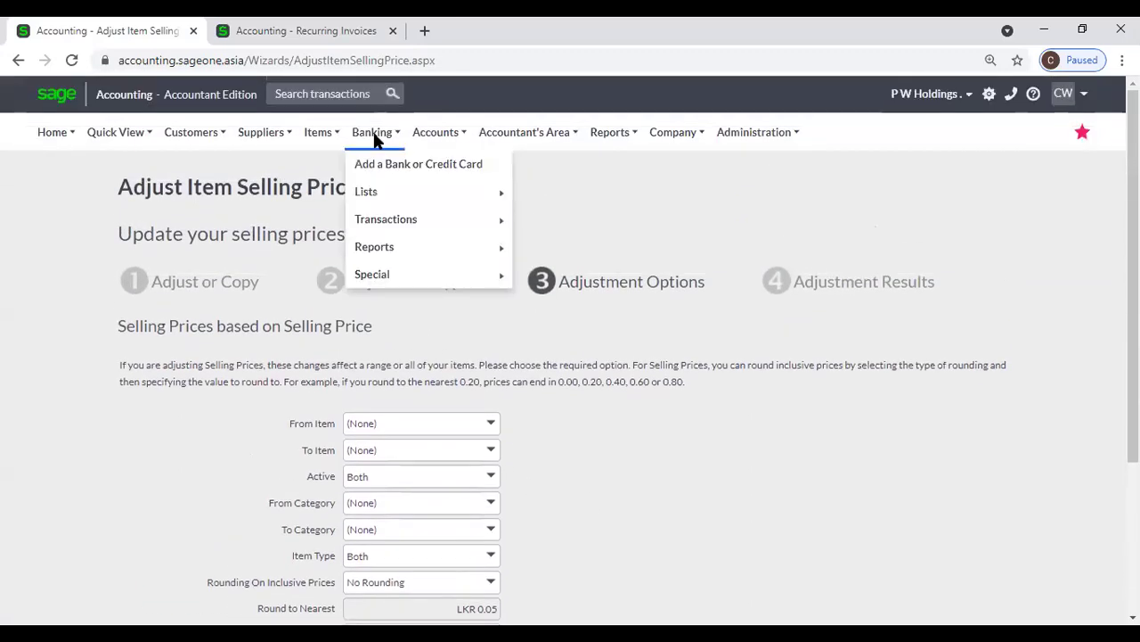
pyautogui.moveTo(321, 134)
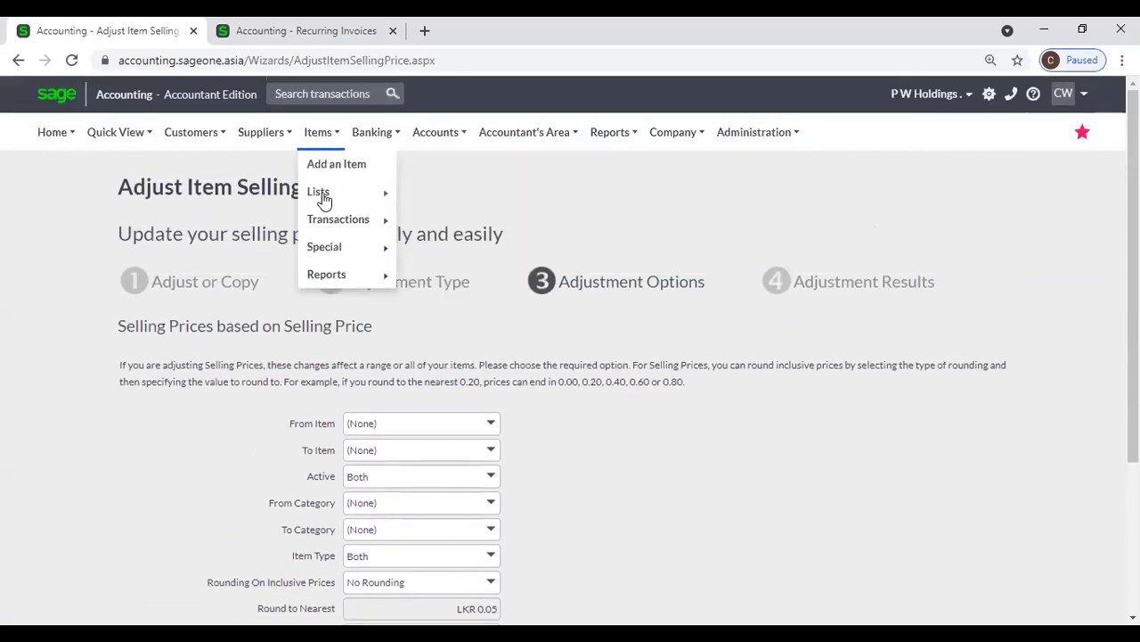
pyautogui.moveTo(327, 222)
pyautogui.click(488, 254)
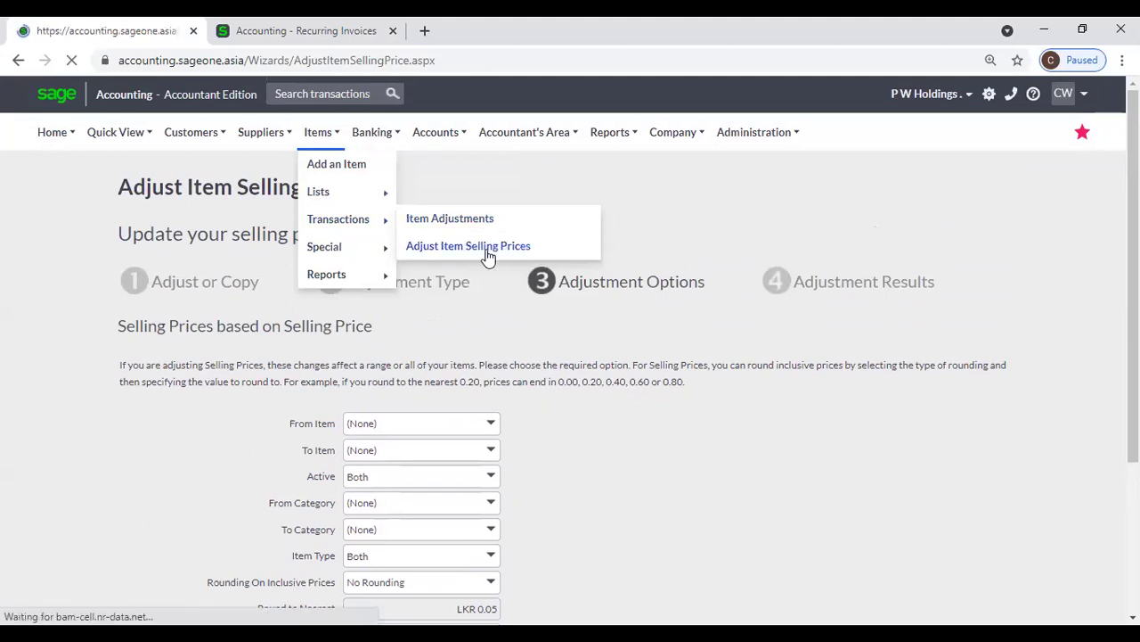
pyautogui.click(159, 388)
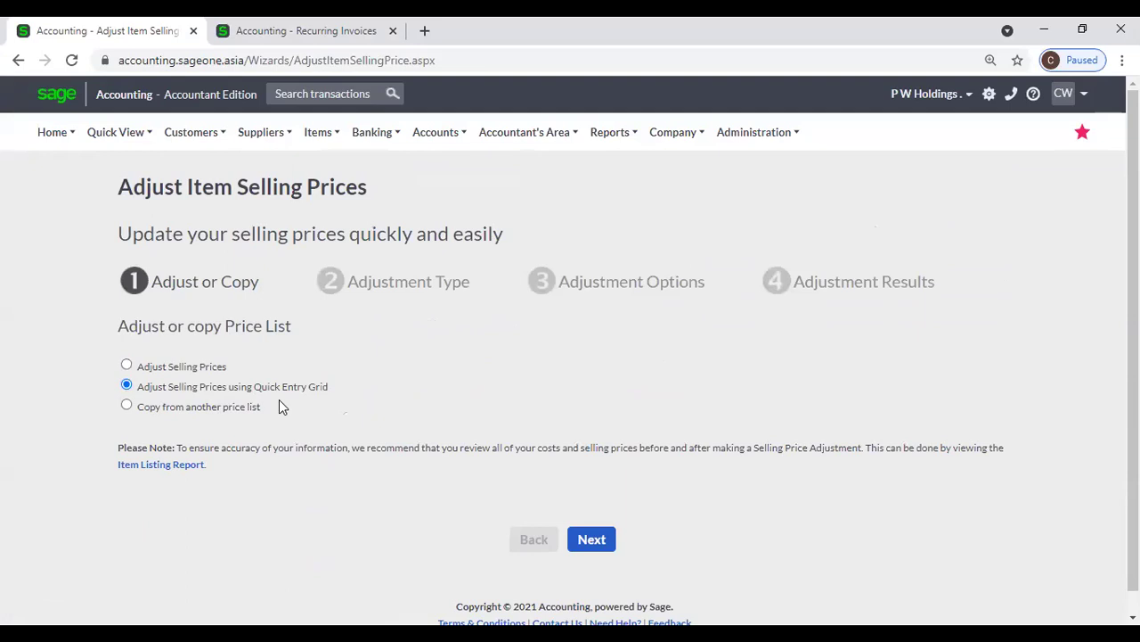
pyautogui.click(591, 541)
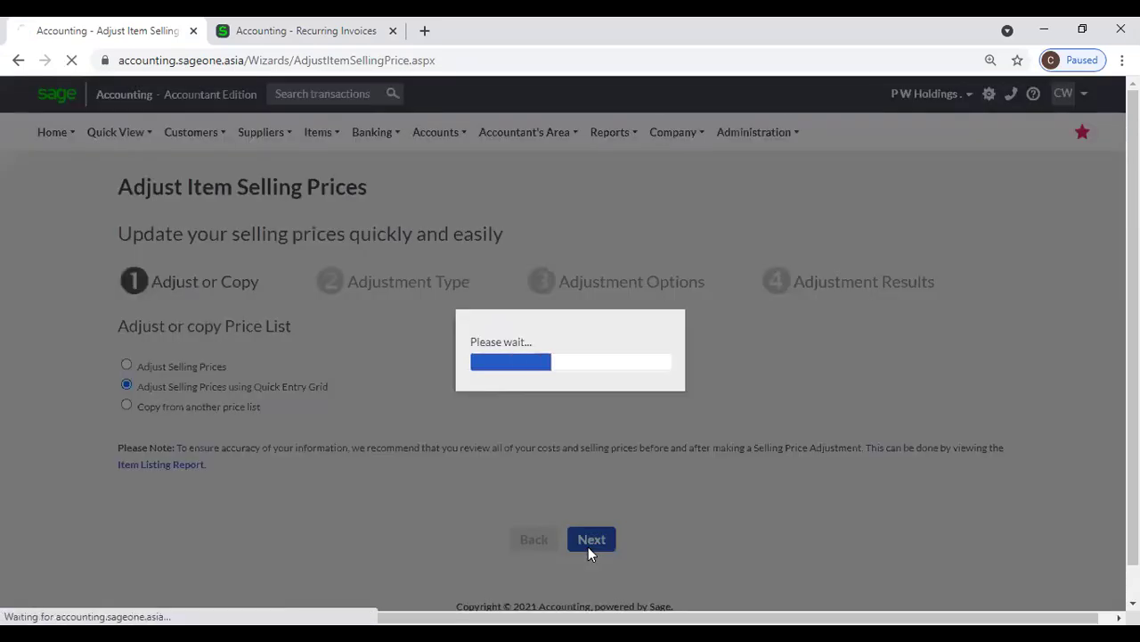
# - Limit the adjustment to item 001 and choose Adjust Prices by % with an Adjustment Percentage of 10%
pyautogui.scroll(-2, 593, 460)
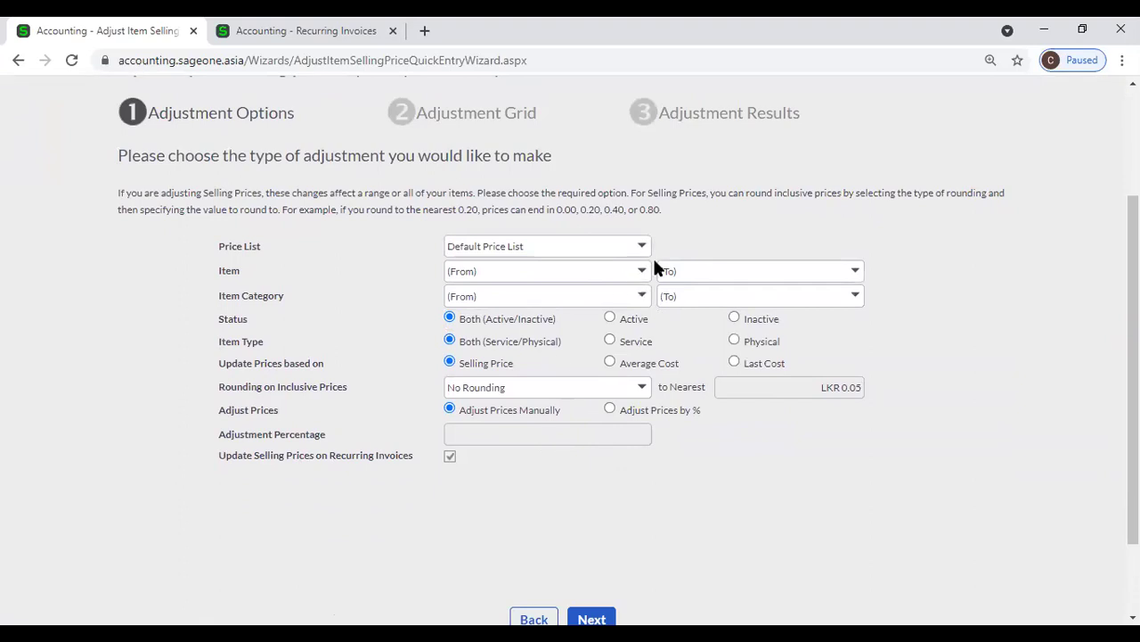
pyautogui.click(646, 270)
pyautogui.click(538, 331)
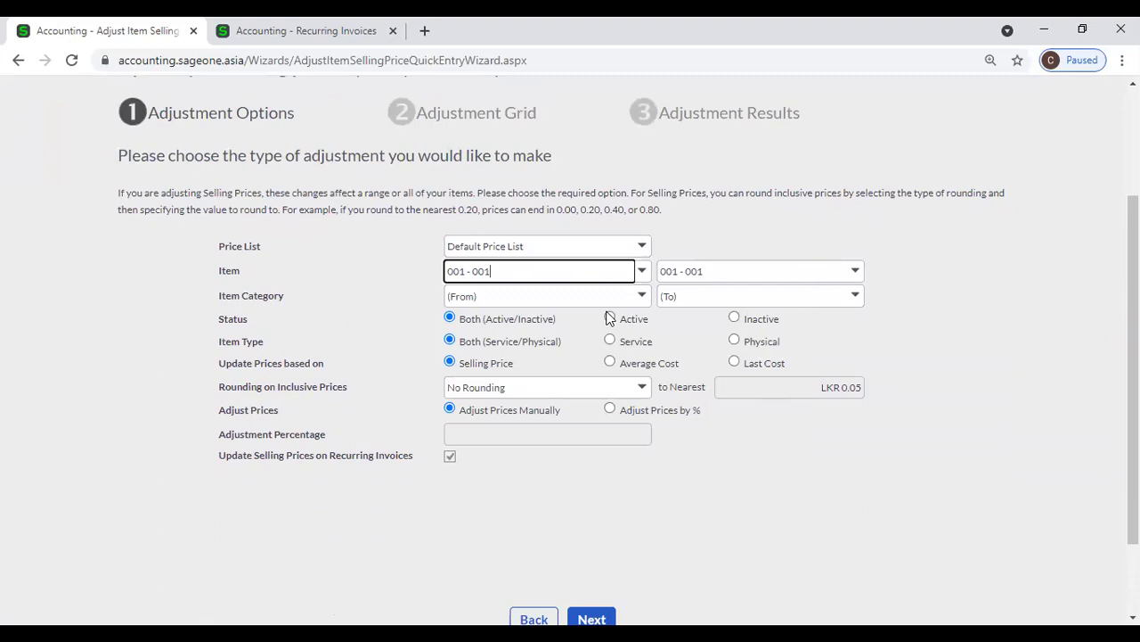
pyautogui.scroll(-1, 603, 526)
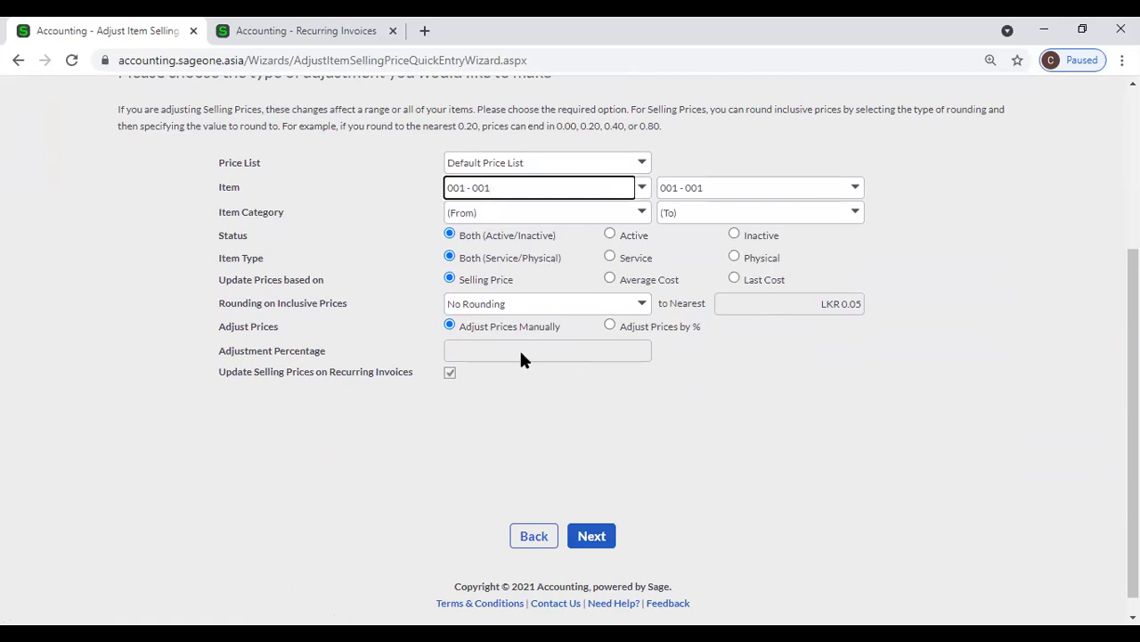
pyautogui.click(473, 333)
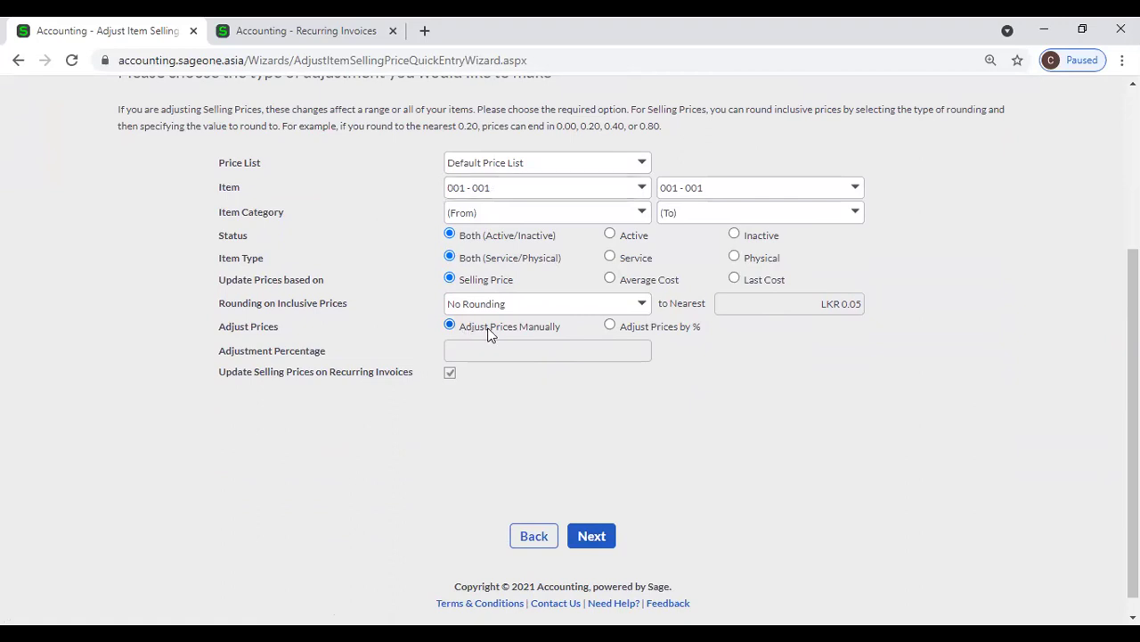
pyautogui.click(672, 330)
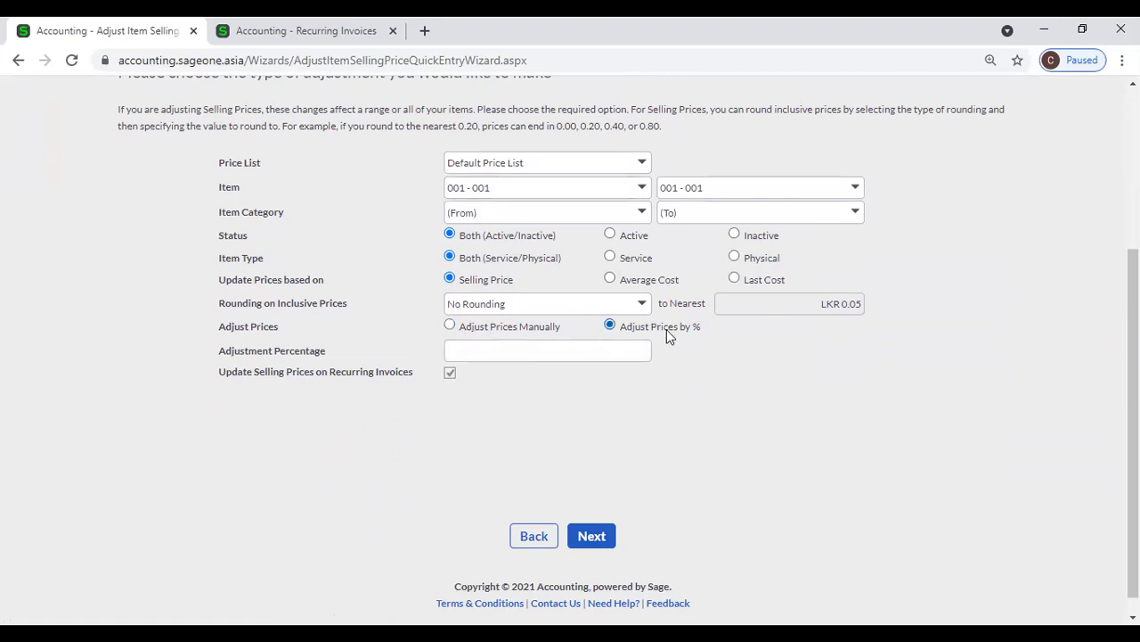
pyautogui.click(516, 333)
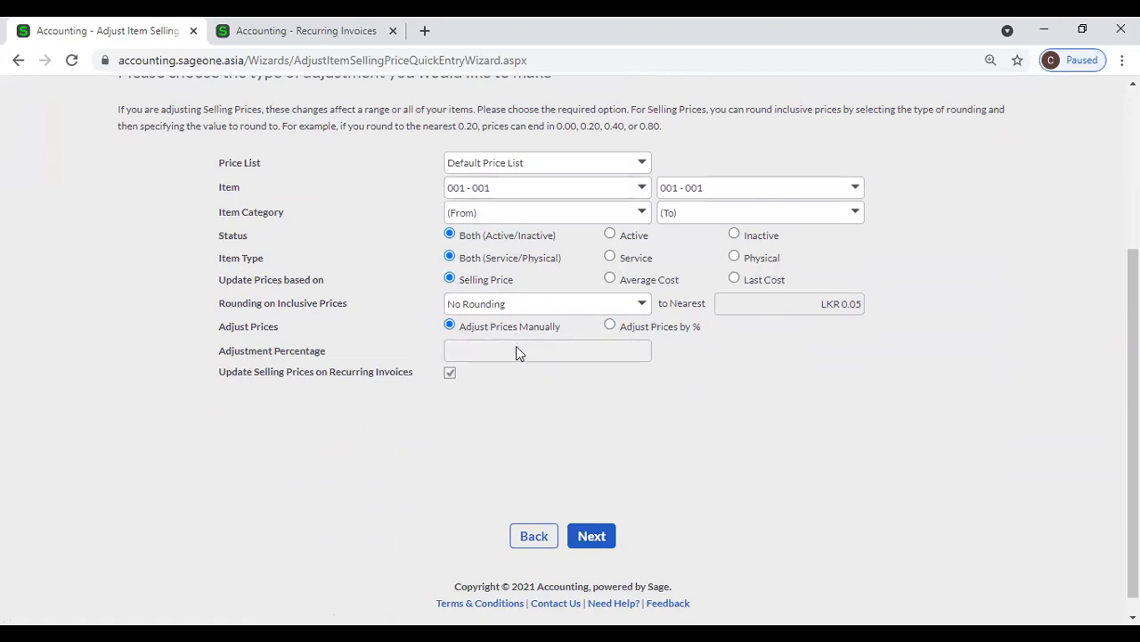
pyautogui.click(675, 326)
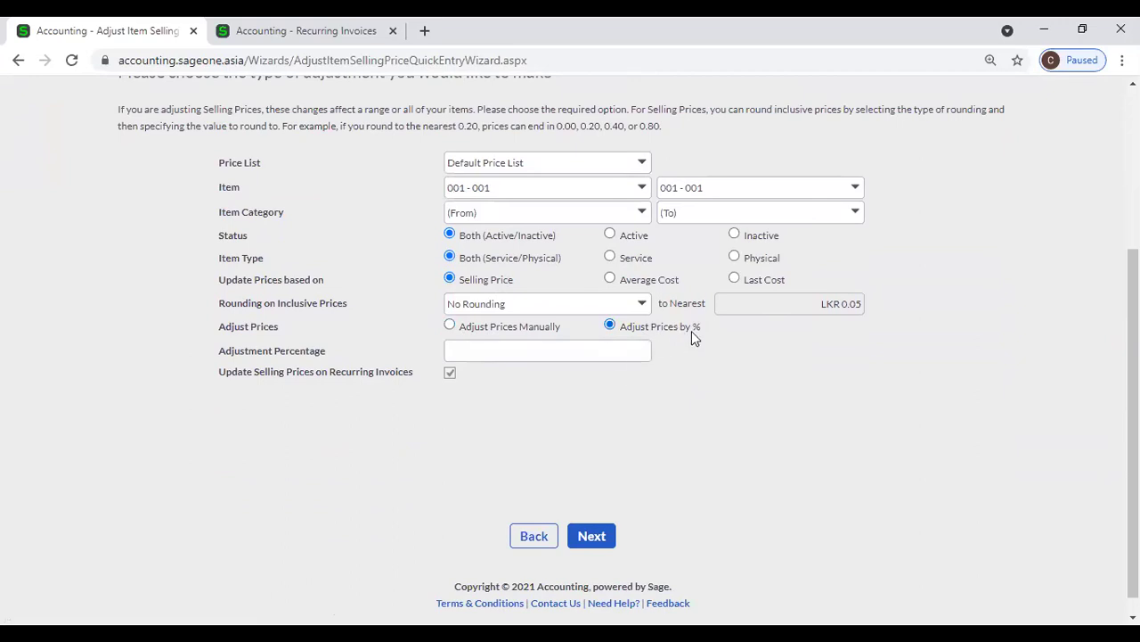
pyautogui.click(609, 348)
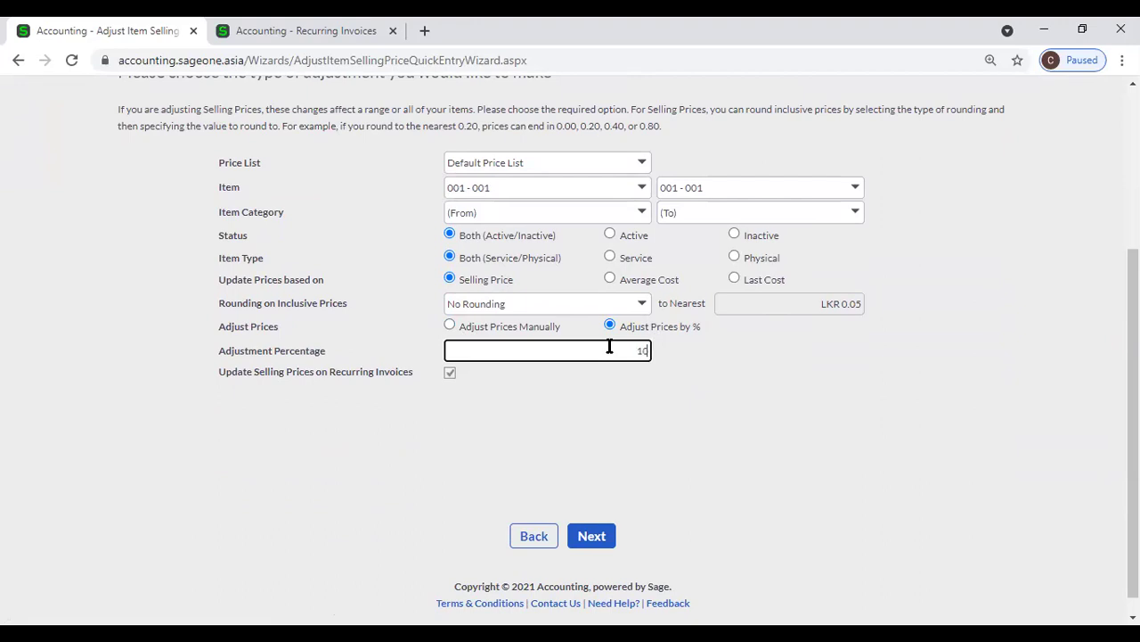
pyautogui.click(646, 429)
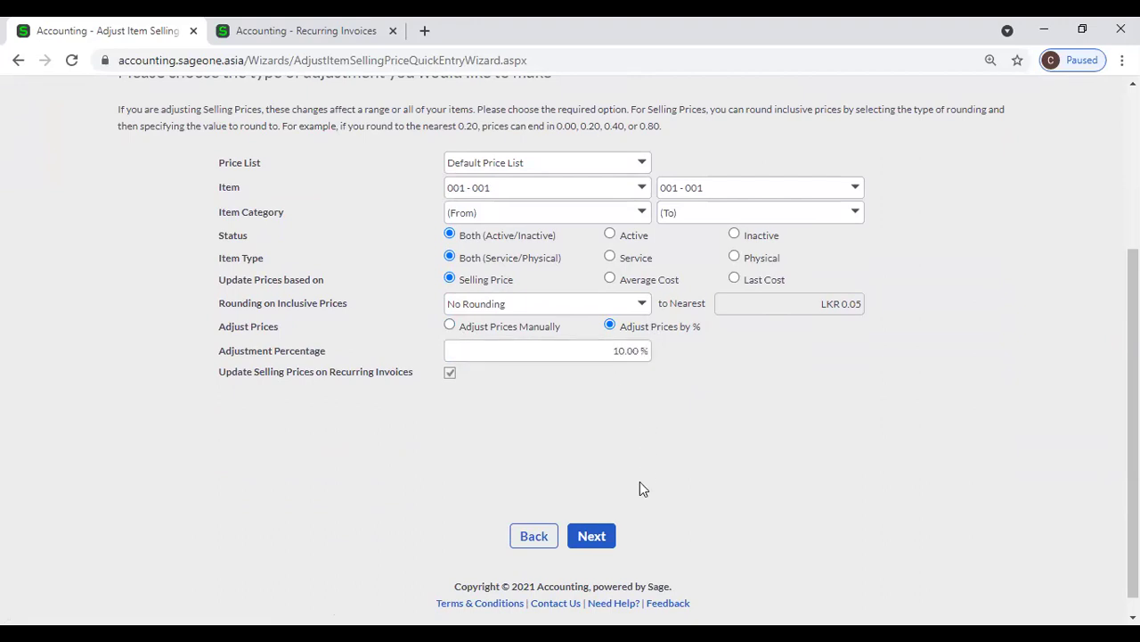
# - Load the adjustment grid for item 001 and examine the New Excl. price and the new gross profit percentage
pyautogui.click(600, 535)
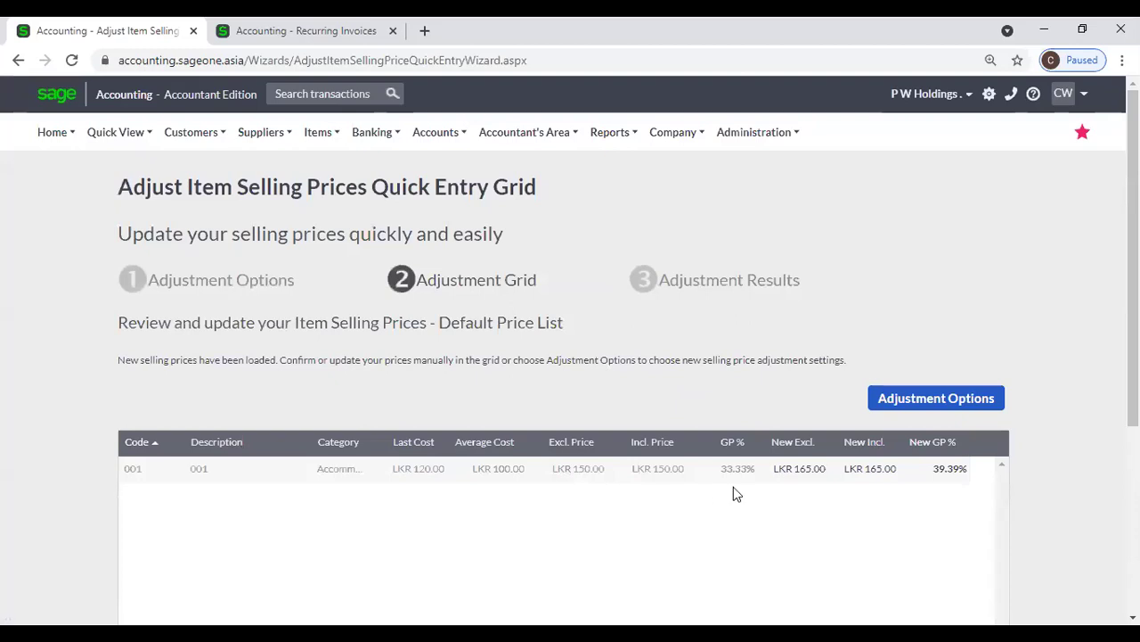
pyautogui.click(801, 471)
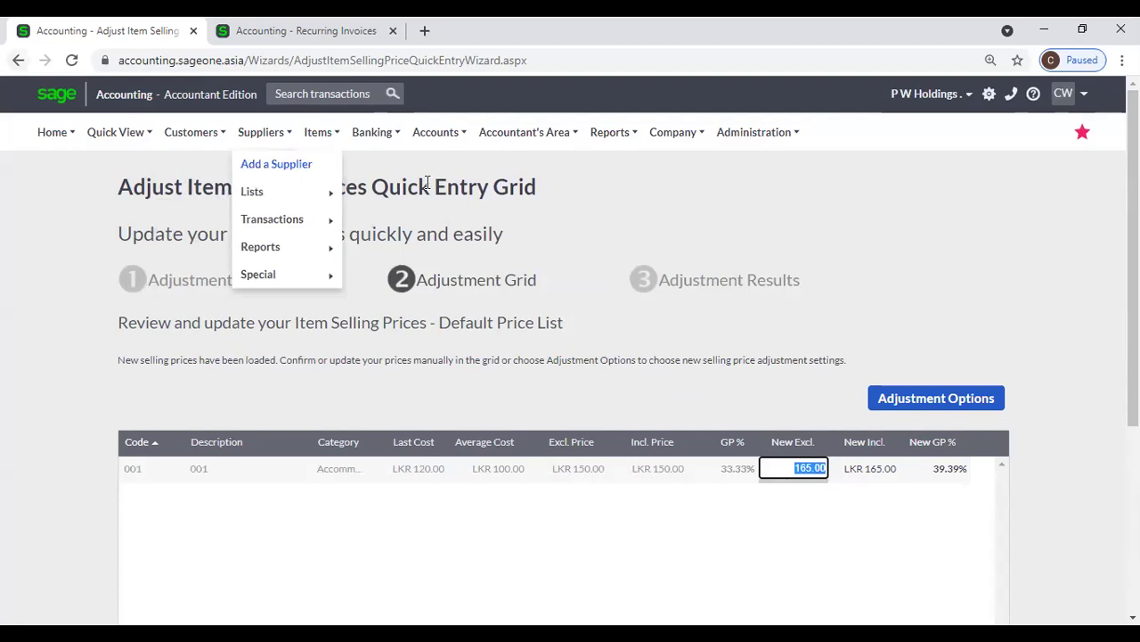
pyautogui.scroll(-3, 466, 229)
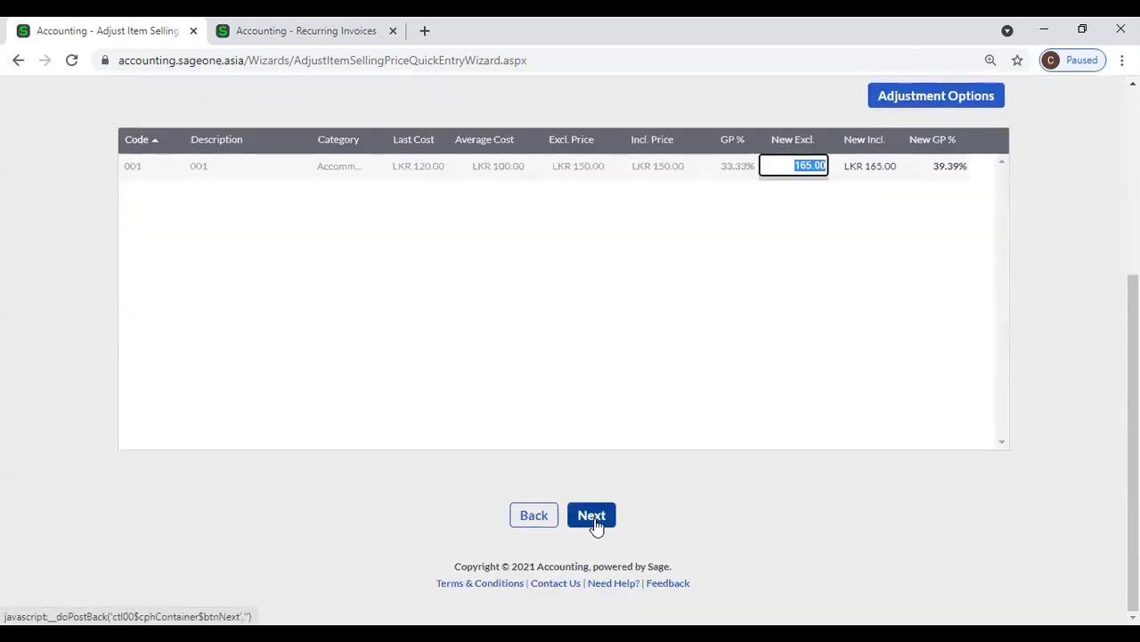
pyautogui.scroll(2, 655, 428)
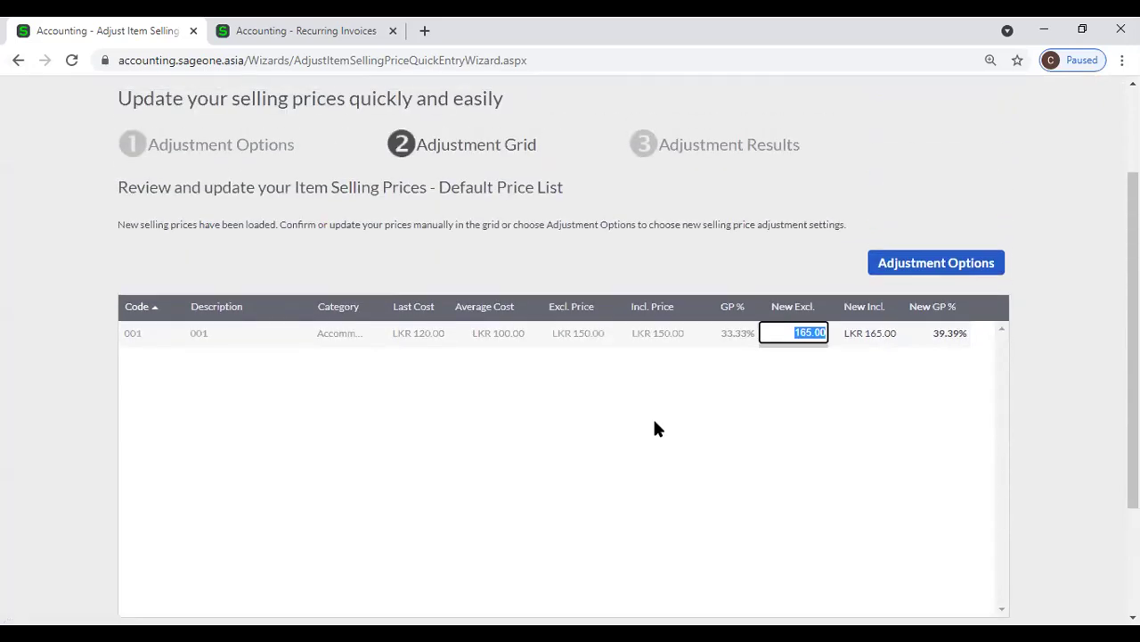
pyautogui.scroll(2, 655, 428)
# - Abandon the percentage adjustment and restart the selling price wizard with the Quick Entry Grid option
pyautogui.moveTo(329, 130)
pyautogui.moveTo(336, 222)
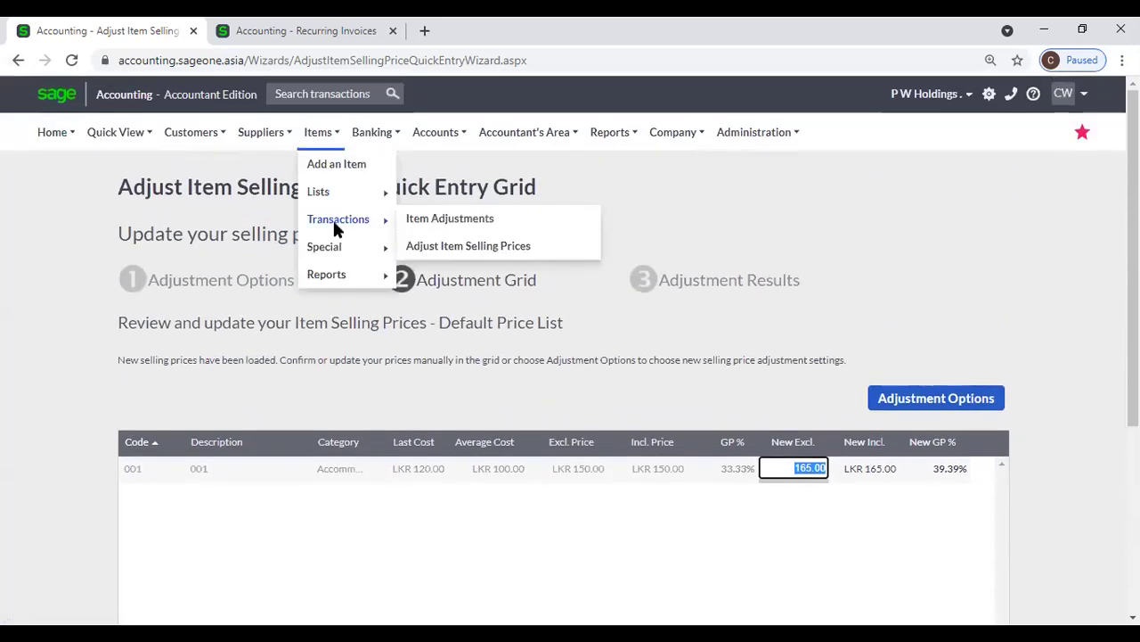
pyautogui.click(442, 249)
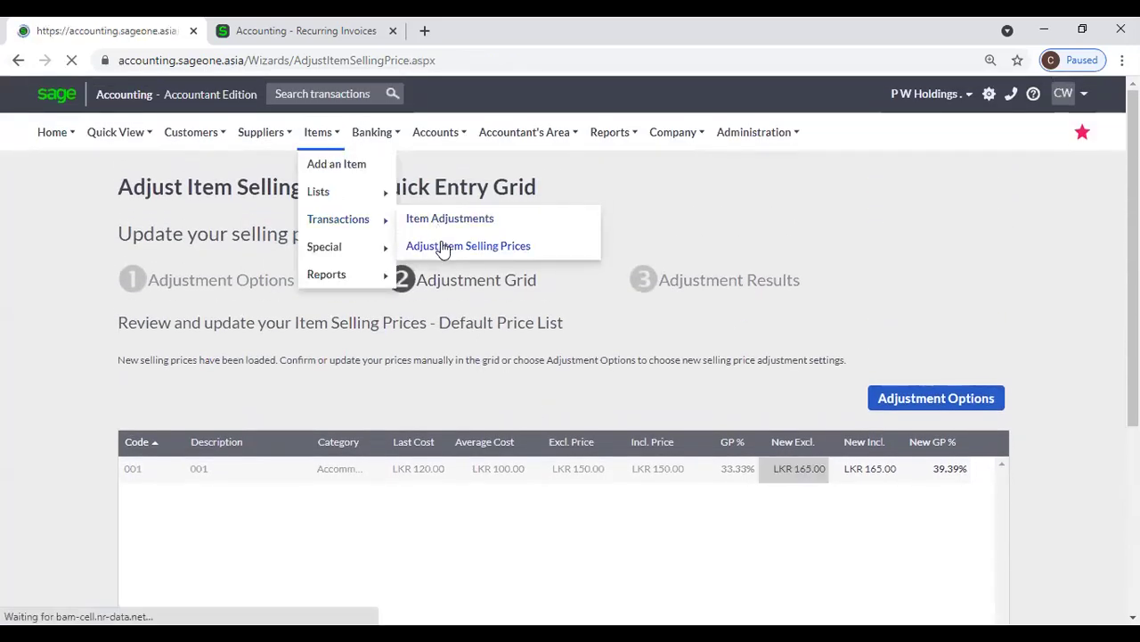
pyautogui.click(273, 387)
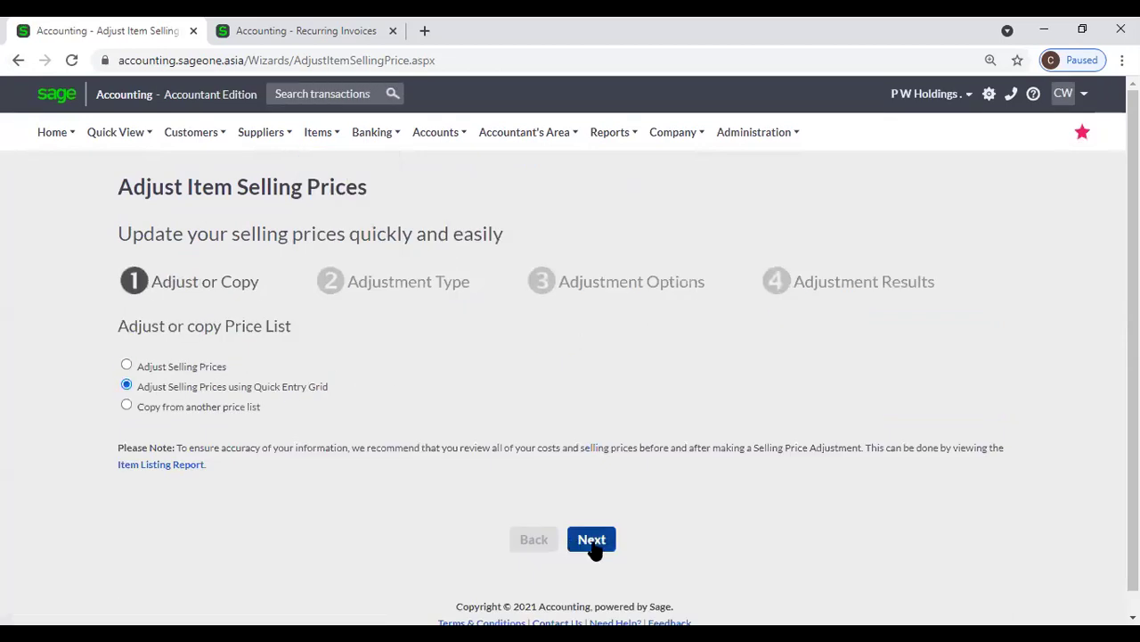
pyautogui.click(593, 541)
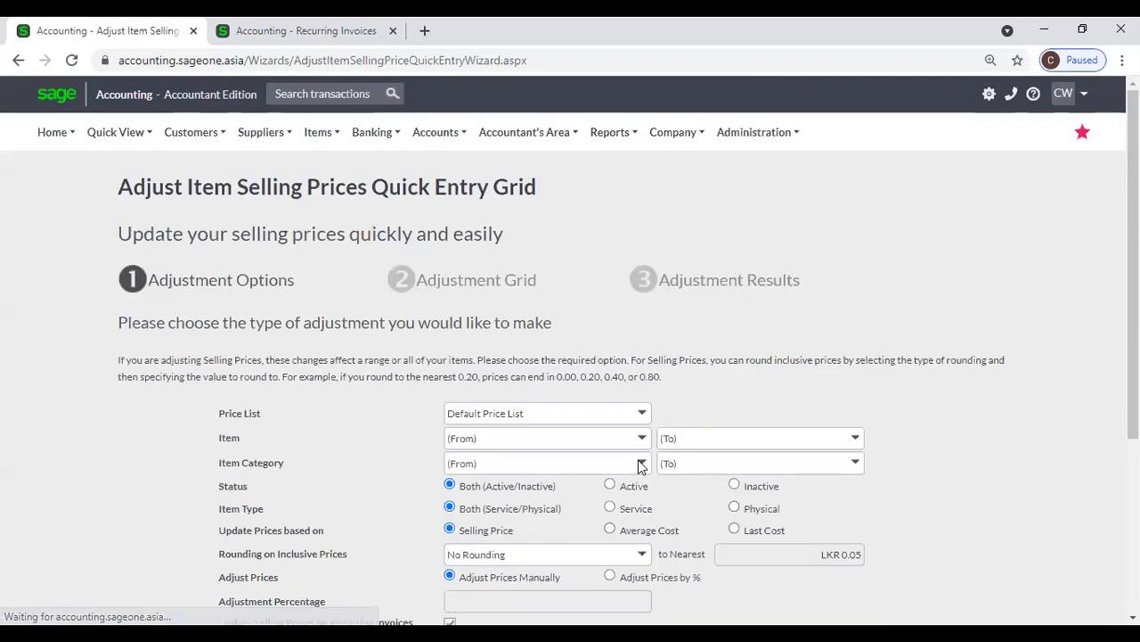
# - Load item 001 into the adjustment grid with Adjust Prices Manually selected, and go back to the adjustment options
pyautogui.scroll(-3, 633, 461)
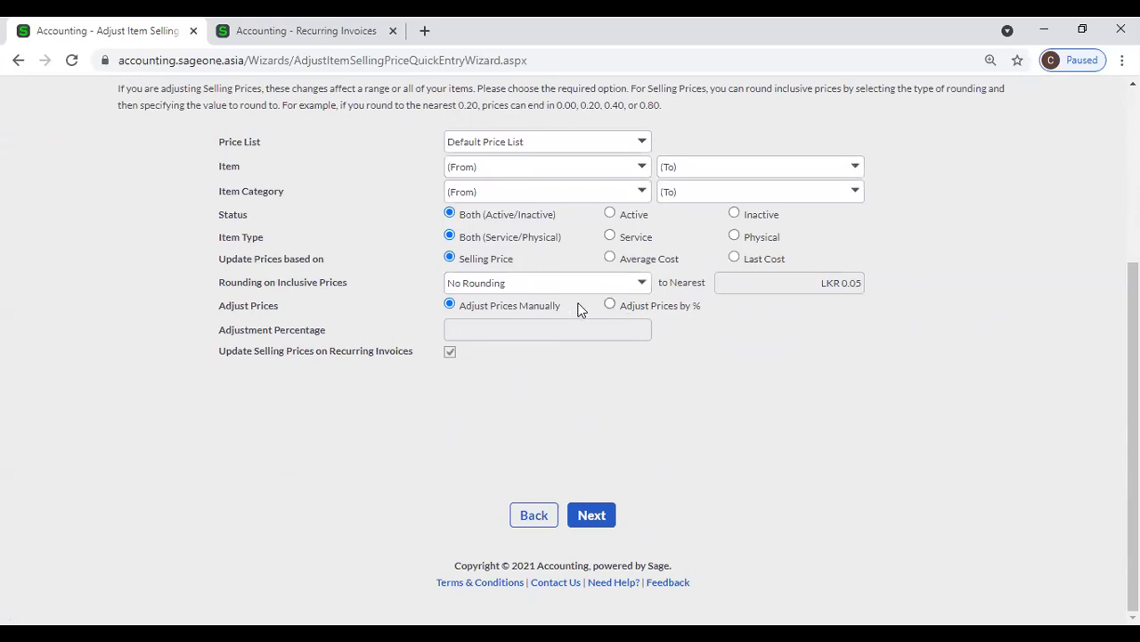
pyautogui.click(629, 168)
pyautogui.click(490, 230)
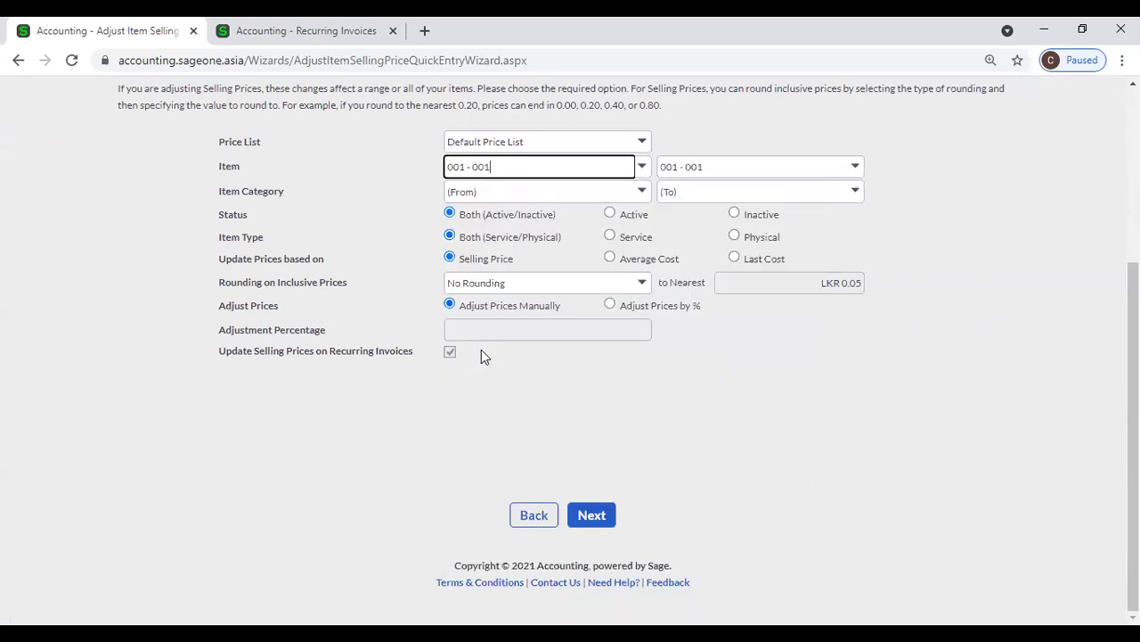
pyautogui.click(591, 514)
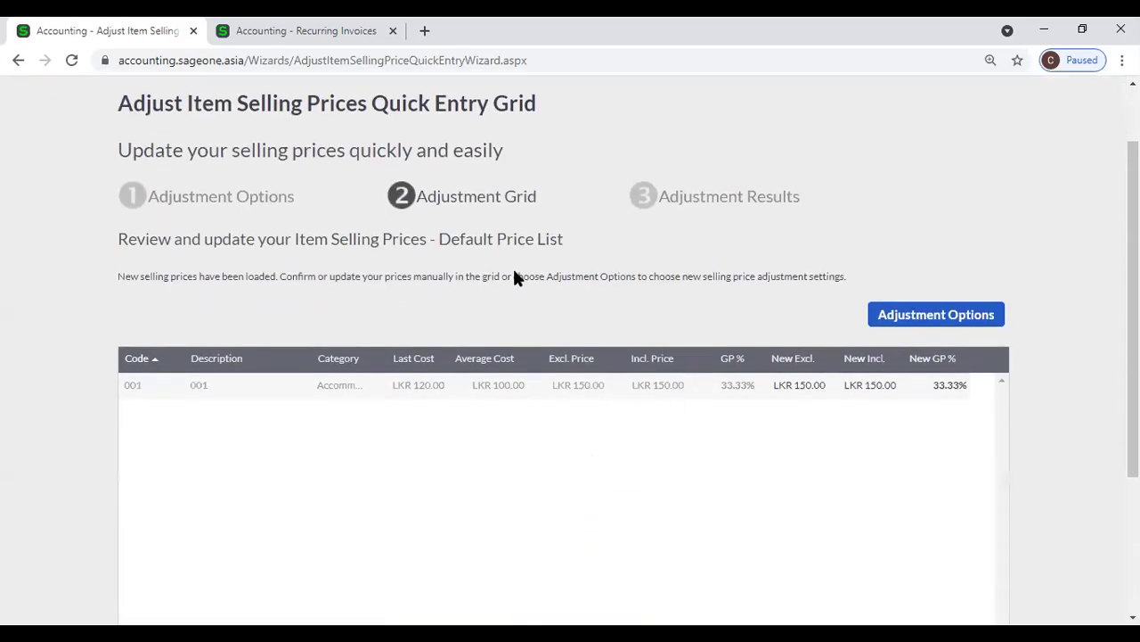
pyautogui.click(18, 61)
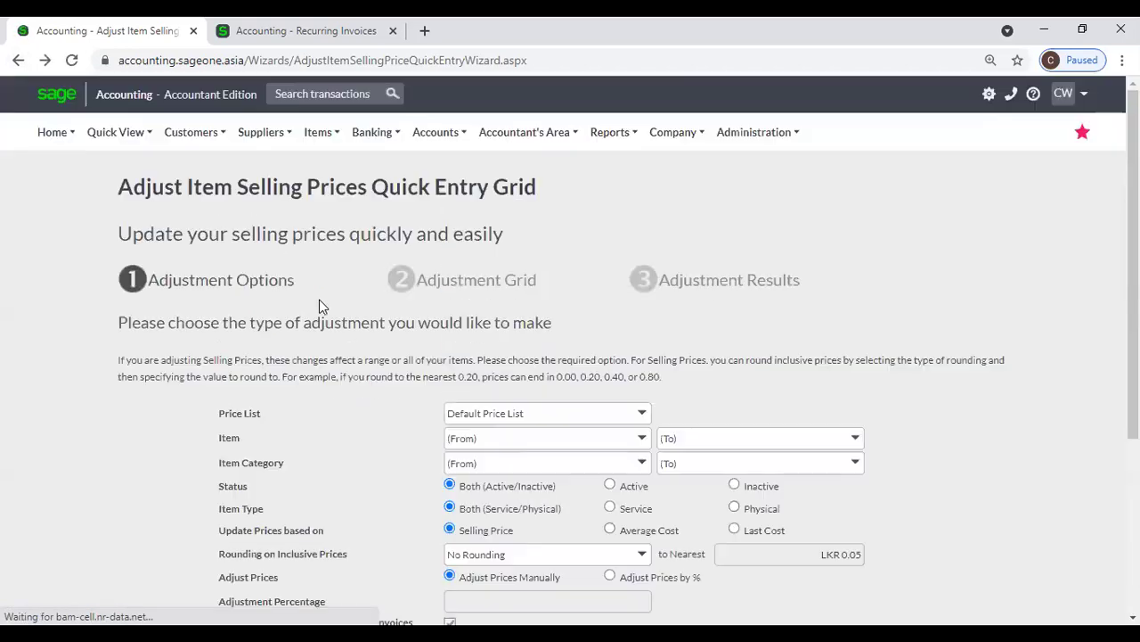
pyautogui.scroll(-3, 606, 438)
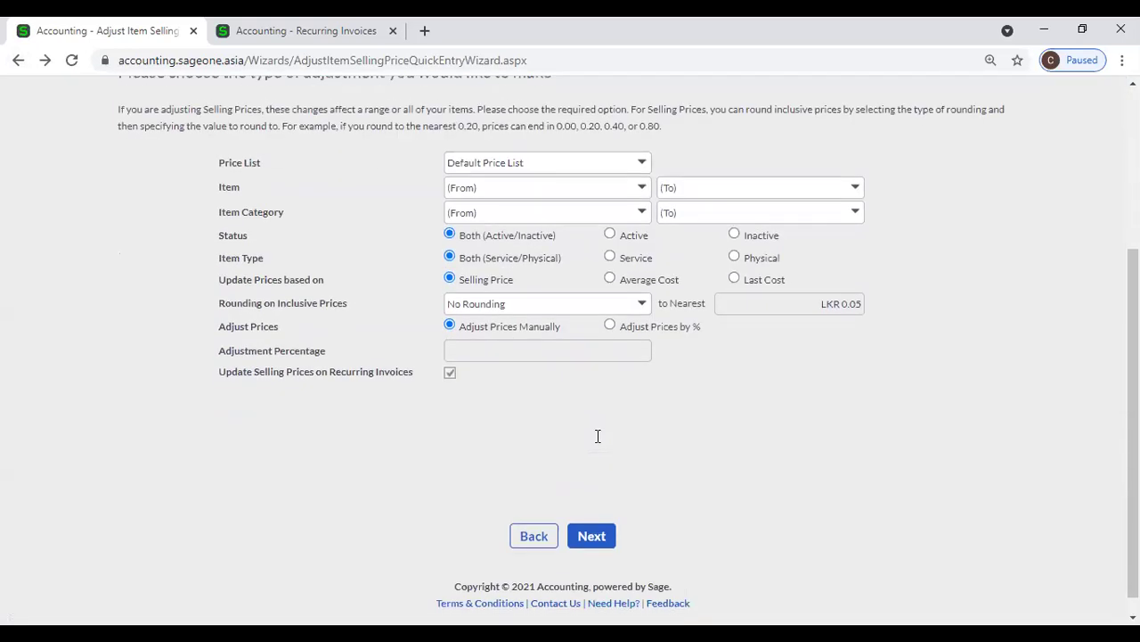
# - Load all items of the Default Price List into the adjustment grid and enter 150.00 as item 001's New Excl. price
pyautogui.click(589, 533)
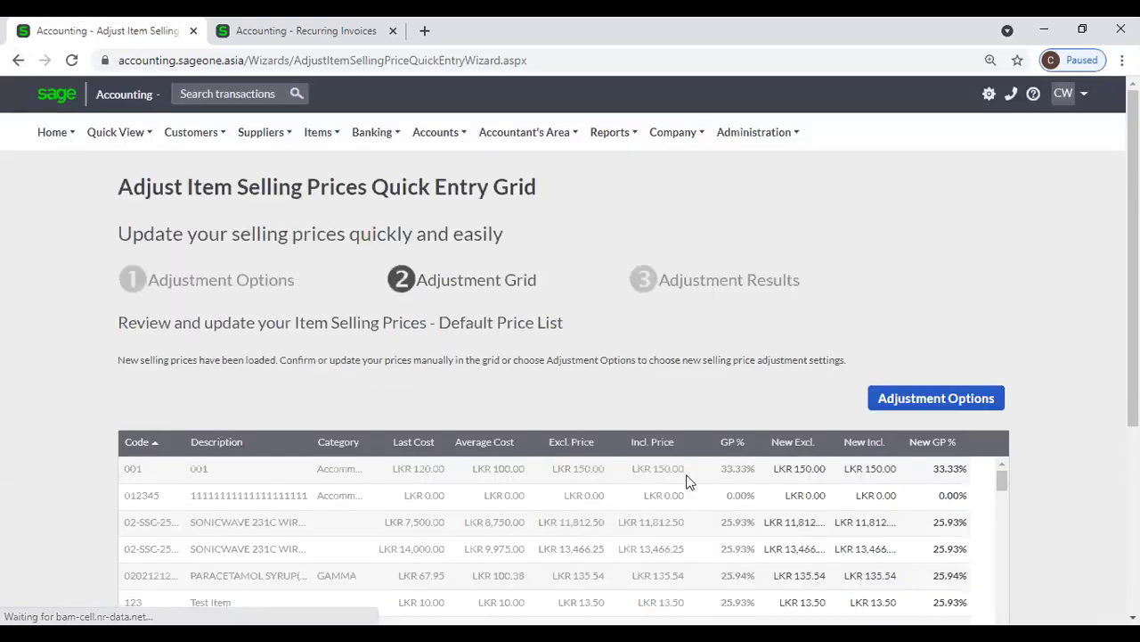
pyautogui.scroll(-5, 686, 482)
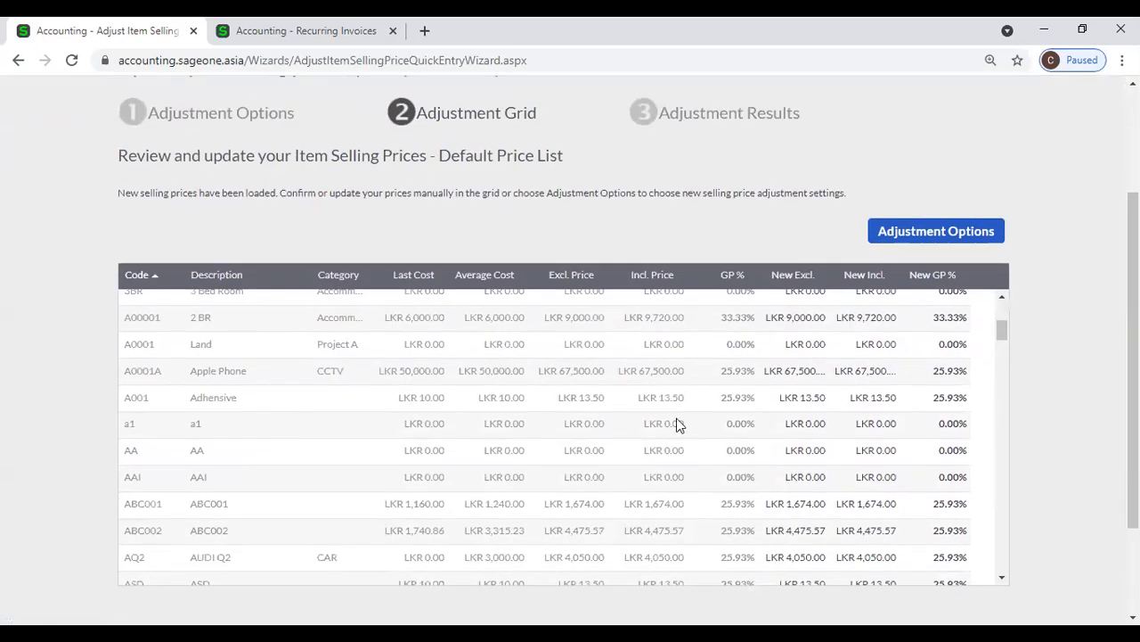
pyautogui.scroll(3, 757, 428)
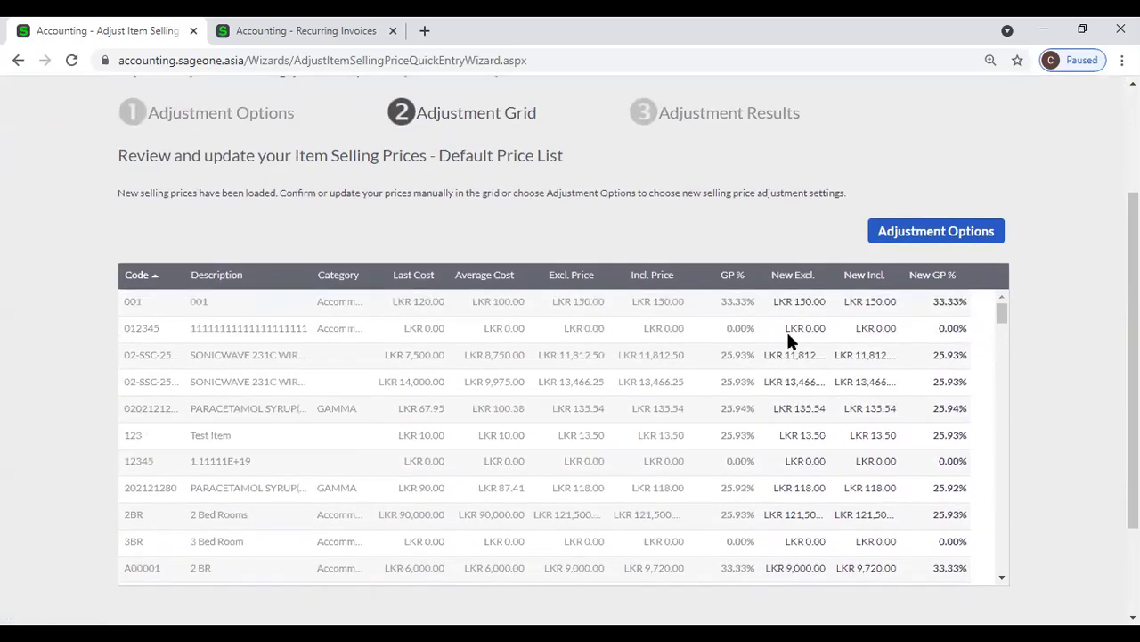
pyautogui.scroll(3, 785, 329)
pyautogui.click(802, 467)
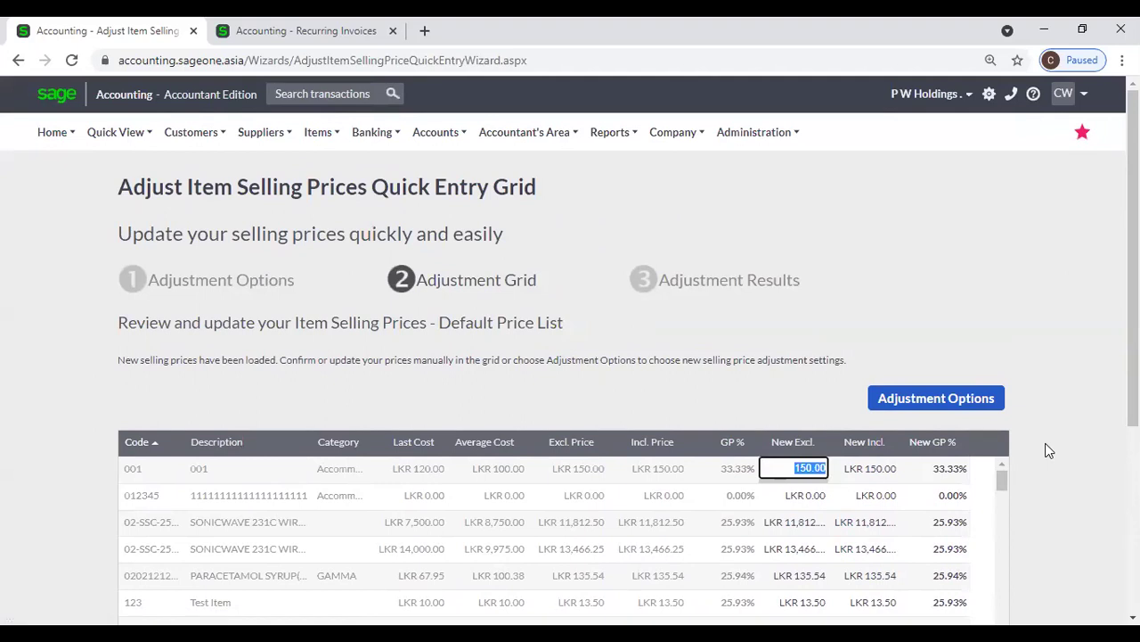
pyautogui.write('15')
pyautogui.press('Tab')
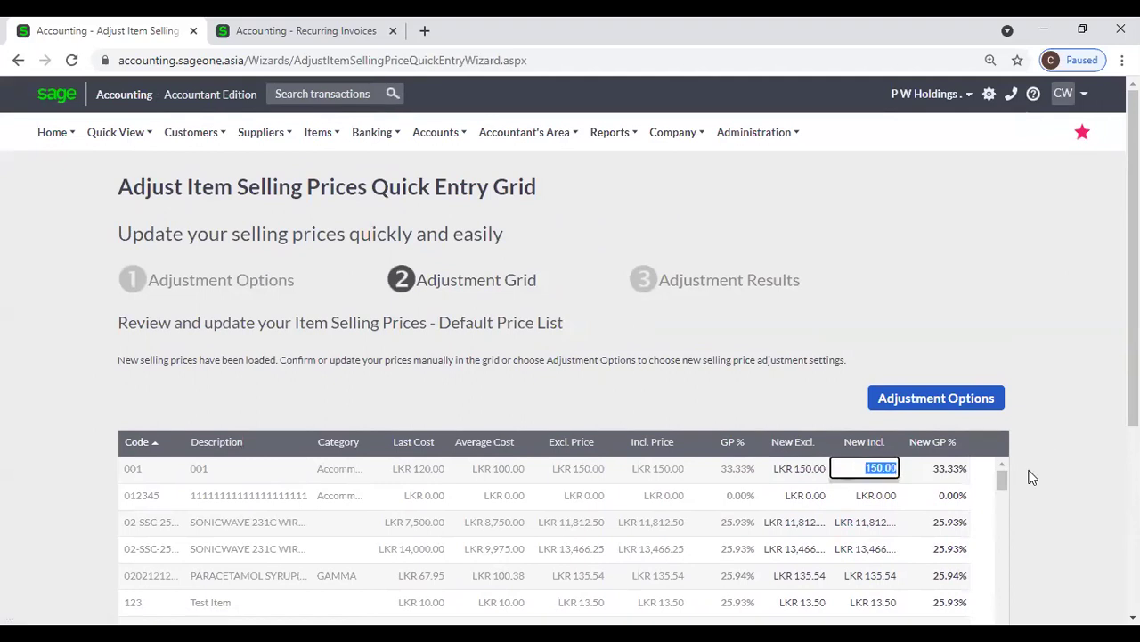
# - Set the New Excl. price of item 012345 to 100.00 and open the New Excl. price of the item below
pyautogui.scroll(-2, 953, 505)
pyautogui.click(804, 326)
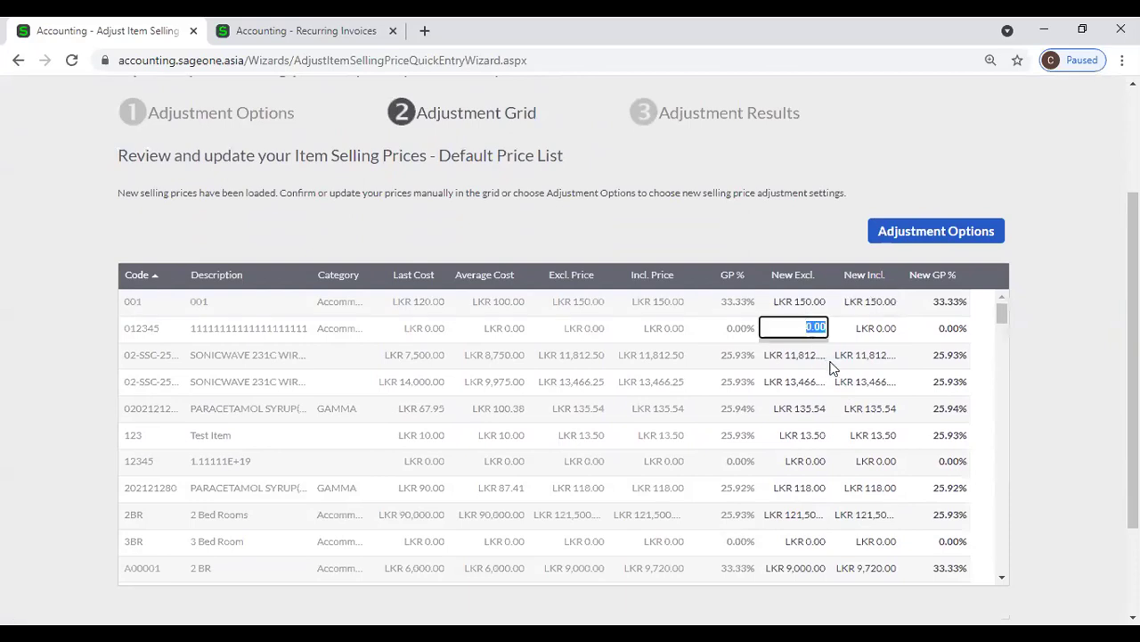
pyautogui.write('1')
pyautogui.press('Tab')
pyautogui.click(779, 360)
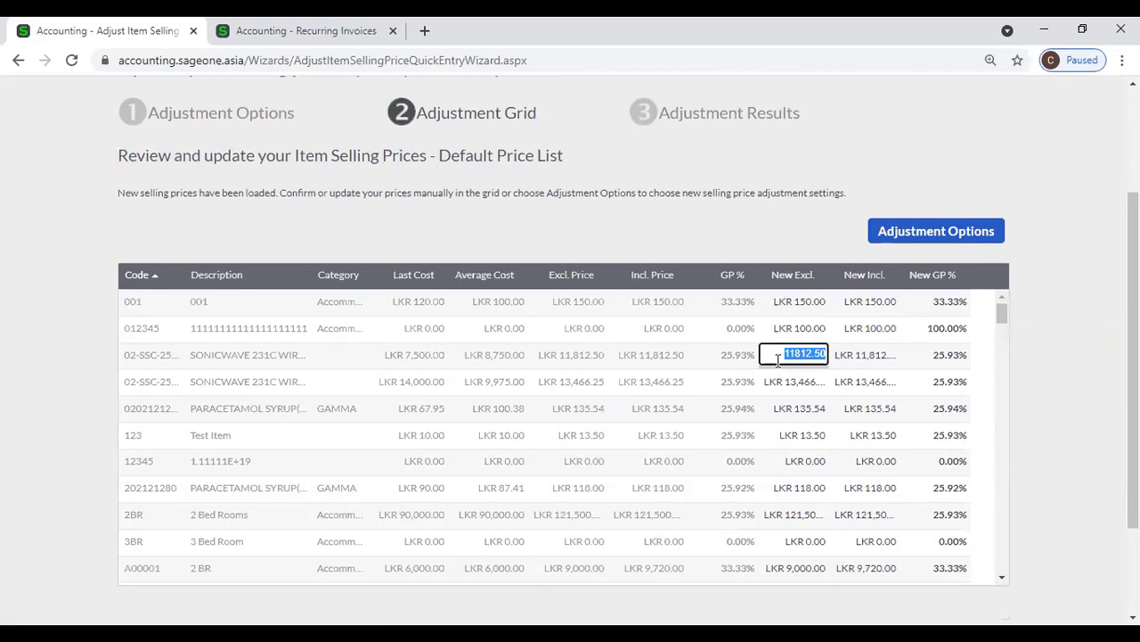
# - Review the other items in the adjustment grid and return to the adjustment options
pyautogui.scroll(-3, 773, 400)
pyautogui.scroll(-2, 675, 562)
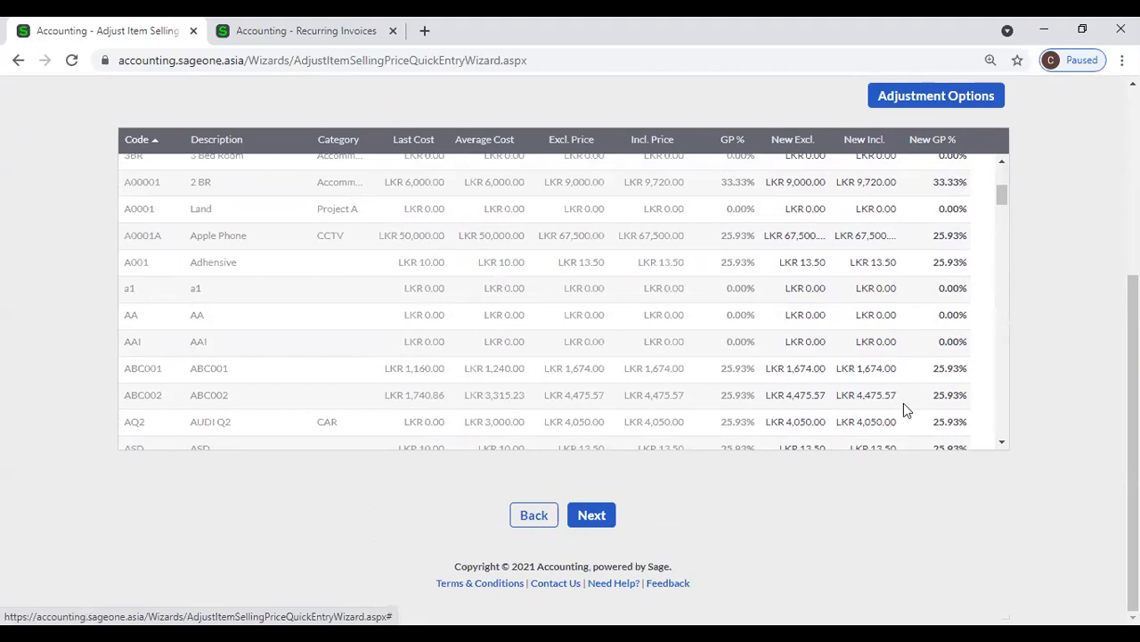
pyautogui.scroll(2, 904, 404)
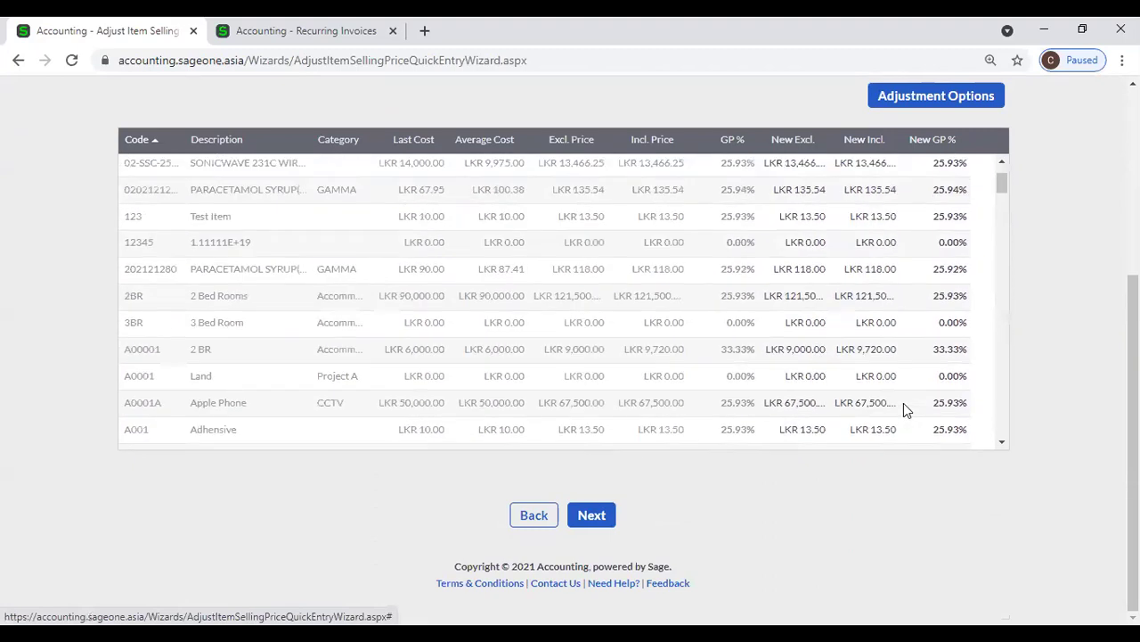
pyautogui.click(17, 60)
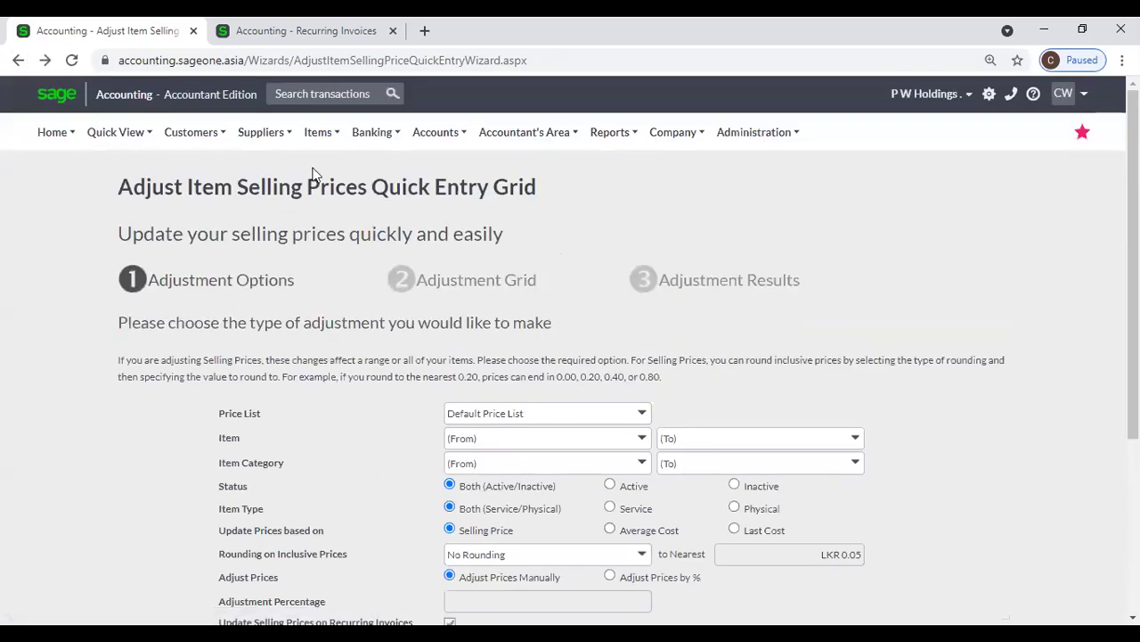
# - Restart the item selling price wizard with the Copy from another price list option
pyautogui.moveTo(319, 134)
pyautogui.moveTo(321, 223)
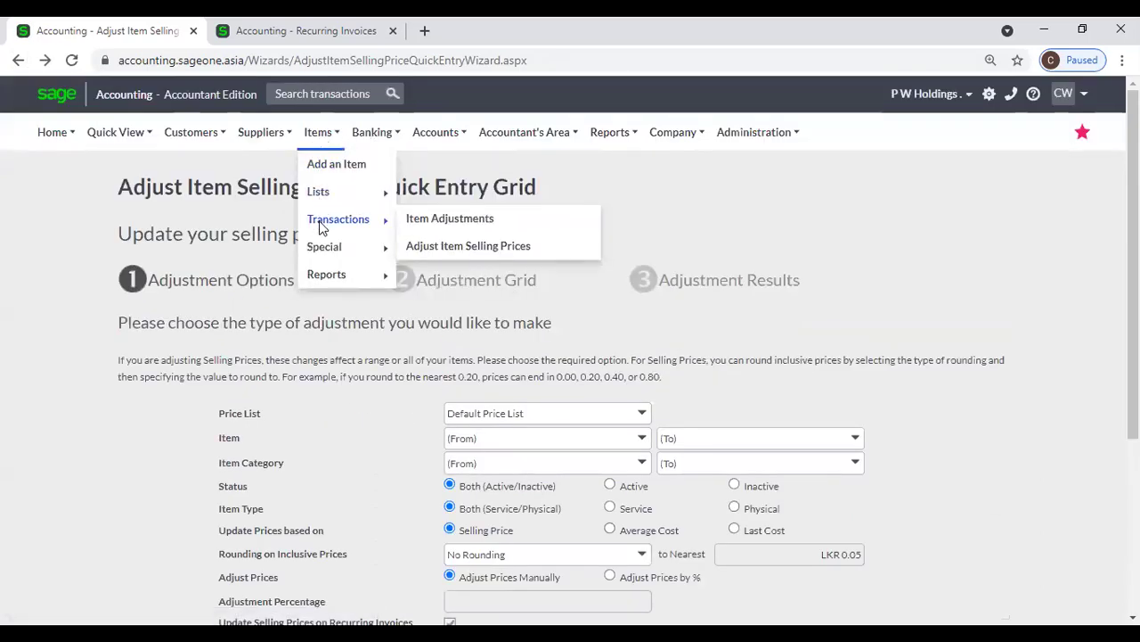
pyautogui.click(467, 253)
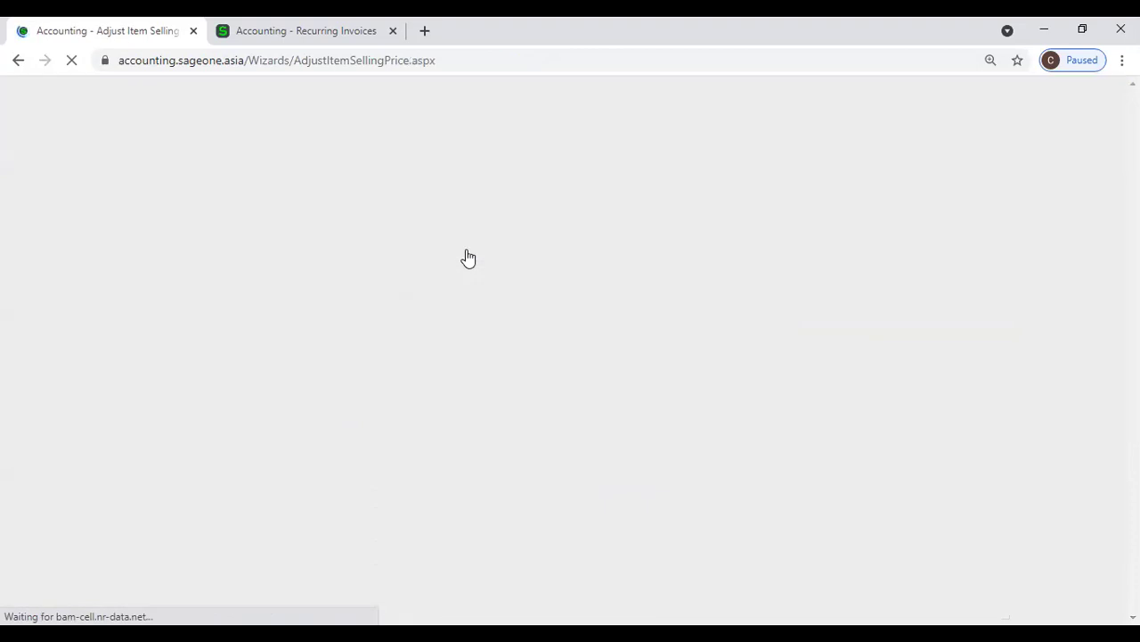
pyautogui.click(234, 406)
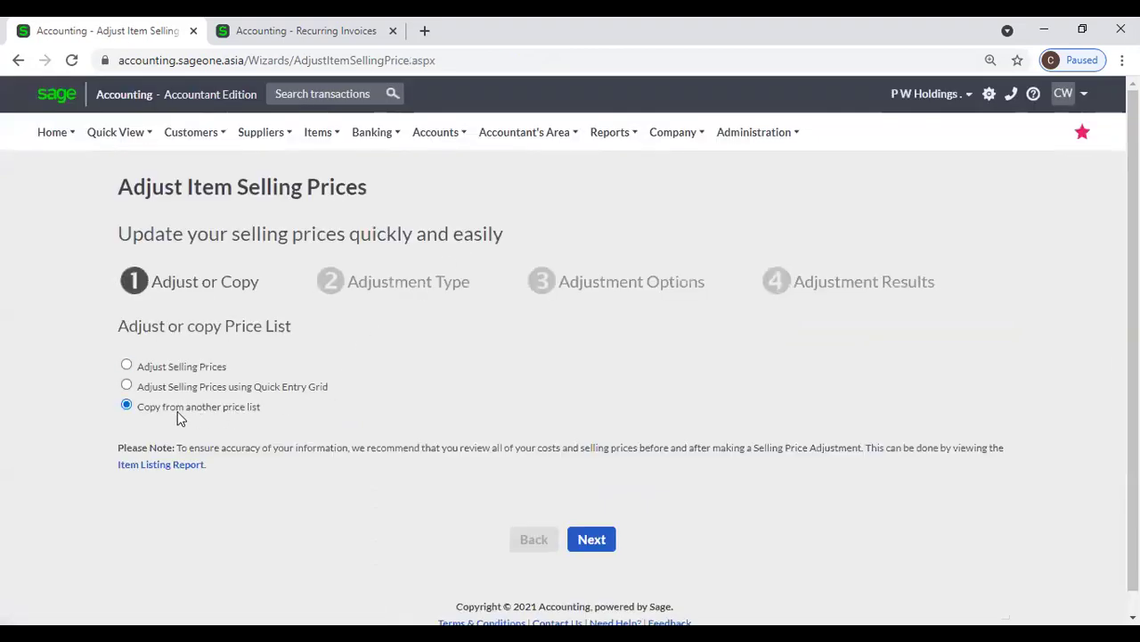
pyautogui.click(608, 541)
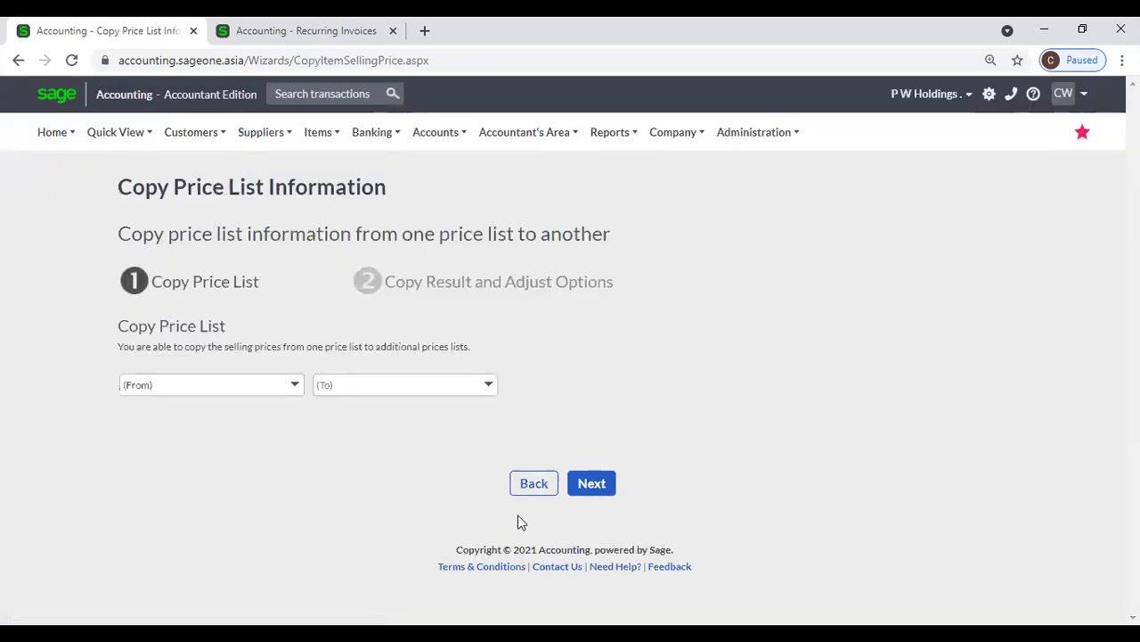
# - Copy the selling prices from the Default Price List to the Student Price List and continue to adjusting selling prices
pyautogui.click(294, 390)
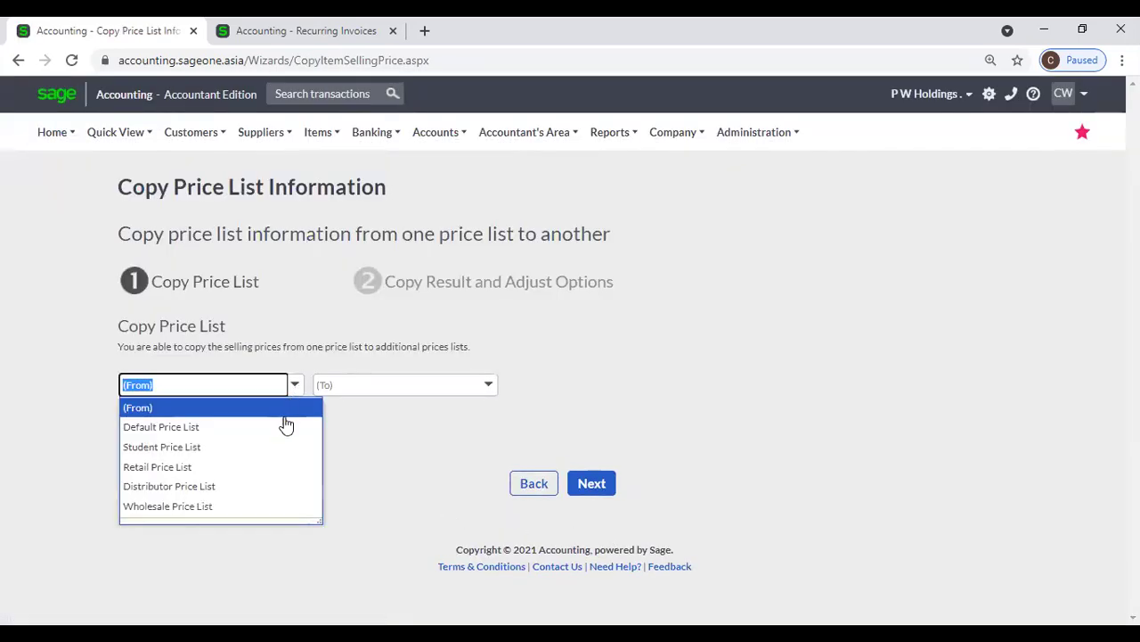
pyautogui.click(285, 425)
pyautogui.click(487, 386)
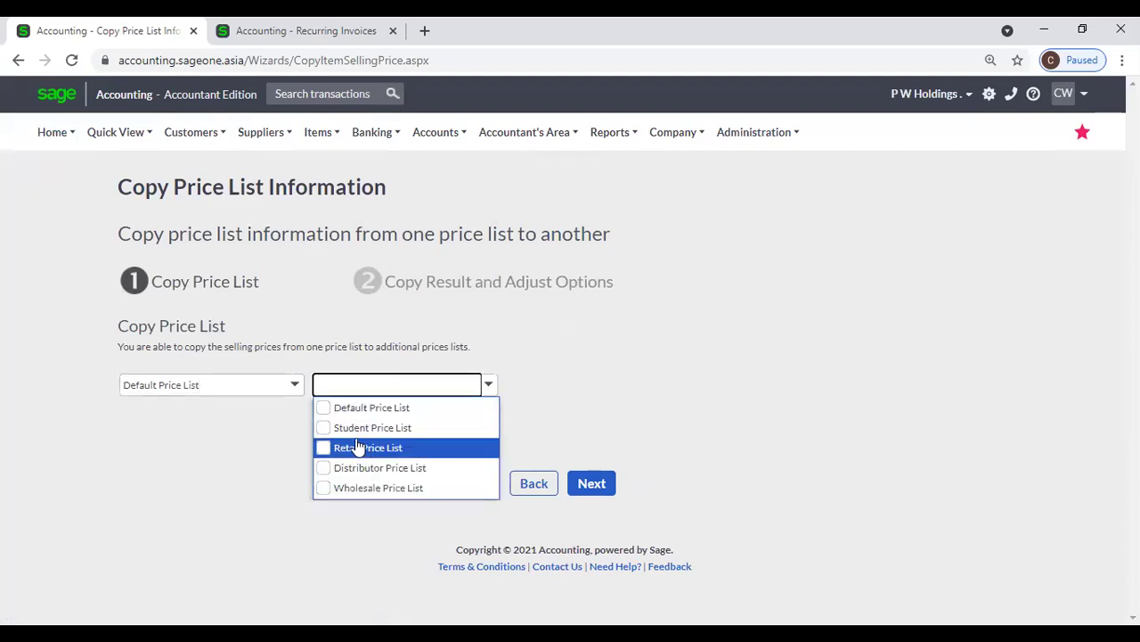
pyautogui.click(324, 429)
pyautogui.click(590, 485)
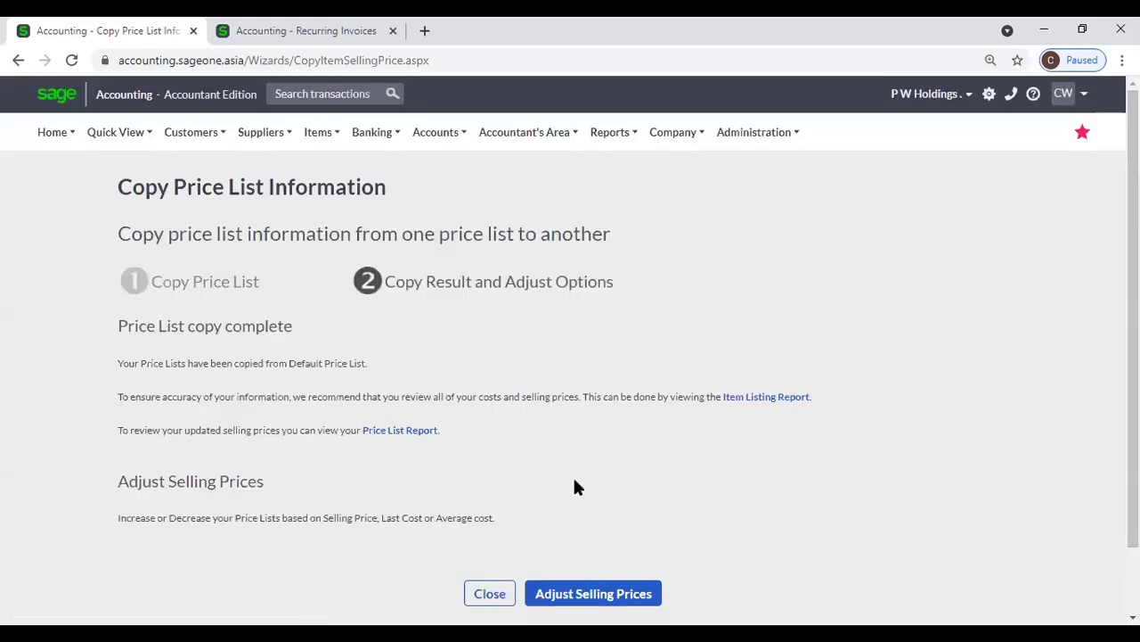
pyautogui.scroll(-1, 571, 488)
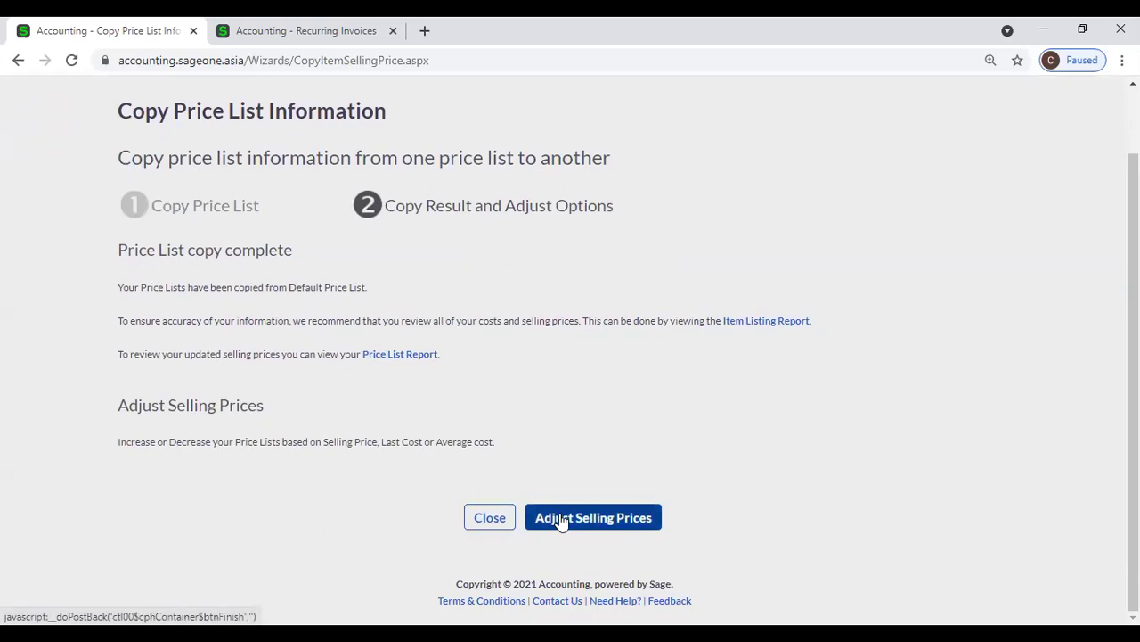
pyautogui.click(561, 519)
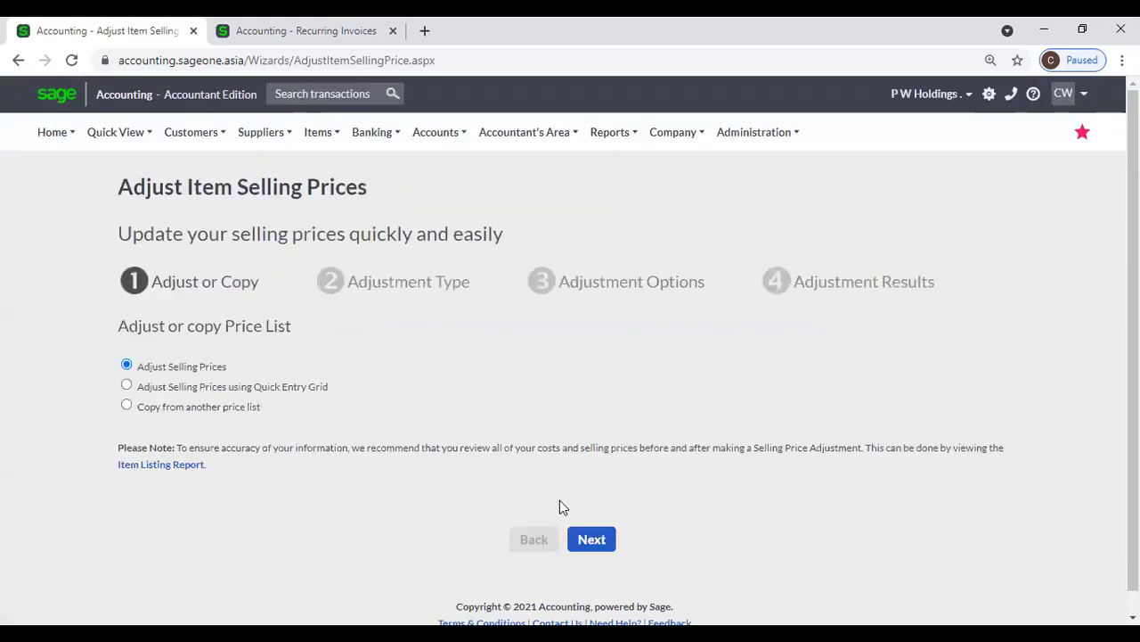
# - Restart the selling price wizard and proceed to the adjustment options for all price lists, based on Selling Price
pyautogui.click(321, 131)
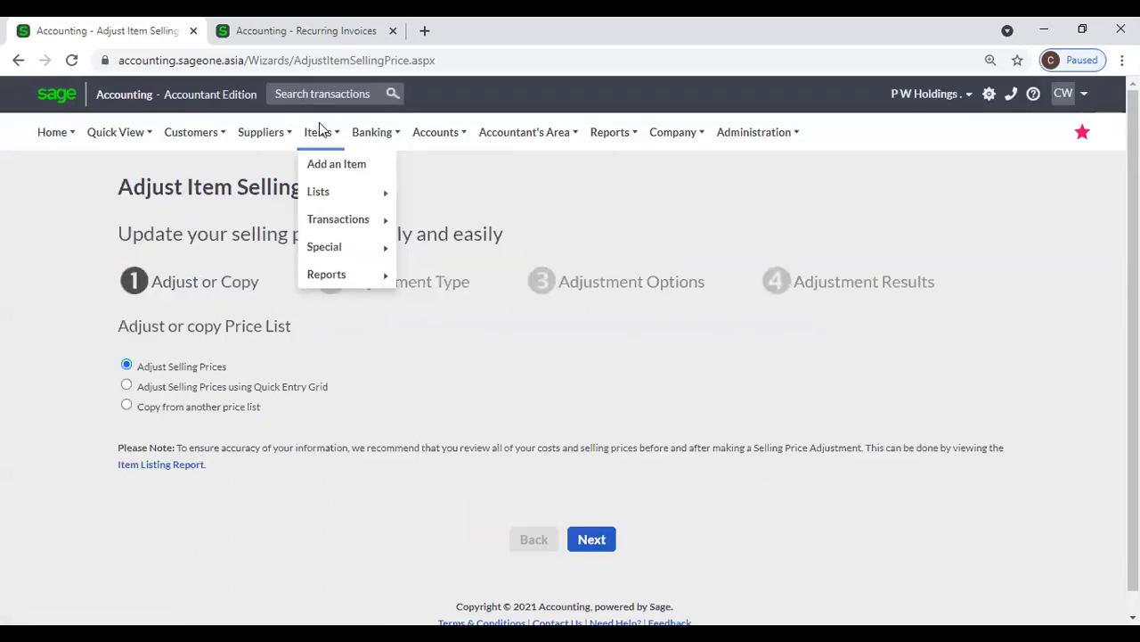
pyautogui.moveTo(331, 223)
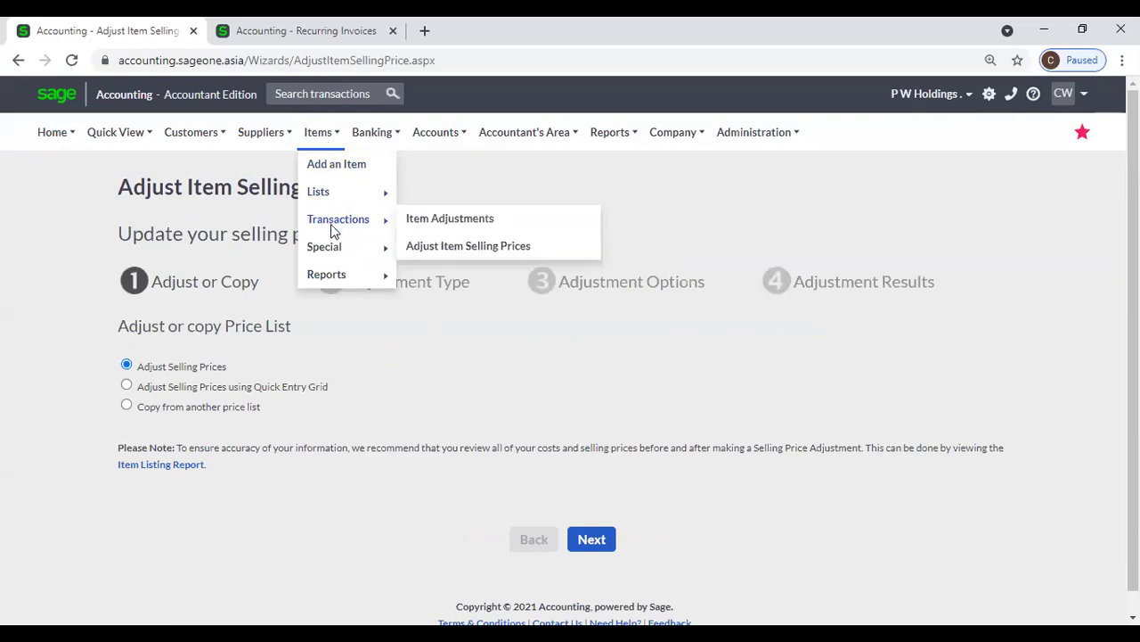
pyautogui.click(512, 249)
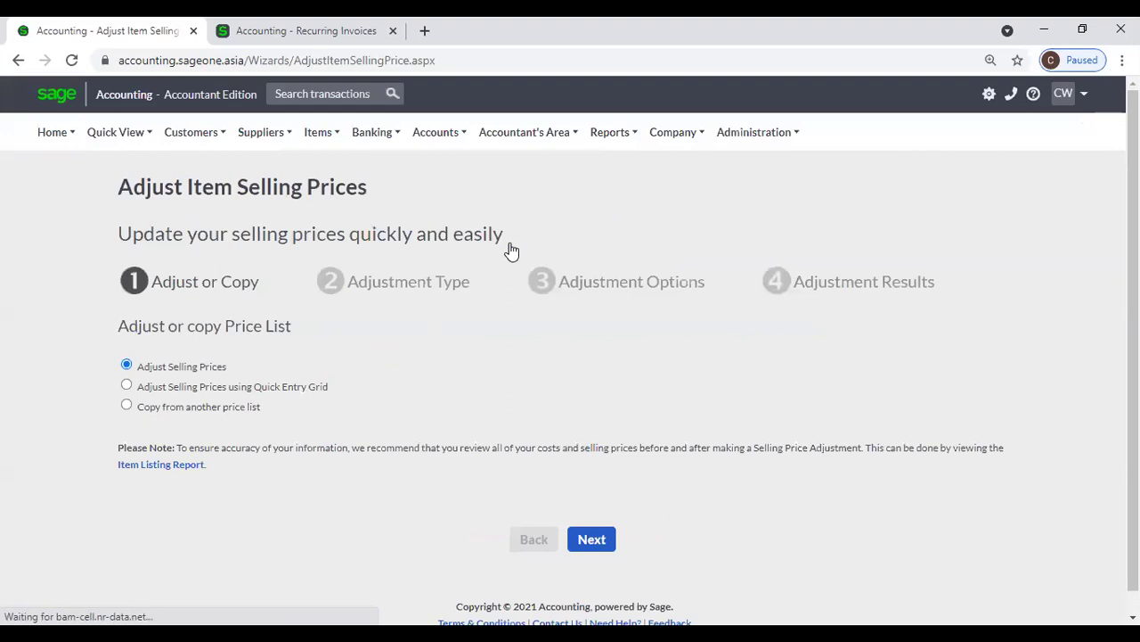
pyautogui.moveTo(318, 133)
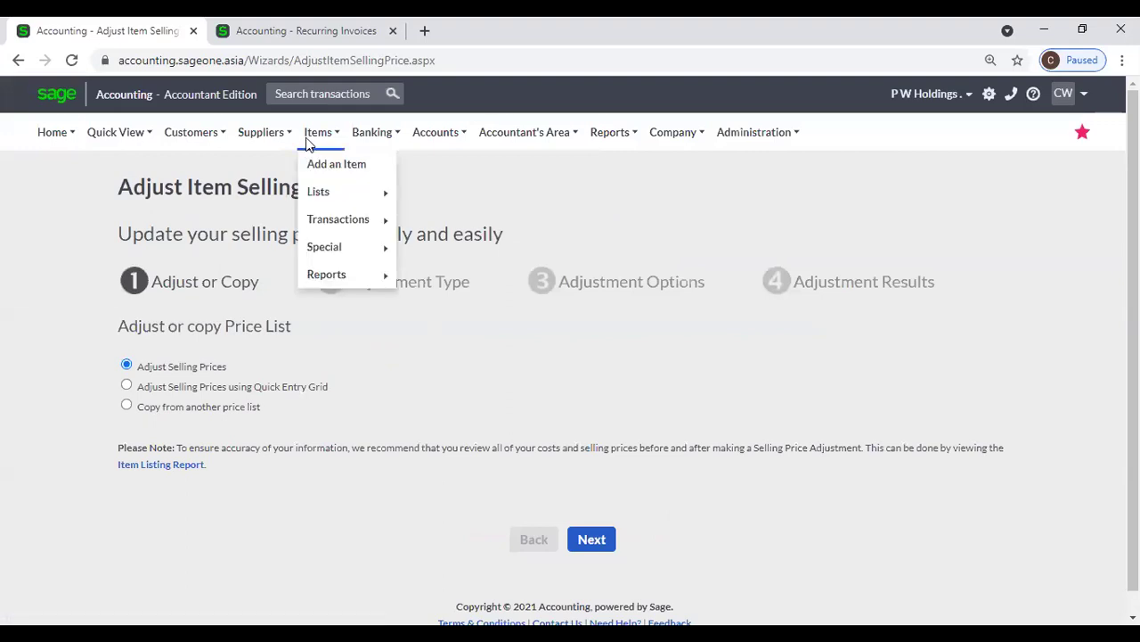
pyautogui.moveTo(326, 205)
pyautogui.moveTo(334, 226)
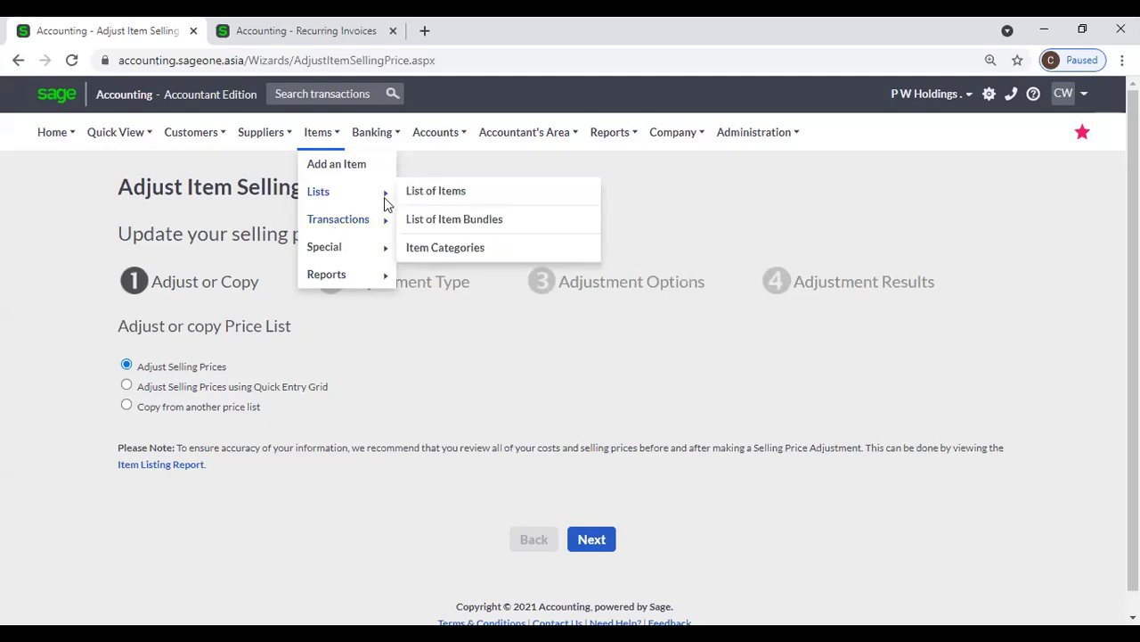
pyautogui.click(446, 253)
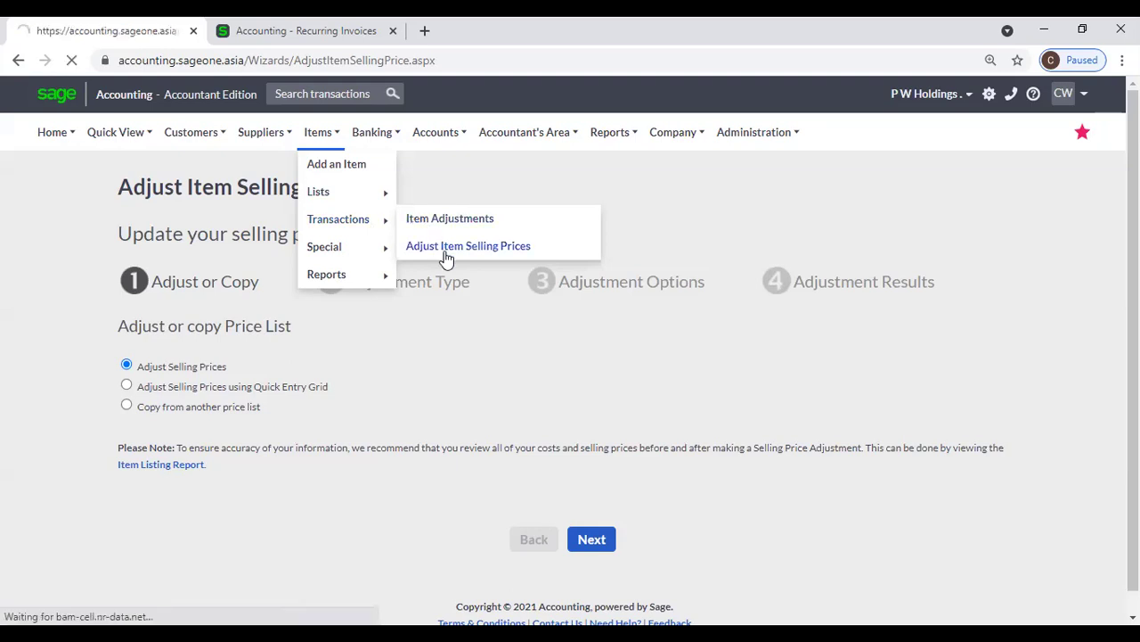
pyautogui.click(585, 541)
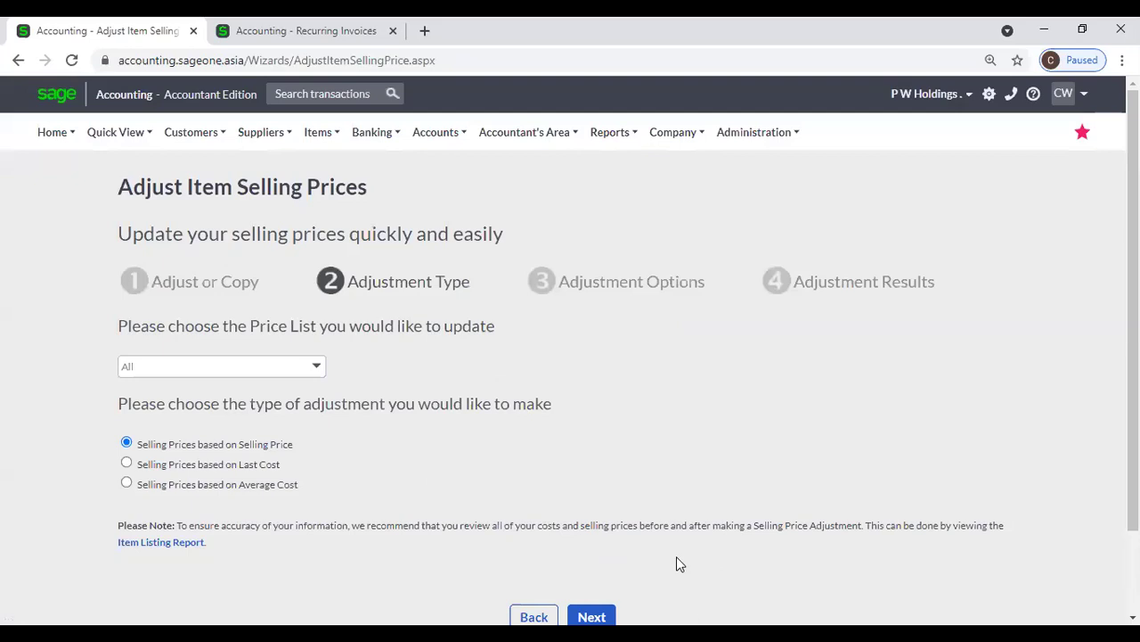
pyautogui.click(592, 616)
pyautogui.scroll(-1, 593, 517)
pyautogui.scroll(-3, 602, 491)
# - Set the Adjustment Percentage to -10% with Update Selling Prices on Recurring Invoices left enabled
pyautogui.click(457, 419)
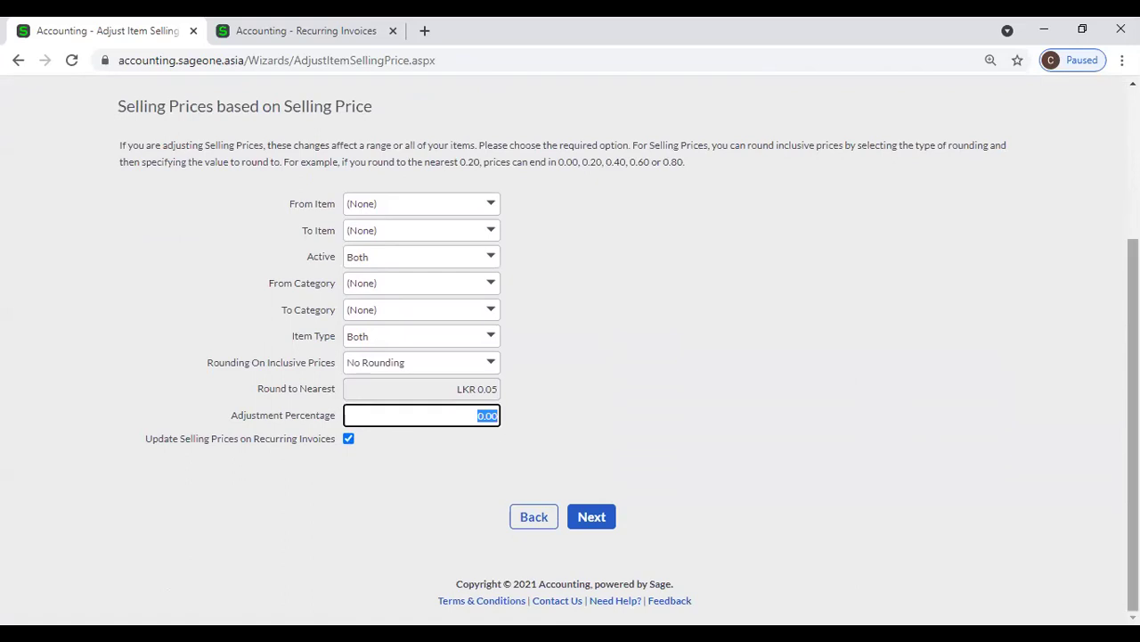
pyautogui.press('BackSpace')
pyautogui.write('-10')
pyautogui.press('Tab')
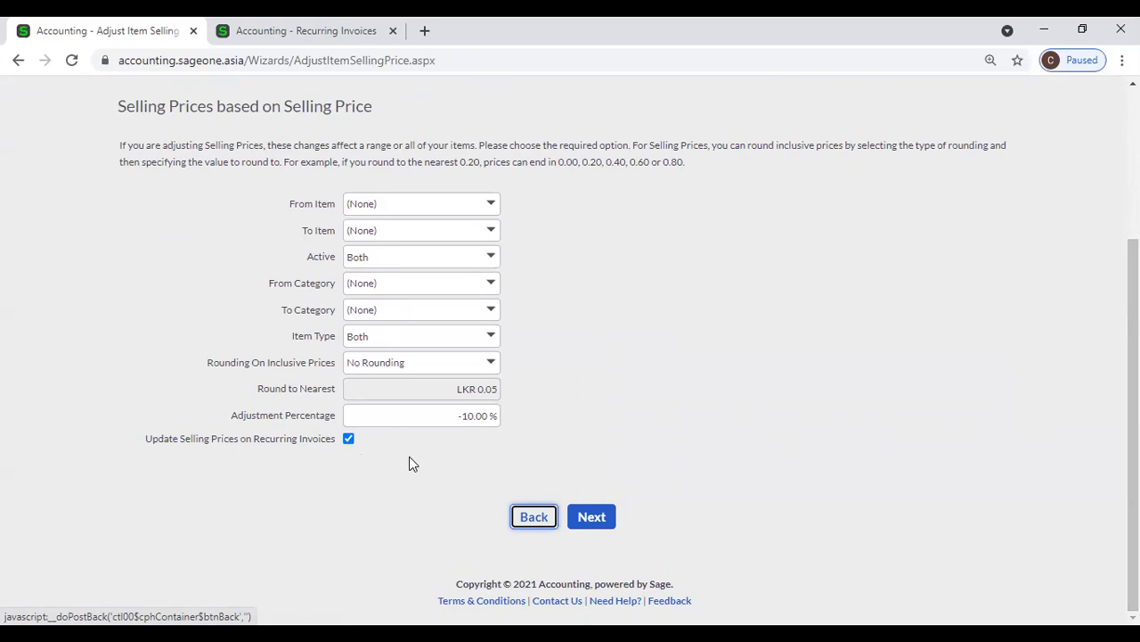
pyautogui.scroll(3, 409, 457)
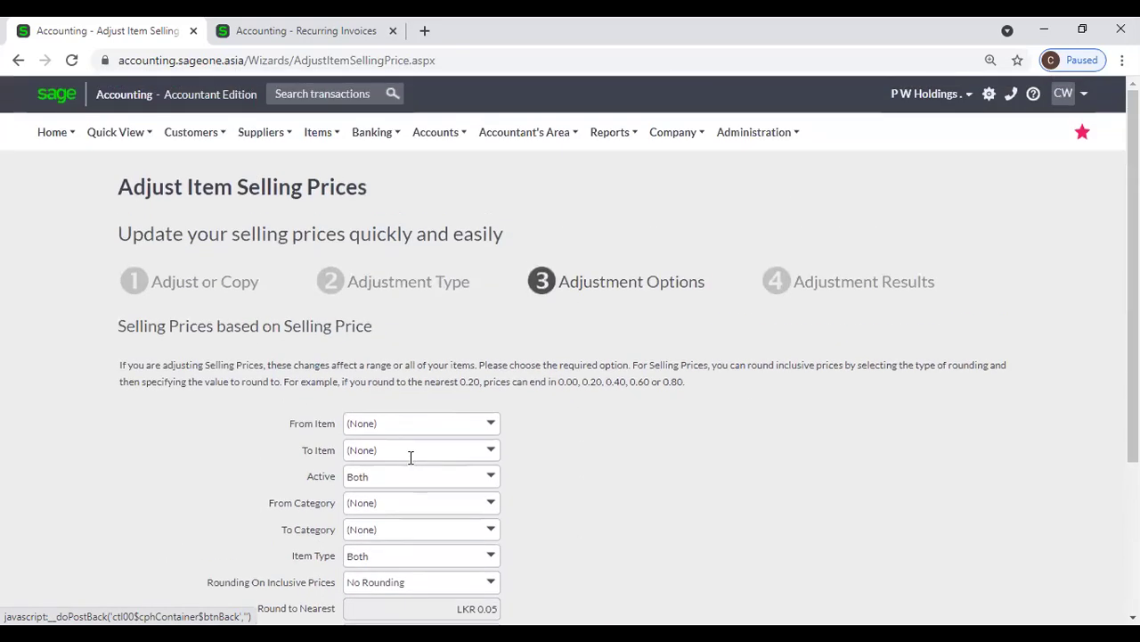
pyautogui.moveTo(319, 150)
pyautogui.moveTo(321, 220)
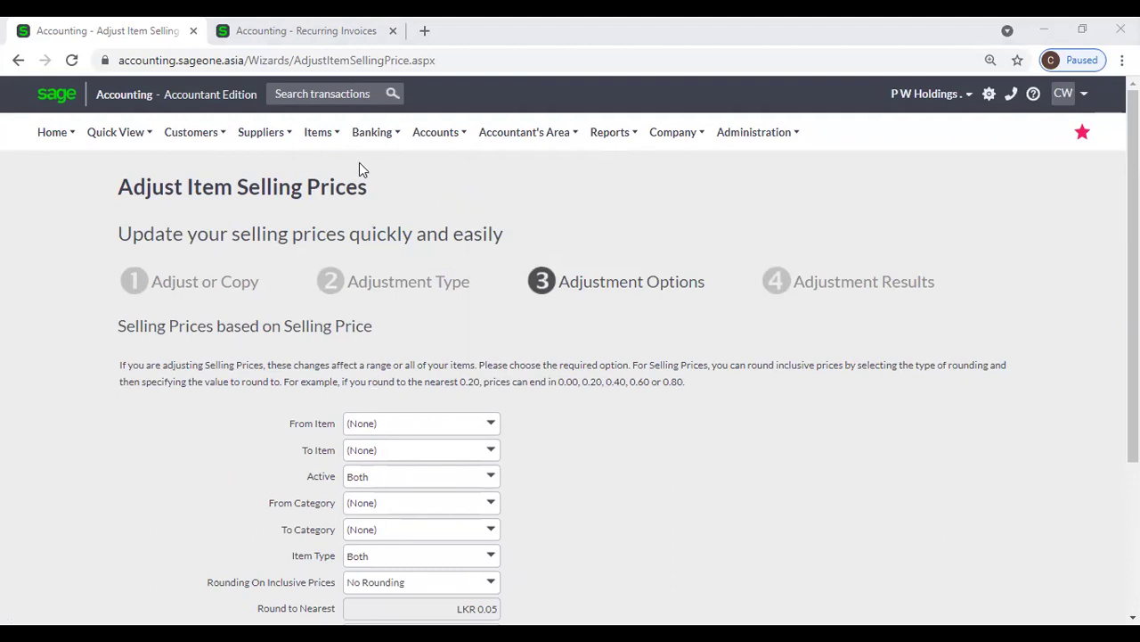
pyautogui.click(317, 132)
pyautogui.moveTo(331, 254)
pyautogui.moveTo(318, 132)
pyautogui.moveTo(361, 226)
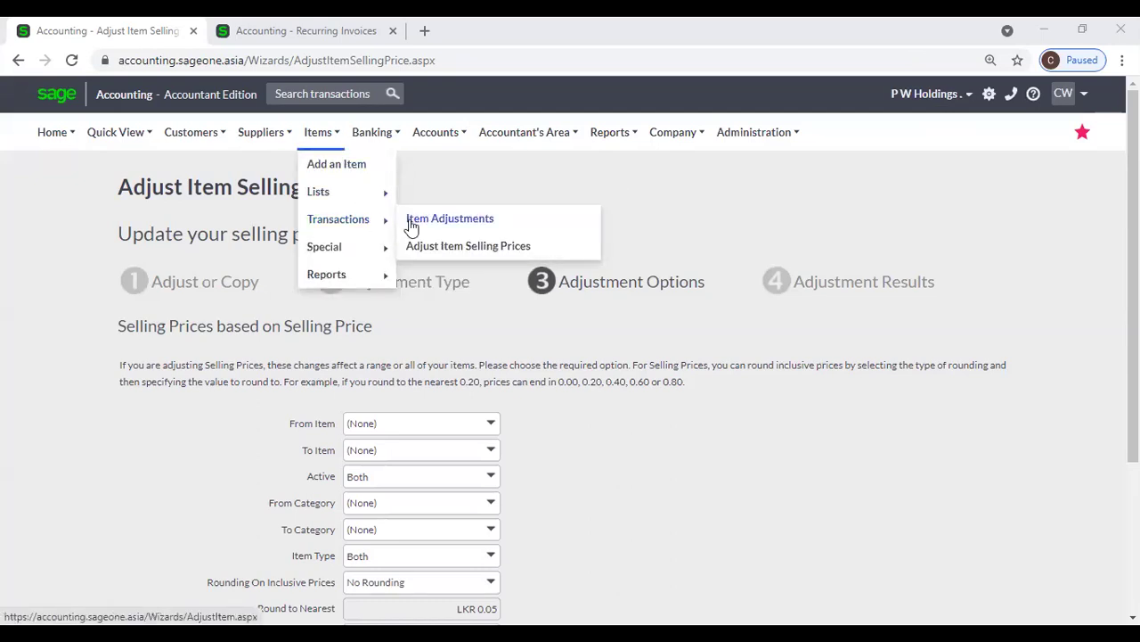
pyautogui.moveTo(357, 248)
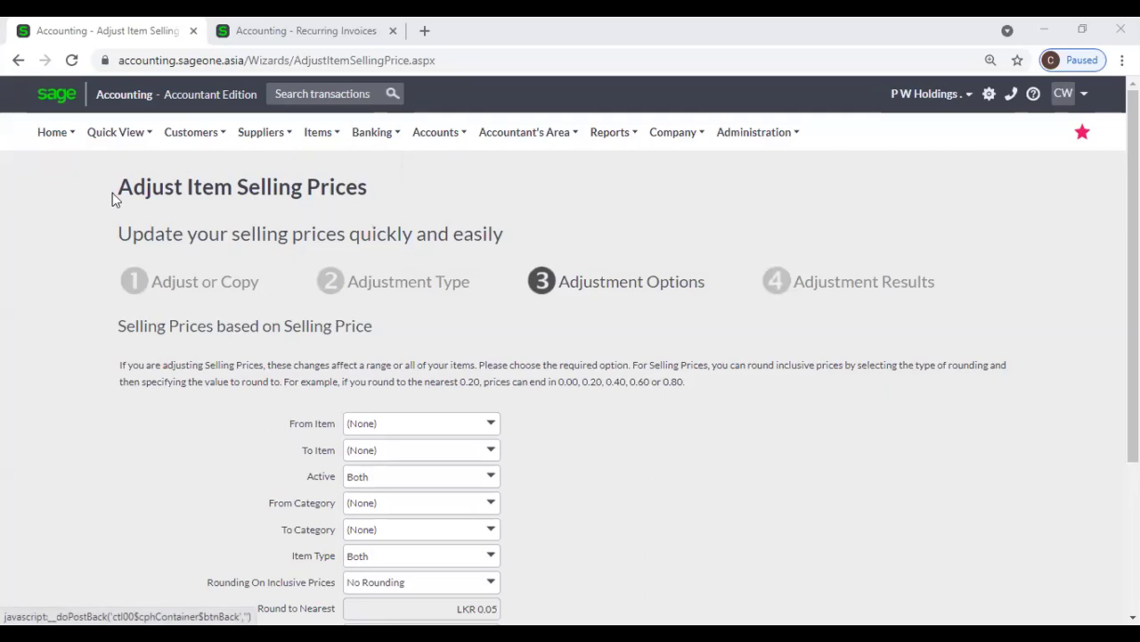
# - Open Adjust Item Opening Balances and select item 001 - 001 for the adjustment
pyautogui.click(317, 131)
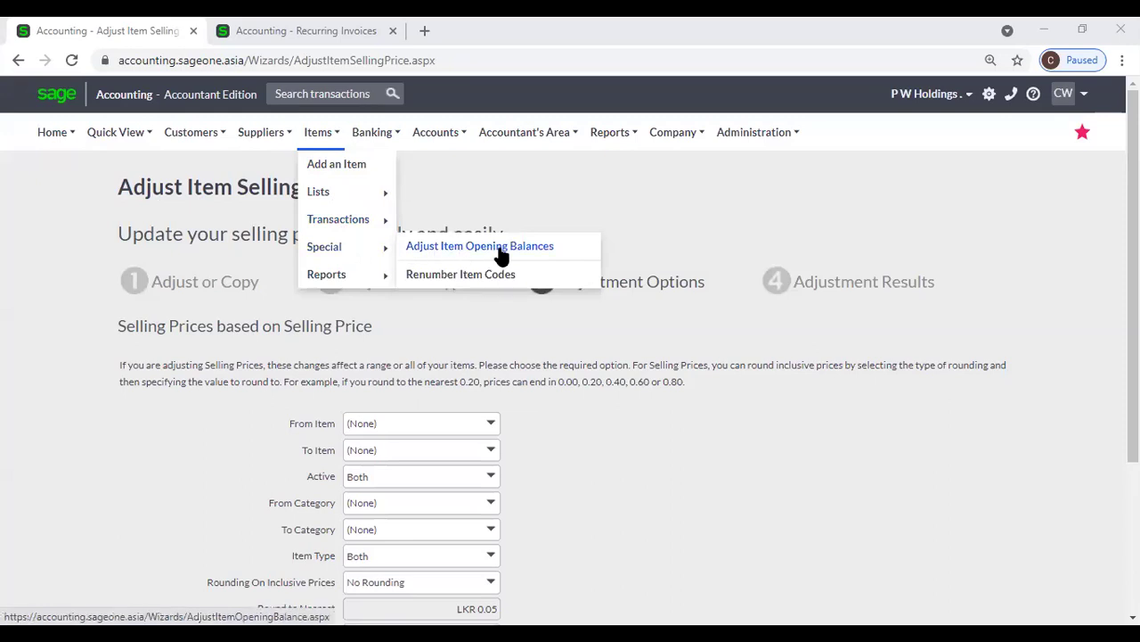
pyautogui.click(526, 256)
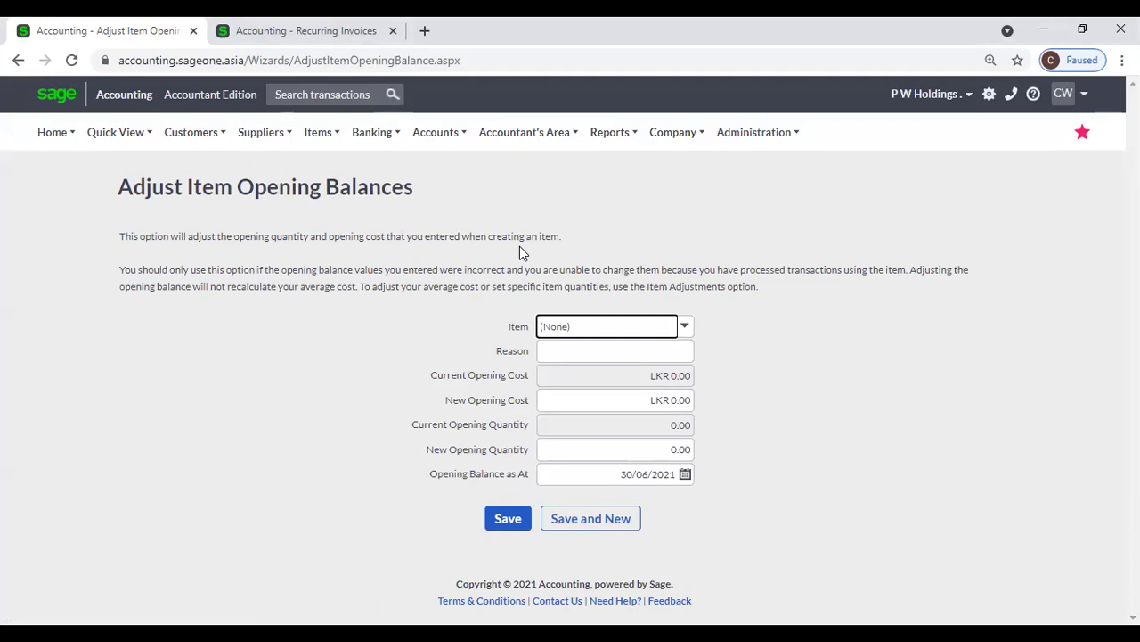
pyautogui.press('BackSpace')
pyautogui.press('BackSpace')
pyautogui.press('BackSpace')
pyautogui.press('BackSpace')
pyautogui.press('BackSpace')
pyautogui.press('BackSpace')
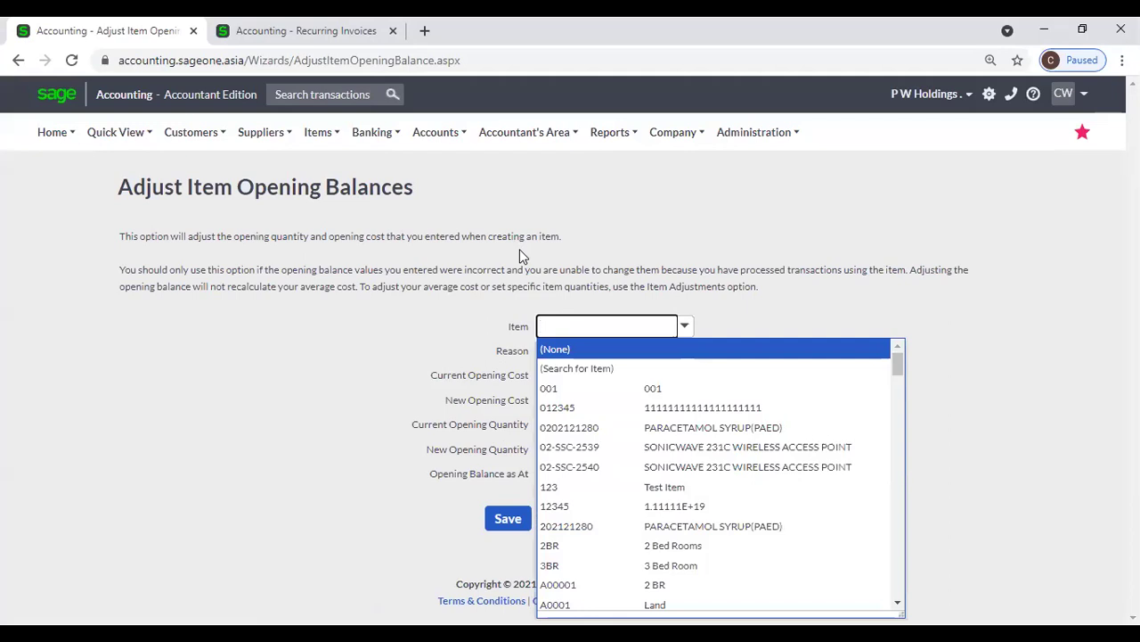
pyautogui.press('Down')
pyautogui.press('Down')
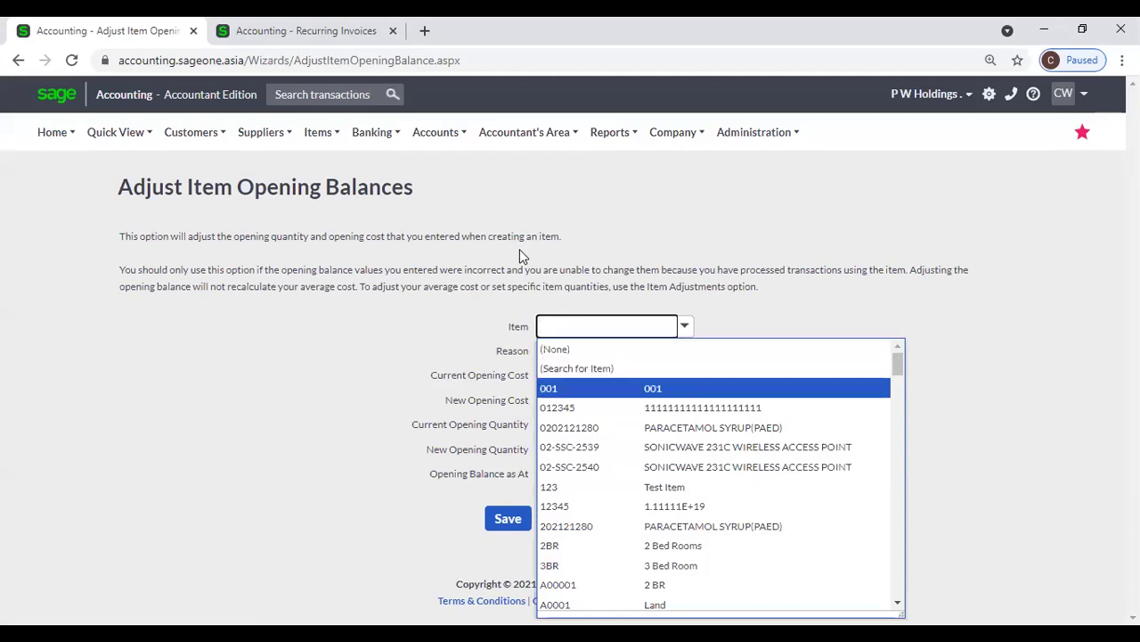
pyautogui.press('Return')
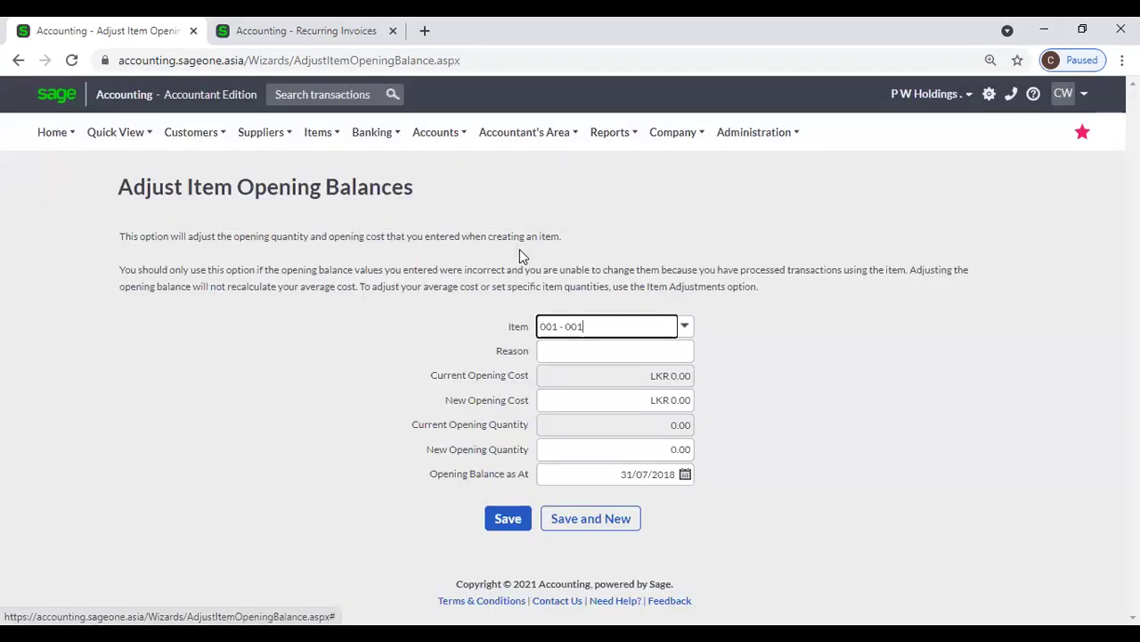
# - Change the item being adjusted to A00001 - 2 BR
pyautogui.press('BackSpace')
pyautogui.press('BackSpace')
pyautogui.press('BackSpace')
pyautogui.press('BackSpace')
pyautogui.press('BackSpace')
pyautogui.press('BackSpace')
pyautogui.press('BackSpace')
pyautogui.press('BackSpace')
pyautogui.press('BackSpace')
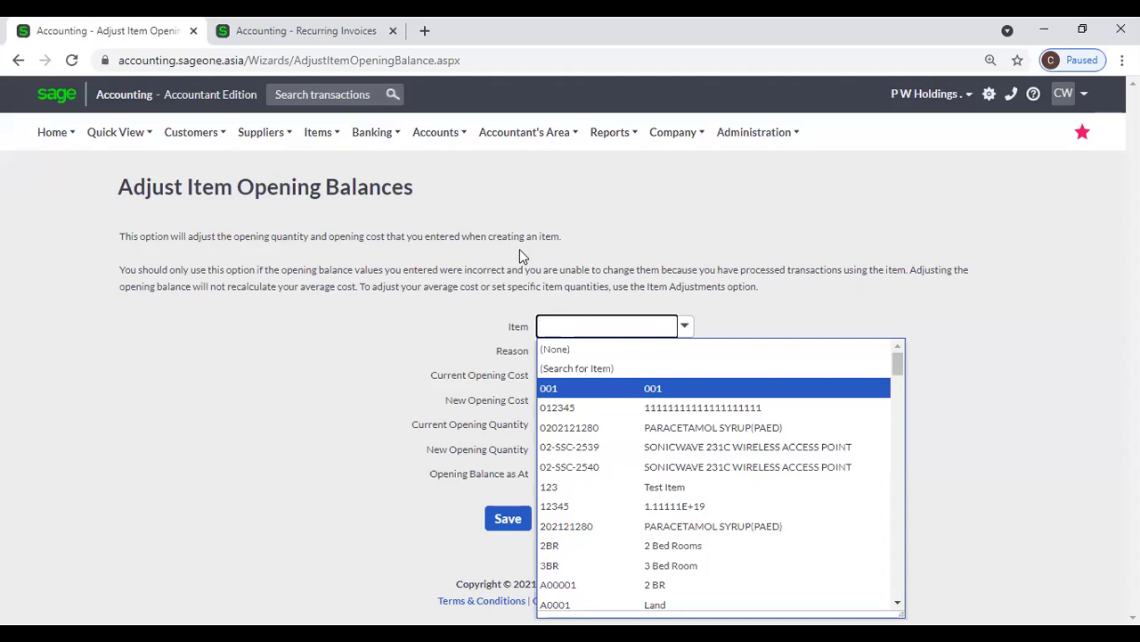
pyautogui.write('a')
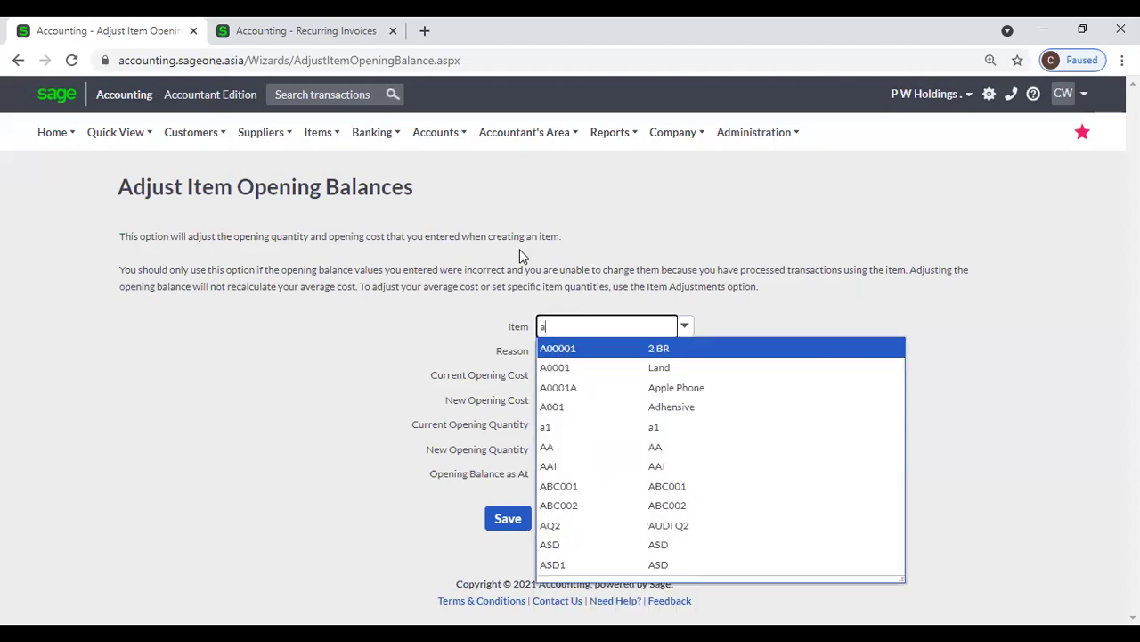
pyautogui.press('Return')
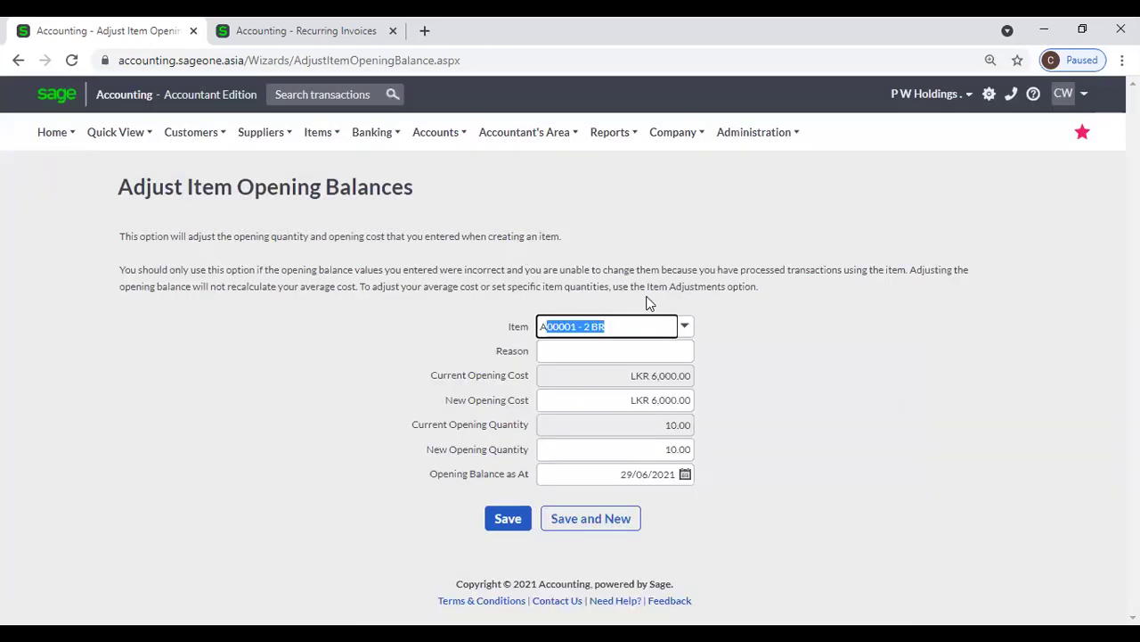
# - Enter OPB Change as the reason and set the New Opening Quantity to 0
pyautogui.click(683, 354)
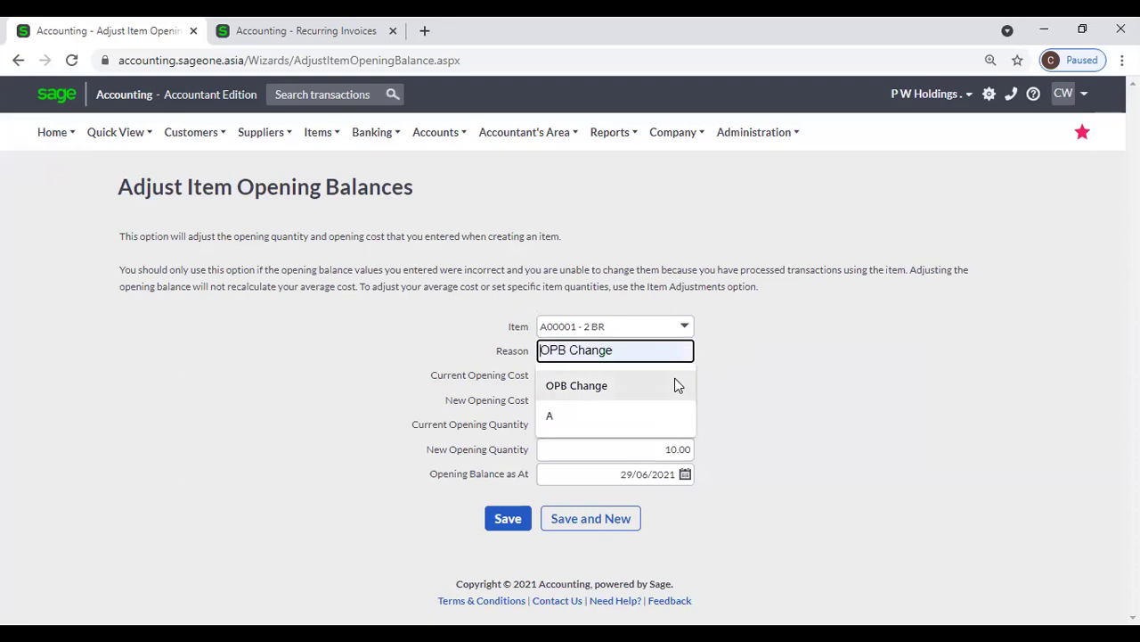
pyautogui.click(674, 387)
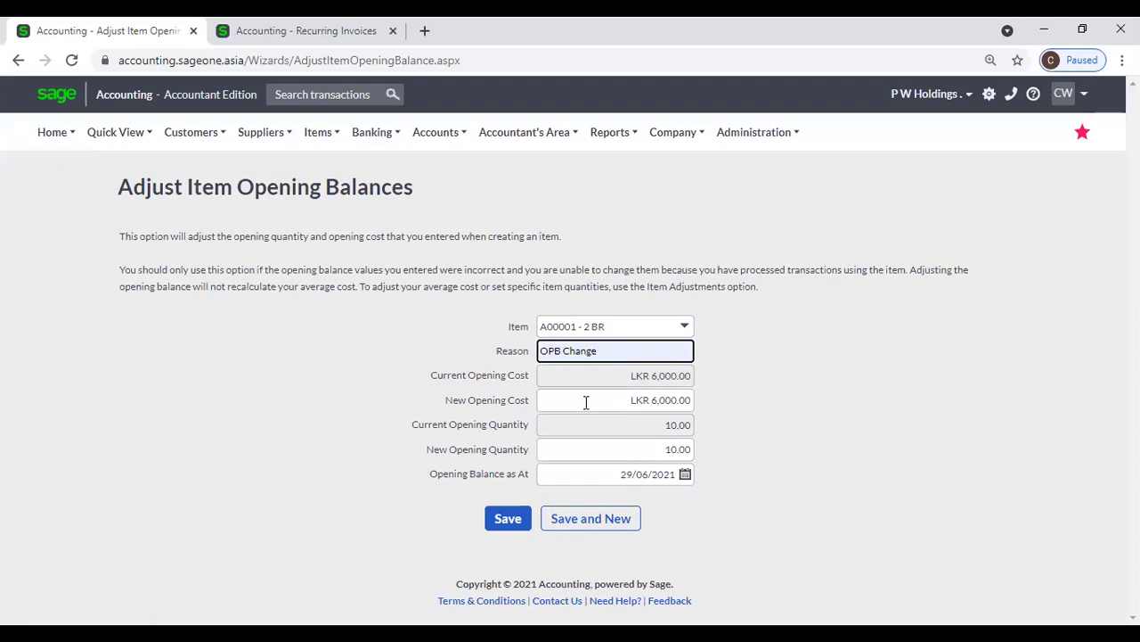
pyautogui.click(657, 400)
pyautogui.click(748, 412)
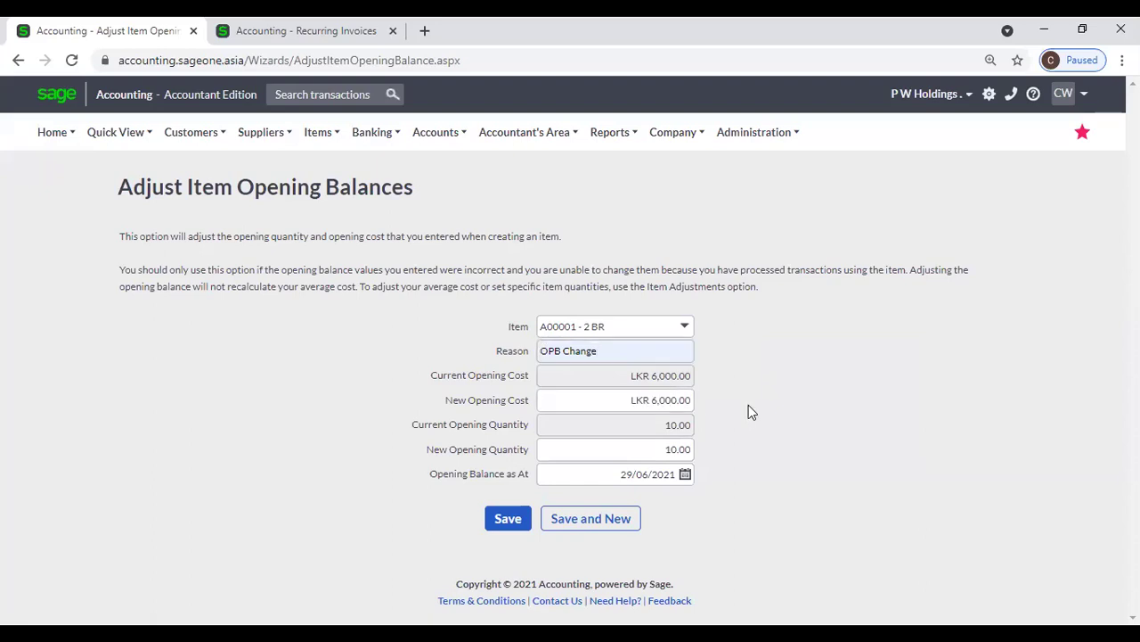
pyautogui.click(686, 445)
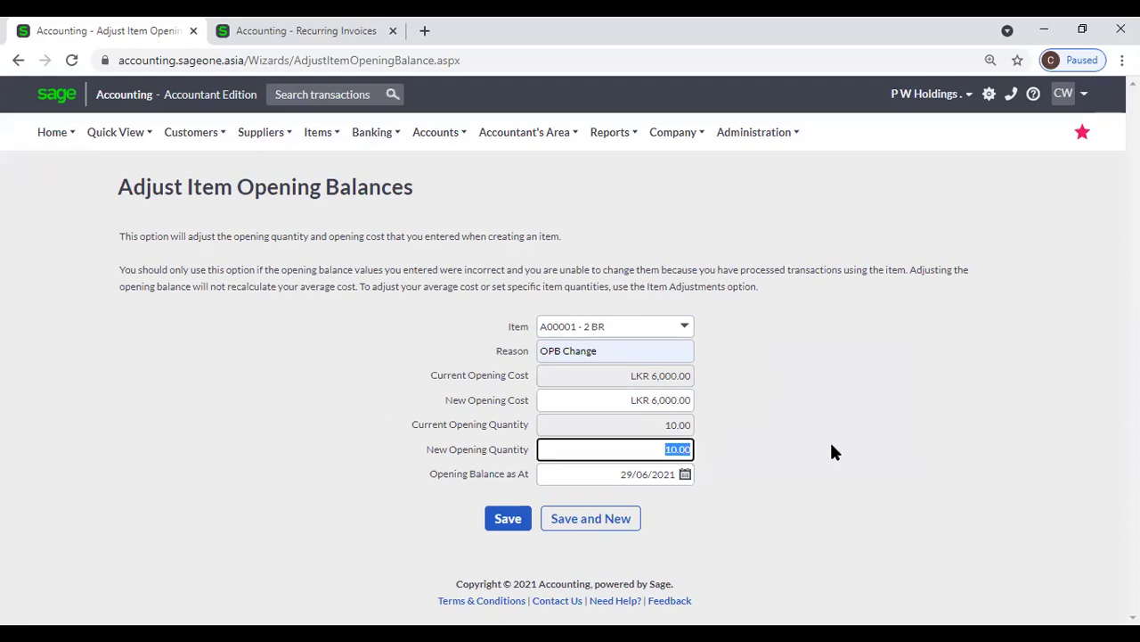
pyautogui.write('0')
pyautogui.click(827, 460)
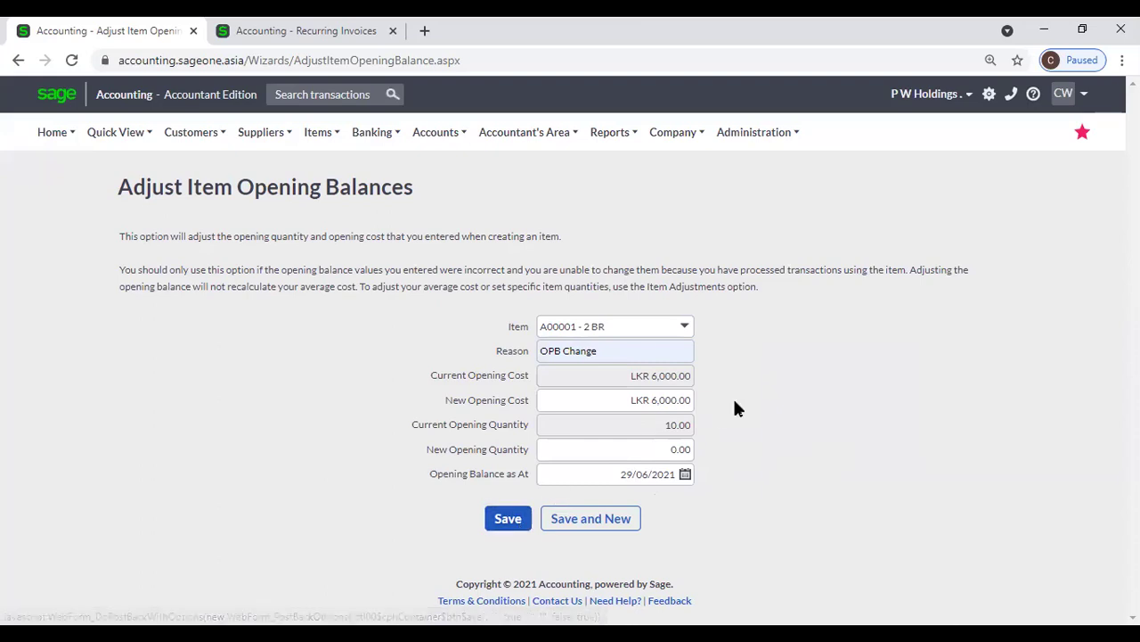
# - Select item A00001 - 2 BR again to reload its balances and re-enter the reason OPB Change
pyautogui.click(687, 327)
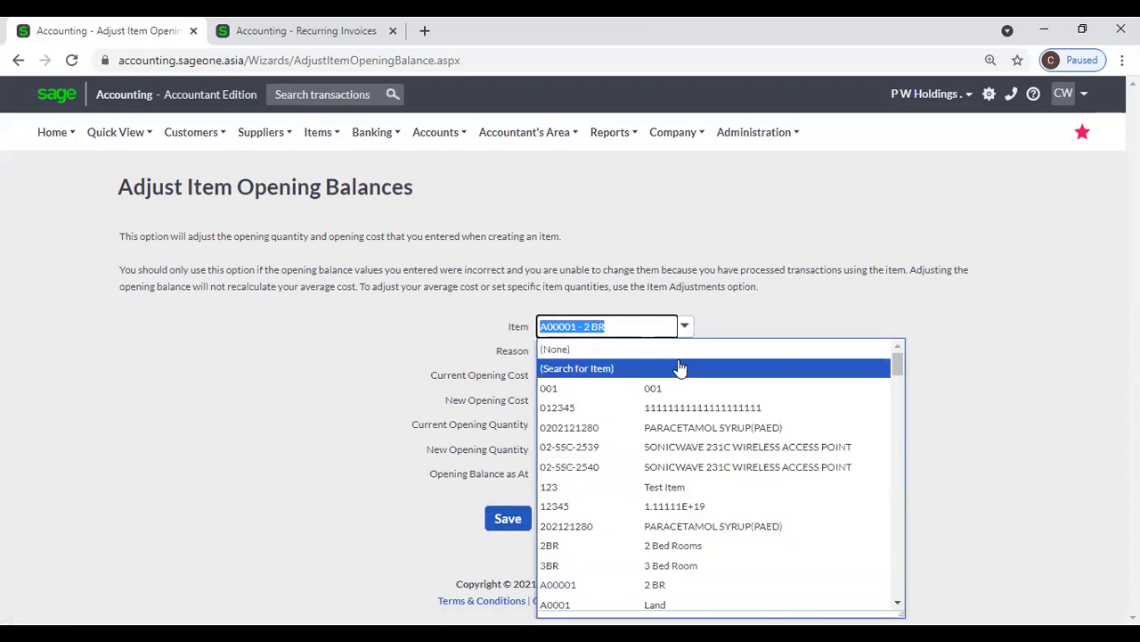
pyautogui.write('a')
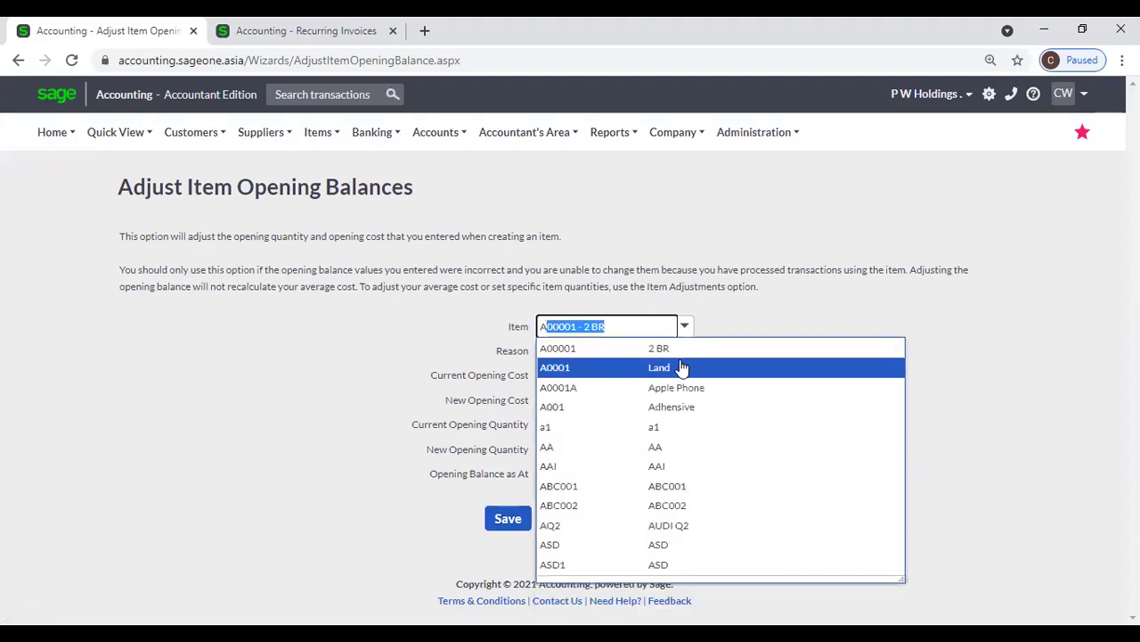
pyautogui.press('Return')
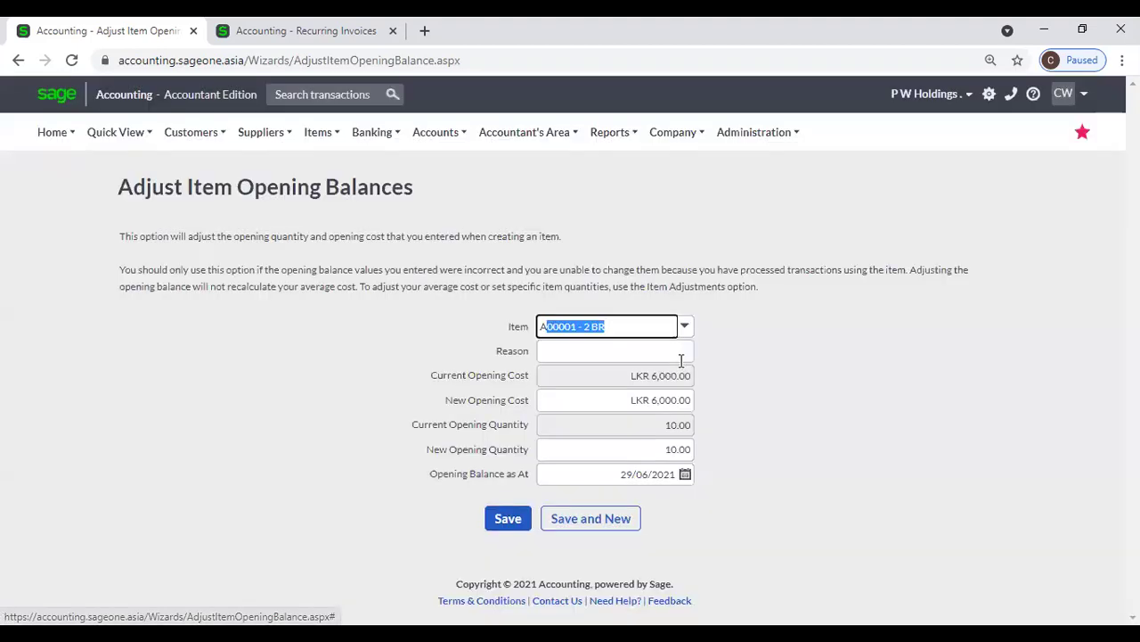
pyautogui.click(810, 388)
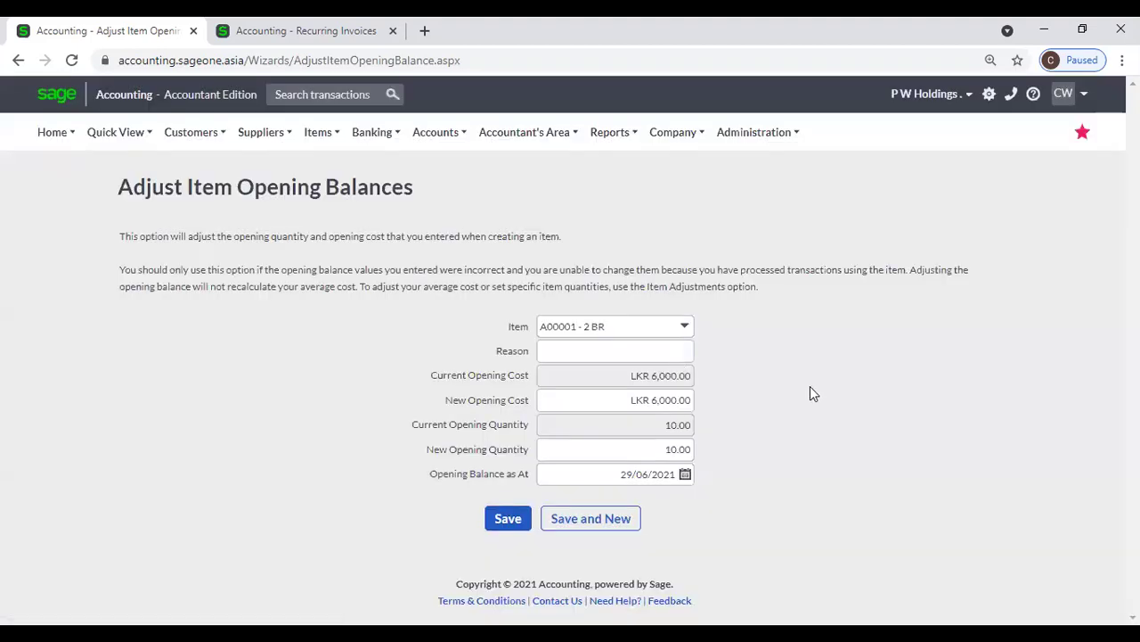
pyautogui.click(674, 344)
pyautogui.click(648, 383)
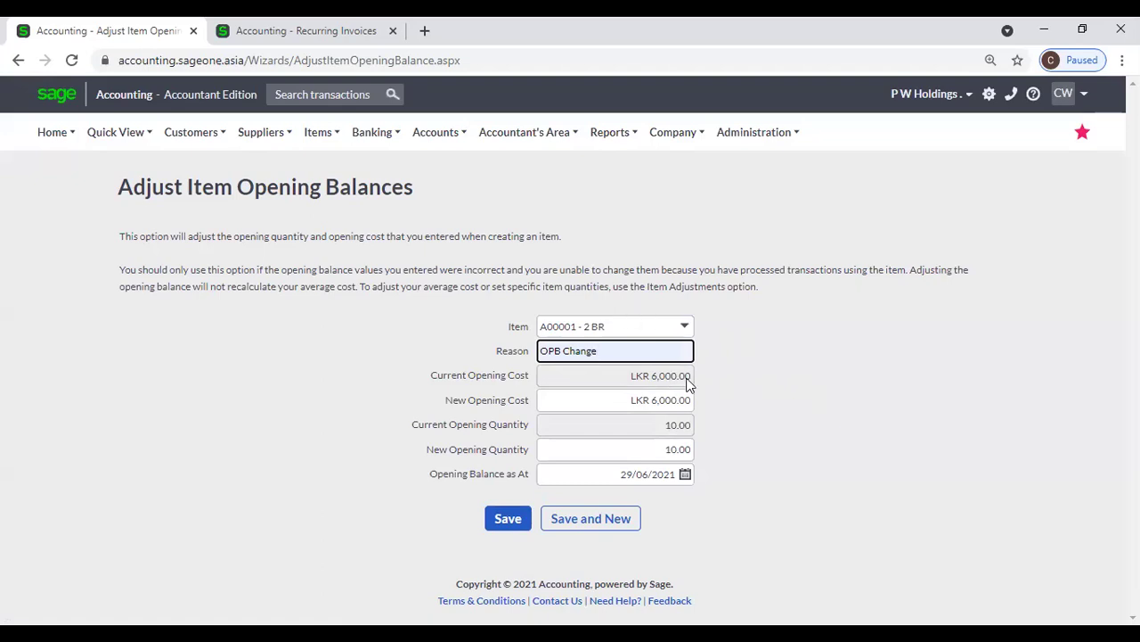
# - Set the New Opening Quantity of item A00001 - 2 BR to 5
pyautogui.click(646, 383)
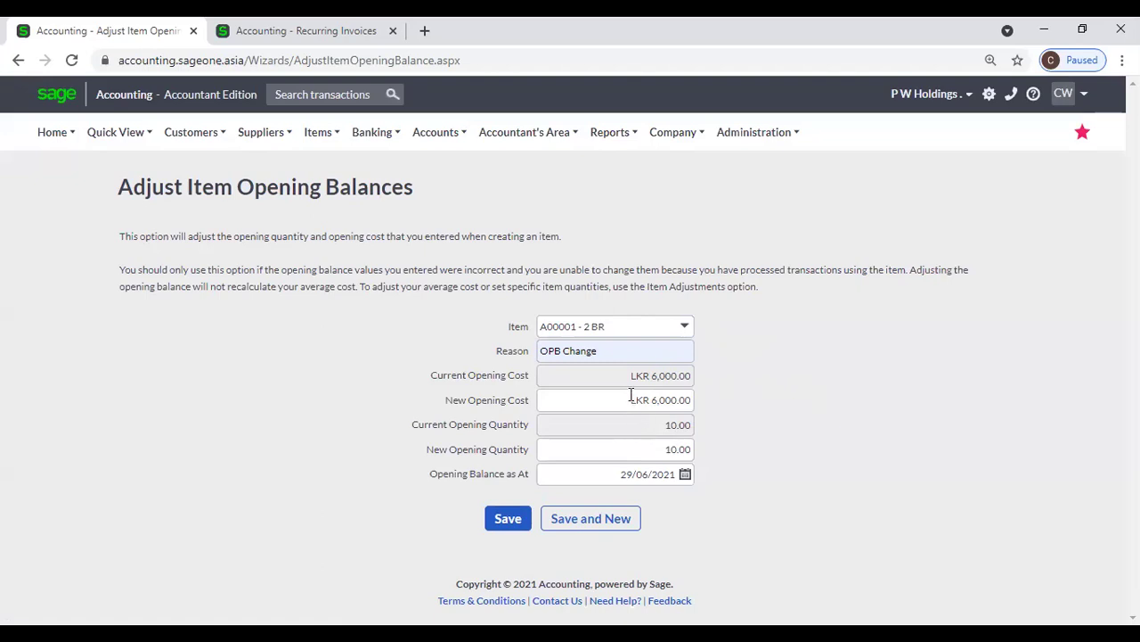
pyautogui.click(631, 397)
pyautogui.click(637, 448)
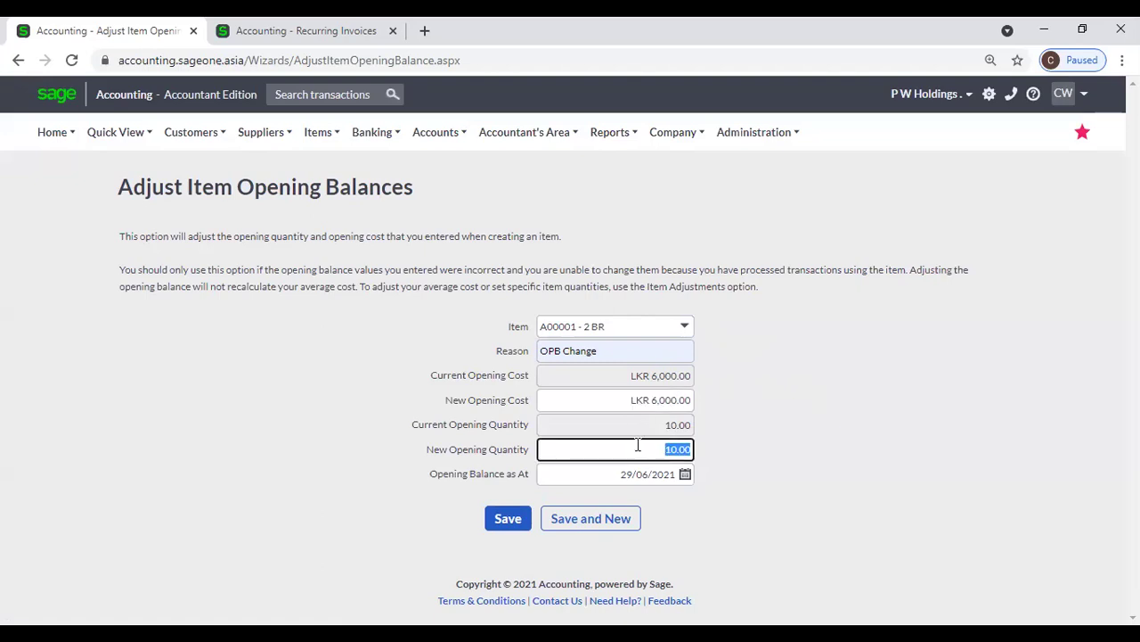
pyautogui.click(636, 401)
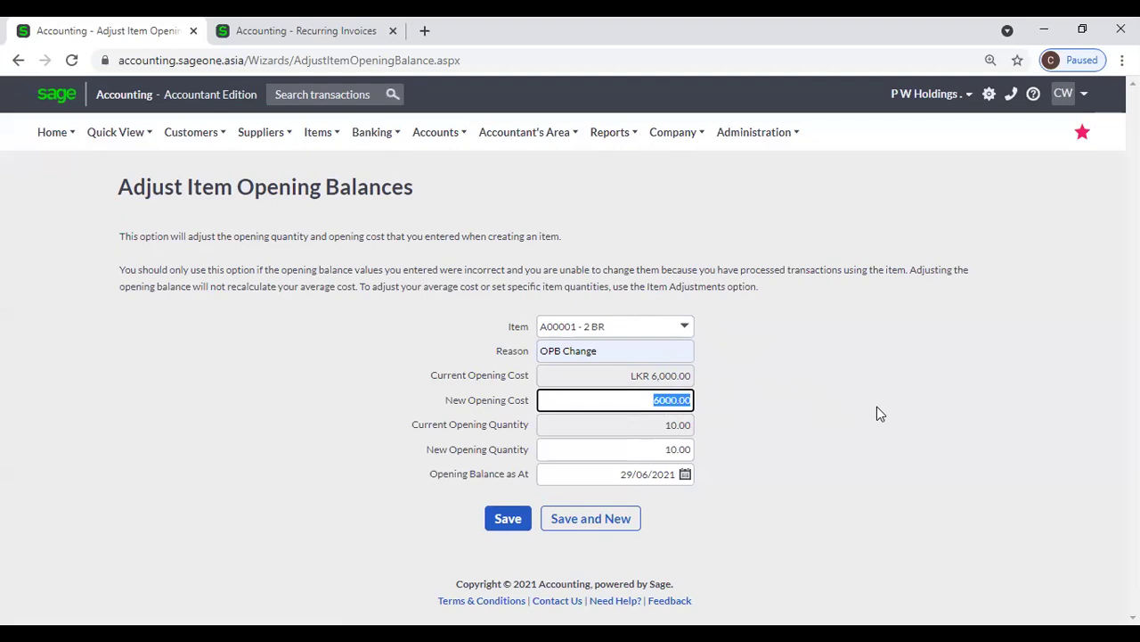
pyautogui.click(686, 451)
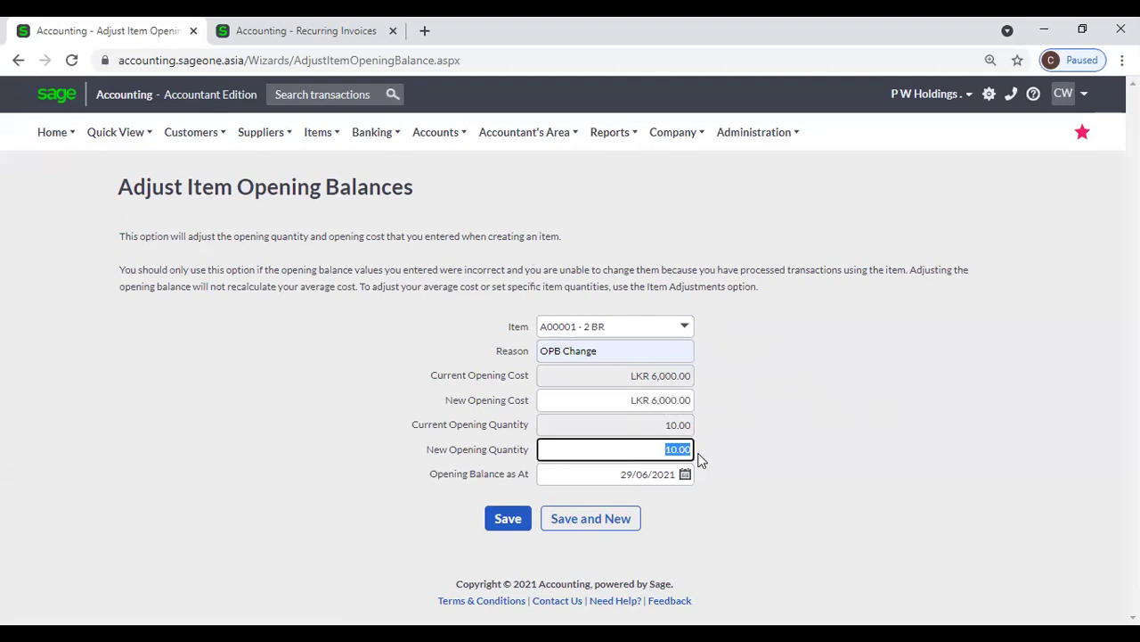
pyautogui.write('5')
pyautogui.click(732, 455)
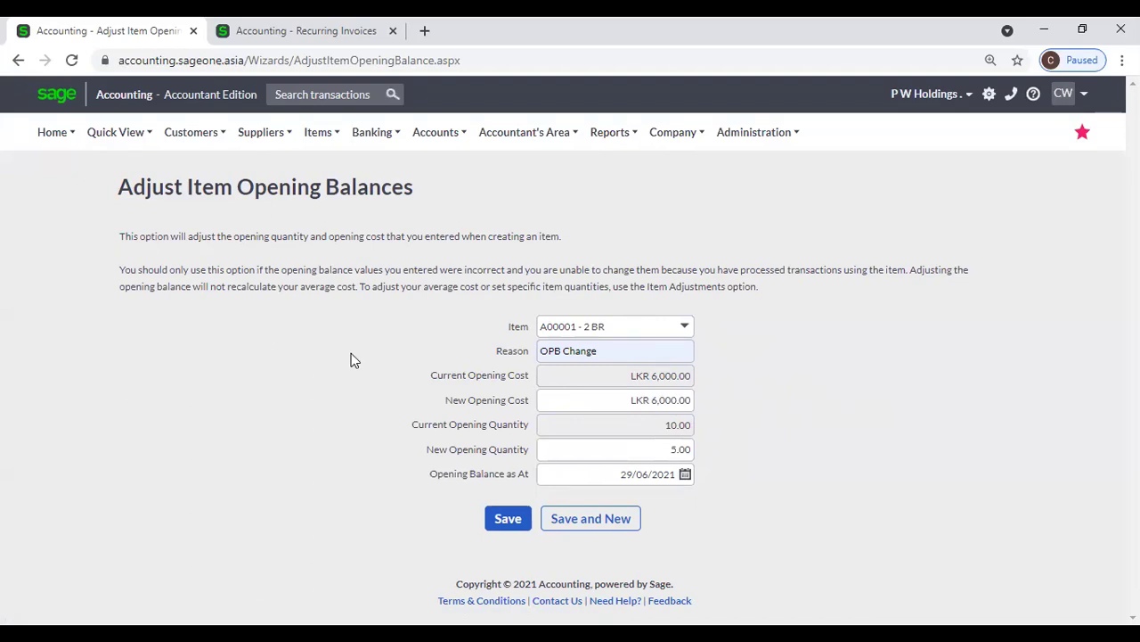
# - Reopen Adjust Item Opening Balances and fill in item A00001 - 2 BR with the reason OPB Change
pyautogui.moveTo(314, 145)
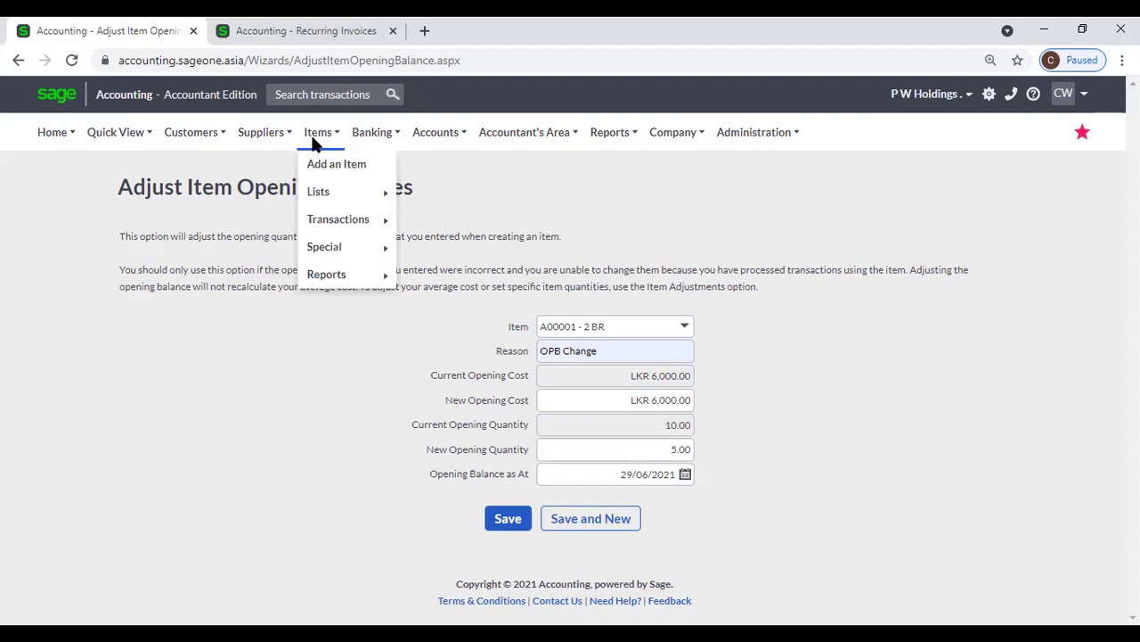
pyautogui.moveTo(334, 247)
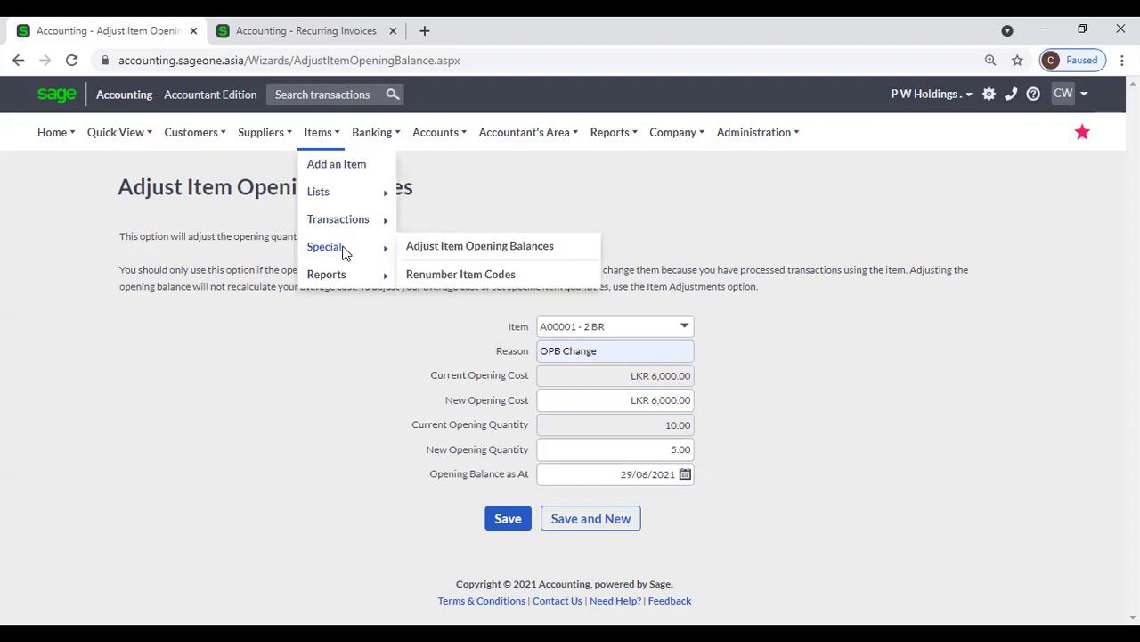
pyautogui.click(426, 255)
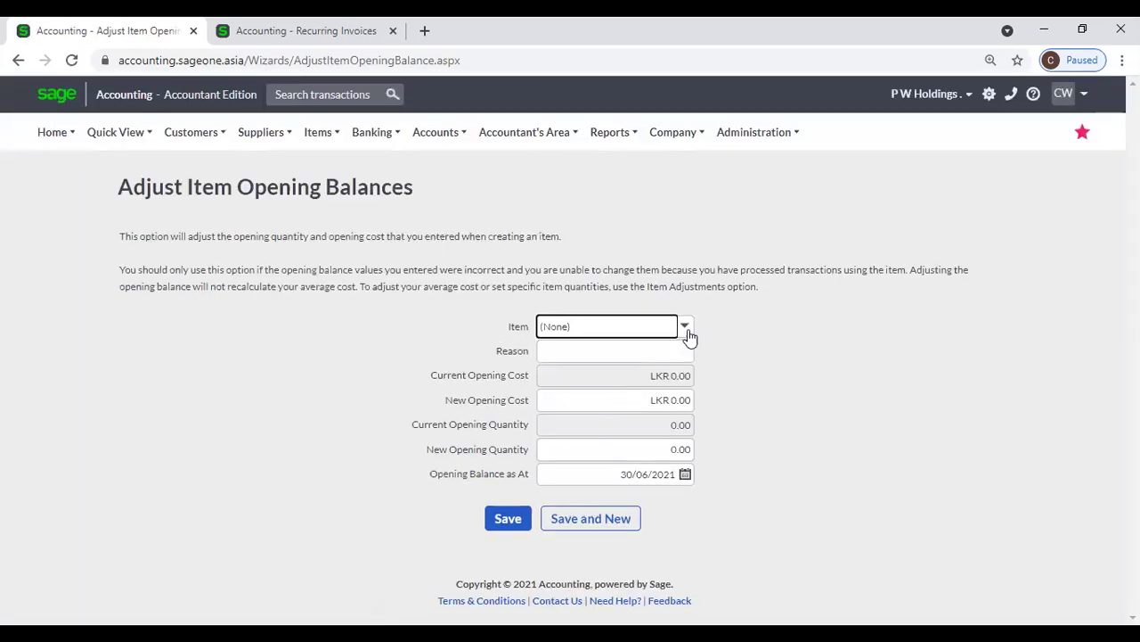
pyautogui.moveTo(641, 326); pyautogui.dragTo(514, 325)
pyautogui.write('A00001 - 2 BR')
pyautogui.click(600, 347)
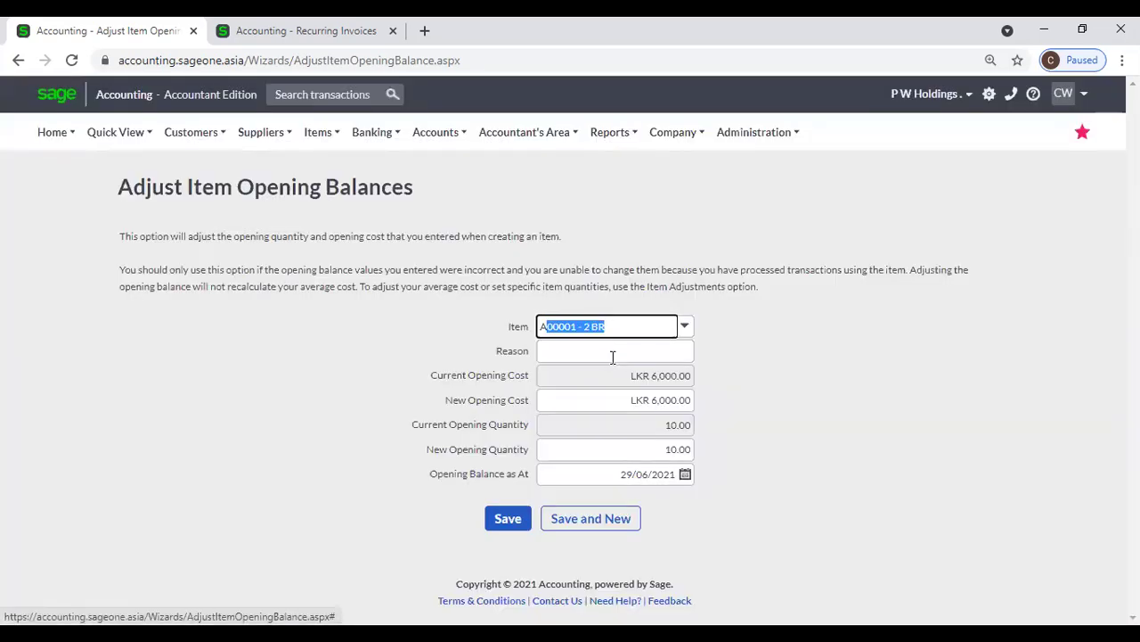
pyautogui.click(611, 355)
pyautogui.click(603, 388)
pyautogui.click(798, 407)
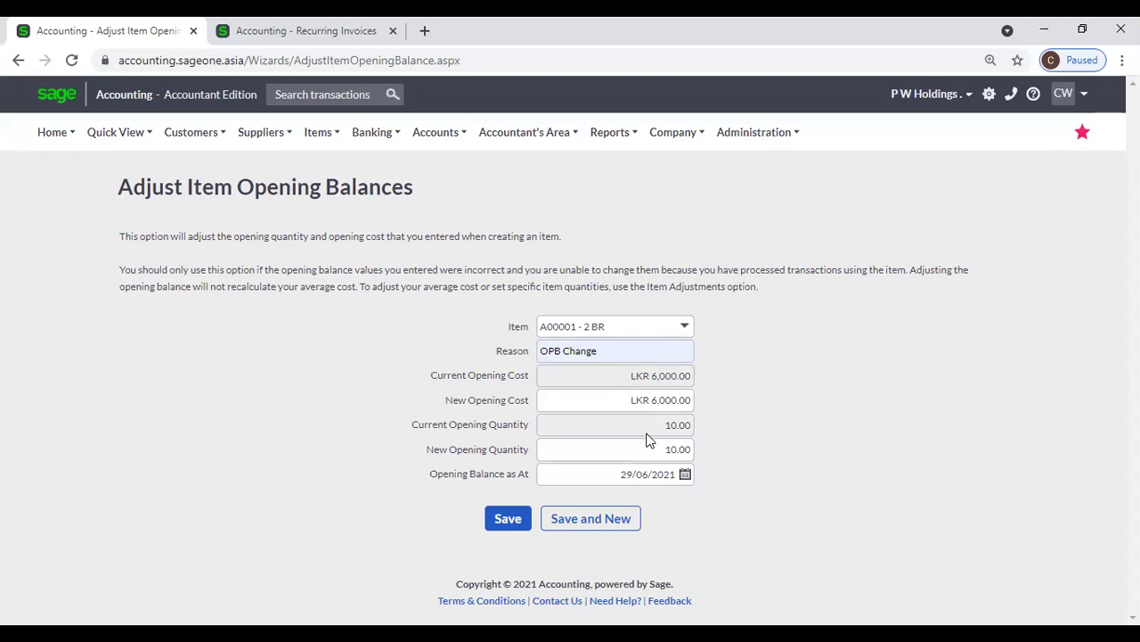
# - Enter a New Opening Quantity of 5 for item A00001 - 2 BR
pyautogui.click(641, 401)
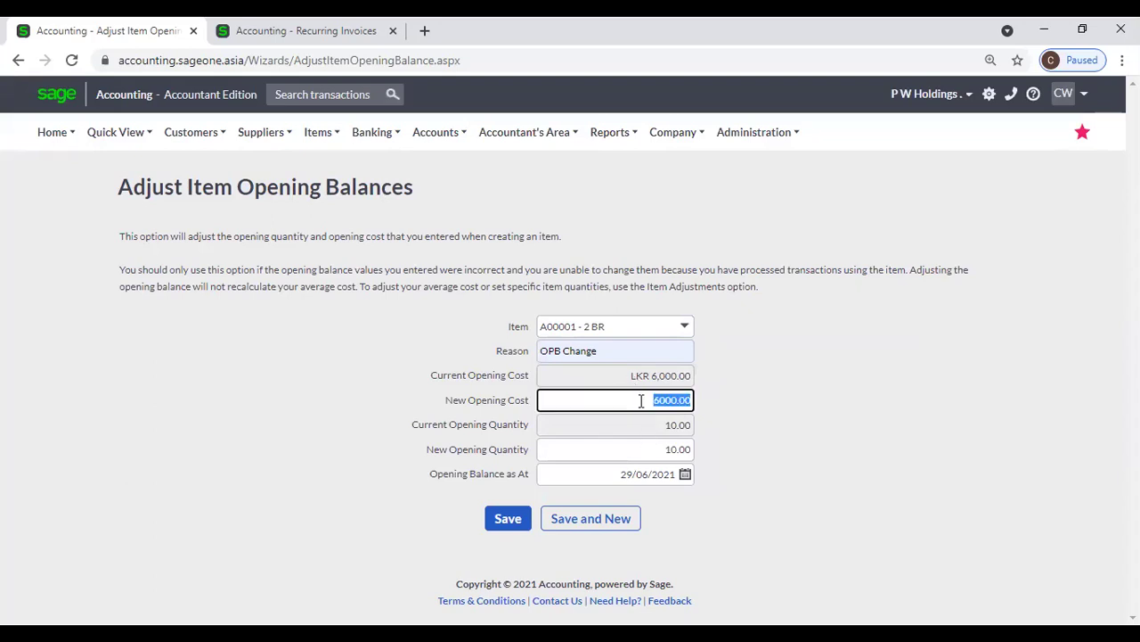
pyautogui.click(655, 450)
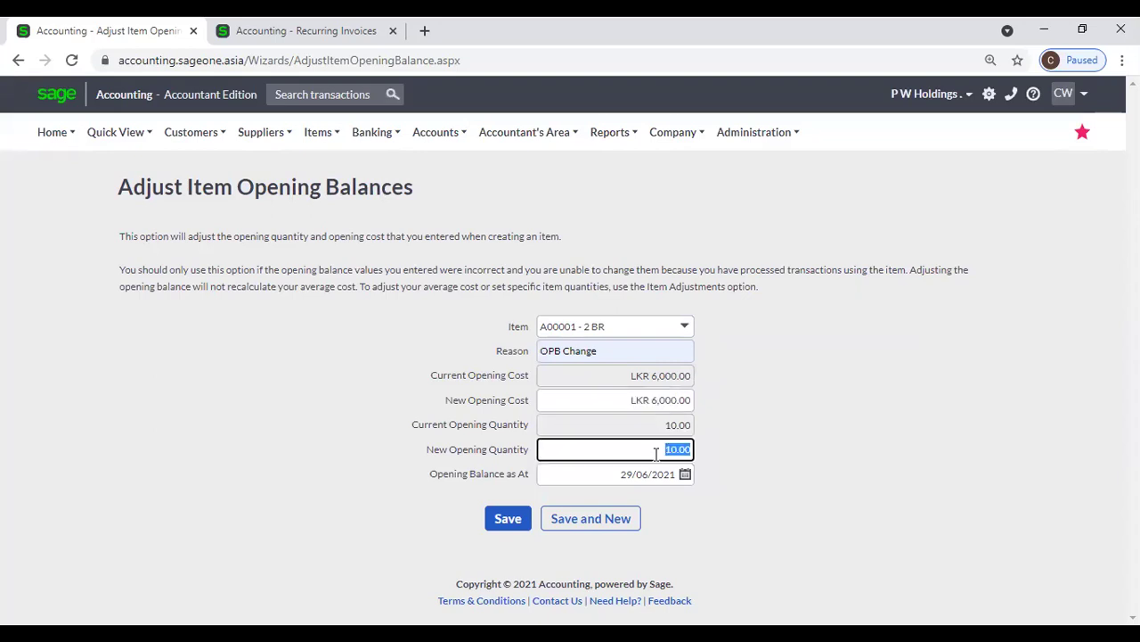
pyautogui.write('5')
pyautogui.click(768, 455)
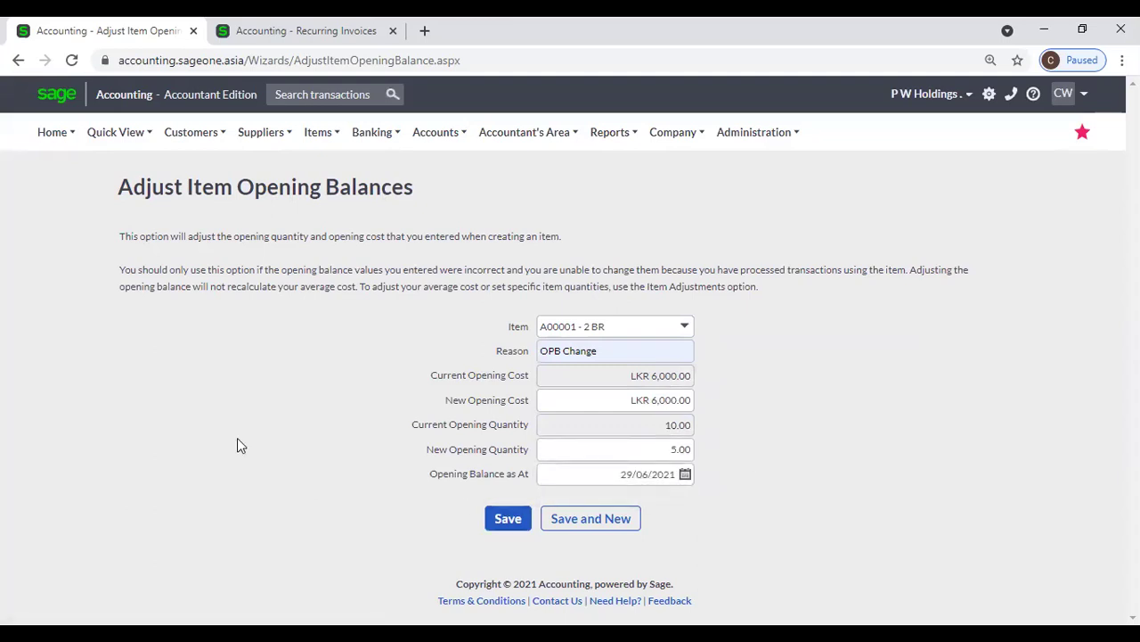
# - Open Renumber Item Codes and close the separate Recurring Invoices page
pyautogui.click(315, 132)
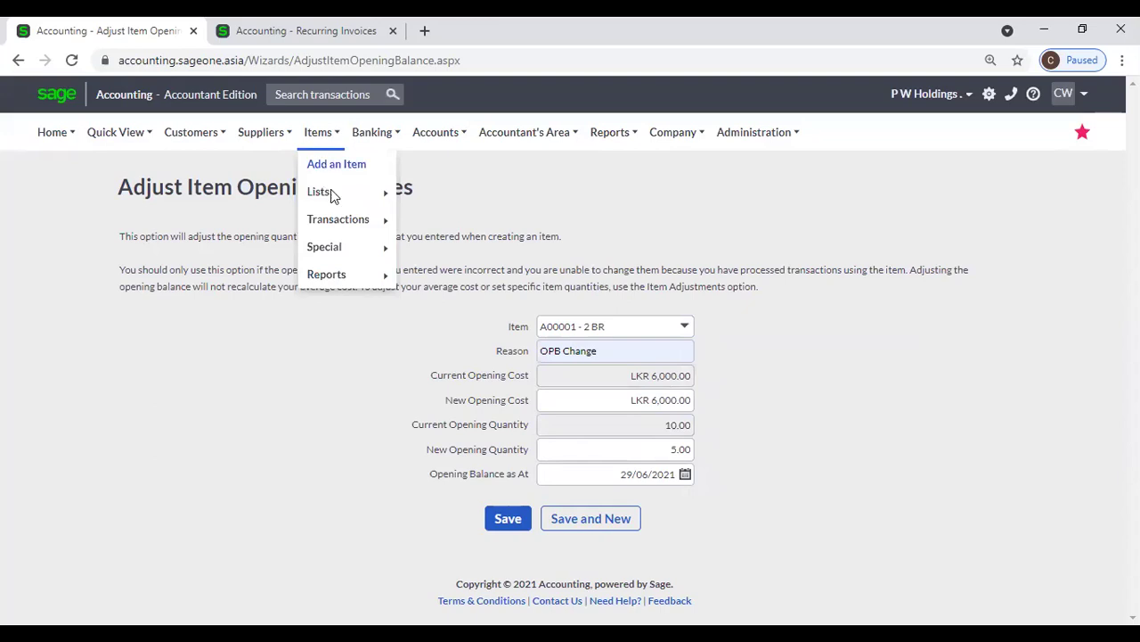
pyautogui.moveTo(341, 246)
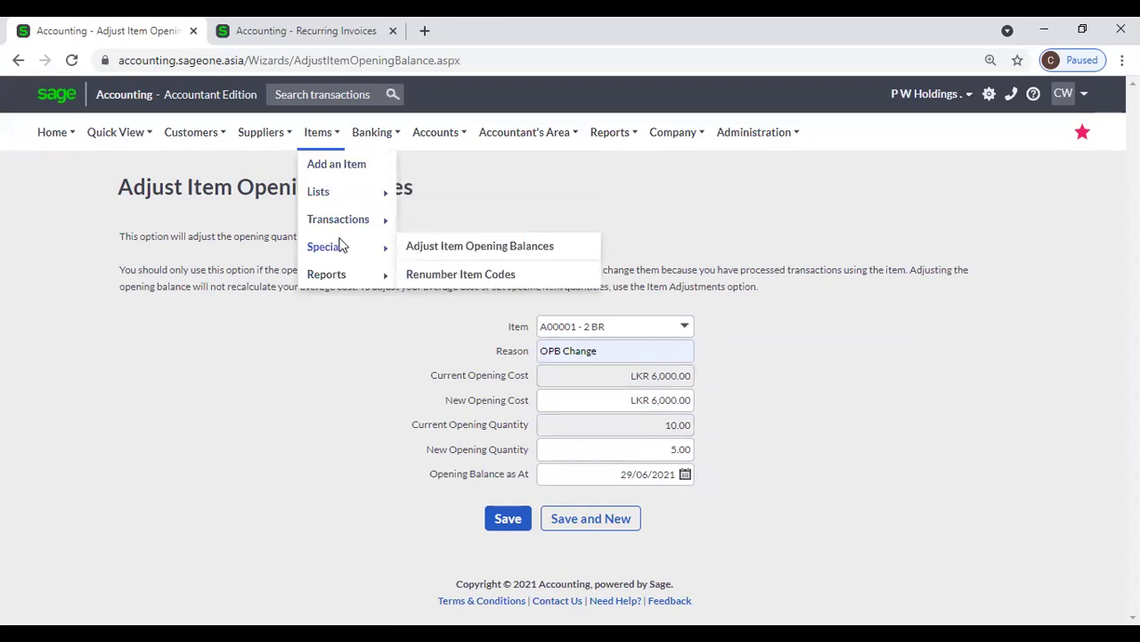
pyautogui.click(461, 274)
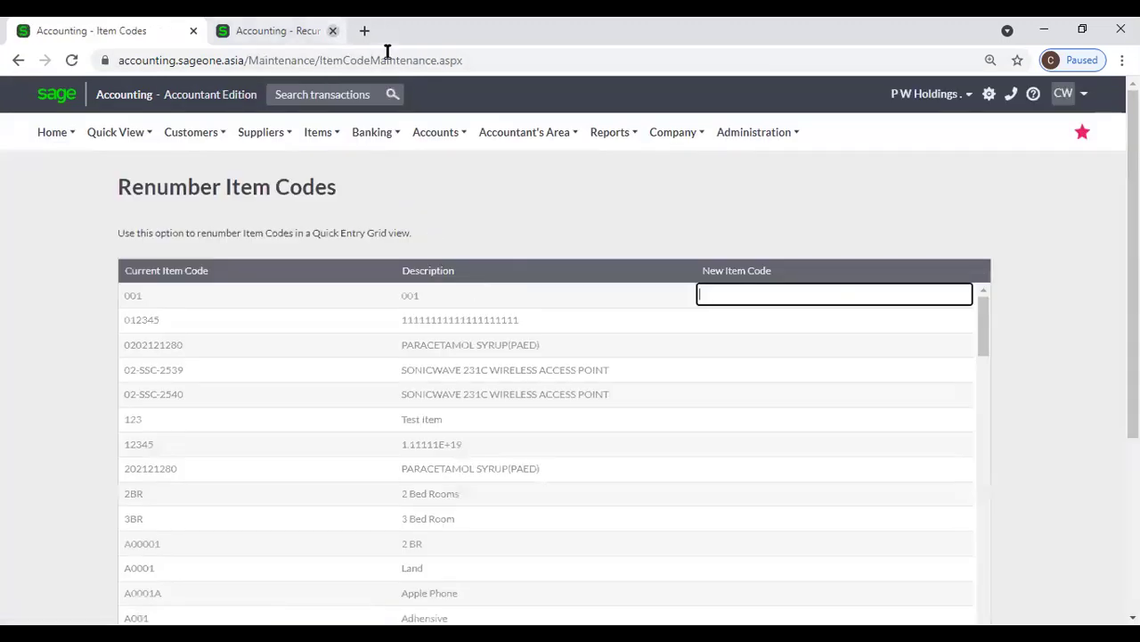
pyautogui.click(333, 30)
pyautogui.click(796, 143)
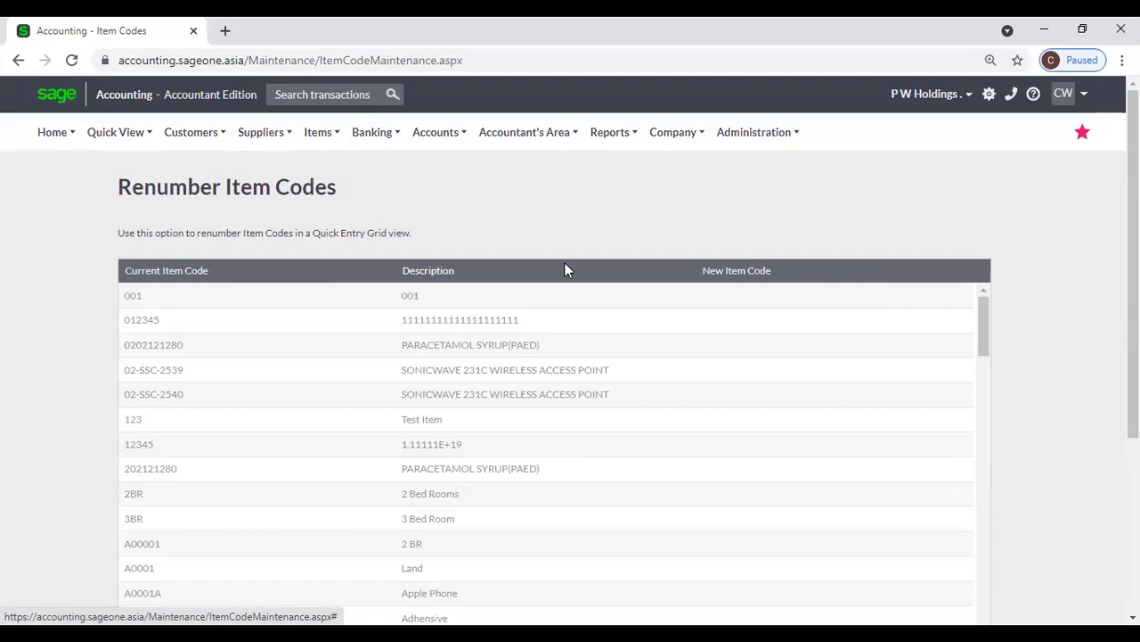
# - Enter A001 as the new item code for item 001 in the Renumber Item Codes grid
pyautogui.click(717, 293)
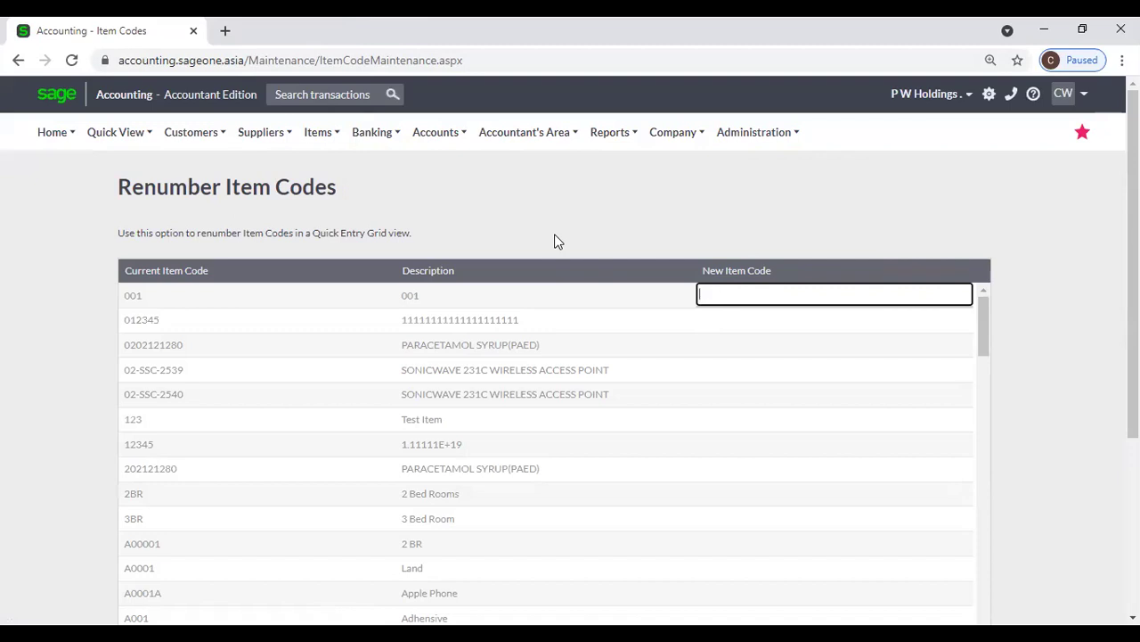
pyautogui.click(321, 136)
pyautogui.moveTo(336, 256)
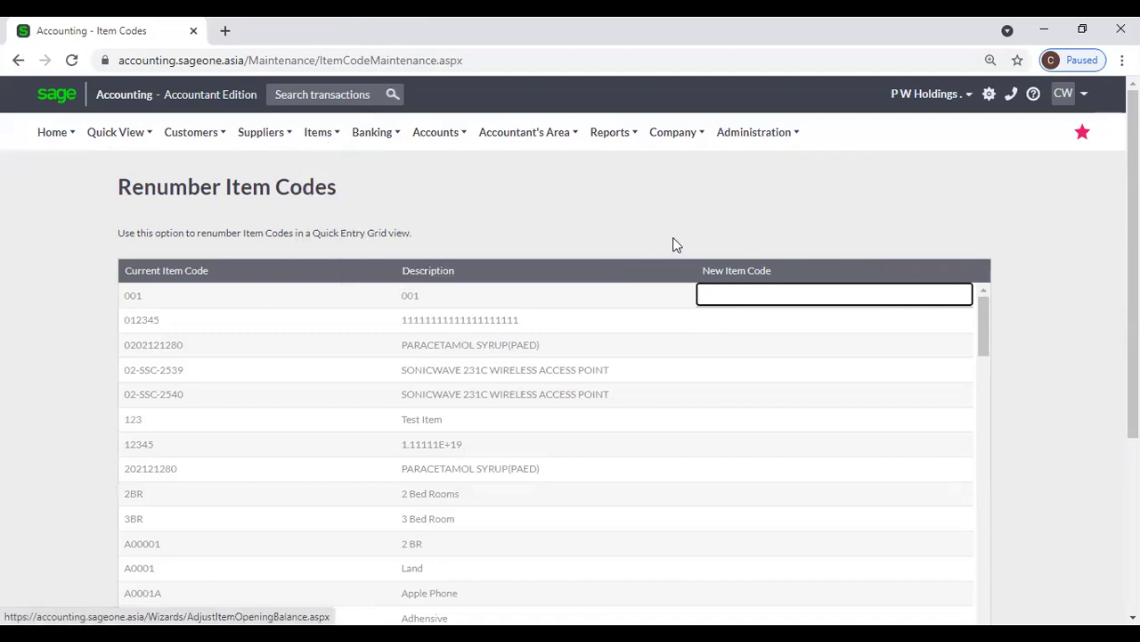
pyautogui.click(770, 293)
pyautogui.write('00')
pyautogui.press('Left')
pyautogui.press('Left')
pyautogui.write('A')
pyautogui.press('Right')
pyautogui.press('Right')
pyautogui.write('1')
pyautogui.click(728, 327)
pyautogui.click(747, 368)
# - Look through the Renumber Item Codes list down to its end and return to the first item
pyautogui.scroll(-10, 746, 375)
pyautogui.scroll(-3, 747, 394)
pyautogui.scroll(-3, 1100, 472)
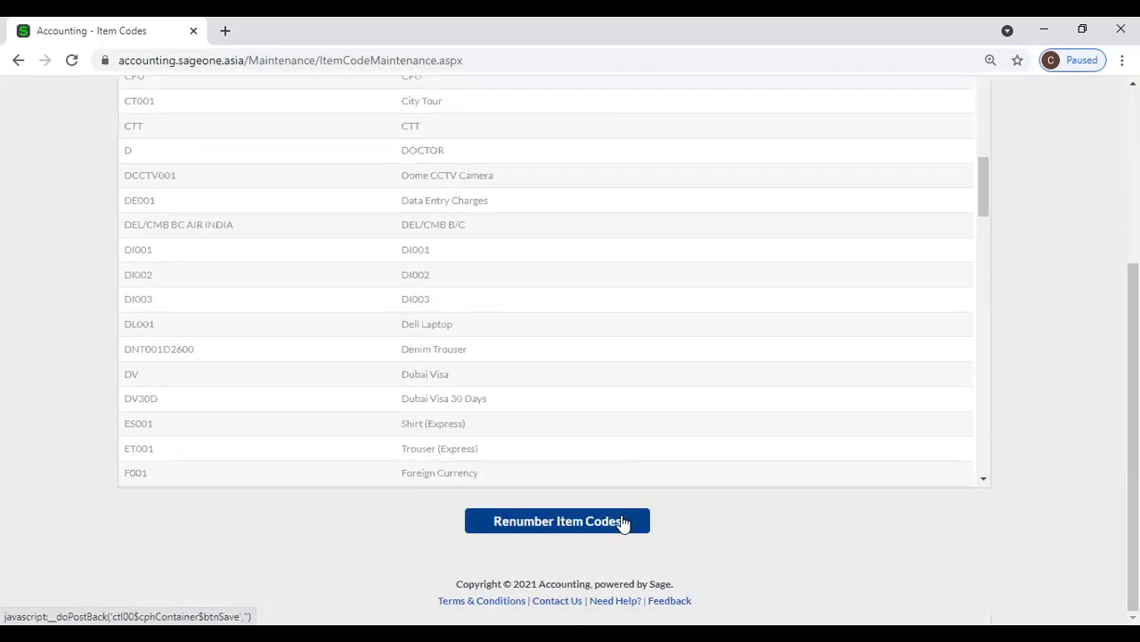
pyautogui.scroll(15, 558, 319)
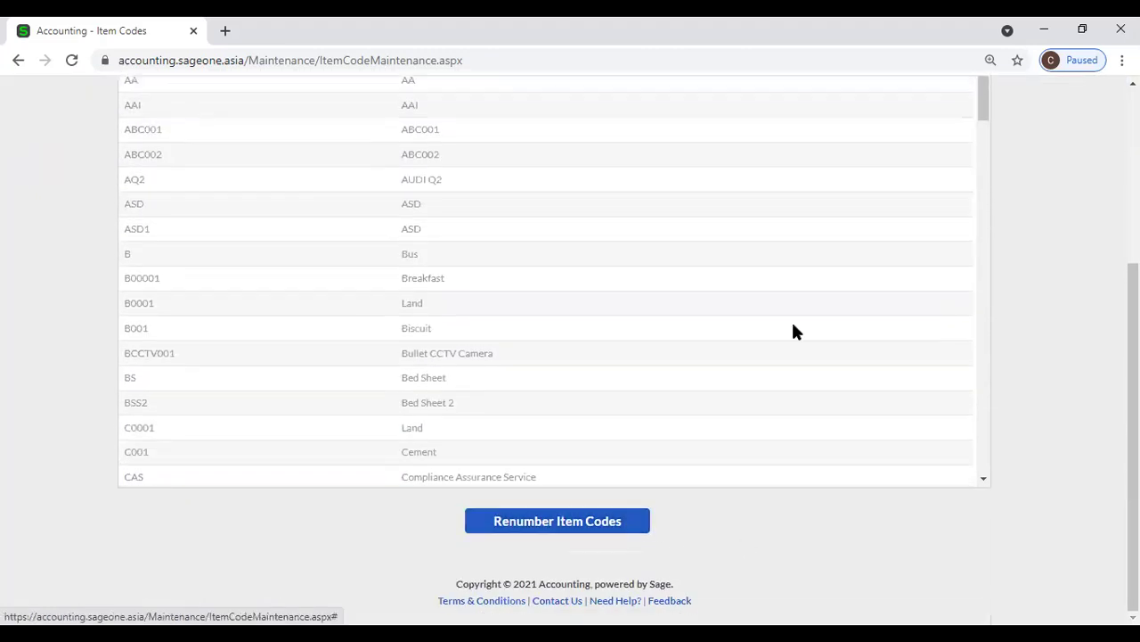
pyautogui.scroll(2, 1069, 304)
pyautogui.scroll(2, 1070, 304)
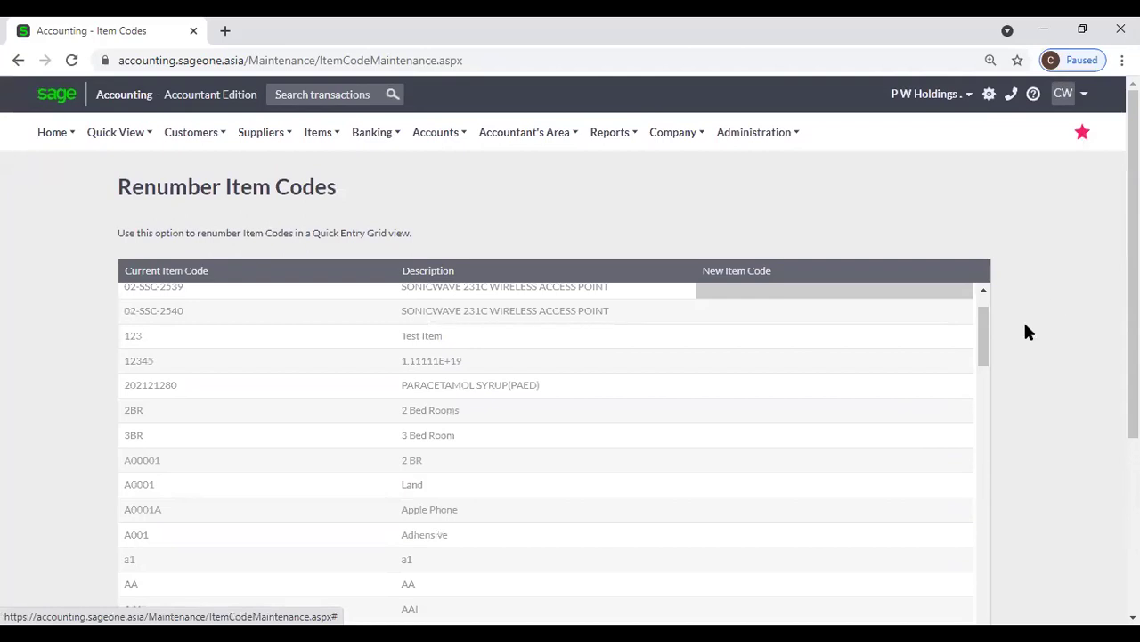
pyautogui.moveTo(985, 316); pyautogui.dragTo(982, 296)
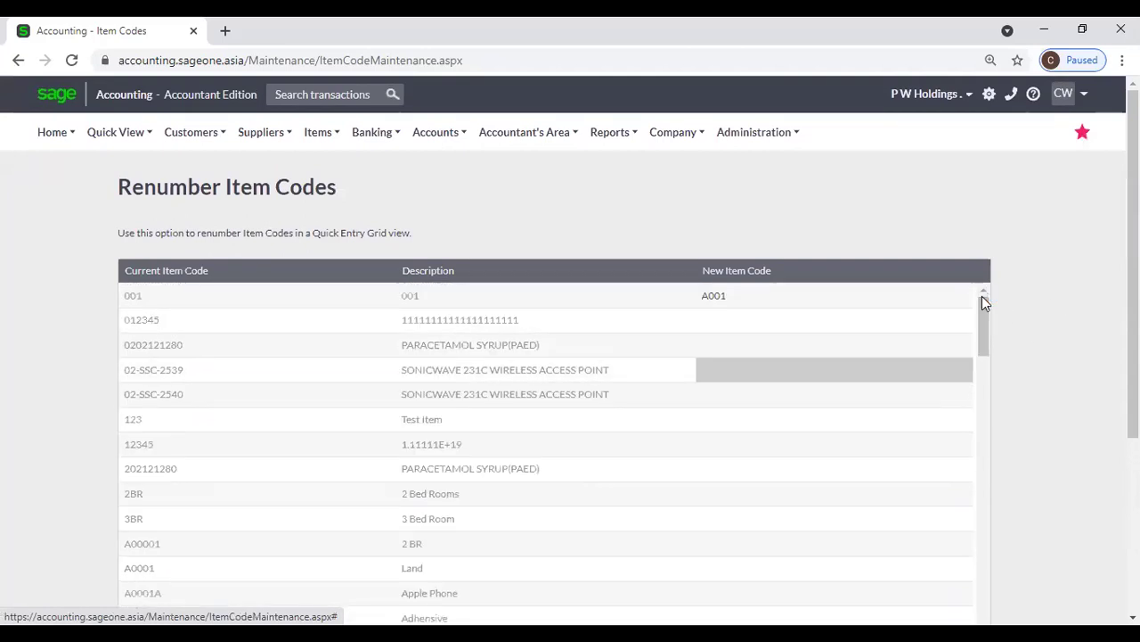
pyautogui.click(319, 134)
pyautogui.moveTo(331, 250)
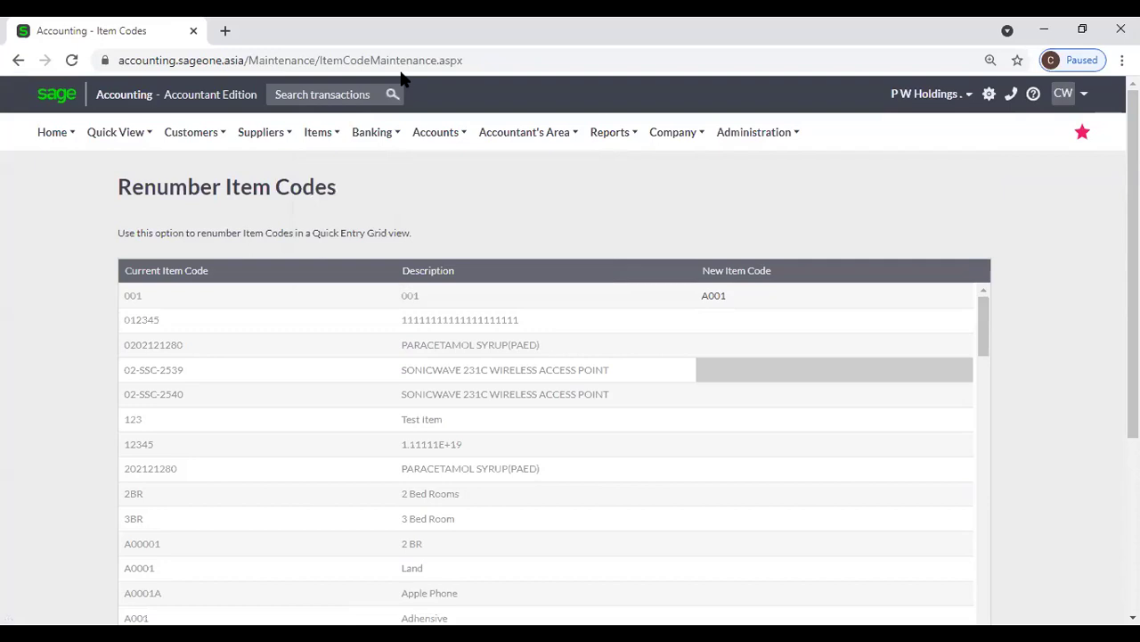
pyautogui.moveTo(266, 132)
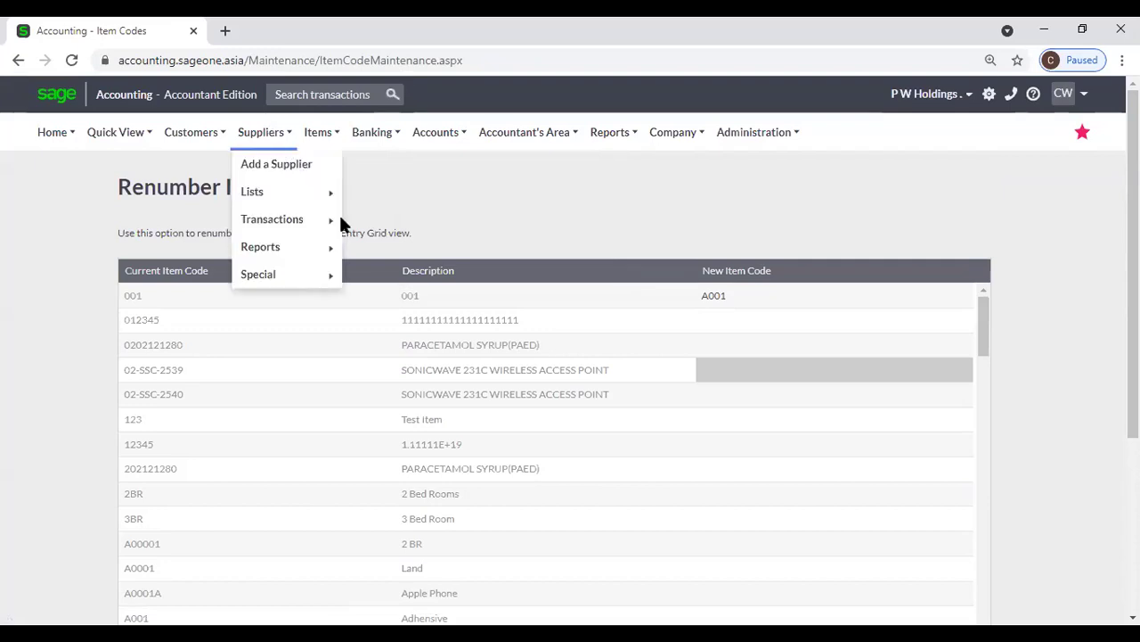
pyautogui.moveTo(318, 132)
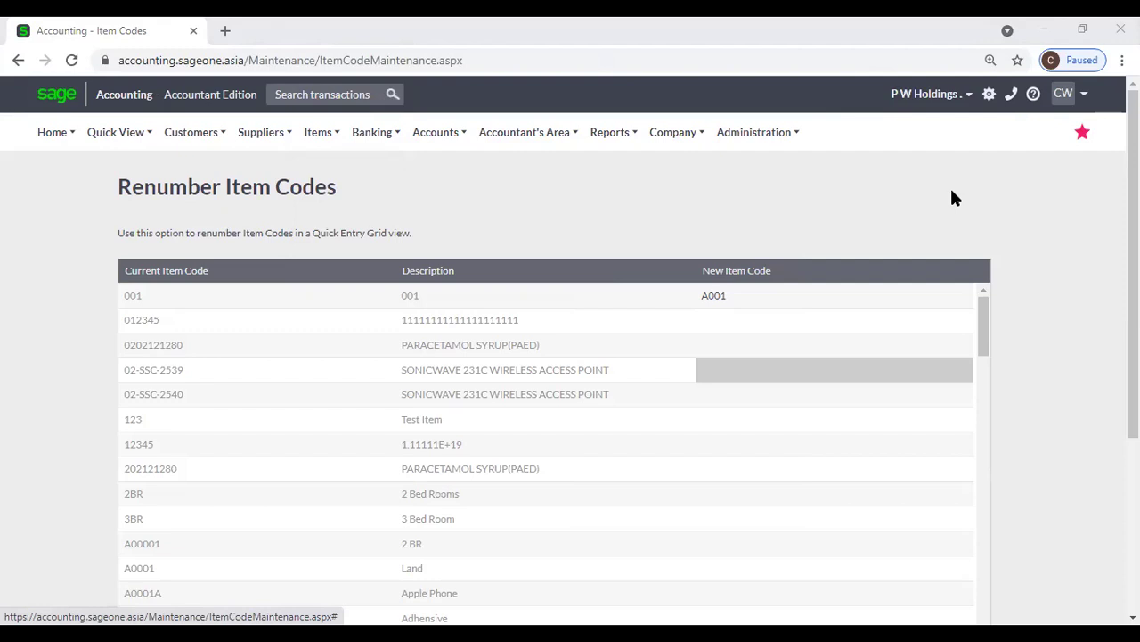
pyautogui.moveTo(321, 131)
pyautogui.moveTo(350, 253)
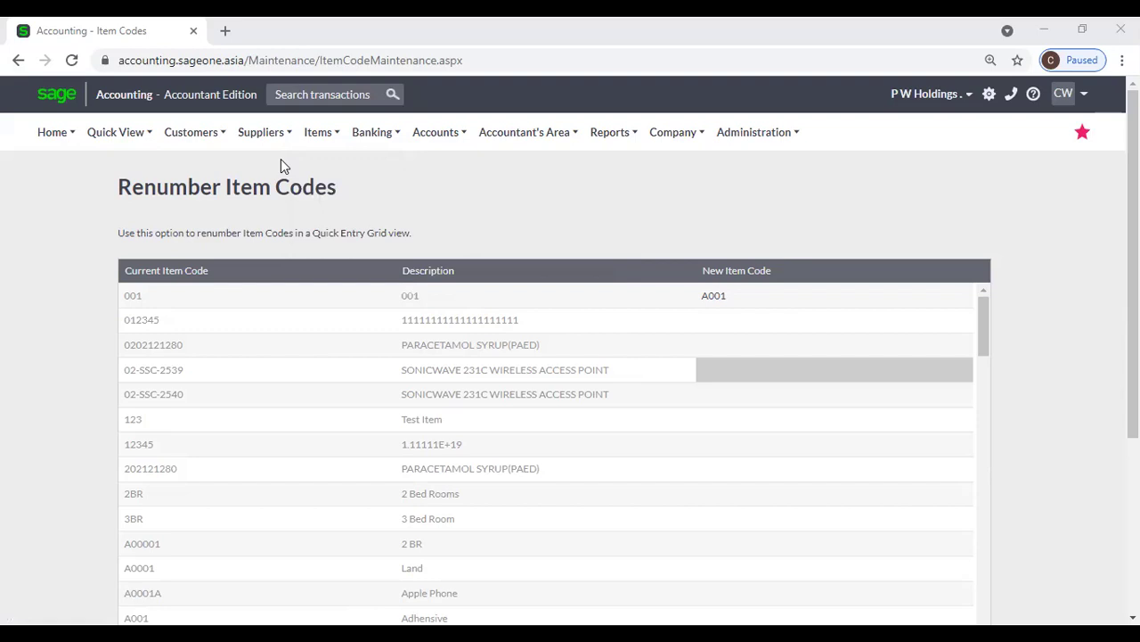
# - Open the Item Listing report and view it for all items and categories with the Default Price List
pyautogui.moveTo(317, 134)
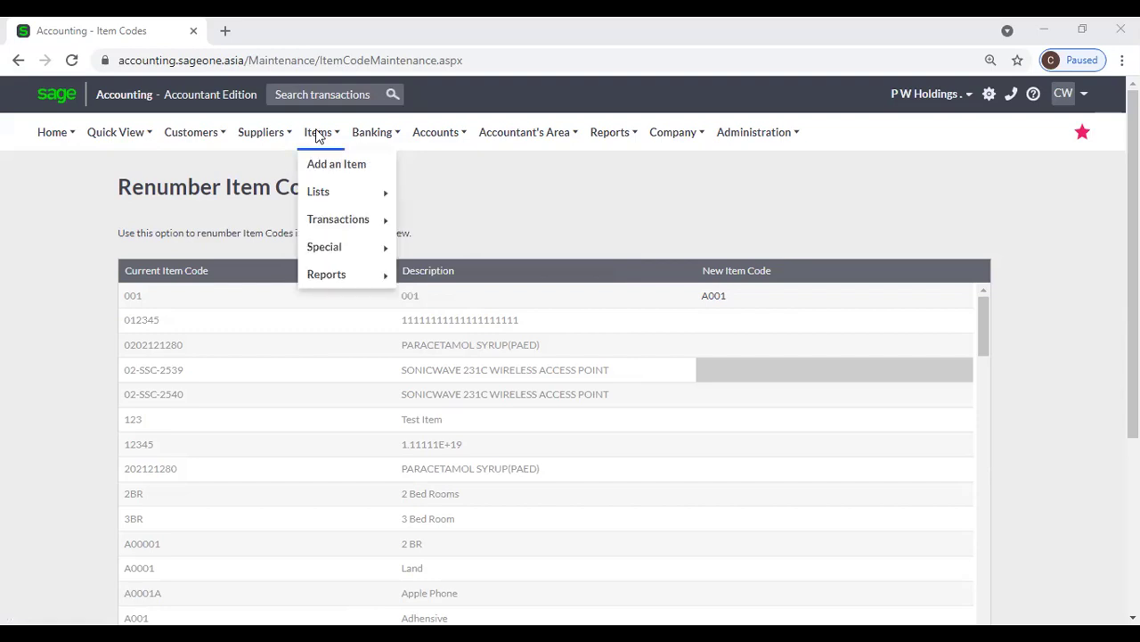
pyautogui.moveTo(339, 273)
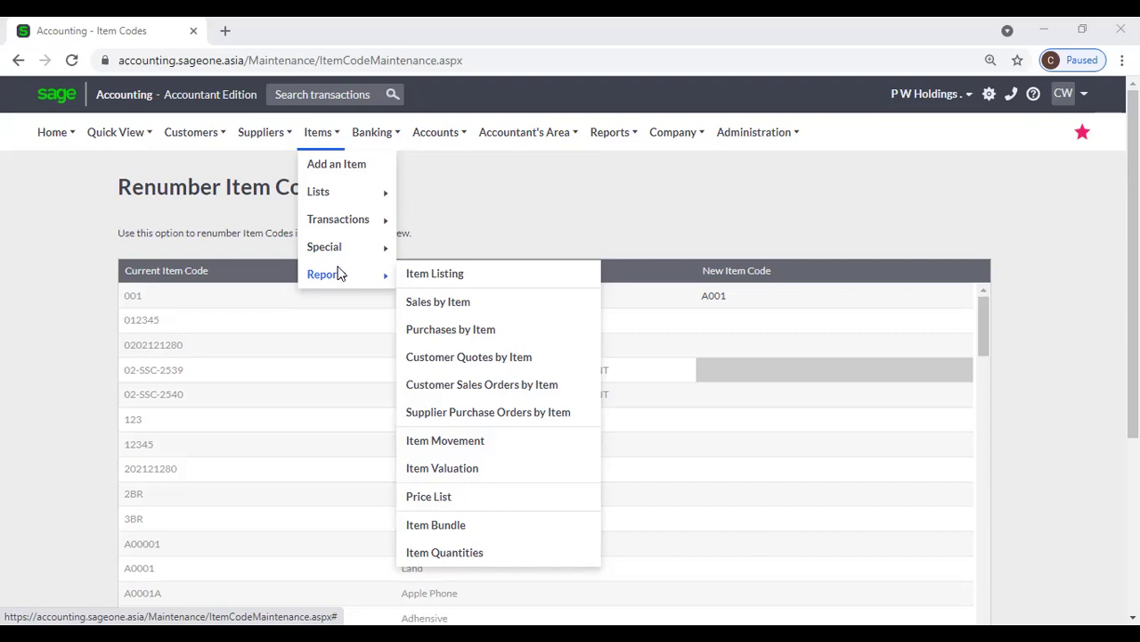
pyautogui.click(496, 272)
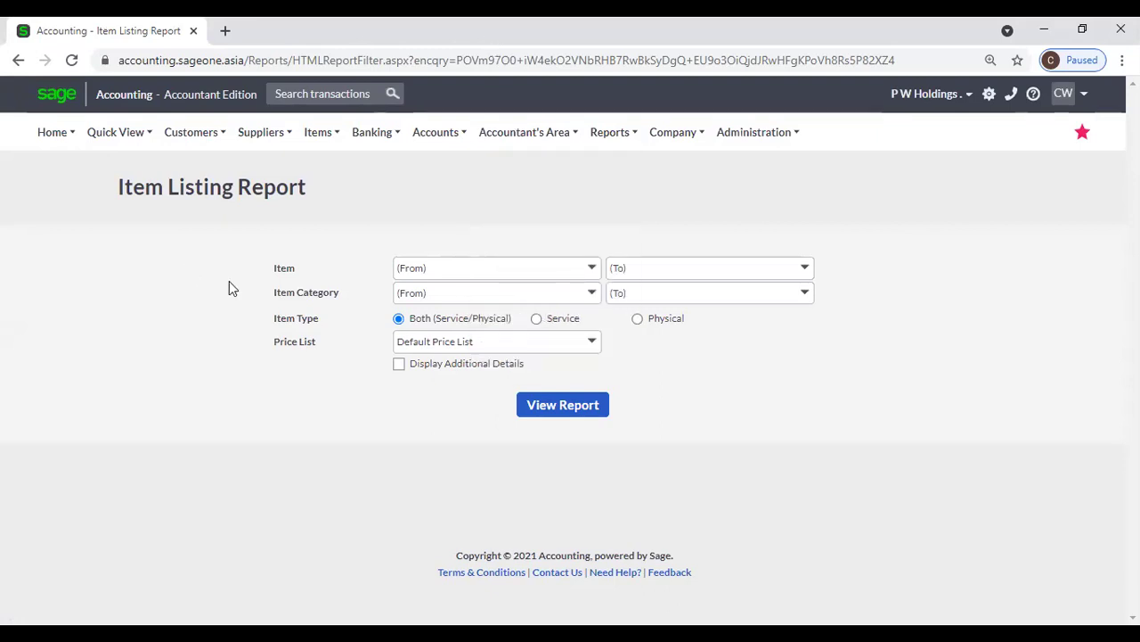
pyautogui.click(597, 303)
pyautogui.click(710, 416)
pyautogui.click(592, 346)
pyautogui.click(673, 367)
pyautogui.click(577, 409)
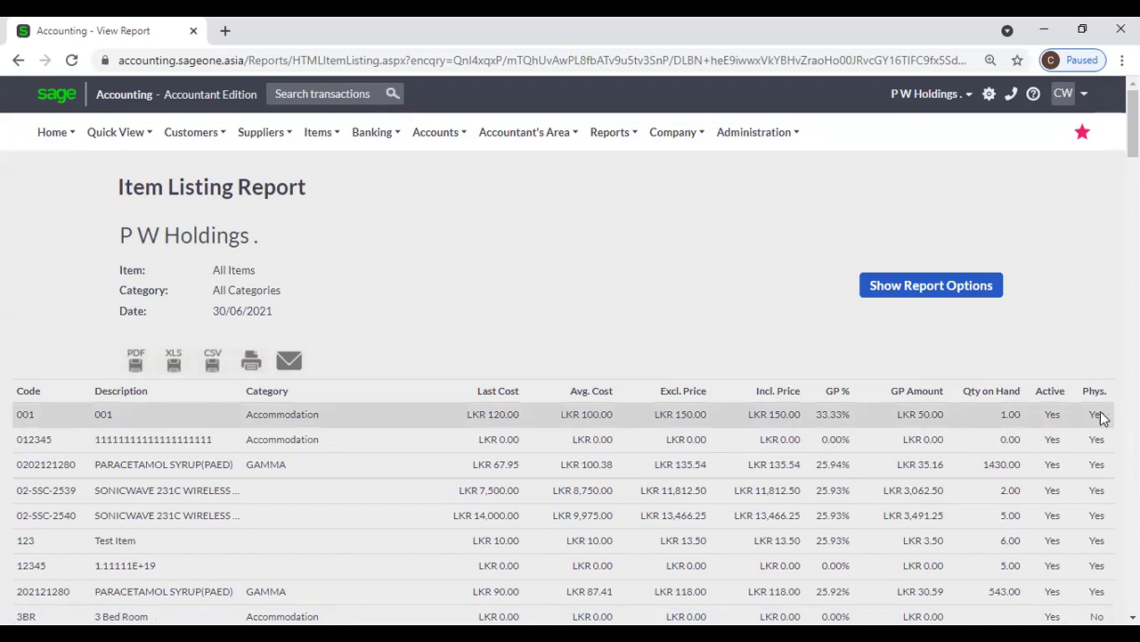
# - Refresh the Item Listing report with Display Additional Details enabled and reopen its report options
pyautogui.click(947, 287)
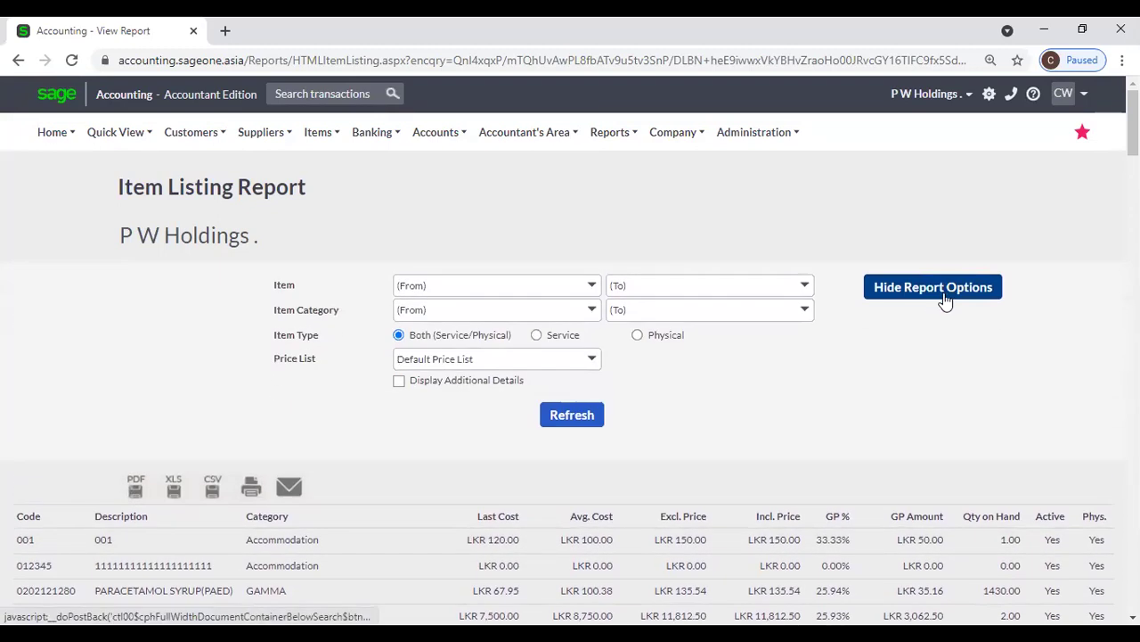
pyautogui.click(399, 381)
pyautogui.click(563, 417)
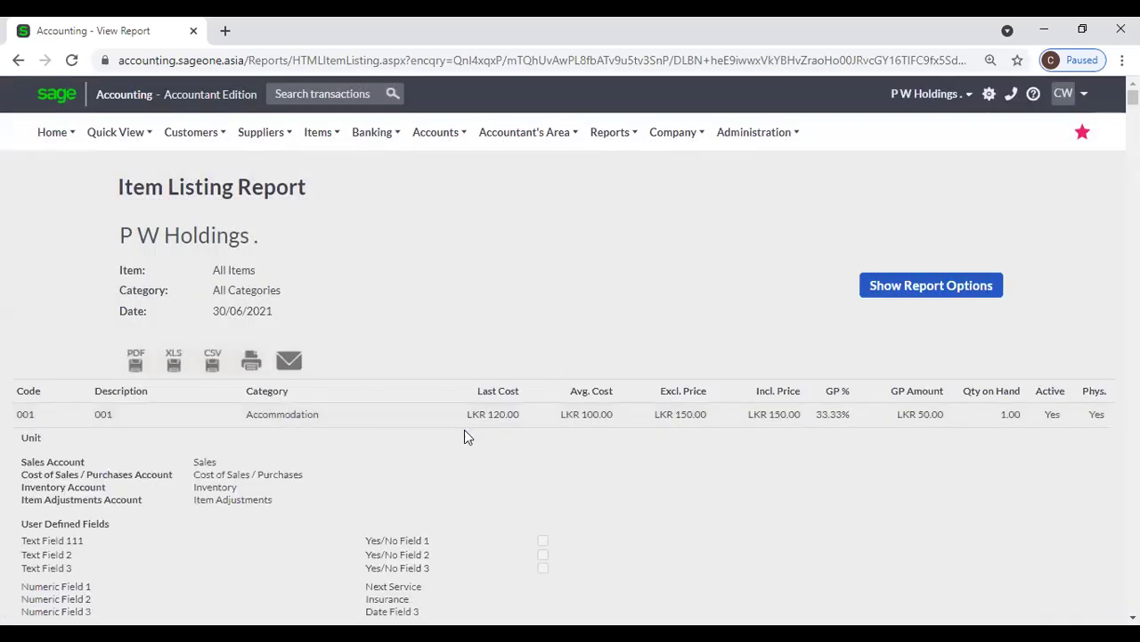
pyautogui.scroll(-2, 465, 436)
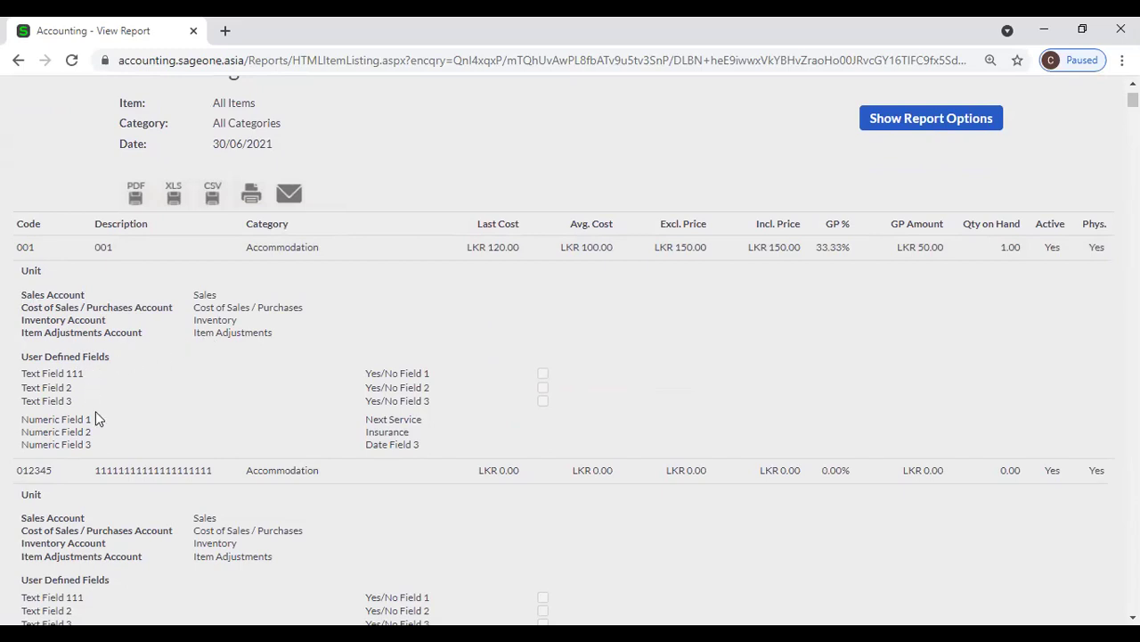
pyautogui.scroll(2, 132, 421)
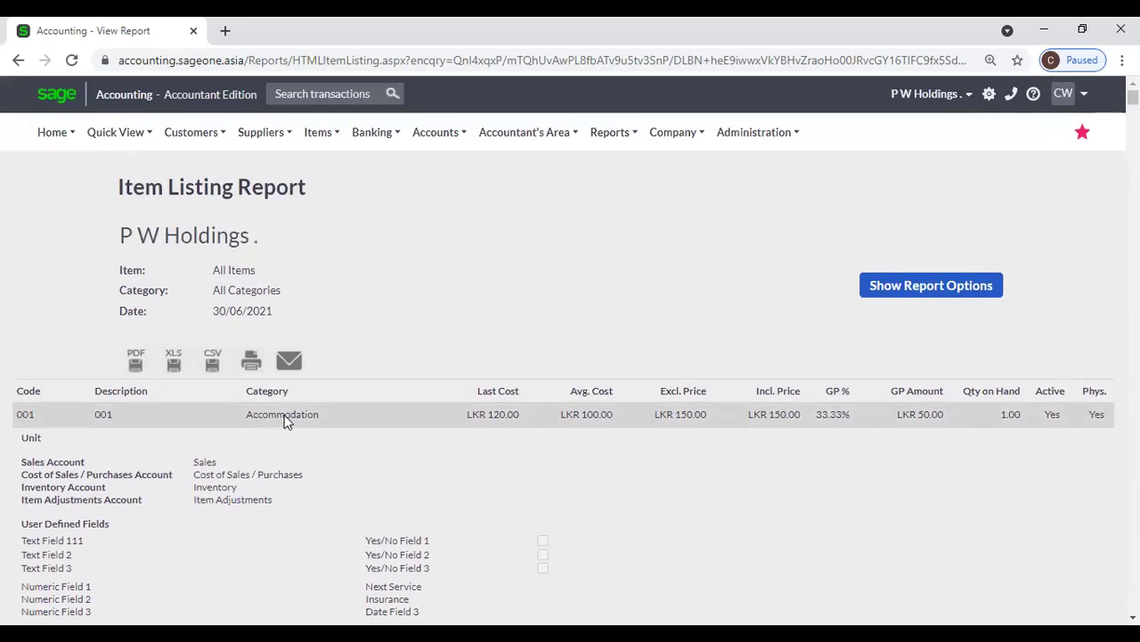
pyautogui.click(917, 286)
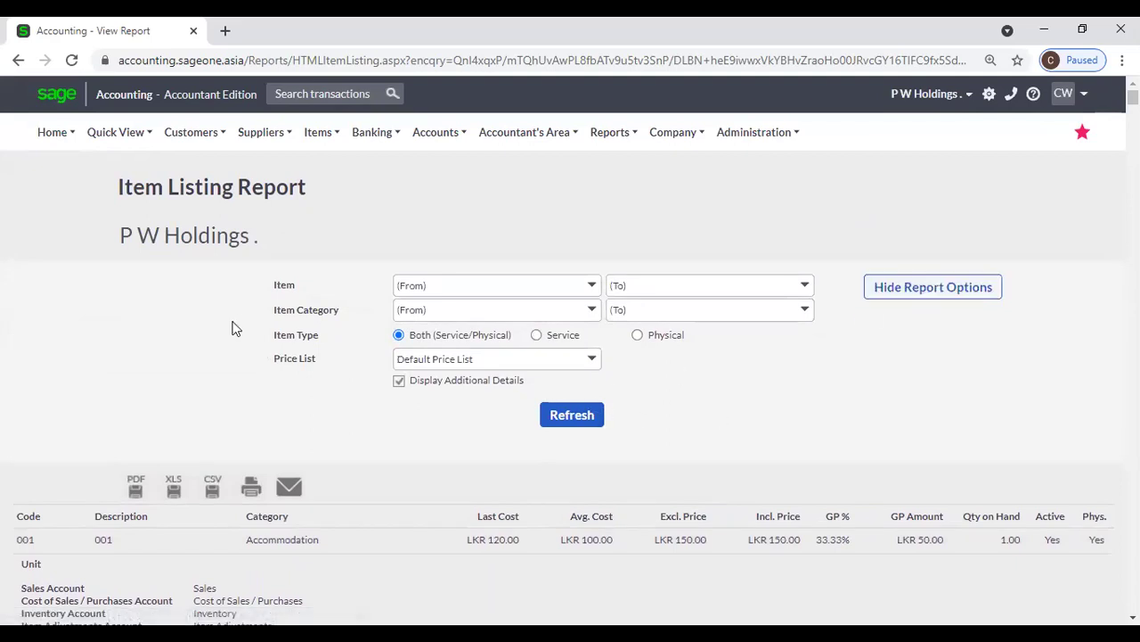
# - Open the Sales by Item report filter and set the date range to Yearly, Current Year
pyautogui.moveTo(312, 148)
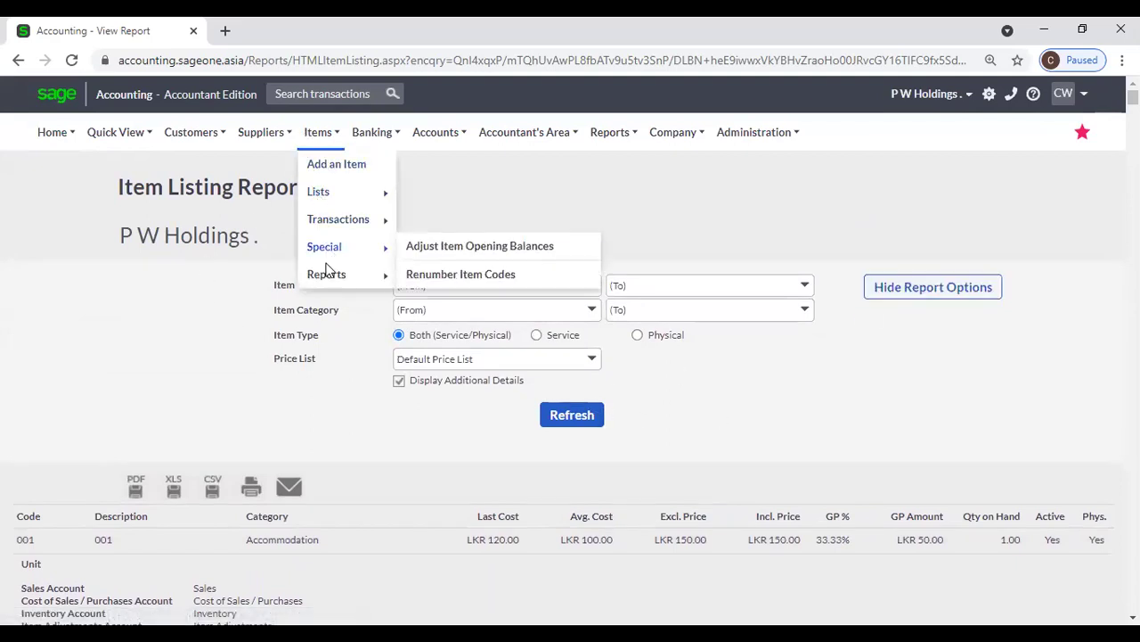
pyautogui.moveTo(328, 275)
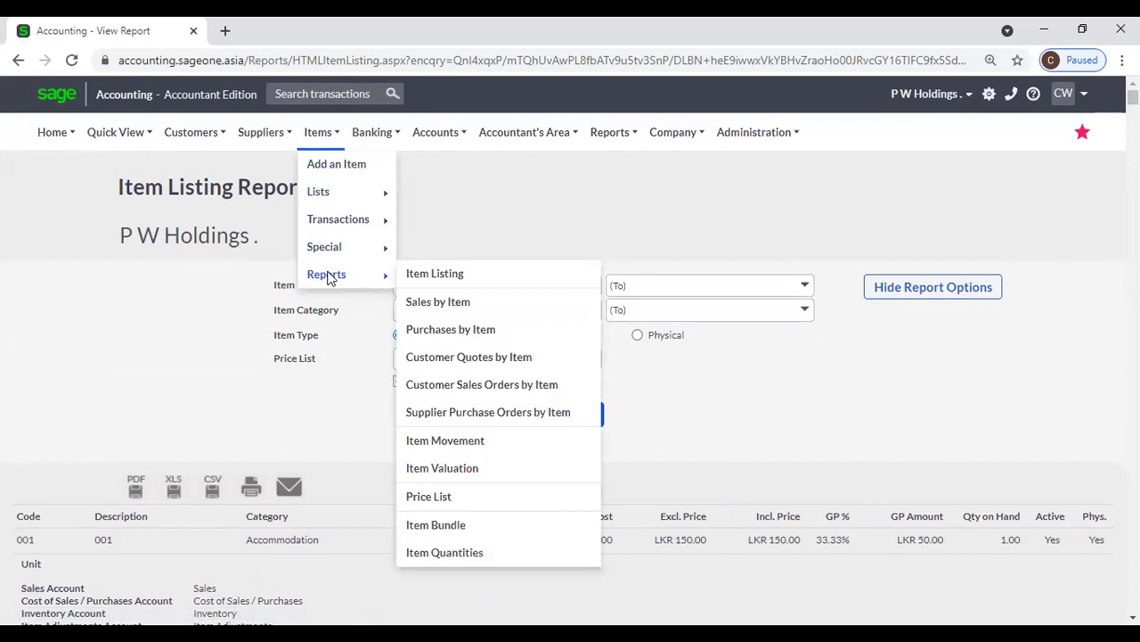
pyautogui.click(496, 303)
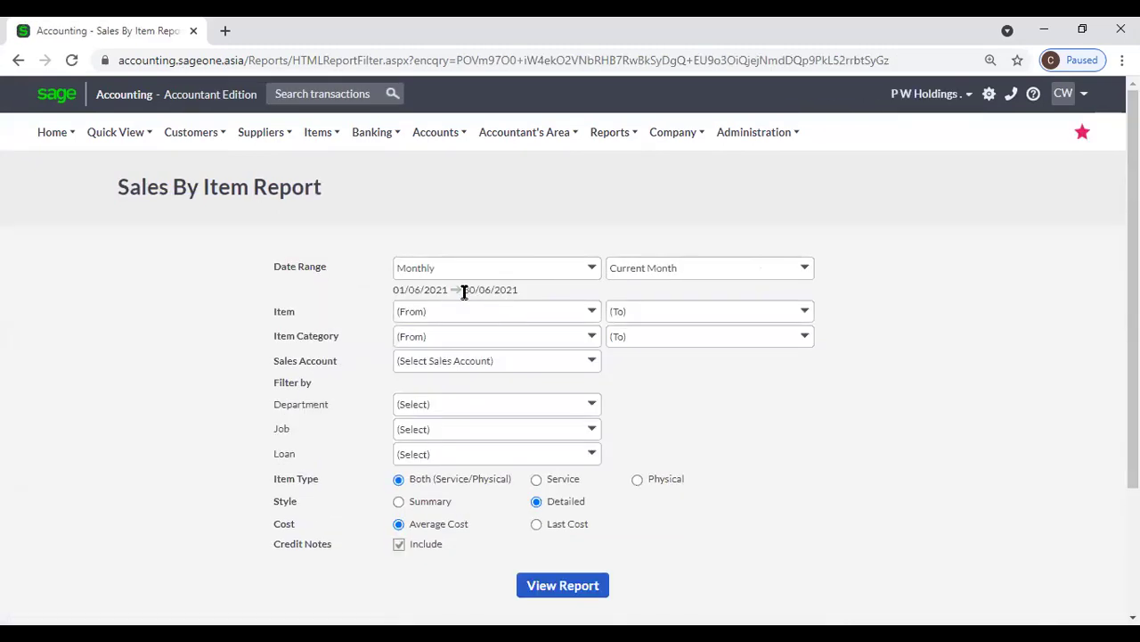
pyautogui.click(593, 269)
pyautogui.click(549, 329)
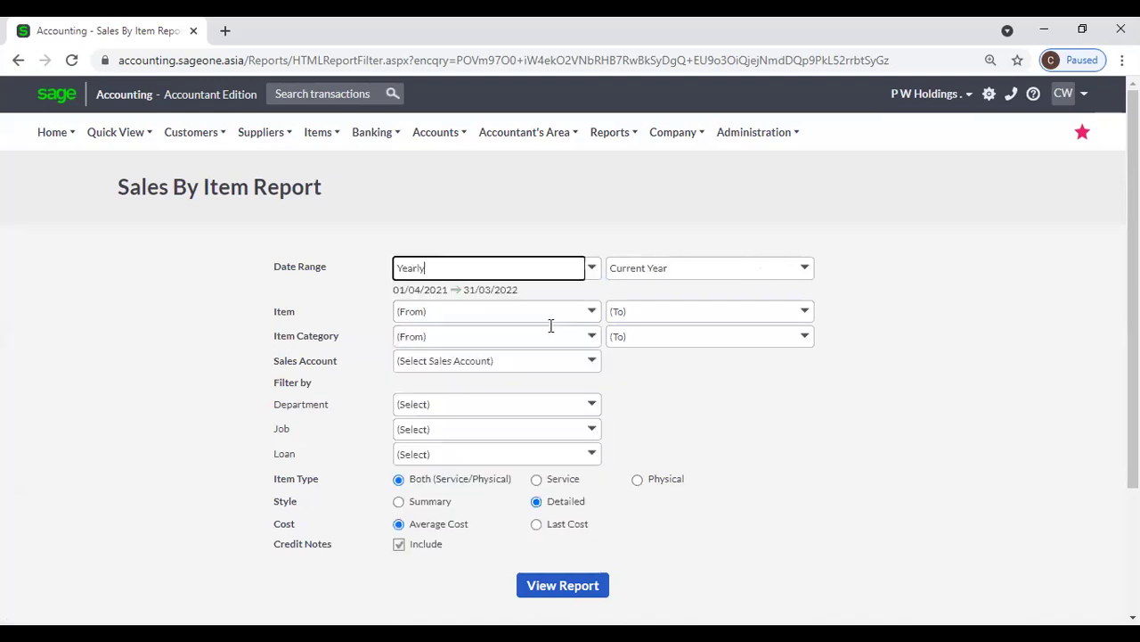
# - Check the item, category and sales account filter choices without restricting them, and view the detailed Sales by Item report
pyautogui.click(591, 314)
pyautogui.click(642, 333)
pyautogui.click(593, 336)
pyautogui.click(826, 428)
pyautogui.click(593, 362)
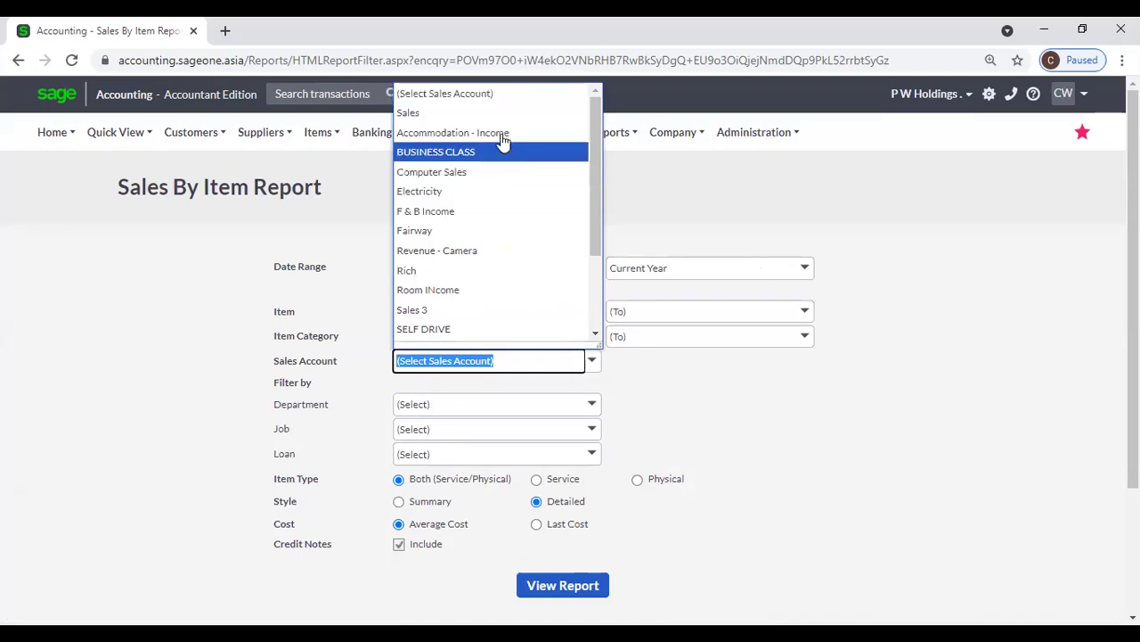
pyautogui.click(777, 443)
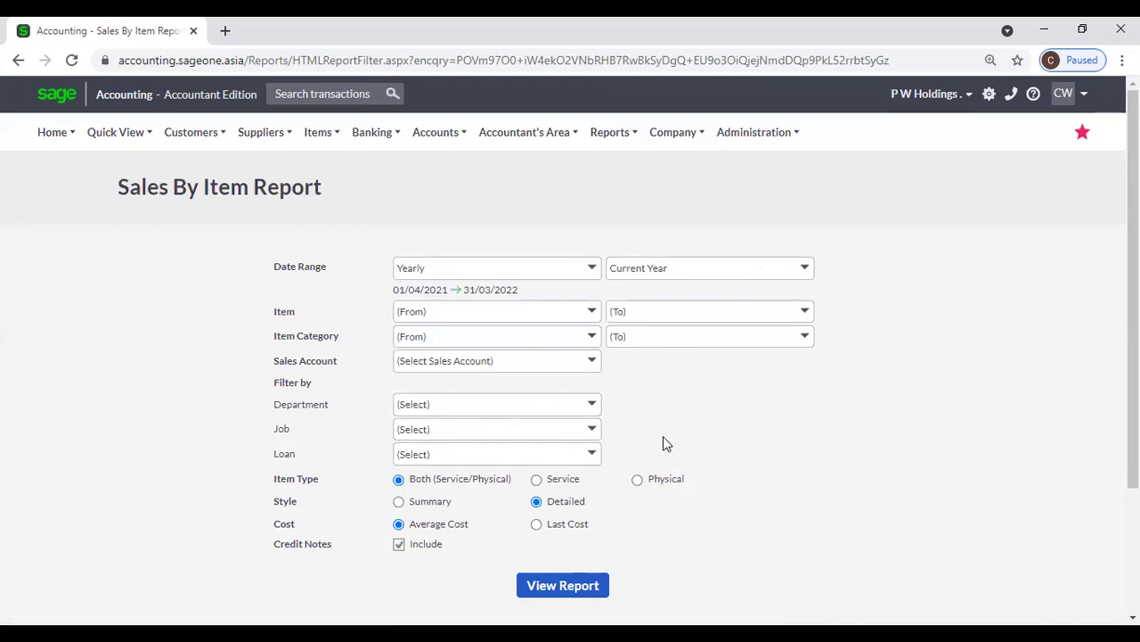
pyautogui.scroll(-2, 663, 437)
pyautogui.click(582, 501)
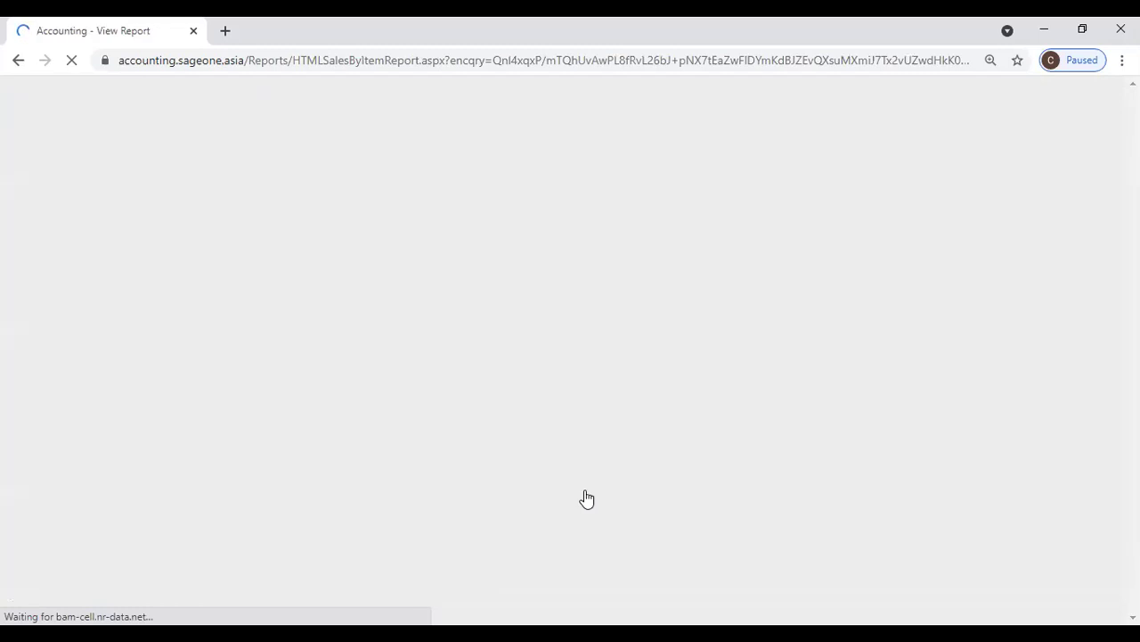
# - Review the detailed Sales by Item report's invoice lines, item totals and grand total
pyautogui.scroll(-2, 586, 499)
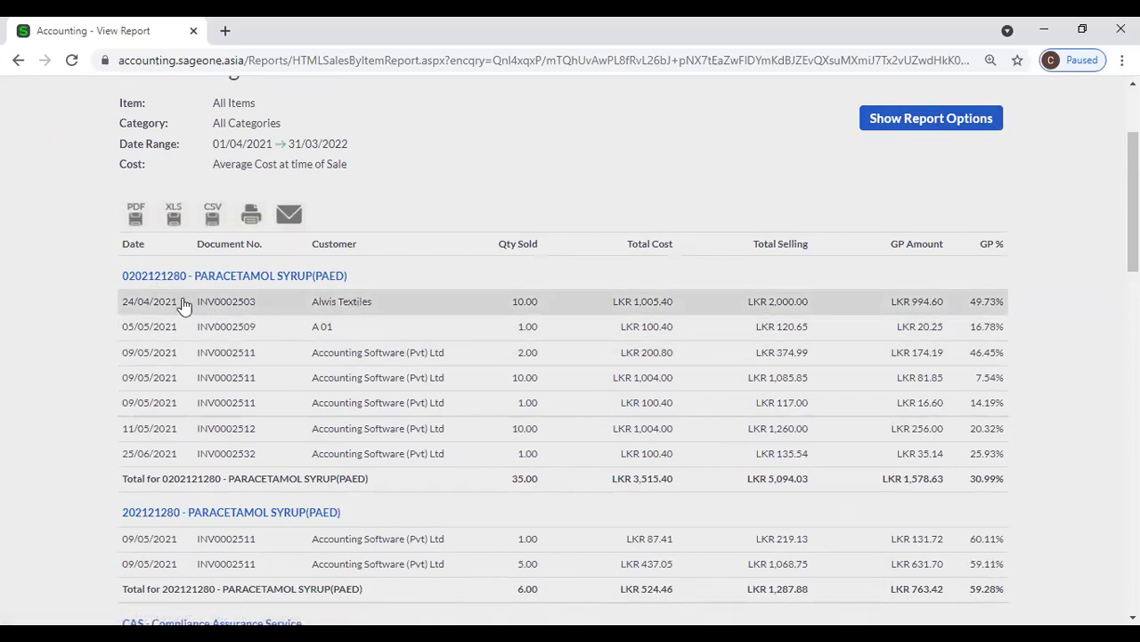
pyautogui.scroll(2, 171, 355)
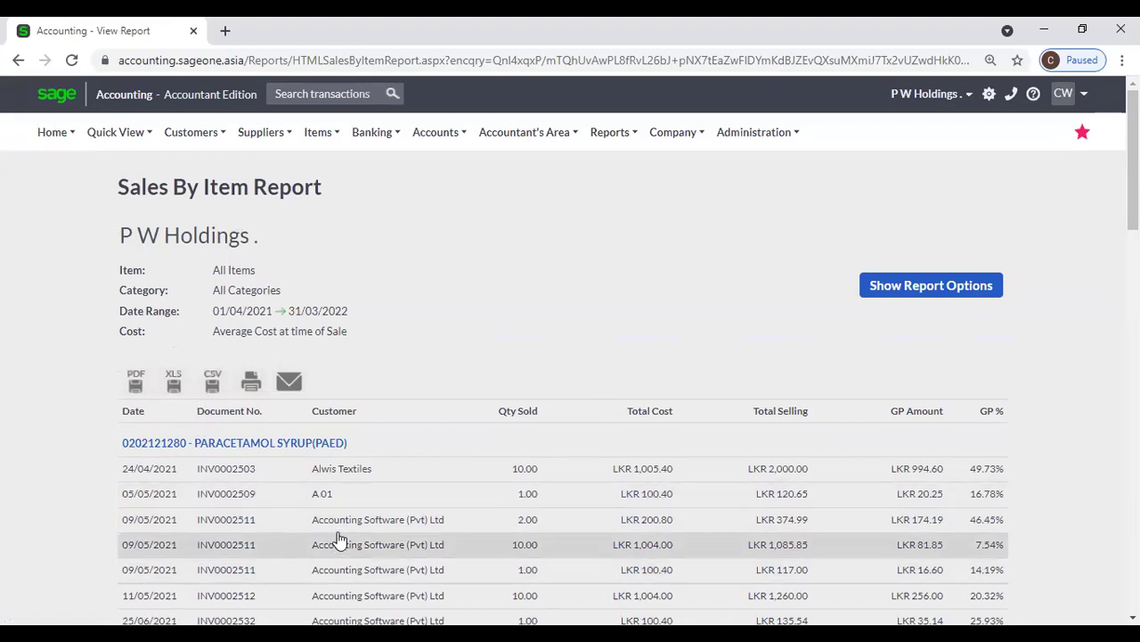
pyautogui.scroll(-1, 353, 489)
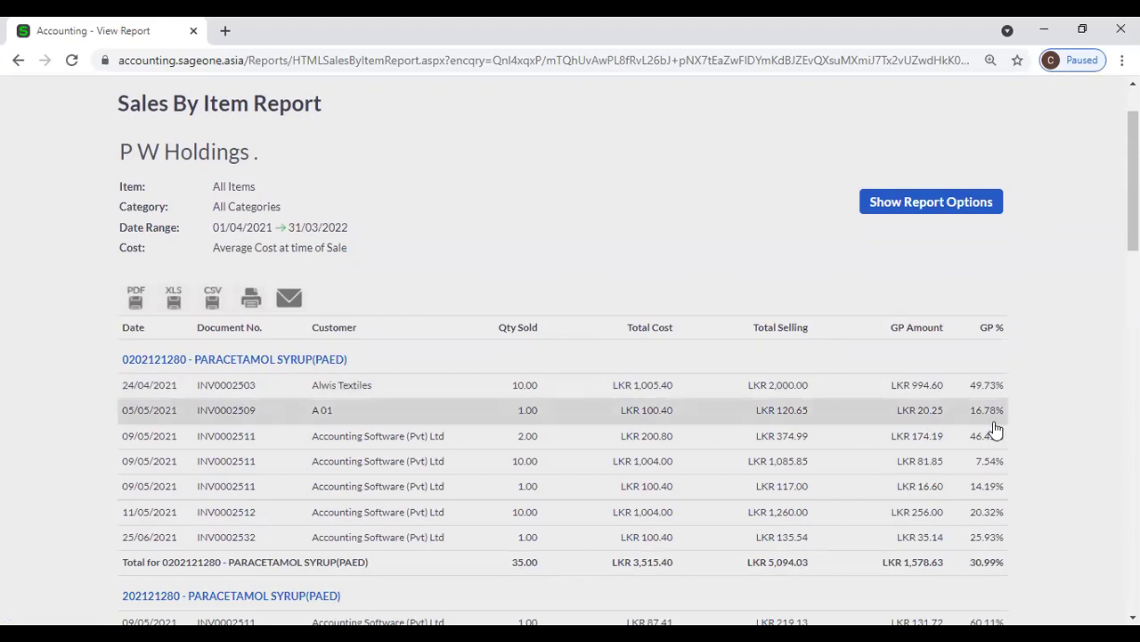
pyautogui.scroll(-1, 675, 490)
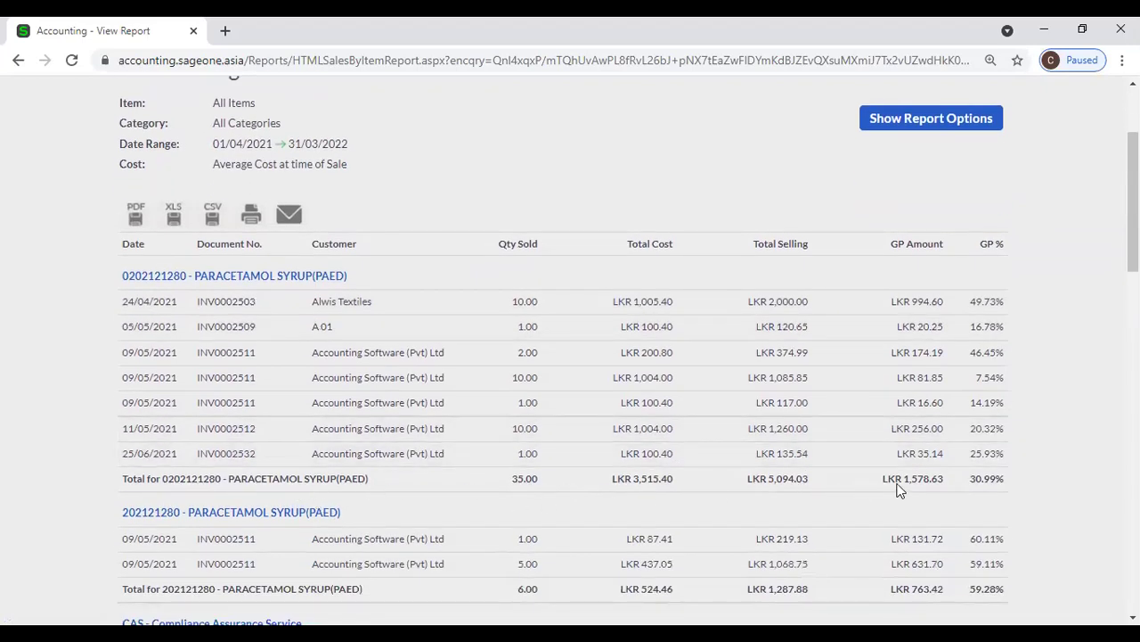
pyautogui.moveTo(1133, 201); pyautogui.dragTo(1134, 541)
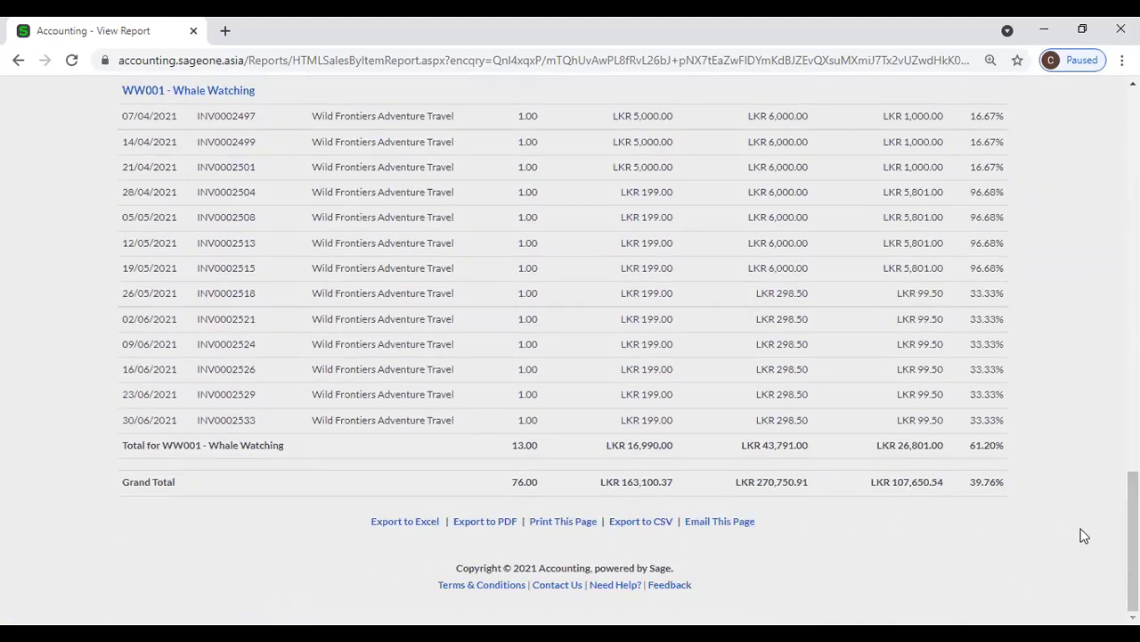
pyautogui.moveTo(1133, 534); pyautogui.dragTo(1134, 153)
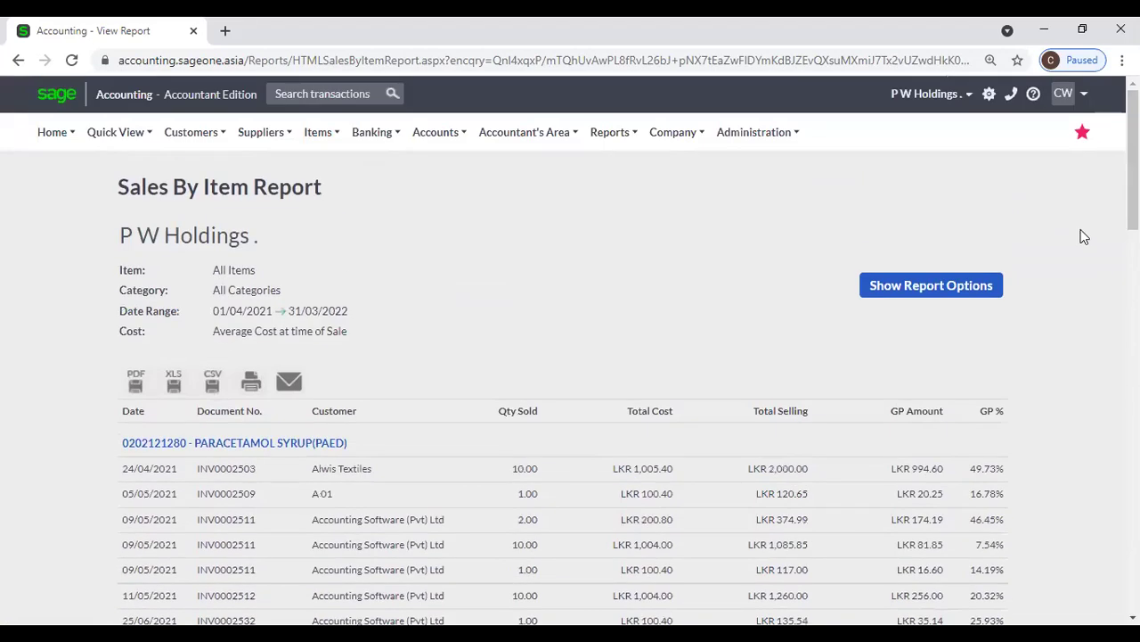
# - Change the Sales by Item report style to Summary and refresh the report
pyautogui.click(965, 287)
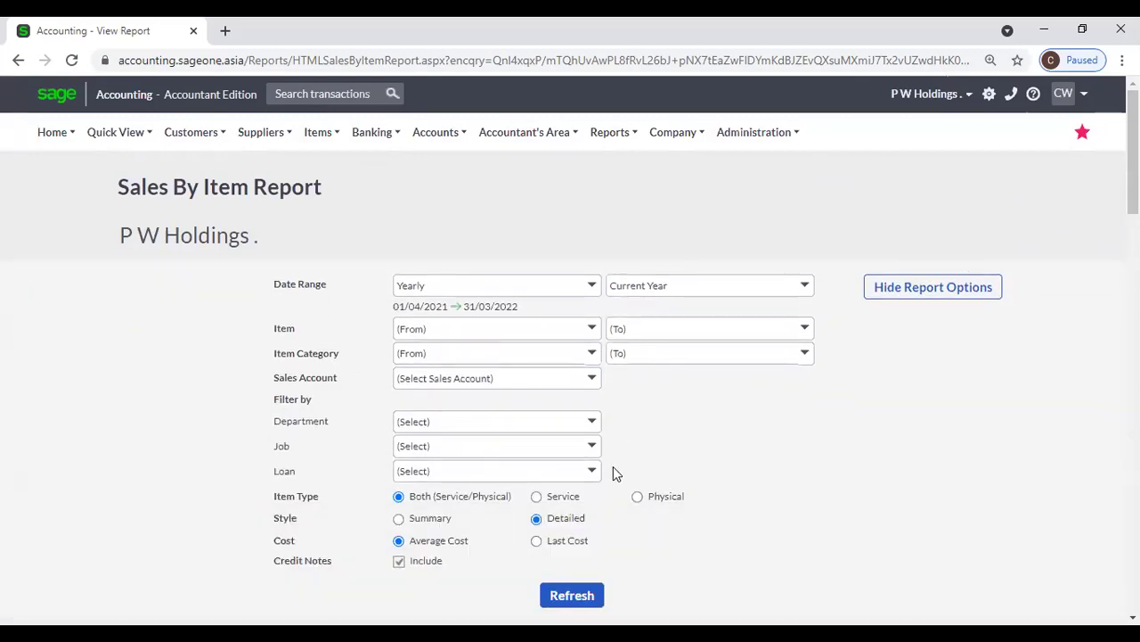
pyautogui.click(421, 524)
pyautogui.click(570, 596)
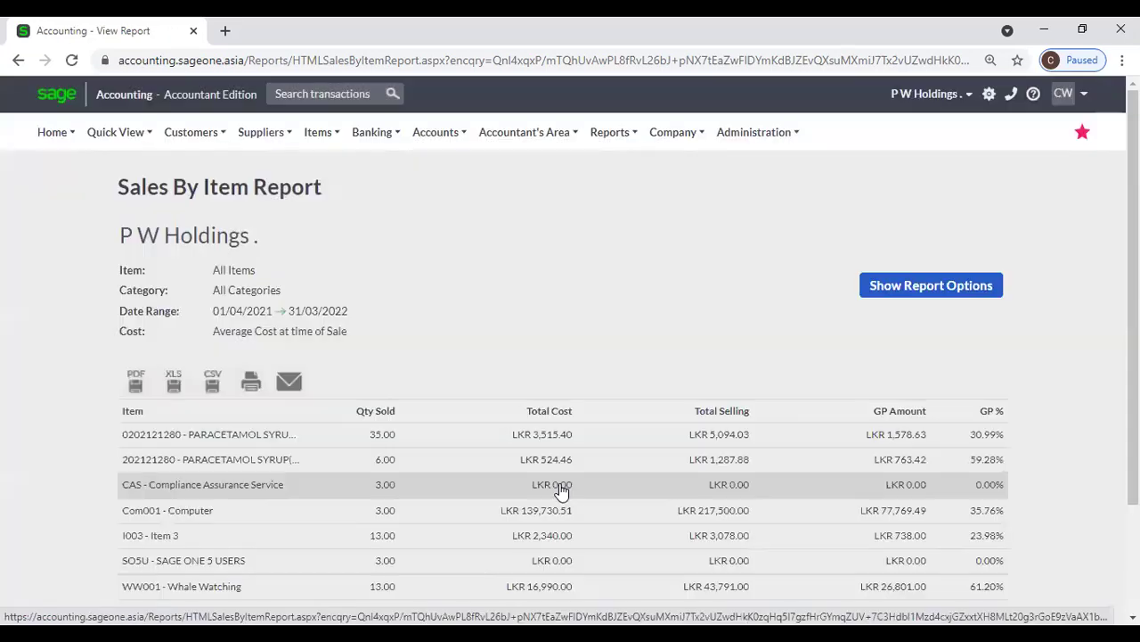
pyautogui.scroll(-1, 561, 490)
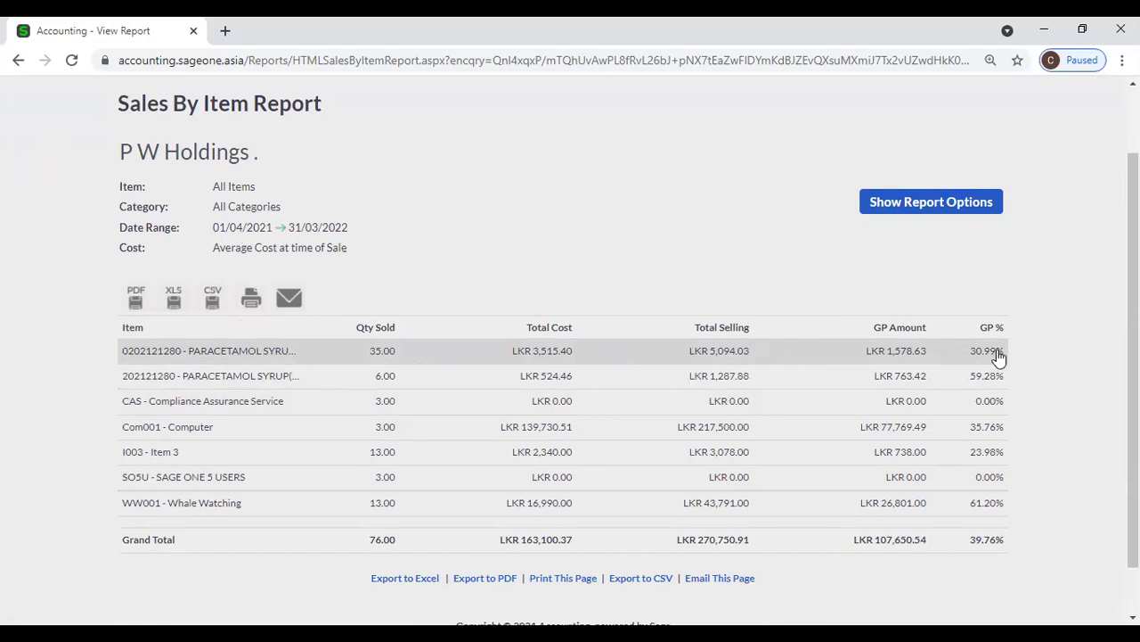
# - Show the Sales by Item report options and select the Detailed style
pyautogui.click(912, 203)
pyautogui.scroll(-2, 600, 415)
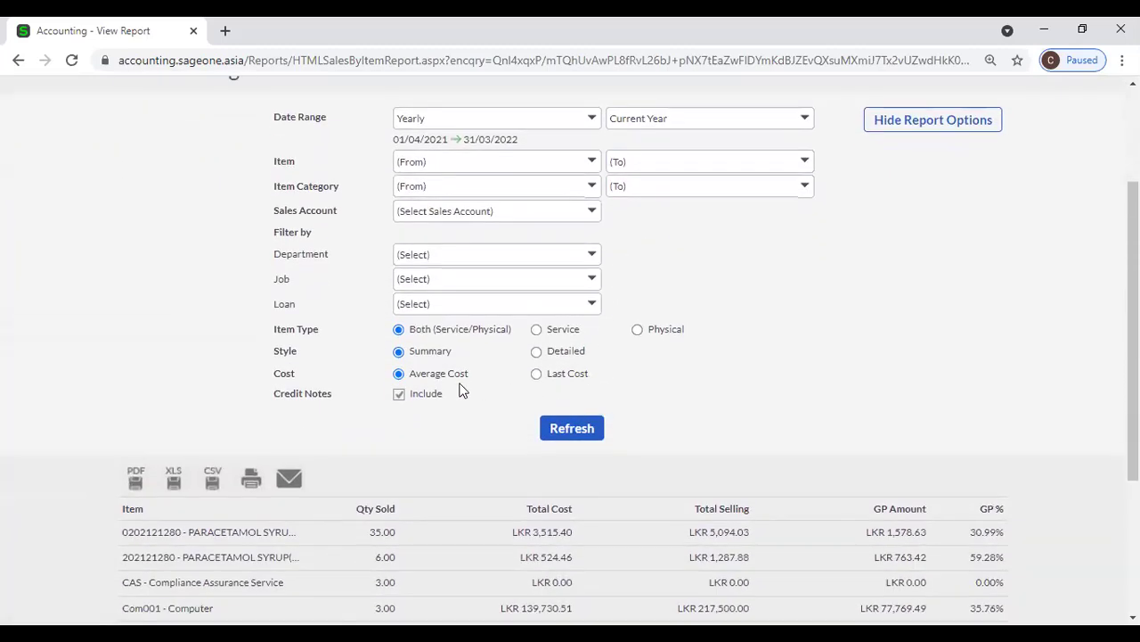
pyautogui.click(536, 351)
pyautogui.scroll(-2, 736, 432)
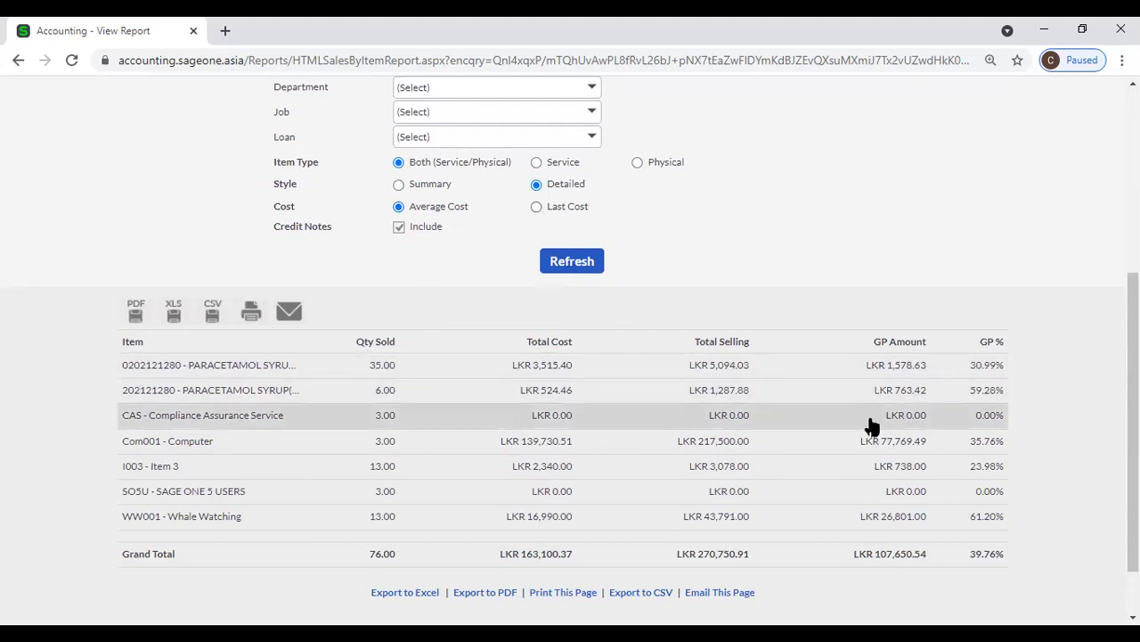
# - Duplicate the report's browser tab and open the List of Items in the copy to check average and last costs
pyautogui.rightClick(151, 28)
pyautogui.click(218, 152)
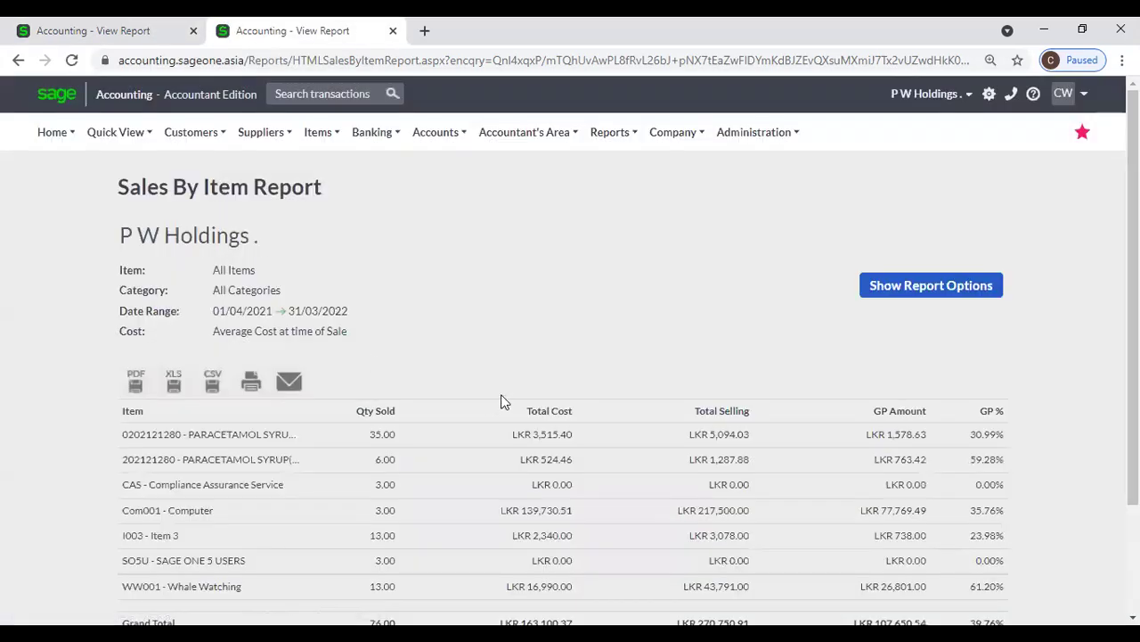
pyautogui.moveTo(241, 136)
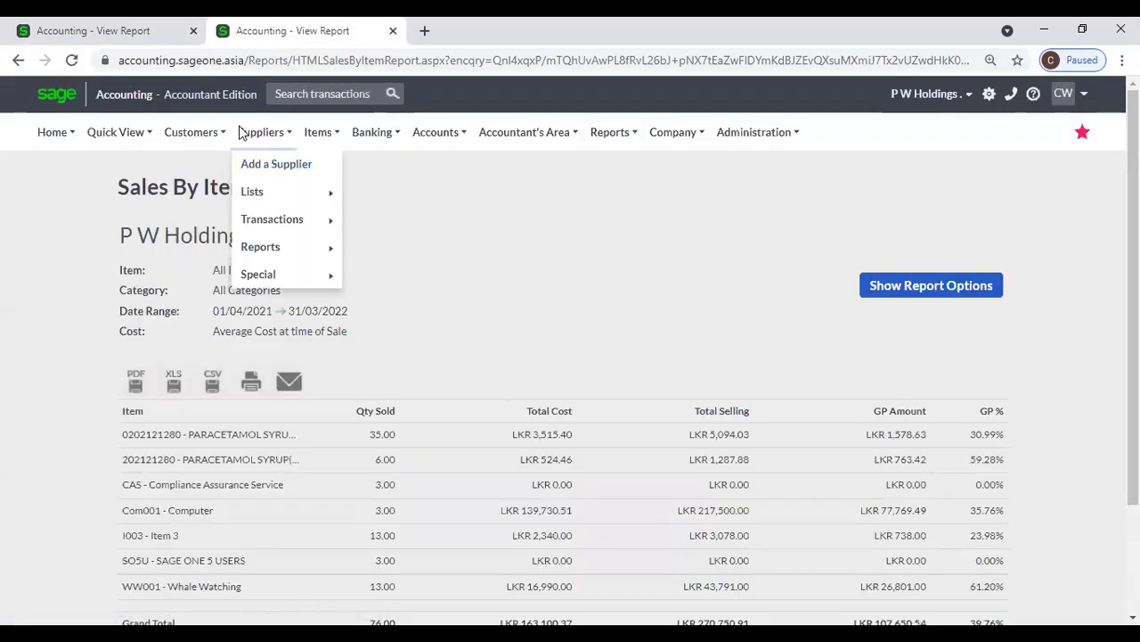
pyautogui.moveTo(317, 142)
pyautogui.moveTo(322, 192)
pyautogui.click(464, 199)
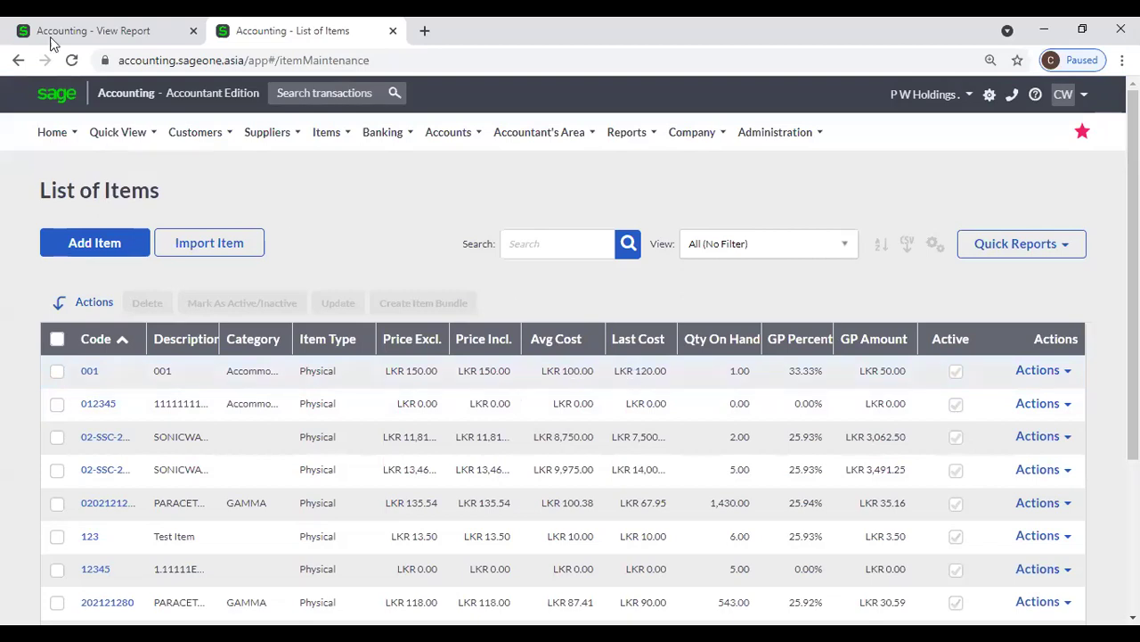
# - Return to the Sales by Item report and select Last Cost as the cost basis, checking the credit notes option
pyautogui.click(89, 32)
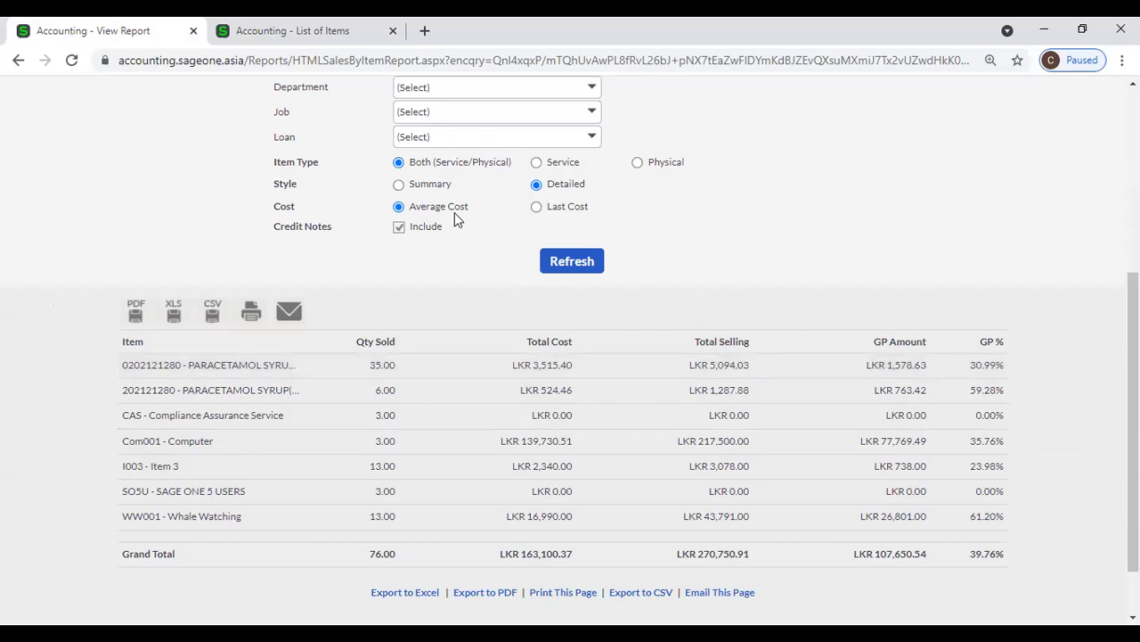
pyautogui.click(537, 210)
pyautogui.click(400, 230)
pyautogui.scroll(1, 402, 245)
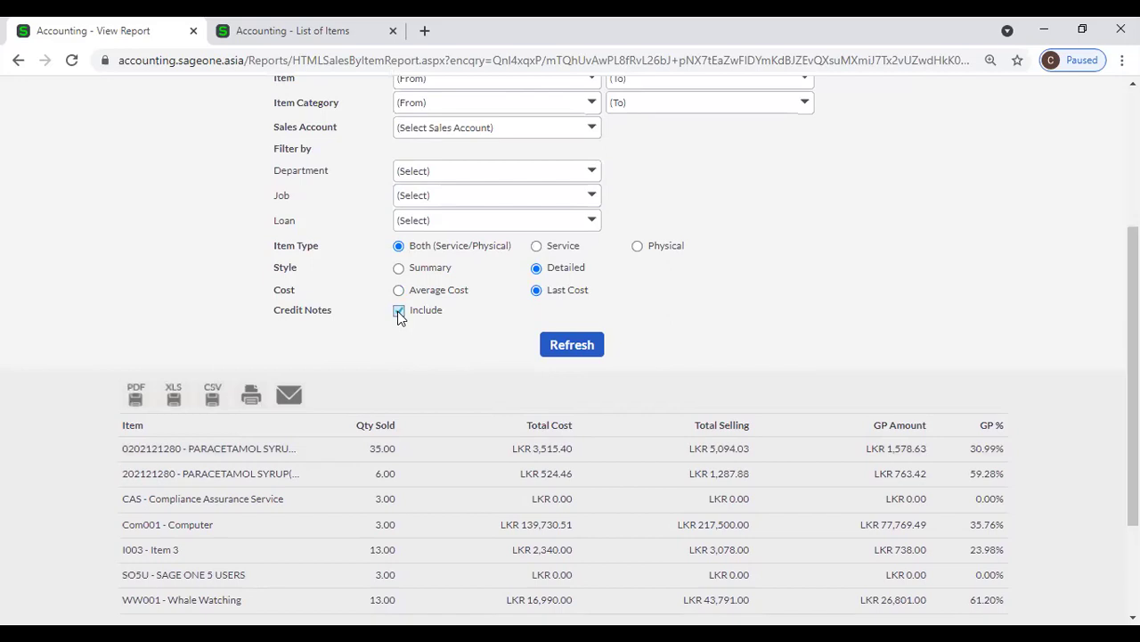
# - Set the Sales by Item report to Summary style with Average Cost, and refresh it
pyautogui.scroll(3, 433, 348)
pyautogui.click(399, 519)
pyautogui.click(400, 541)
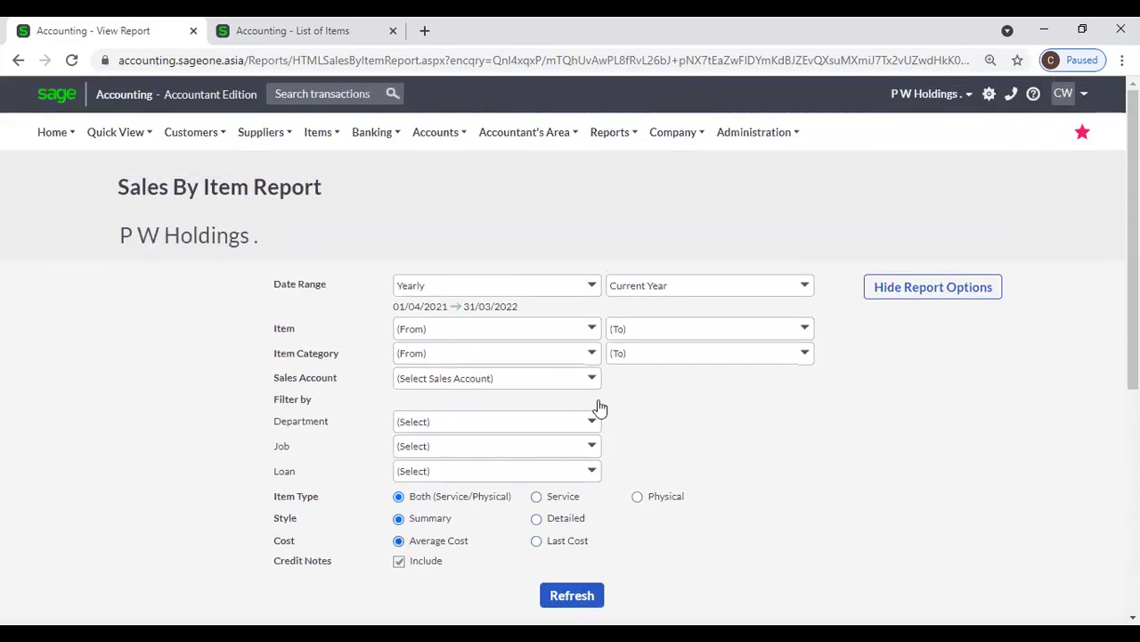
pyautogui.click(588, 594)
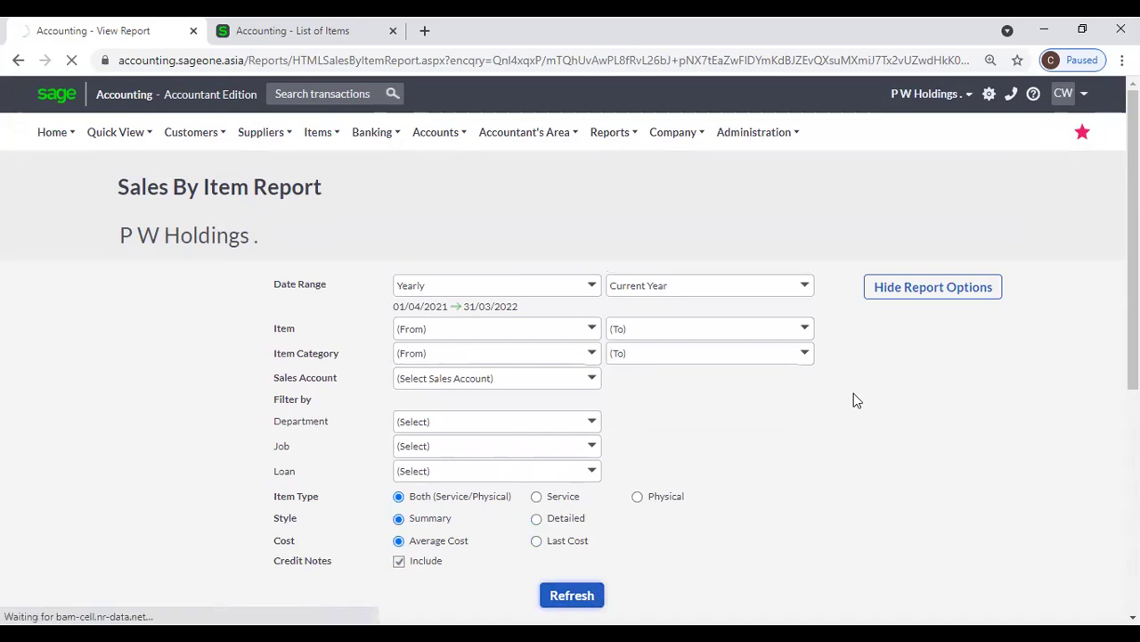
pyautogui.scroll(-2, 851, 396)
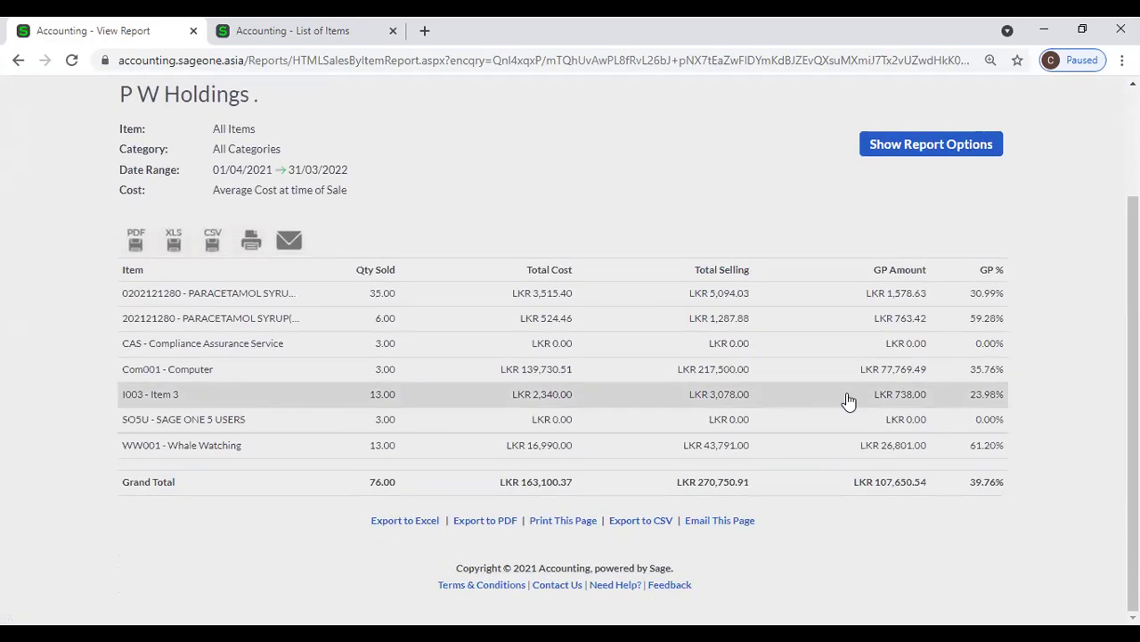
# - Change the Sales by Item report style to Detailed, refresh it, and review the invoice lines under each item
pyautogui.click(891, 148)
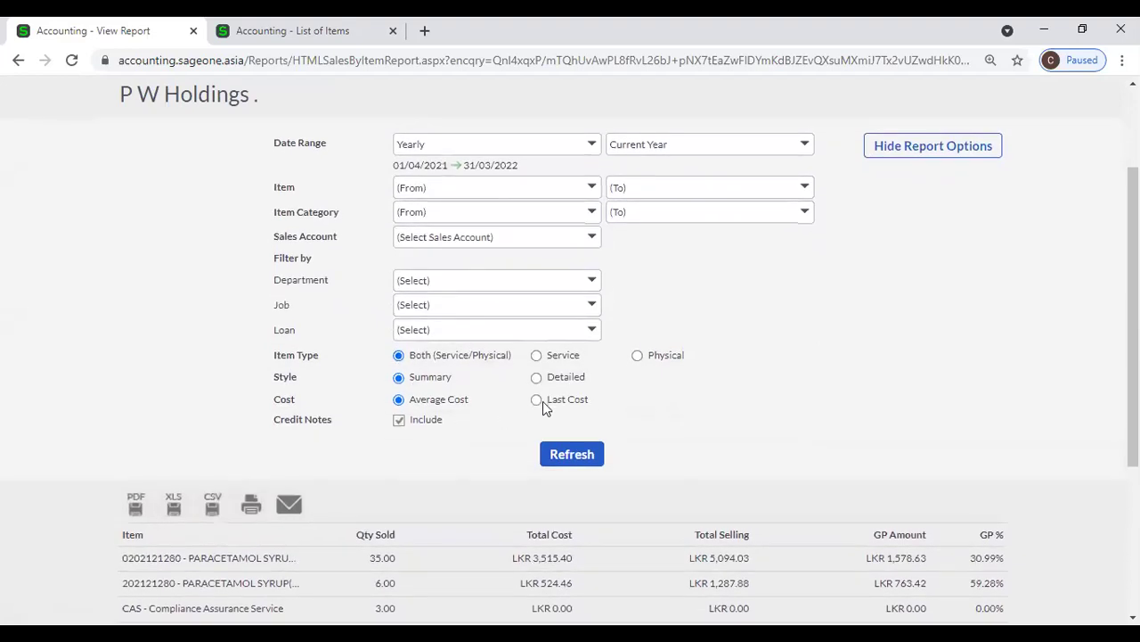
pyautogui.click(536, 377)
pyautogui.click(568, 456)
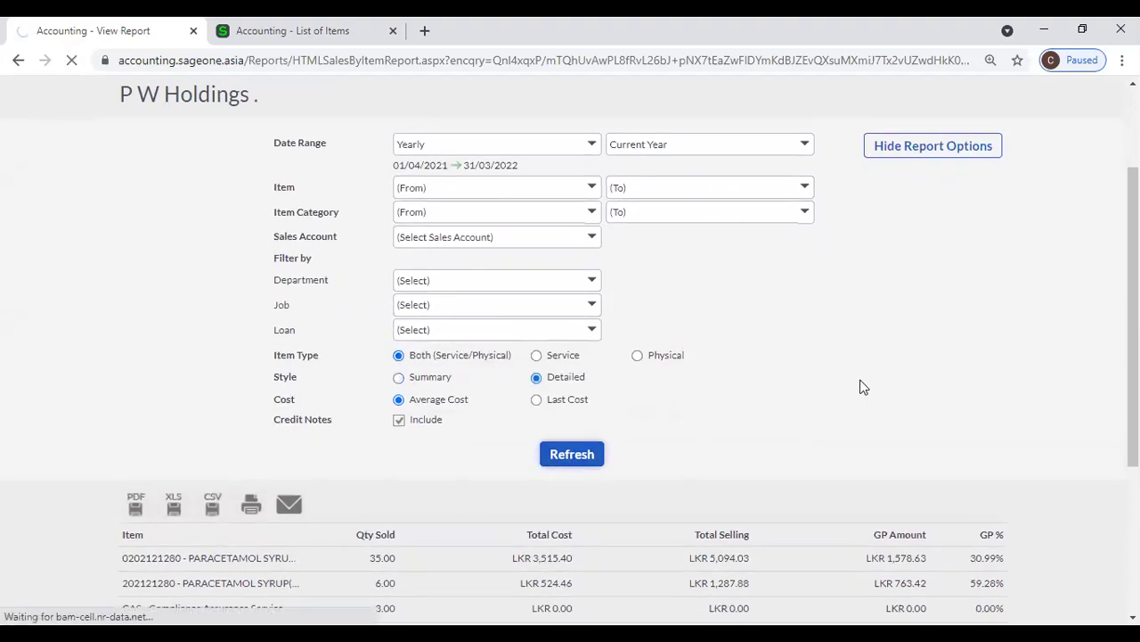
pyautogui.scroll(-2, 862, 386)
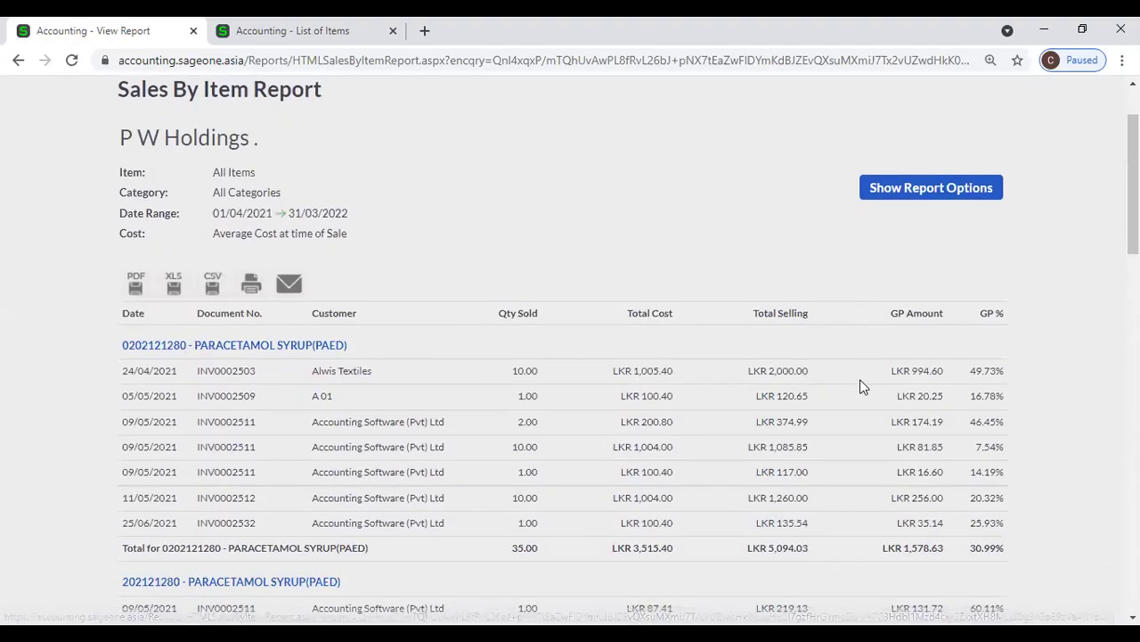
pyautogui.scroll(-2, 863, 386)
pyautogui.scroll(-3, 863, 386)
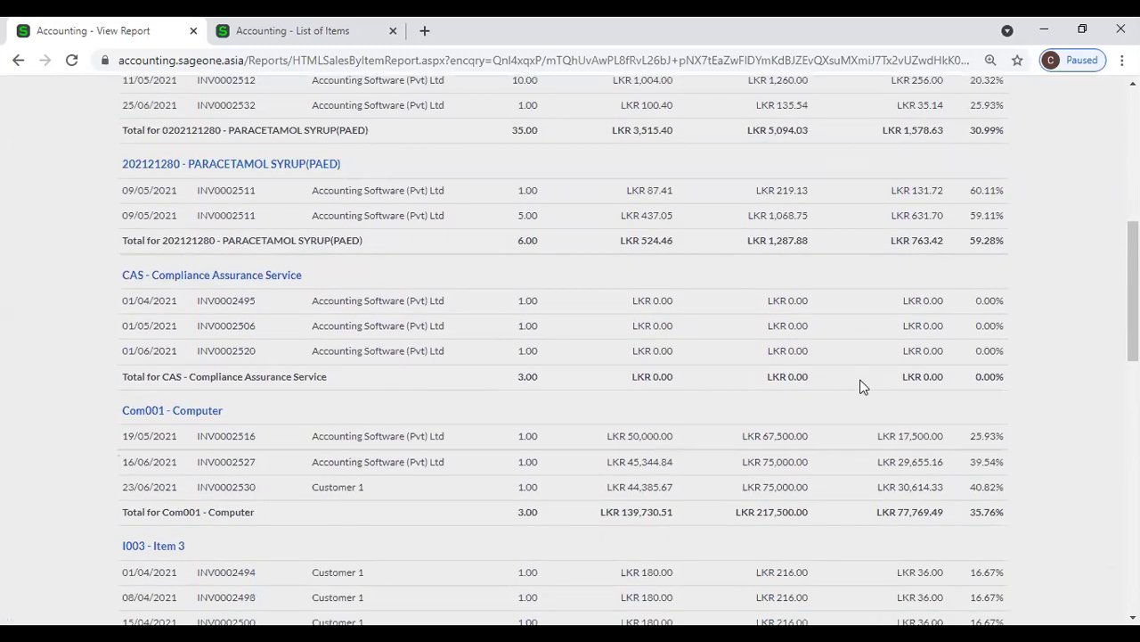
pyautogui.scroll(-1, 862, 385)
pyautogui.scroll(-5, 863, 386)
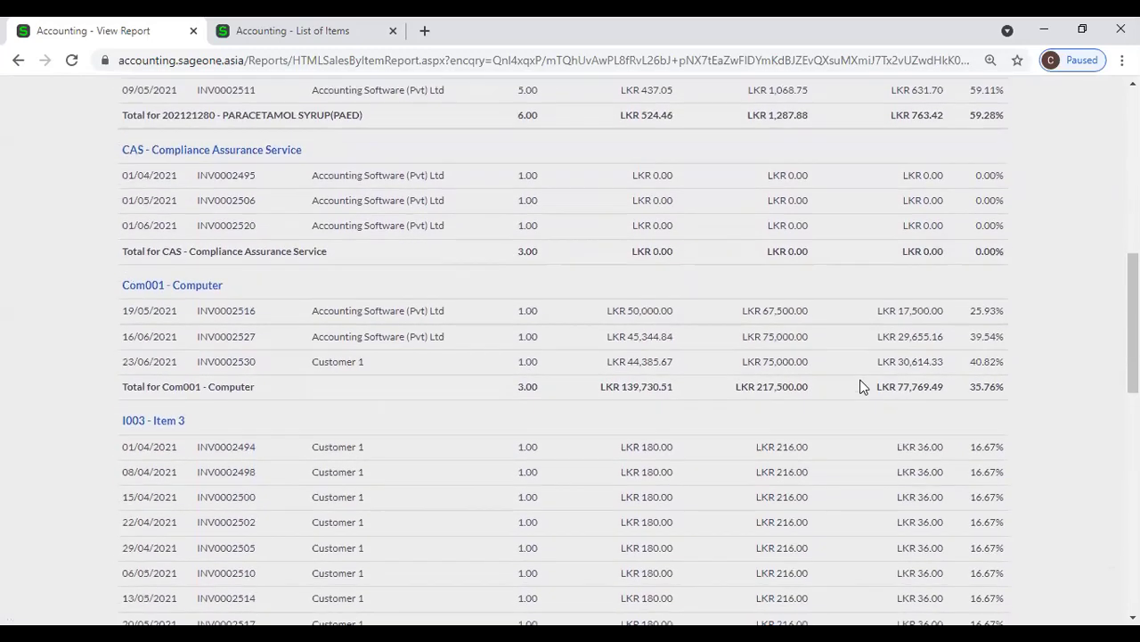
pyautogui.scroll(-5, 862, 386)
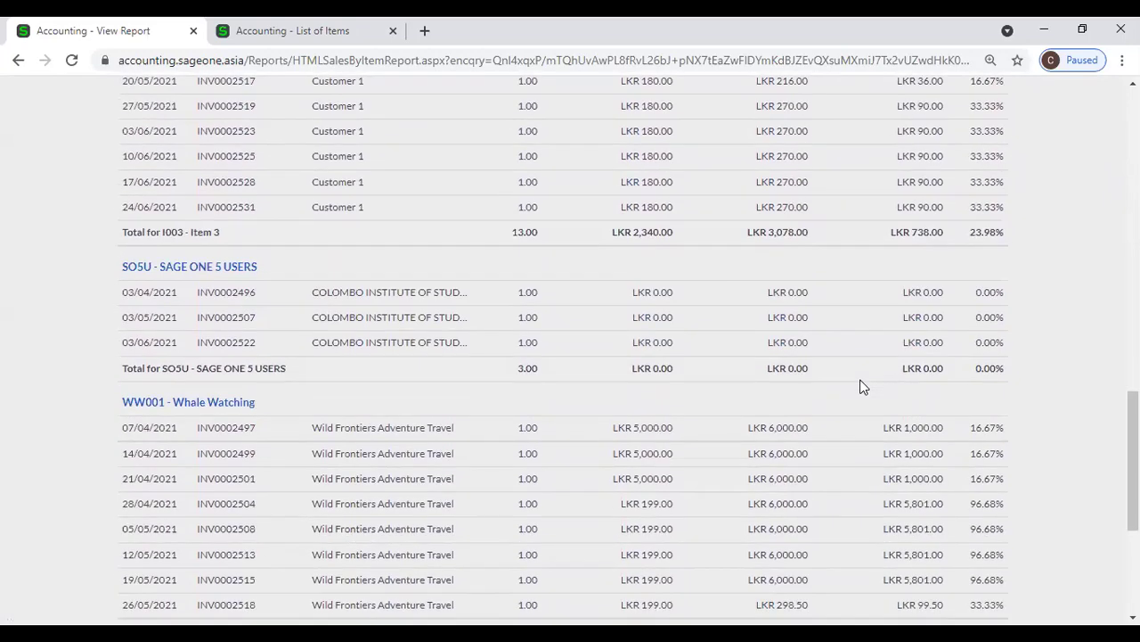
pyautogui.scroll(18, 662, 289)
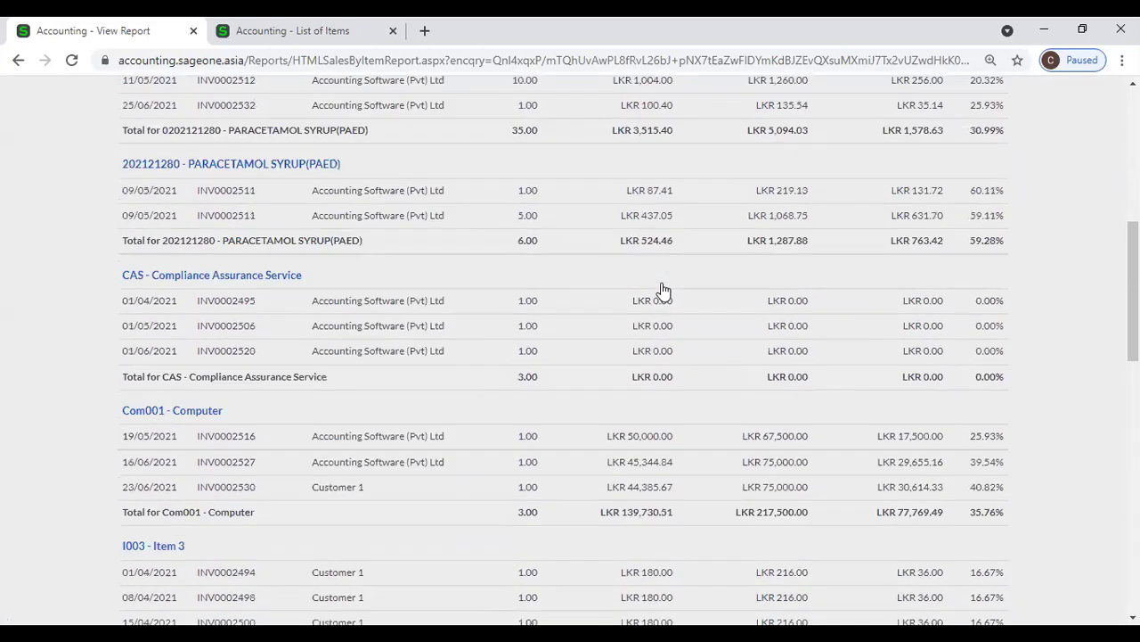
# - Change the report's date range to Last Year and refresh the detailed Sales by Item report
pyautogui.click(962, 285)
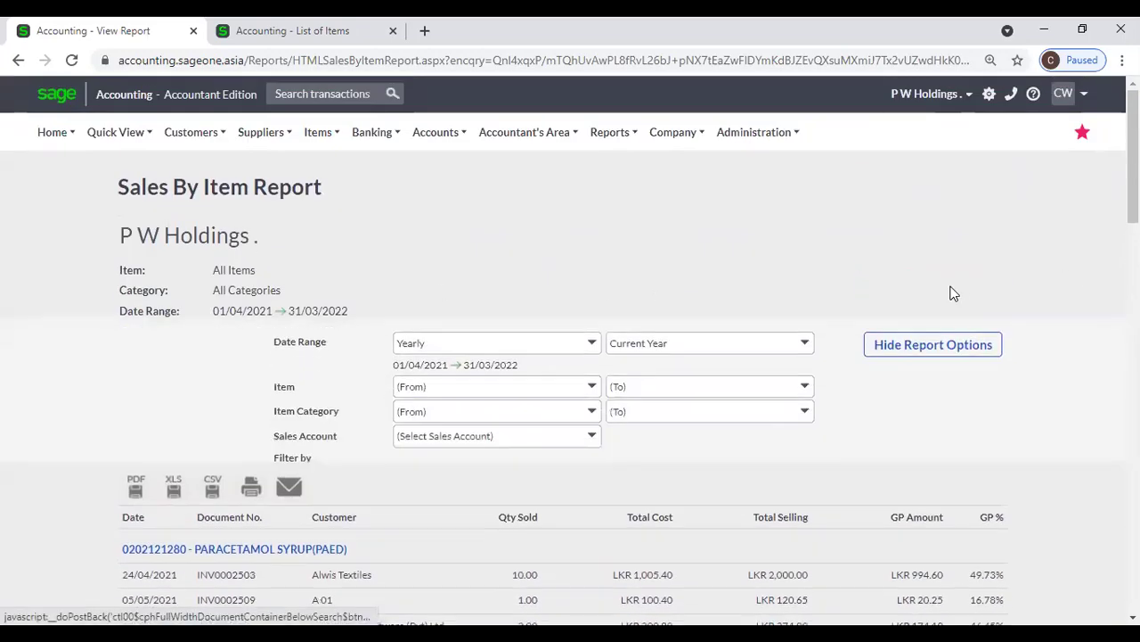
pyautogui.click(805, 285)
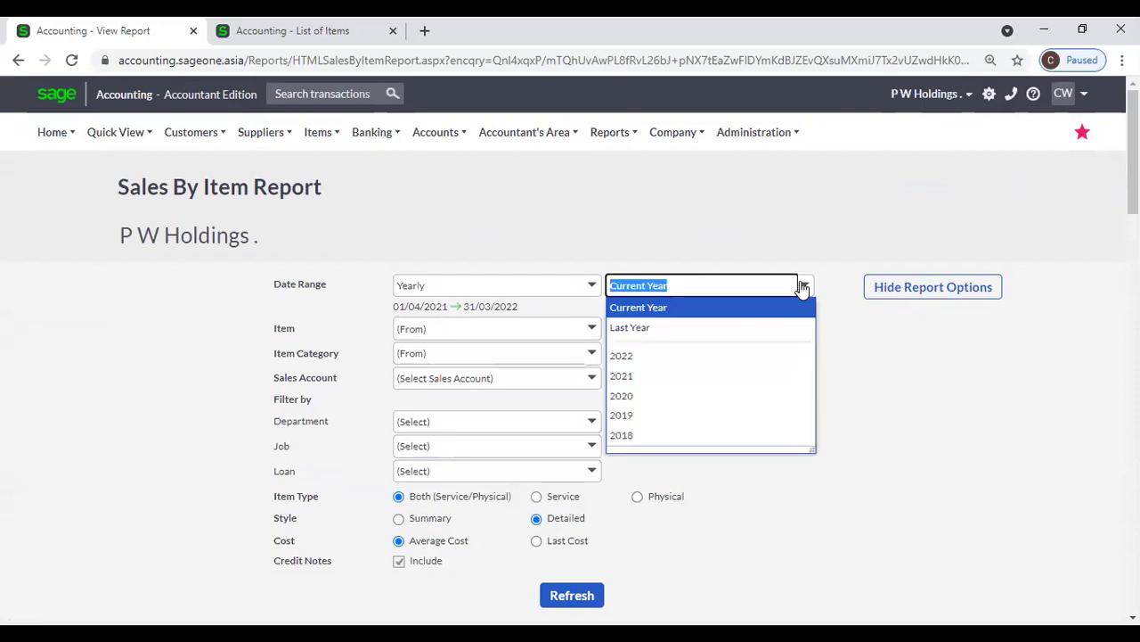
pyautogui.click(687, 326)
pyautogui.click(572, 595)
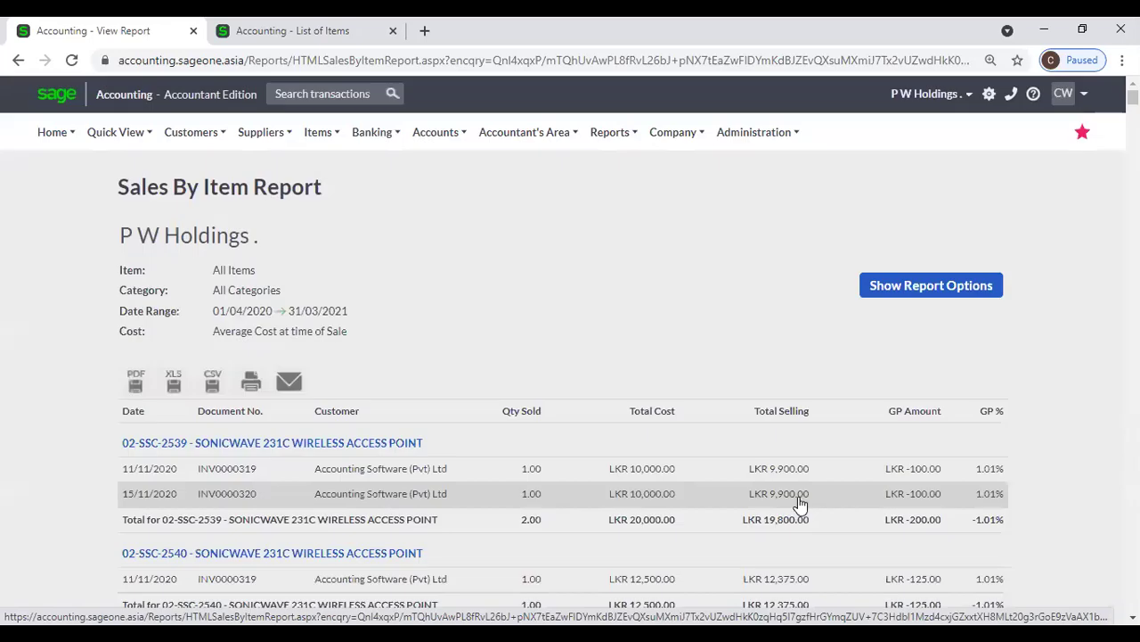
# - Search the report for "cr" and examine how credit notes affect the totals of item 202121280 - PARACETAMOL SYRUP(PAED)
pyautogui.hotkey('ctrl', 'f')
pyautogui.write('c')
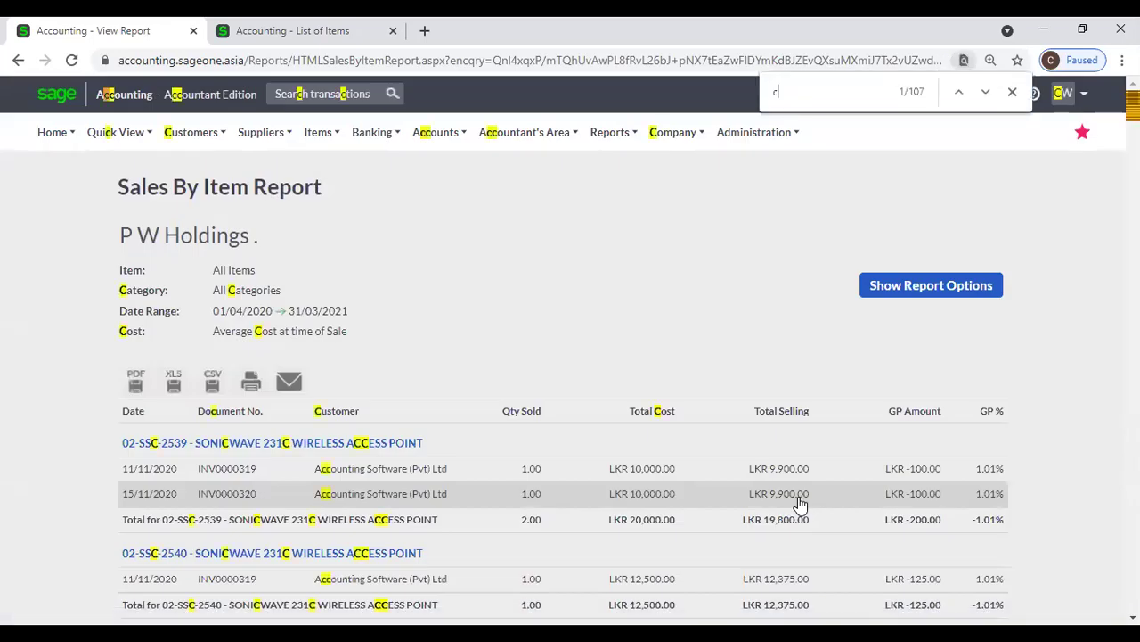
pyautogui.write('r')
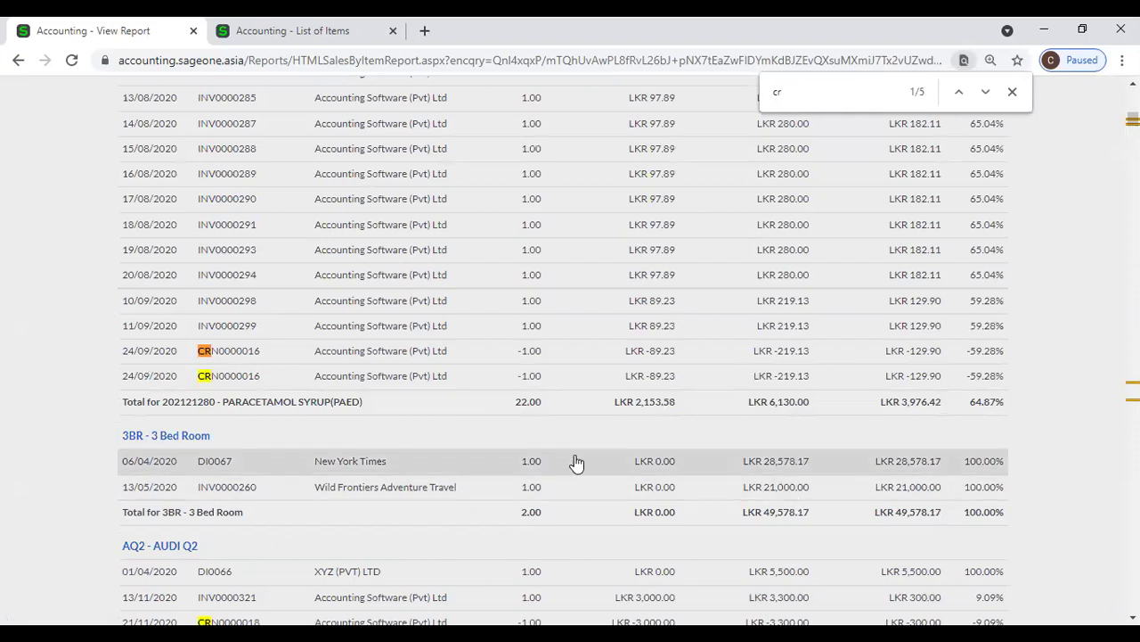
pyautogui.scroll(2, 464, 400)
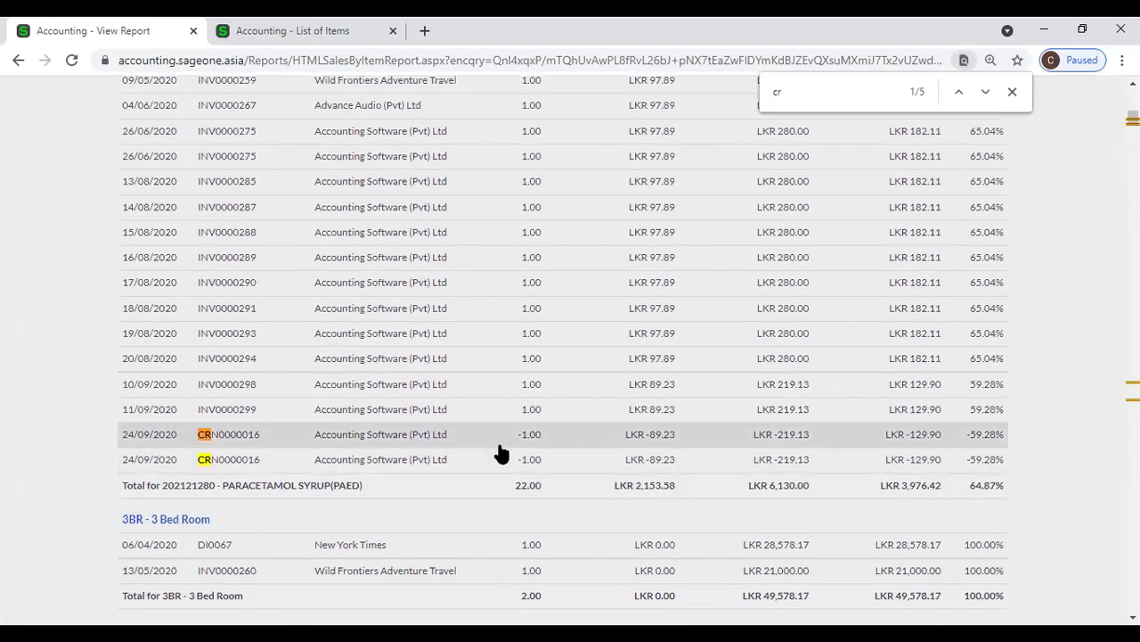
pyautogui.scroll(2, 502, 454)
pyautogui.scroll(4, 502, 450)
pyautogui.scroll(-3, 502, 452)
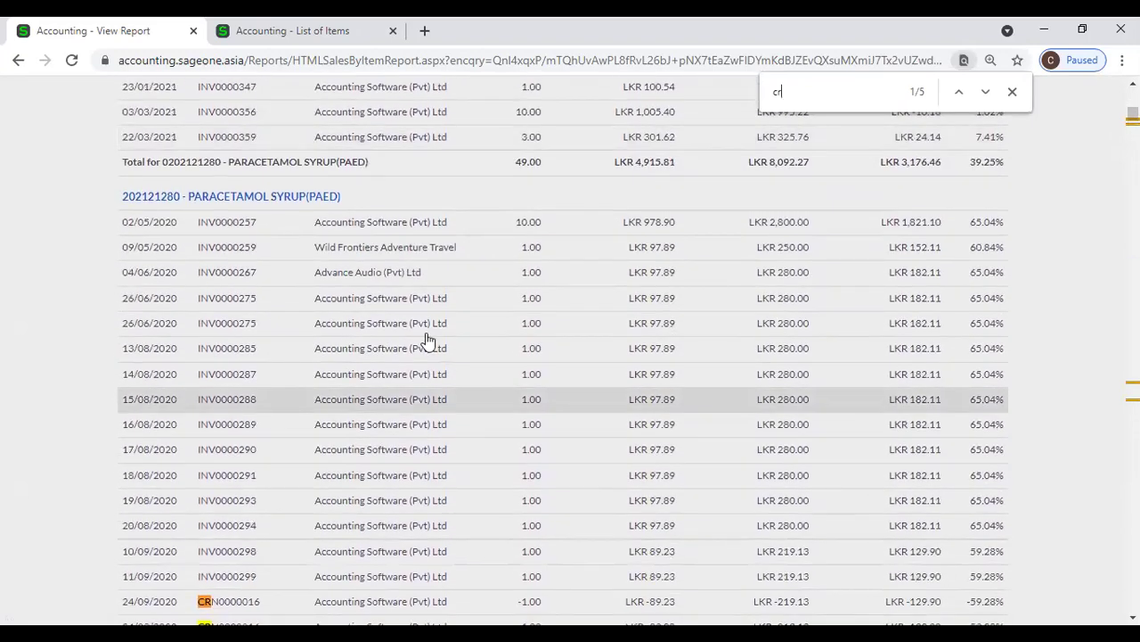
pyautogui.scroll(-2, 483, 448)
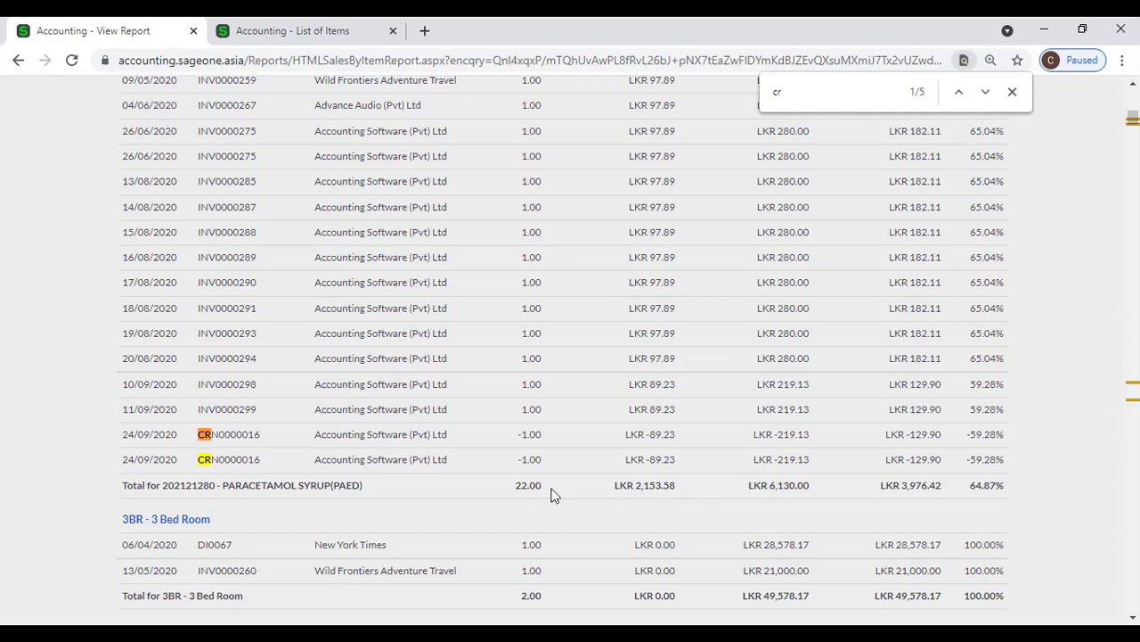
pyautogui.scroll(10, 672, 490)
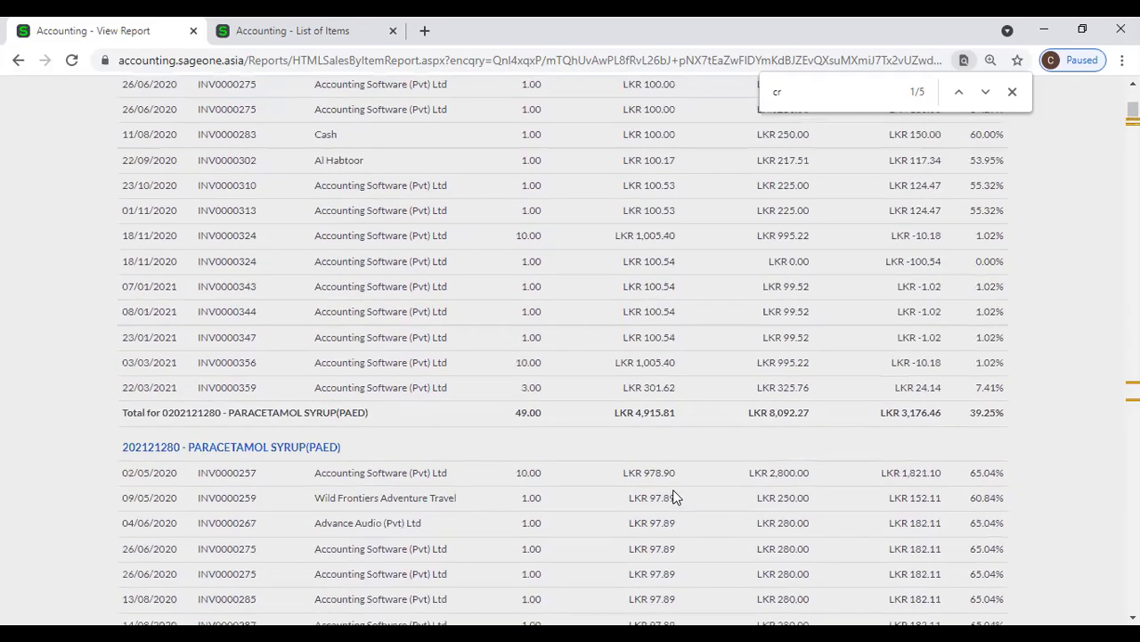
pyautogui.click(1011, 91)
pyautogui.scroll(4, 578, 240)
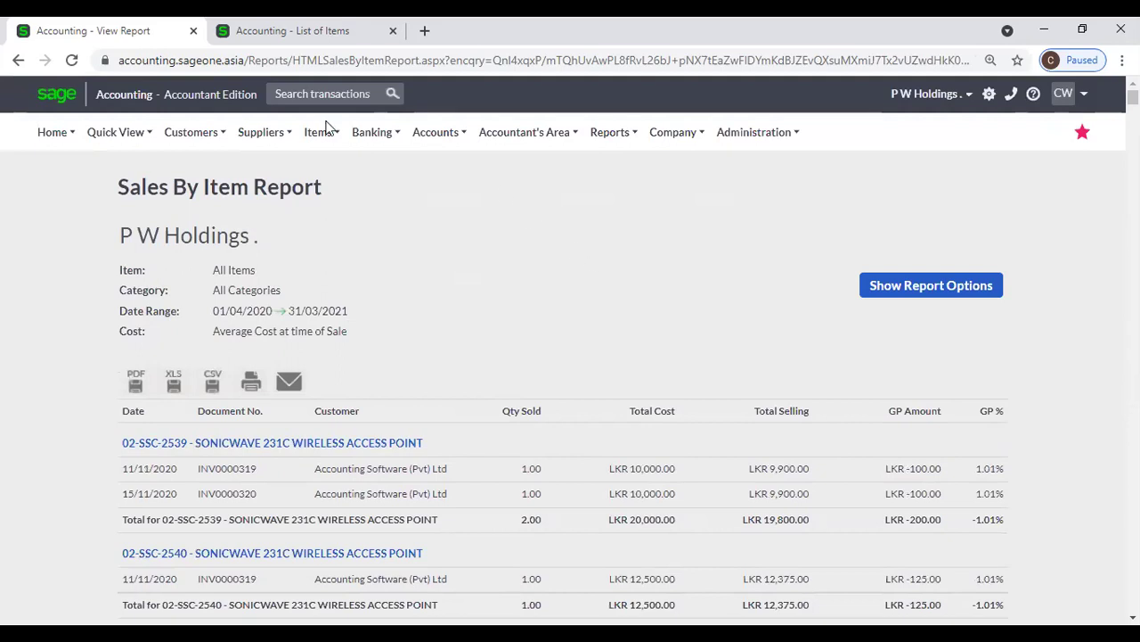
# - View the Purchases by Item report for all items with the date range set to Yearly, Current Year
pyautogui.moveTo(321, 133)
pyautogui.moveTo(335, 278)
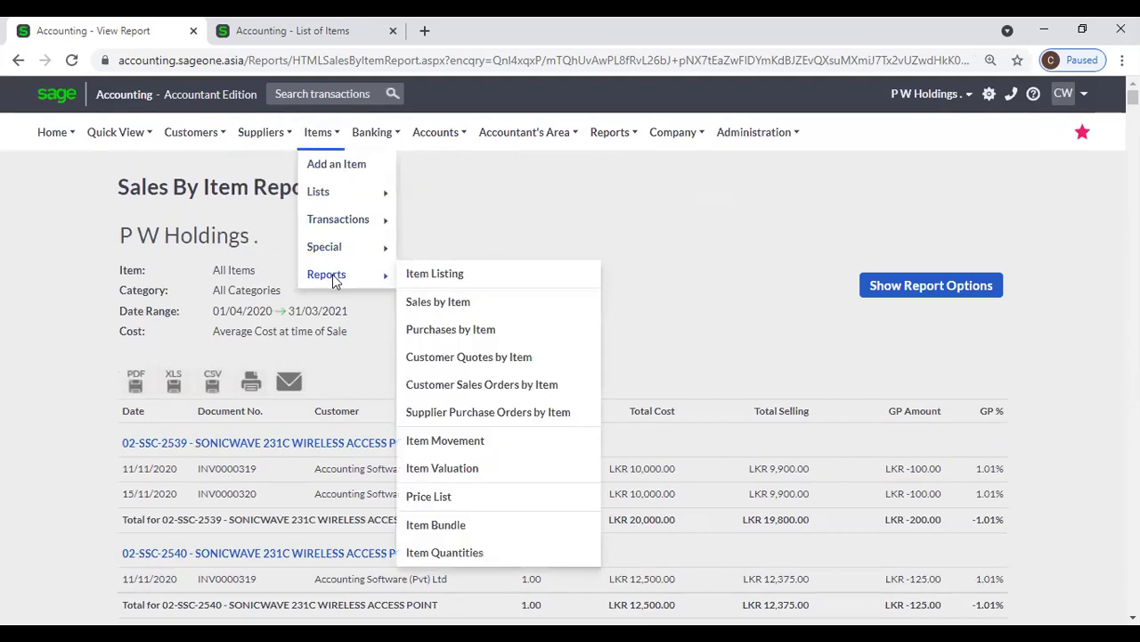
pyautogui.click(483, 340)
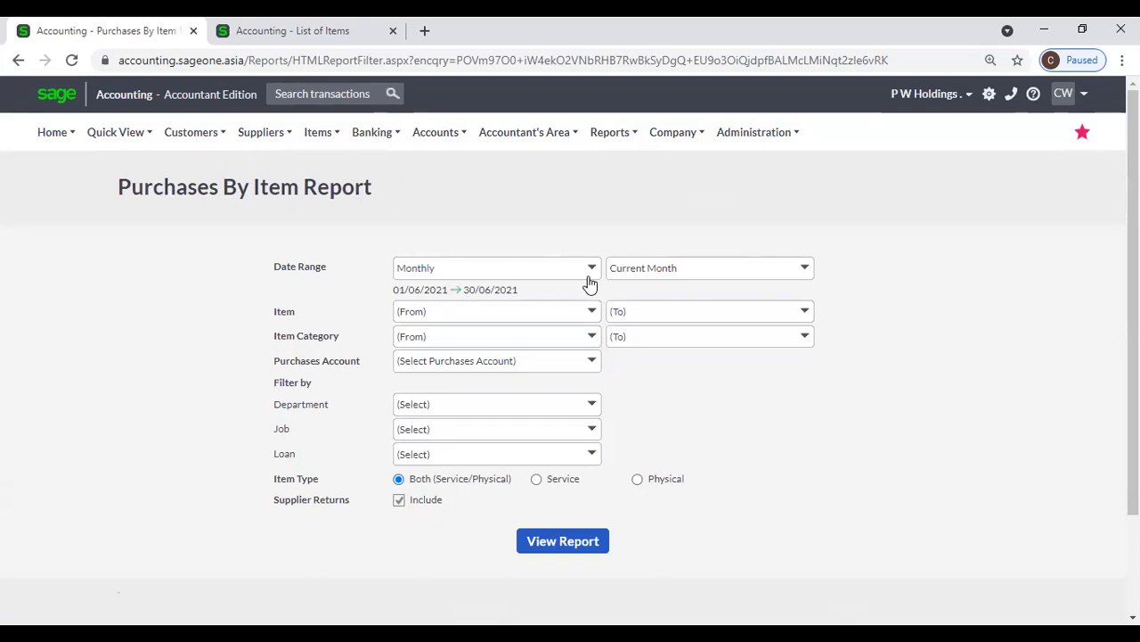
pyautogui.click(588, 281)
pyautogui.click(475, 329)
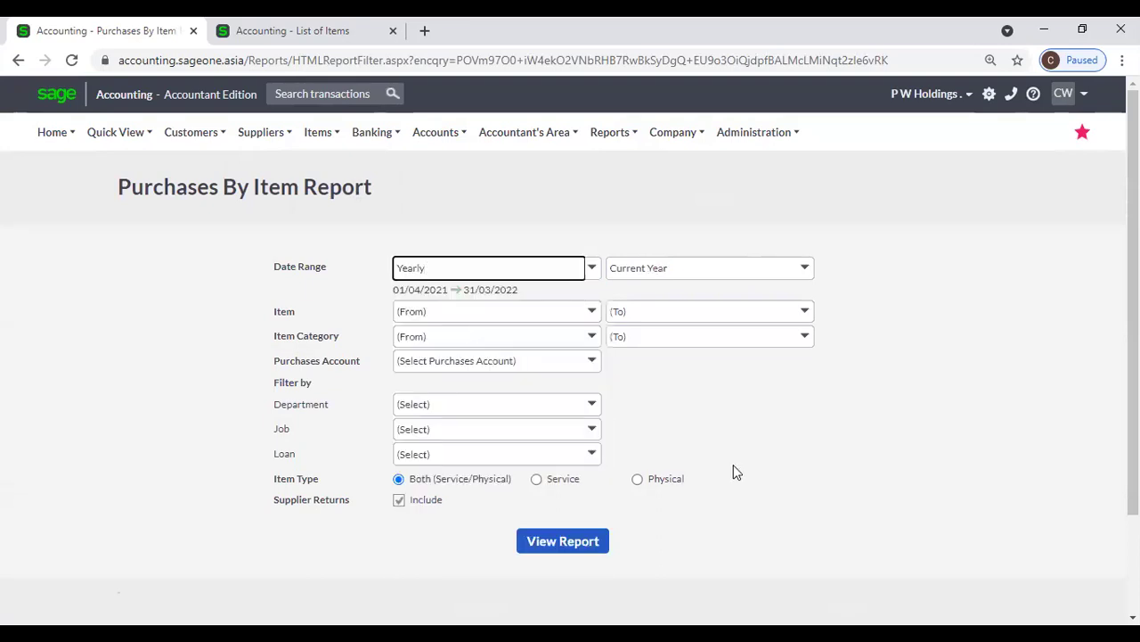
pyautogui.click(577, 542)
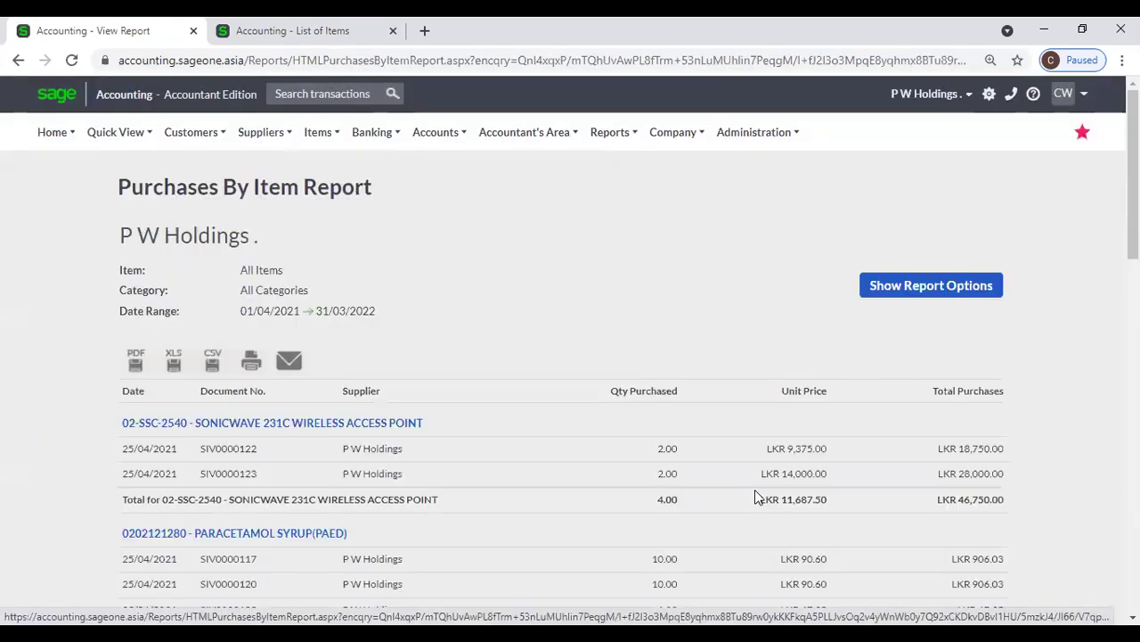
# - Review the Purchases by Item report's supplier invoice lines and grand total, and show its report options
pyautogui.scroll(-2, 715, 476)
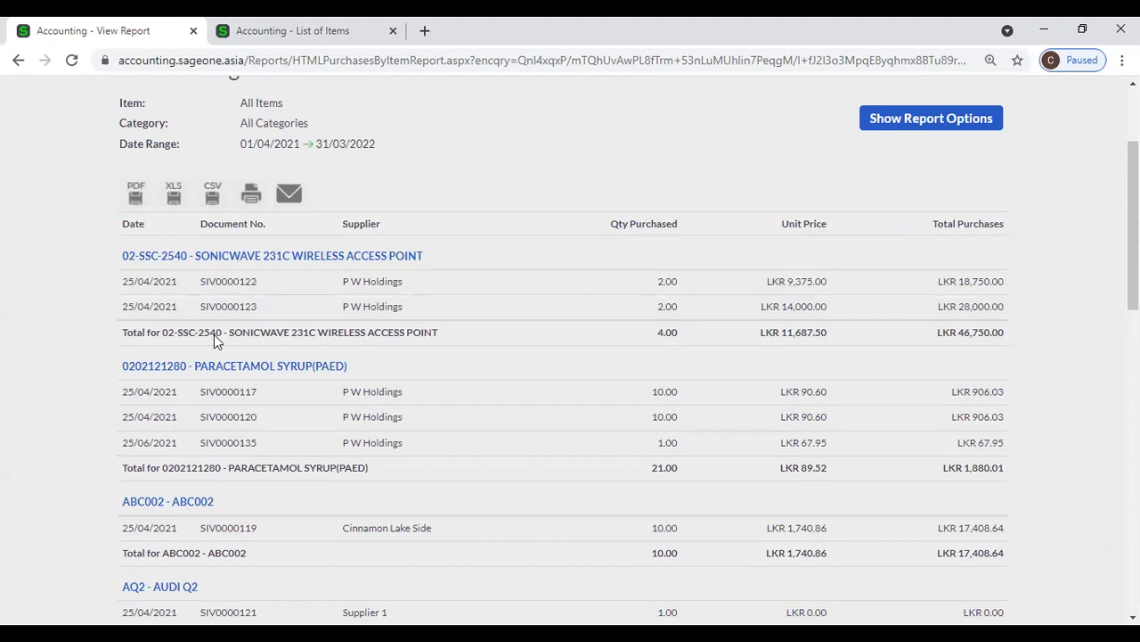
pyautogui.scroll(-10, 246, 316)
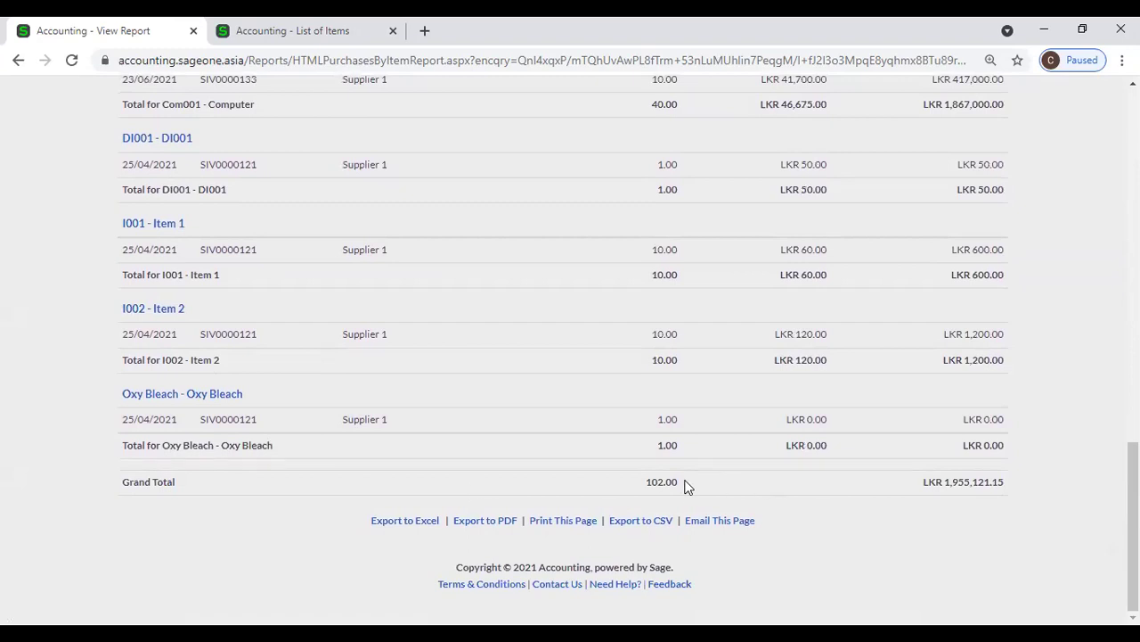
pyautogui.scroll(10, 661, 481)
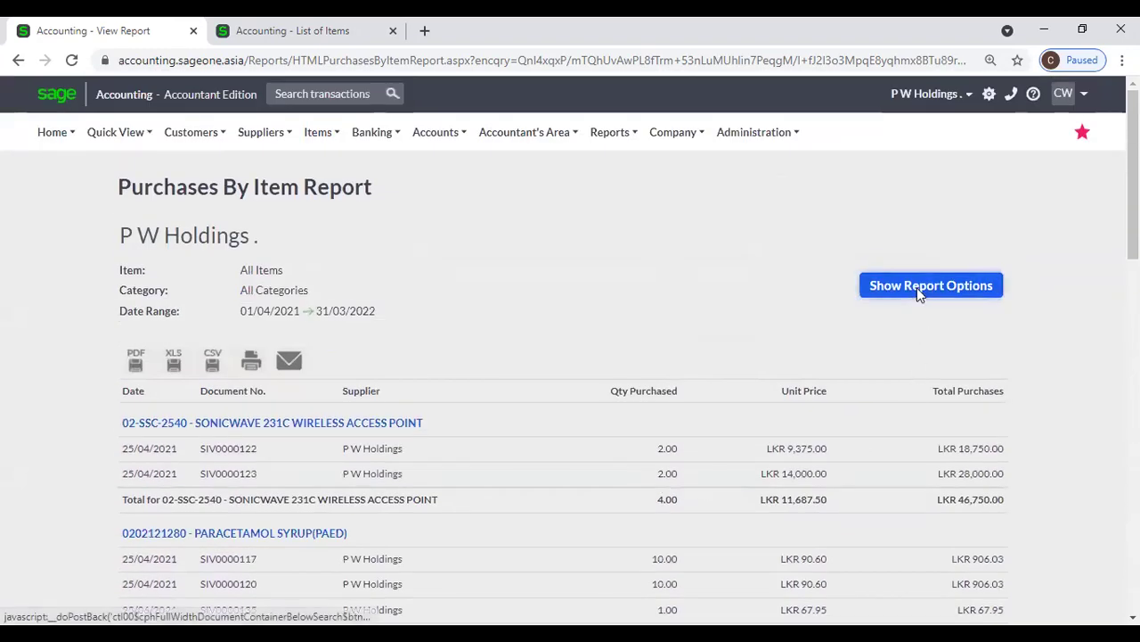
pyautogui.click(918, 290)
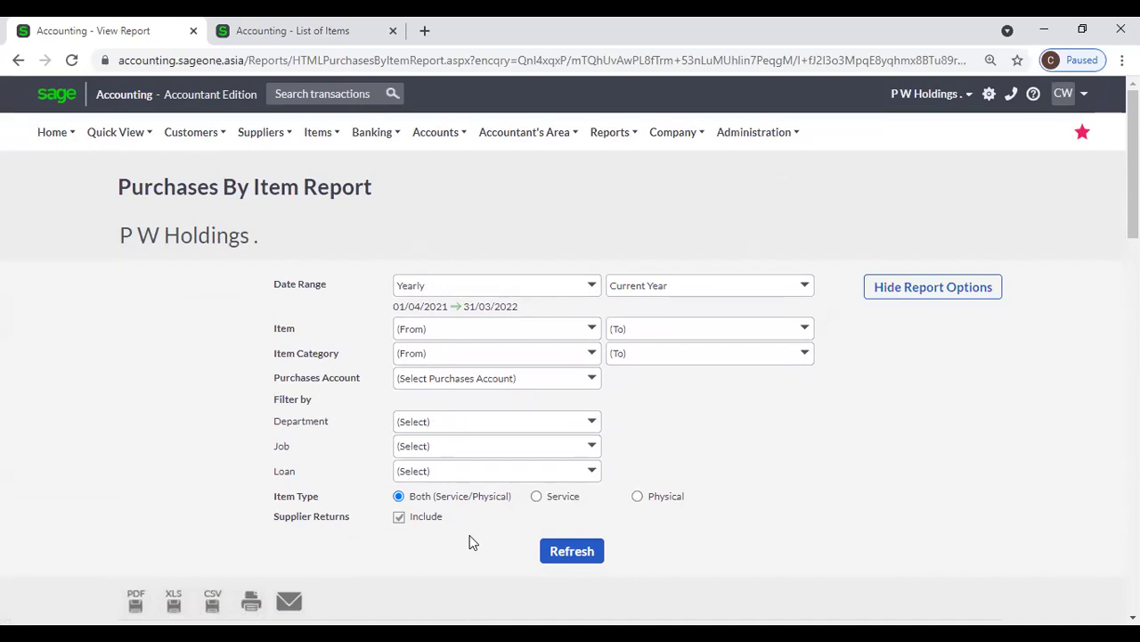
# - Review the Purchases by Item report's Supplier Returns option and its item purchase lines
pyautogui.scroll(-1, 439, 549)
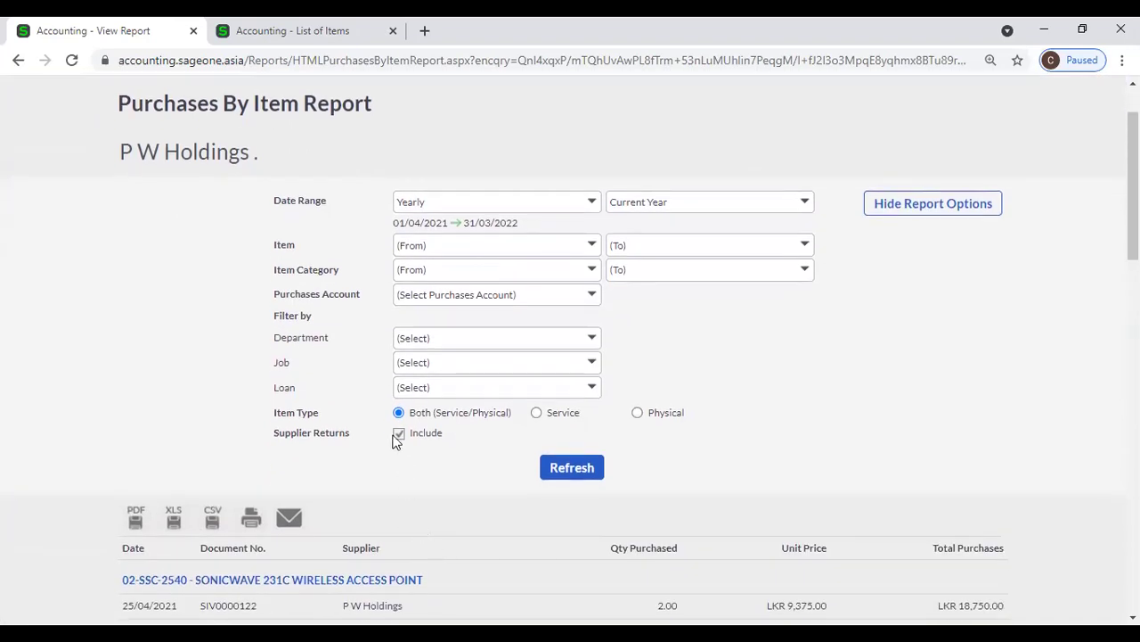
pyautogui.scroll(-2, 462, 493)
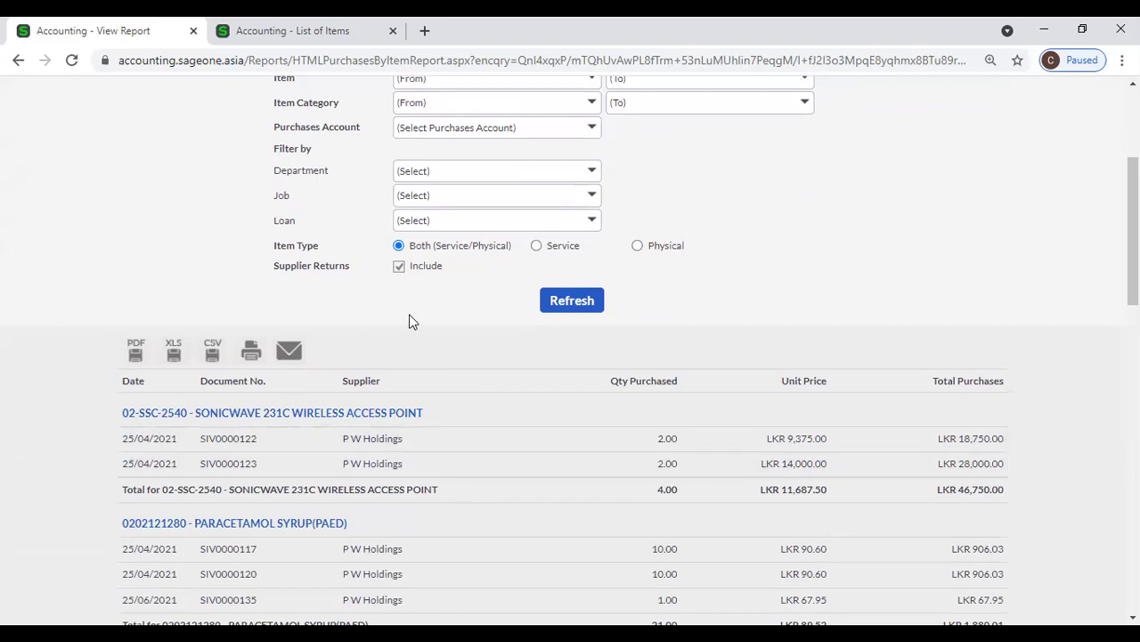
pyautogui.click(398, 268)
pyautogui.click(399, 268)
pyautogui.scroll(-5, 538, 453)
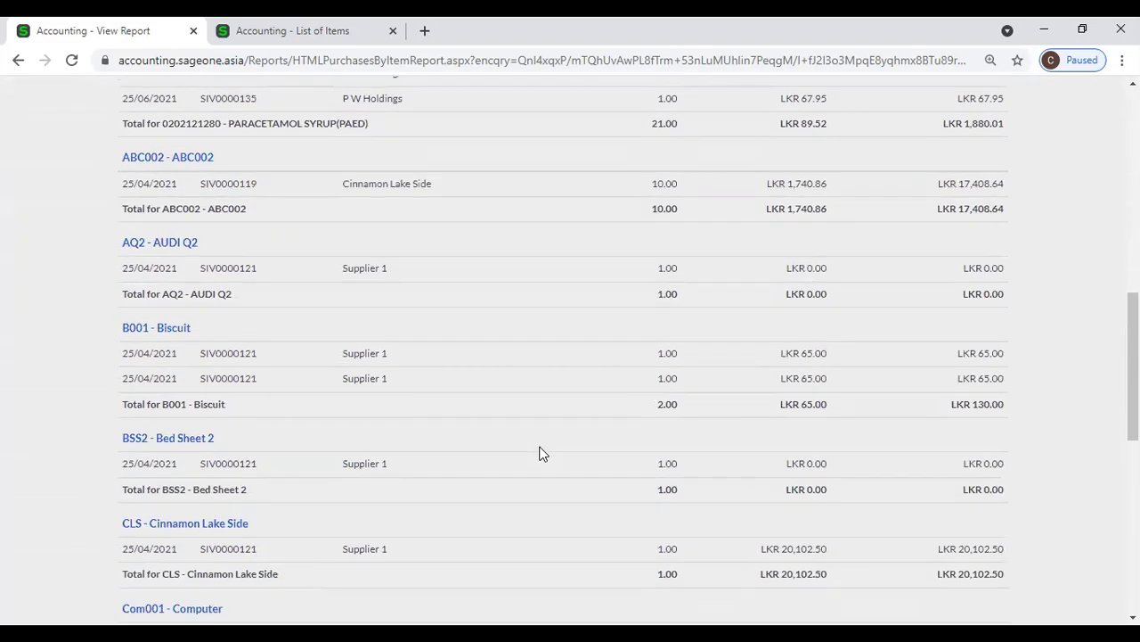
pyautogui.scroll(10, 539, 453)
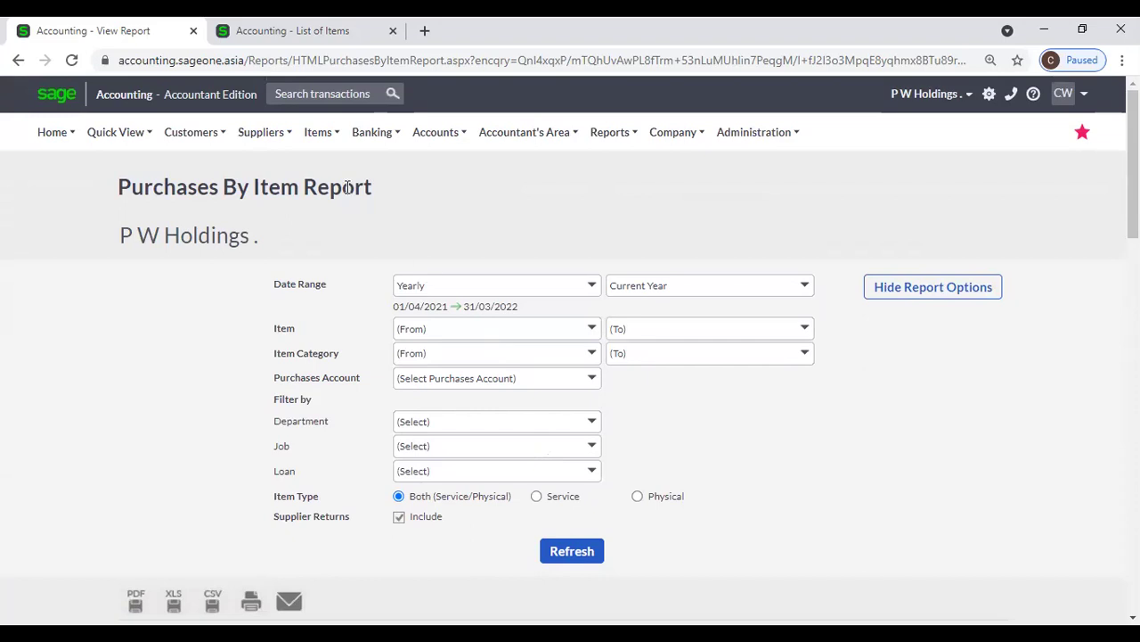
pyautogui.moveTo(332, 134)
pyautogui.moveTo(348, 259)
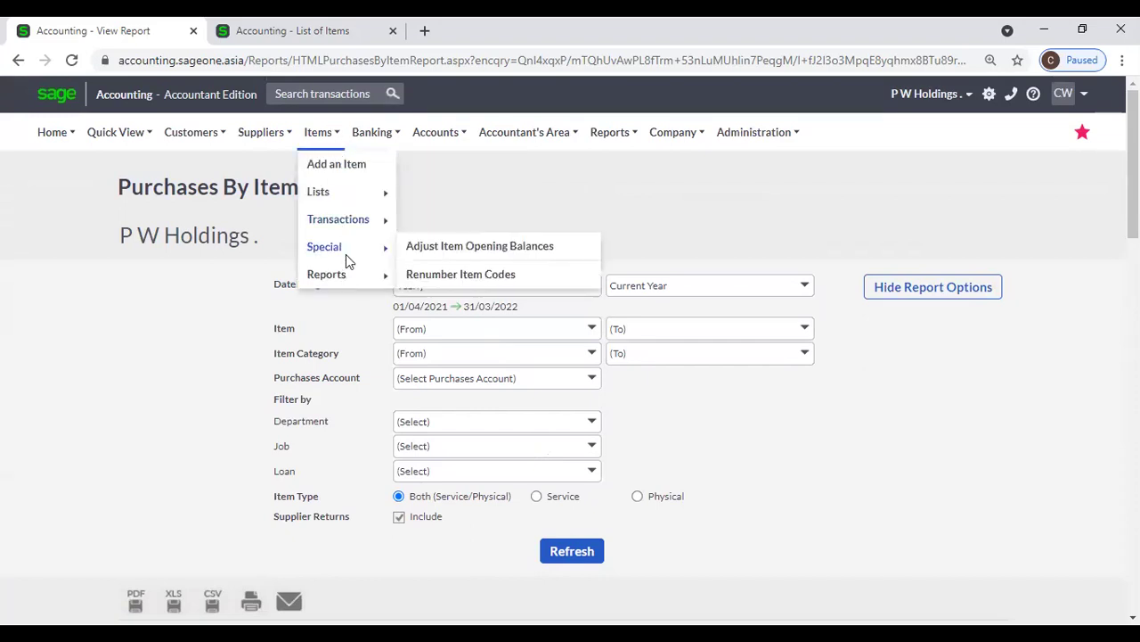
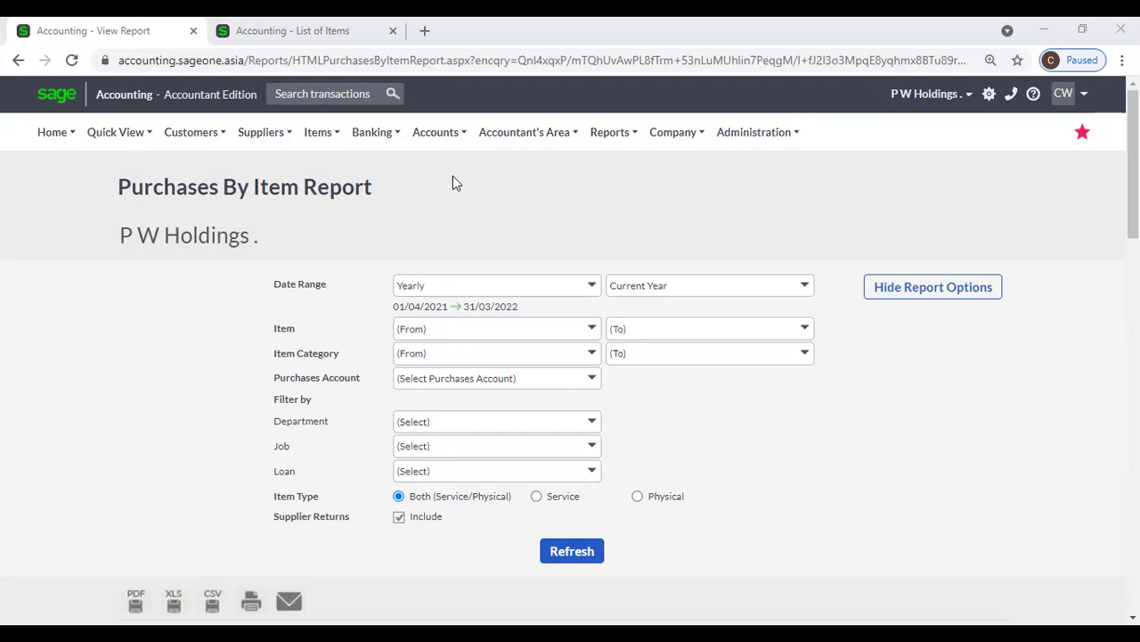
pyautogui.moveTo(311, 154)
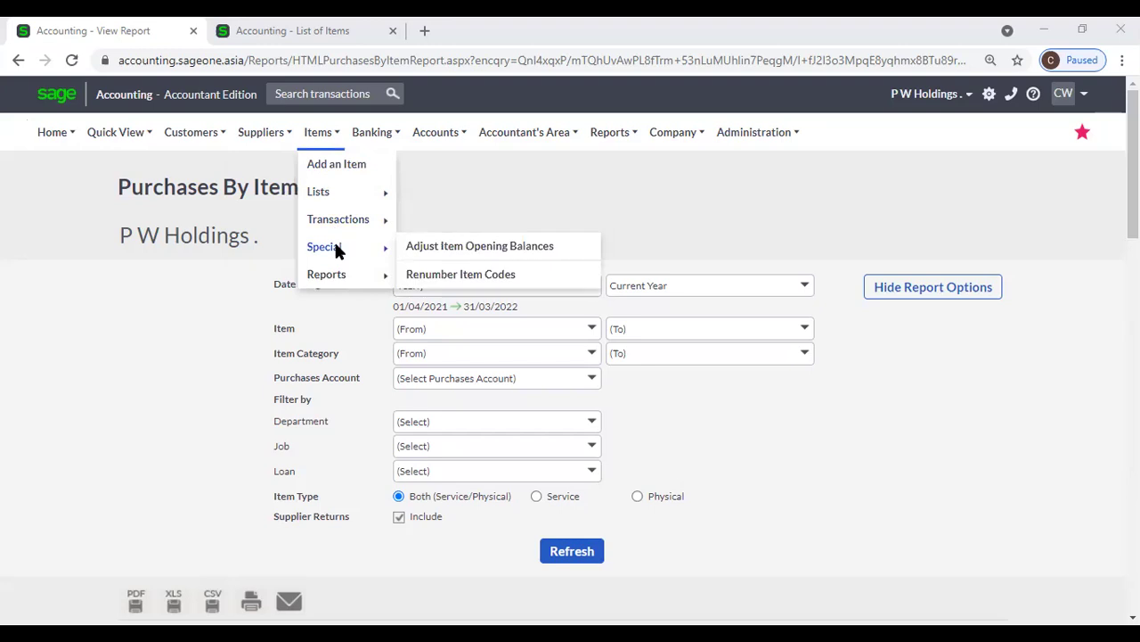
pyautogui.moveTo(355, 276)
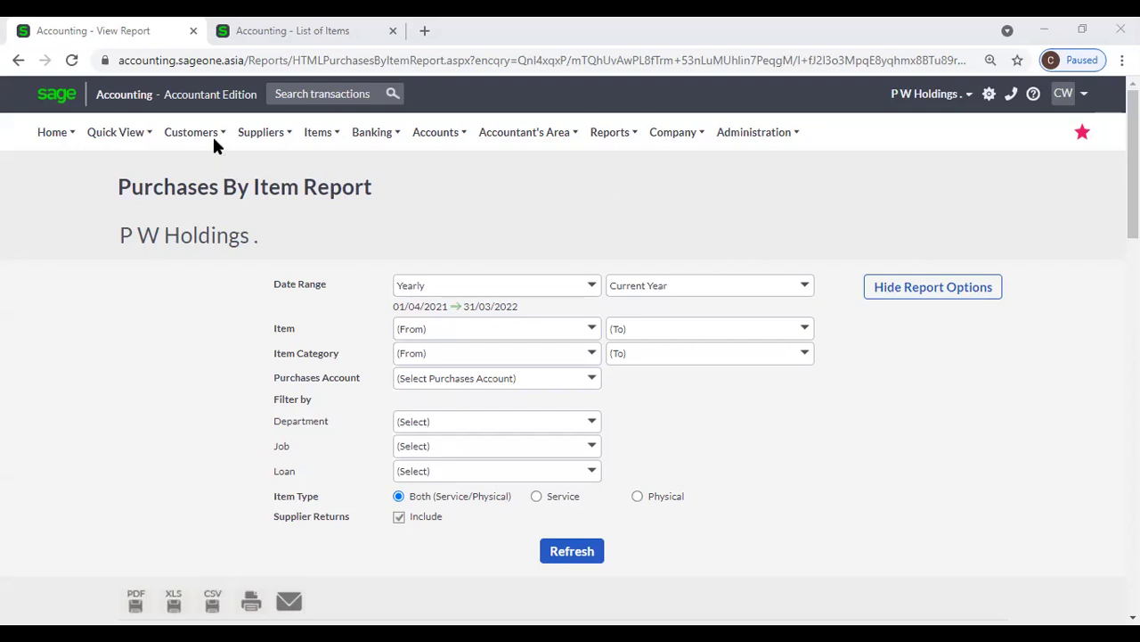
# - Switch to the List of Items page and open the Financial Statement Reports from there
pyautogui.click(243, 44)
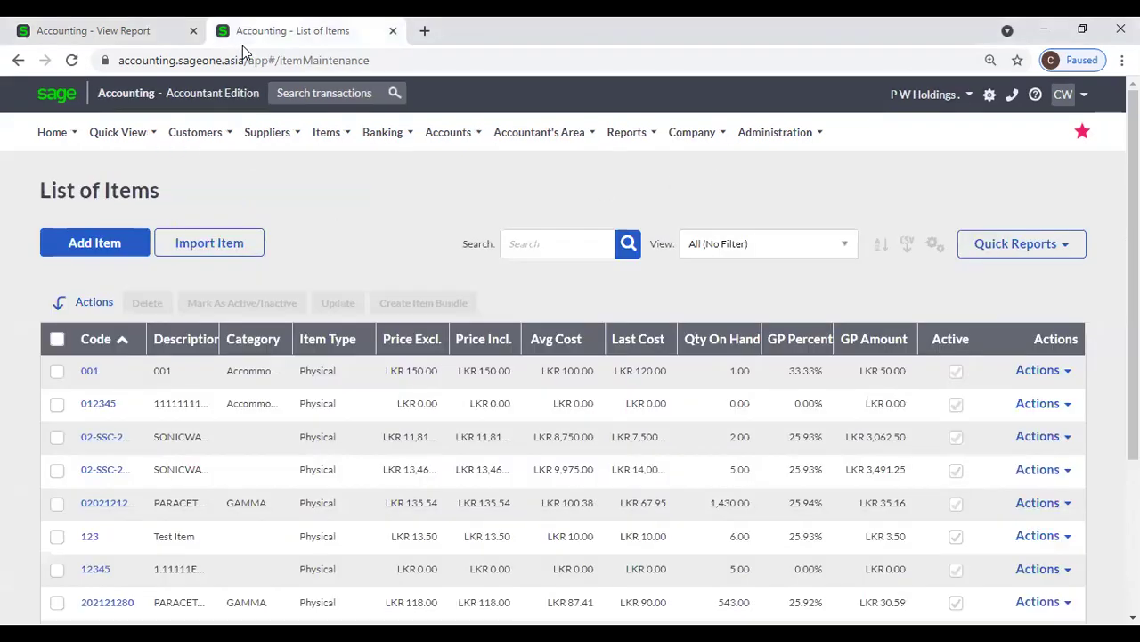
pyautogui.moveTo(628, 133)
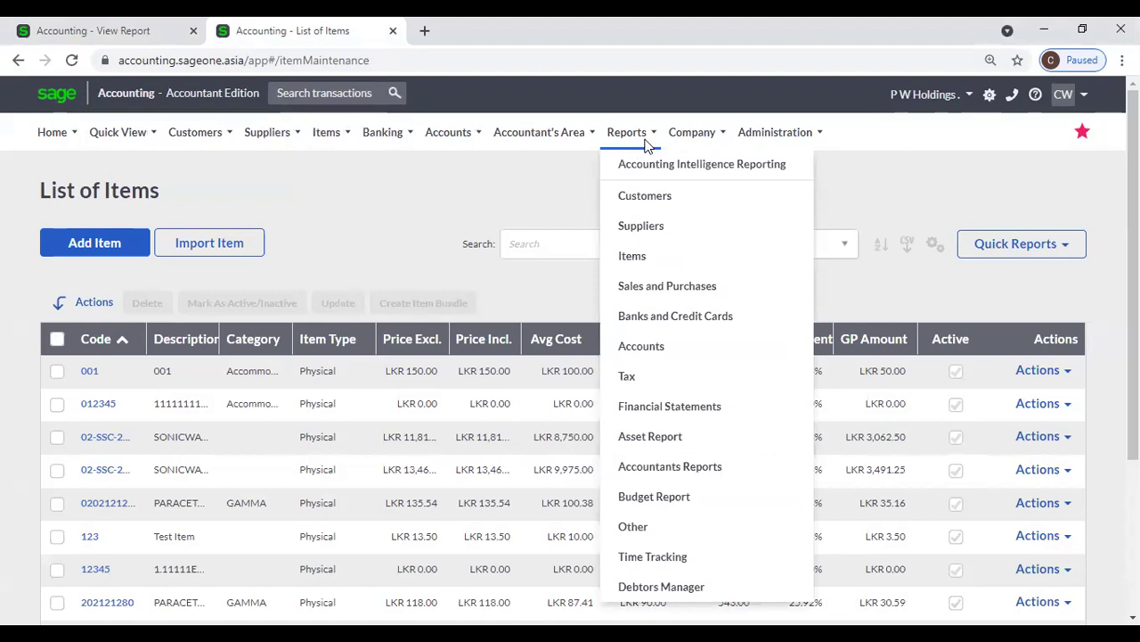
pyautogui.click(675, 403)
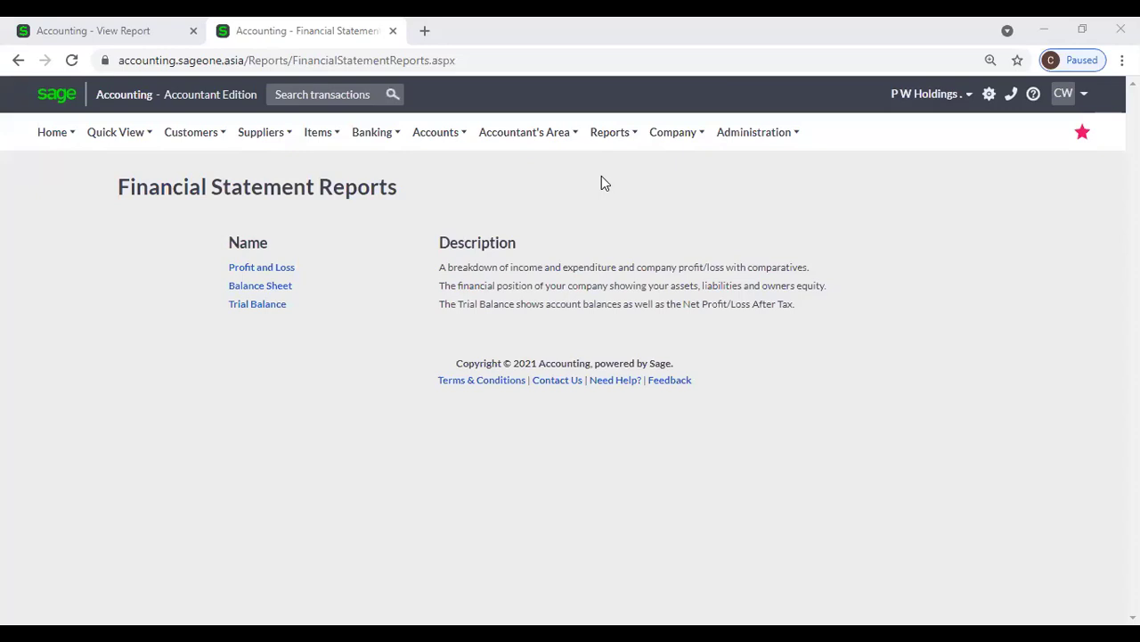
pyautogui.click(143, 32)
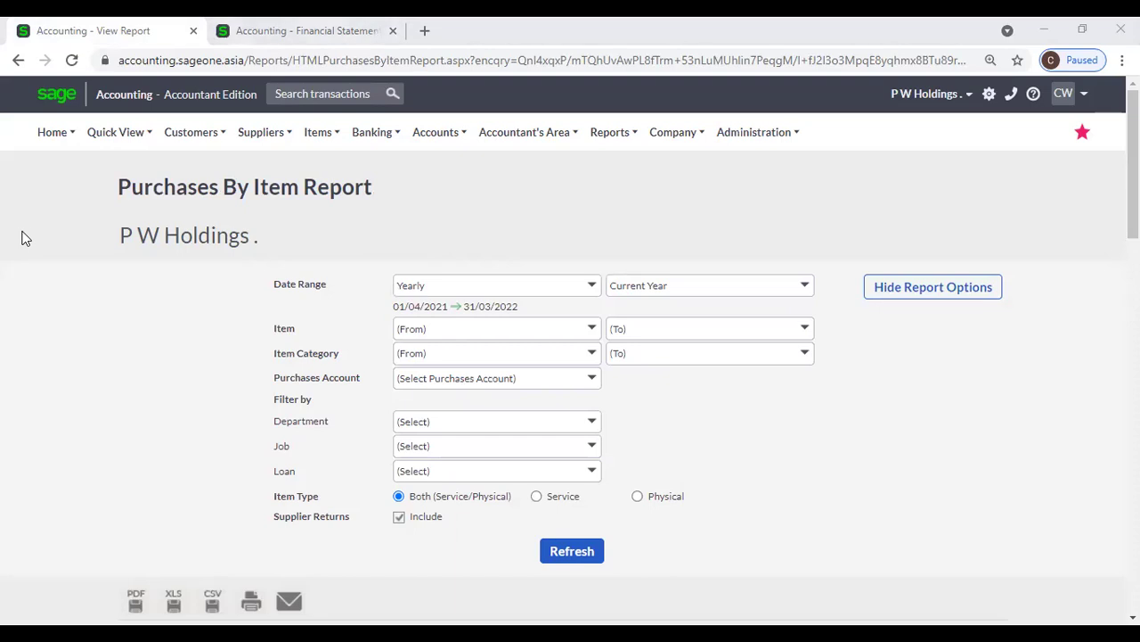
pyautogui.moveTo(255, 142)
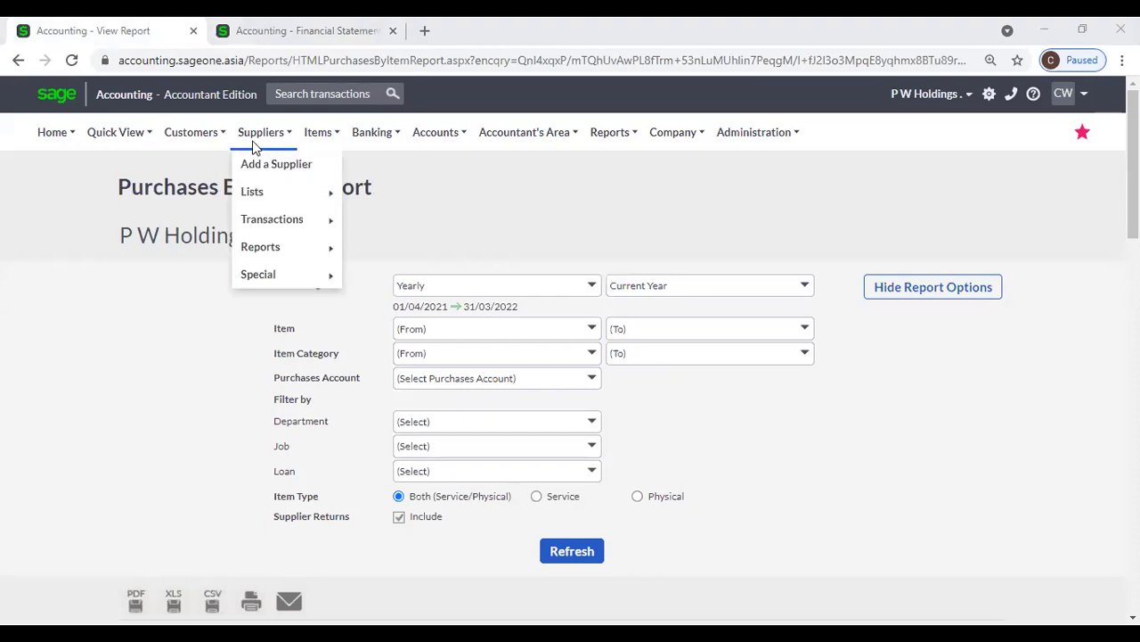
pyautogui.moveTo(273, 273)
pyautogui.moveTo(319, 134)
pyautogui.moveTo(382, 274)
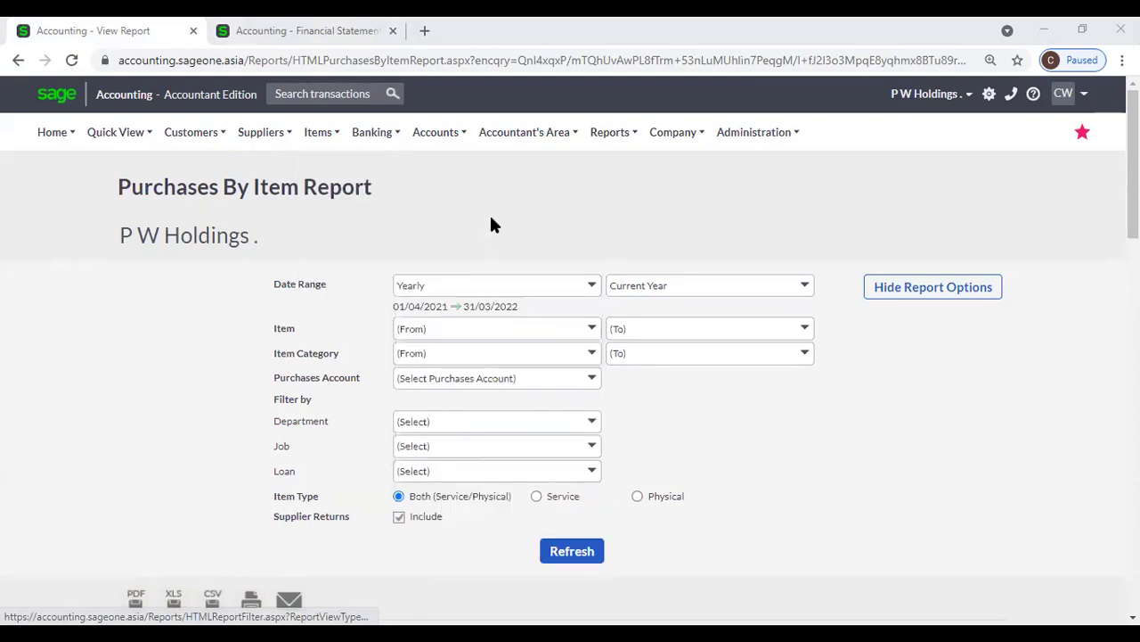
# - Open a blank New Item form in place of the Financial Statement Reports page and examine its item details and item accounts
pyautogui.click(332, 46)
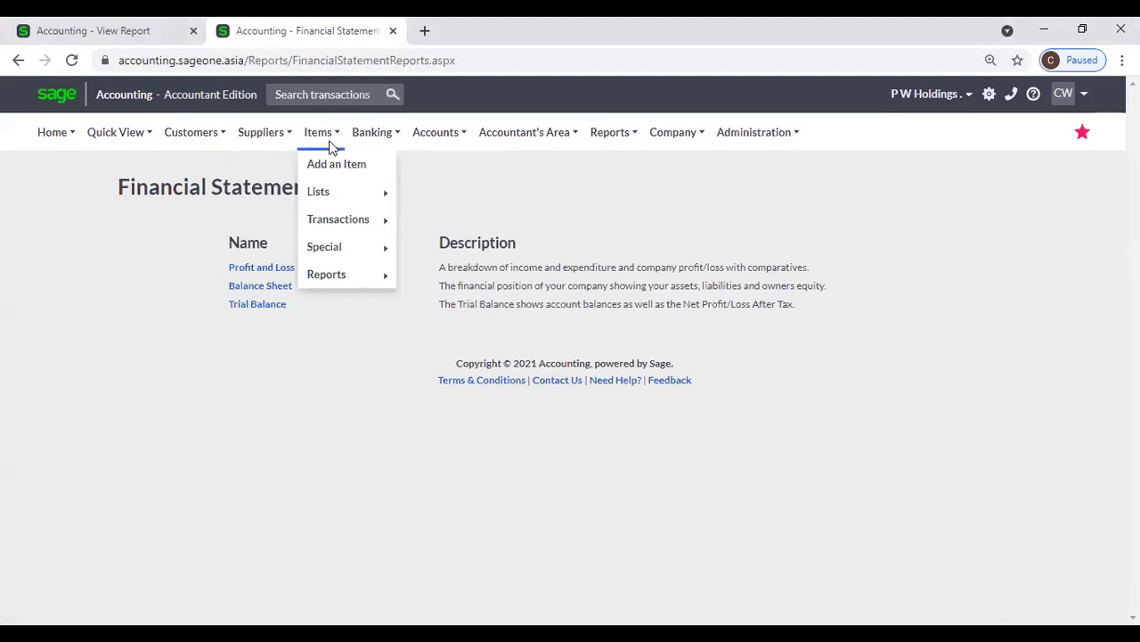
pyautogui.click(331, 171)
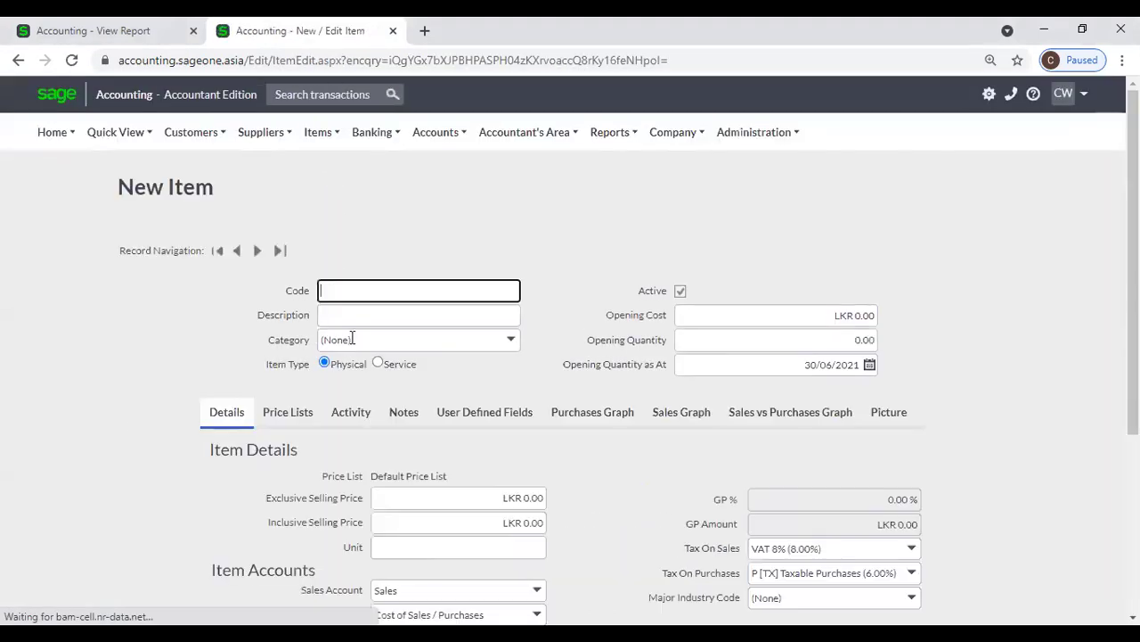
pyautogui.scroll(-3, 438, 470)
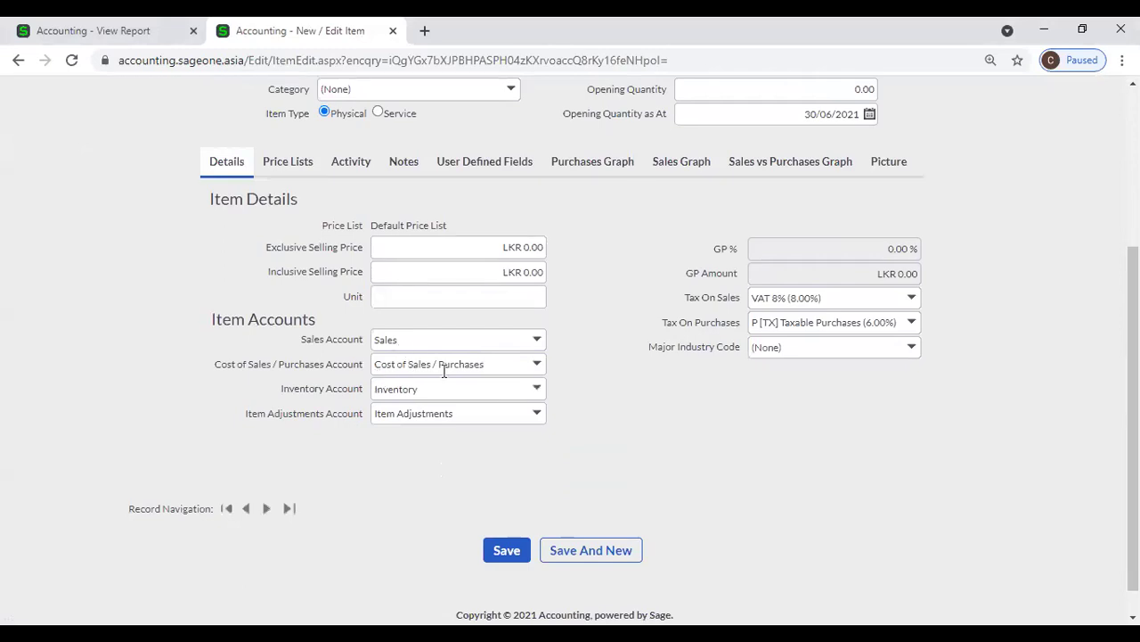
pyautogui.scroll(3, 287, 192)
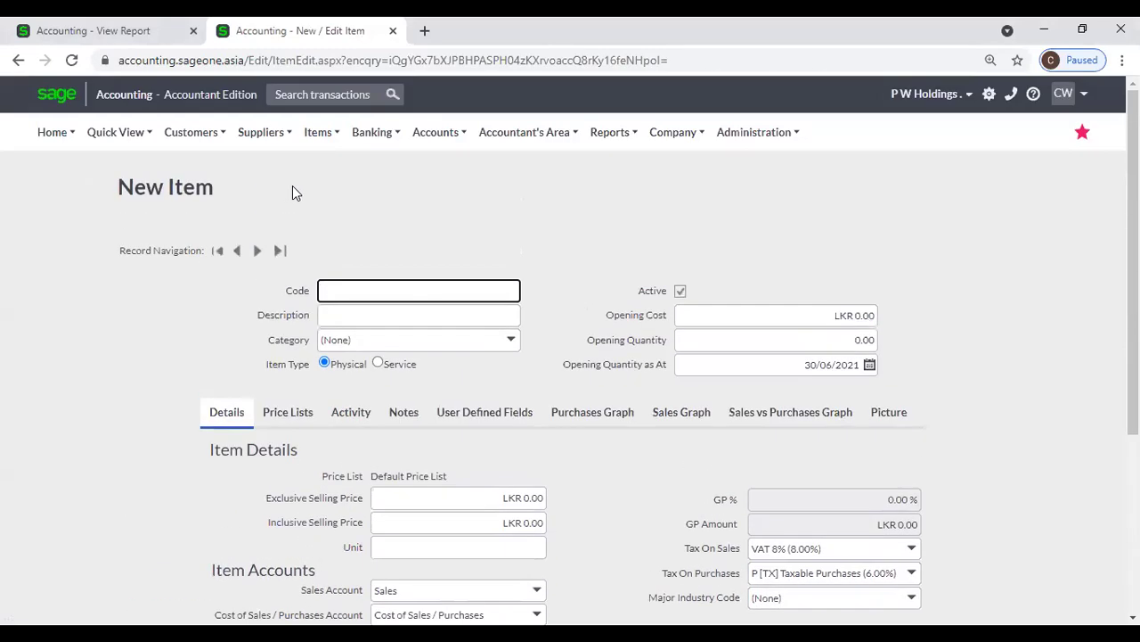
pyautogui.scroll(-1, 292, 189)
pyautogui.scroll(1, 292, 185)
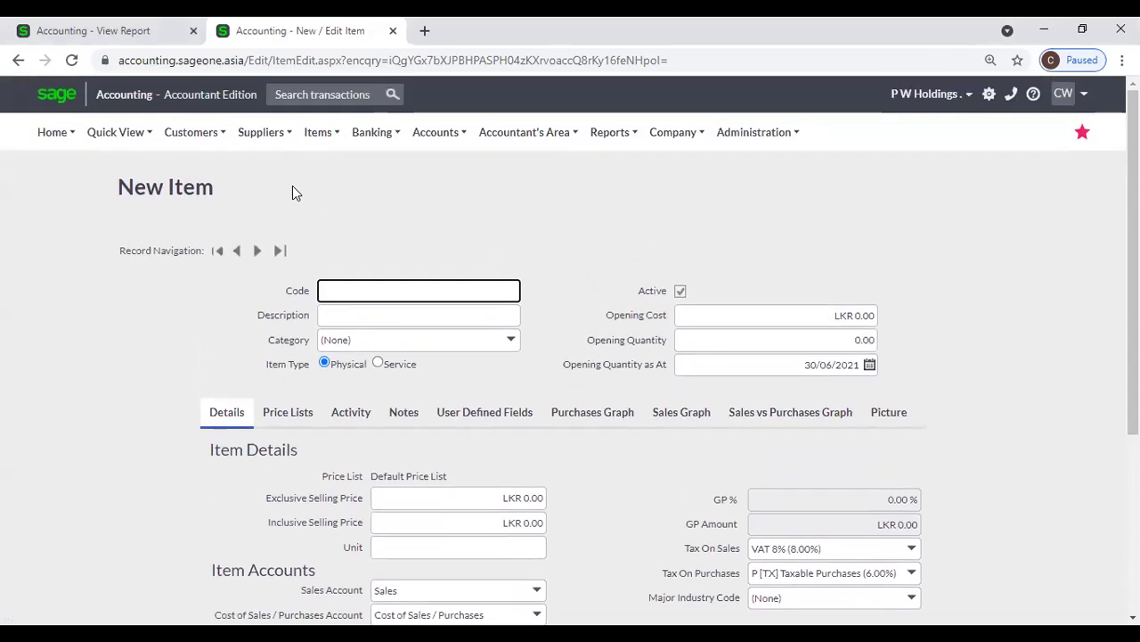
# - Open the Profit and Loss report's filter page from the Financial Statement Reports
pyautogui.click(664, 134)
pyautogui.moveTo(587, 136)
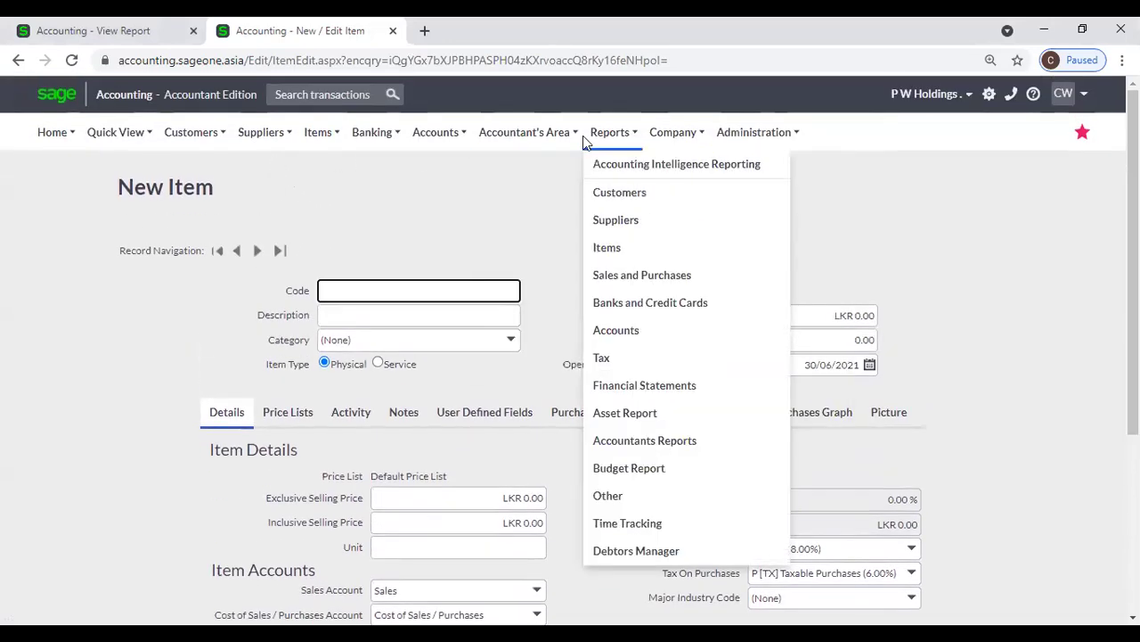
pyautogui.click(638, 388)
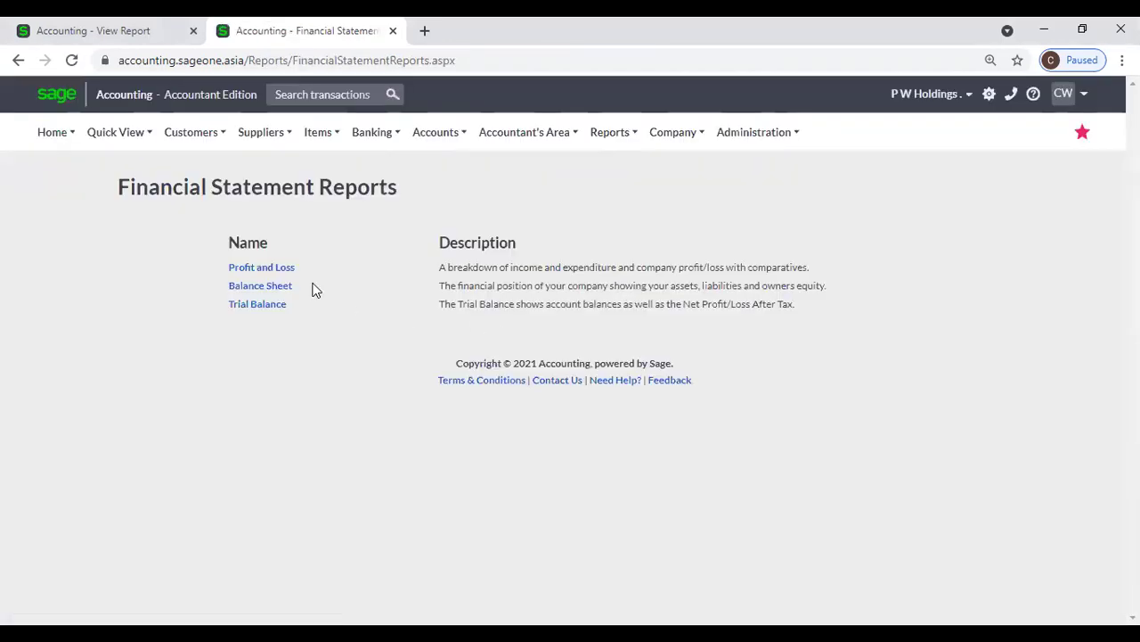
pyautogui.click(285, 272)
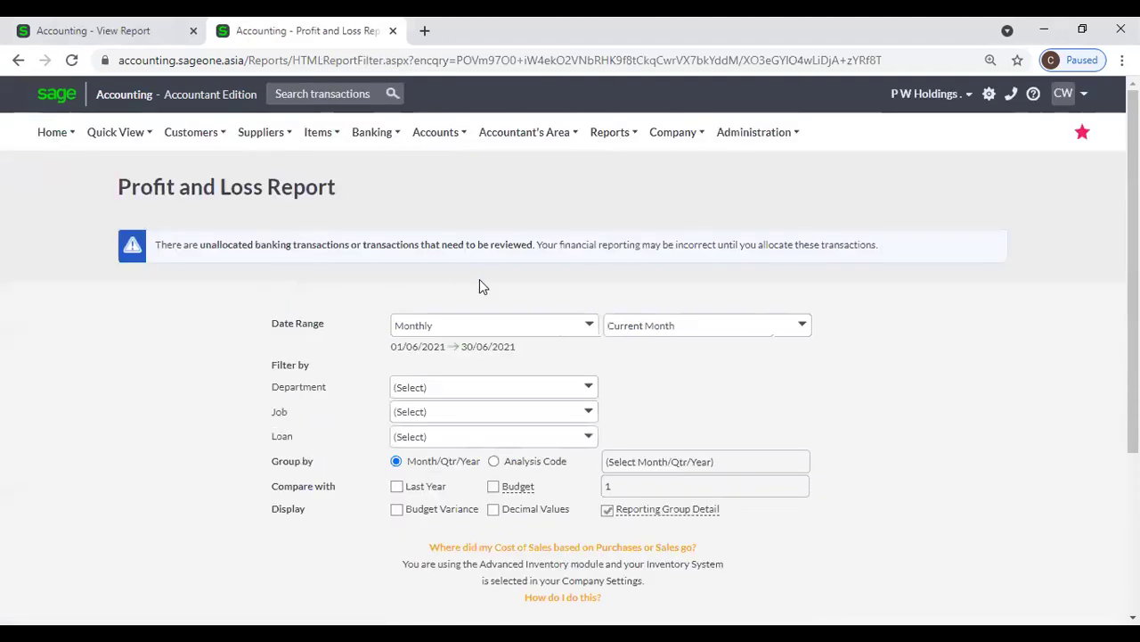
pyautogui.click(152, 32)
pyautogui.moveTo(205, 175)
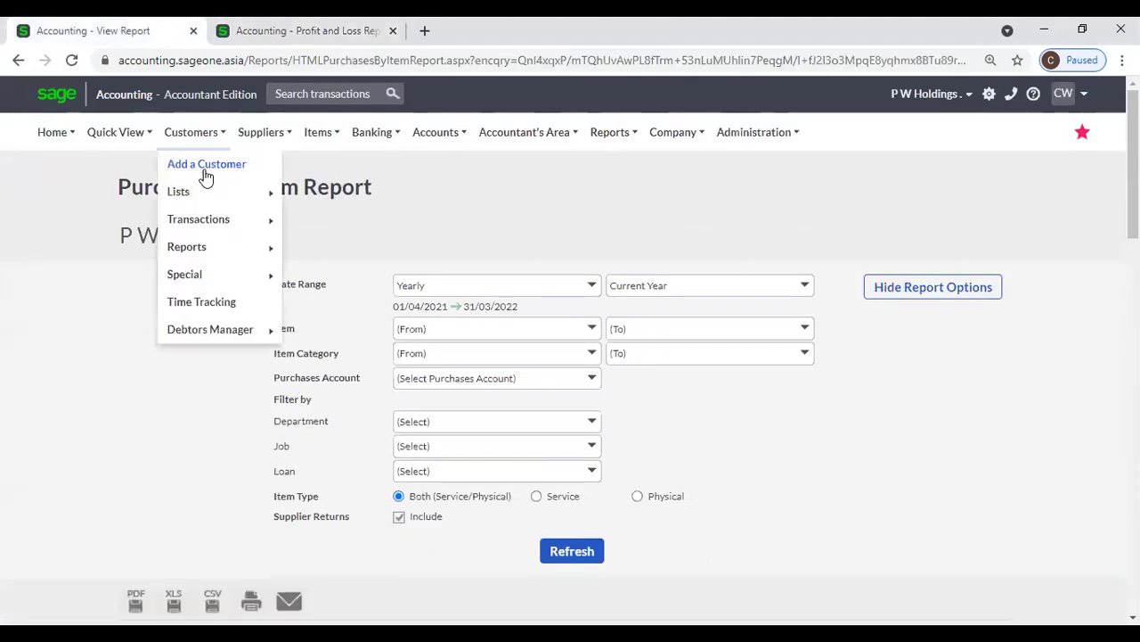
pyautogui.moveTo(314, 151)
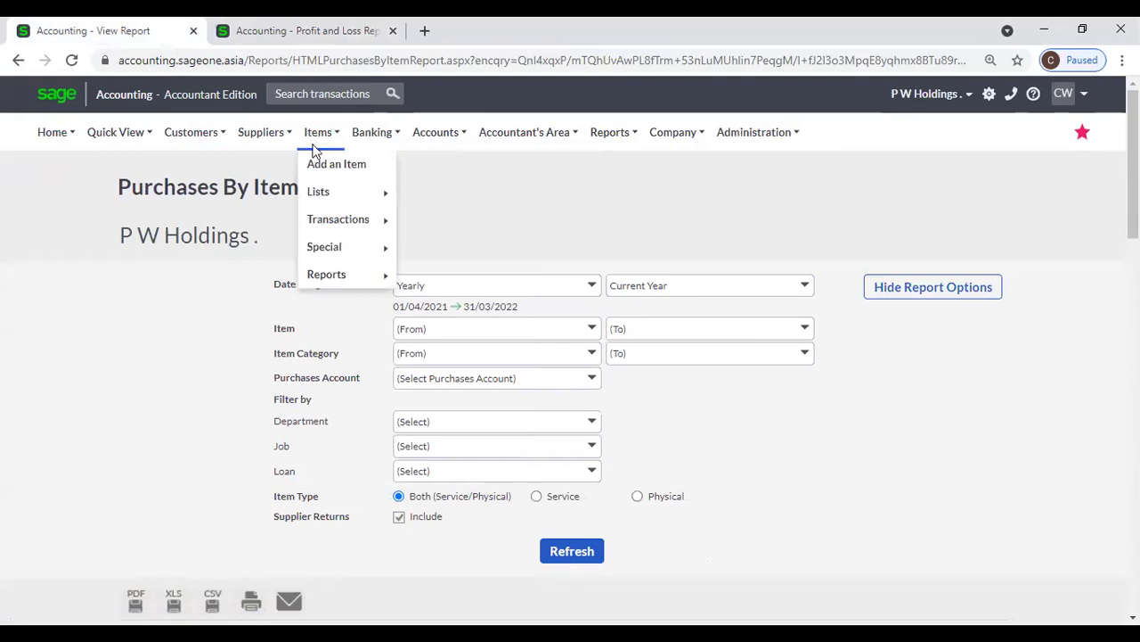
pyautogui.moveTo(339, 272)
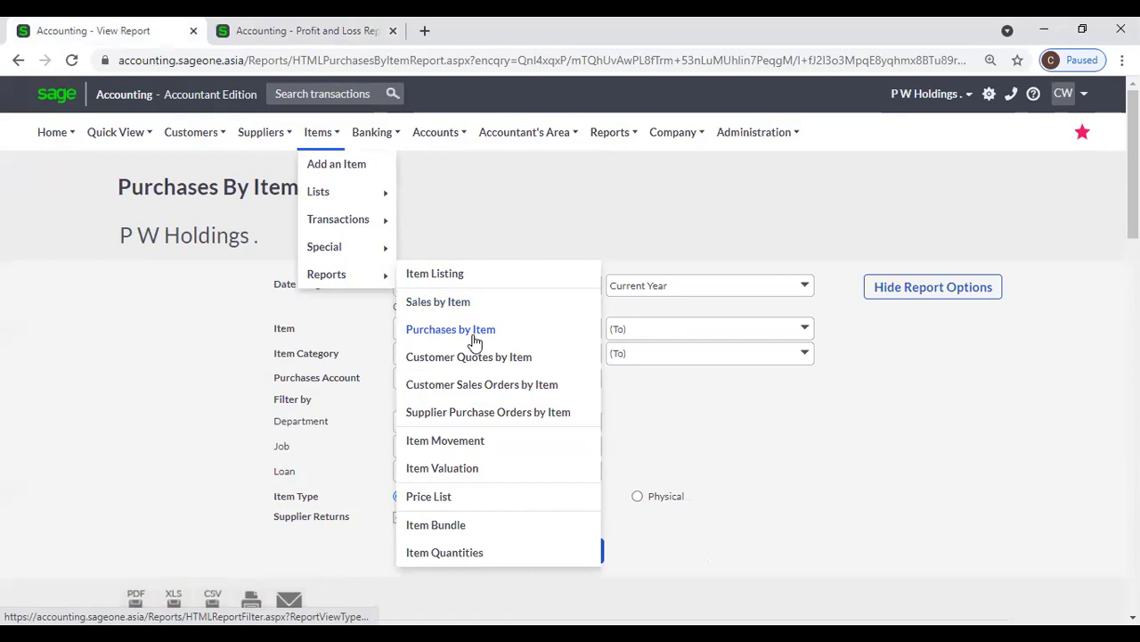
pyautogui.click(324, 42)
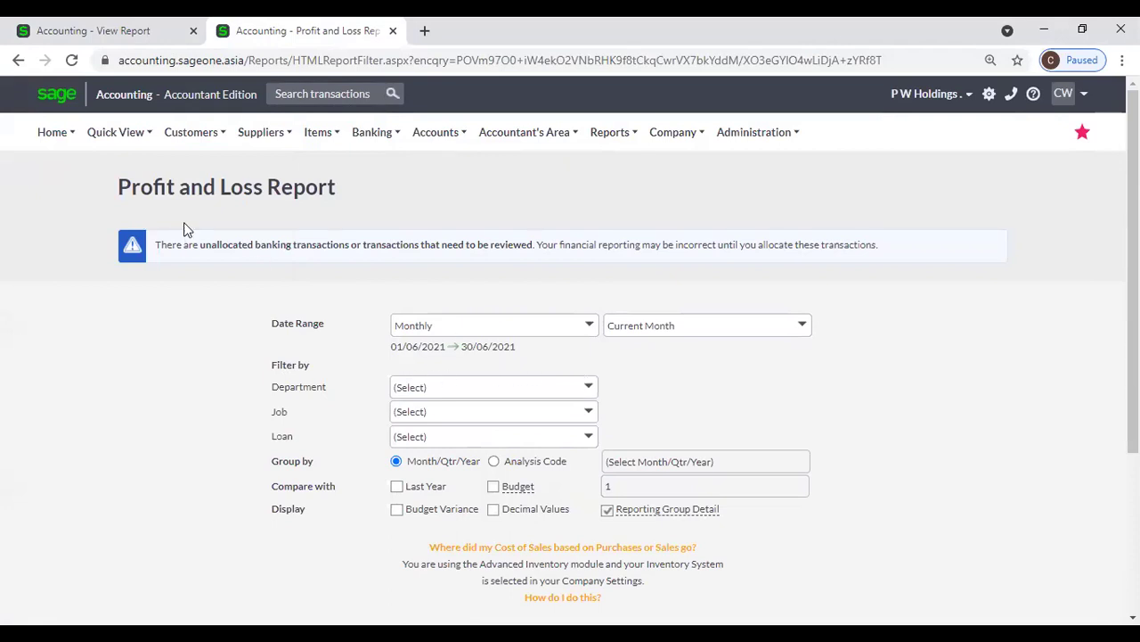
pyautogui.click(116, 35)
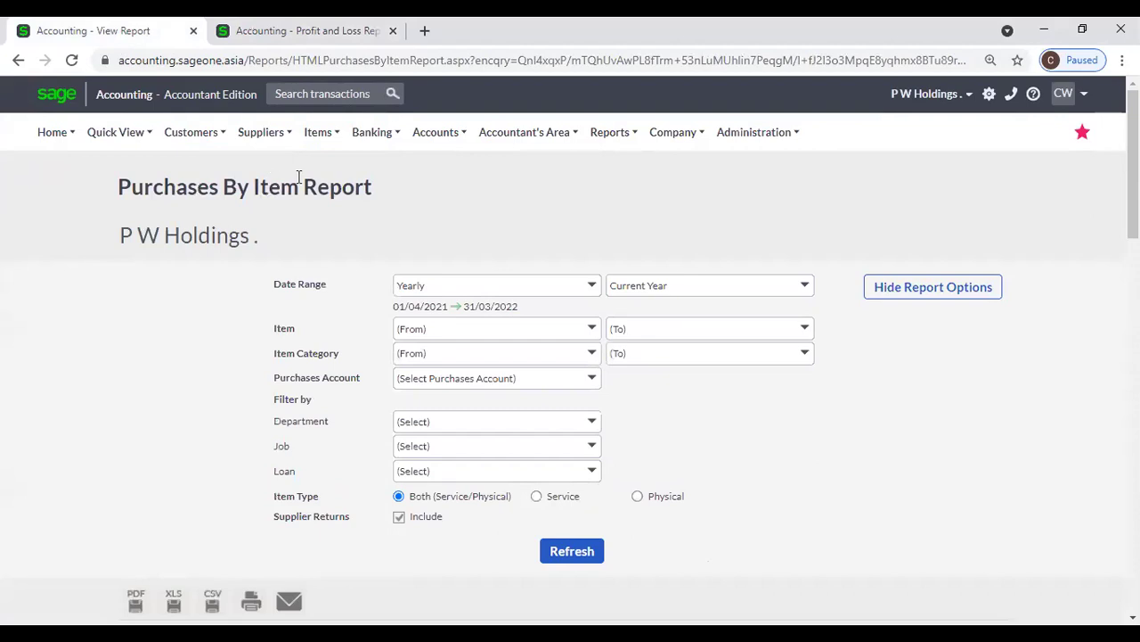
# - Open the Customer Quotes by Item report's filter page and set the date range to Yearly, Current Year
pyautogui.click(319, 139)
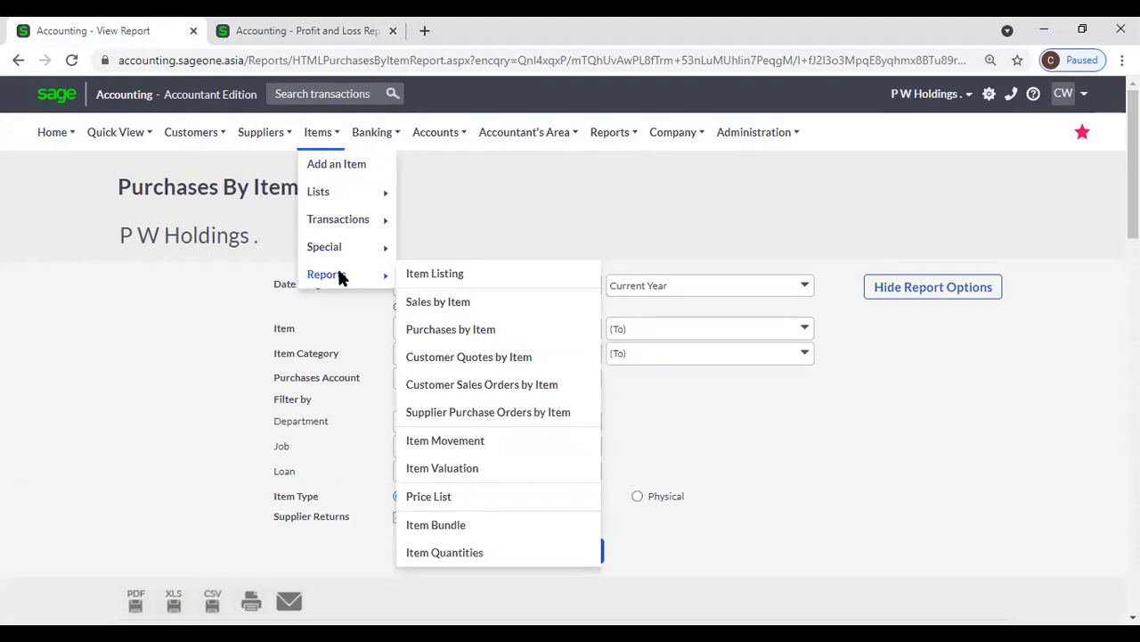
pyautogui.click(540, 365)
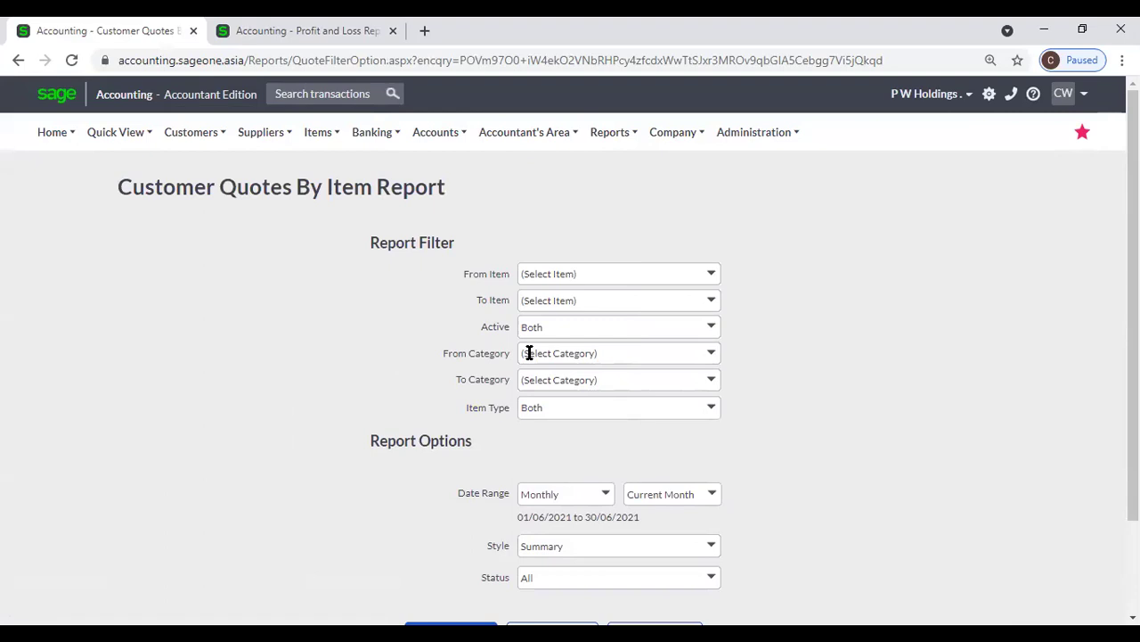
pyautogui.scroll(-2, 530, 353)
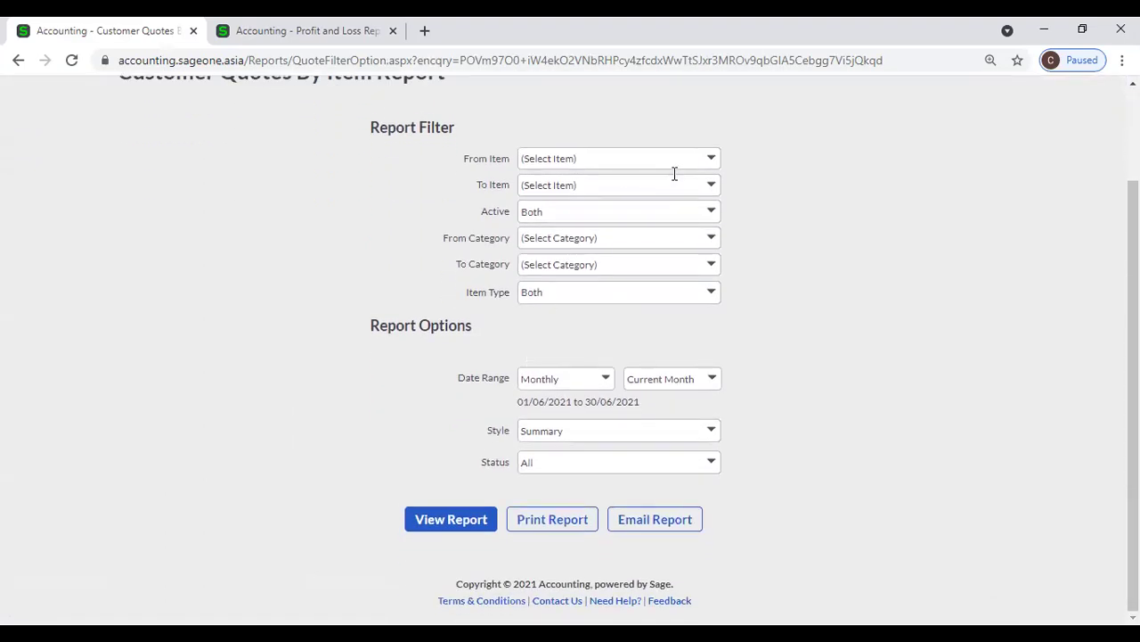
pyautogui.click(710, 292)
pyautogui.click(846, 294)
pyautogui.click(607, 382)
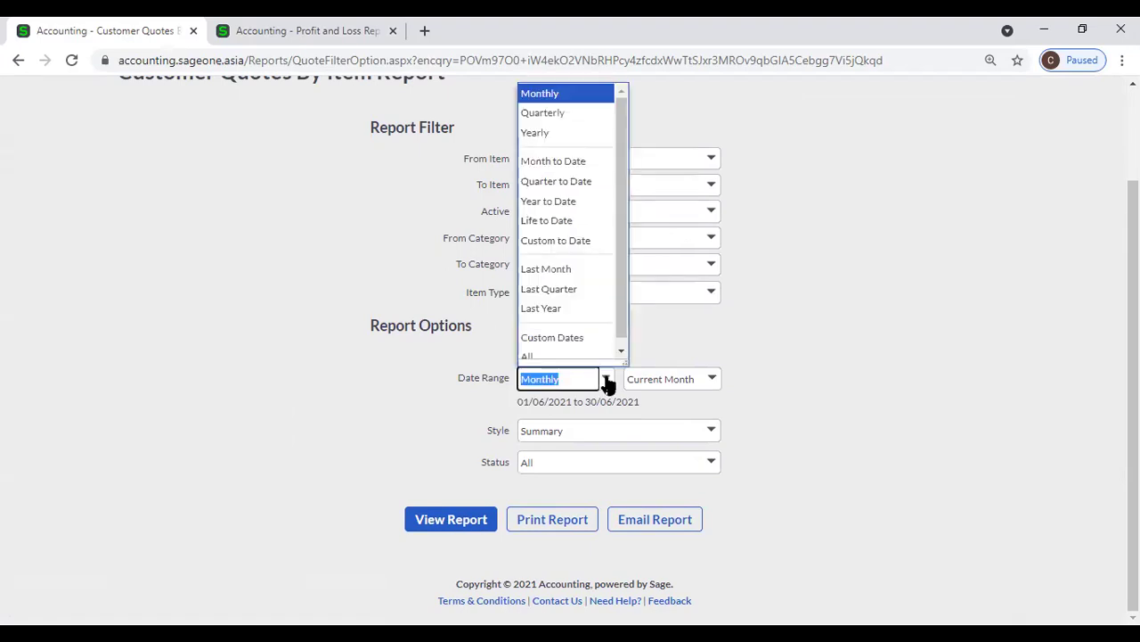
pyautogui.click(560, 139)
pyautogui.click(825, 408)
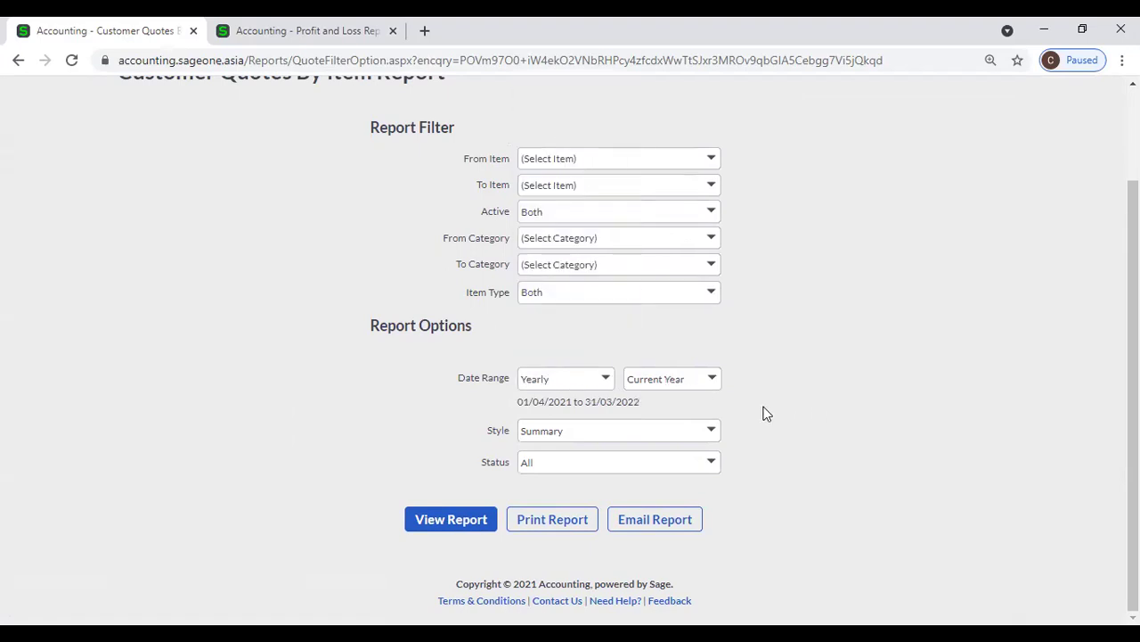
# - Check the style and status choices, then view the Customer Quotes by Item report in Summary style with status All
pyautogui.click(711, 437)
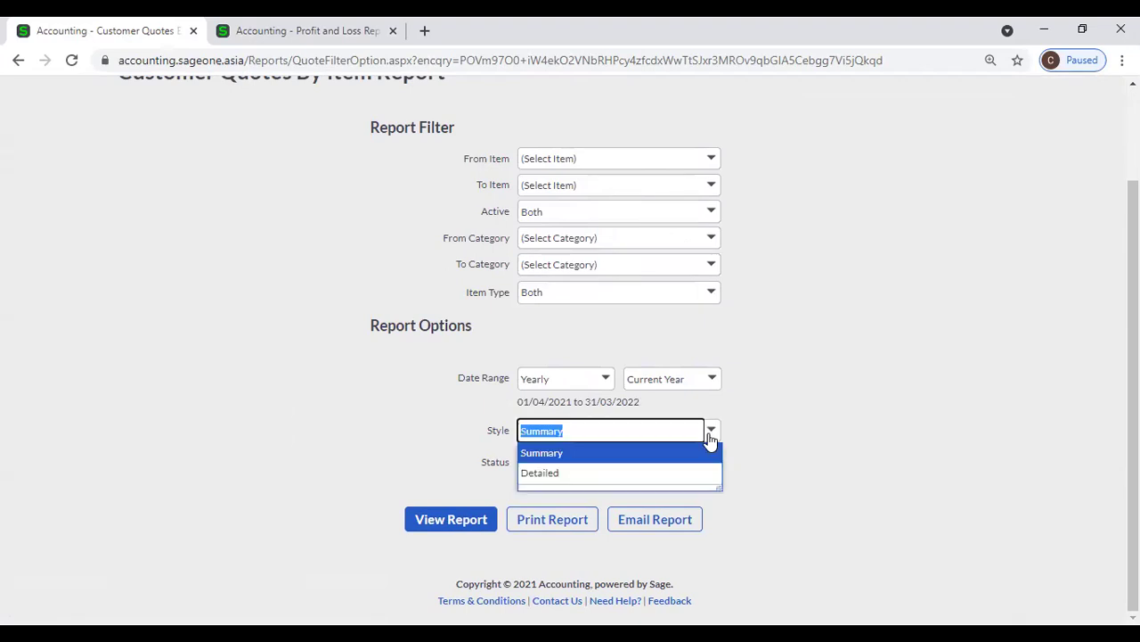
pyautogui.click(861, 419)
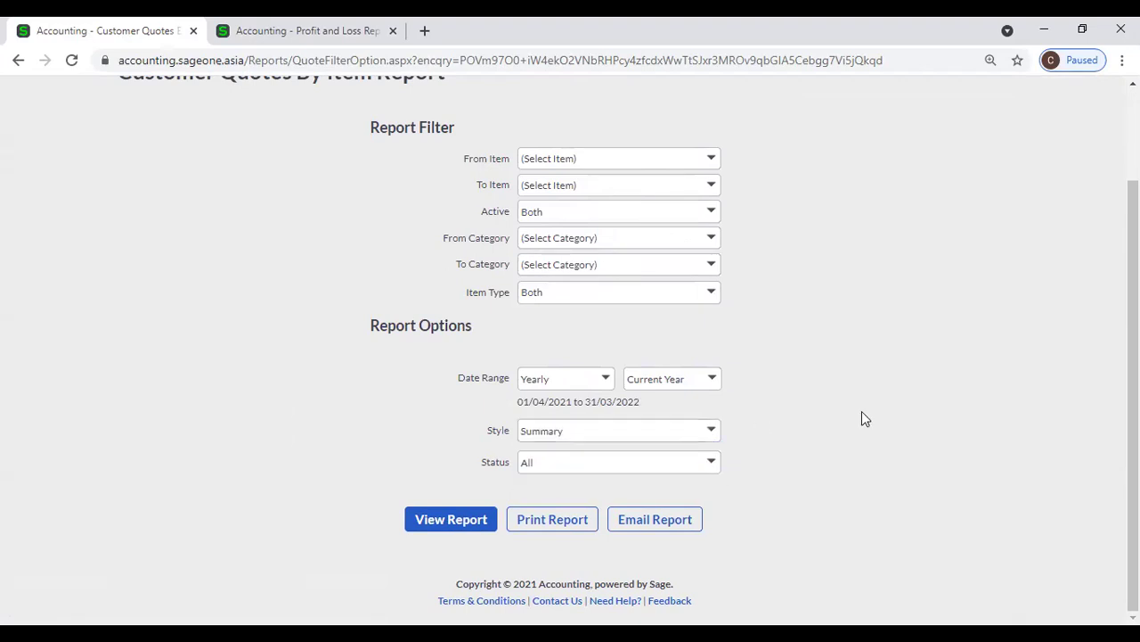
pyautogui.click(712, 465)
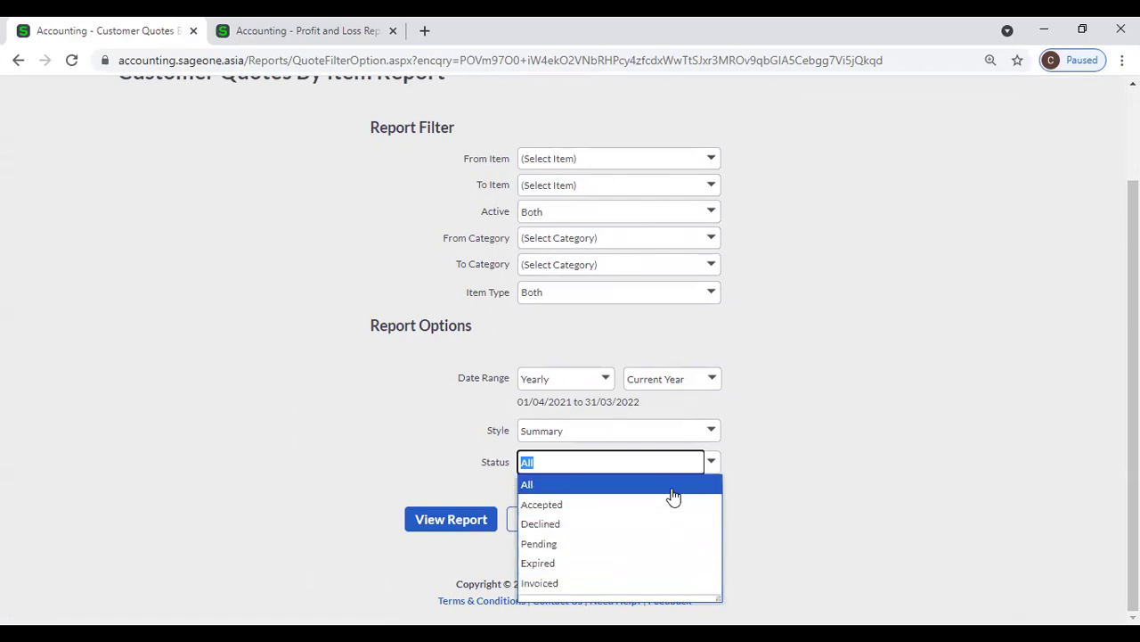
pyautogui.click(773, 491)
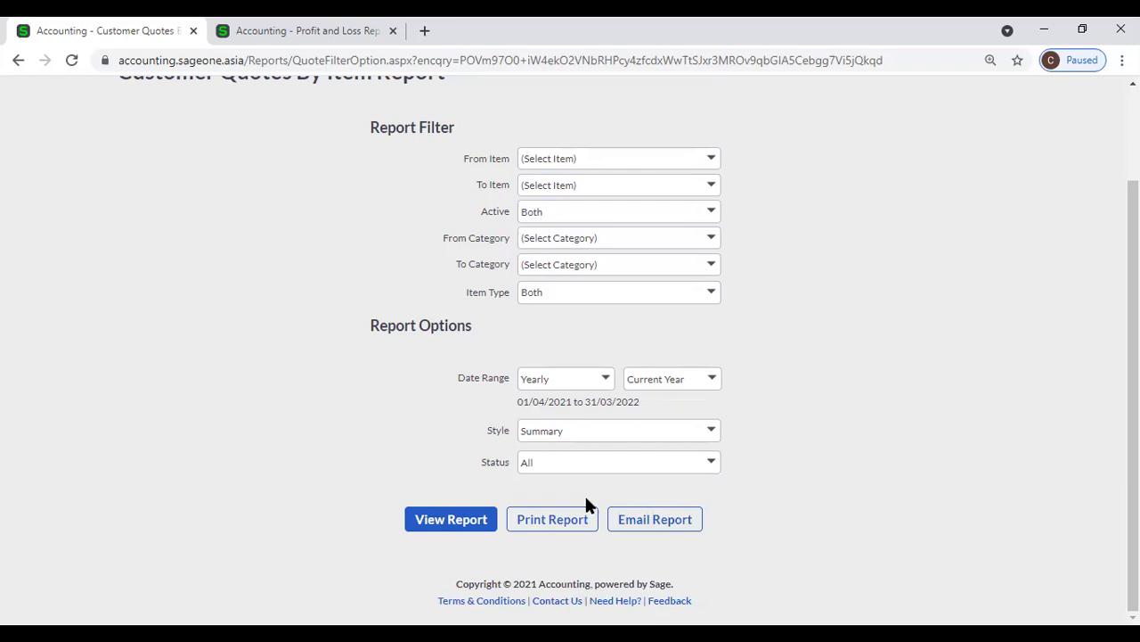
pyautogui.click(488, 517)
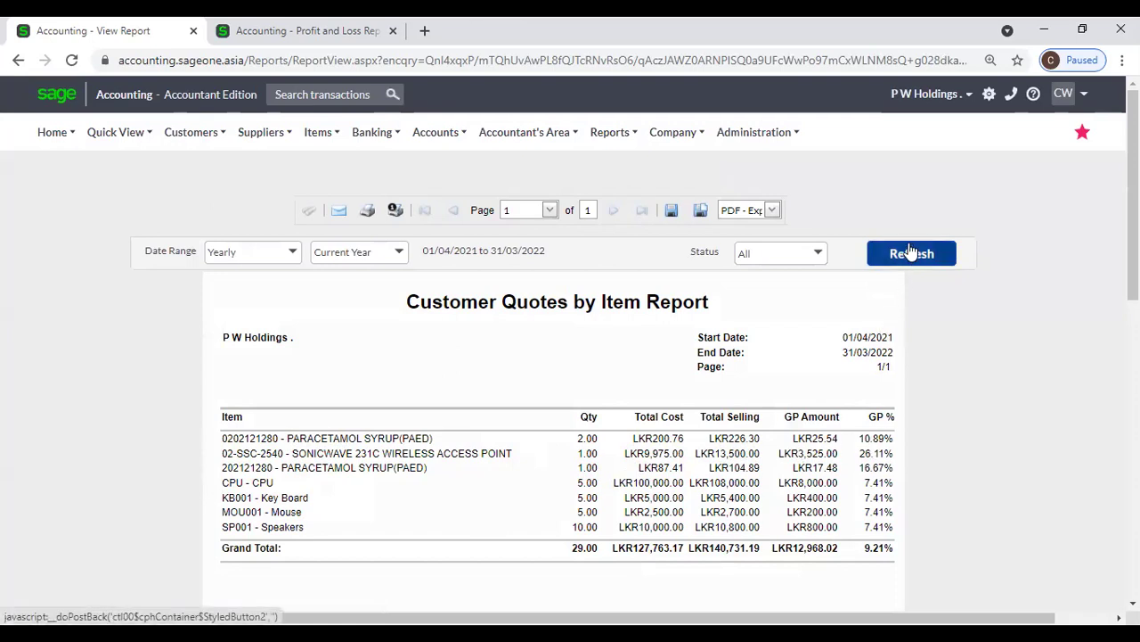
# - Reopen the Customer Quotes by Item report's filter page and set the style to Detailed
pyautogui.click(318, 132)
pyautogui.moveTo(344, 277)
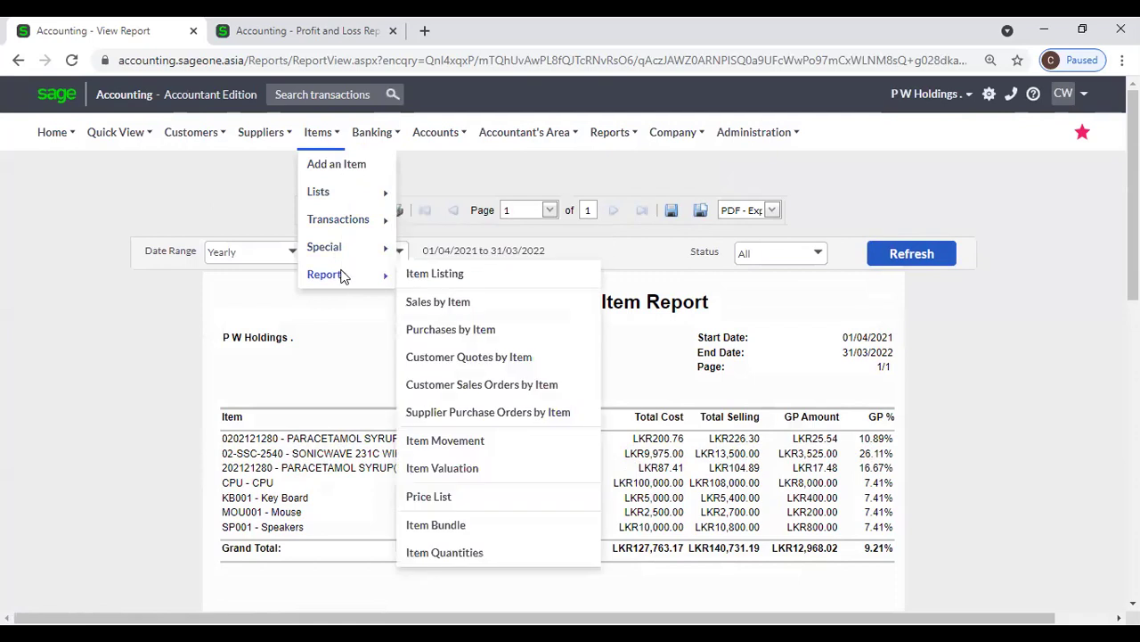
pyautogui.click(490, 365)
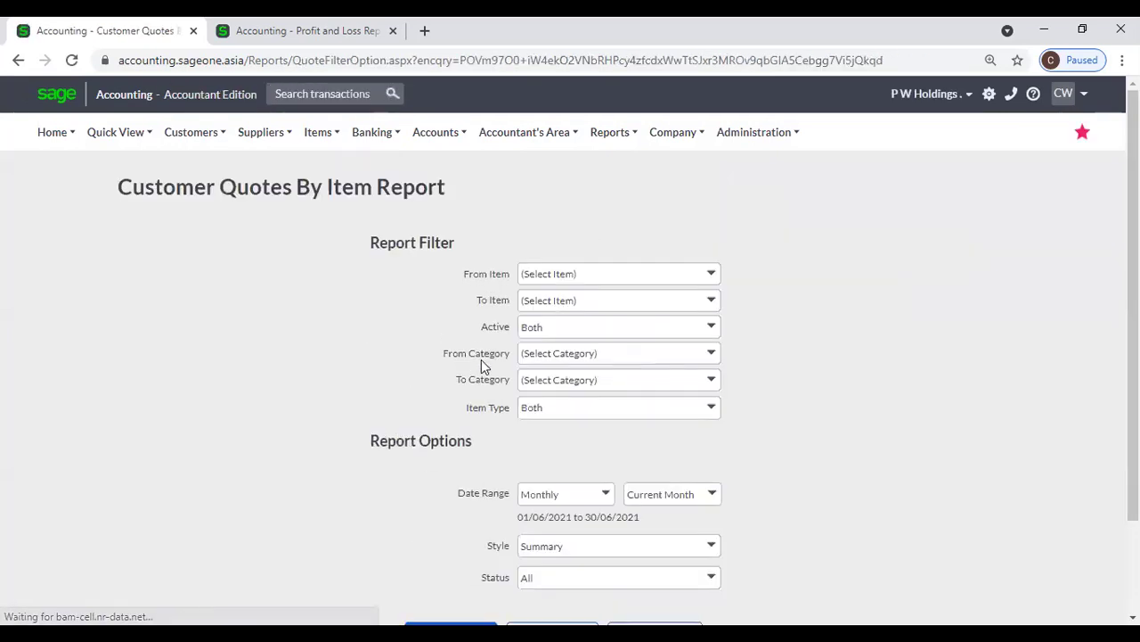
pyautogui.scroll(-2, 498, 374)
pyautogui.click(624, 428)
pyautogui.click(720, 431)
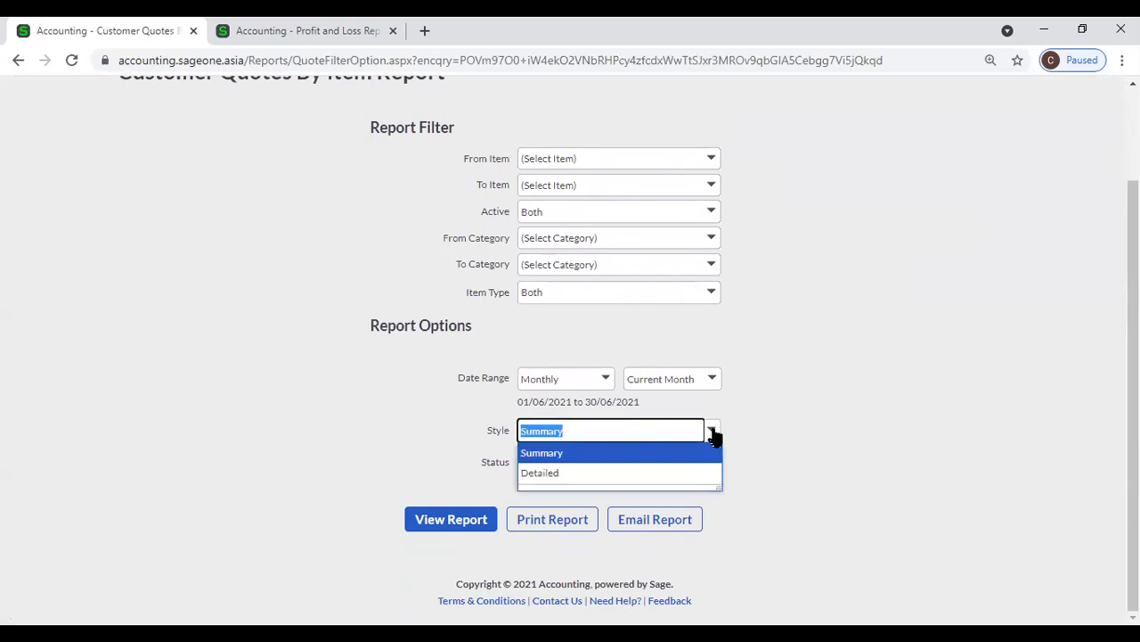
pyautogui.click(611, 473)
# - Set the date range to Yearly, view the detailed Customer Quotes by Item report and review it down to the grand total
pyautogui.click(608, 389)
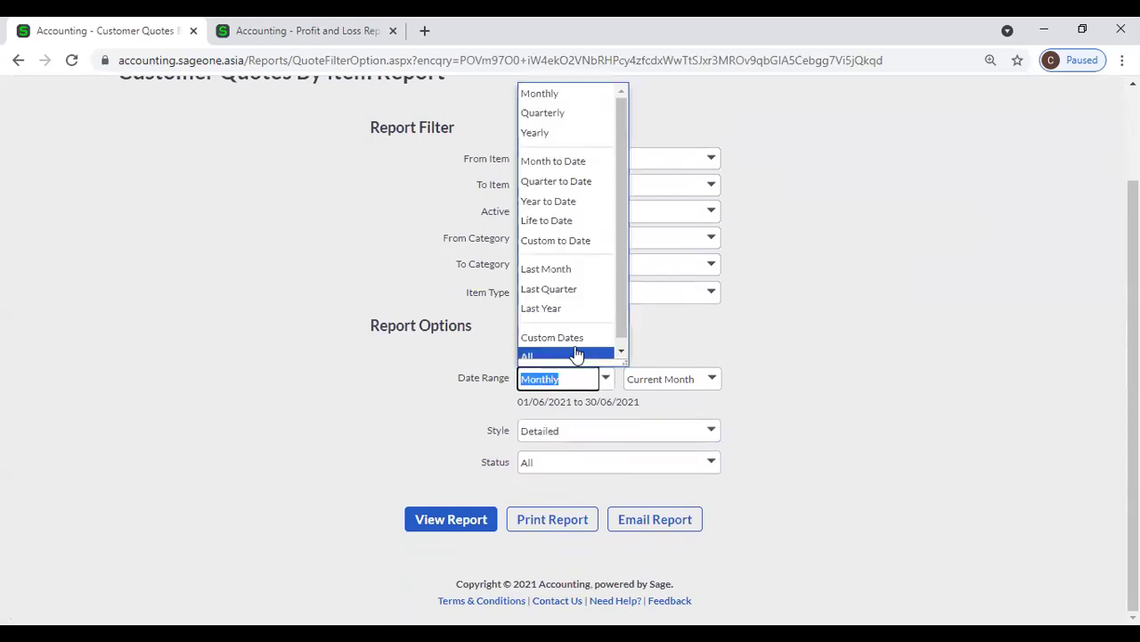
pyautogui.click(557, 137)
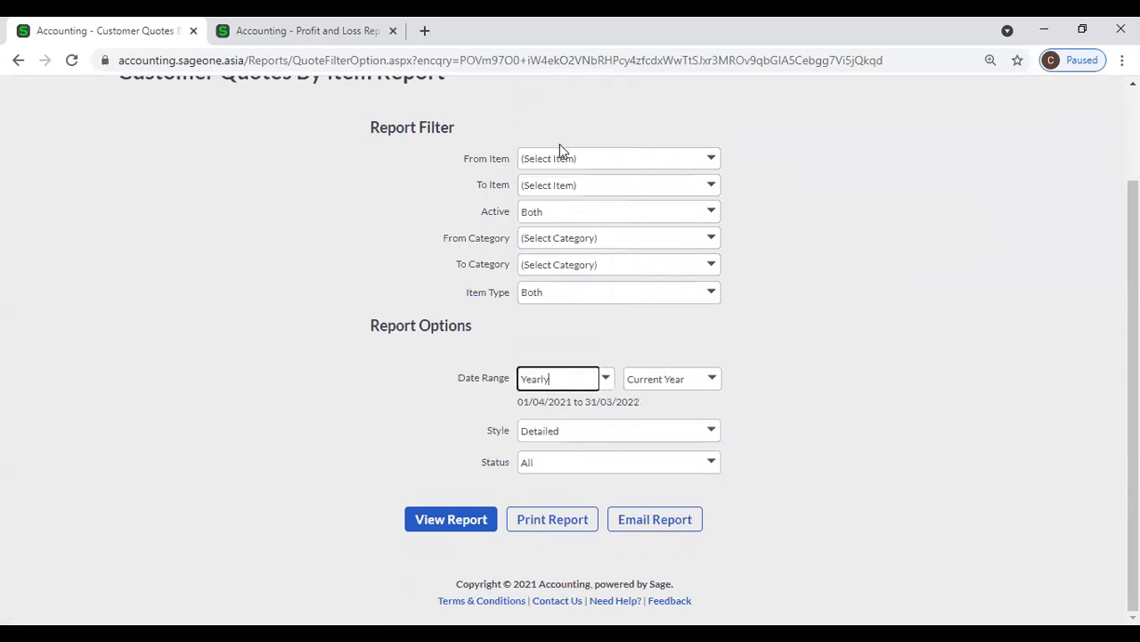
pyautogui.click(443, 526)
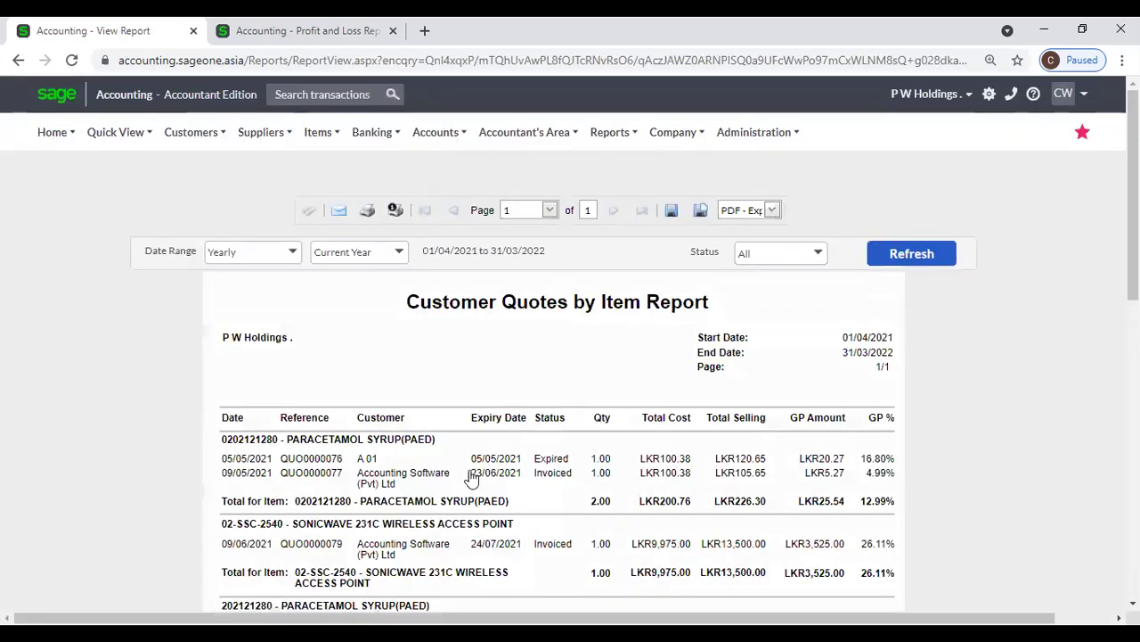
pyautogui.scroll(-1, 472, 479)
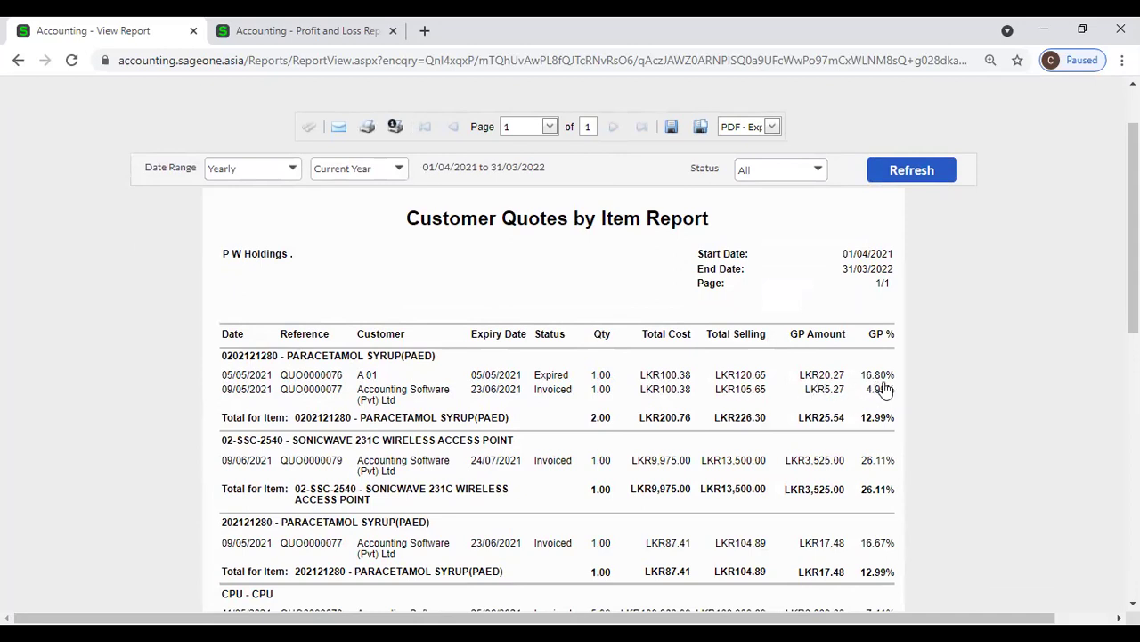
pyautogui.scroll(-5, 946, 401)
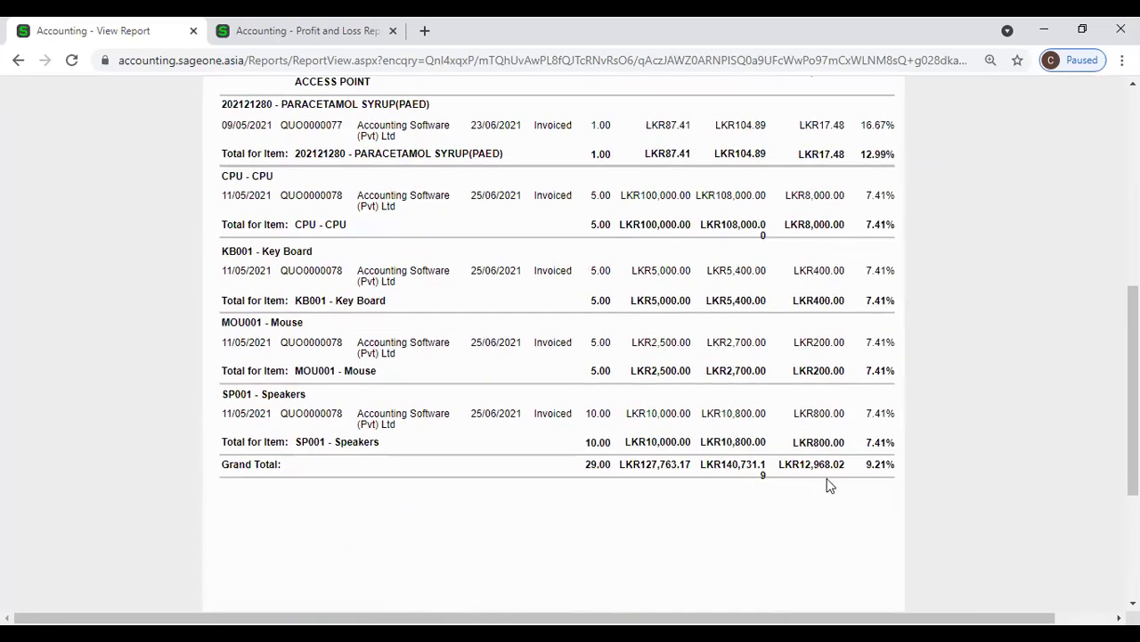
pyautogui.scroll(5, 827, 484)
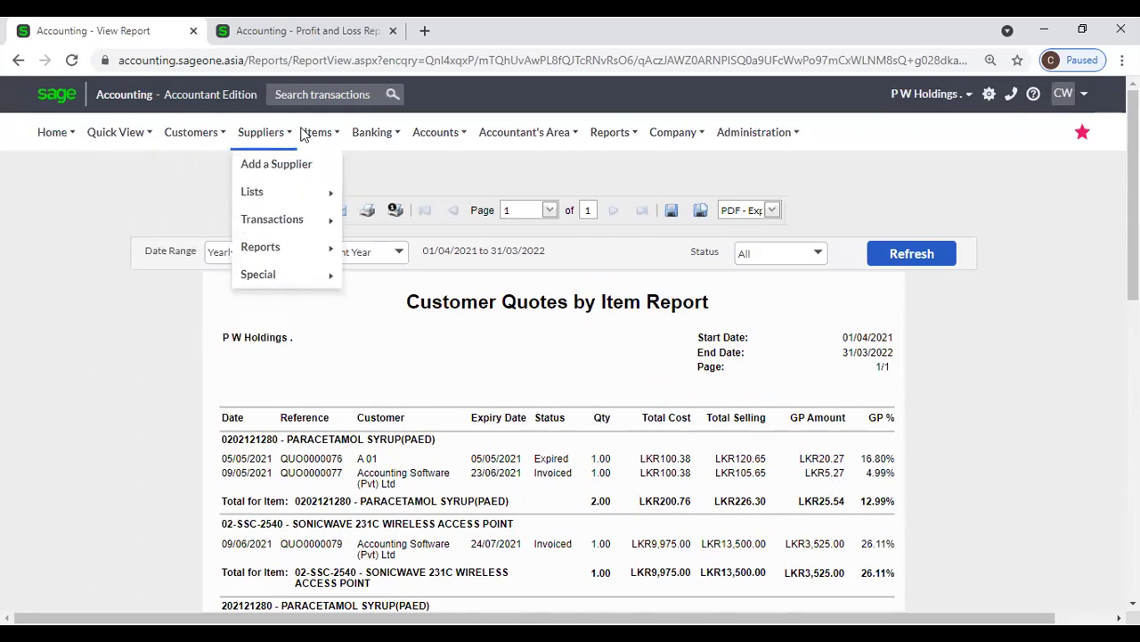
# - Open the Customer Sales Orders by Item report's filter page and set the date range to Yearly, Current Year
pyautogui.moveTo(318, 132)
pyautogui.moveTo(345, 284)
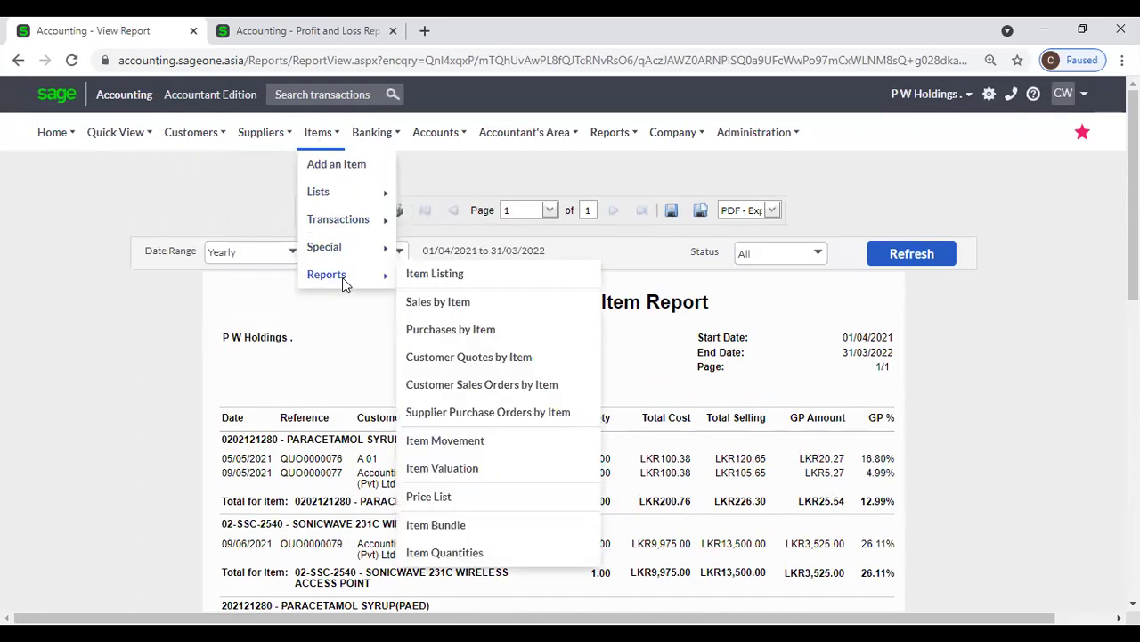
pyautogui.click(568, 393)
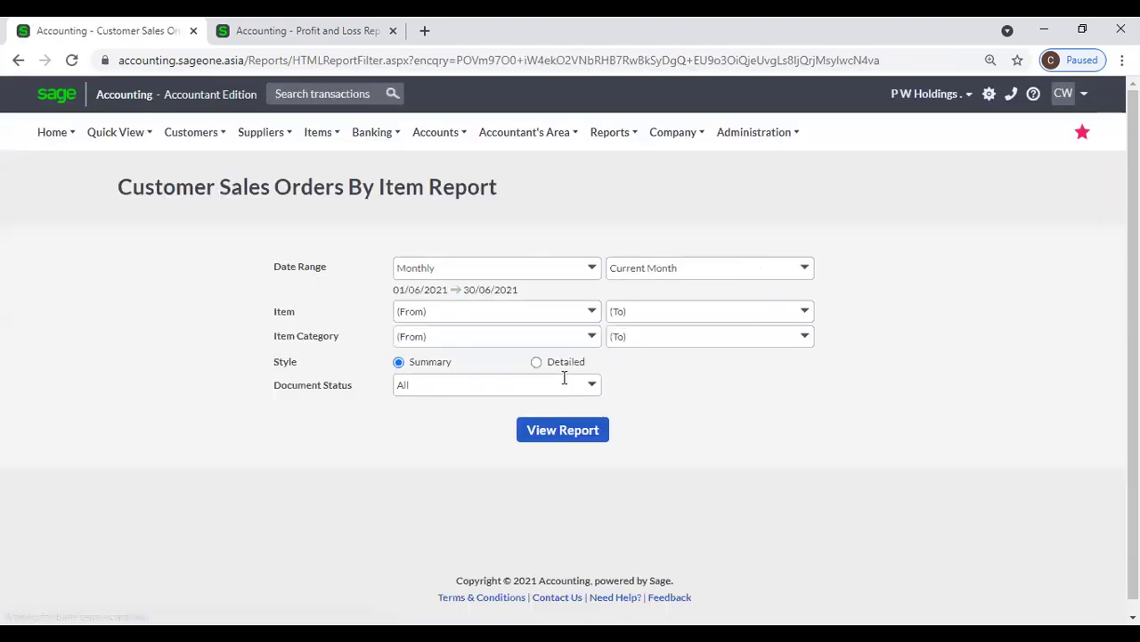
pyautogui.click(599, 267)
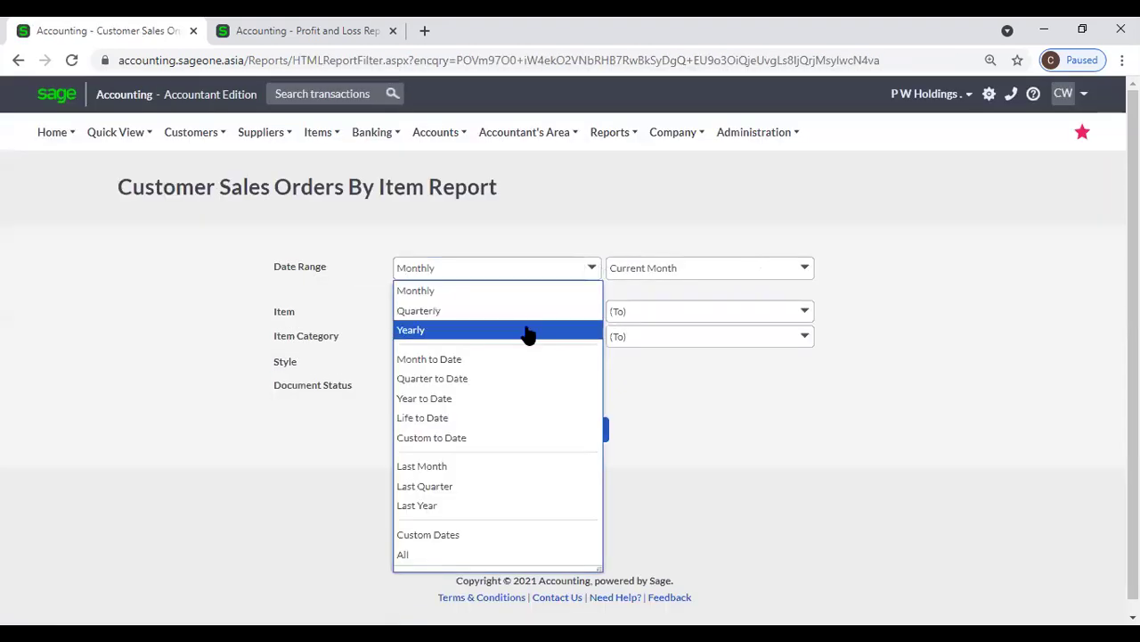
pyautogui.click(529, 331)
# - View the sales orders report in Detailed style with document status All and review it down to the grand total
pyautogui.click(547, 363)
pyautogui.click(592, 386)
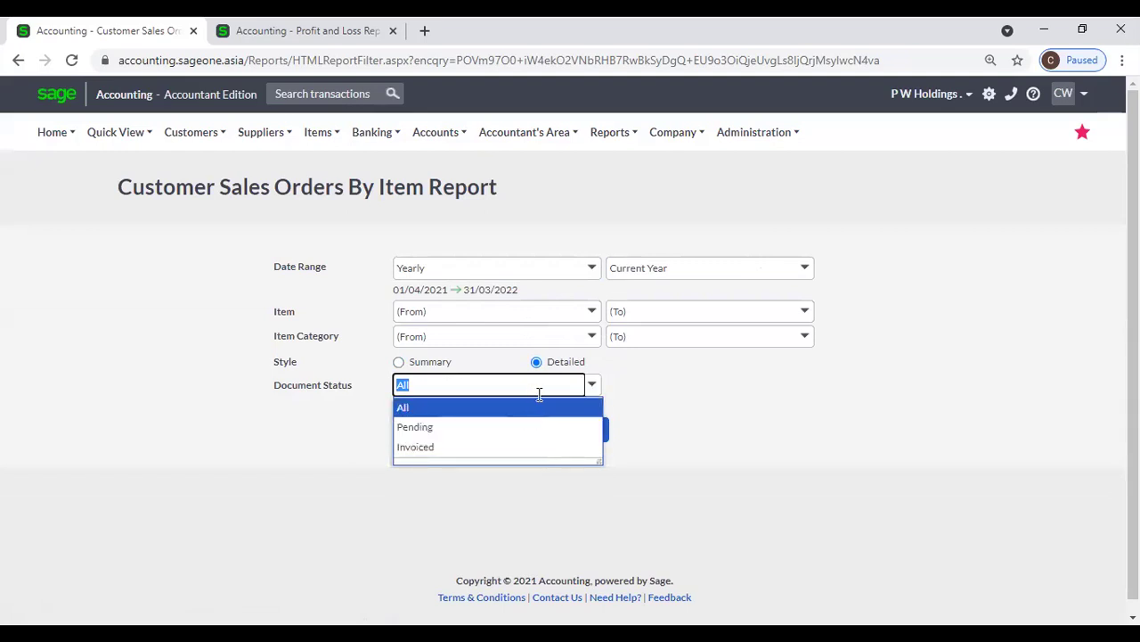
pyautogui.click(615, 406)
pyautogui.click(584, 424)
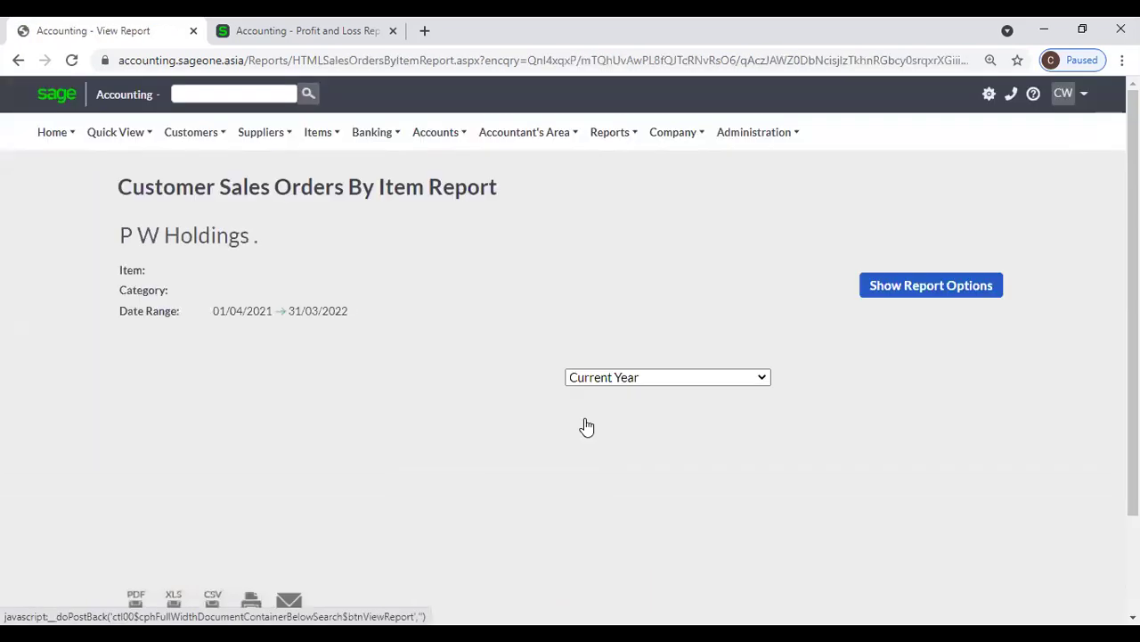
pyautogui.scroll(-2, 574, 413)
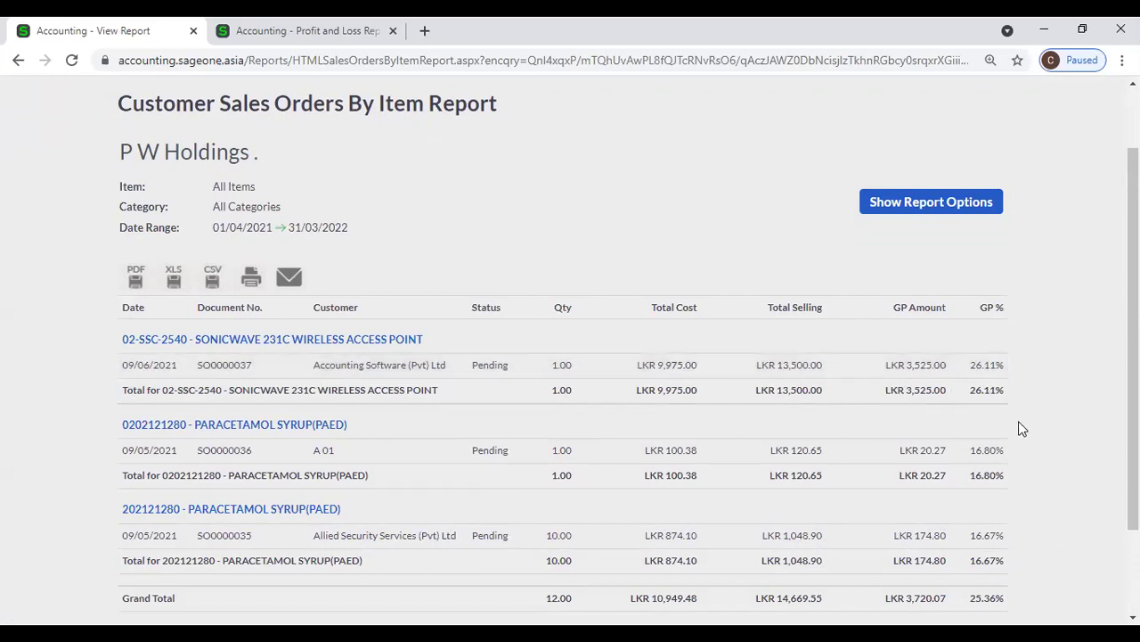
pyautogui.scroll(-2, 1001, 408)
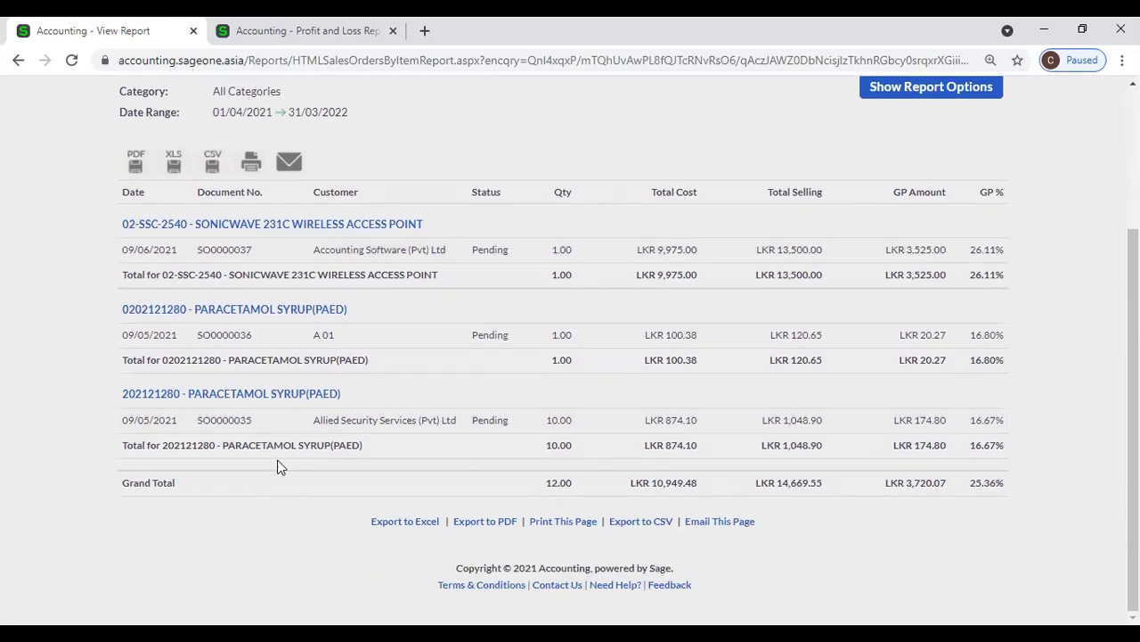
pyautogui.scroll(3, 900, 445)
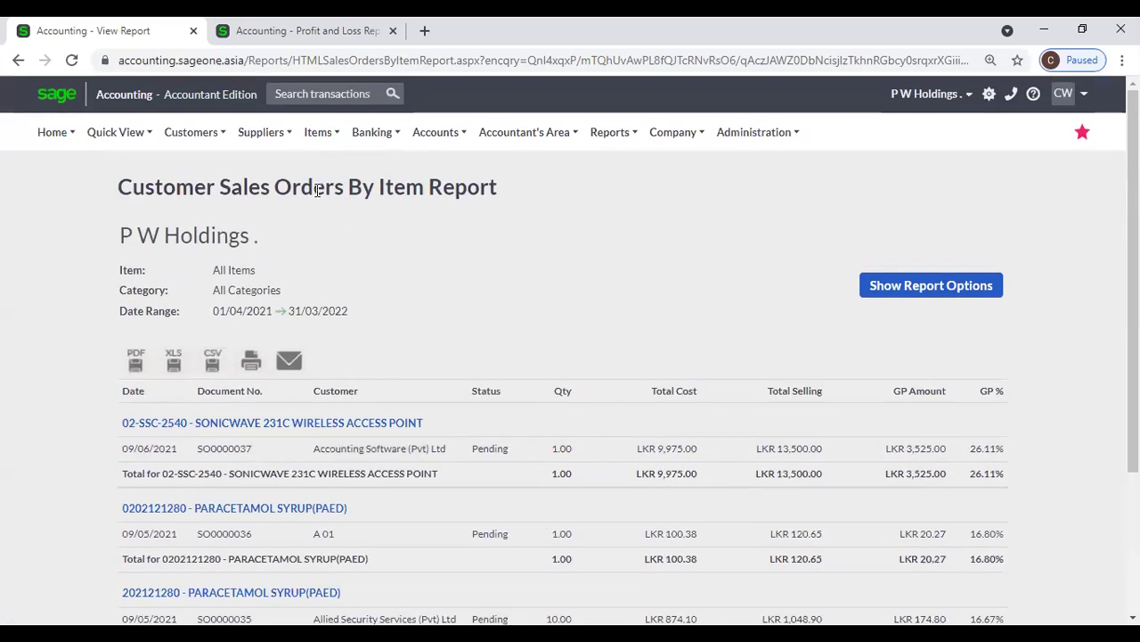
# - Change the sales orders report's style to Summary in its report options and refresh the report
pyautogui.click(964, 284)
pyautogui.scroll(-2, 469, 359)
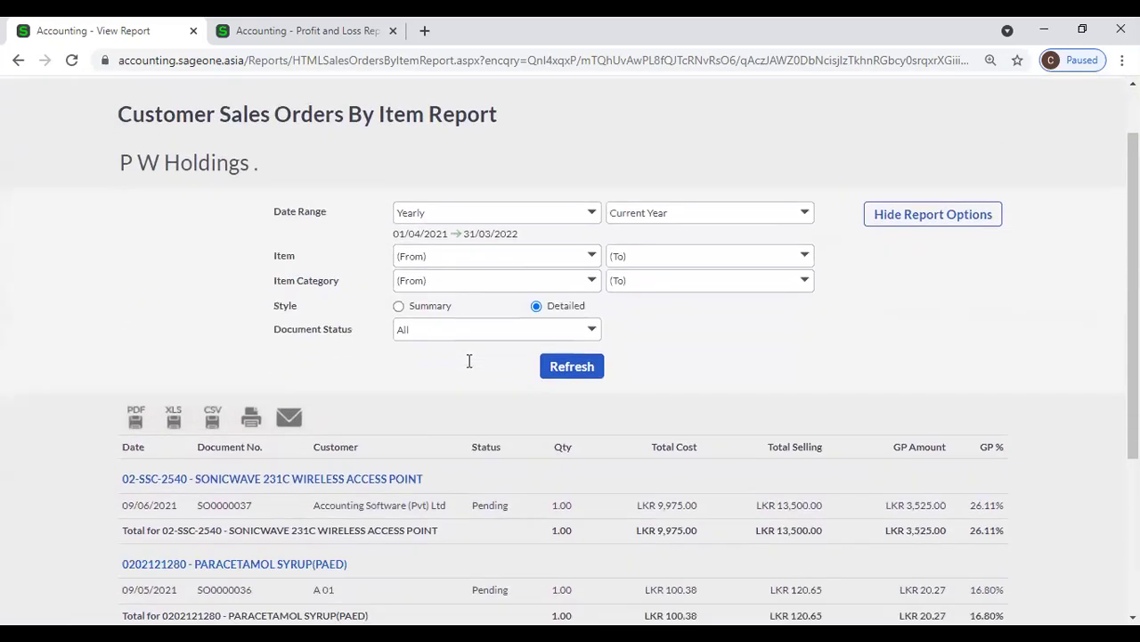
pyautogui.click(399, 297)
pyautogui.click(544, 363)
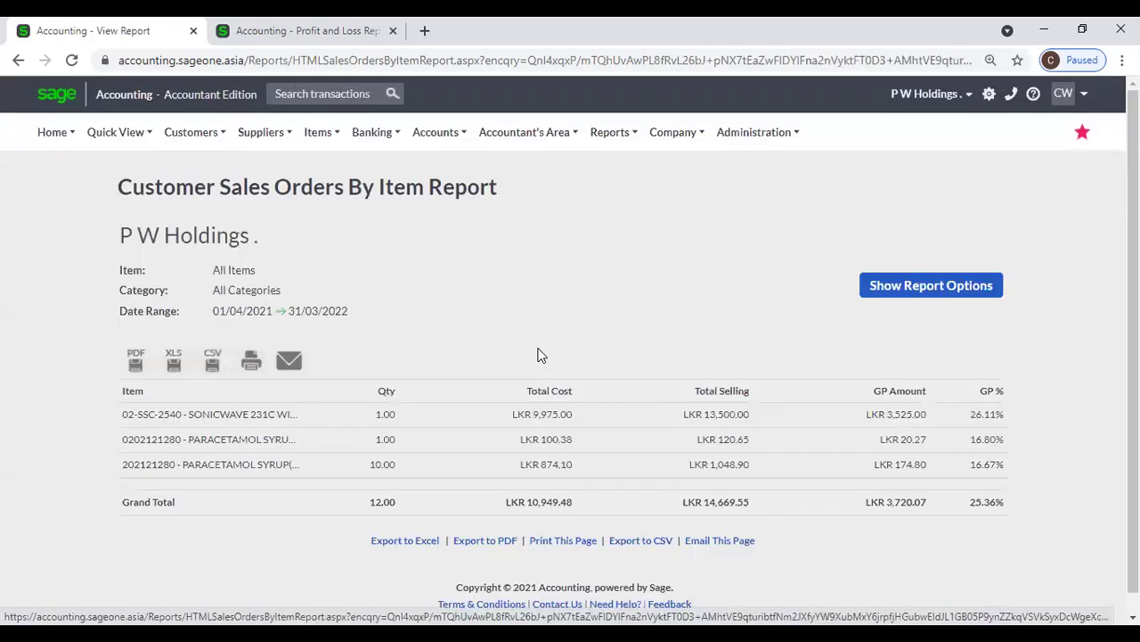
pyautogui.scroll(-1, 538, 354)
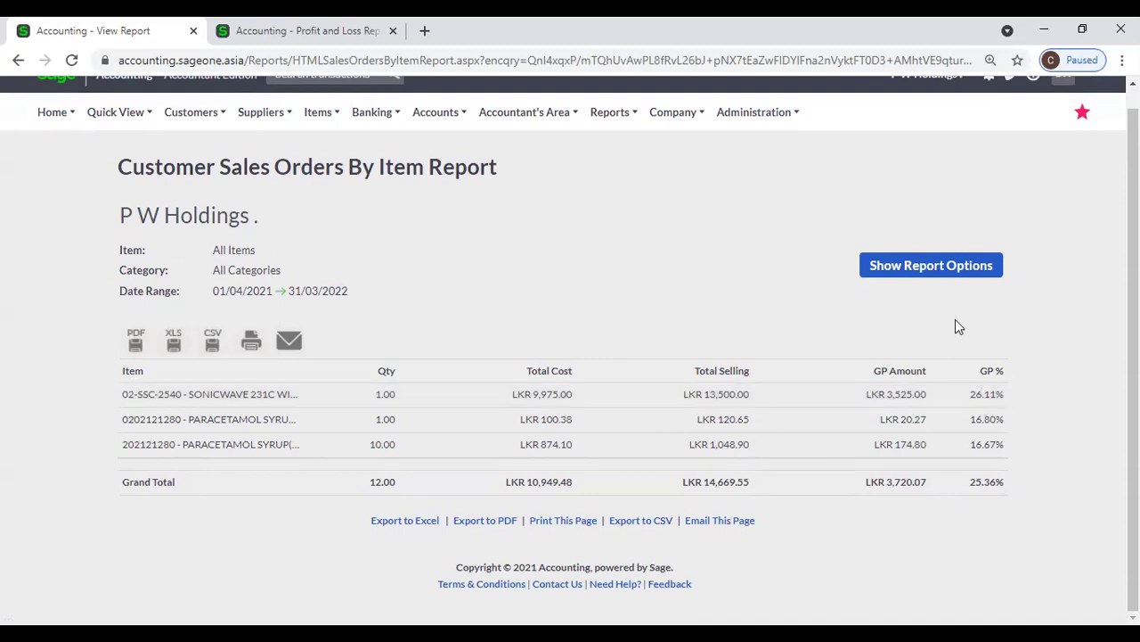
pyautogui.click(936, 267)
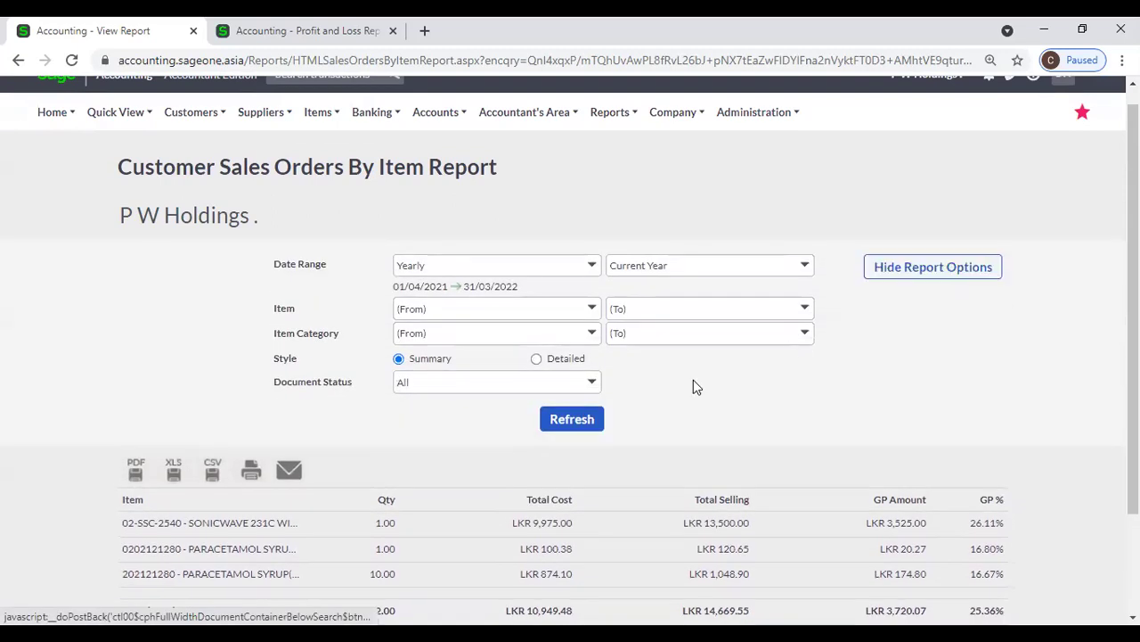
pyautogui.click(559, 362)
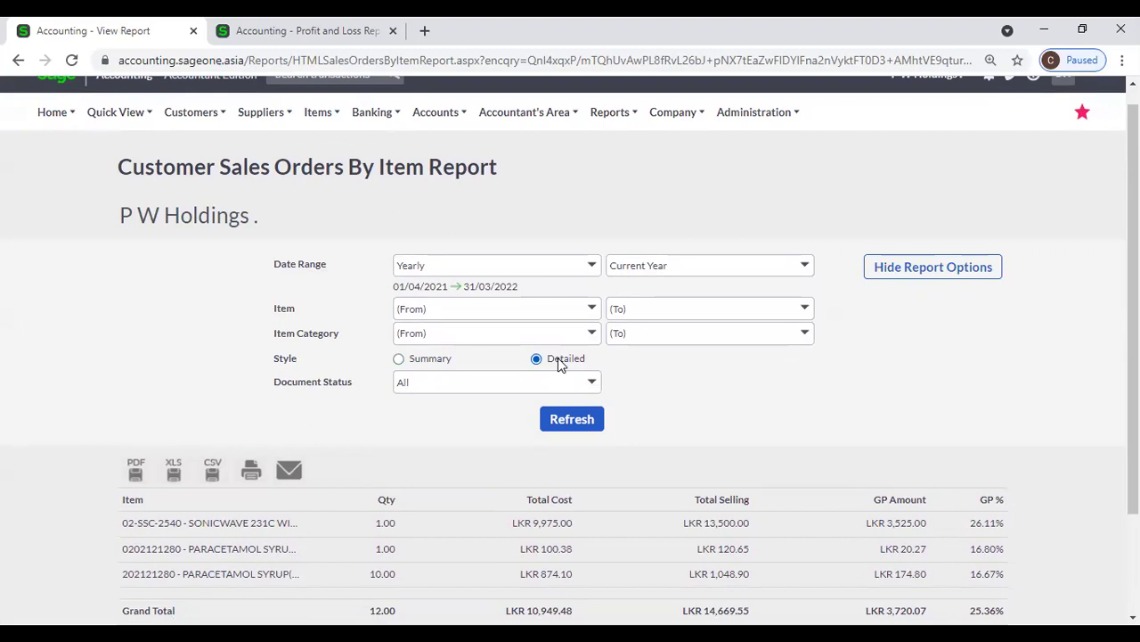
pyautogui.scroll(-1, 686, 417)
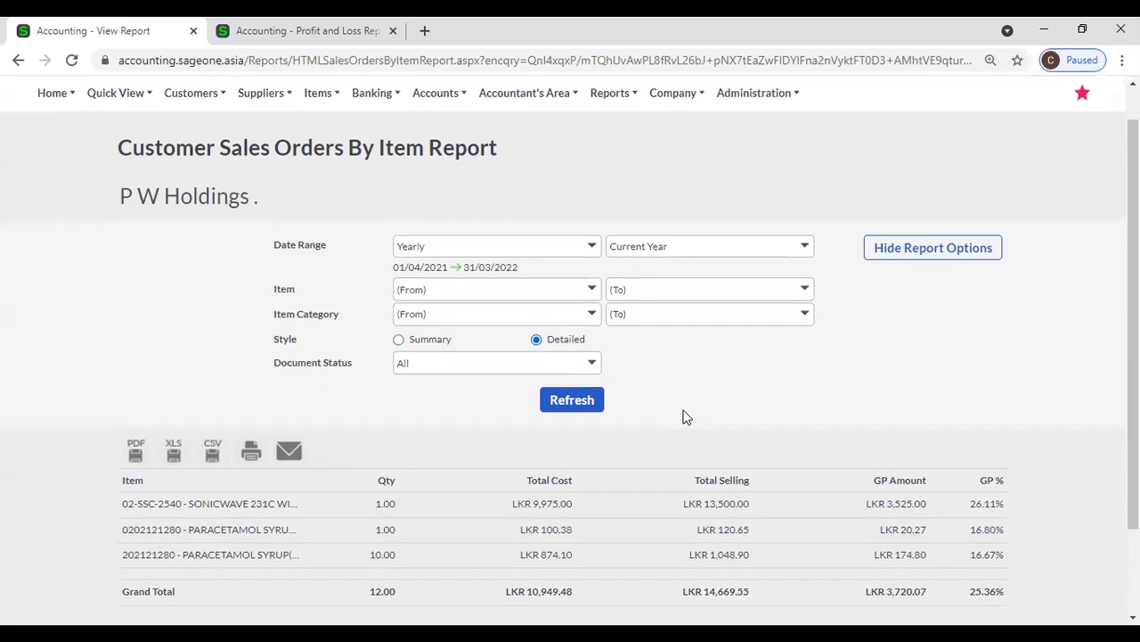
pyautogui.scroll(-1, 687, 417)
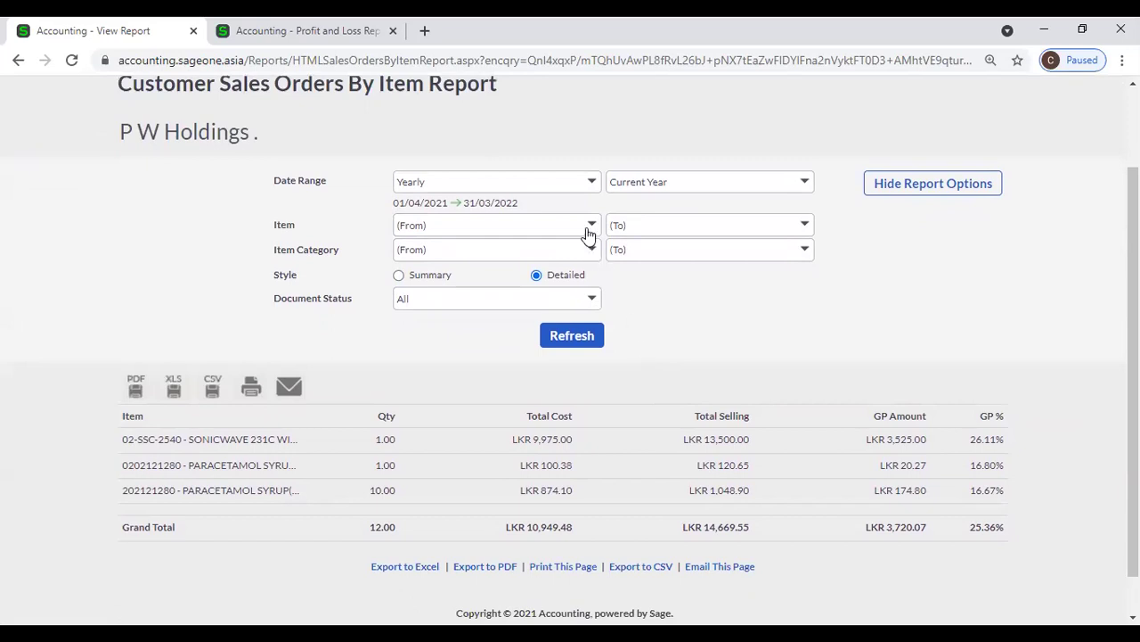
pyautogui.click(591, 227)
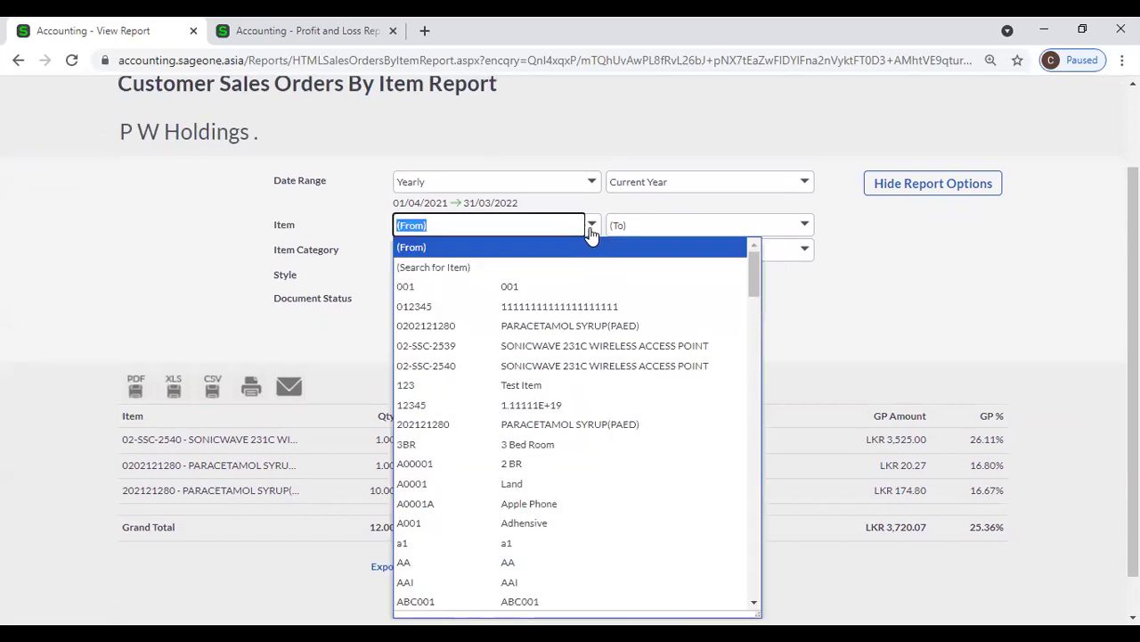
pyautogui.click(595, 326)
pyautogui.click(572, 336)
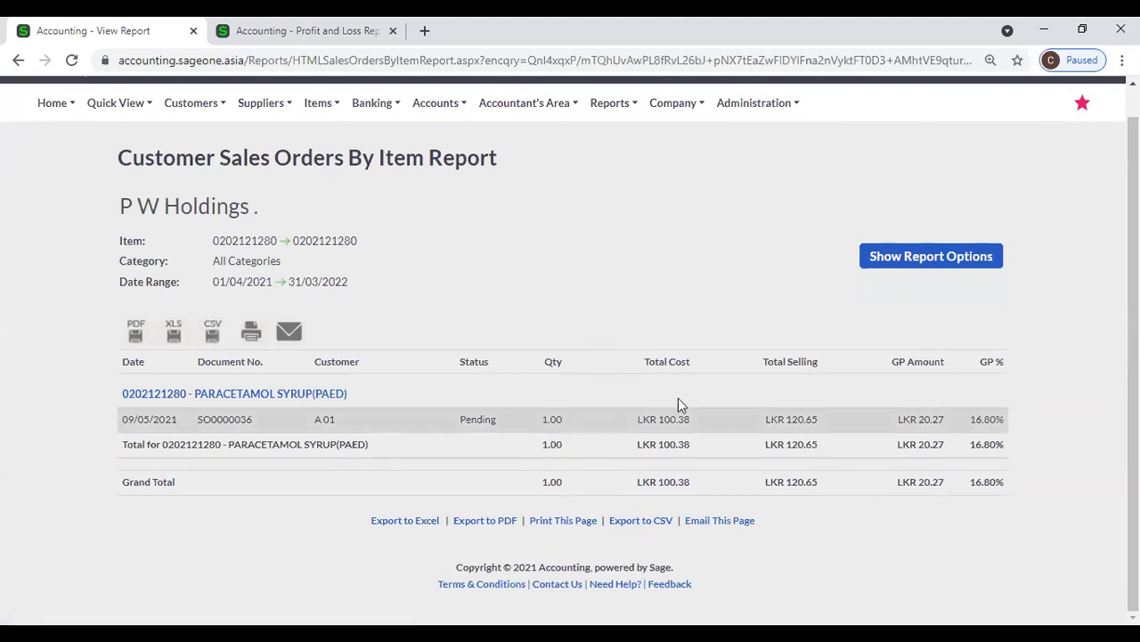
# - Set the document status to Pending in the report options and refresh the sales orders report
pyautogui.click(882, 265)
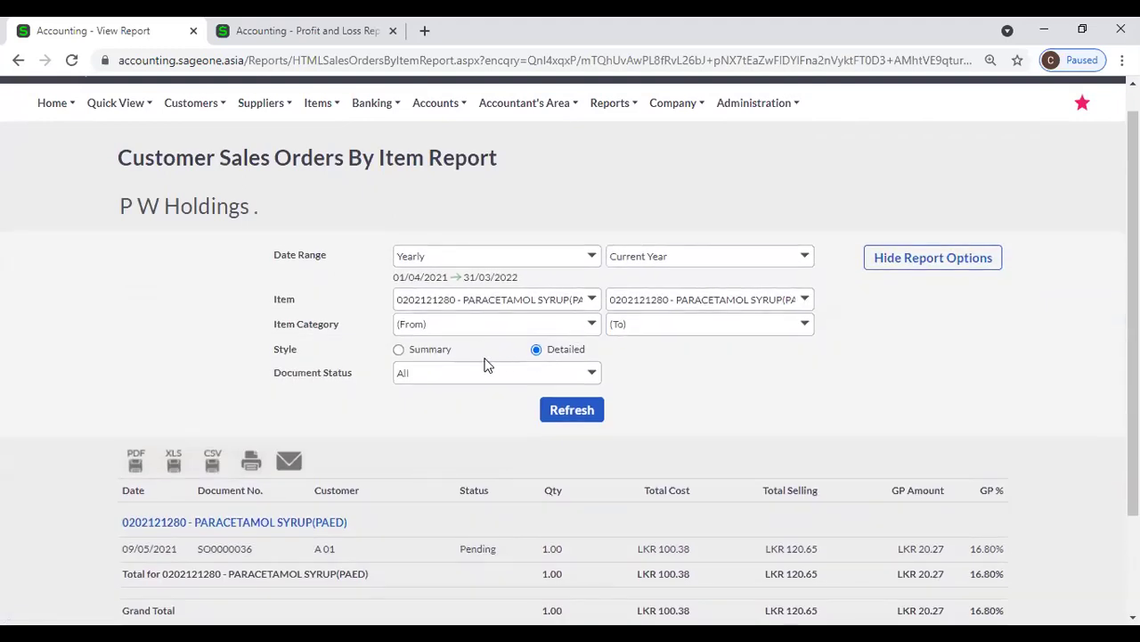
pyautogui.click(593, 374)
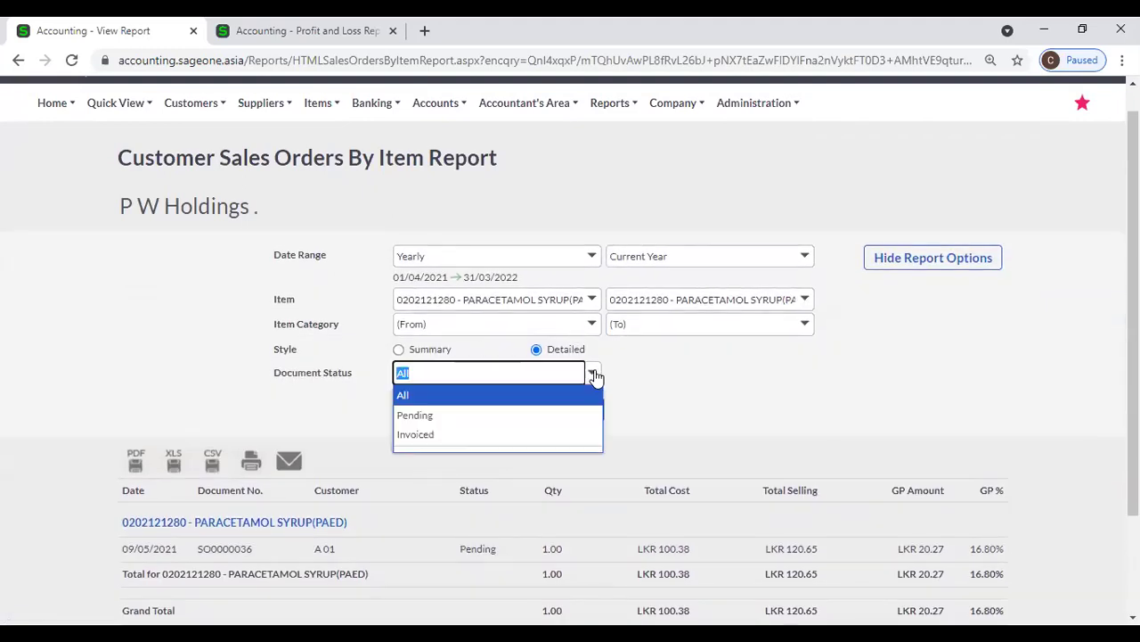
pyautogui.click(535, 415)
pyautogui.click(577, 415)
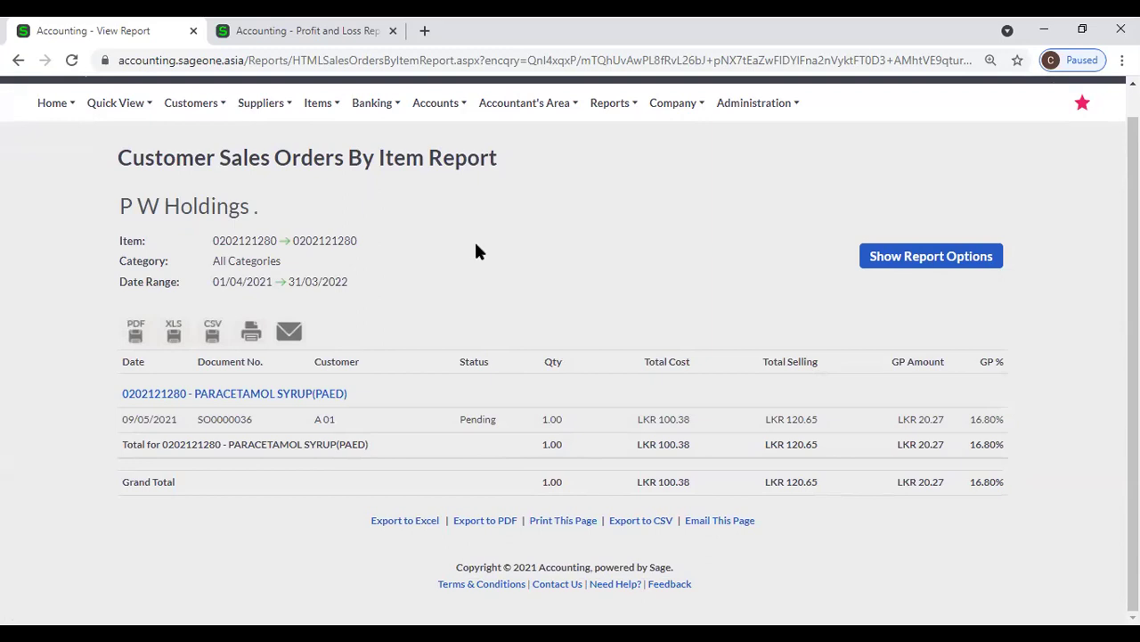
pyautogui.scroll(1, 436, 261)
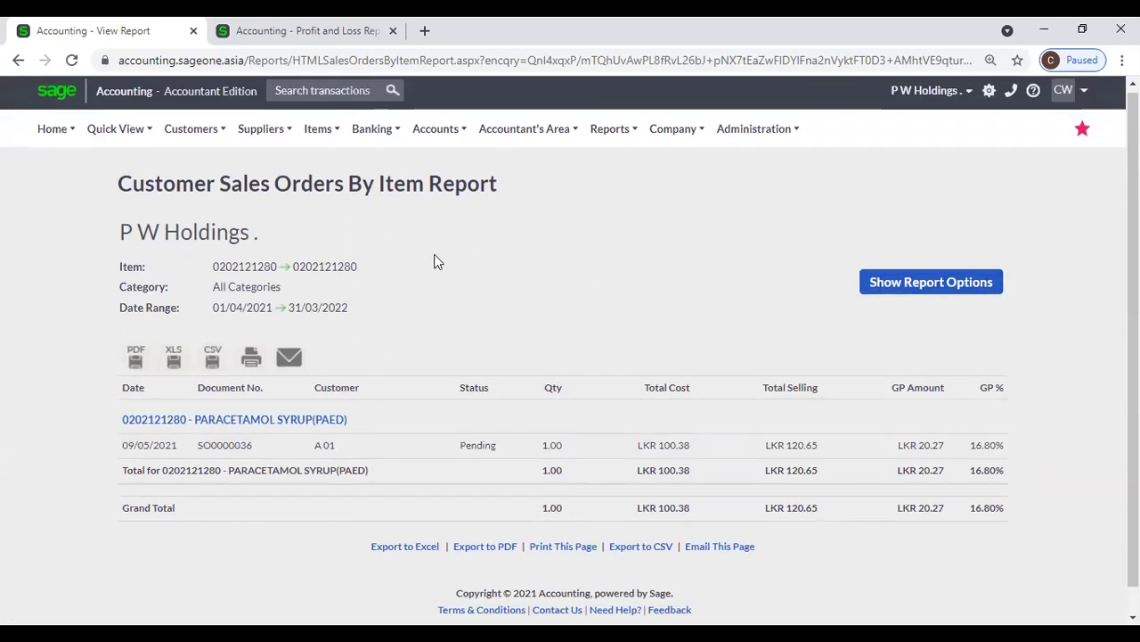
# - Open the Supplier Purchase Orders by Item report and look through its style and status options
pyautogui.moveTo(314, 148)
pyautogui.moveTo(330, 223)
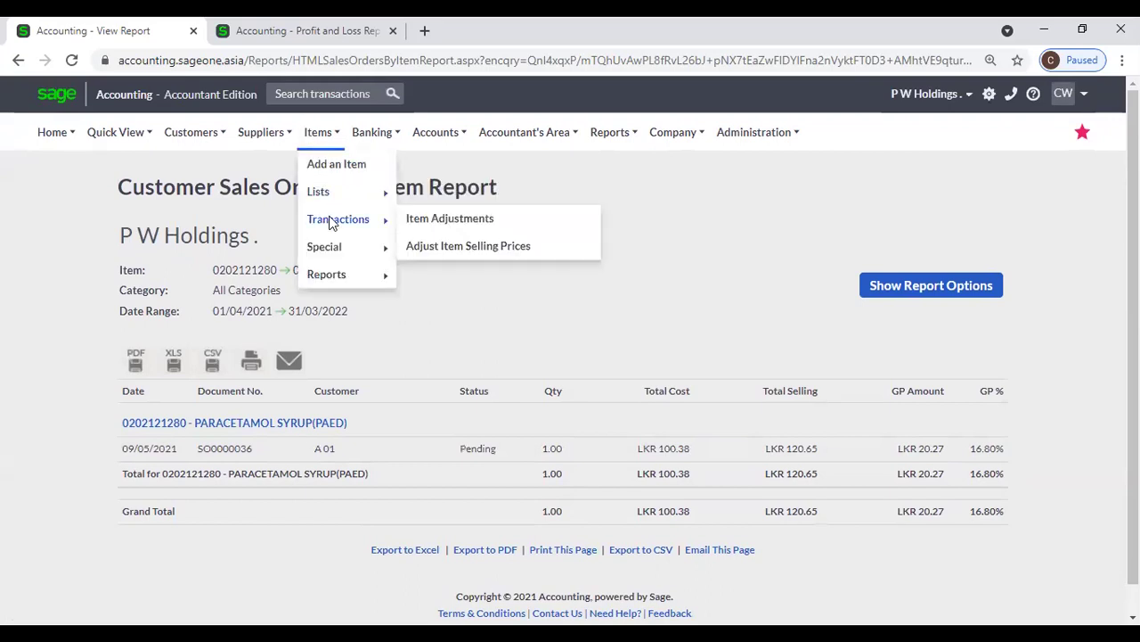
pyautogui.moveTo(332, 282)
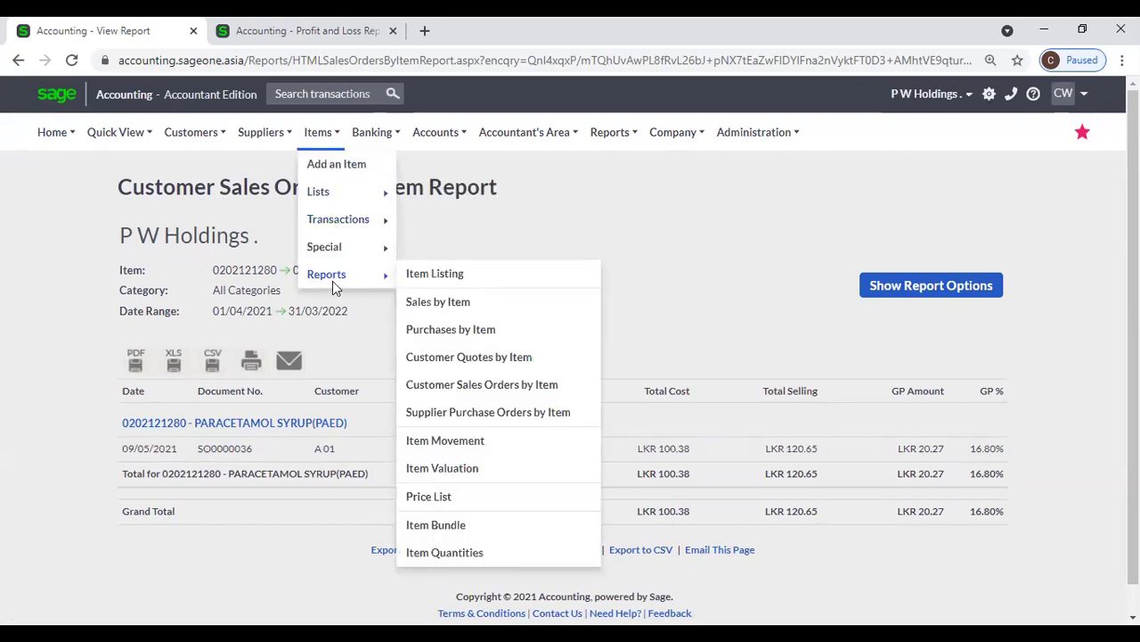
pyautogui.click(488, 420)
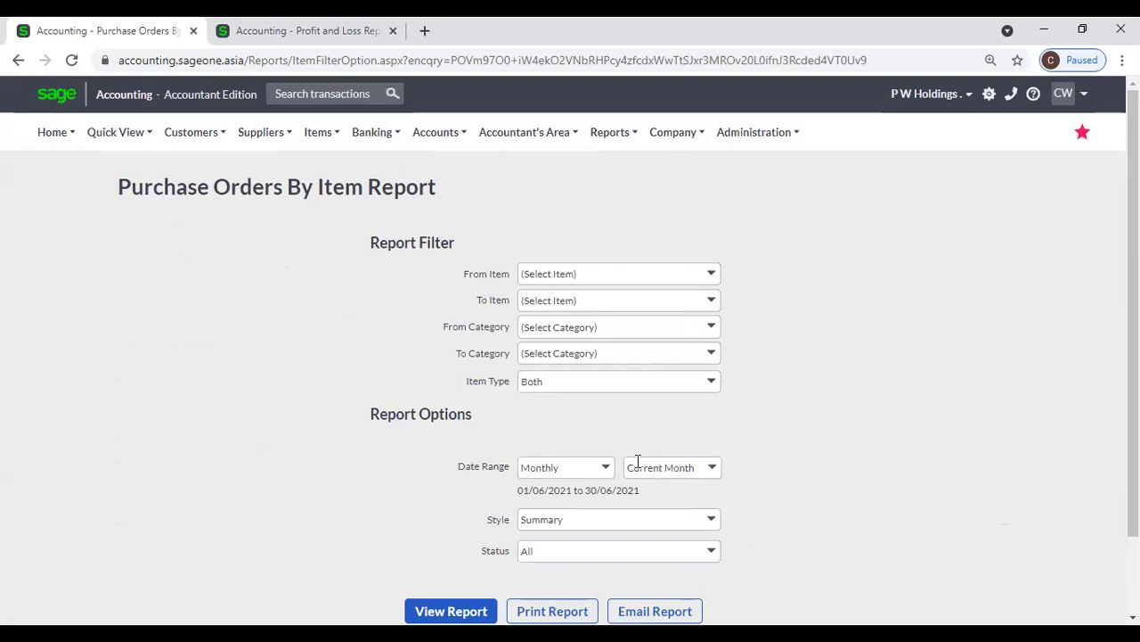
pyautogui.scroll(-1, 678, 453)
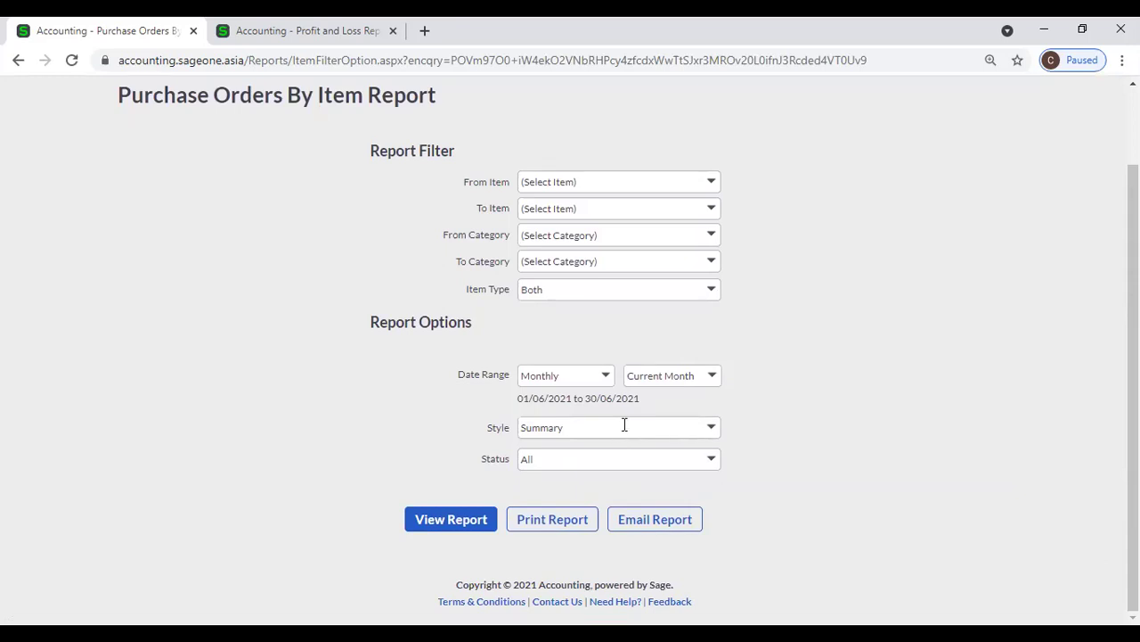
pyautogui.click(713, 429)
pyautogui.click(748, 406)
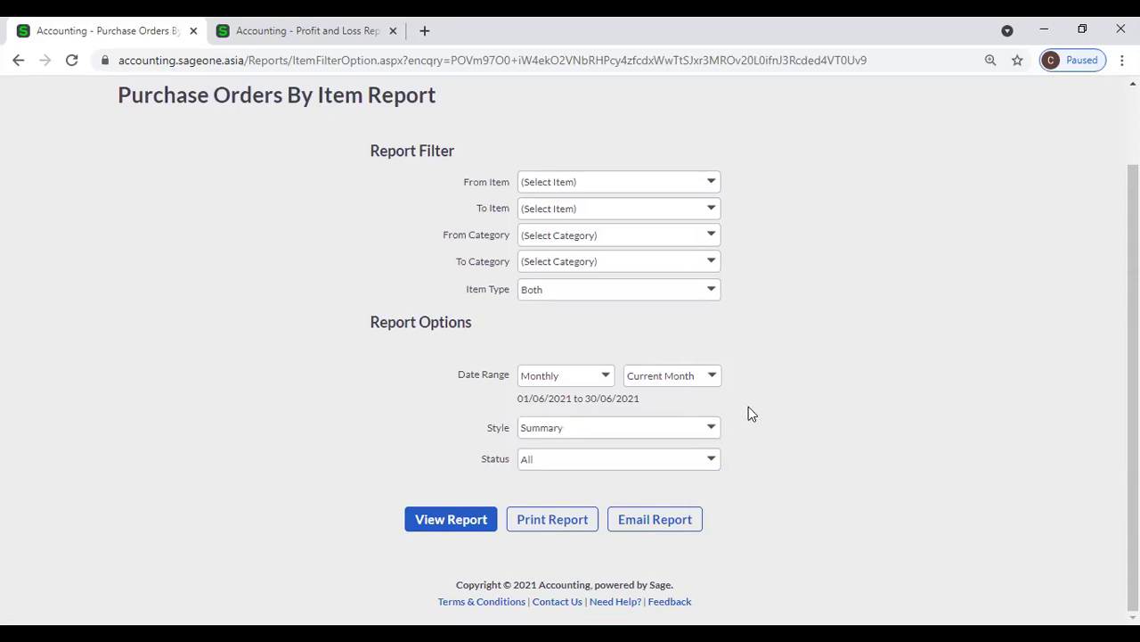
pyautogui.click(711, 459)
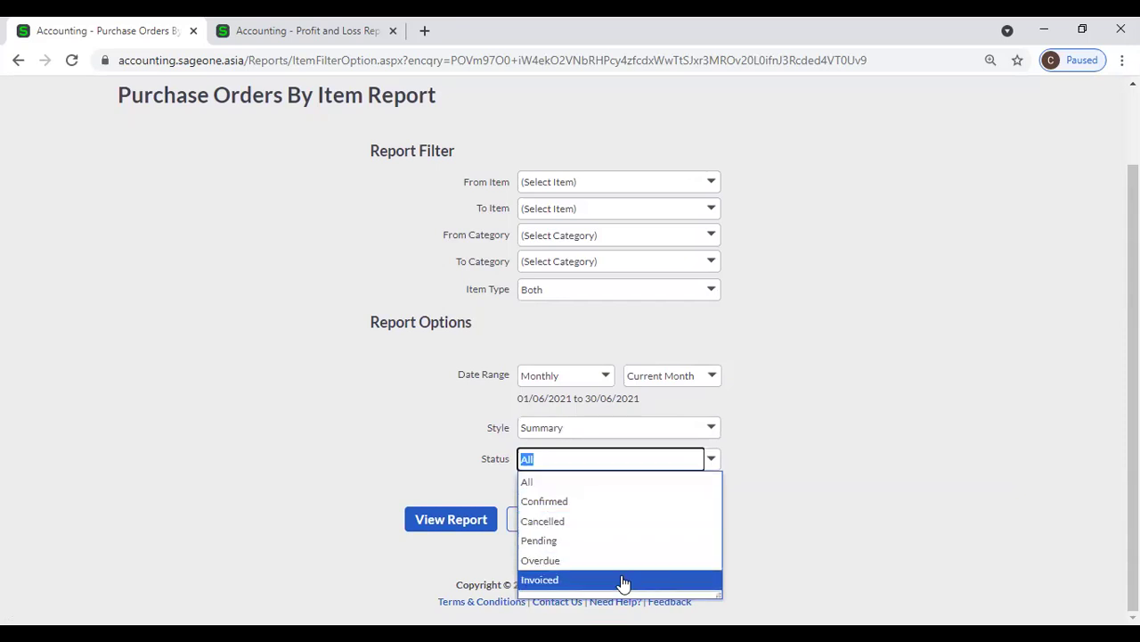
pyautogui.click(780, 457)
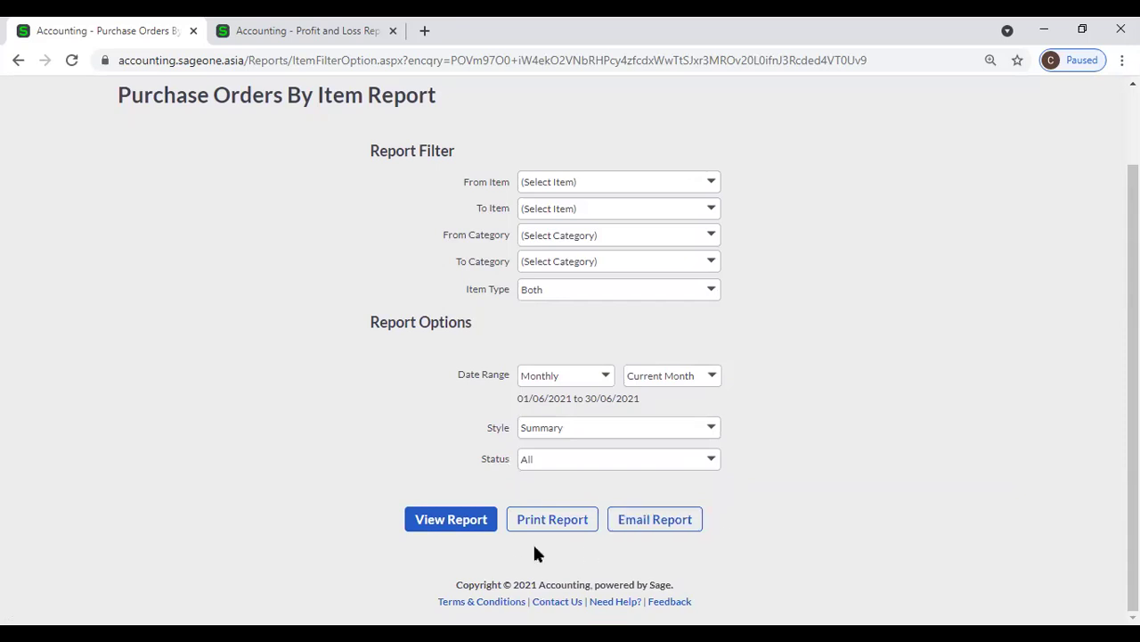
# - Set the purchase orders report's date range to Yearly for the current year and view it in Summary style
pyautogui.click(600, 382)
pyautogui.click(552, 134)
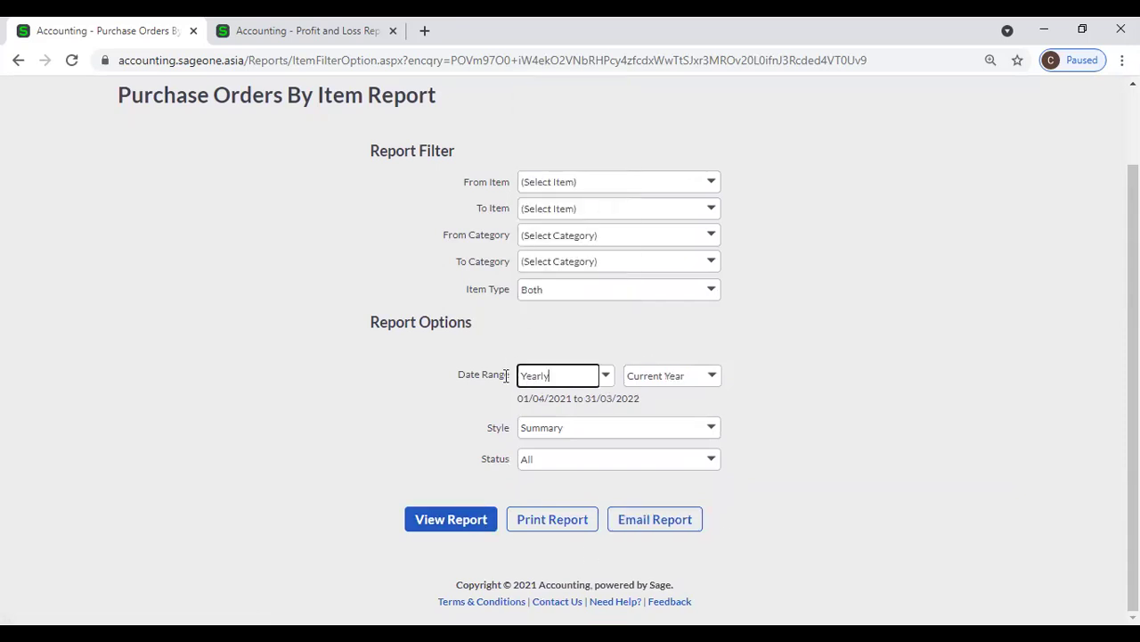
pyautogui.click(479, 515)
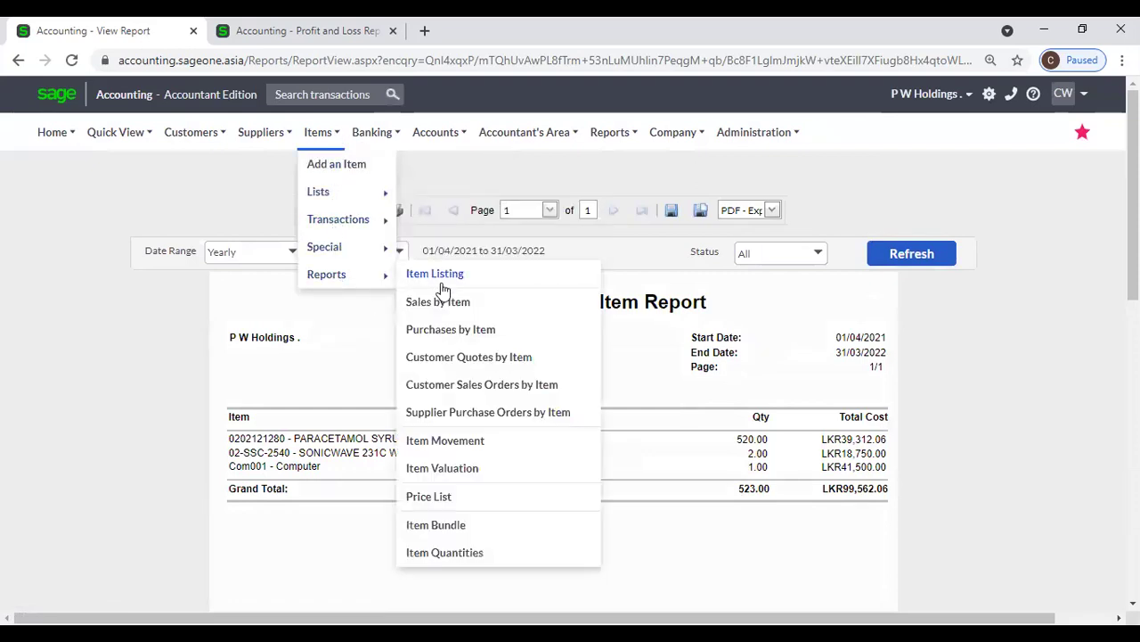
# - Reopen the Supplier Purchase Orders by Item report, set the style to Detailed and review it for the current month
pyautogui.click(453, 417)
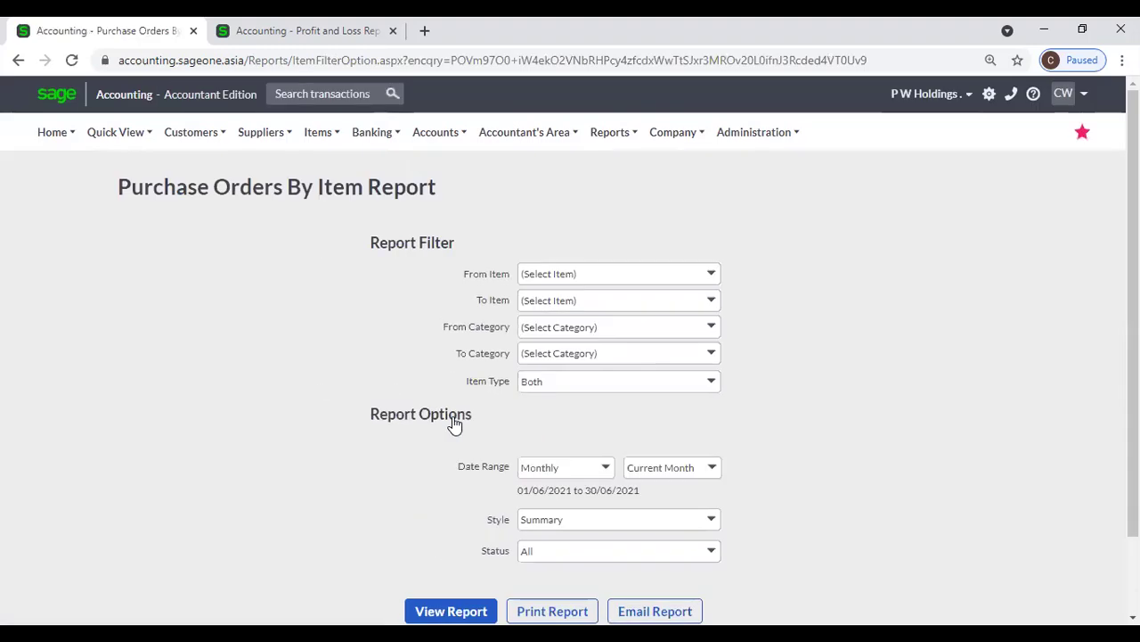
pyautogui.click(711, 519)
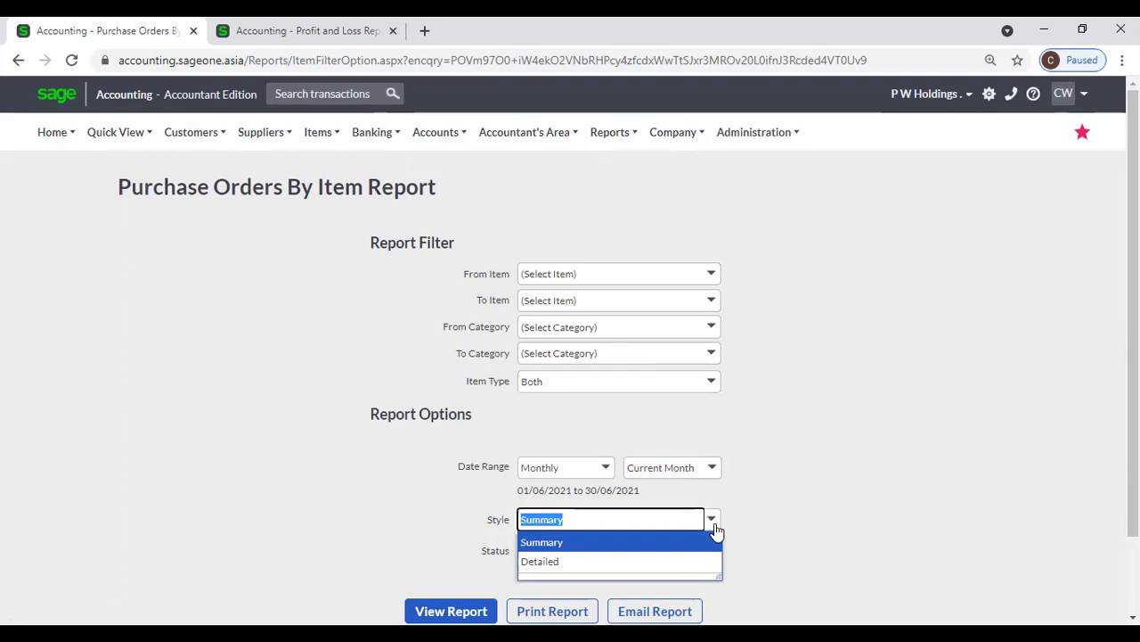
pyautogui.click(609, 563)
pyautogui.click(460, 606)
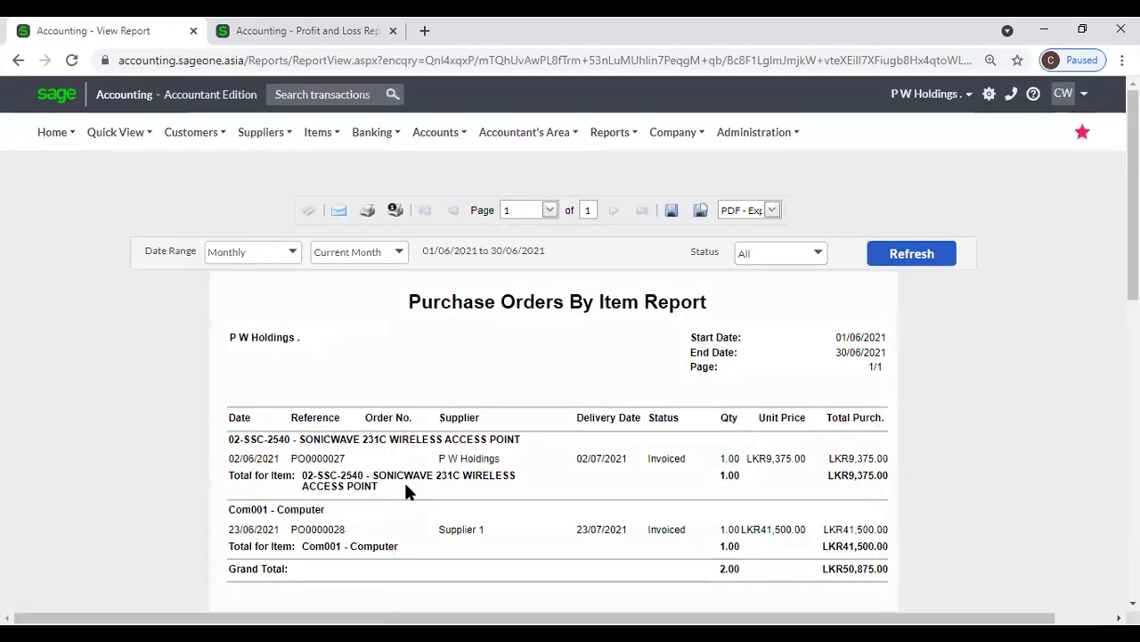
pyautogui.scroll(-2, 404, 481)
pyautogui.scroll(2, 493, 480)
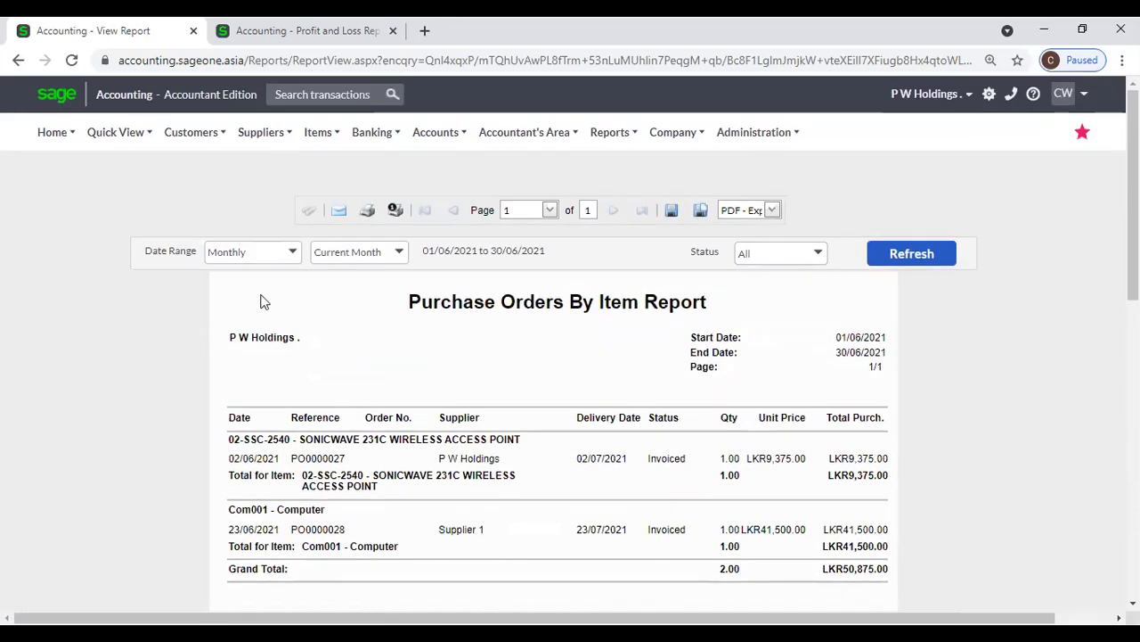
# - Reopen the purchase orders by item report, run it for all dates with status Pending, and return to its options
pyautogui.moveTo(321, 138)
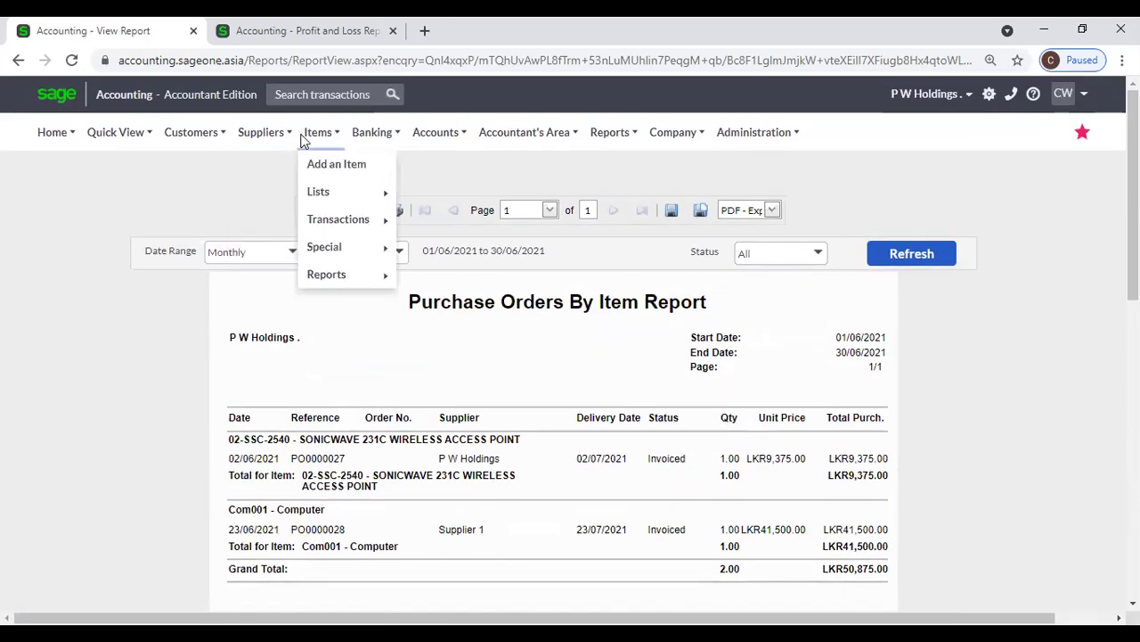
pyautogui.moveTo(326, 278)
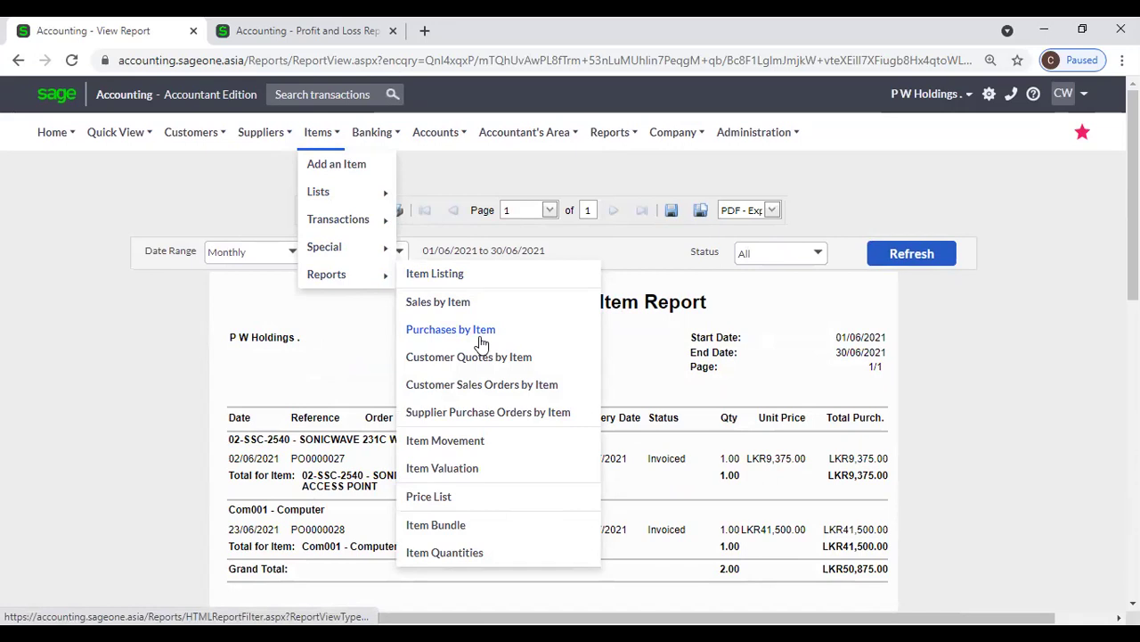
pyautogui.click(553, 410)
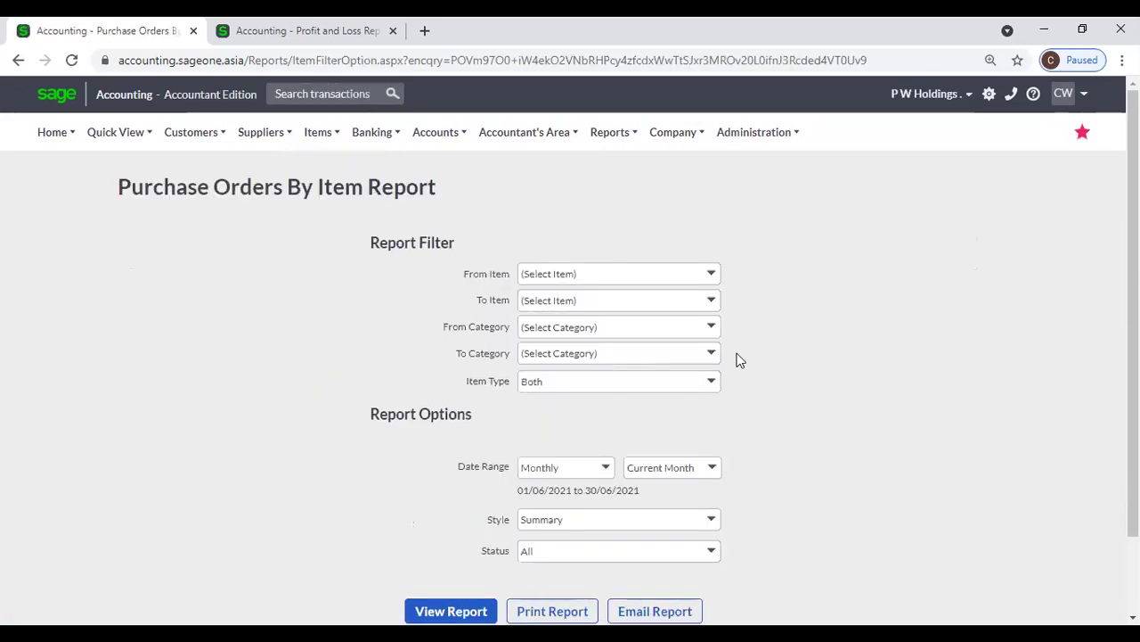
pyautogui.scroll(-2, 738, 359)
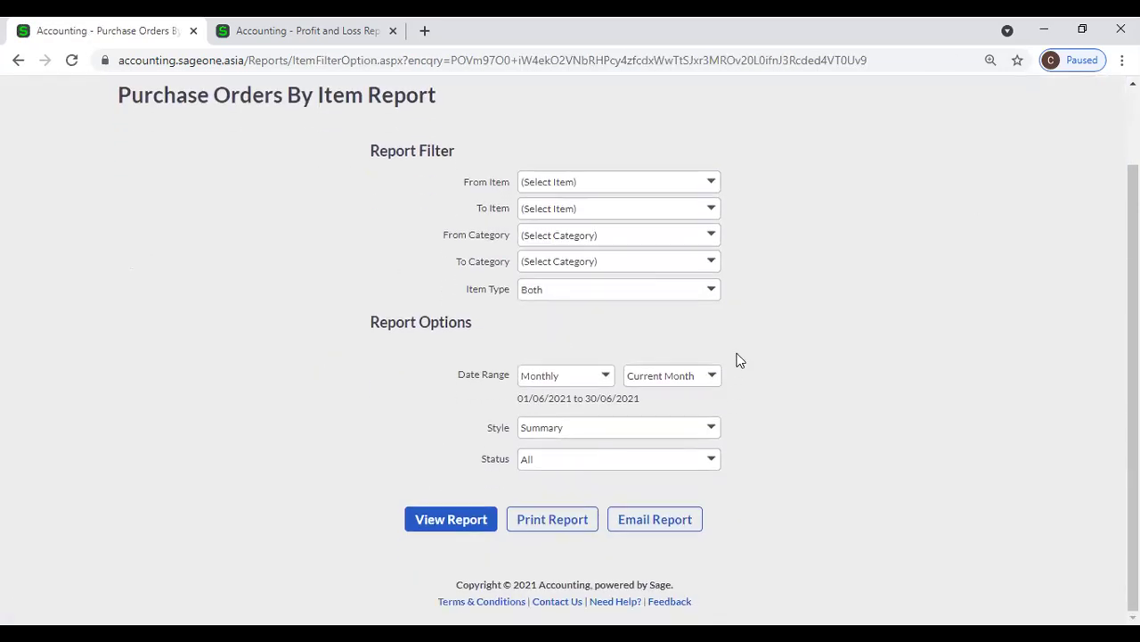
pyautogui.click(613, 381)
pyautogui.scroll(-1, 553, 339)
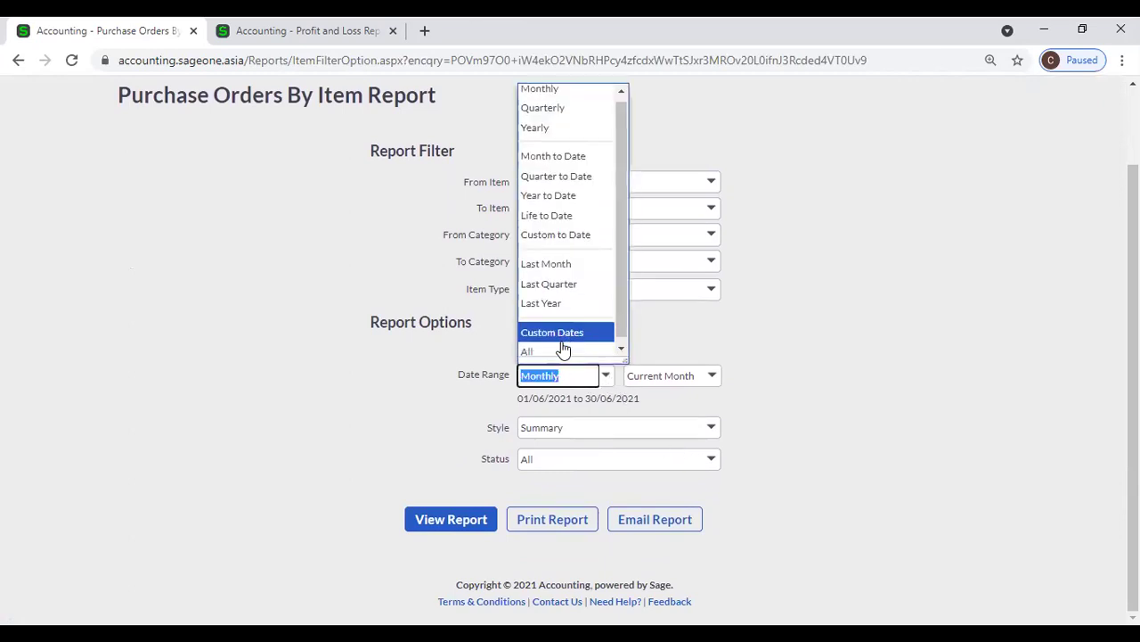
pyautogui.click(562, 347)
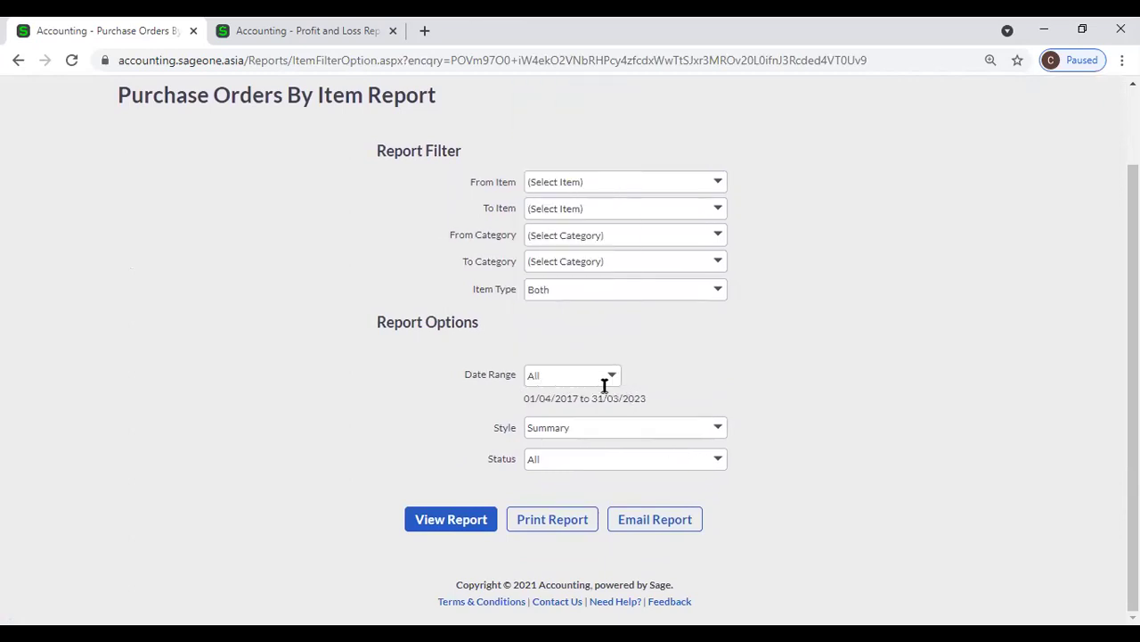
pyautogui.click(719, 461)
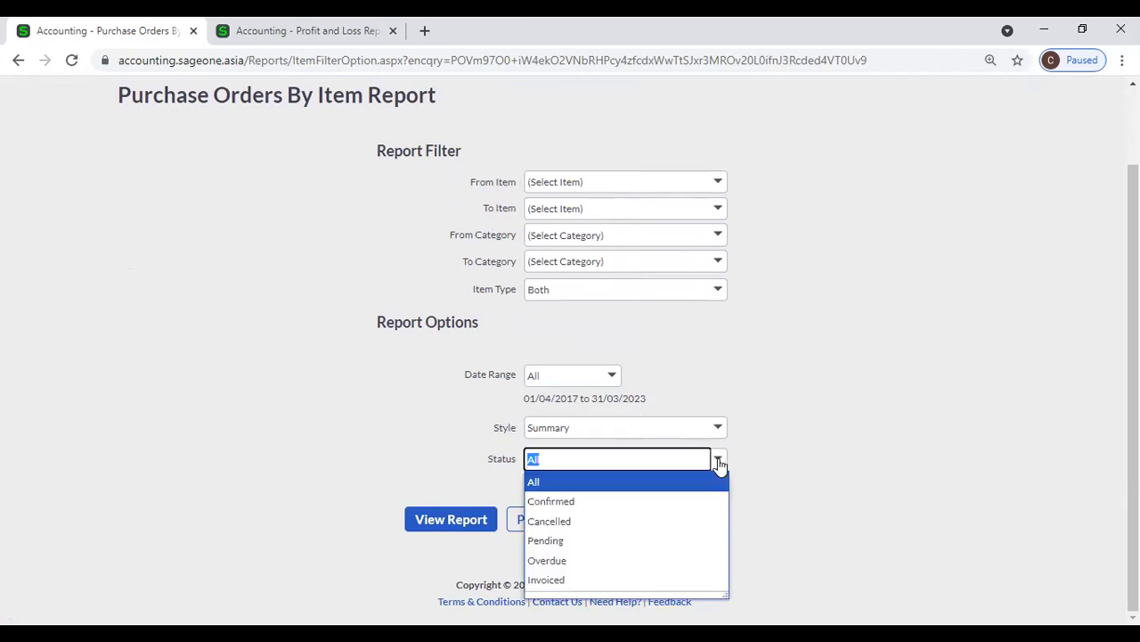
pyautogui.click(642, 541)
pyautogui.click(484, 521)
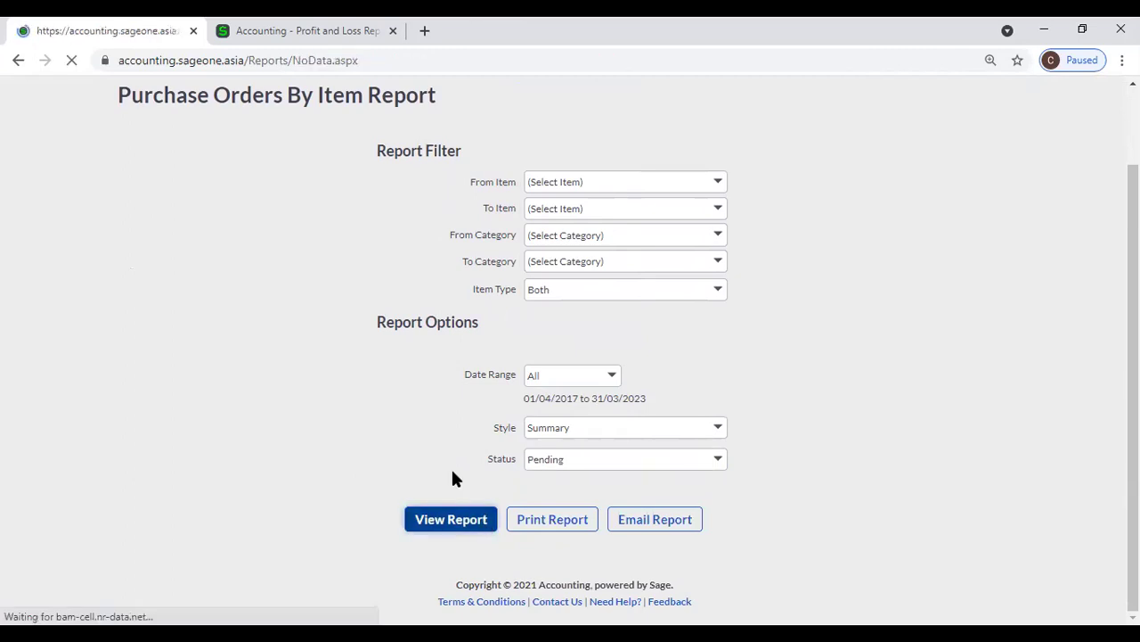
pyautogui.click(456, 372)
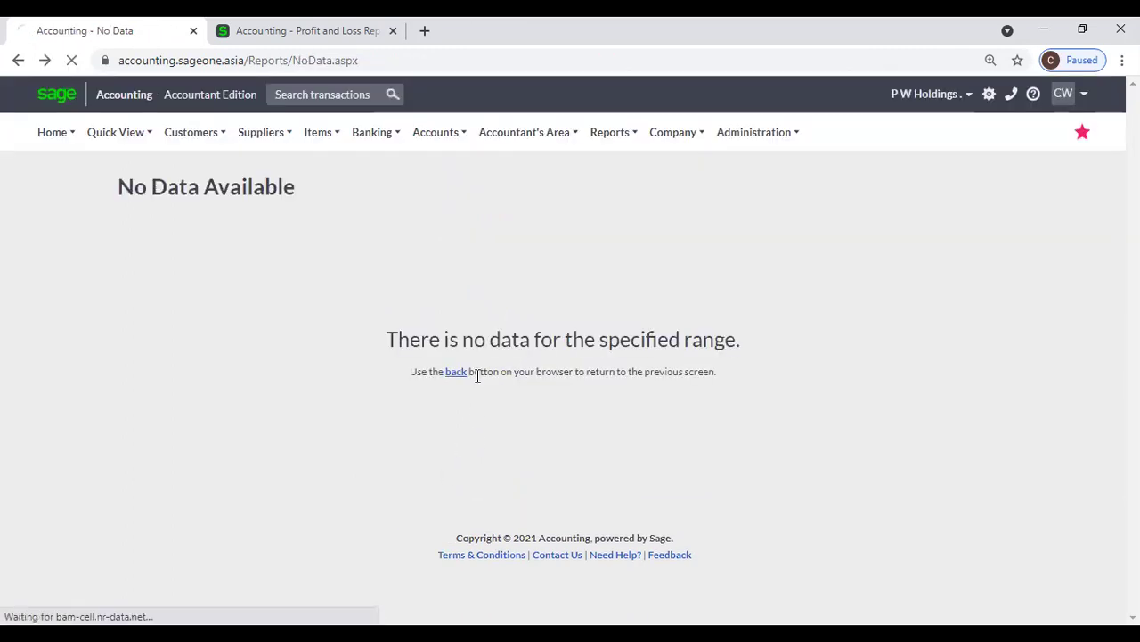
# - Try to view the purchase orders report for the current month with status Overdue, and return to its options
pyautogui.click(714, 459)
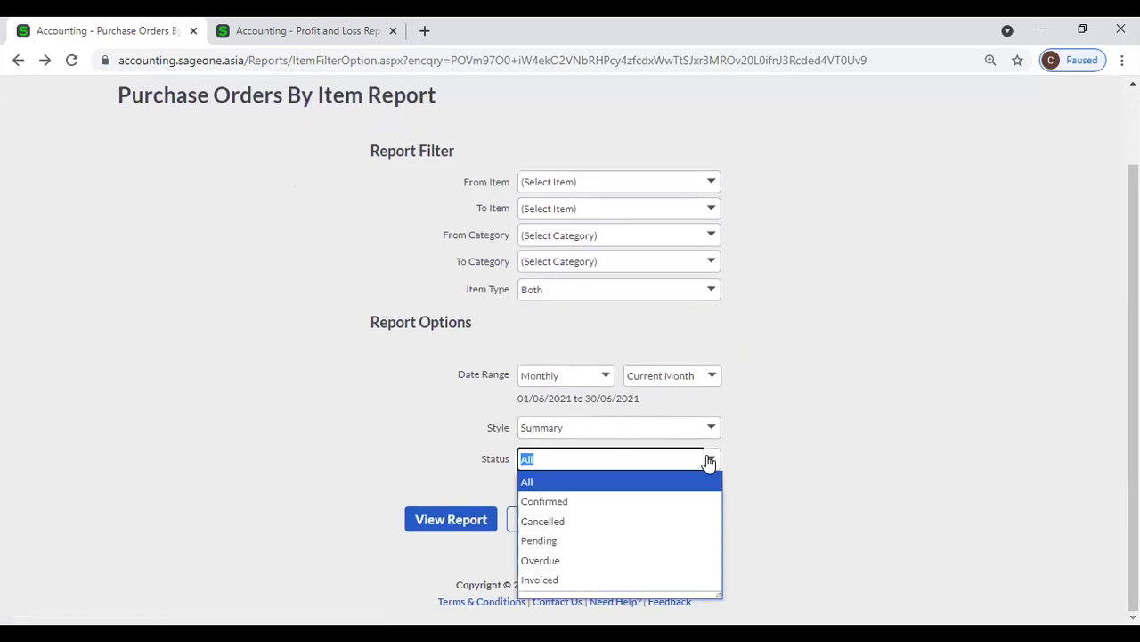
pyautogui.click(578, 560)
pyautogui.click(465, 523)
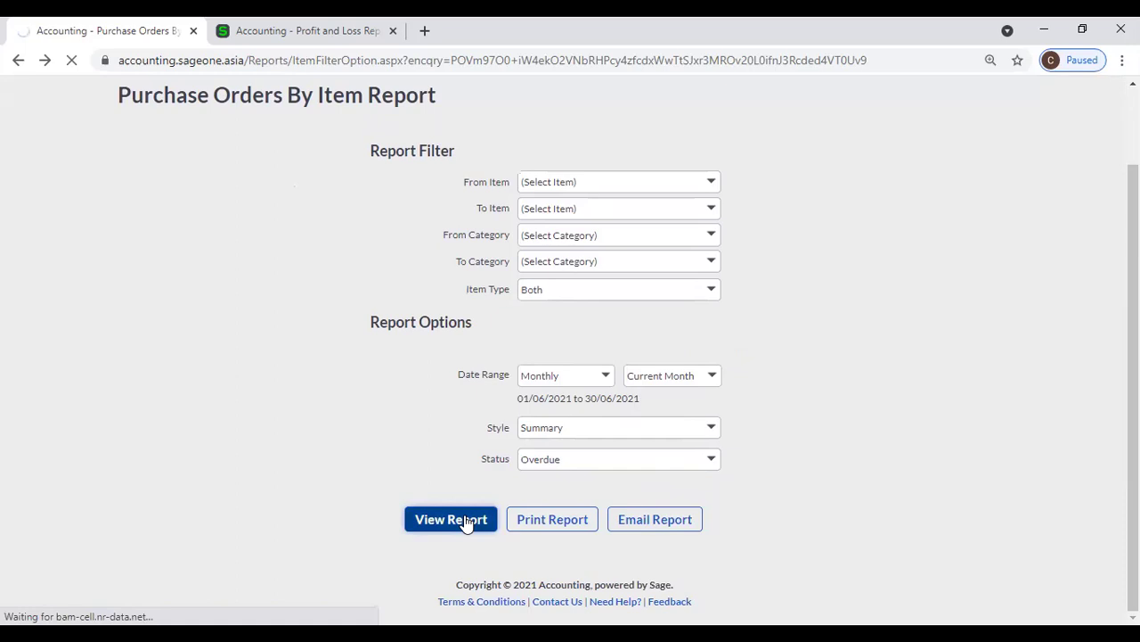
pyautogui.click(455, 374)
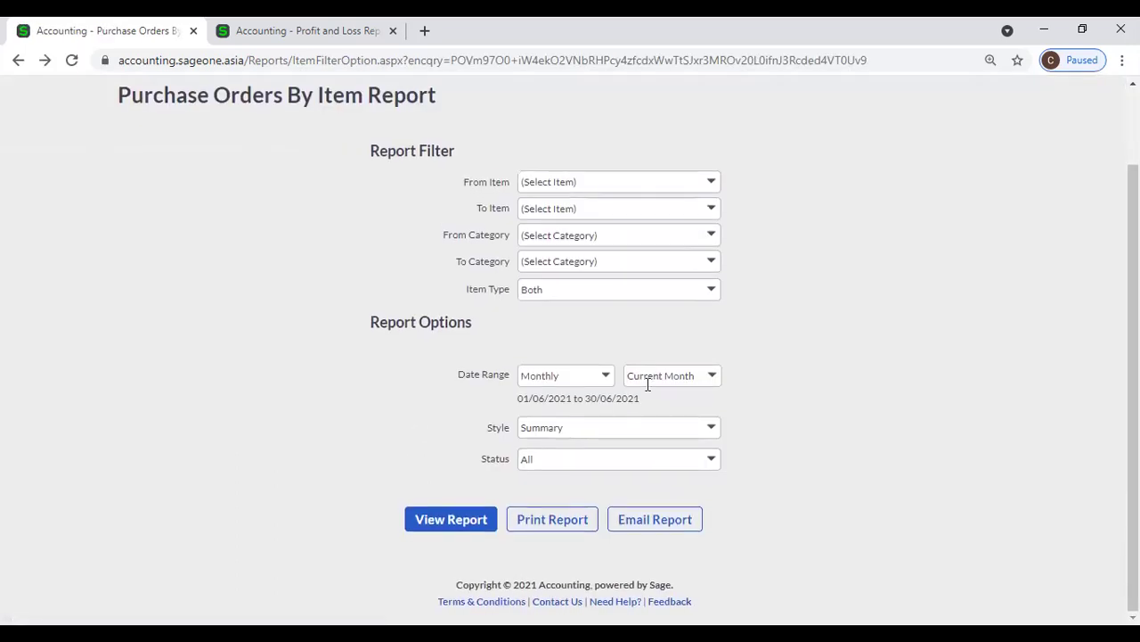
# - Run the purchase orders summary again with date range All and status Pending, and go back to the report options
pyautogui.click(603, 381)
pyautogui.scroll(-1, 539, 343)
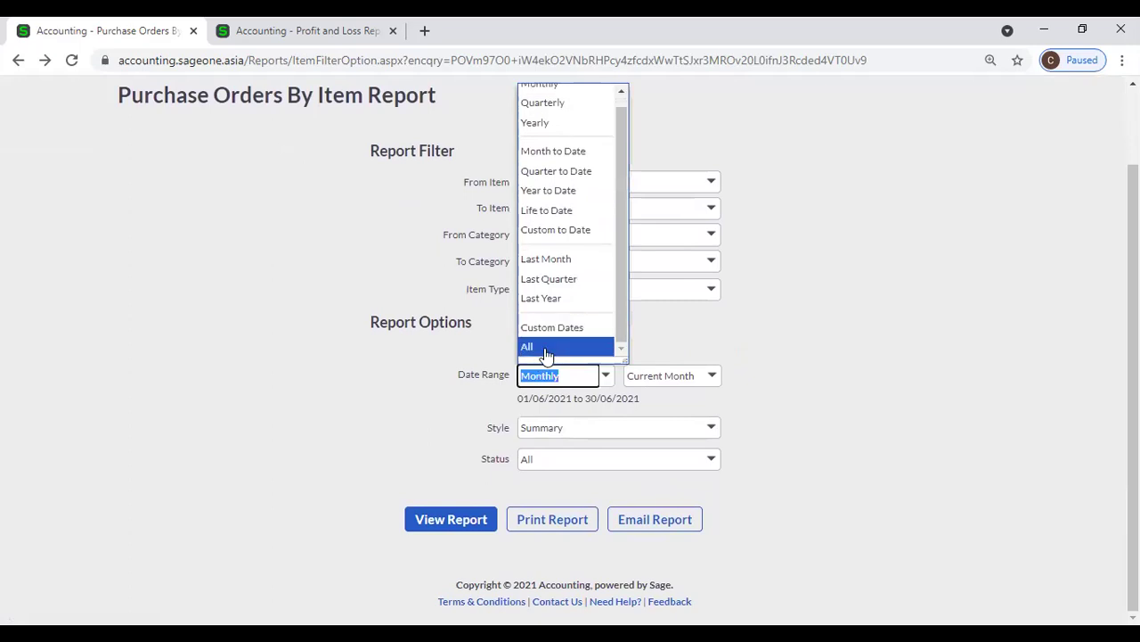
pyautogui.click(546, 348)
pyautogui.click(716, 460)
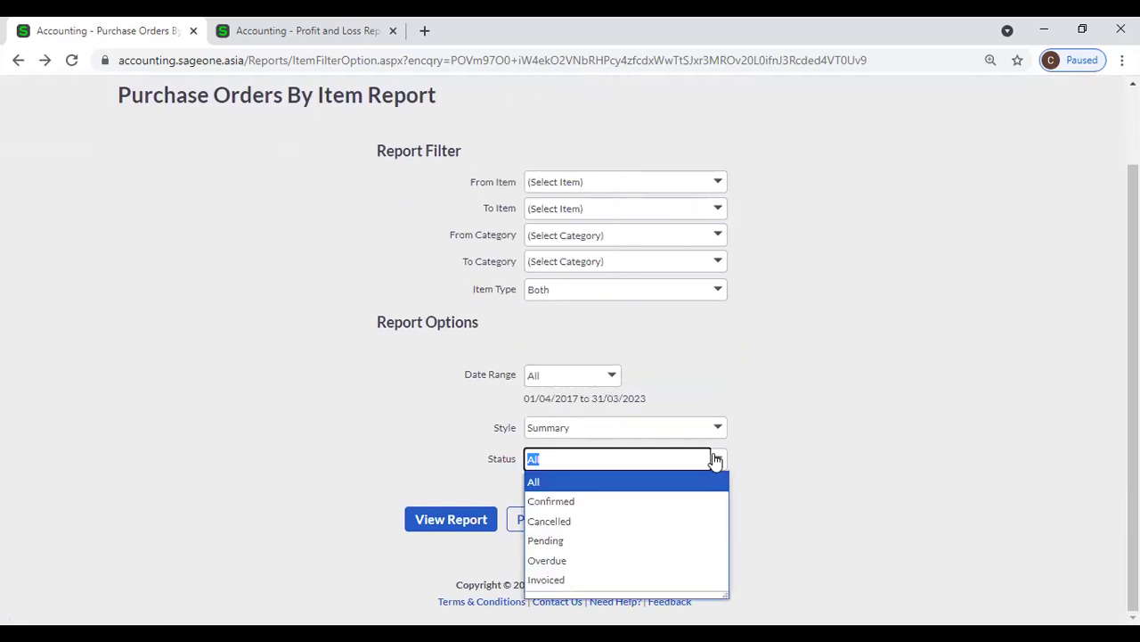
pyautogui.click(585, 540)
pyautogui.click(448, 528)
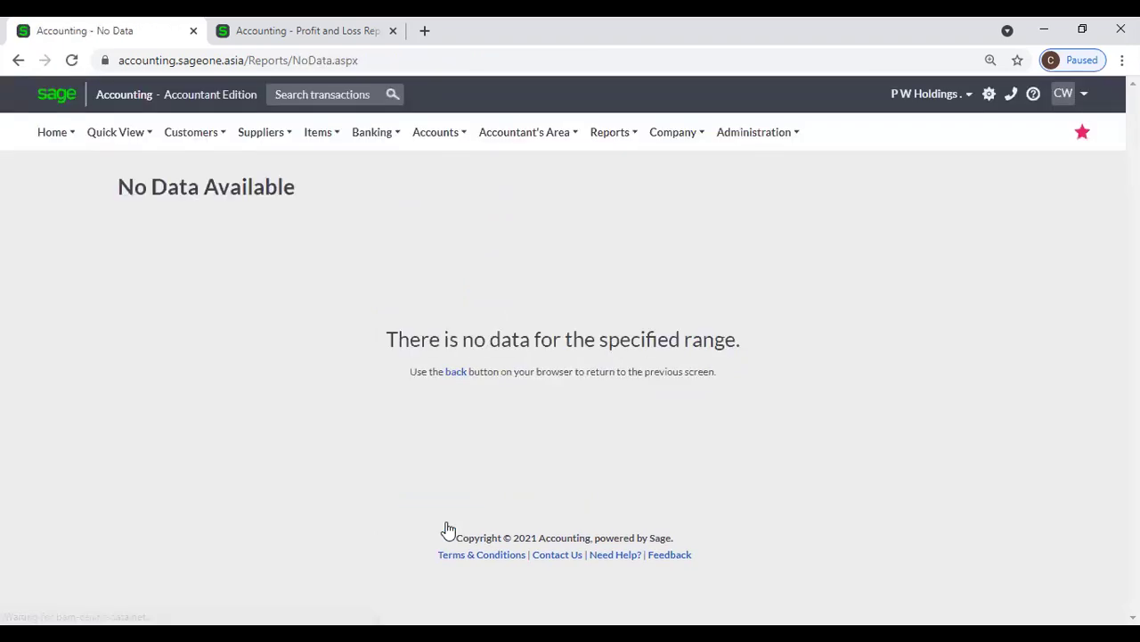
pyautogui.click(455, 373)
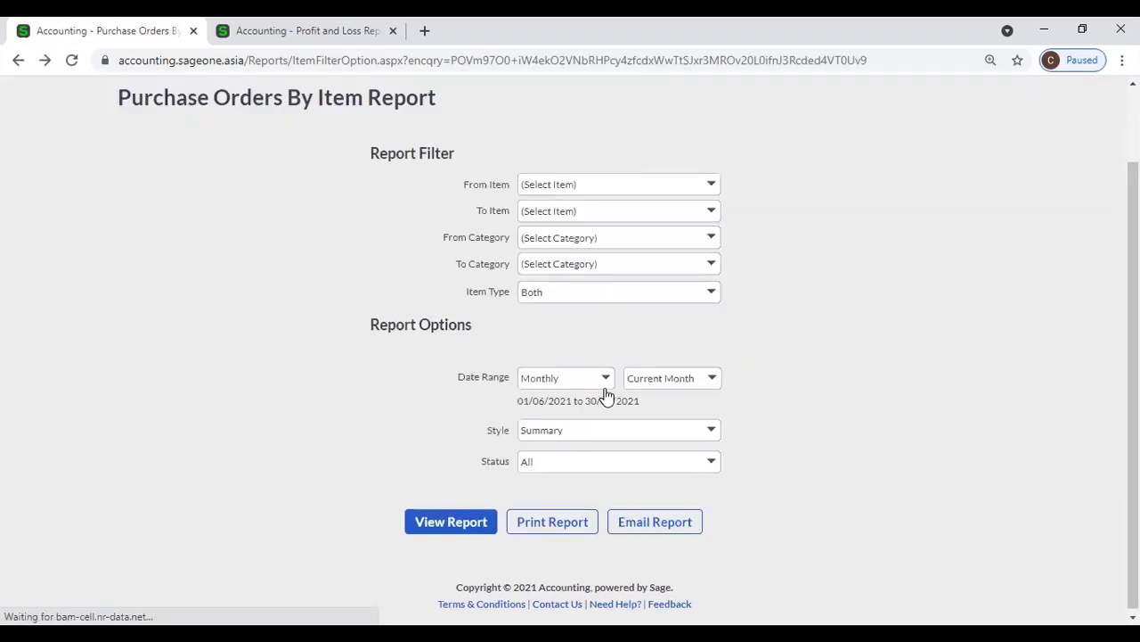
# - Set the date range to All and the status to Overdue, and view the purchase orders report in Summary style
pyautogui.click(605, 381)
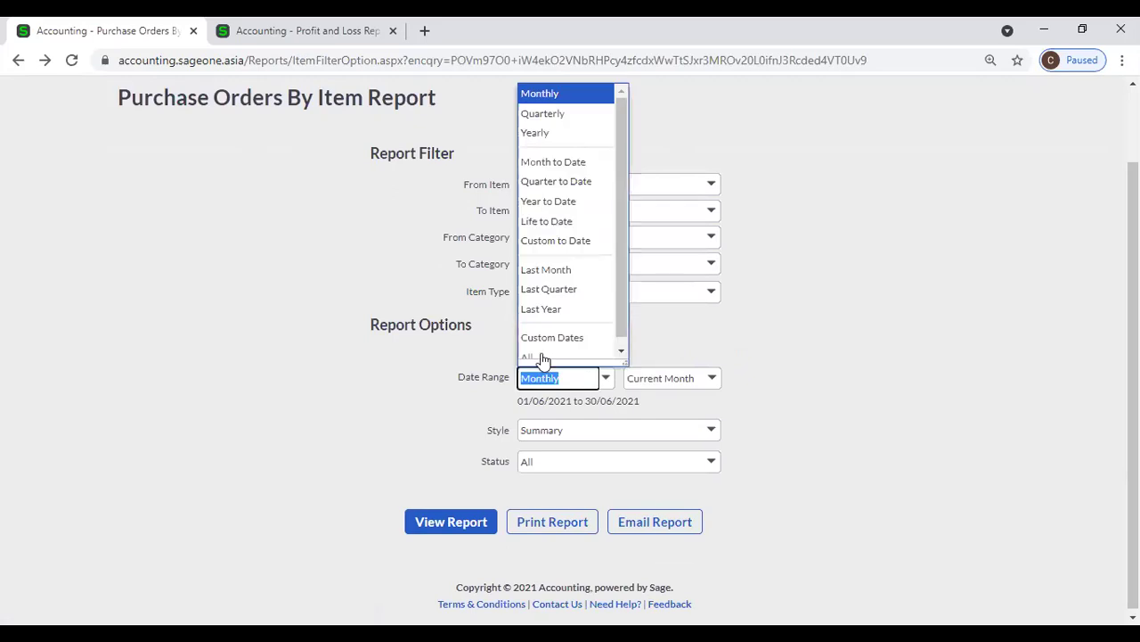
pyautogui.click(544, 354)
pyautogui.click(720, 431)
pyautogui.click(766, 429)
pyautogui.click(722, 464)
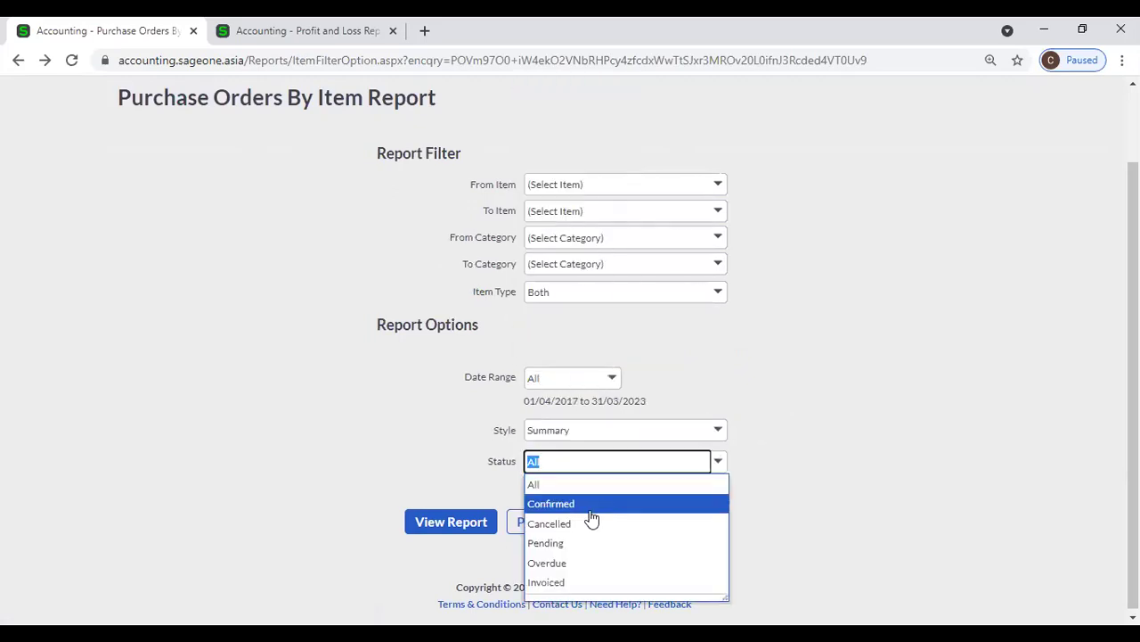
pyautogui.click(574, 563)
pyautogui.click(478, 531)
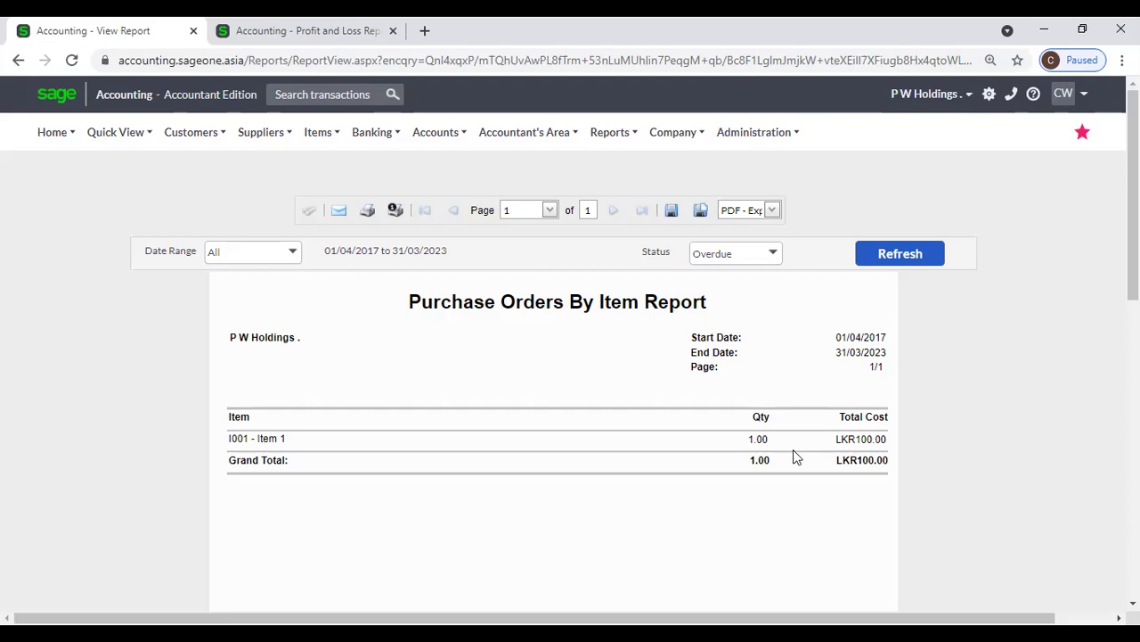
# - Reopen the purchase orders by item report options and set the report style to Detailed
pyautogui.moveTo(332, 137)
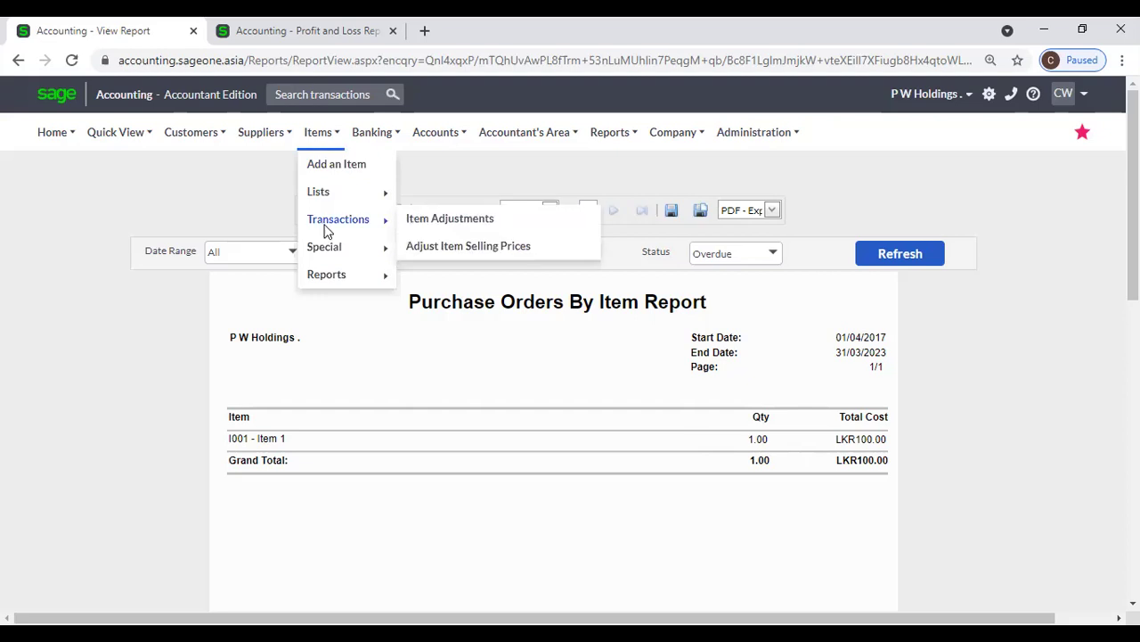
pyautogui.moveTo(332, 275)
pyautogui.click(476, 413)
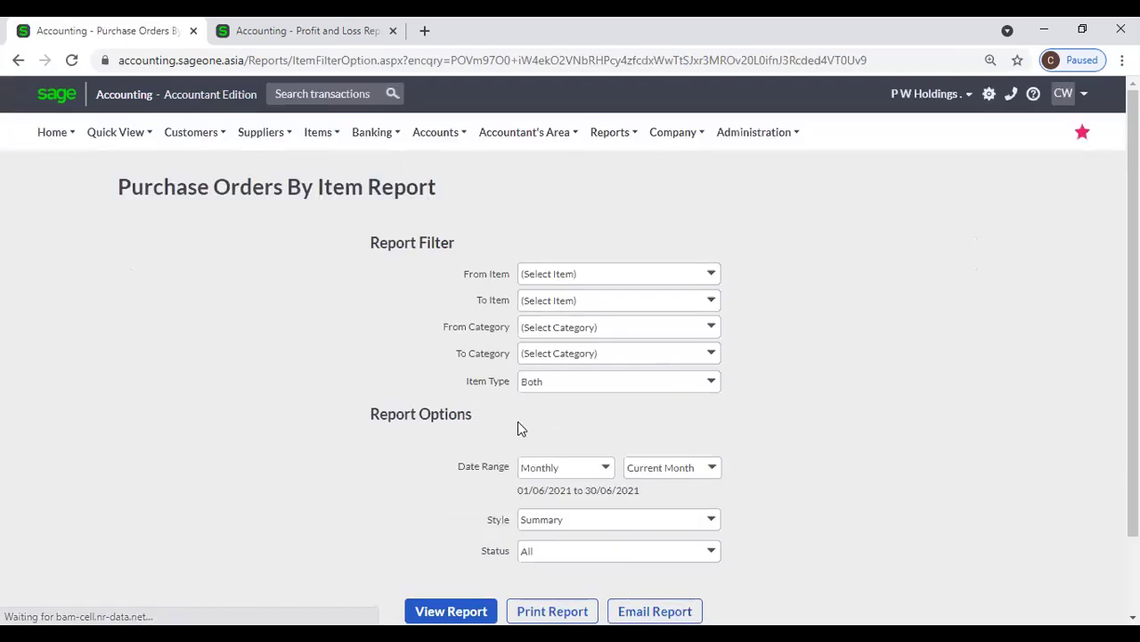
pyautogui.scroll(-1, 519, 428)
pyautogui.click(710, 426)
pyautogui.click(570, 471)
# - Set the date range to All and the status to Overdue, and view the detailed purchase orders by item report
pyautogui.click(606, 375)
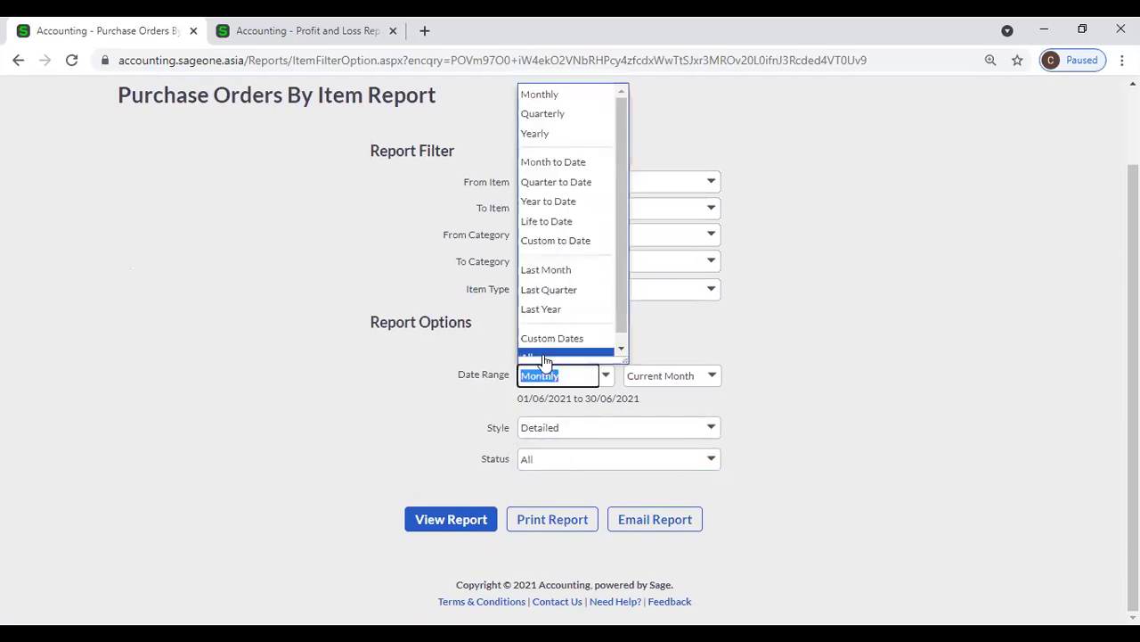
pyautogui.click(544, 346)
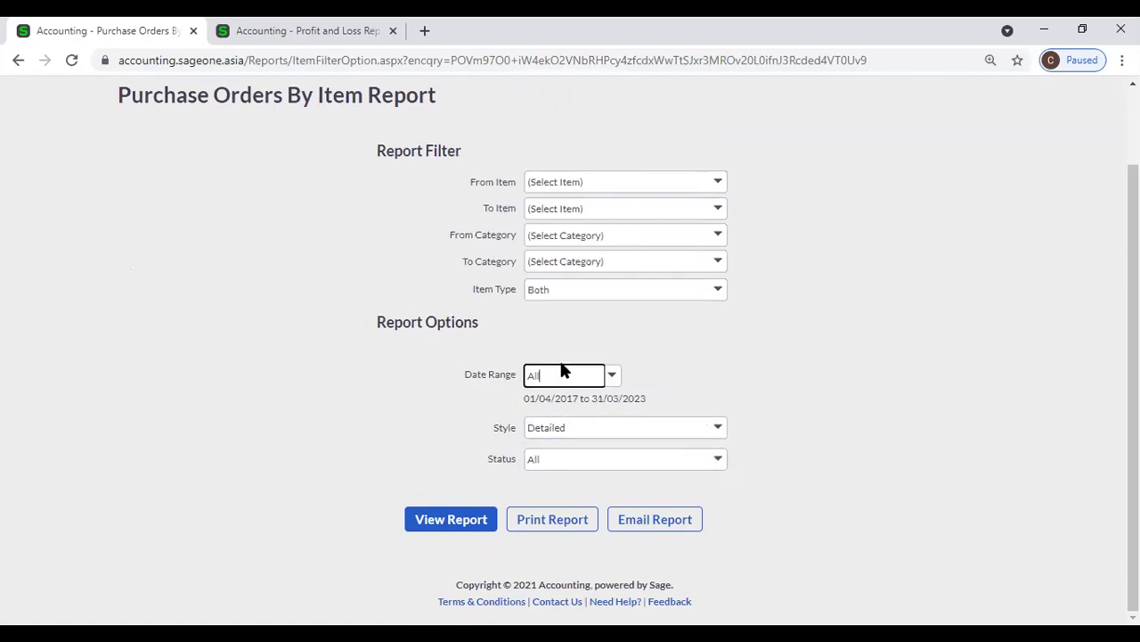
pyautogui.click(717, 458)
pyautogui.click(603, 561)
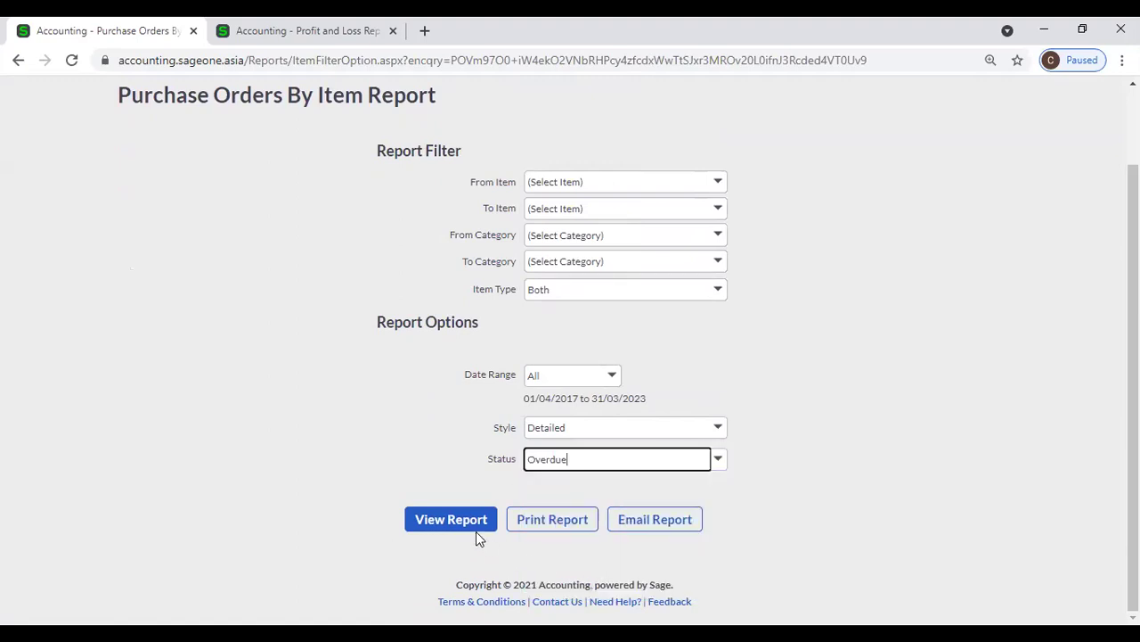
pyautogui.click(450, 524)
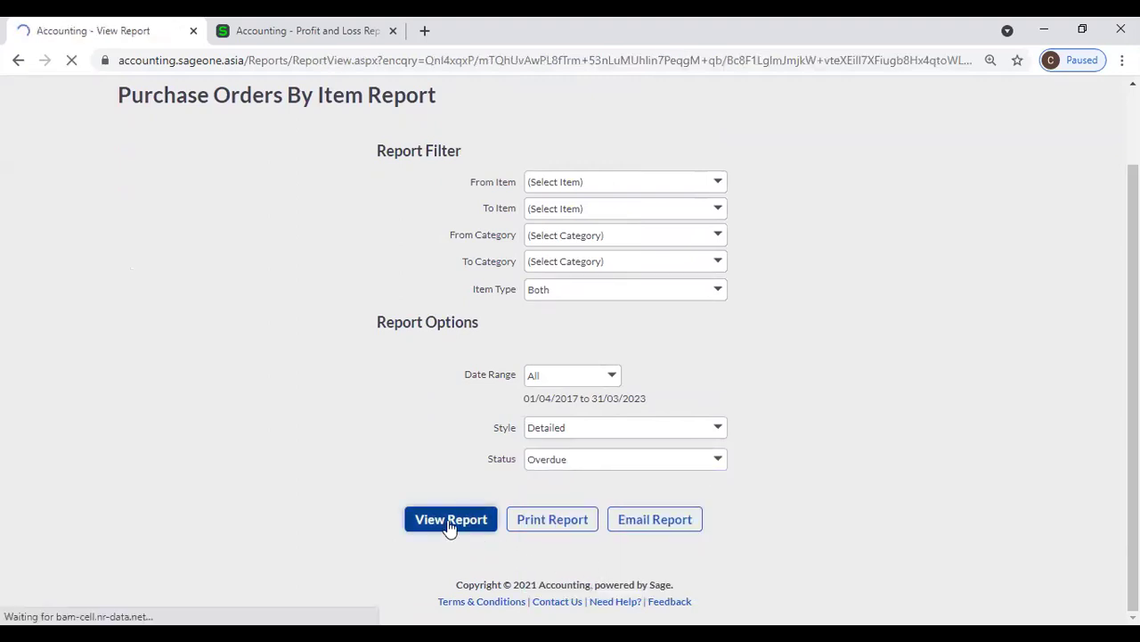
pyautogui.scroll(-1, 371, 476)
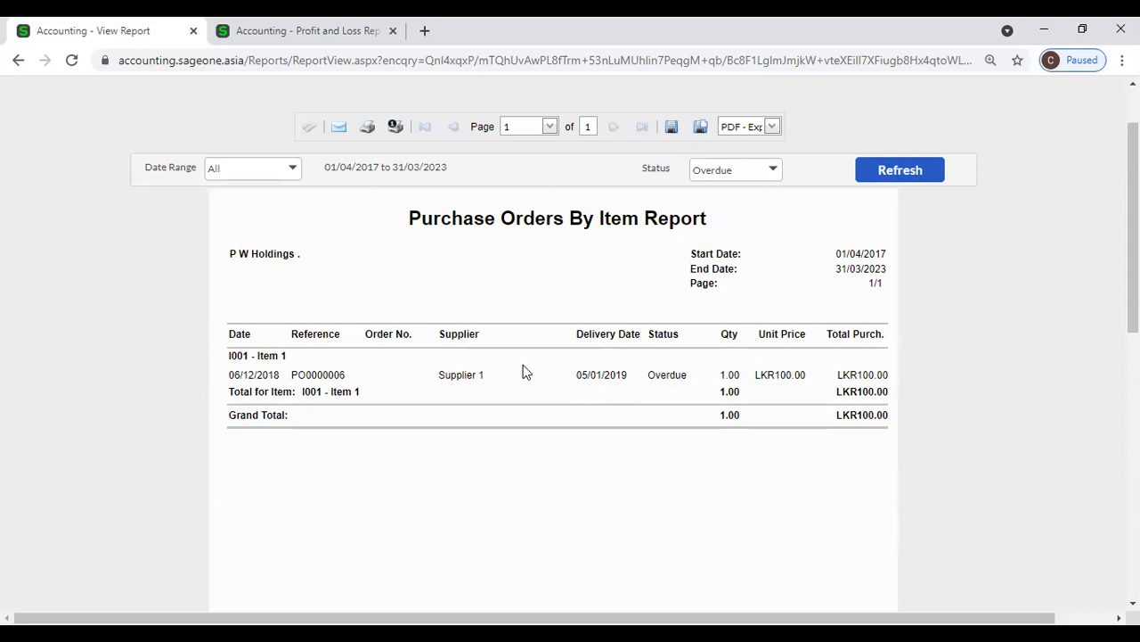
pyautogui.scroll(2, 525, 372)
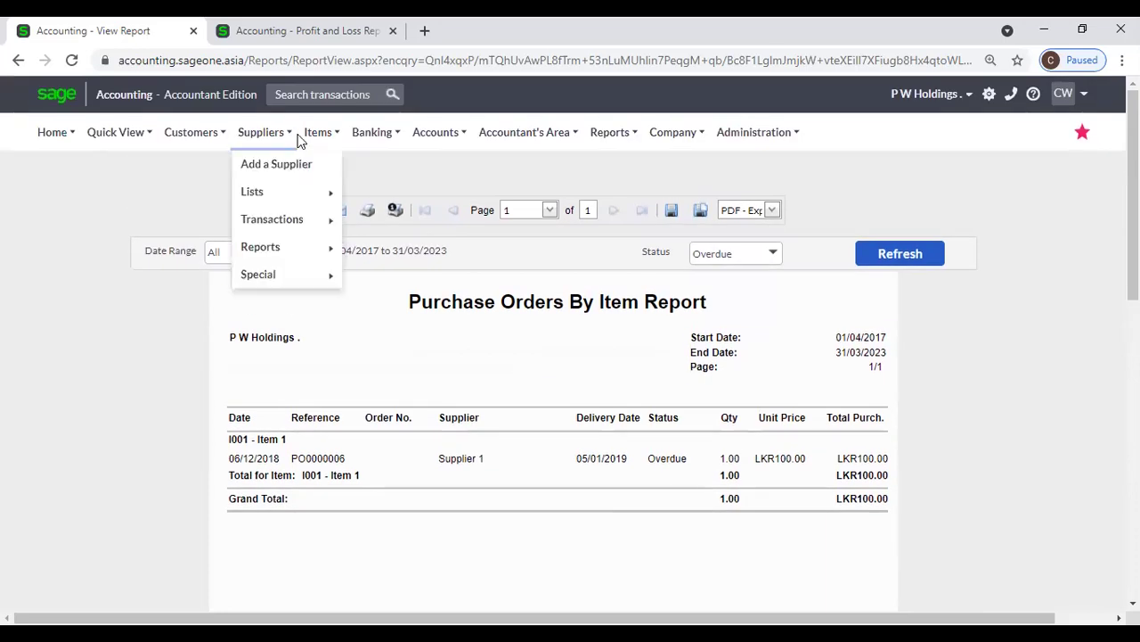
# - Open the options page of the Item Movement report from the item reports
pyautogui.moveTo(318, 134)
pyautogui.moveTo(331, 276)
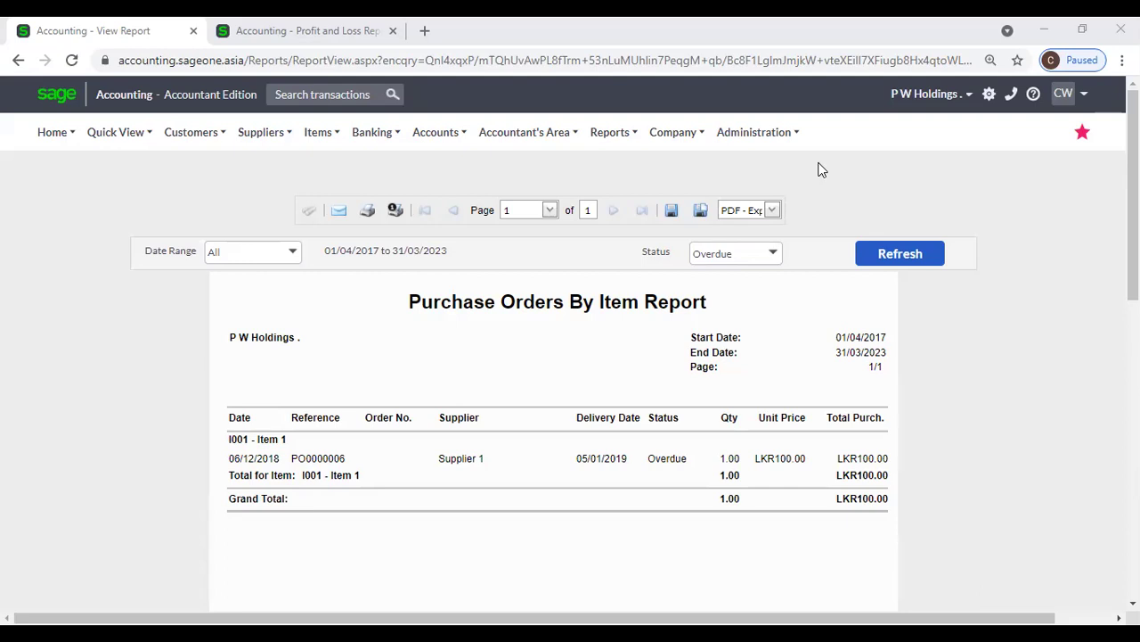
pyautogui.click(320, 132)
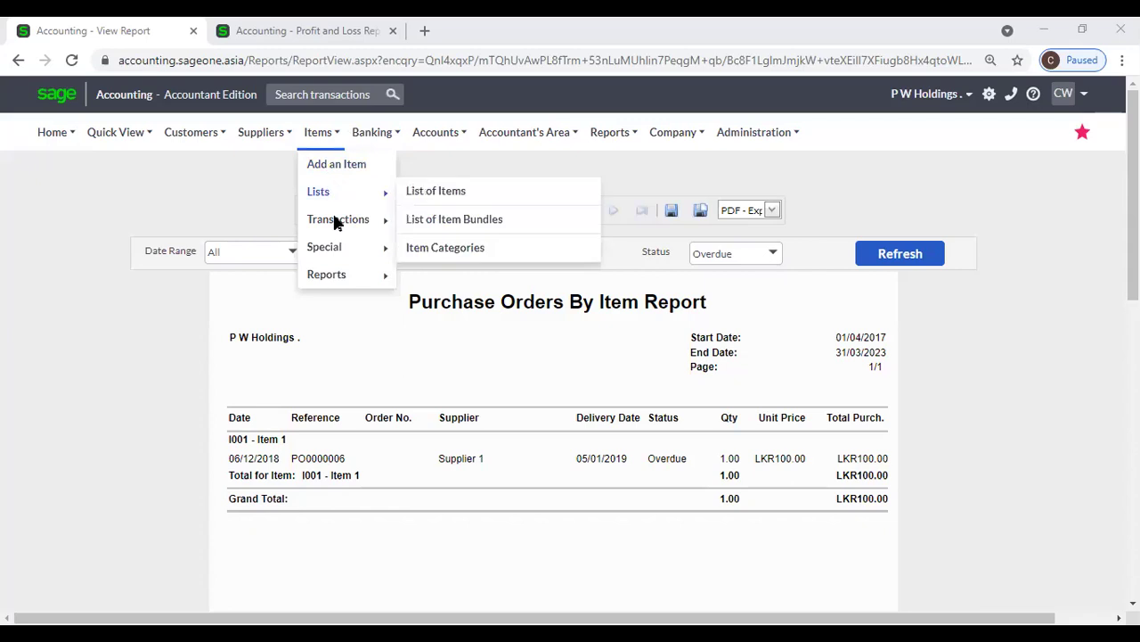
pyautogui.moveTo(346, 279)
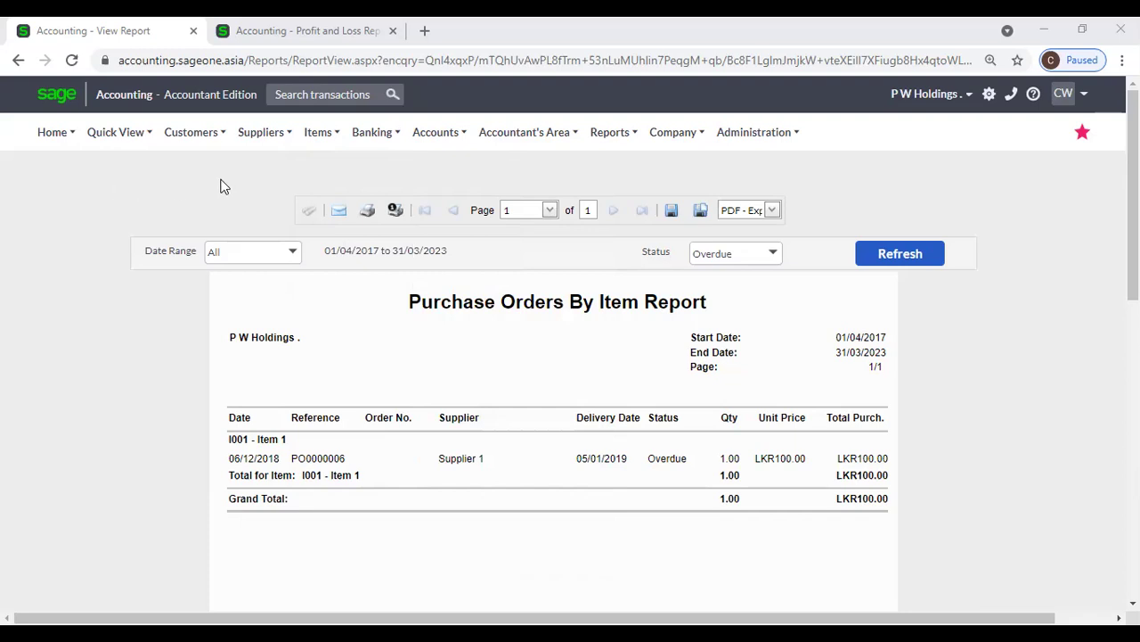
pyautogui.moveTo(329, 135)
pyautogui.moveTo(346, 283)
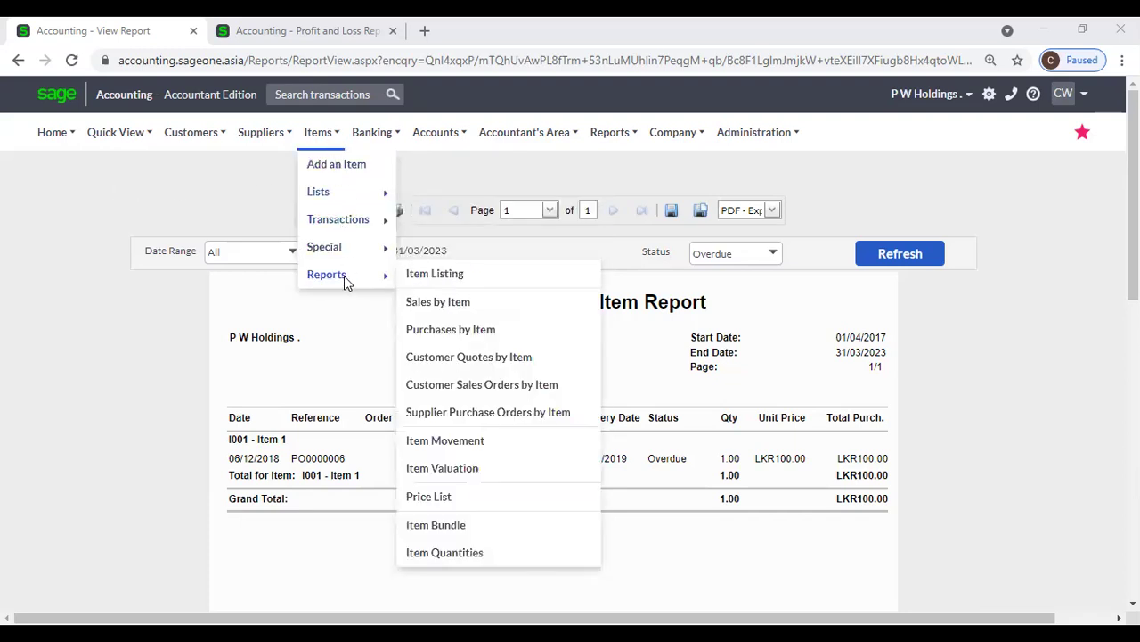
pyautogui.click(472, 438)
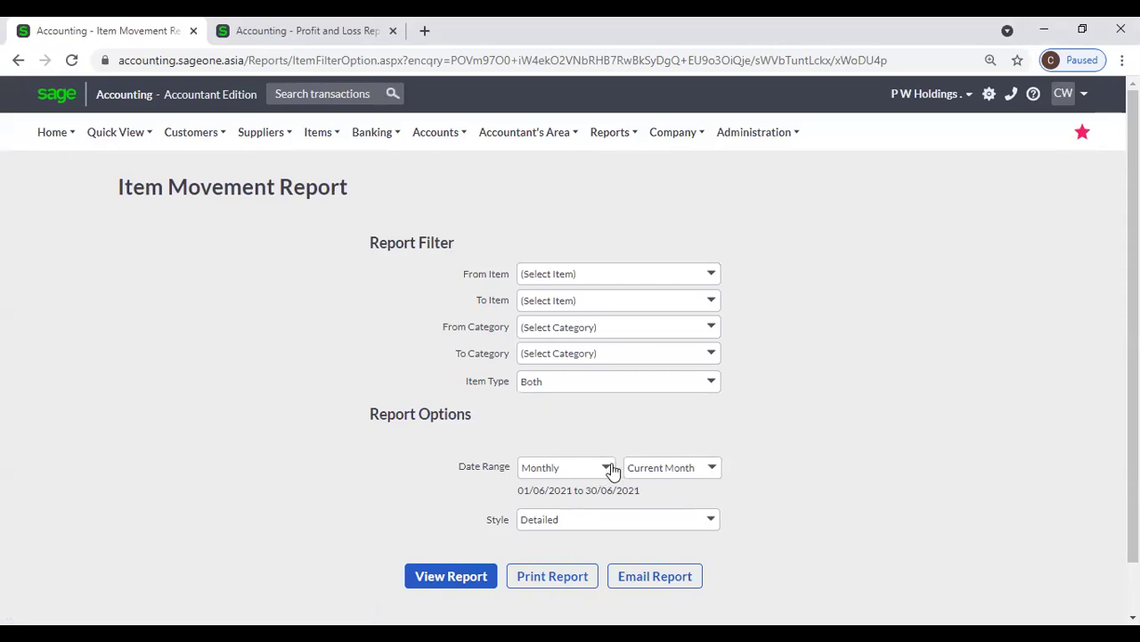
# - Examine the available From Item and Item Type choices in the Item Movement report filter
pyautogui.click(713, 276)
pyautogui.click(806, 243)
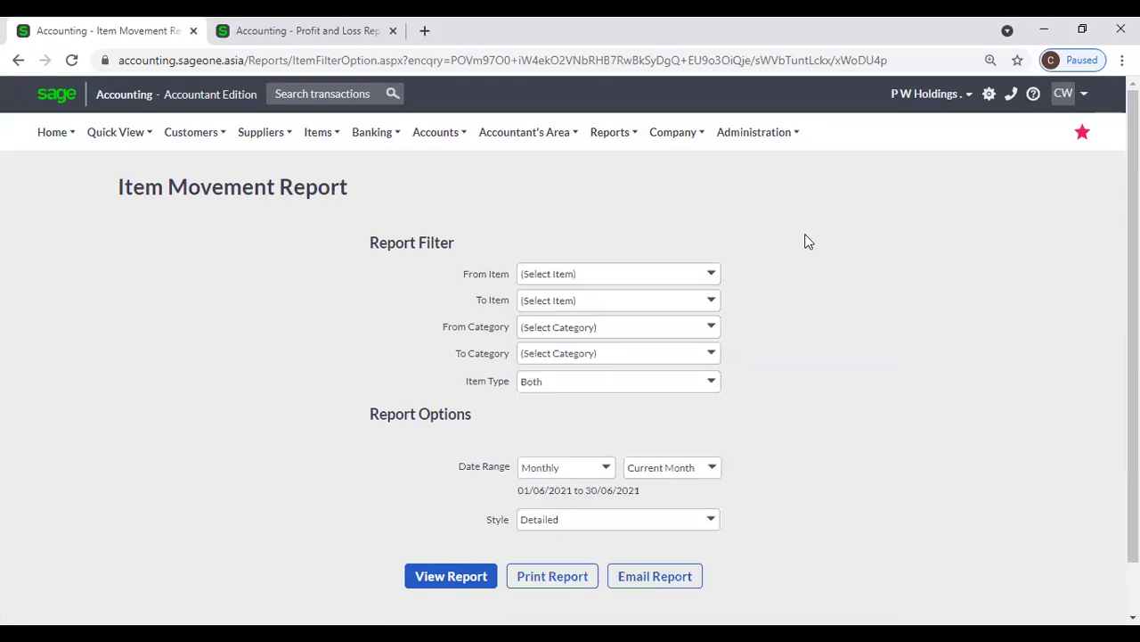
pyautogui.click(712, 383)
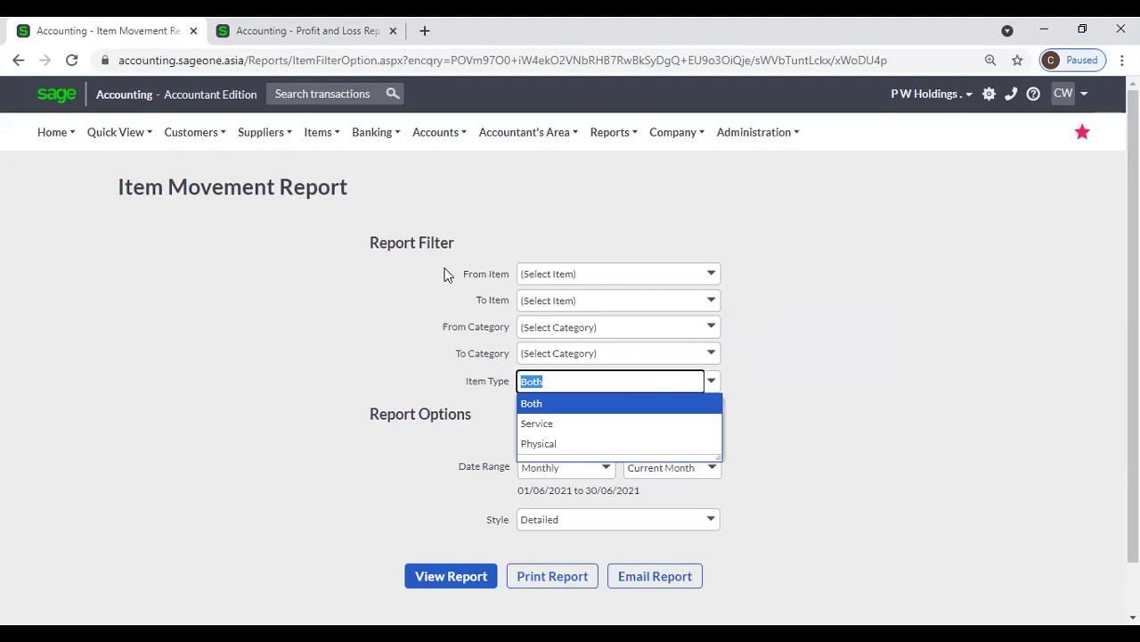
# - Generate the Item Movement Report with a yearly date range for the current year, item type Both and Detailed style
pyautogui.click(402, 327)
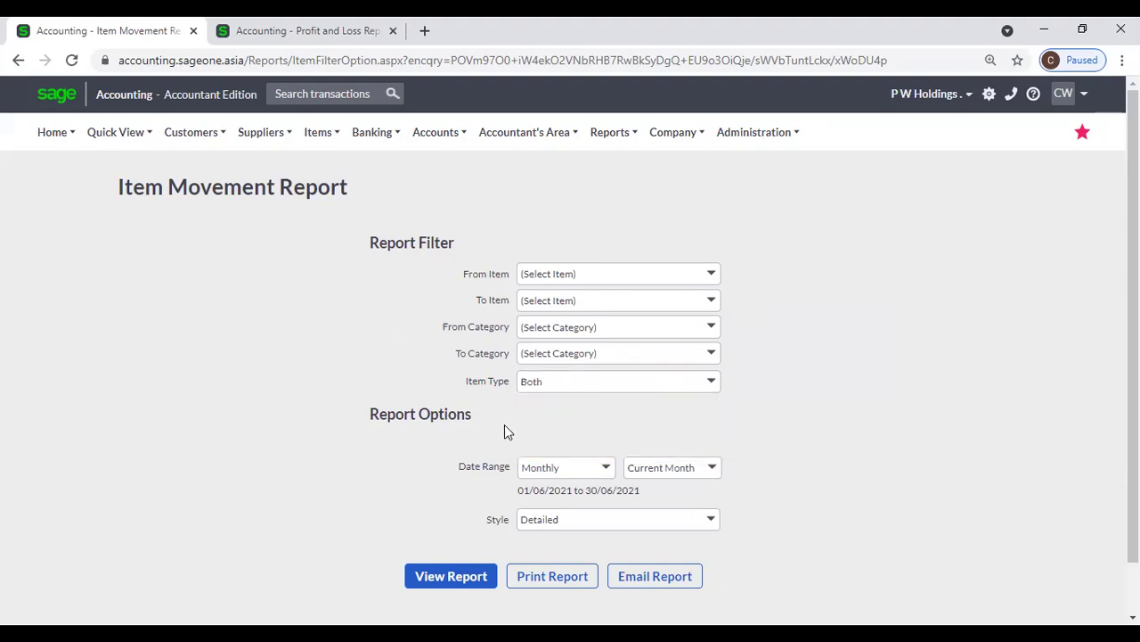
pyautogui.click(604, 469)
pyautogui.click(556, 215)
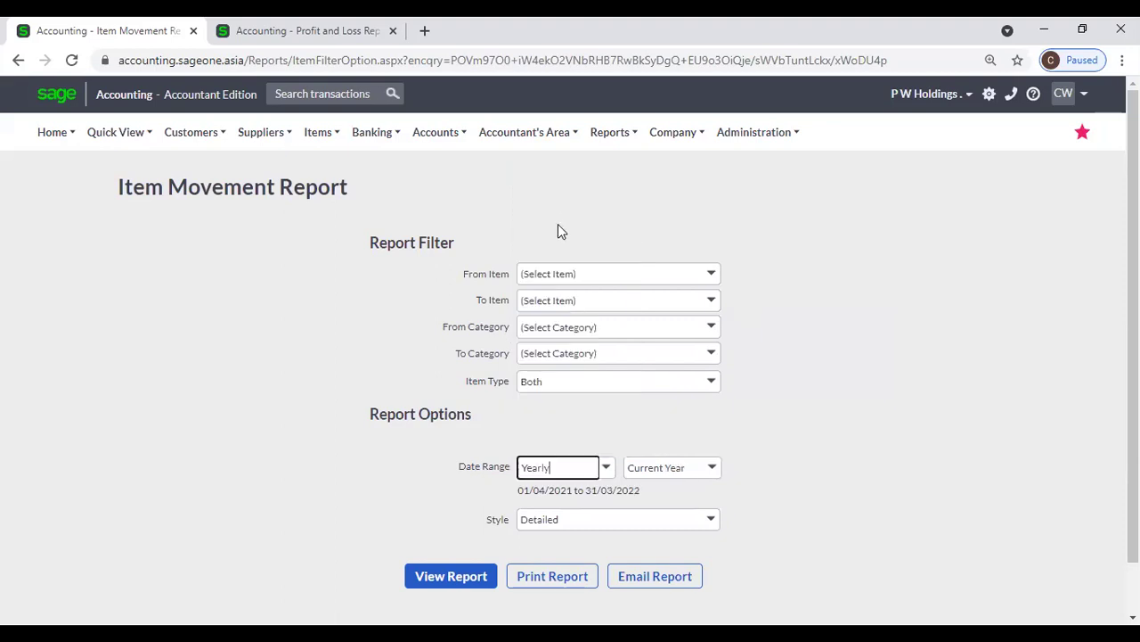
pyautogui.scroll(-1, 758, 515)
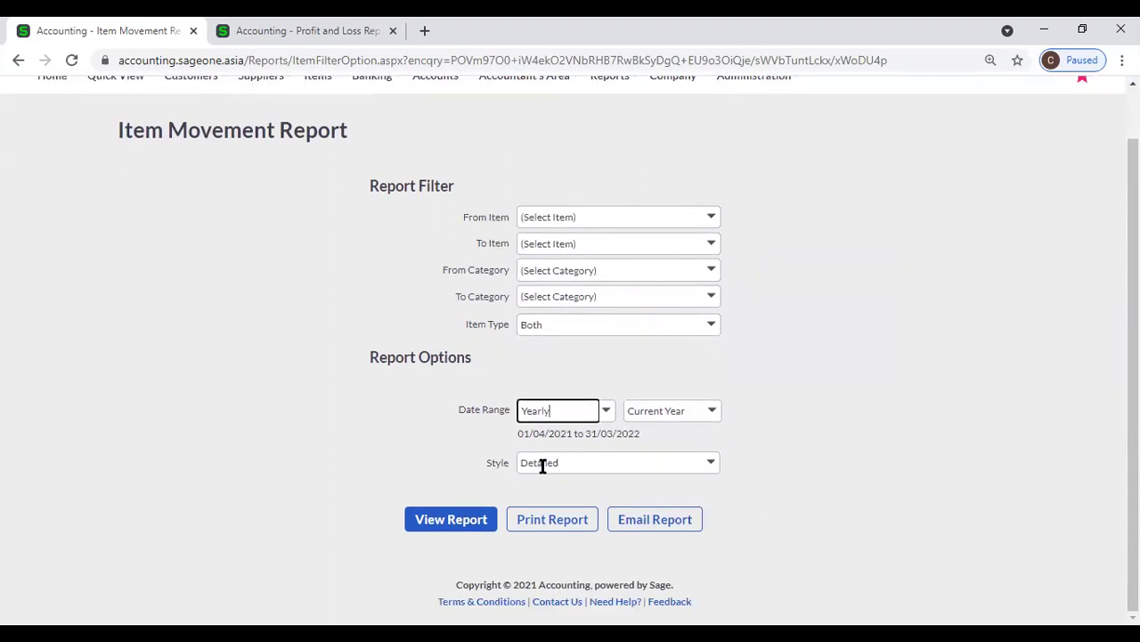
pyautogui.click(709, 472)
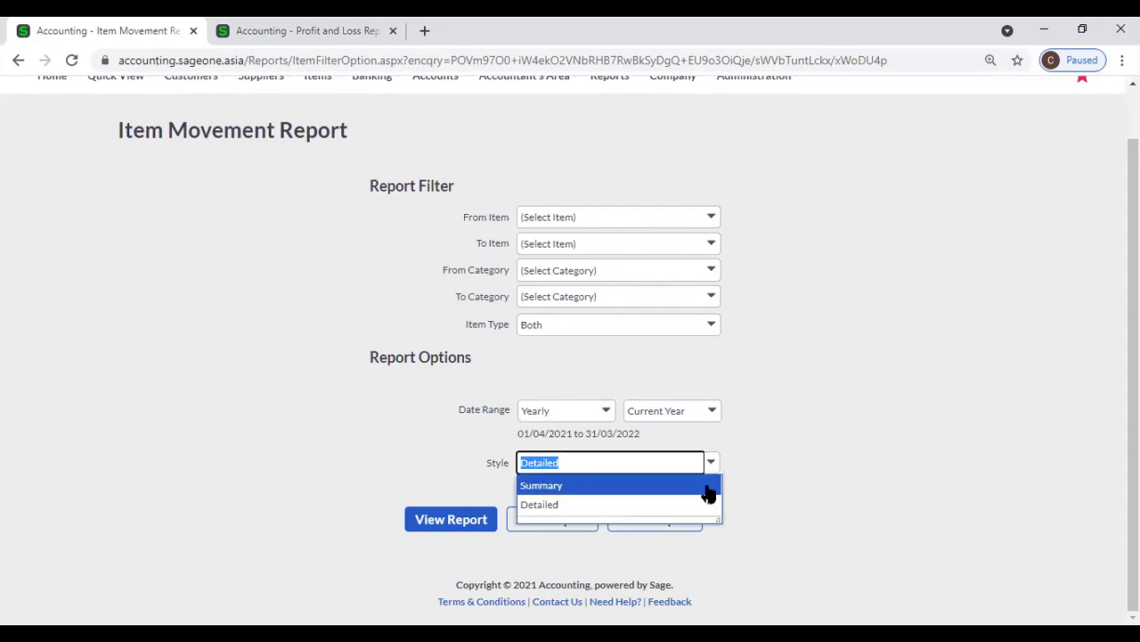
pyautogui.click(756, 493)
pyautogui.click(451, 520)
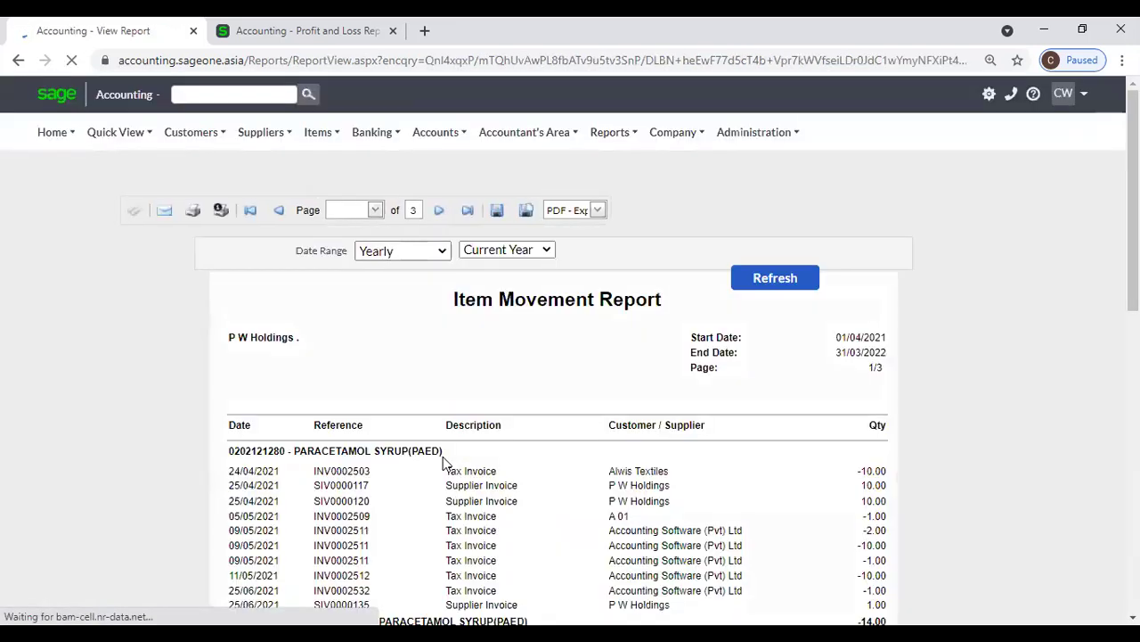
# - Examine the detailed movement entries, quantities and item totals on the first page of the report
pyautogui.scroll(-2, 446, 463)
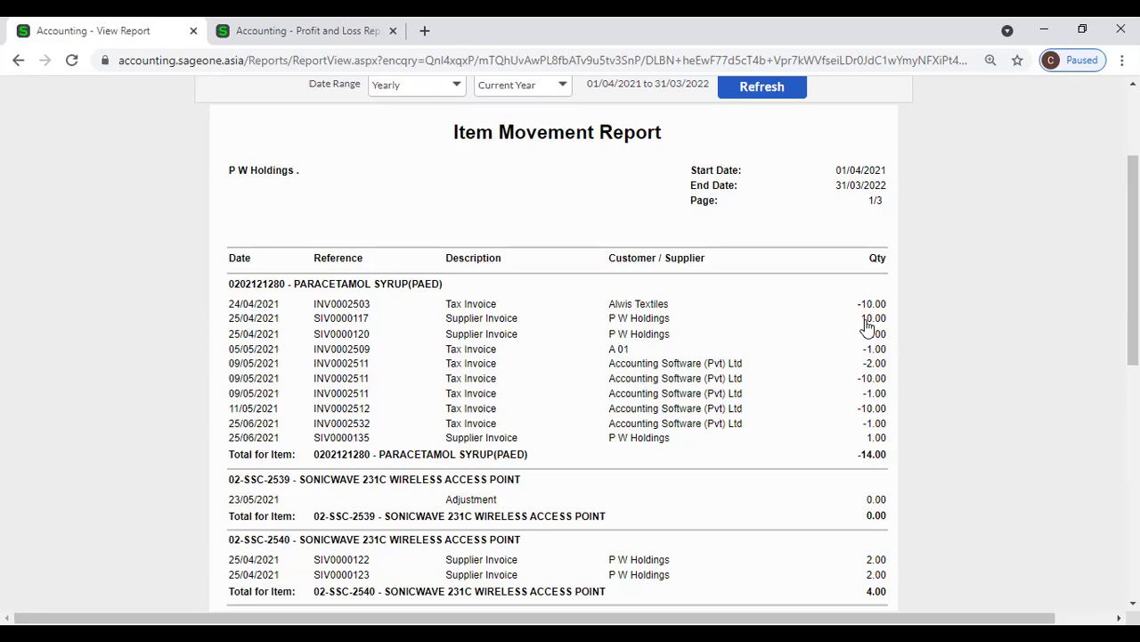
pyautogui.scroll(-1, 504, 417)
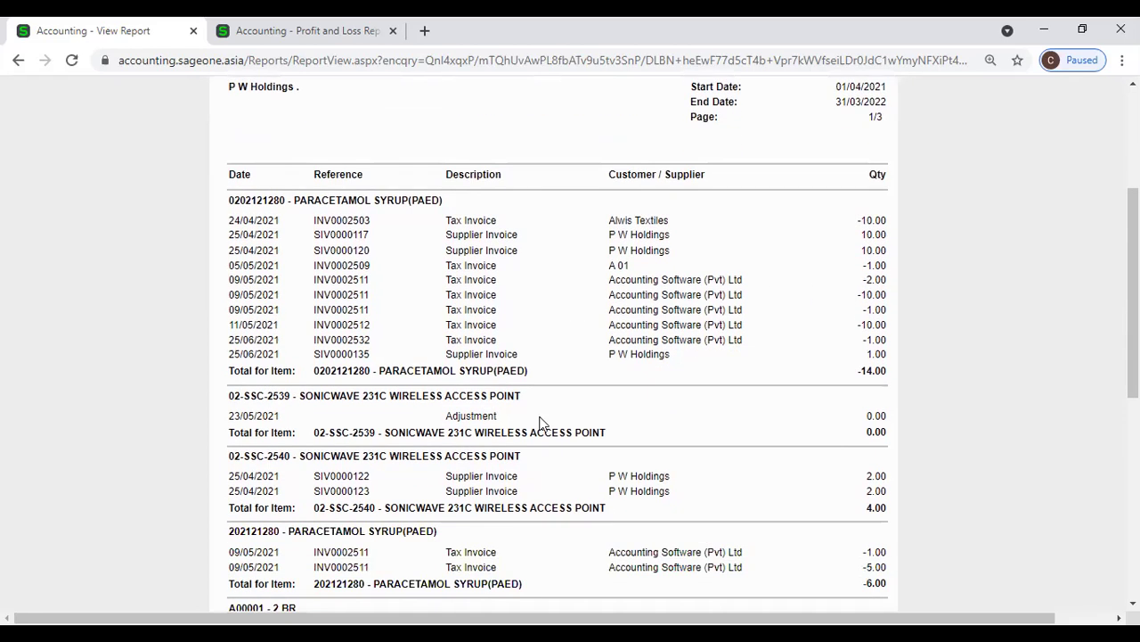
pyautogui.scroll(-3, 853, 428)
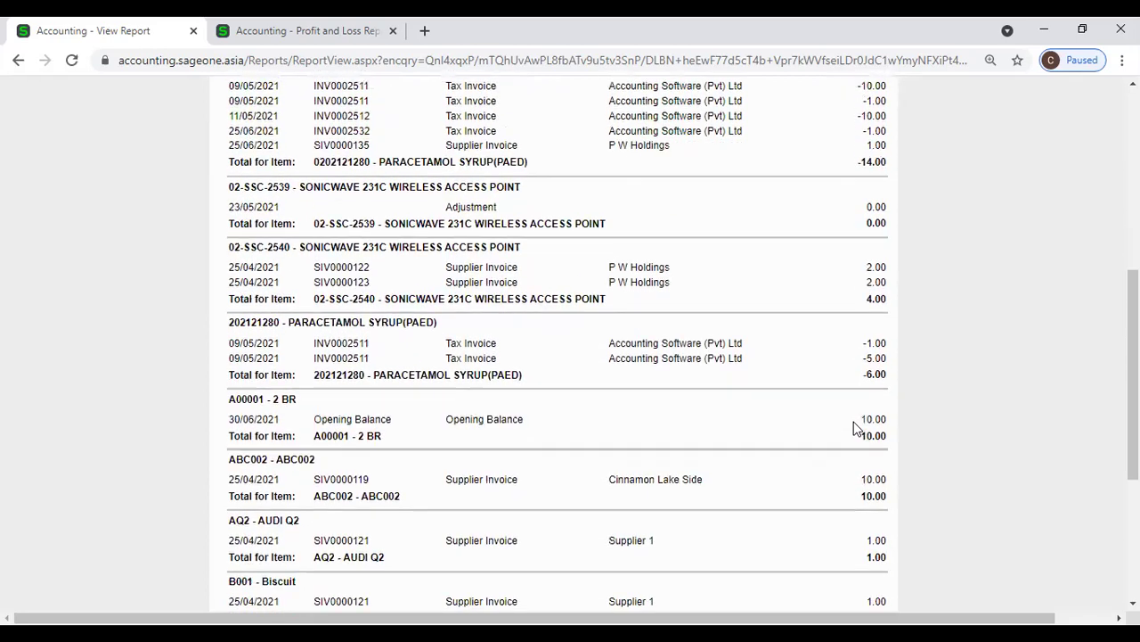
pyautogui.scroll(-1, 853, 427)
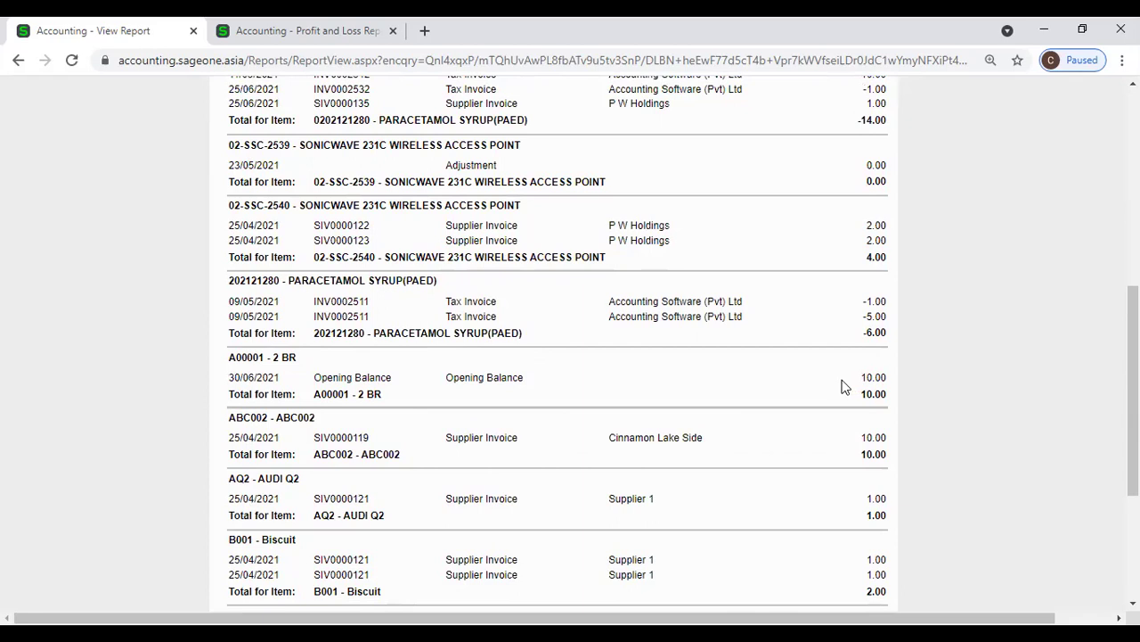
pyautogui.scroll(-3, 728, 385)
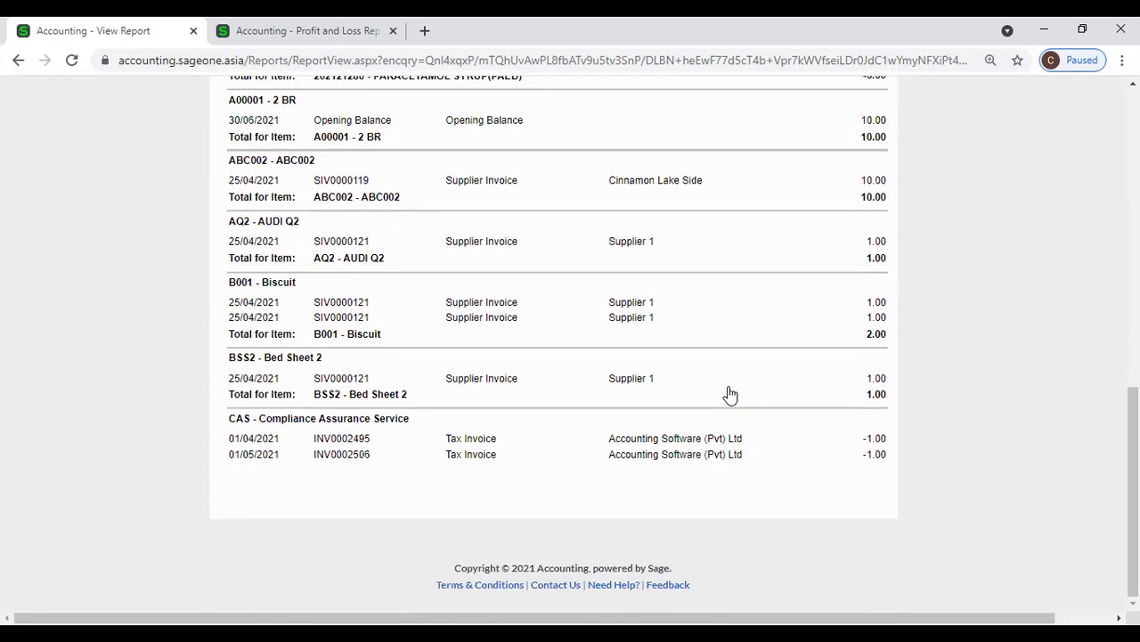
pyautogui.scroll(8, 675, 386)
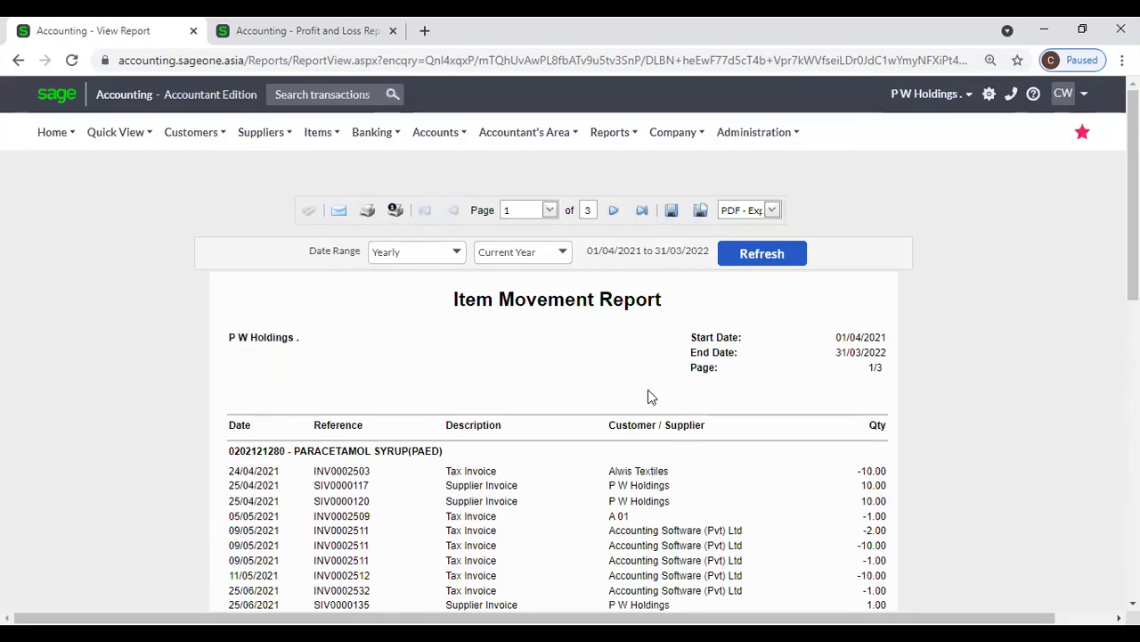
pyautogui.scroll(-2, 648, 392)
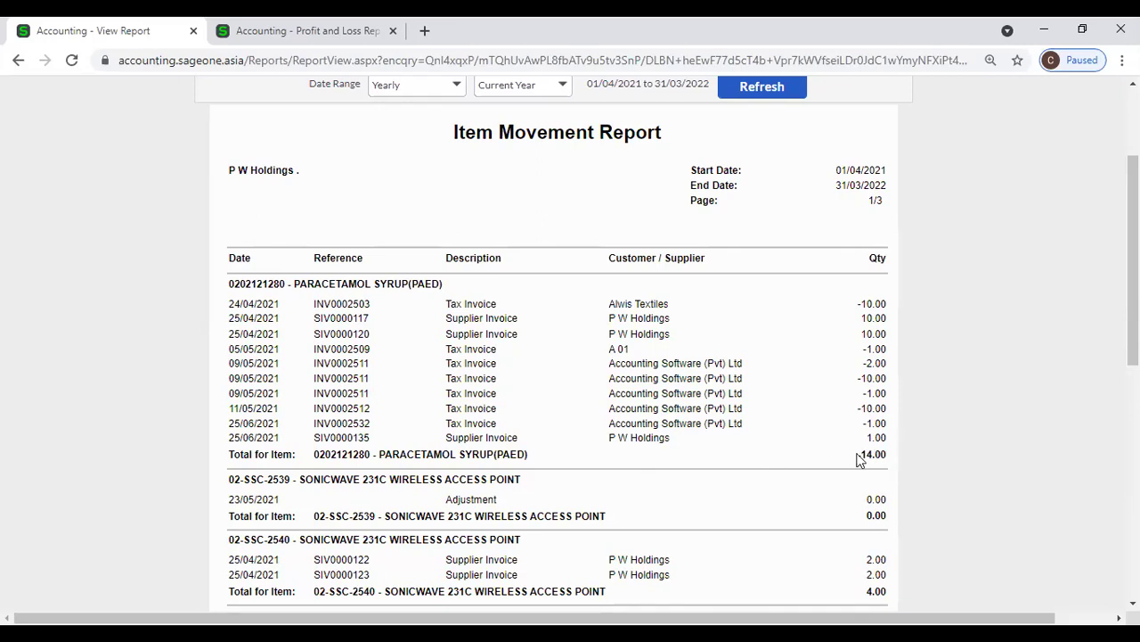
pyautogui.scroll(2, 241, 215)
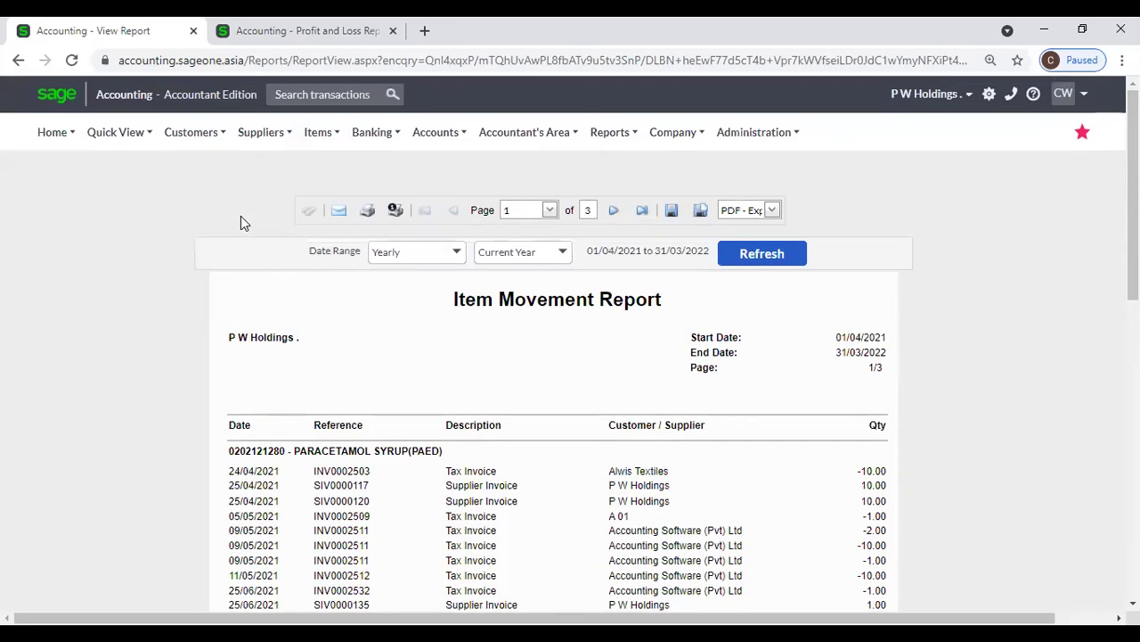
# - Reopen the Item Movement report options and run the Detailed report again with a yearly date range for the current year
pyautogui.click(319, 132)
pyautogui.moveTo(337, 273)
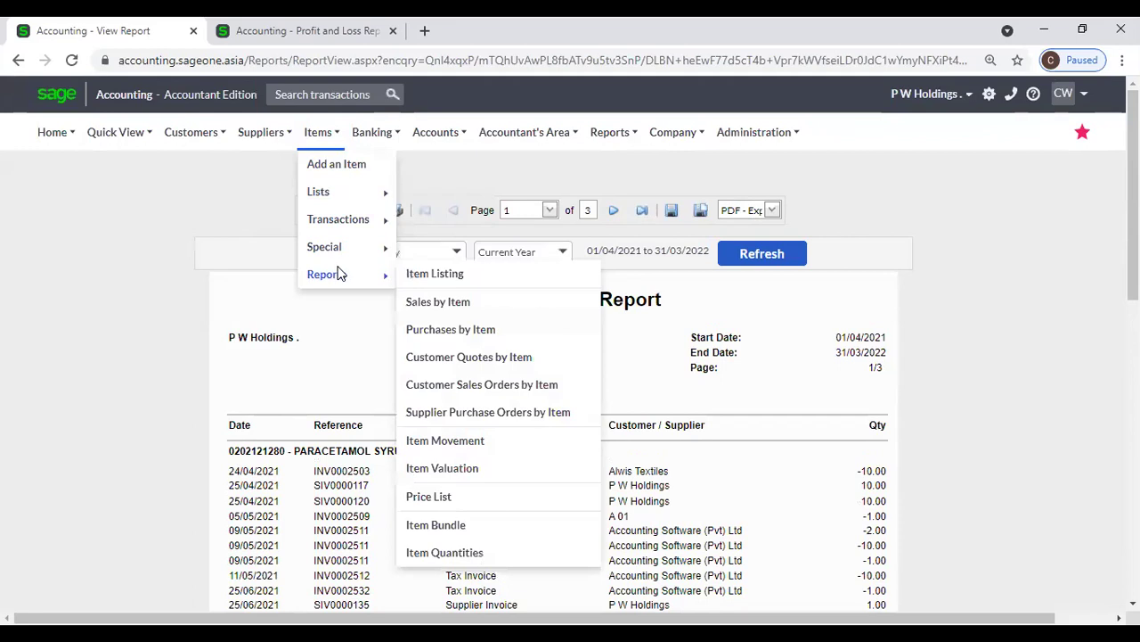
pyautogui.click(473, 446)
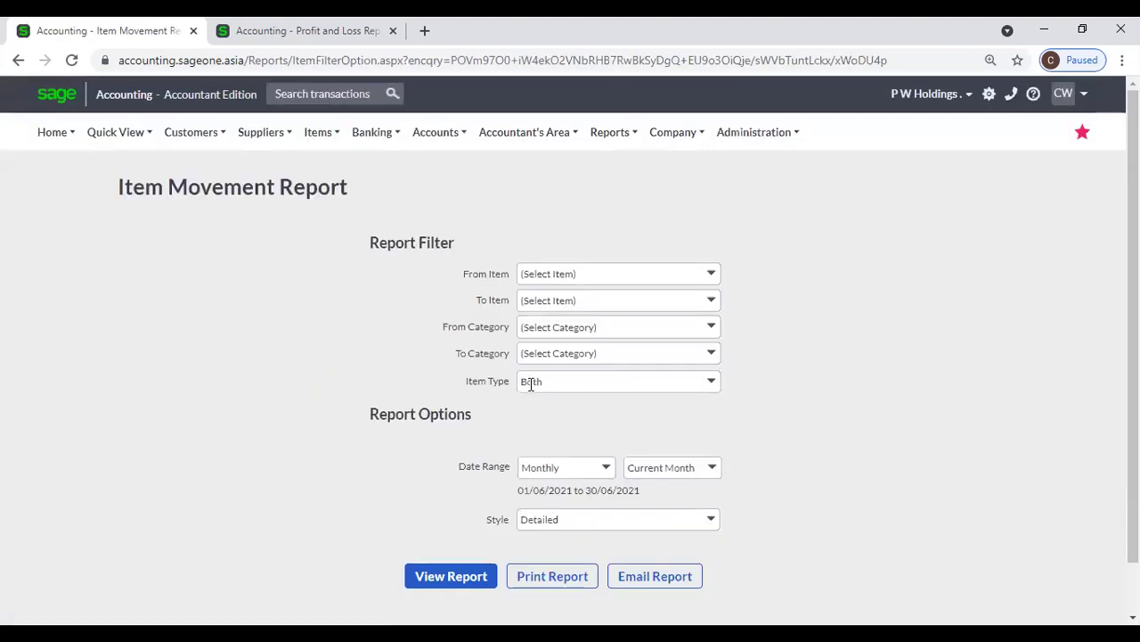
pyautogui.scroll(-1, 624, 437)
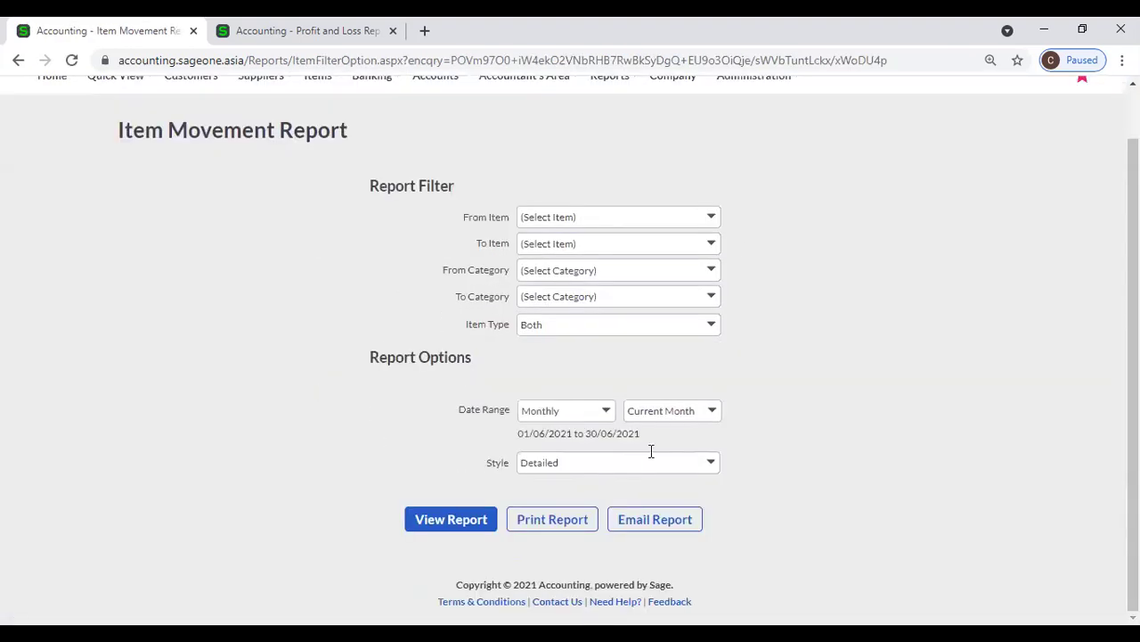
pyautogui.click(831, 98)
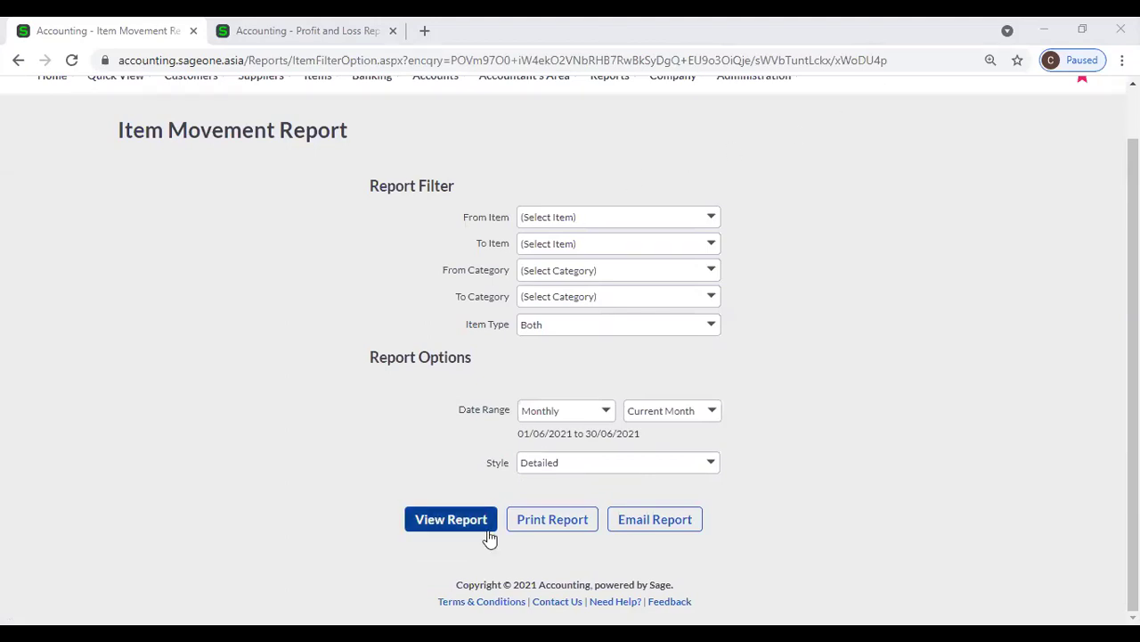
pyautogui.click(605, 417)
pyautogui.click(536, 154)
pyautogui.click(441, 530)
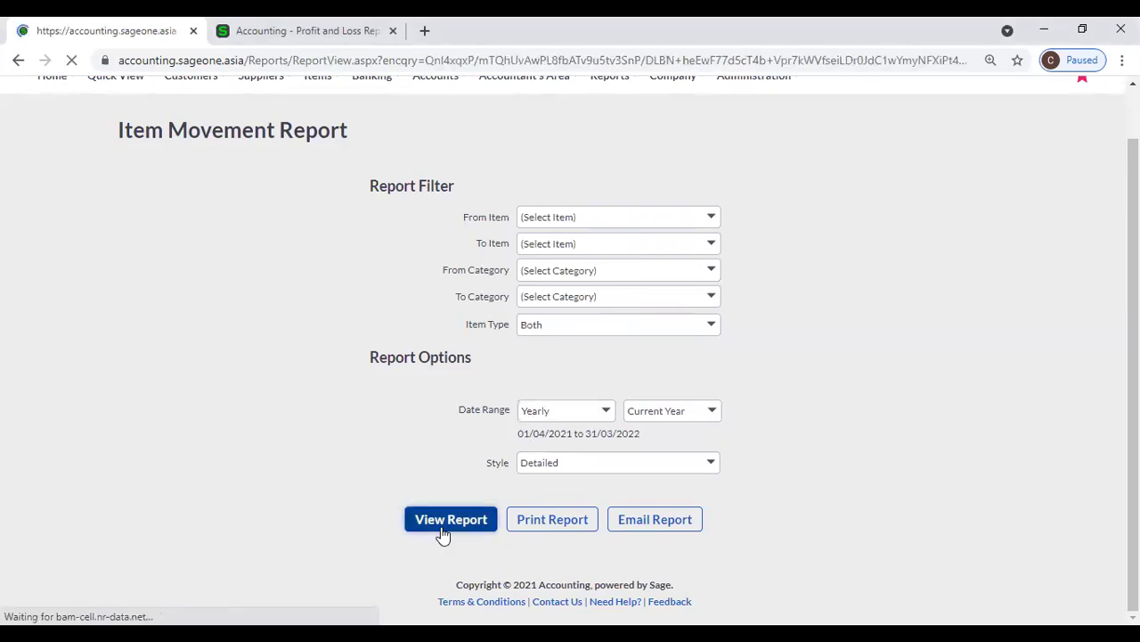
pyautogui.scroll(-3, 537, 458)
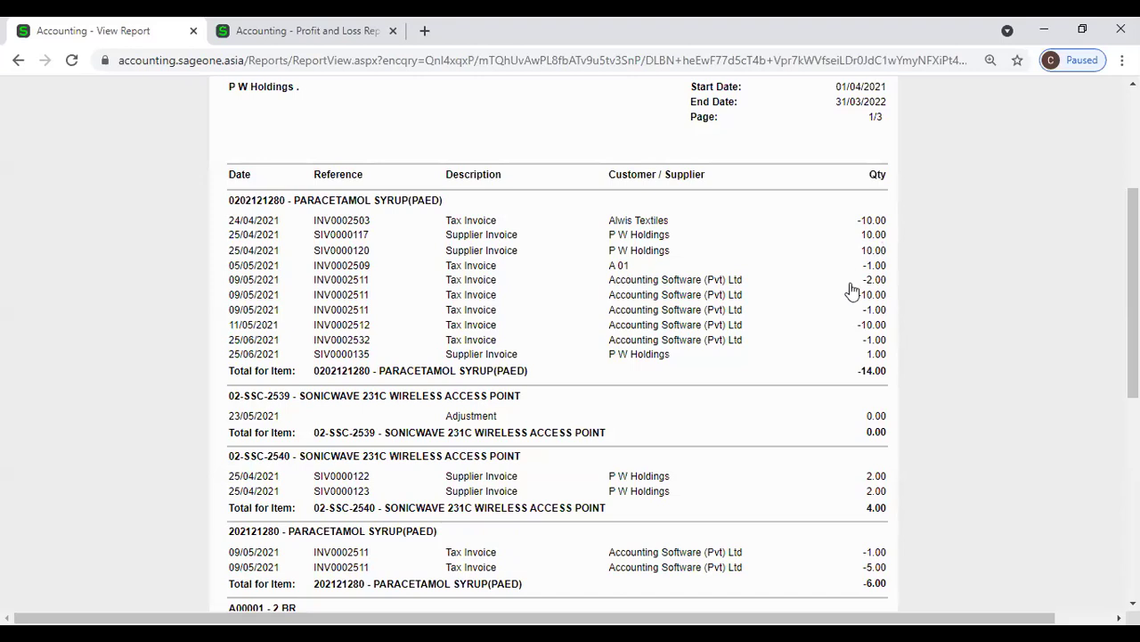
pyautogui.scroll(3, 832, 306)
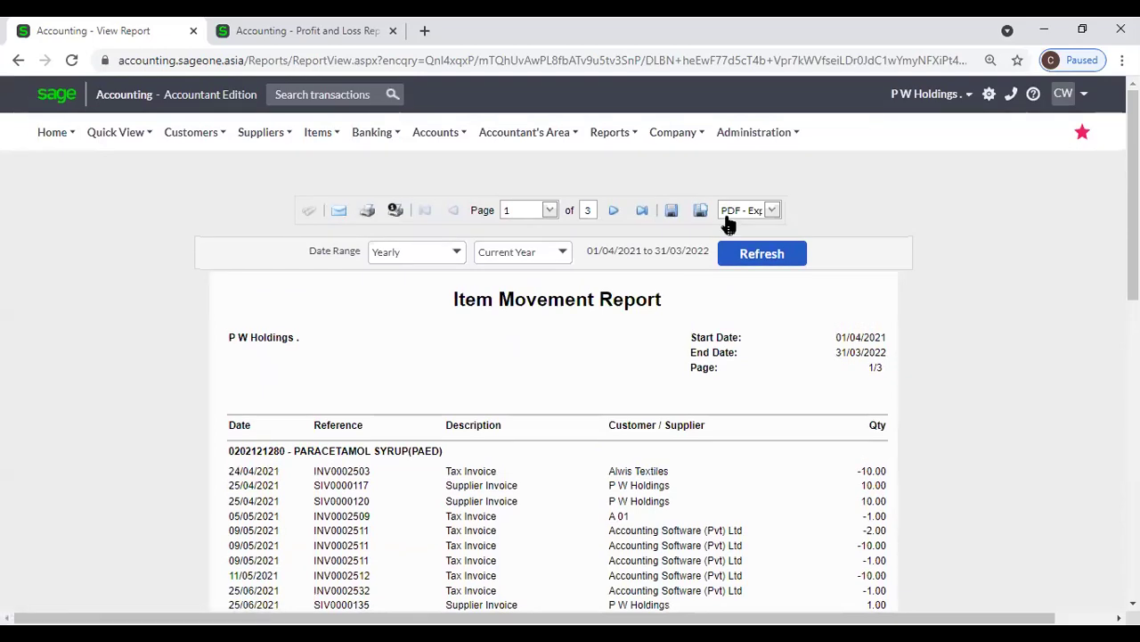
# - Run the Item Movement report again in Summary style with a yearly date range for the current year
pyautogui.moveTo(309, 133)
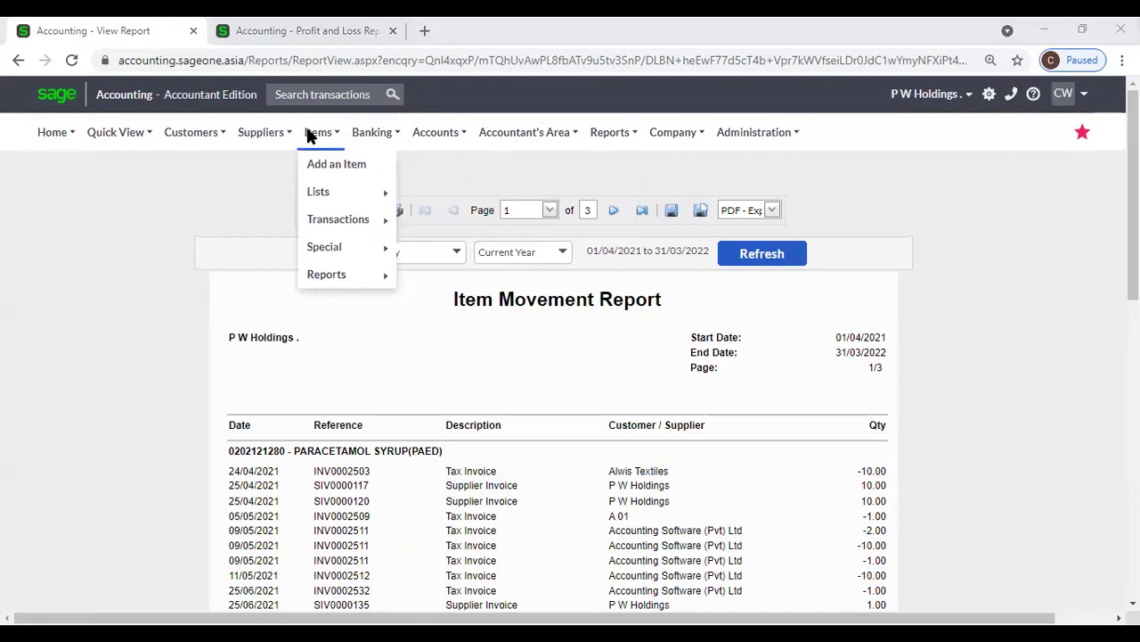
pyautogui.moveTo(331, 274)
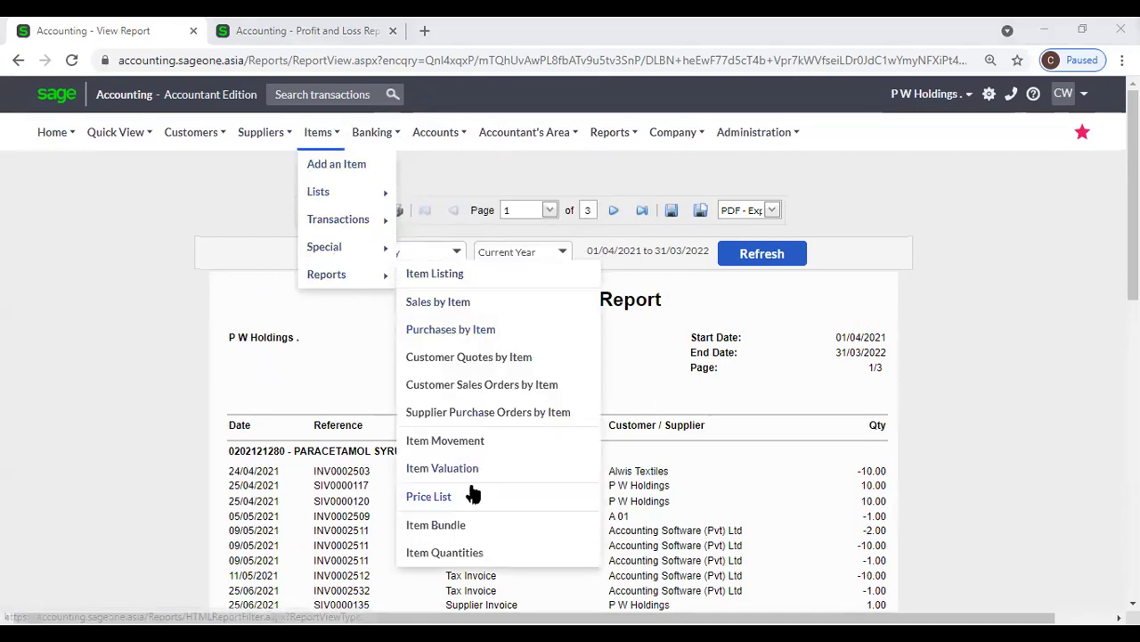
pyautogui.click(464, 441)
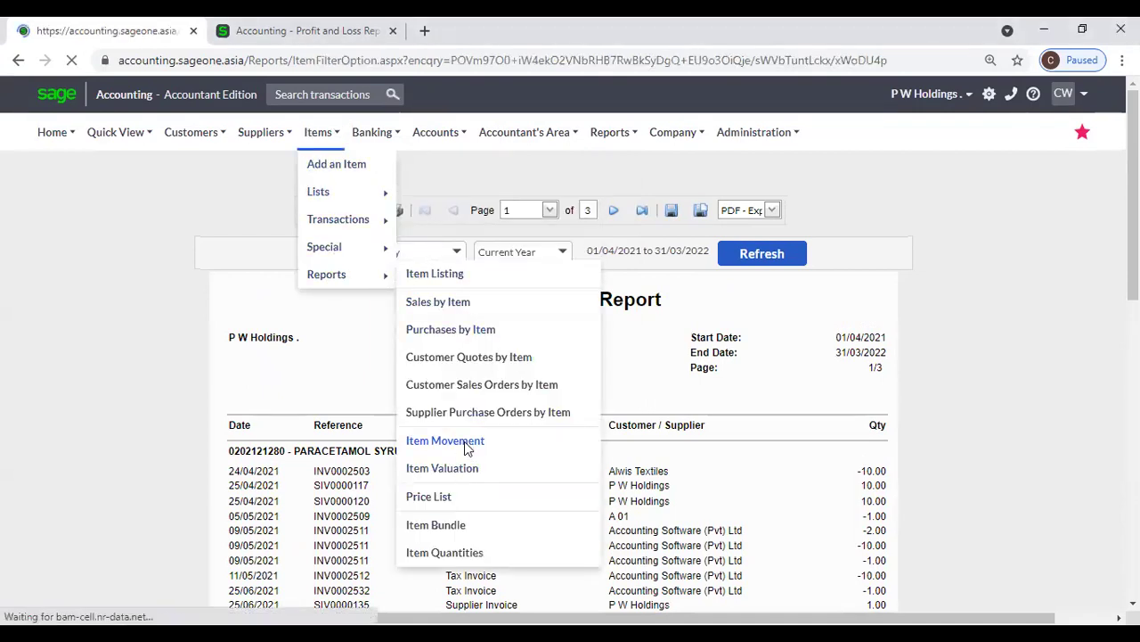
pyautogui.scroll(-1, 599, 414)
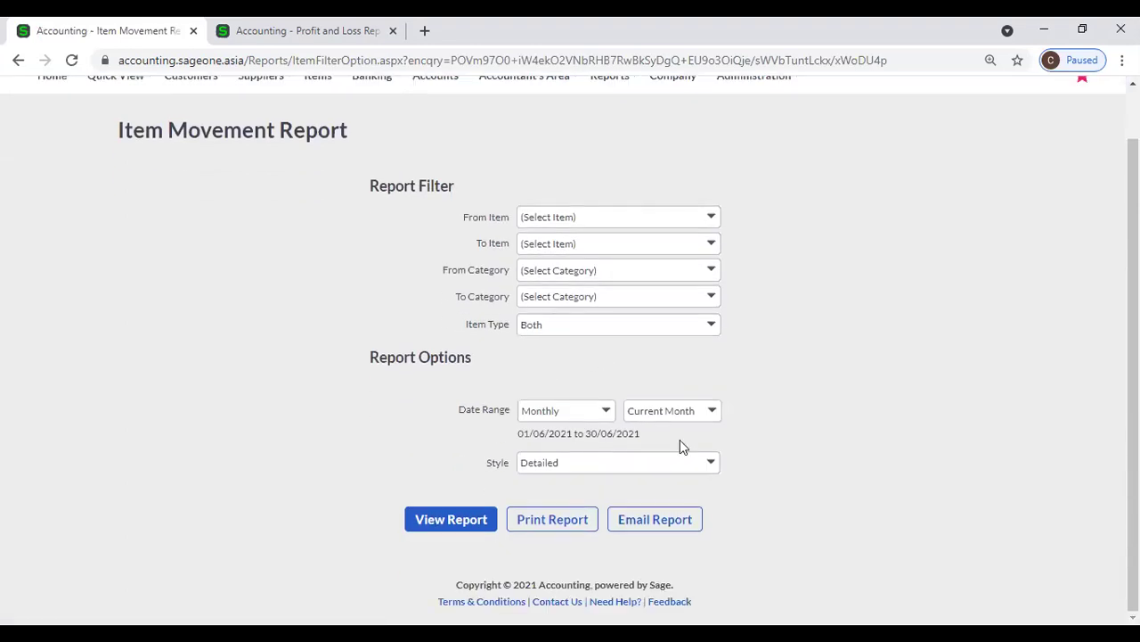
pyautogui.click(710, 463)
pyautogui.click(628, 485)
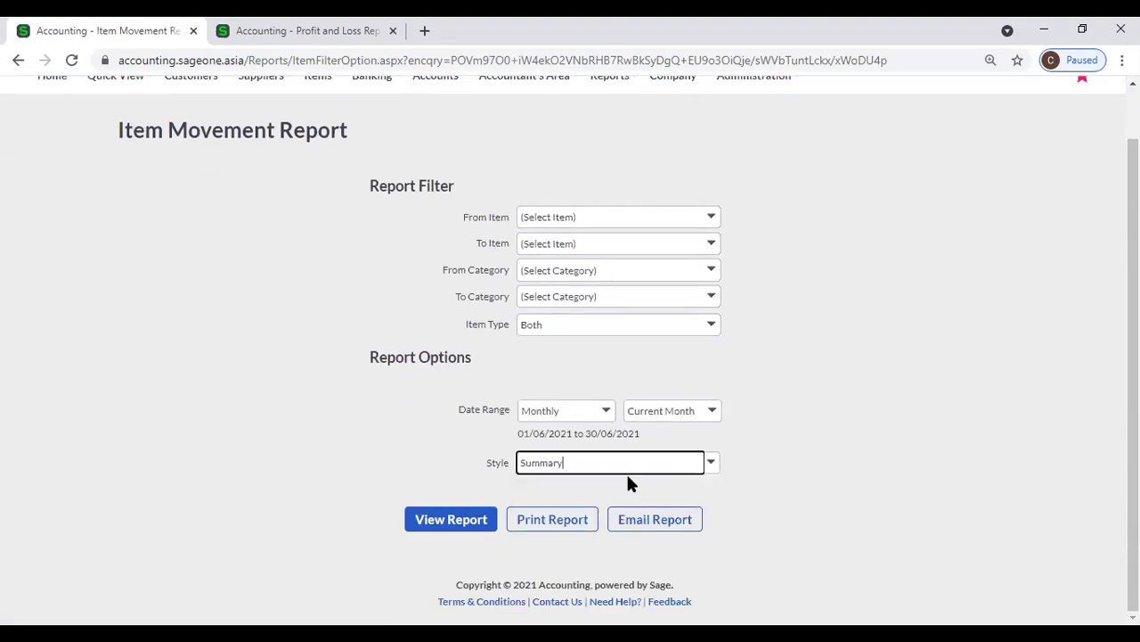
pyautogui.click(604, 410)
pyautogui.click(543, 159)
pyautogui.click(470, 524)
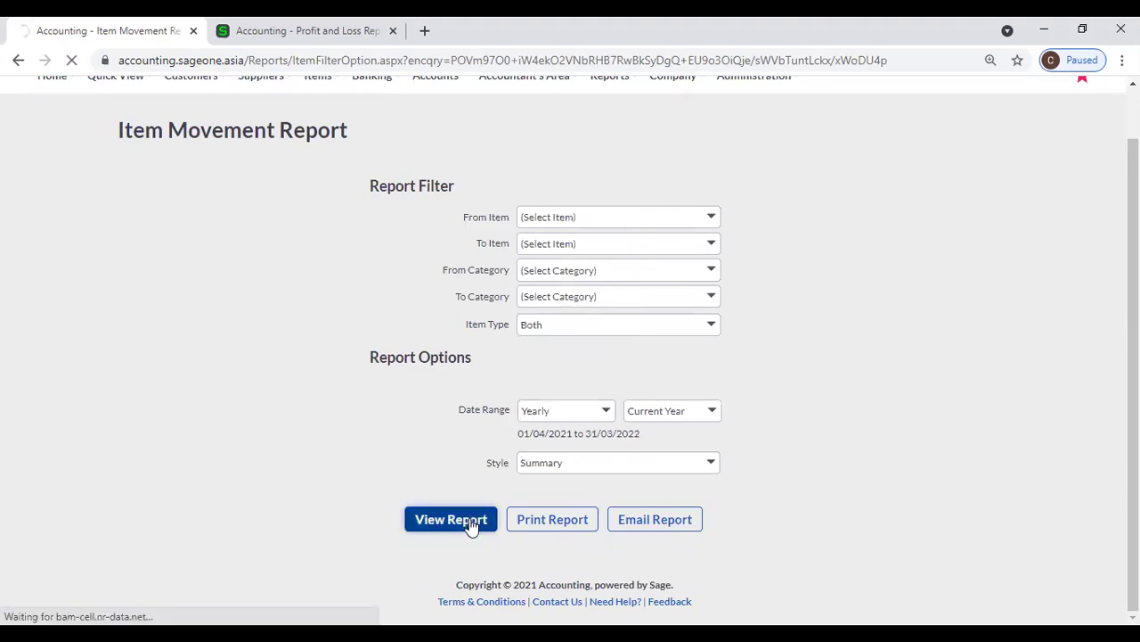
# - Review the net quantity per item and the grand total in the summary Item Movement Report
pyautogui.scroll(-3, 774, 495)
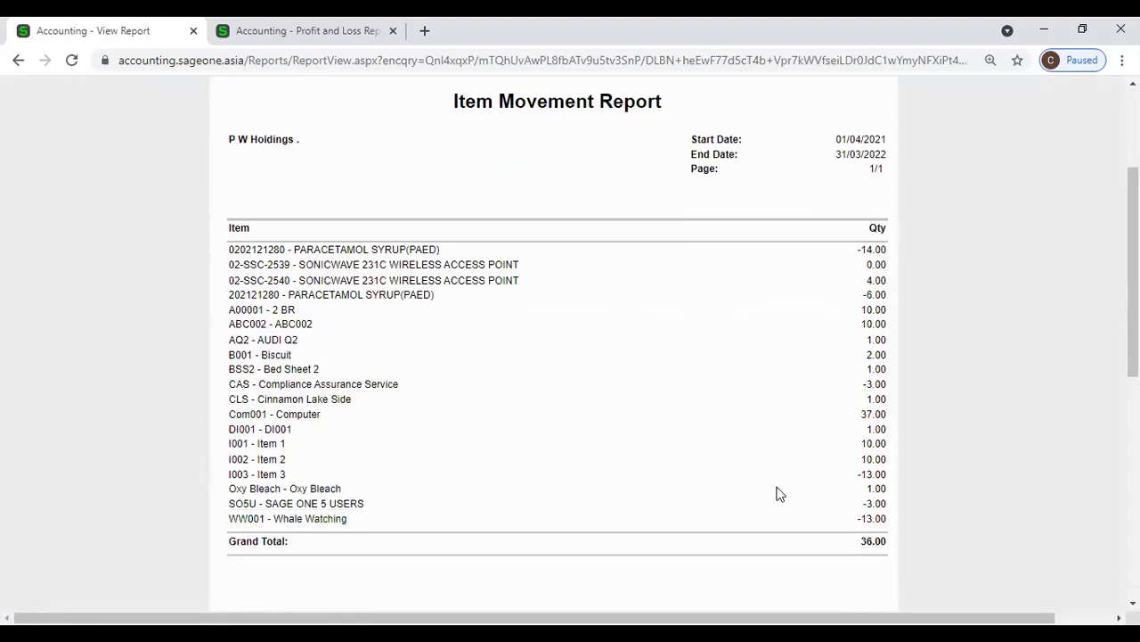
pyautogui.scroll(-1, 777, 494)
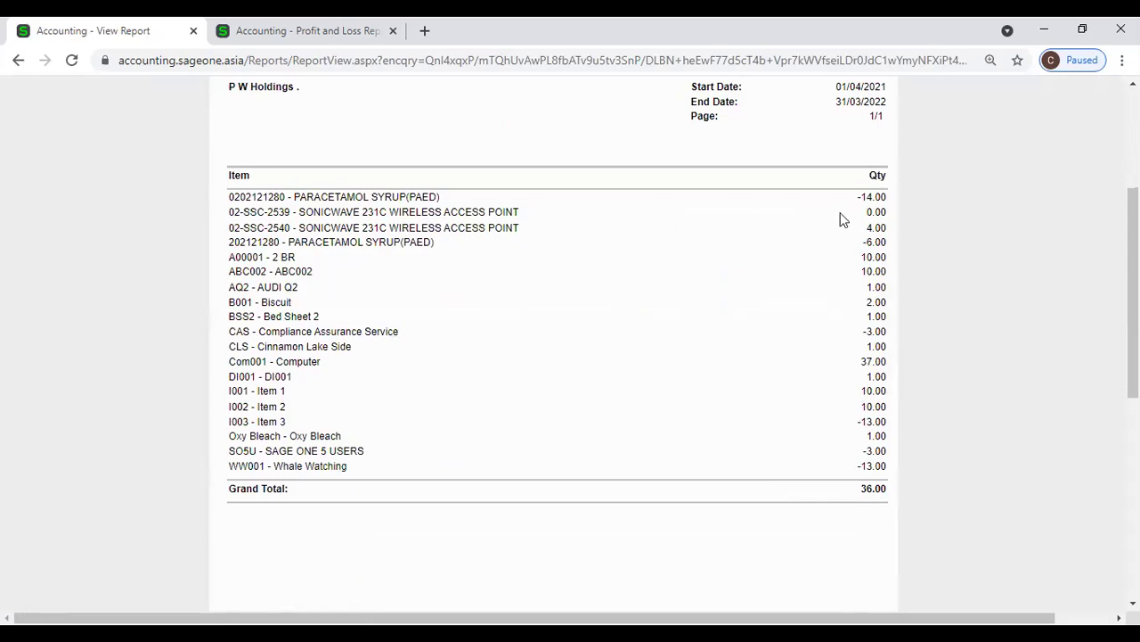
pyautogui.scroll(2, 871, 254)
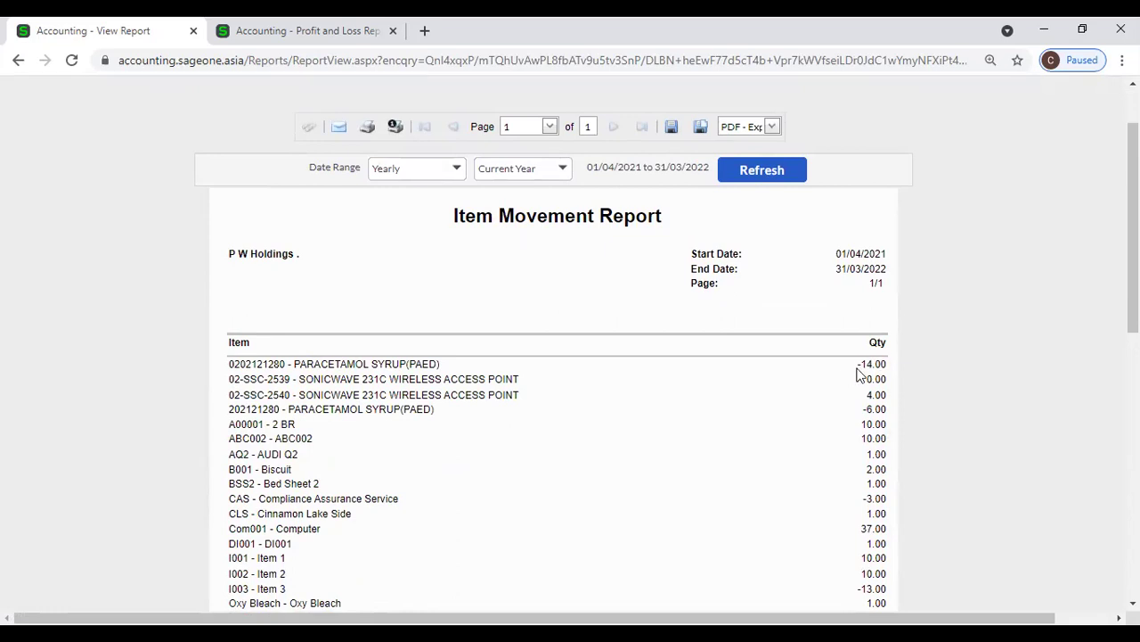
pyautogui.scroll(-1, 845, 370)
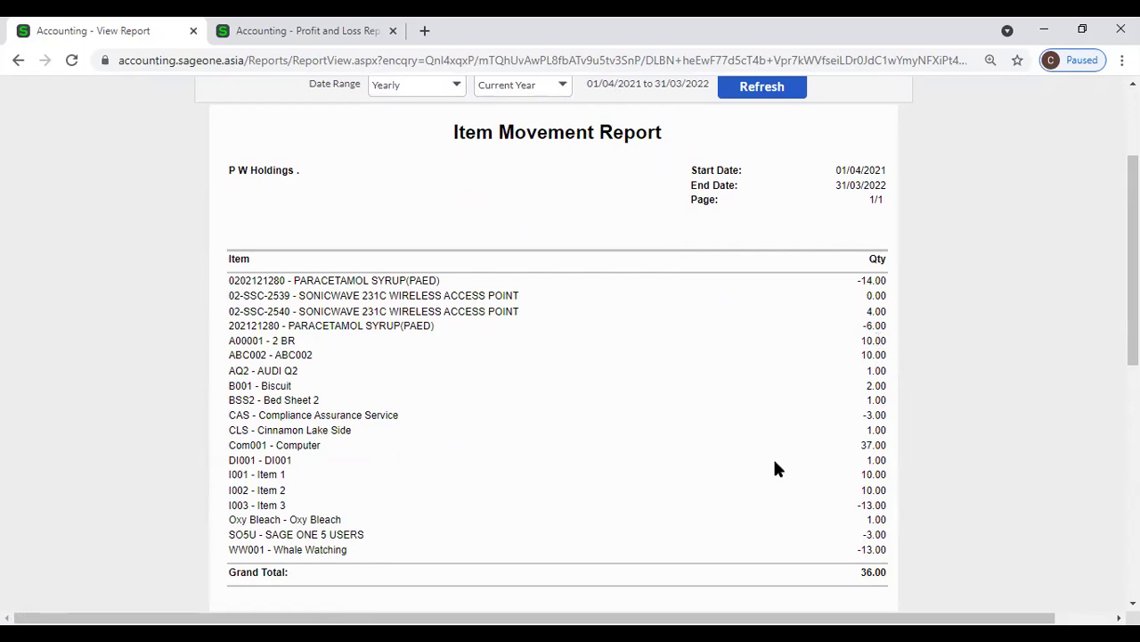
pyautogui.scroll(1, 806, 459)
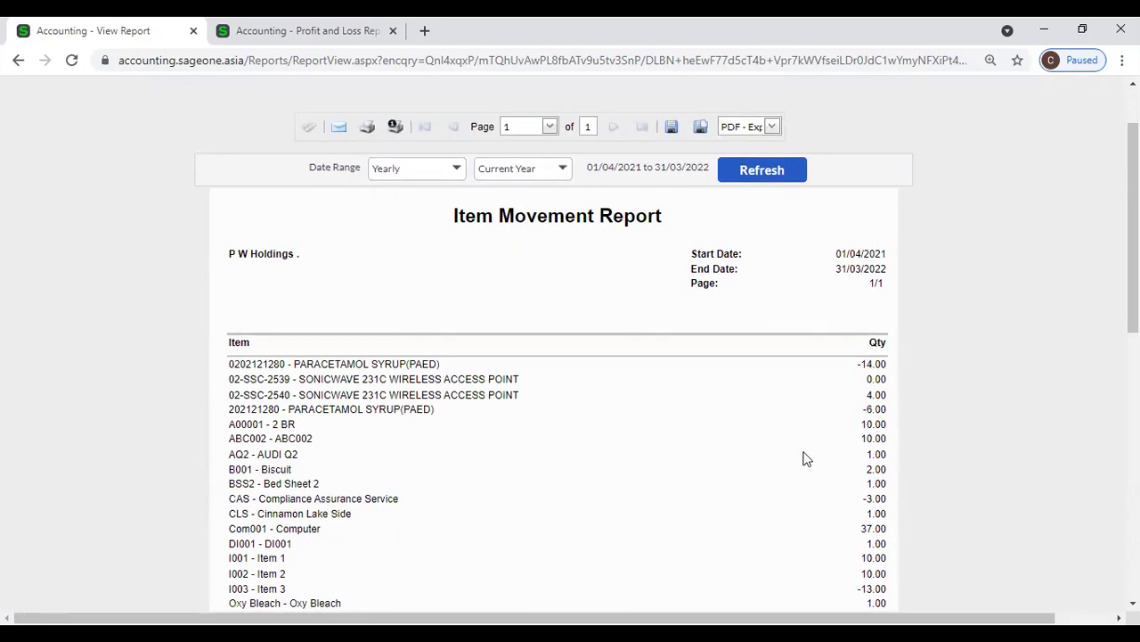
pyautogui.scroll(-1, 807, 459)
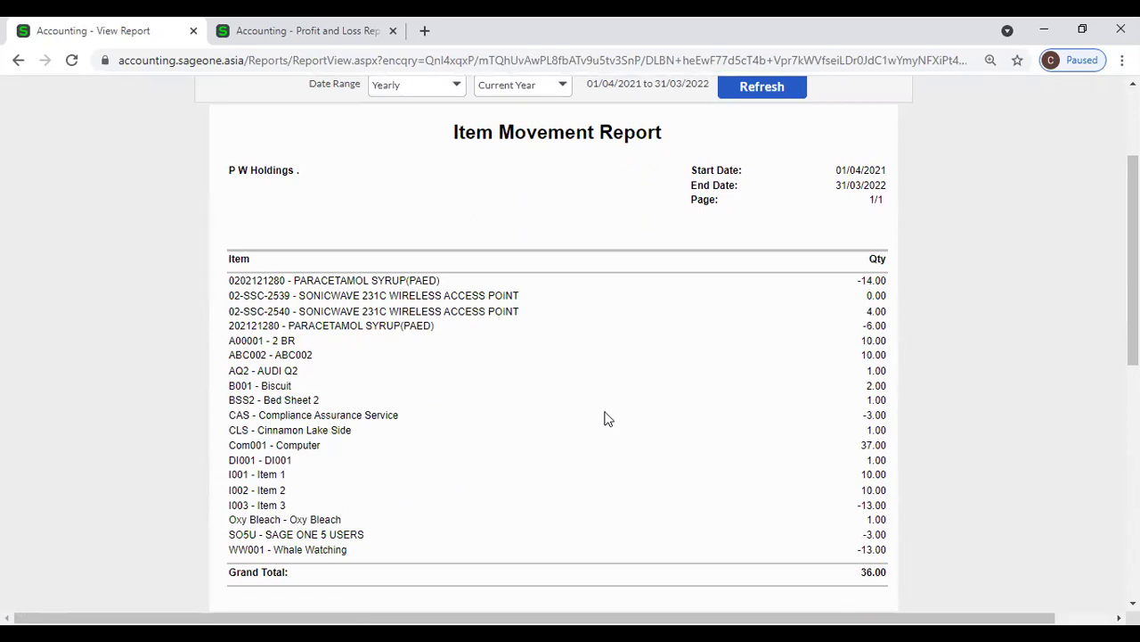
# - Open the filter options for the Item Valuation report
pyautogui.scroll(2, 606, 418)
pyautogui.click(333, 133)
pyautogui.moveTo(325, 223)
pyautogui.moveTo(319, 273)
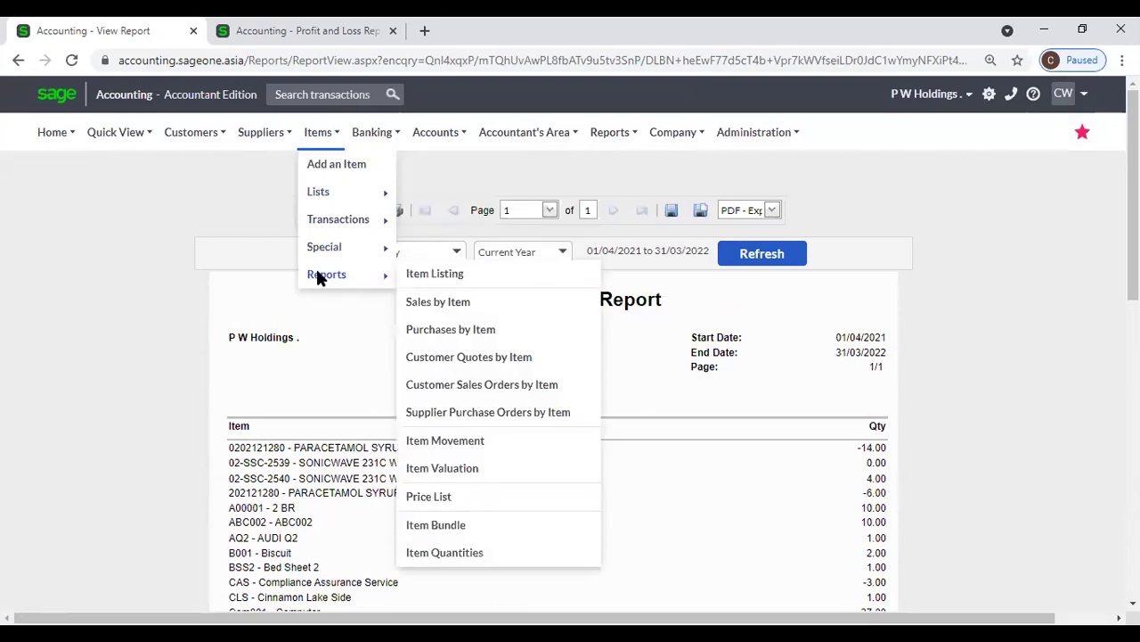
pyautogui.click(481, 470)
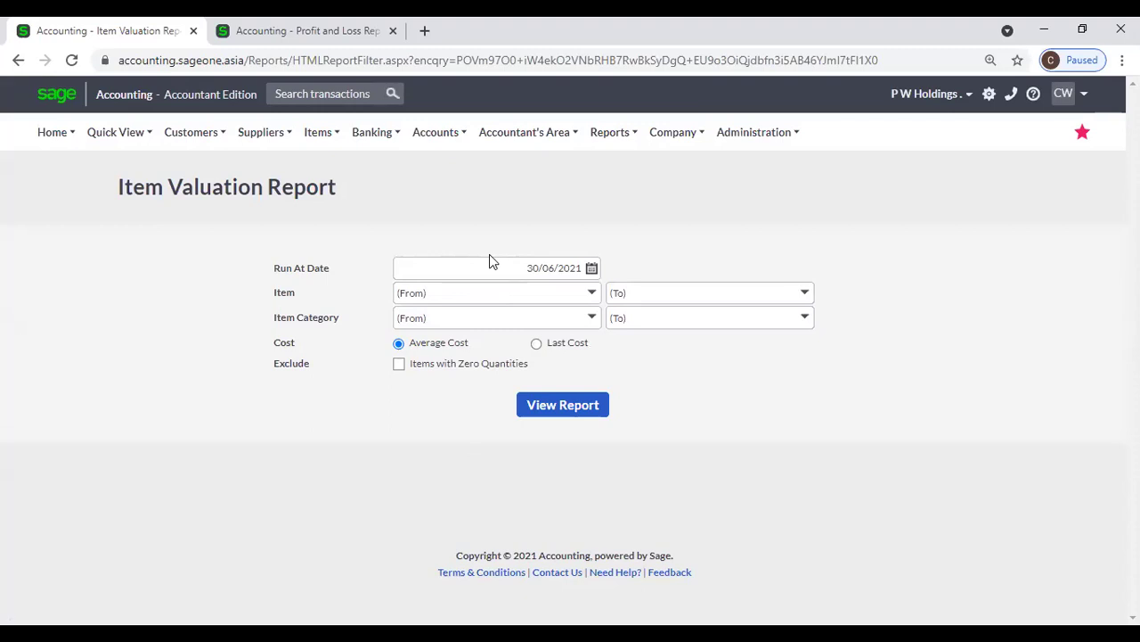
# - Run the Item Valuation report at 30/06/2021 for all items and categories, valued at Average Cost
pyautogui.click(316, 134)
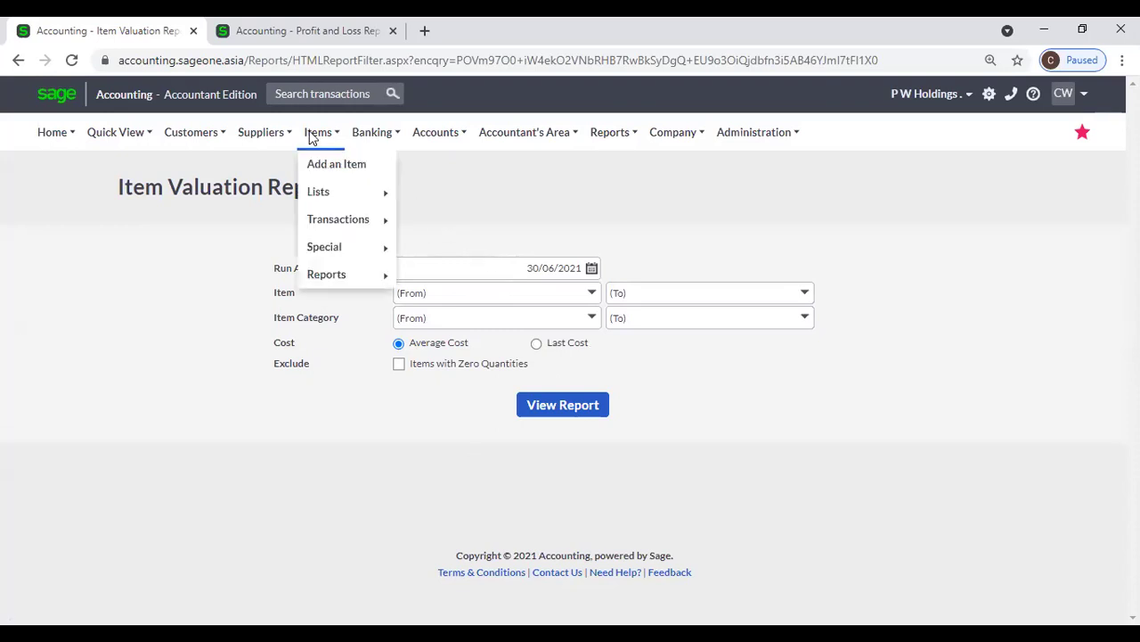
pyautogui.moveTo(330, 278)
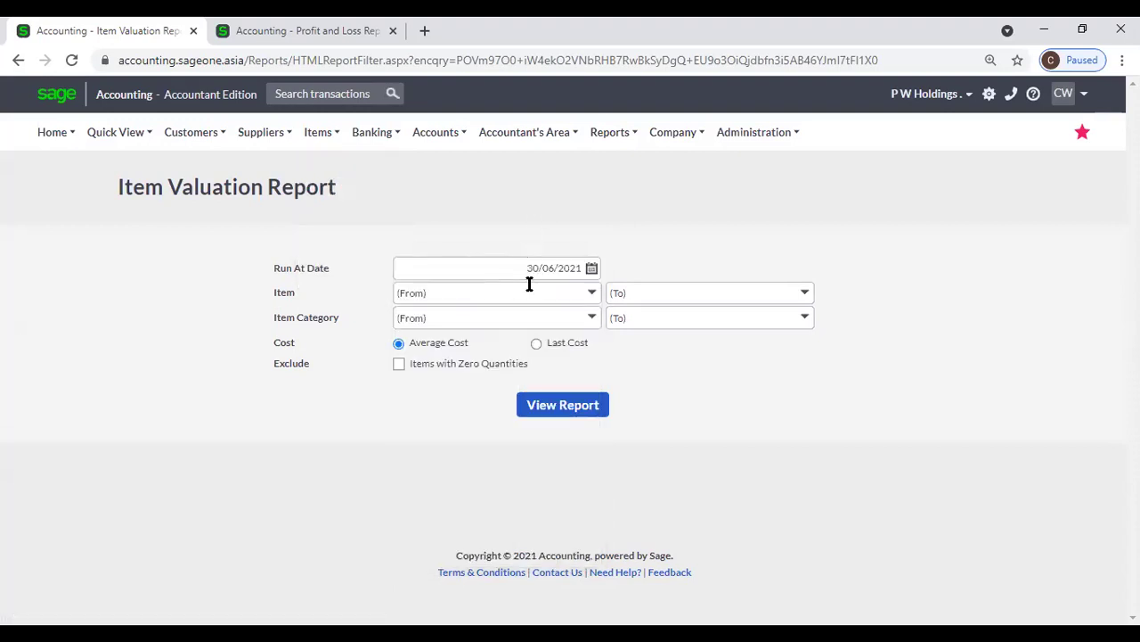
pyautogui.click(593, 293)
pyautogui.click(661, 241)
pyautogui.click(593, 319)
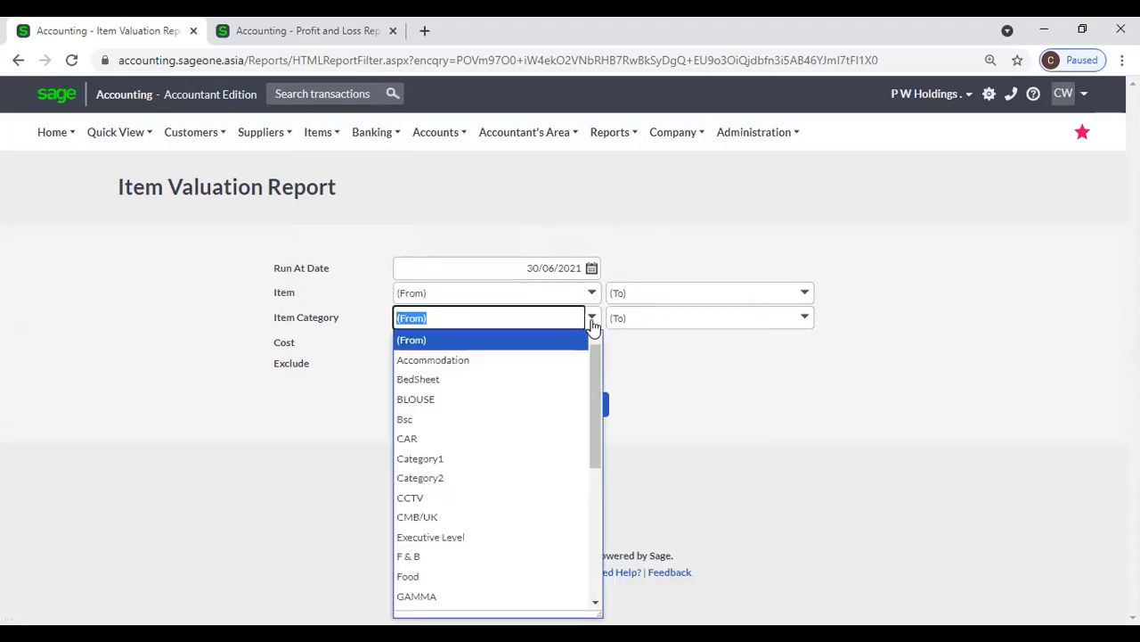
pyautogui.click(661, 234)
pyautogui.click(591, 403)
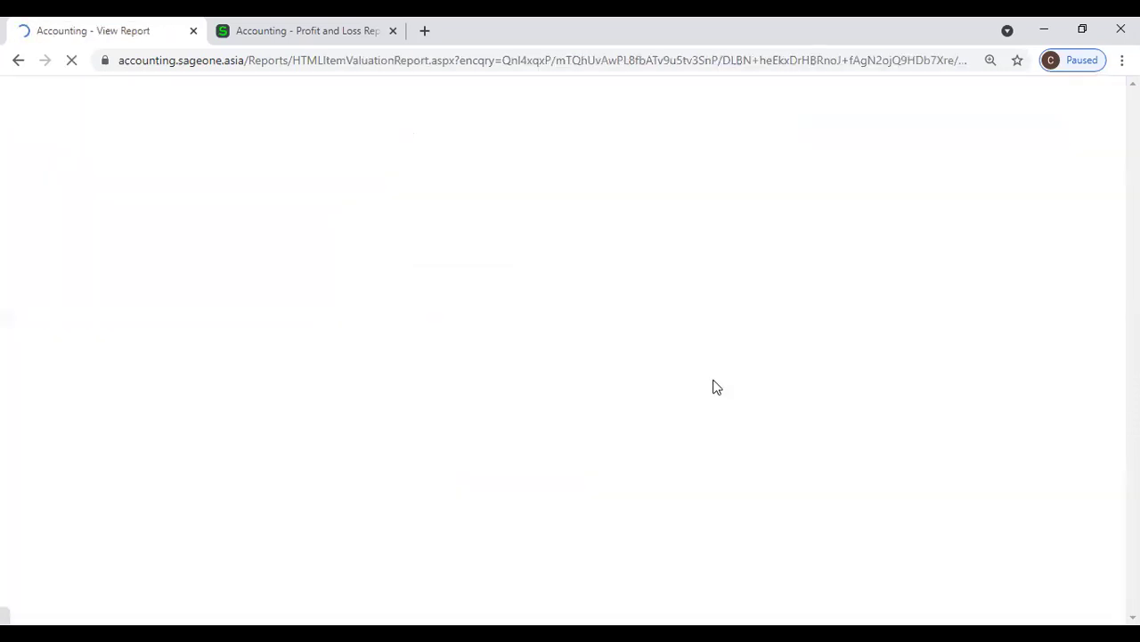
# - Review the on-hand quantities, costs, values and grand total in the average-cost Item Valuation Report
pyautogui.scroll(-2, 703, 313)
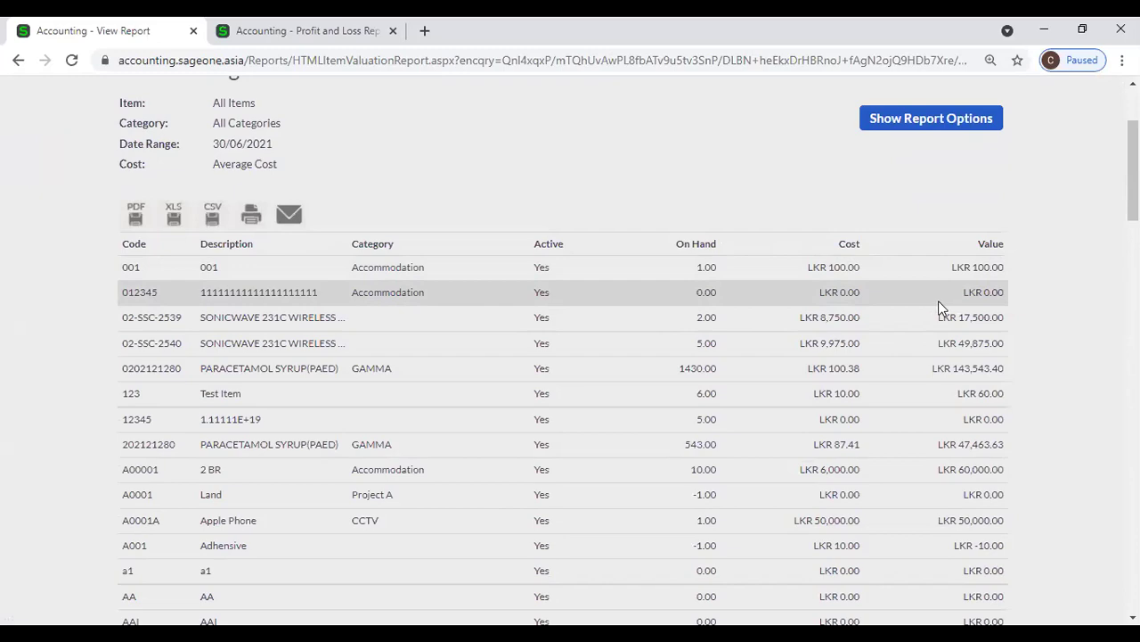
pyautogui.scroll(-10, 936, 299)
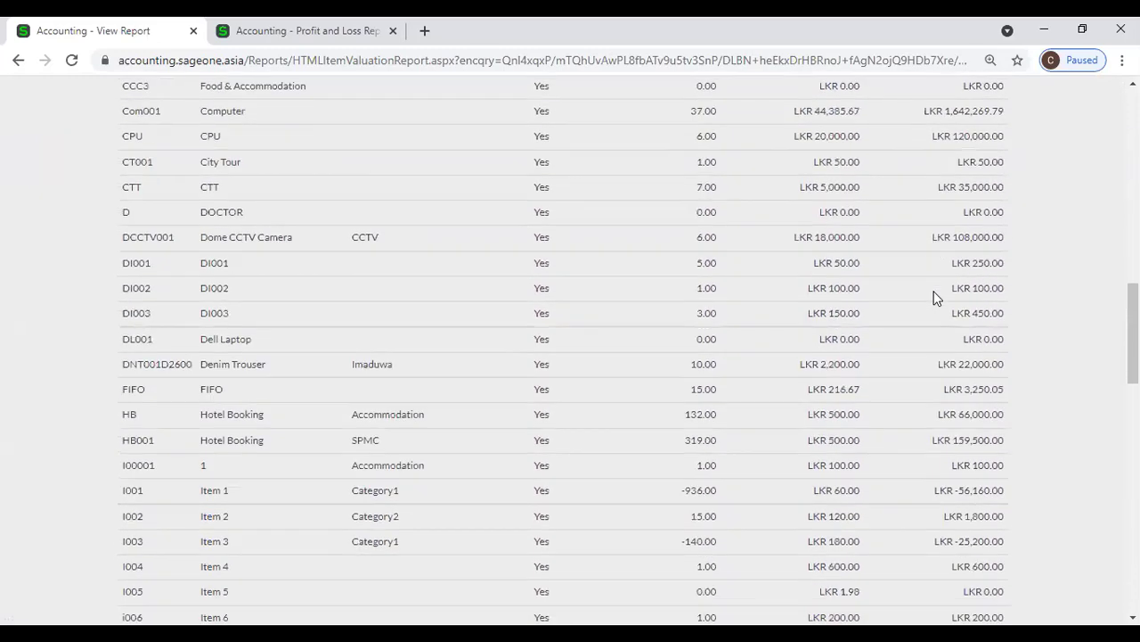
pyautogui.scroll(-11, 934, 299)
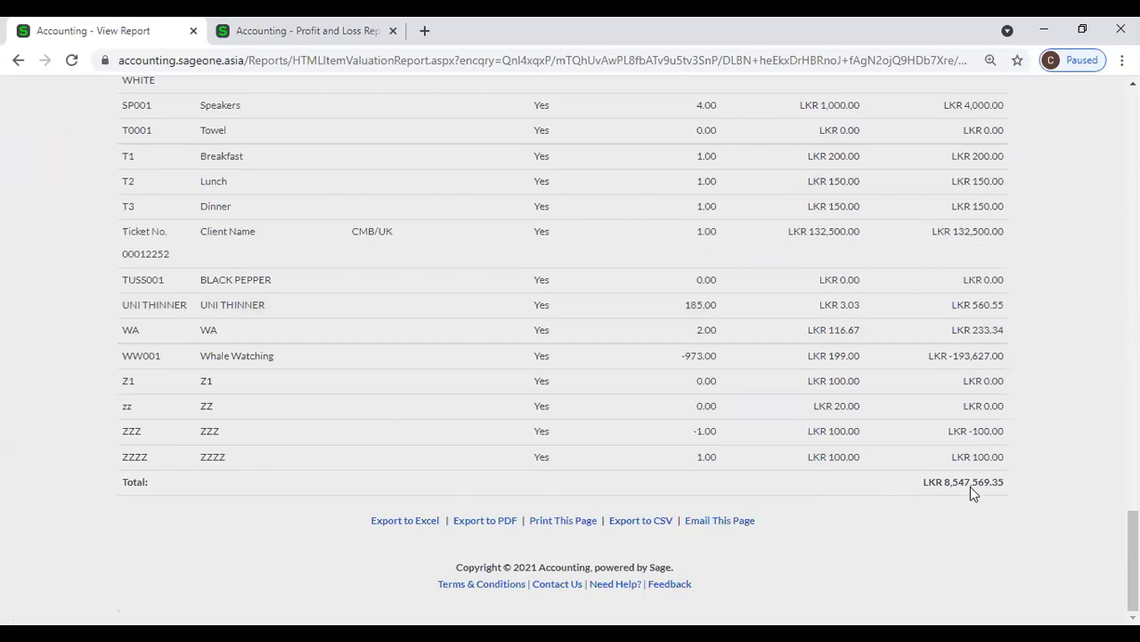
pyautogui.scroll(8, 959, 439)
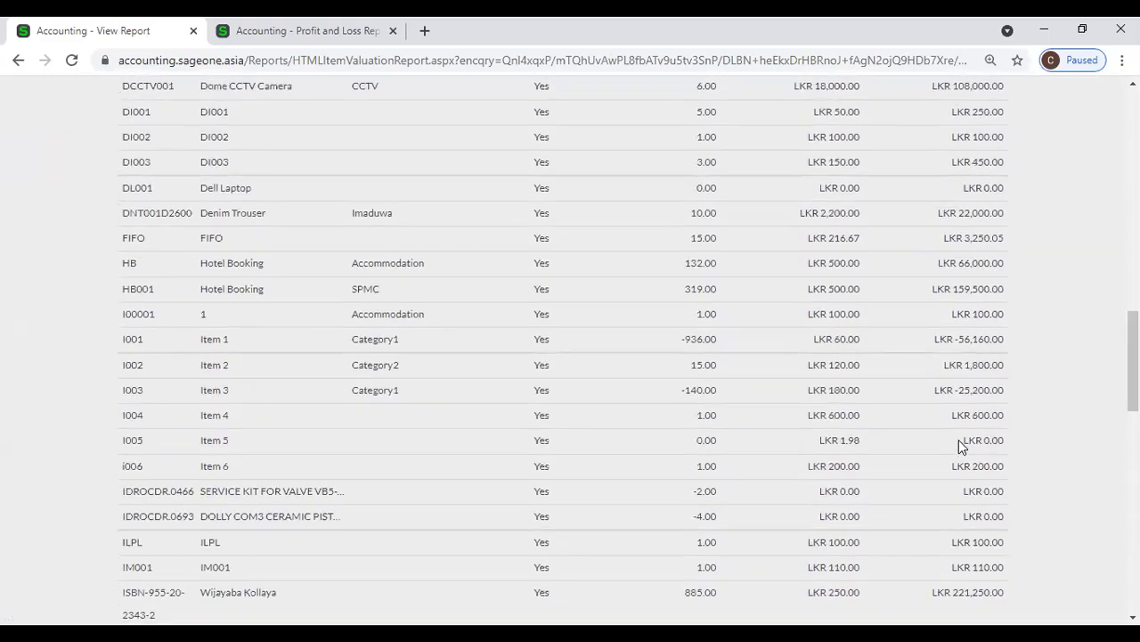
pyautogui.scroll(10, 959, 439)
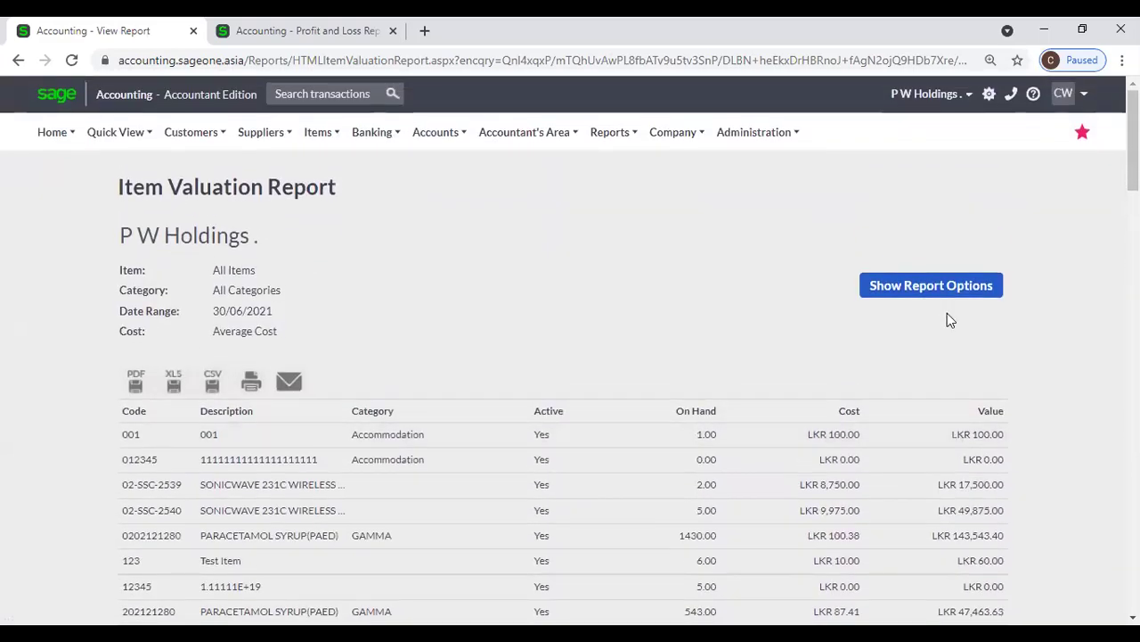
# - Rerun the Item Valuation report with the cost basis set to Last Cost
pyautogui.click(937, 293)
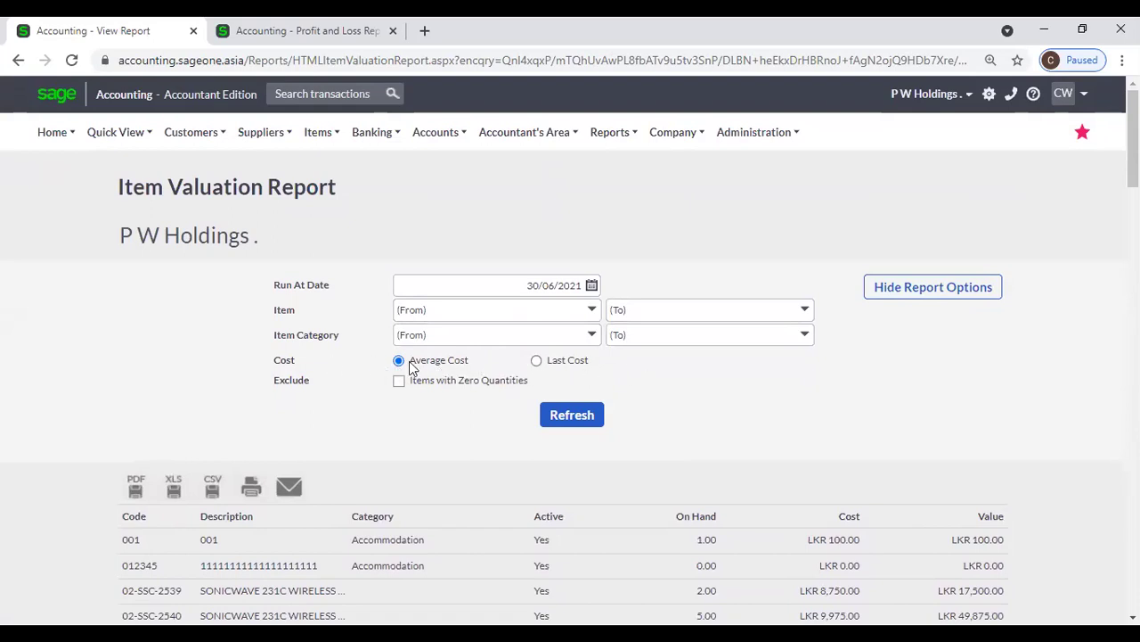
pyautogui.scroll(-3, 807, 374)
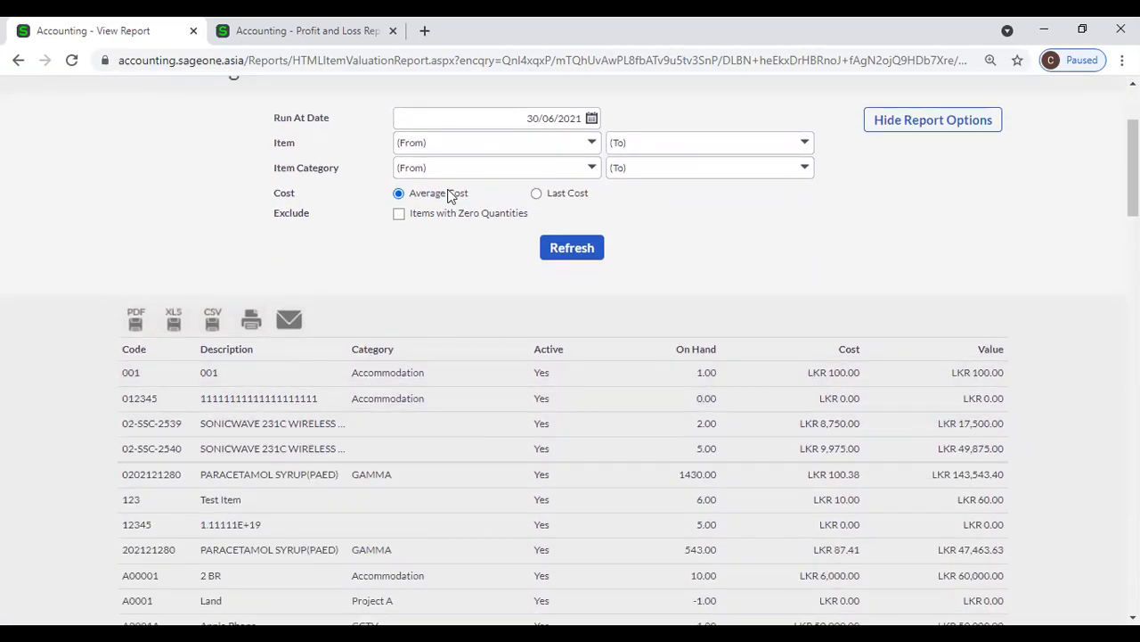
pyautogui.click(536, 194)
pyautogui.click(565, 249)
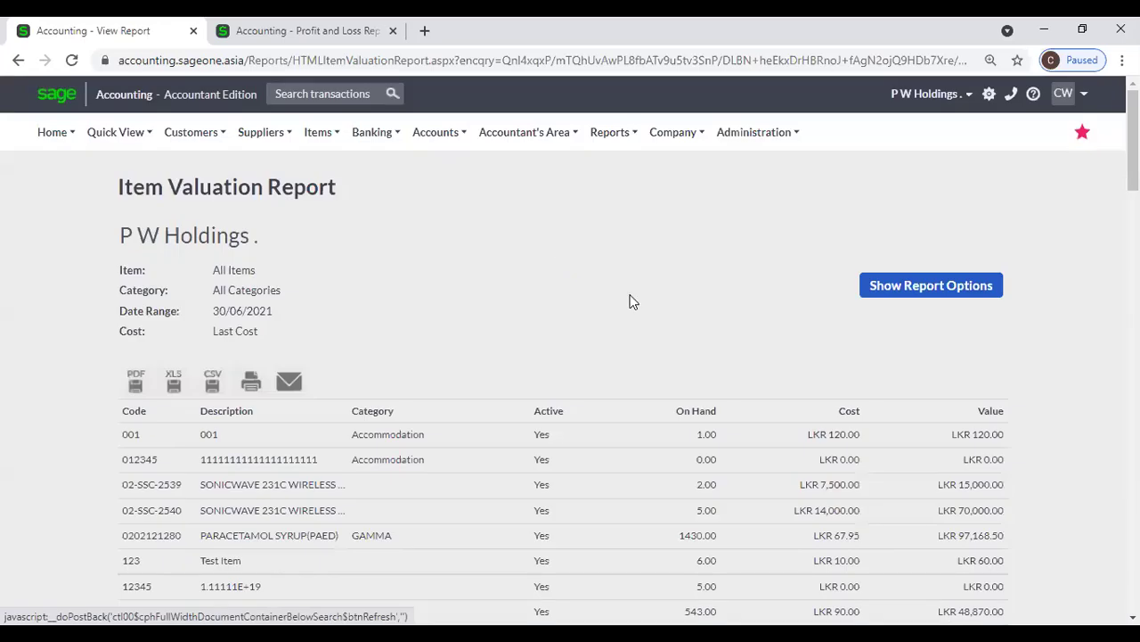
# - Duplicate the Last Cost report in a second browser tab and rerun the original tab's report on Average Cost
pyautogui.rightClick(125, 30)
pyautogui.click(164, 150)
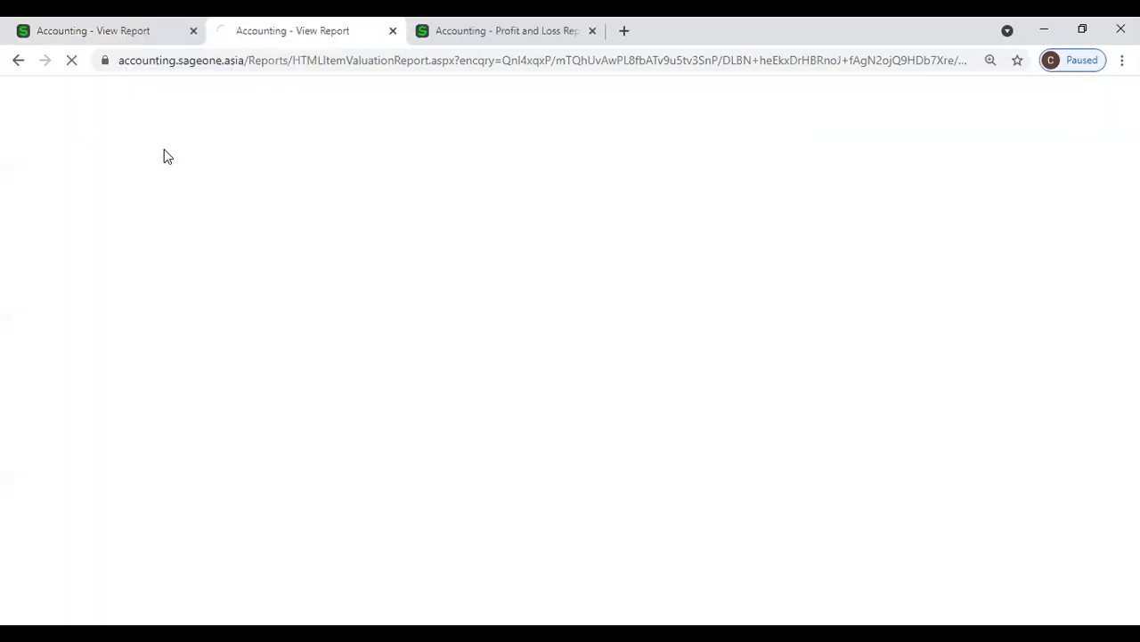
pyautogui.click(127, 32)
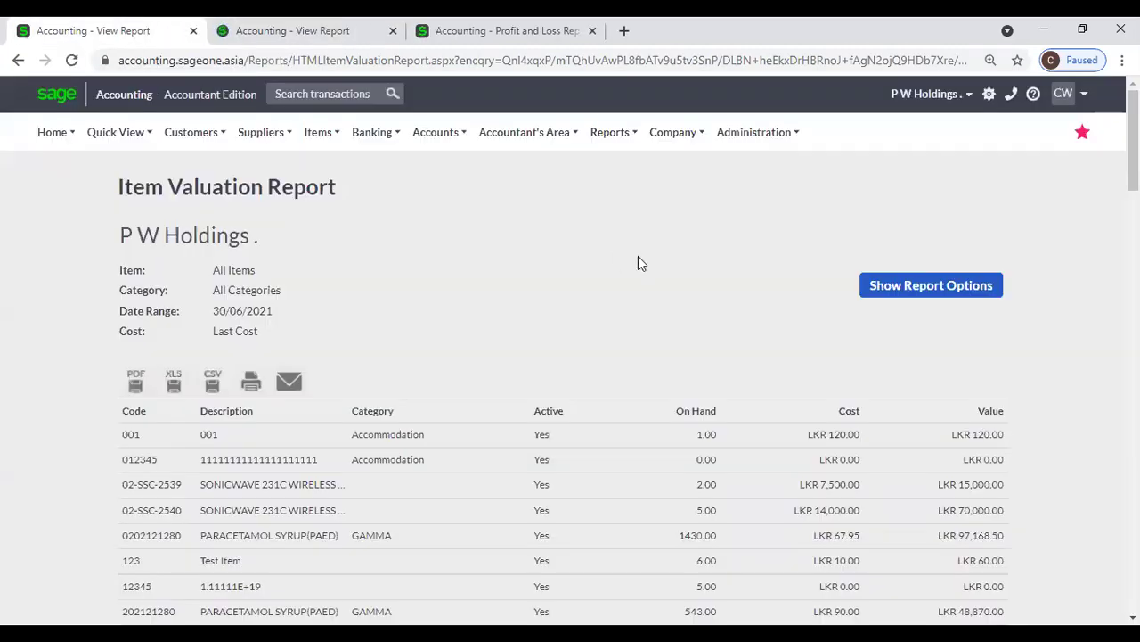
pyautogui.click(875, 289)
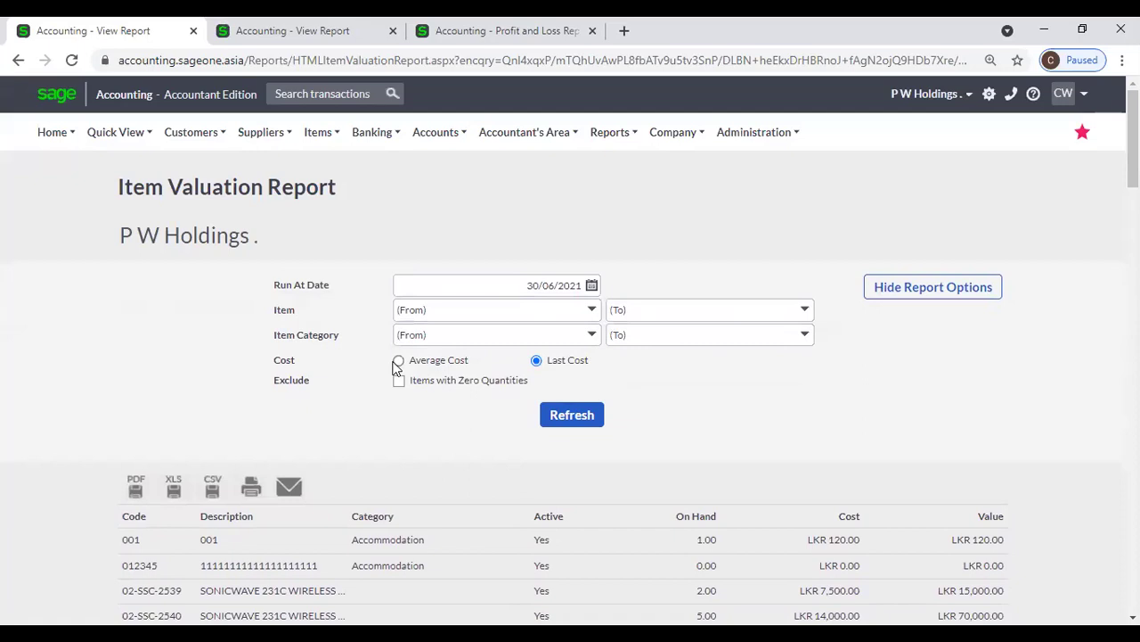
pyautogui.click(398, 360)
pyautogui.click(588, 421)
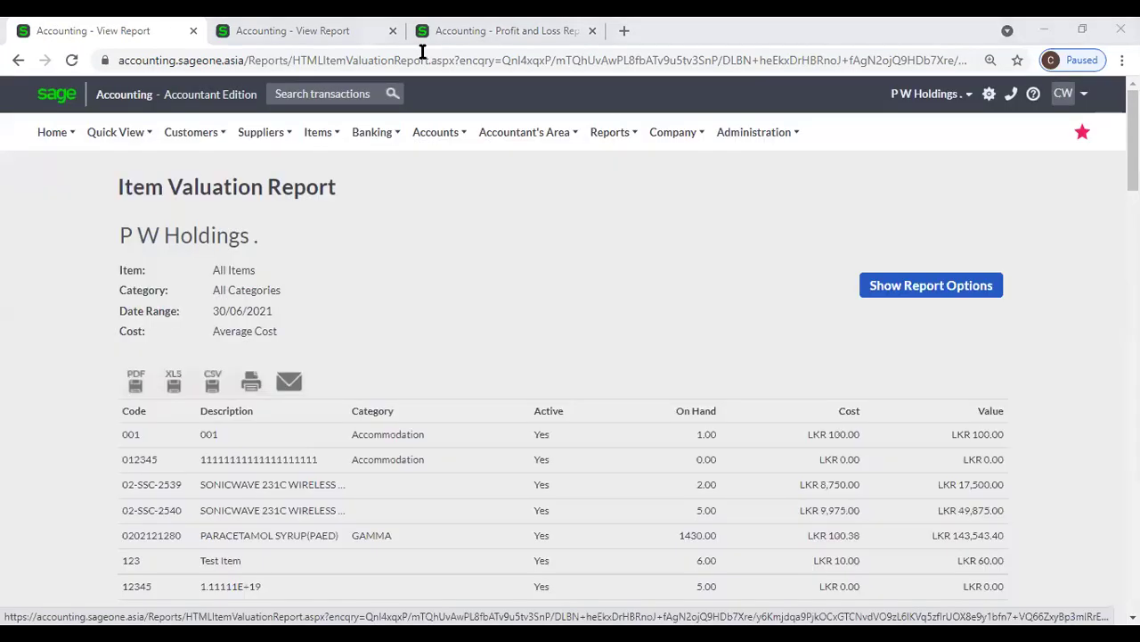
# - Open the List of Items in the Profit and Loss browser tab to check each item's average and last cost
pyautogui.click(463, 31)
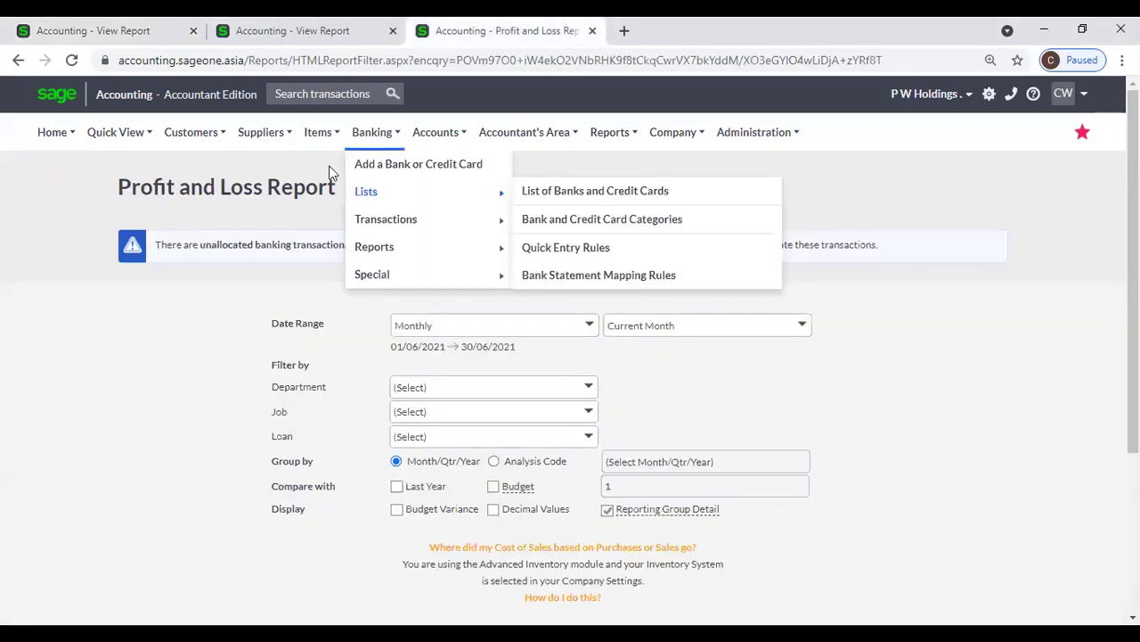
pyautogui.moveTo(317, 134)
pyautogui.moveTo(330, 214)
pyautogui.moveTo(329, 192)
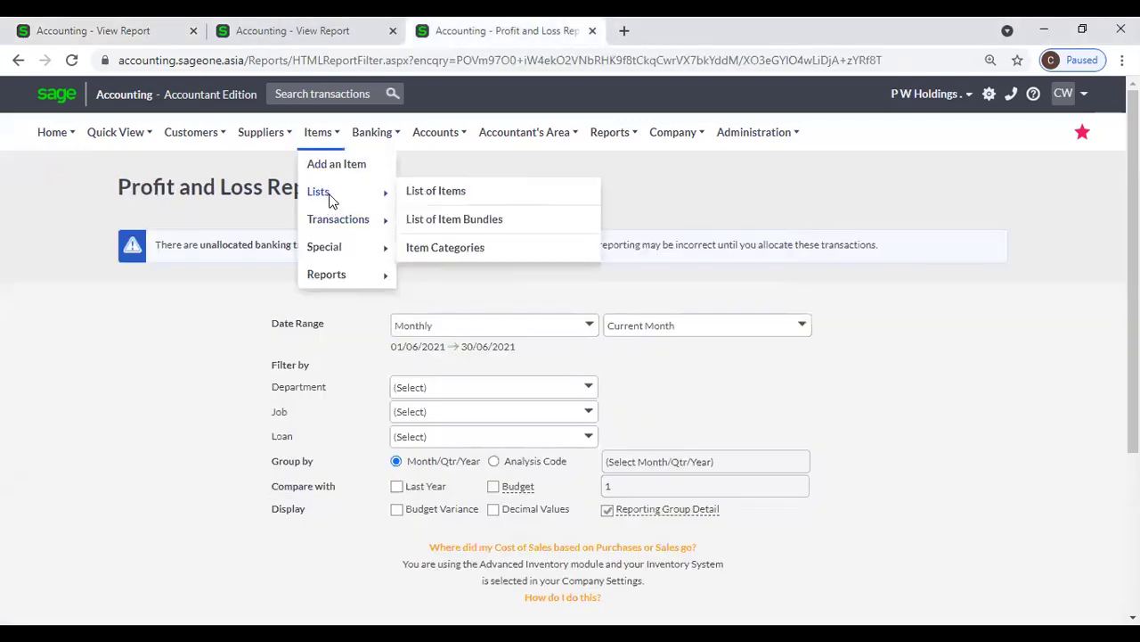
pyautogui.click(429, 200)
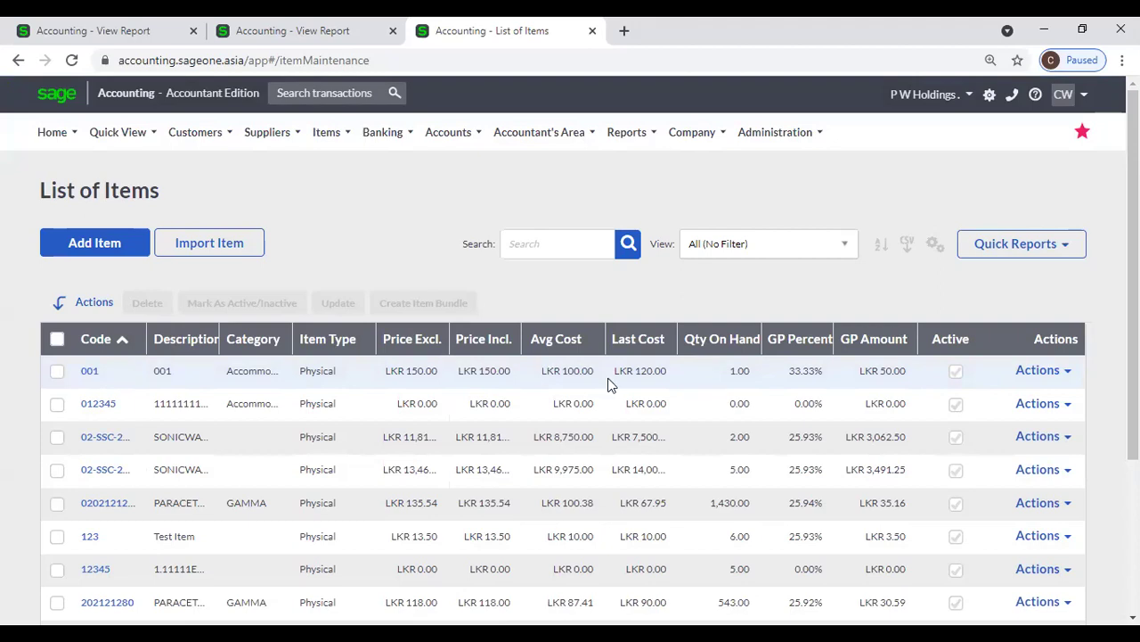
# - Compare item costs and values in the Average Cost valuation report with those in the Last Cost report
pyautogui.click(110, 29)
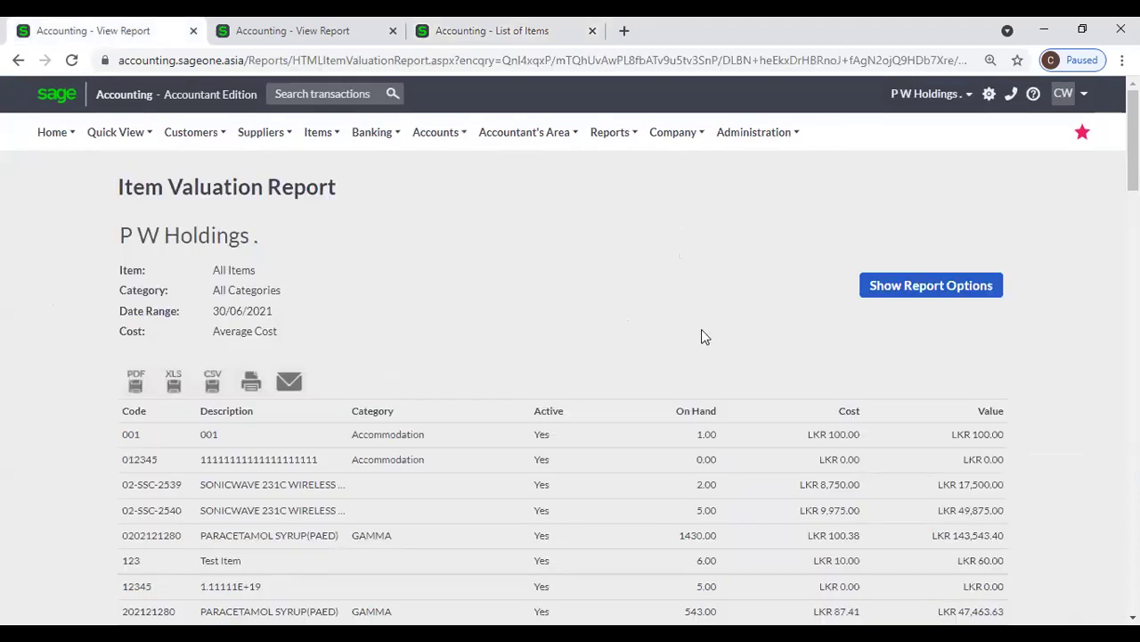
pyautogui.click(946, 286)
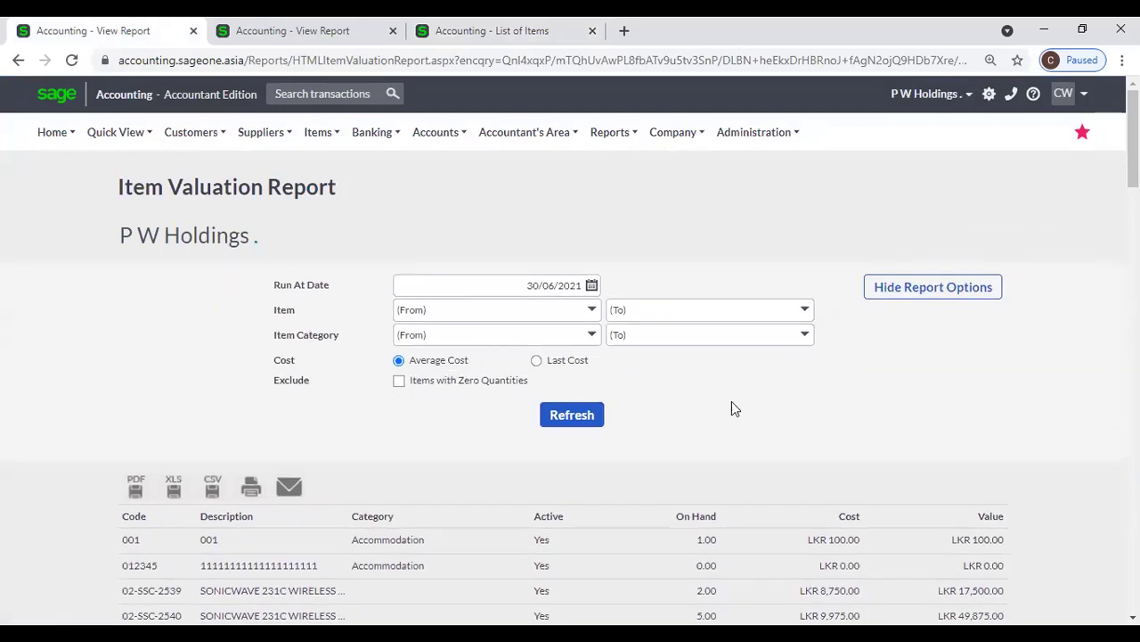
pyautogui.scroll(-1, 738, 412)
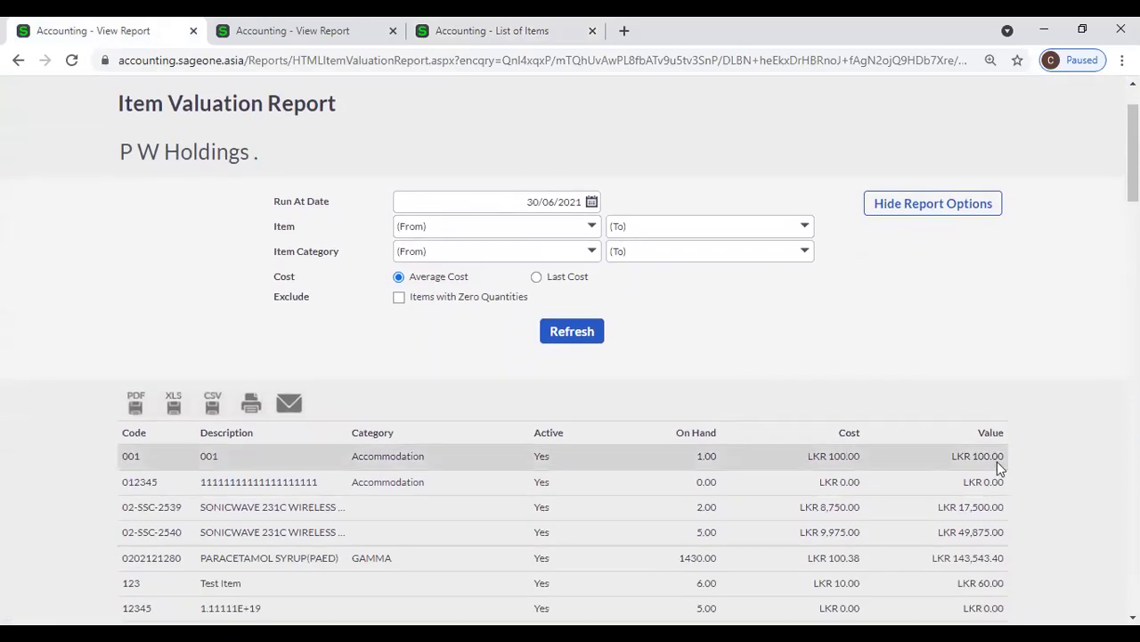
pyautogui.click(396, 46)
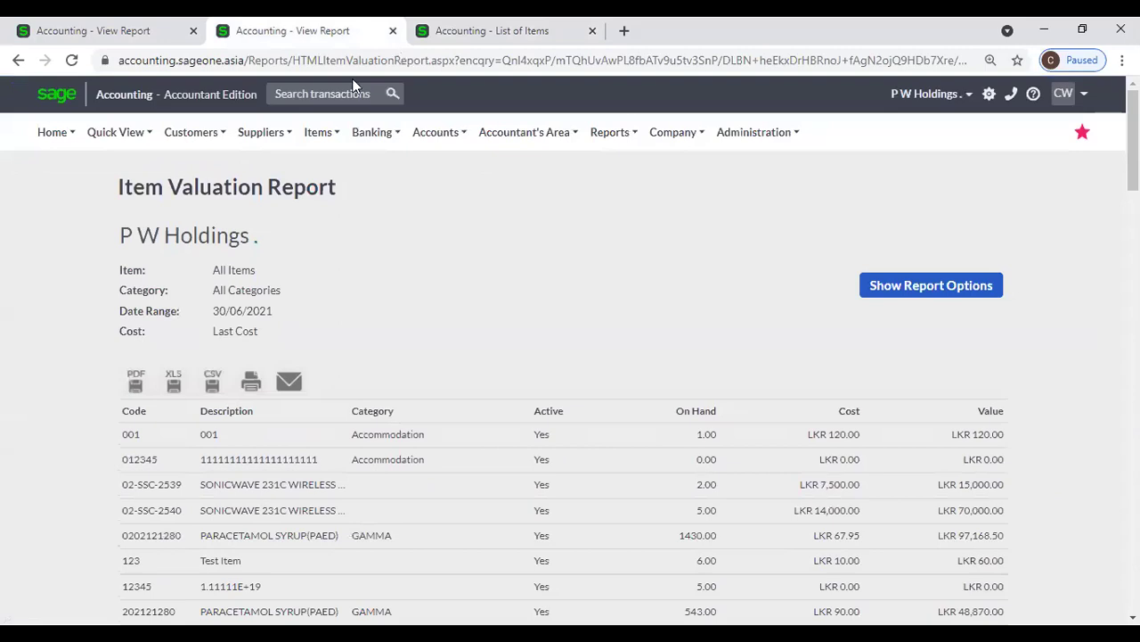
# - Rerun the Last Cost valuation report with items with zero quantities excluded
pyautogui.click(926, 285)
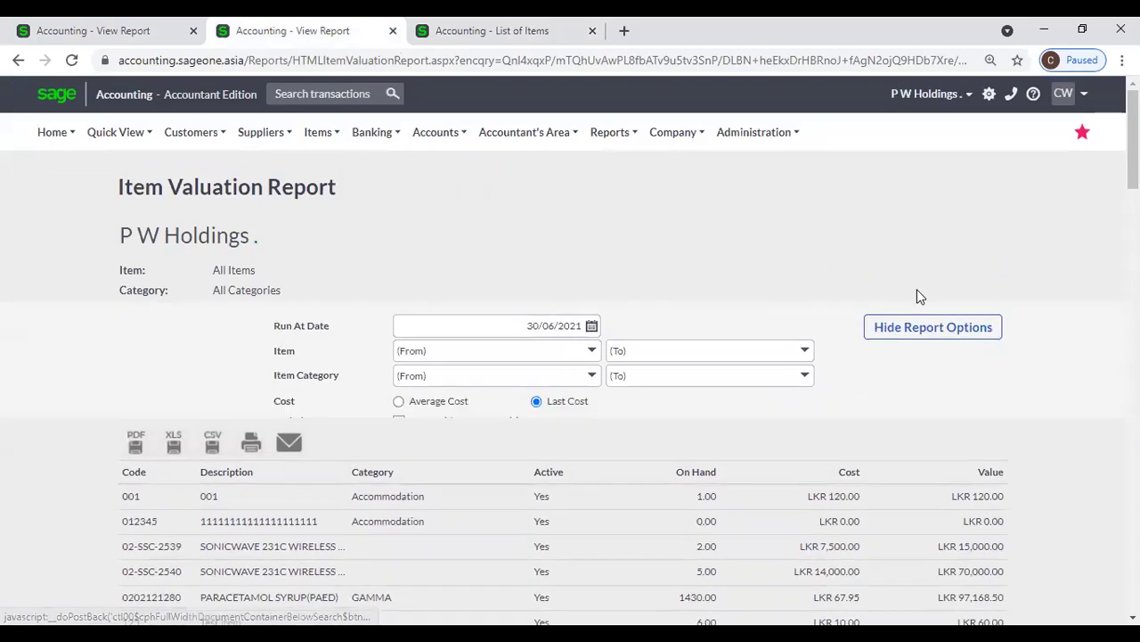
pyautogui.scroll(-2, 784, 428)
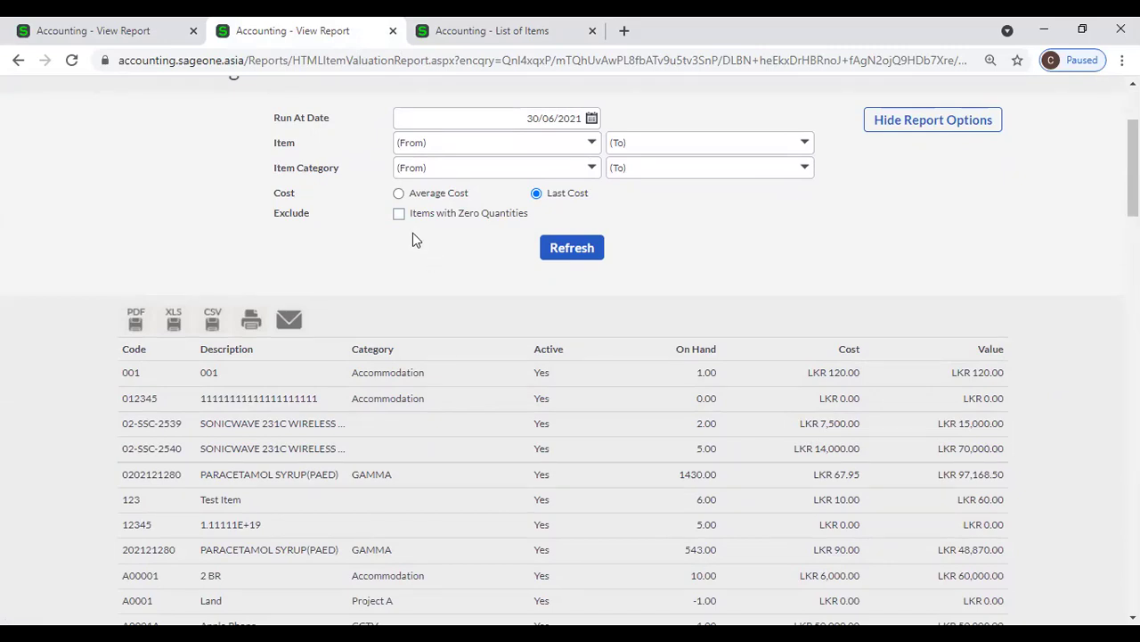
pyautogui.click(400, 214)
pyautogui.click(567, 248)
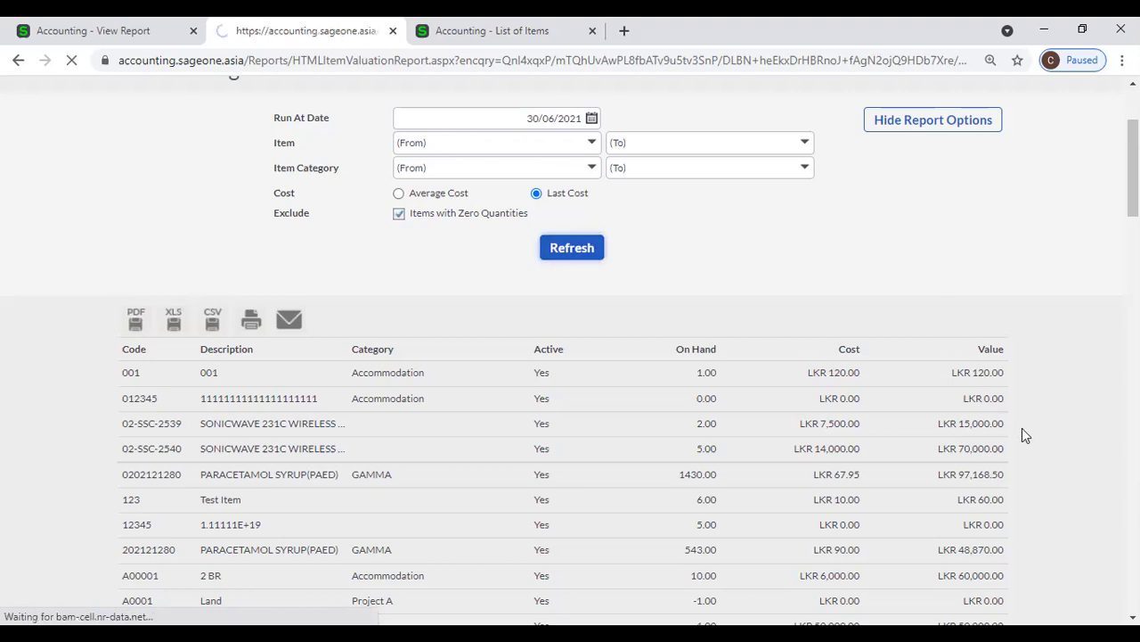
pyautogui.scroll(-2, 992, 396)
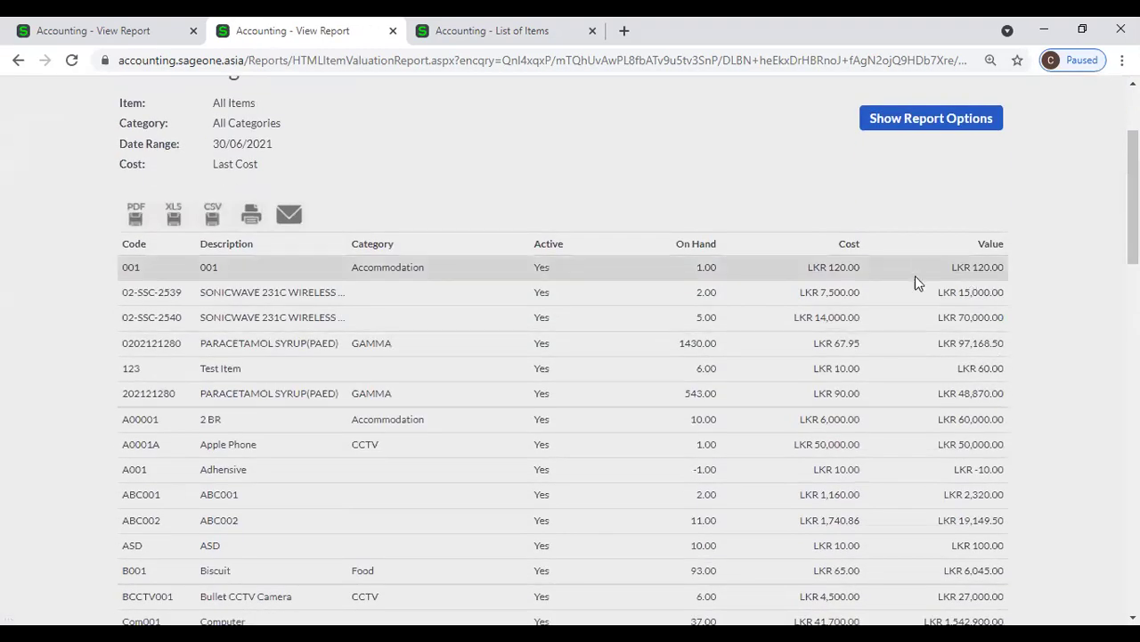
# - Remove the zero-quantity exclusion and refresh the Last Cost valuation report
pyautogui.click(950, 125)
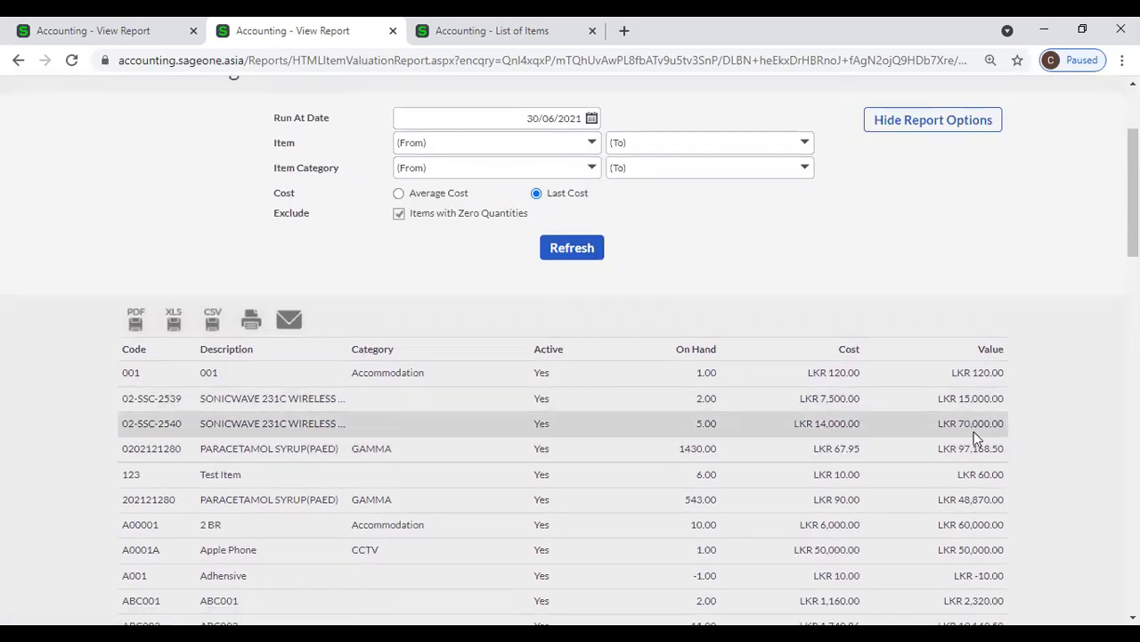
pyautogui.click(398, 214)
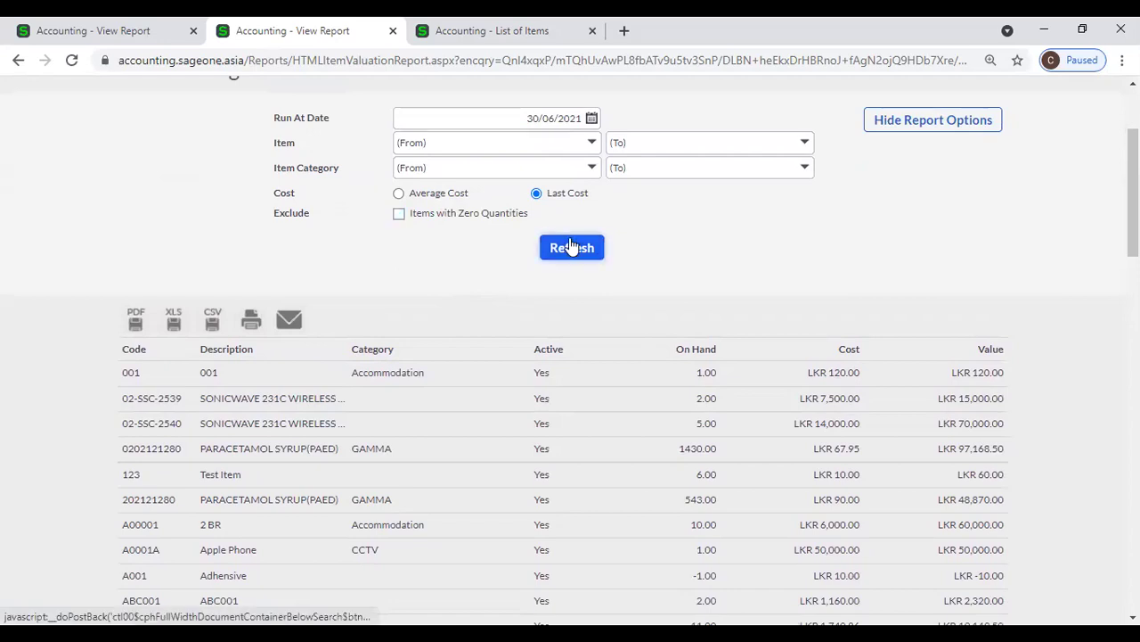
pyautogui.click(572, 248)
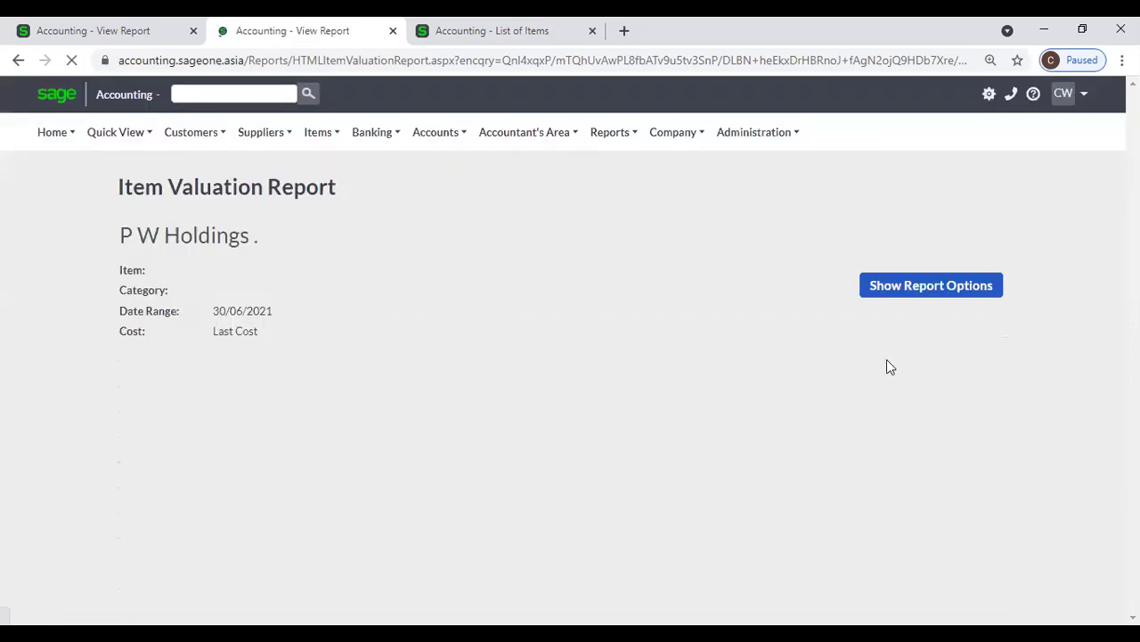
# - Review the zero-quantity items, item values and grand total in the Last Cost Item Valuation Report
pyautogui.scroll(-3, 894, 366)
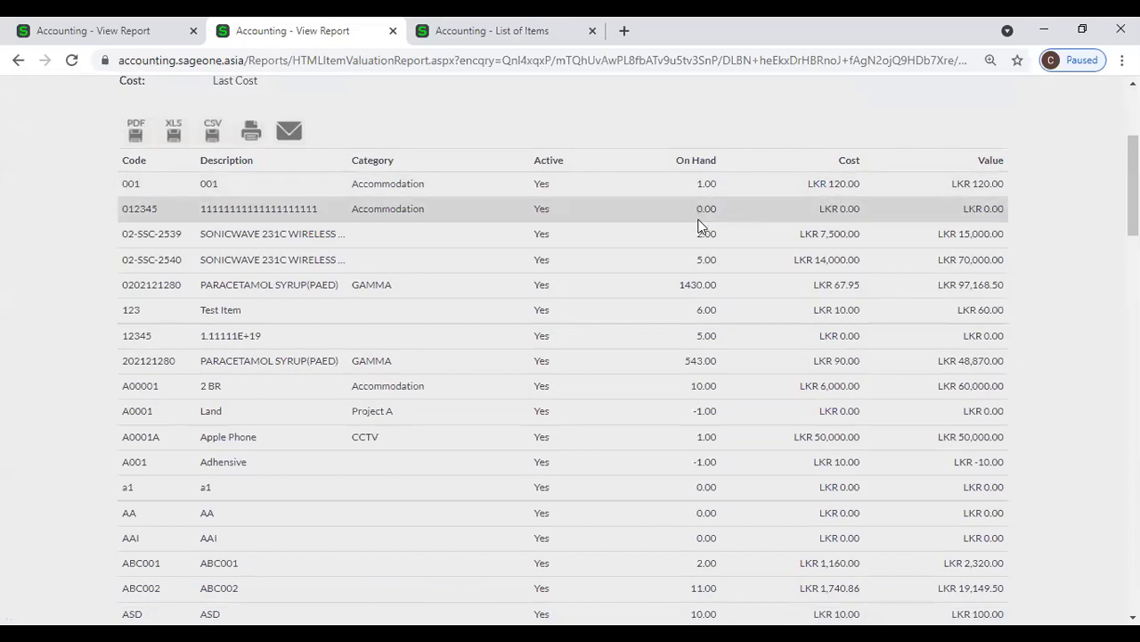
pyautogui.scroll(1, 958, 200)
pyautogui.scroll(1, 958, 200)
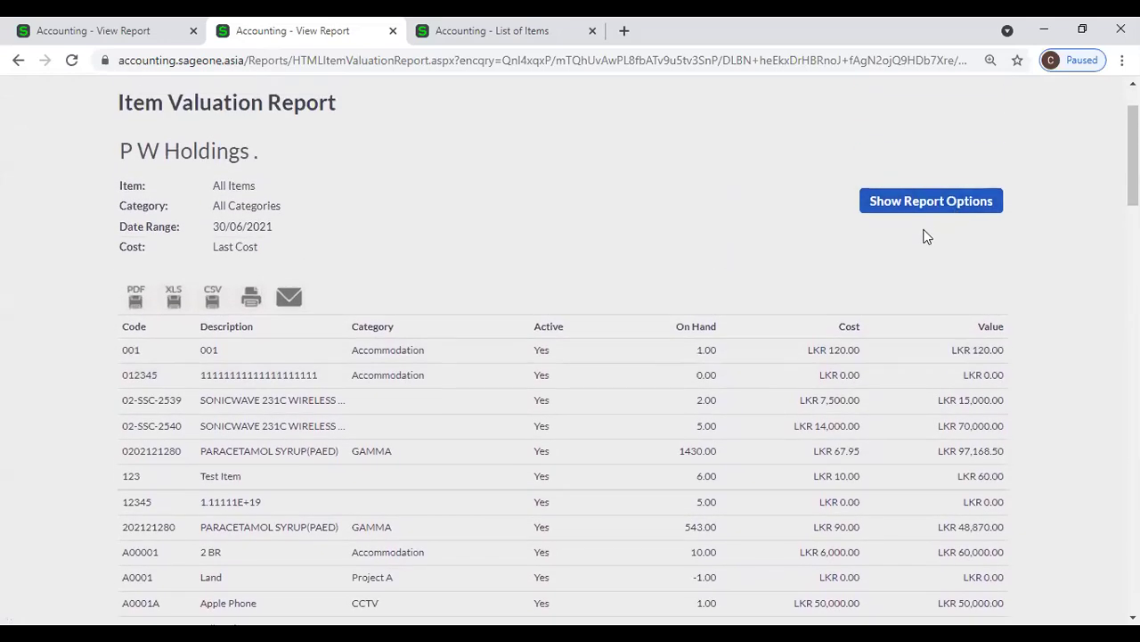
pyautogui.scroll(-3, 924, 237)
pyautogui.scroll(-6, 923, 237)
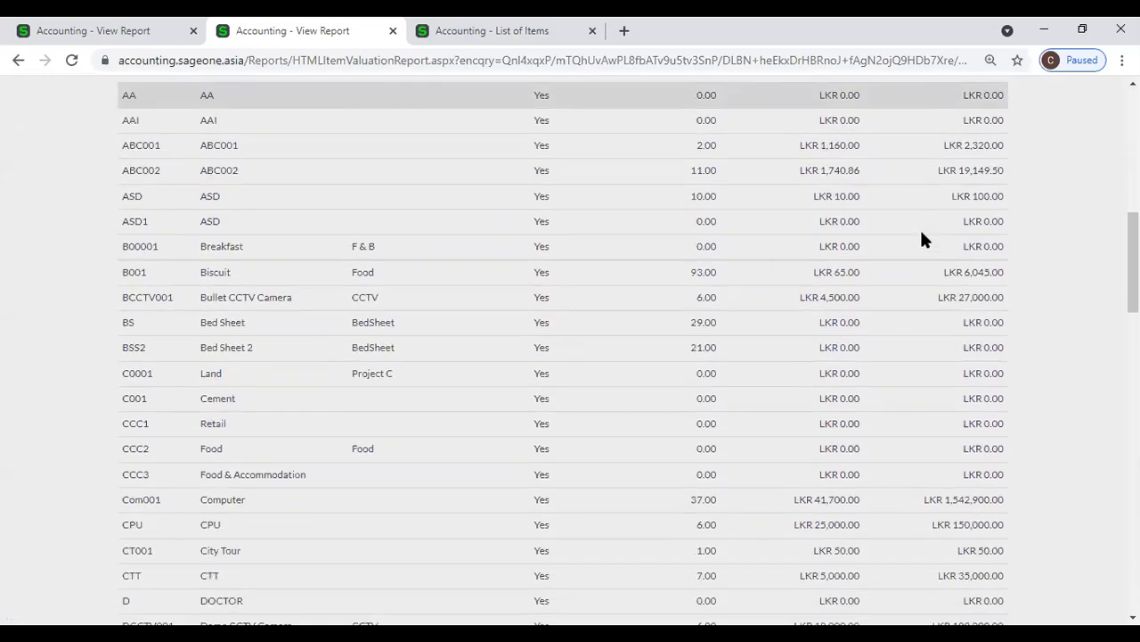
pyautogui.scroll(-8, 931, 298)
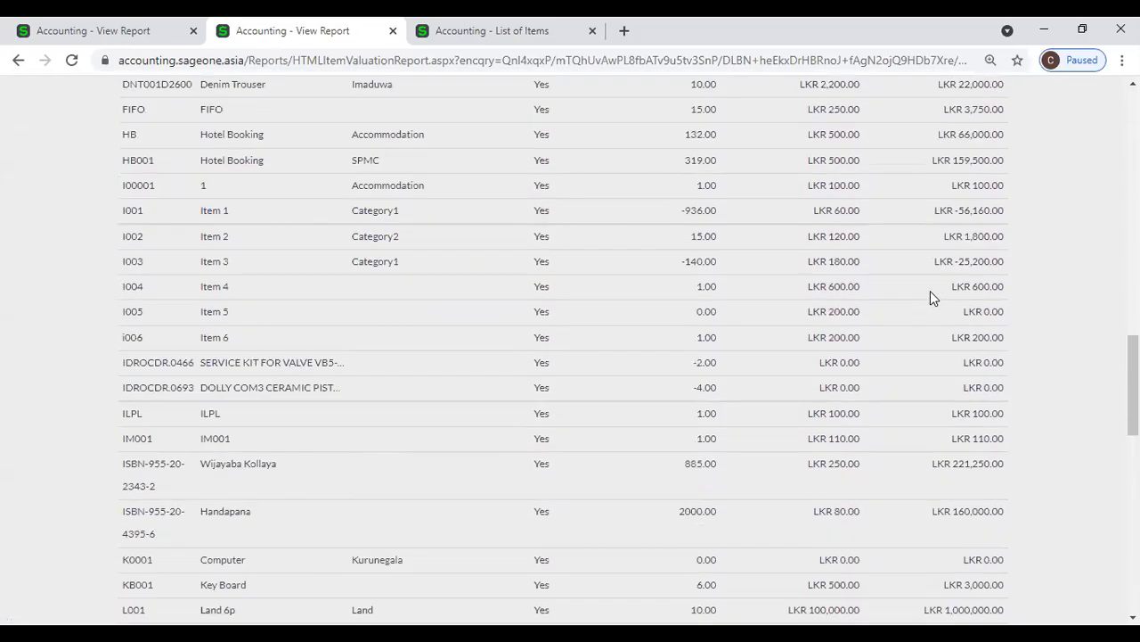
pyautogui.scroll(-10, 930, 292)
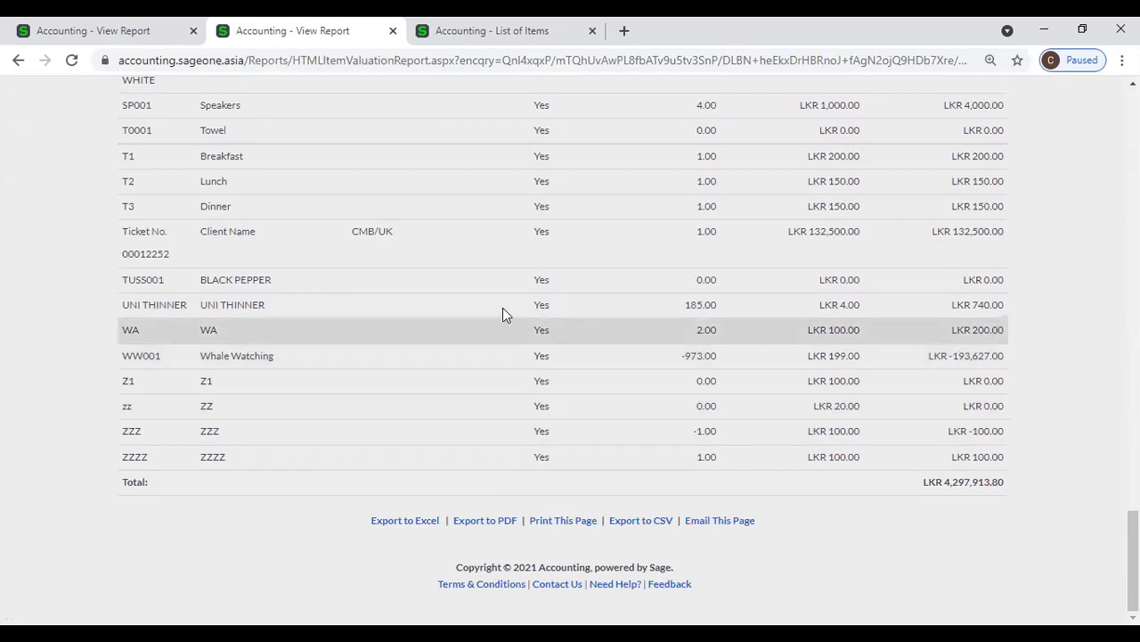
# - Open the company settings for P W Holdings in place of the Average Cost valuation report
pyautogui.scroll(4, 503, 308)
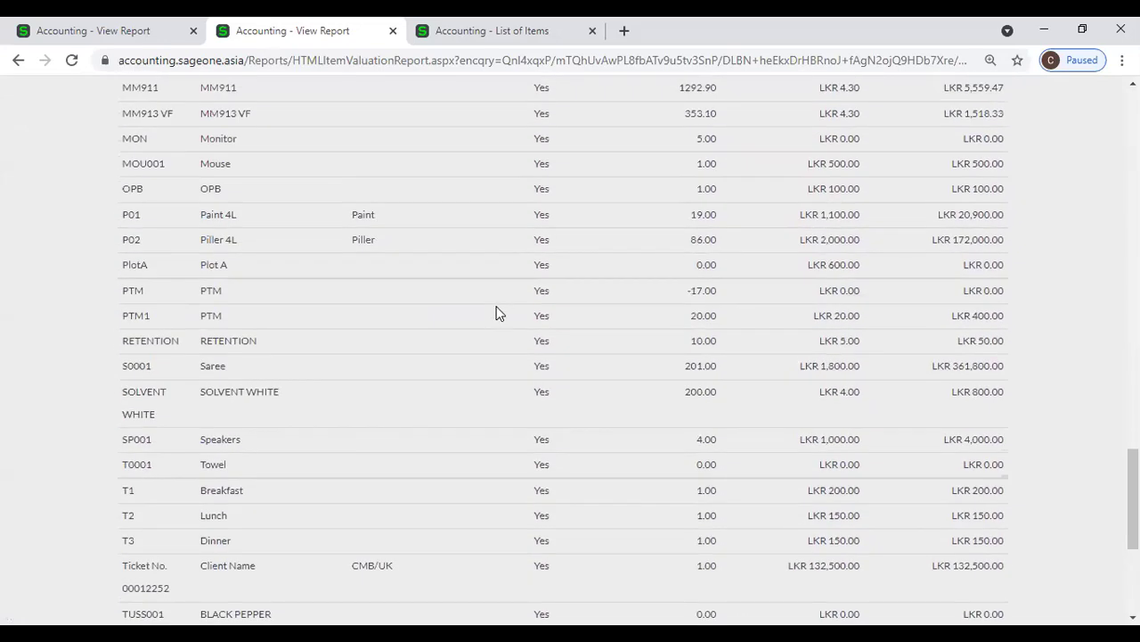
pyautogui.click(412, 38)
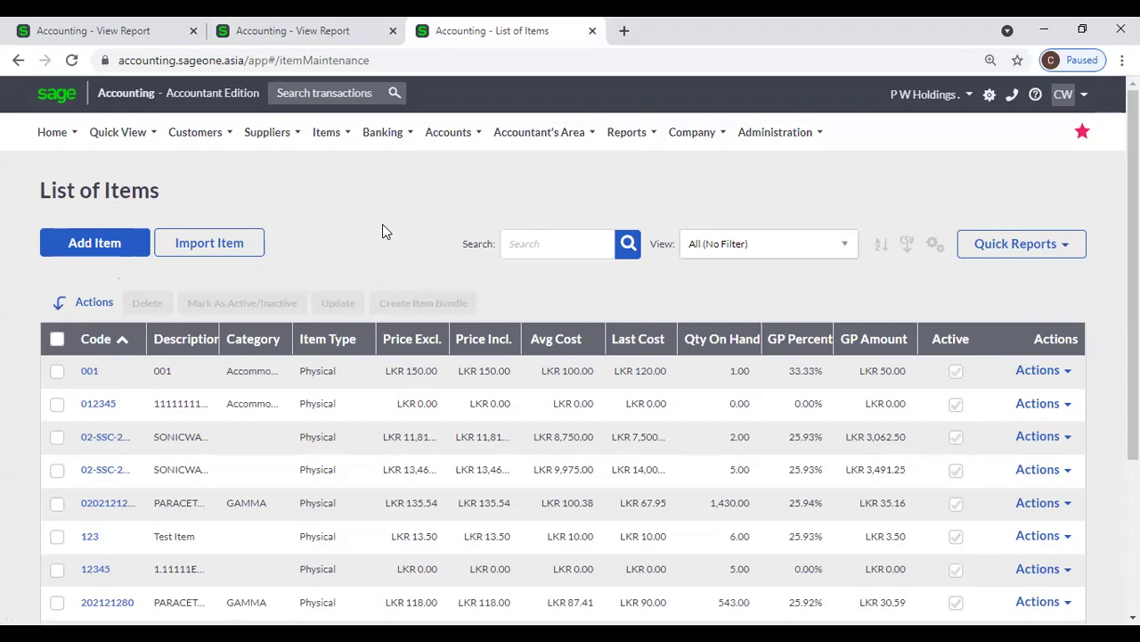
pyautogui.hotkey('ctrl', 'pageup')
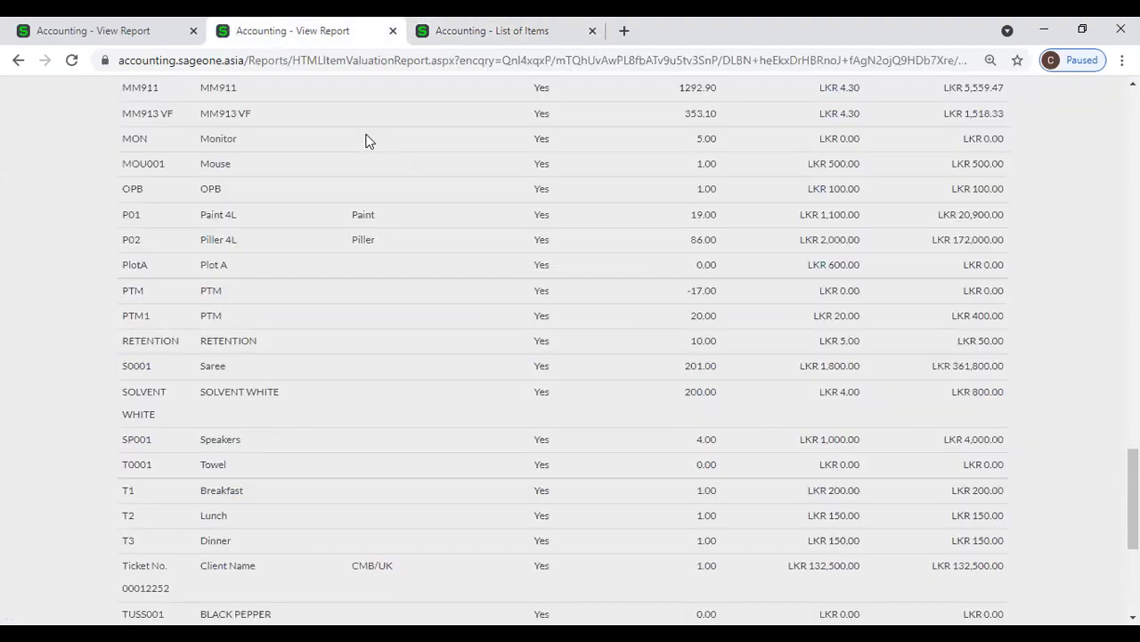
pyautogui.click(150, 27)
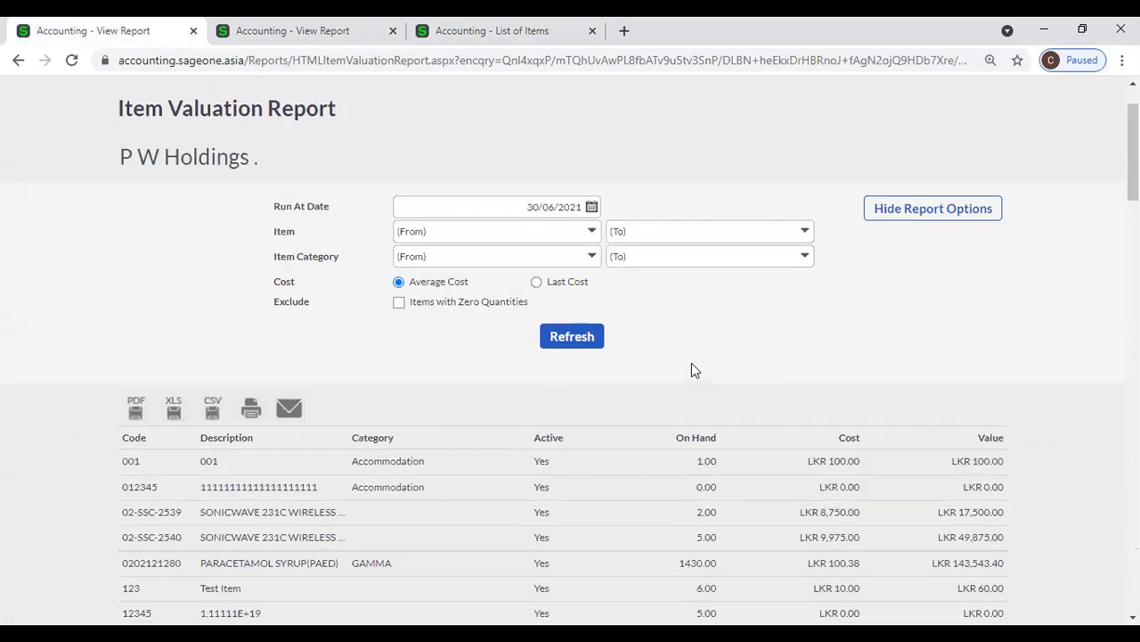
pyautogui.scroll(1, 691, 370)
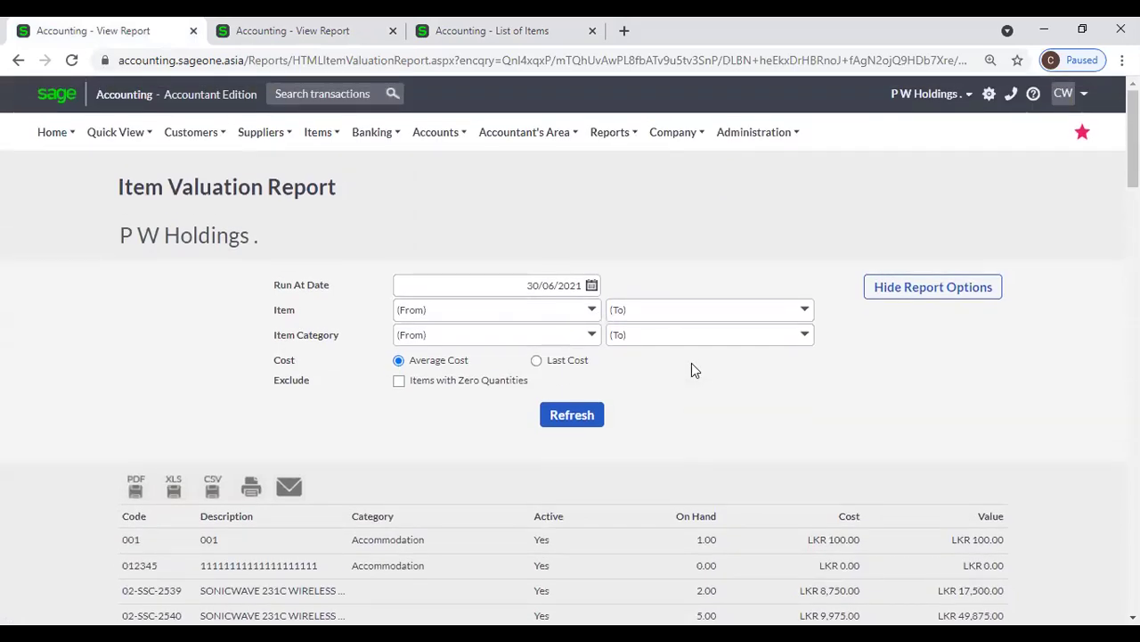
pyautogui.click(670, 136)
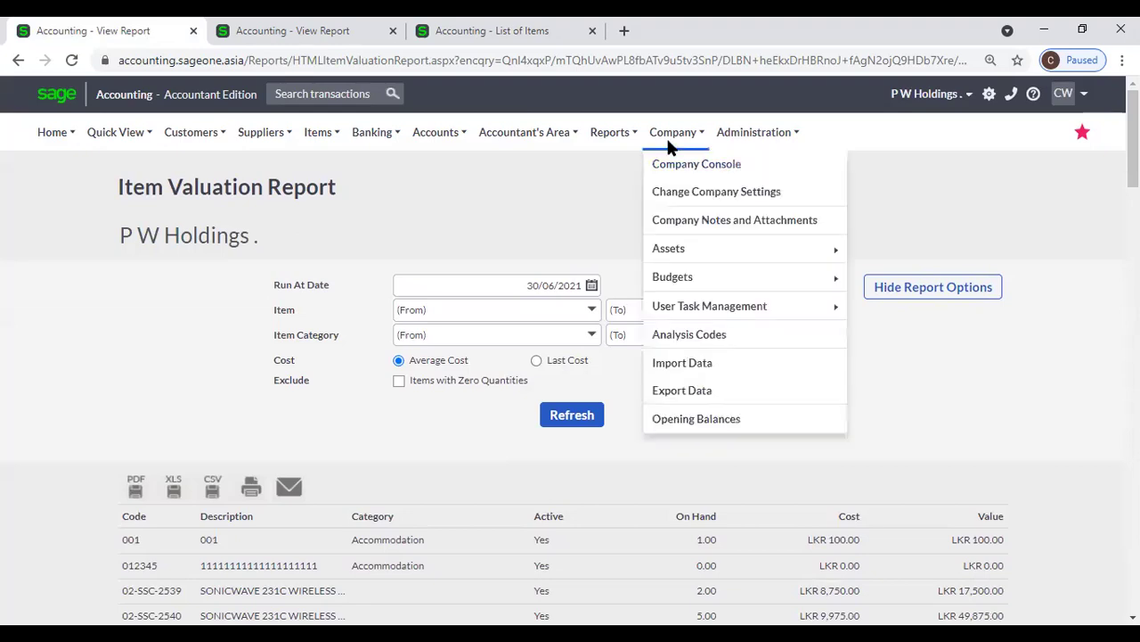
pyautogui.click(690, 194)
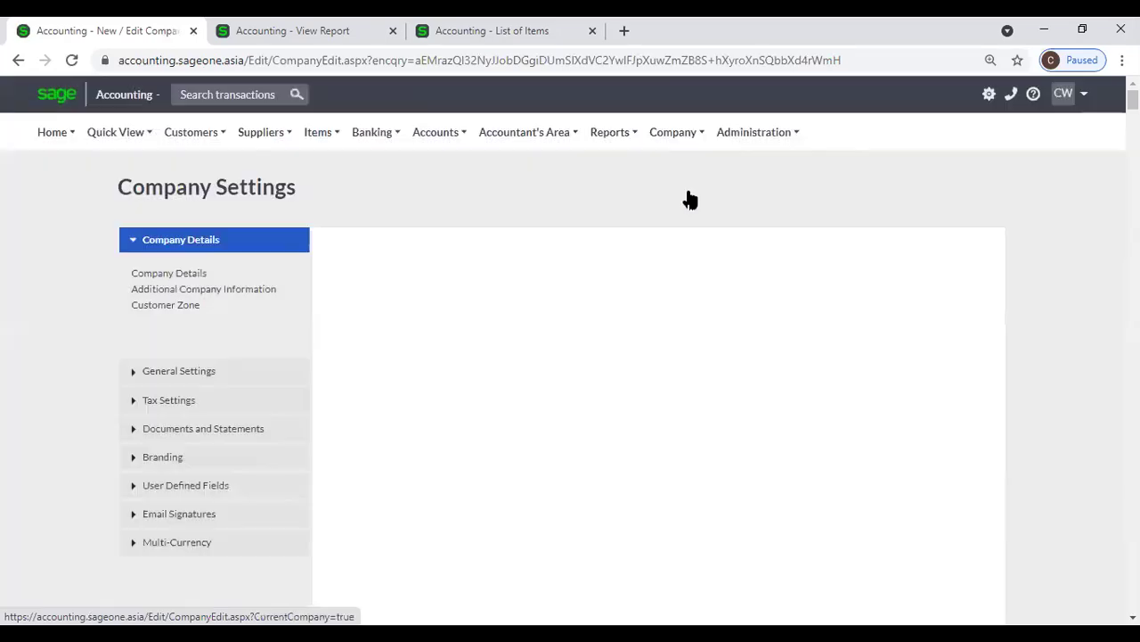
# - Look back through the on-hand quantities, costs and values in the Last Cost Item Valuation Report, up to its heading
pyautogui.click(283, 31)
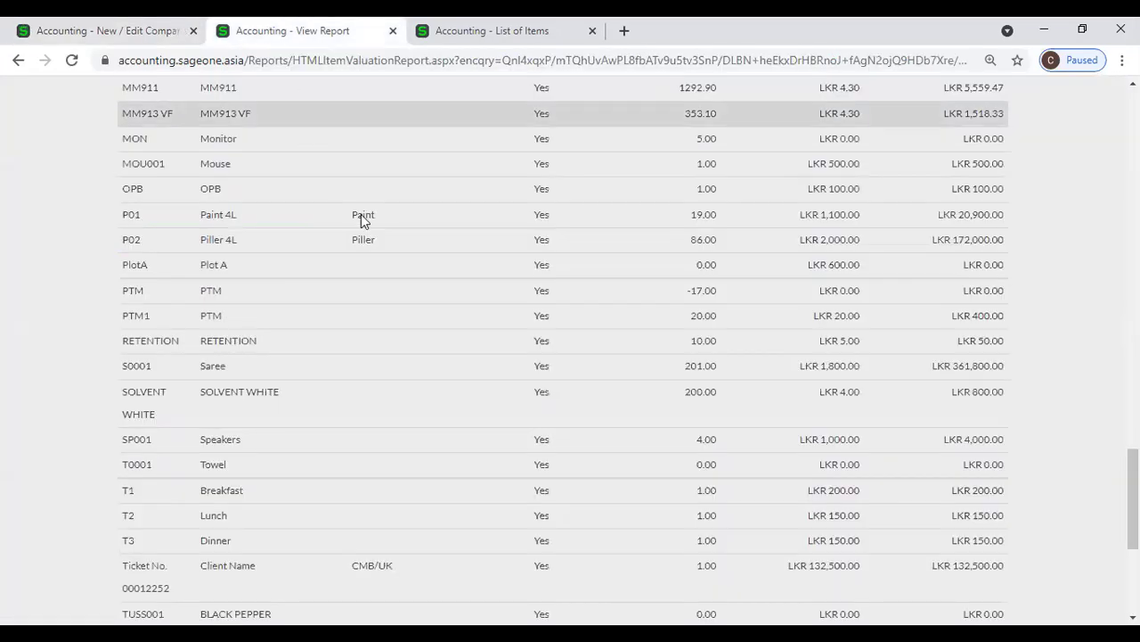
pyautogui.scroll(7, 460, 258)
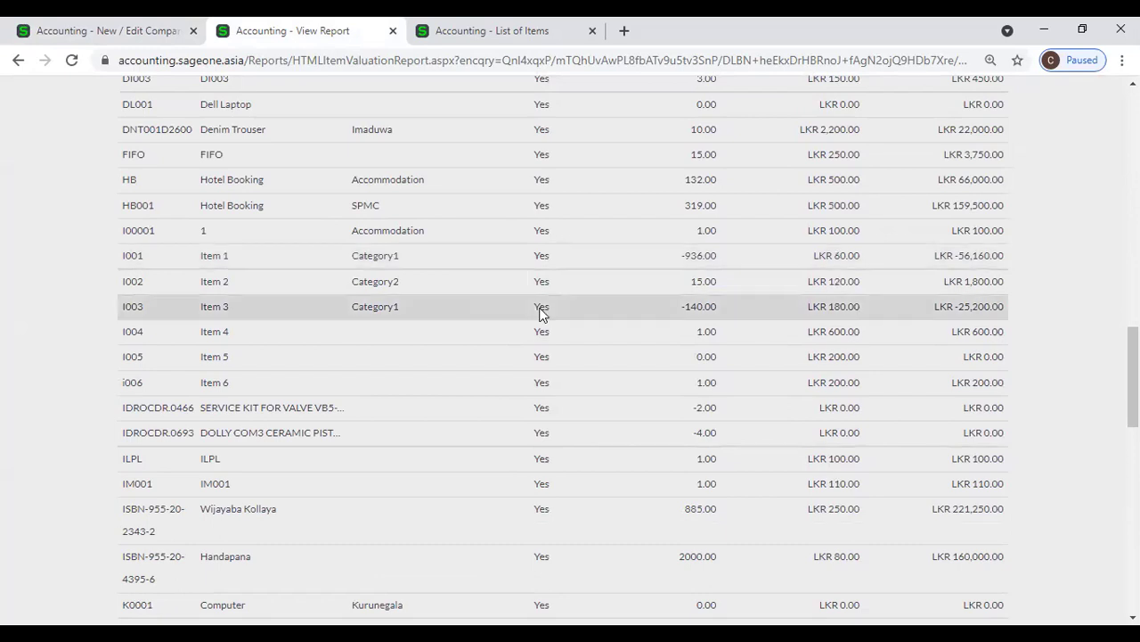
pyautogui.scroll(10, 556, 356)
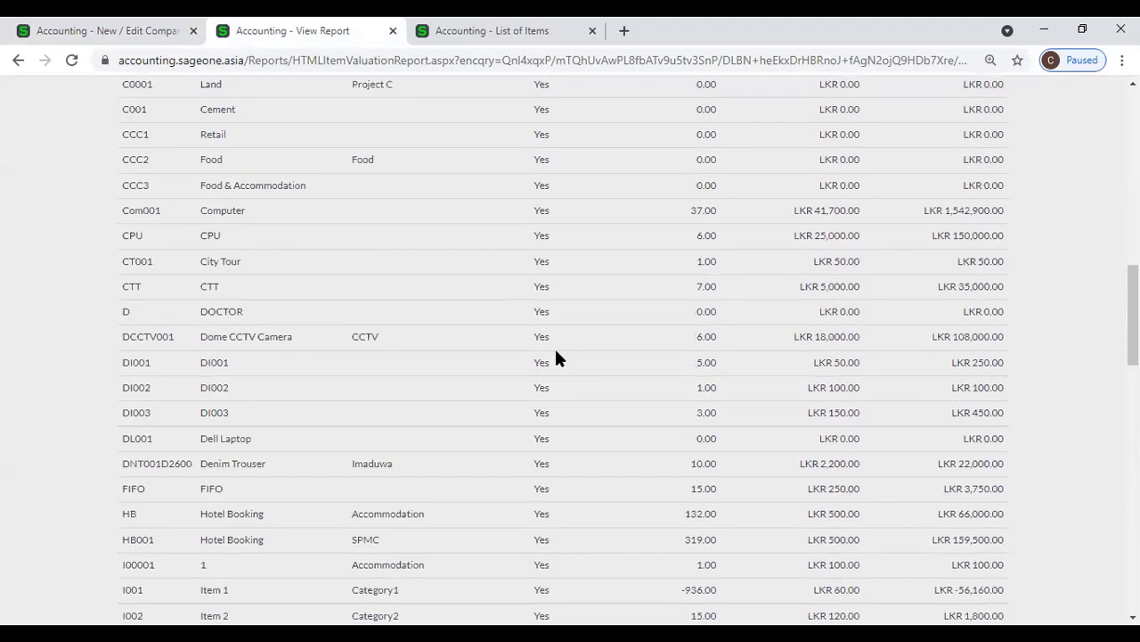
pyautogui.scroll(4, 556, 357)
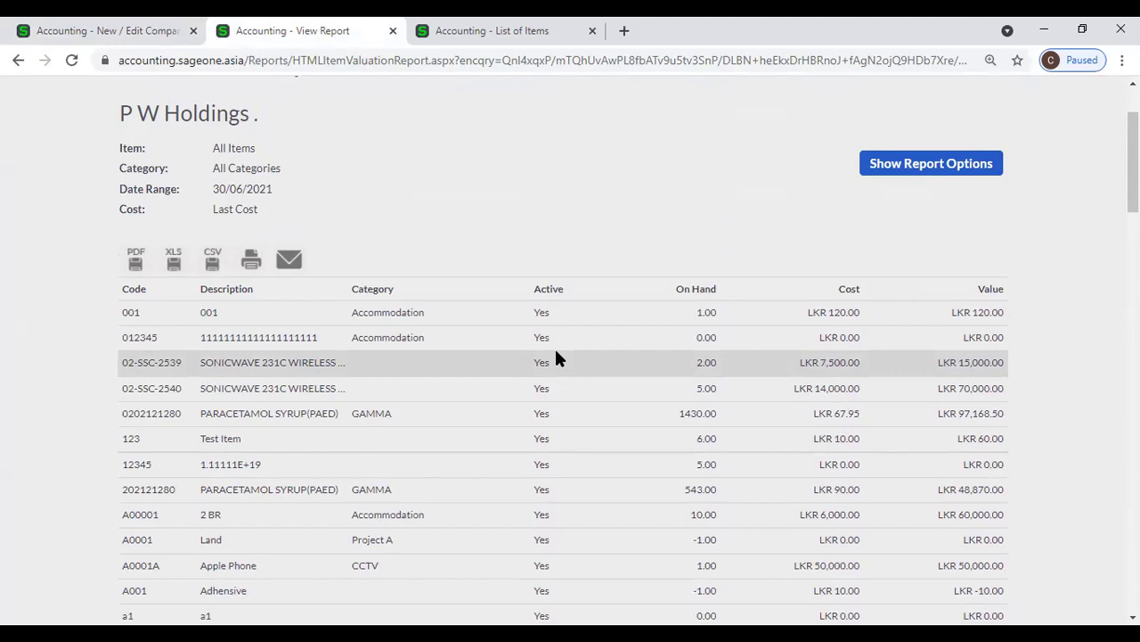
pyautogui.scroll(2, 556, 353)
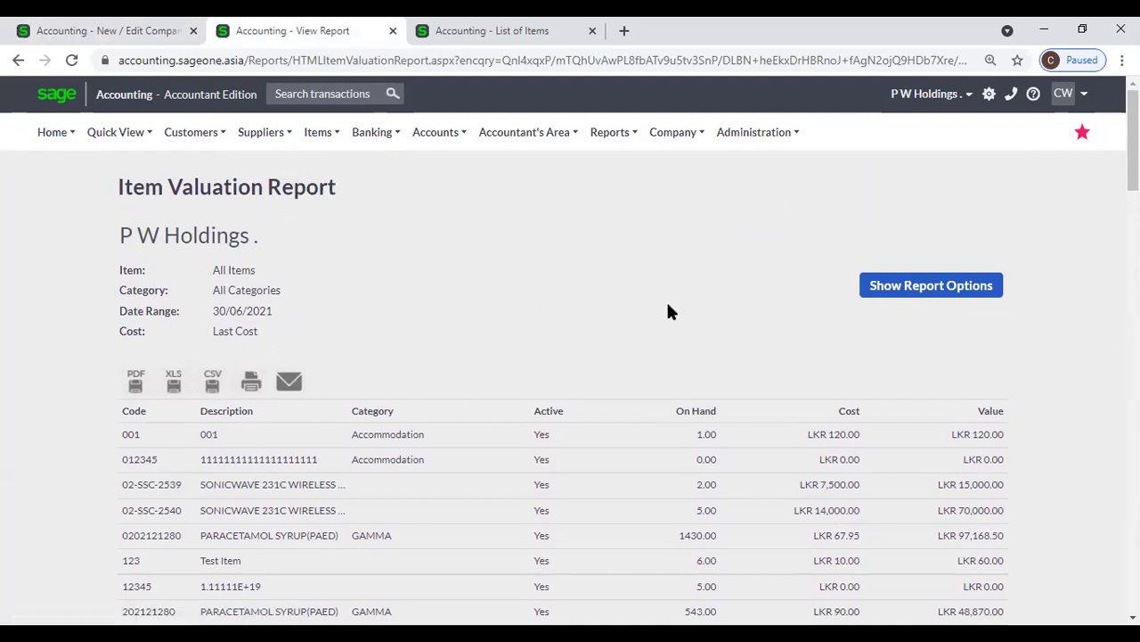
# - Display the Item Settings within the company's General Settings and examine the quantity, cost and selling price rules
pyautogui.click(94, 30)
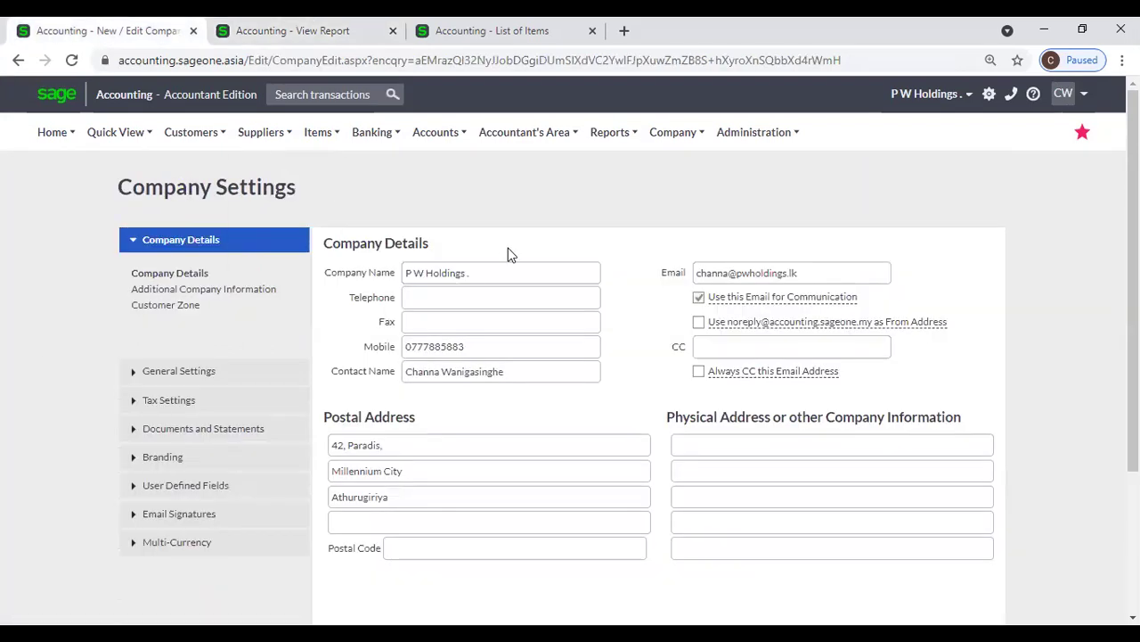
pyautogui.moveTo(690, 133)
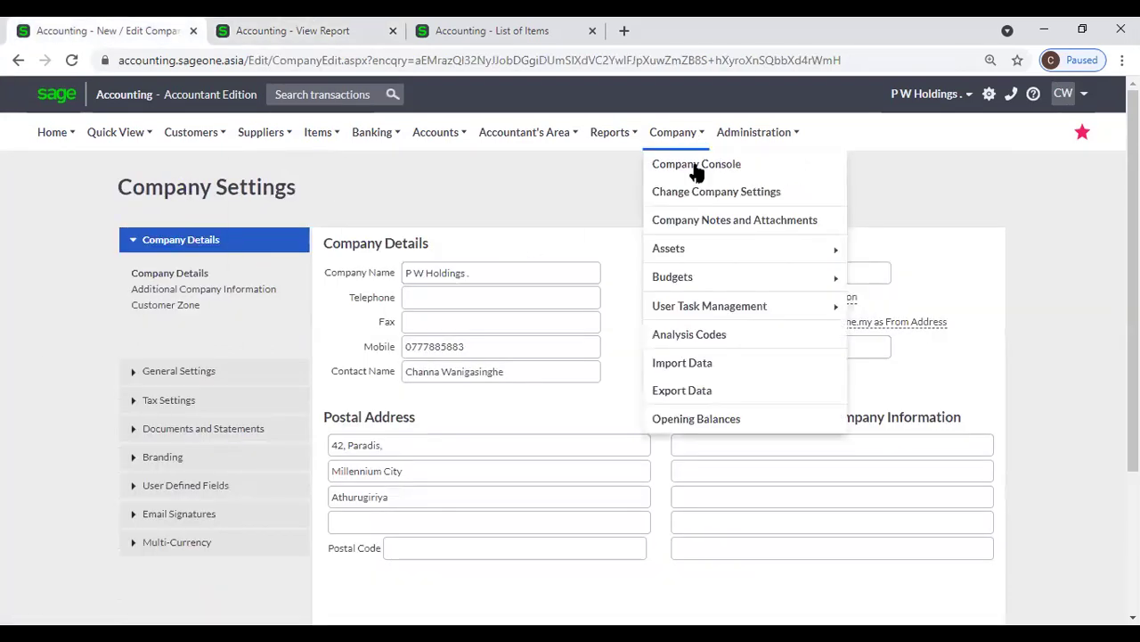
pyautogui.click(216, 370)
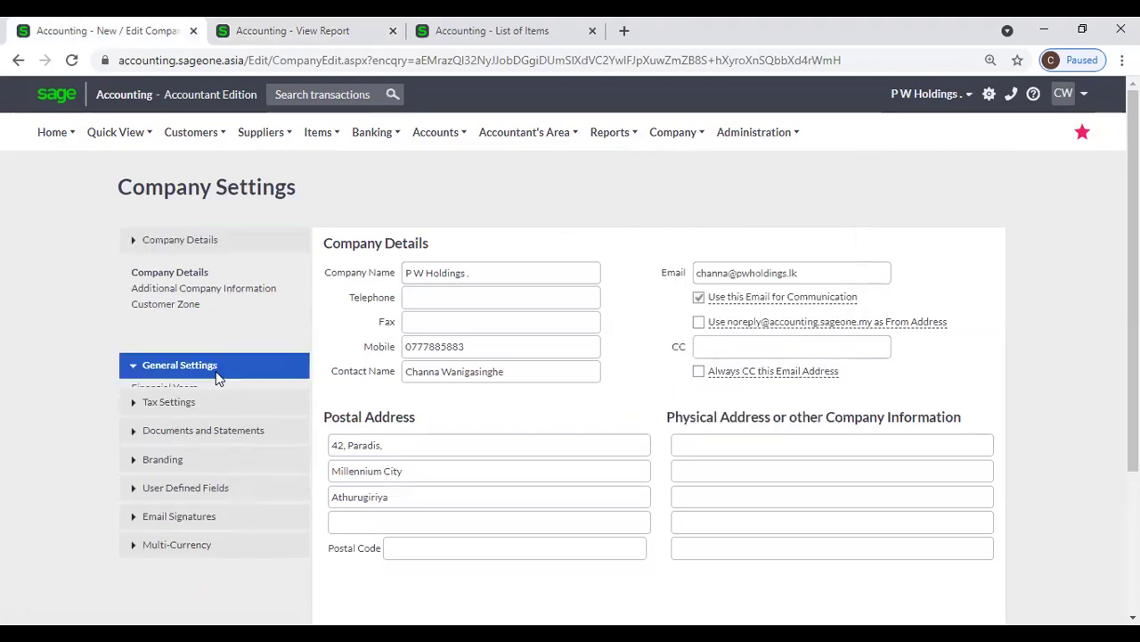
pyautogui.click(178, 366)
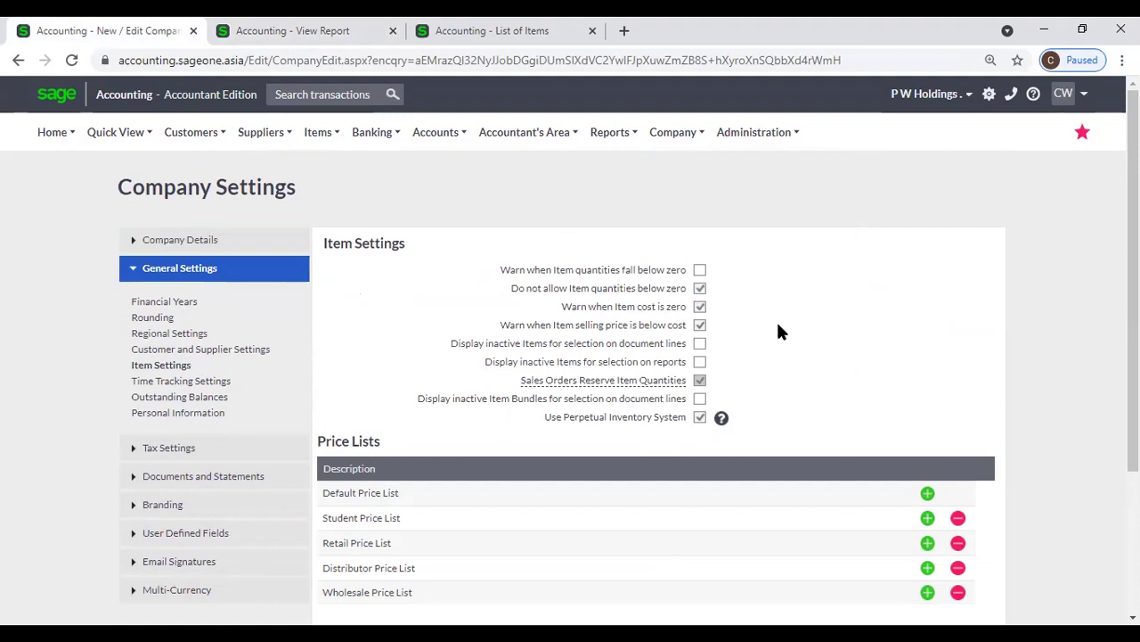
# - Examine the Last Cost Item Valuation Report for items with negative on-hand quantities
pyautogui.click(255, 44)
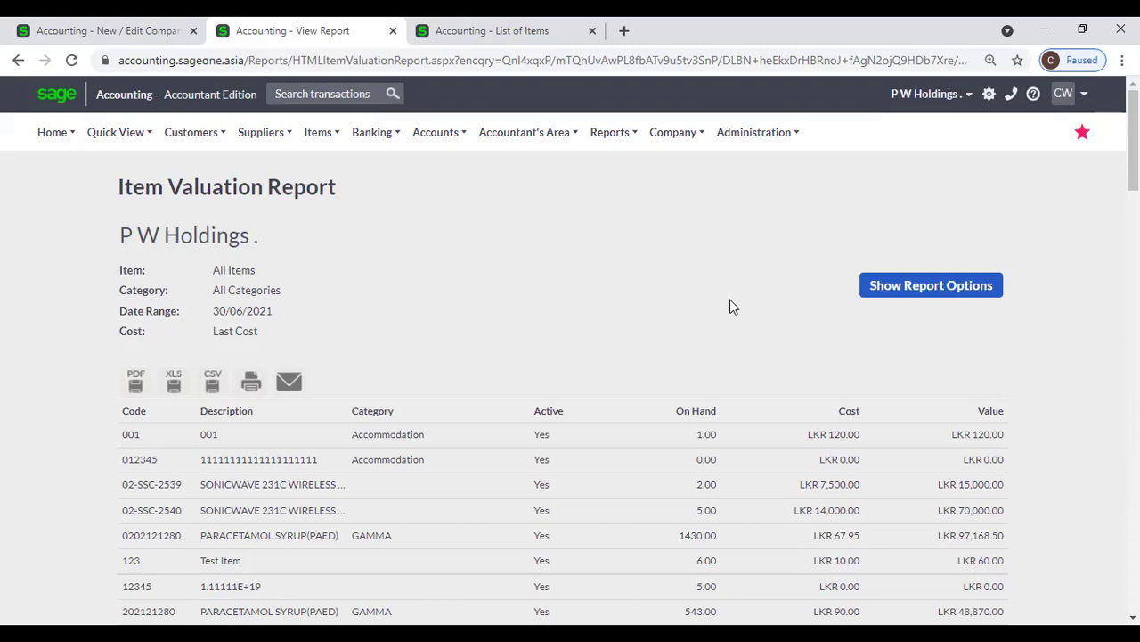
pyautogui.scroll(-1, 729, 307)
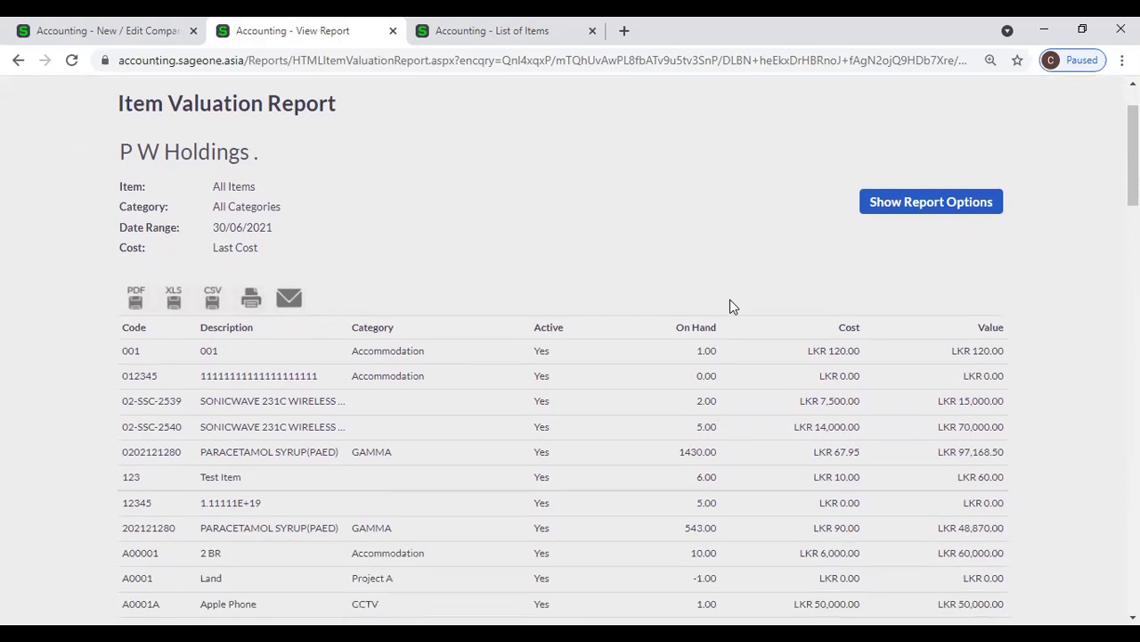
pyautogui.scroll(-1, 730, 307)
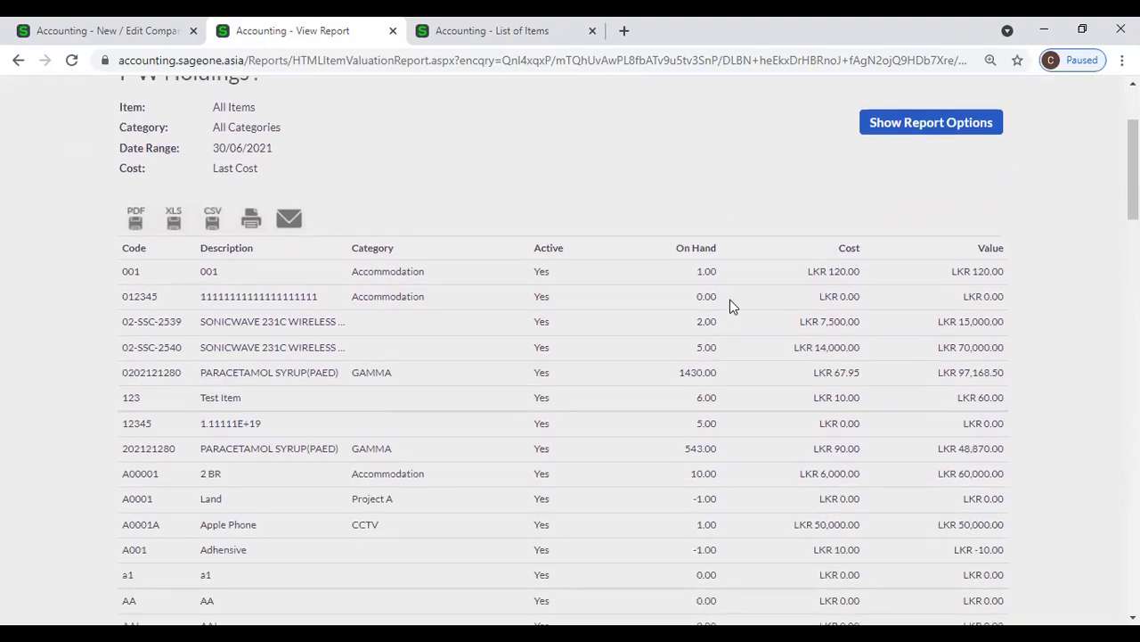
pyautogui.scroll(-4, 730, 299)
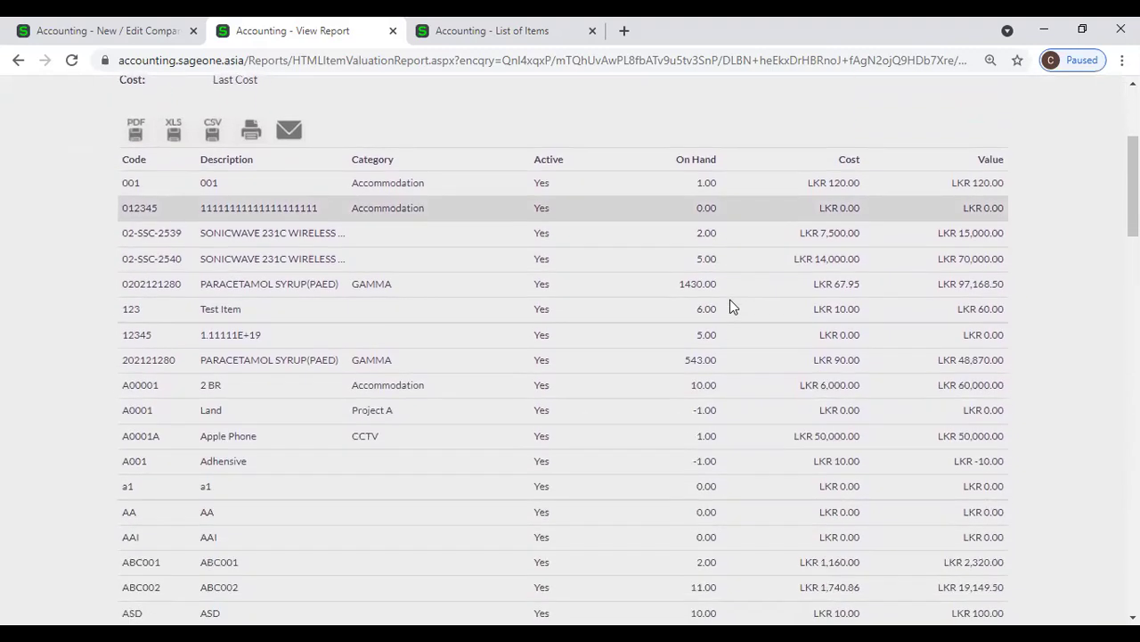
pyautogui.scroll(-6, 730, 299)
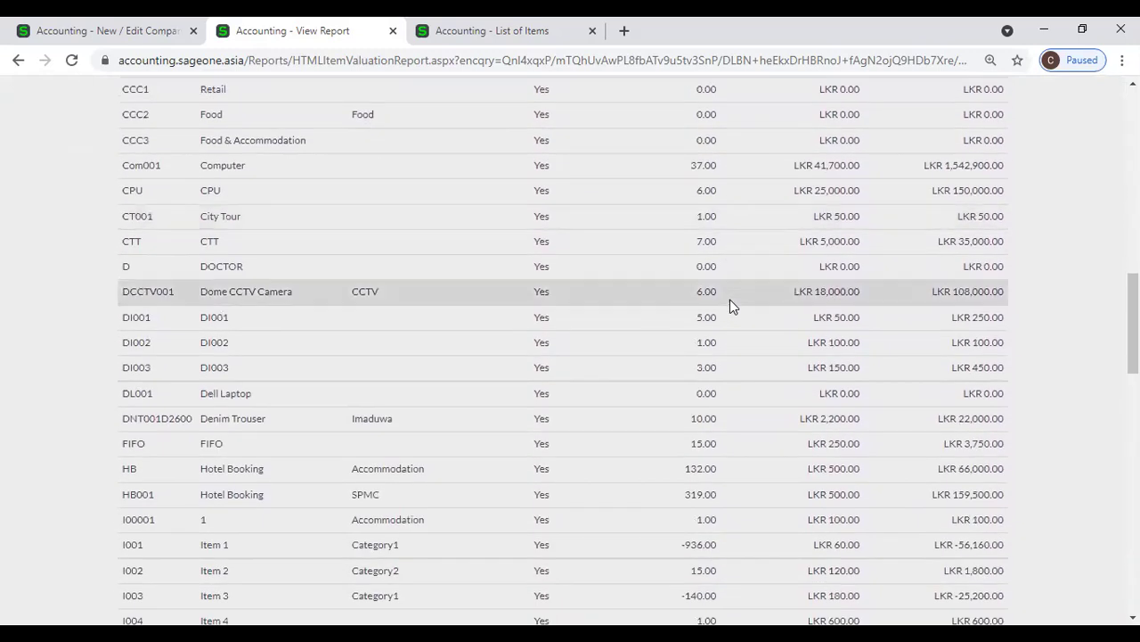
pyautogui.scroll(-5, 730, 305)
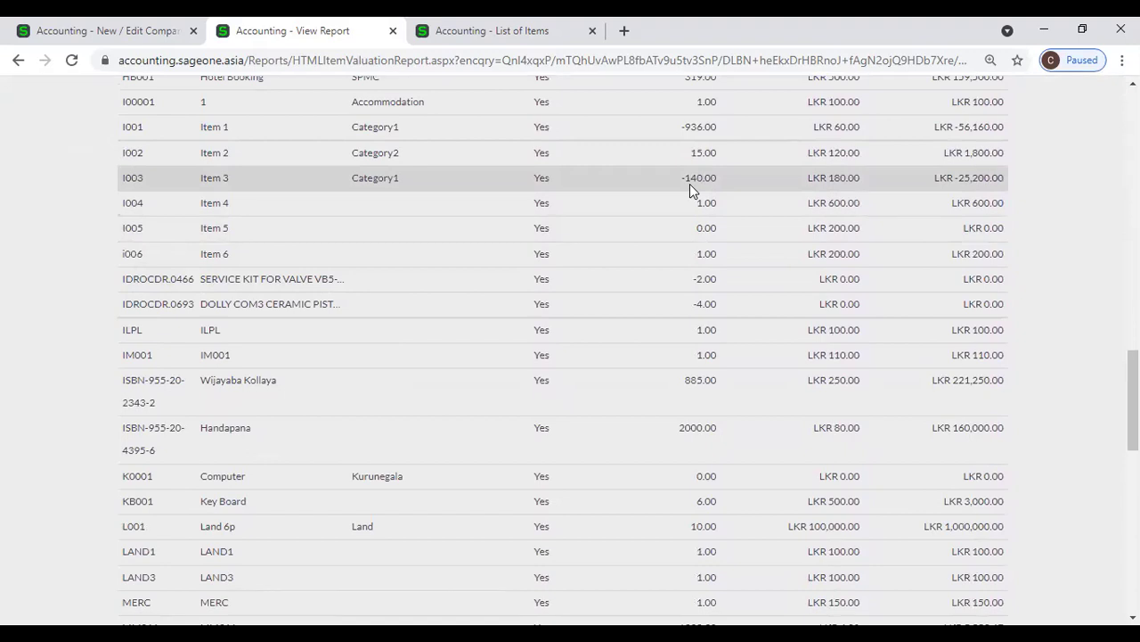
pyautogui.scroll(-3, 689, 187)
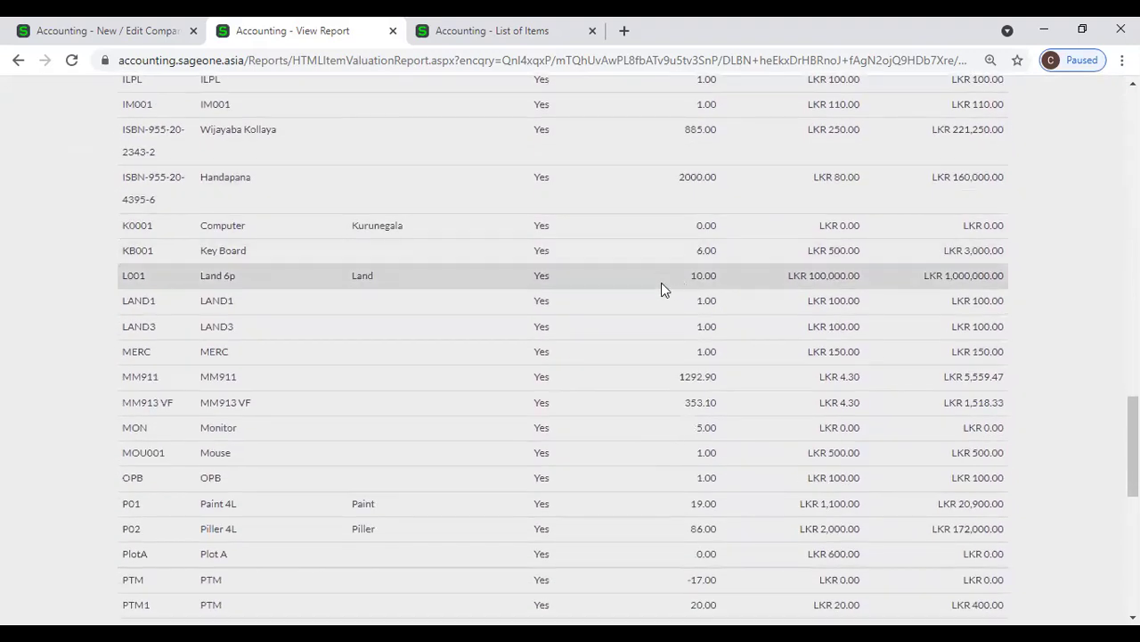
pyautogui.scroll(4, 535, 196)
# - Close the company settings and Last Cost report tabs, and open a new Item Valuation Report from the List of Items page
pyautogui.click(111, 33)
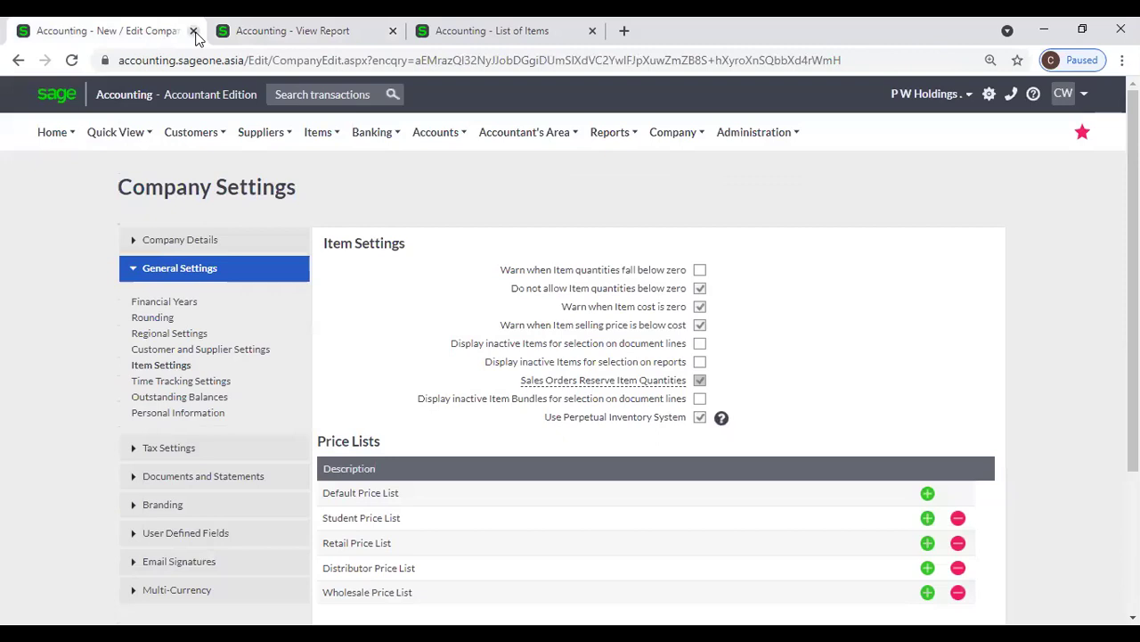
pyautogui.click(193, 31)
pyautogui.click(193, 31)
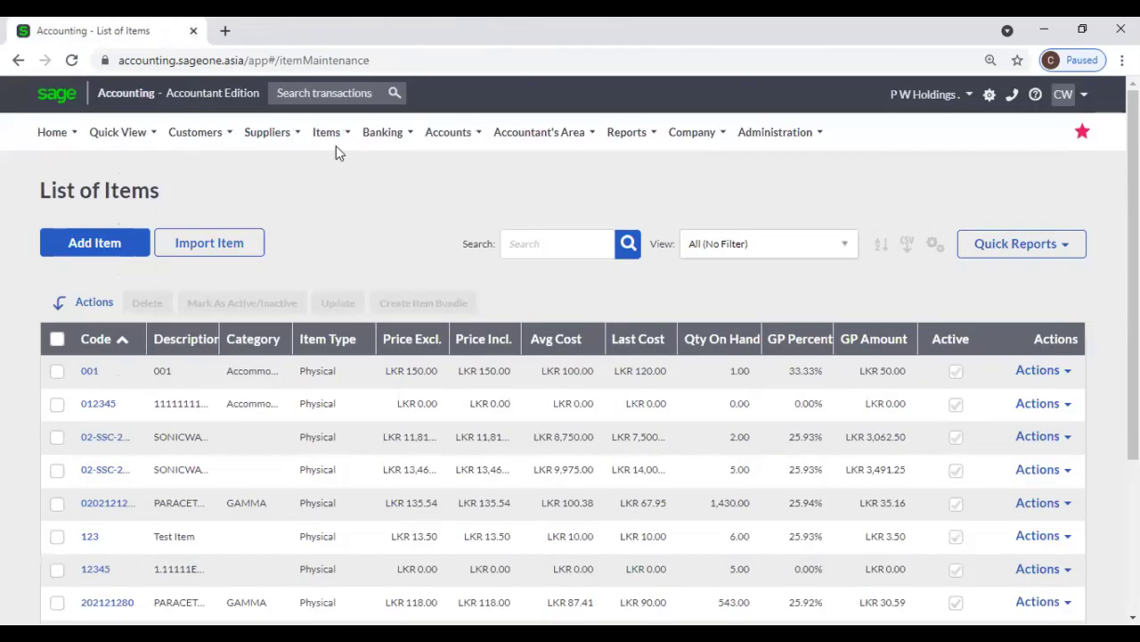
pyautogui.moveTo(329, 134)
pyautogui.moveTo(345, 285)
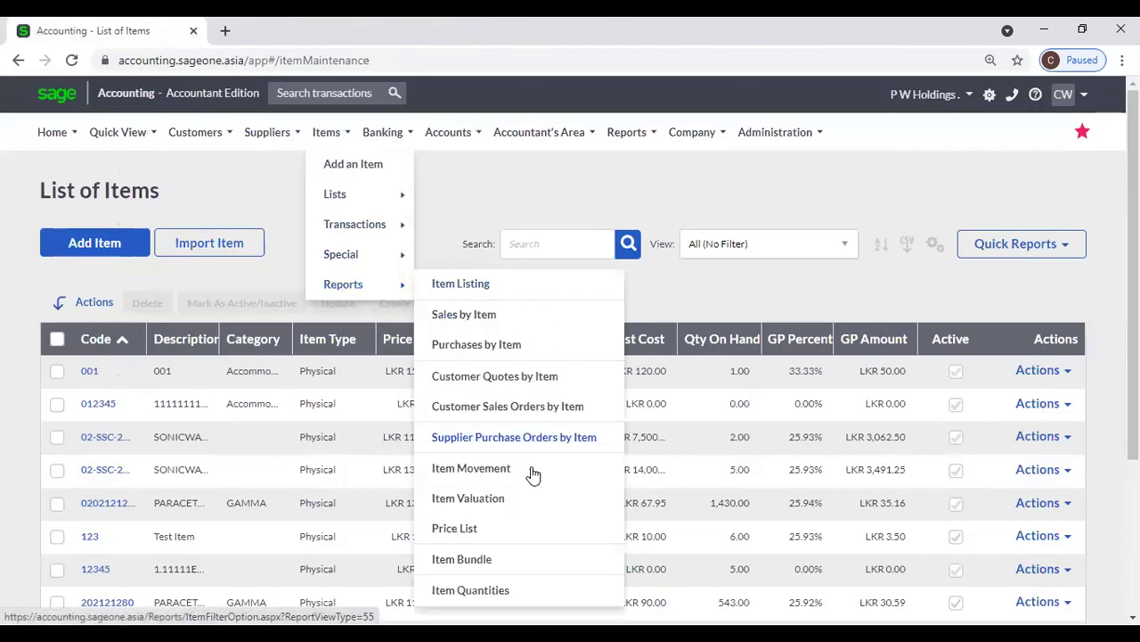
pyautogui.click(505, 501)
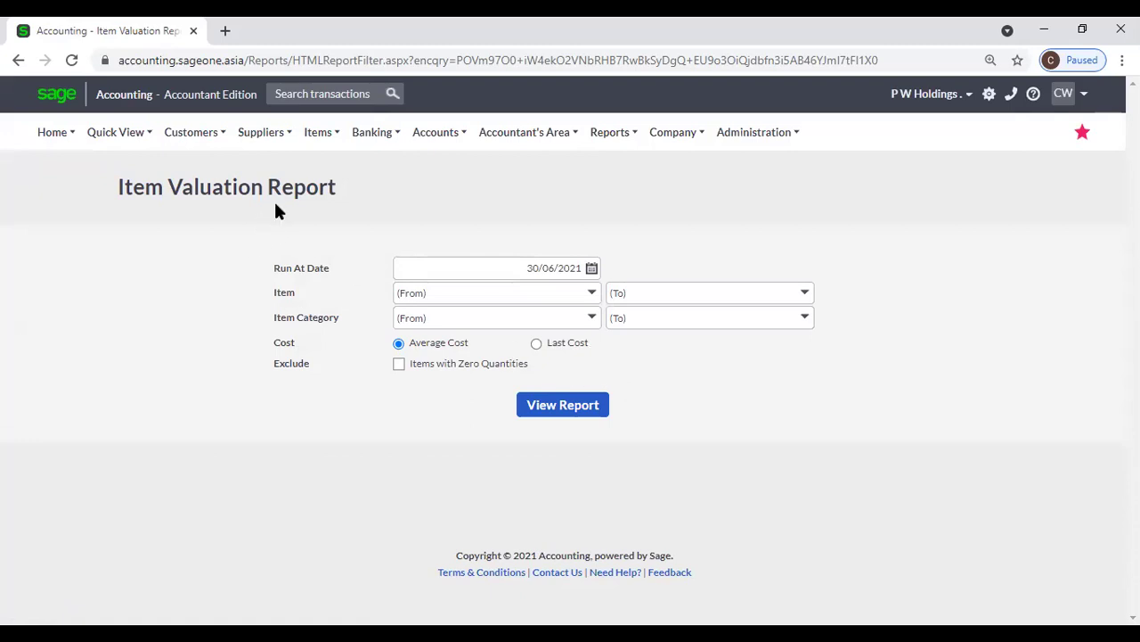
pyautogui.click(318, 132)
pyautogui.moveTo(331, 277)
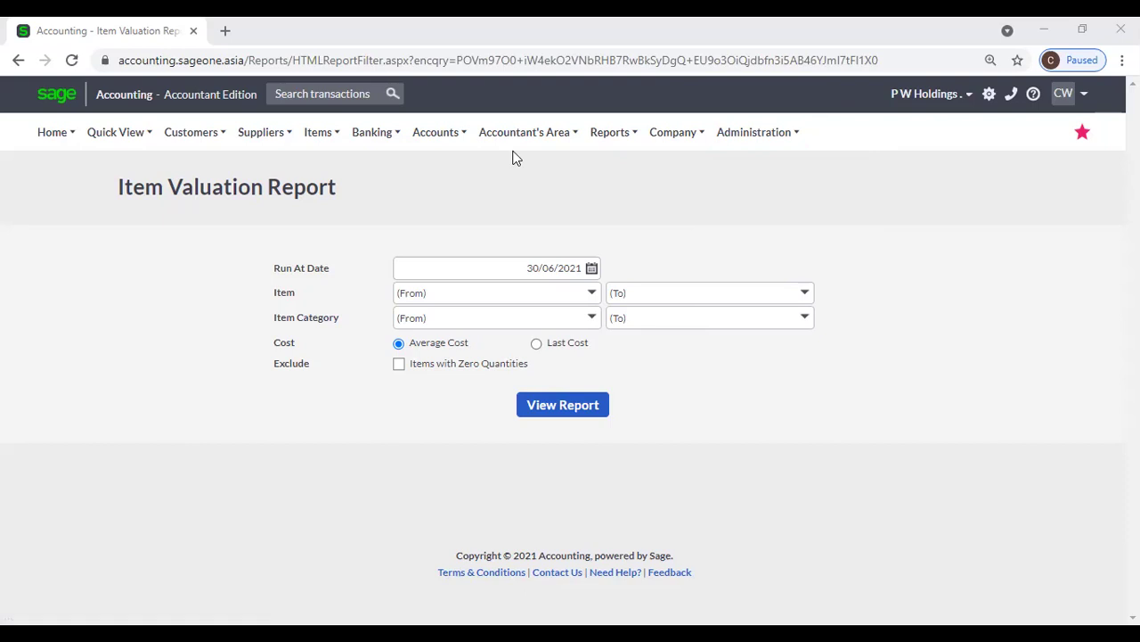
pyautogui.moveTo(321, 136)
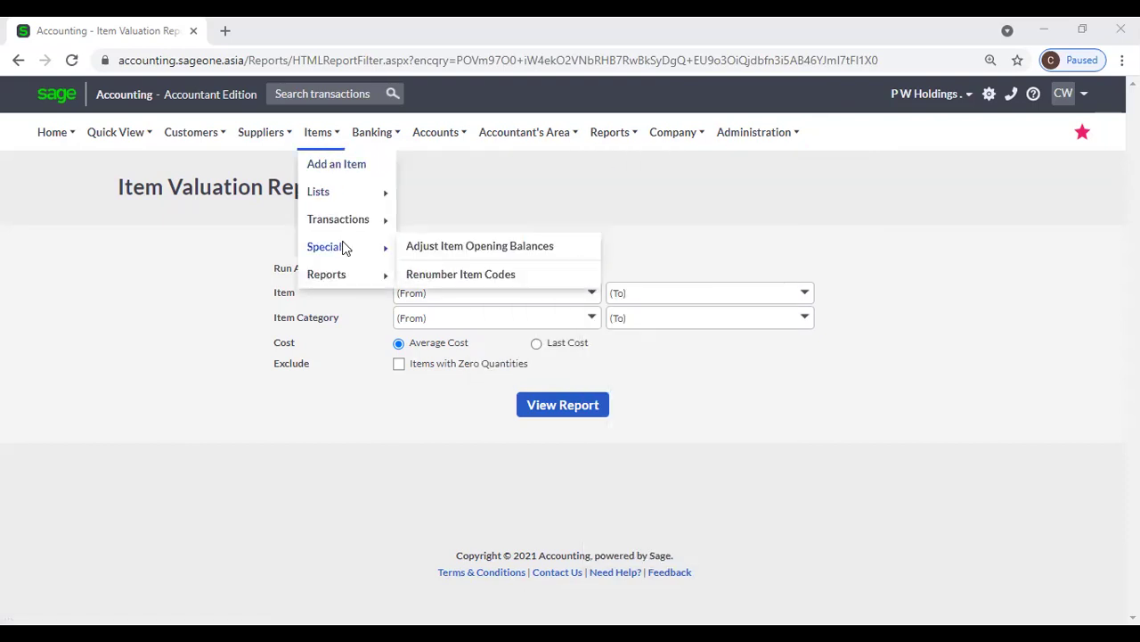
pyautogui.moveTo(354, 278)
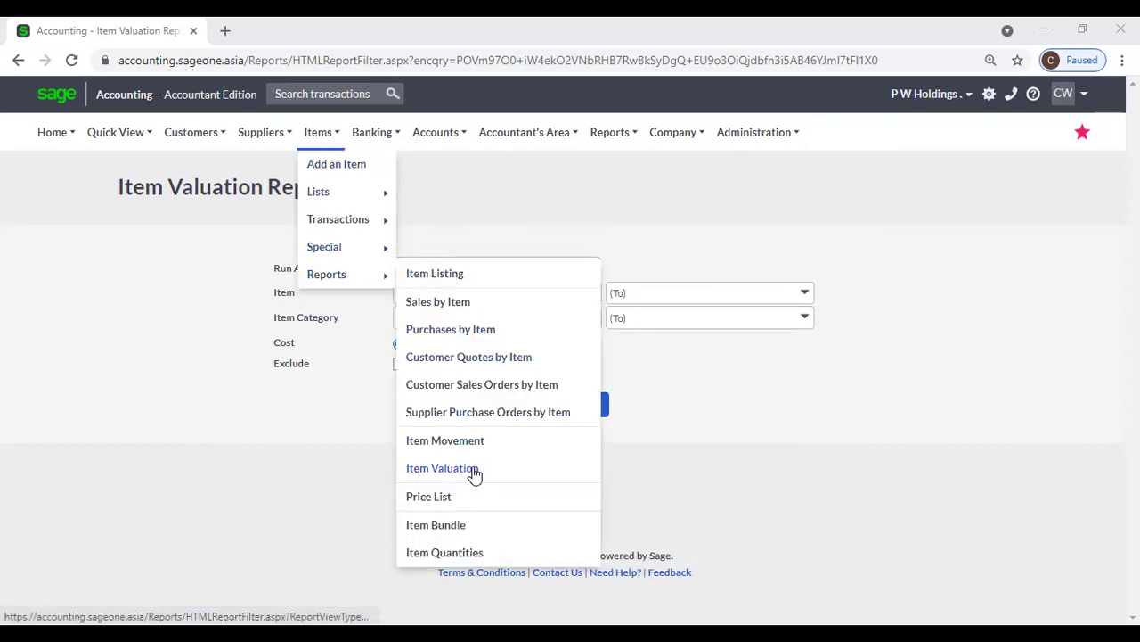
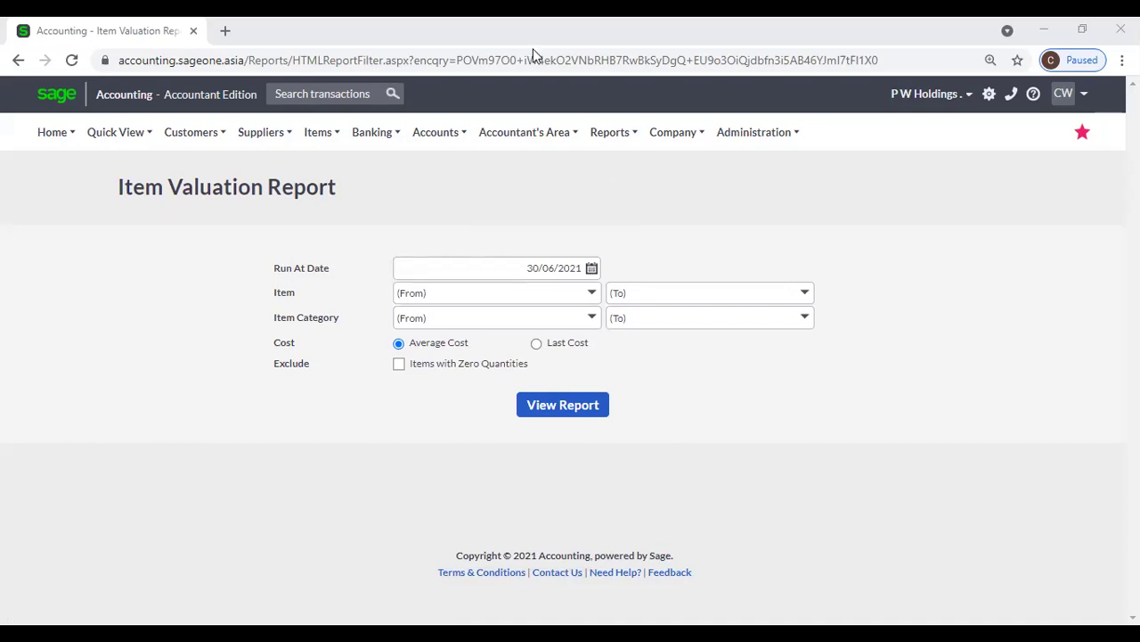
# - Generate the Price List Report for all price lists, items and categories, with both item types and inclusive prices
pyautogui.click(341, 138)
pyautogui.moveTo(345, 284)
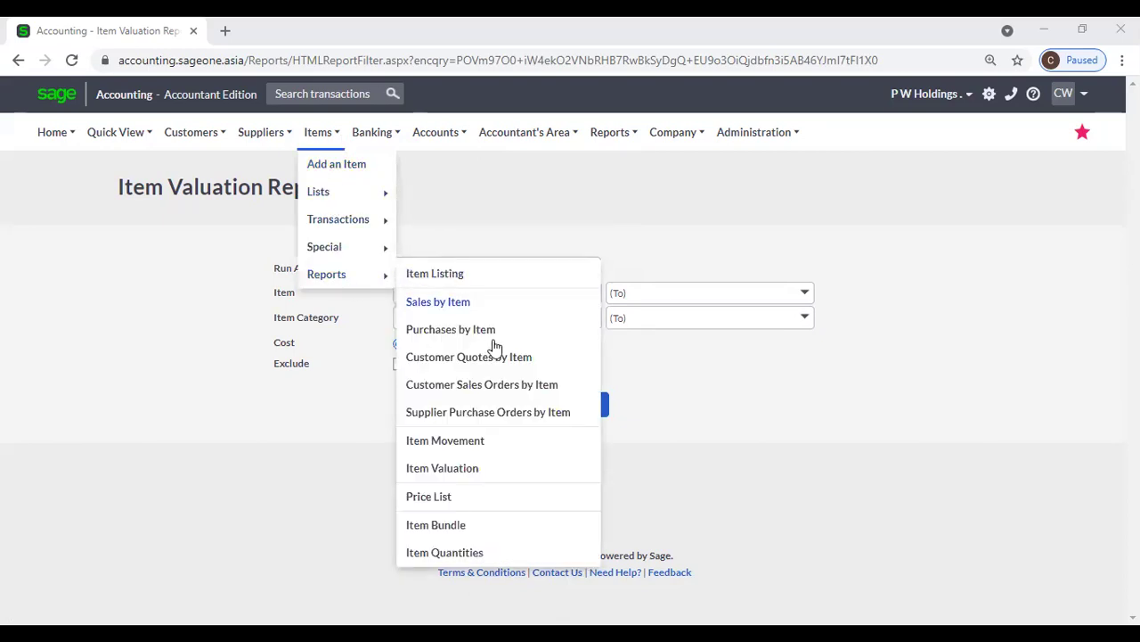
pyautogui.click(463, 506)
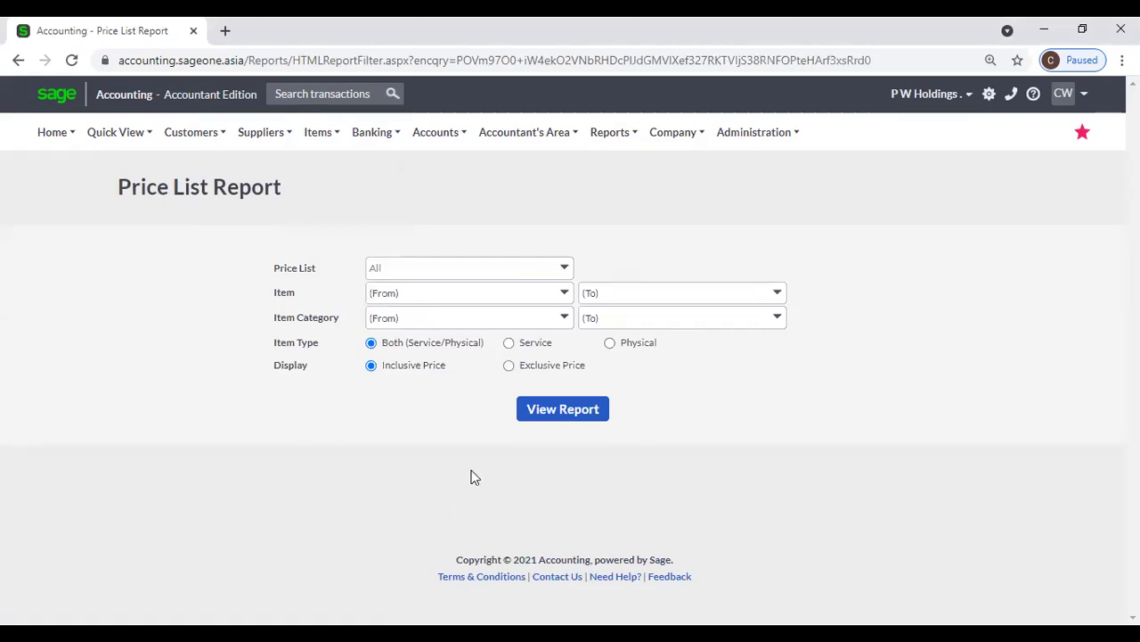
pyautogui.click(565, 409)
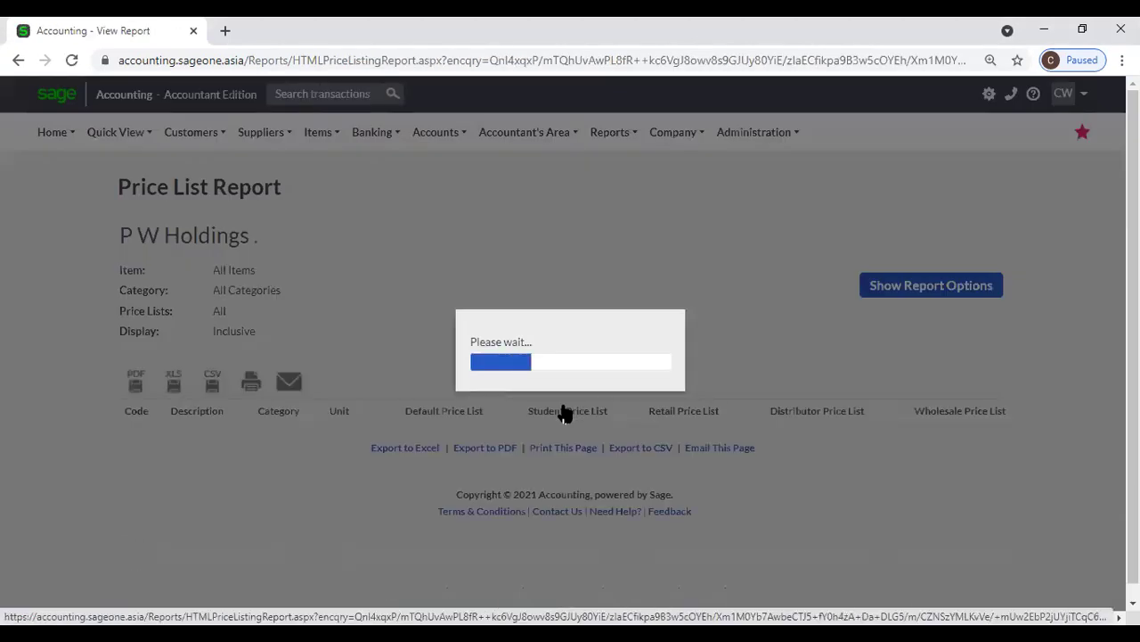
pyautogui.scroll(-2, 586, 403)
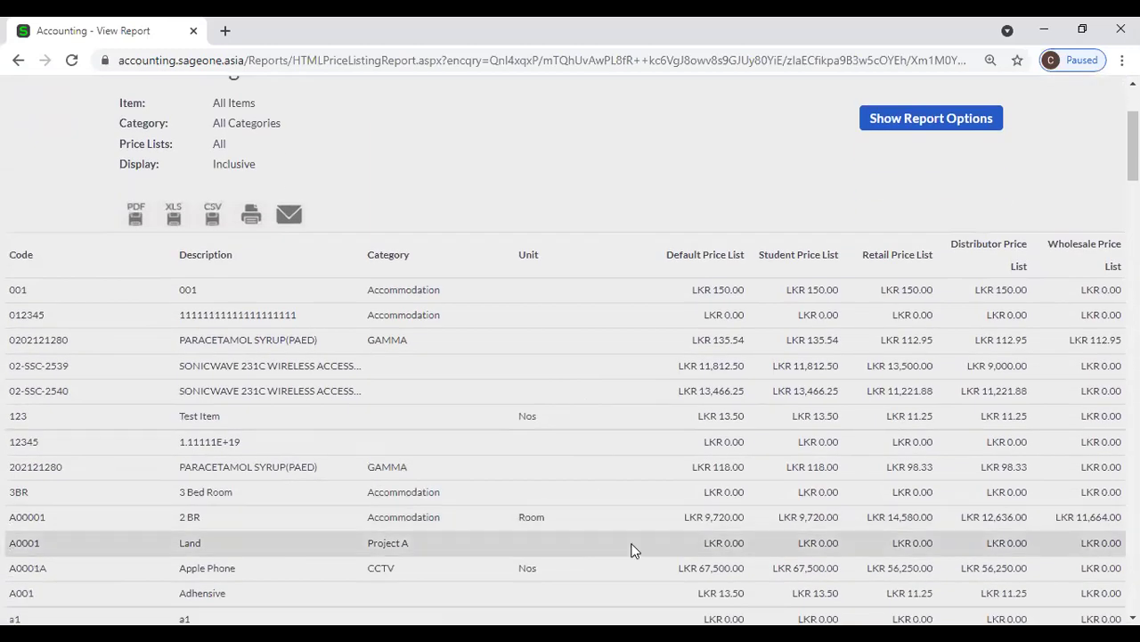
# - Examine the item prices across the default, student, retail, distributor and wholesale columns of the Price List Report
pyautogui.scroll(-1, 632, 545)
pyautogui.scroll(2, 623, 542)
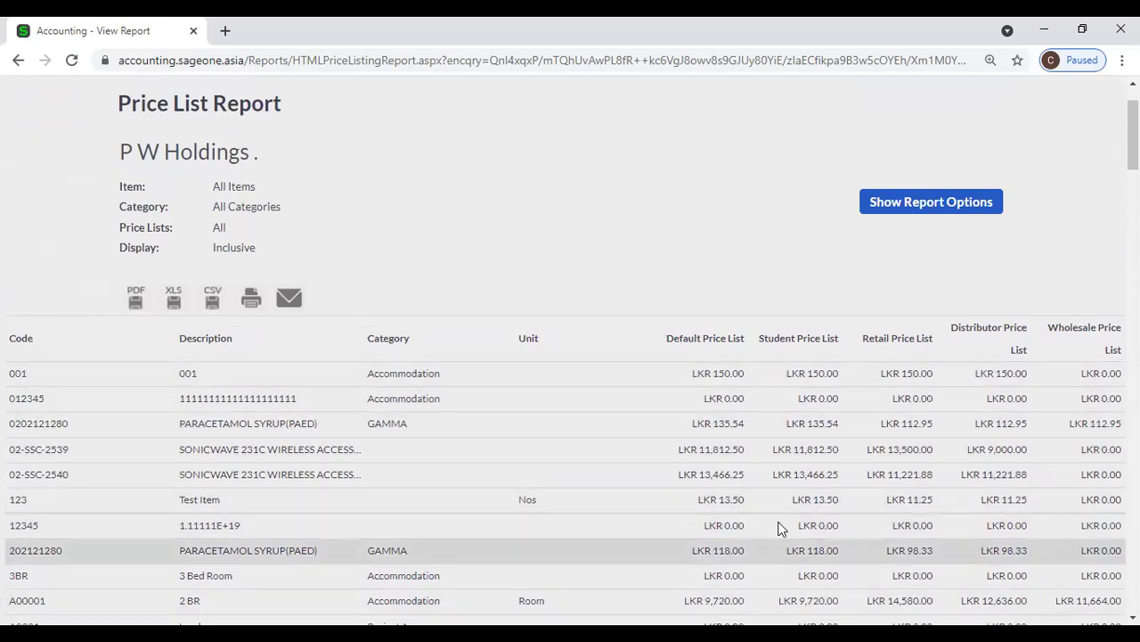
pyautogui.scroll(-3, 970, 463)
pyautogui.scroll(1, 1098, 405)
pyautogui.scroll(-10, 1098, 405)
pyautogui.scroll(-10, 1098, 405)
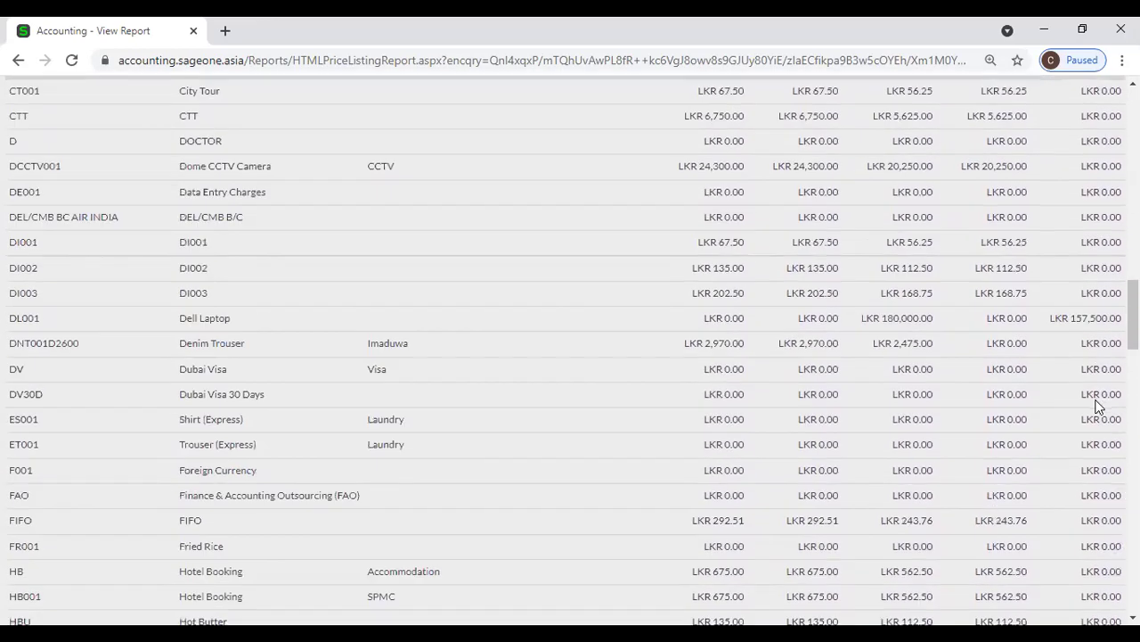
pyautogui.moveTo(1134, 398); pyautogui.dragTo(1133, 123)
pyautogui.click(1123, 61)
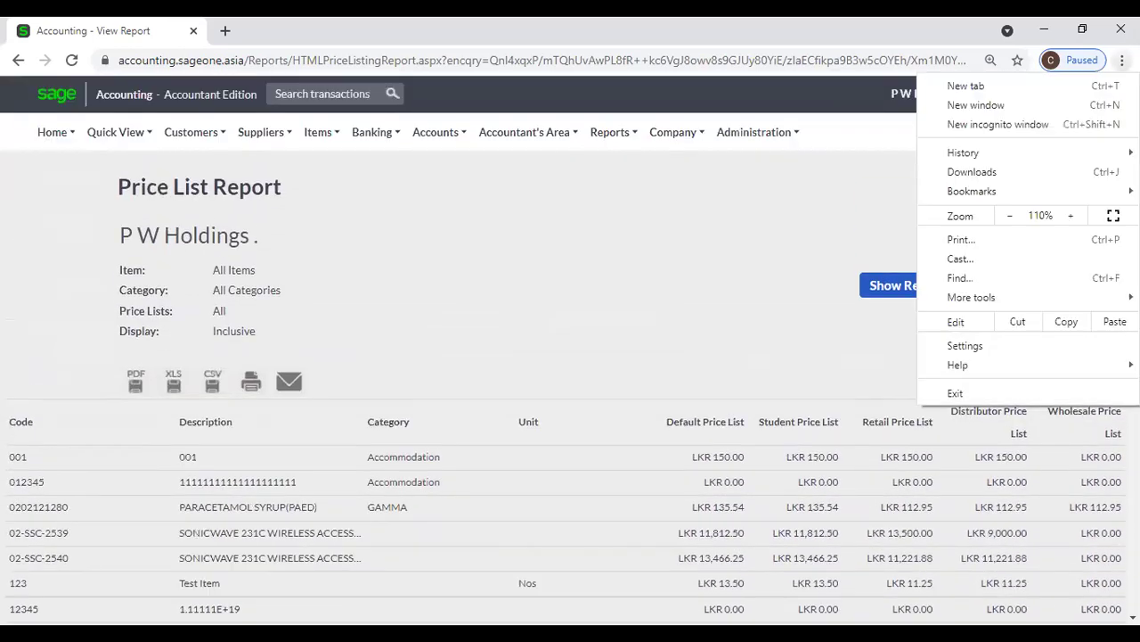
pyautogui.click(1013, 216)
pyautogui.click(1013, 217)
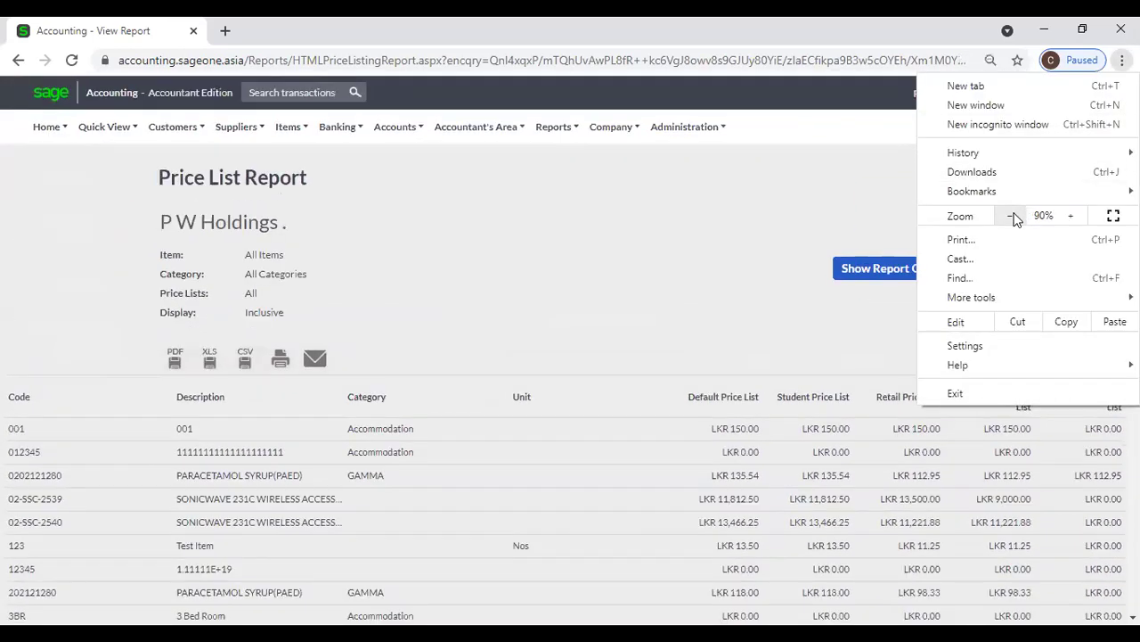
pyautogui.click(589, 255)
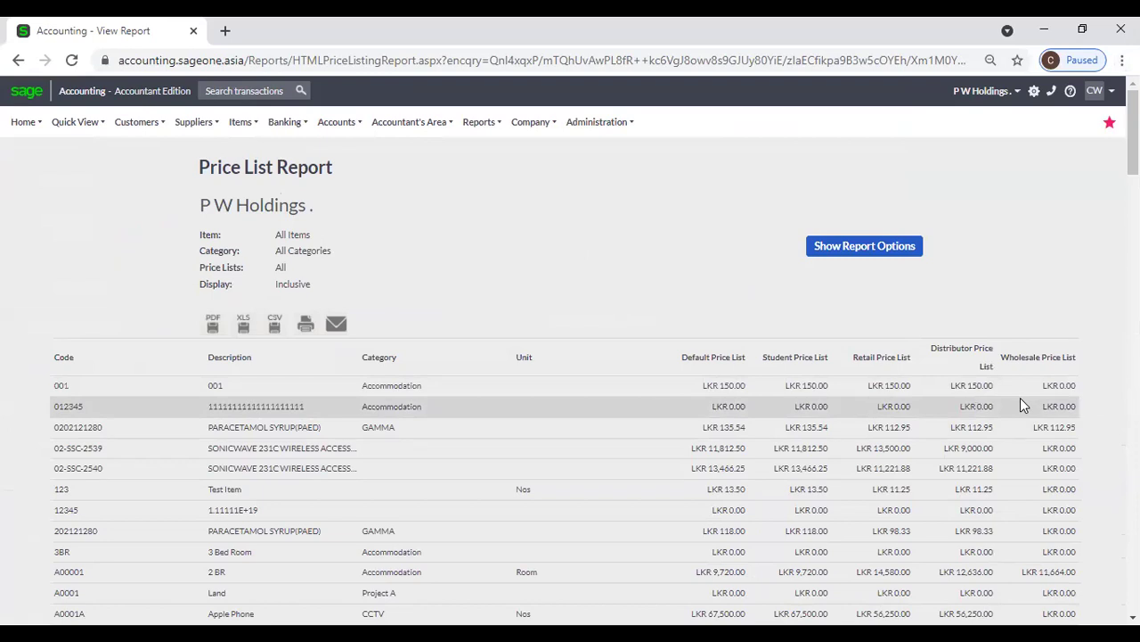
# - Generate a new Price List Report for only the Default Price List, covering all items and categories with inclusive prices
pyautogui.click(862, 261)
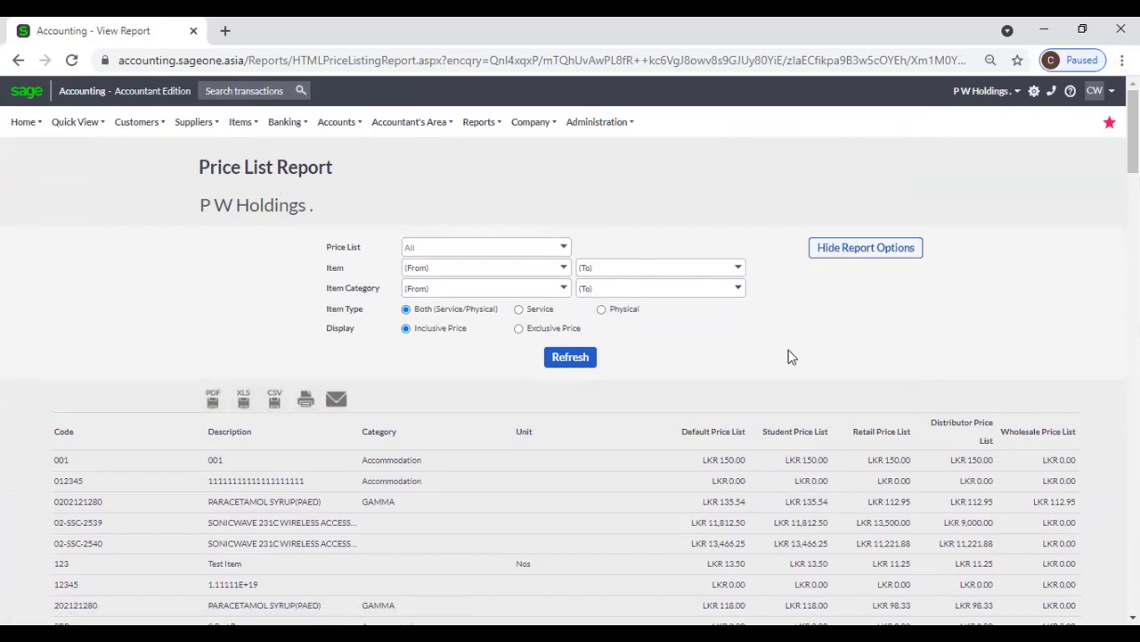
pyautogui.moveTo(292, 135)
pyautogui.moveTo(242, 122)
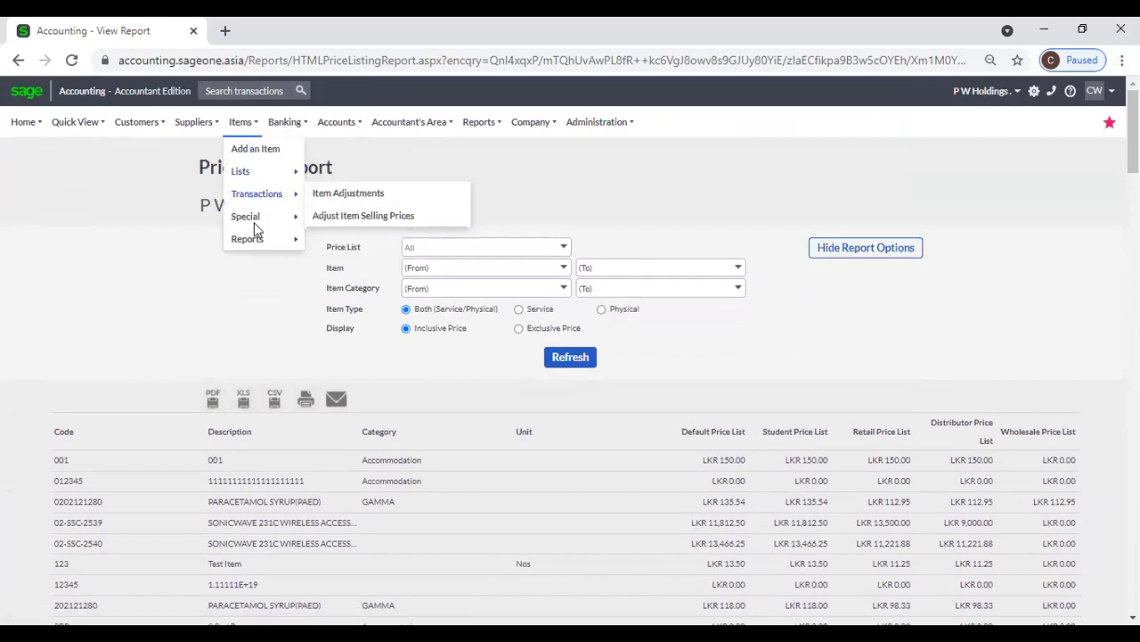
pyautogui.moveTo(255, 240)
pyautogui.click(348, 420)
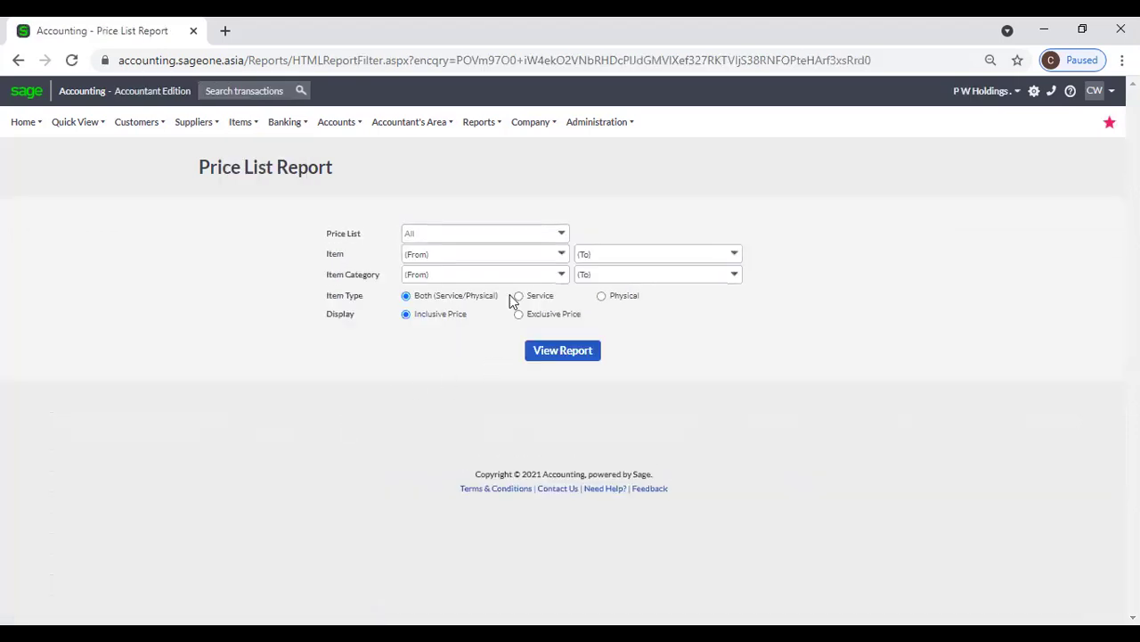
pyautogui.click(563, 238)
pyautogui.click(411, 253)
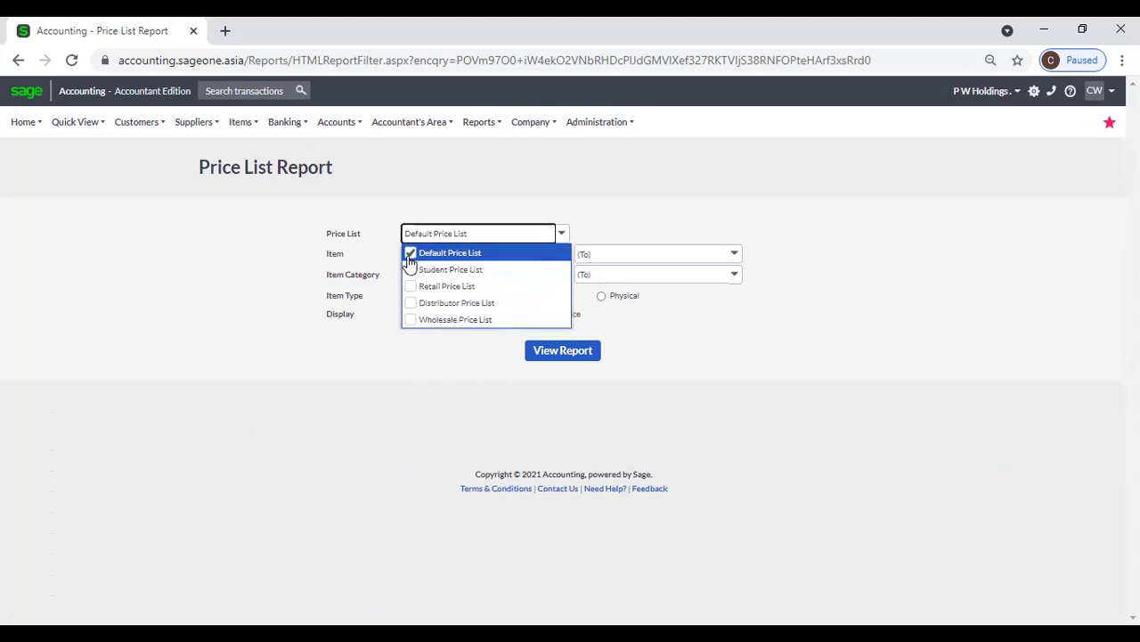
pyautogui.click(557, 361)
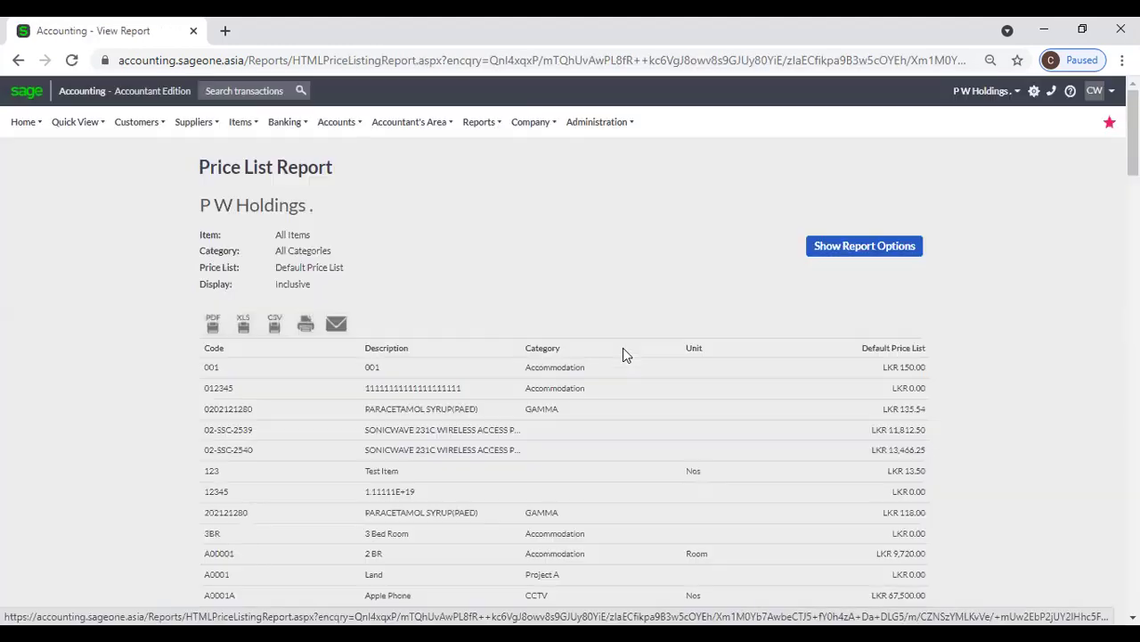
# - Add the Student, Retail, Distributor and Wholesale Price Lists to the report options and refresh the Price List Report
pyautogui.click(820, 249)
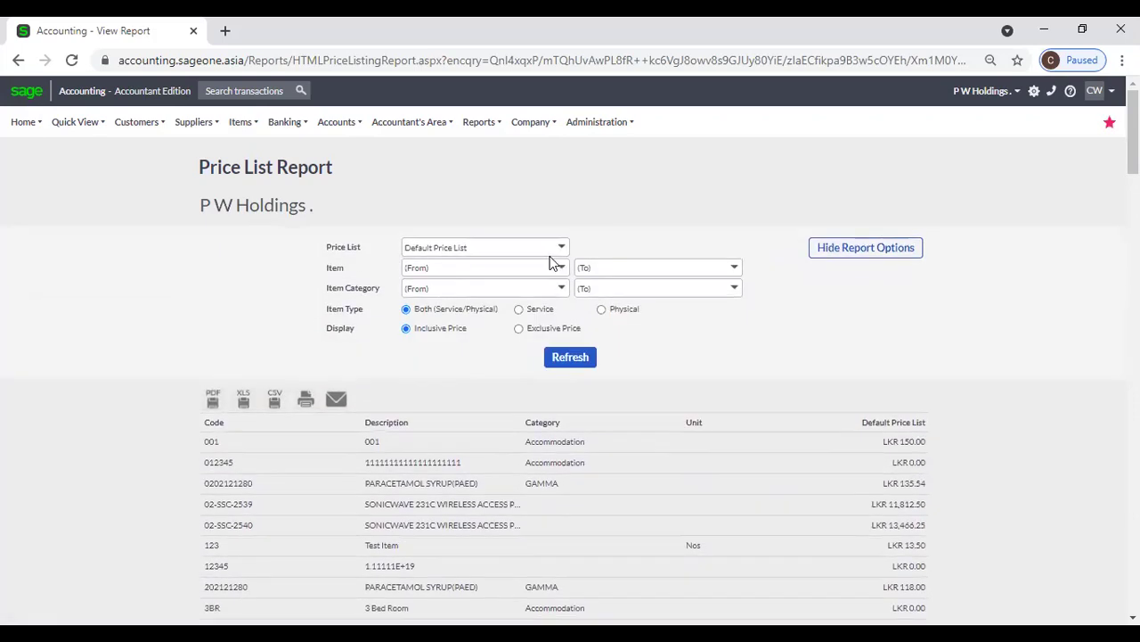
pyautogui.click(565, 248)
pyautogui.click(411, 283)
pyautogui.click(410, 302)
pyautogui.click(411, 316)
pyautogui.click(410, 332)
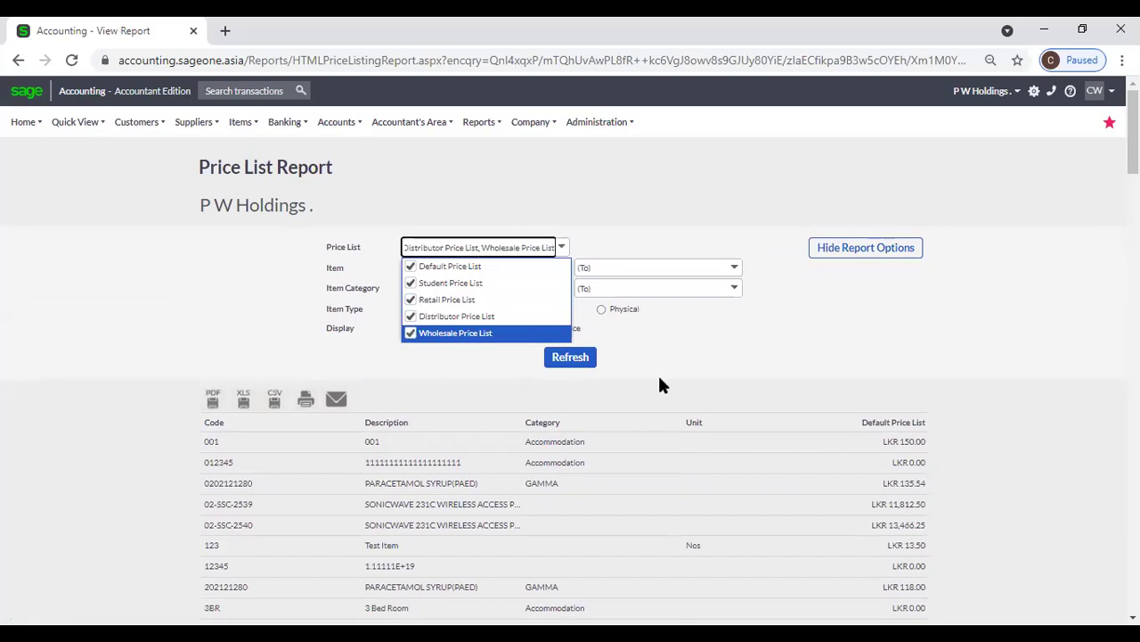
pyautogui.click(579, 366)
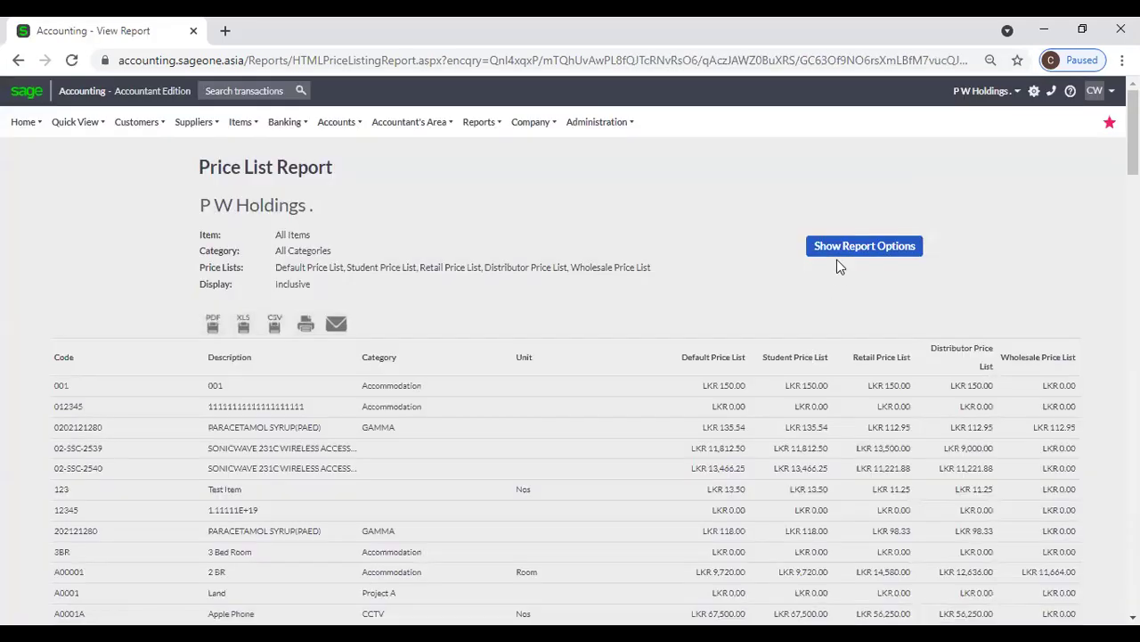
# - Limit the Price List Report to the Default and Student Price Lists by excluding Retail, Distributor and Wholesale, and refresh it
pyautogui.click(837, 256)
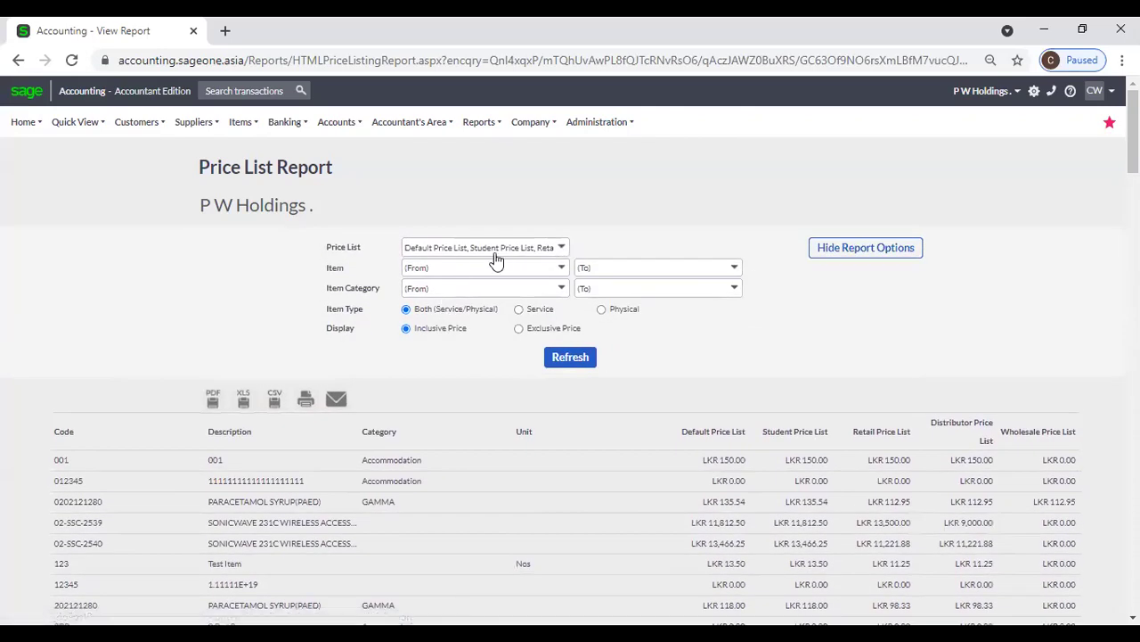
pyautogui.click(561, 248)
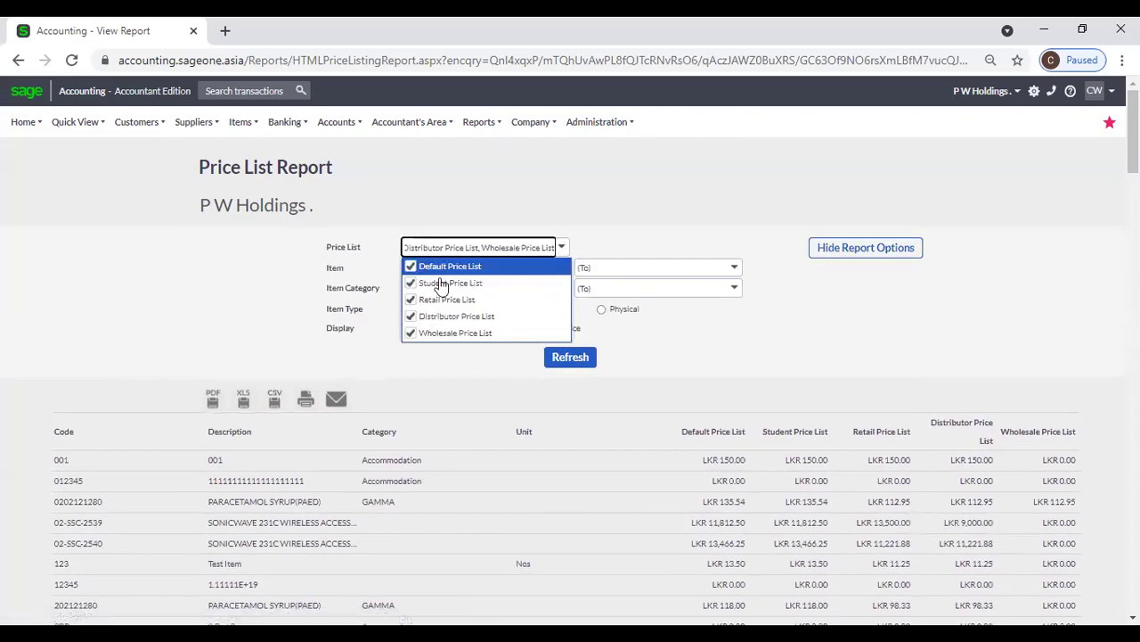
pyautogui.click(412, 300)
pyautogui.click(412, 316)
pyautogui.click(412, 333)
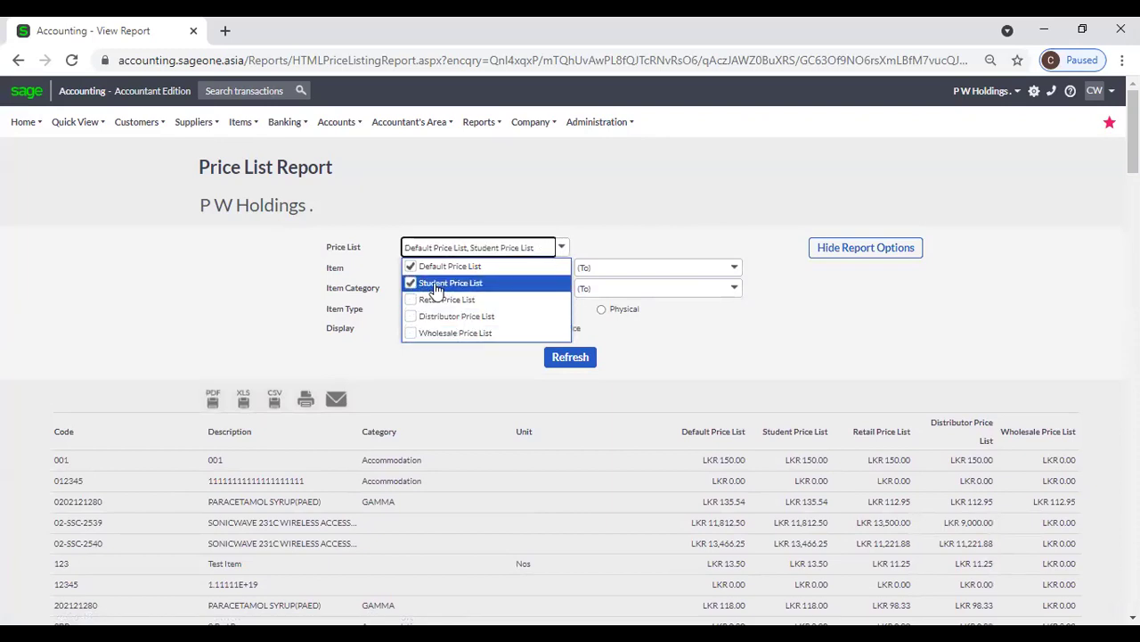
pyautogui.click(609, 214)
pyautogui.click(580, 361)
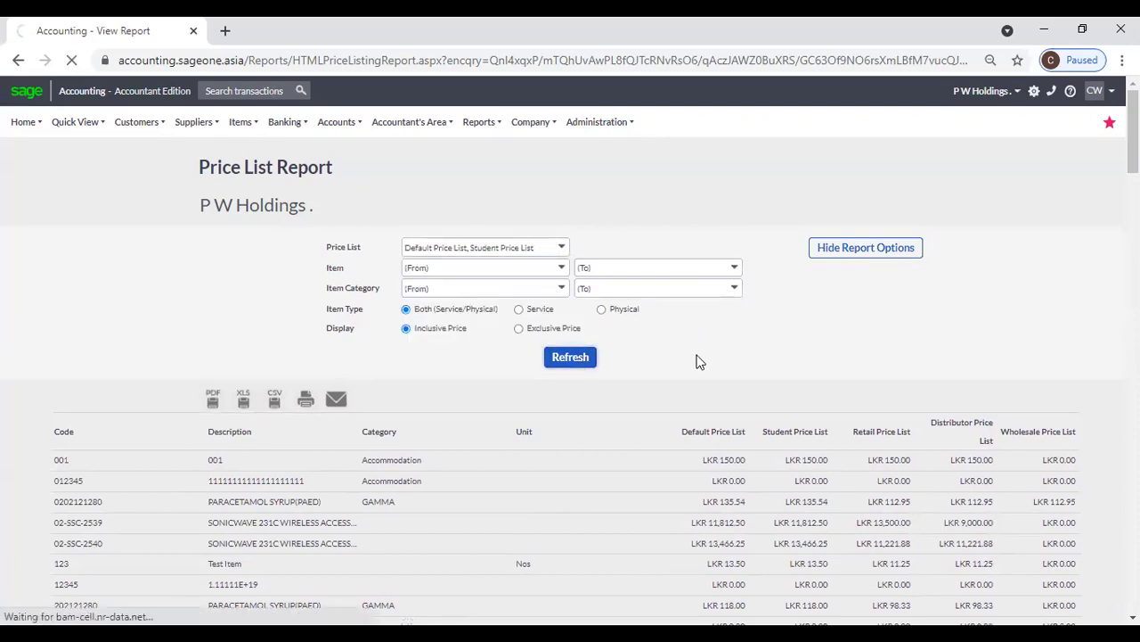
pyautogui.scroll(-1, 772, 393)
pyautogui.scroll(1, 771, 393)
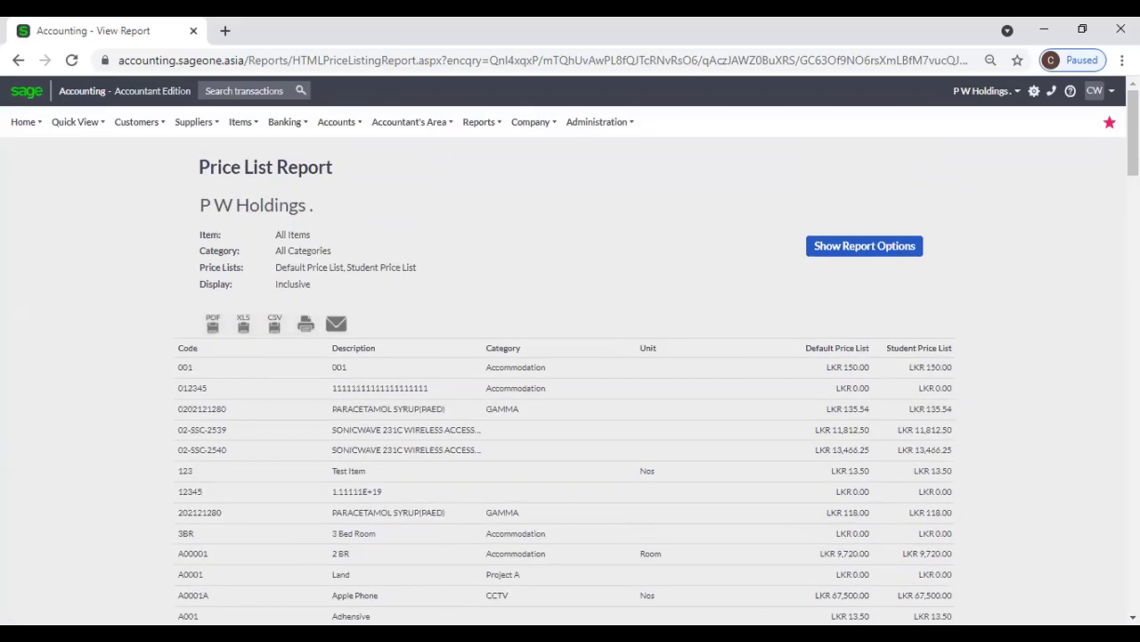
# - Generate the Item Bundle Report for all item bundles using the Default Price List
pyautogui.click(1123, 61)
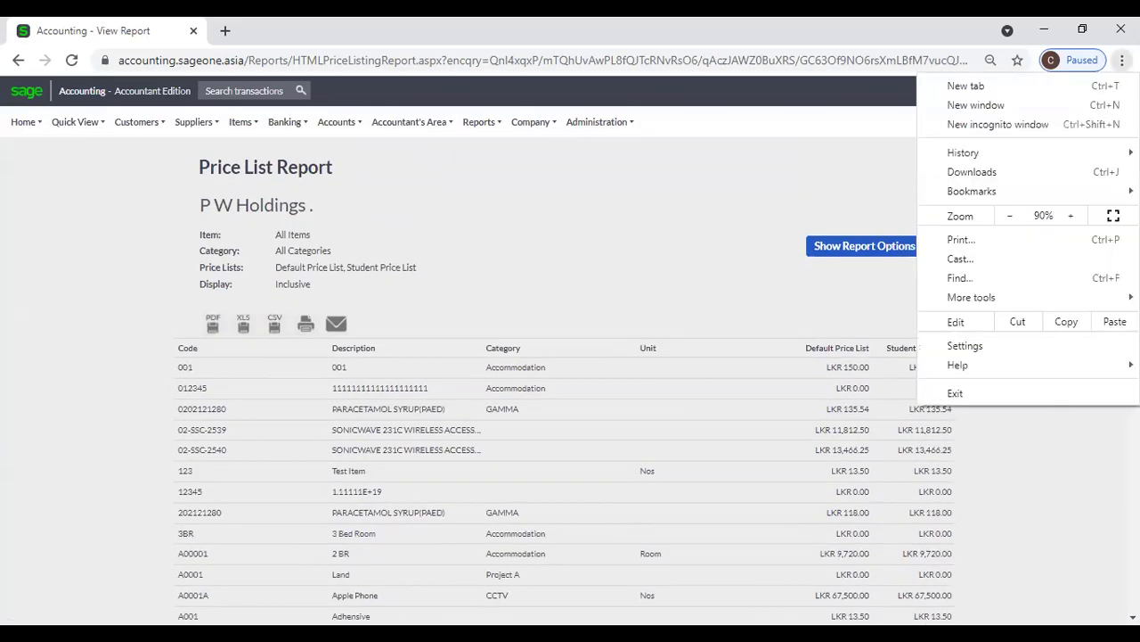
pyautogui.click(1071, 216)
pyautogui.click(606, 255)
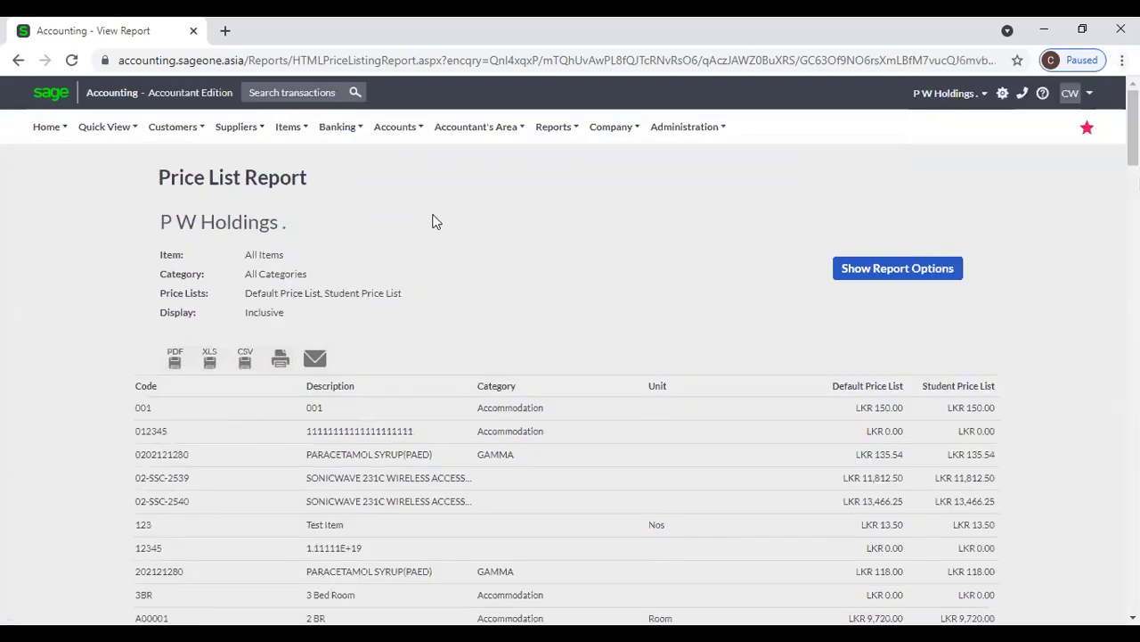
pyautogui.click(305, 141)
pyautogui.moveTo(310, 263)
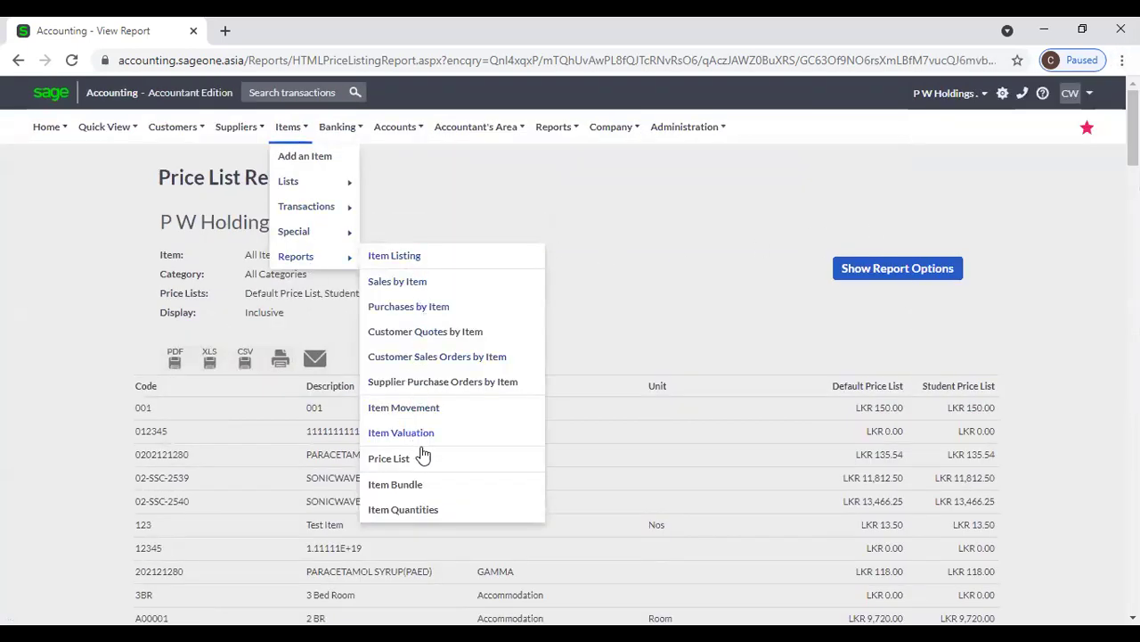
pyautogui.click(428, 486)
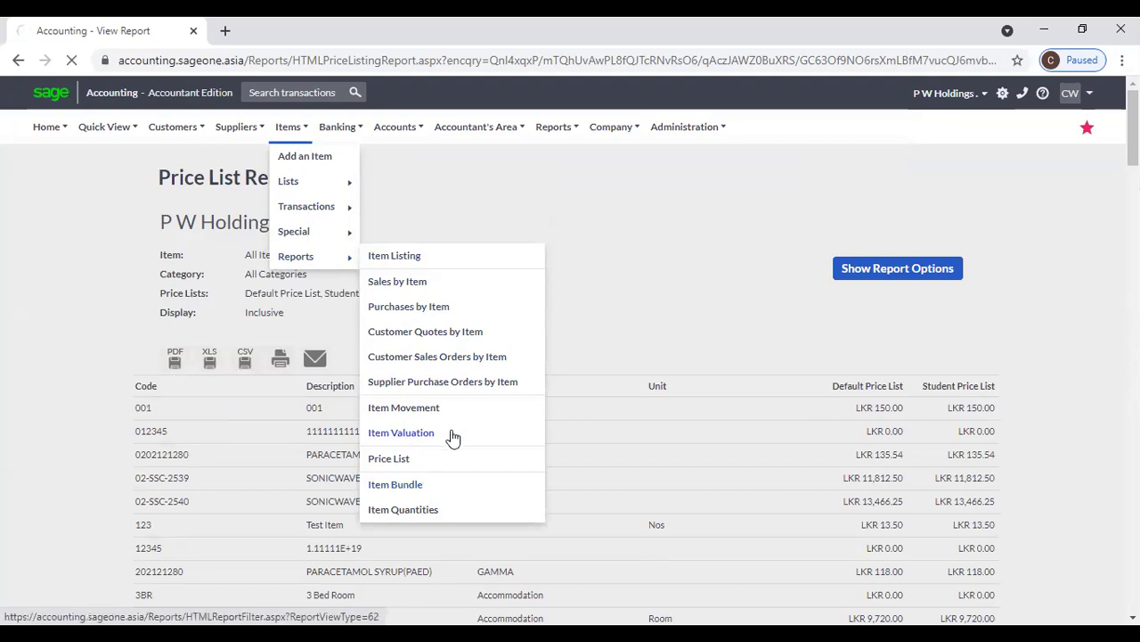
pyautogui.click(558, 320)
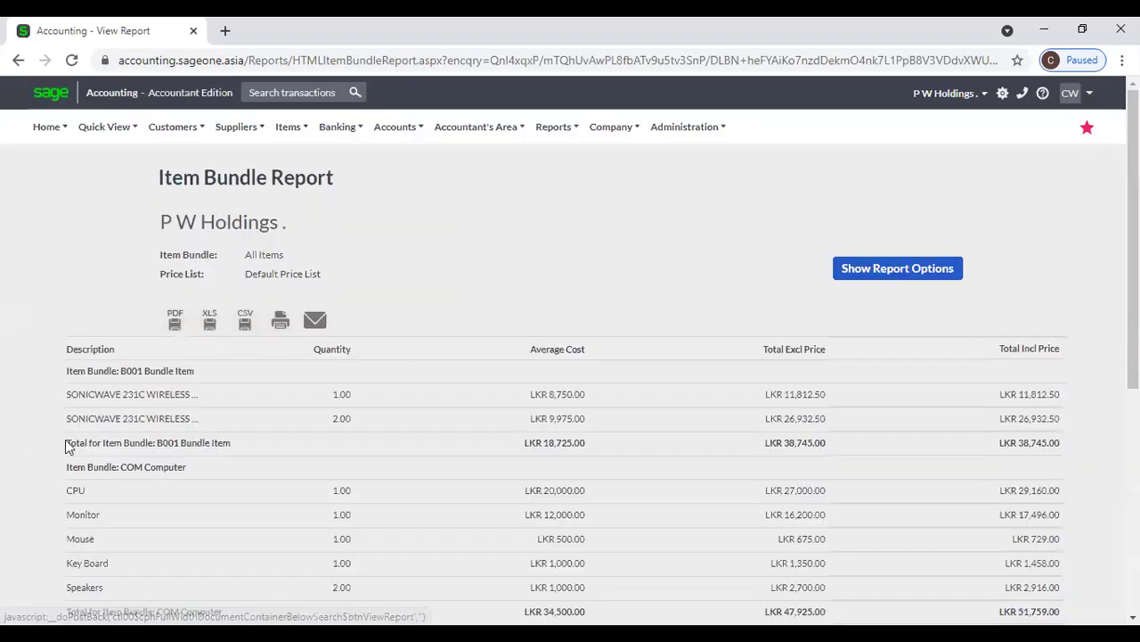
# - Refresh the Item Bundle Report with the Default Price List and review each bundle's quantities, average costs and prices
pyautogui.scroll(-1, 127, 425)
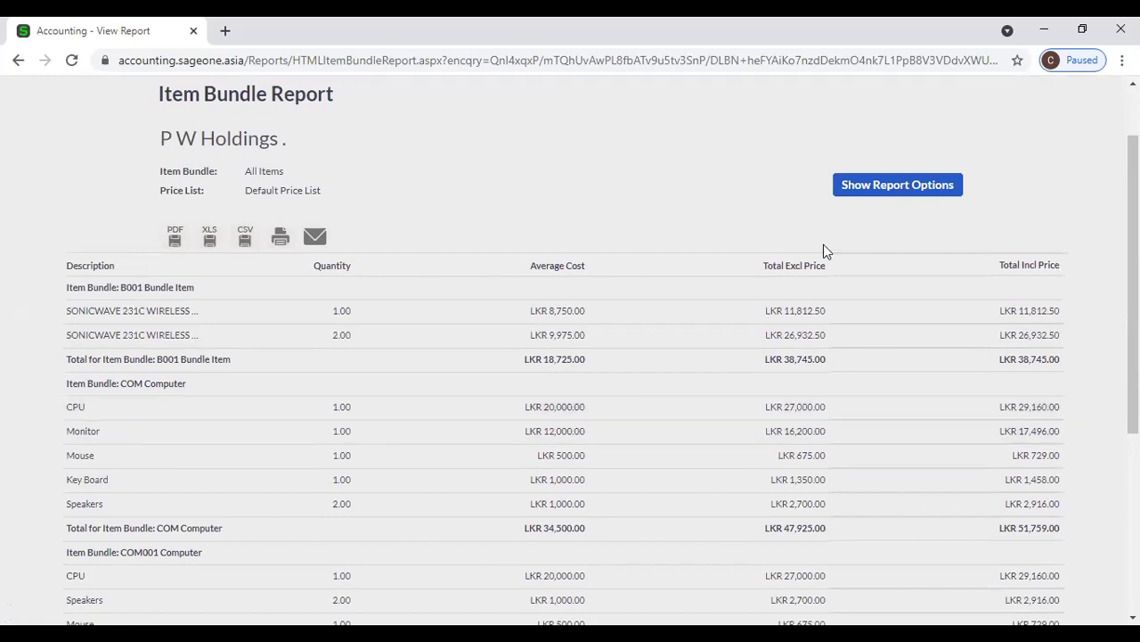
pyautogui.click(850, 193)
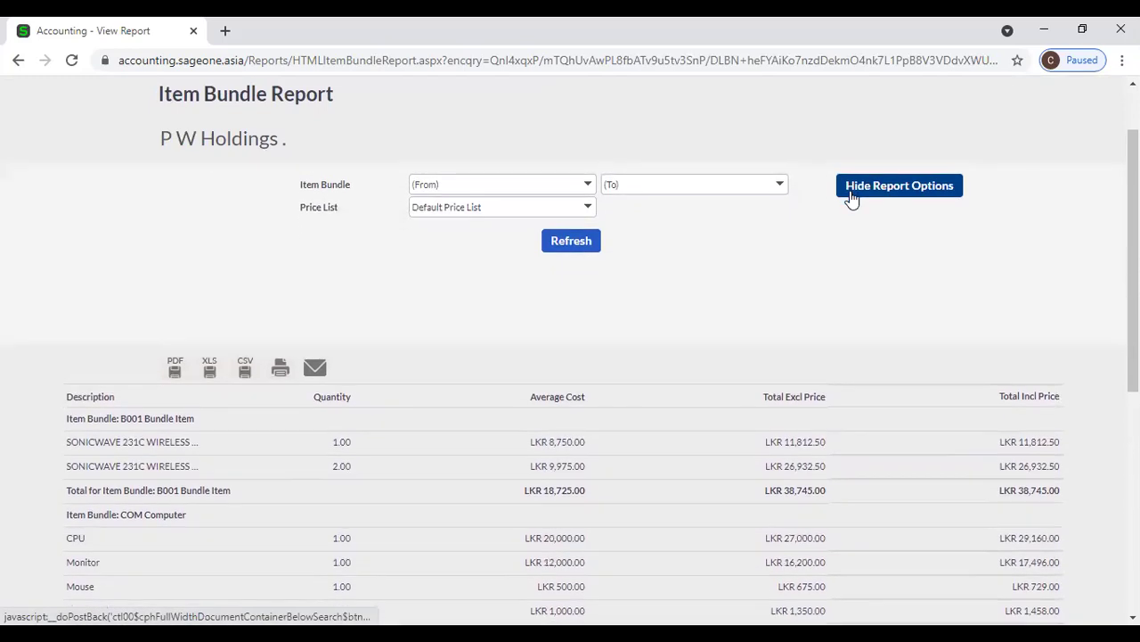
pyautogui.click(588, 210)
pyautogui.click(530, 229)
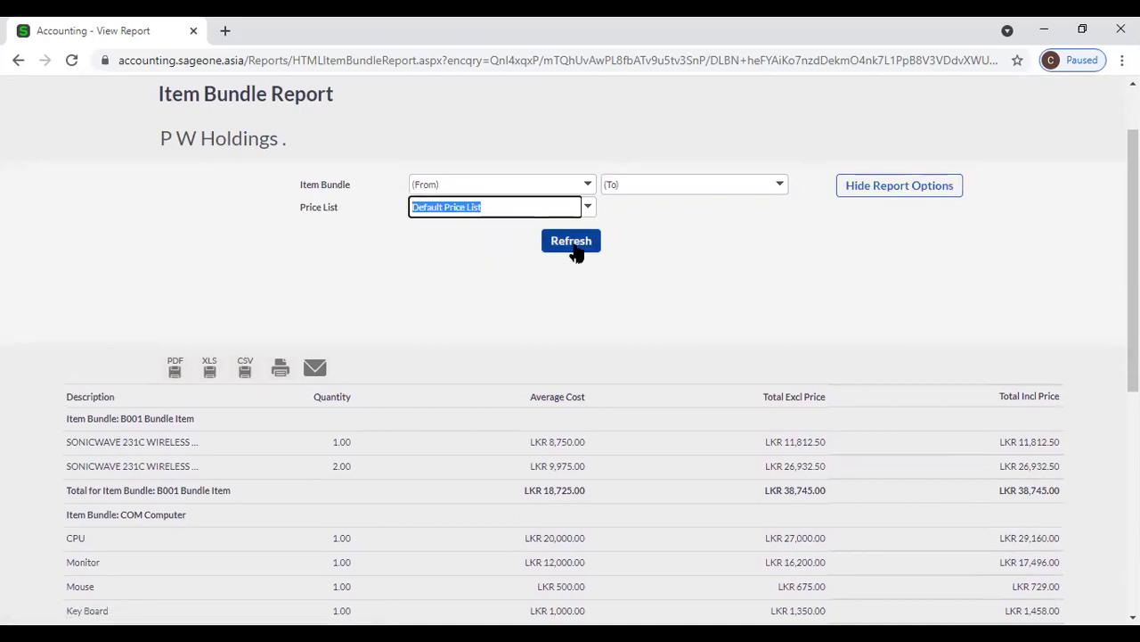
pyautogui.click(586, 250)
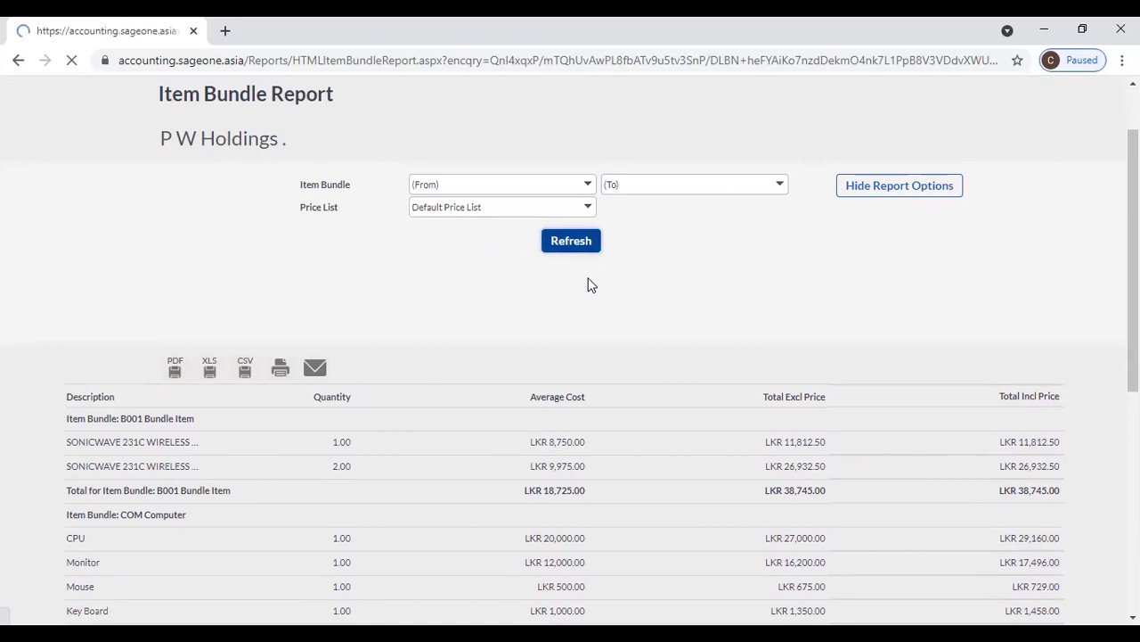
pyautogui.scroll(-2, 585, 286)
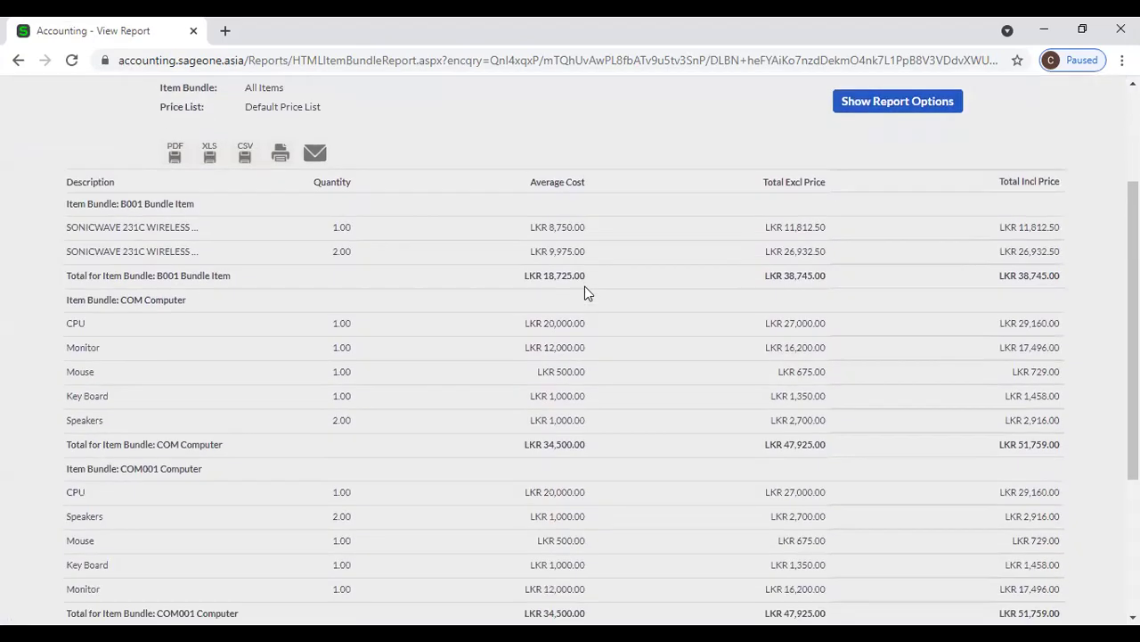
pyautogui.scroll(-3, 584, 286)
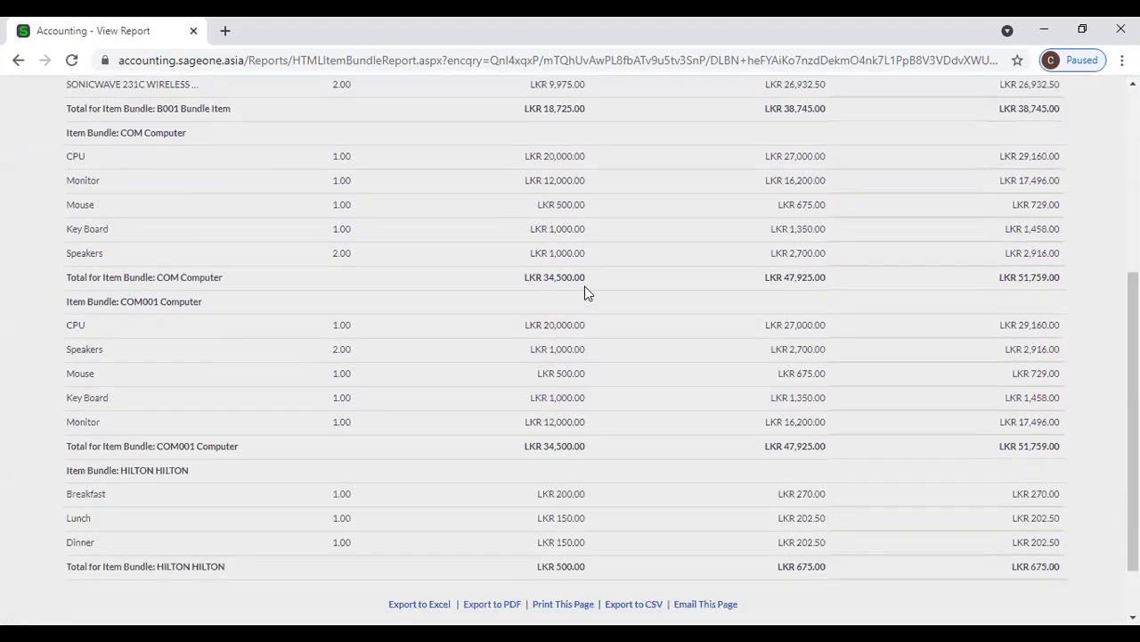
pyautogui.scroll(5, 585, 286)
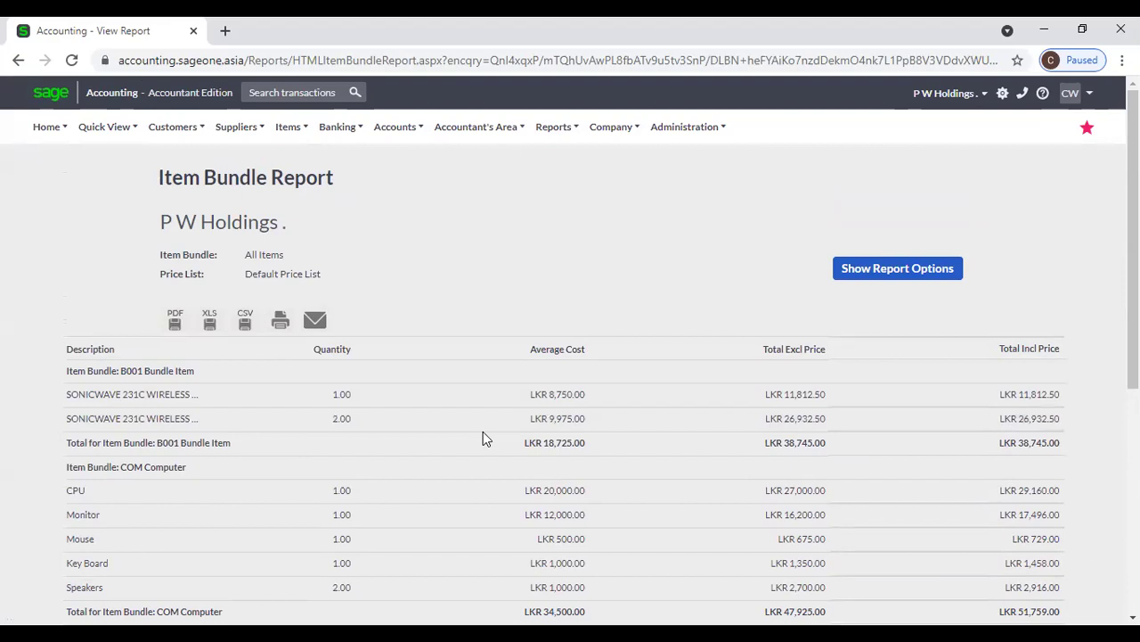
pyautogui.scroll(-1, 472, 448)
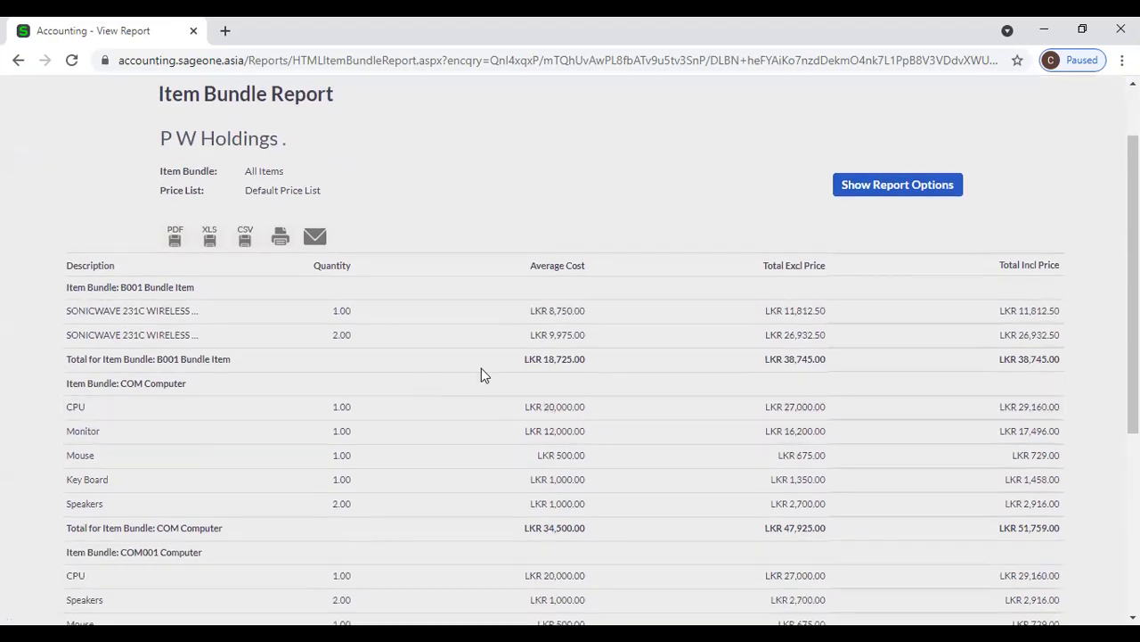
pyautogui.scroll(1, 481, 374)
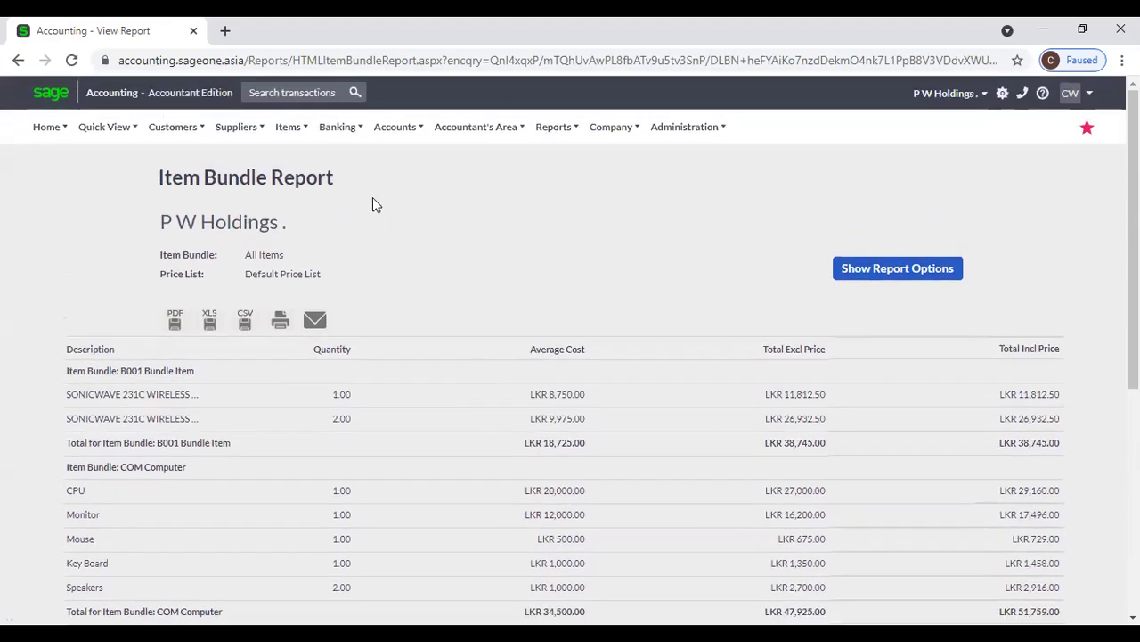
# - Generate the Item Quantities Report for all items and all item categories
pyautogui.click(288, 127)
pyautogui.moveTo(313, 258)
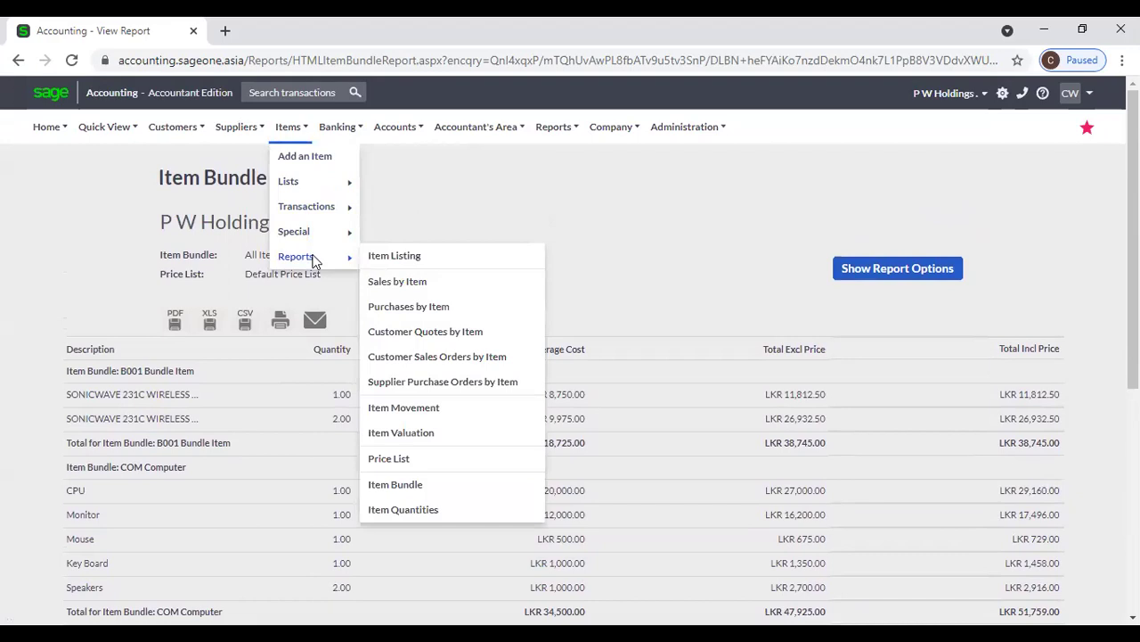
pyautogui.click(438, 509)
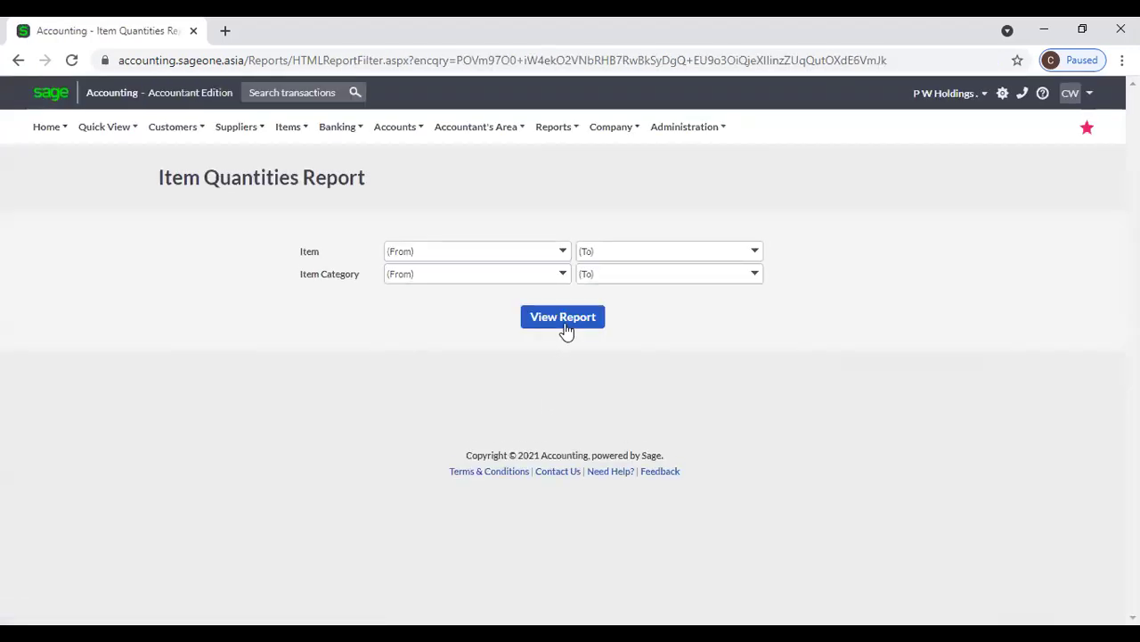
pyautogui.click(563, 320)
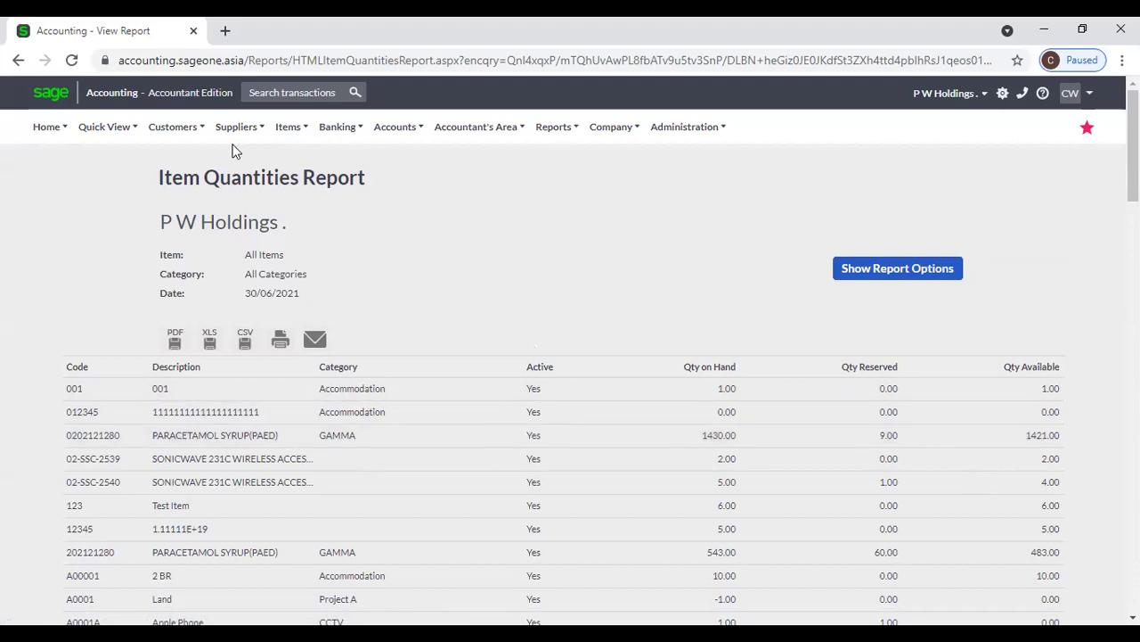
# - Examine the on-hand, reserved and available quantities for all items in the Item Quantities Report
pyautogui.click(174, 127)
pyautogui.moveTo(185, 208)
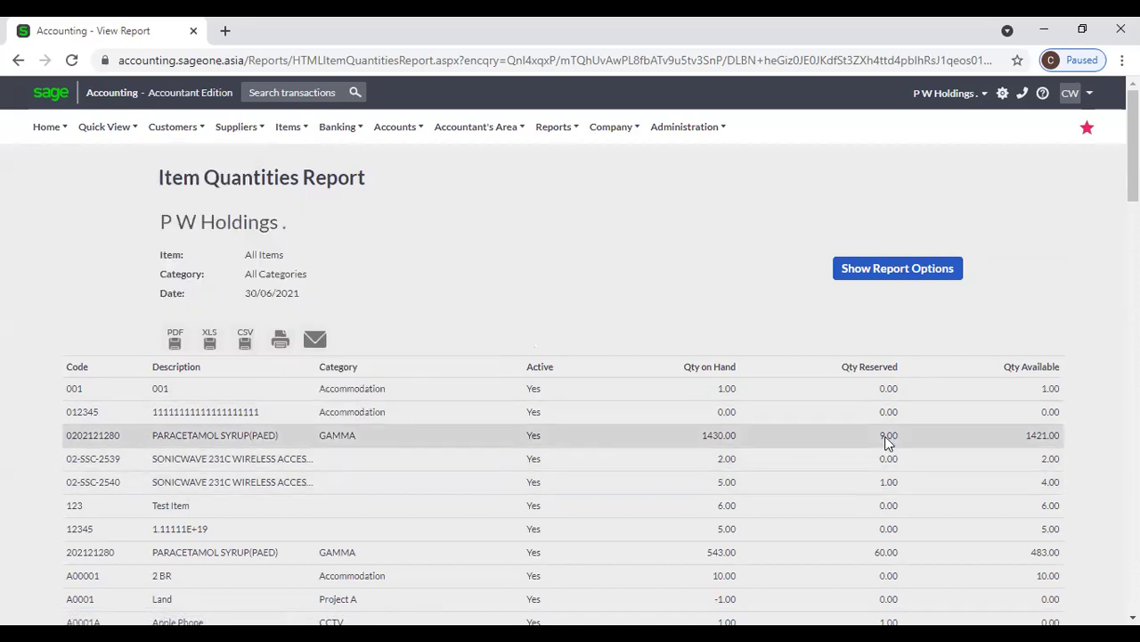
pyautogui.scroll(-1, 885, 436)
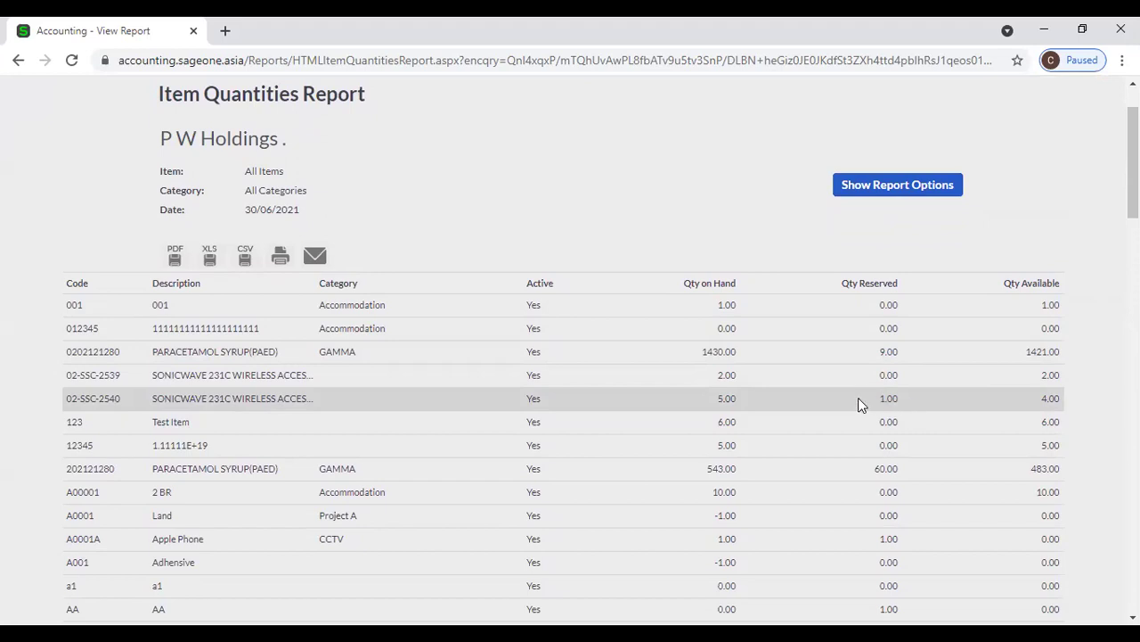
pyautogui.scroll(-2, 858, 397)
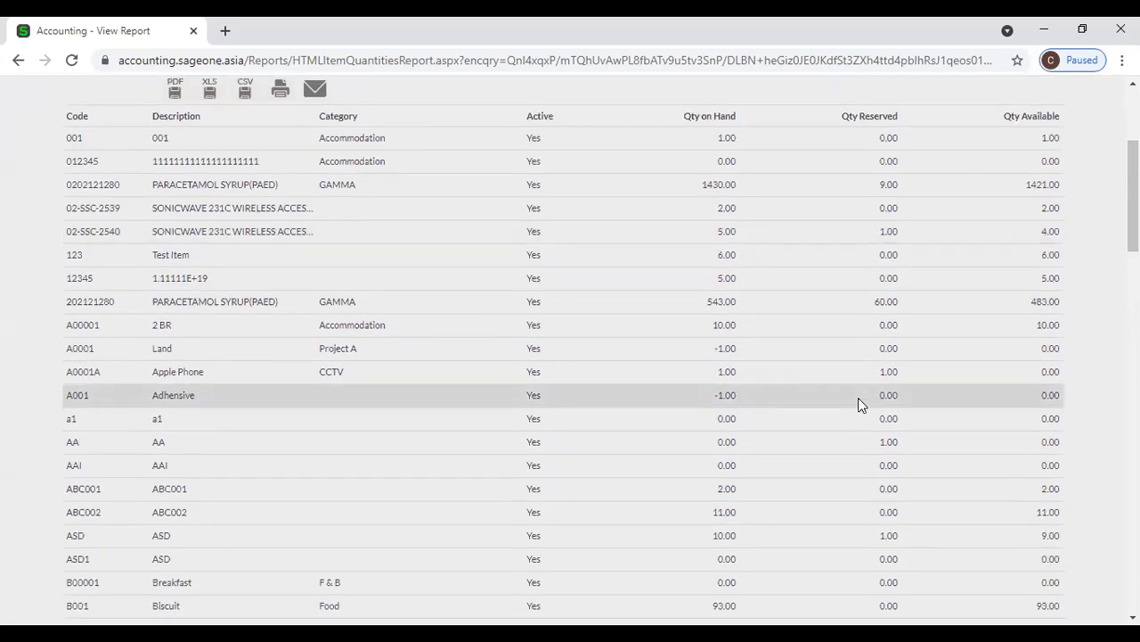
pyautogui.scroll(-2, 858, 397)
pyautogui.scroll(5, 860, 401)
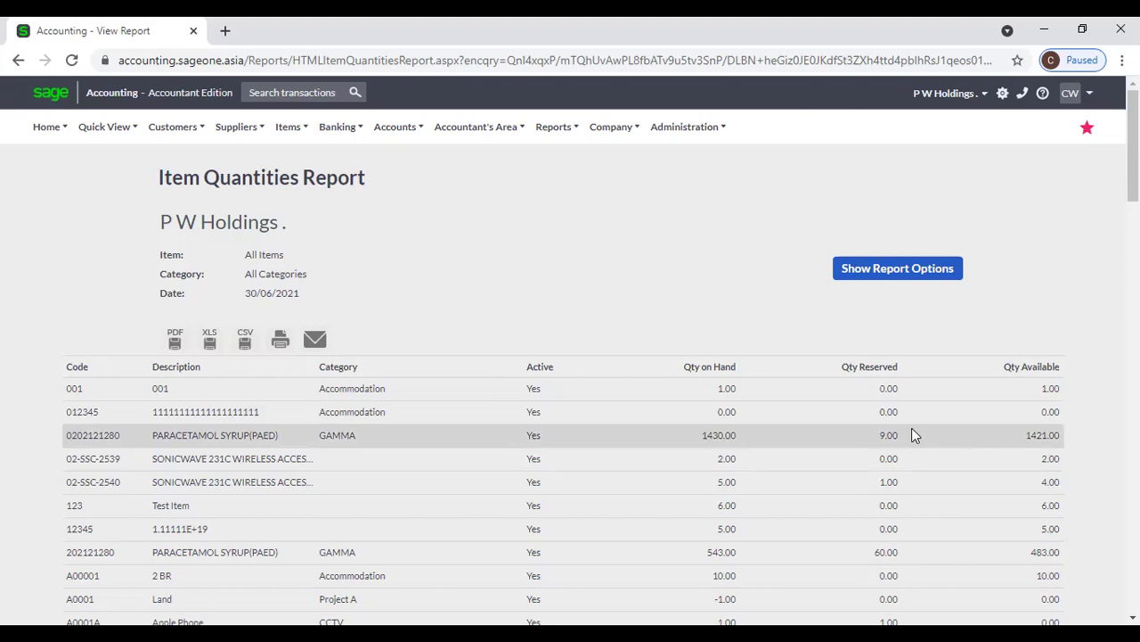
pyautogui.scroll(-7, 898, 437)
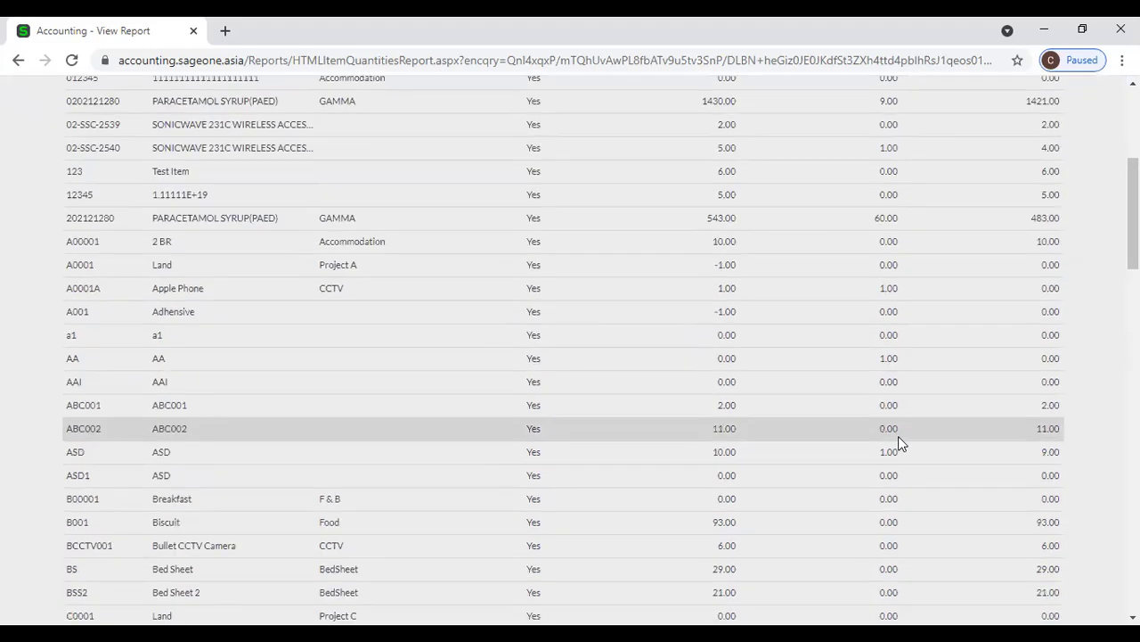
pyautogui.scroll(-20, 898, 441)
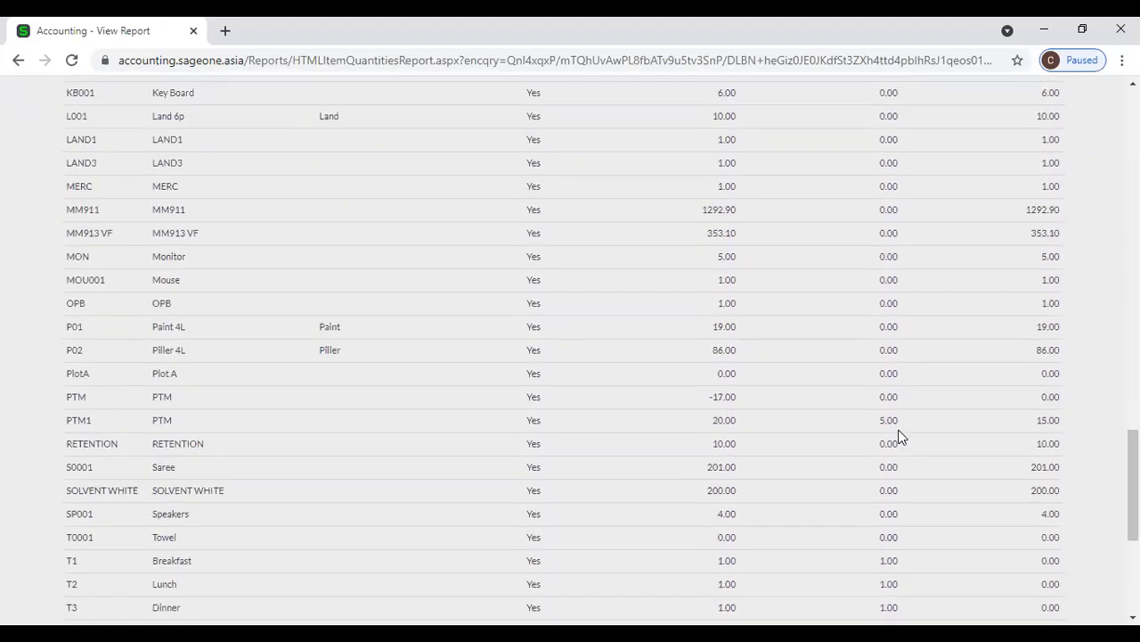
pyautogui.moveTo(1133, 553); pyautogui.dragTo(1112, 133)
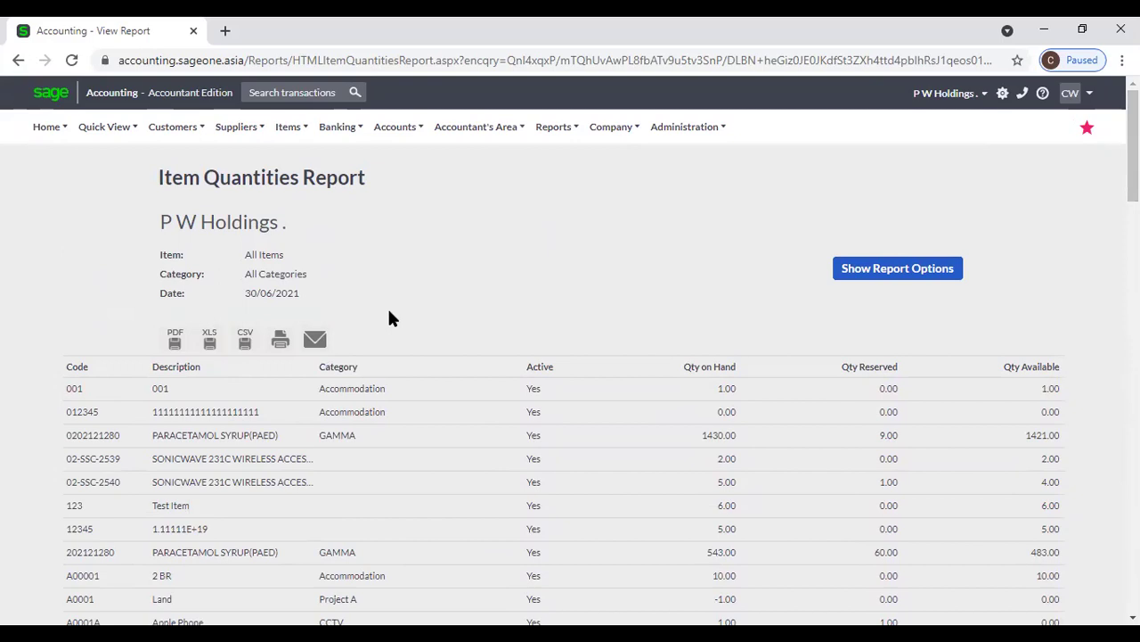
pyautogui.moveTo(294, 143)
pyautogui.moveTo(296, 255)
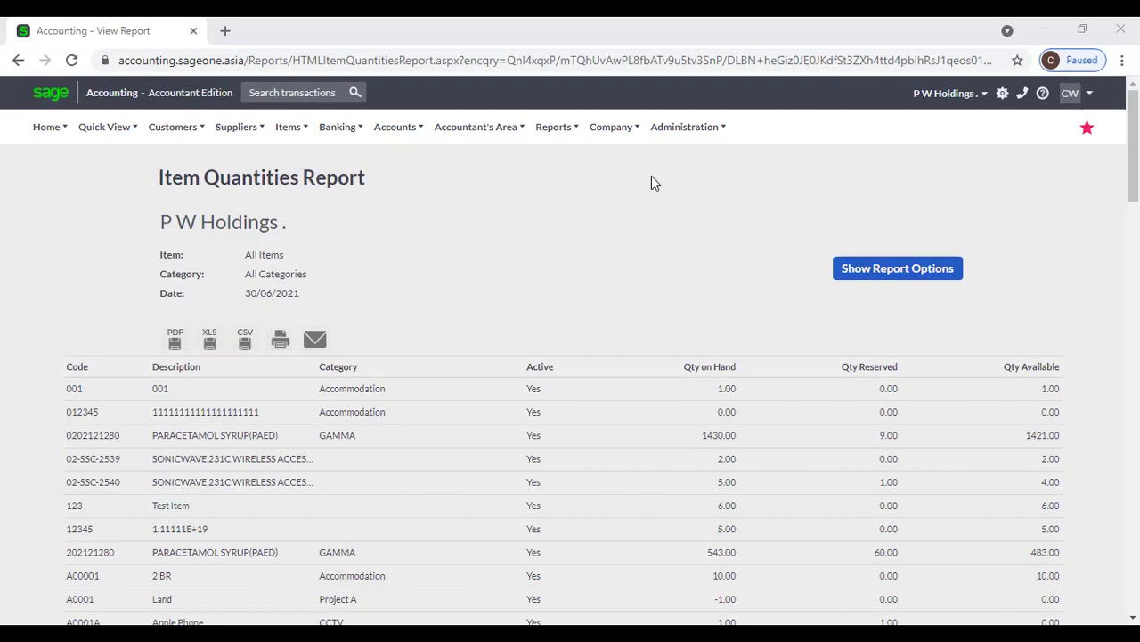
# - Enlarge the page display to 110% zoom
pyautogui.moveTo(674, 140)
pyautogui.click(1123, 60)
pyautogui.click(1071, 216)
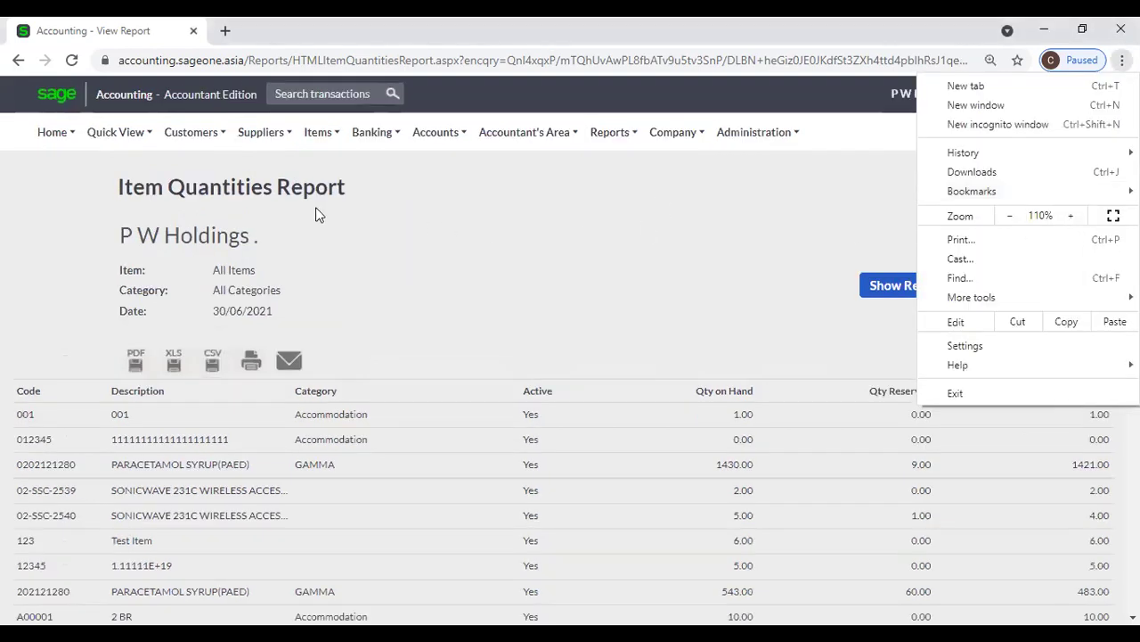
# - Examine the available item functions, including lists, adjustments, selling prices, opening balances, code renumbering and reports
pyautogui.click(327, 132)
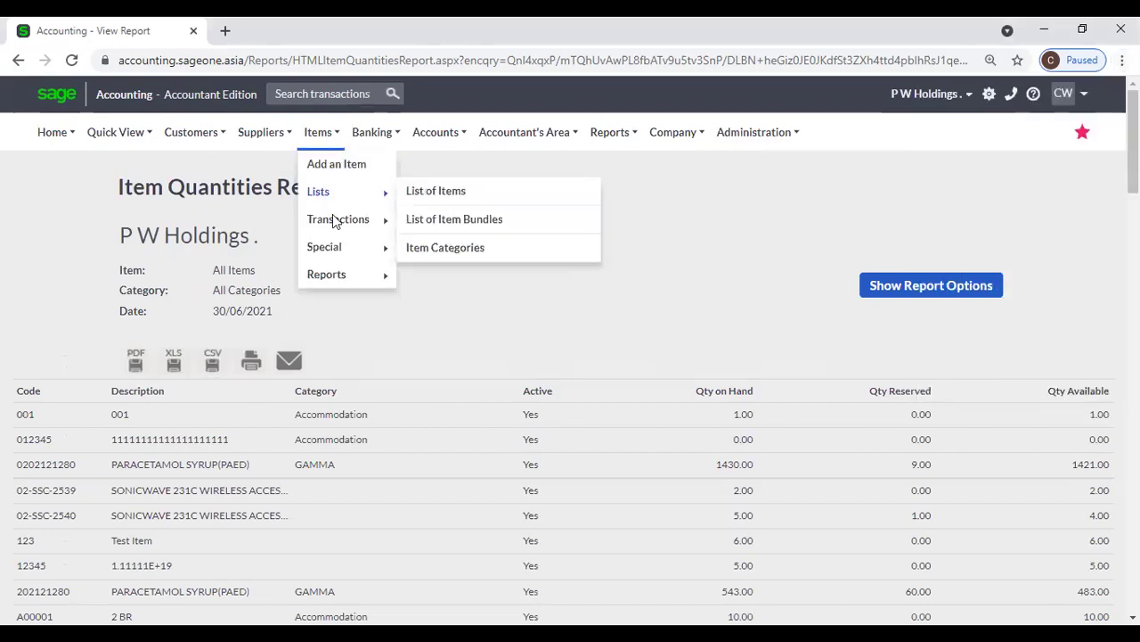
pyautogui.moveTo(343, 273)
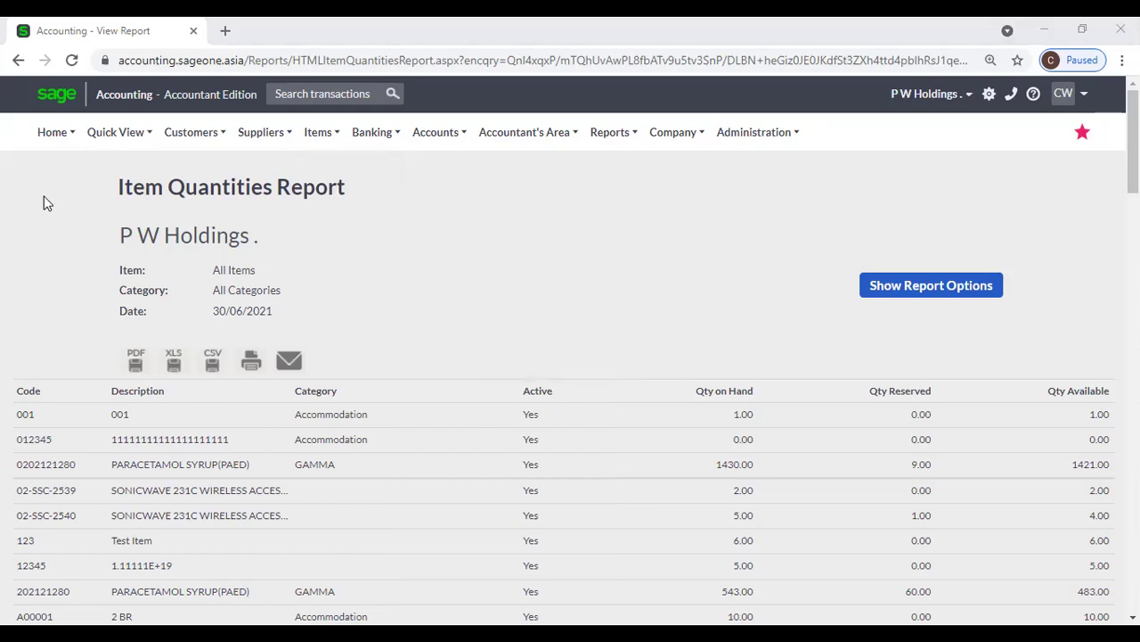
pyautogui.moveTo(307, 135)
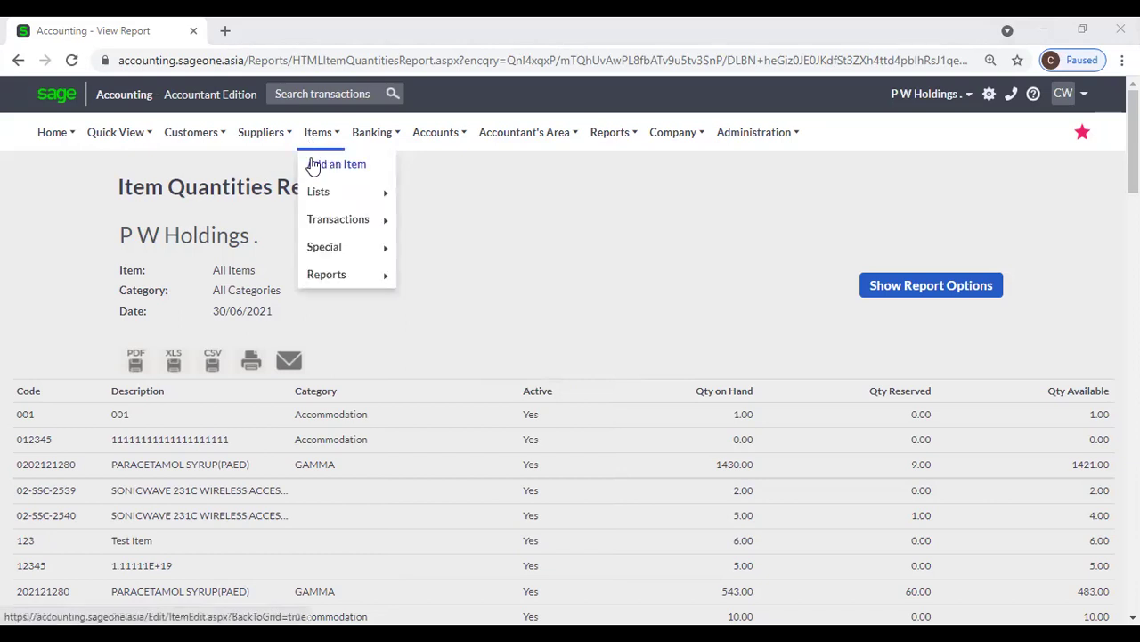
pyautogui.moveTo(318, 190)
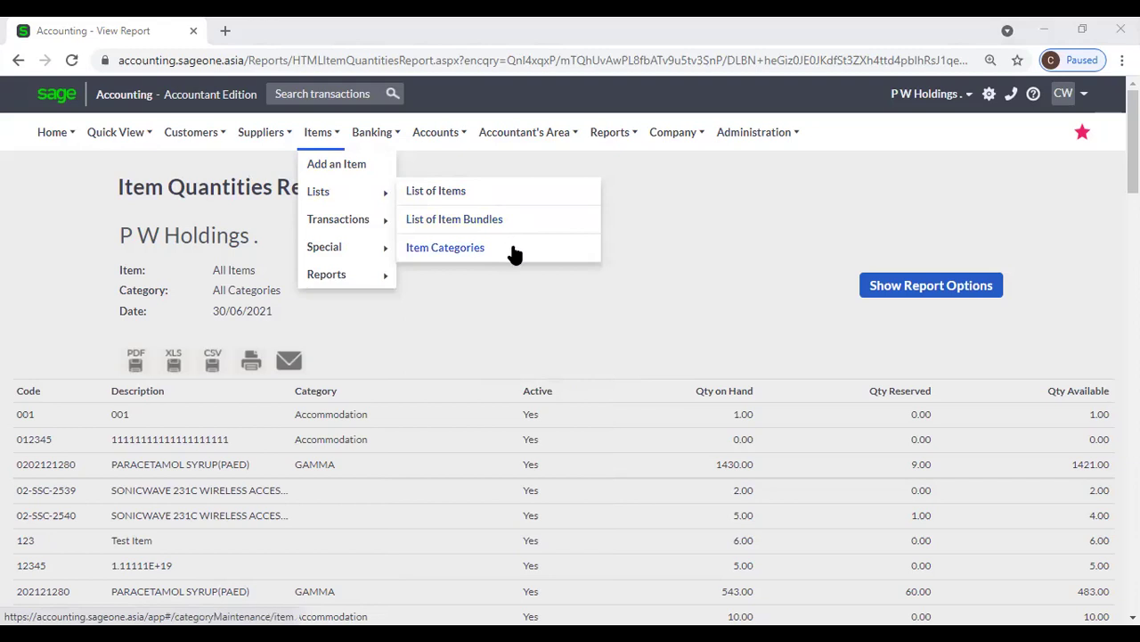
pyautogui.moveTo(379, 223)
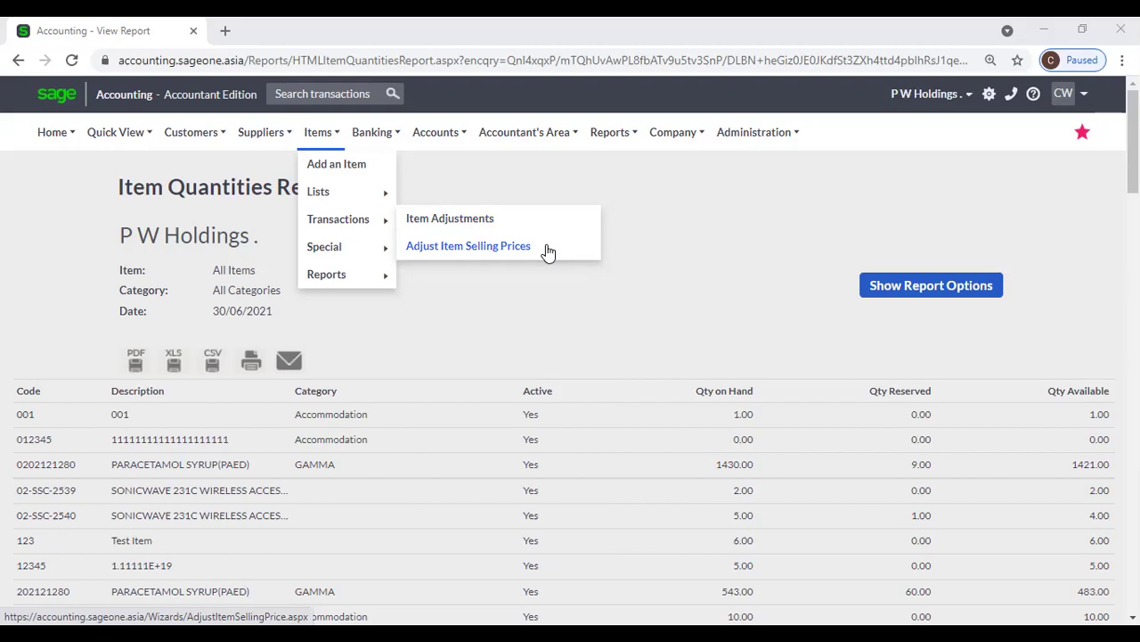
pyautogui.moveTo(366, 245)
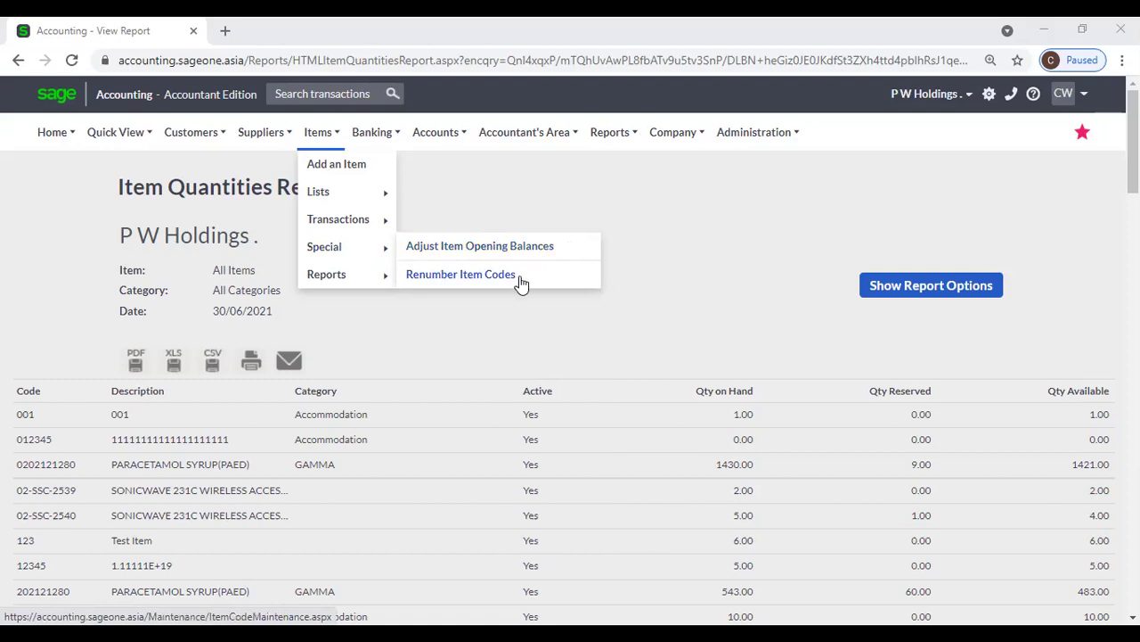
pyautogui.moveTo(339, 280)
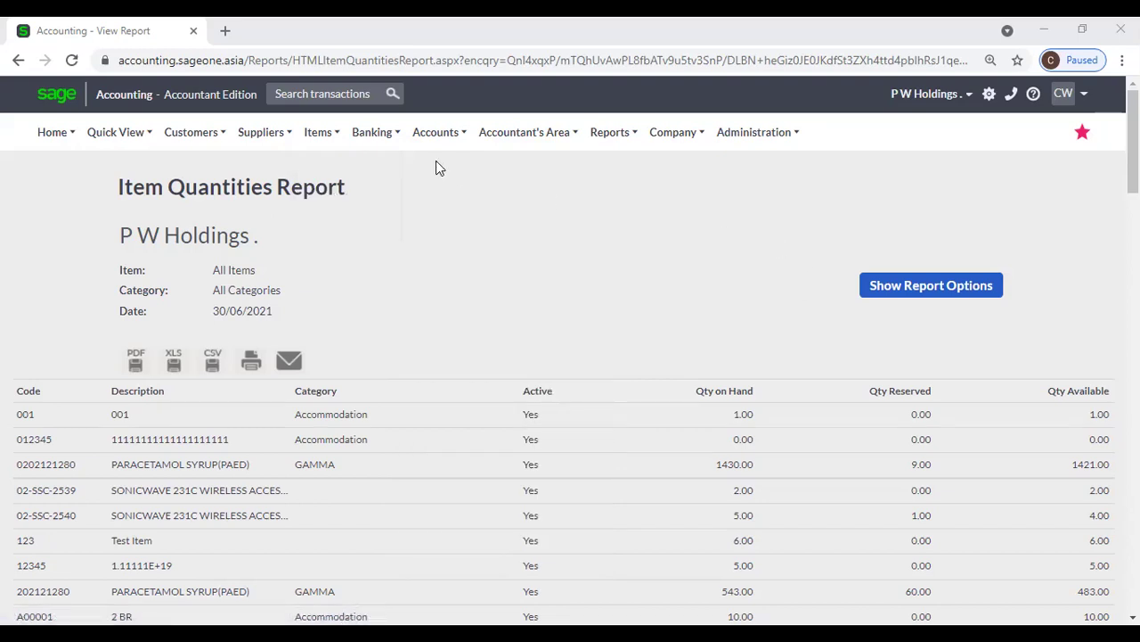
# - Open My Profile and review the billing information and the current package's module licenses
pyautogui.moveTo(383, 137)
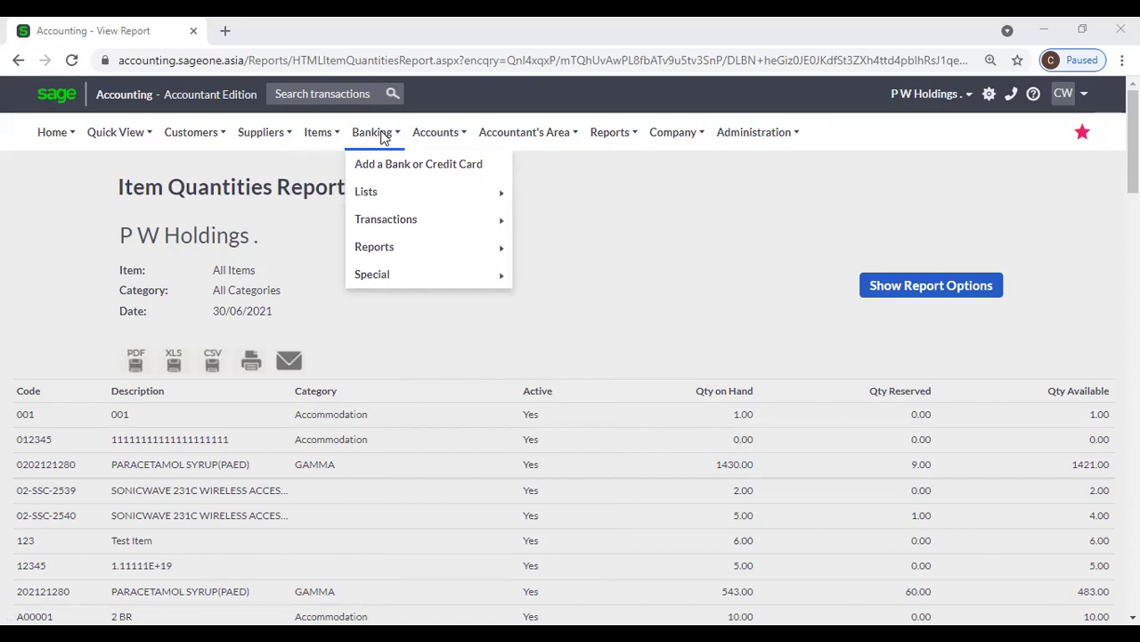
pyautogui.moveTo(207, 138)
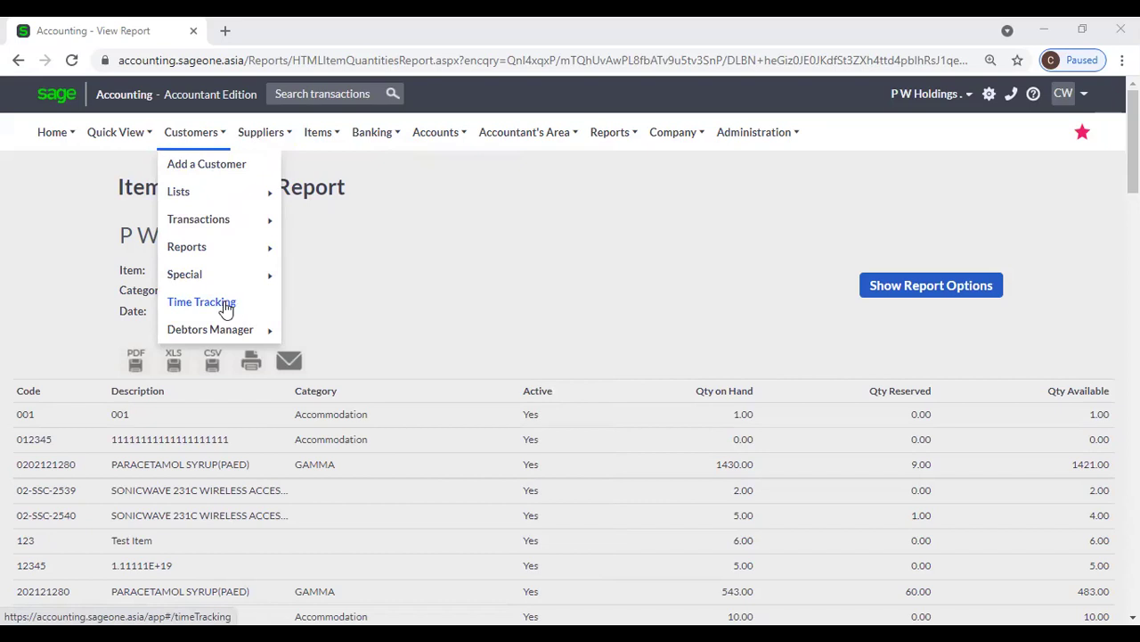
pyautogui.moveTo(761, 140)
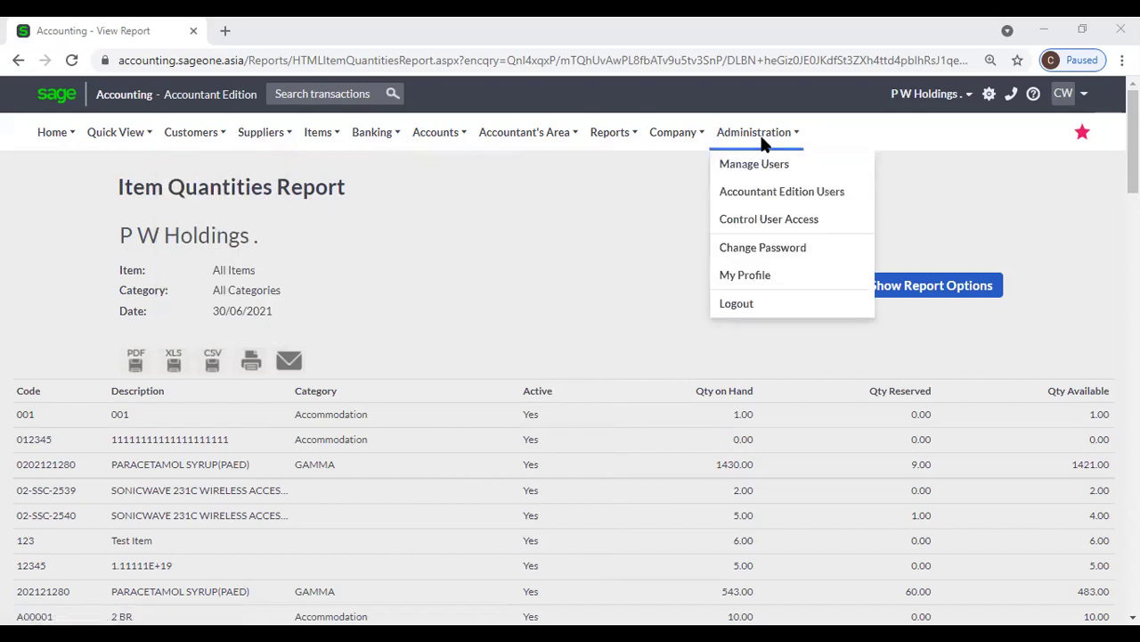
pyautogui.click(753, 276)
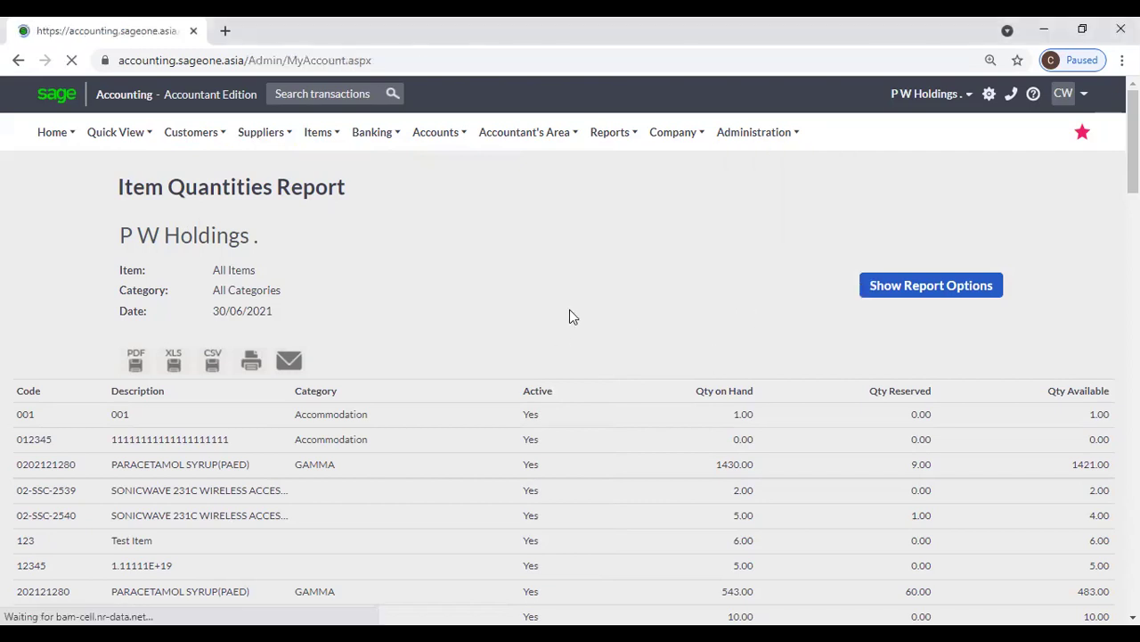
pyautogui.scroll(-1, 570, 312)
pyautogui.scroll(-2, 571, 317)
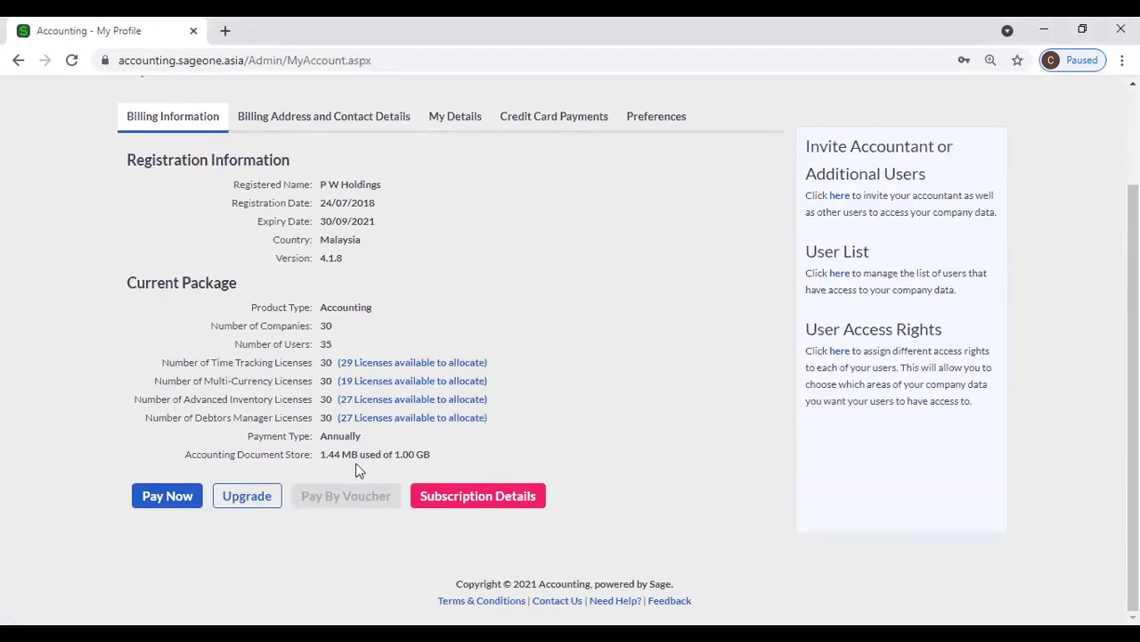
# - Open the subscription upgrade options and try to add 1 Time Tracking license
pyautogui.click(259, 576)
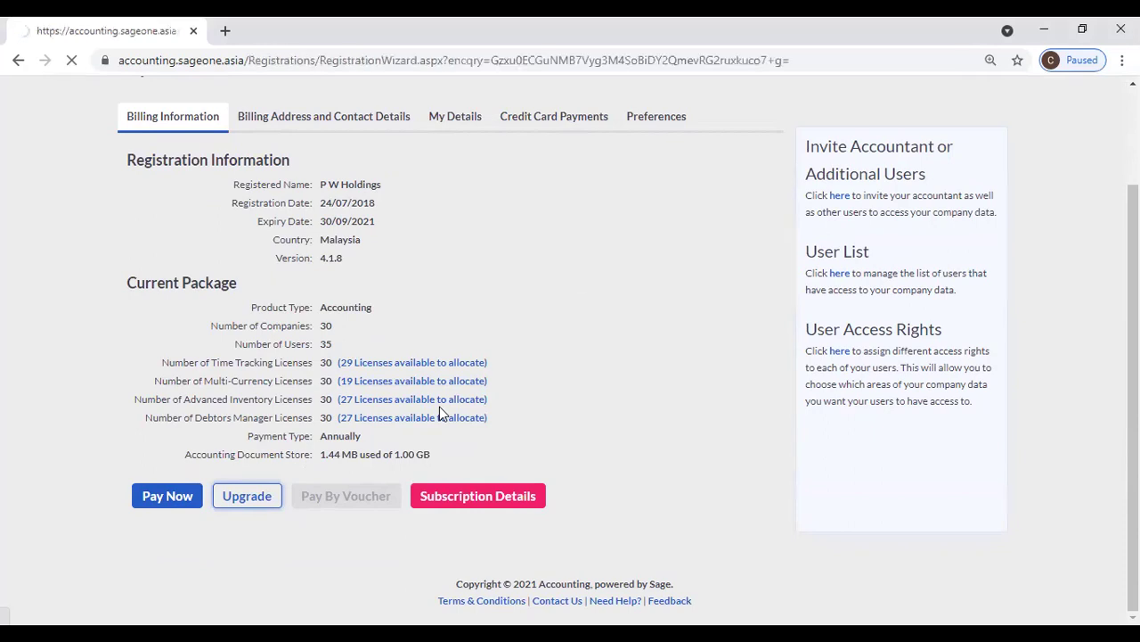
pyautogui.scroll(-5, 446, 407)
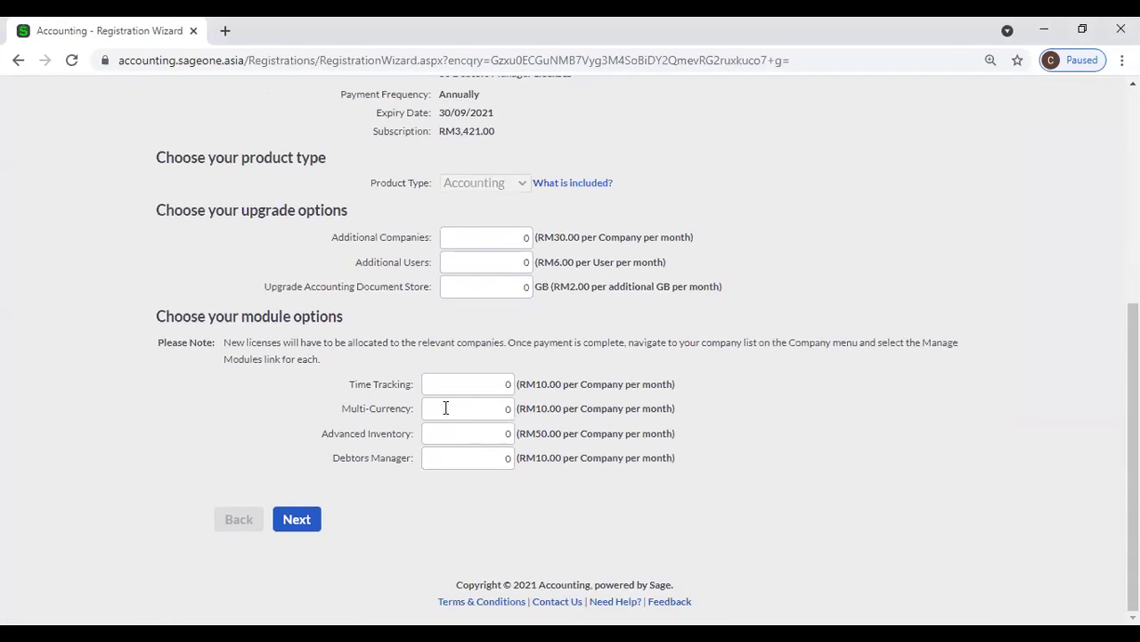
pyautogui.click(467, 385)
pyautogui.write('1')
pyautogui.click(298, 520)
# - Open Time Tracking and review the list of active projects grouped by customer
pyautogui.moveTo(198, 150)
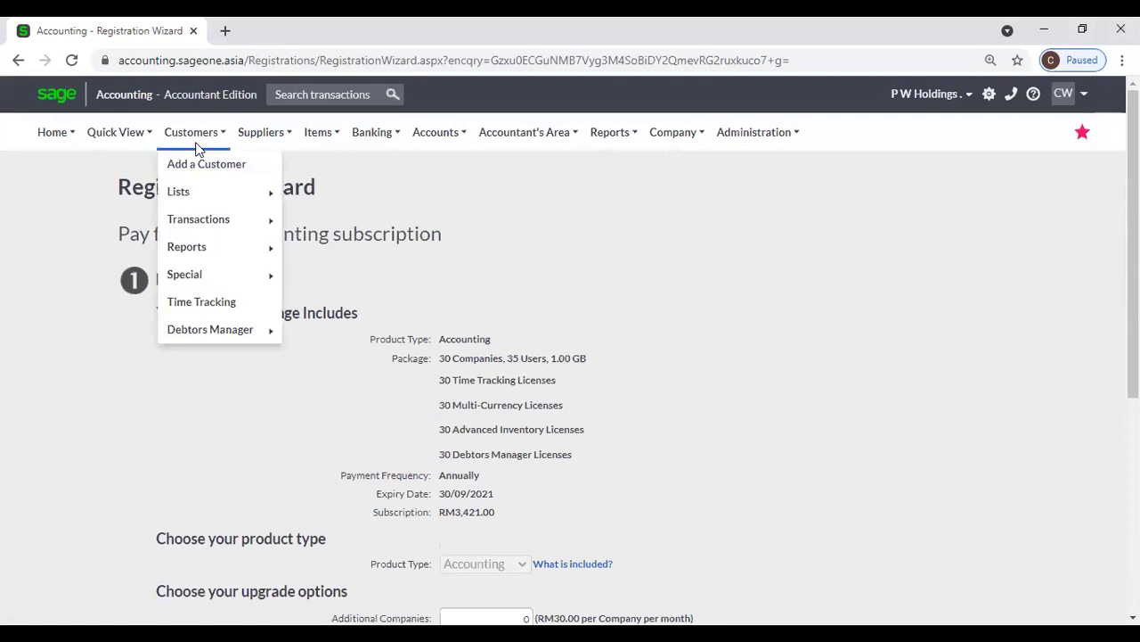
pyautogui.click(208, 301)
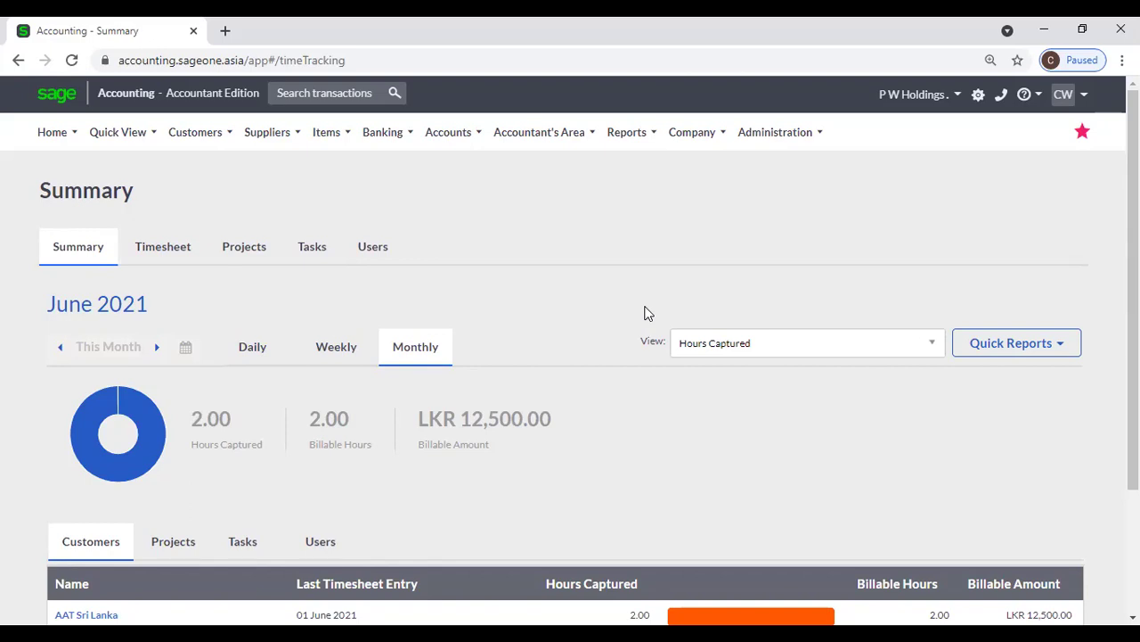
pyautogui.click(261, 249)
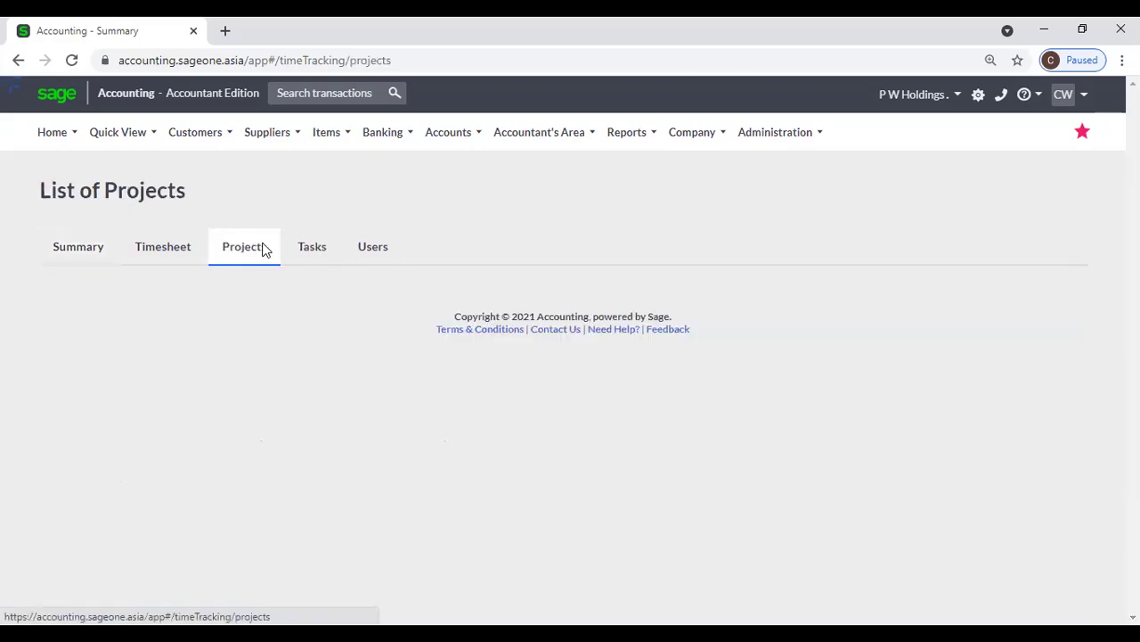
pyautogui.scroll(-2, 326, 331)
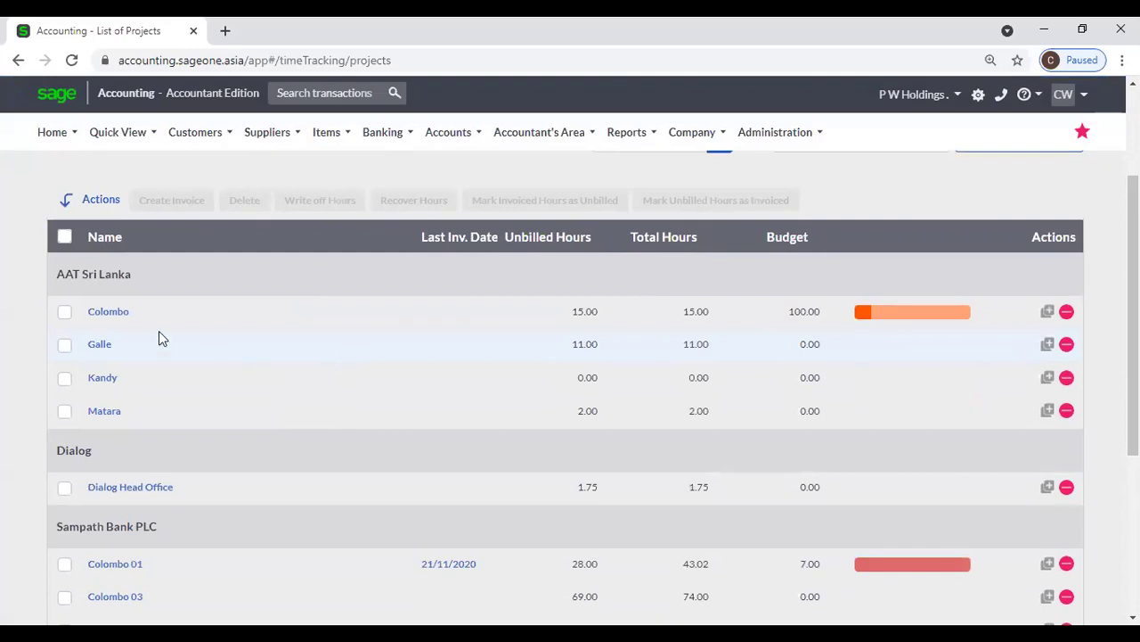
pyautogui.scroll(1, 129, 288)
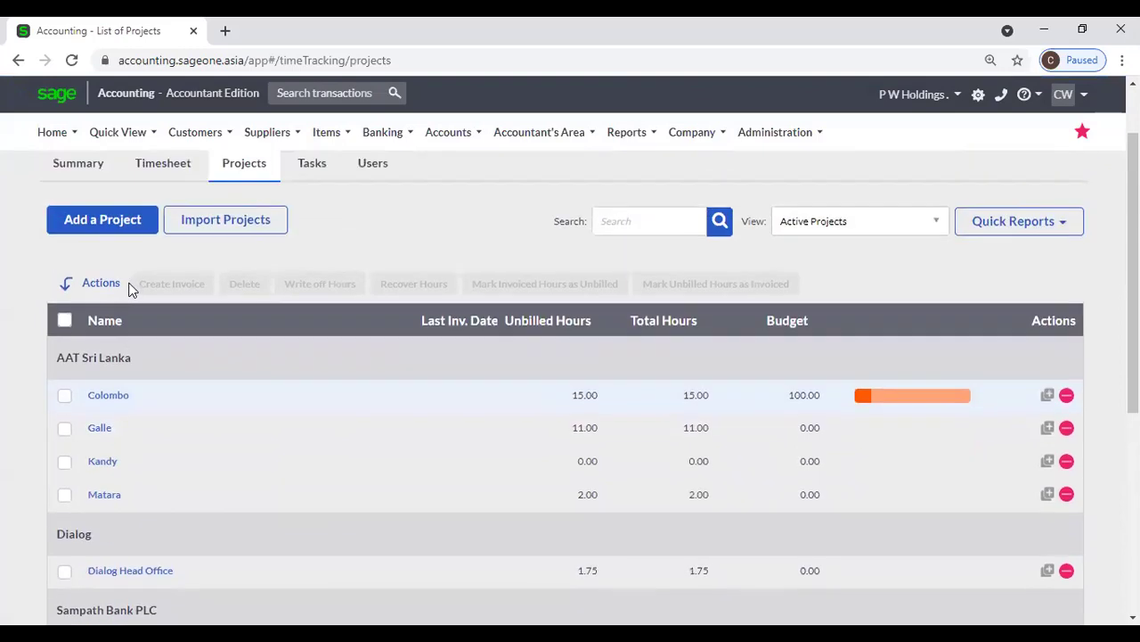
# - Look over the new project form's details and the list of tasks with their hourly rates
pyautogui.click(99, 224)
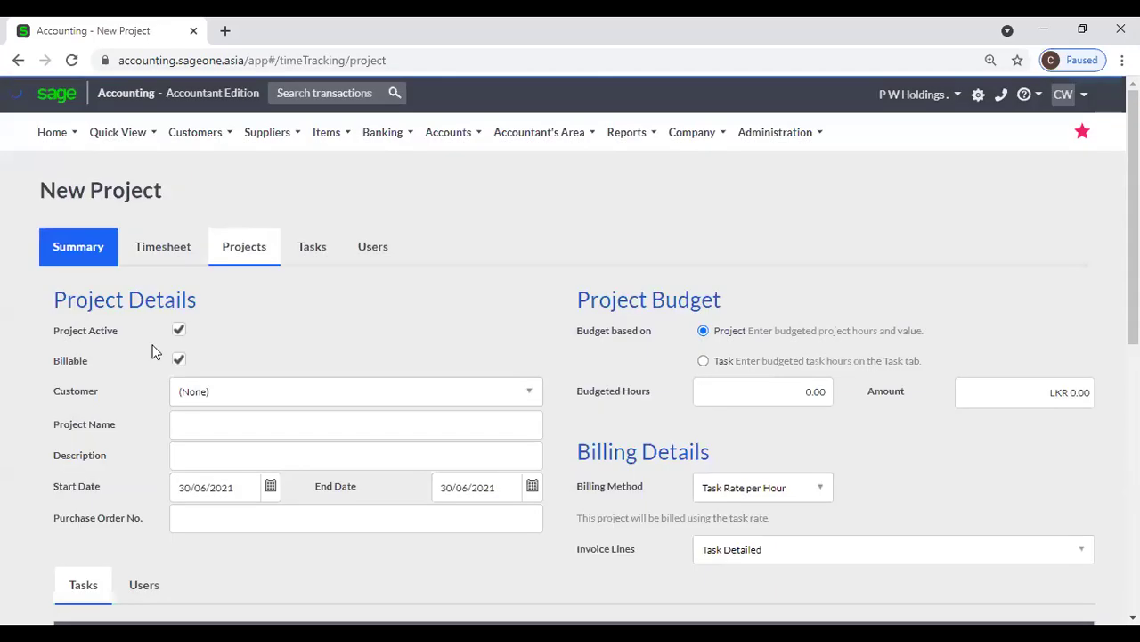
pyautogui.click(209, 428)
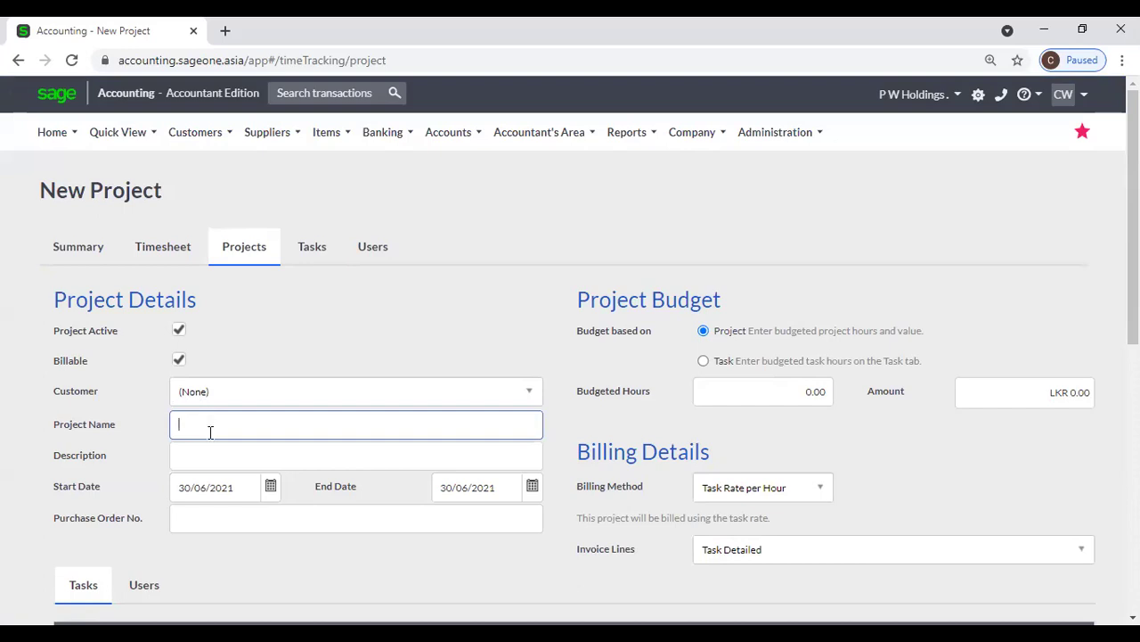
pyautogui.click(162, 249)
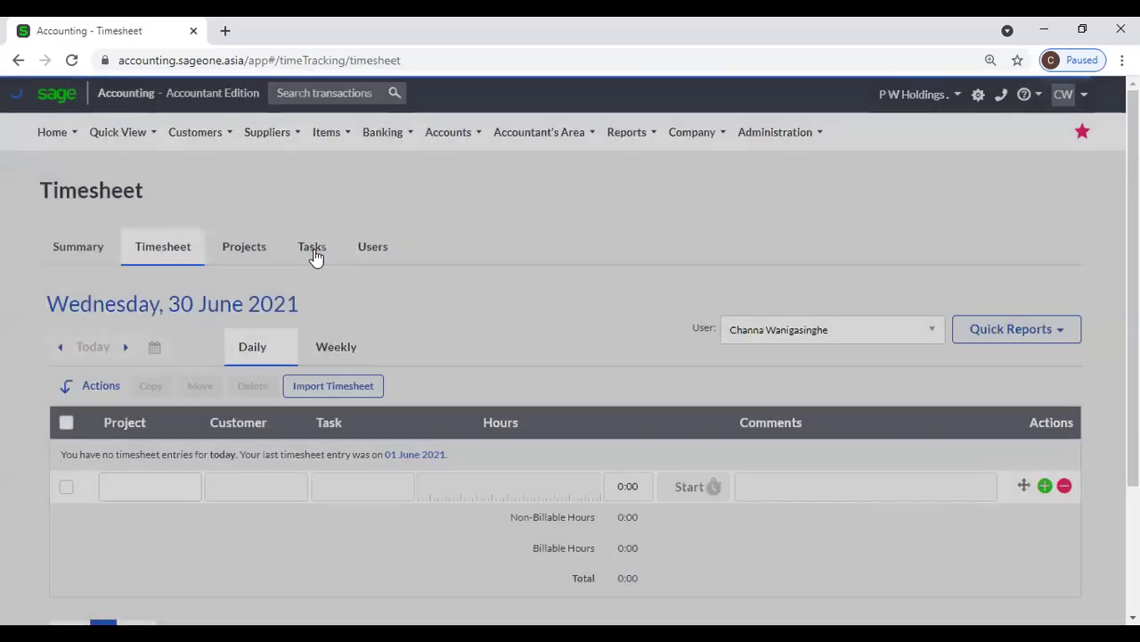
pyautogui.click(313, 251)
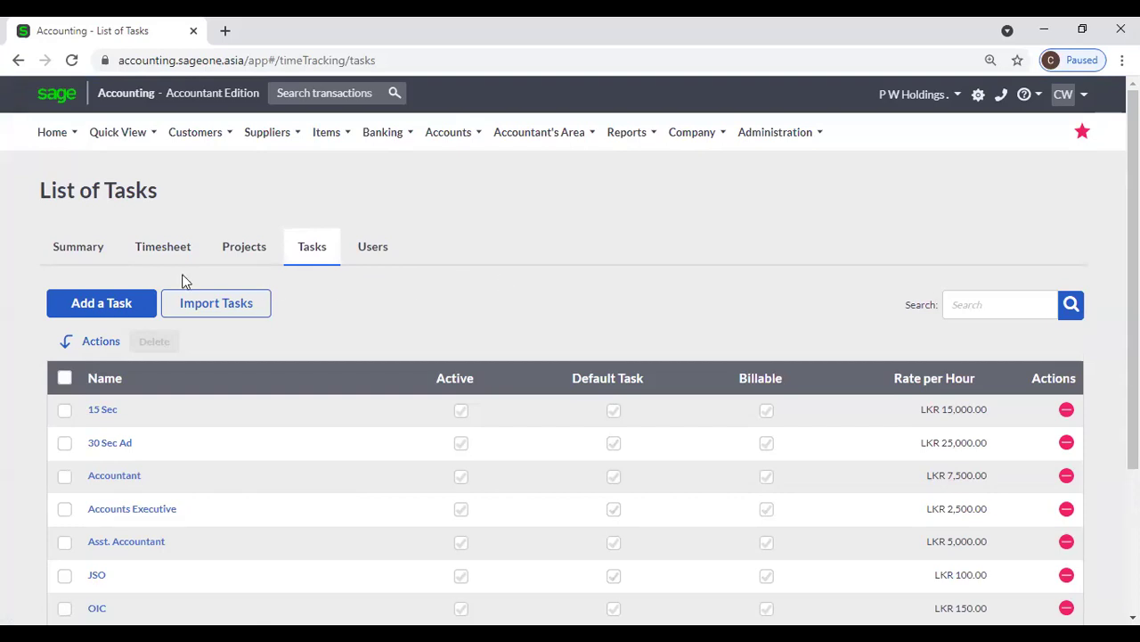
# - Add an entry to the 30 June 2021 daily timesheet for AAT Sri Lanka's Colombo project, task Accountant, with 2 hours
pyautogui.click(161, 252)
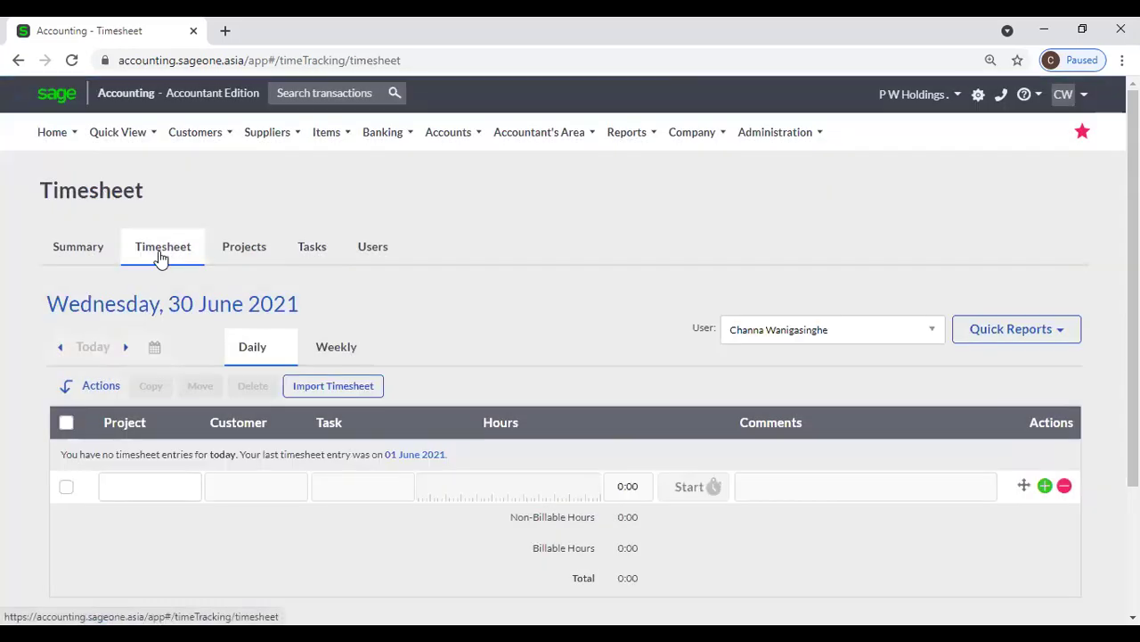
pyautogui.click(189, 497)
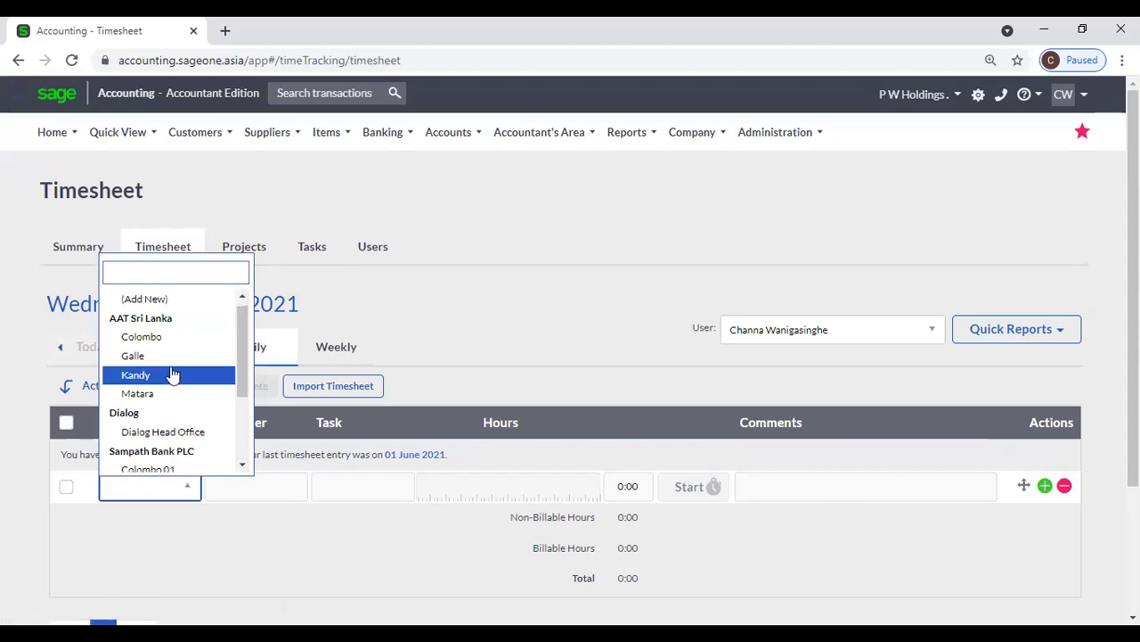
pyautogui.scroll(-1, 173, 375)
pyautogui.scroll(1, 170, 373)
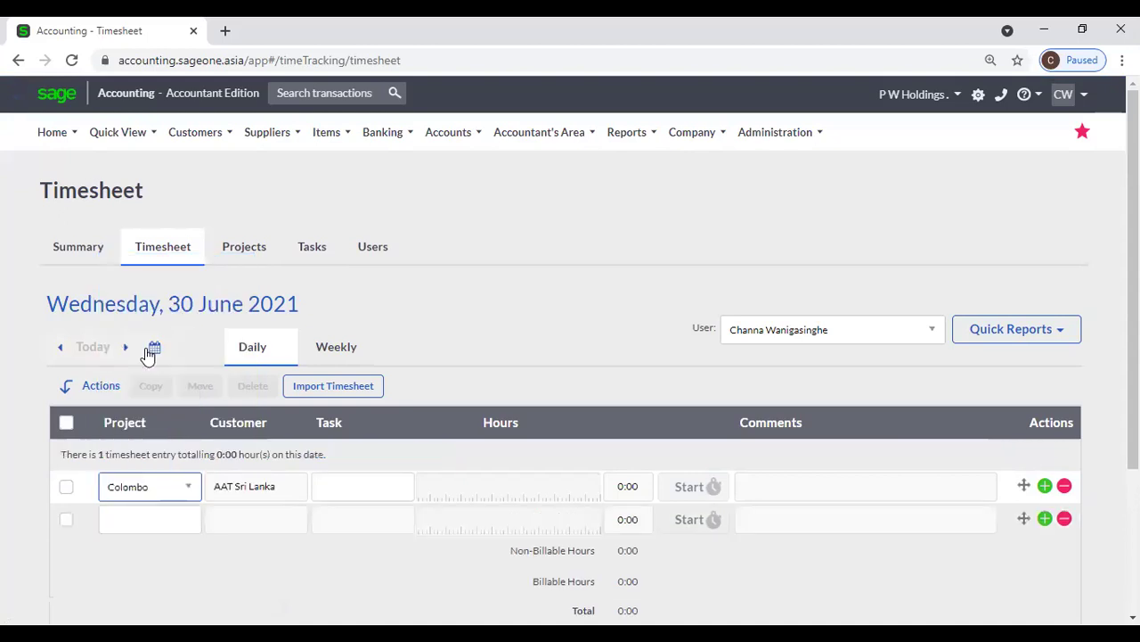
pyautogui.click(142, 346)
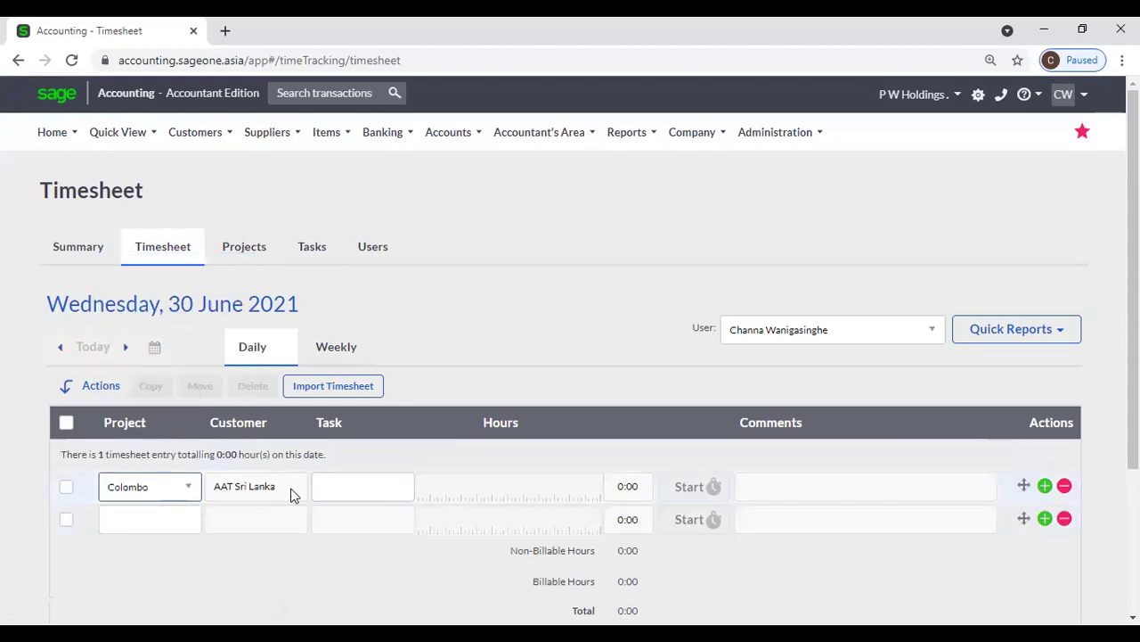
pyautogui.click(359, 496)
pyautogui.click(359, 495)
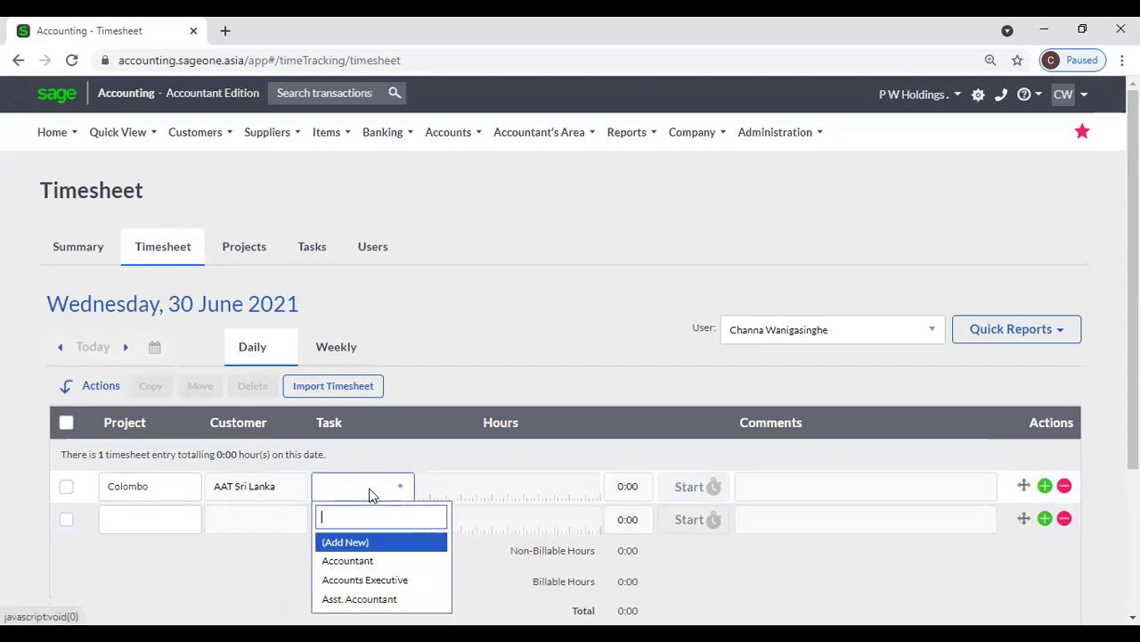
pyautogui.click(373, 559)
pyautogui.press('Tab')
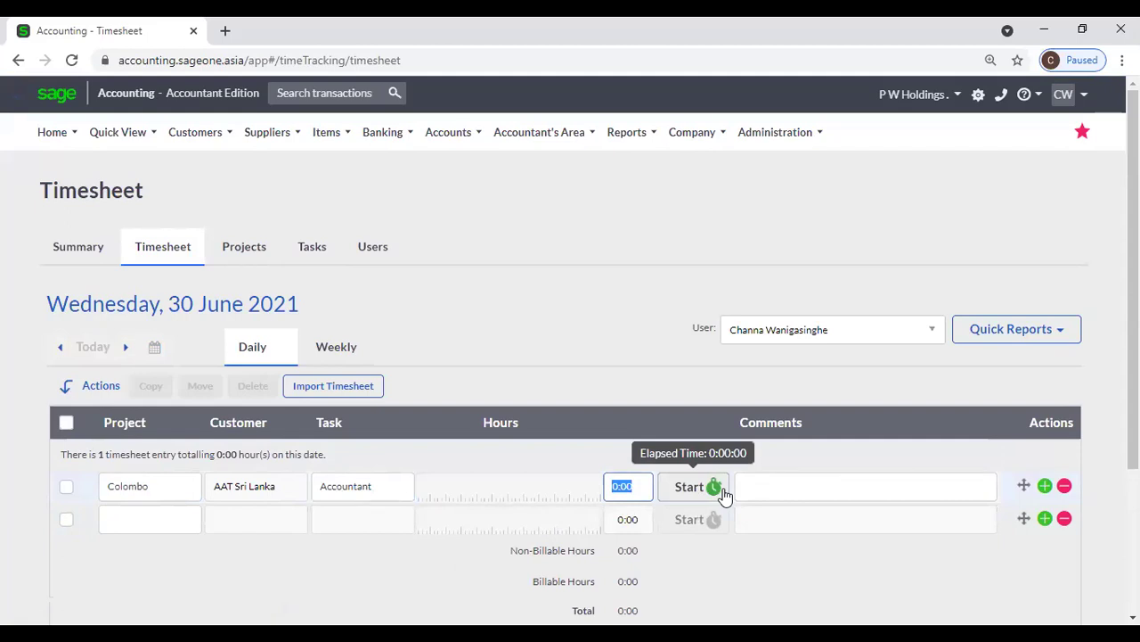
pyautogui.write('2')
pyautogui.press('Tab')
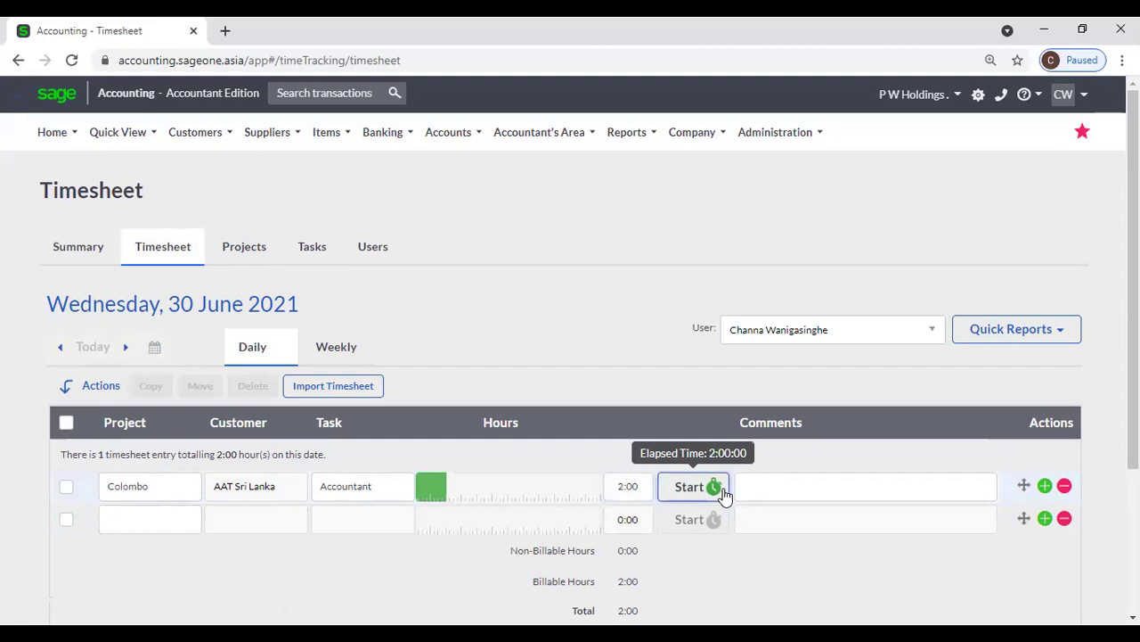
# - Add a second timesheet entry for AAT Sri Lanka's Galle project, task Accounts Executive, with 1 hour
pyautogui.click(174, 533)
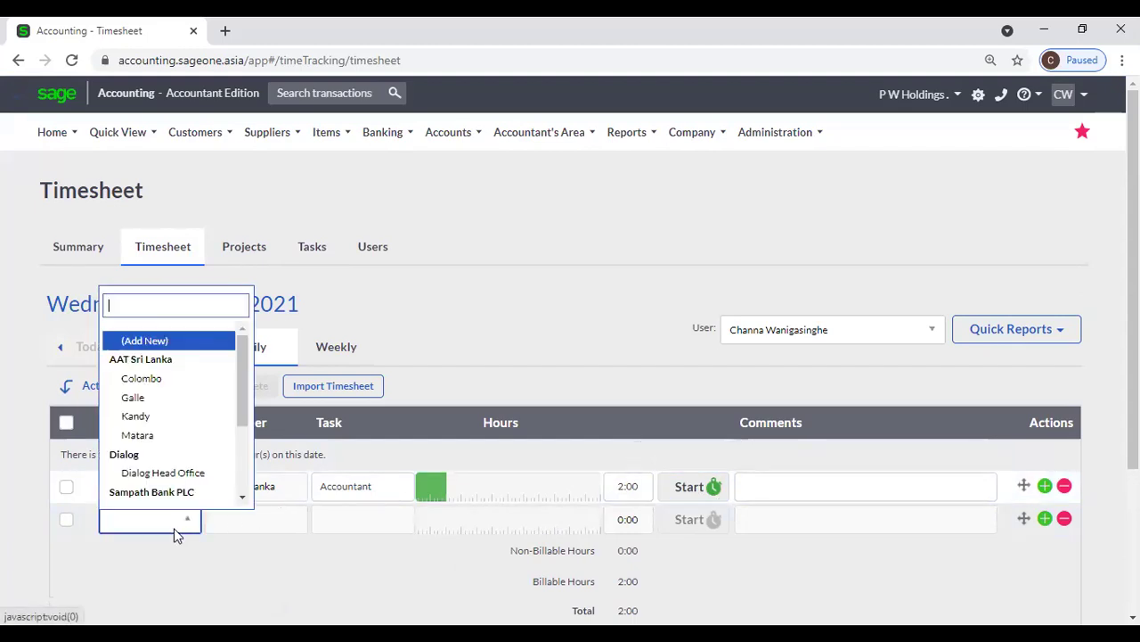
pyautogui.click(135, 397)
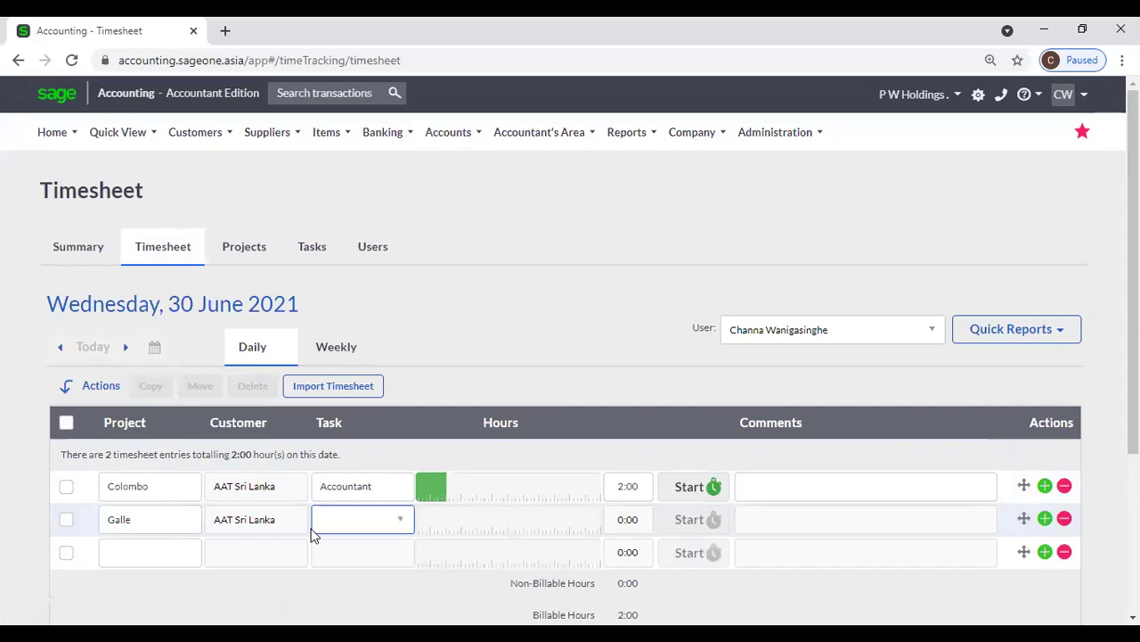
pyautogui.click(339, 532)
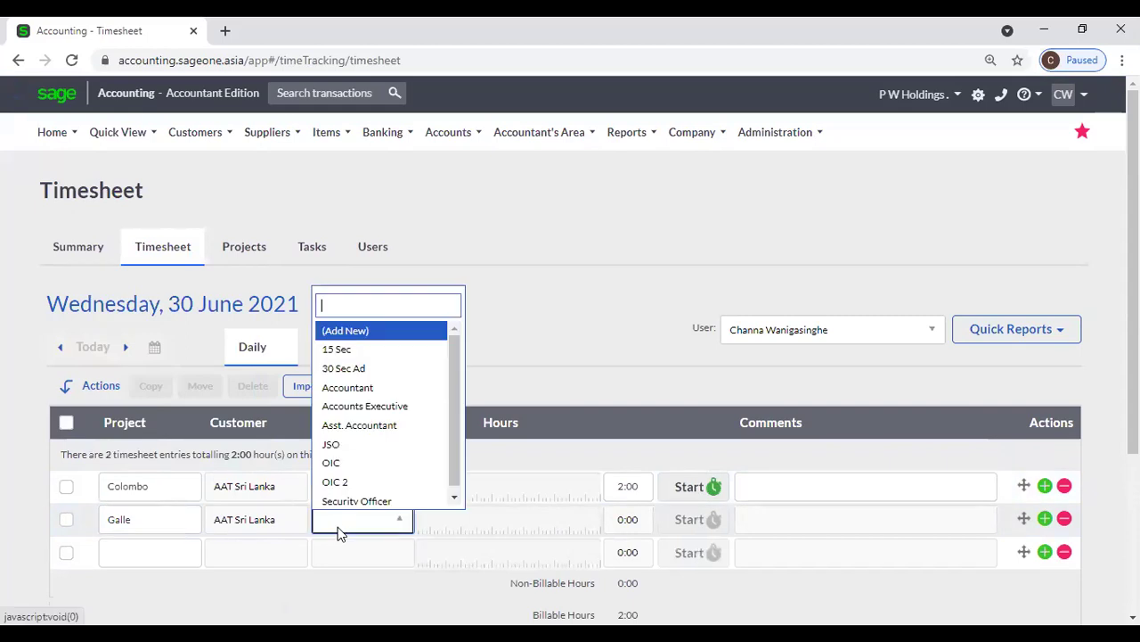
pyautogui.click(369, 406)
pyautogui.press('Tab')
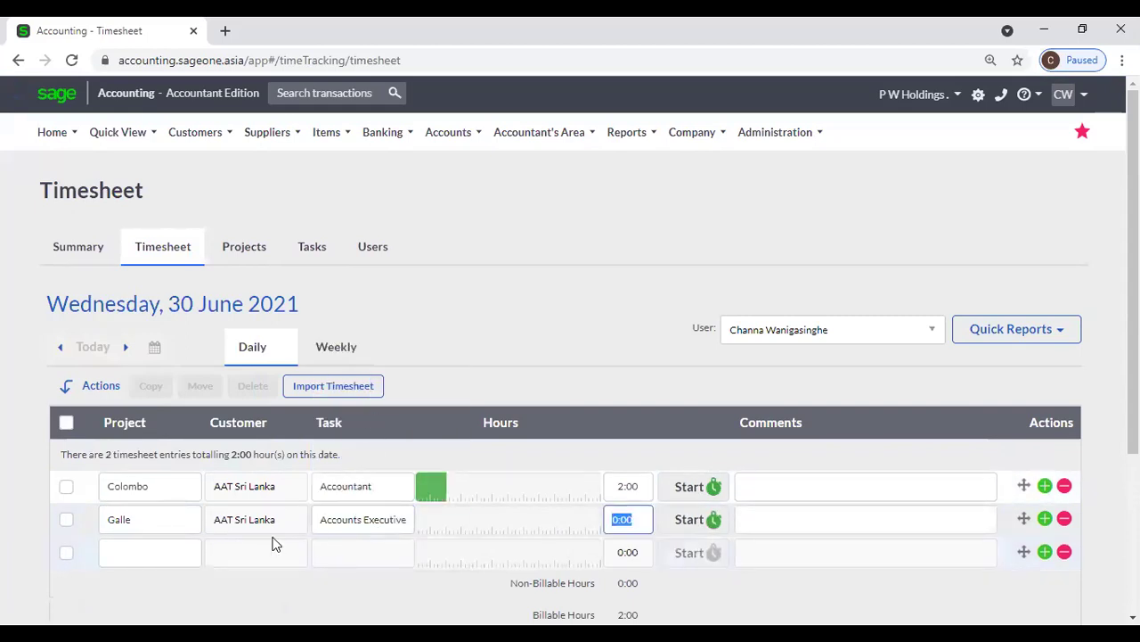
pyautogui.write('1')
pyautogui.press('Tab')
# - Add a third timesheet entry for AAT Sri Lanka's Matara project, task Asst. Accountant, with 3 hours
pyautogui.click(132, 557)
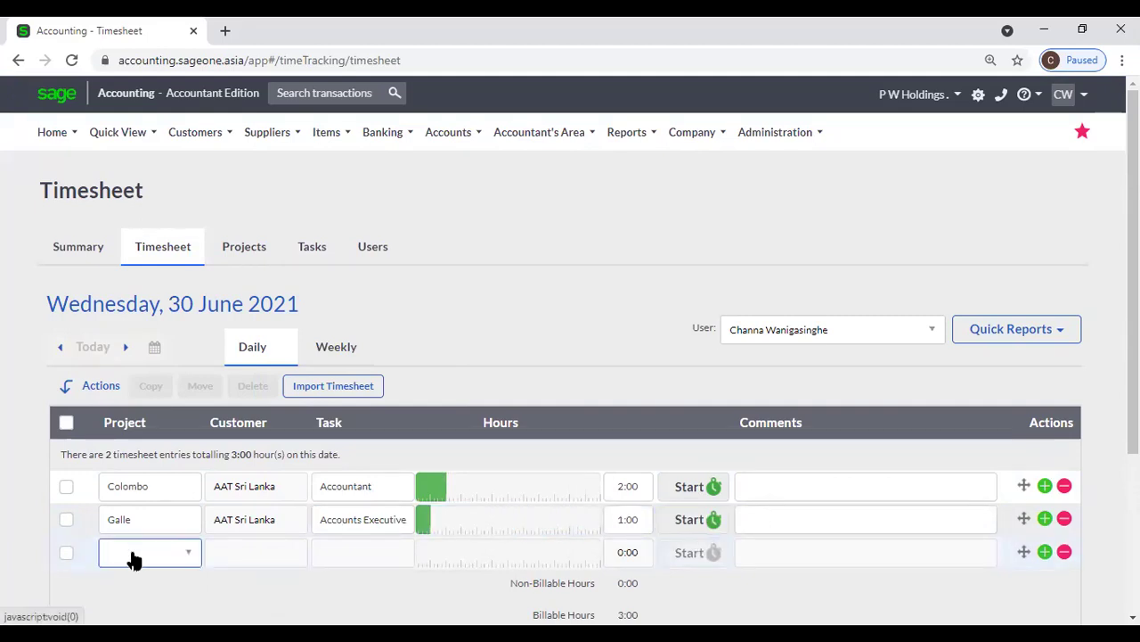
pyautogui.click(146, 467)
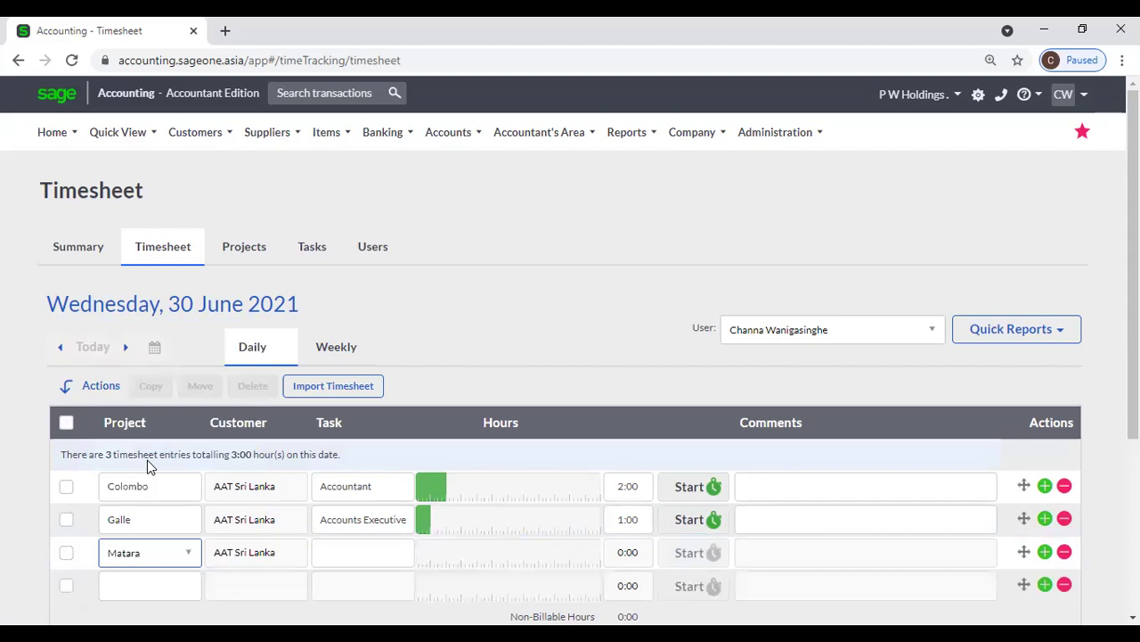
pyautogui.click(352, 559)
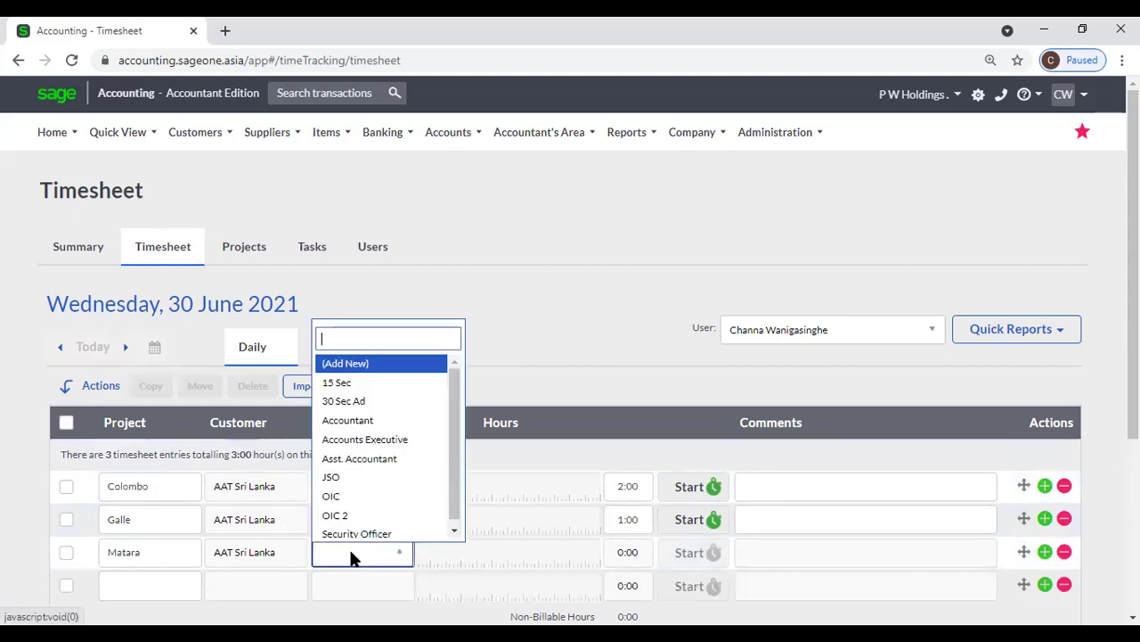
pyautogui.click(356, 458)
pyautogui.click(638, 556)
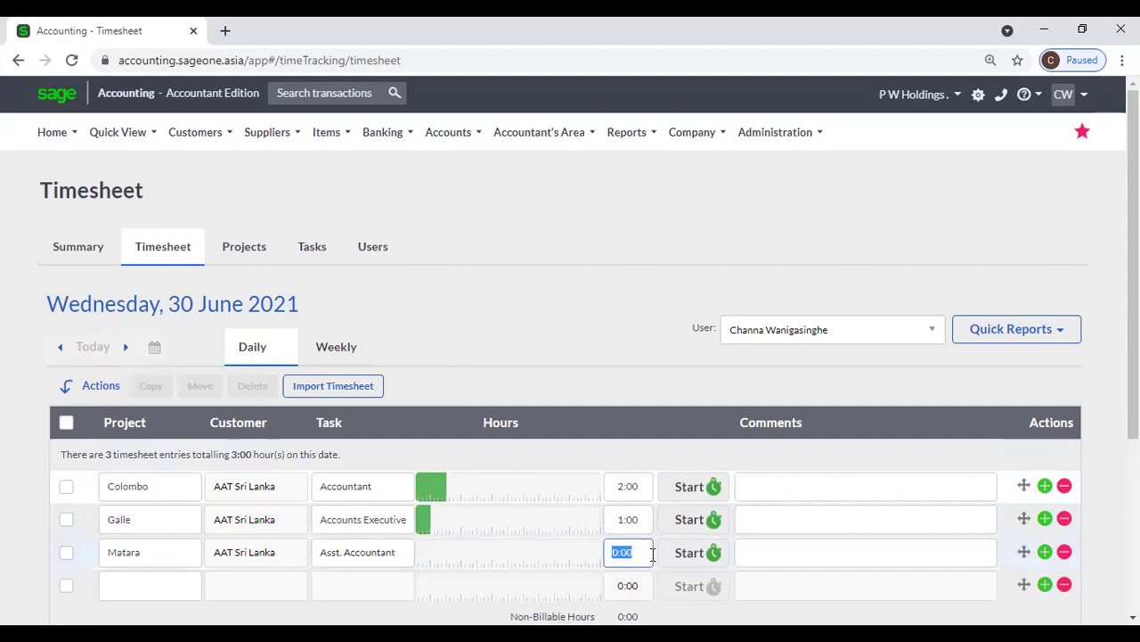
pyautogui.write('3')
pyautogui.press('Tab')
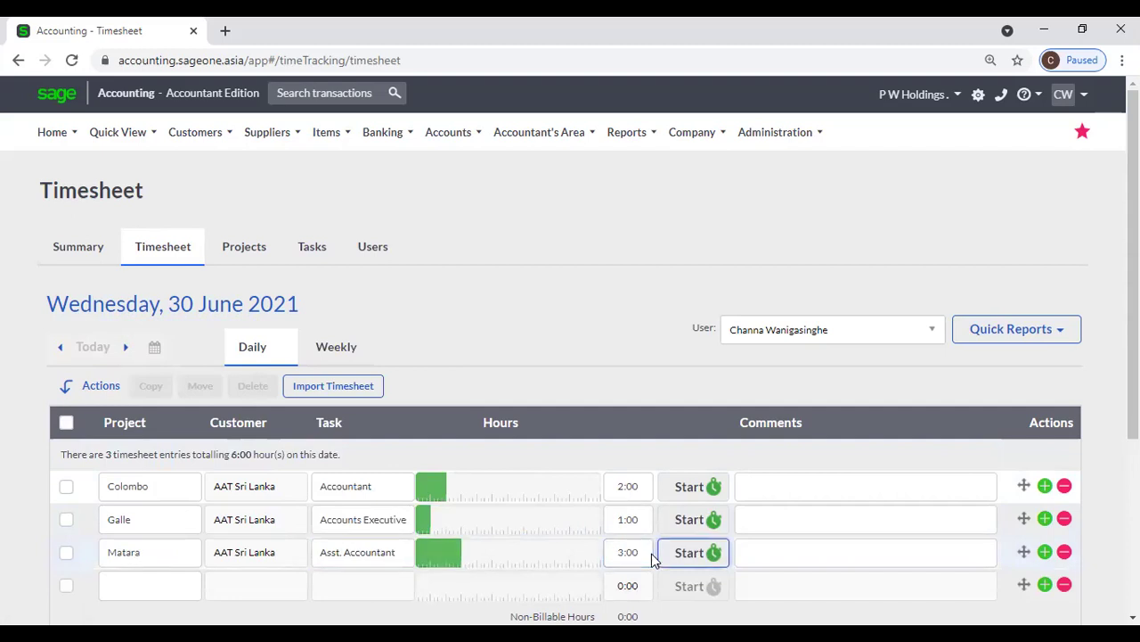
# - Save the daily timesheet entries and switch the timesheet to the weekly view
pyautogui.scroll(-1, 451, 310)
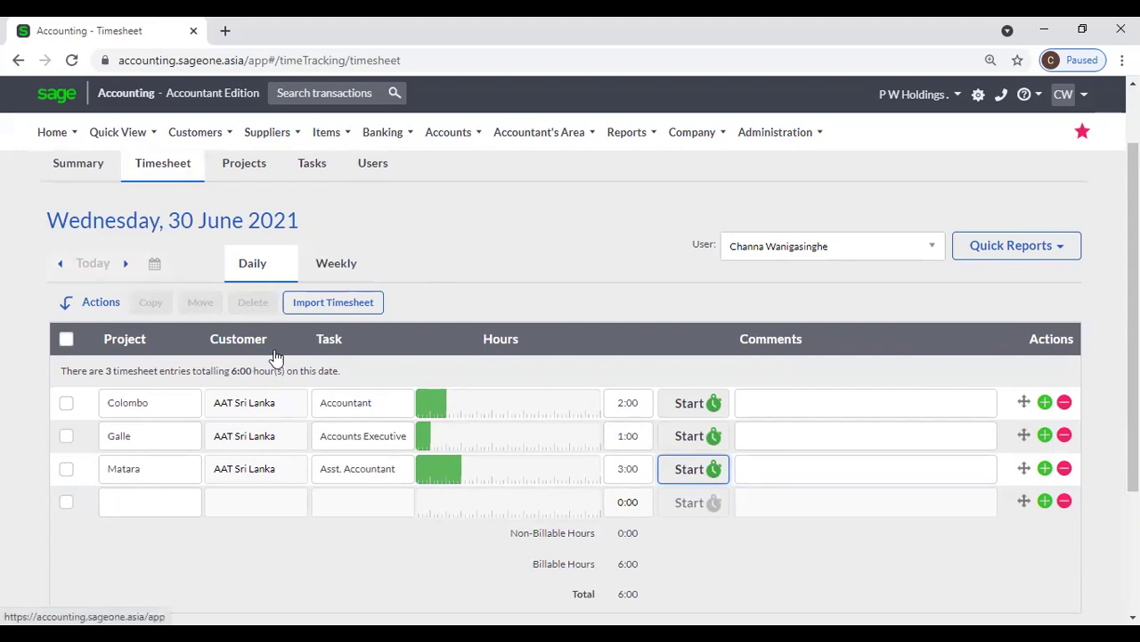
pyautogui.click(333, 270)
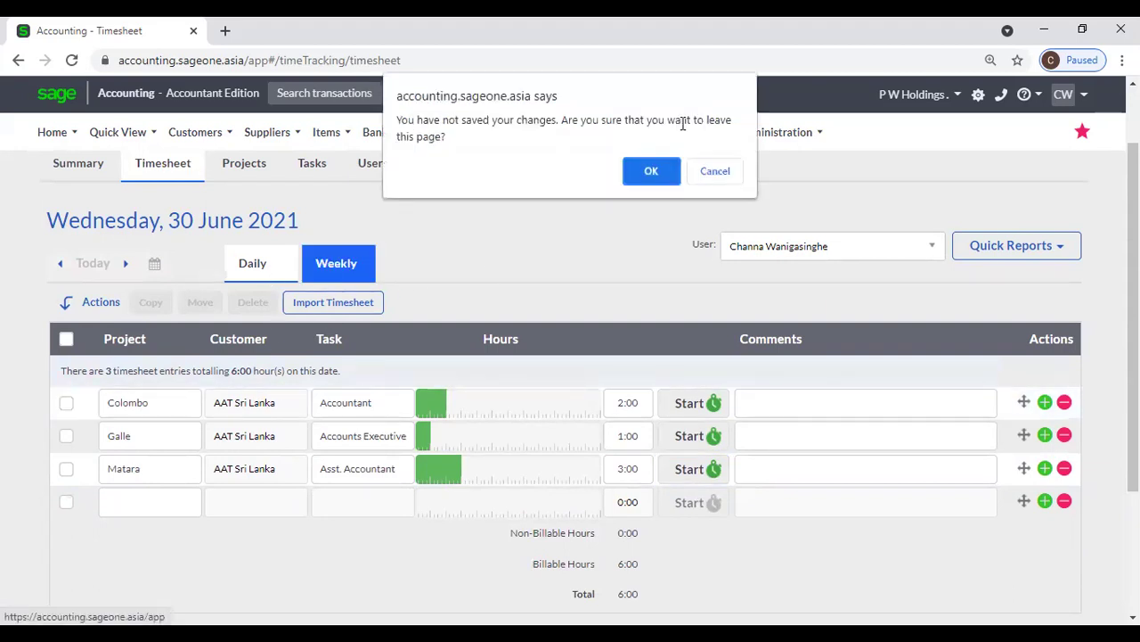
pyautogui.click(718, 167)
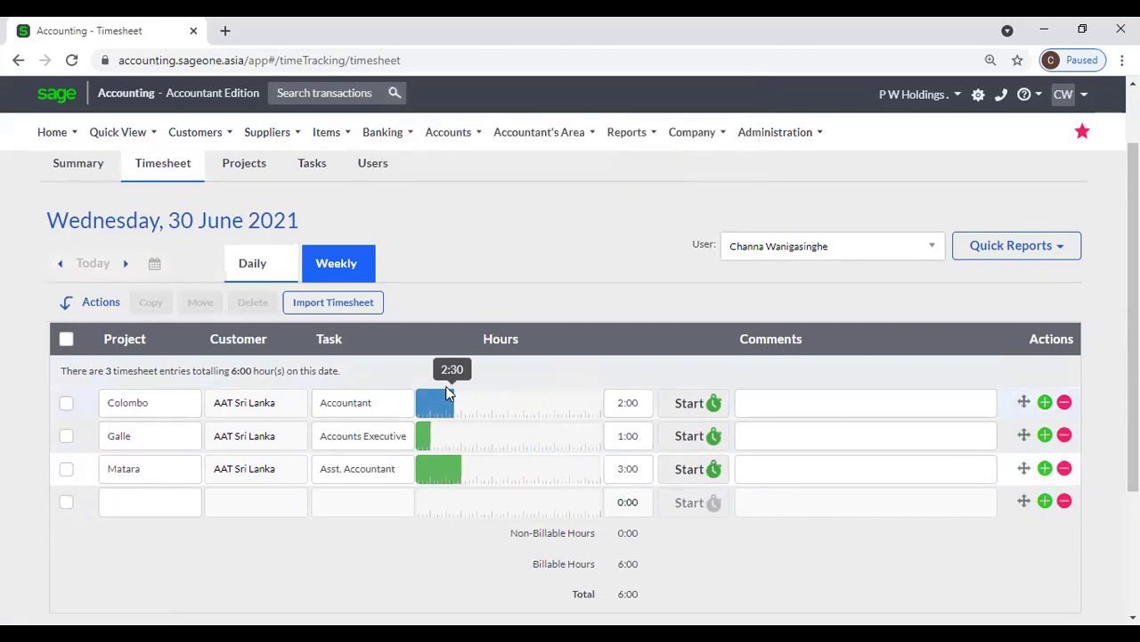
pyautogui.scroll(-2, 445, 386)
pyautogui.click(565, 491)
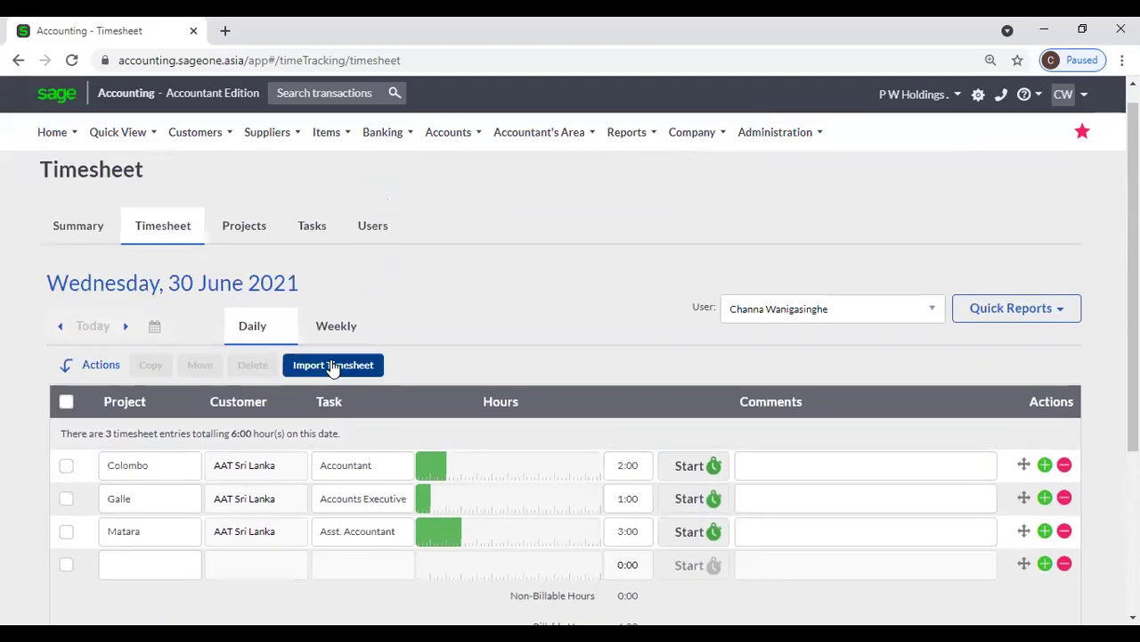
pyautogui.click(336, 326)
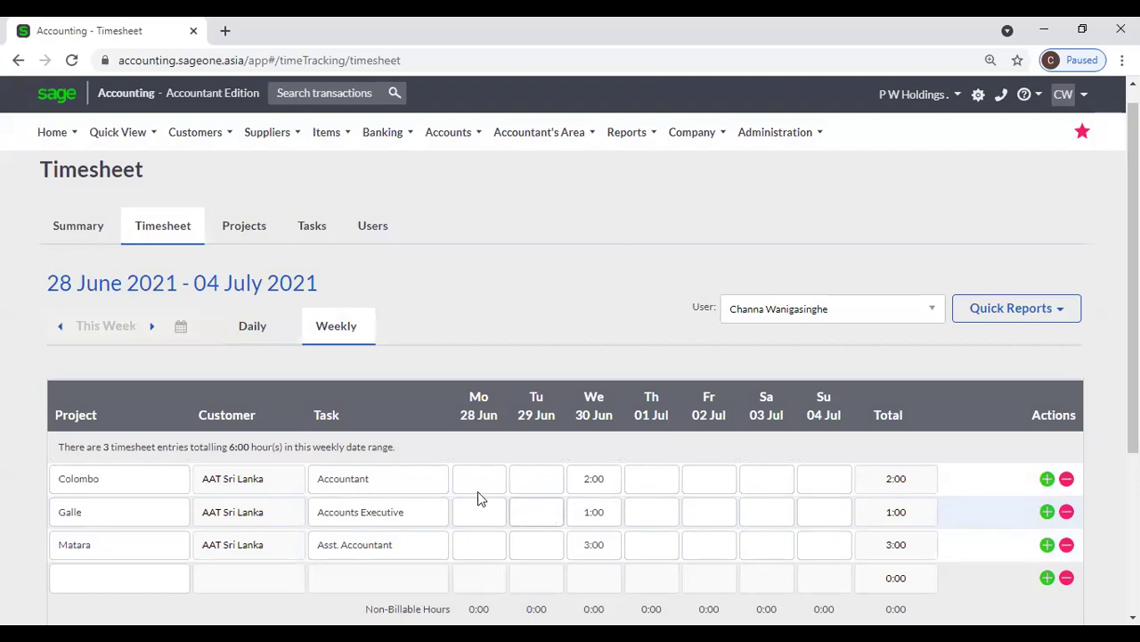
# - Start a new customer tax invoice and set its customer to AAT Sri Lanka
pyautogui.click(206, 140)
pyautogui.moveTo(182, 140)
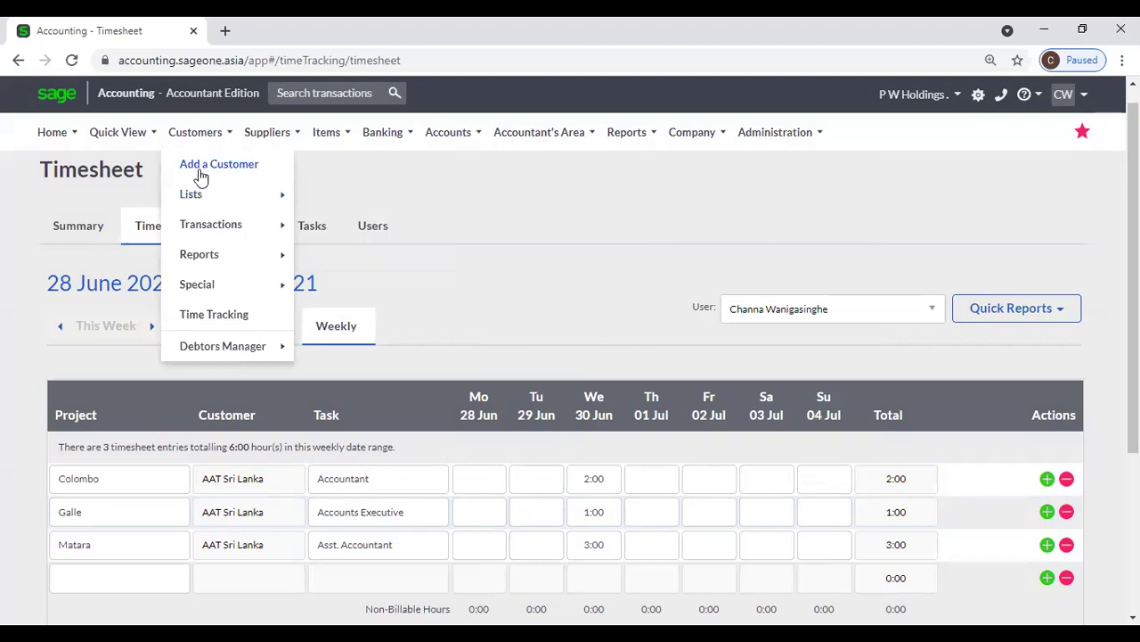
pyautogui.moveTo(201, 231)
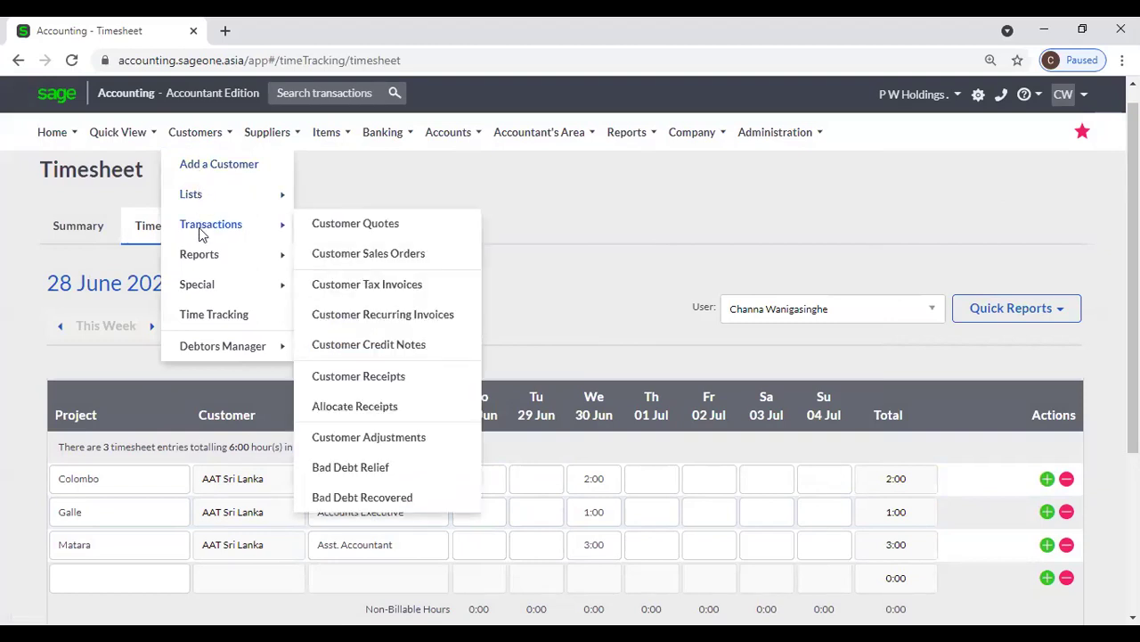
pyautogui.click(367, 284)
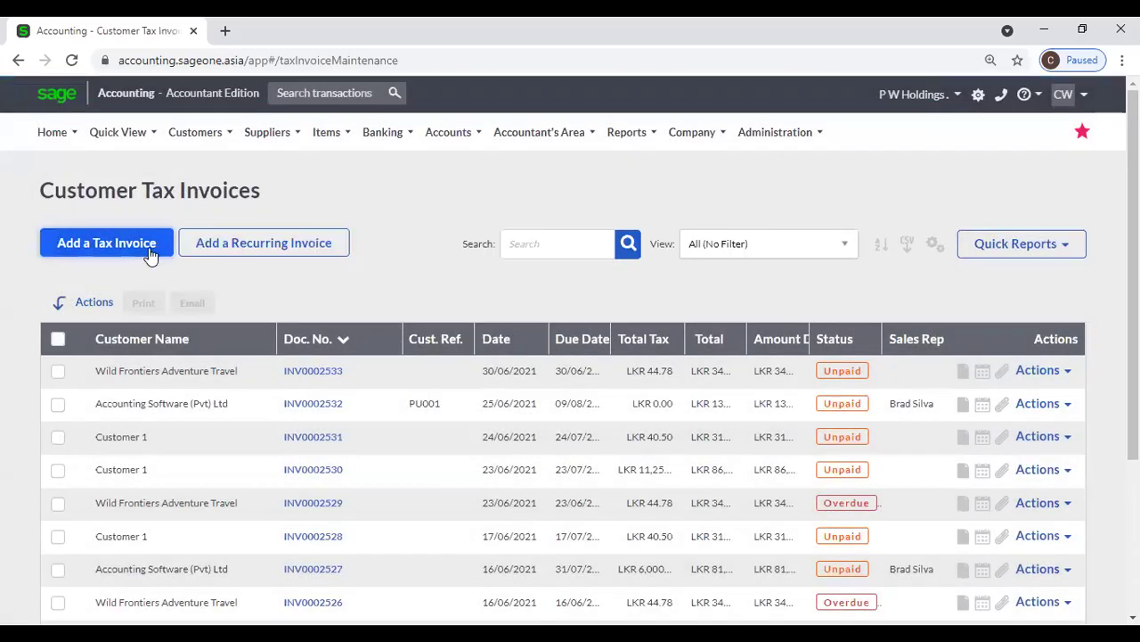
pyautogui.click(148, 253)
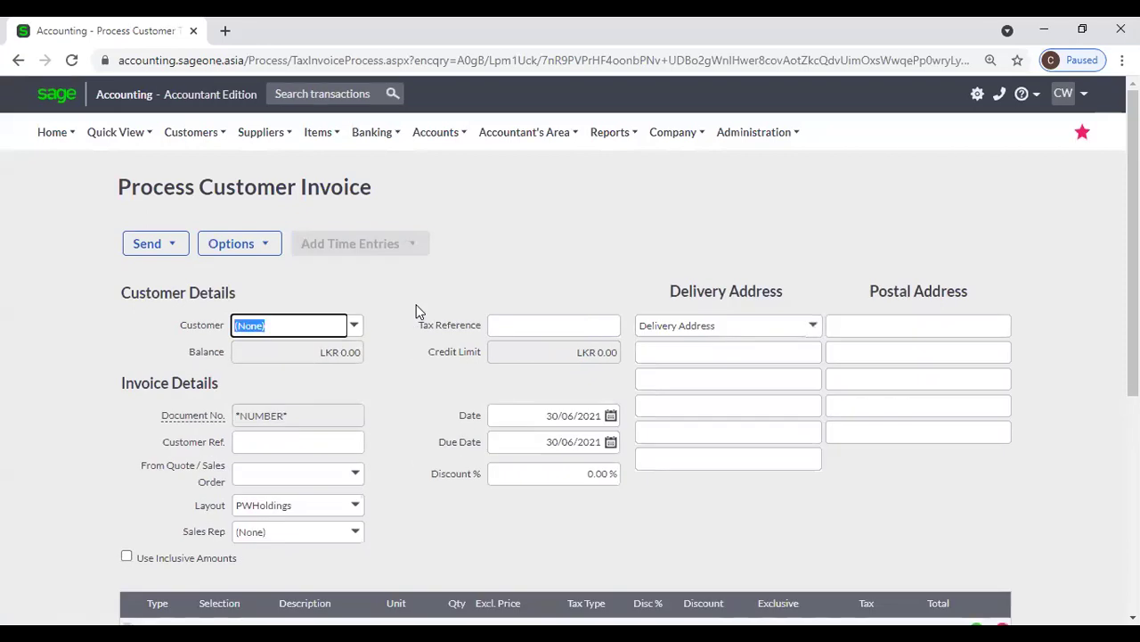
pyautogui.write('AAT Sri Lanka')
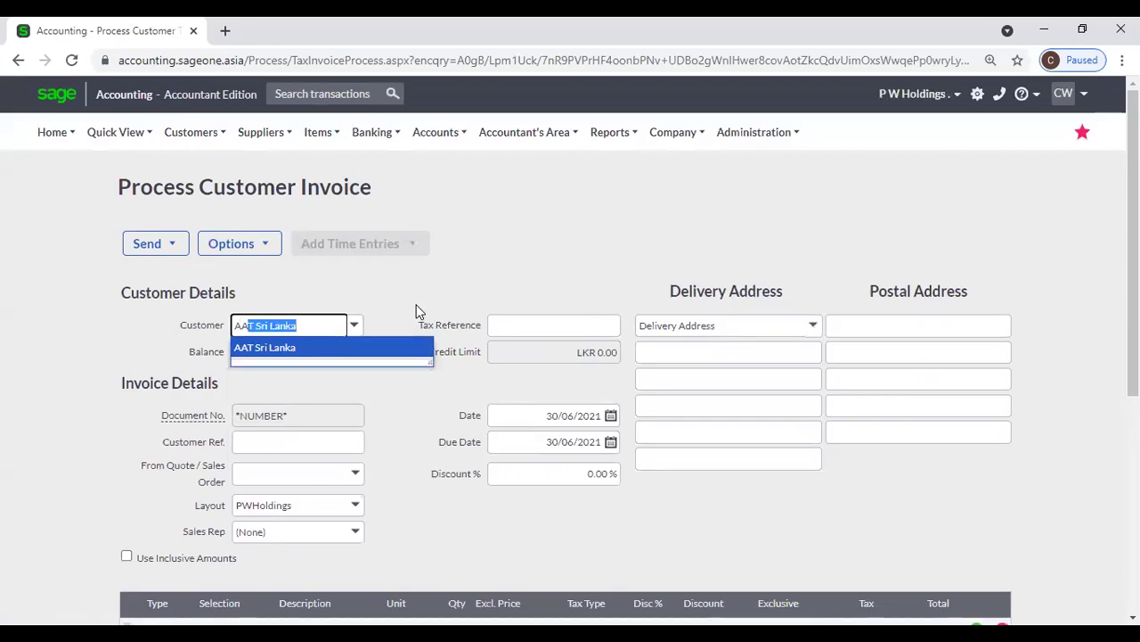
pyautogui.press('Return')
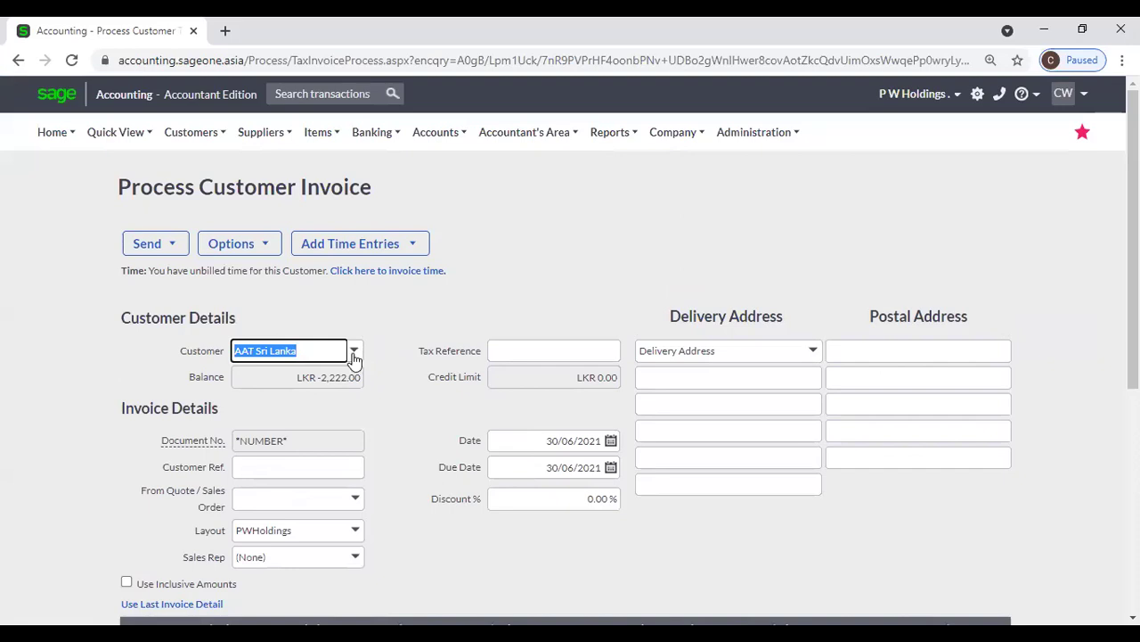
# - Compare the invoice's time entry options for AAT Sri Lanka and customer A0101, and reselect AAT Sri Lanka
pyautogui.click(372, 252)
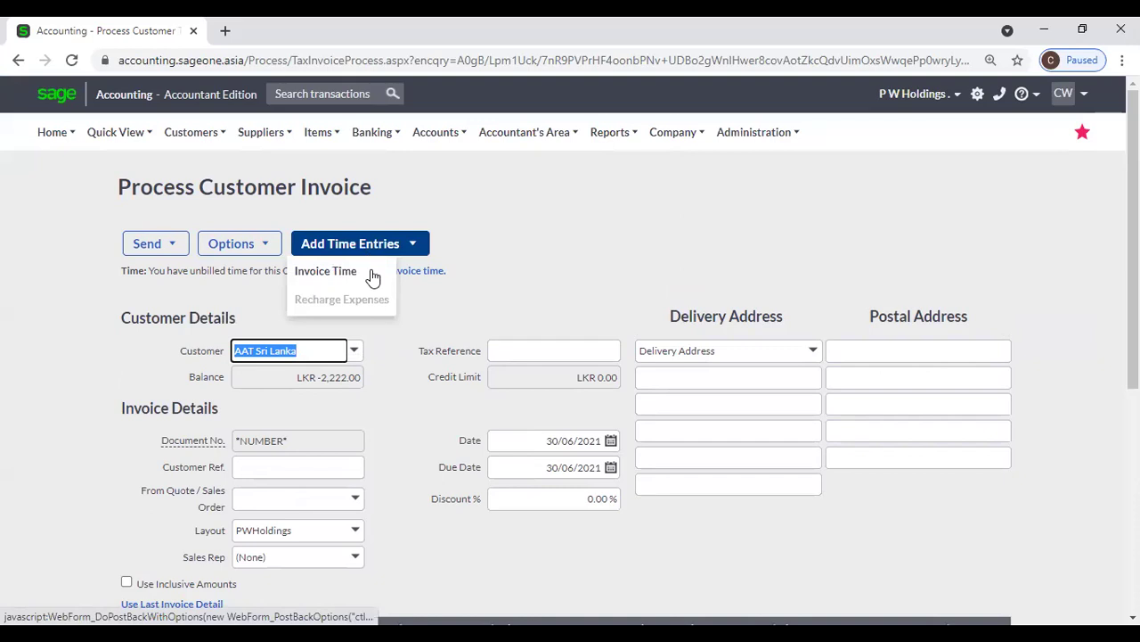
pyautogui.click(350, 353)
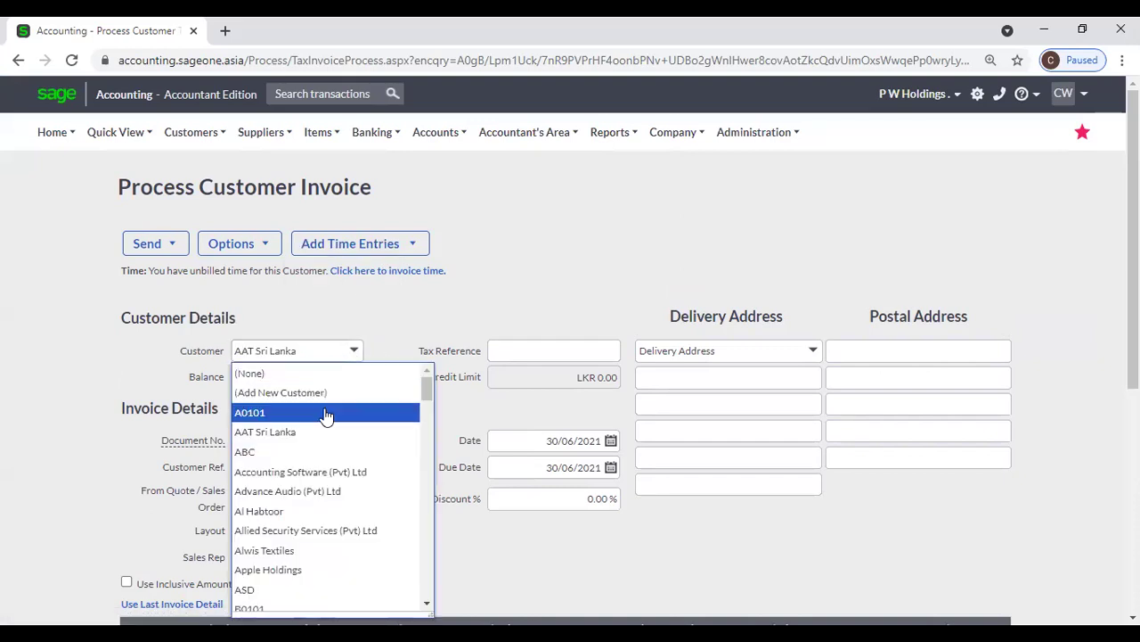
pyautogui.click(326, 413)
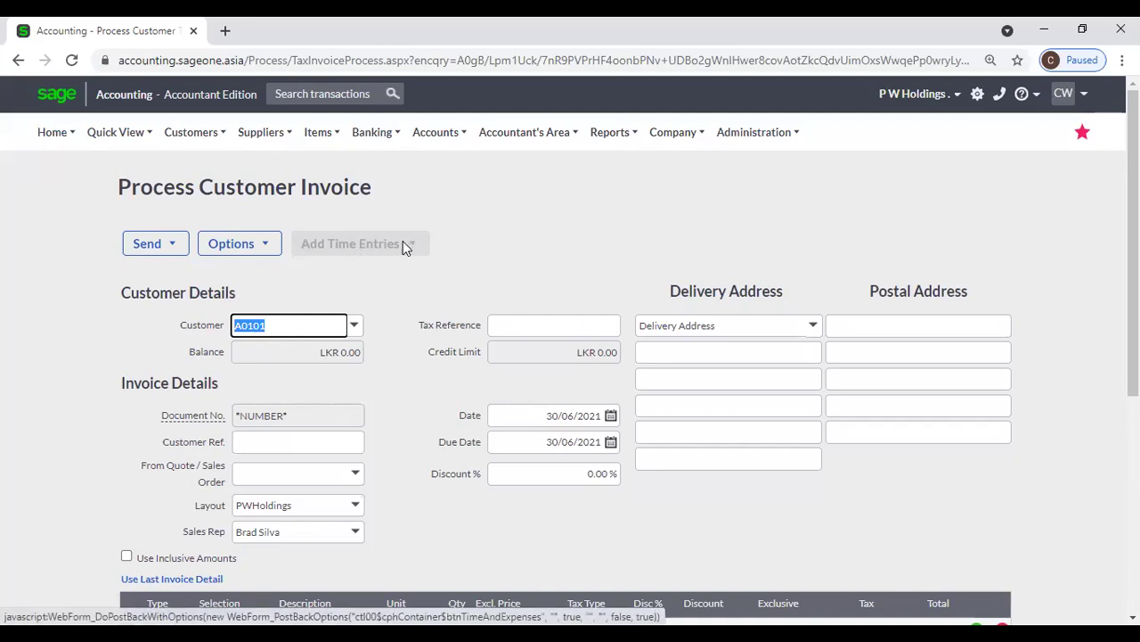
pyautogui.click(356, 327)
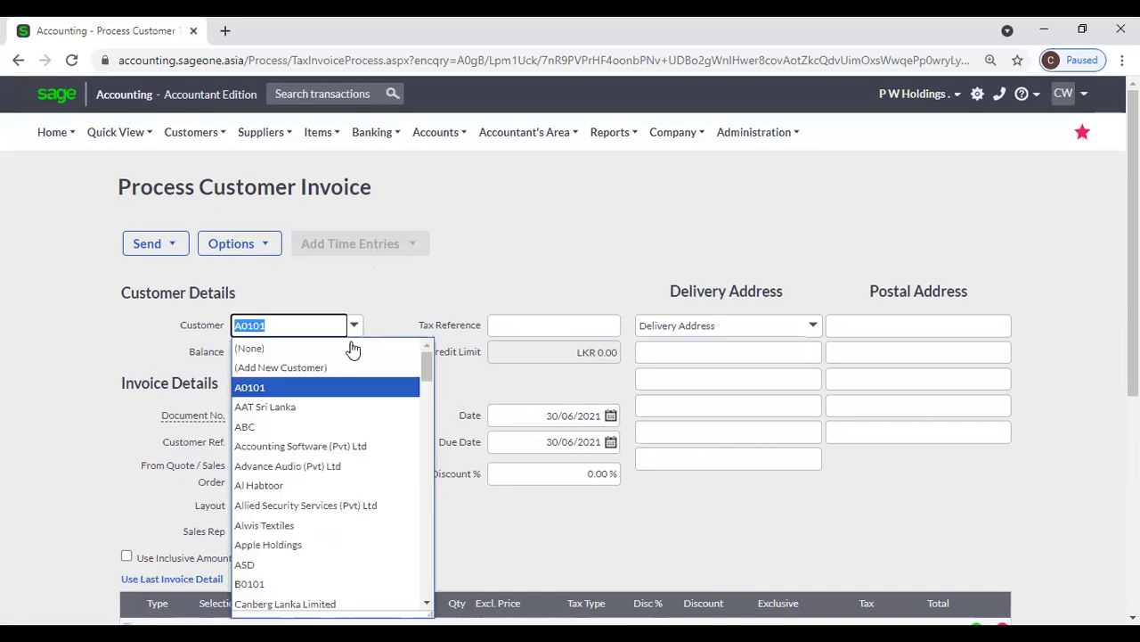
pyautogui.click(331, 407)
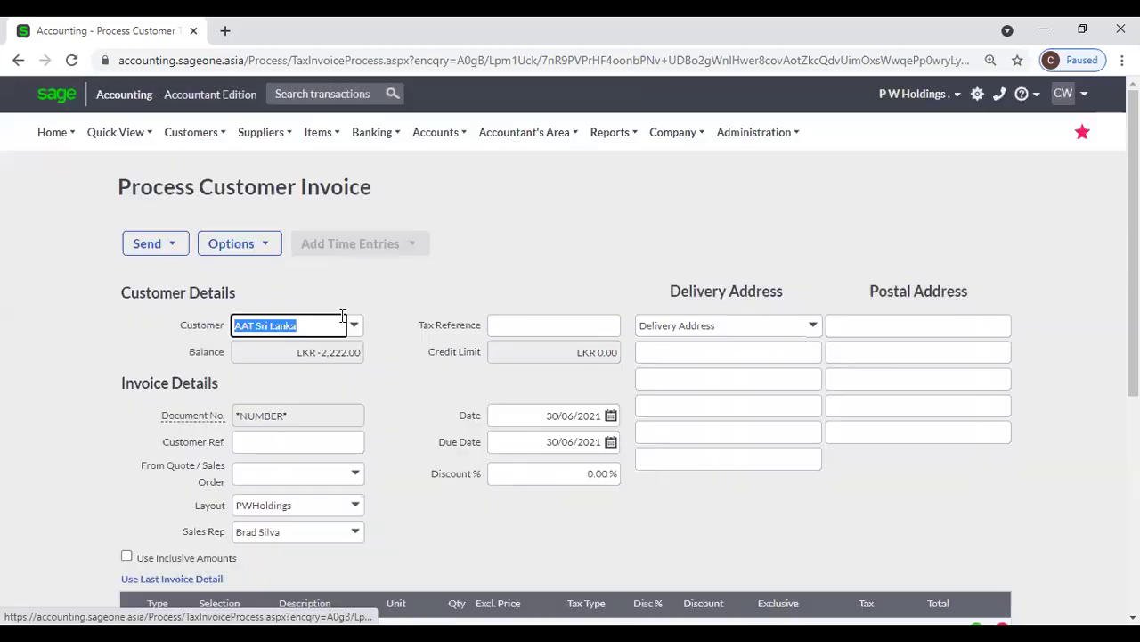
# - Open AAT Sri Lanka's unbilled time for invoicing and filter the timesheet entries to a date range starting 30/06/2021
pyautogui.moveTo(406, 242)
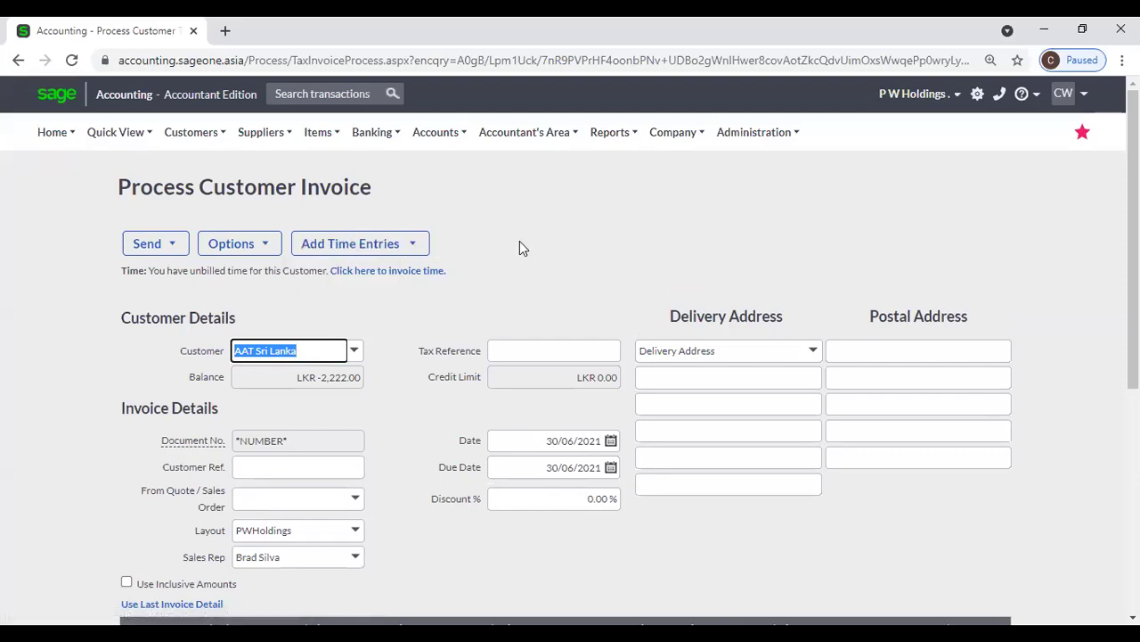
pyautogui.scroll(-1, 500, 254)
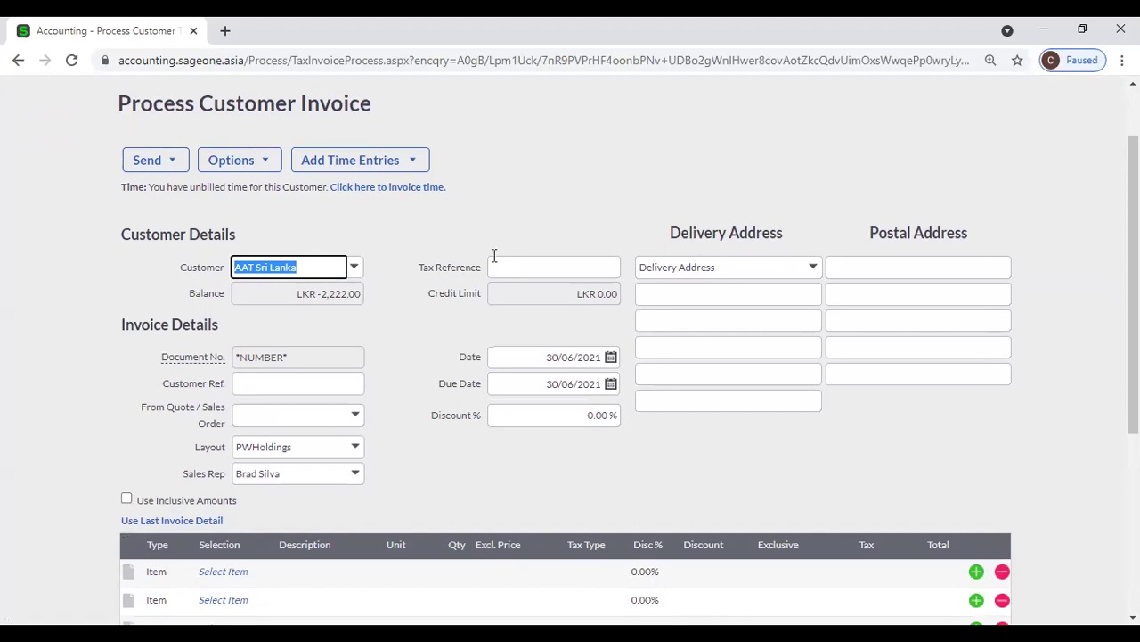
pyautogui.moveTo(407, 168)
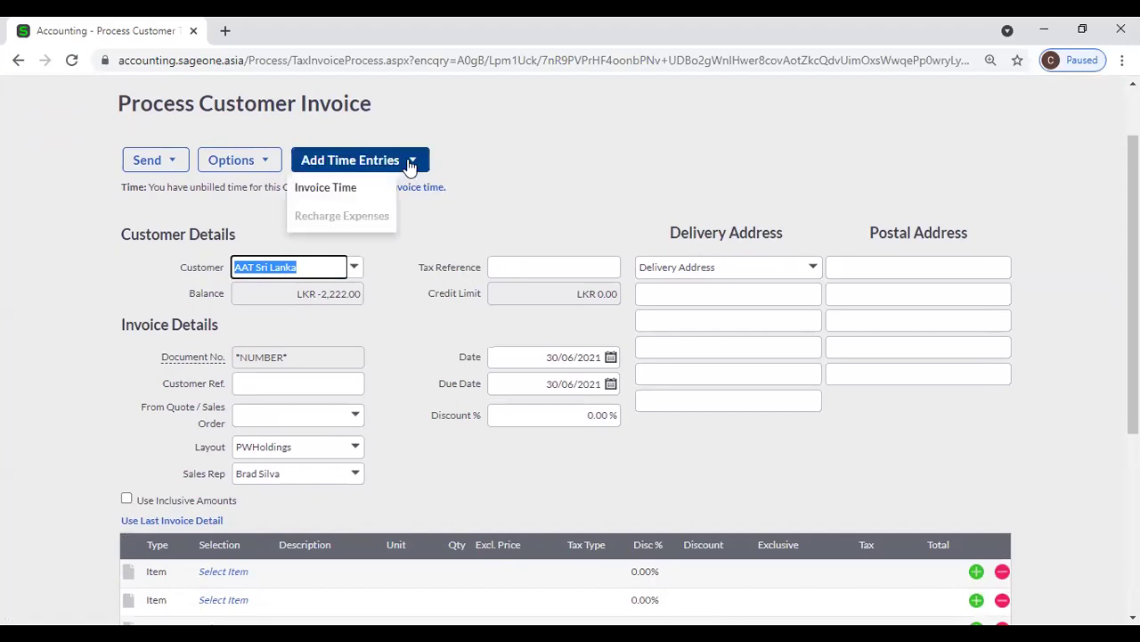
pyautogui.click(356, 189)
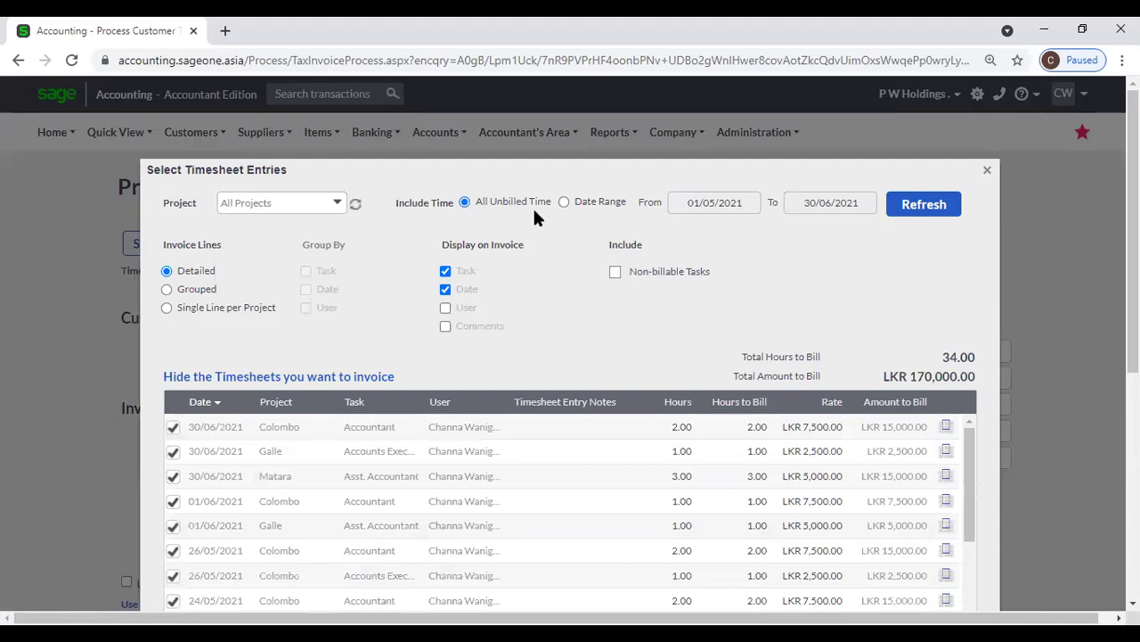
pyautogui.click(564, 202)
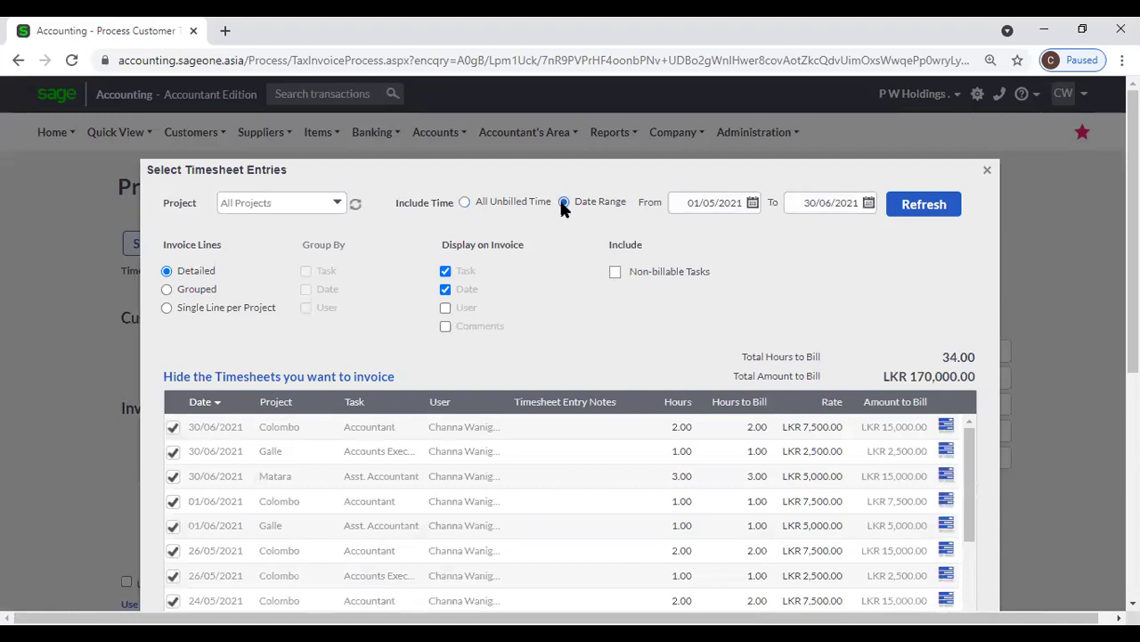
pyautogui.click(753, 202)
pyautogui.click(826, 225)
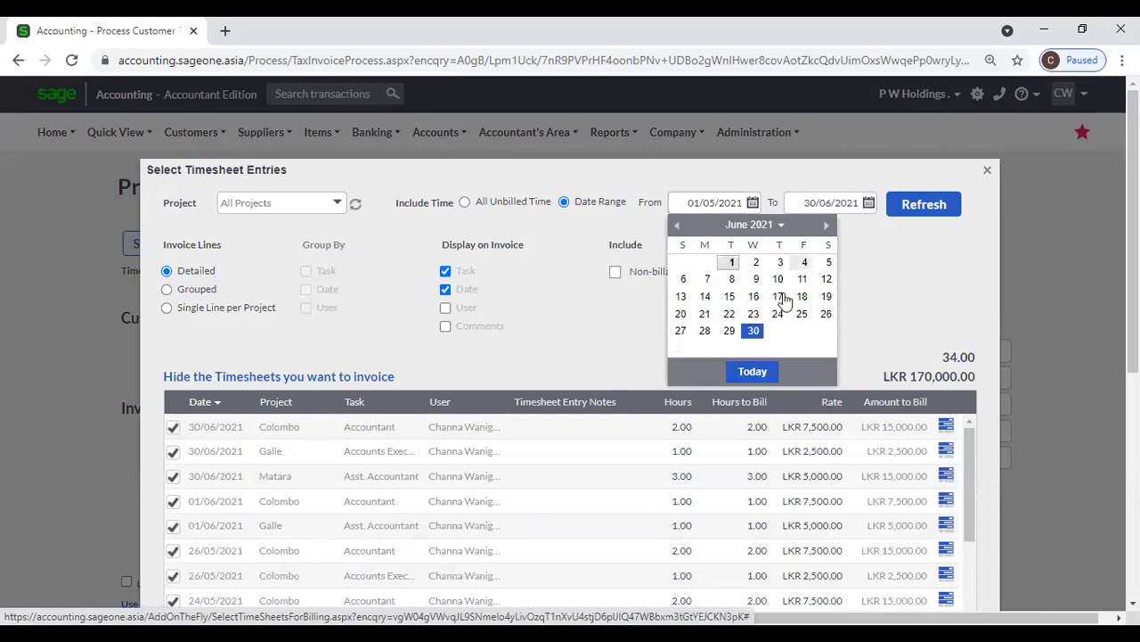
pyautogui.click(755, 331)
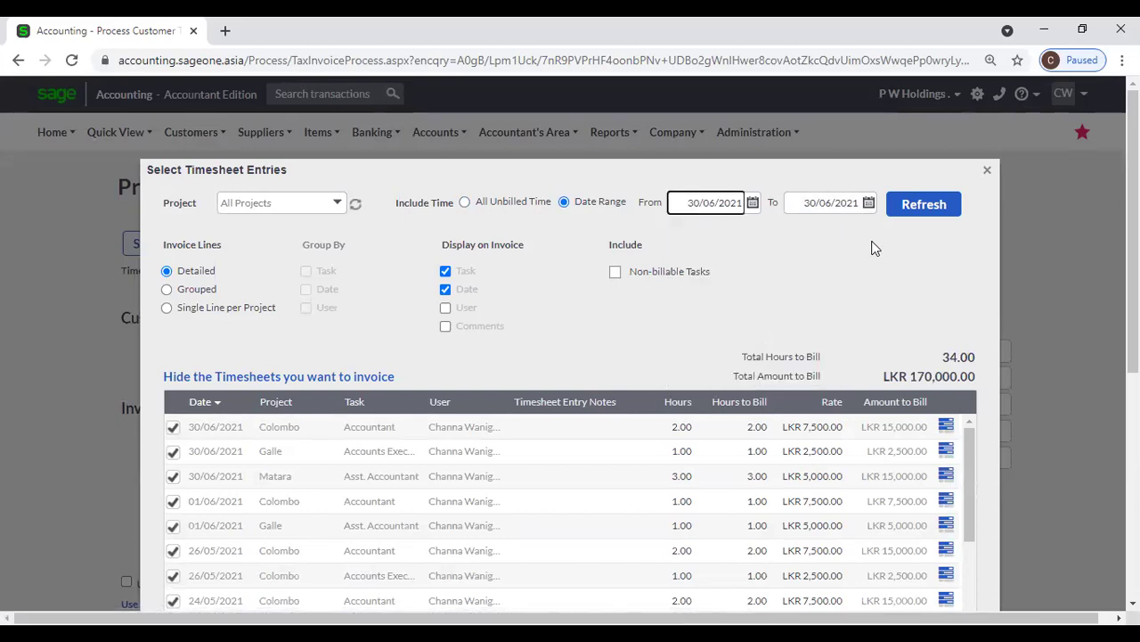
pyautogui.click(924, 204)
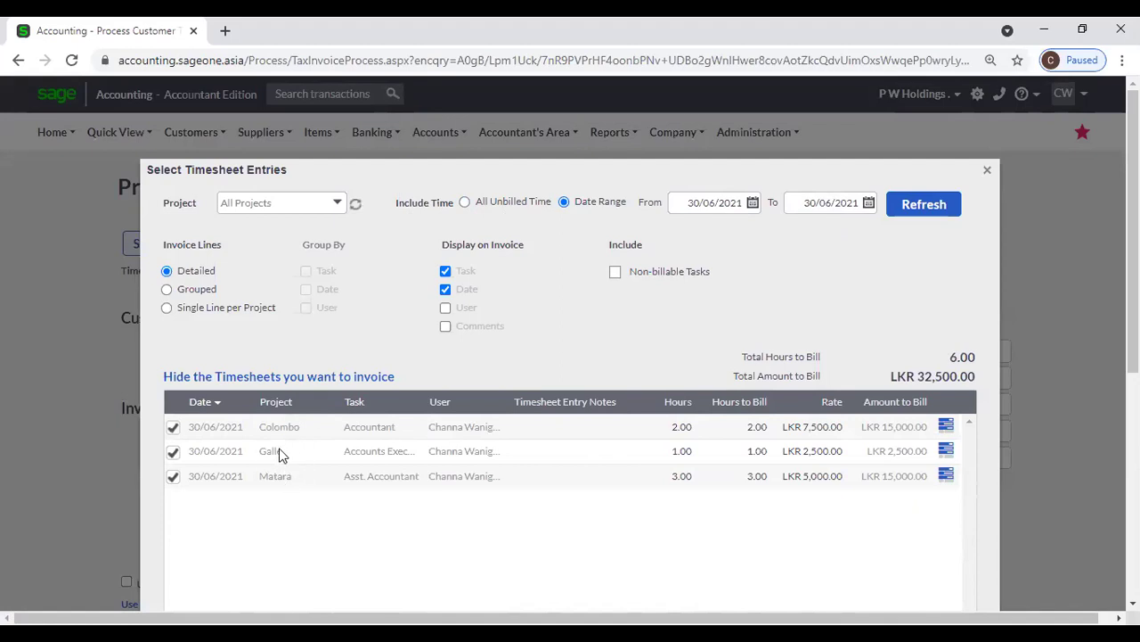
# - Create invoice lines from the selected Colombo, Galle and Matara timesheet entries
pyautogui.scroll(-3, 785, 302)
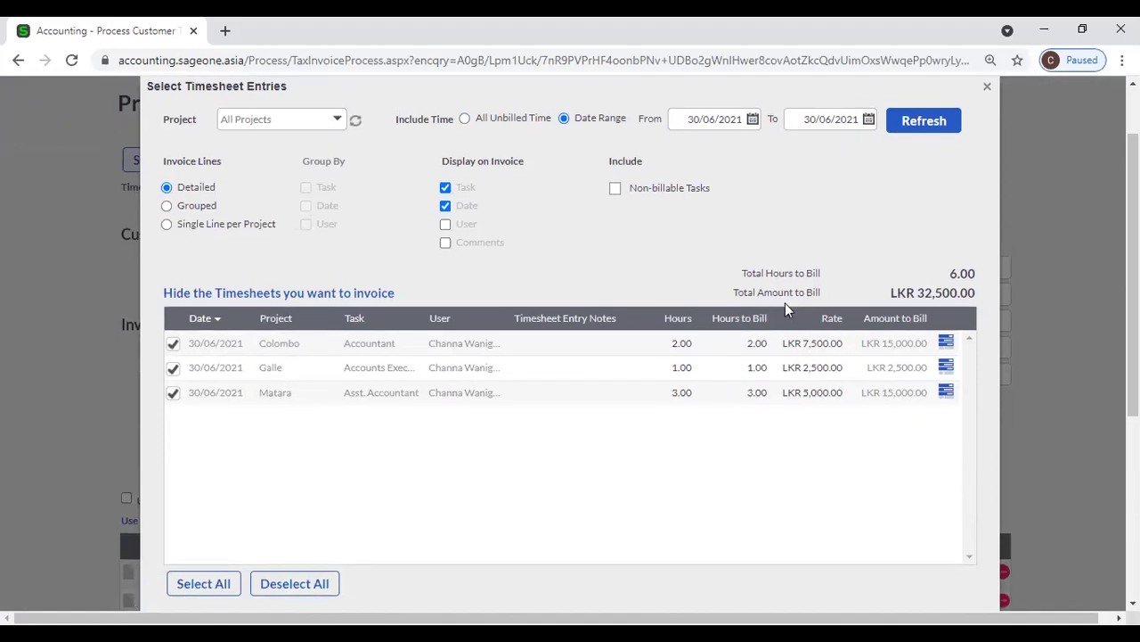
pyautogui.scroll(3, 763, 313)
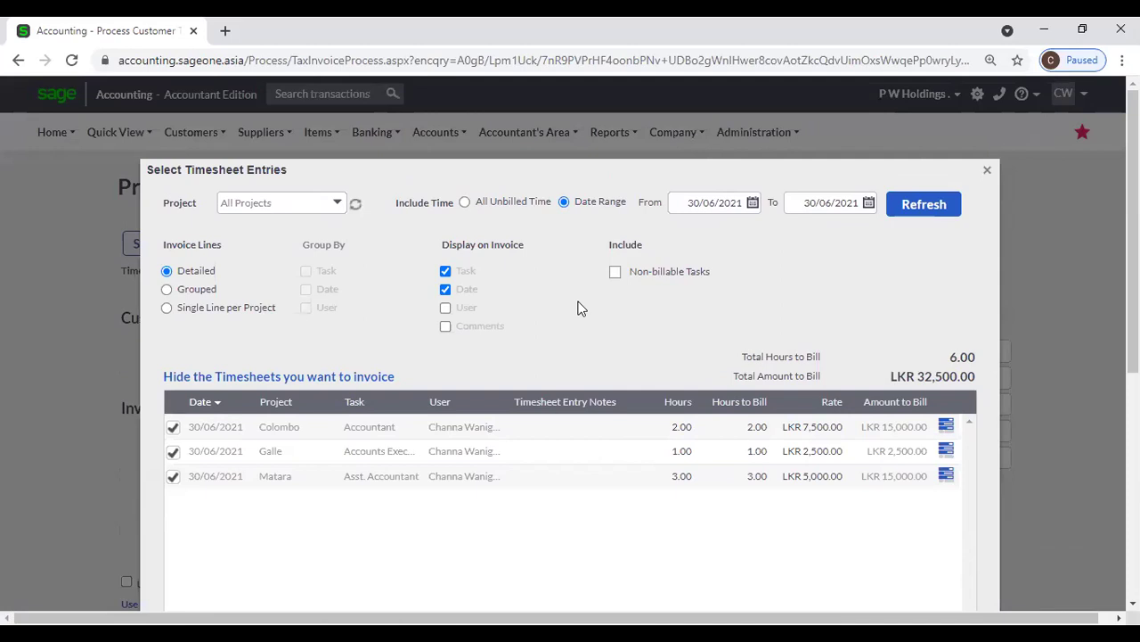
pyautogui.scroll(-1, 543, 359)
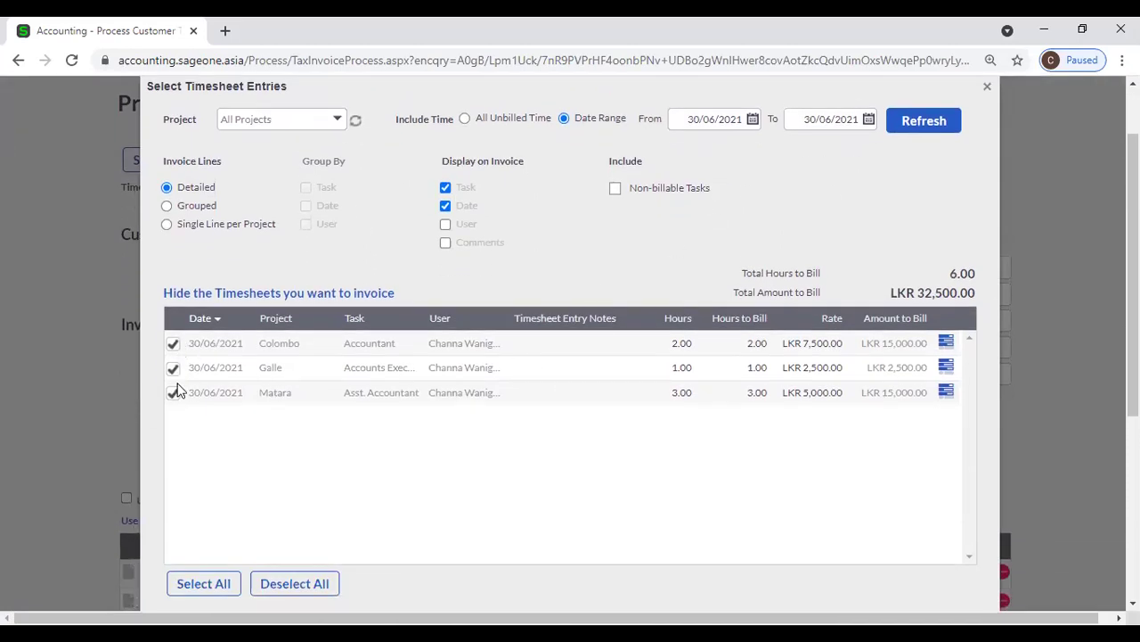
pyautogui.scroll(-3, 415, 407)
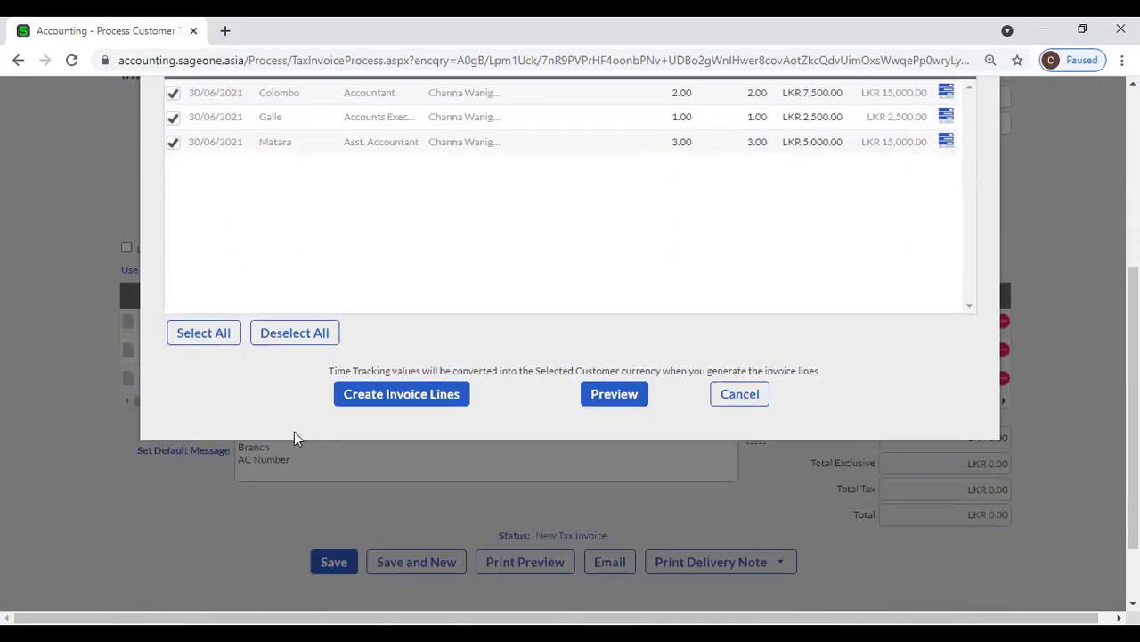
pyautogui.click(389, 405)
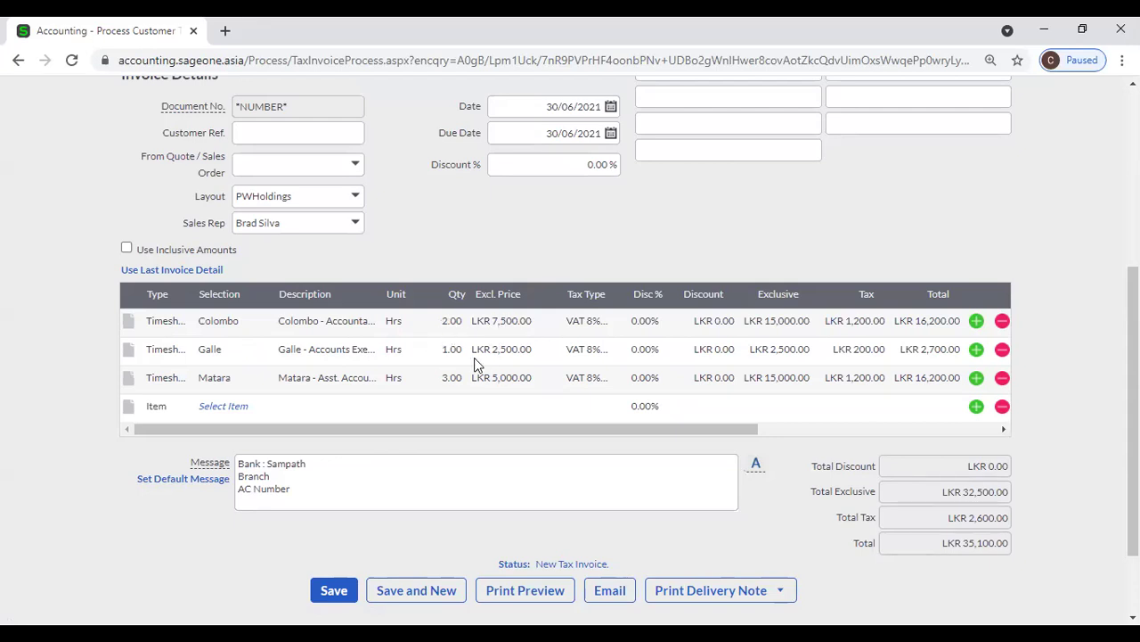
# - Check which timesheet entries are still unbilled for AAT Sri Lanka, close the selection and review the invoice lines
pyautogui.scroll(3, 466, 358)
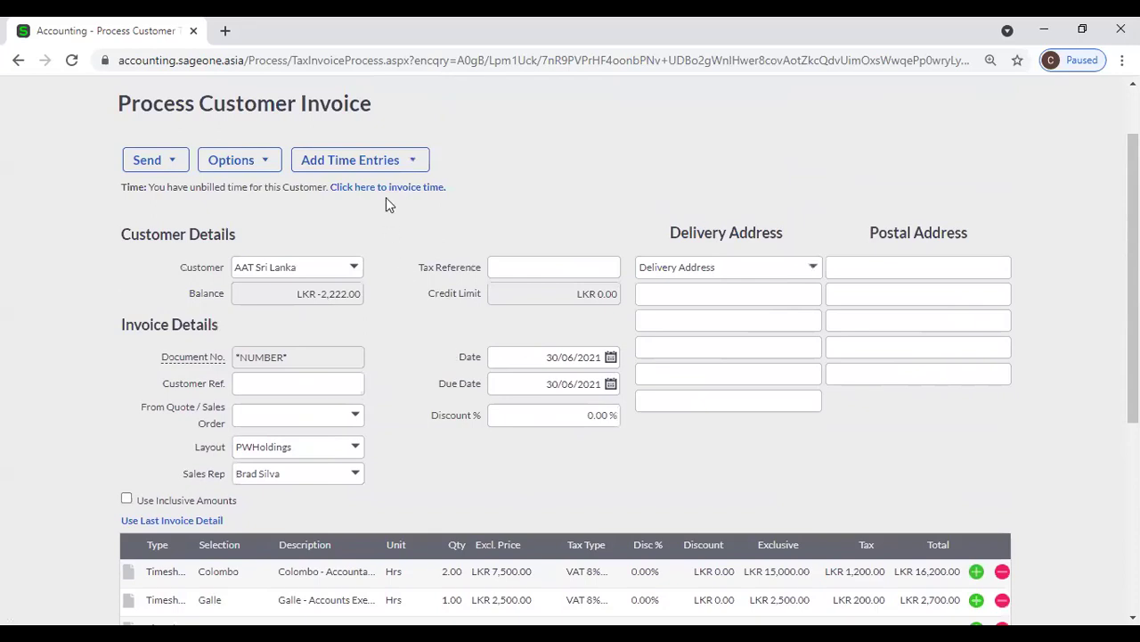
pyautogui.click(393, 160)
pyautogui.click(375, 186)
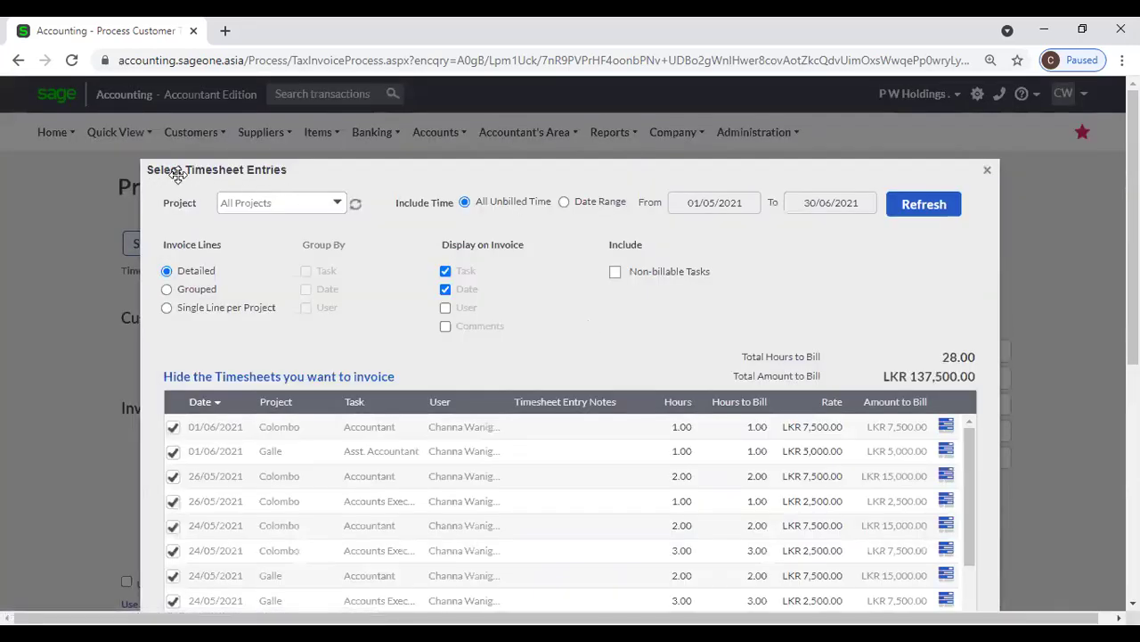
pyautogui.click(991, 174)
pyautogui.scroll(-3, 841, 262)
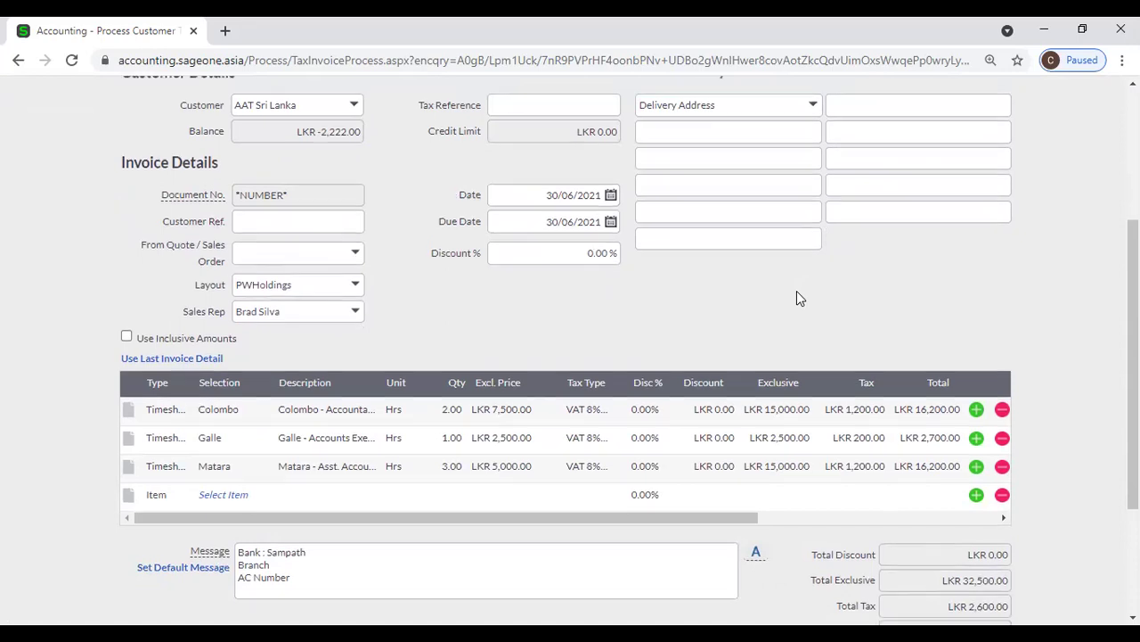
pyautogui.scroll(1, 796, 299)
pyautogui.scroll(2, 798, 292)
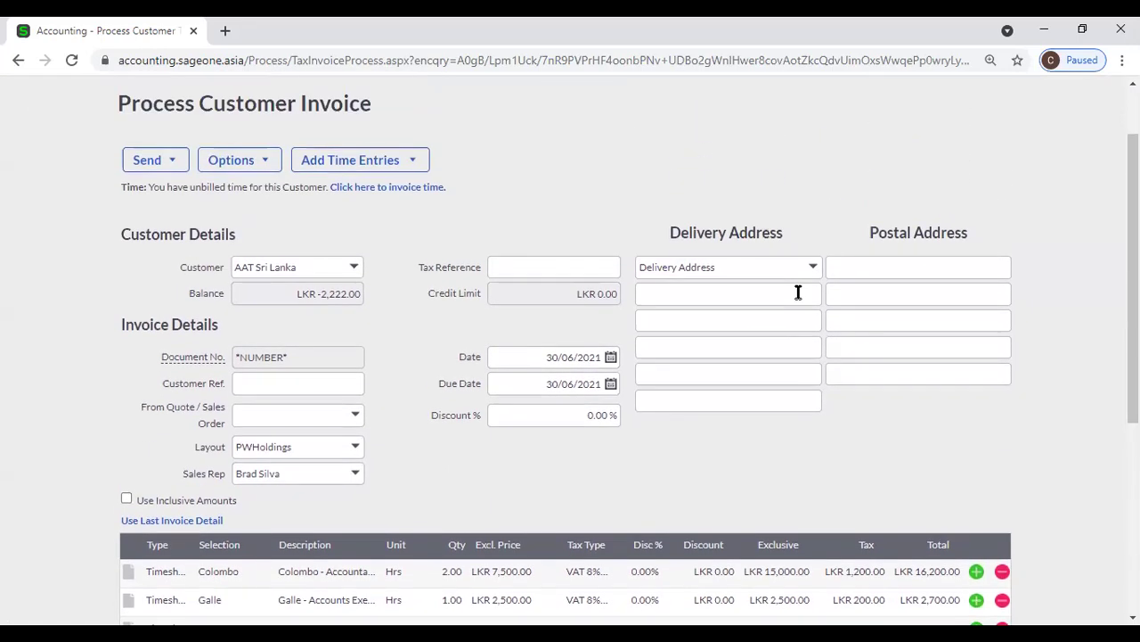
pyautogui.scroll(1, 793, 290)
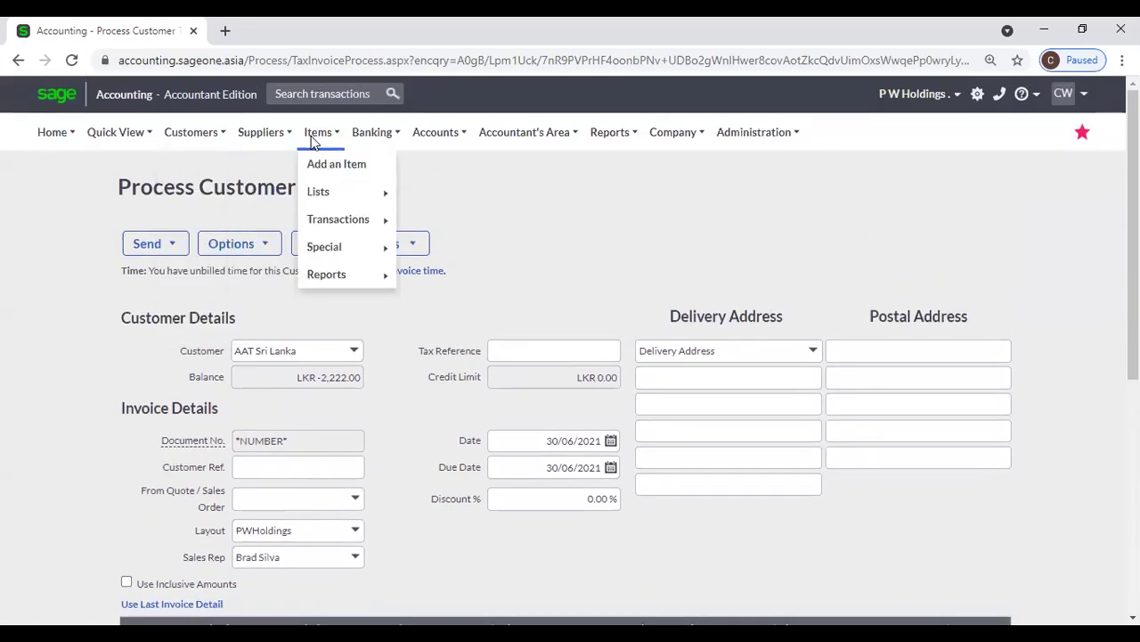
# - Duplicate the invoice's browser tab and open the Time Tracking timesheet in the copy
pyautogui.rightClick(138, 39)
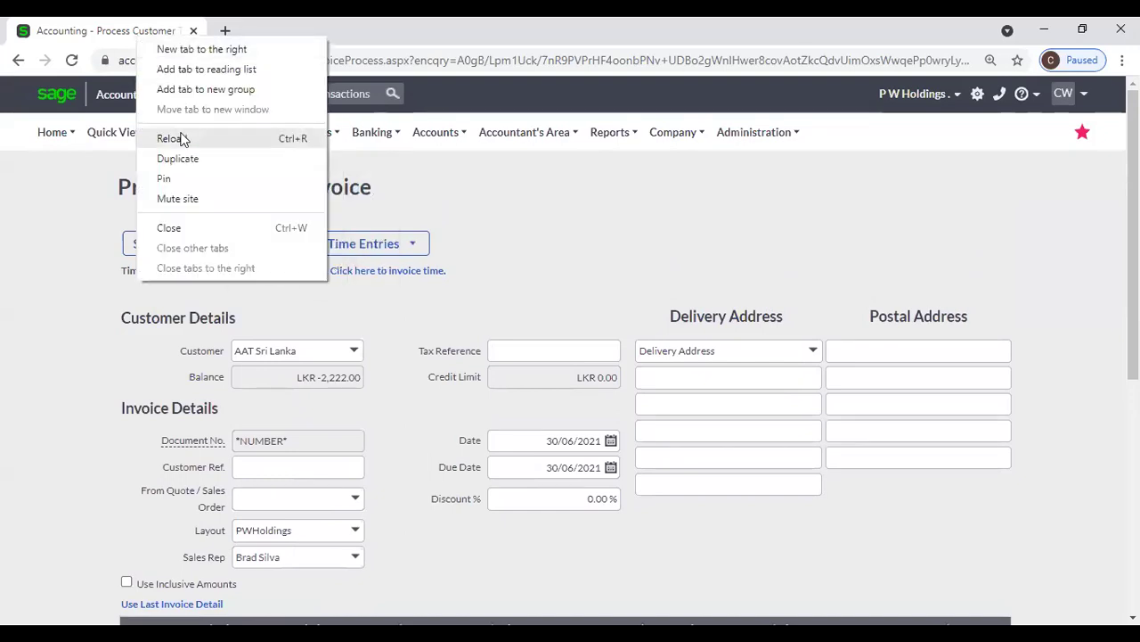
pyautogui.click(189, 158)
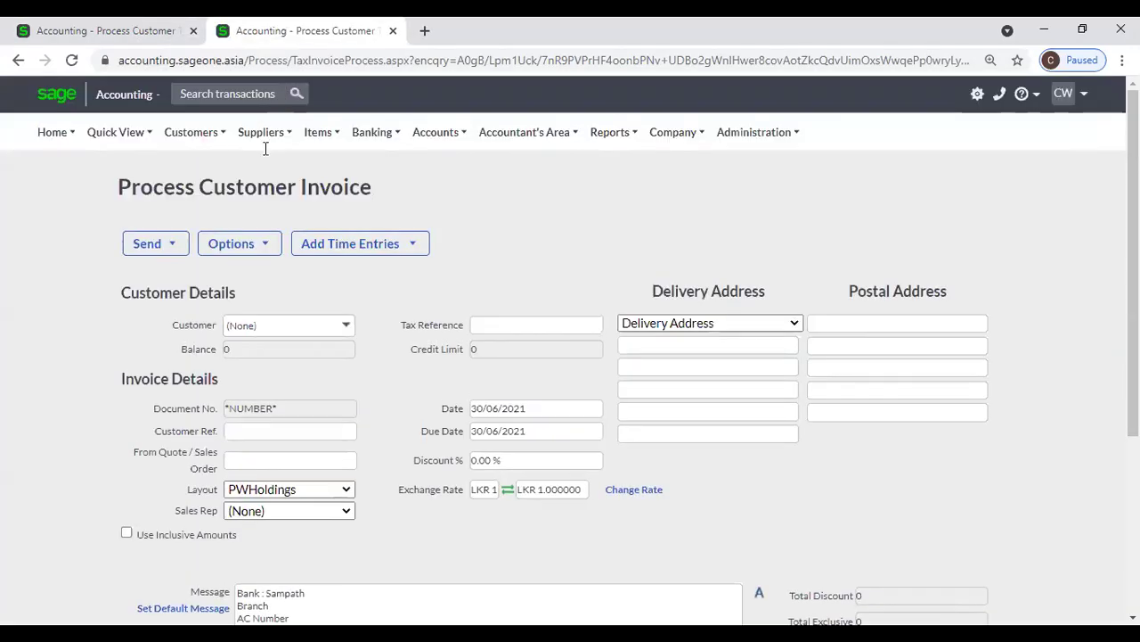
pyautogui.moveTo(202, 145)
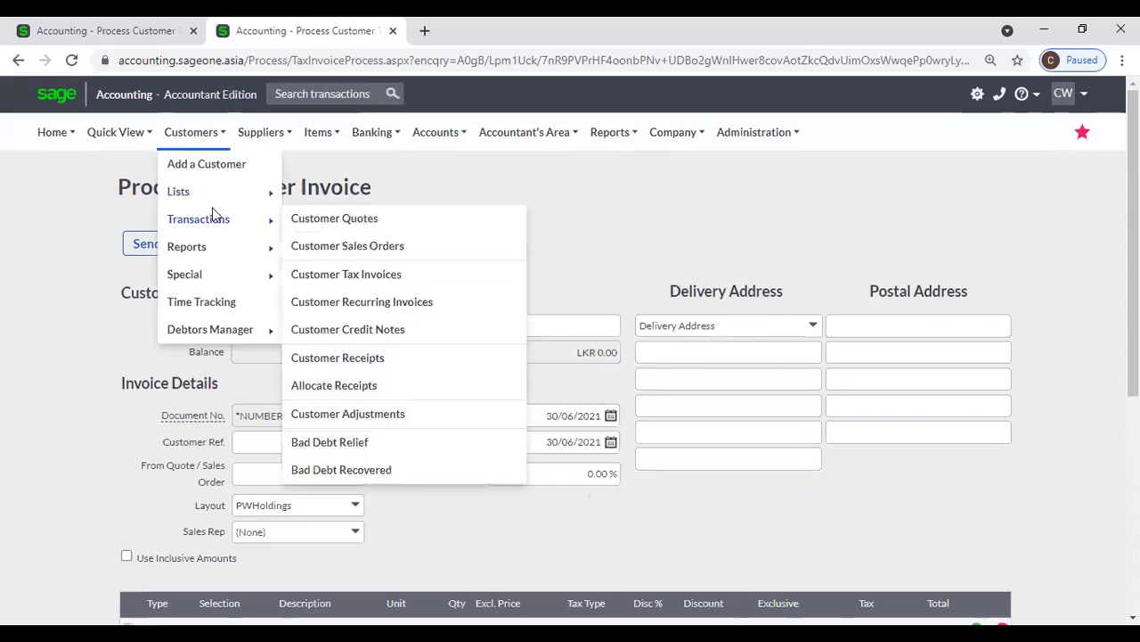
pyautogui.click(222, 307)
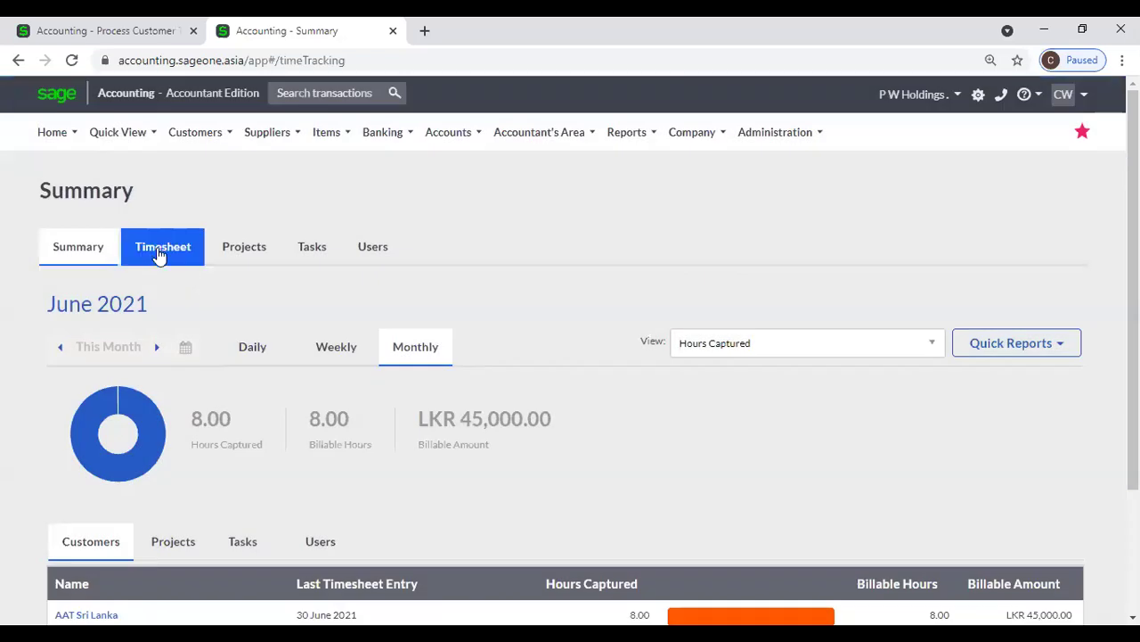
pyautogui.click(158, 249)
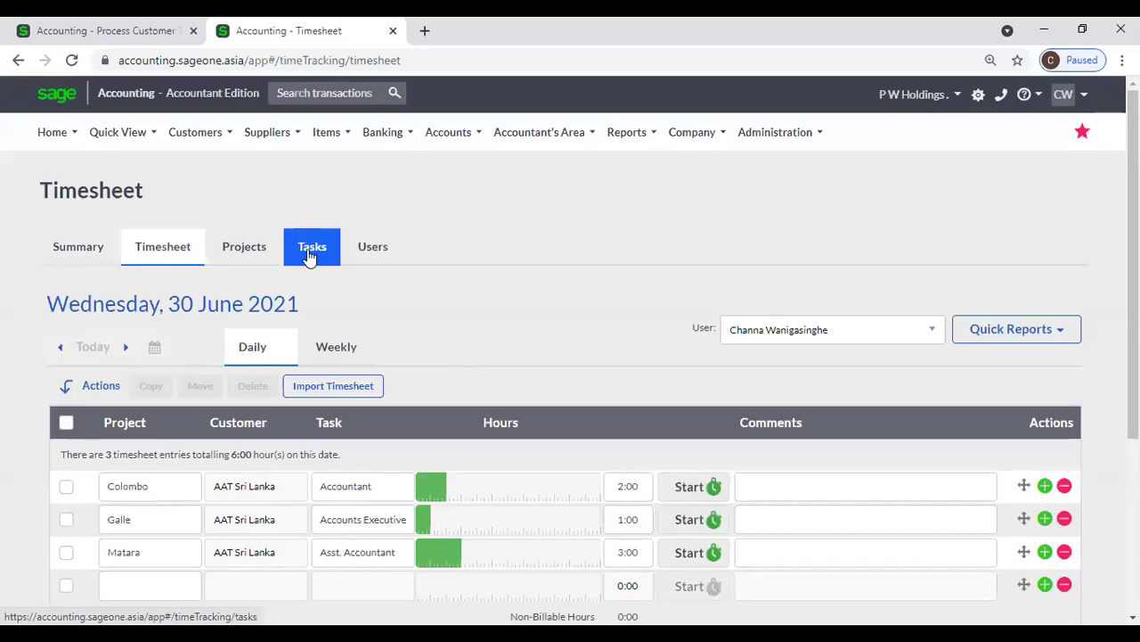
# - Open the Accountant task from the task list and review its hourly rate, billing settings and assigned projects
pyautogui.click(309, 256)
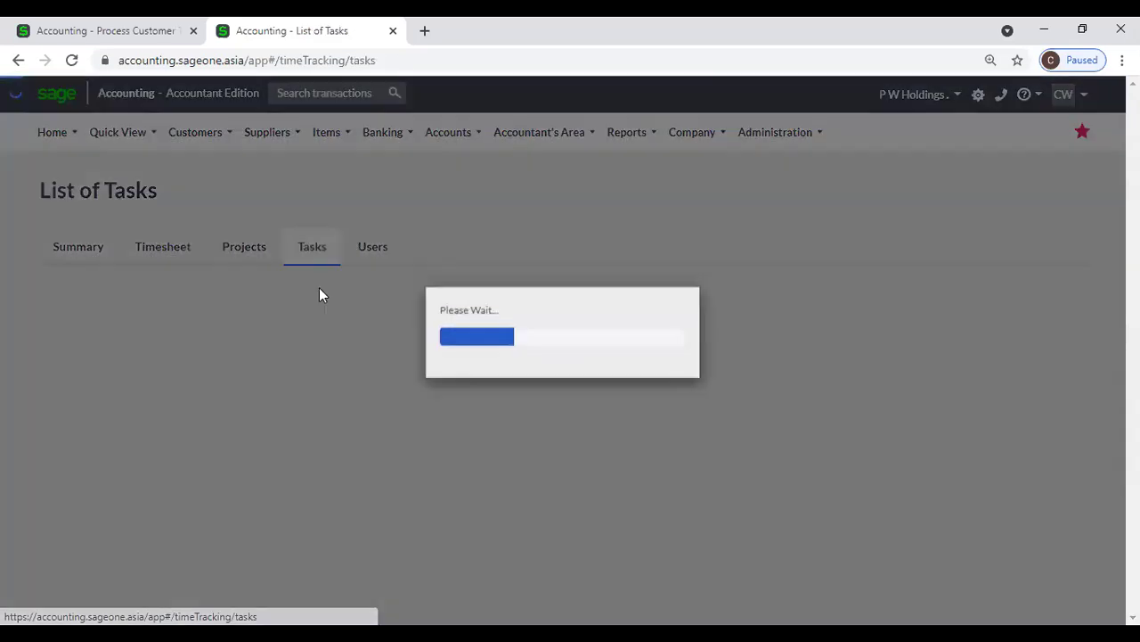
pyautogui.scroll(-3, 318, 347)
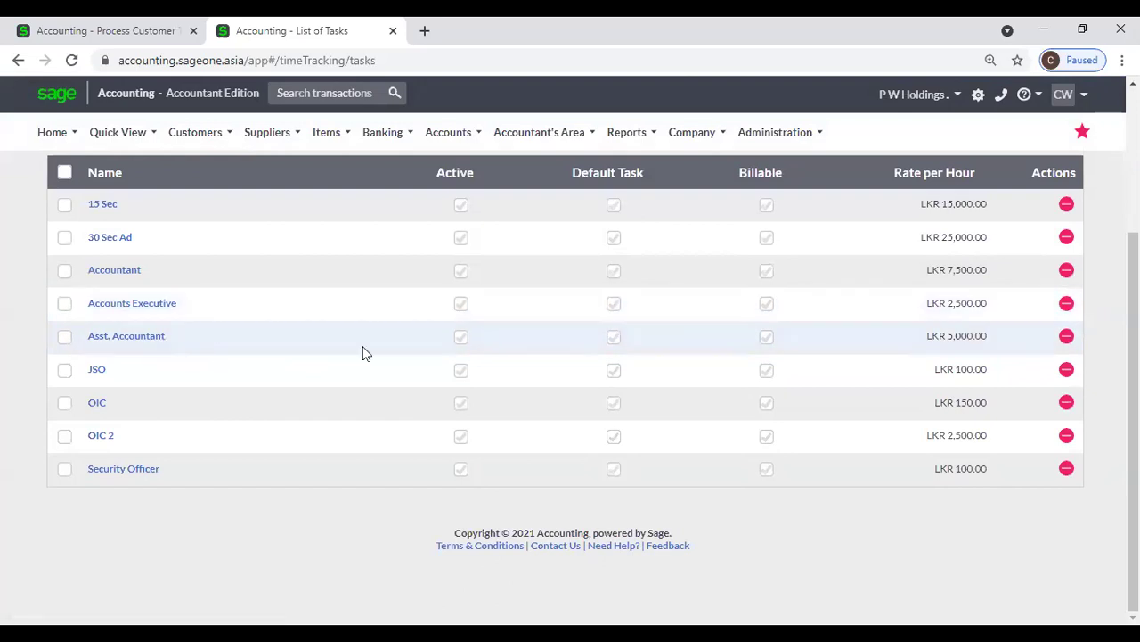
pyautogui.click(96, 274)
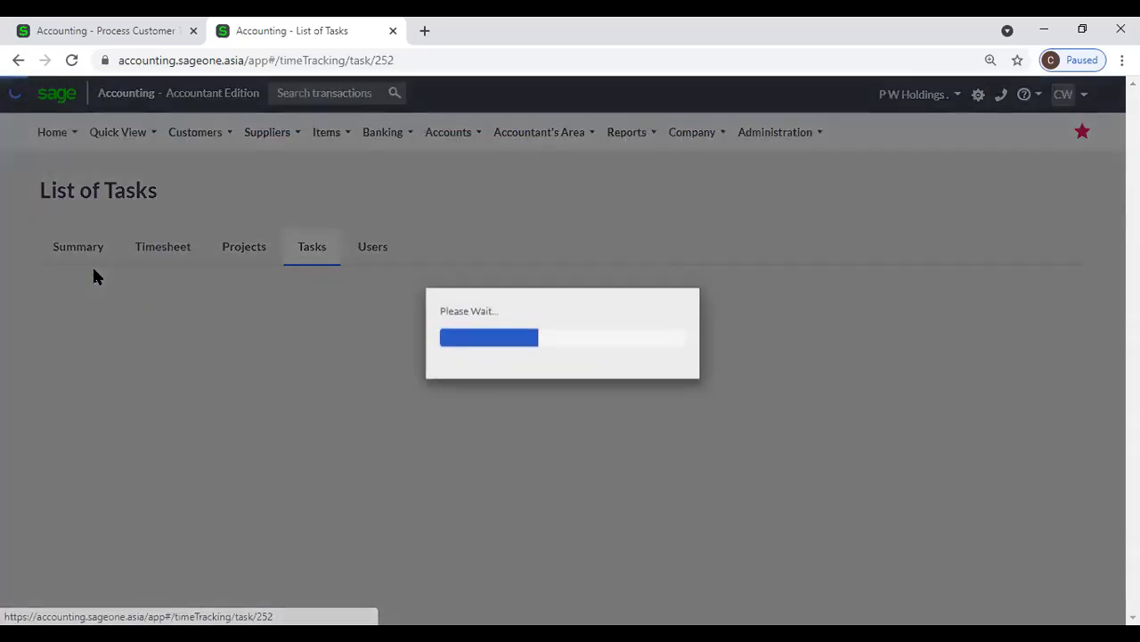
pyautogui.scroll(-2, 285, 336)
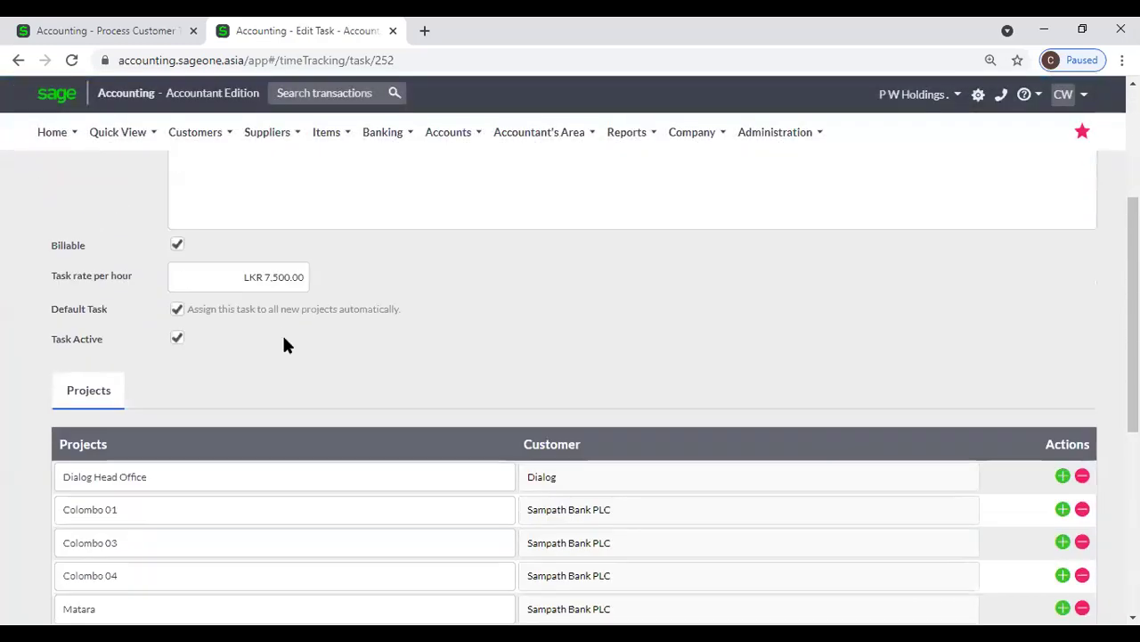
pyautogui.scroll(2, 374, 285)
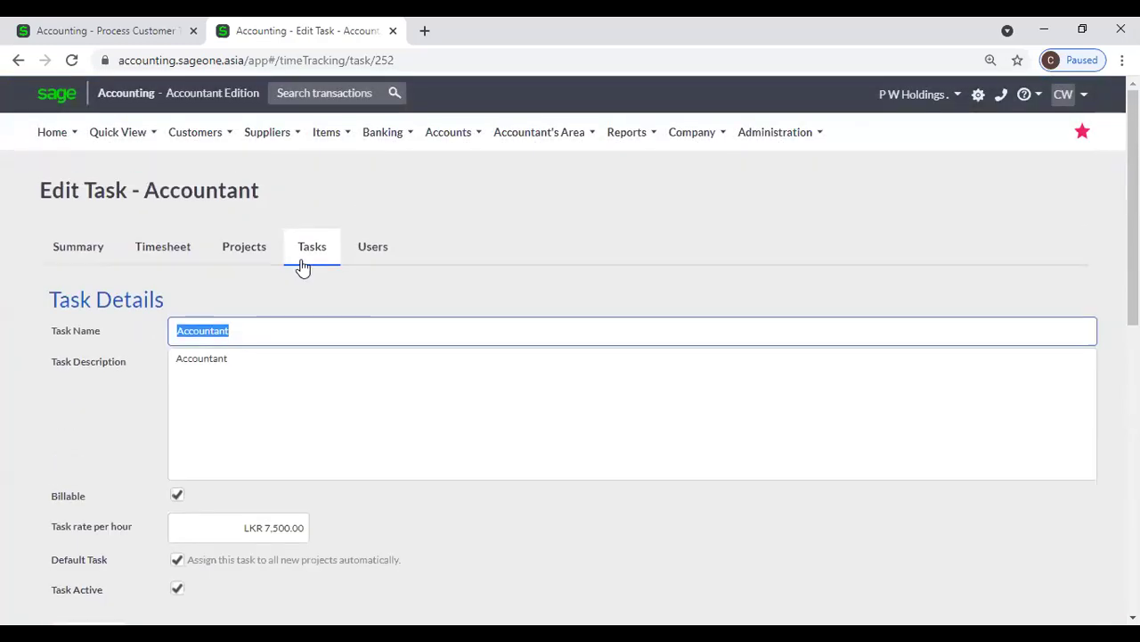
# - Review the unbilled and total hours in the projects list, and return to the daily timesheet
pyautogui.click(252, 249)
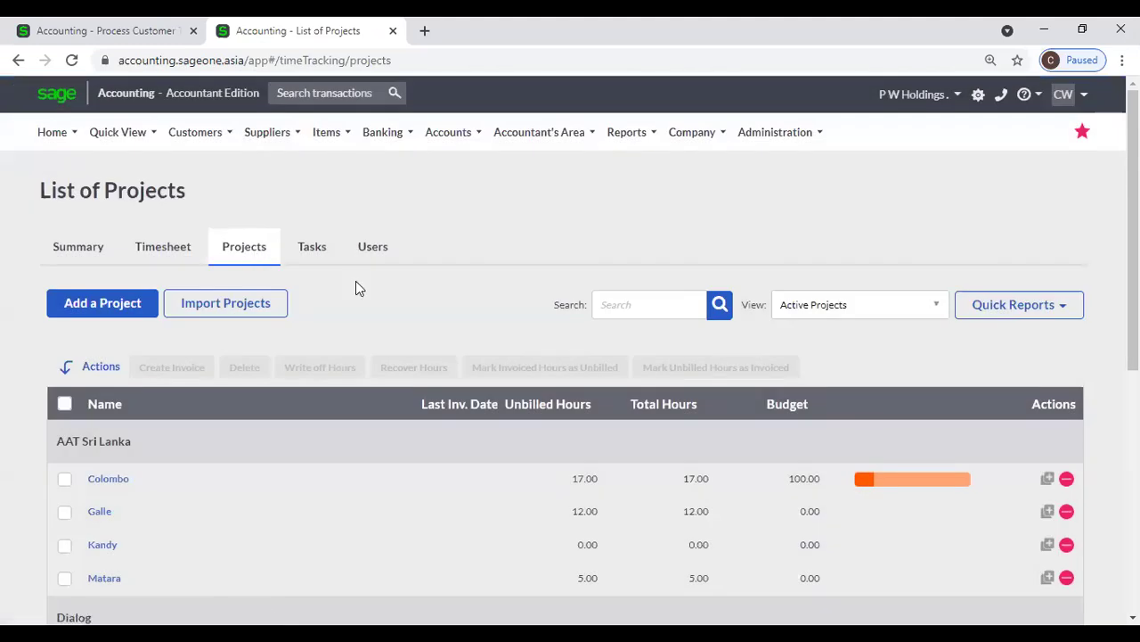
pyautogui.scroll(-1, 355, 283)
pyautogui.scroll(-2, 355, 283)
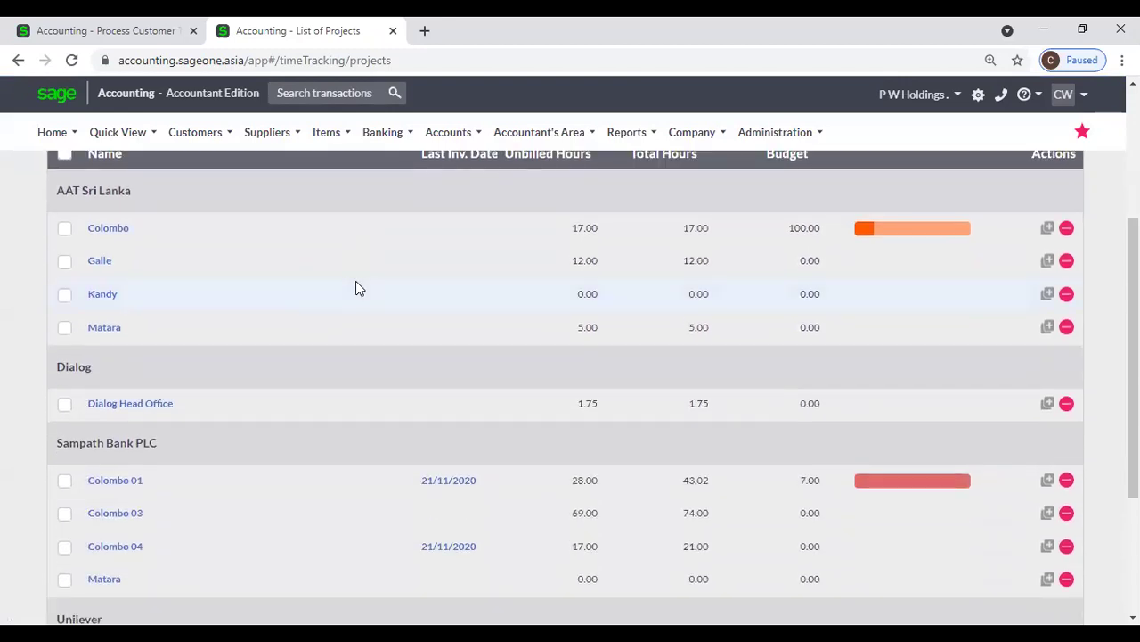
pyautogui.scroll(2, 355, 283)
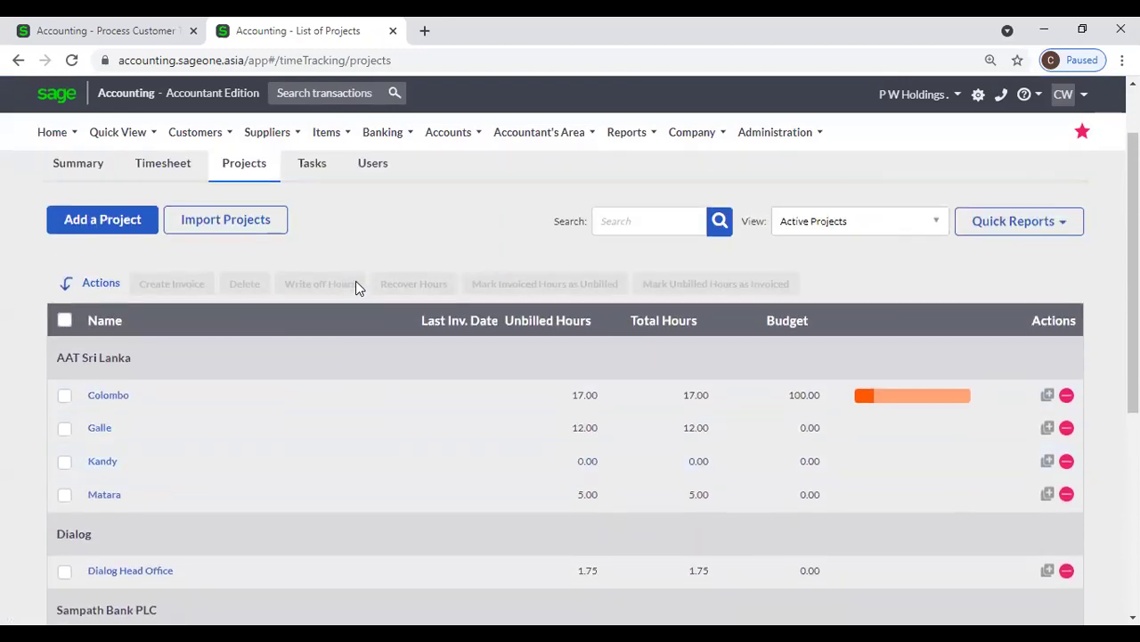
pyautogui.click(159, 170)
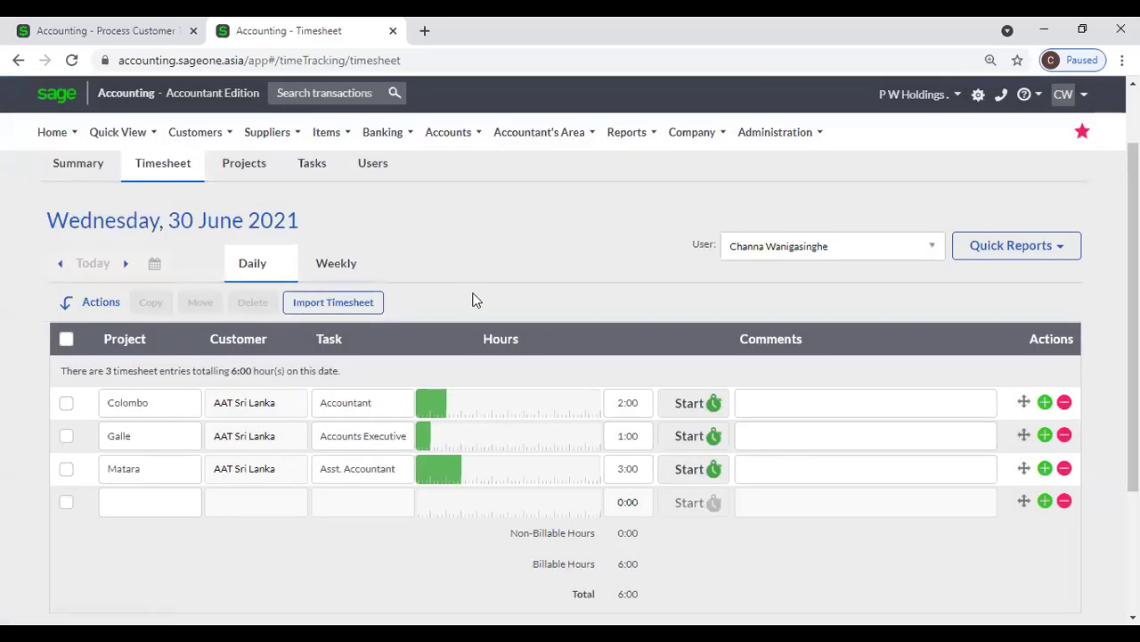
# - Switch back to the AAT Sri Lanka invoice and compare its timesheet lines with the recorded entries
pyautogui.click(89, 32)
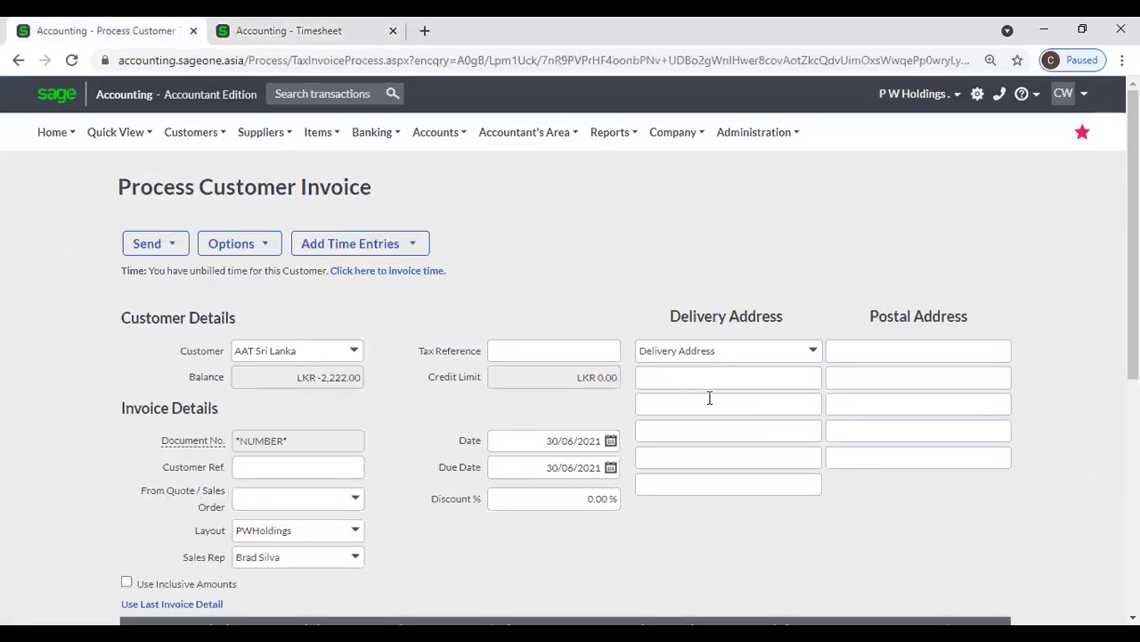
pyautogui.scroll(-1, 710, 397)
pyautogui.scroll(-2, 713, 407)
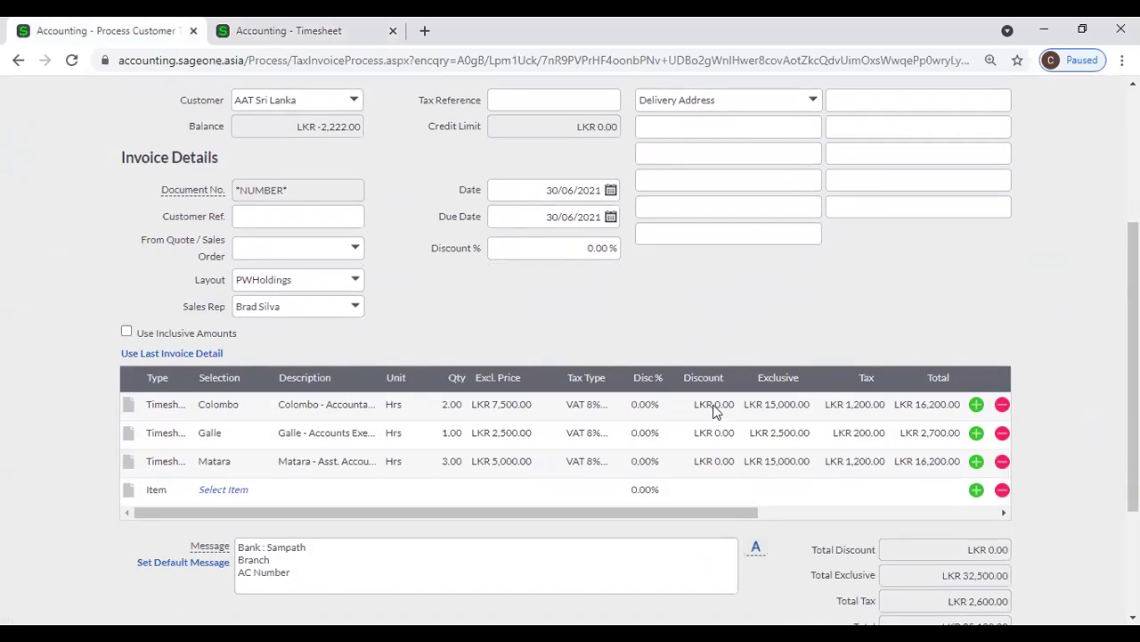
pyautogui.scroll(2, 526, 347)
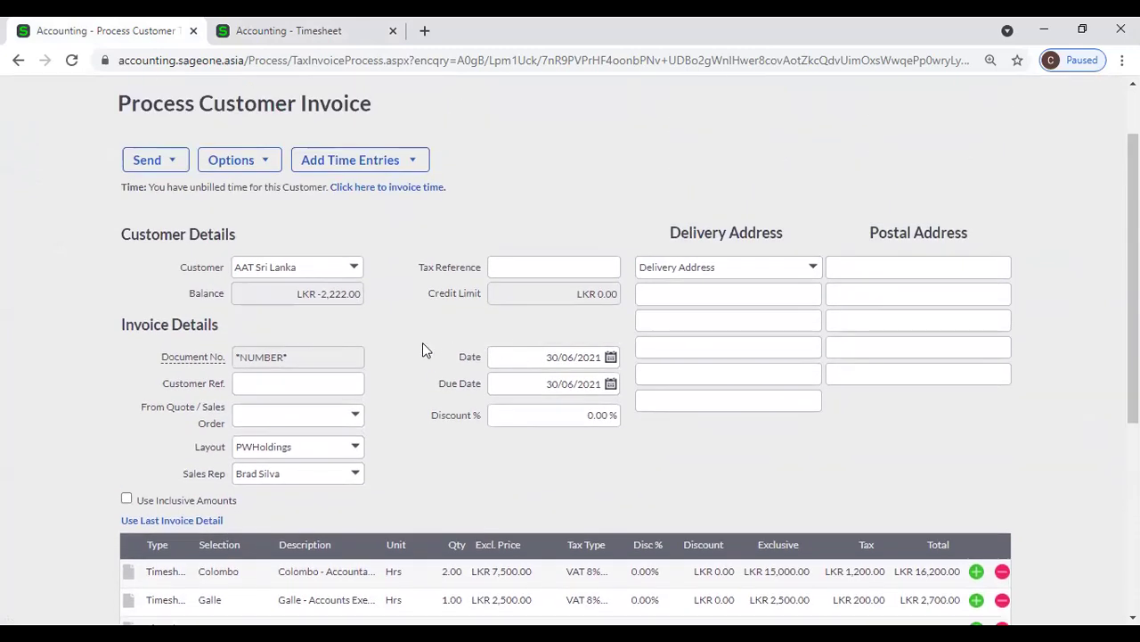
# - Leave the AAT Sri Lanka invoice without saving it and open Time Tracking in its place
pyautogui.scroll(1, 422, 348)
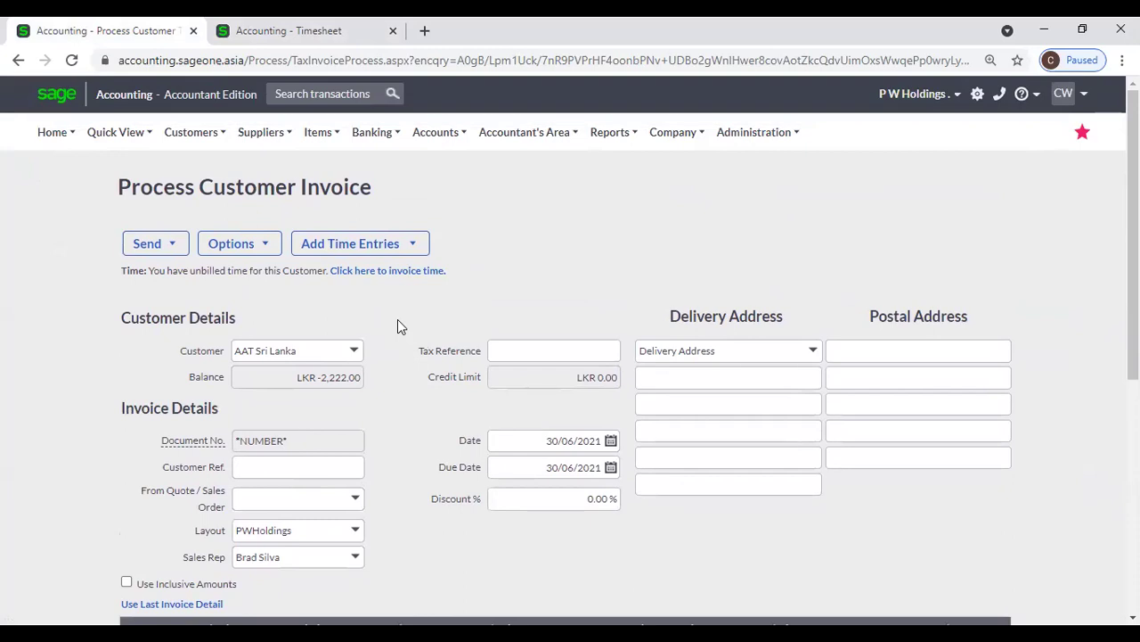
pyautogui.click(191, 132)
pyautogui.moveTo(207, 278)
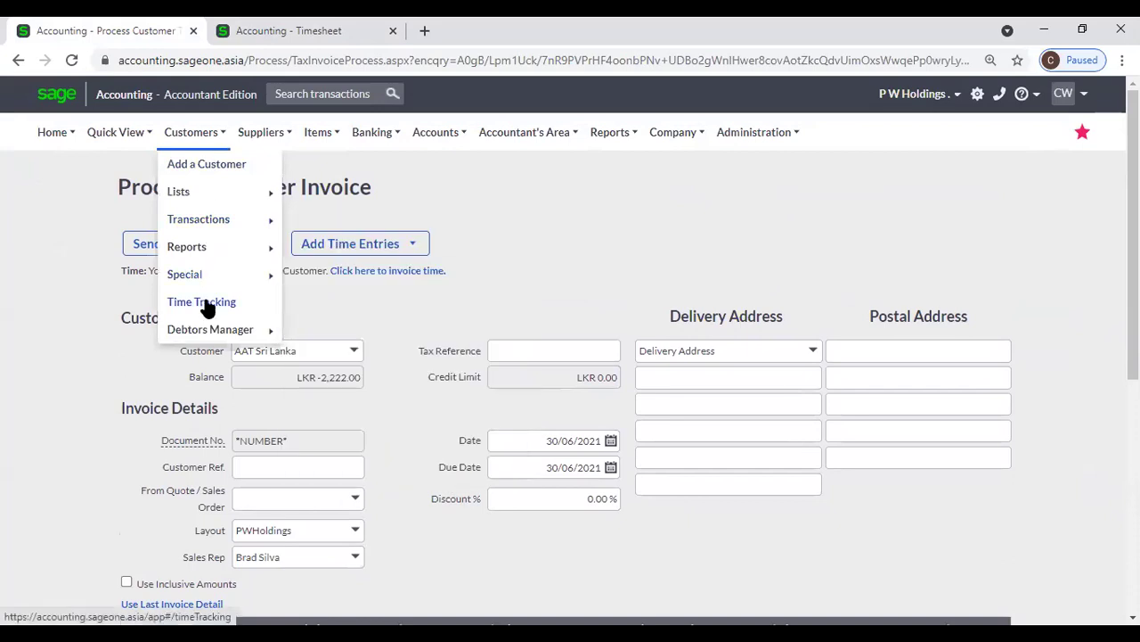
pyautogui.click(205, 303)
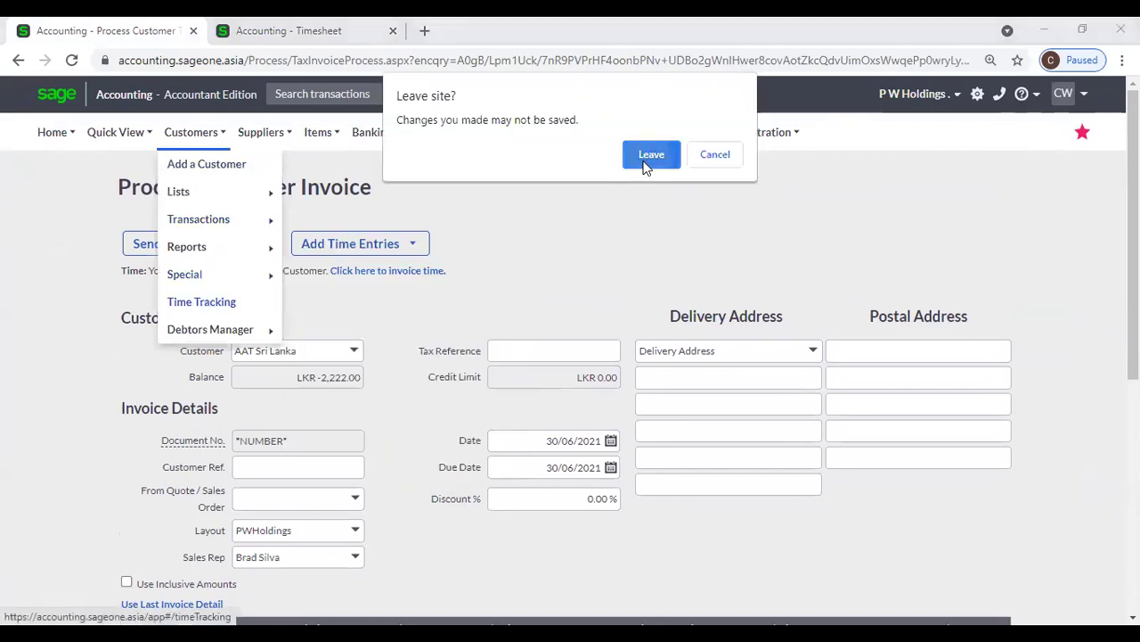
pyautogui.click(647, 153)
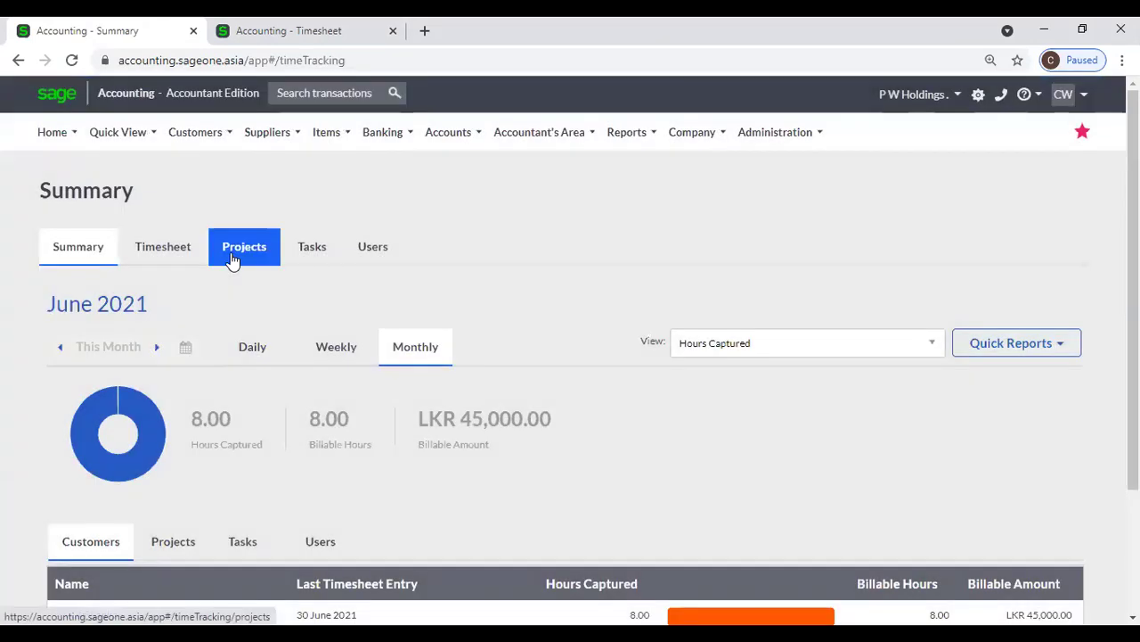
# - Open the list of projects and look through the projects grouped under each customer
pyautogui.click(233, 256)
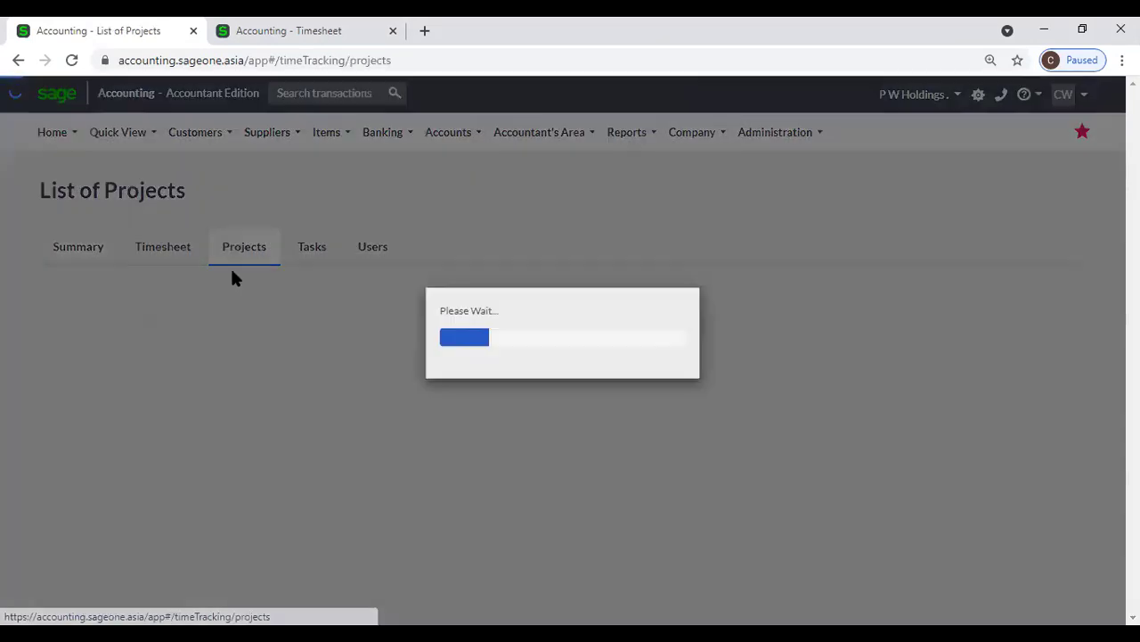
pyautogui.scroll(-5, 237, 292)
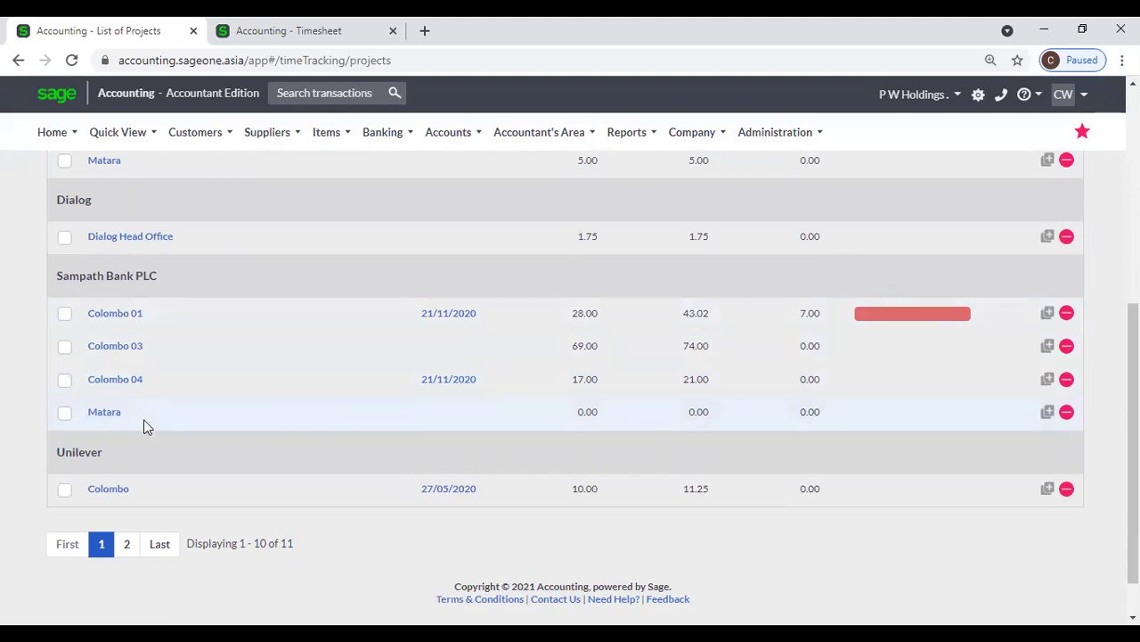
pyautogui.scroll(5, 285, 416)
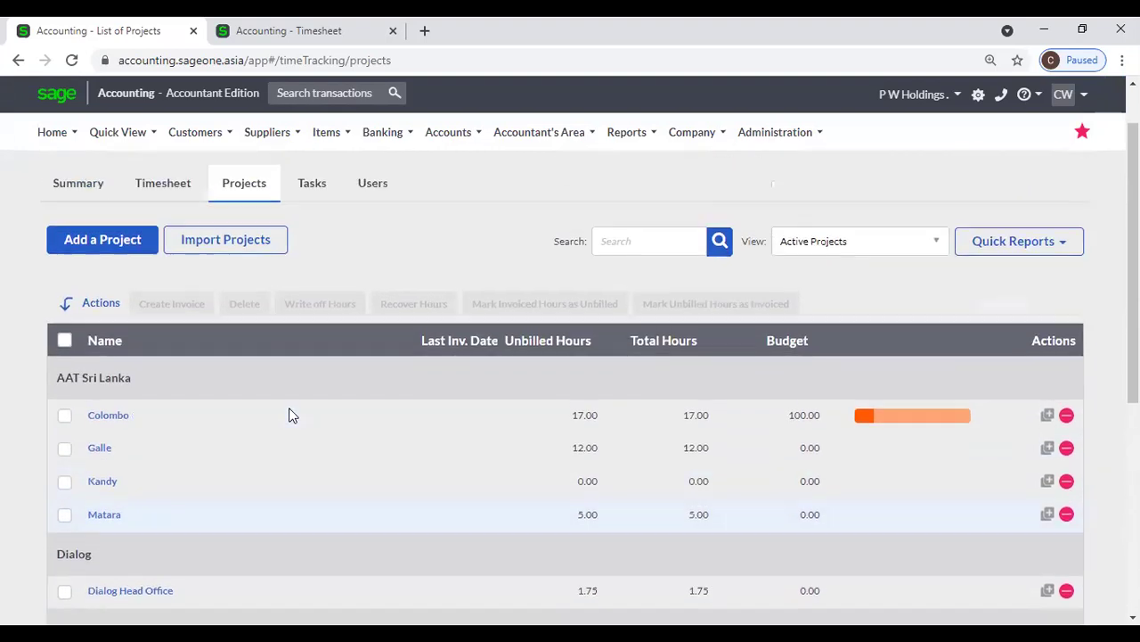
# - Open the OIC task from the task list and review its billing settings and hourly rate
pyautogui.click(312, 252)
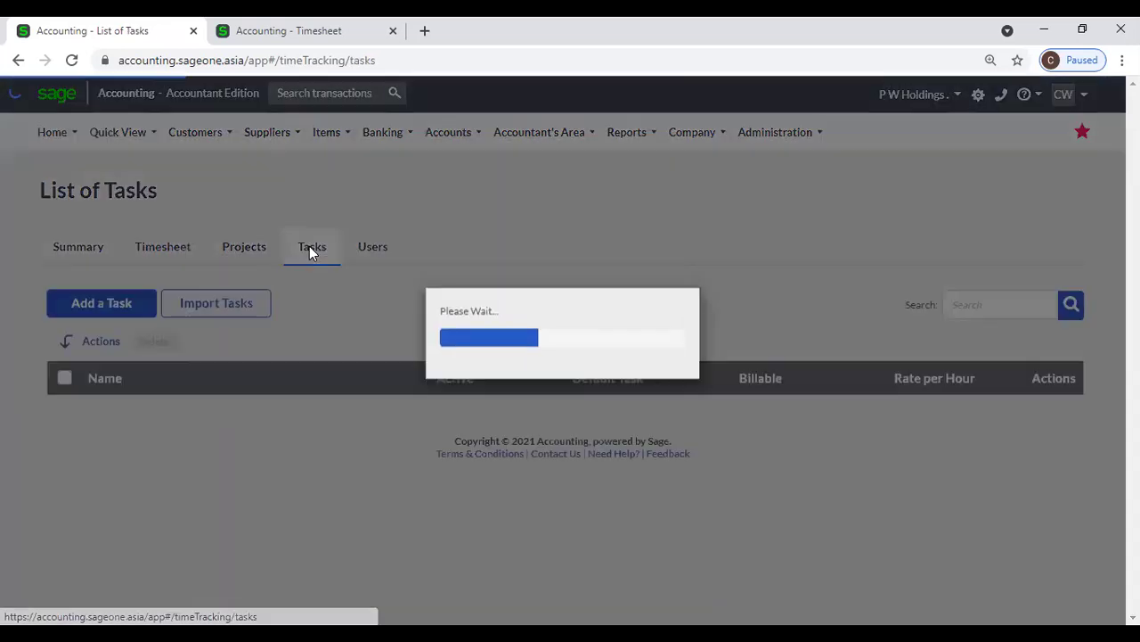
pyautogui.scroll(-3, 294, 277)
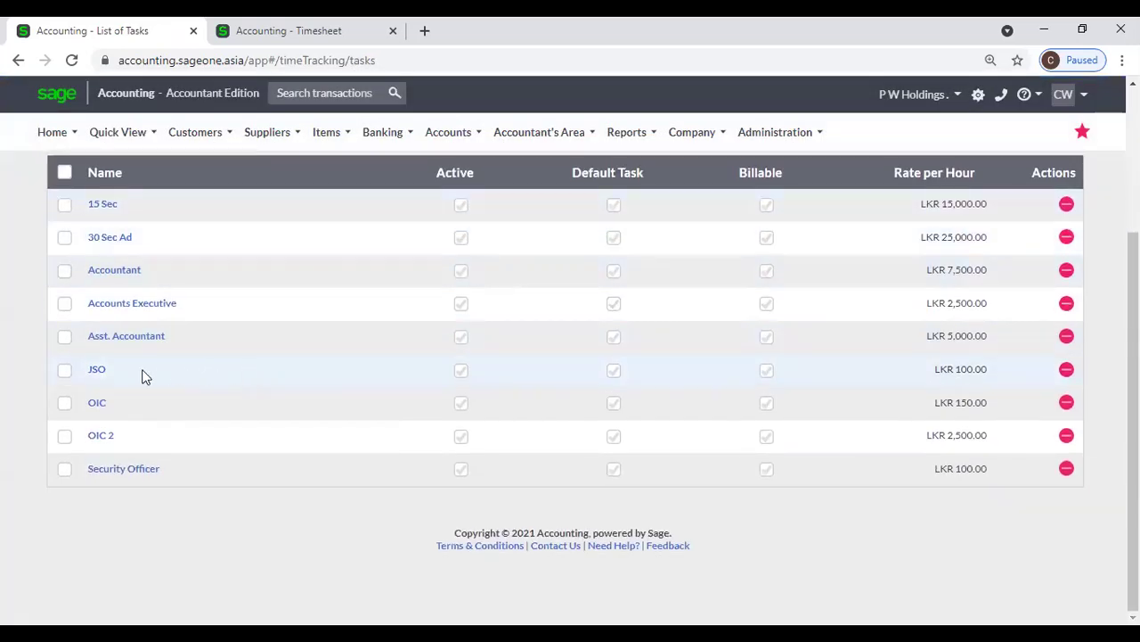
pyautogui.click(98, 404)
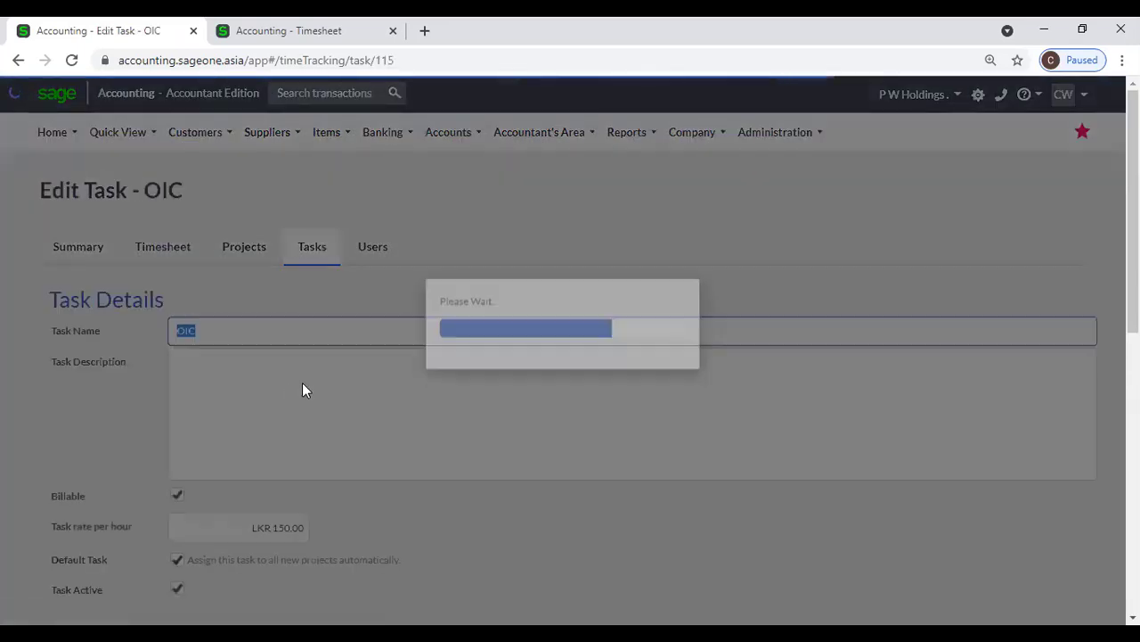
pyautogui.scroll(-1, 304, 382)
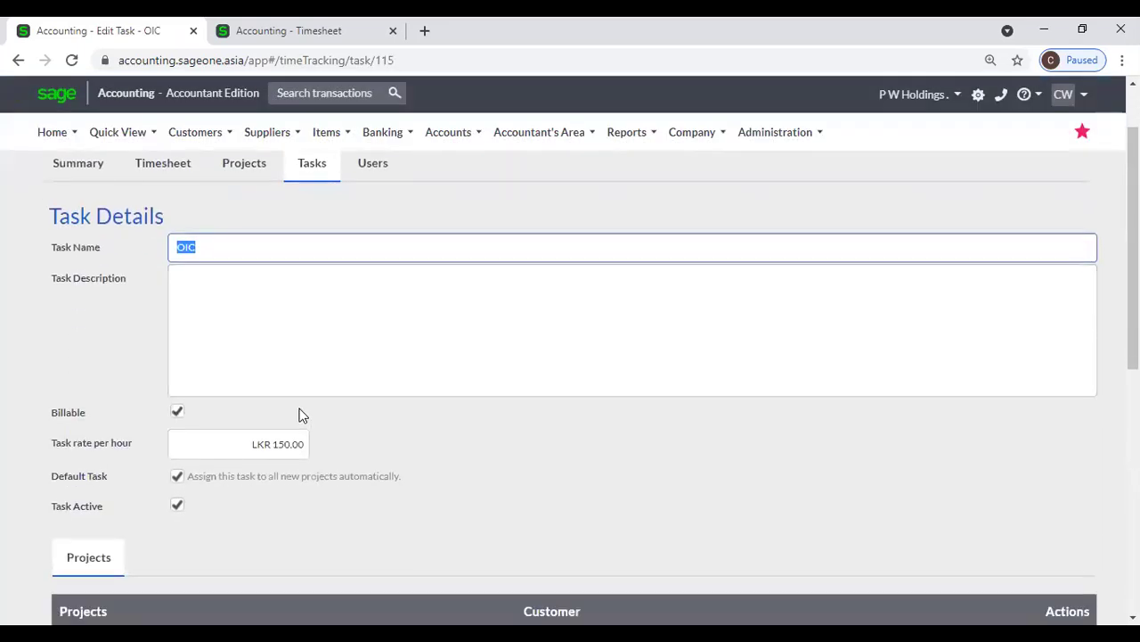
pyautogui.click(288, 440)
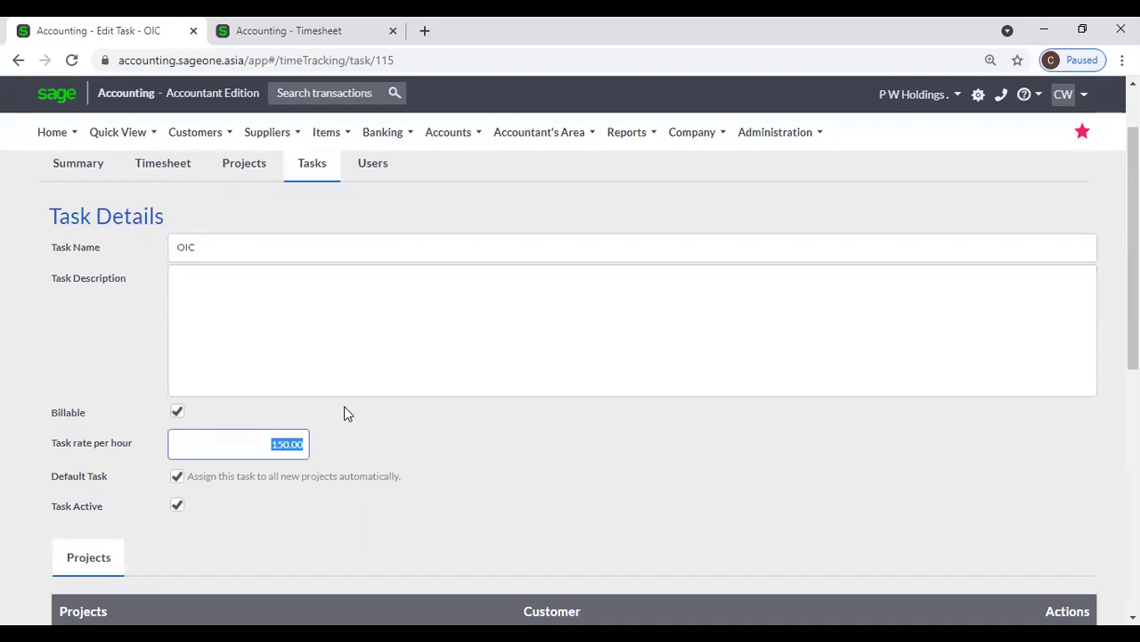
pyautogui.scroll(1, 344, 413)
# - In the weekly timesheet, enter 5 hours on Monday 28 June for Sampath Bank PLC's Colombo 01 project with the OIC task
pyautogui.click(138, 254)
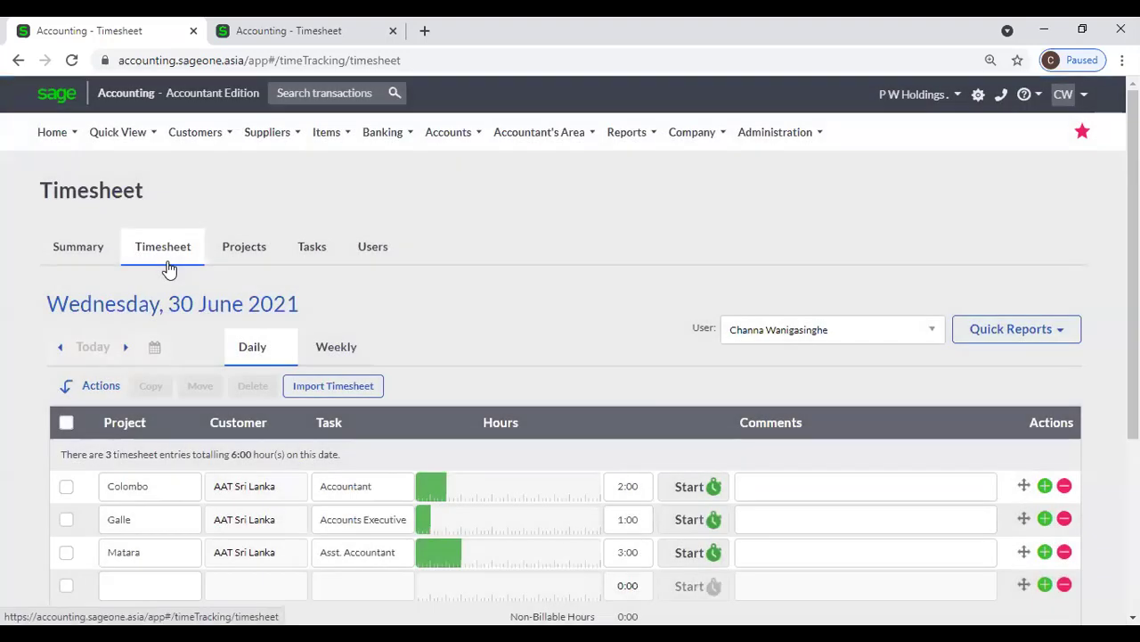
pyautogui.click(332, 357)
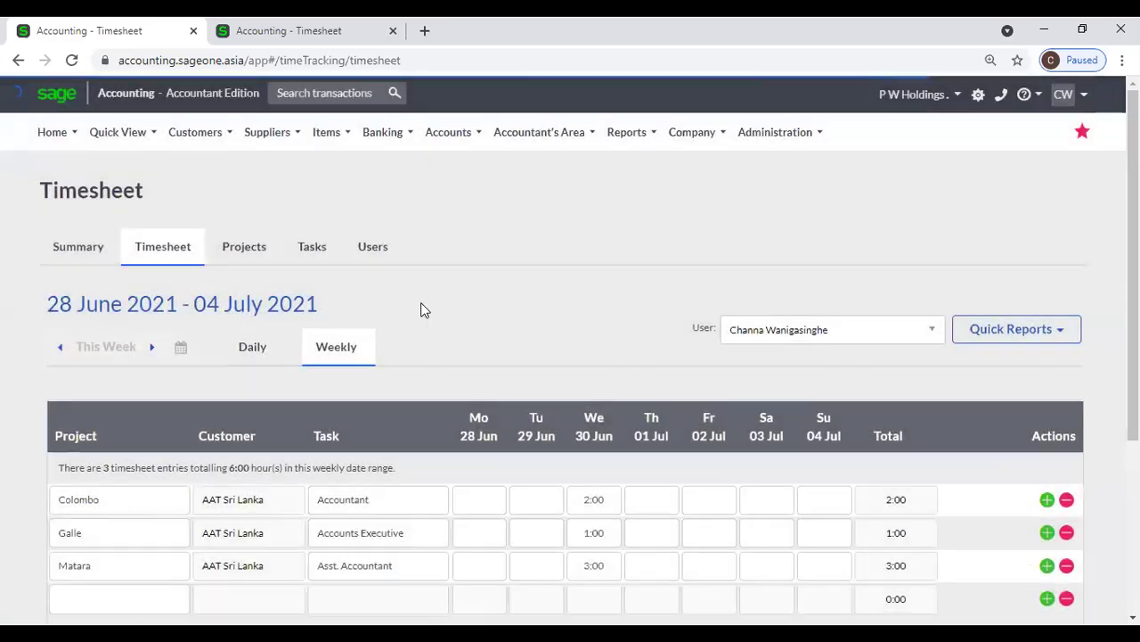
pyautogui.scroll(-2, 424, 309)
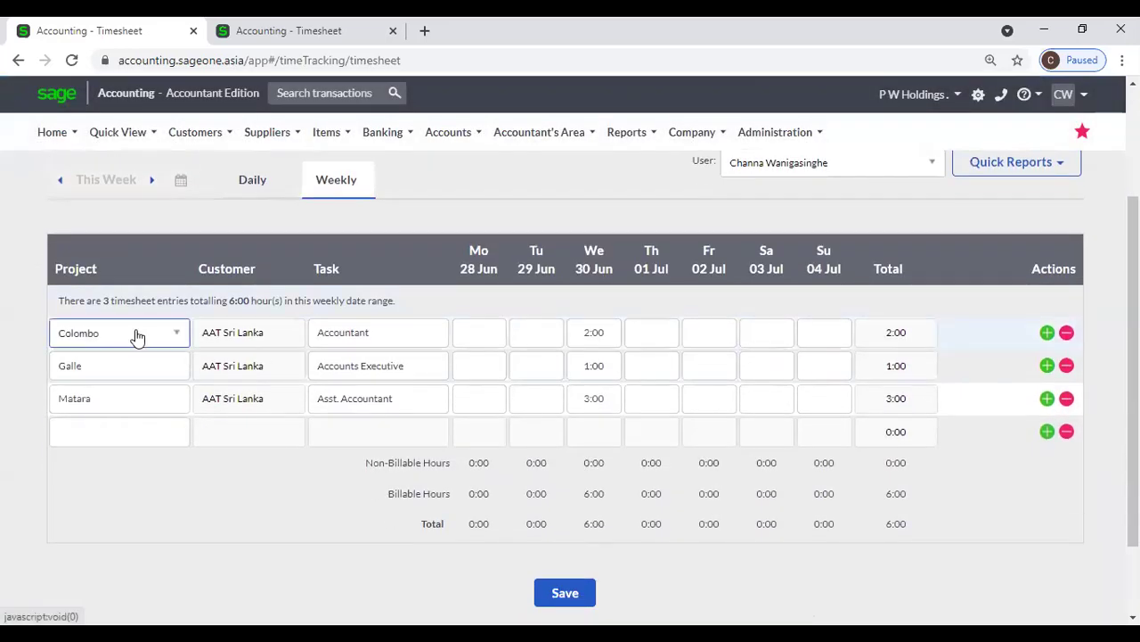
pyautogui.click(162, 439)
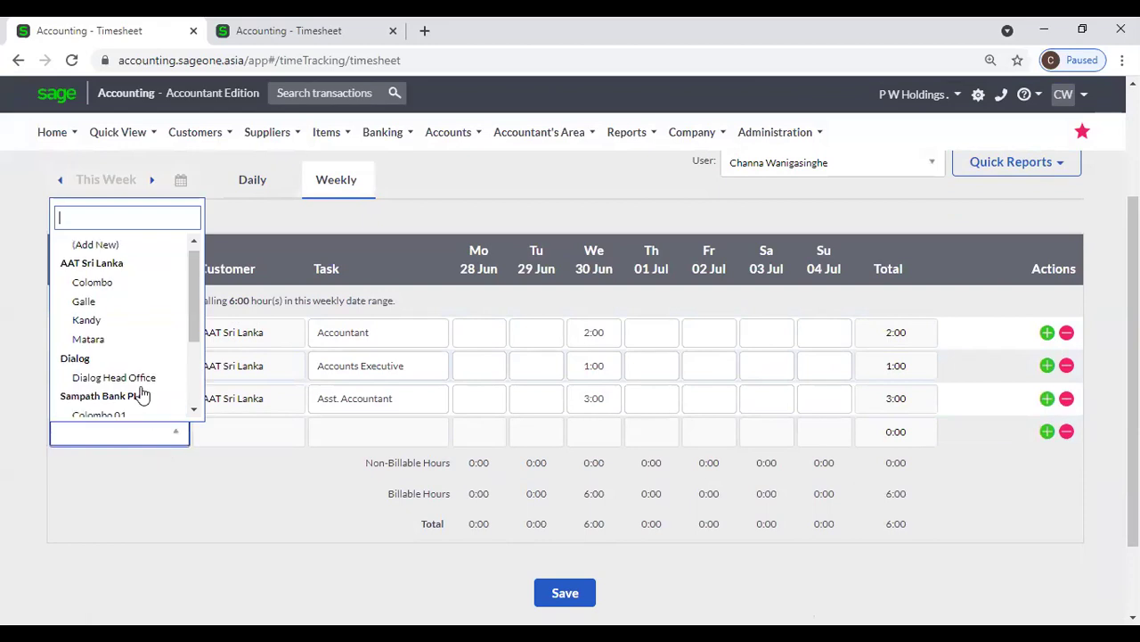
pyautogui.scroll(-2, 140, 393)
pyautogui.click(133, 333)
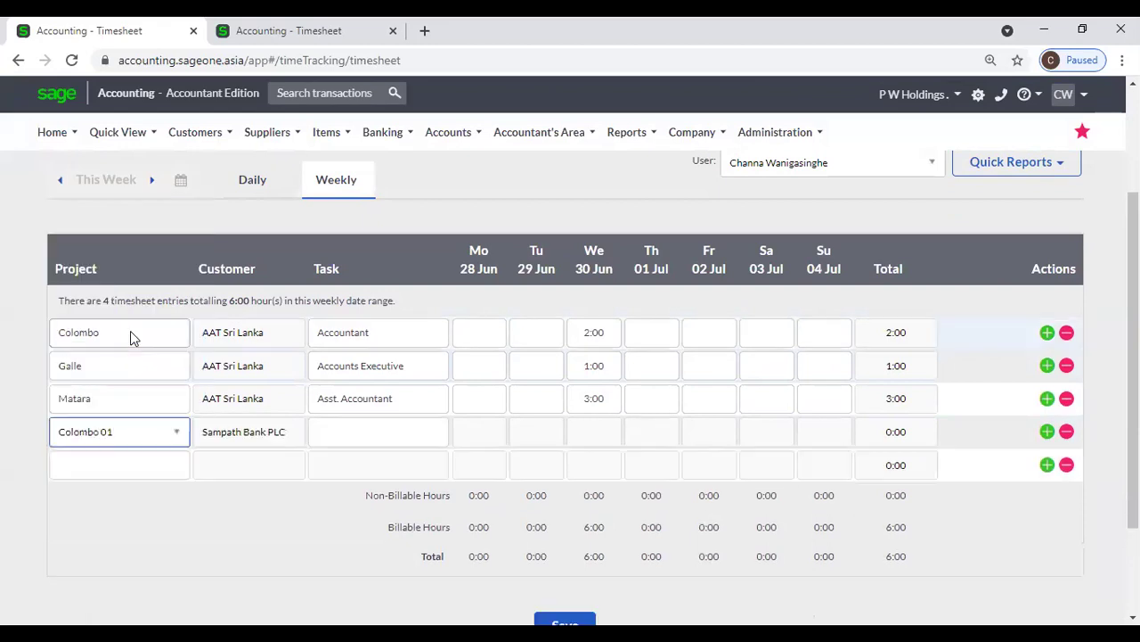
pyautogui.click(381, 441)
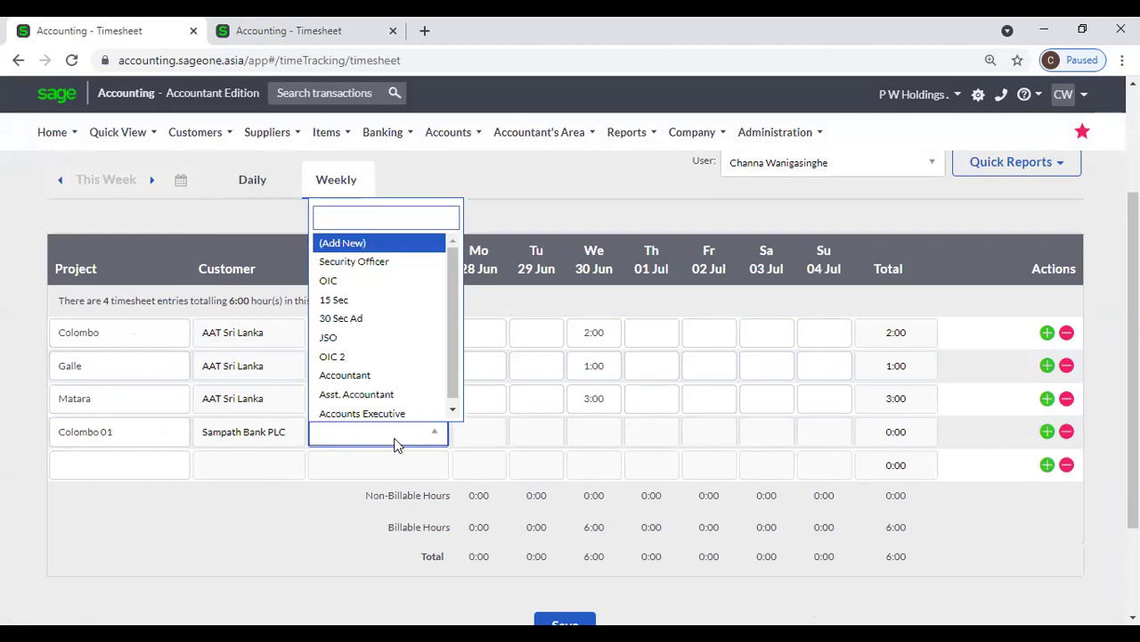
pyautogui.click(352, 282)
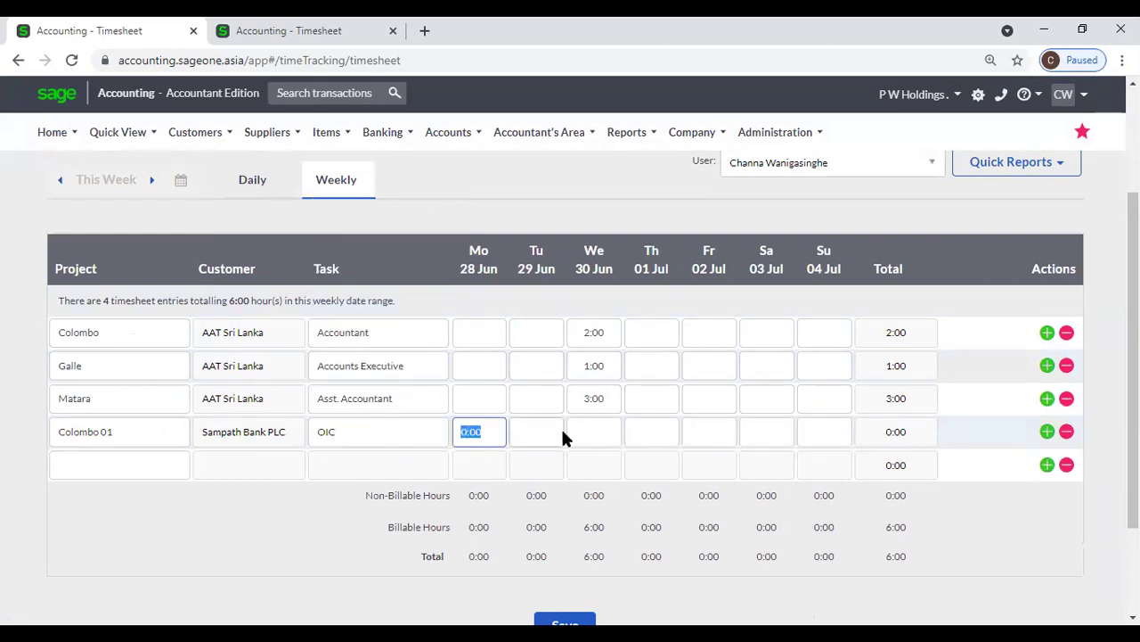
pyautogui.write('5')
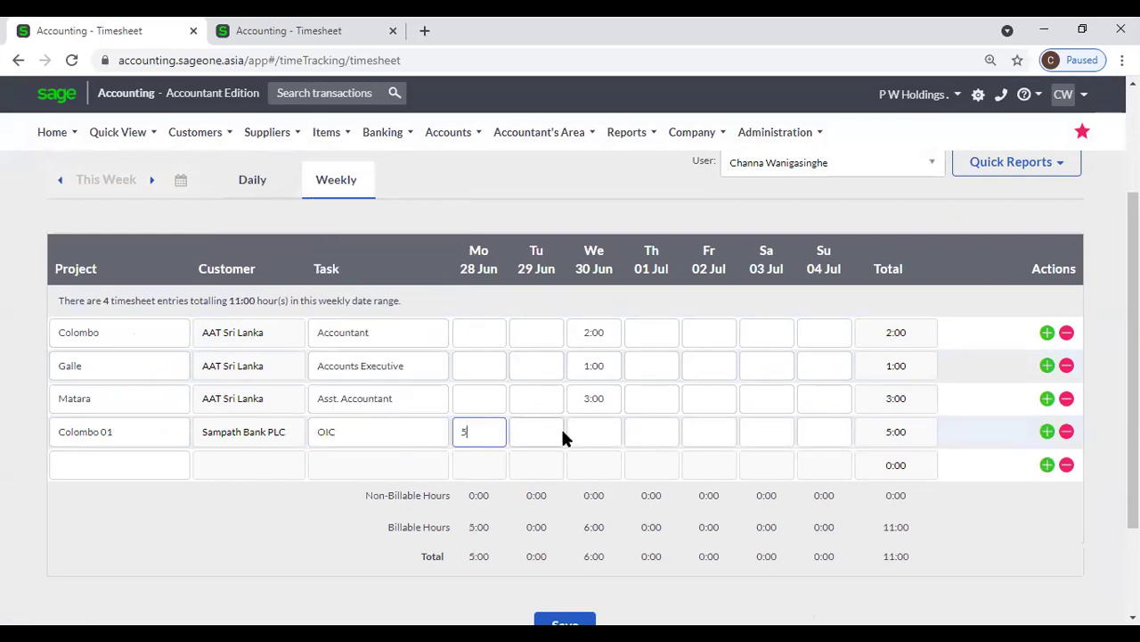
pyautogui.press('Tab')
# - Add a weekly timesheet line of 12 hours on Monday 28 June for Sampath Bank PLC's Matara project with the JSO task
pyautogui.click(107, 468)
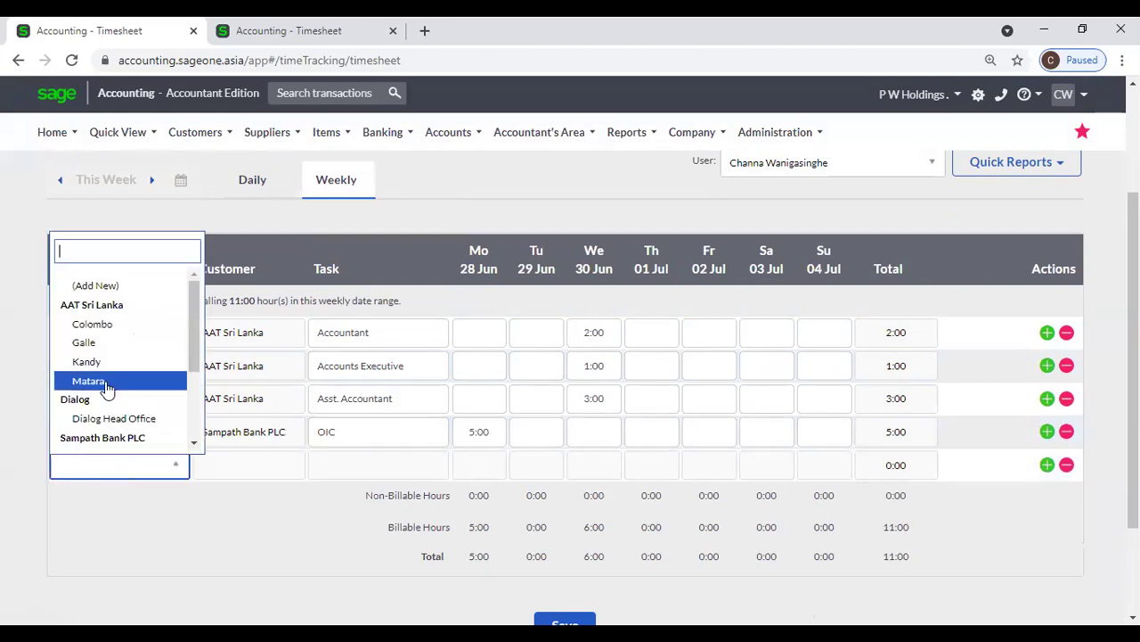
pyautogui.scroll(-3, 106, 389)
pyautogui.click(107, 393)
pyautogui.click(364, 463)
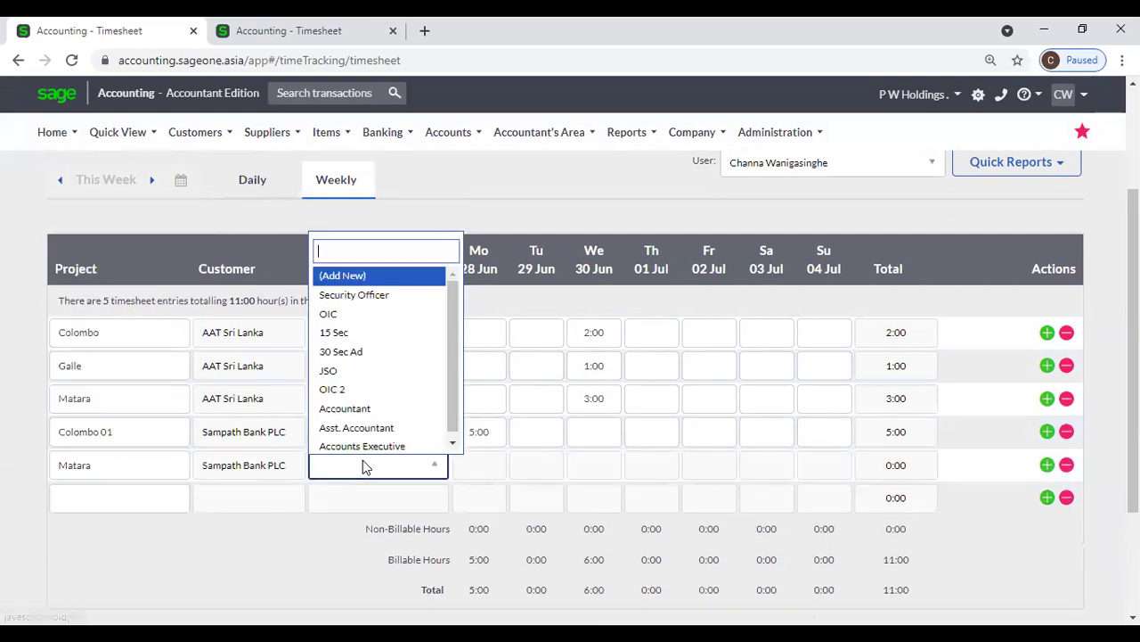
pyautogui.click(357, 370)
pyautogui.click(492, 468)
pyautogui.write('12')
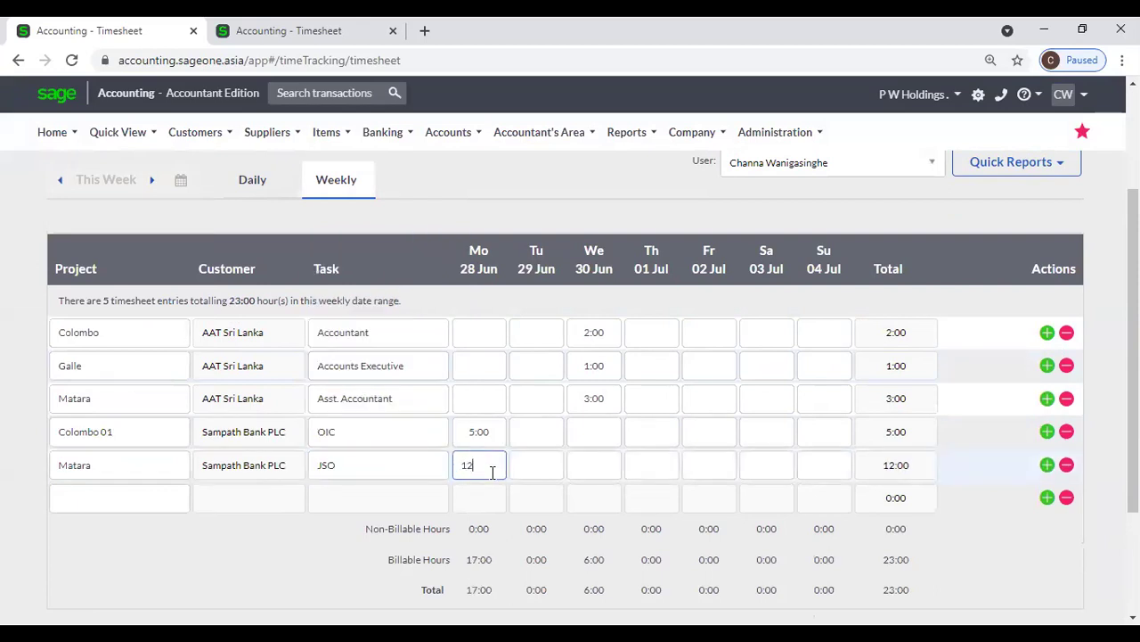
pyautogui.press('Tab')
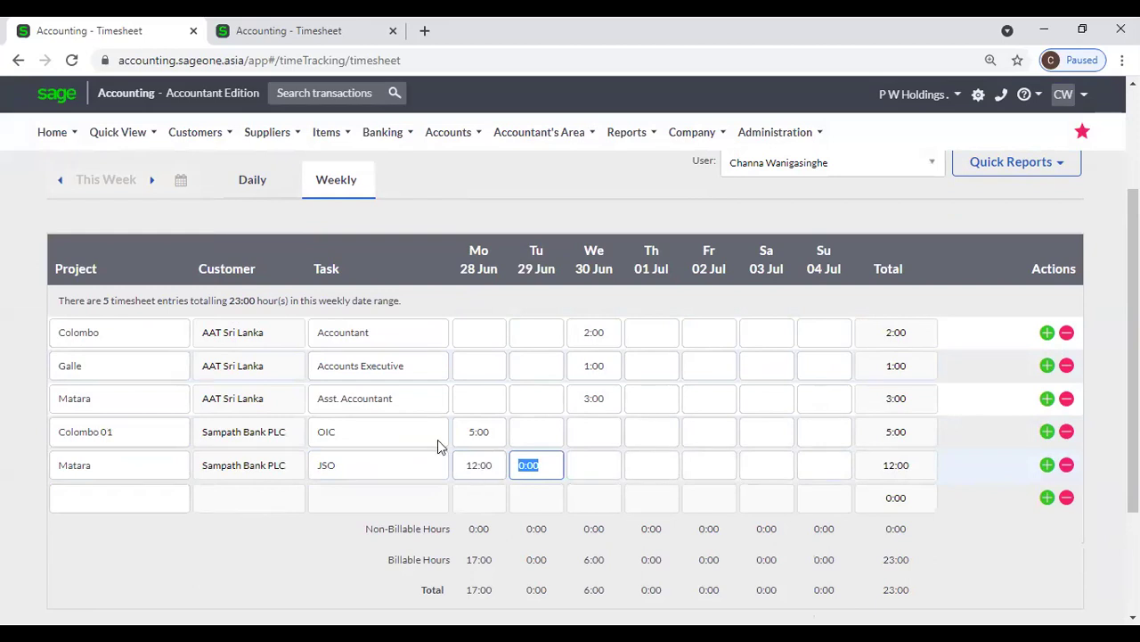
# - Close the browser tab holding the weekly timesheet and discard its unsaved entries
pyautogui.scroll(2, 390, 392)
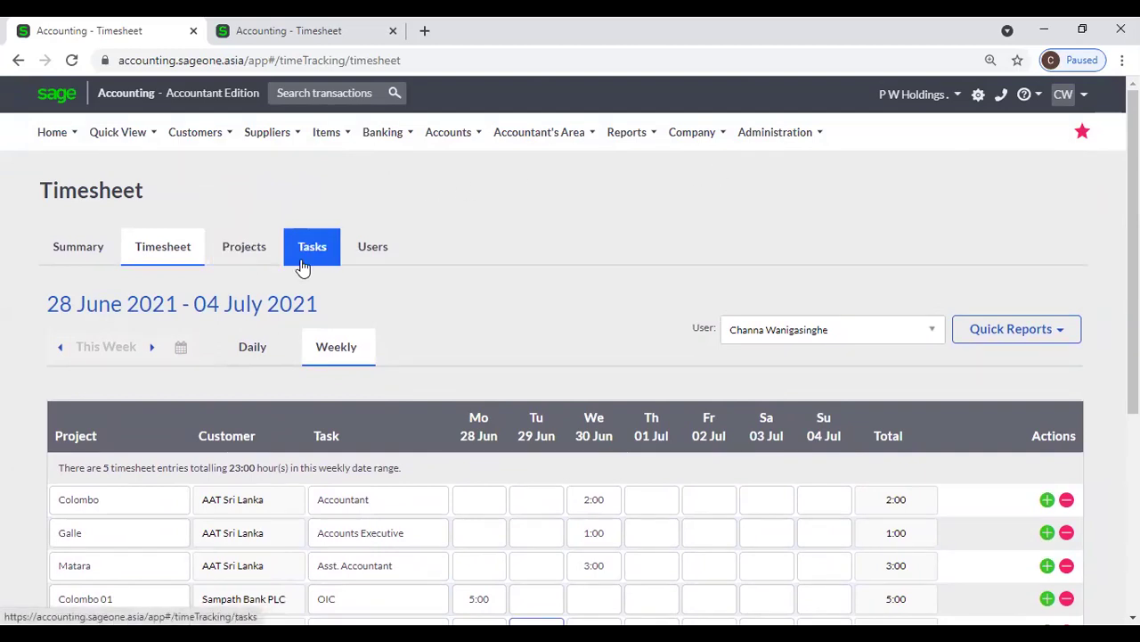
pyautogui.moveTo(183, 145)
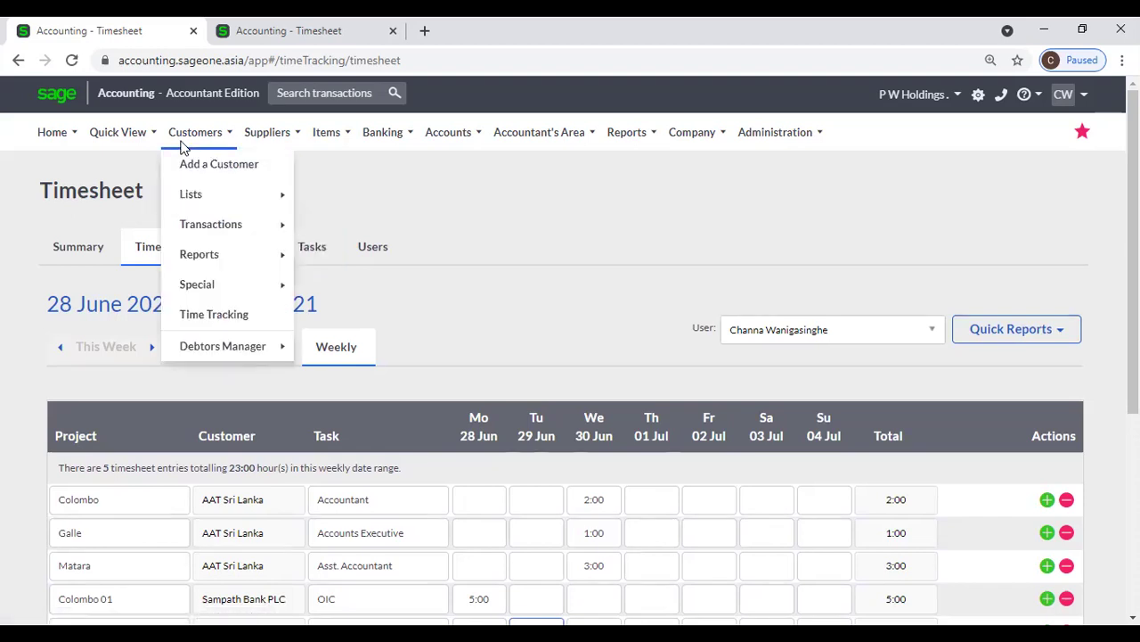
pyautogui.moveTo(225, 285)
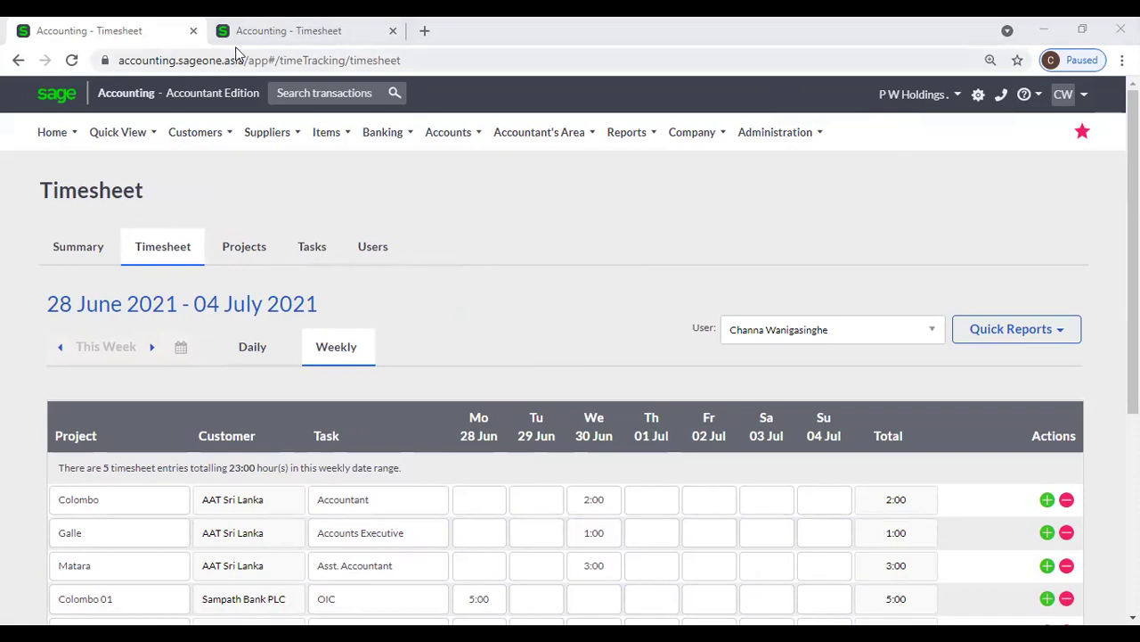
pyautogui.click(194, 34)
pyautogui.click(647, 158)
# - Start a new bank account record and look through the available account categories
pyautogui.click(328, 136)
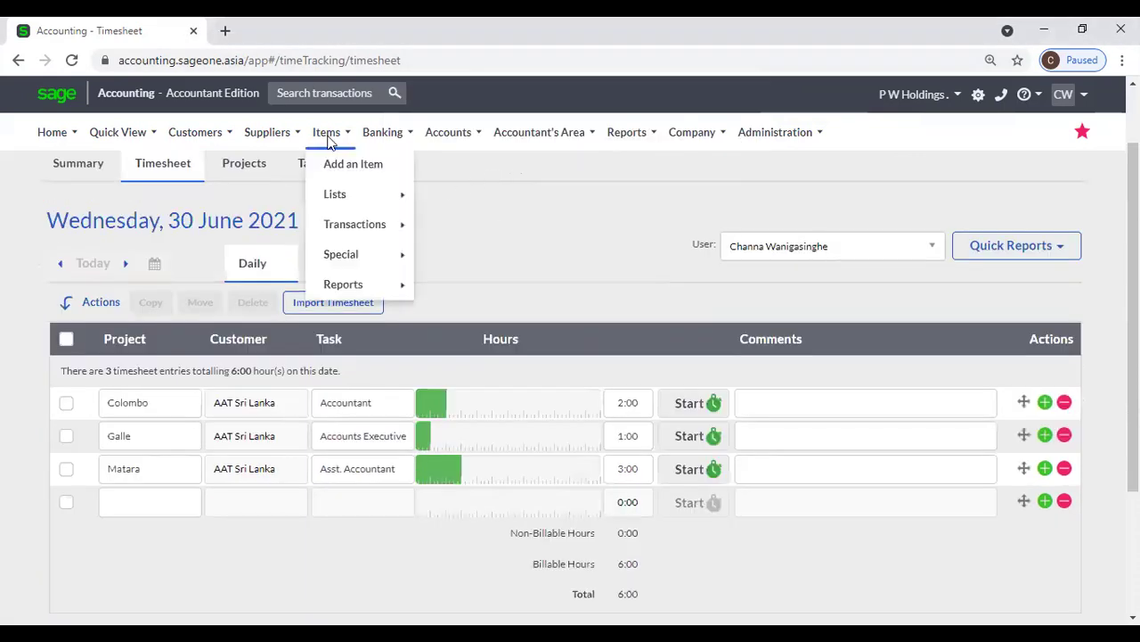
pyautogui.moveTo(373, 143)
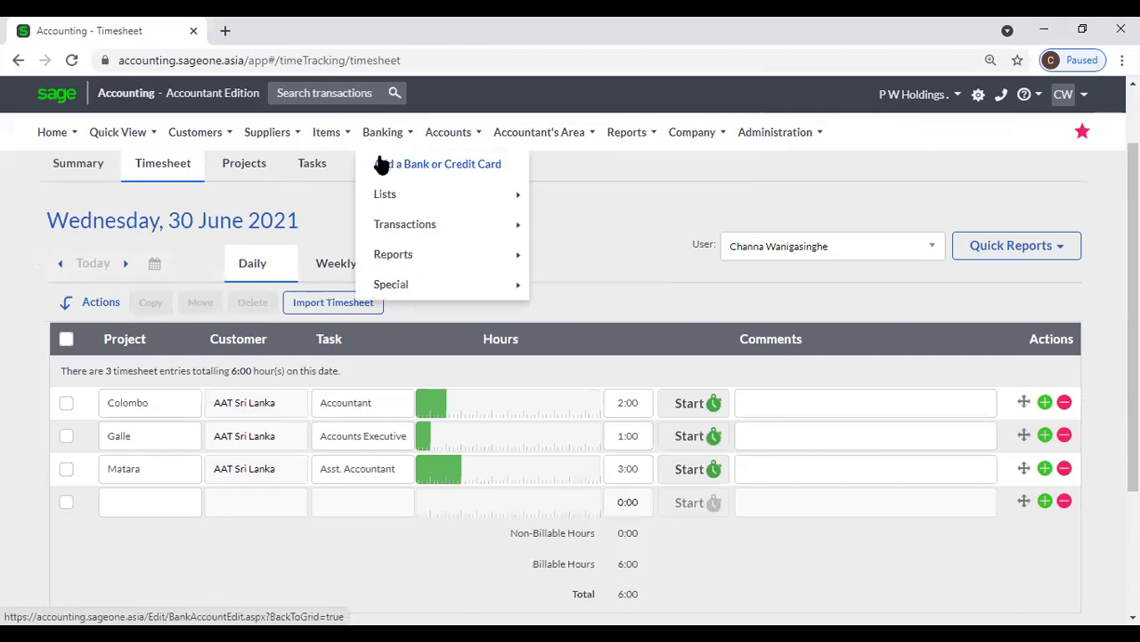
pyautogui.click(382, 165)
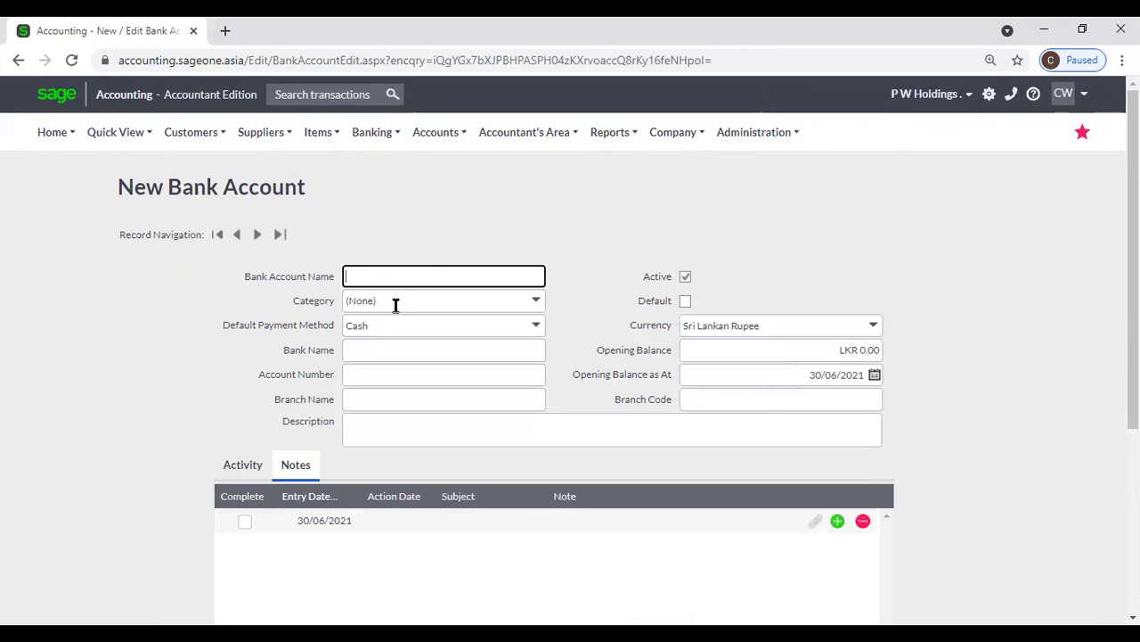
pyautogui.click(536, 302)
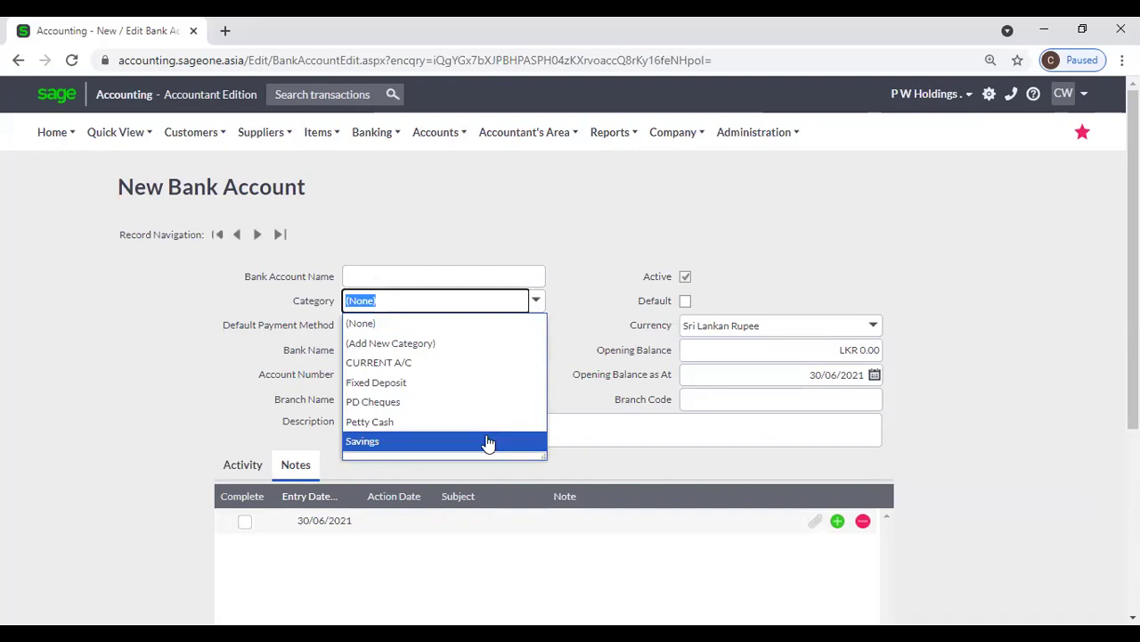
pyautogui.click(492, 247)
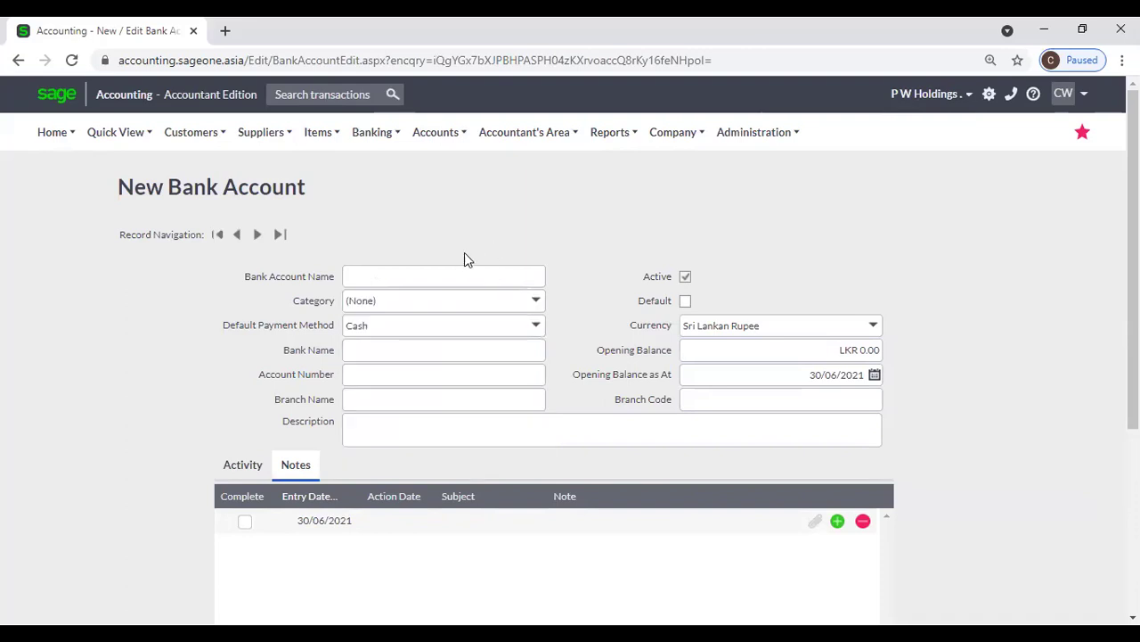
# - Enter COM Bank 002 as the name of the new bank account
pyautogui.click(444, 273)
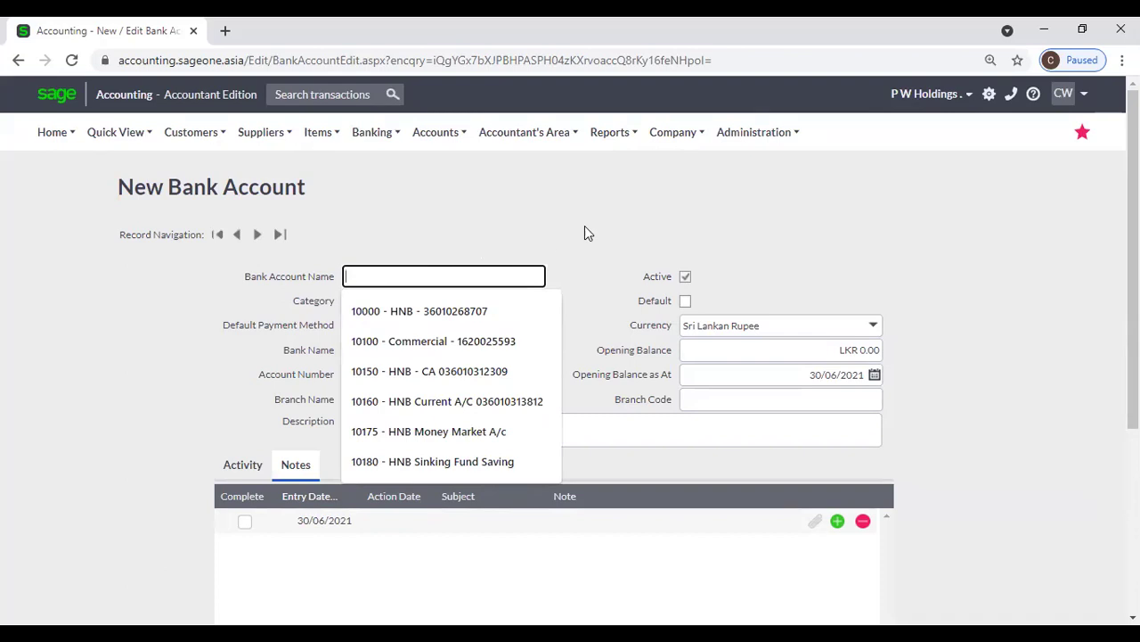
pyautogui.write('COM')
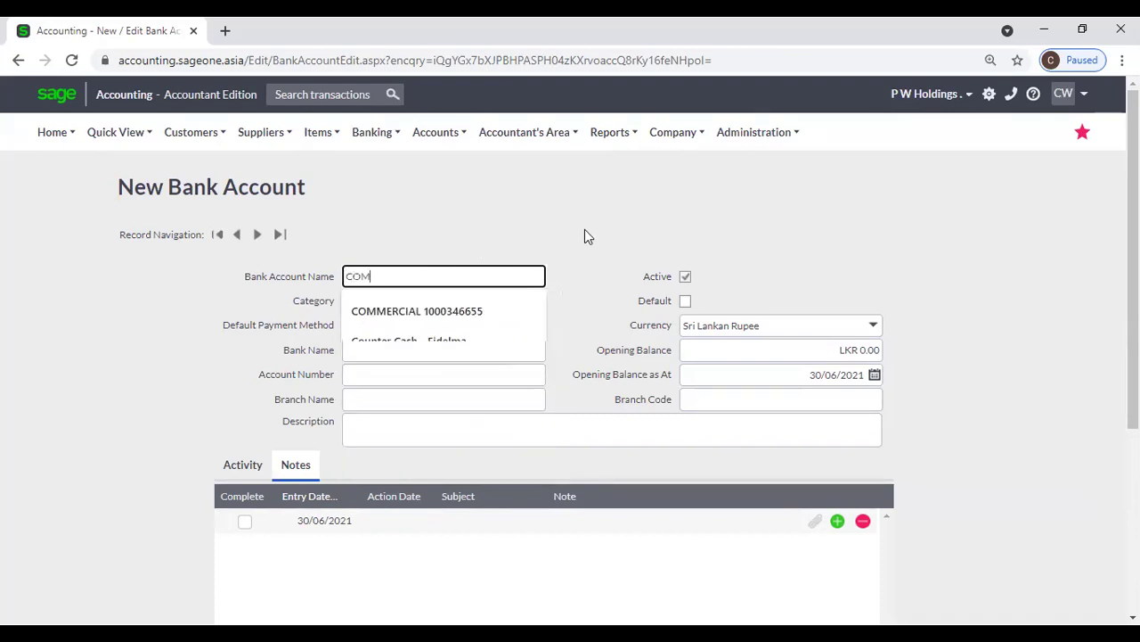
pyautogui.write(' Bank 0')
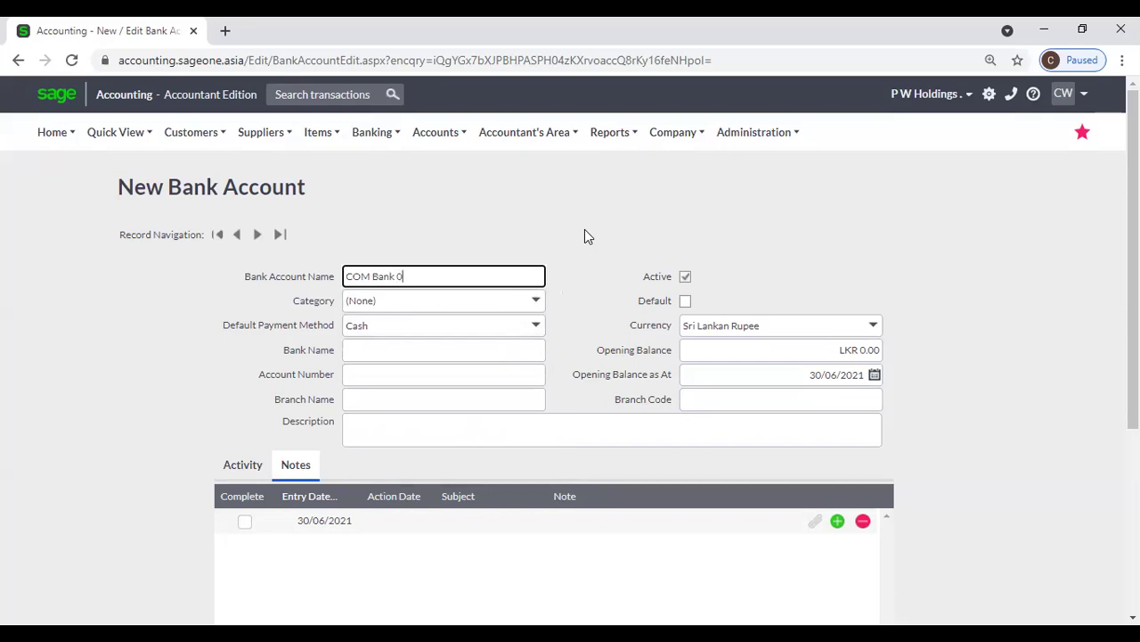
pyautogui.write('01')
pyautogui.press('BackSpace')
pyautogui.write('2')
pyautogui.click(458, 241)
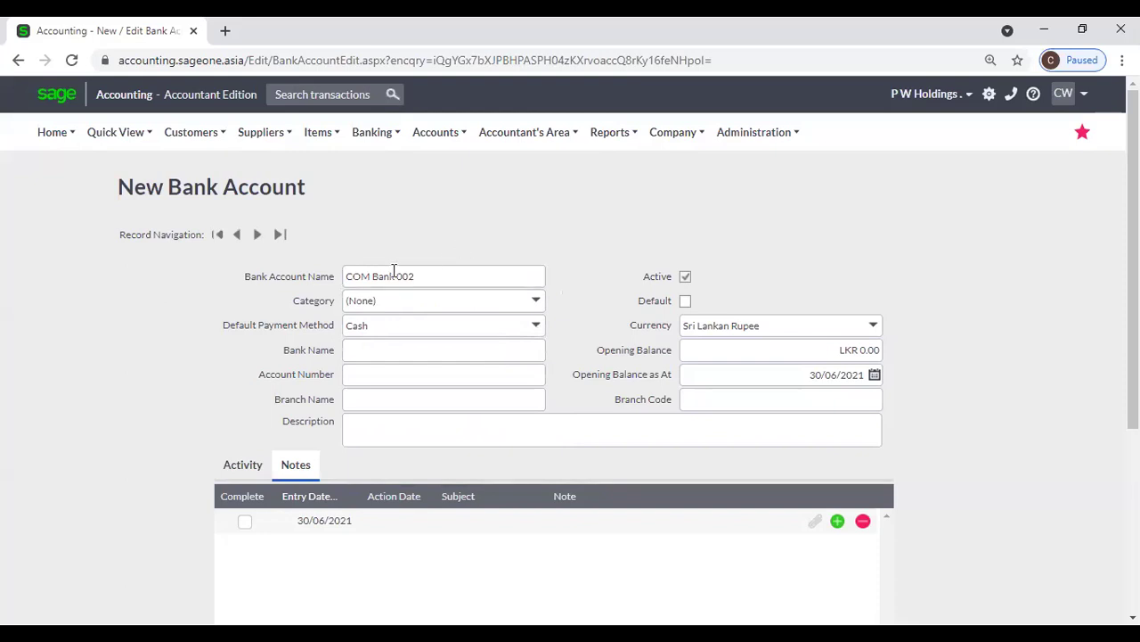
# - View the form for adding a new bank account category, dismiss it, and look through the default payment methods
pyautogui.click(536, 303)
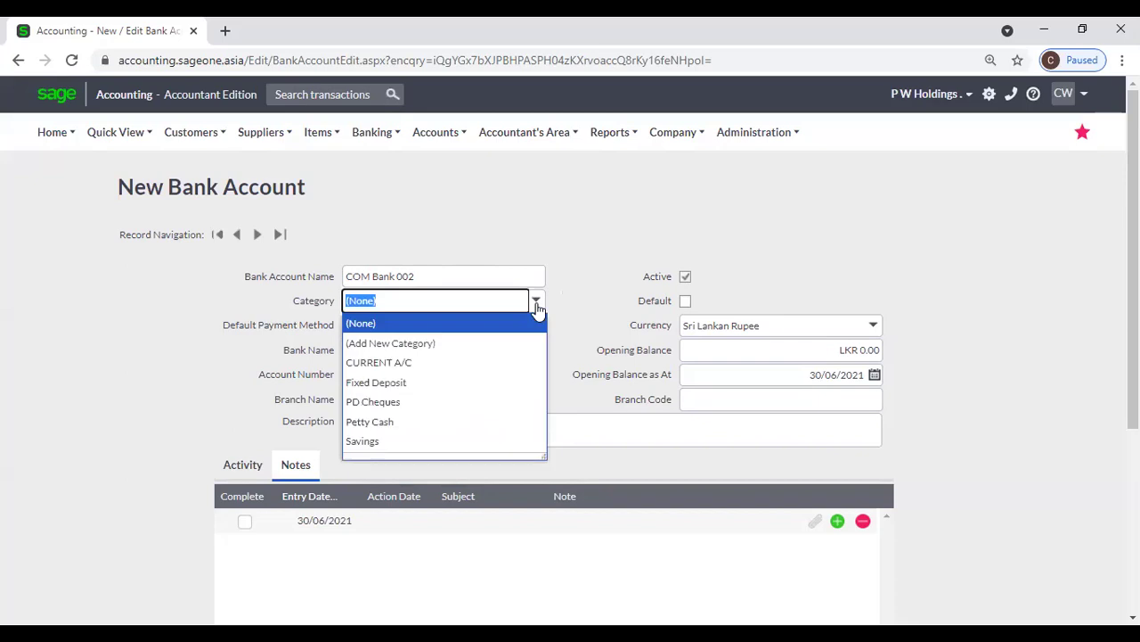
pyautogui.click(521, 346)
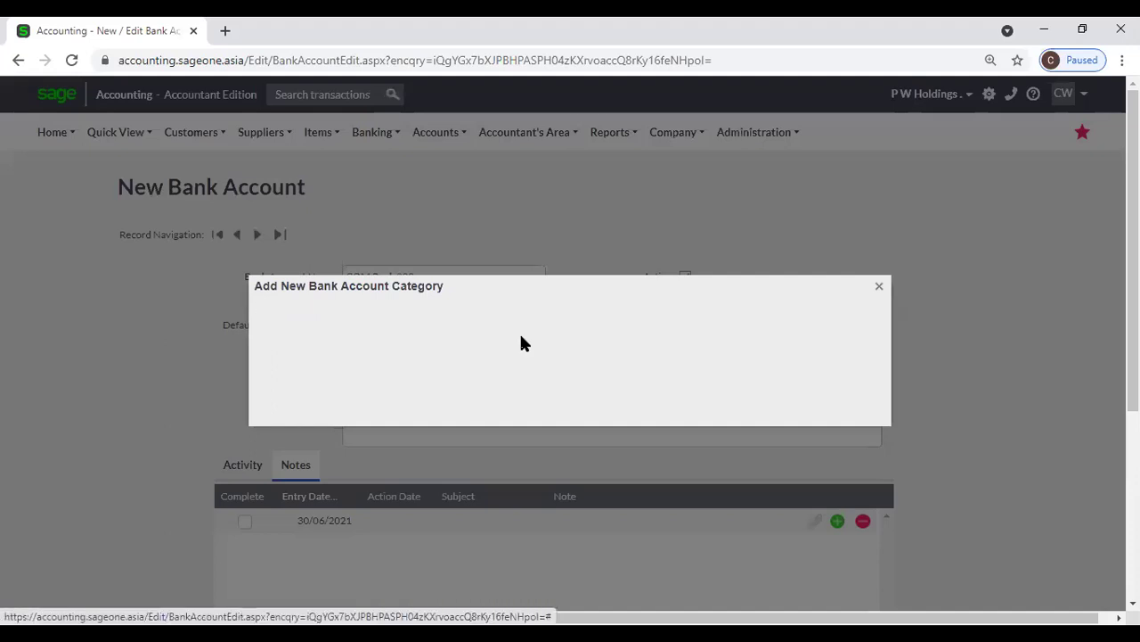
pyautogui.click(879, 286)
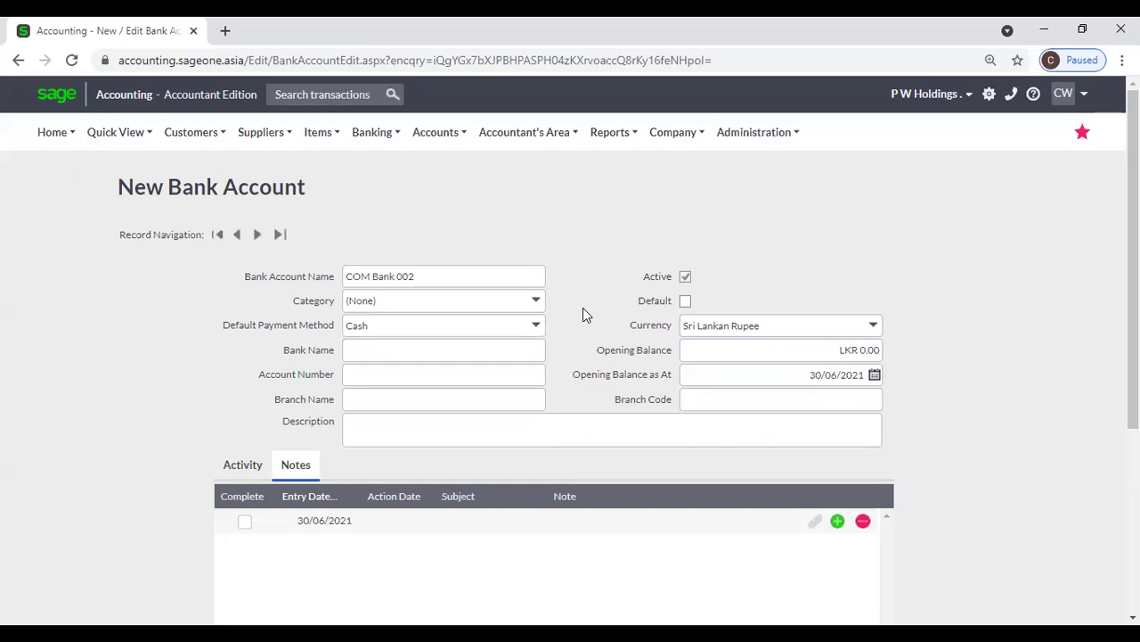
pyautogui.click(538, 327)
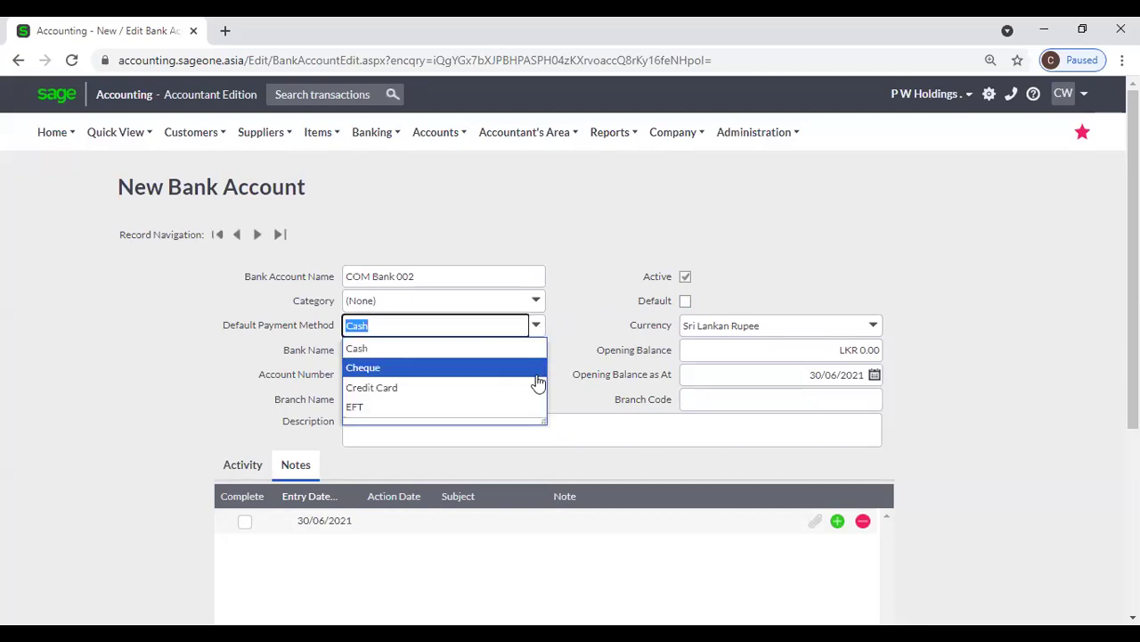
pyautogui.click(576, 348)
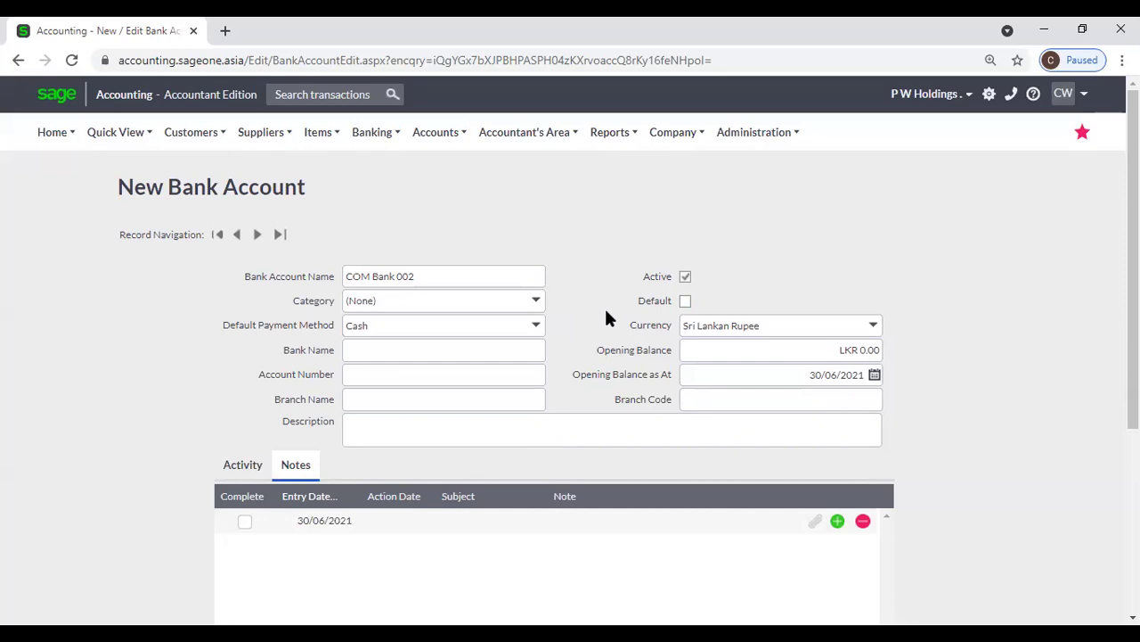
# - Go through the bank name, account number and branch name fields without entering anything
pyautogui.click(461, 346)
pyautogui.click(588, 353)
pyautogui.click(497, 373)
pyautogui.click(579, 372)
pyautogui.click(489, 392)
pyautogui.click(594, 400)
# - Try marking the account as default, decline replacing SAMPATH (RS), and try United States Dollar as the currency before cancelling
pyautogui.click(686, 303)
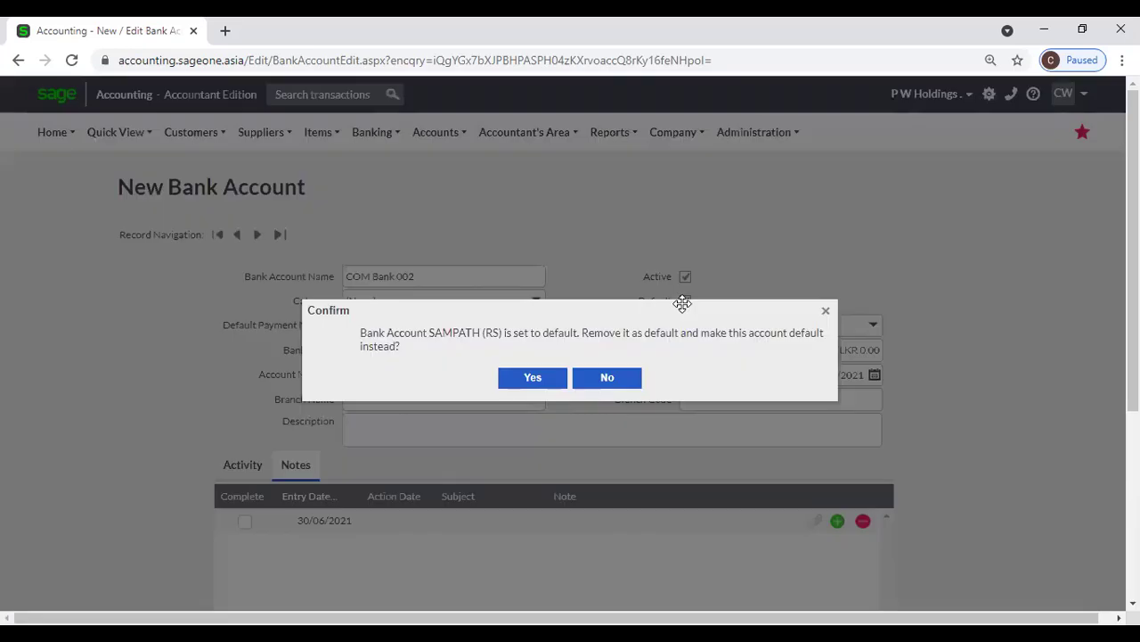
pyautogui.click(624, 380)
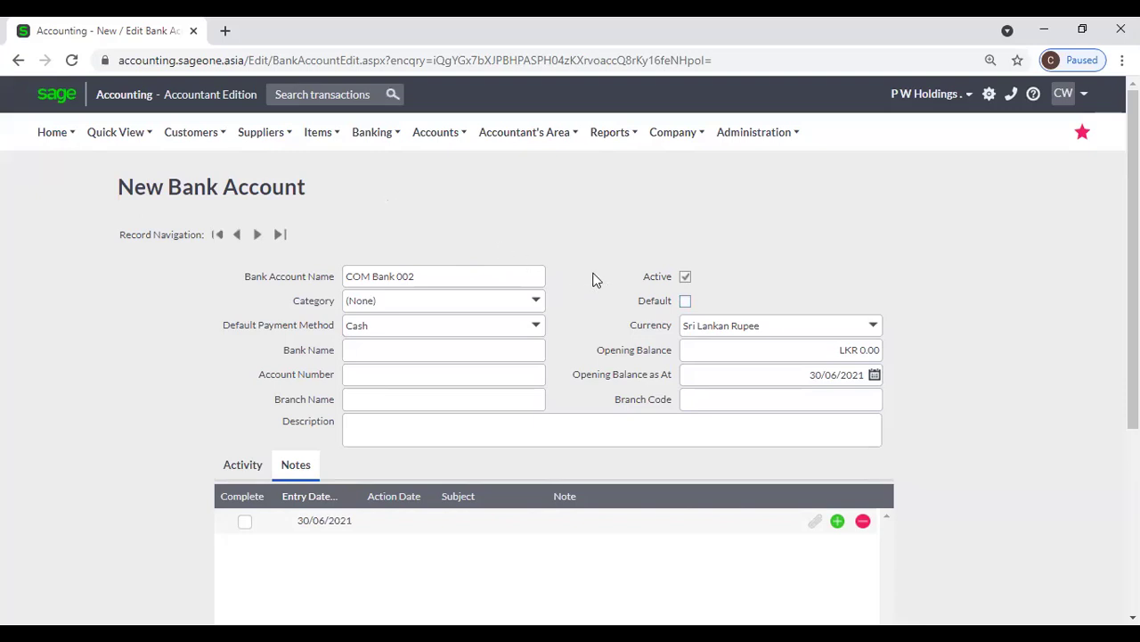
pyautogui.click(871, 327)
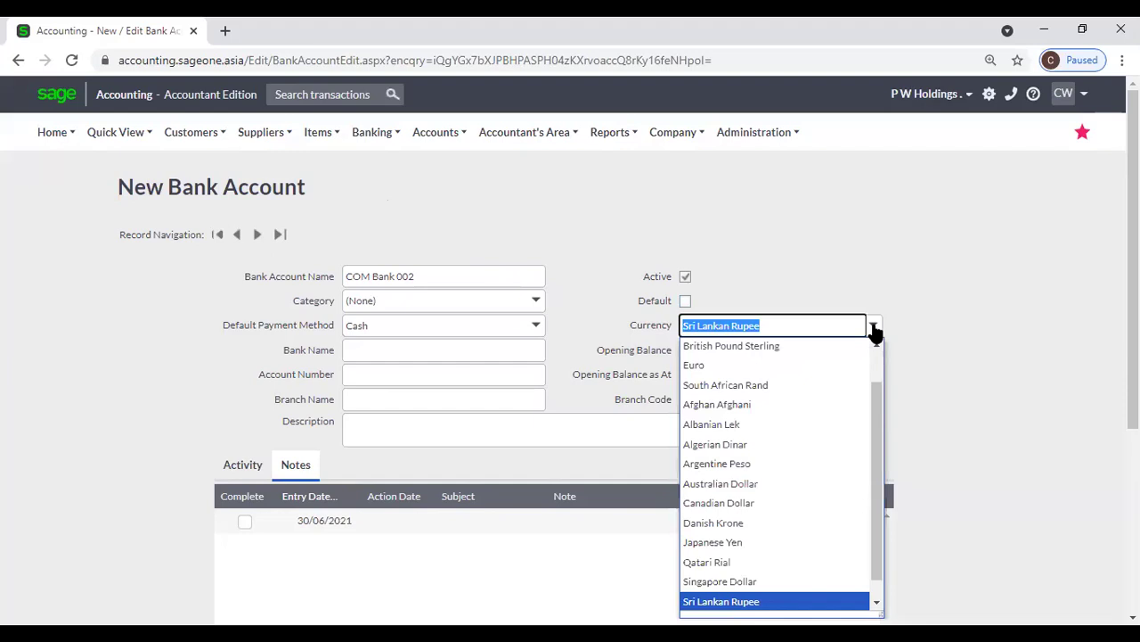
pyautogui.write('U')
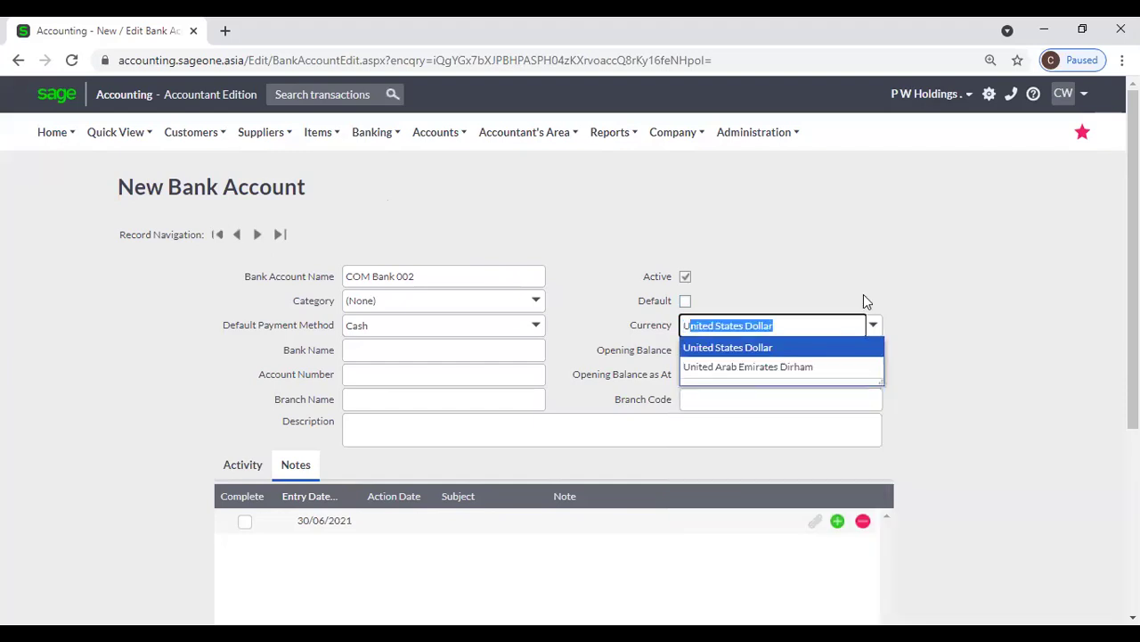
pyautogui.press('Escape')
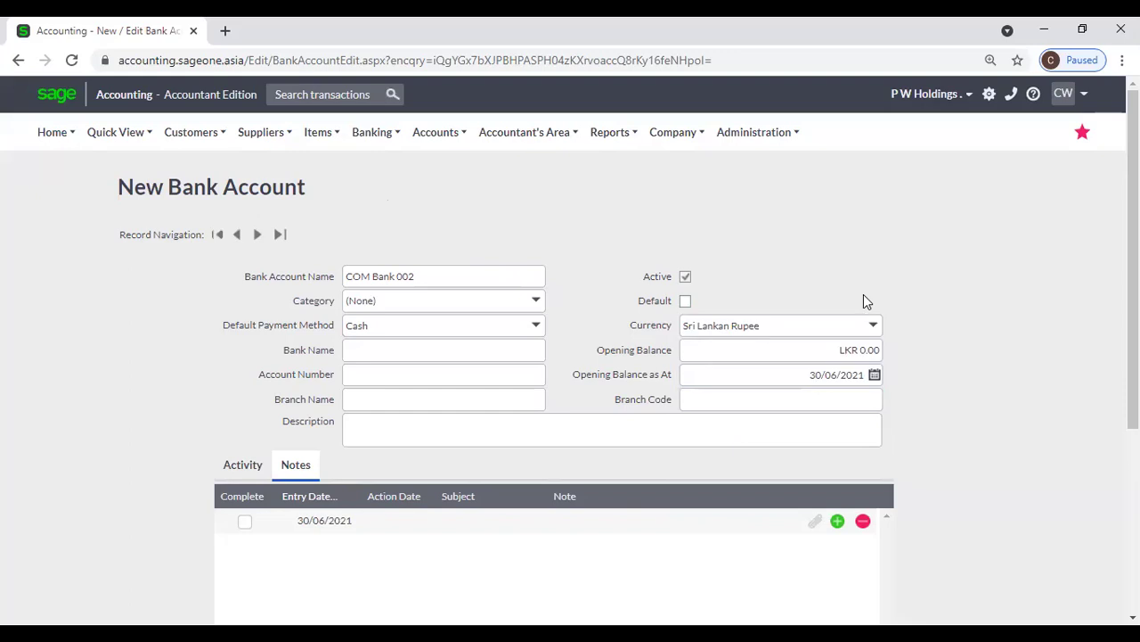
# - Examine the opening balance, branch code and notes fields of the new bank account record, down to the saving options
pyautogui.click(828, 350)
pyautogui.click(984, 390)
pyautogui.click(746, 400)
pyautogui.scroll(-1, 603, 486)
pyautogui.click(414, 437)
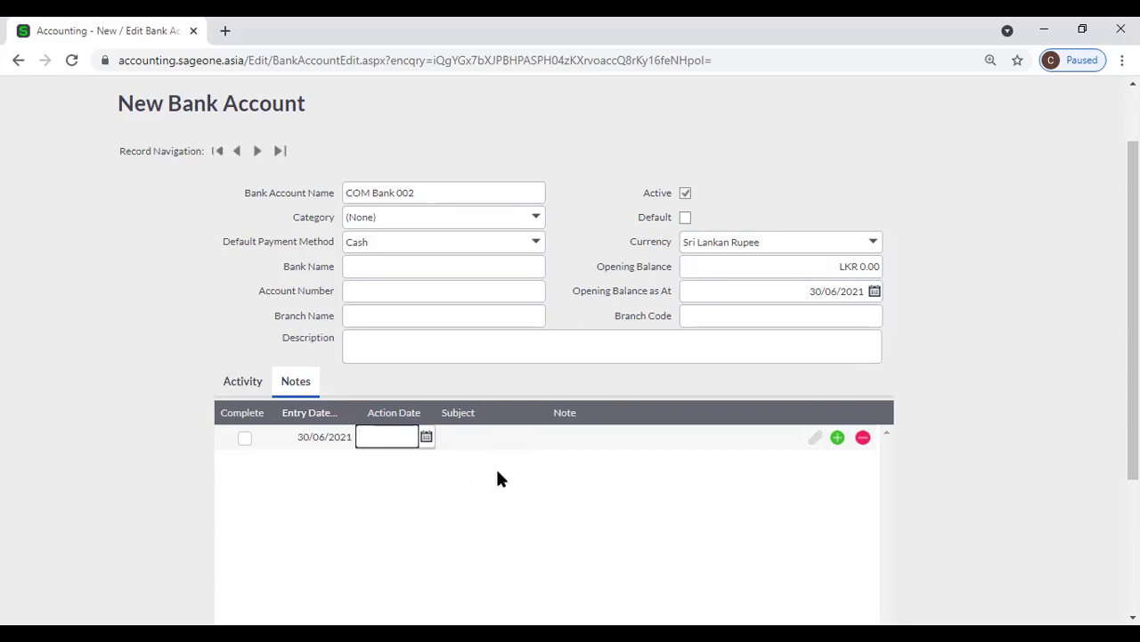
pyautogui.scroll(2, 497, 472)
pyautogui.moveTo(43, 135)
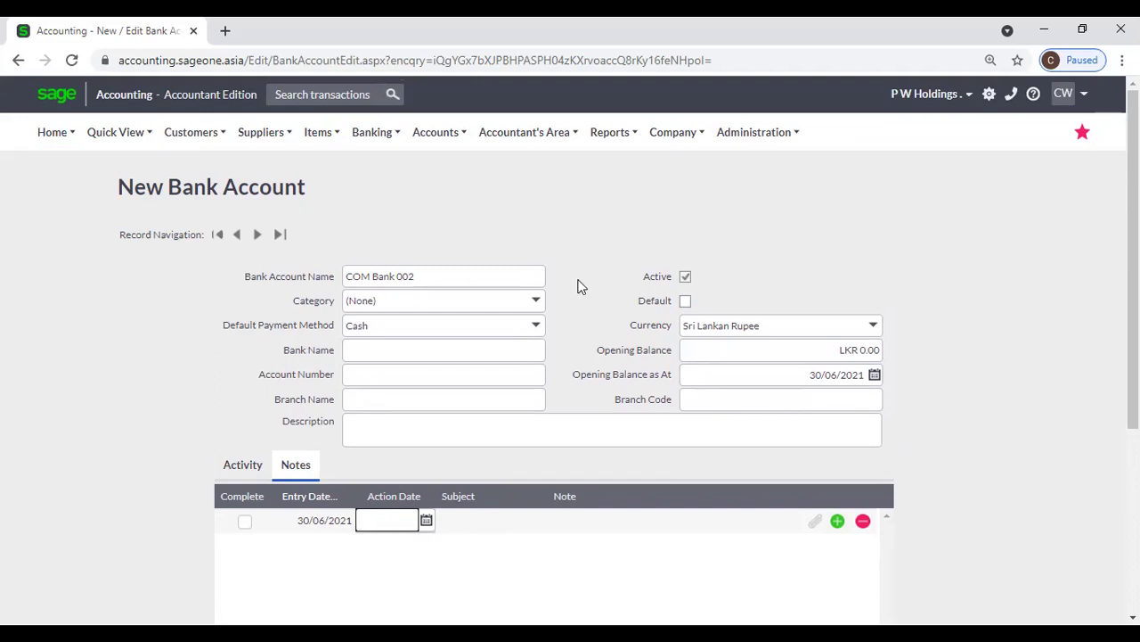
pyautogui.scroll(-1, 578, 406)
pyautogui.scroll(-2, 577, 409)
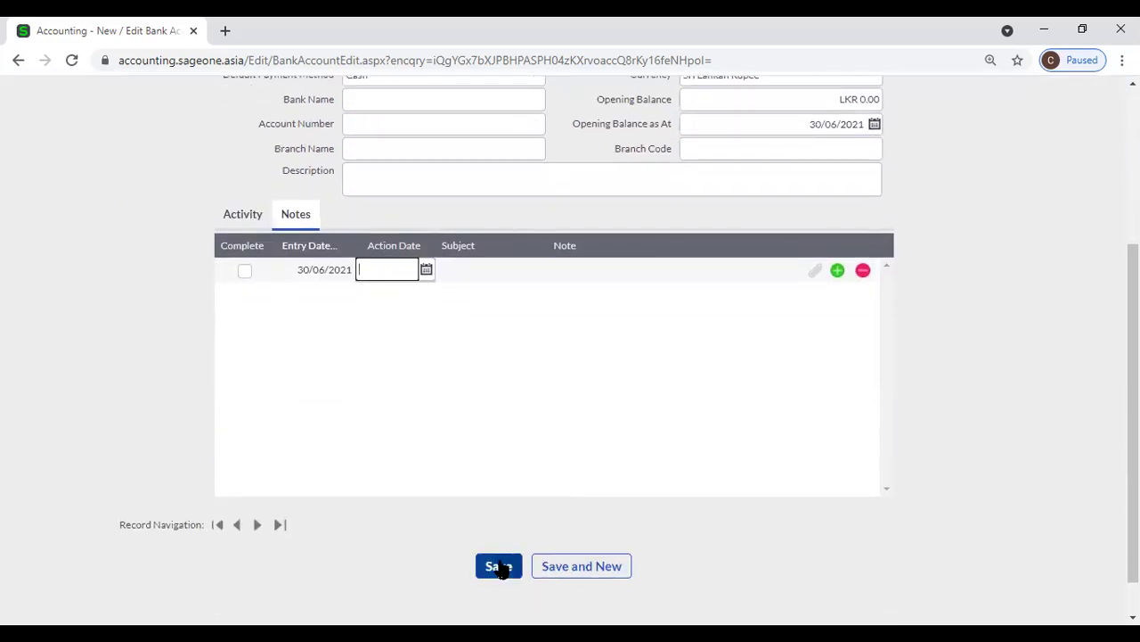
pyautogui.scroll(3, 361, 441)
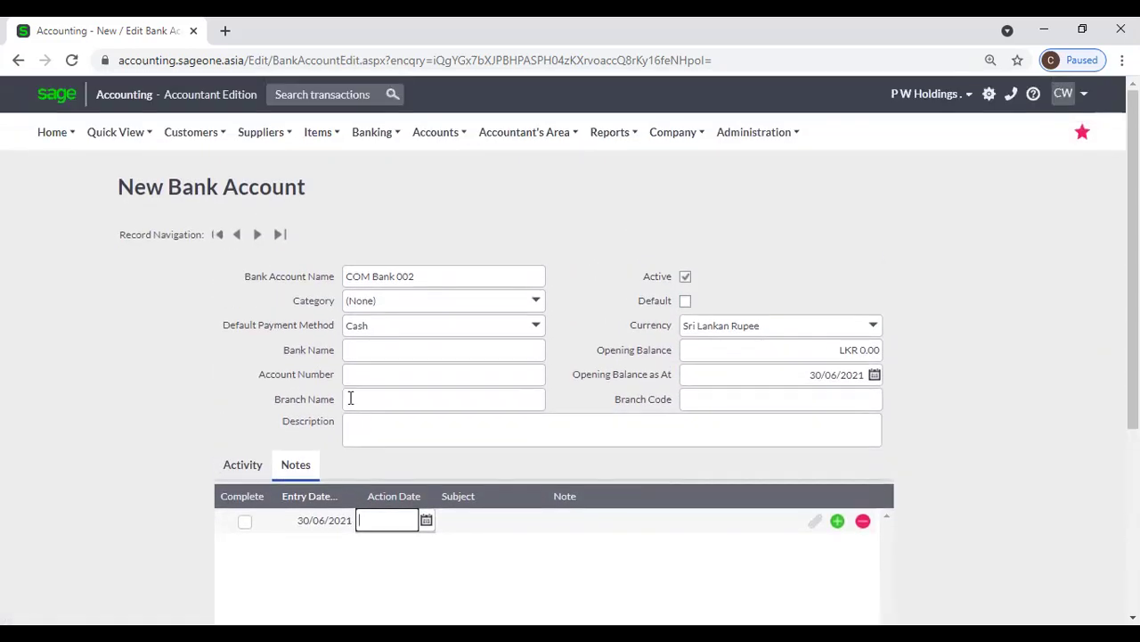
# - Fill in Petty Cash as the bank name of the new account and compare it with the bank account name
pyautogui.click(359, 282)
pyautogui.click(439, 280)
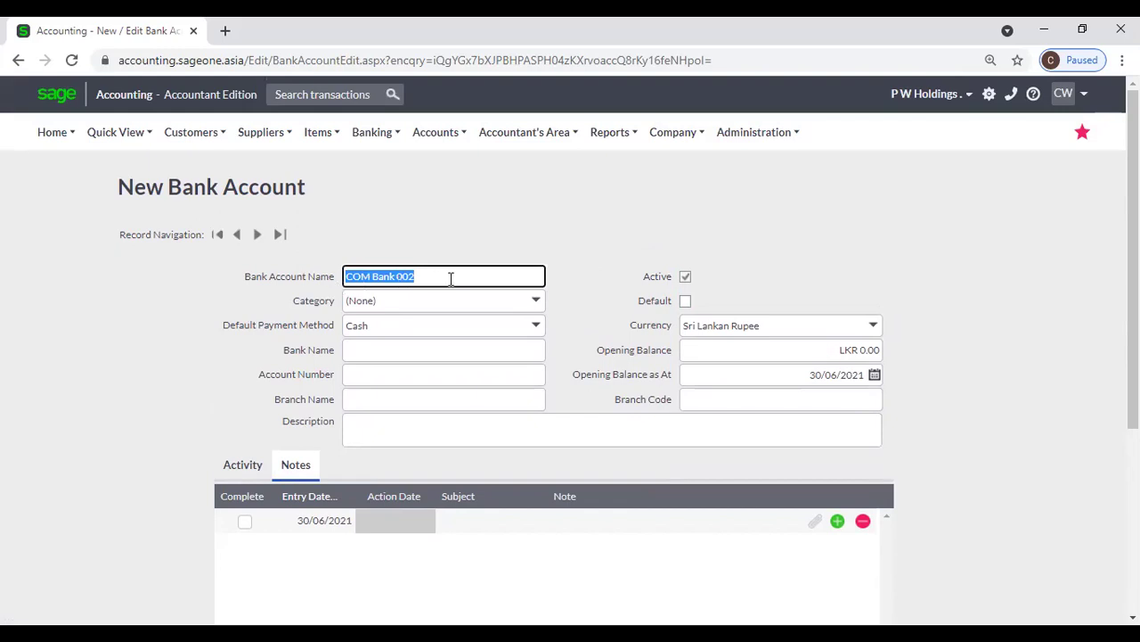
pyautogui.click(429, 351)
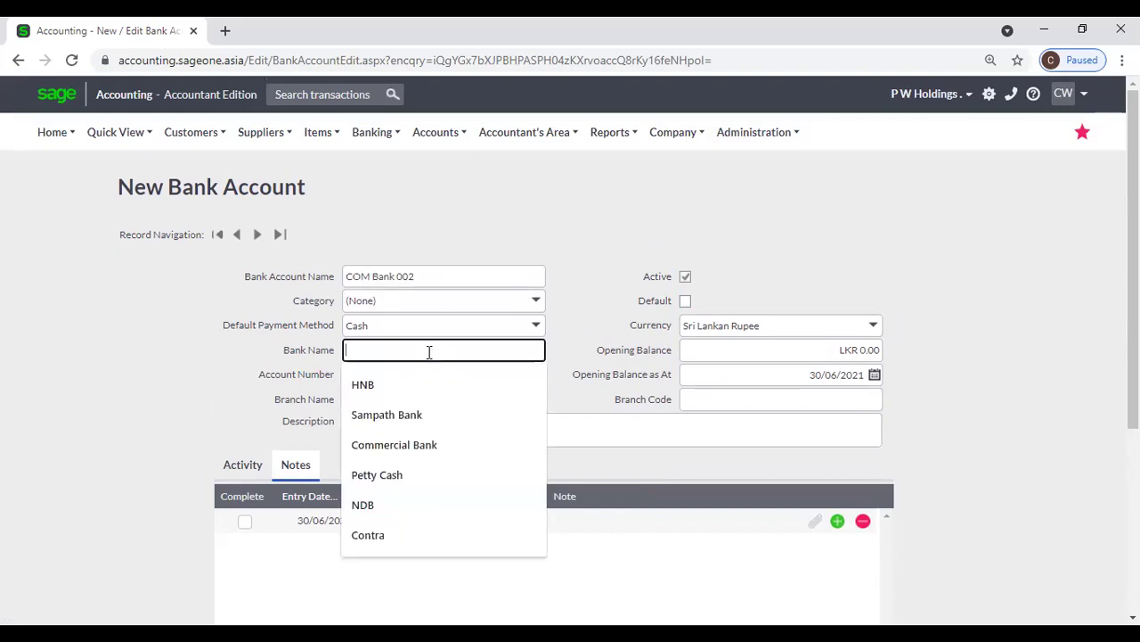
pyautogui.click(416, 476)
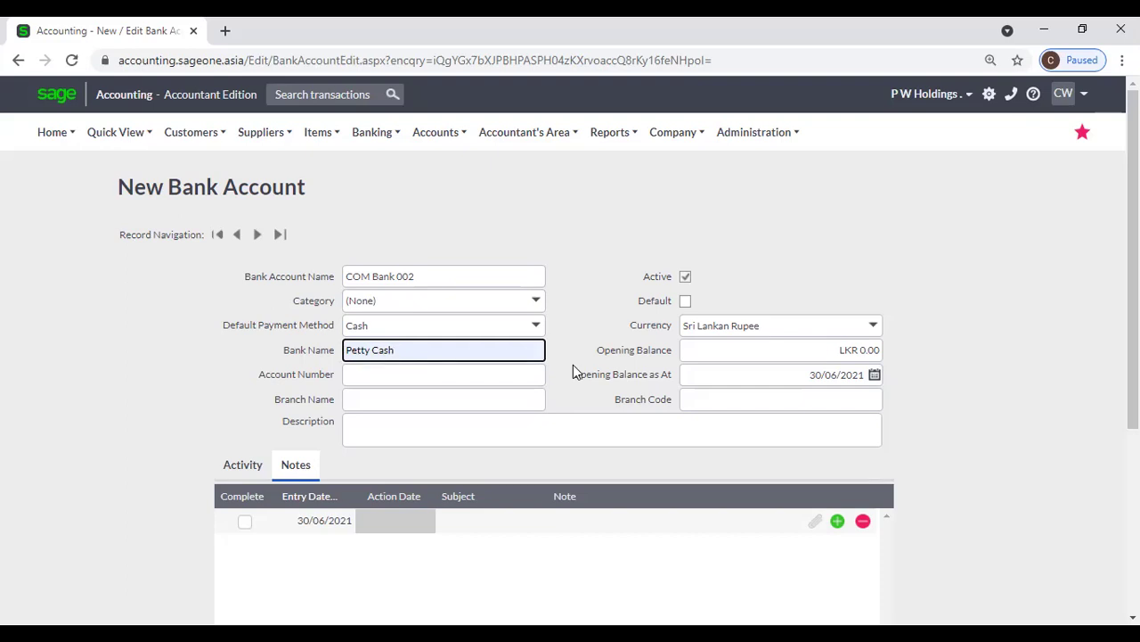
pyautogui.click(430, 276)
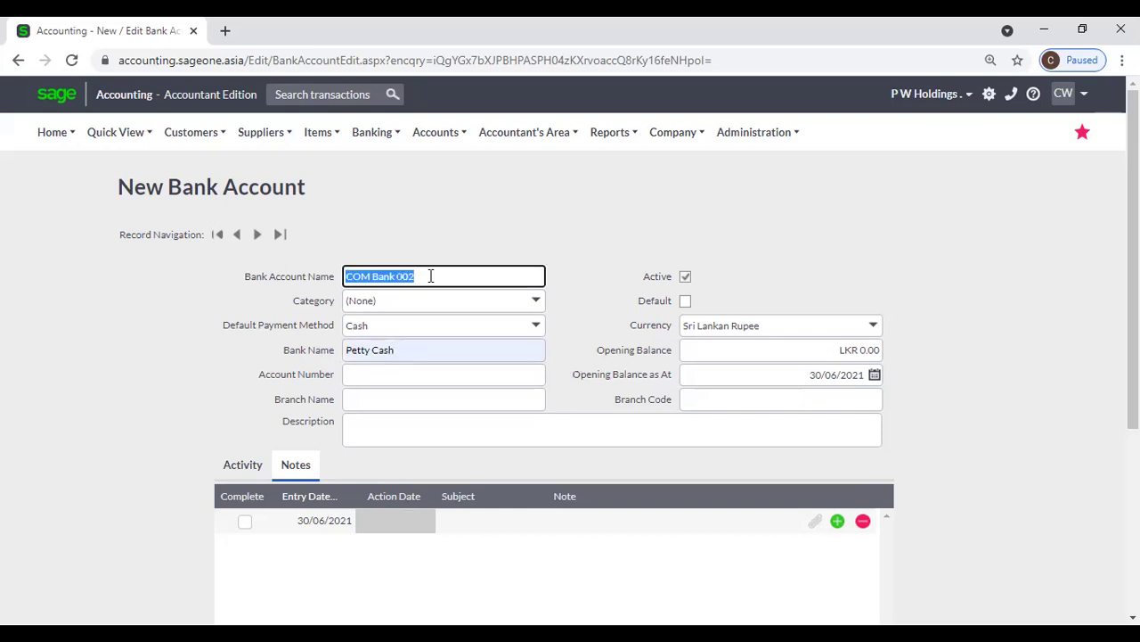
pyautogui.click(418, 346)
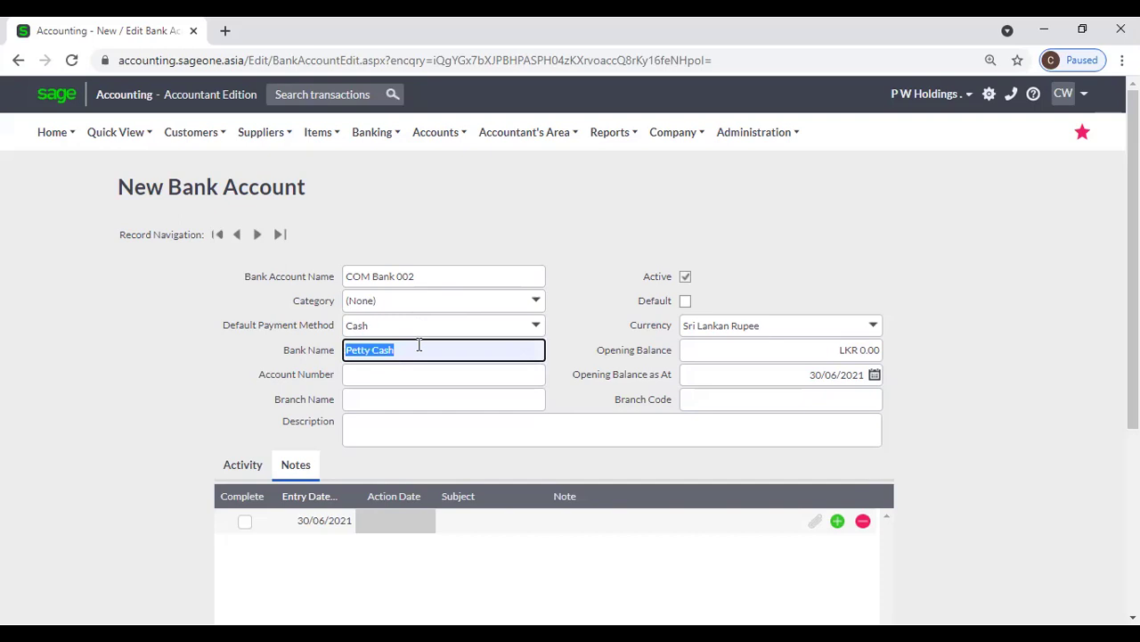
pyautogui.click(650, 227)
# - Leave the new bank account unsaved and review the full list of banks and credit cards
pyautogui.scroll(-3, 646, 232)
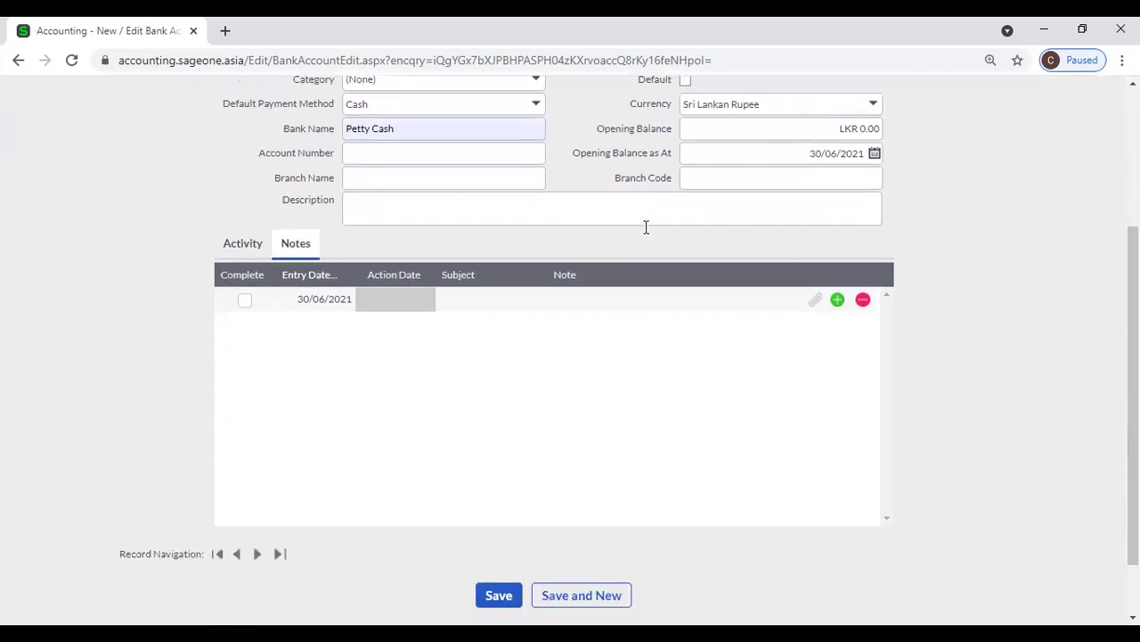
pyautogui.click(497, 517)
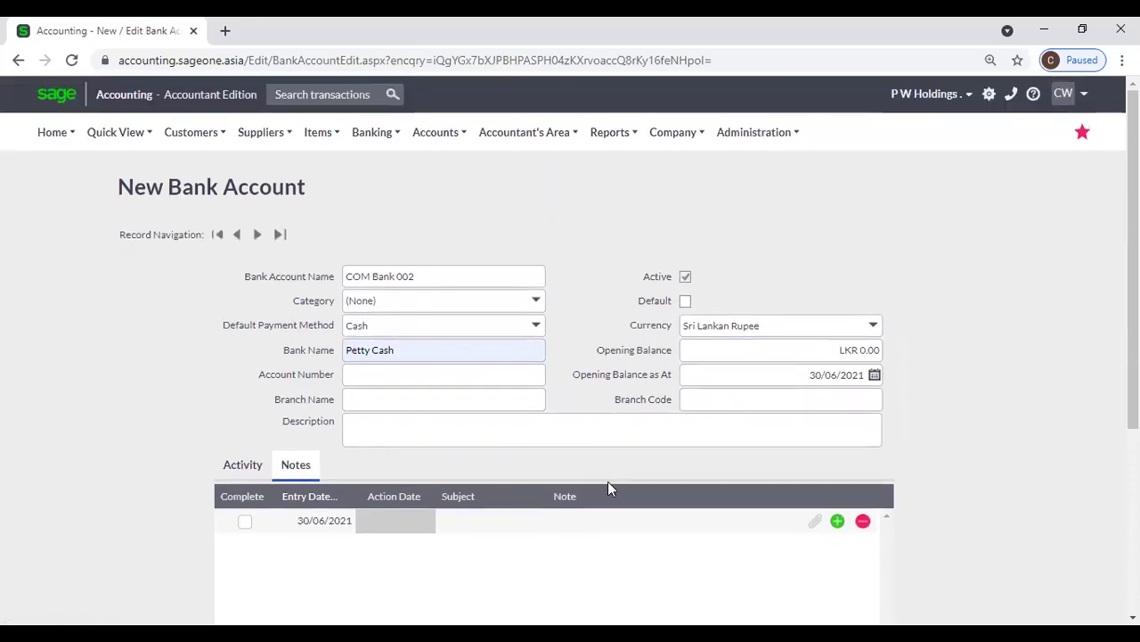
pyautogui.moveTo(395, 178)
pyautogui.click(586, 193)
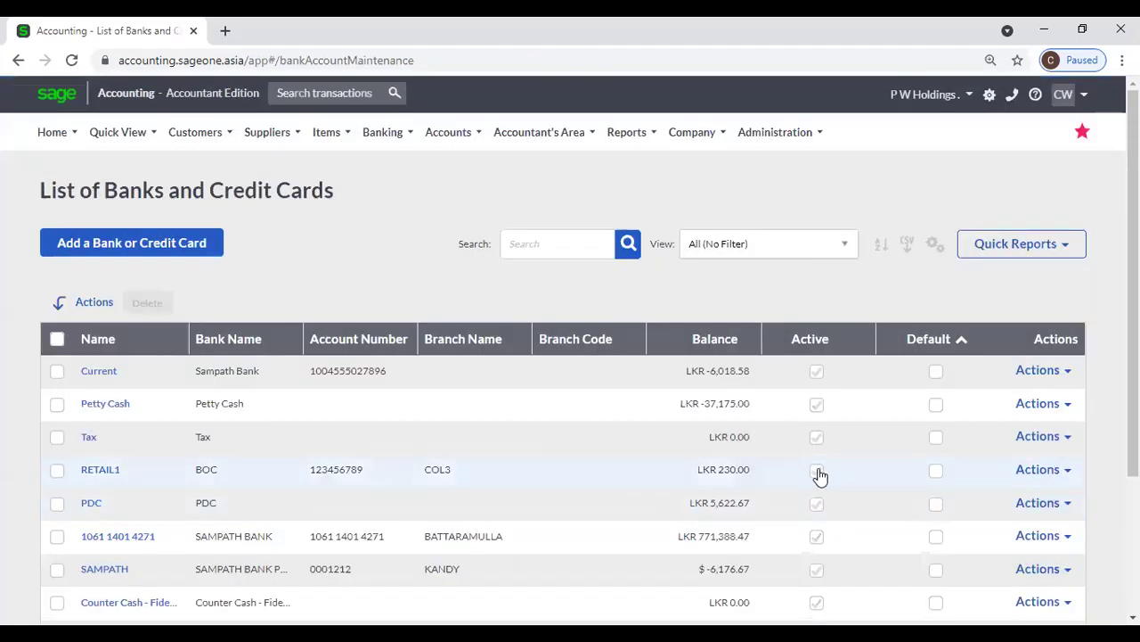
pyautogui.scroll(-1, 831, 469)
pyautogui.scroll(-1, 832, 469)
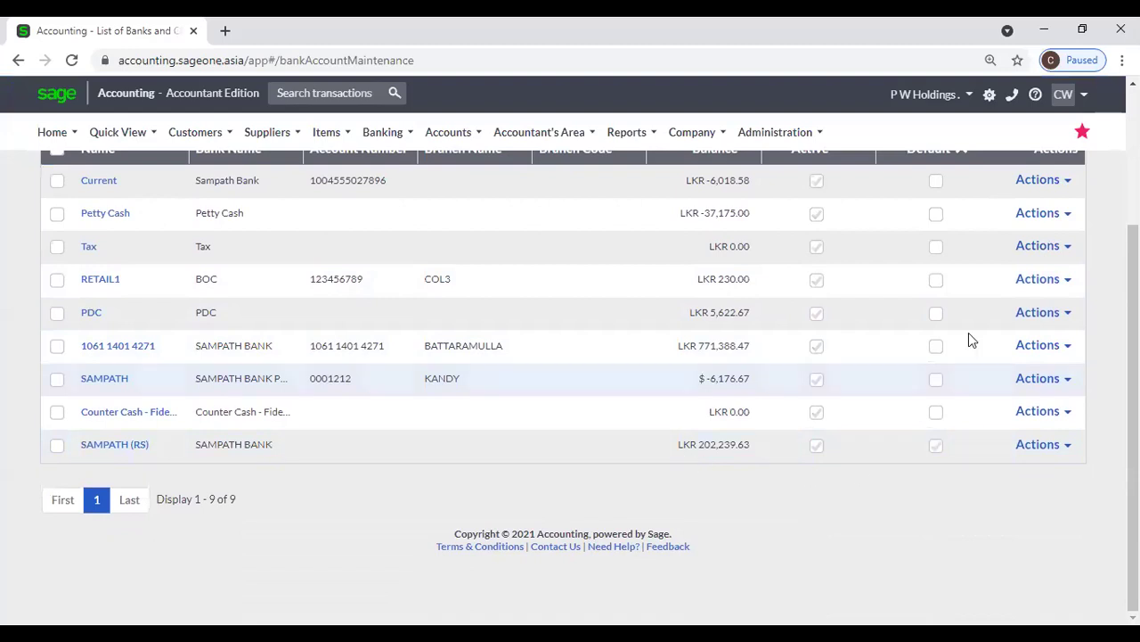
pyautogui.scroll(1, 967, 281)
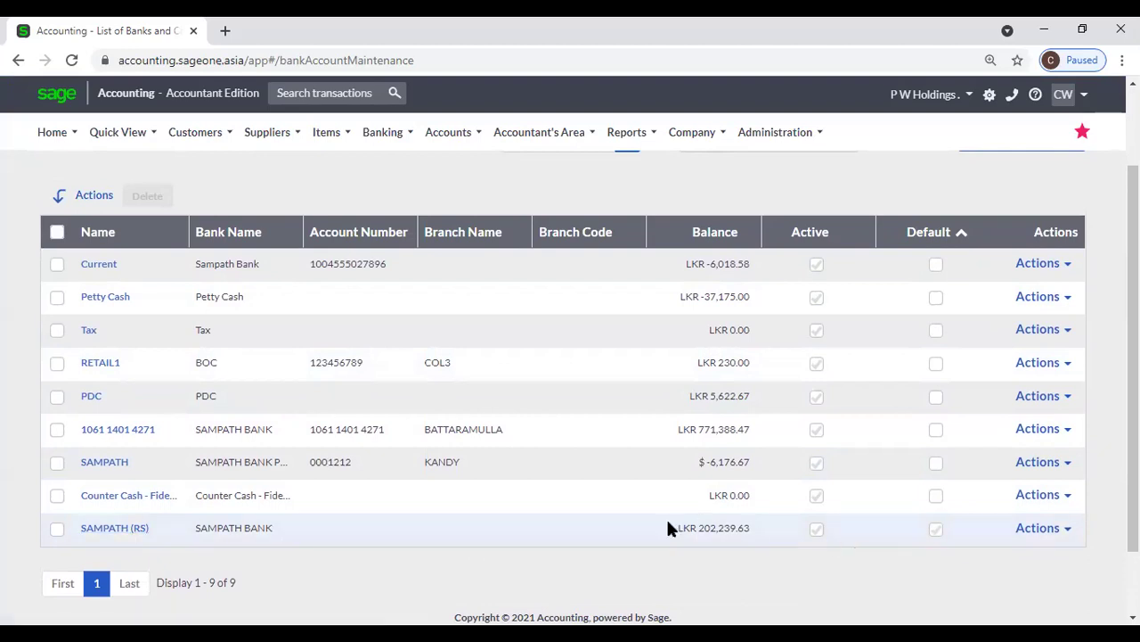
pyautogui.scroll(2, 657, 517)
# - Open the banking transactions page and switch it to the bank account named Current
pyautogui.moveTo(380, 149)
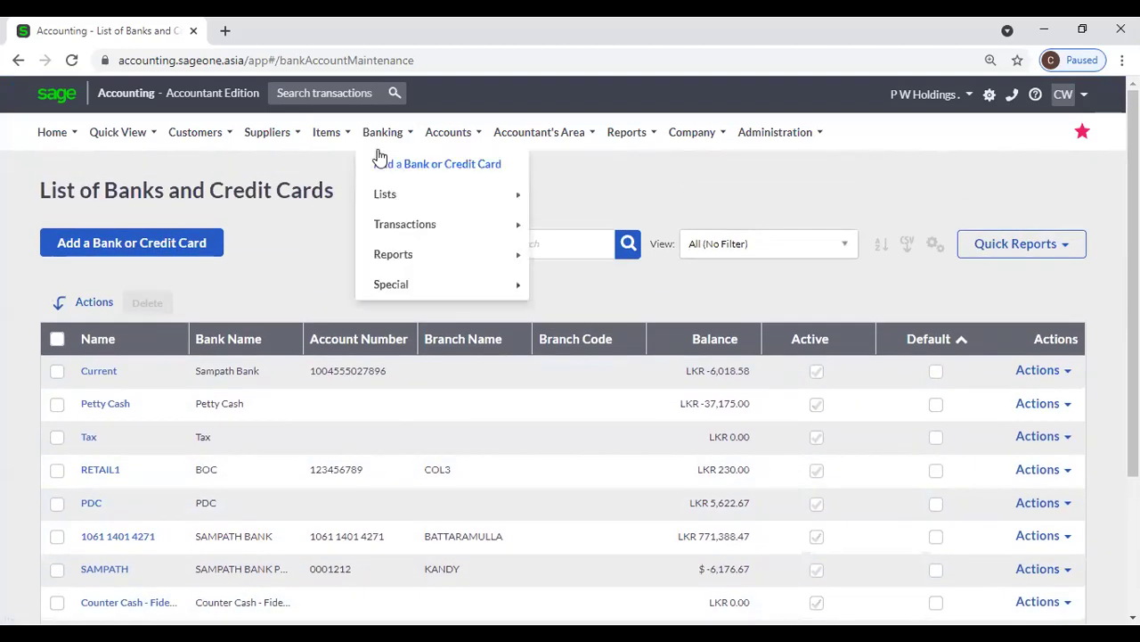
pyautogui.moveTo(395, 225)
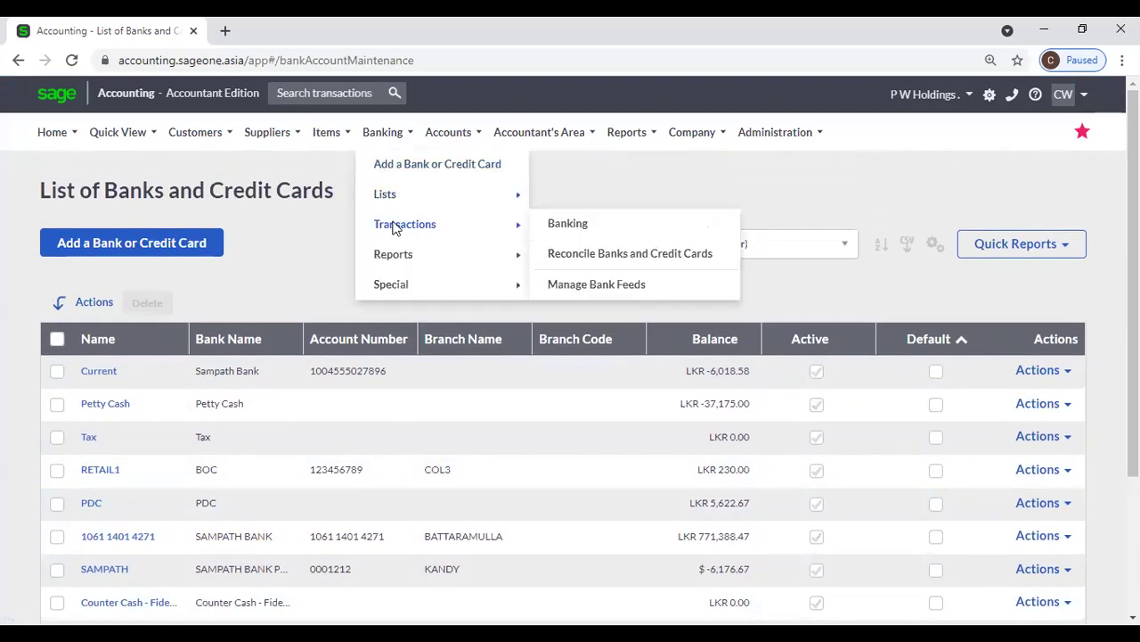
pyautogui.click(575, 226)
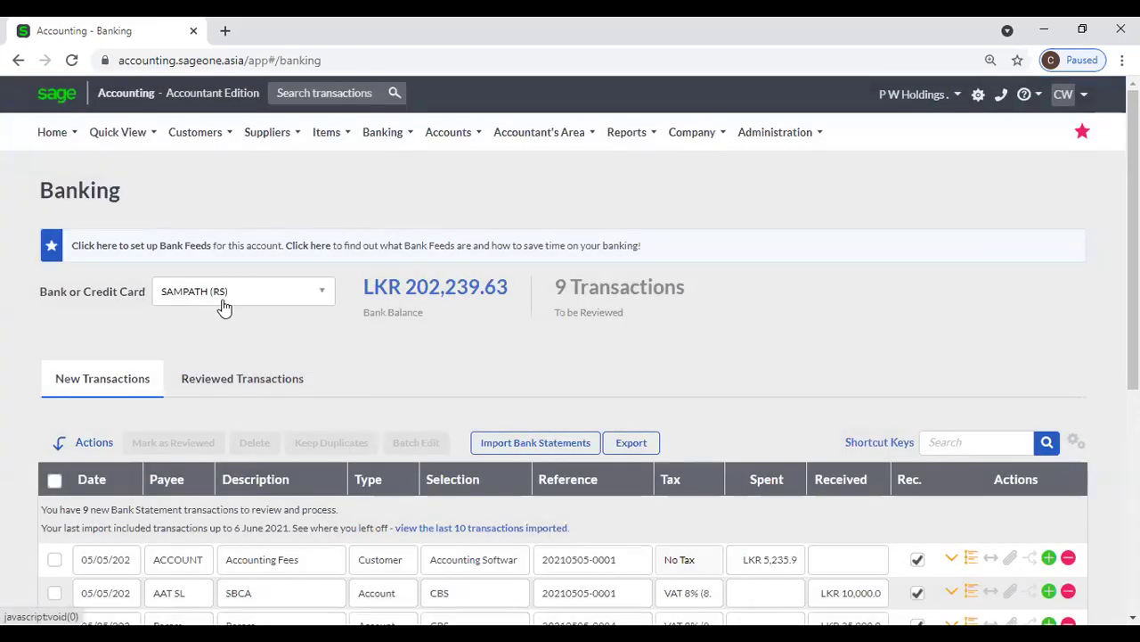
pyautogui.click(323, 294)
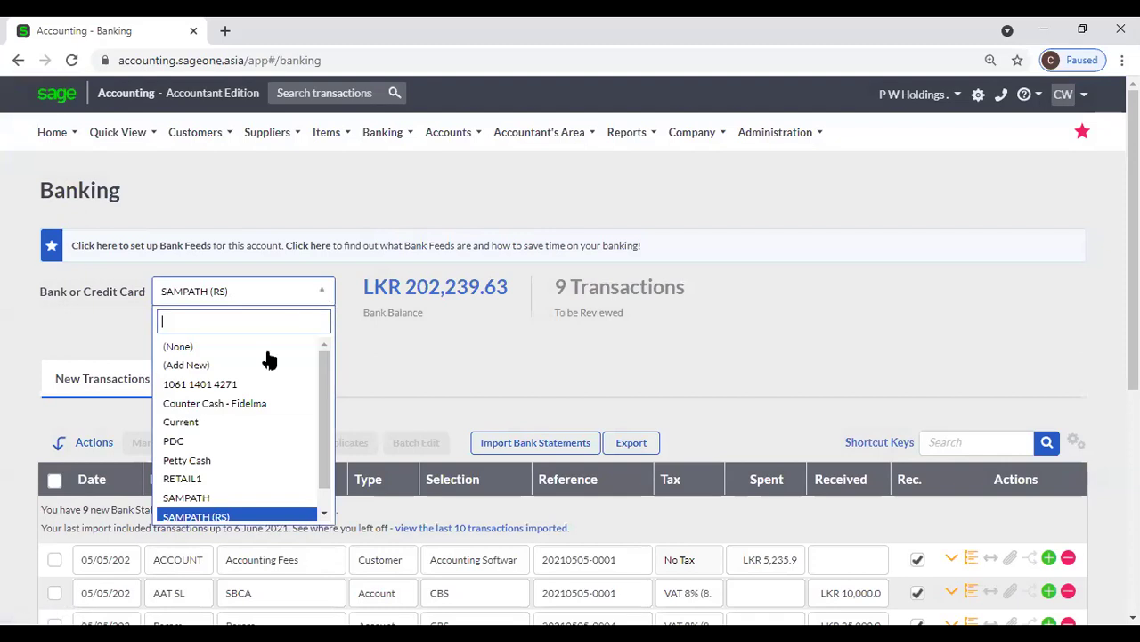
pyautogui.click(239, 424)
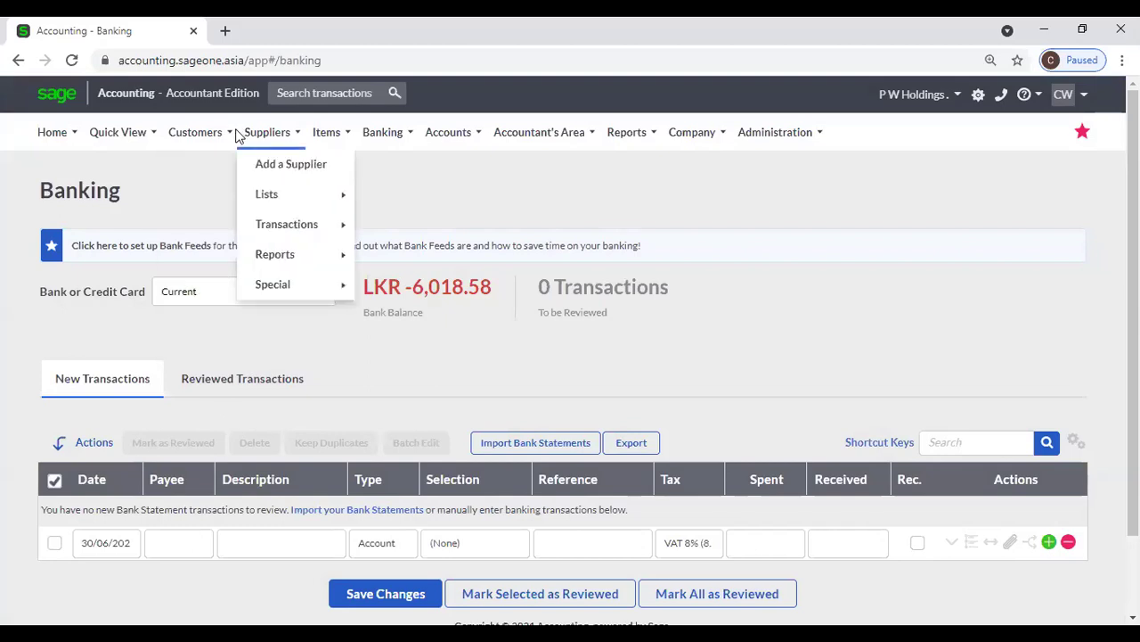
# - Open the customer receipts page and start a blank customer receipt to view its default bank account
pyautogui.moveTo(318, 145)
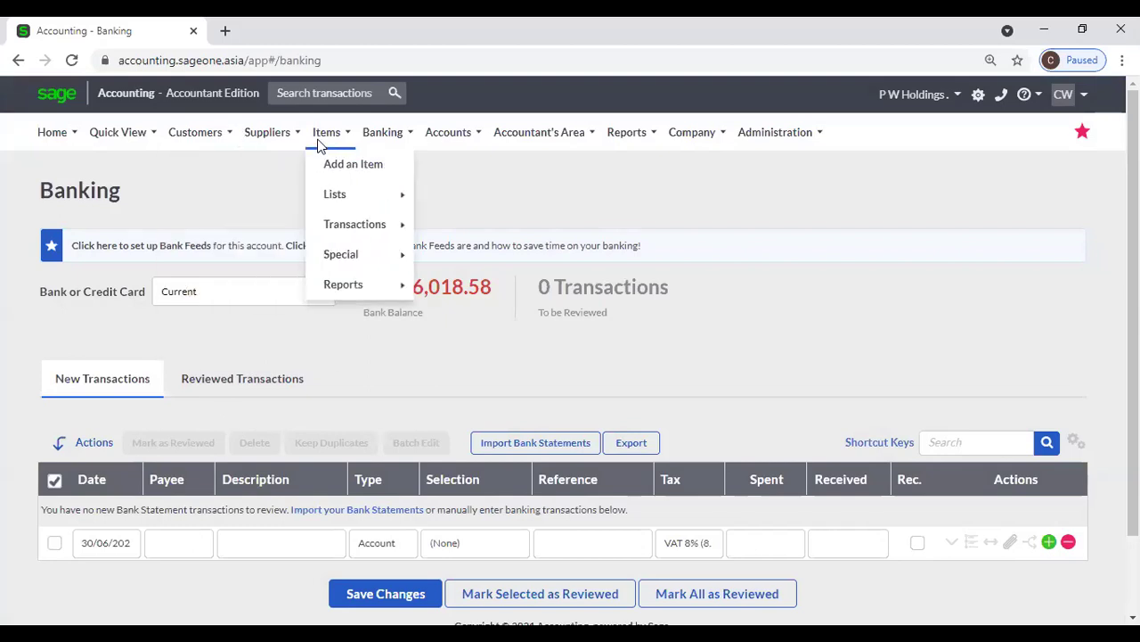
pyautogui.moveTo(200, 139)
pyautogui.moveTo(218, 262)
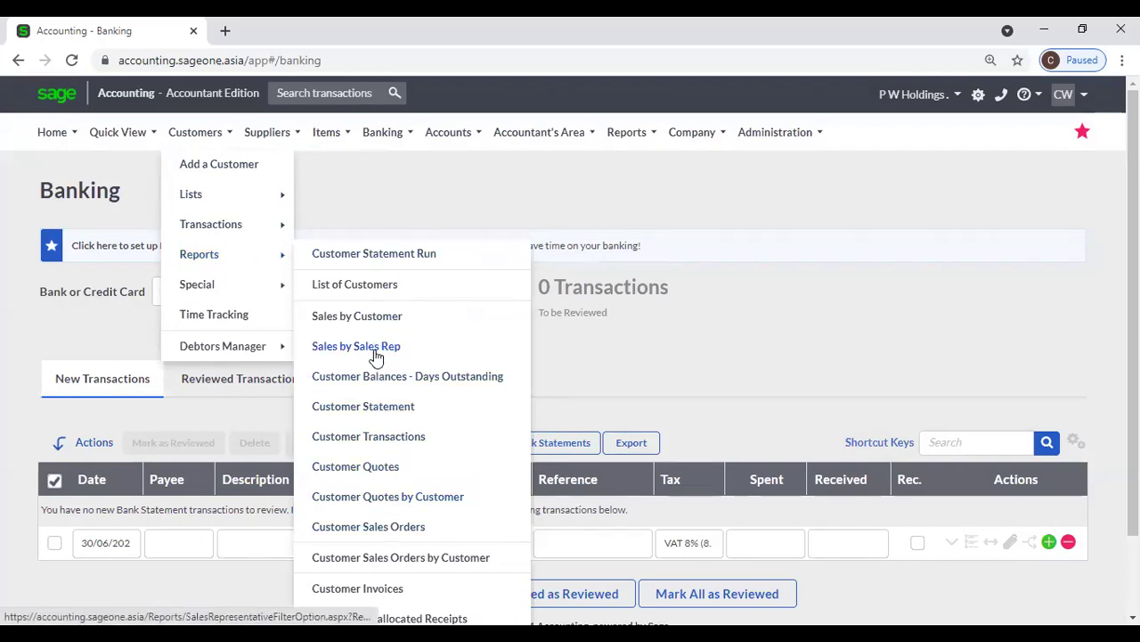
pyautogui.moveTo(263, 229)
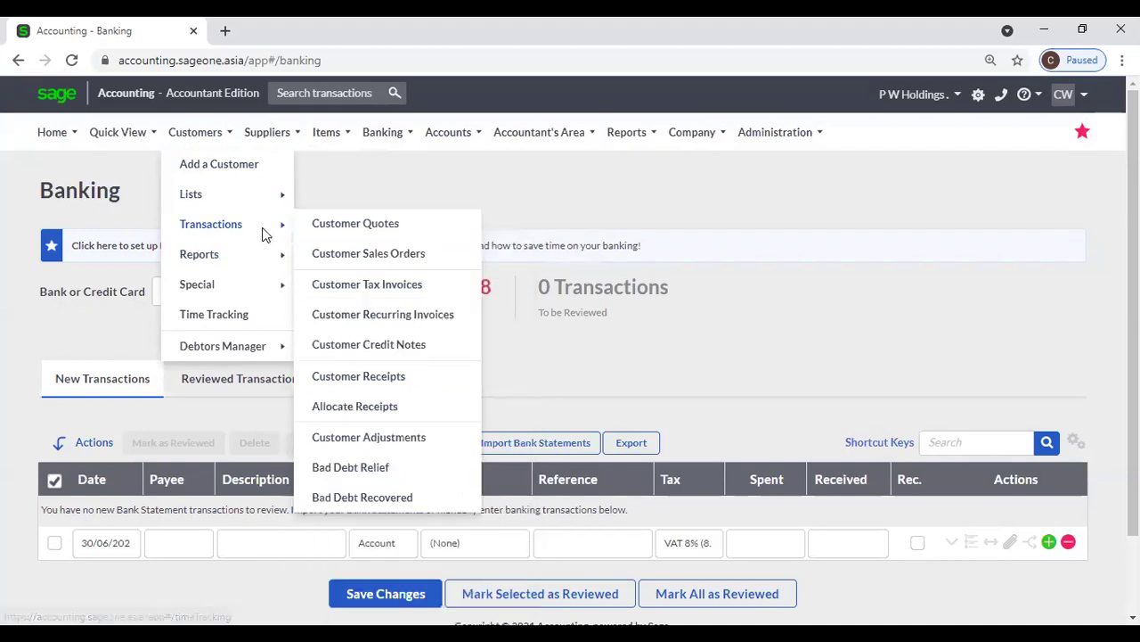
pyautogui.click(366, 378)
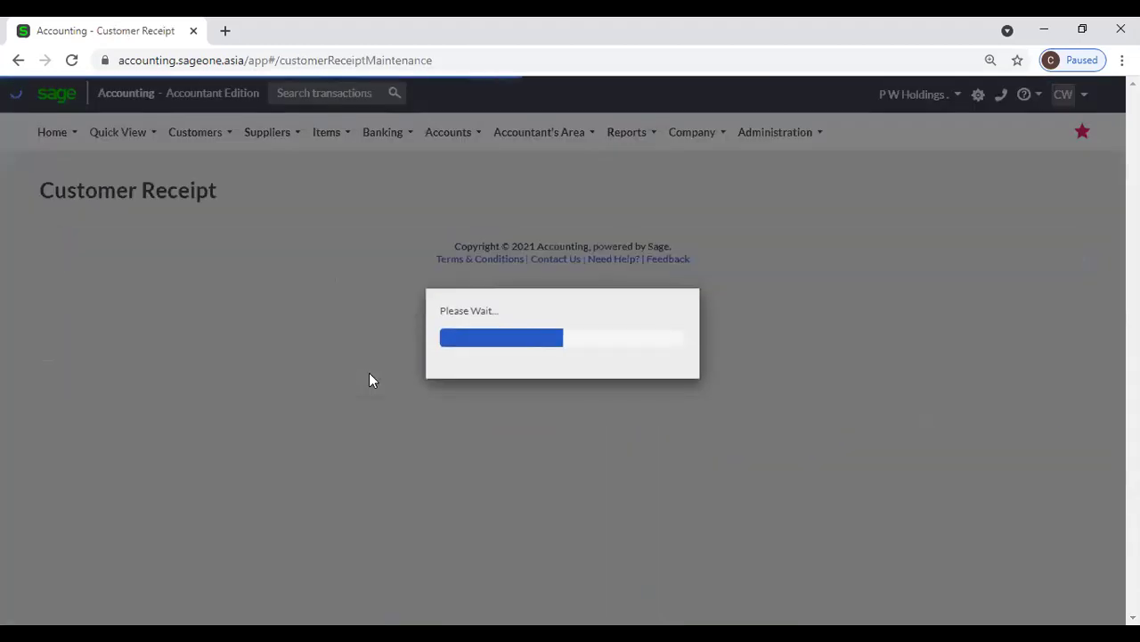
pyautogui.click(117, 246)
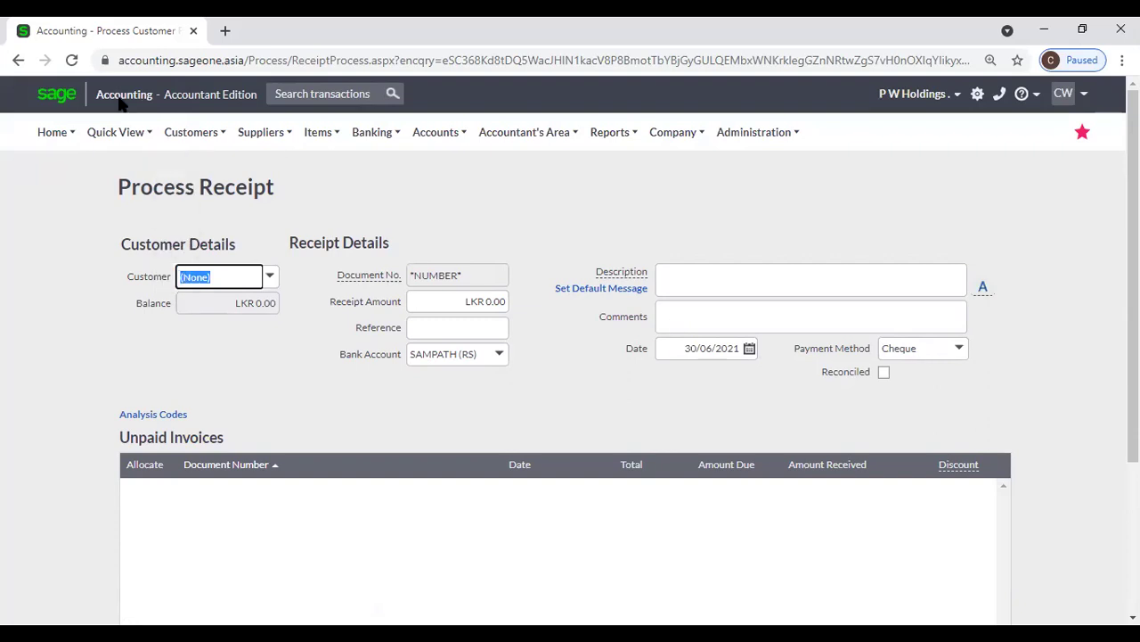
# - Duplicate the receipt page in a second browser tab and open the SAMPATH (RS) record from the list of banks there
pyautogui.rightClick(107, 36)
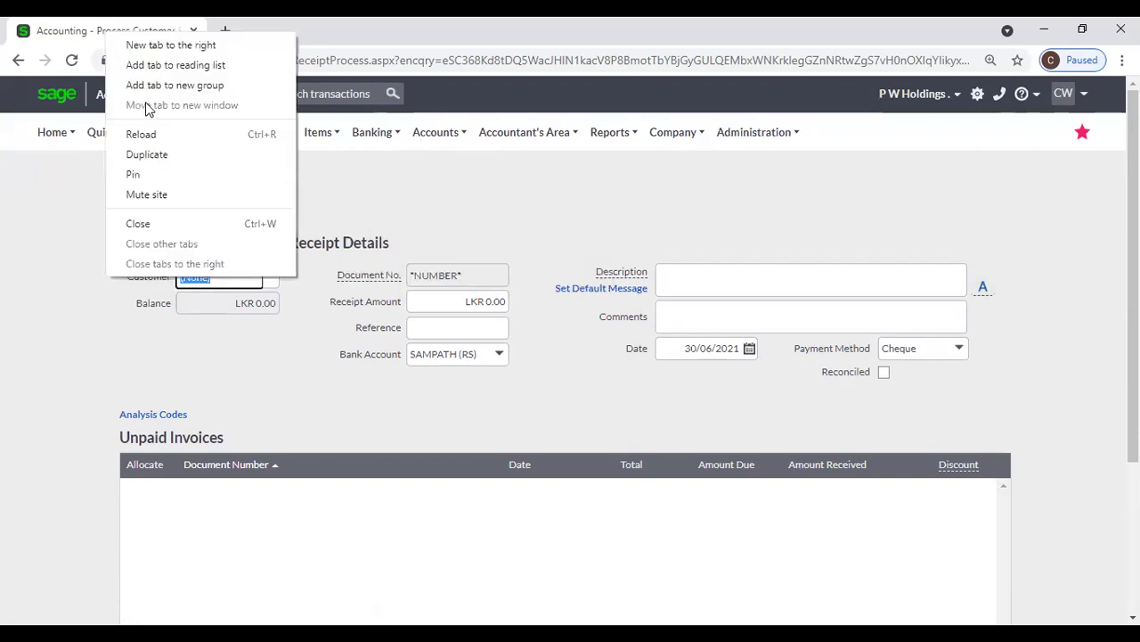
pyautogui.click(146, 154)
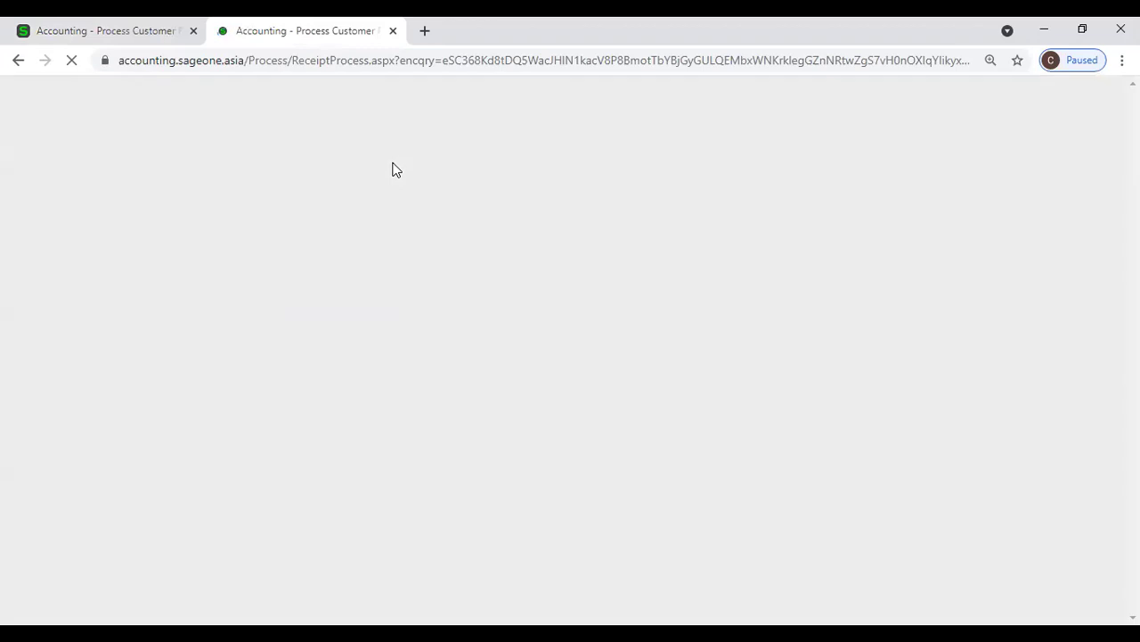
pyautogui.moveTo(375, 134)
pyautogui.moveTo(413, 190)
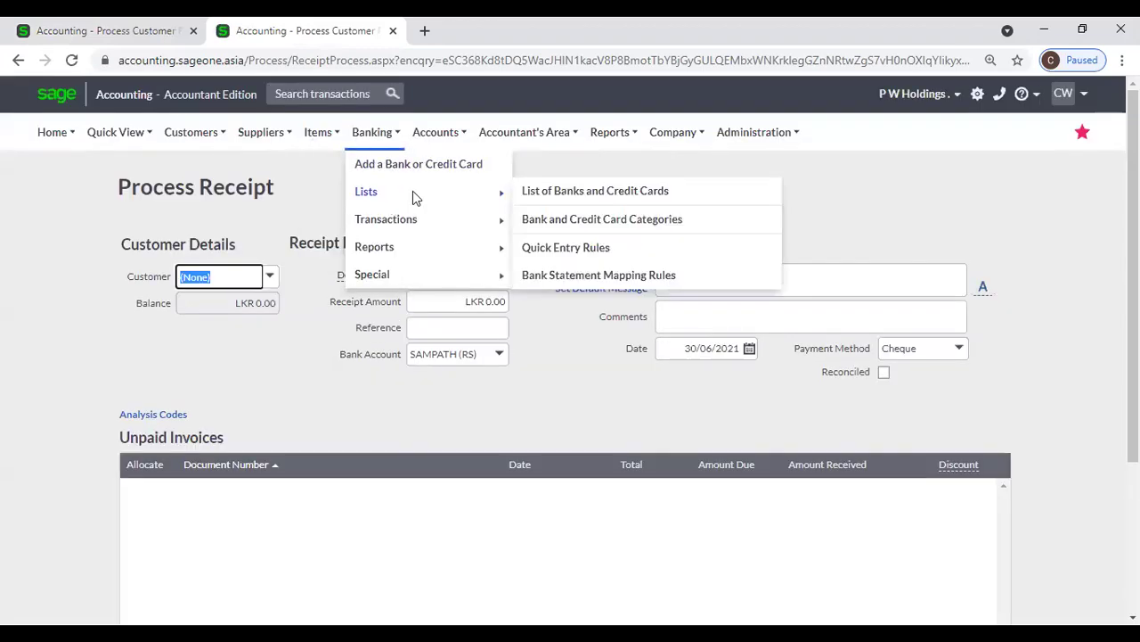
pyautogui.click(551, 191)
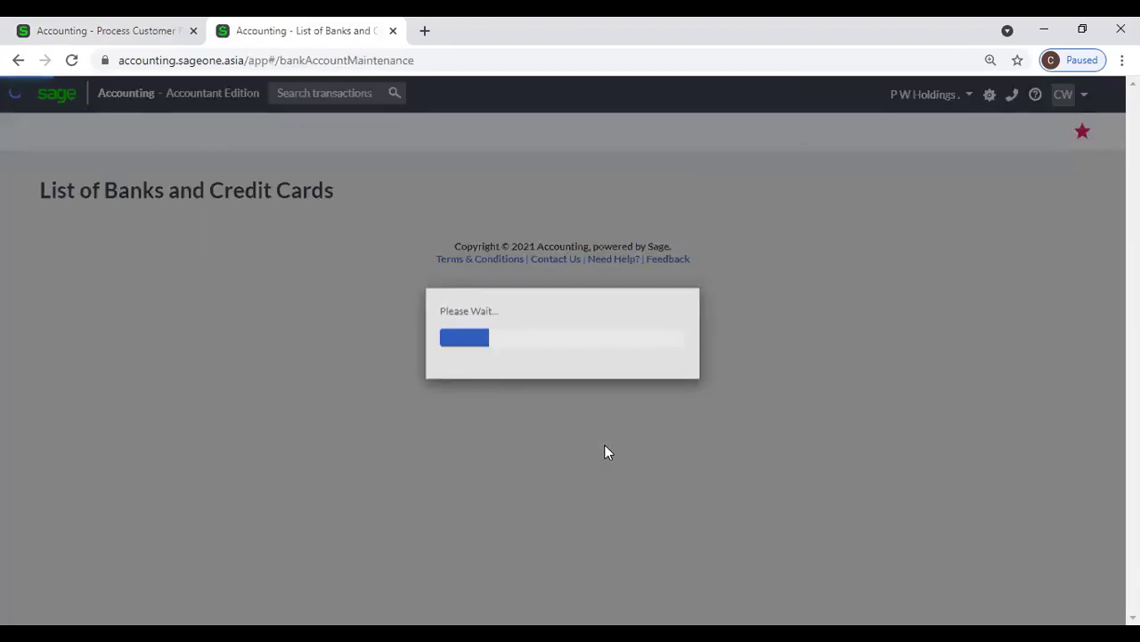
pyautogui.scroll(-2, 544, 496)
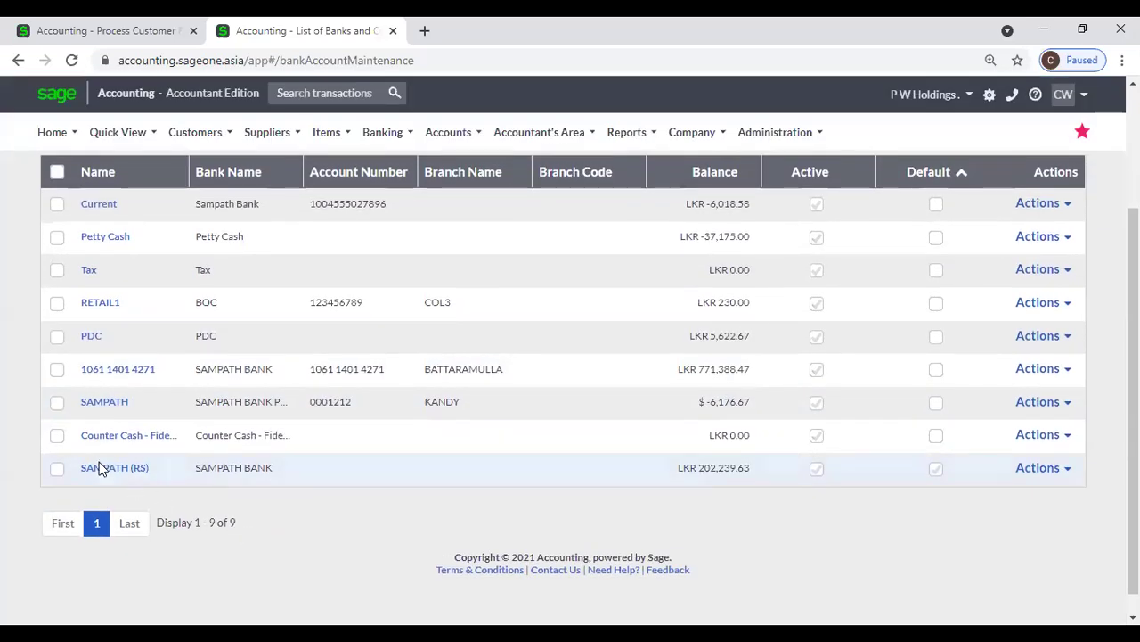
pyautogui.click(111, 469)
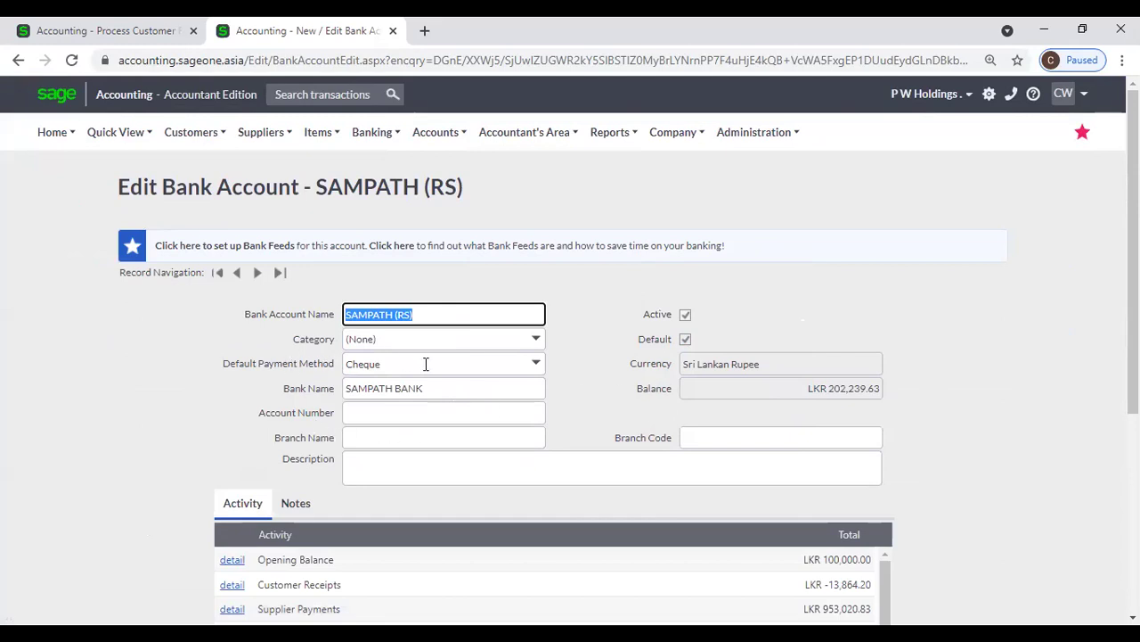
# - Return to the tab with the blank receipt and open the list of banks and credit cards in its place
pyautogui.click(133, 28)
pyautogui.moveTo(360, 151)
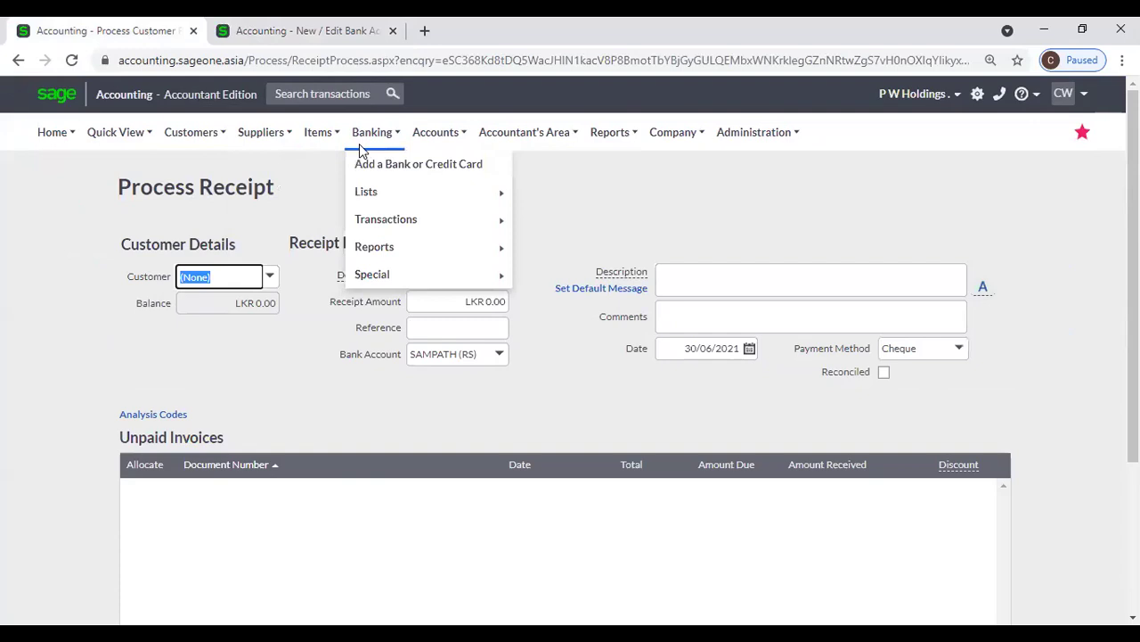
pyautogui.moveTo(374, 196)
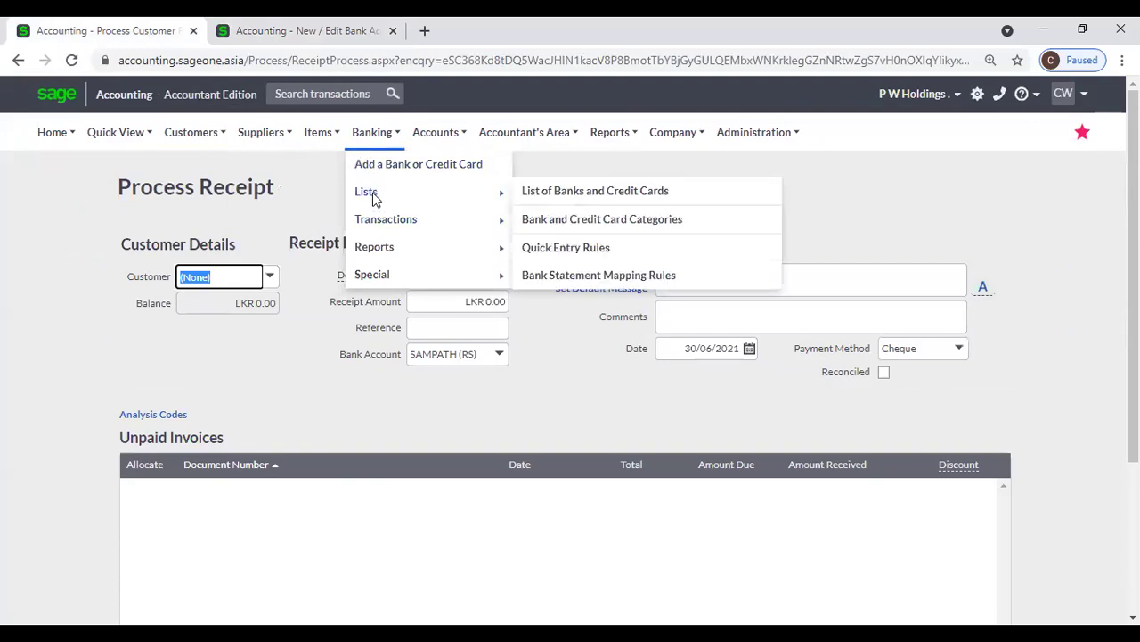
pyautogui.click(653, 193)
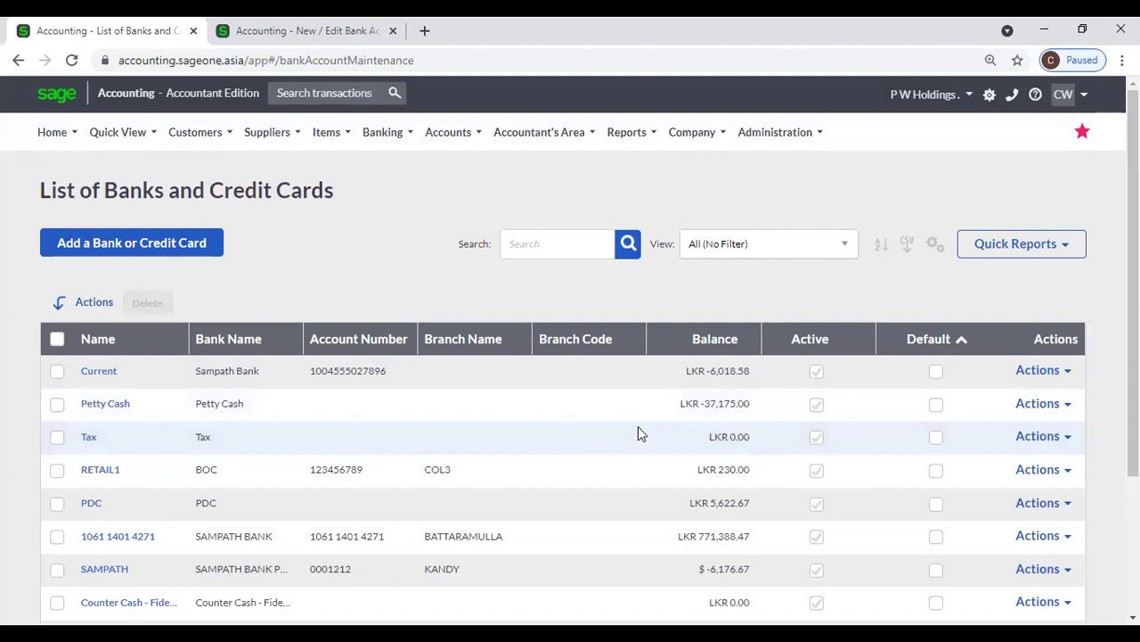
# - Review the bank list's column customisation options without saving, and sort the list by name
pyautogui.click(934, 243)
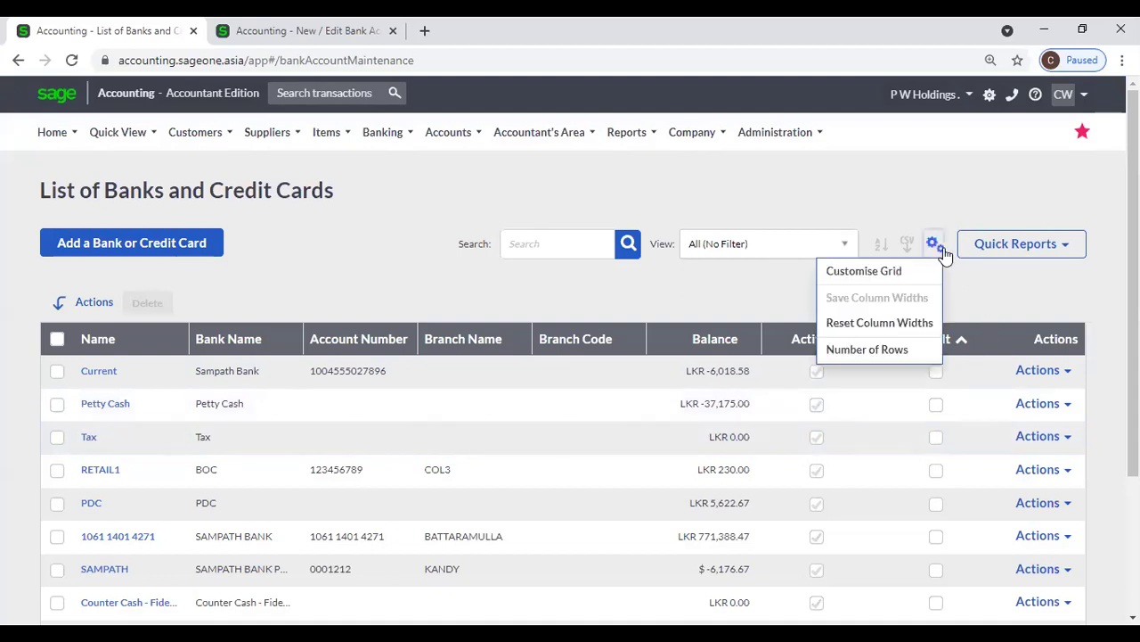
pyautogui.click(898, 281)
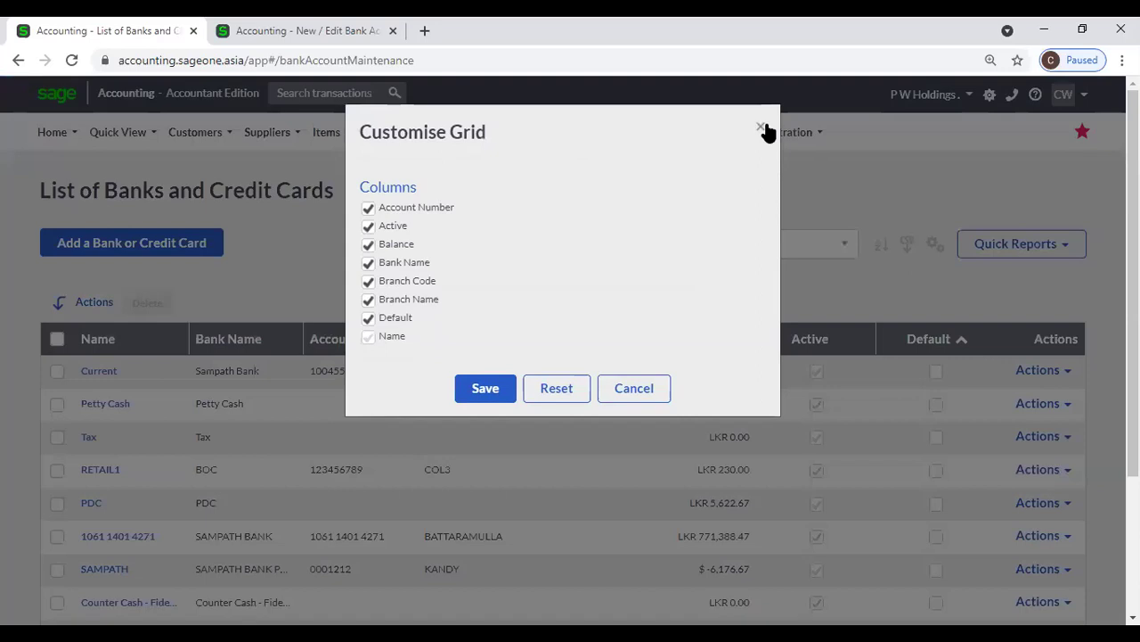
pyautogui.click(762, 128)
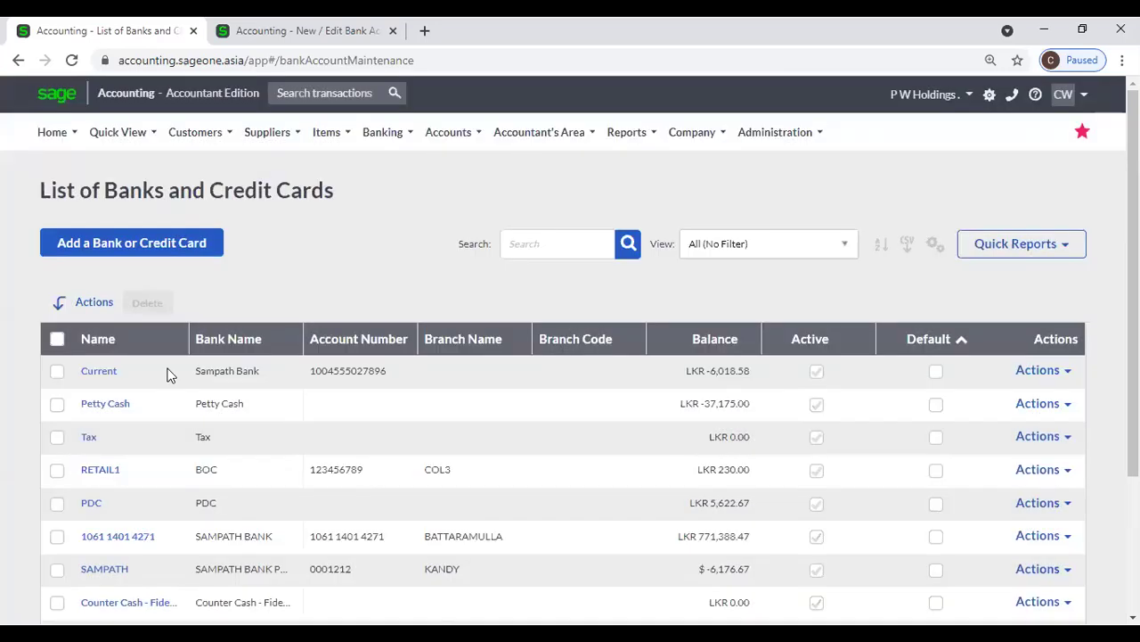
pyautogui.click(108, 347)
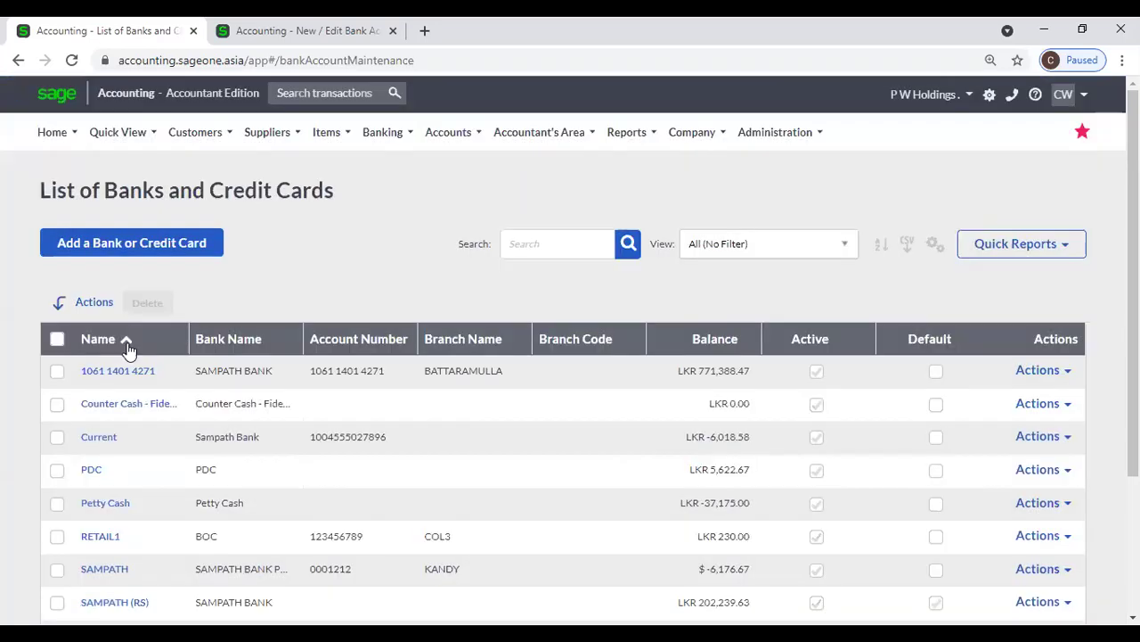
# - Review the bank and credit card categories, view the blank new category form and return to the category list
pyautogui.click(383, 132)
pyautogui.moveTo(401, 220)
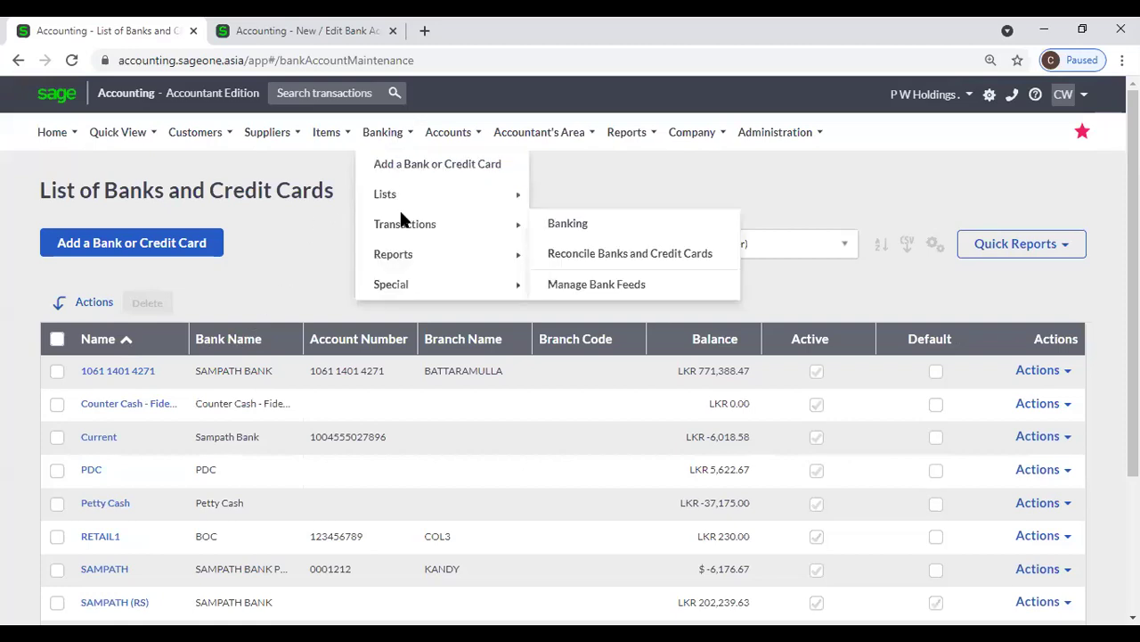
pyautogui.moveTo(397, 194)
pyautogui.click(672, 224)
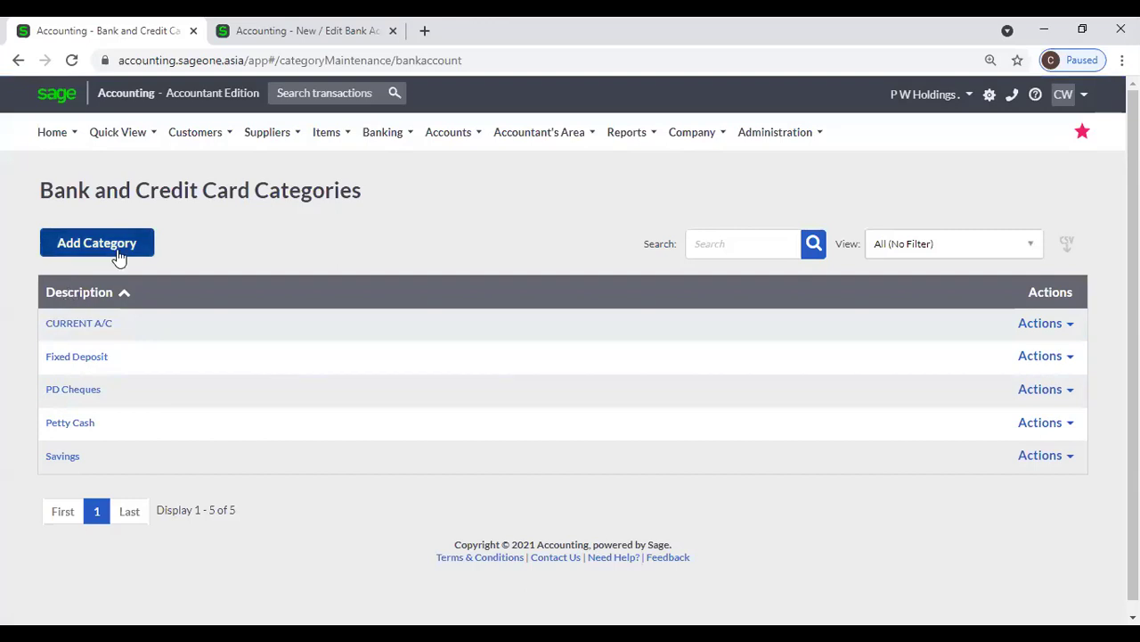
pyautogui.click(118, 256)
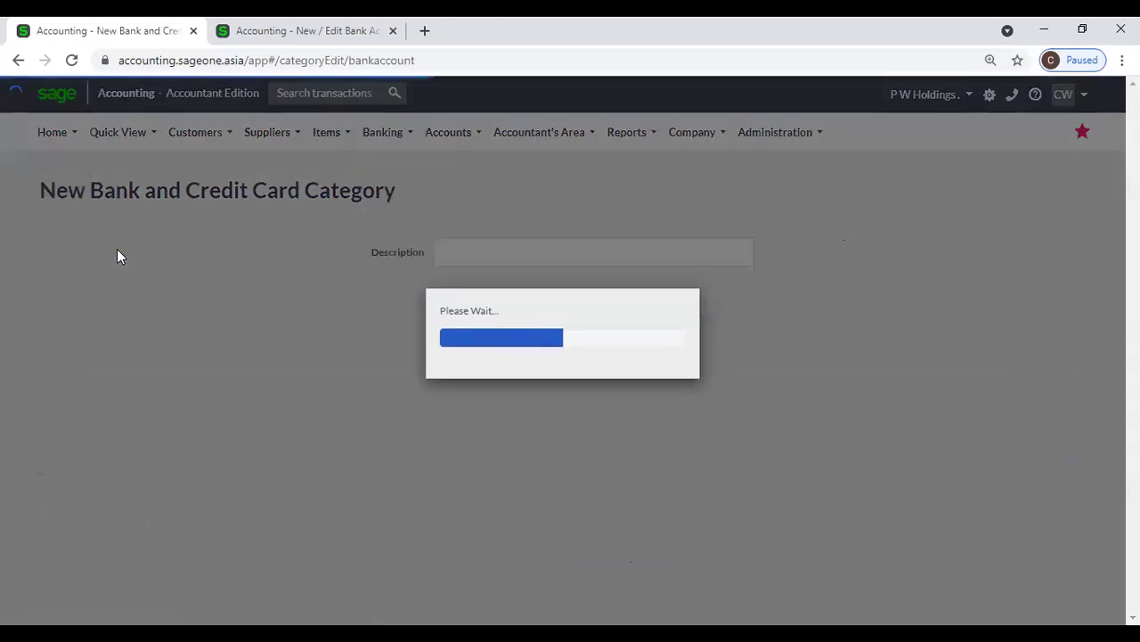
pyautogui.click(18, 60)
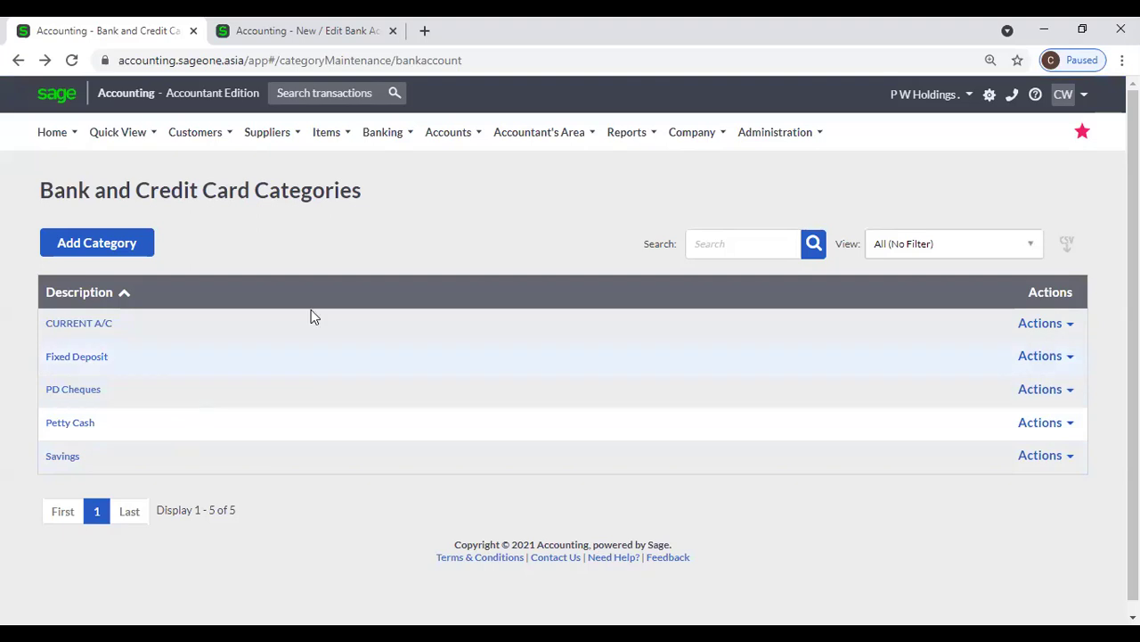
# - Open the Quick Entry Rules and examine the rule for payee PWH
pyautogui.click(375, 139)
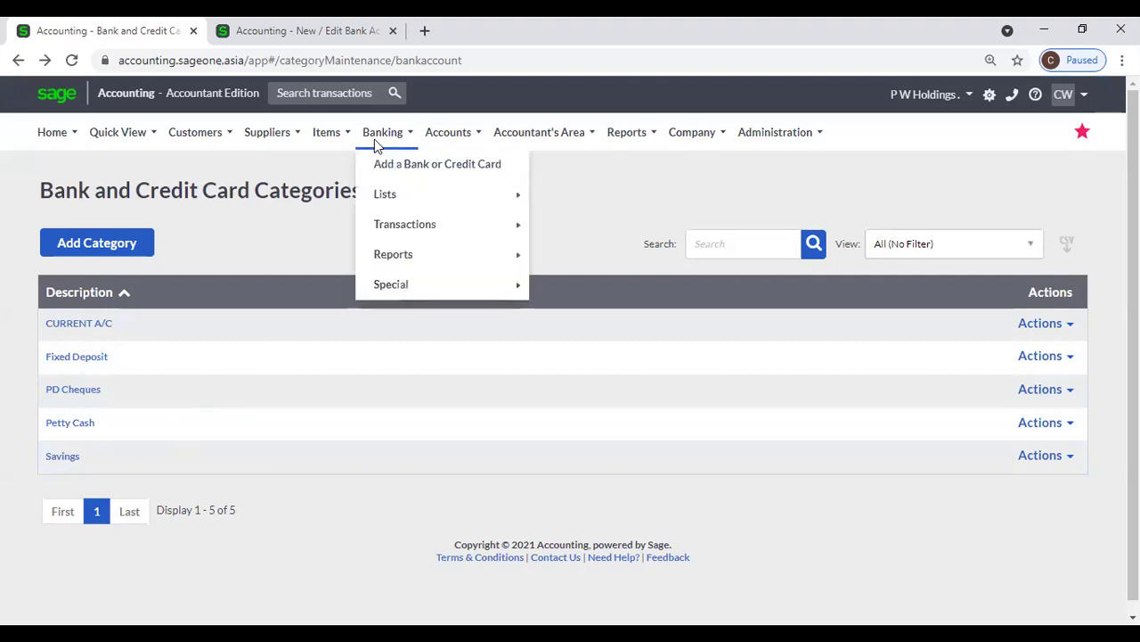
pyautogui.moveTo(379, 205)
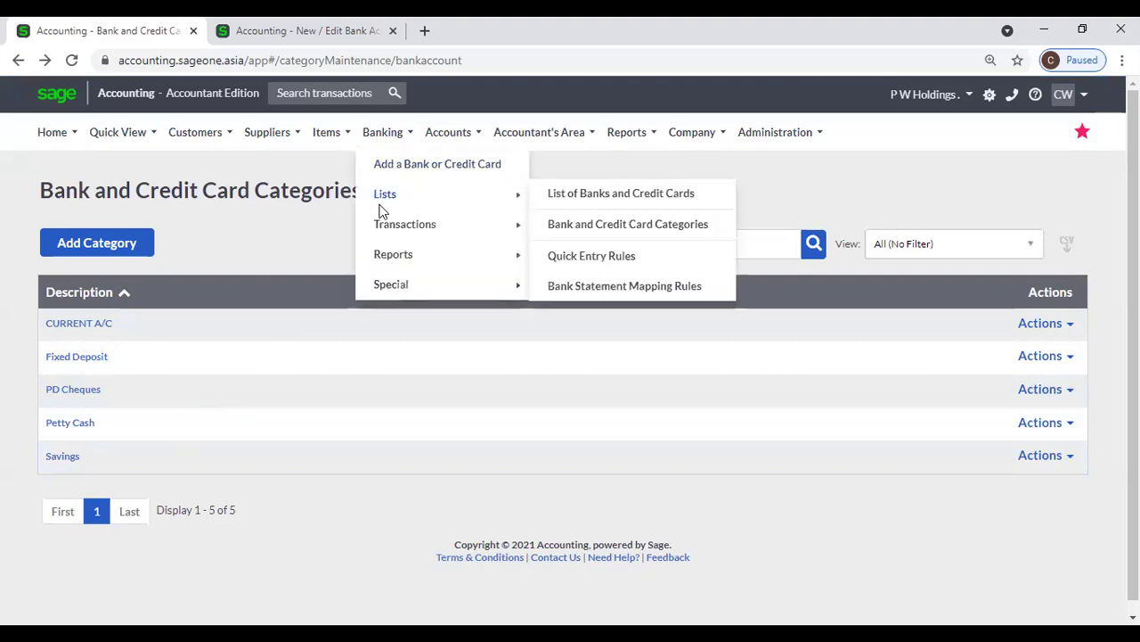
pyautogui.click(611, 258)
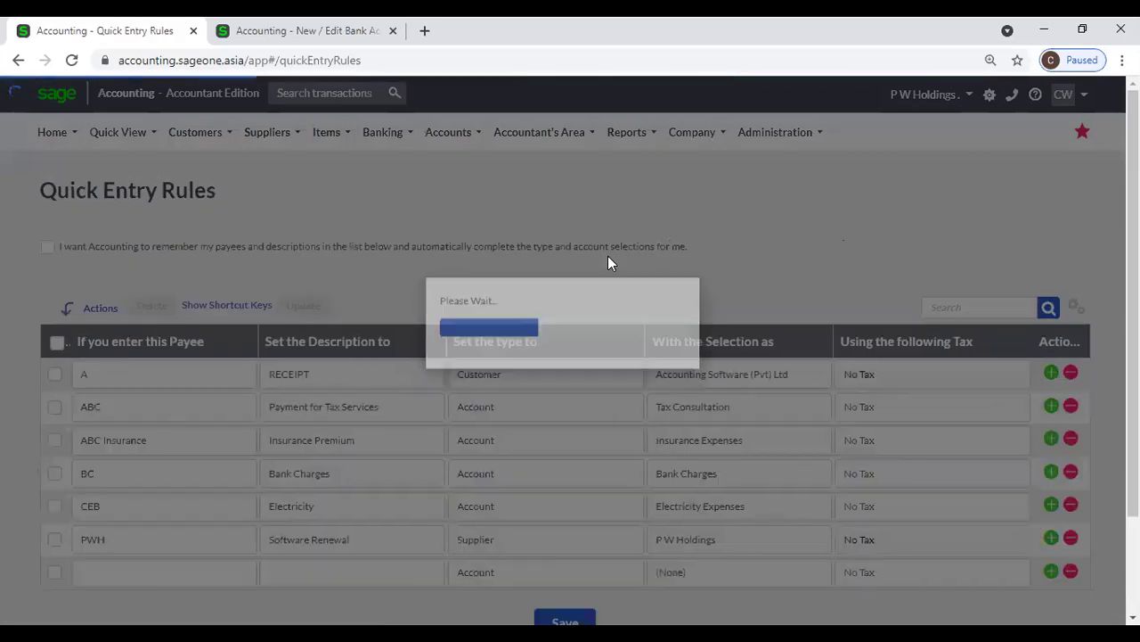
pyautogui.scroll(-1, 607, 256)
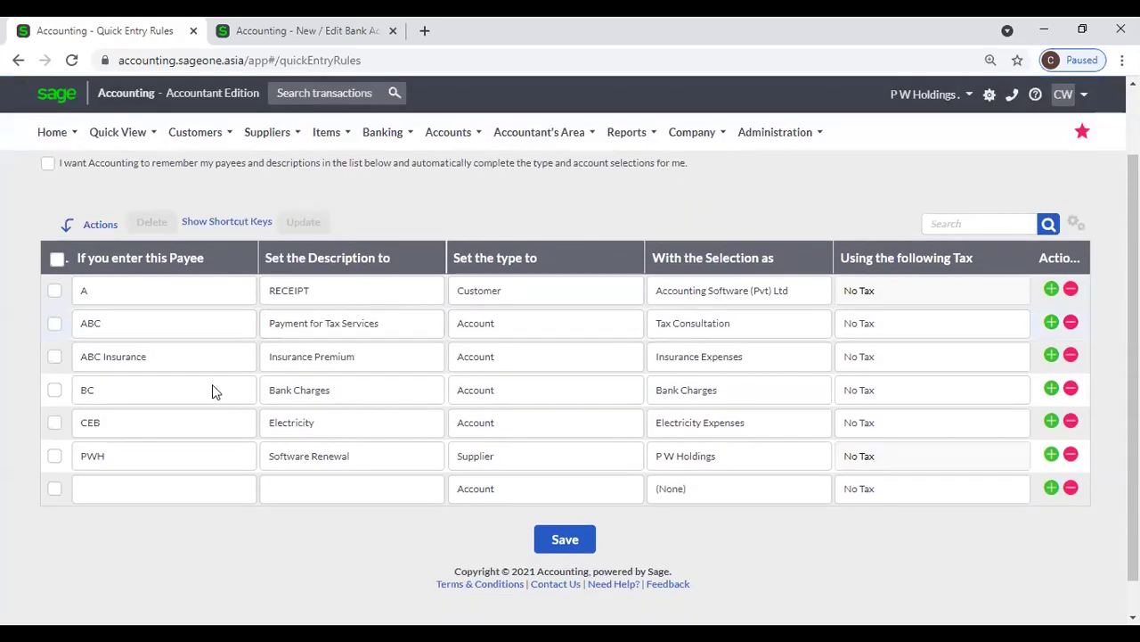
pyautogui.click(194, 451)
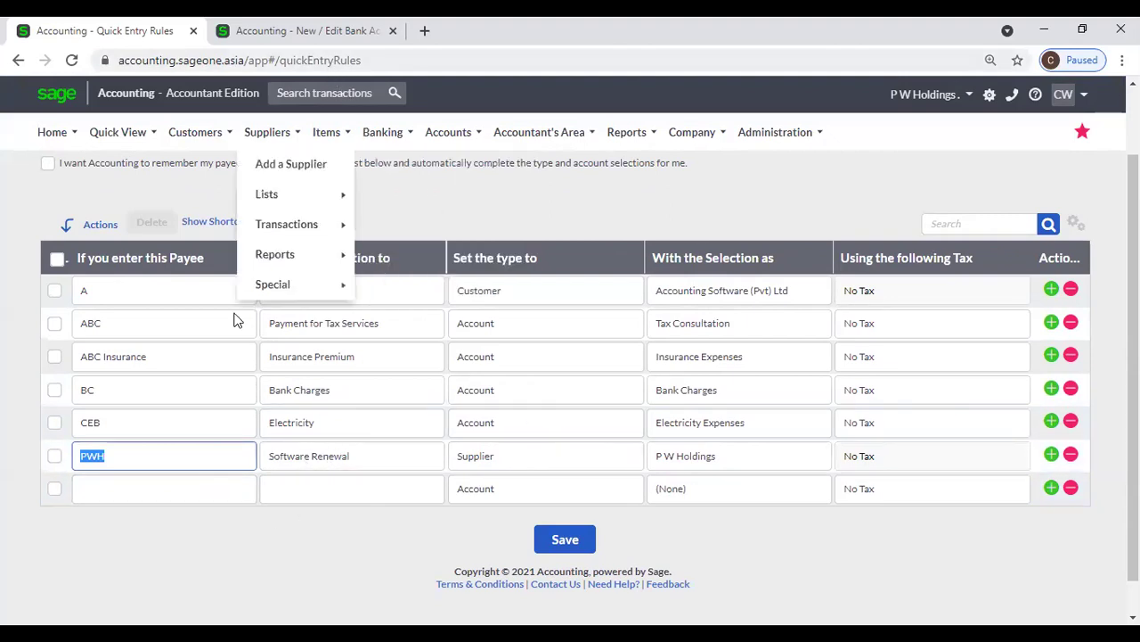
# - Open the banking transactions page in the second browser tab and go to its empty new transaction line
pyautogui.click(267, 30)
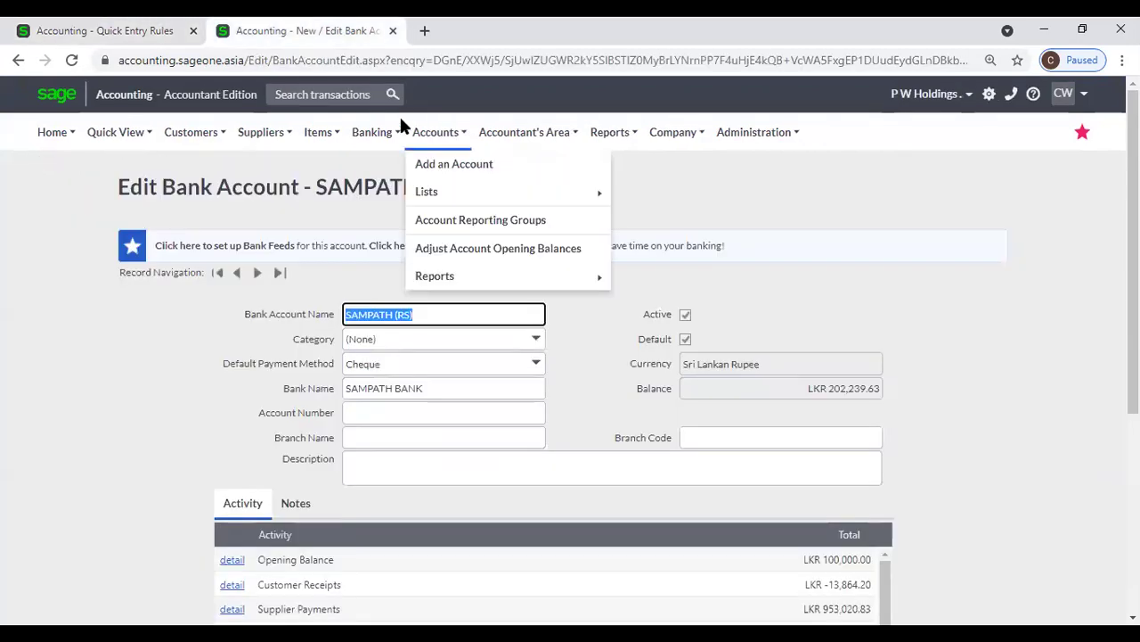
pyautogui.moveTo(372, 132)
pyautogui.moveTo(376, 223)
pyautogui.click(529, 224)
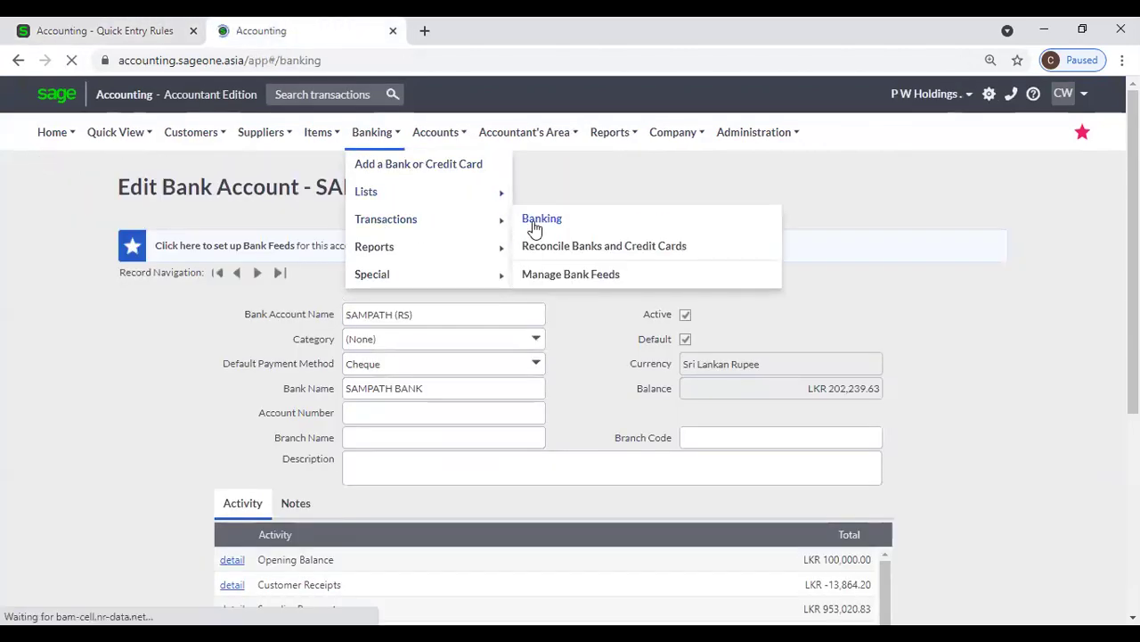
pyautogui.click(129, 34)
pyautogui.click(208, 31)
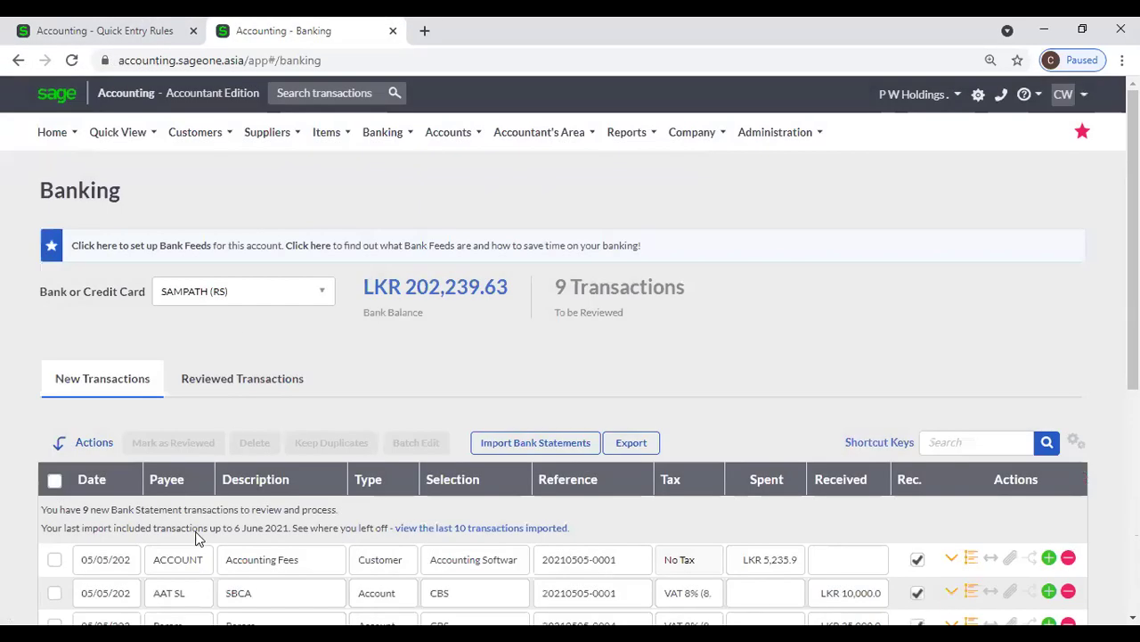
pyautogui.scroll(-3, 214, 525)
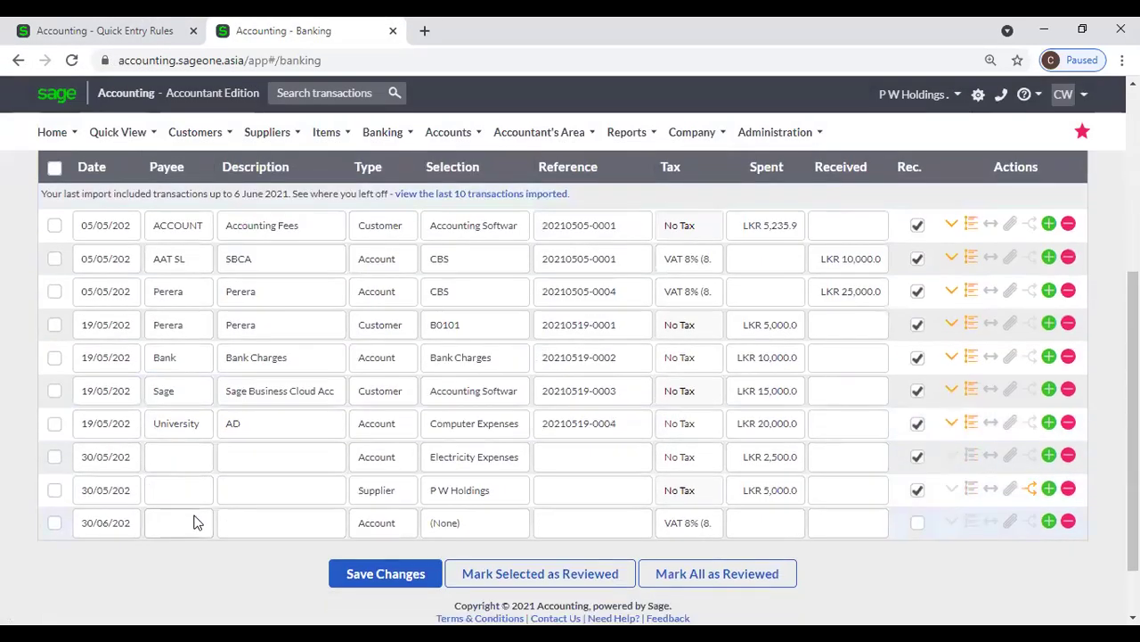
# - Enter PWH as the payee of the empty 30/06/2021 transaction and apply its quick entry rule
pyautogui.click(195, 522)
pyautogui.write('PWH')
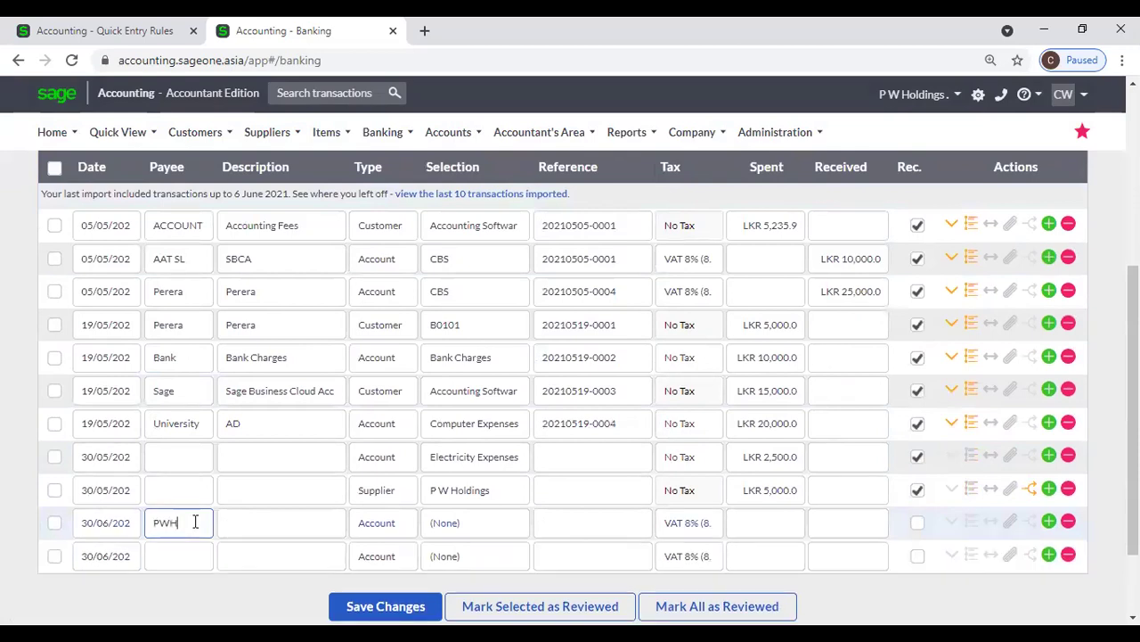
pyautogui.press('Tab')
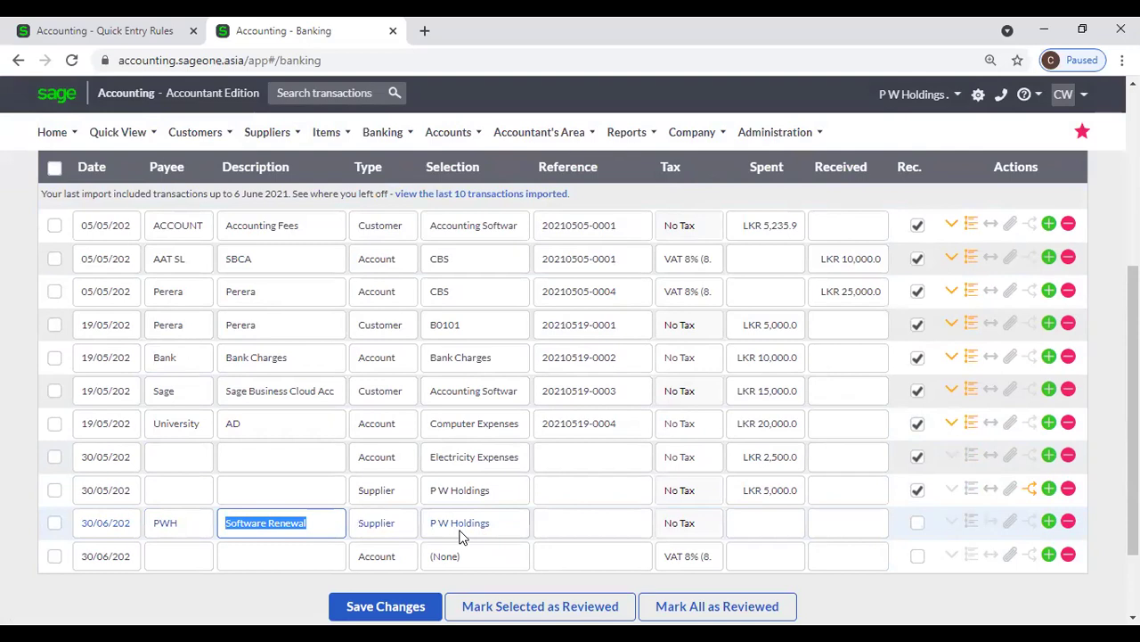
# - Return to the Quick Entry Rules and compare the PWH rule's description with the filled-in transaction
pyautogui.click(95, 35)
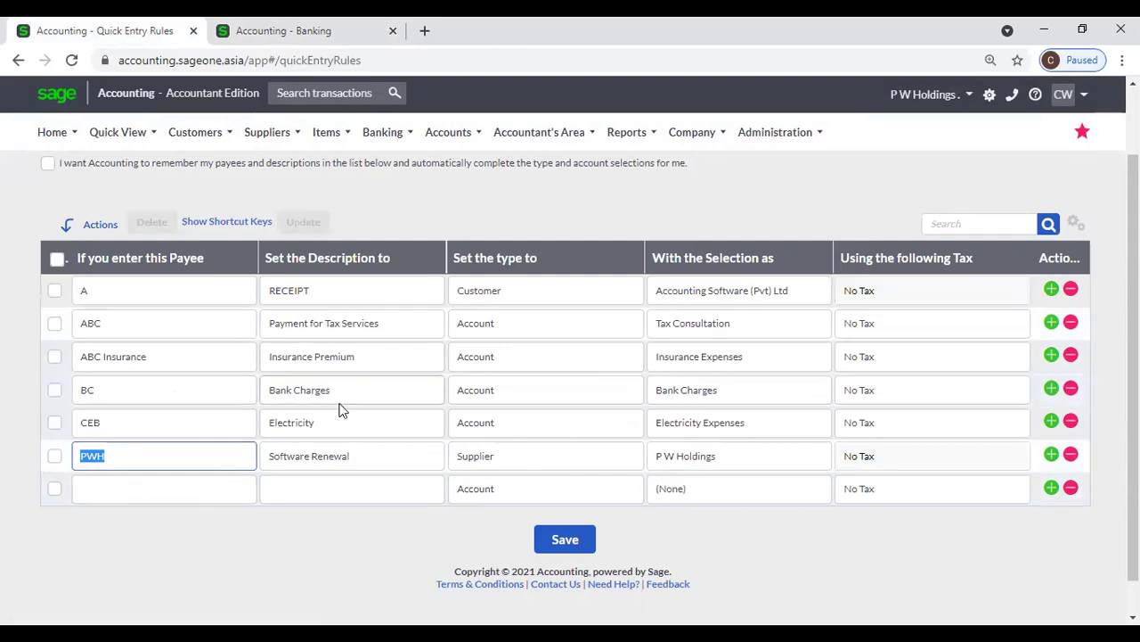
pyautogui.click(359, 466)
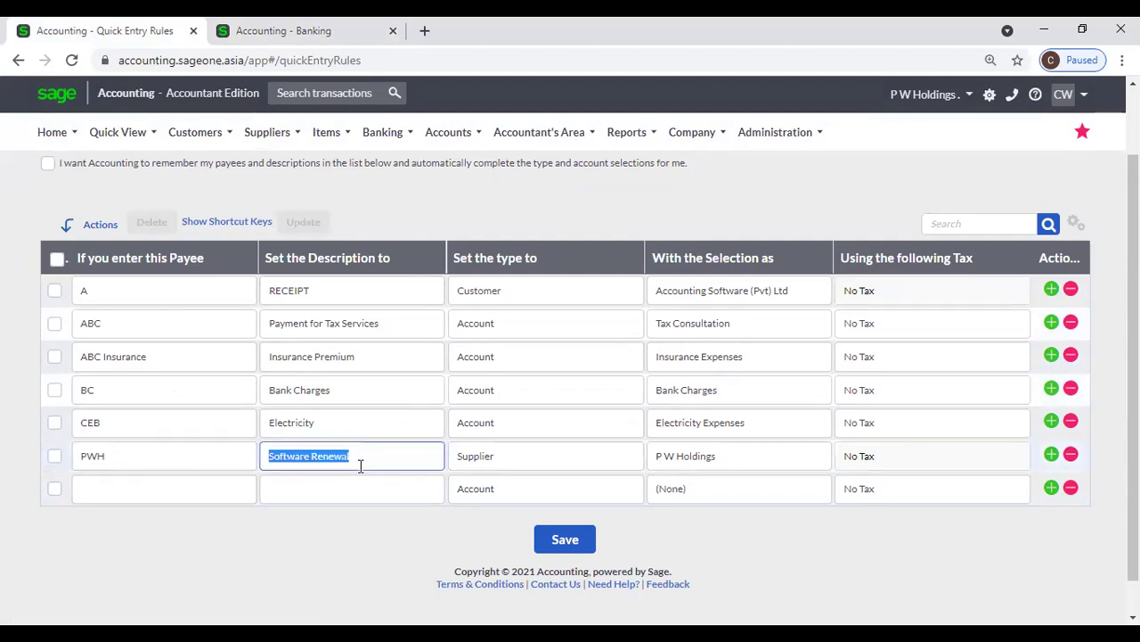
# - Compare the PWH rule's type and selection with the filled-in banking transaction, and return to the Quick Entry Rules
pyautogui.click(540, 462)
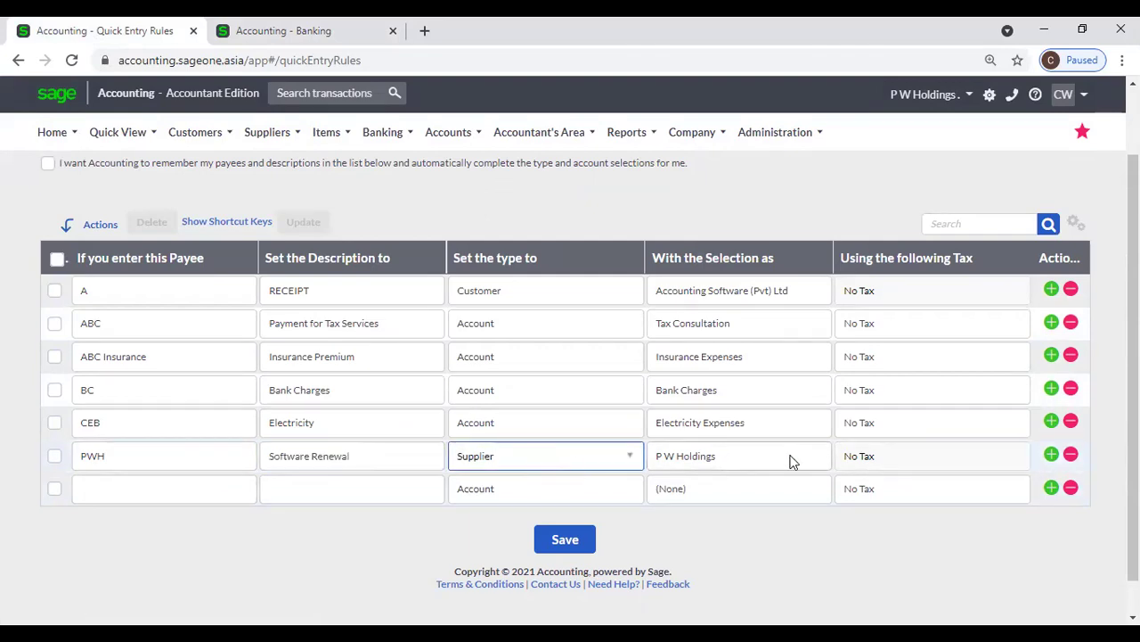
pyautogui.click(307, 39)
pyautogui.click(182, 557)
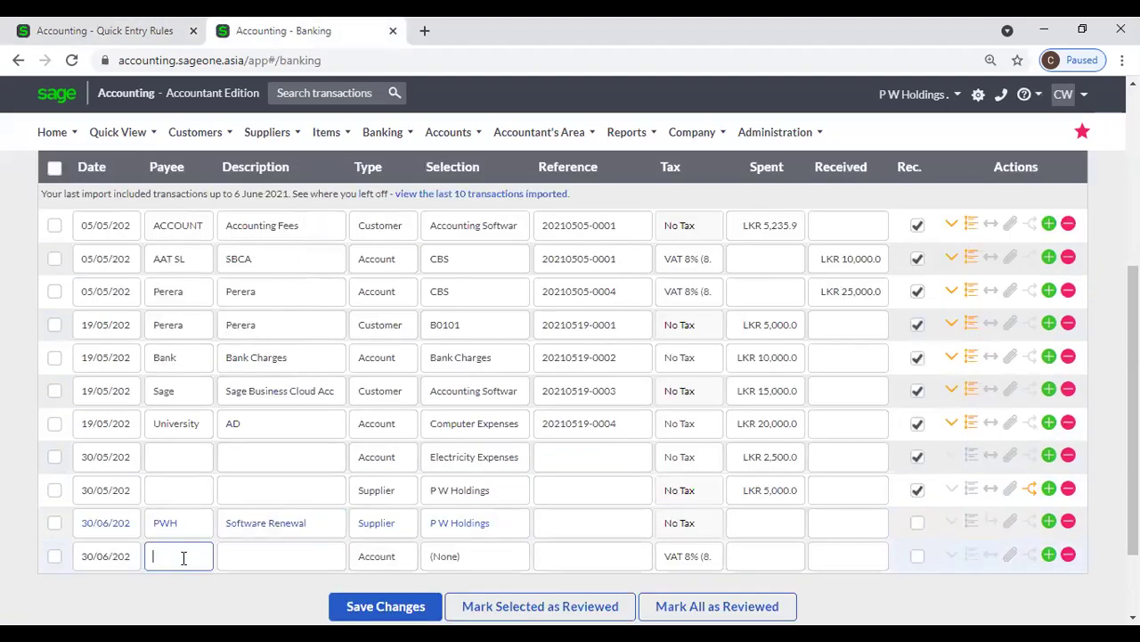
pyautogui.click(72, 29)
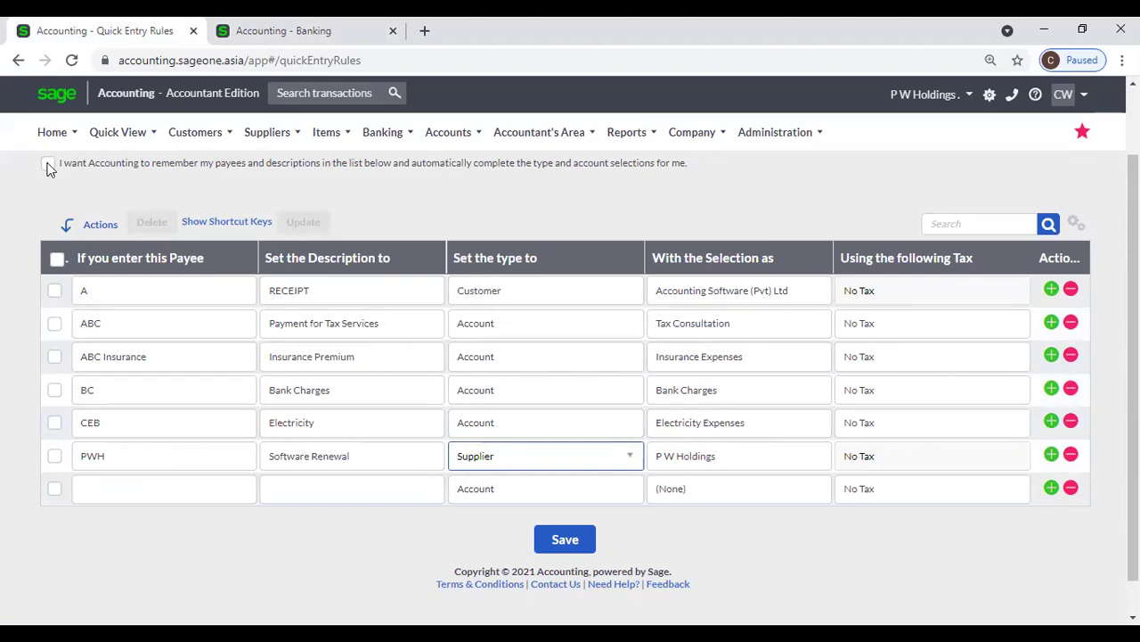
# - Enter CEB as the payee of the next empty 30/06/2021 banking transaction and apply its quick entry rule
pyautogui.click(207, 26)
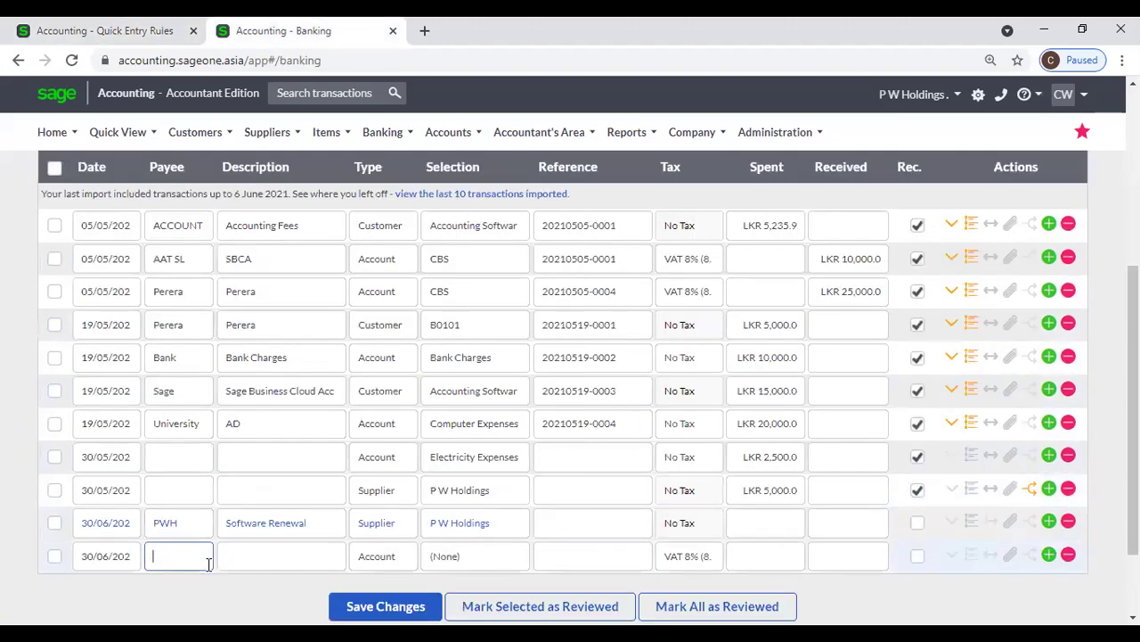
pyautogui.write('CE')
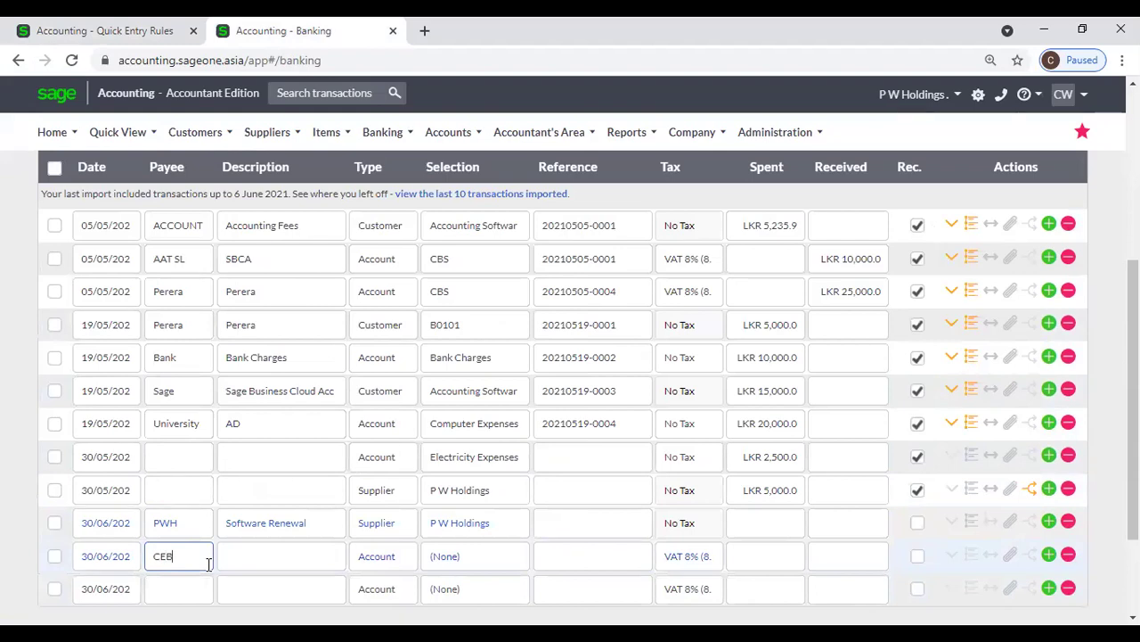
pyautogui.write('B')
pyautogui.press('Tab')
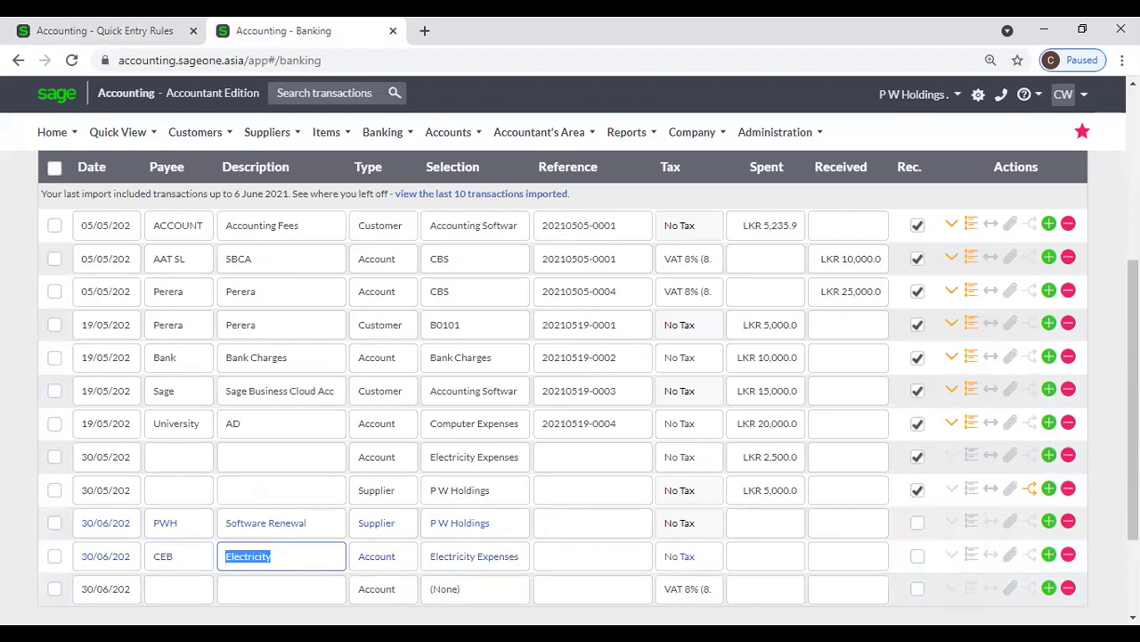
pyautogui.scroll(-1, 756, 555)
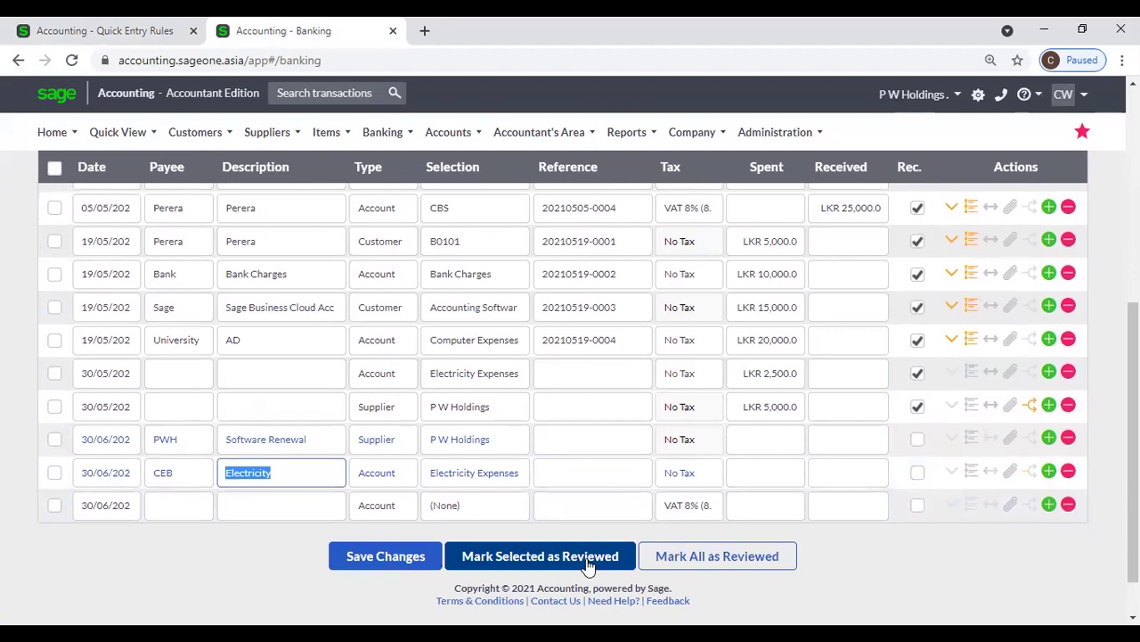
# - Return to the Quick Entry Rules and examine the automatic completion option and the fields of the empty rule line
pyautogui.click(132, 31)
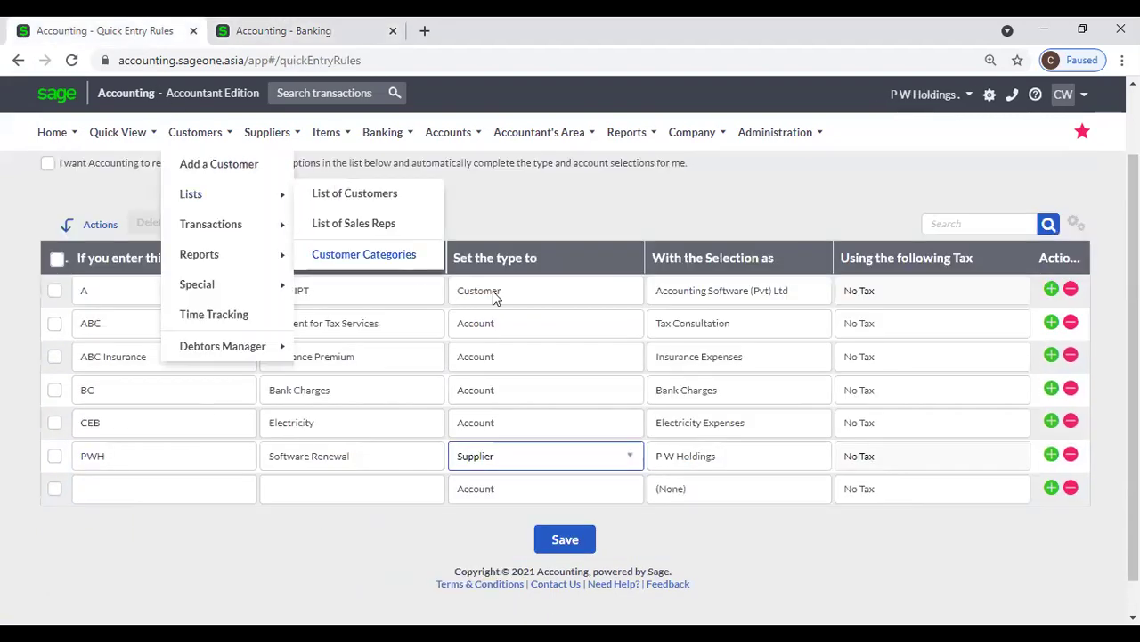
pyautogui.scroll(1, 539, 266)
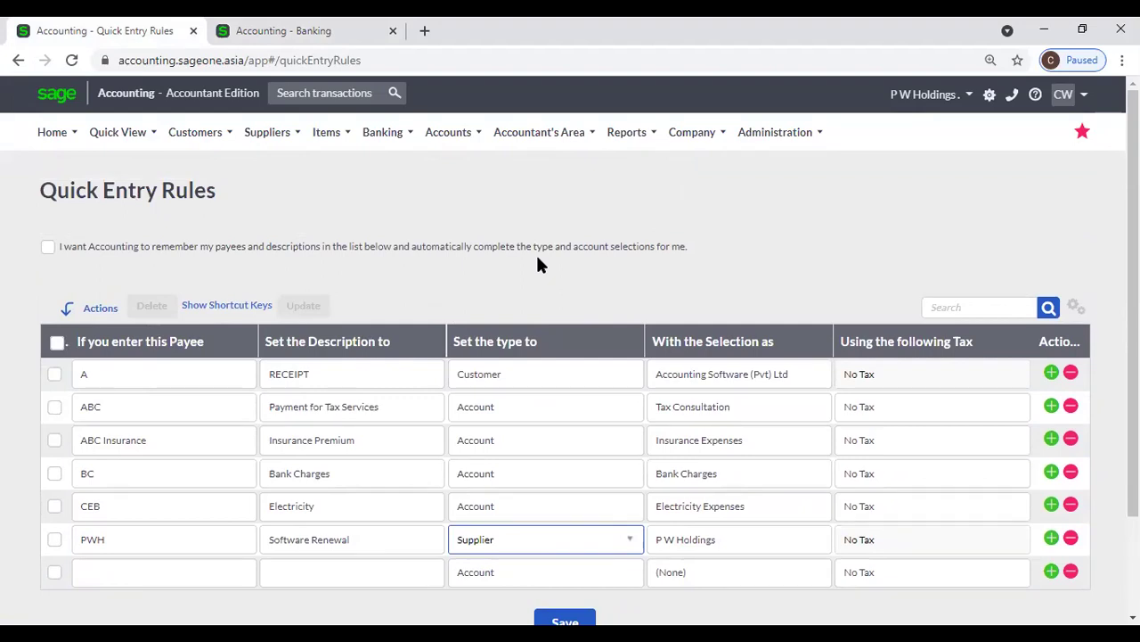
pyautogui.scroll(-1, 537, 258)
pyautogui.click(203, 495)
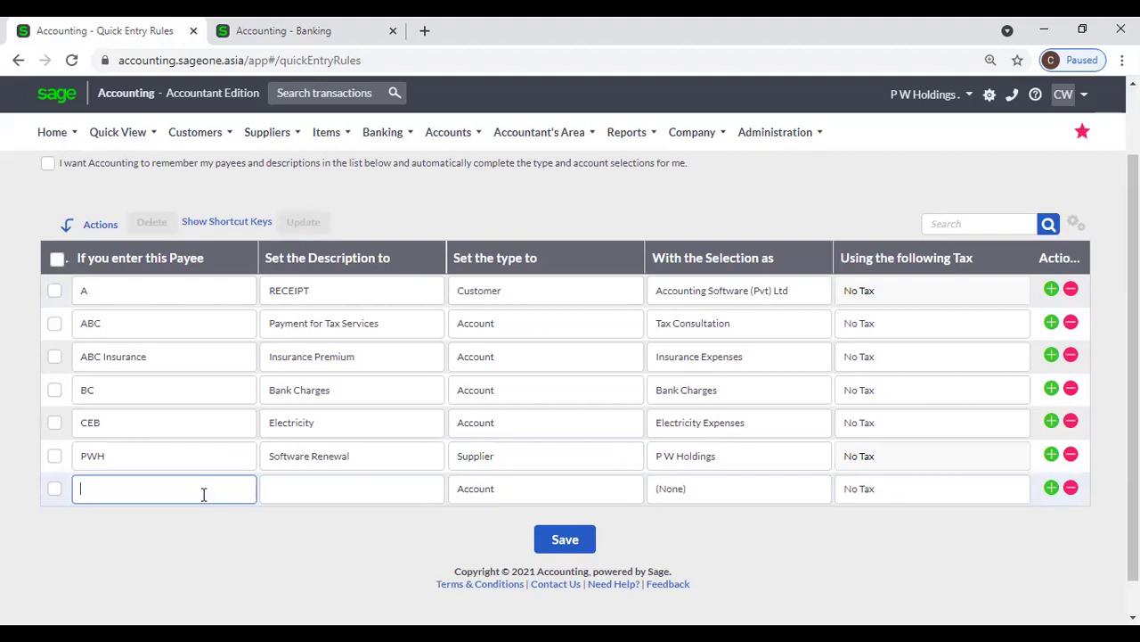
pyautogui.scroll(1, 453, 449)
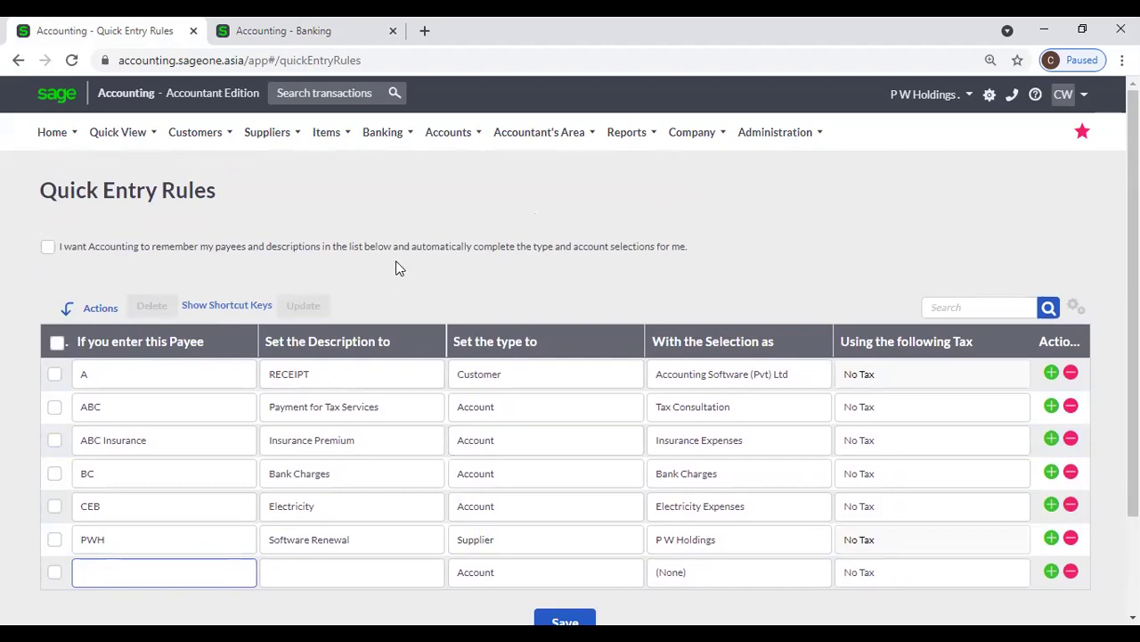
pyautogui.scroll(-2, 190, 438)
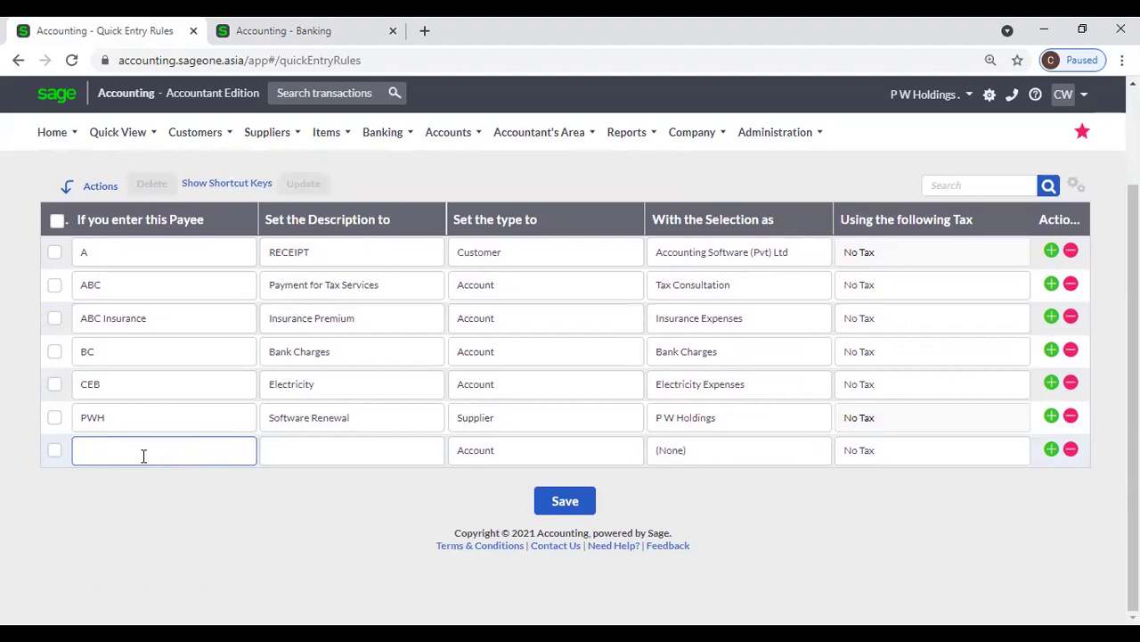
pyautogui.click(410, 450)
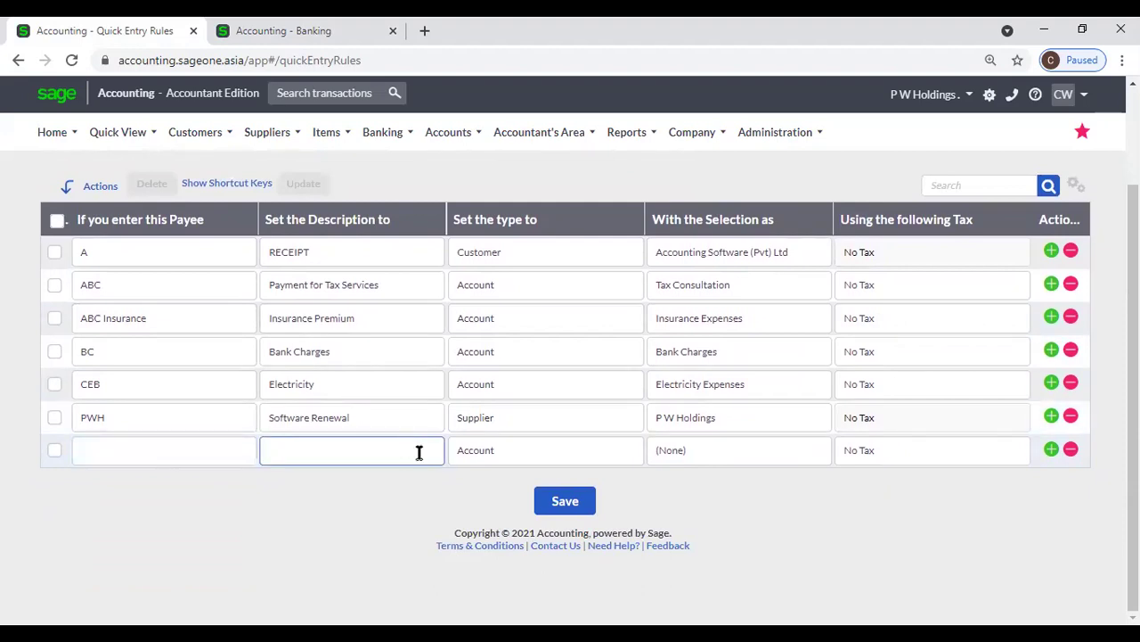
pyautogui.click(552, 462)
pyautogui.click(347, 492)
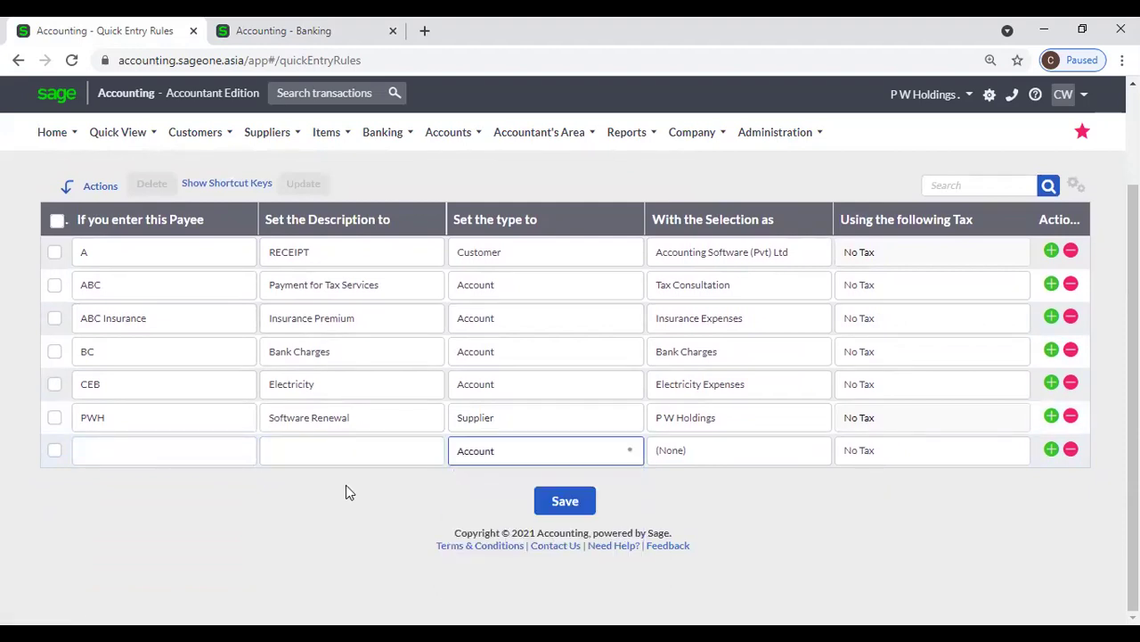
# - Add a quick entry rule for payee RUH with the description Faculty of Management
pyautogui.click(169, 458)
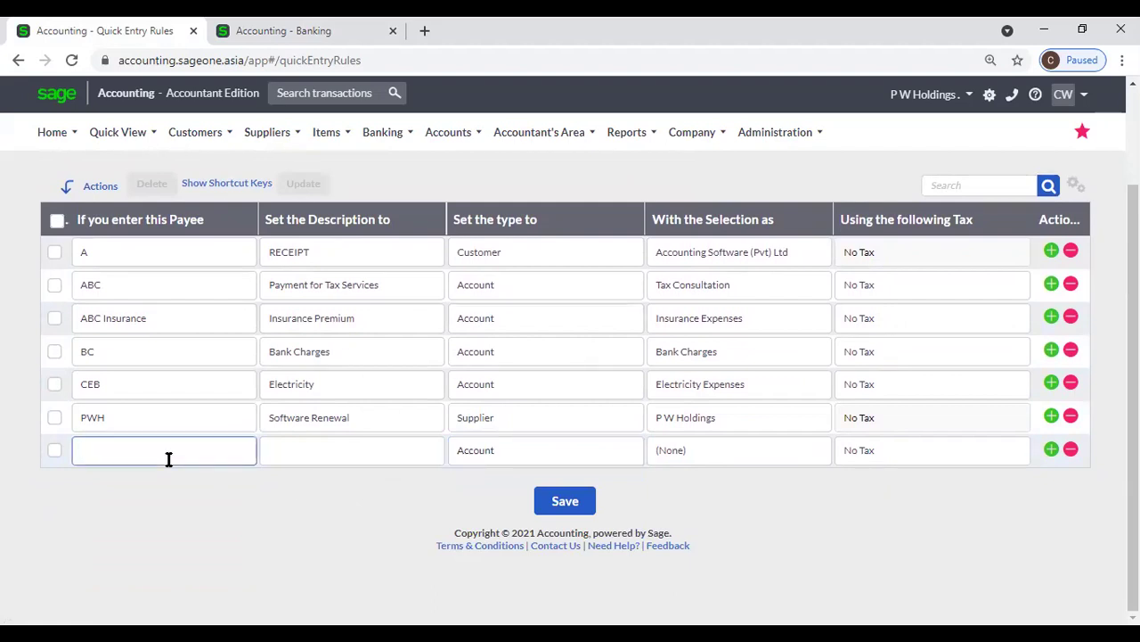
pyautogui.write('RUH')
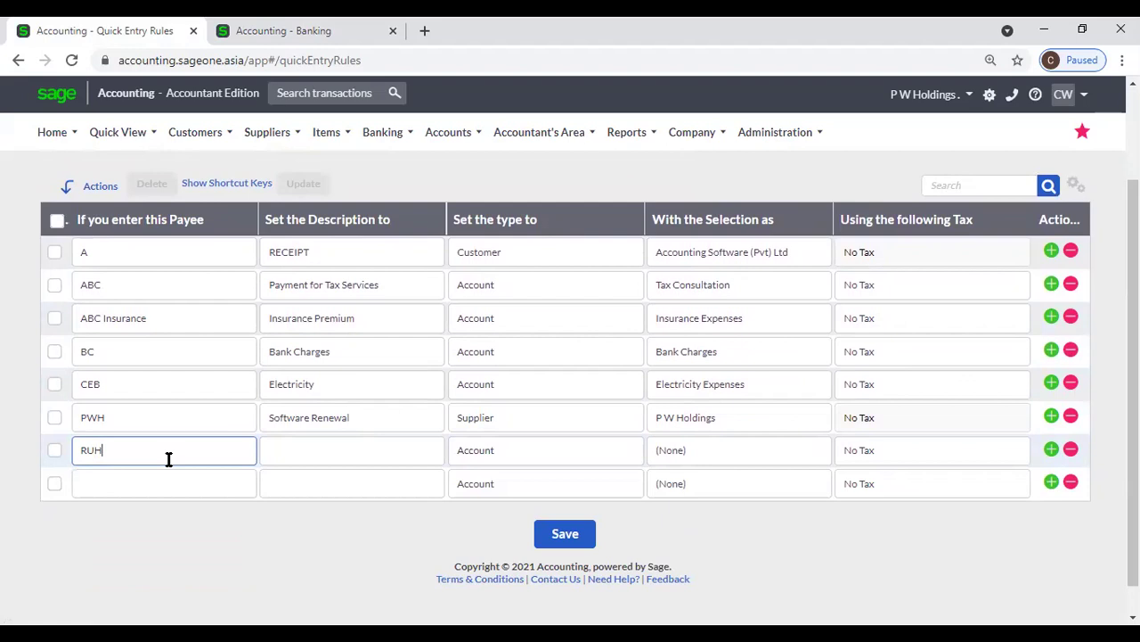
pyautogui.press('Tab')
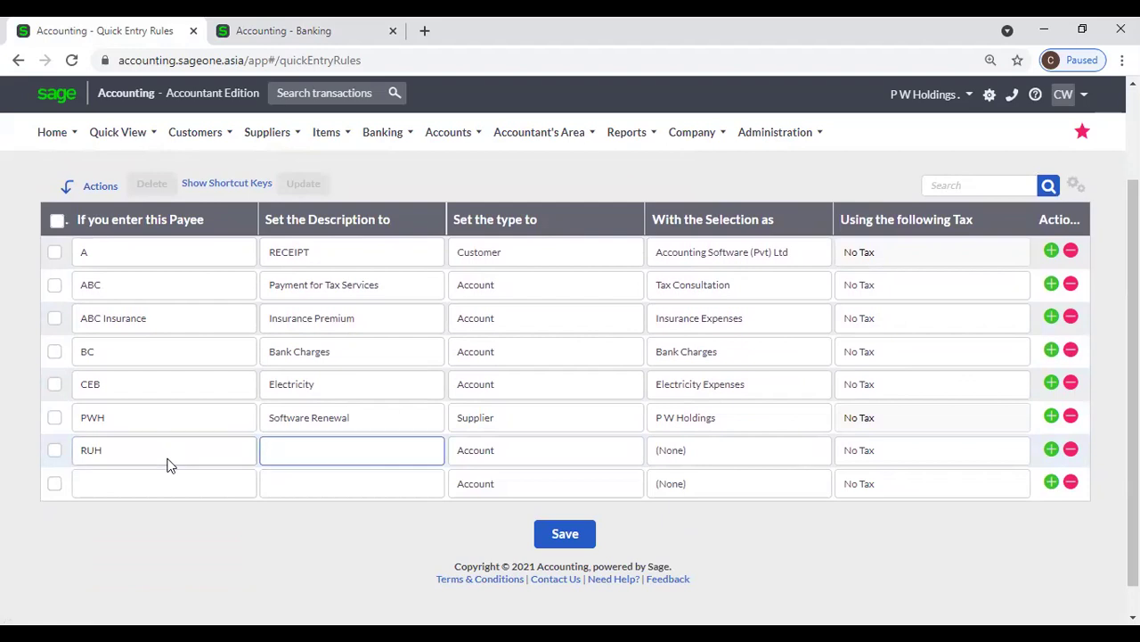
pyautogui.write('Faculty c')
pyautogui.write('f Management')
pyautogui.press('Tab')
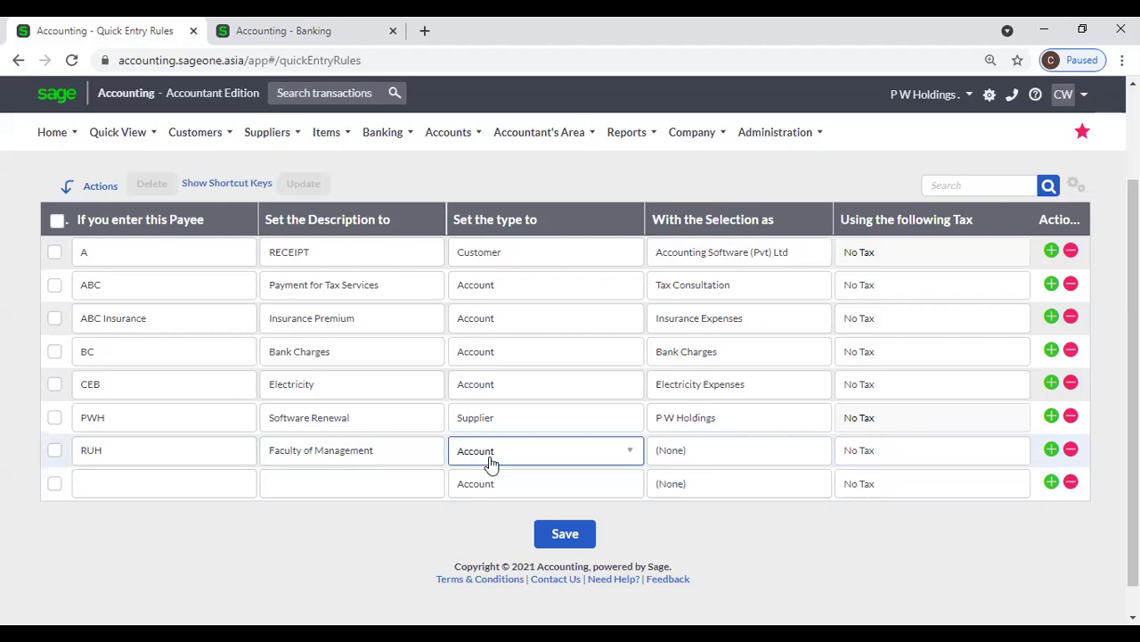
# - Keep the RUH rule's type as Account, set its selection to Computer Expenses and save the rules
pyautogui.click(541, 455)
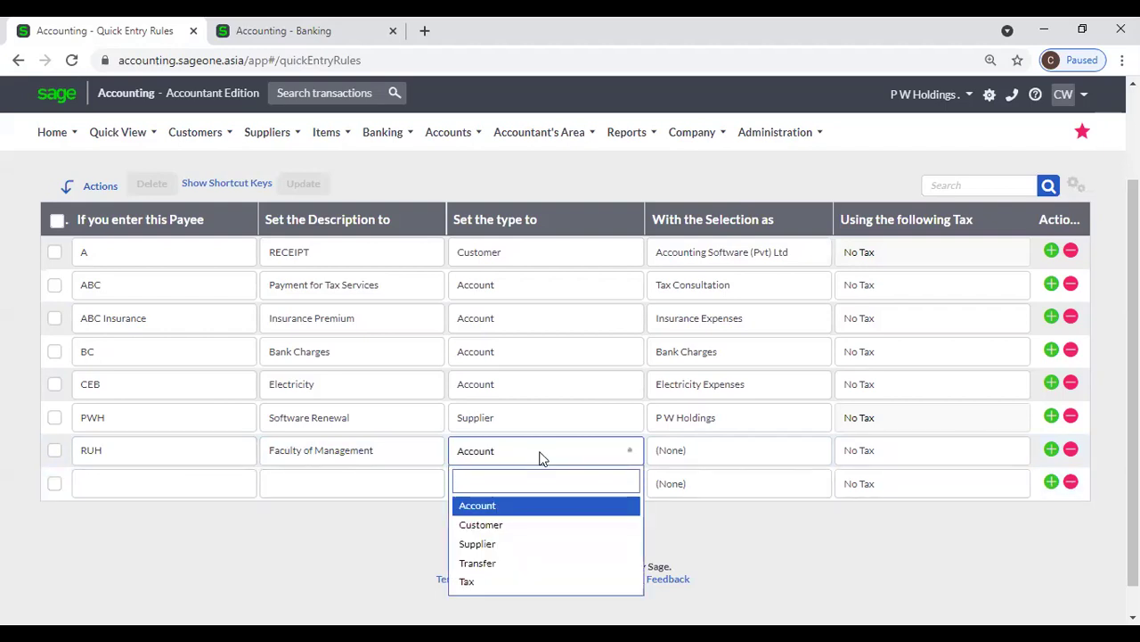
pyautogui.click(542, 456)
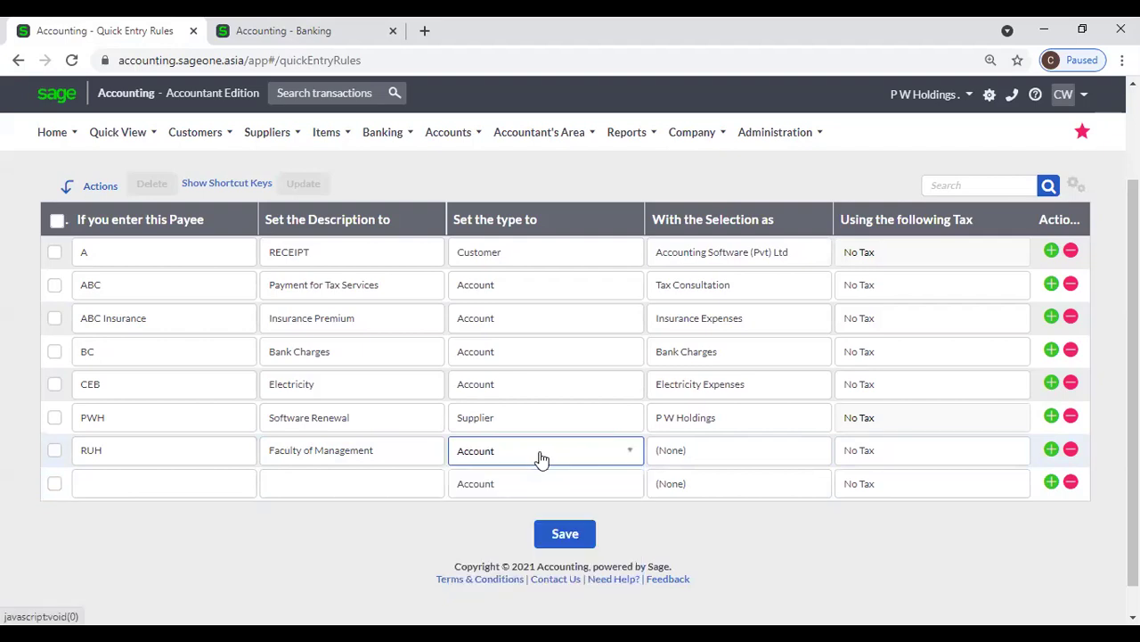
pyautogui.click(692, 455)
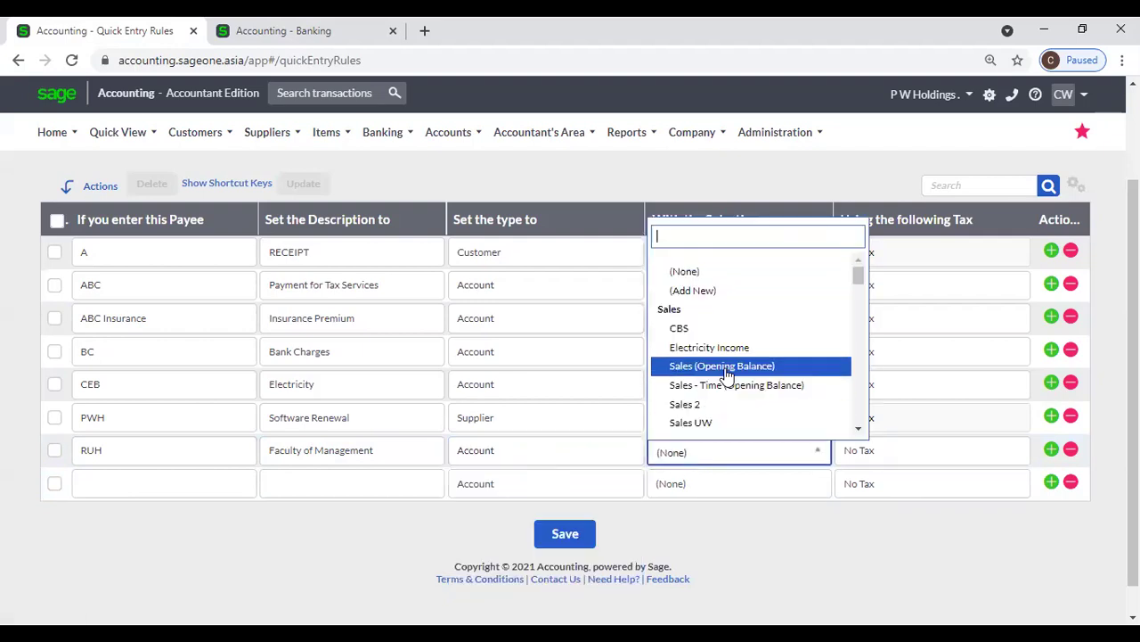
pyautogui.scroll(-3, 726, 372)
pyautogui.scroll(-1, 739, 381)
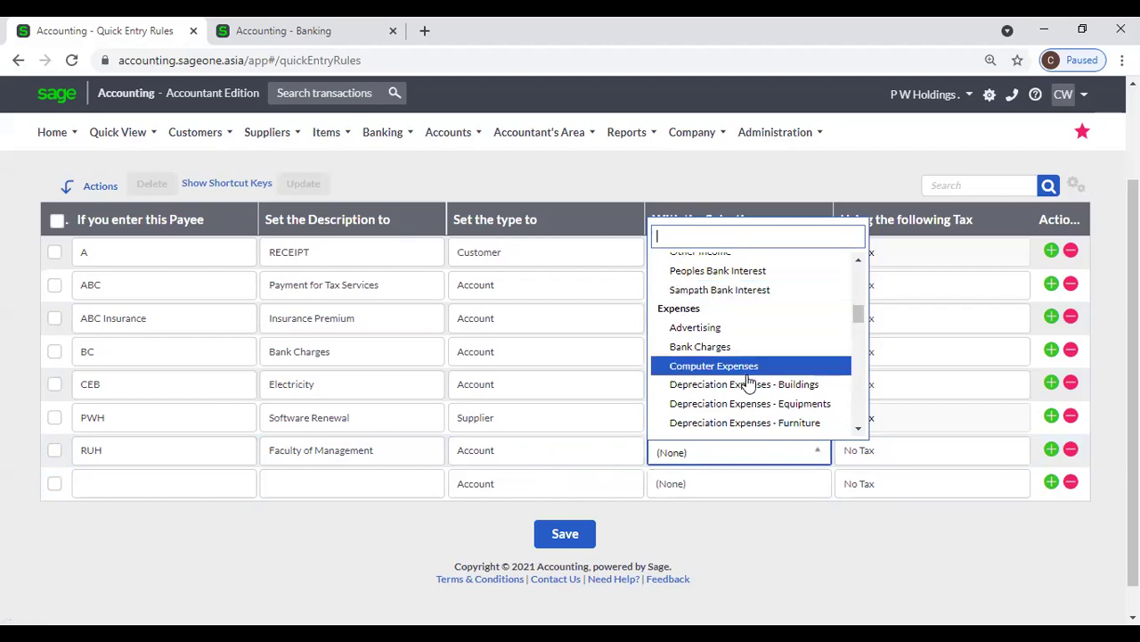
pyautogui.click(747, 373)
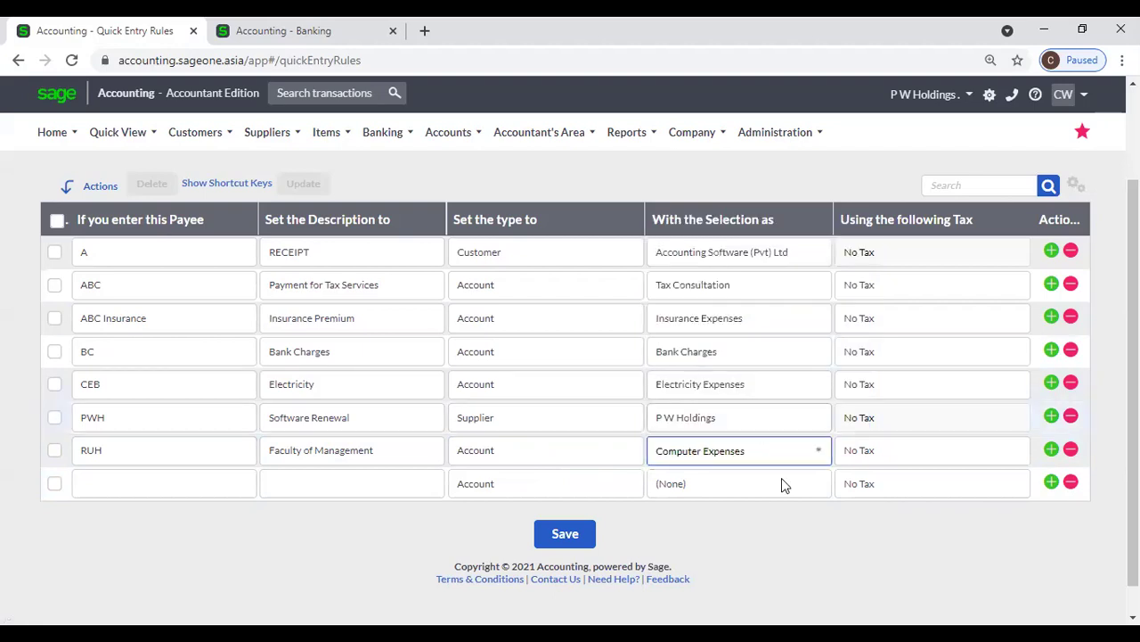
pyautogui.click(579, 541)
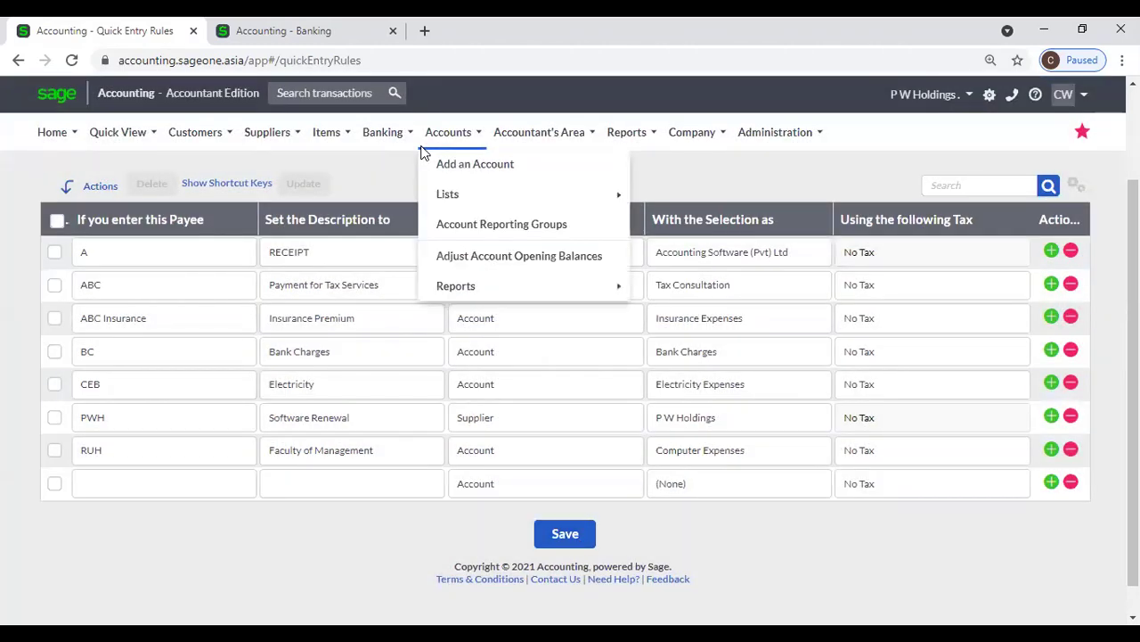
# - Open the banking transactions page and enter RUH as the payee of the empty 30/06/2021 transaction, applying its quick entry rule
pyautogui.moveTo(383, 135)
pyautogui.moveTo(405, 225)
pyautogui.click(575, 223)
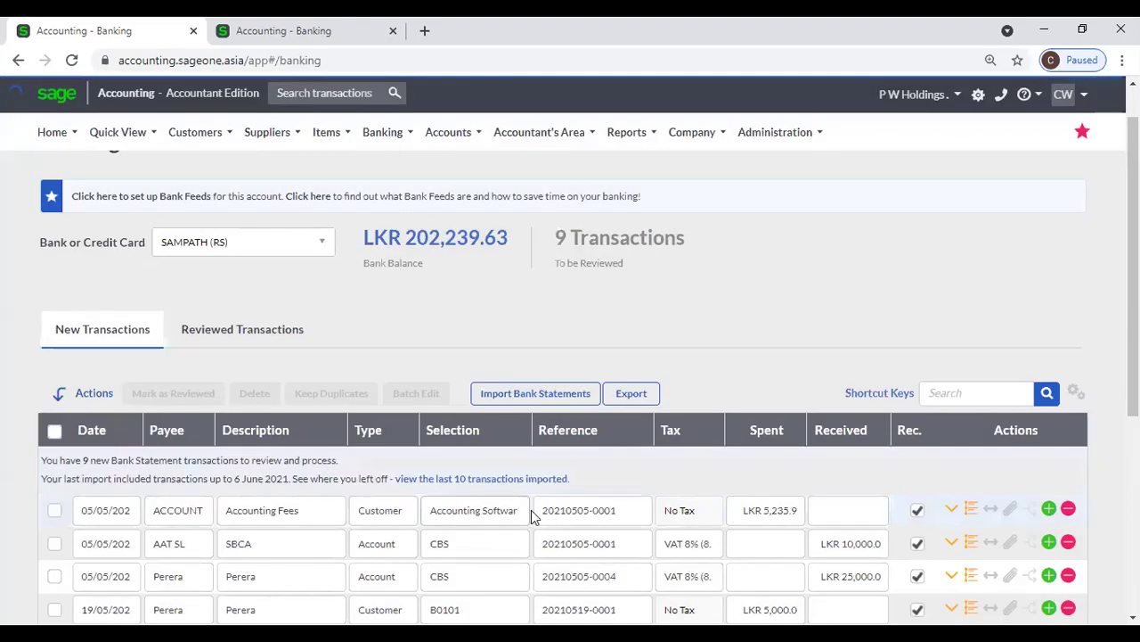
pyautogui.scroll(-4, 598, 503)
pyautogui.click(191, 451)
pyautogui.write('RUH')
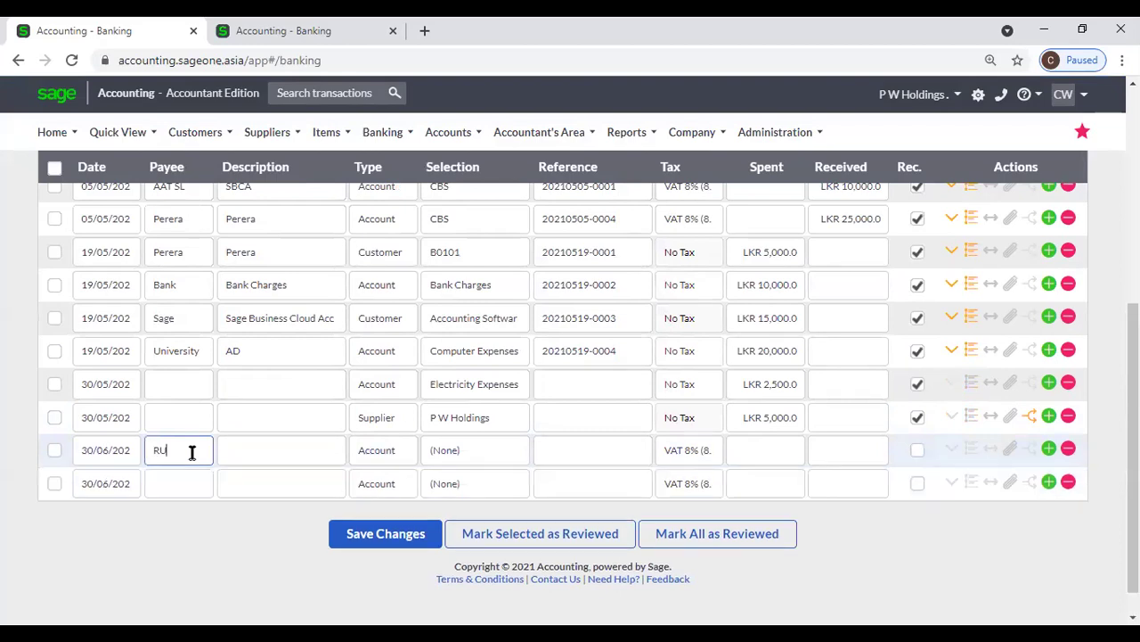
pyautogui.press('Tab')
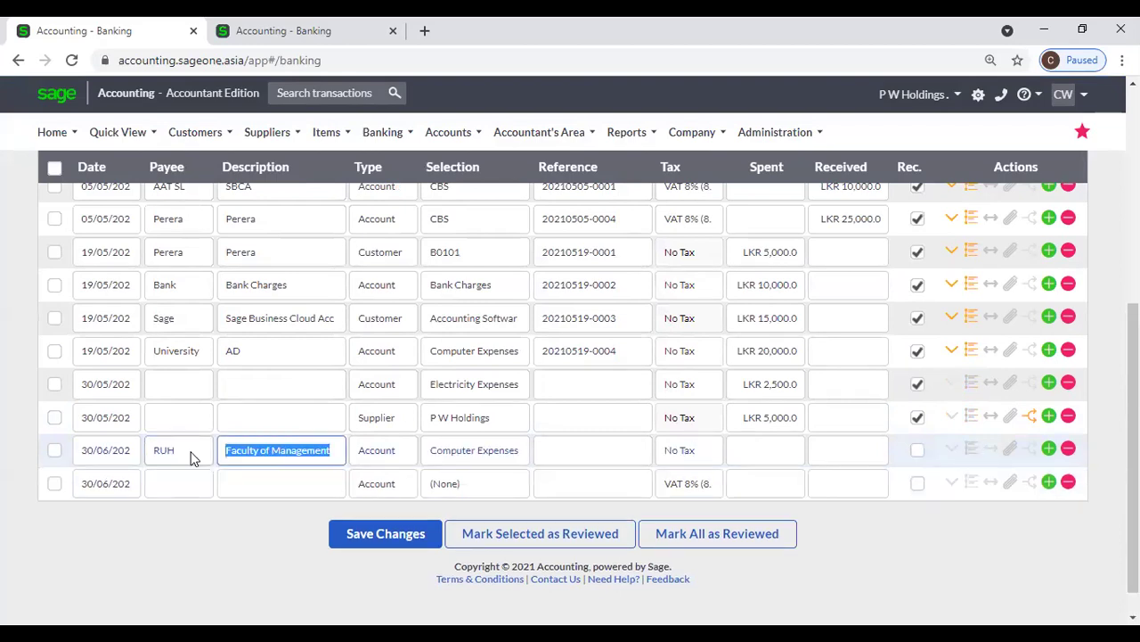
# - Close the second browser tab with the PWH and CEB transactions, discarding its unsaved changes
pyautogui.click(266, 32)
pyautogui.scroll(3, 225, 379)
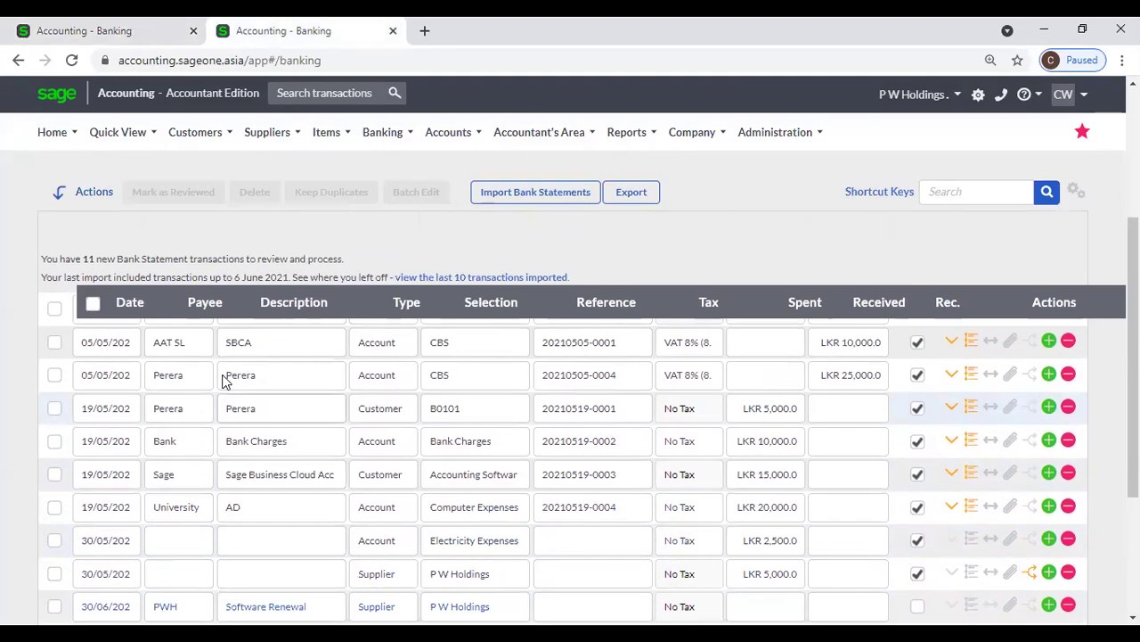
pyautogui.scroll(-2, 224, 379)
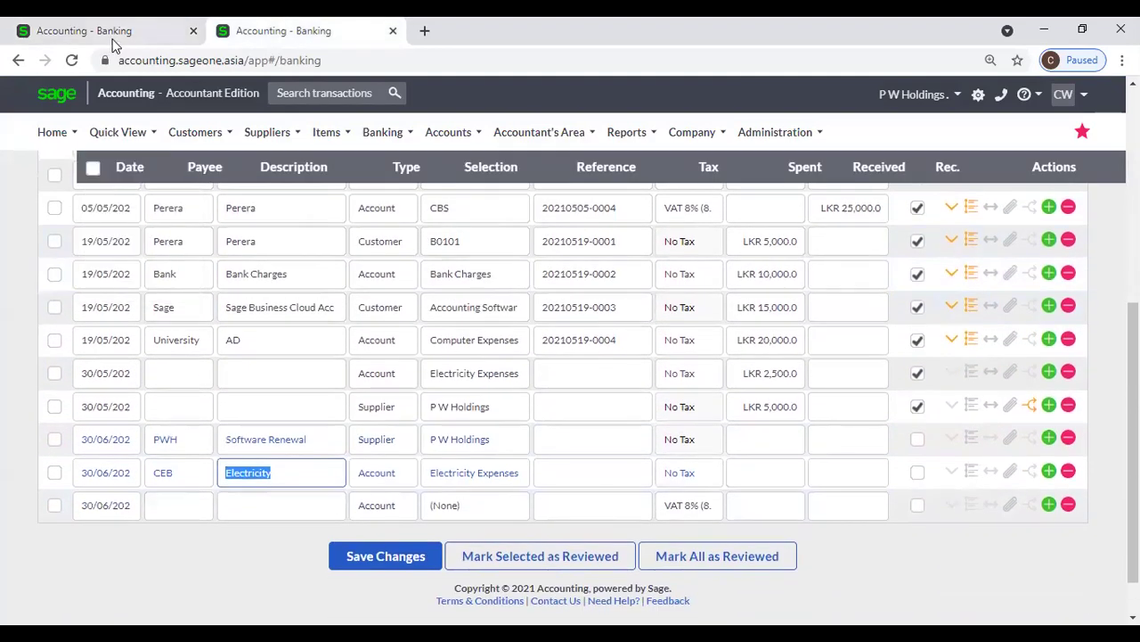
pyautogui.click(393, 32)
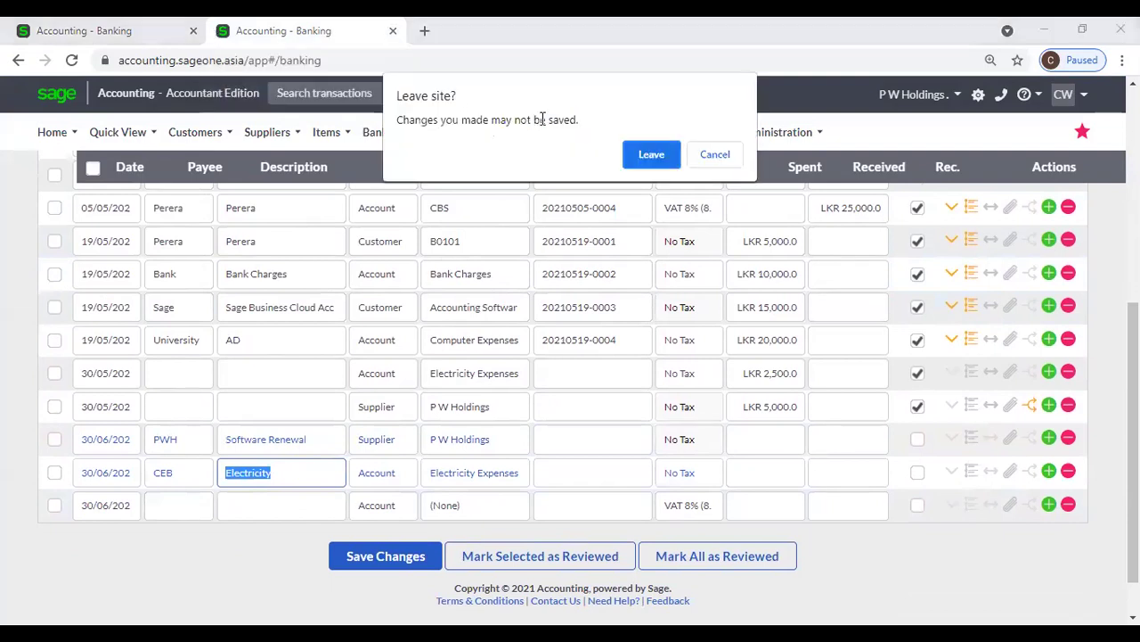
pyautogui.click(651, 154)
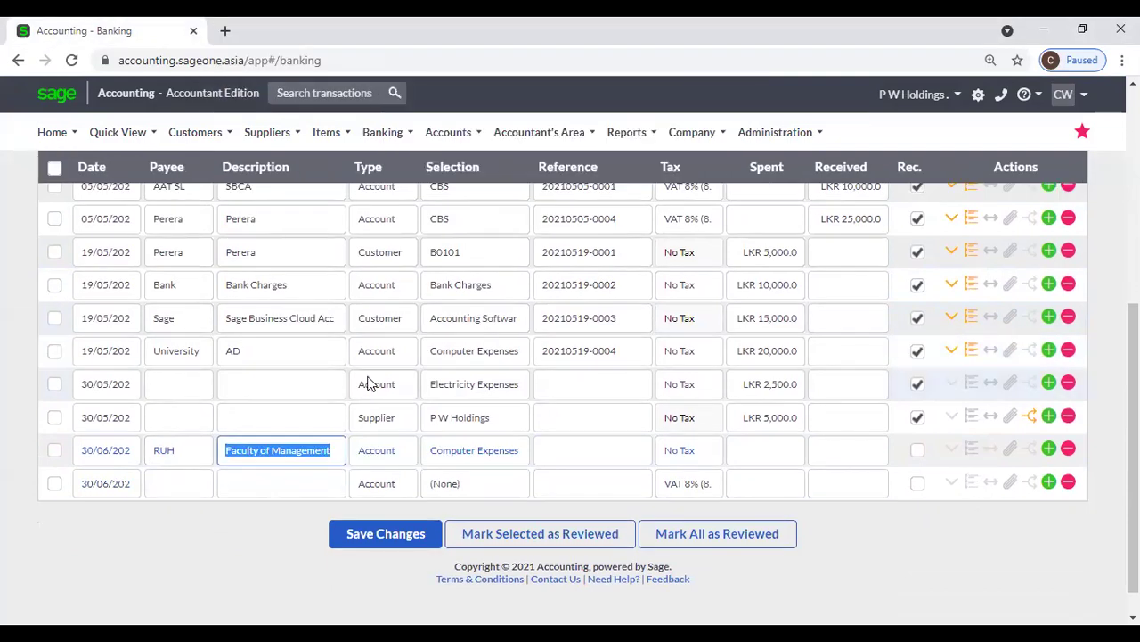
pyautogui.scroll(4, 369, 383)
pyautogui.moveTo(461, 139)
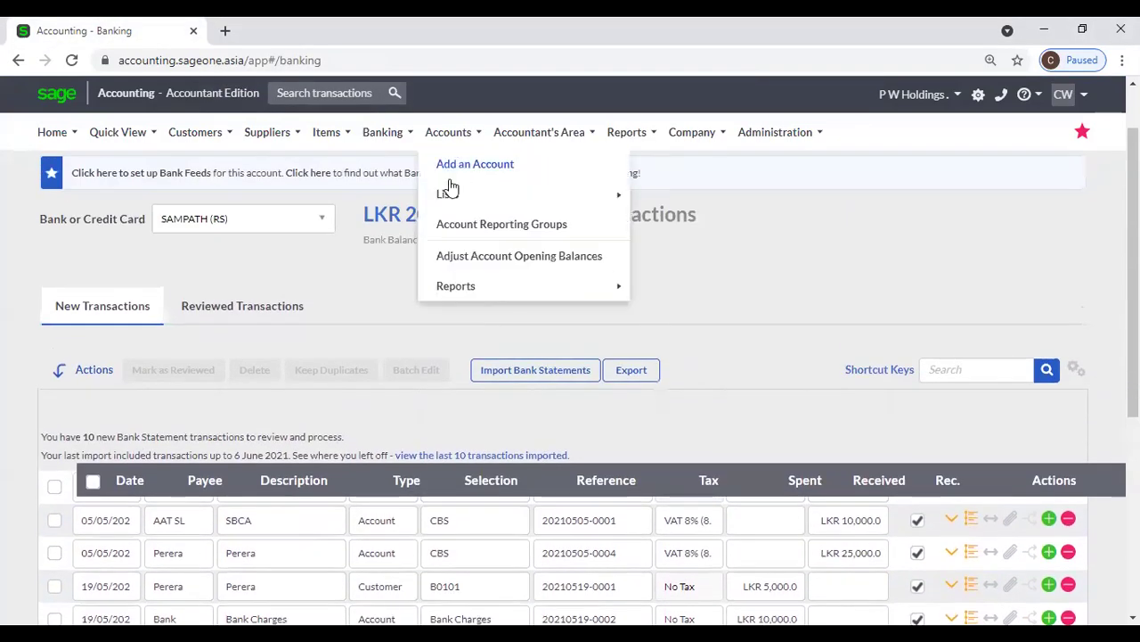
pyautogui.moveTo(382, 134)
pyautogui.moveTo(385, 229)
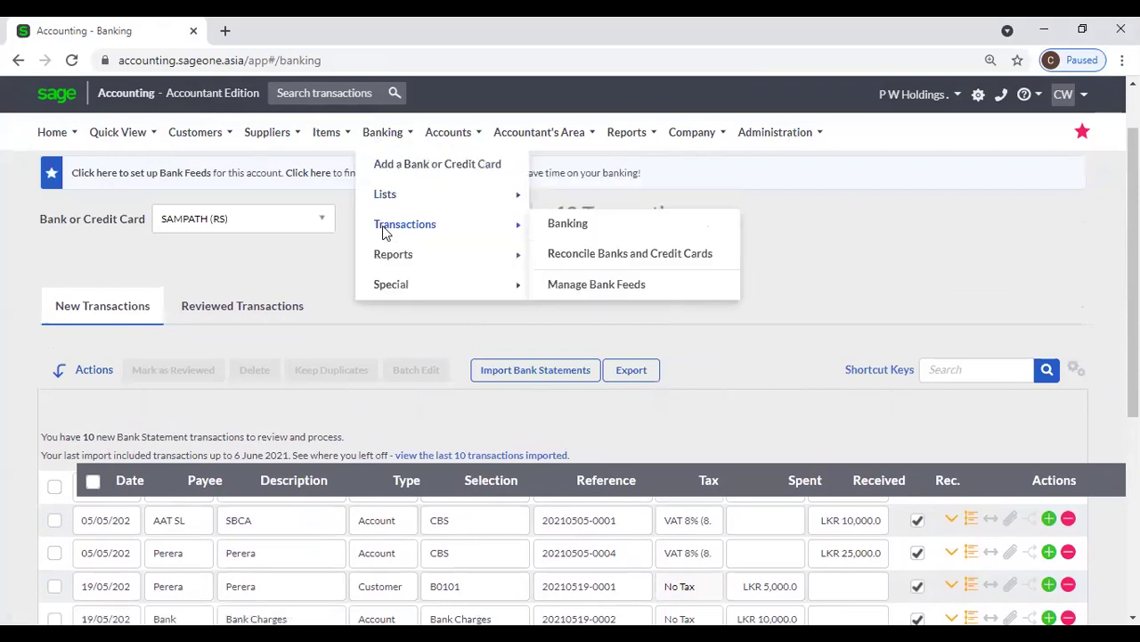
pyautogui.moveTo(393, 198)
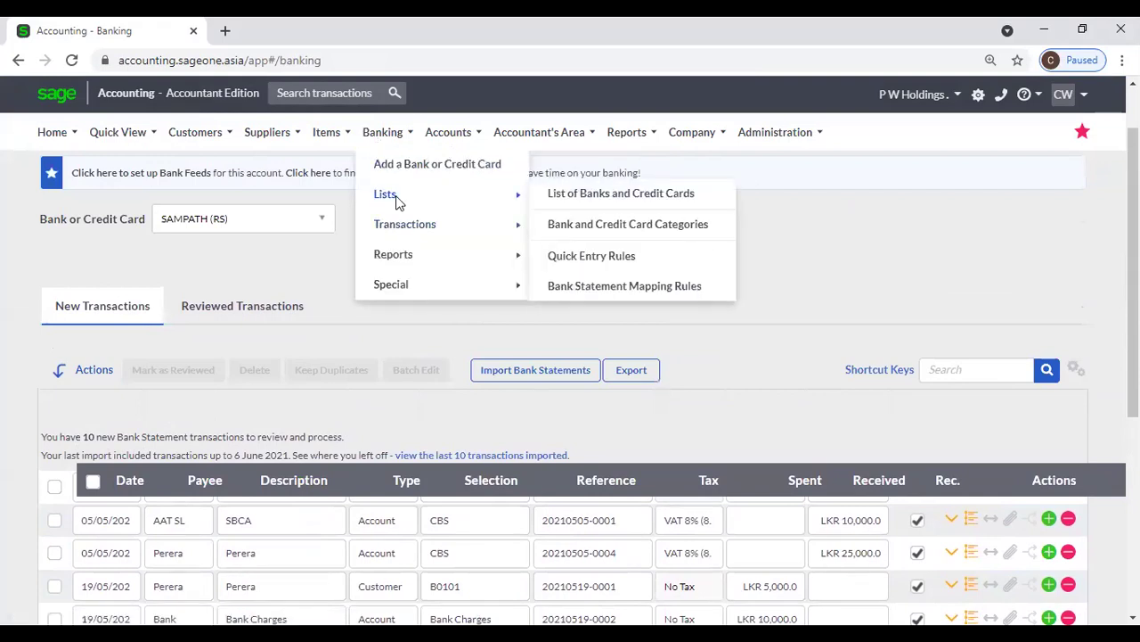
pyautogui.click(691, 235)
pyautogui.click(720, 173)
pyautogui.moveTo(376, 143)
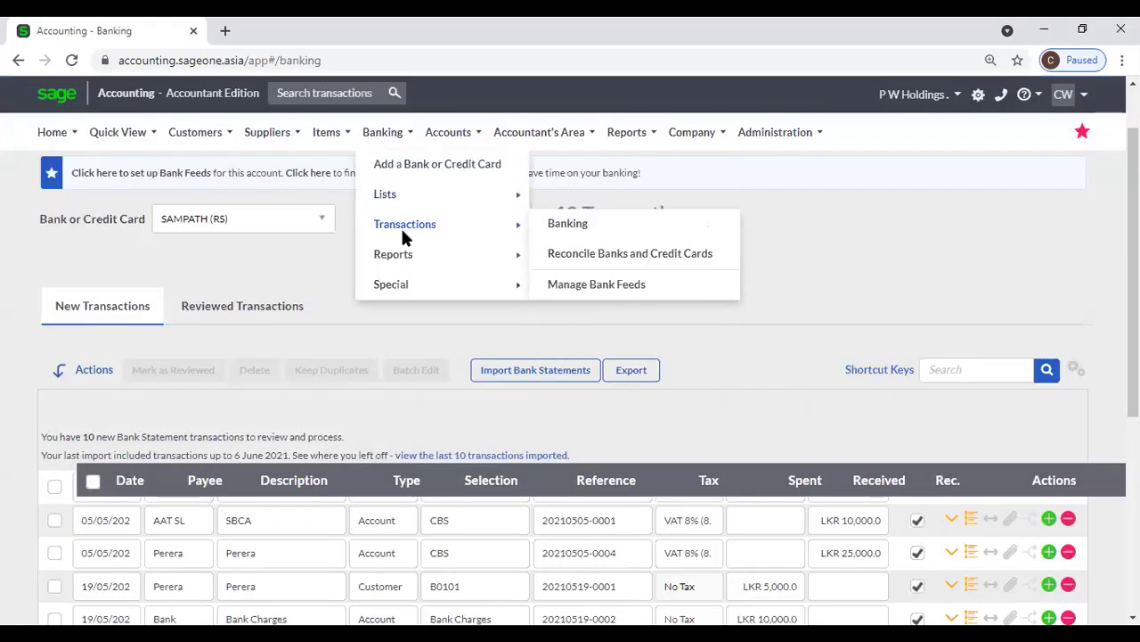
# - Open the list of bank statement mapping rules, discarding the unsaved changes on the banking transactions page
pyautogui.moveTo(458, 205)
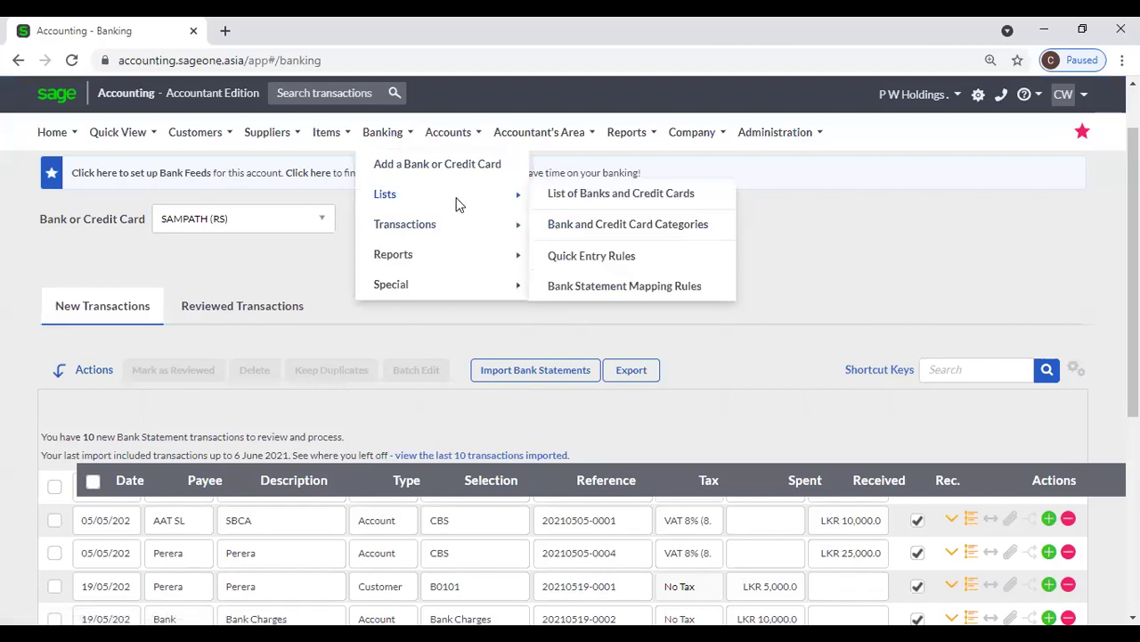
pyautogui.click(615, 286)
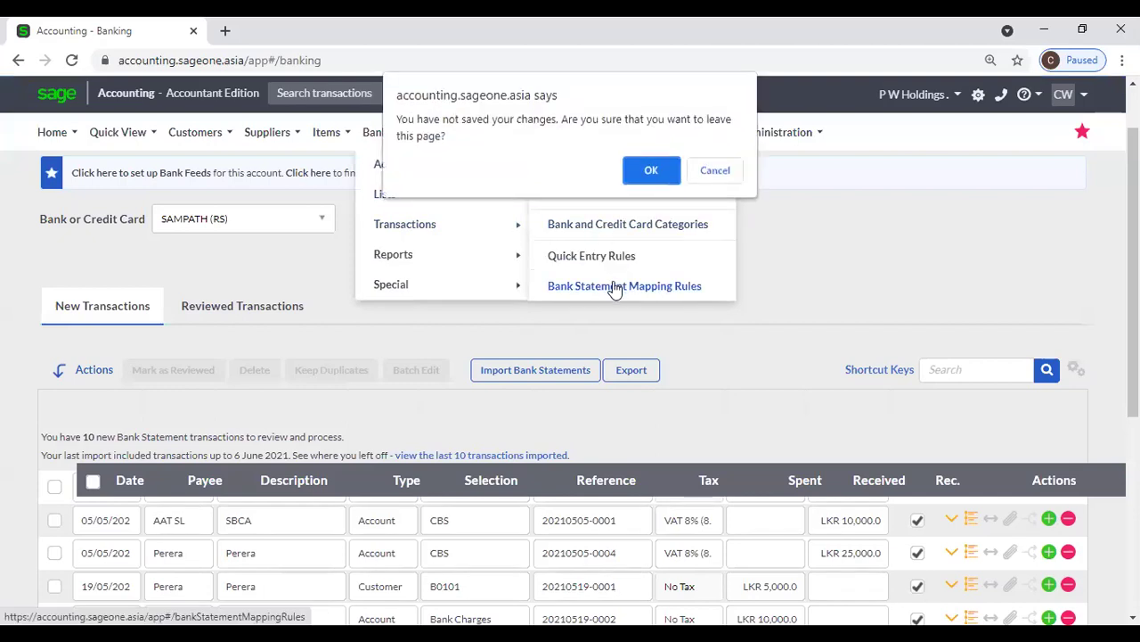
pyautogui.click(652, 169)
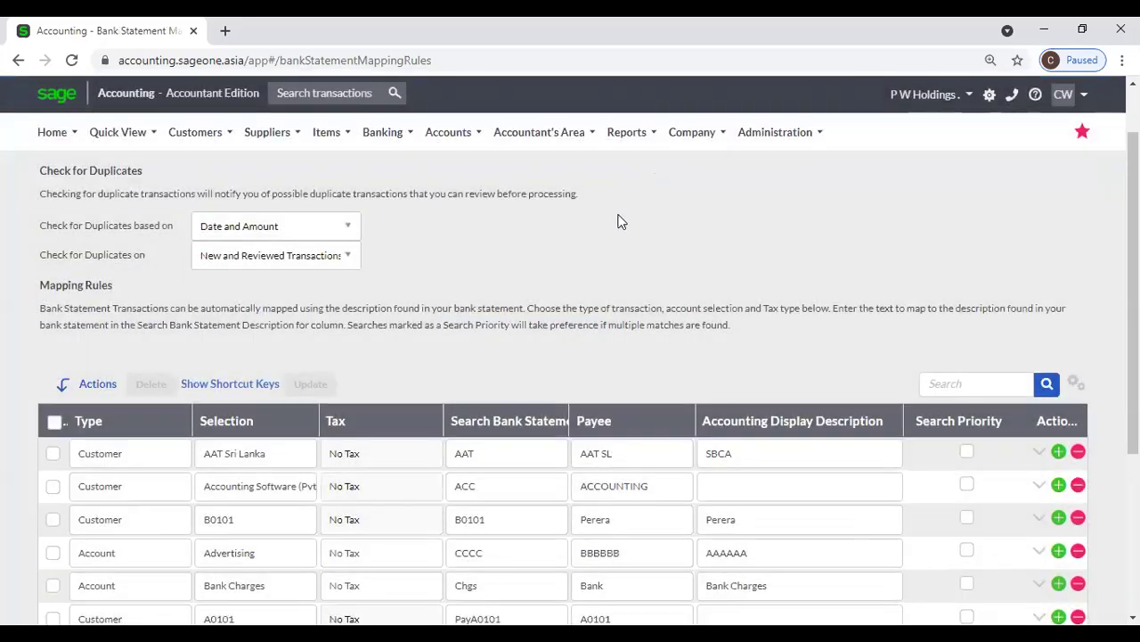
# - Examine the bank statement mapping rules, including the search text, payee and accounting display description of the UOC rule
pyautogui.scroll(-3, 619, 227)
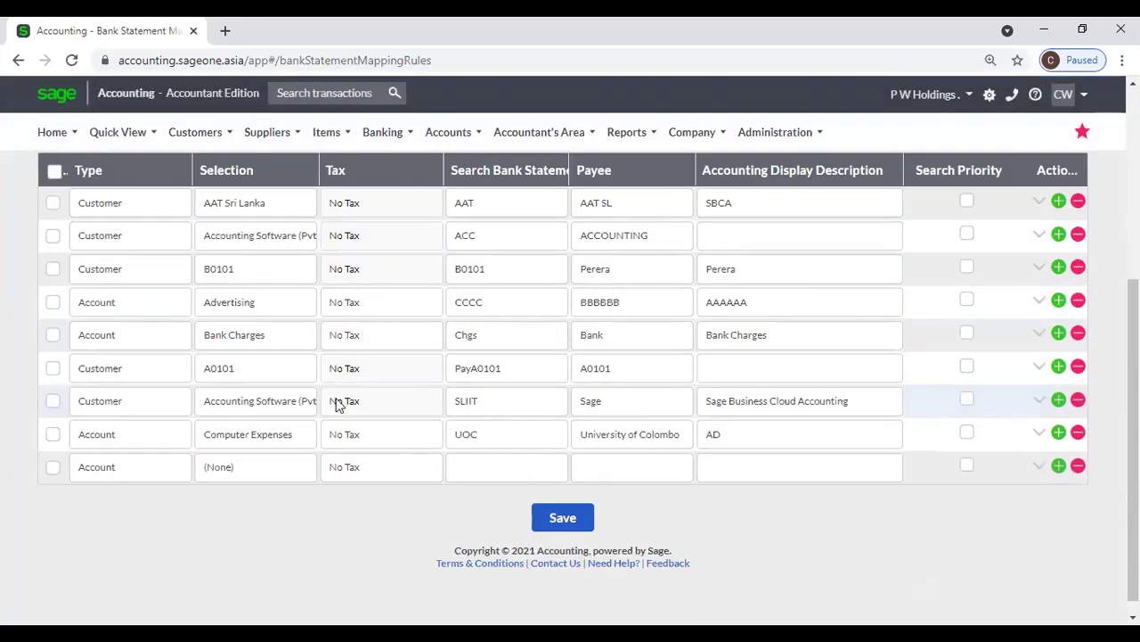
pyautogui.scroll(3, 339, 404)
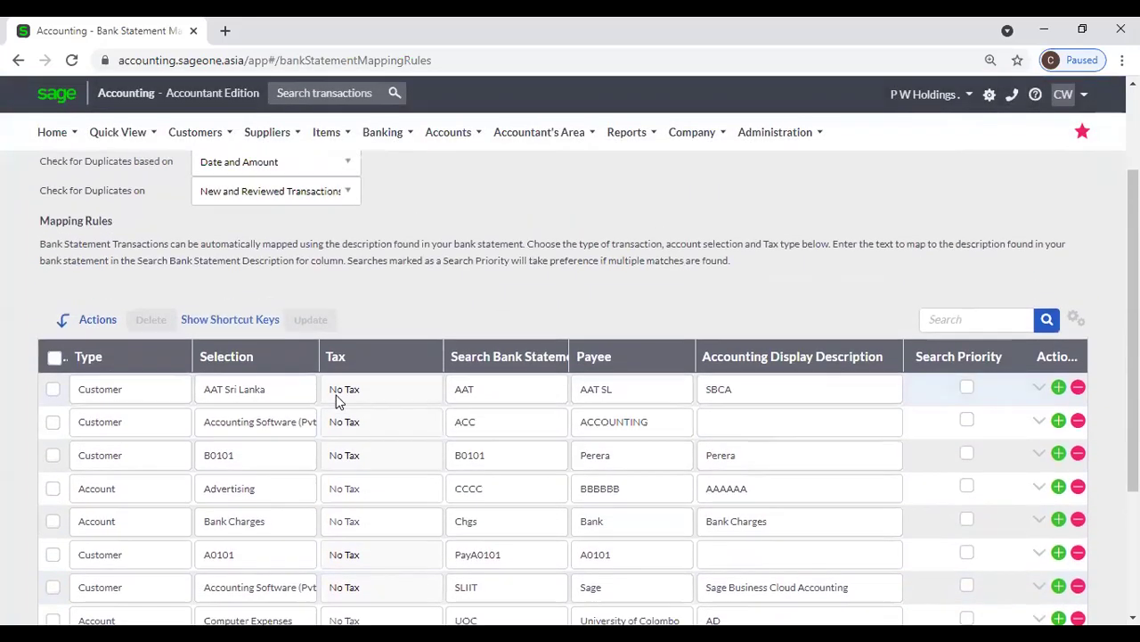
pyautogui.scroll(-3, 331, 323)
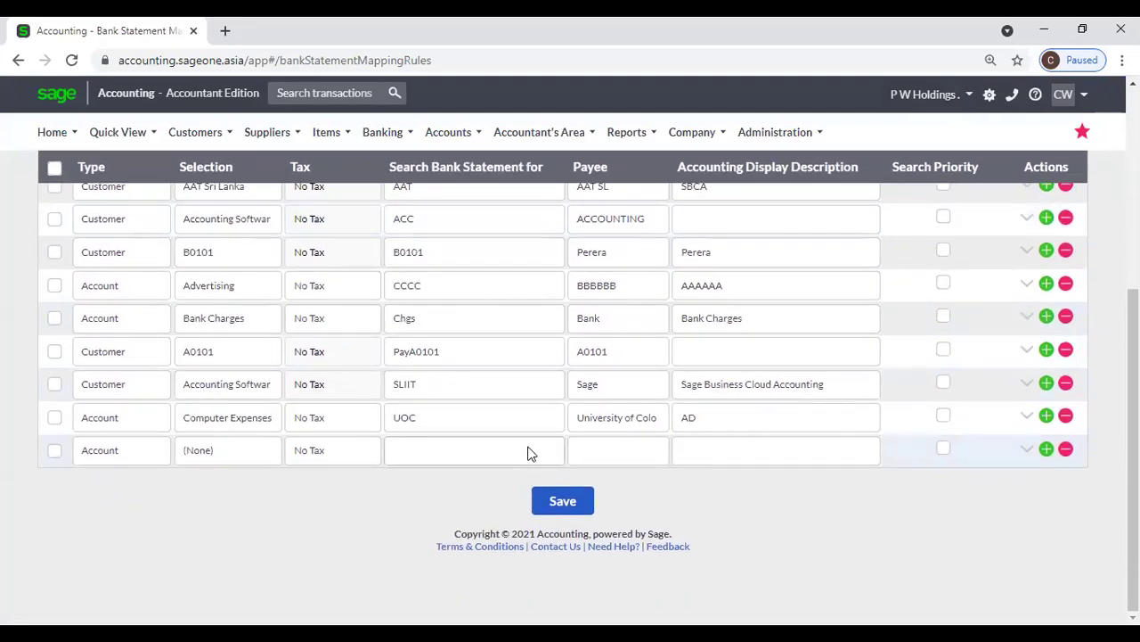
pyautogui.click(529, 448)
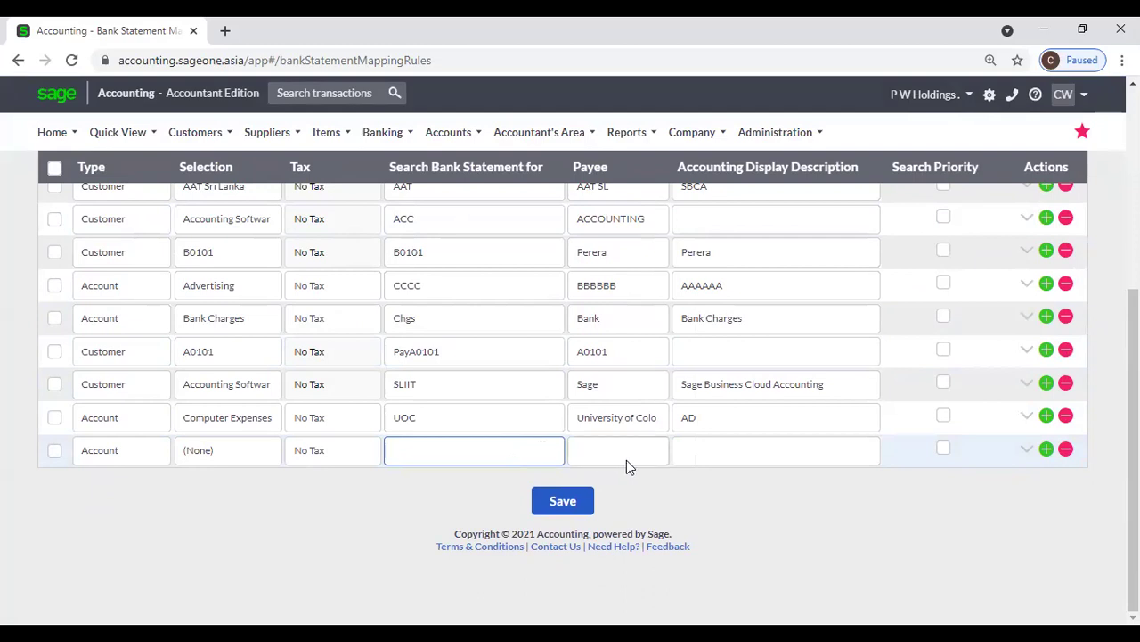
pyautogui.scroll(2, 640, 458)
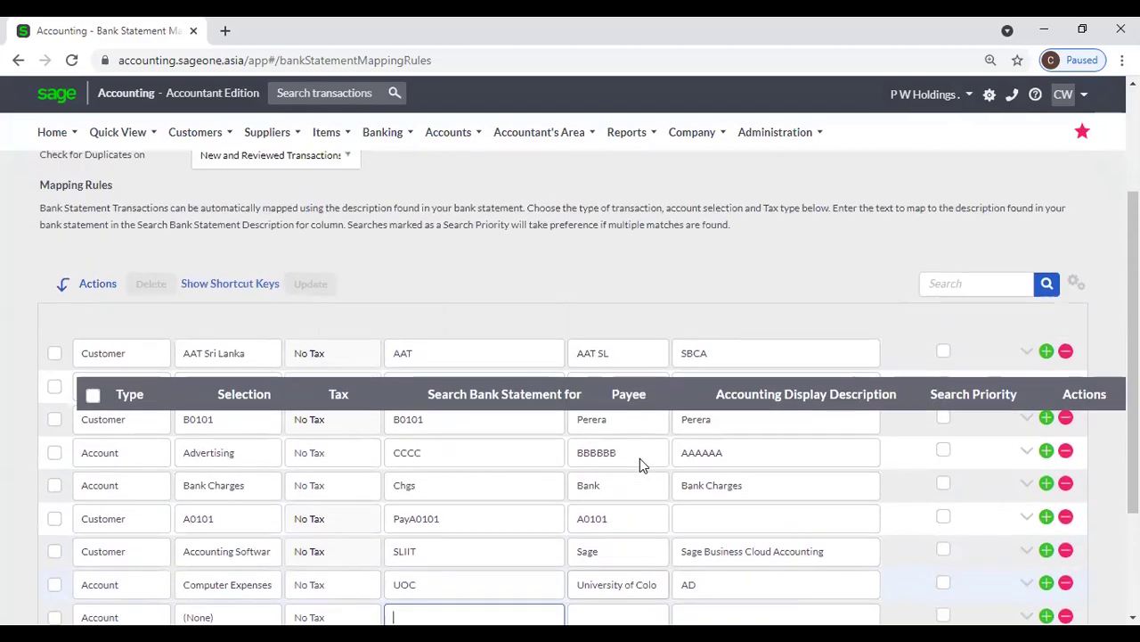
pyautogui.scroll(-2, 640, 458)
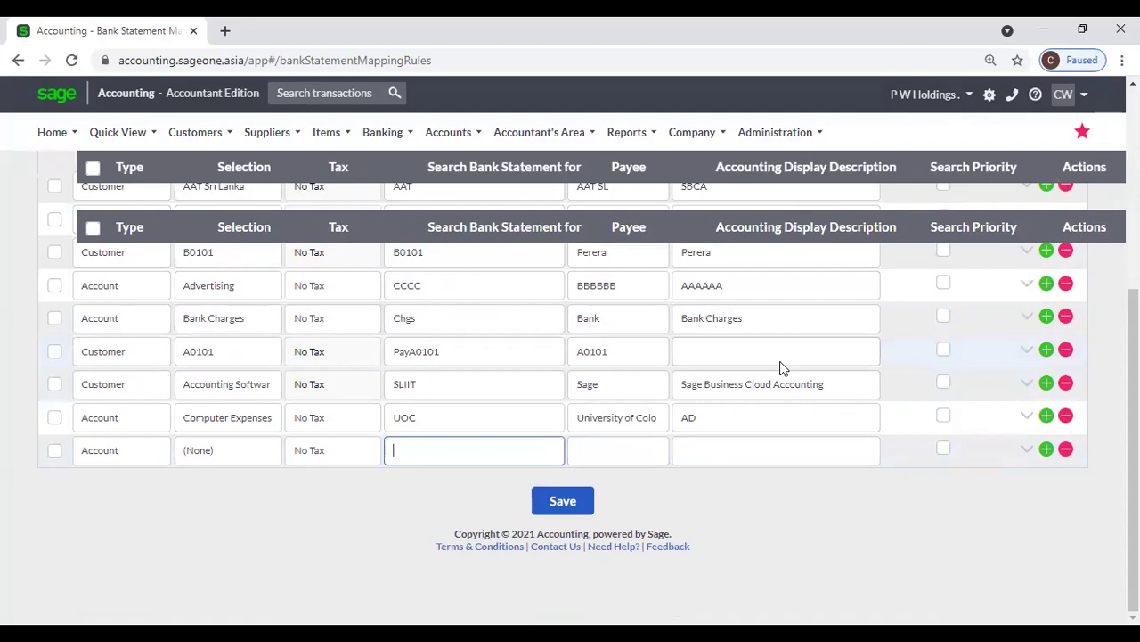
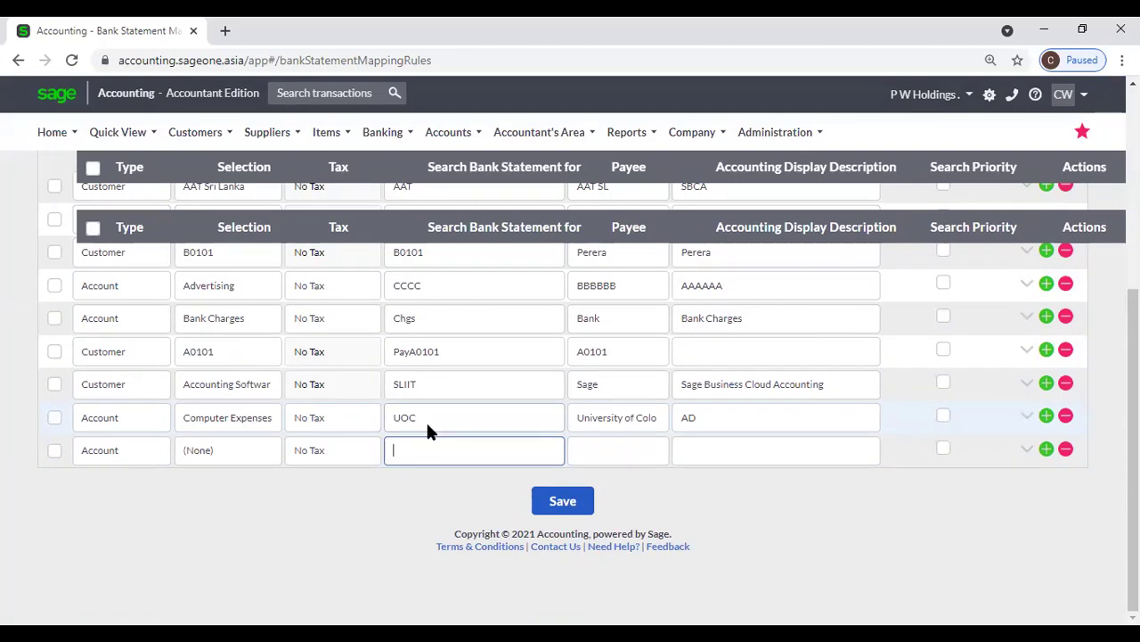
pyautogui.click(629, 421)
pyautogui.tripleClick(629, 421)
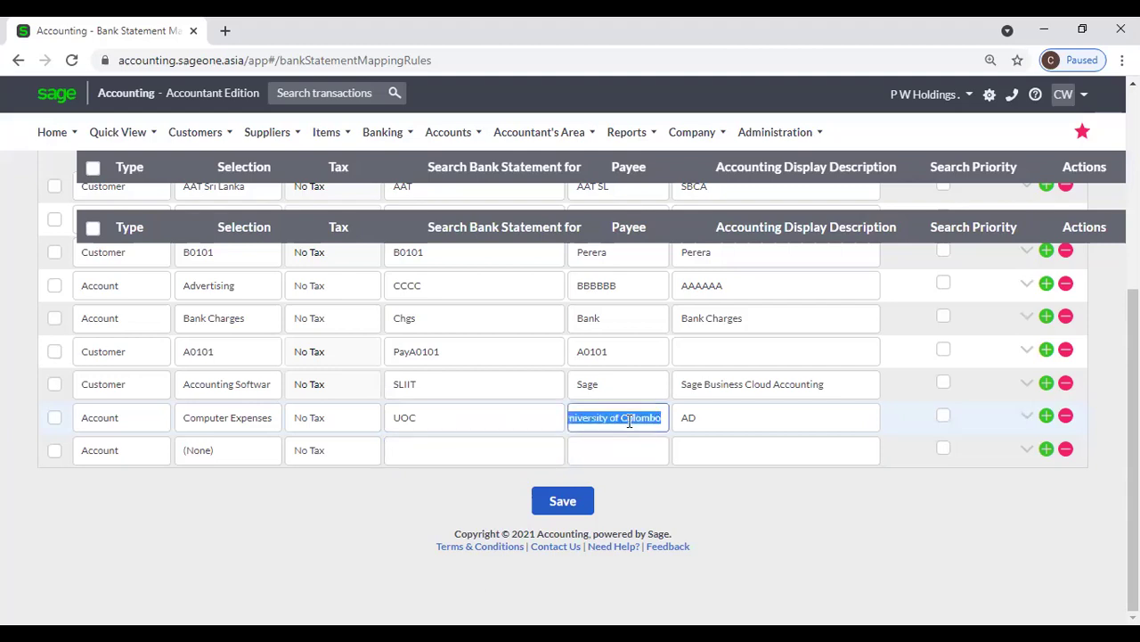
pyautogui.tripleClick(737, 415)
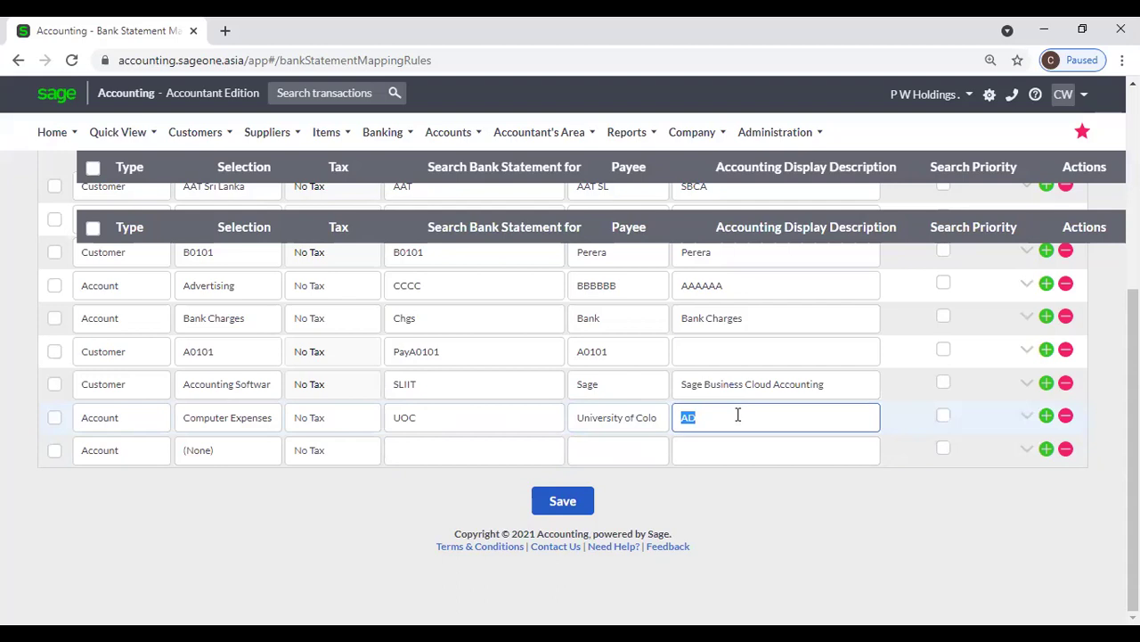
pyautogui.click(752, 475)
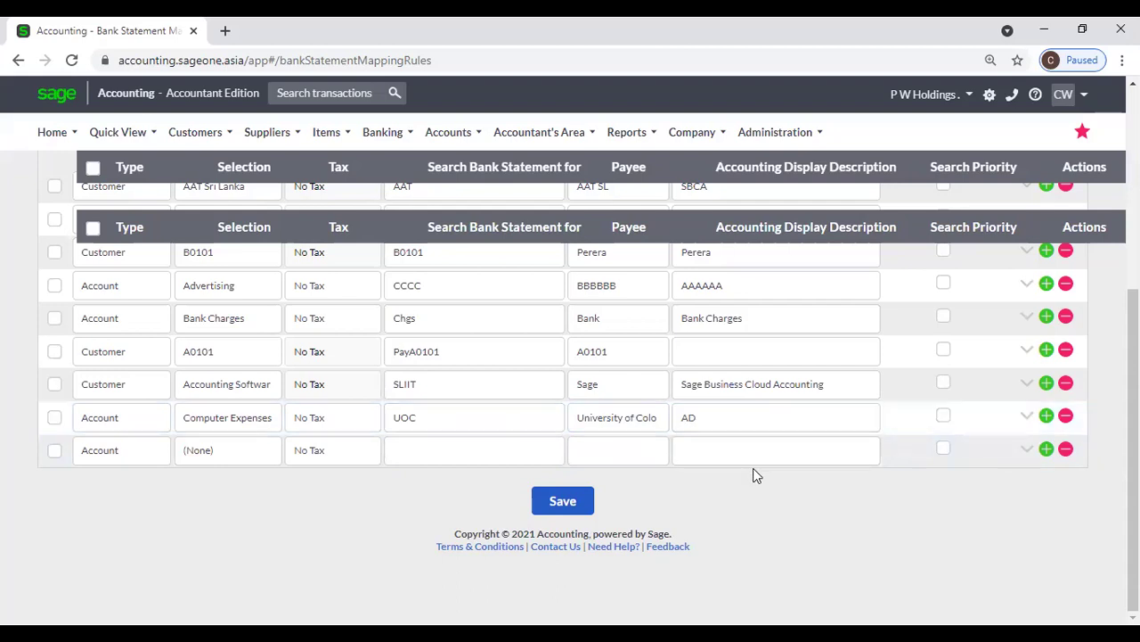
pyautogui.scroll(5, 753, 475)
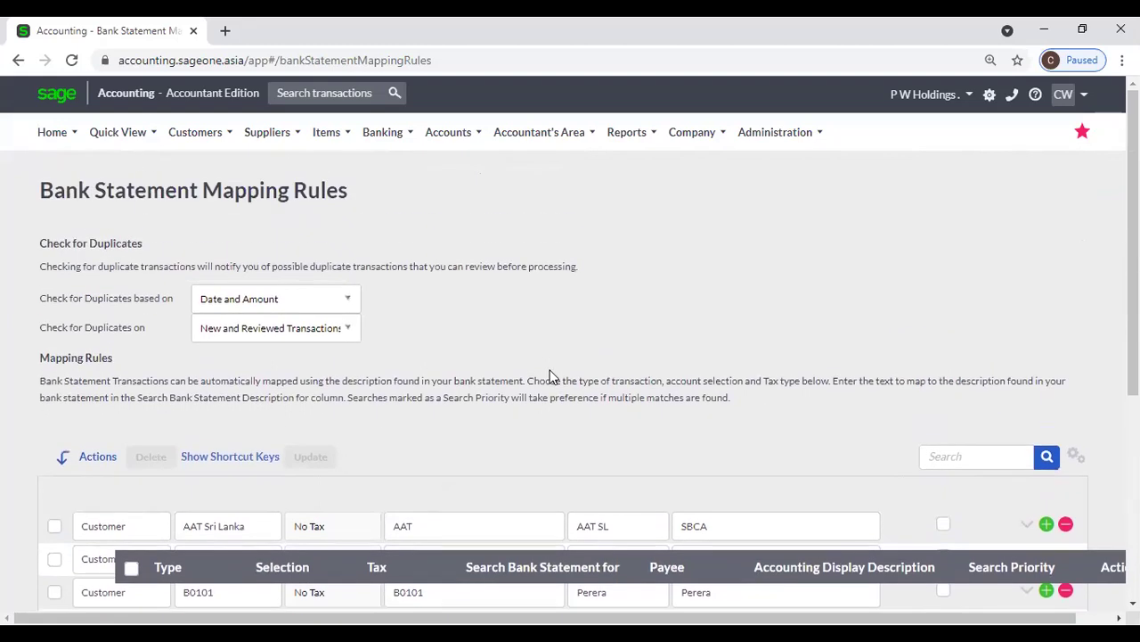
pyautogui.moveTo(389, 139)
pyautogui.moveTo(383, 203)
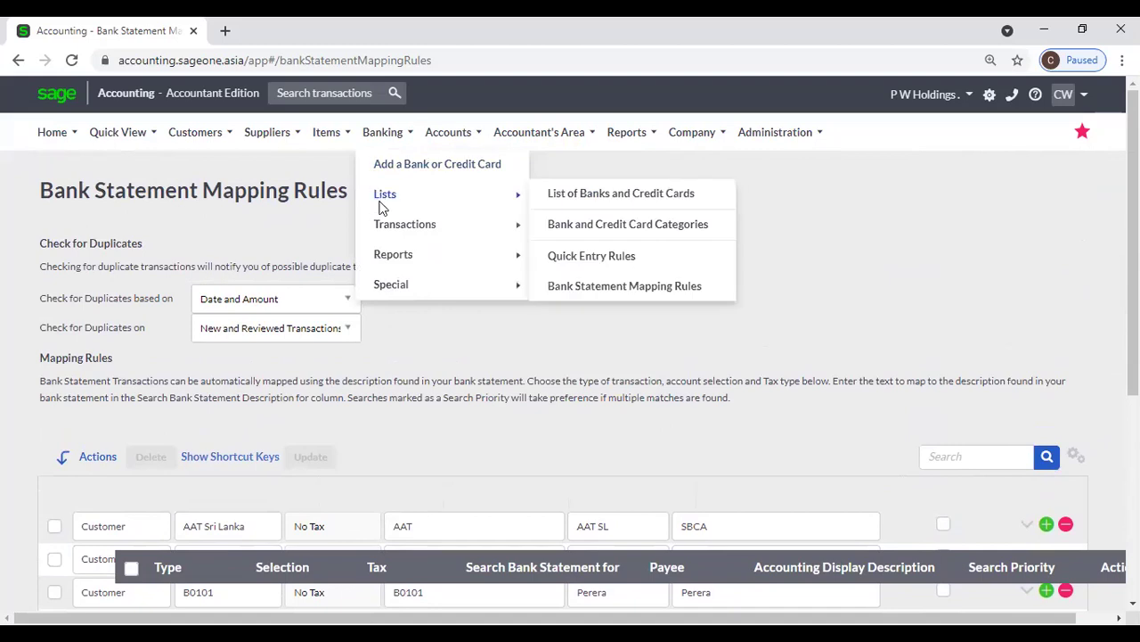
pyautogui.moveTo(391, 235)
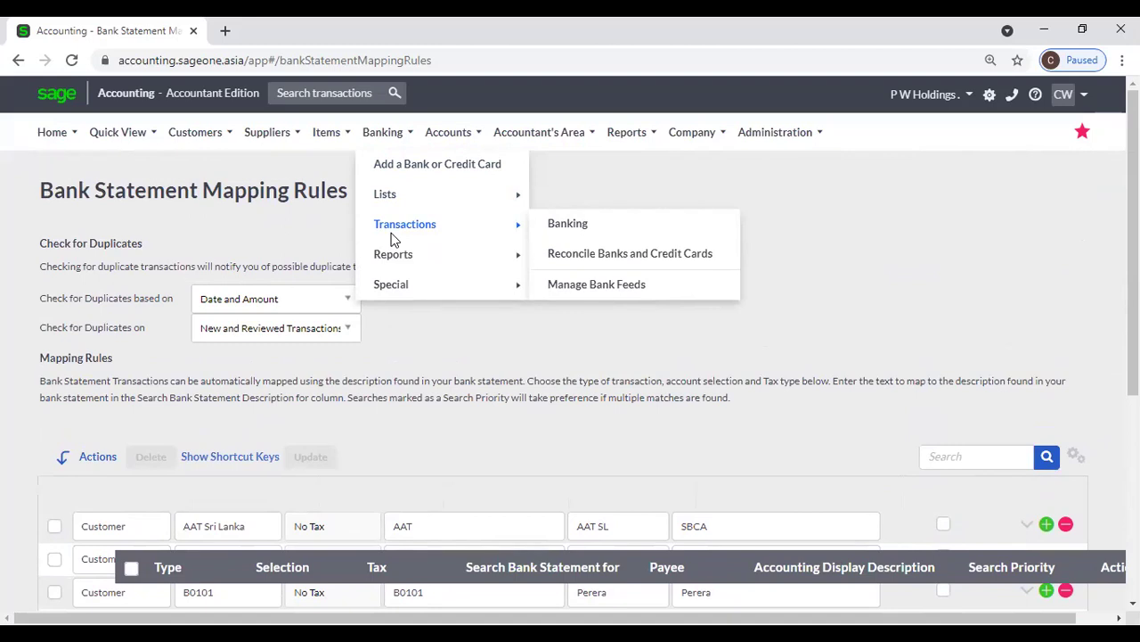
pyautogui.moveTo(445, 140)
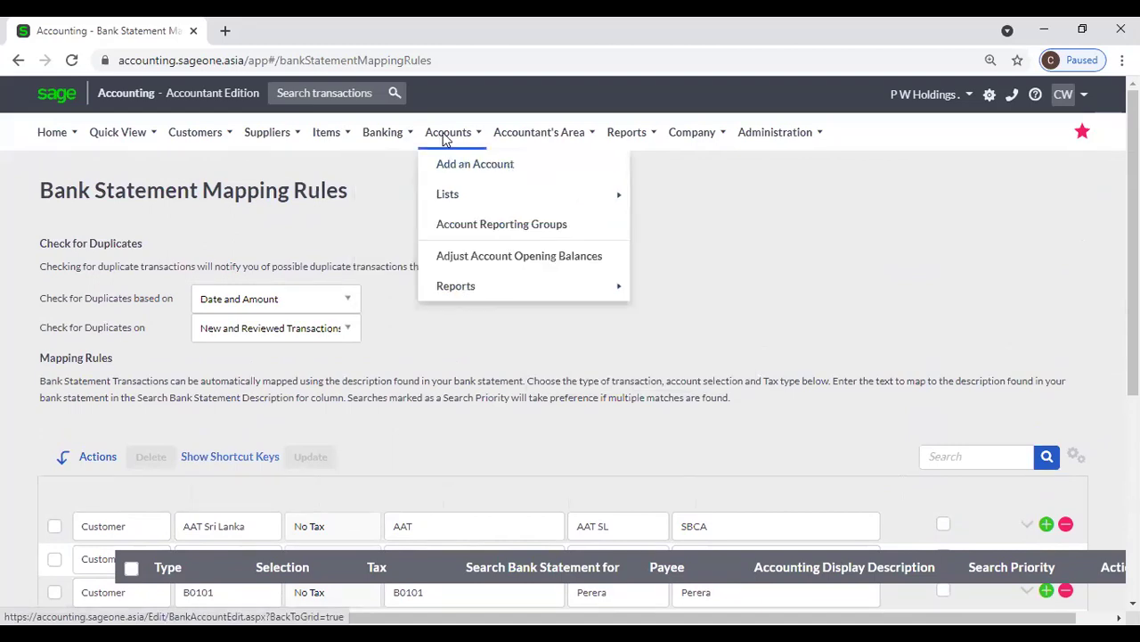